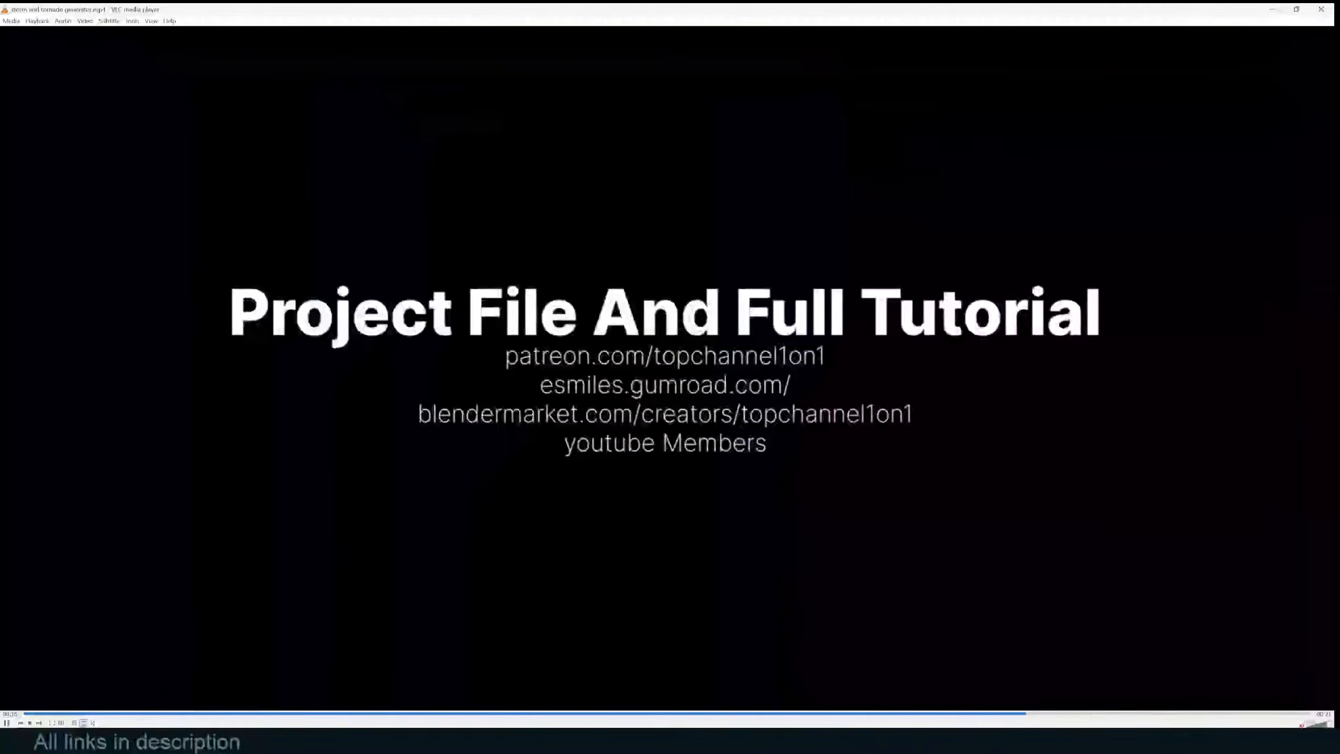
Step: Replay the storm and tornado clip from near its beginning, pause it and close the video player
left_click(51, 714)
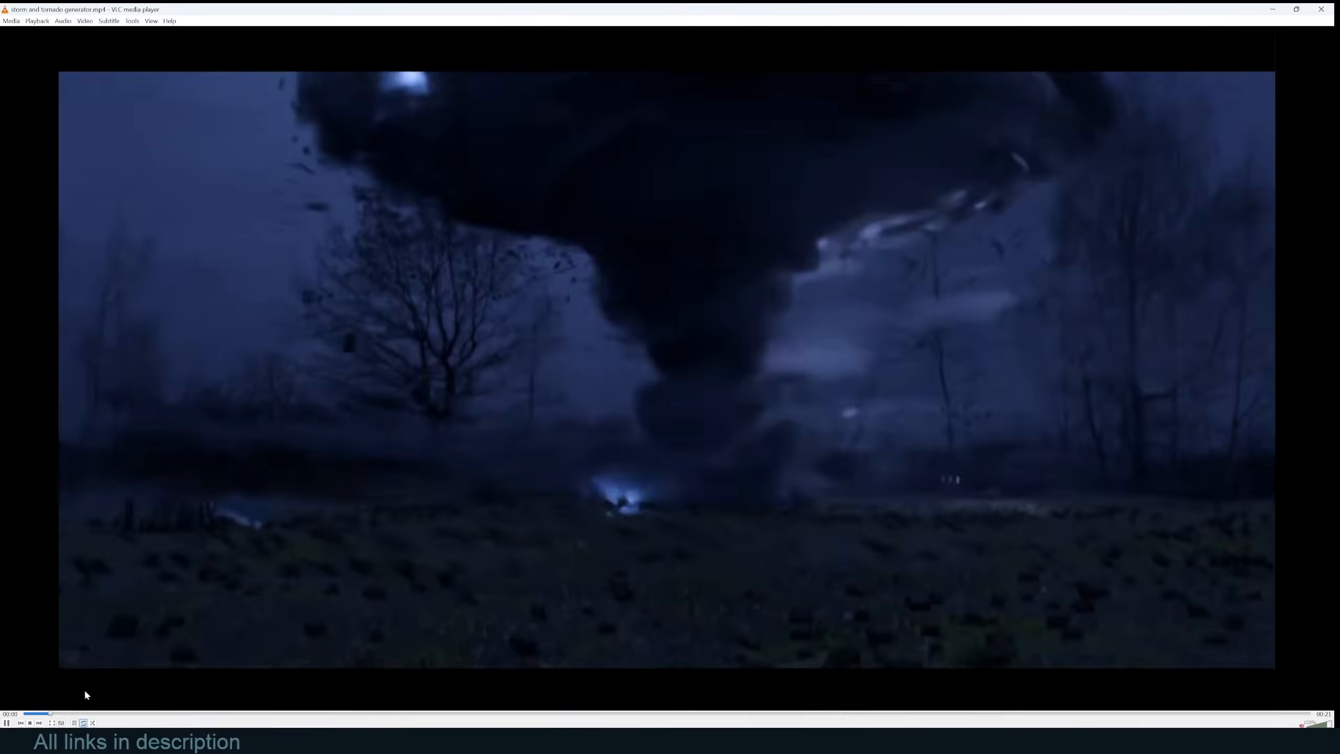
key("space")
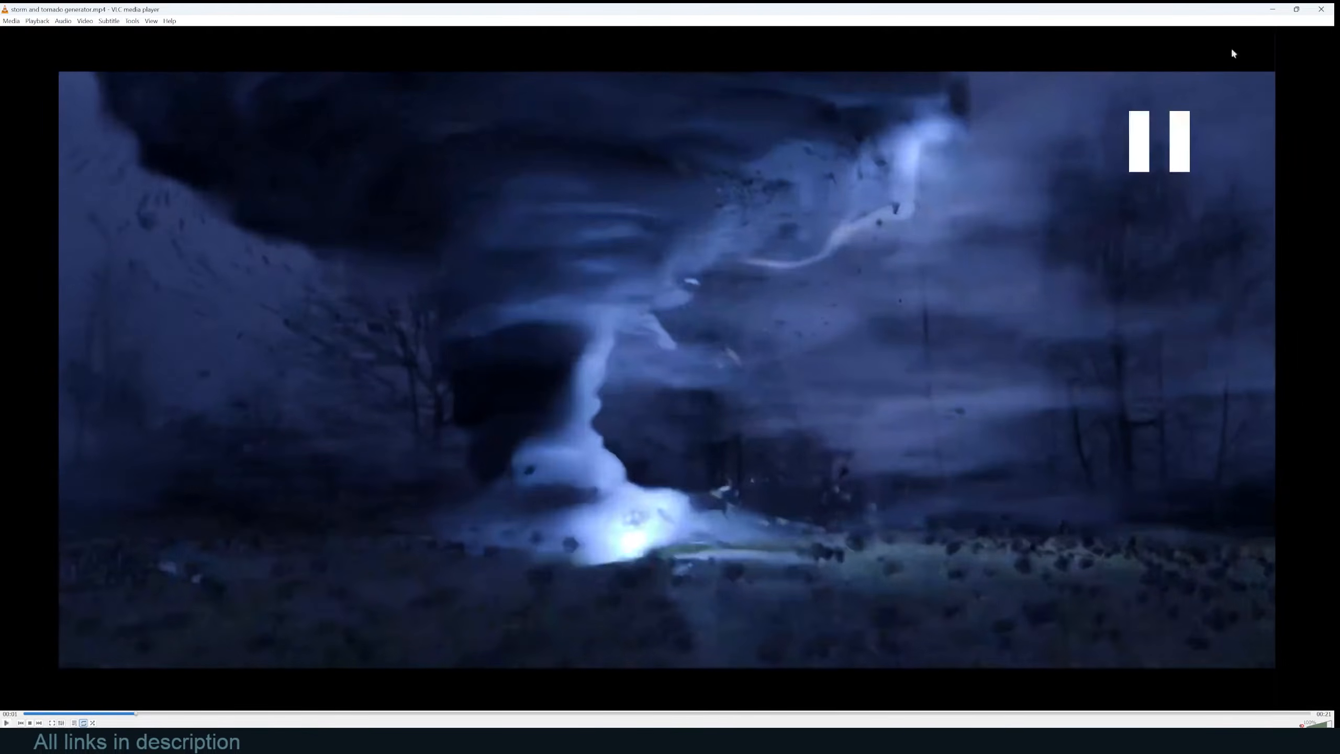
left_click(1320, 9)
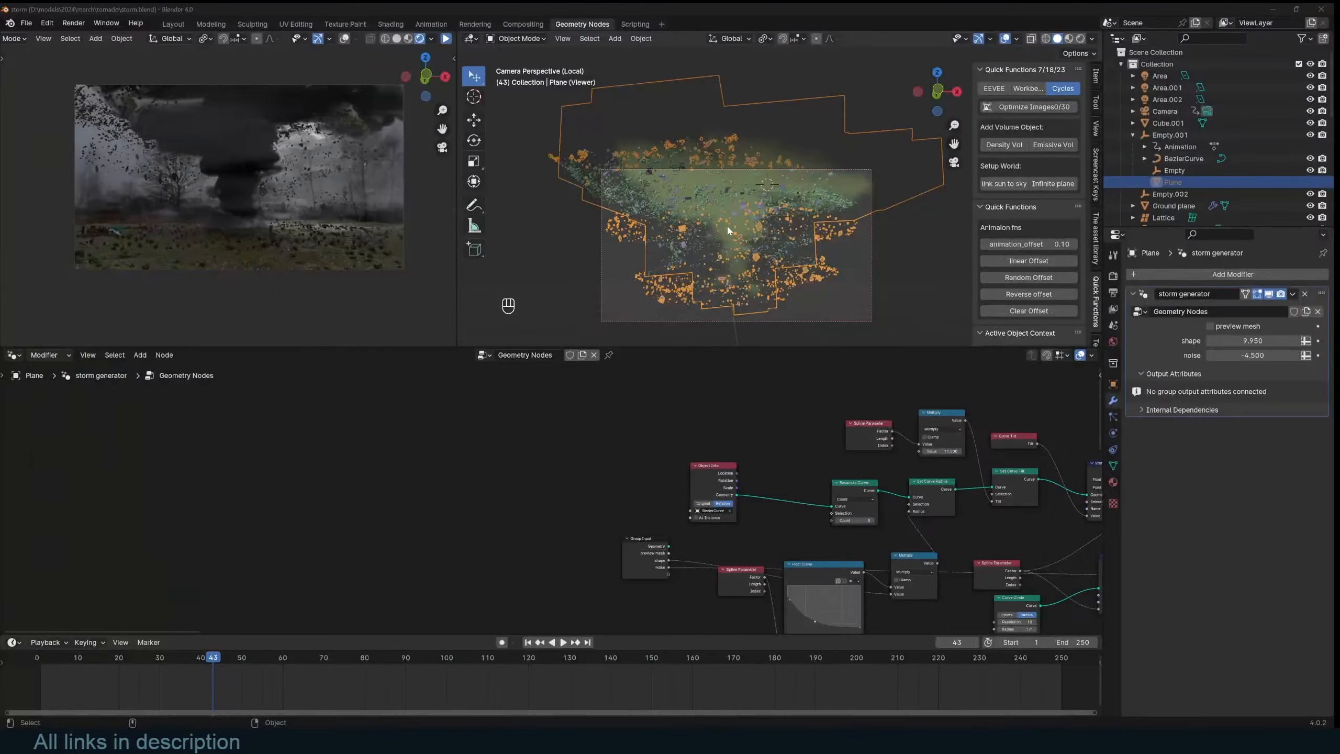
Step: Examine the tornado from the camera and from free angles, along with the overall storm generator node tree
key("KP_0")
key("KP_0")
key("KP_0")
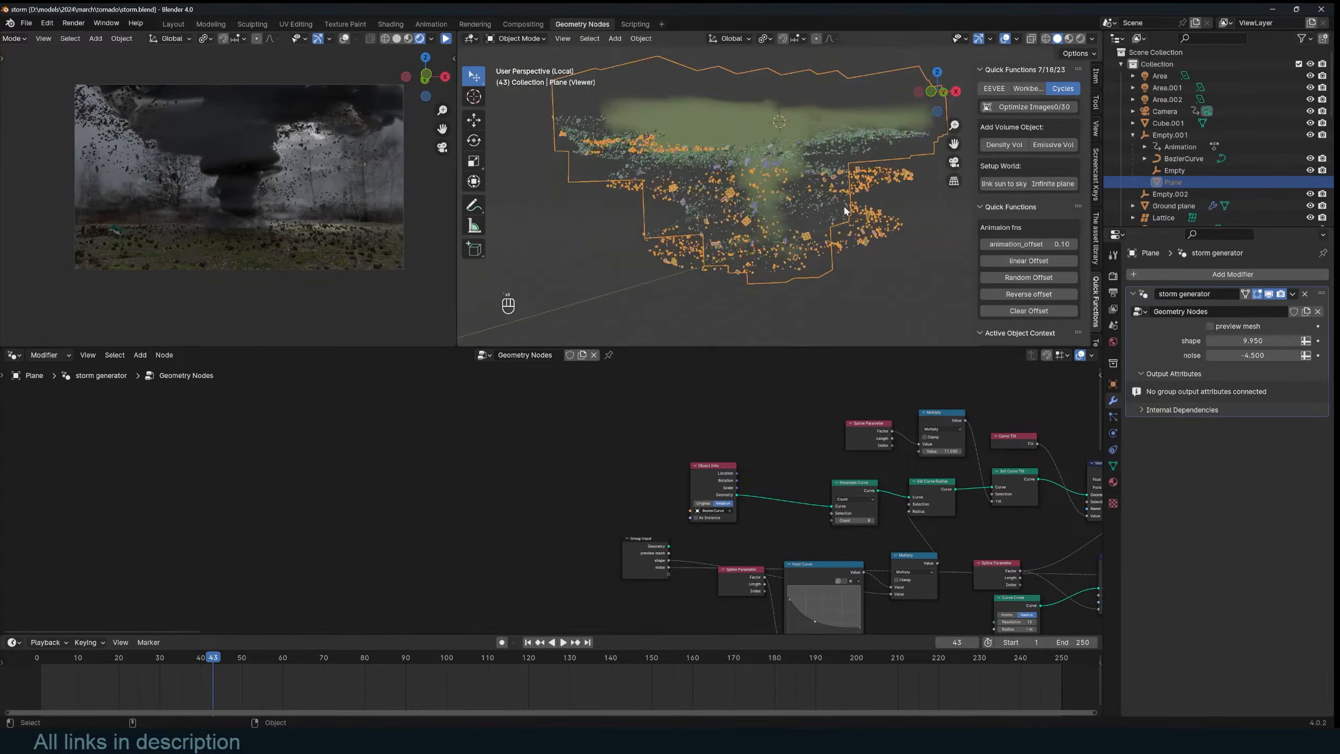
scroll(936, 493, "down", 6)
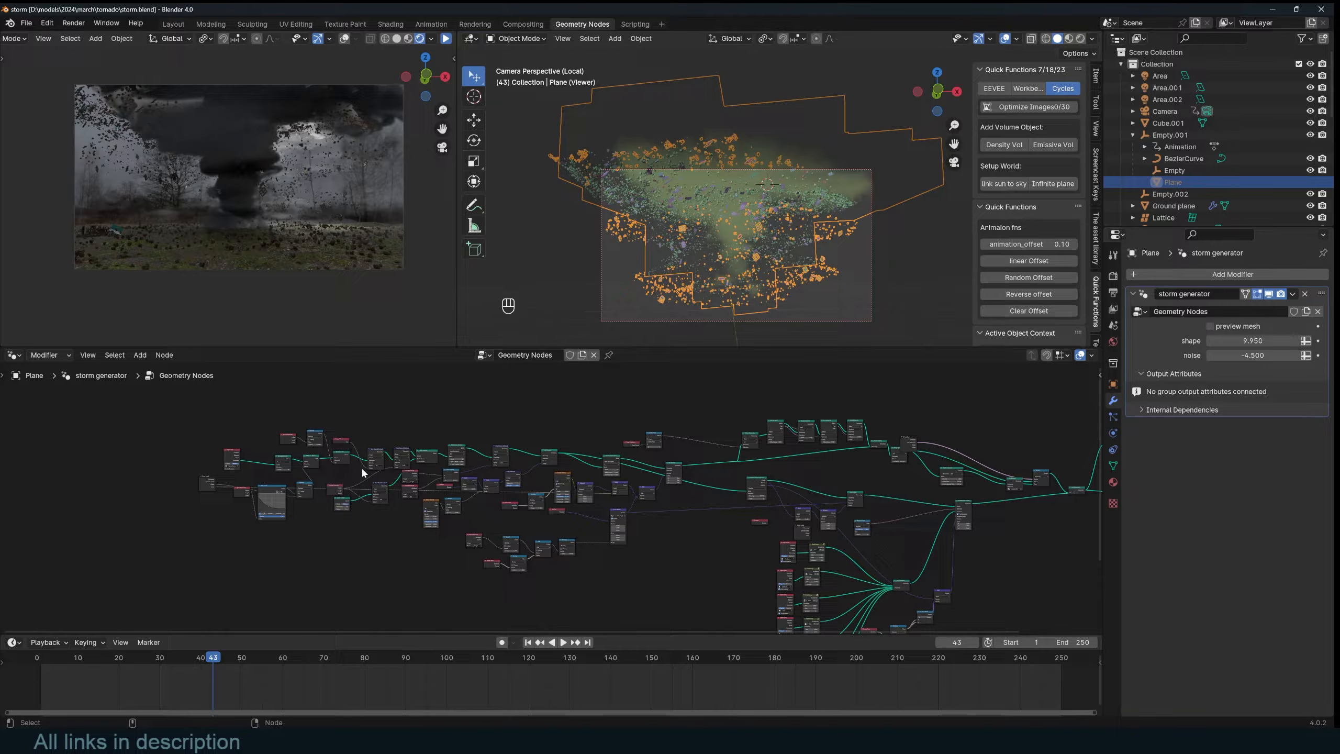
middle_click_drag(891, 171, 842, 203)
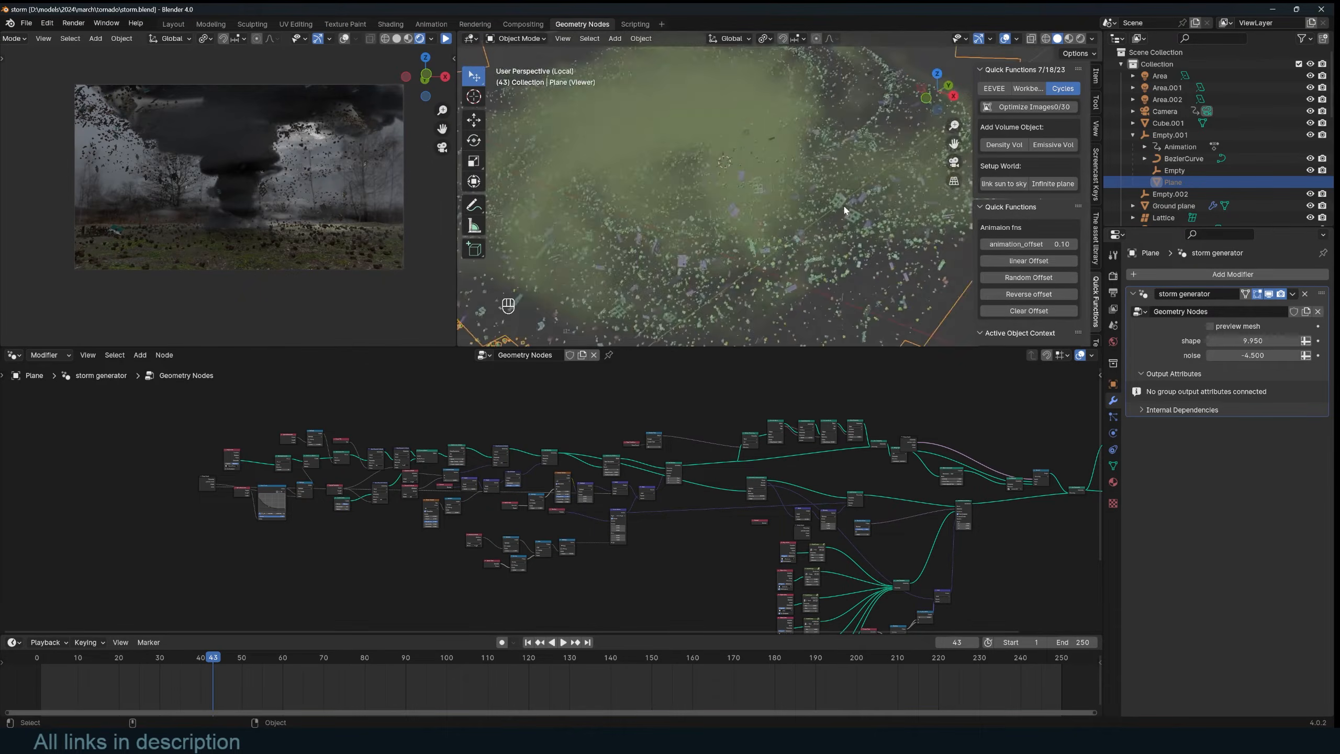
scroll(843, 203, "down", 5)
Step: Hide the tornado object and inspect the guiding BezierCurve in Edit Mode, returning to Object Mode at the end
key("h")
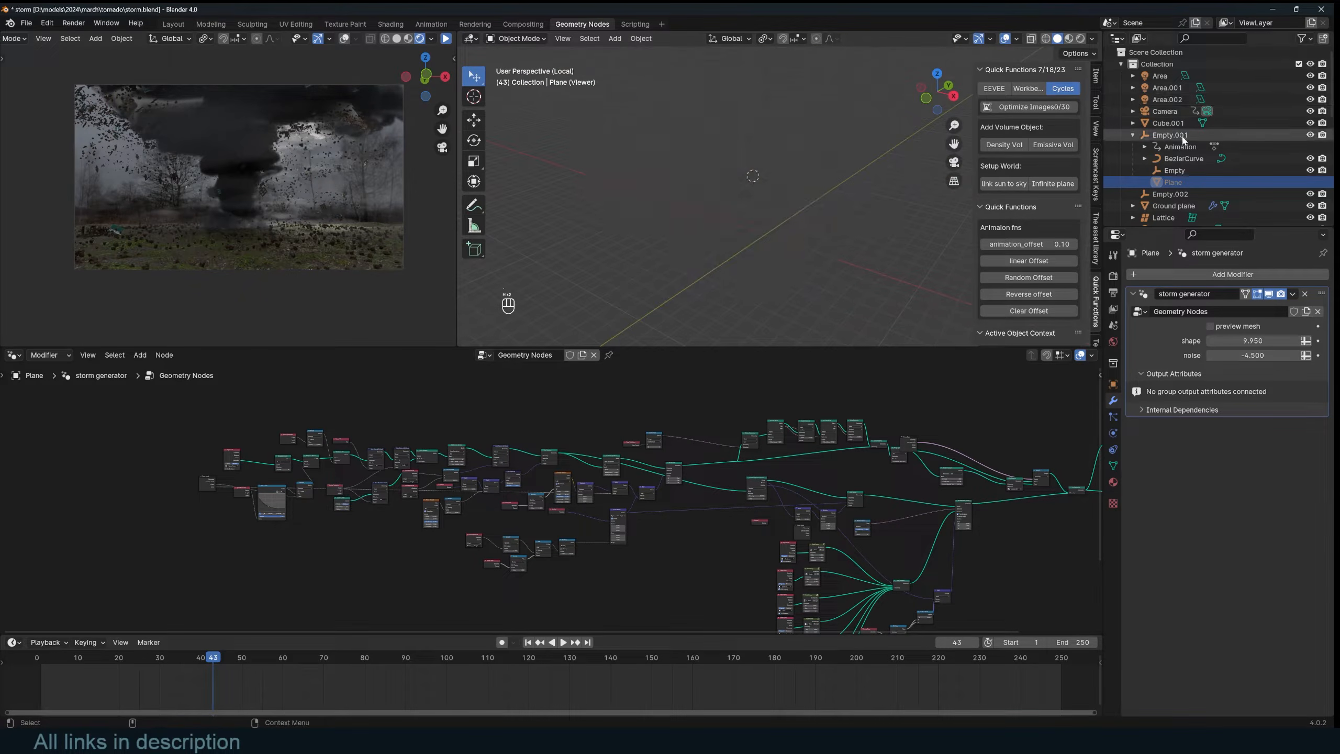
left_click(1314, 161)
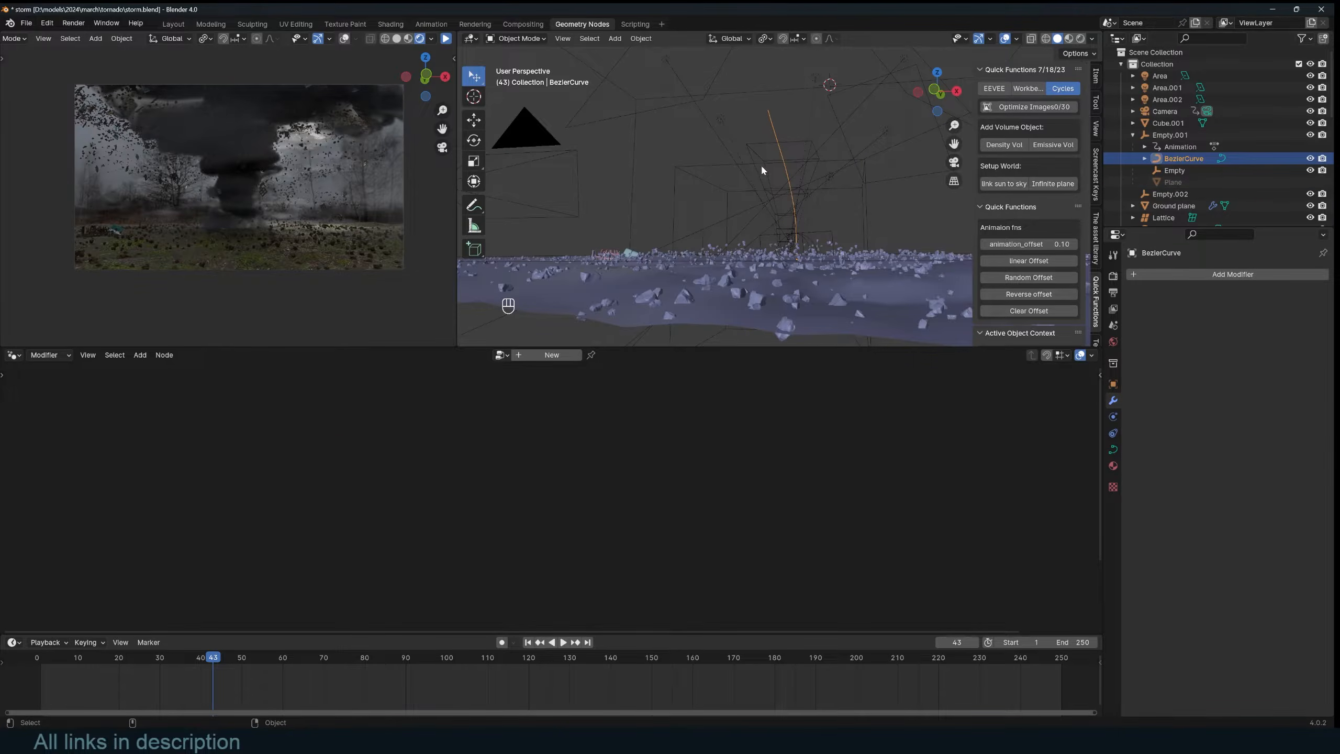
key("Tab")
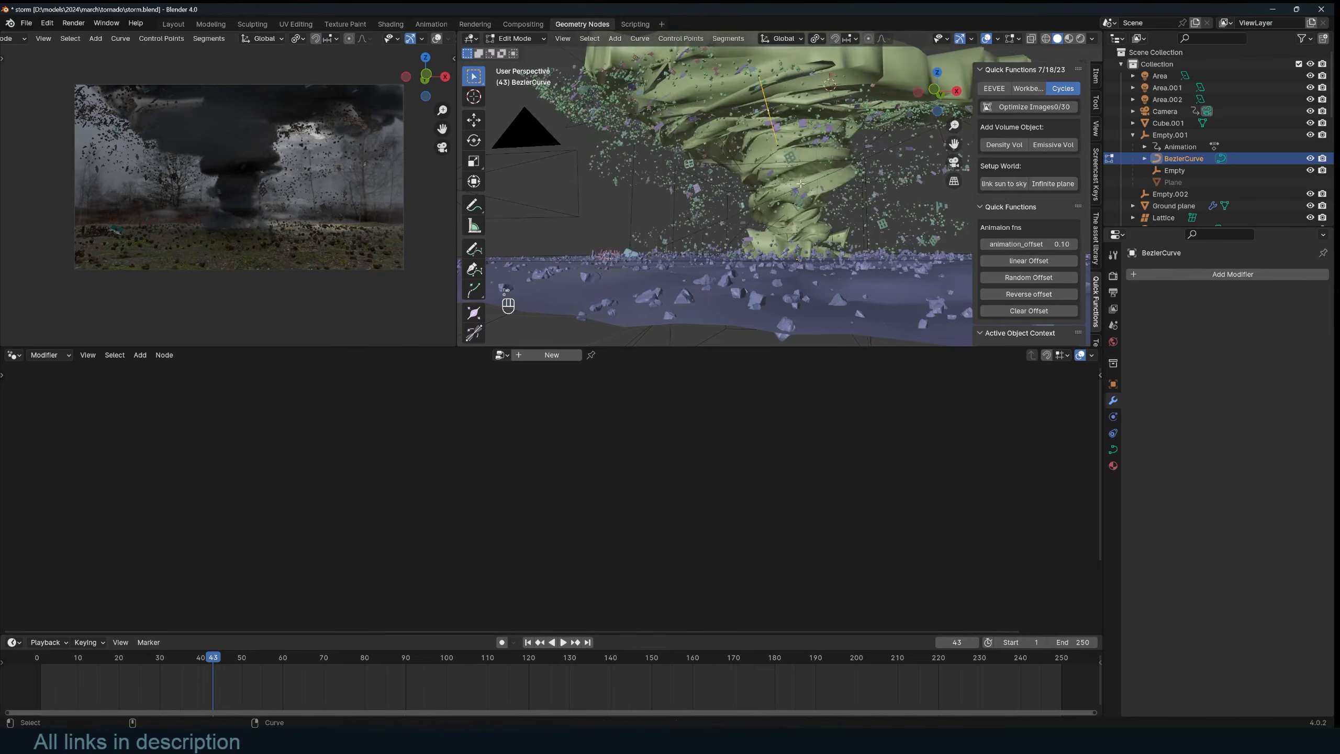
key("Tab")
key("Tab")
key("Tab")
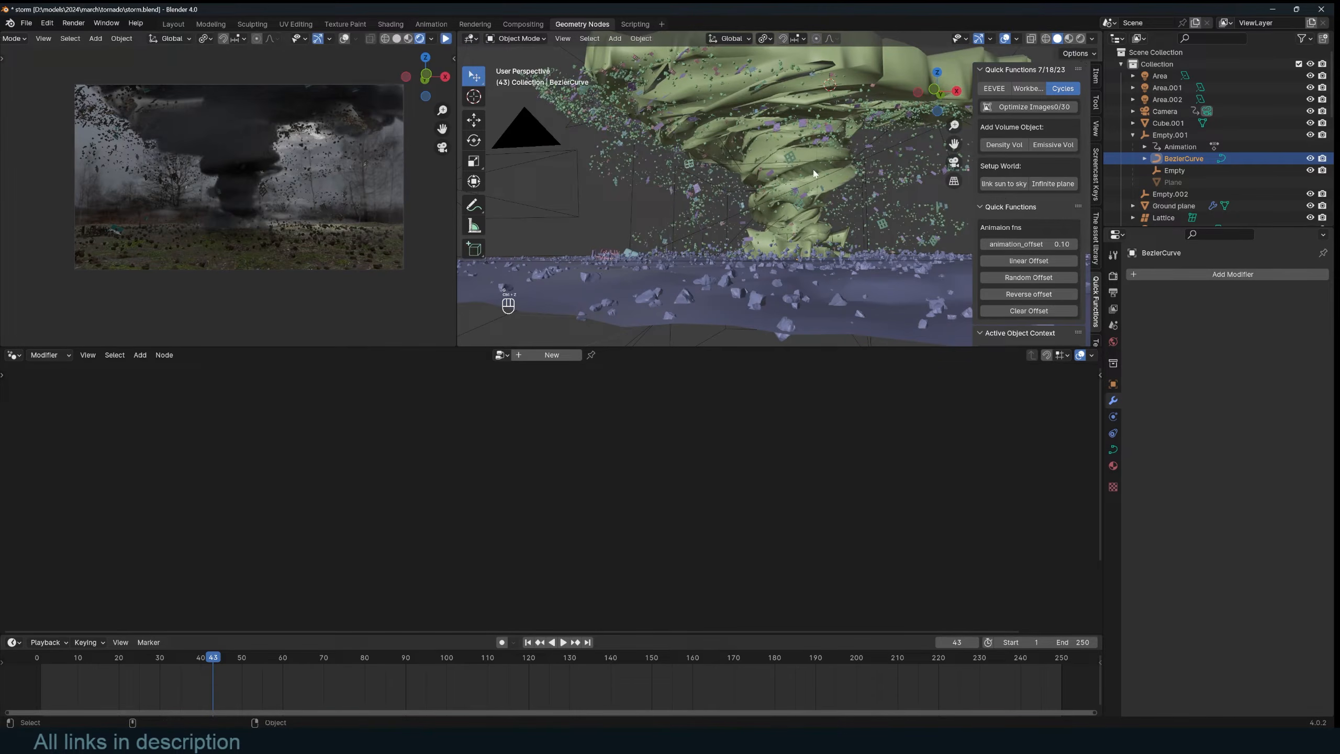
Step: Select the tornado object, preview the Object Info node's outputs and isolate the object in local view
left_click(872, 151)
middle_click_drag(595, 488, 389, 466)
scroll(543, 485, "up", 6)
left_click(474, 463, "ctrl+shift")
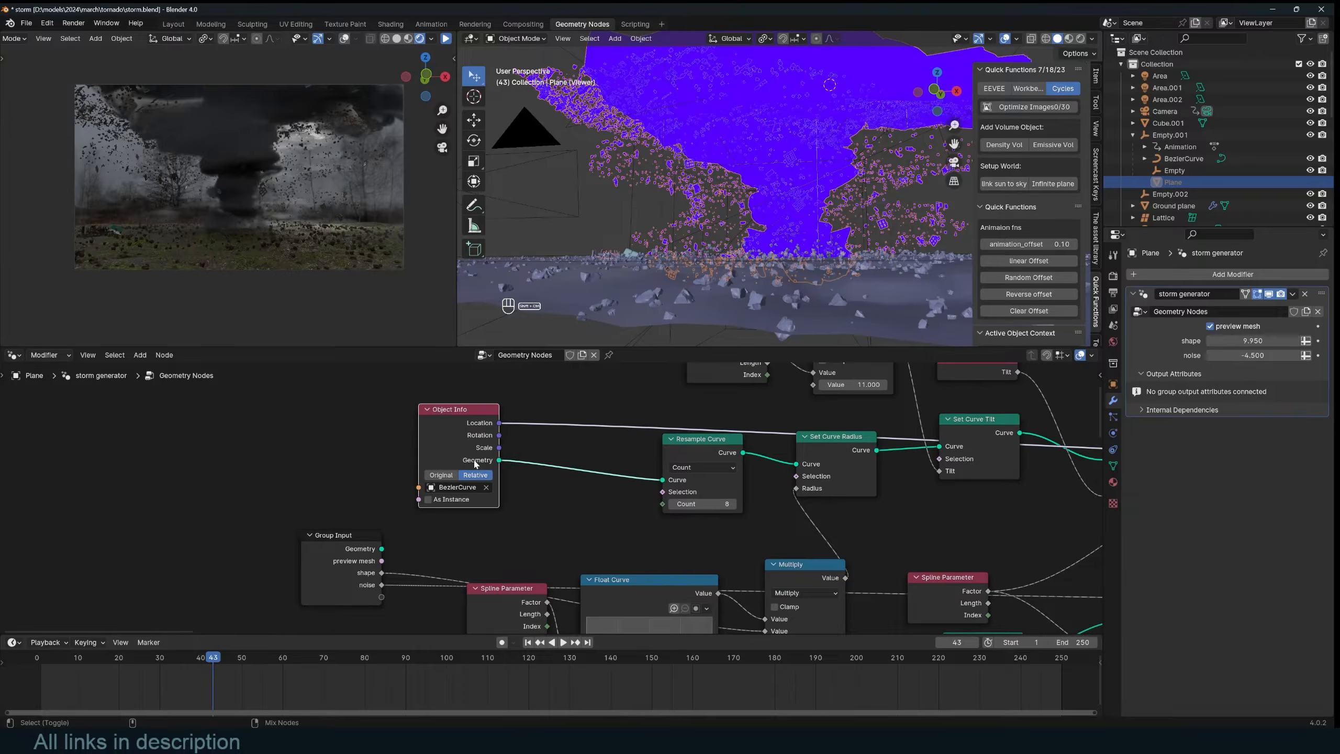
left_click(474, 463, "ctrl+shift")
left_click(475, 463, "ctrl+shift")
left_click(474, 463, "ctrl+shift")
left_click(475, 463, "ctrl+shift")
scroll(475, 463, "down", 4)
key("KP_Divide")
Step: Preview the Resample Curve, Set Curve Radius and Set Curve Tilt nodes one after another in the viewport
scroll(633, 433, "up", 4)
left_click_drag(668, 446, 597, 405)
left_click(597, 407, "ctrl+shift")
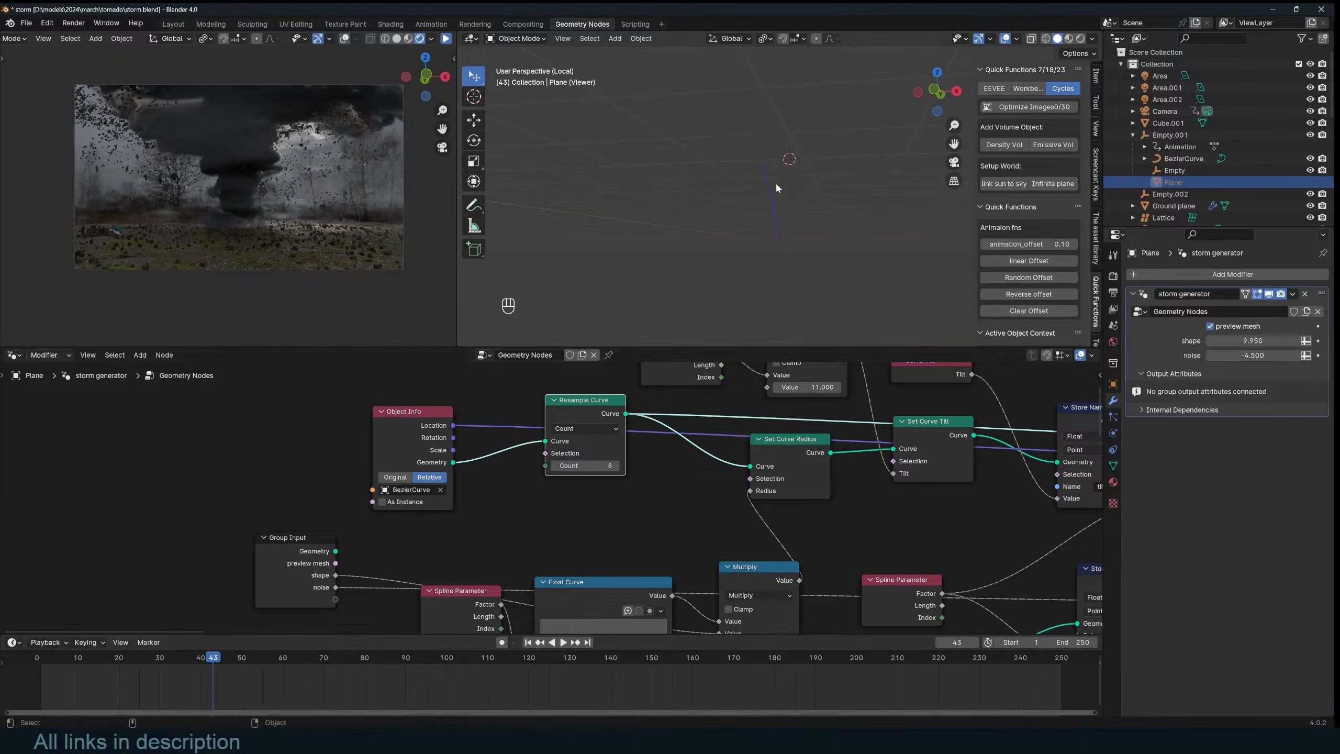
left_click(797, 446, "ctrl+shift")
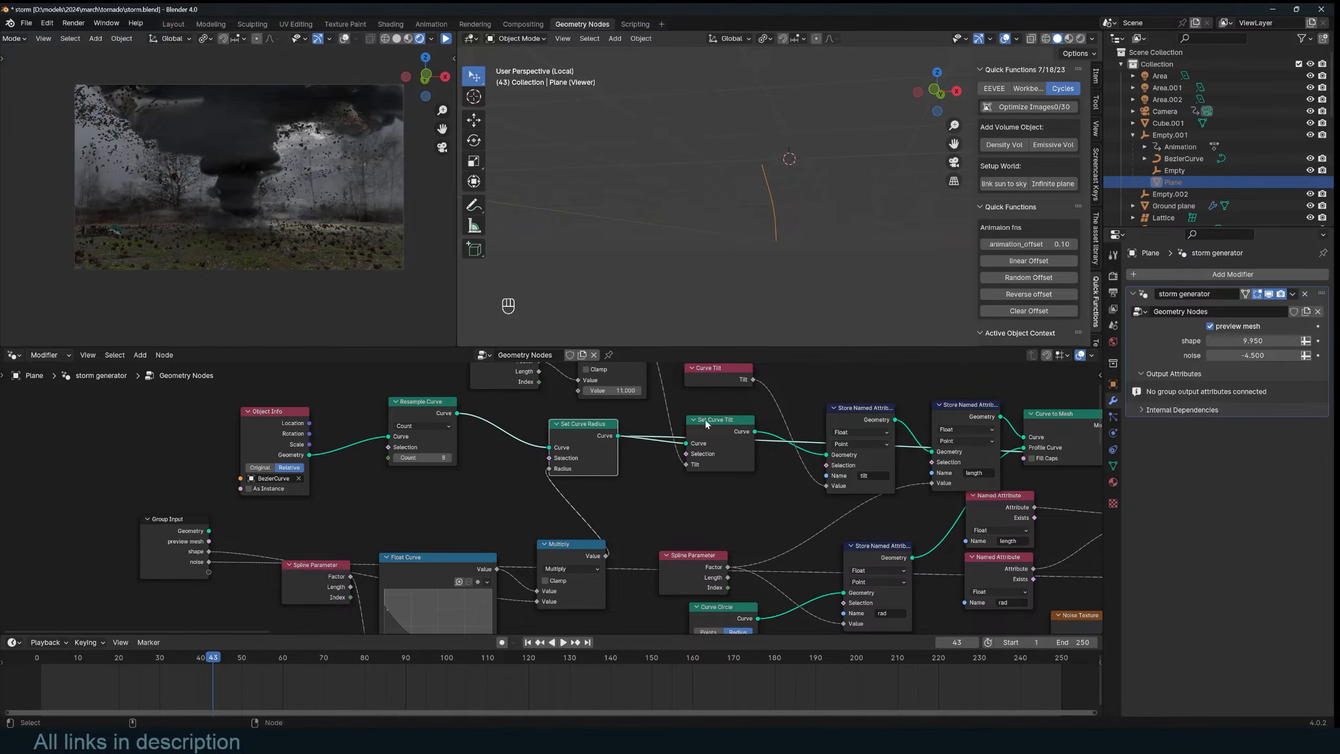
left_click(733, 423, "ctrl+shift")
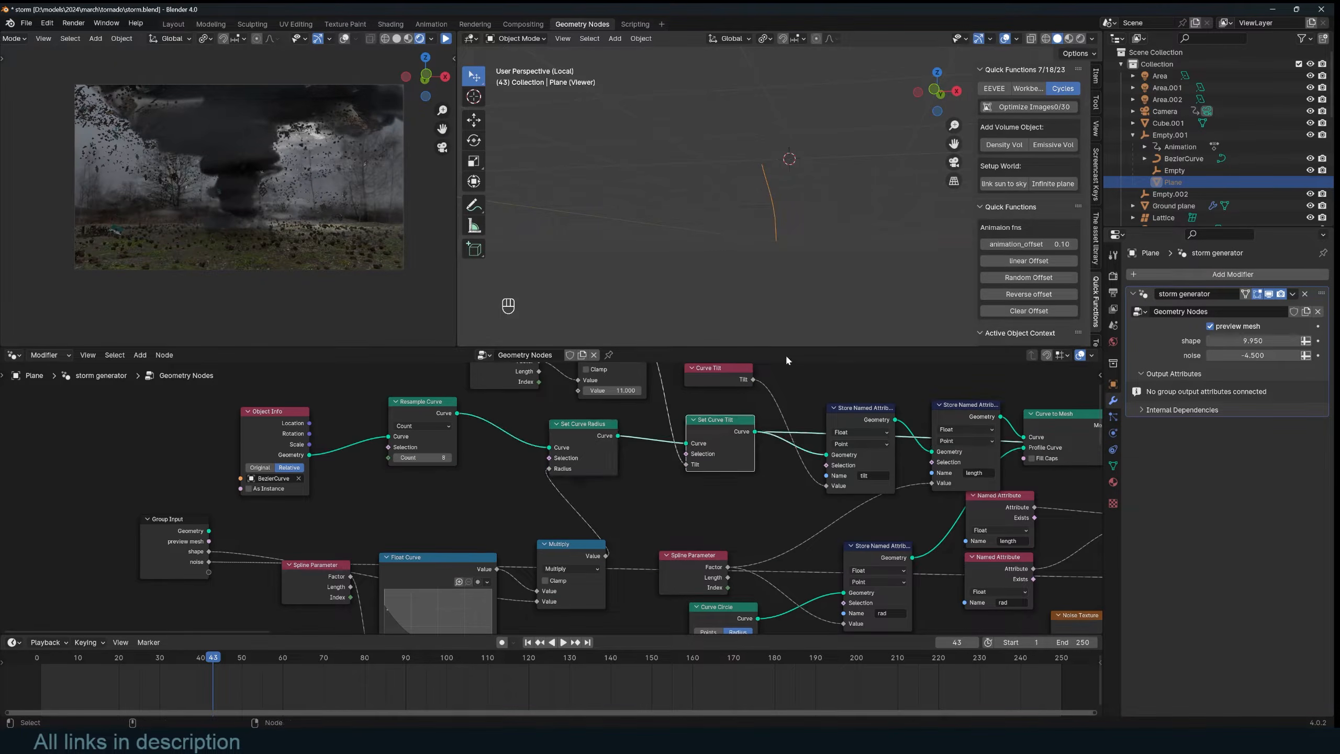
mouse_move(742, 184)
middle_mouse_down()
mouse_move(765, 224)
mouse_move(749, 184)
middle_mouse_up()
scroll(745, 473, "down", 2)
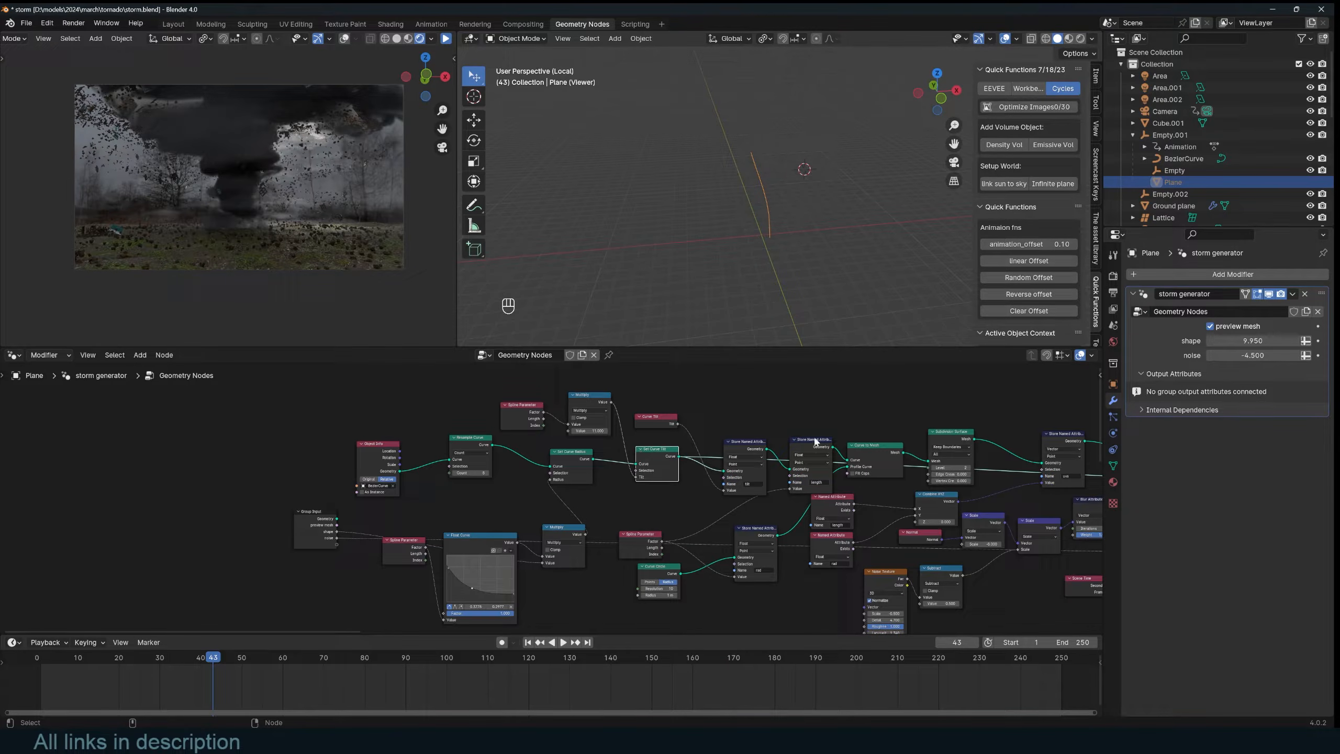
Step: Preview the Store Named Attribute node that stores the curve tilt
scroll(815, 442, "up", 3)
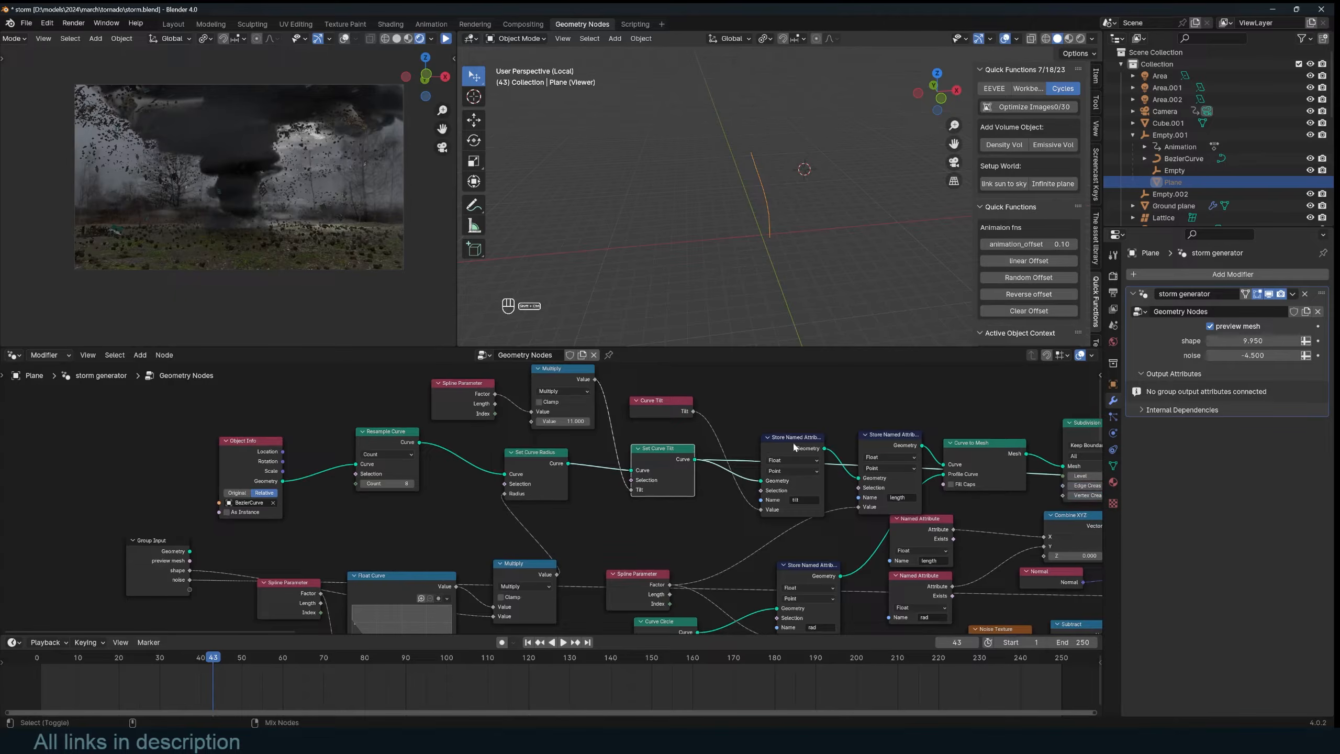
left_click(794, 445, "ctrl+shift")
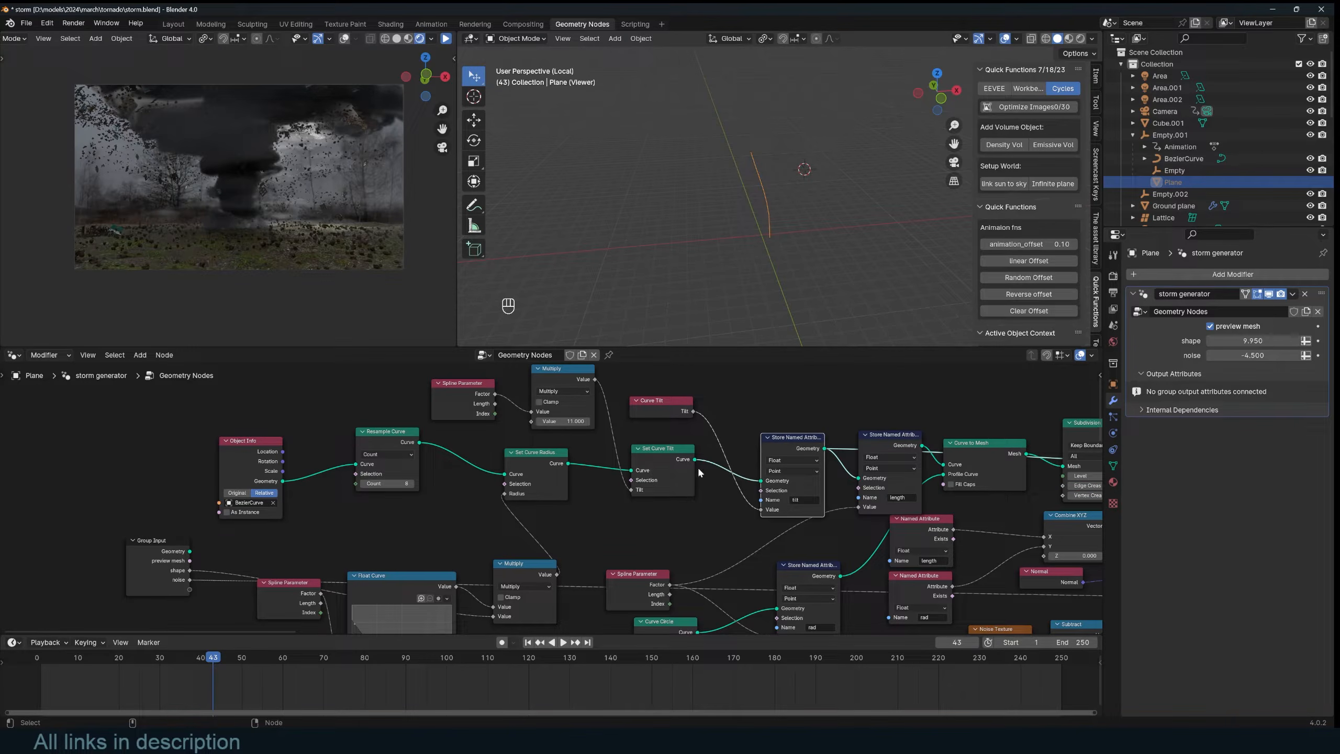
scroll(779, 442, "down", 3)
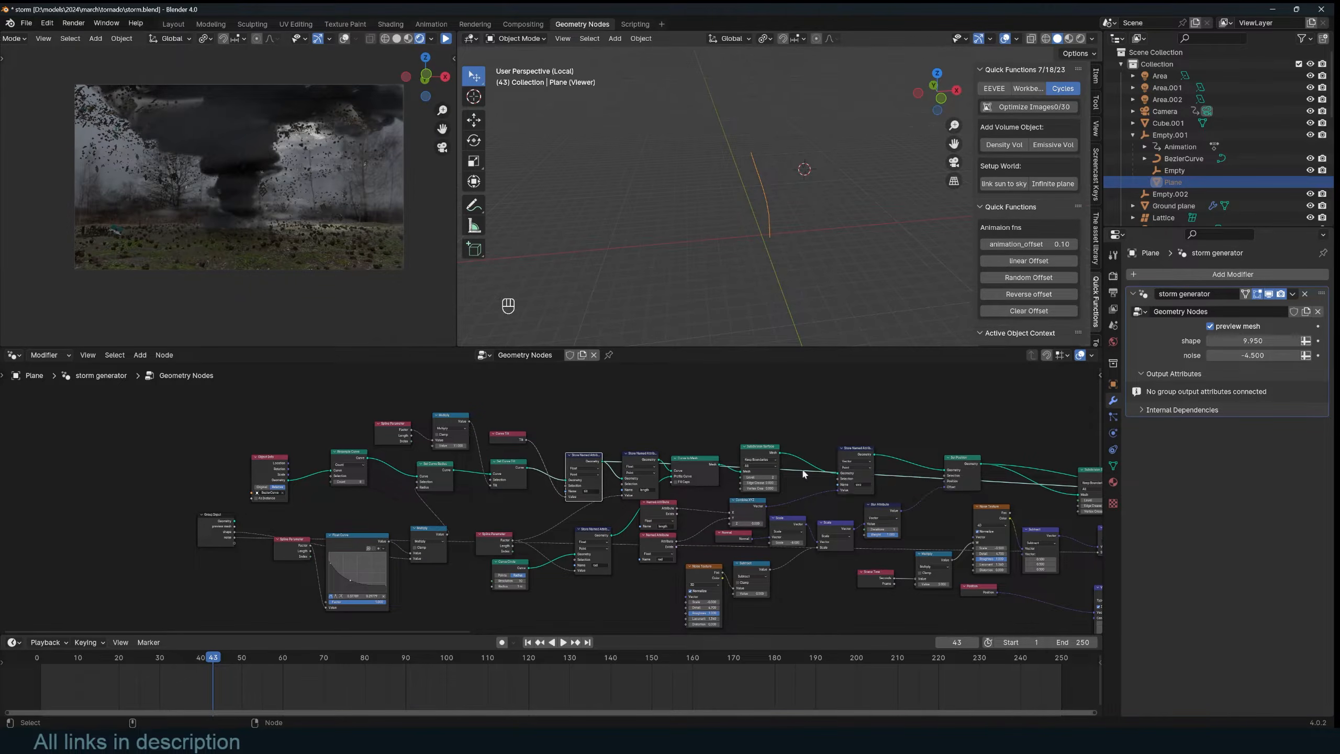
scroll(554, 429, "up", 2)
left_click_drag(582, 435, 590, 439)
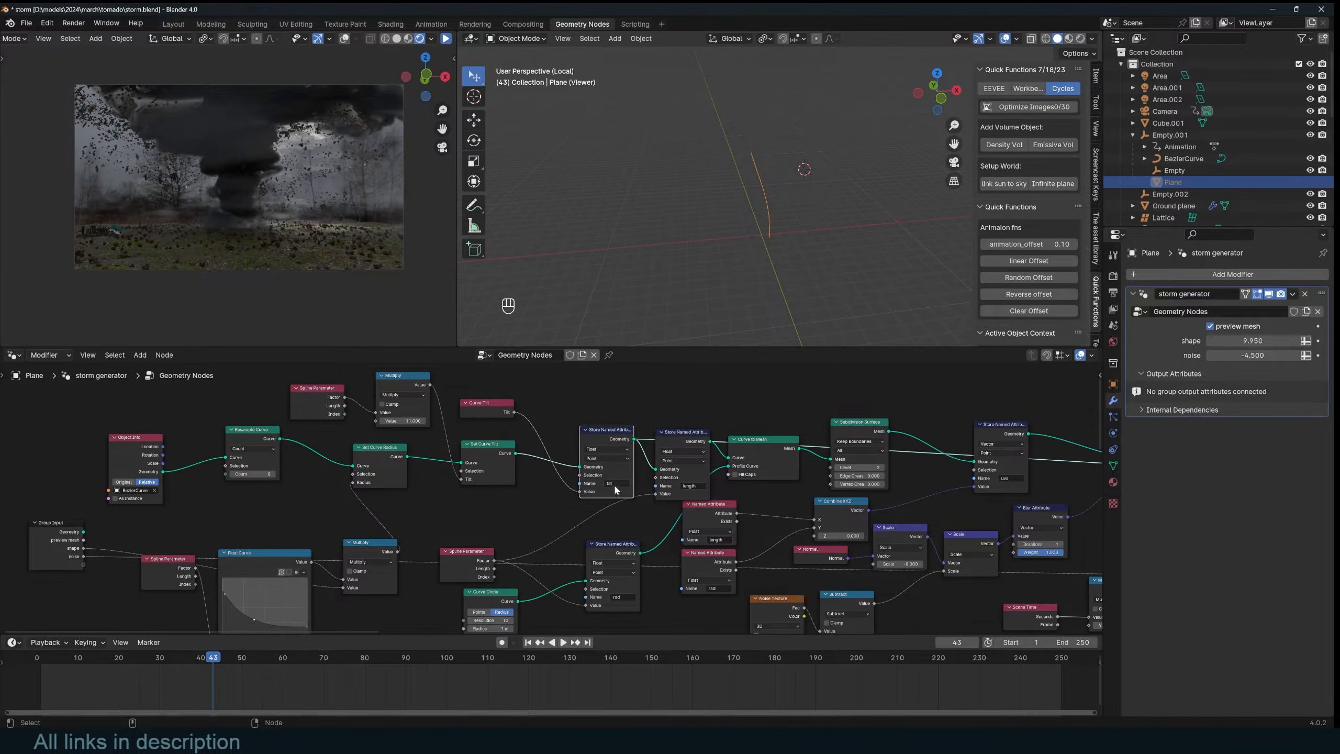
Step: Preview the Curve to Mesh node's output and turn on the wireframe overlay
left_click(757, 444, "ctrl+shift")
middle_click_drag(759, 174, 714, 160)
middle_click_drag(277, 439, 357, 414)
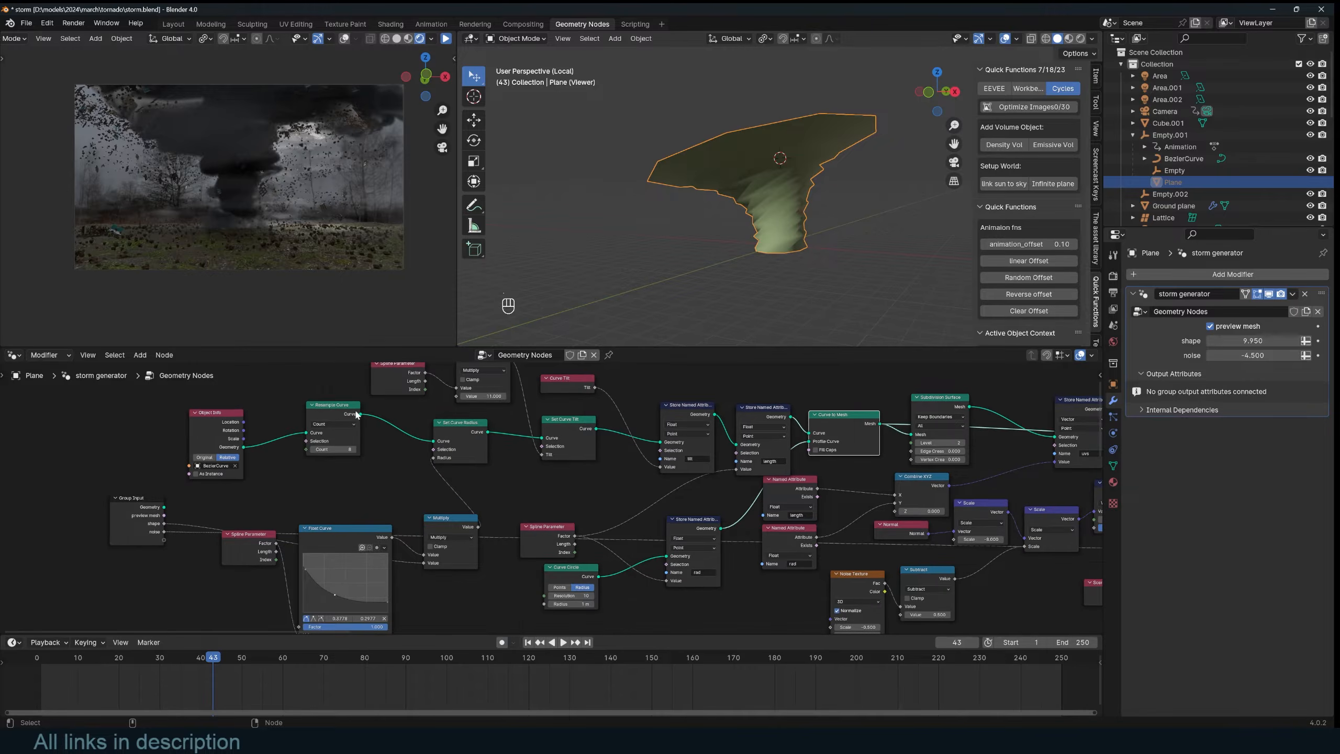
left_click_drag(343, 407, 379, 426)
key("q")
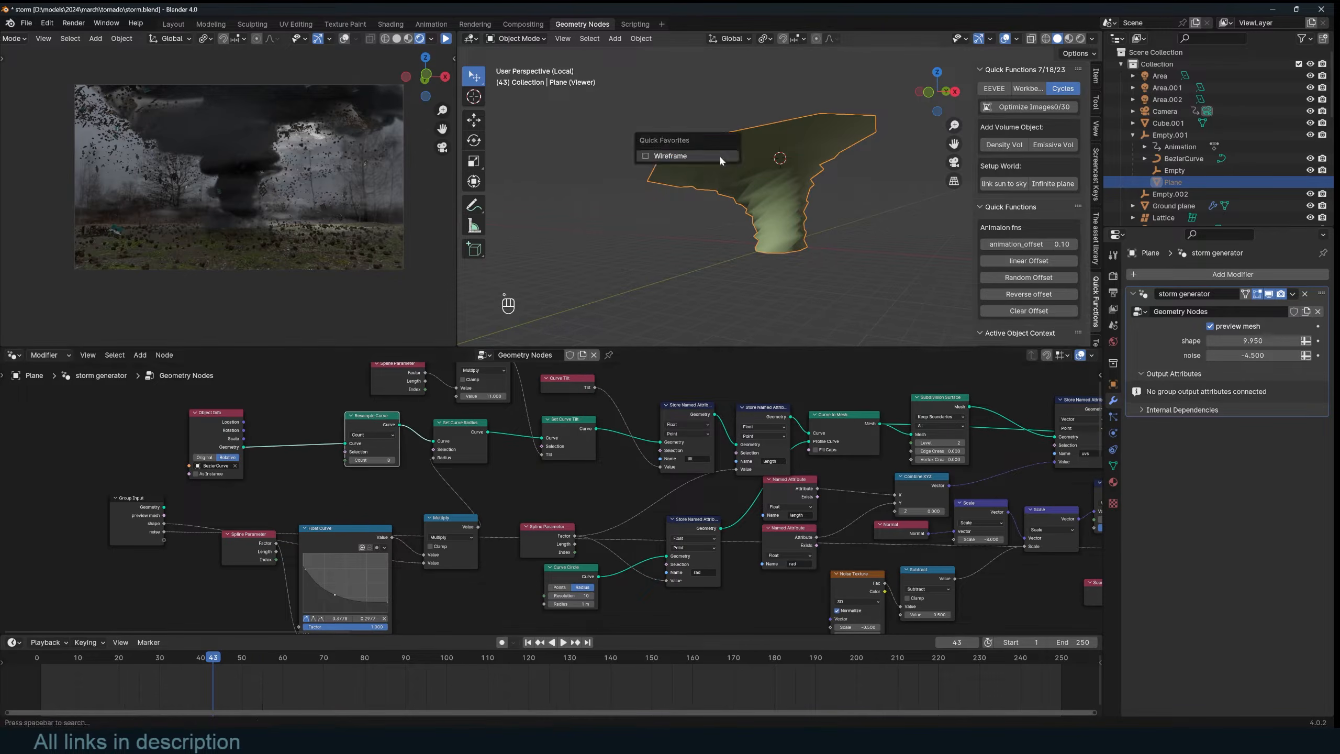
left_click(719, 158)
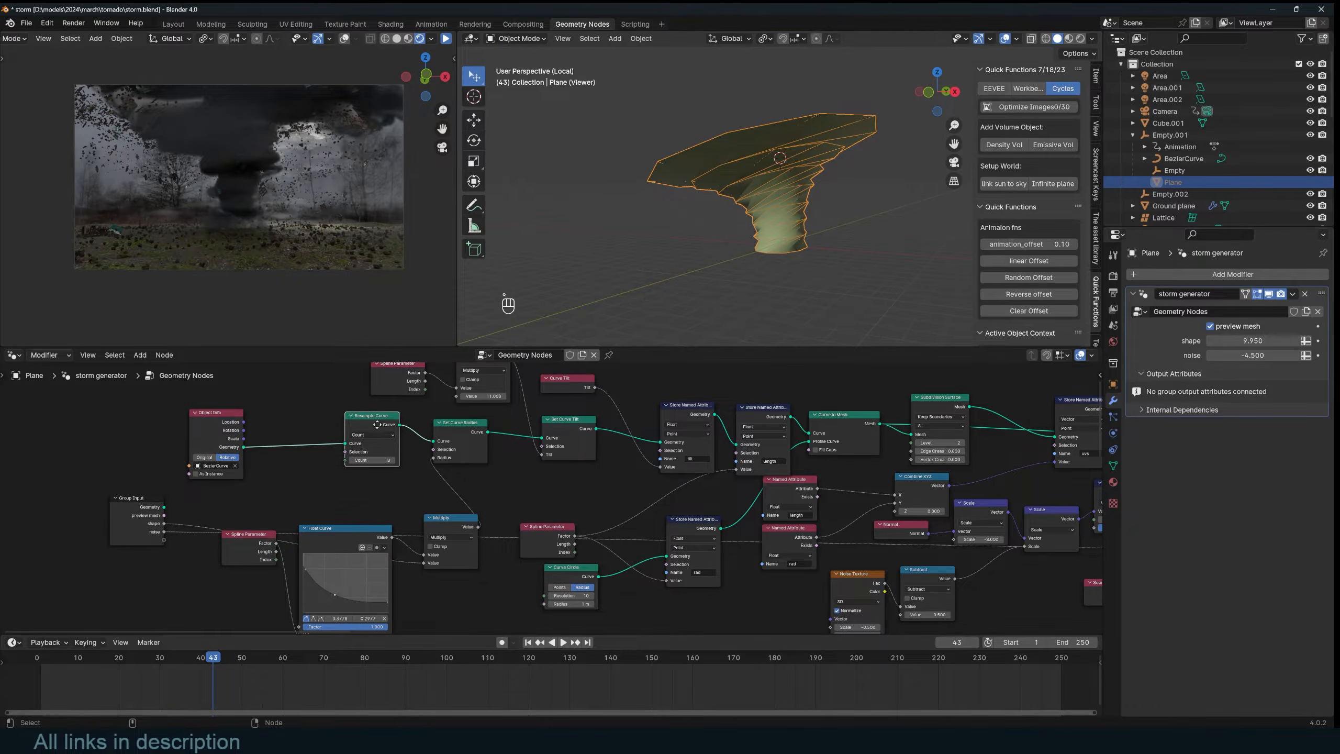
Step: Shift the Resample Curve, Set Curve Radius and Set Curve Tilt nodes slightly to tidy the start of the node chain
left_click_drag(377, 424, 373, 424)
left_click_drag(454, 434, 443, 437)
left_click_drag(562, 430, 548, 432)
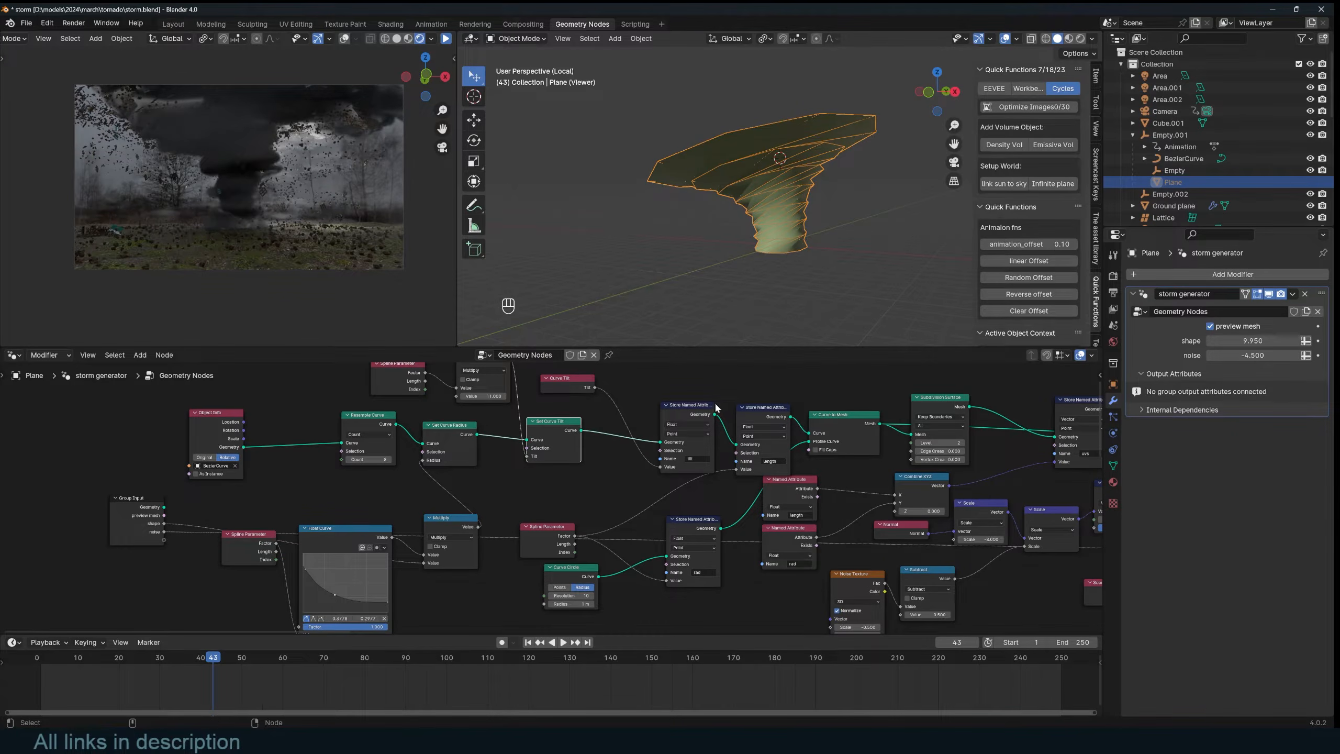
Step: Preview the Subdivision Surface node following Curve to Mesh and turn off the wireframe overlay
middle_click_drag(716, 406, 619, 421)
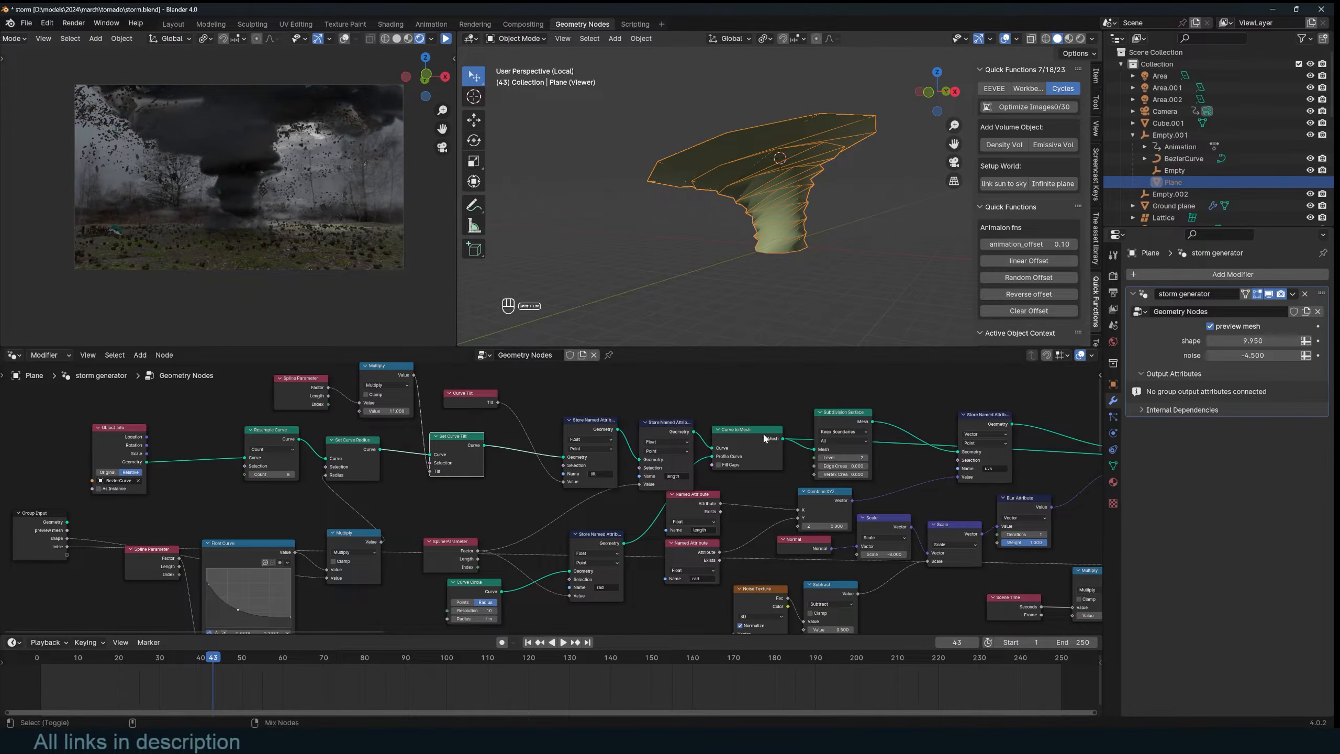
middle_click_drag(786, 441, 525, 432)
left_click_drag(603, 424, 626, 404)
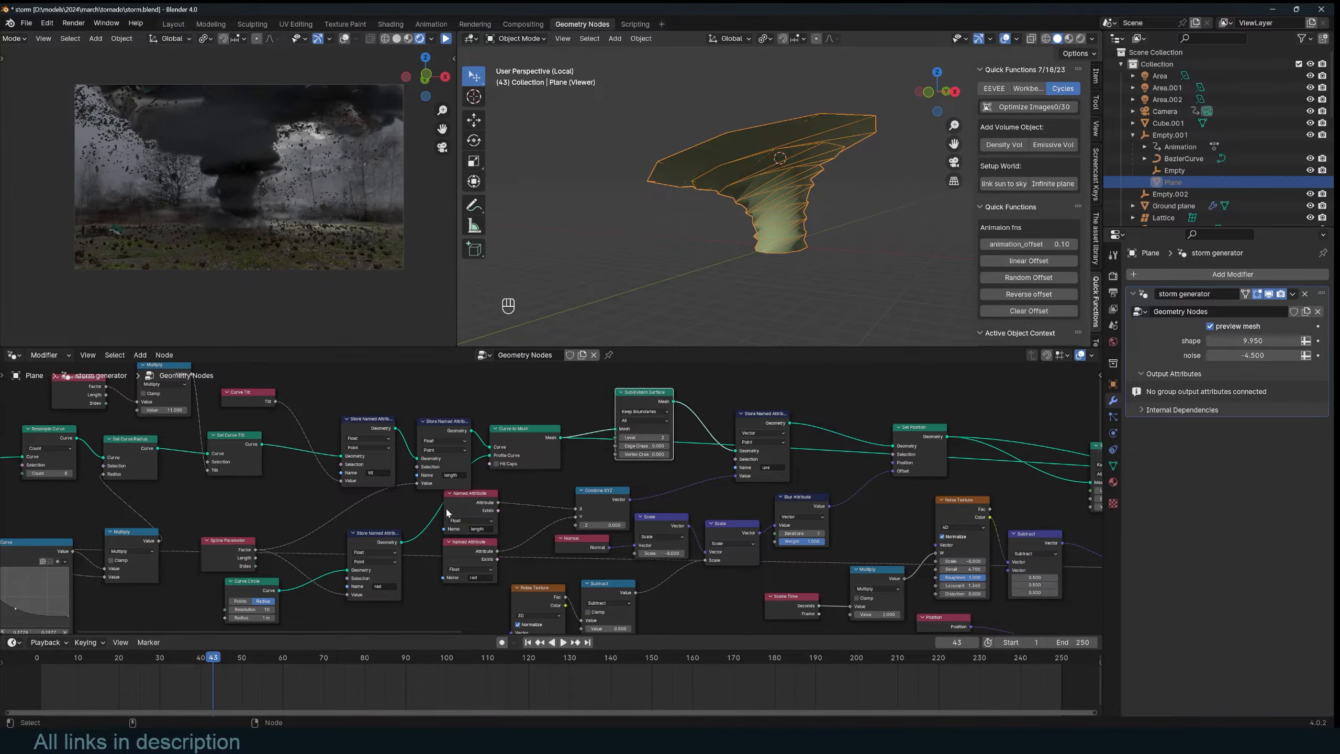
middle_click_drag(591, 431, 484, 464)
scroll(485, 463, "up", 3)
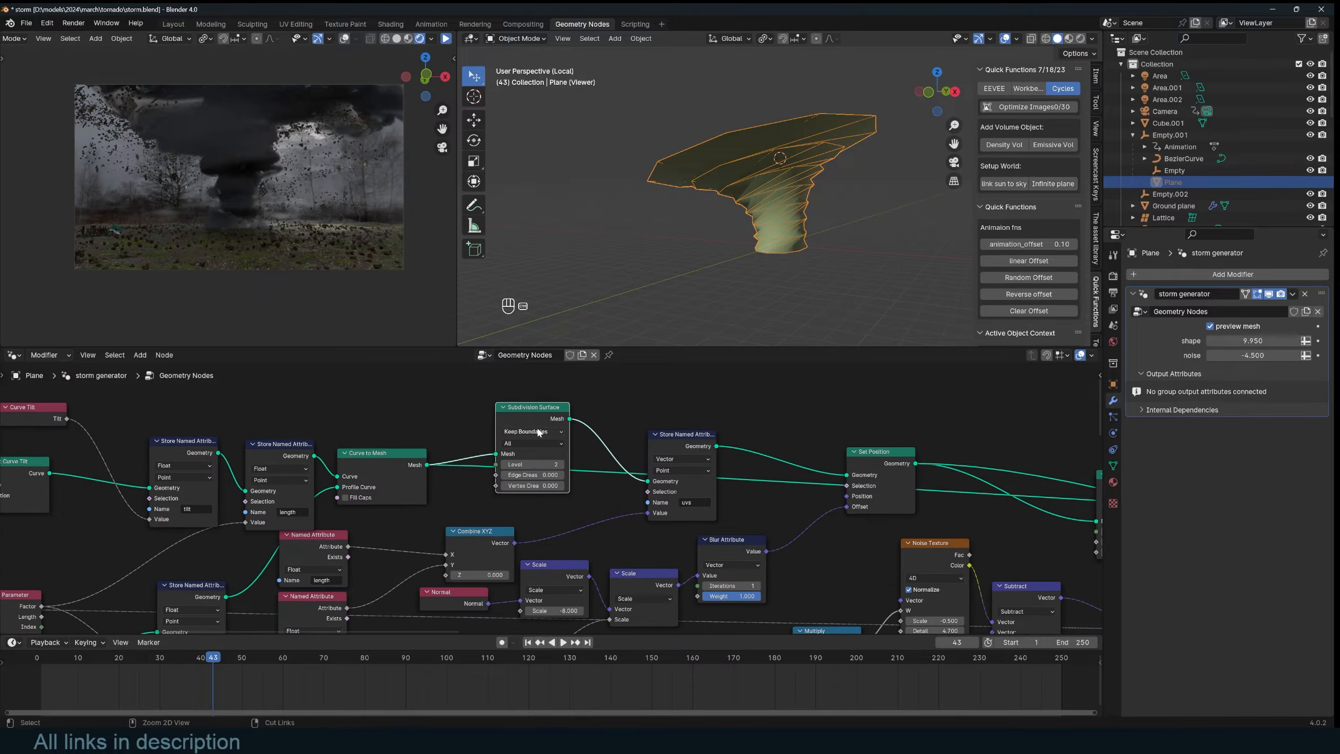
left_click(545, 416, "ctrl+shift")
scroll(764, 198, "up", 2)
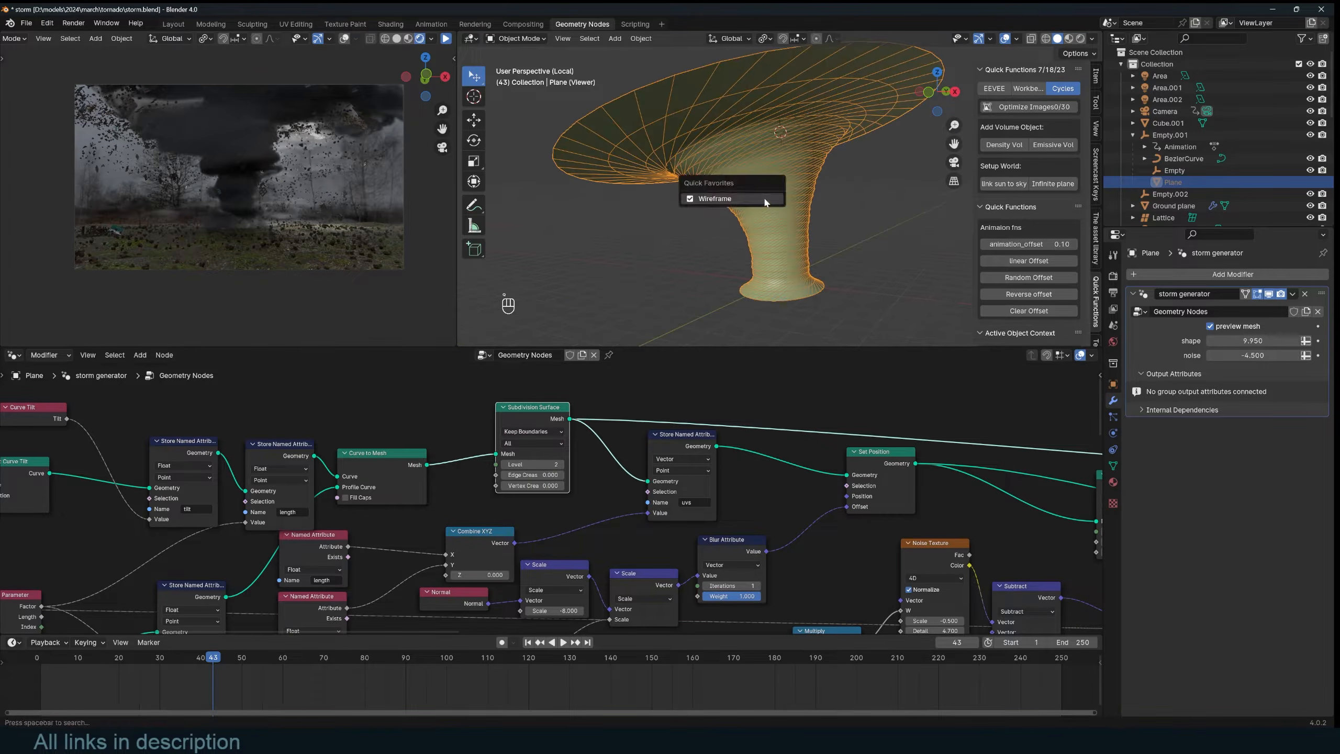
scroll(699, 205, "up", 3)
middle_click_drag(692, 454, 651, 413)
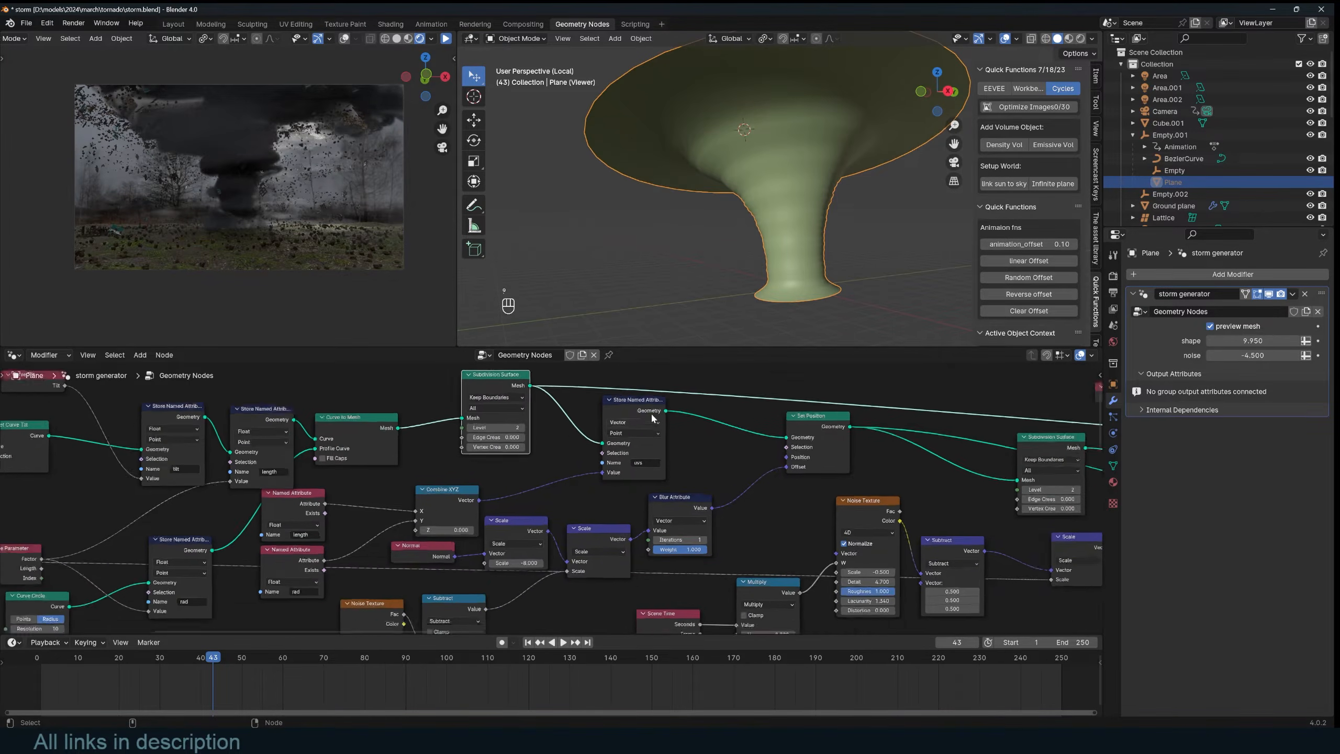
Step: Preview the vector Store Named Attribute node after the first Subdivision Surface, followed by the Set Position node it feeds
scroll(665, 420, "down", 1)
left_click(605, 429, "ctrl+shift")
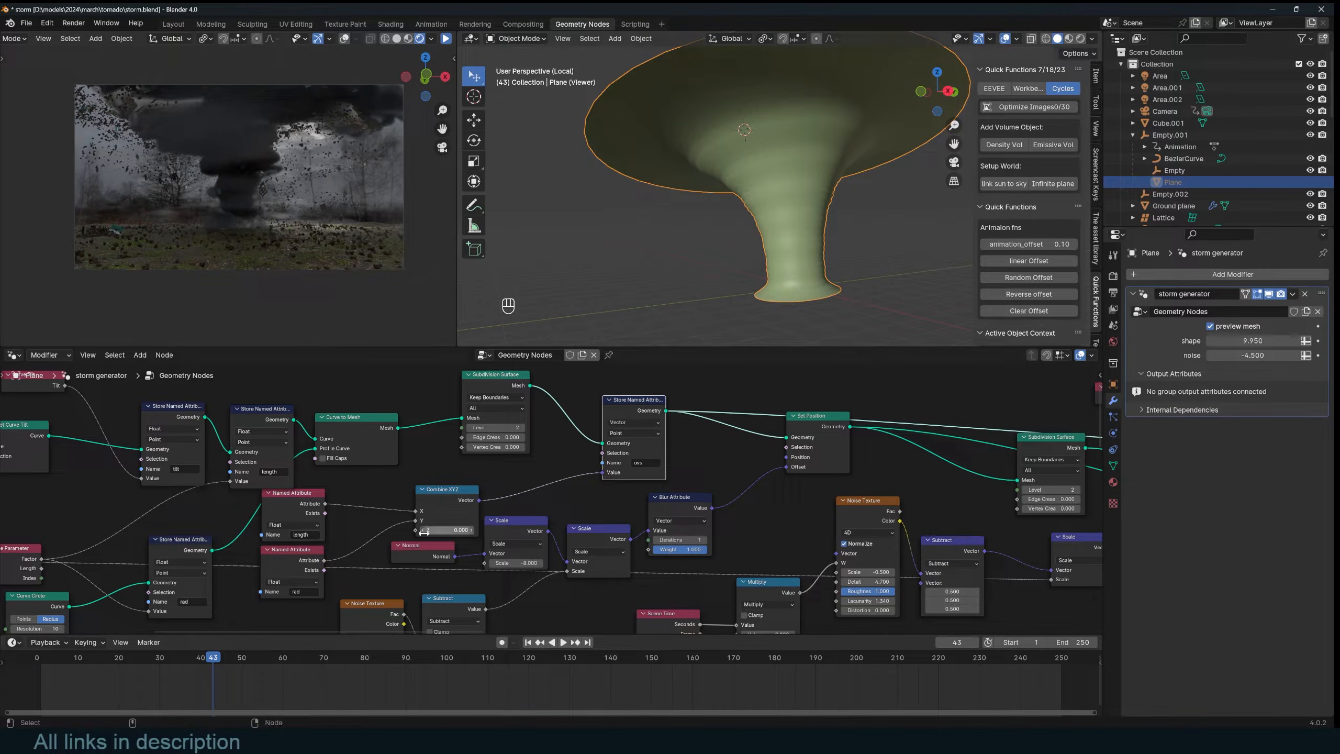
mouse_move(621, 478)
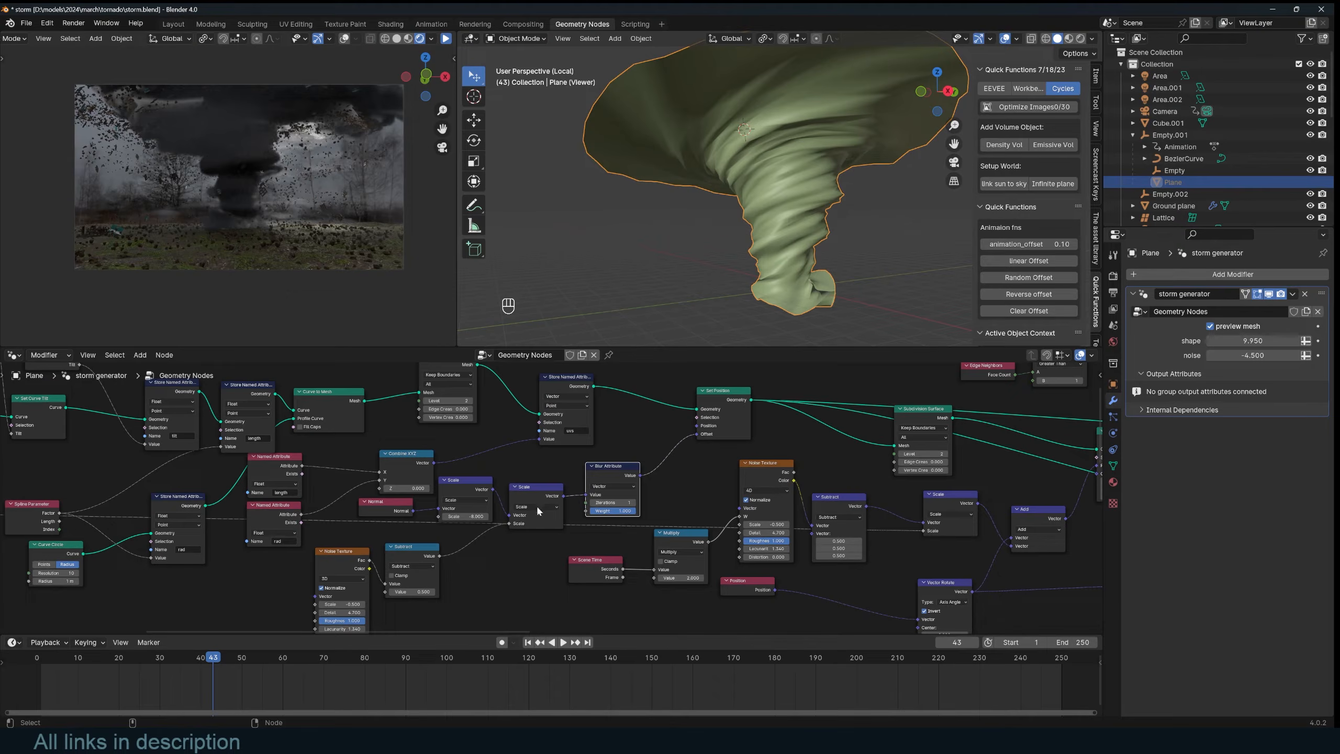
Step: Preview the second Subdivision Surface node and examine the twisted funnel surface up close
middle_click_drag(871, 446, 665, 464)
left_click(763, 437, "ctrl+shift")
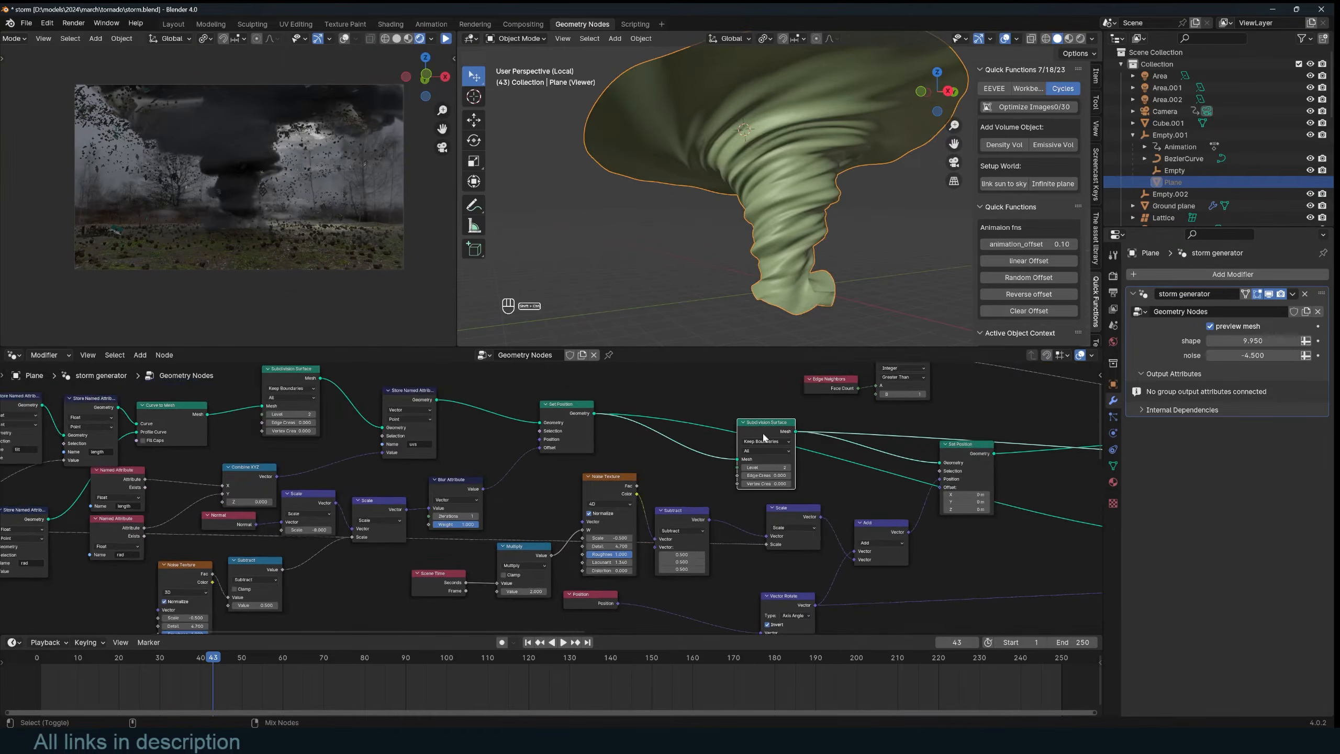
middle_click_drag(764, 173, 812, 193)
scroll(799, 191, "up", 4)
scroll(799, 190, "down", 2)
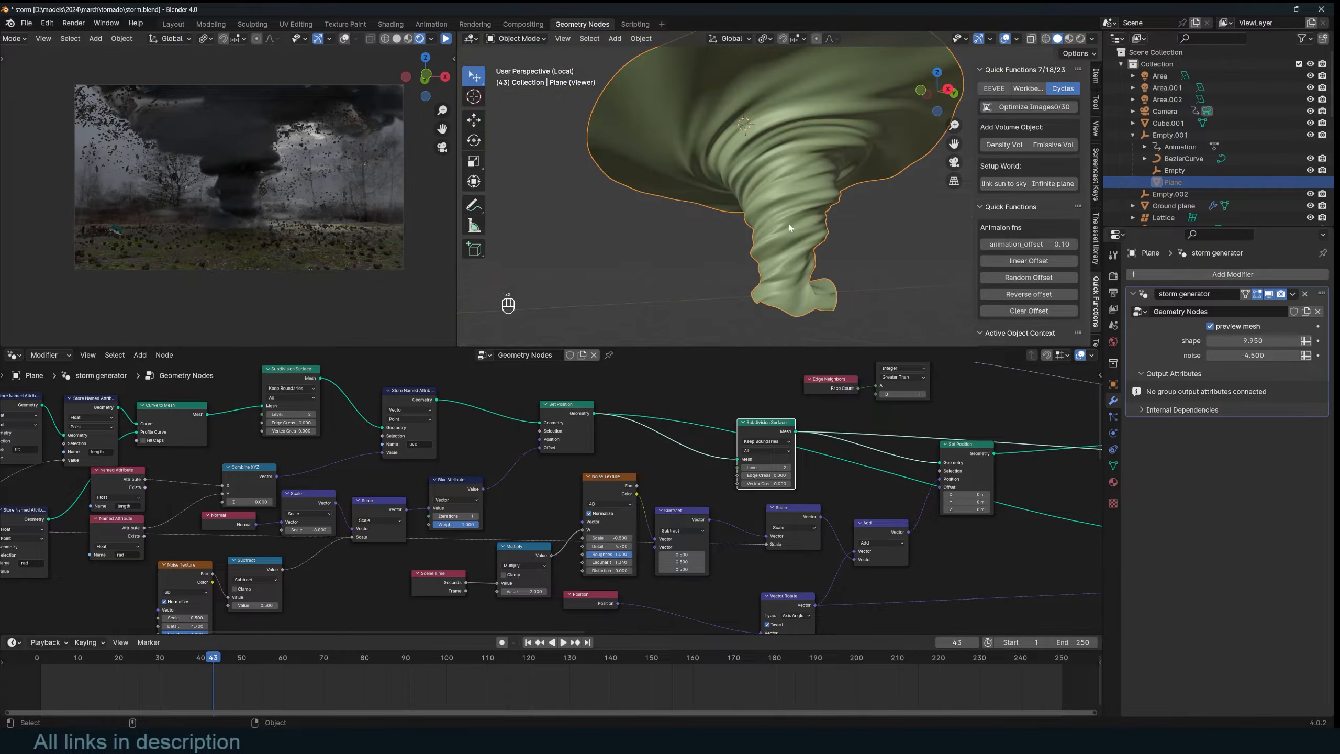
middle_click_drag(817, 300, 798, 323)
middle_click_drag(897, 460, 749, 432)
Step: Compare the second Subdivision Surface with the Set Position node after it, and play the animation of the displaced funnel
scroll(756, 447, "up", 2)
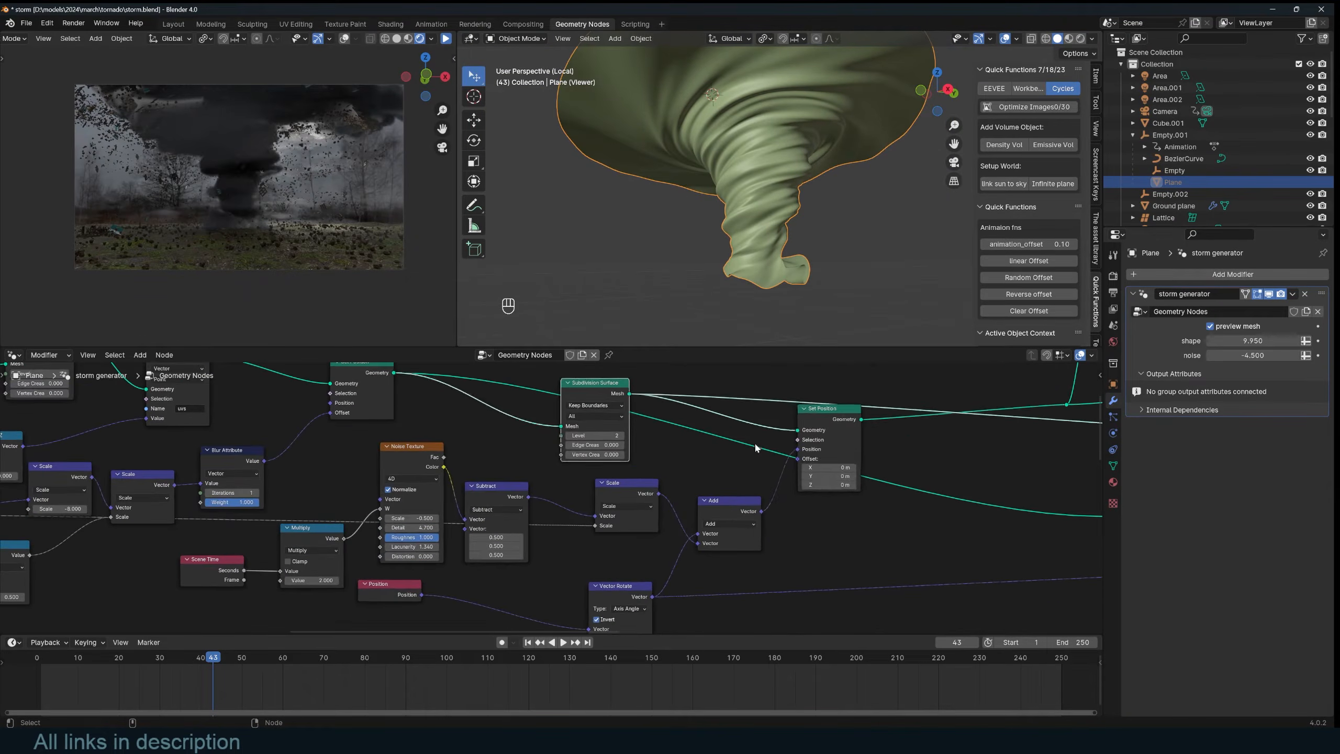
left_click(819, 423, "ctrl+shift")
left_click(608, 394, "ctrl+shift")
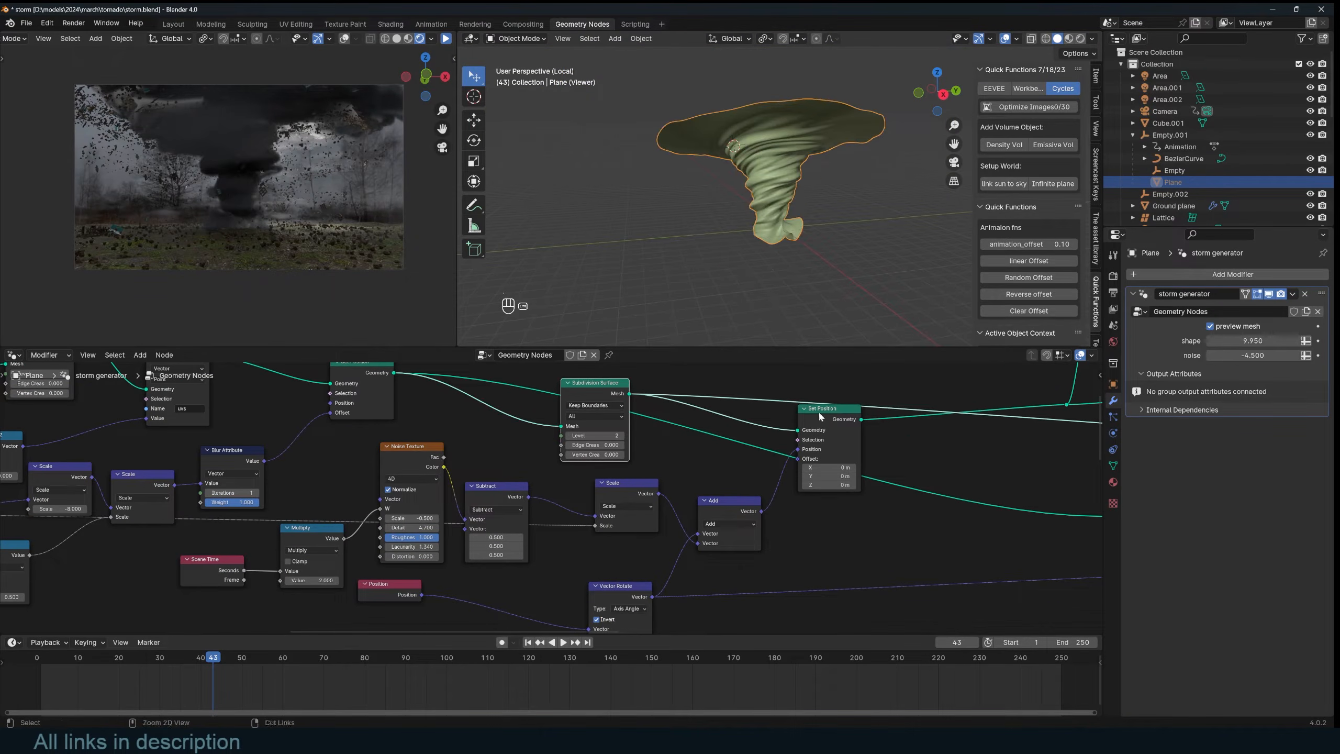
left_click(844, 421, "ctrl+shift")
middle_click_drag(657, 196, 742, 238)
key("space")
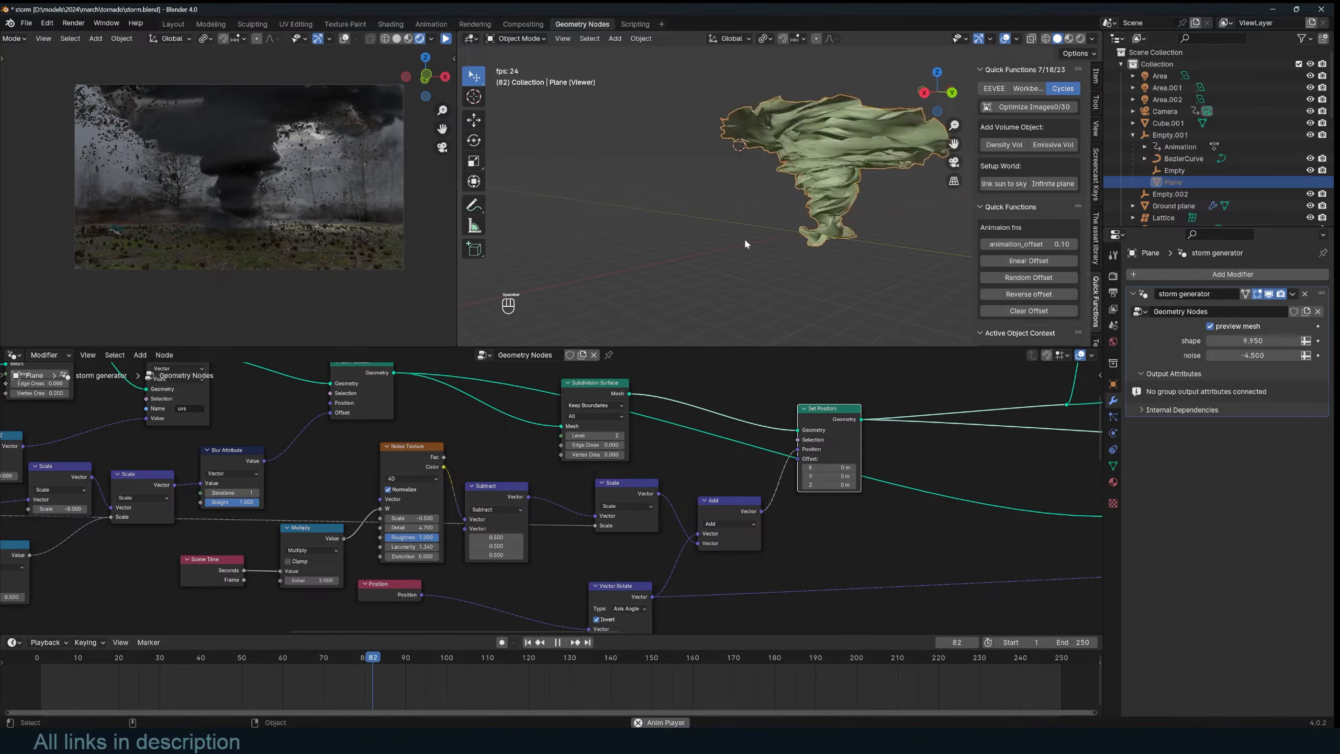
Step: Stop the playback and examine the displaced funnel's top opening and surface from several angles
key("Escape")
scroll(608, 532, "down", 3)
scroll(812, 506, "down", 2)
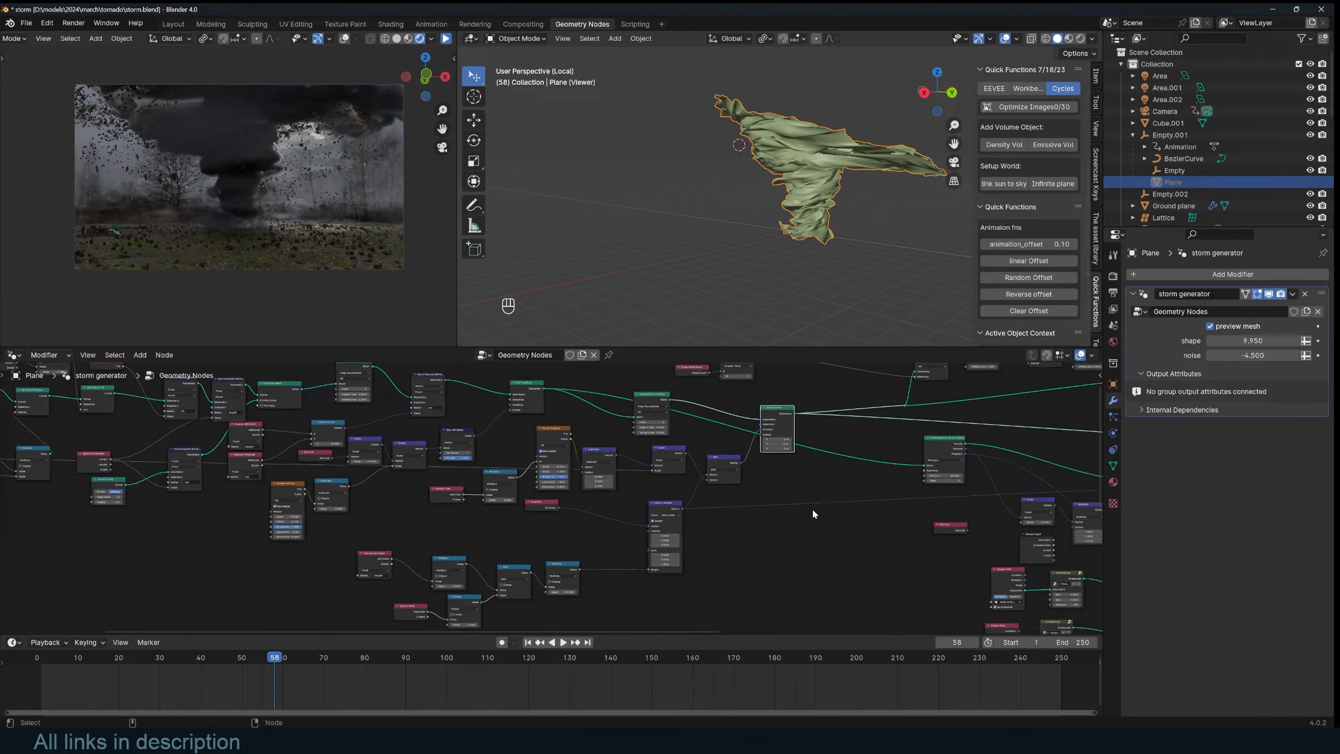
middle_click_drag(812, 506, 557, 524)
scroll(850, 456, "up", 2)
middle_click_drag(850, 456, 790, 504)
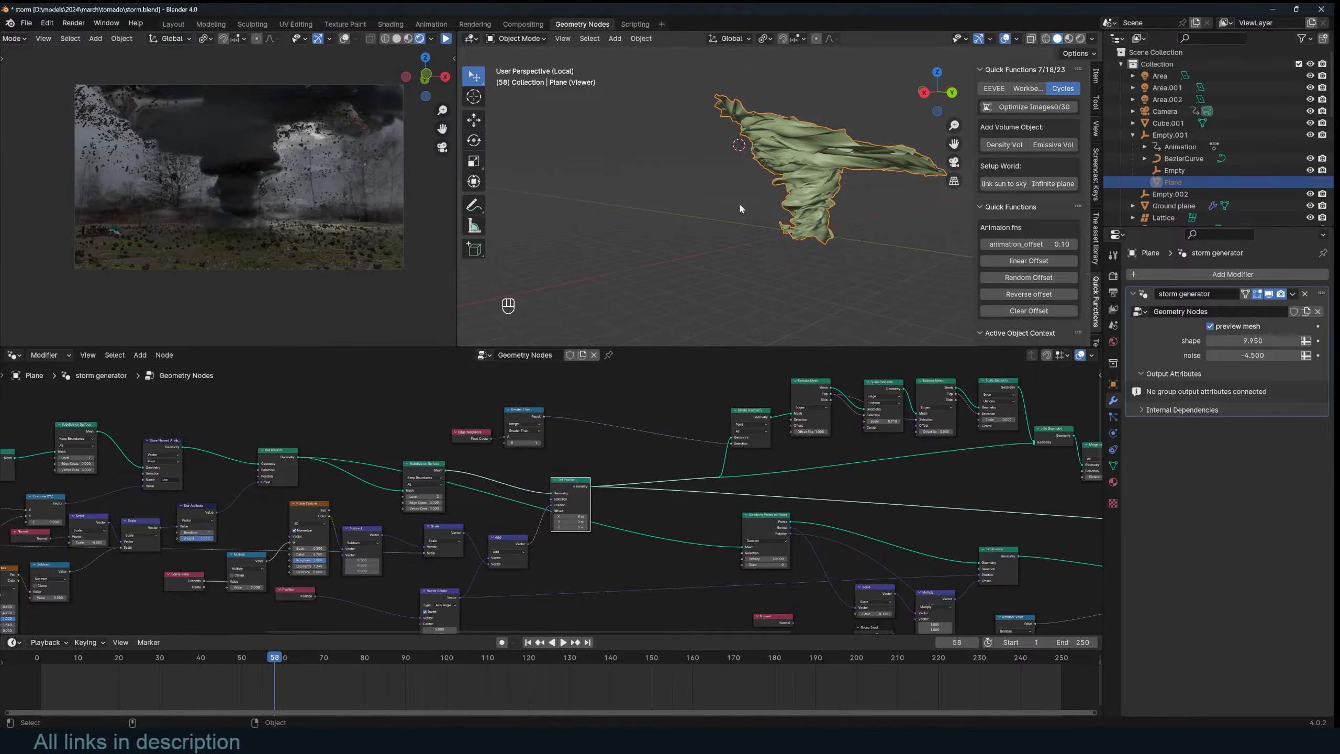
middle_click_drag(736, 180, 734, 125)
middle_click_drag(818, 222, 793, 203)
middle_click_drag(746, 156, 768, 337)
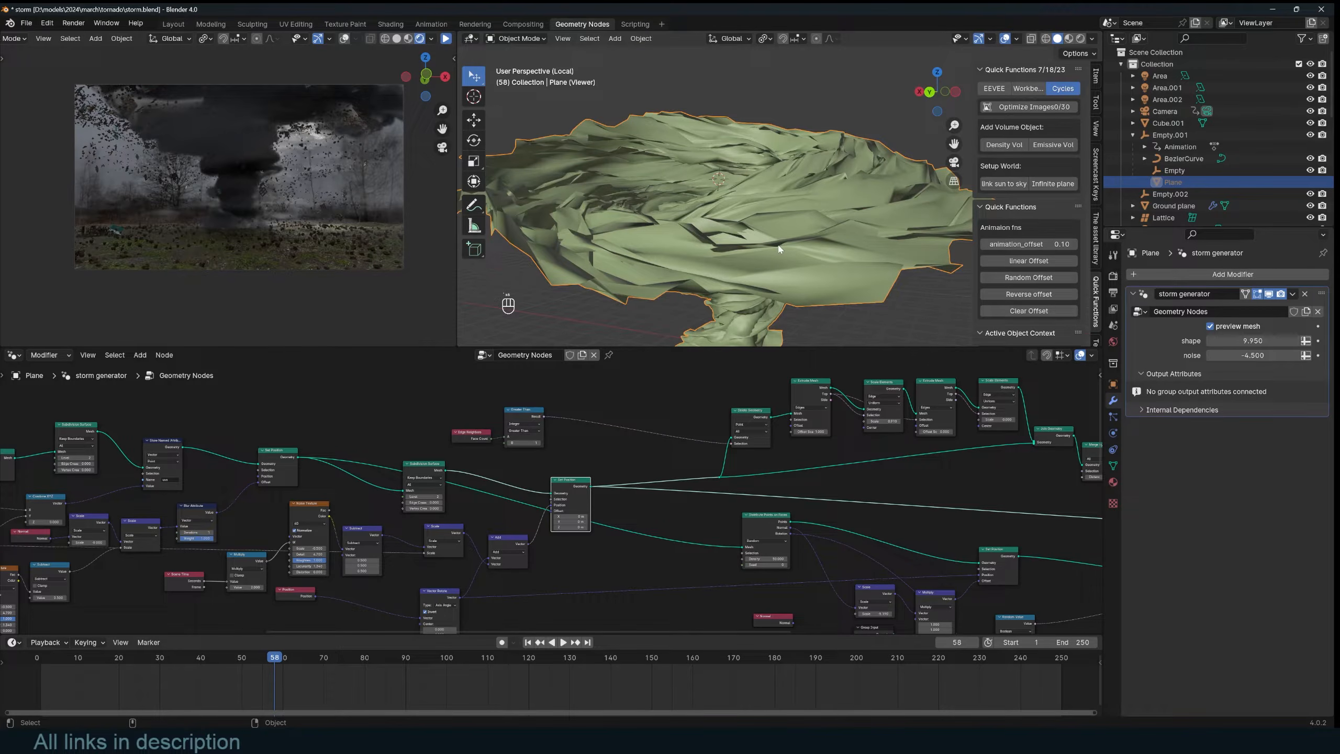
middle_click_drag(778, 394, 774, 397)
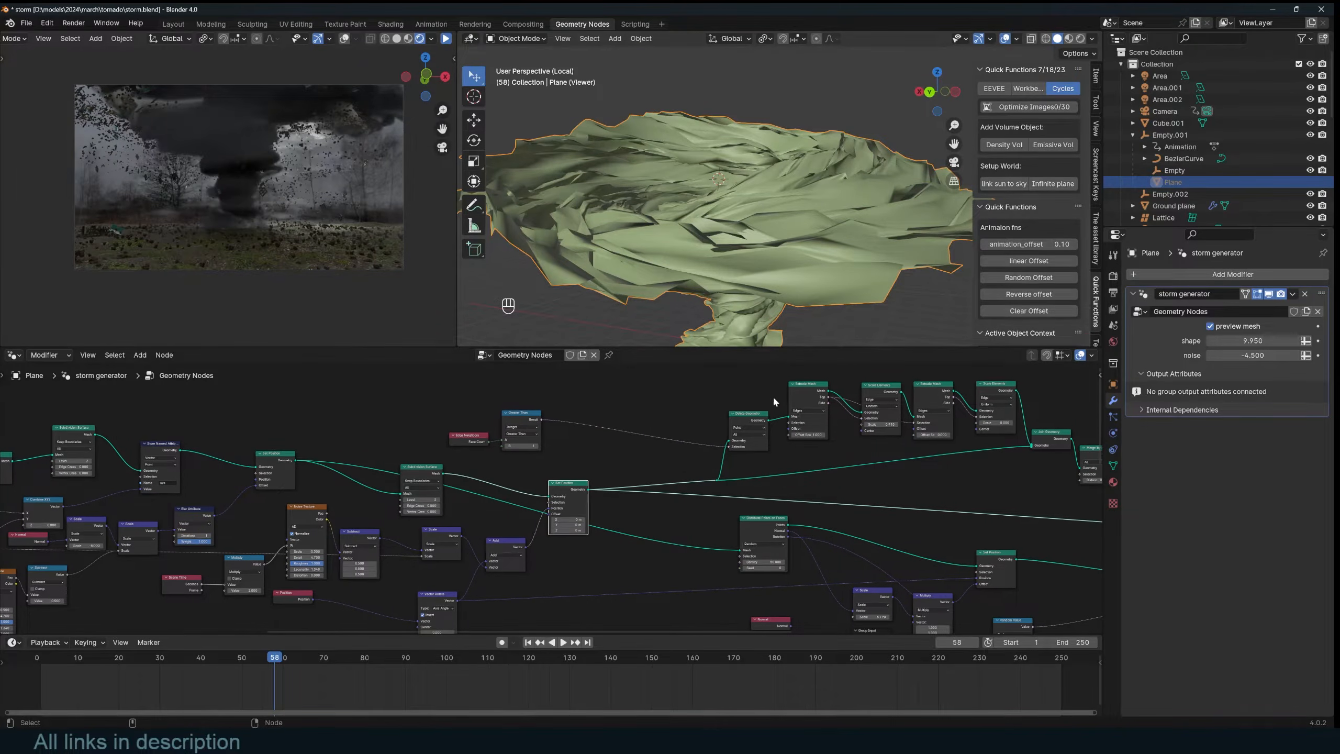
Step: Preview the Delete Geometry node, followed by the Set Position node before the second Subdivision Surface, and look into the funnel
left_click(764, 414, "ctrl+shift")
middle_click_drag(795, 227, 759, 327)
left_click(561, 497, "ctrl+shift")
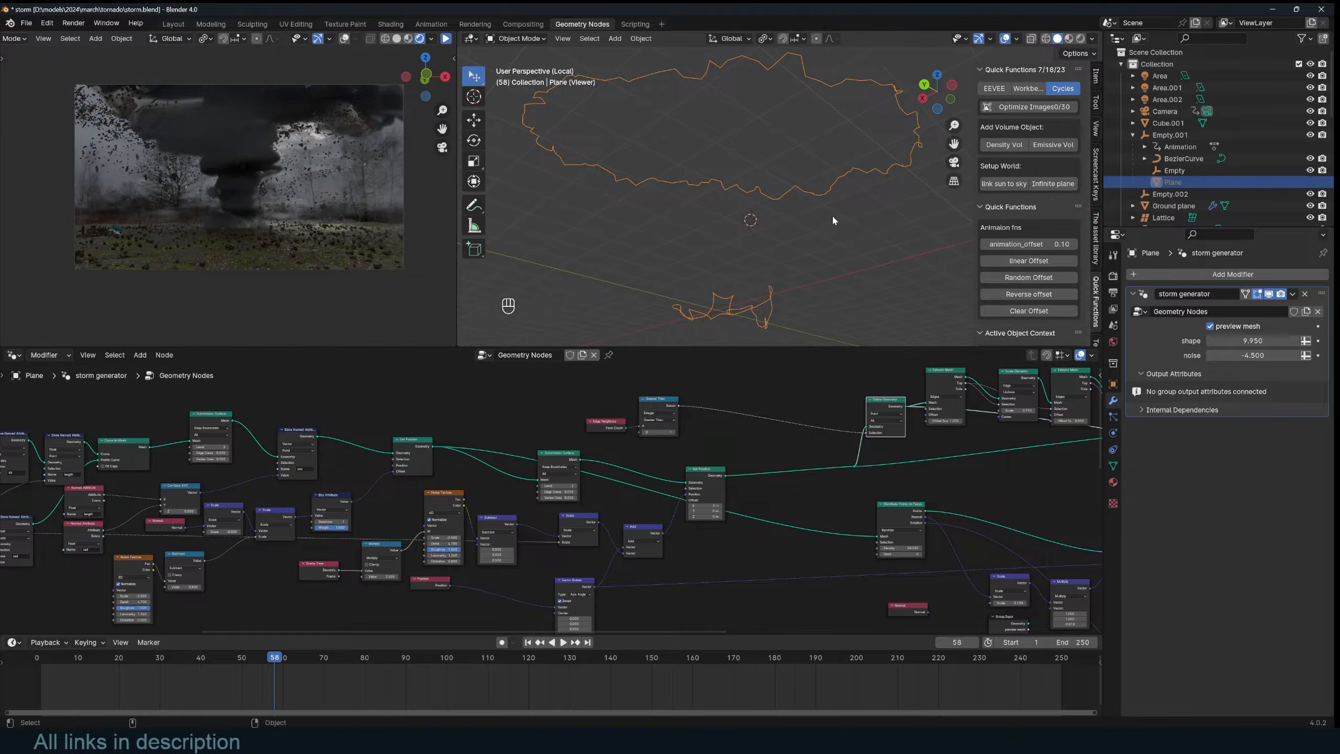
middle_click_drag(831, 214, 770, 312)
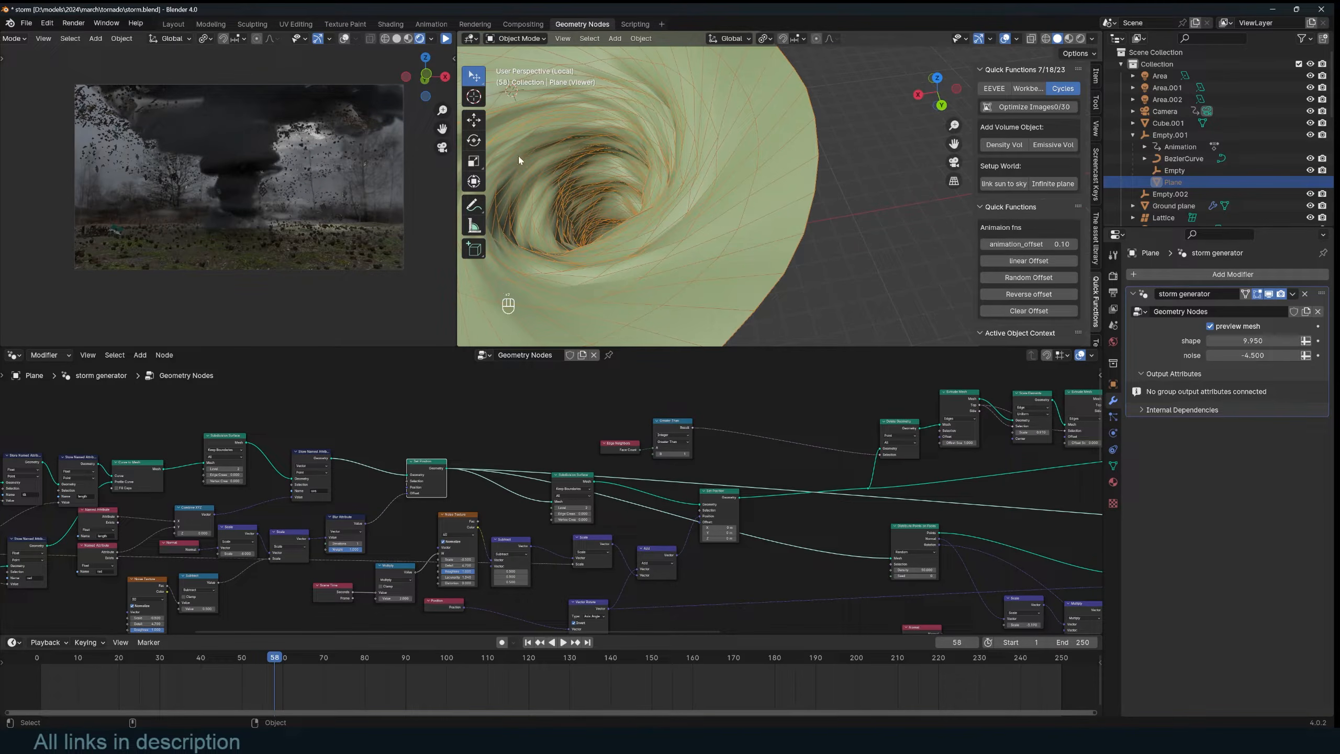
Step: Annotate an edge on the funnel's outer rim and another edge on its inner surface
left_click(473, 205)
middle_click_drag(756, 207, 833, 200)
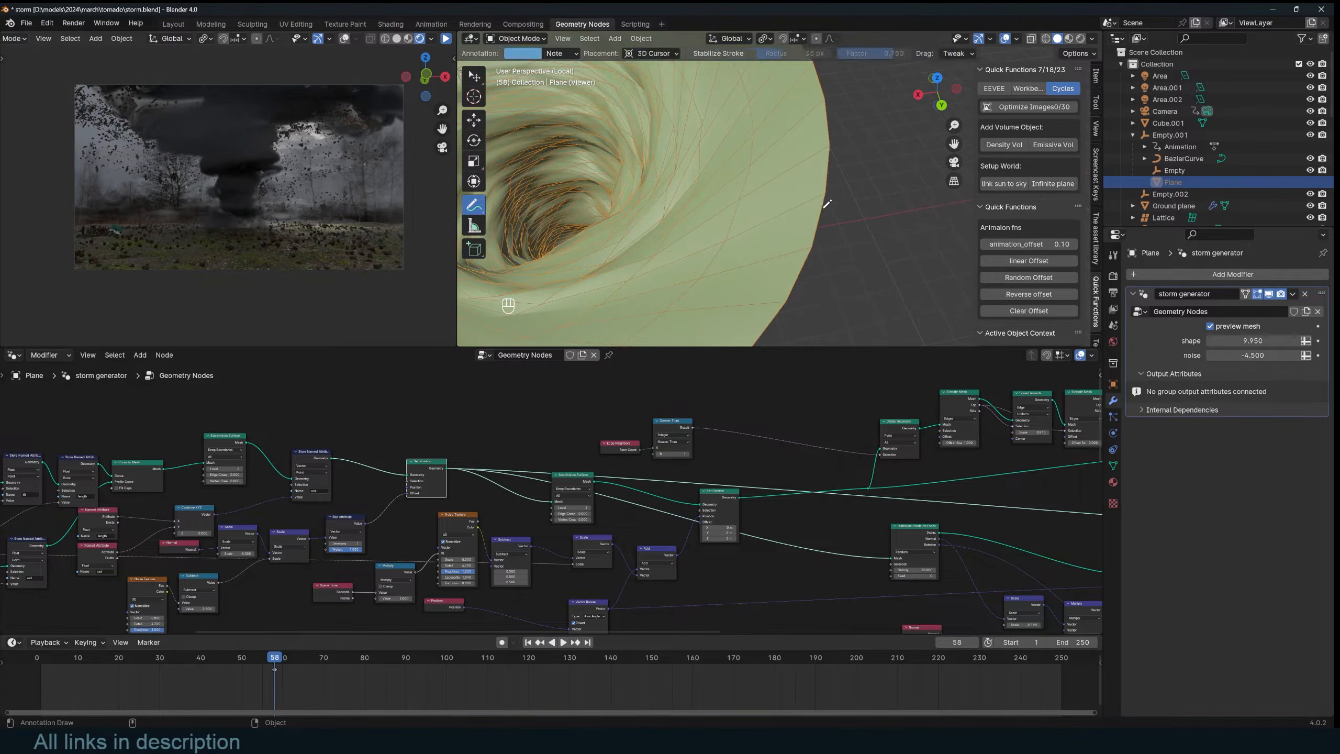
left_click_drag(825, 201, 819, 241)
left_click_drag(733, 222, 745, 218)
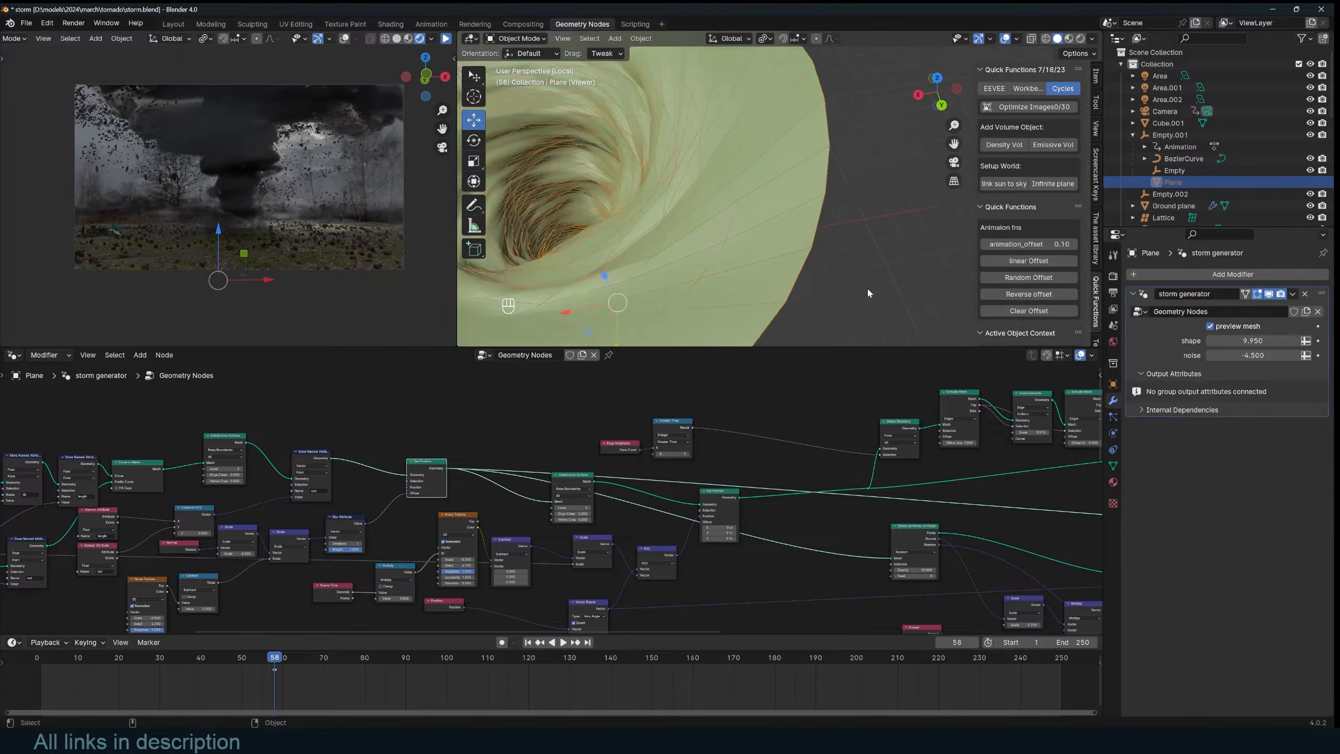
Step: Examine the open lower end of the funnel up close
middle_click_drag(867, 287, 808, 216)
scroll(808, 216, "down", 4)
scroll(878, 174, "up", 3)
mouse_move(877, 173)
middle_mouse_down()
mouse_move(750, 252)
mouse_move(863, 210)
middle_mouse_up()
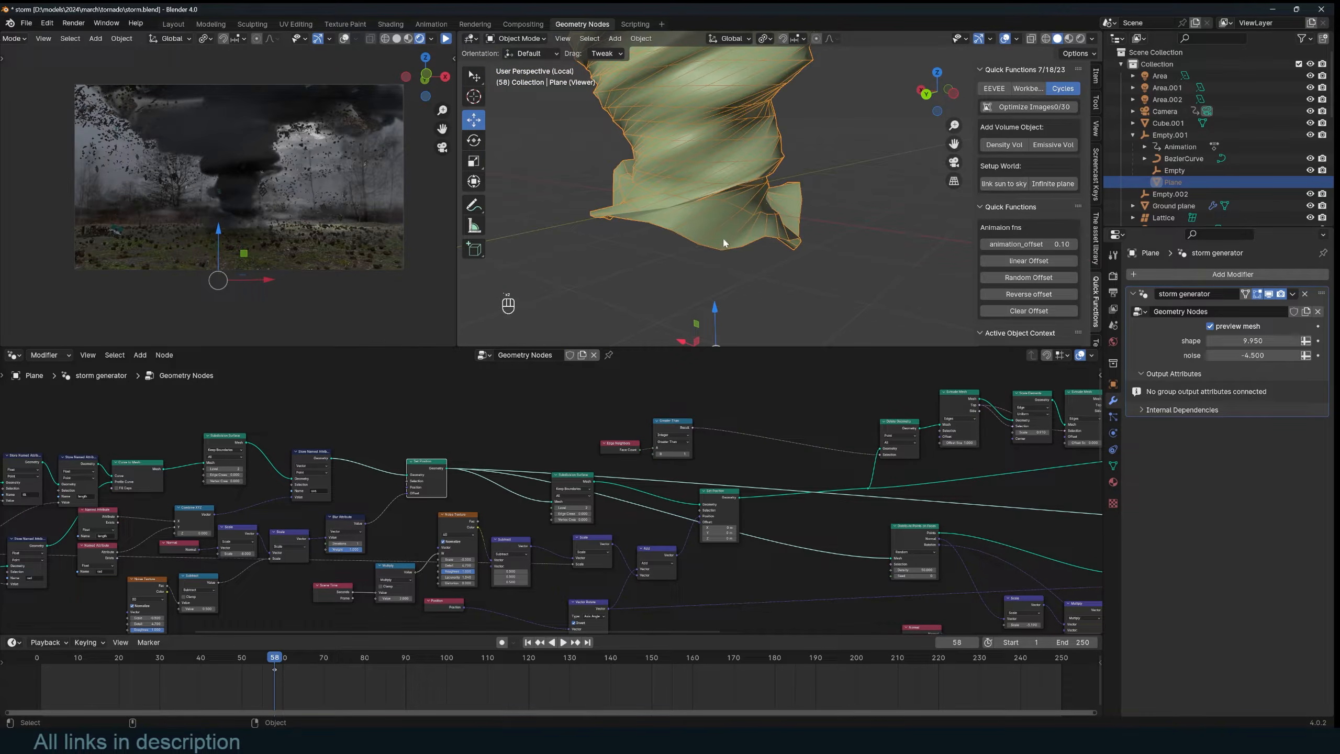
scroll(724, 242, "up", 2)
scroll(770, 420, "up", 5)
Step: Move the Greater Than node farther from the Edge Neighbors node, keeping both readable for inspection
middle_click_drag(769, 420, 650, 435)
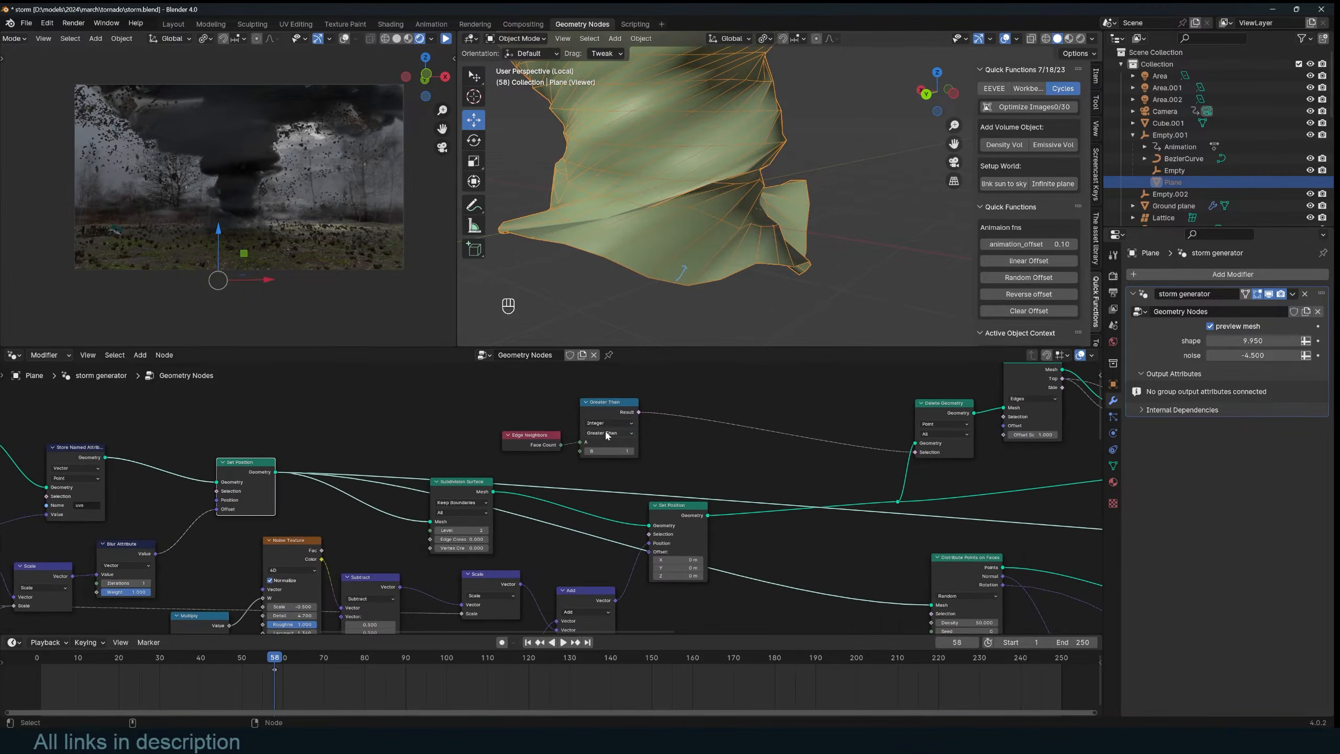
left_click_drag(607, 440, 667, 440)
scroll(536, 422, "up", 3)
left_click_drag(528, 422, 534, 412)
scroll(539, 407, "up", 1)
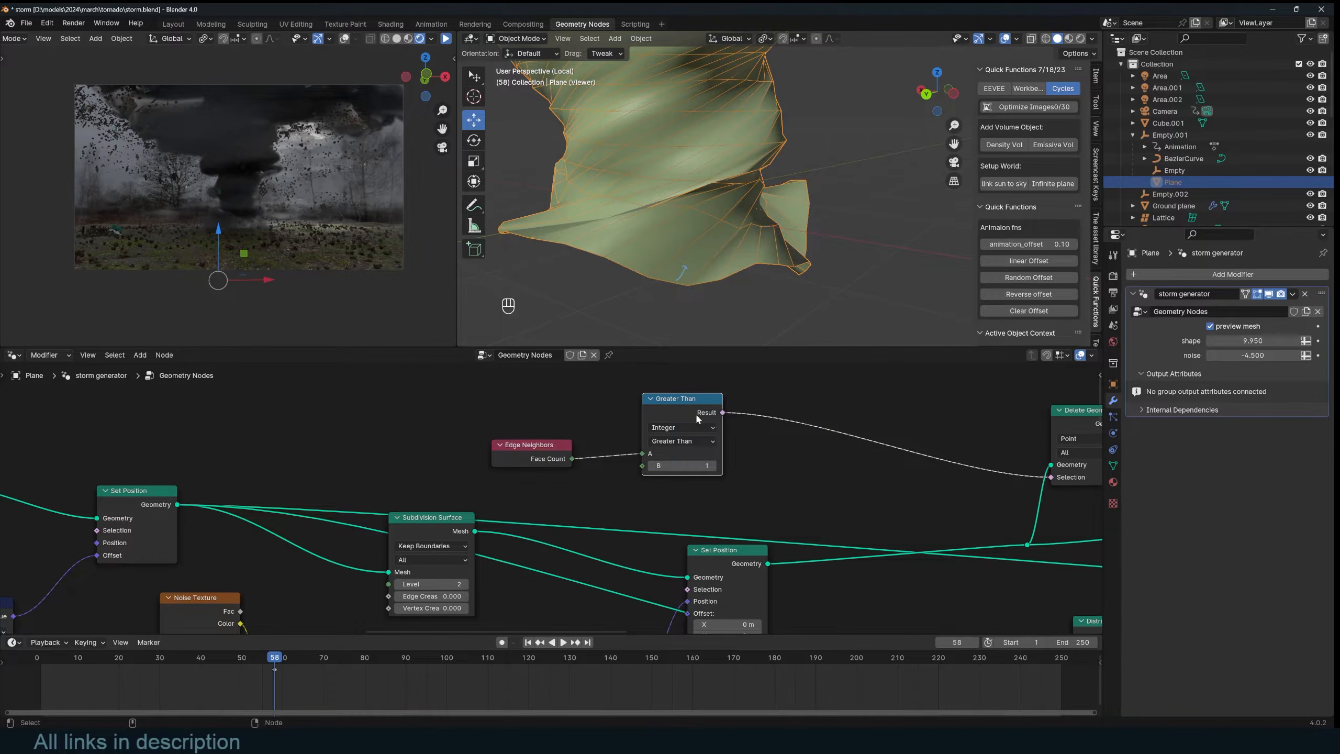
mouse_move(697, 419)
Step: Preview the first Extrude Mesh node following Delete Geometry
scroll(681, 285, "down", 4)
middle_click_drag(775, 177, 765, 60, "shift")
scroll(819, 316, "down", 2)
scroll(820, 317, "down", 6)
scroll(868, 453, "down", 5)
middle_click_drag(855, 630, 718, 622)
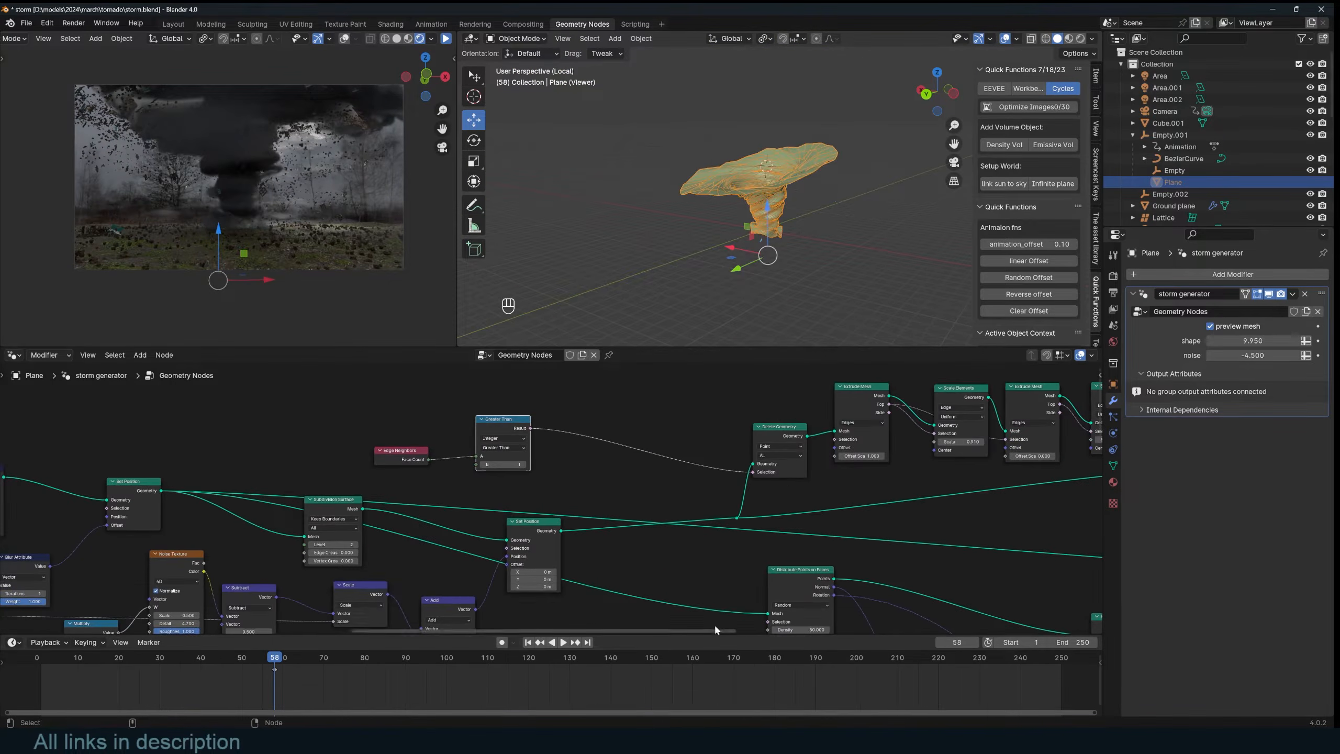
scroll(720, 656, "up", 2)
left_click_drag(763, 434, 724, 430)
scroll(736, 443, "up", 4)
left_click(743, 393, "ctrl+shift")
scroll(814, 132, "up", 3)
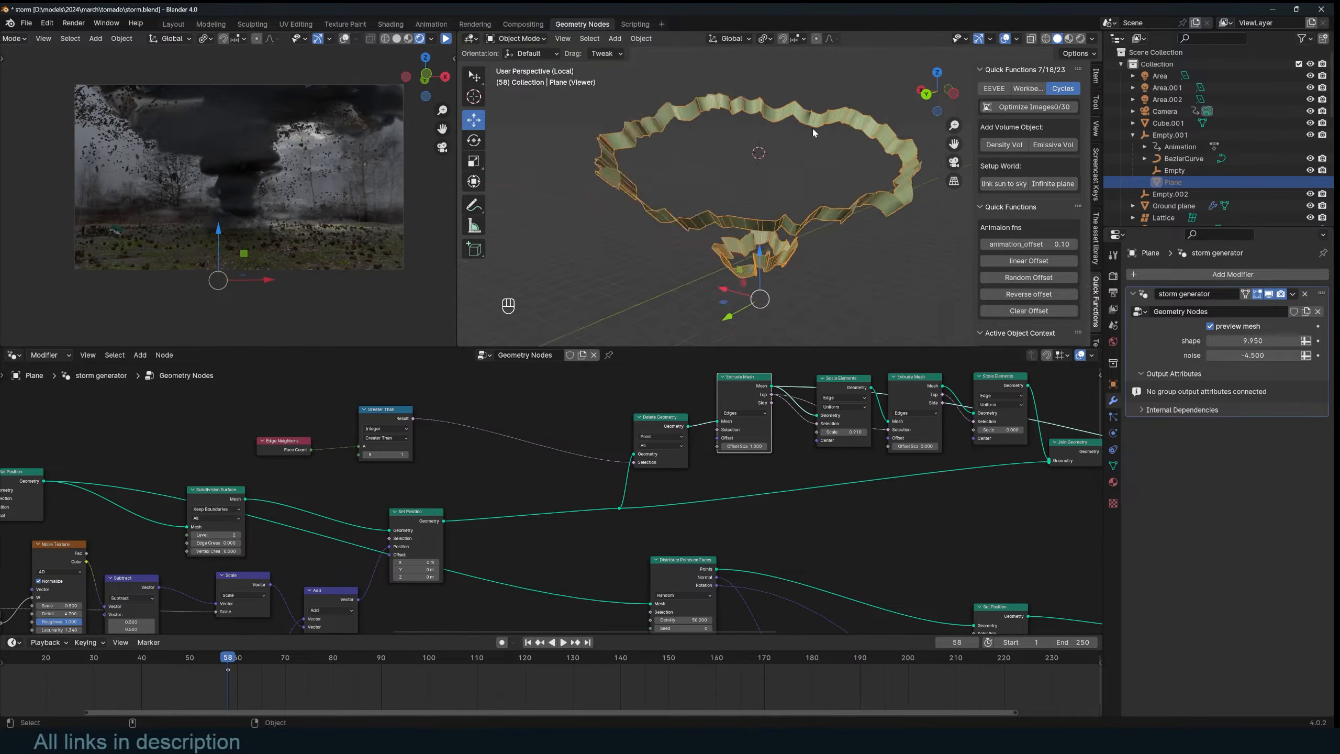
Step: Compare the Delete Geometry output with the first Extrude Mesh node's output
middle_click_drag(813, 132, 696, 188)
left_click(680, 421, "ctrl+shift")
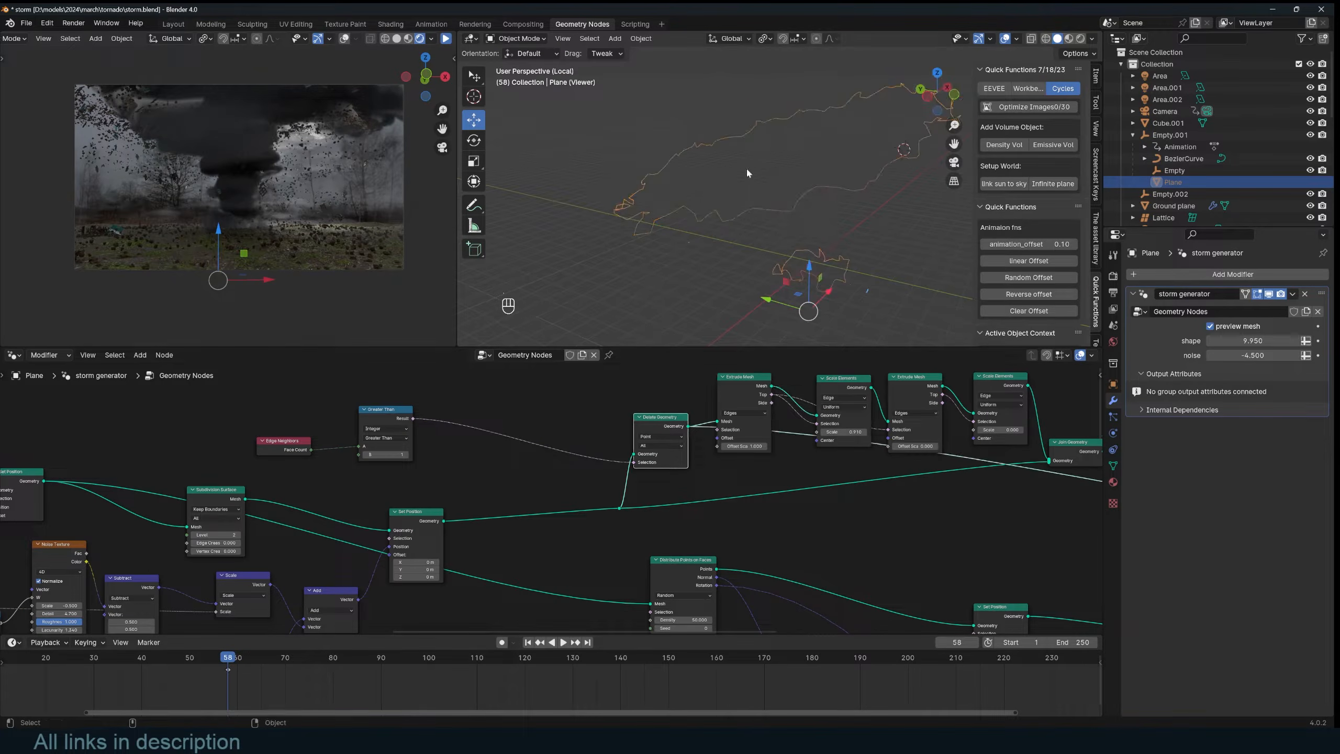
left_click(730, 379, "ctrl+shift")
middle_click_drag(799, 165, 762, 119)
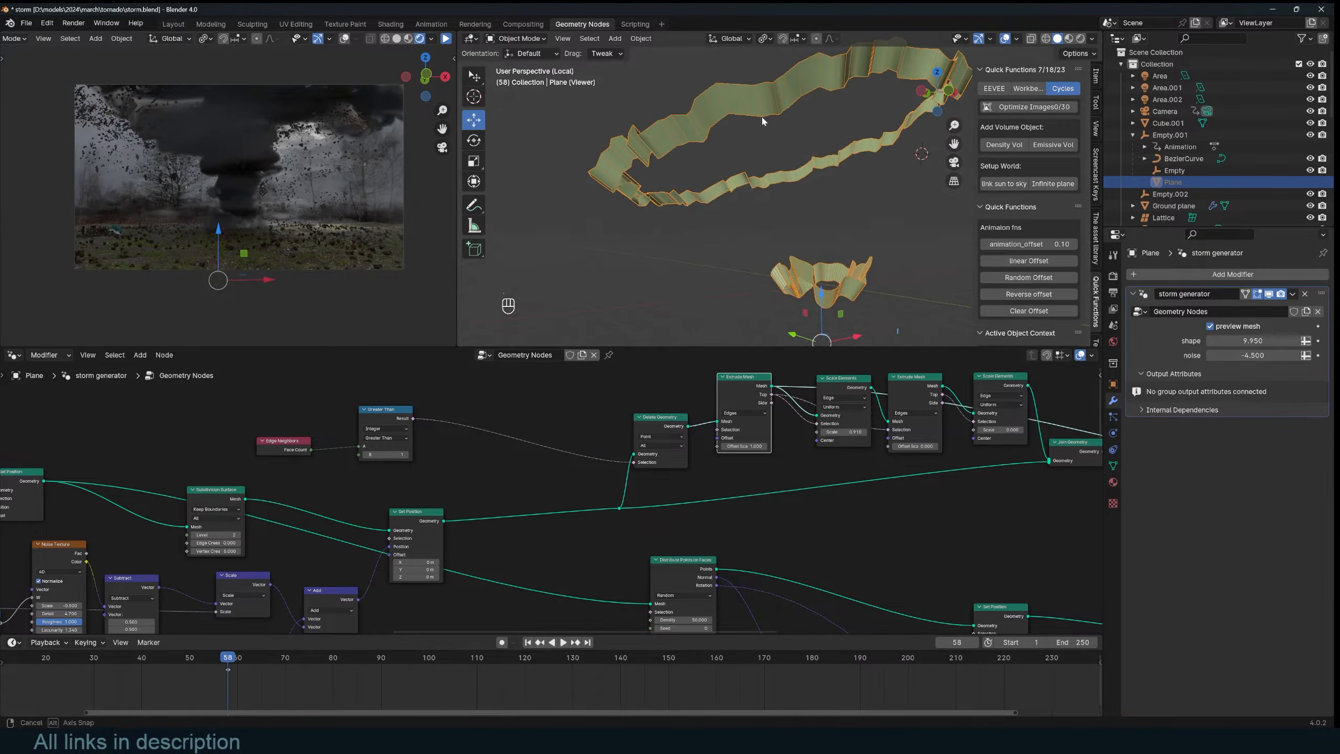
Step: Preview the remaining scale and extrude nodes after the first Extrude Mesh, and examine the resulting geometry from several angles
left_click(866, 386, "ctrl+shift")
middle_click_drag(833, 169, 744, 275)
left_click(896, 384, "ctrl+shift")
left_click(1001, 383, "ctrl+shift")
middle_click_drag(873, 241, 791, 149)
middle_click_drag(839, 206, 791, 158)
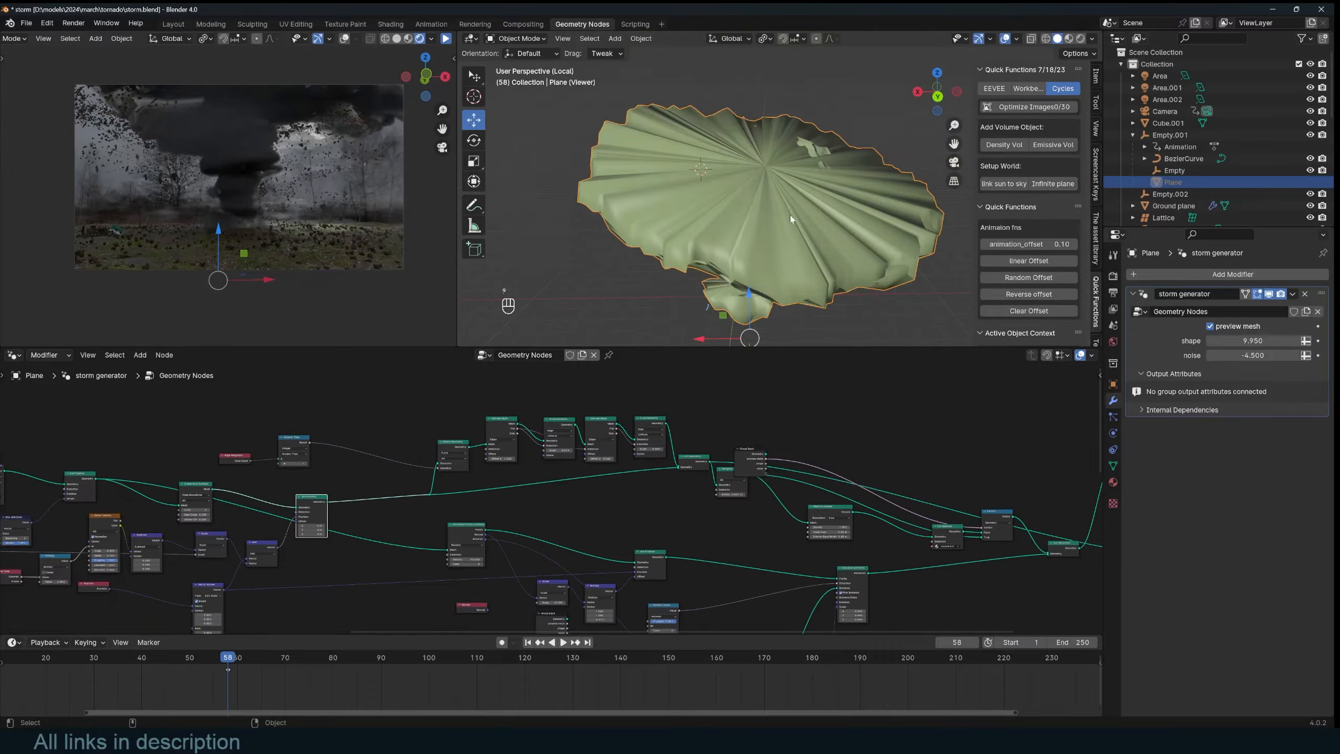
middle_click_drag(781, 174, 755, 200)
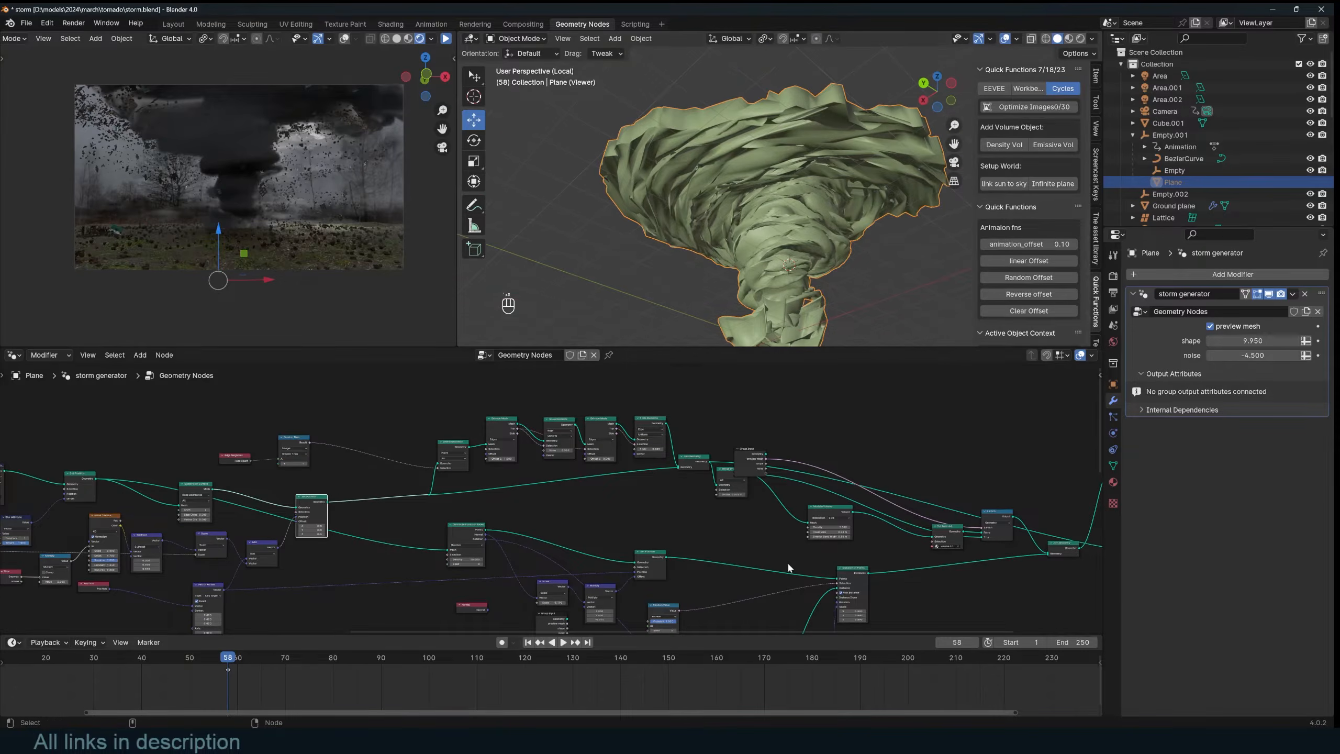
Step: Preview the Merge by Distance node, and compare the last Scale Elements node with the Join Geometry node it feeds
scroll(764, 507, "up", 3)
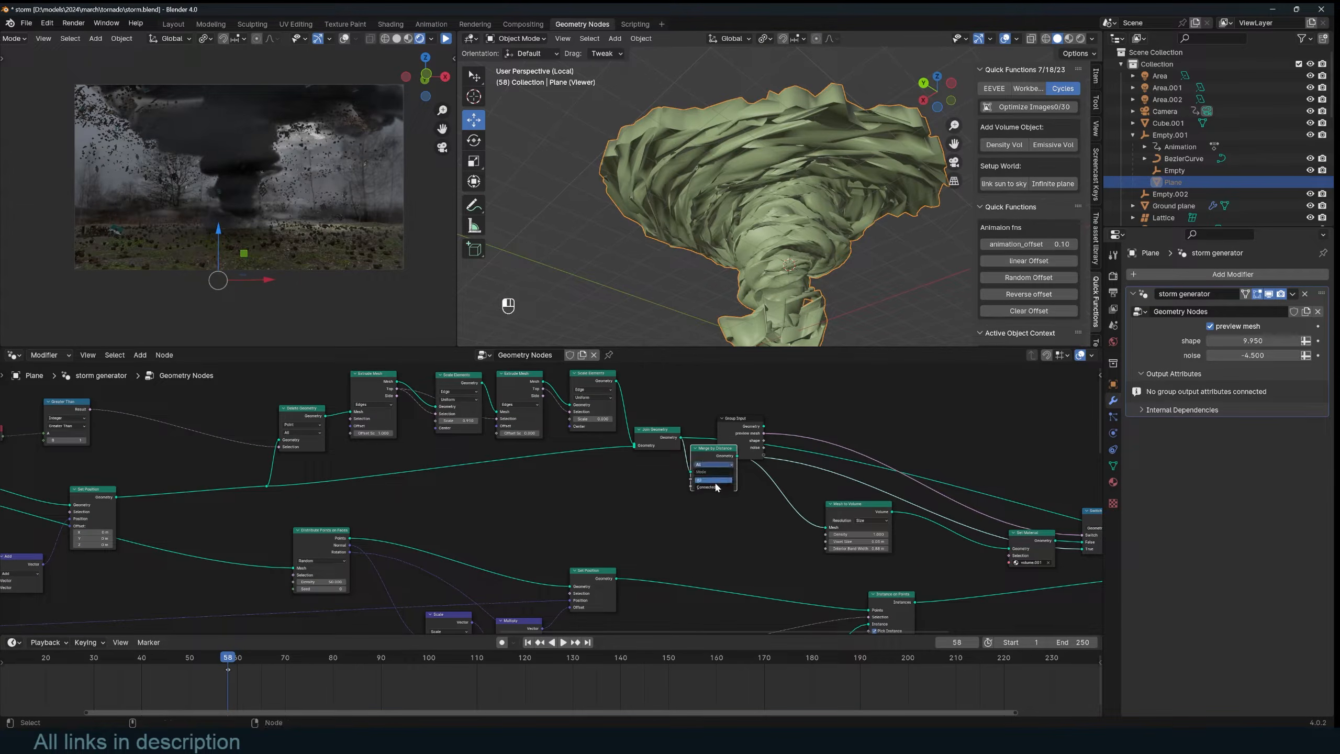
left_click(717, 451, "ctrl+shift")
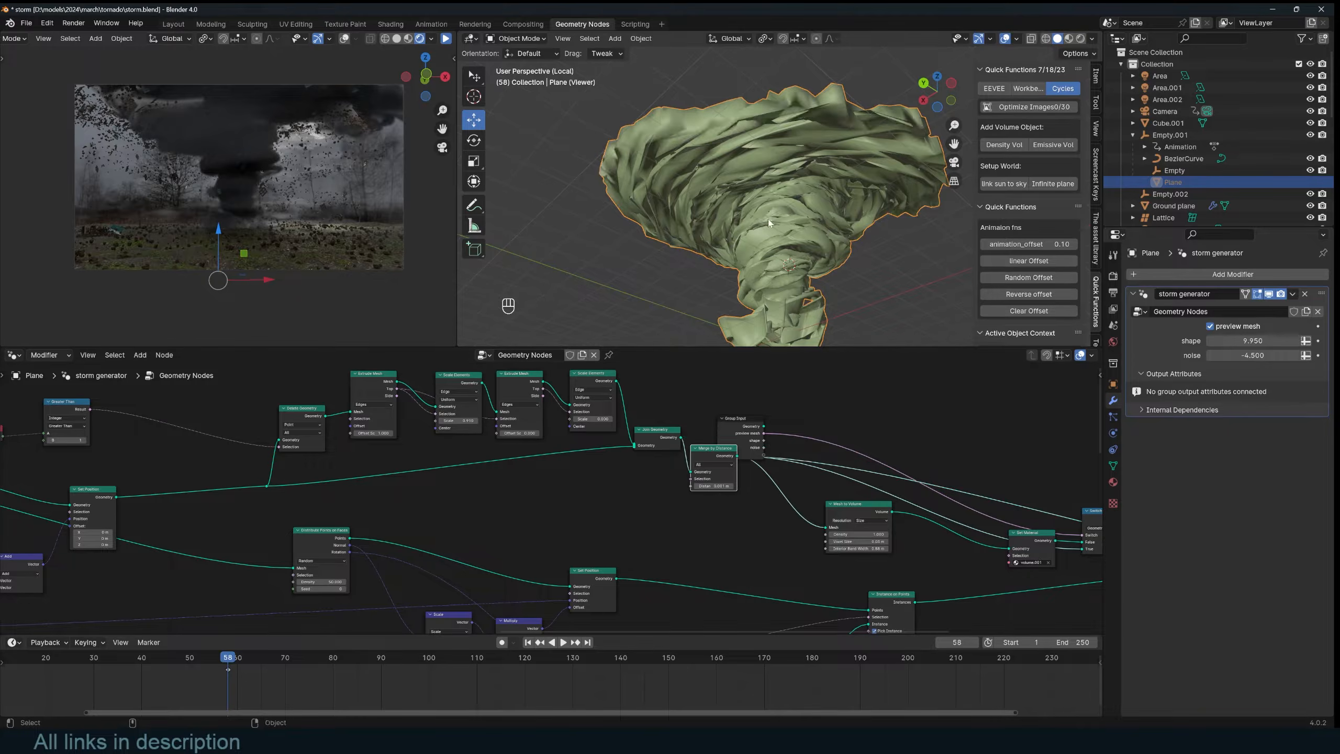
middle_click_drag(768, 218, 801, 177)
left_click(594, 401, "ctrl+shift")
middle_click_drag(759, 221, 744, 195)
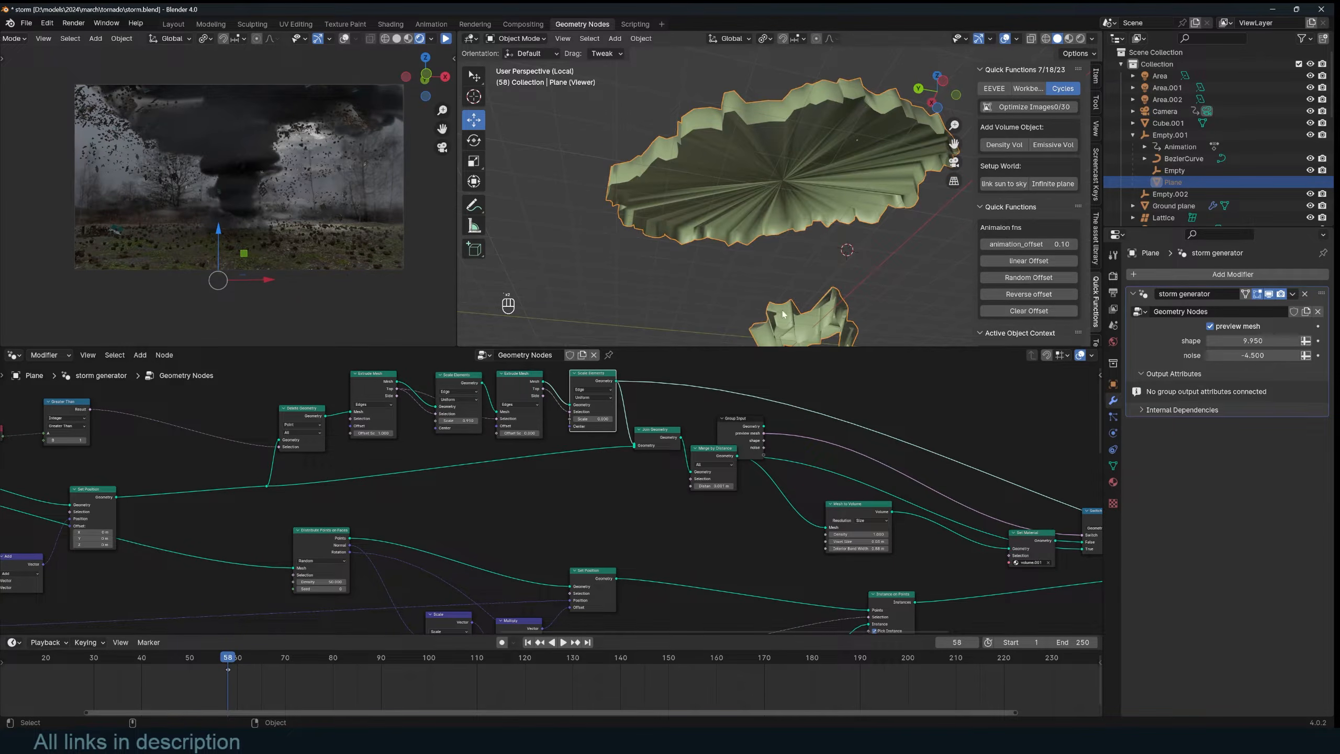
left_click(662, 439, "ctrl+shift")
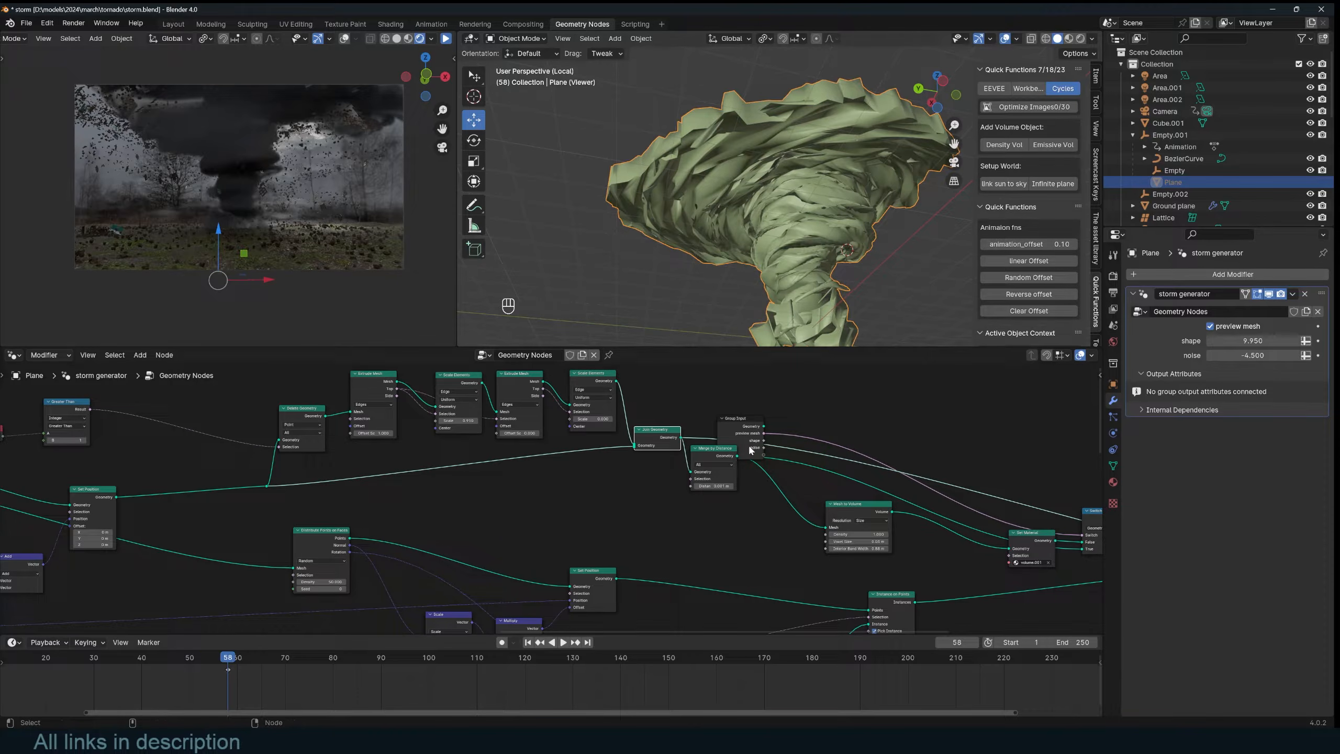
Step: Move the Group Input node clear of Merge by Distance, and preview Merge by Distance followed by the Mesh to Volume node
left_click_drag(757, 443, 871, 414)
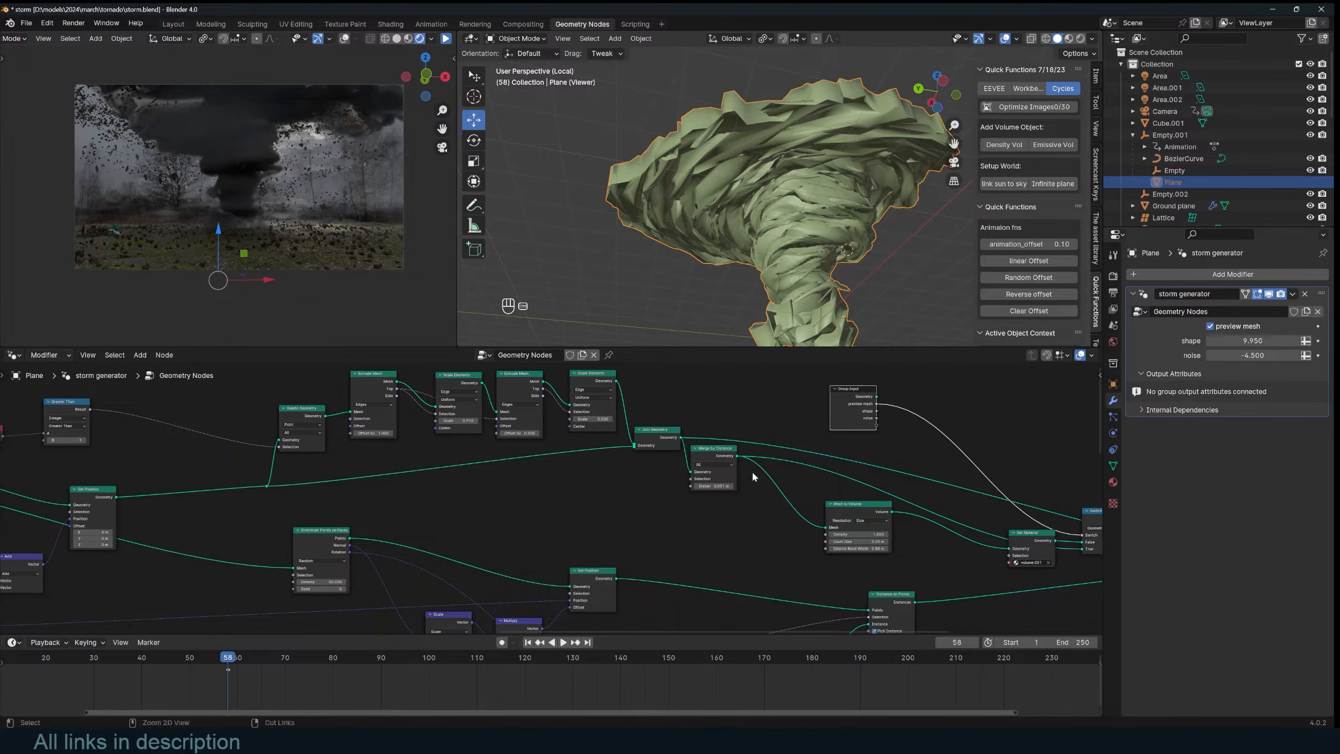
left_click(721, 451, "ctrl+shift")
middle_click_drag(862, 523, 759, 509)
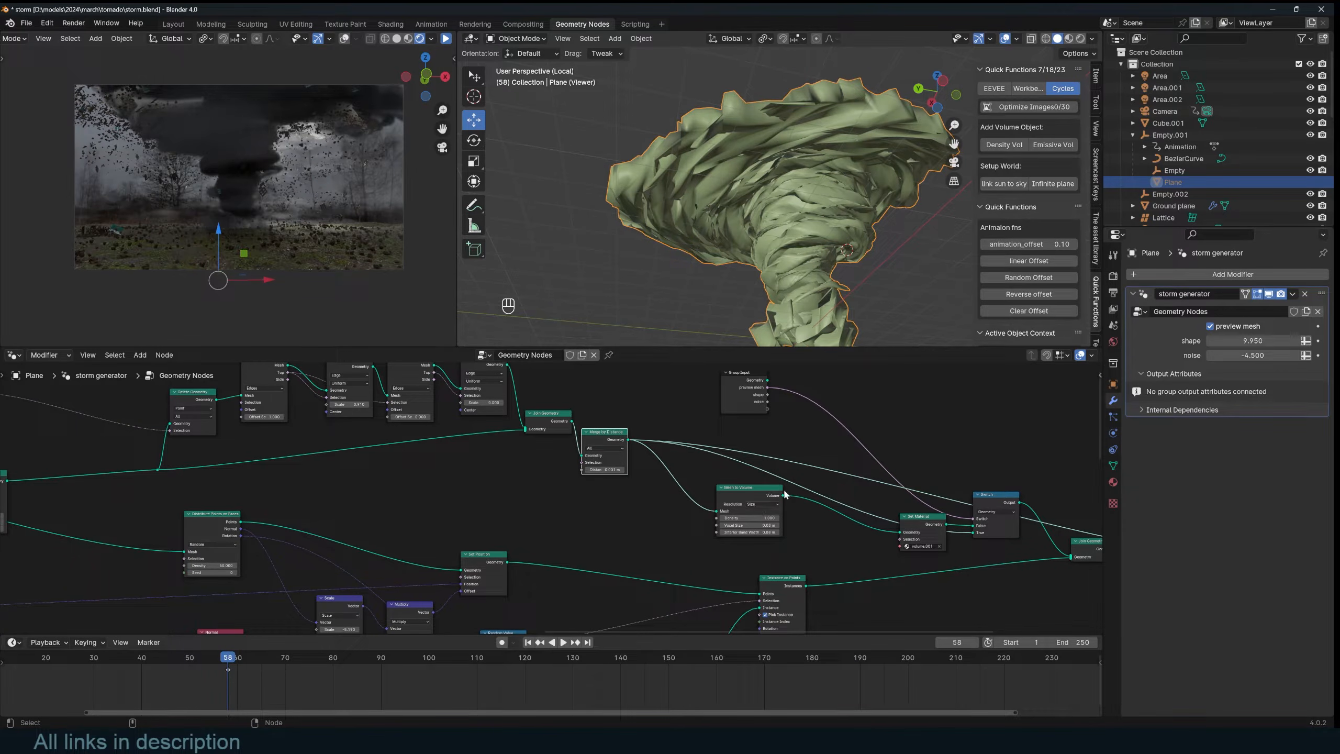
left_click(760, 489, "ctrl+shift")
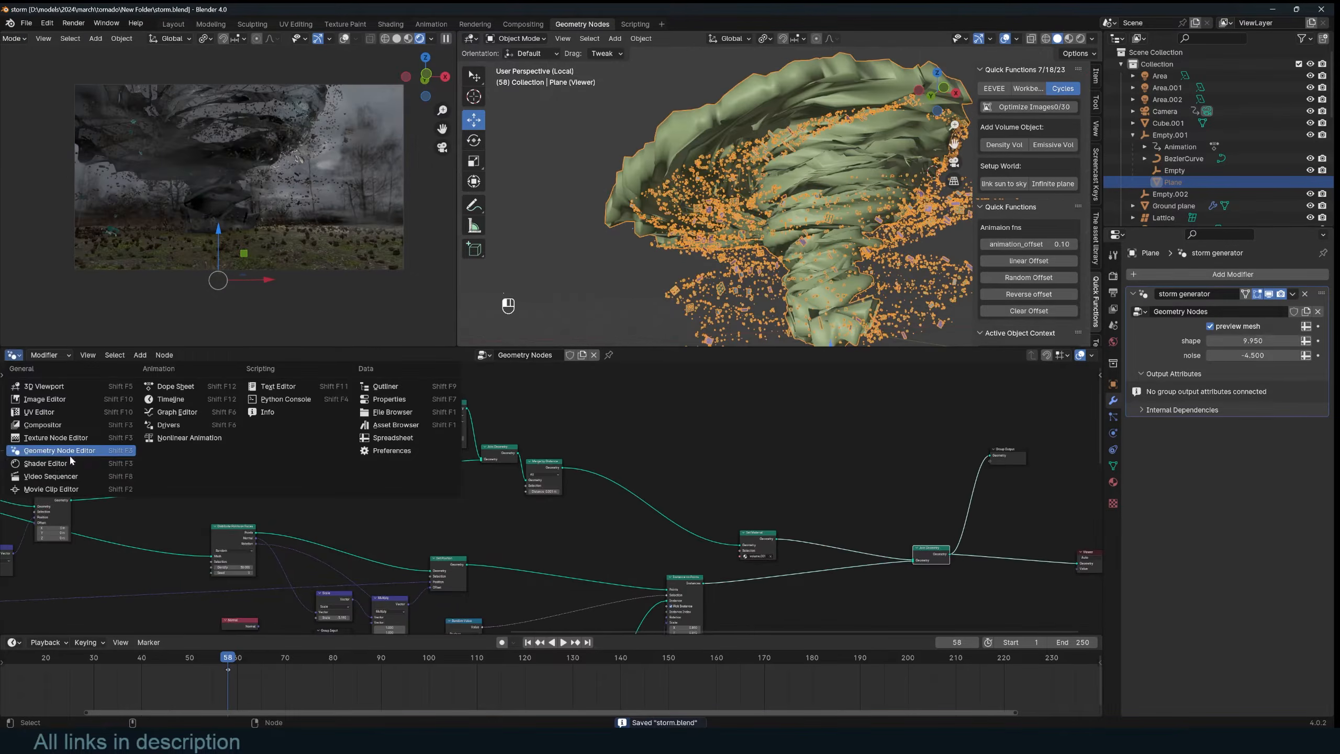
Step: Switch the node editor to the Shader Editor and examine the volume shader of the volume.001 material
left_click(69, 454)
middle_click_drag(168, 413, 551, 441)
scroll(570, 448, "up", 6)
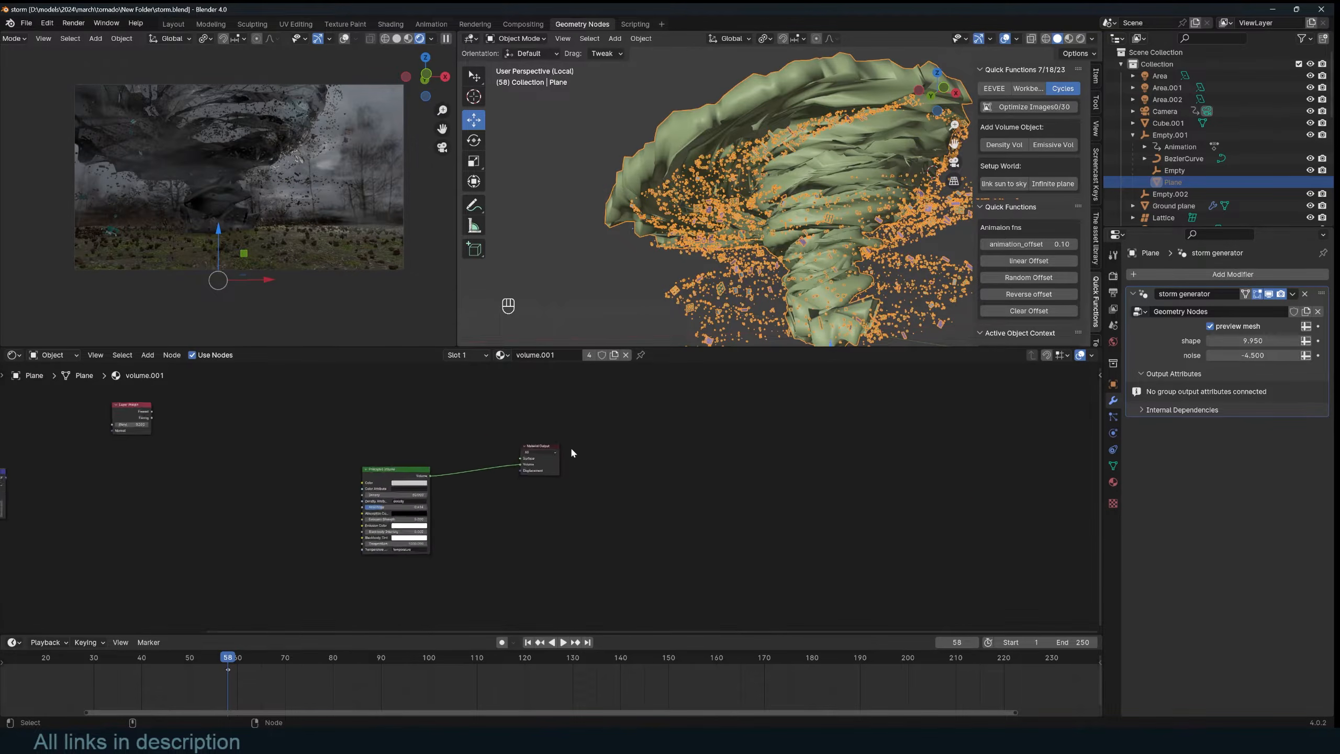
left_click_drag(337, 494, 470, 494)
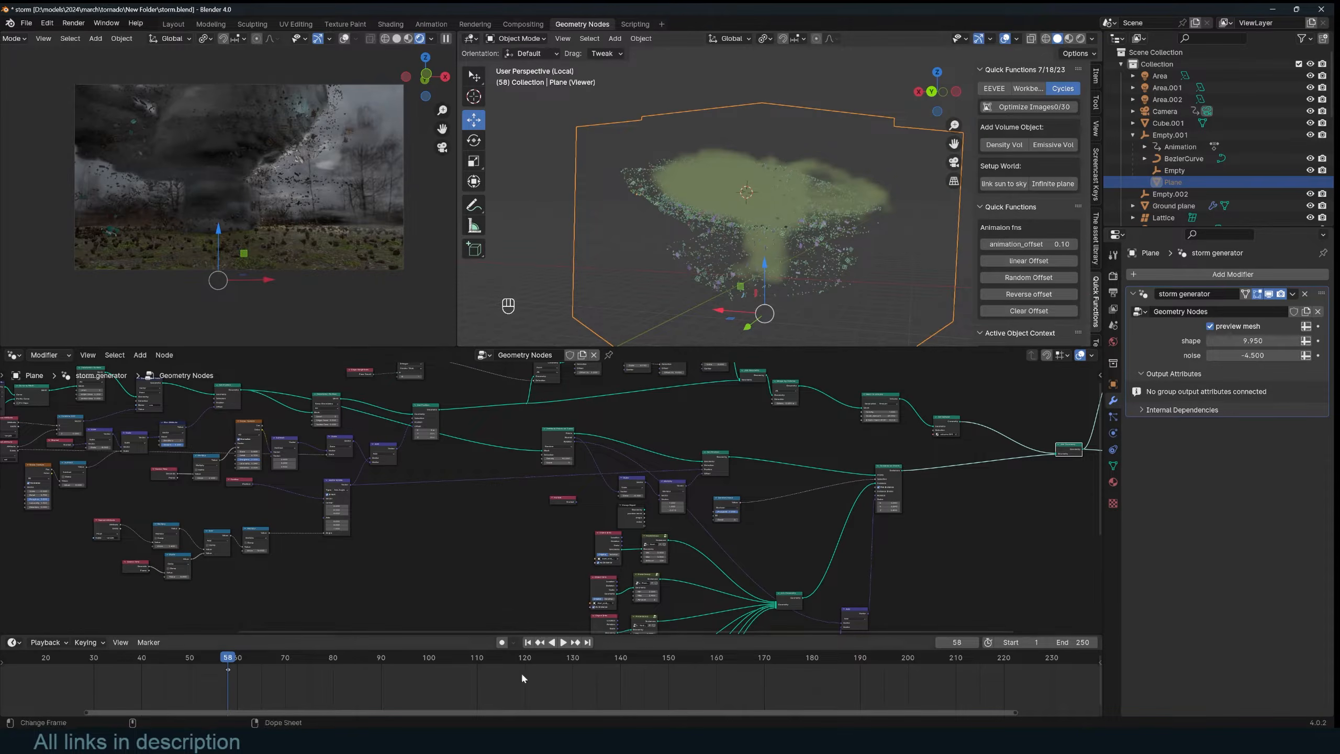
Step: Launch a new Blender instance and switch it to the Geometry Nodes workspace
right_click(524, 741)
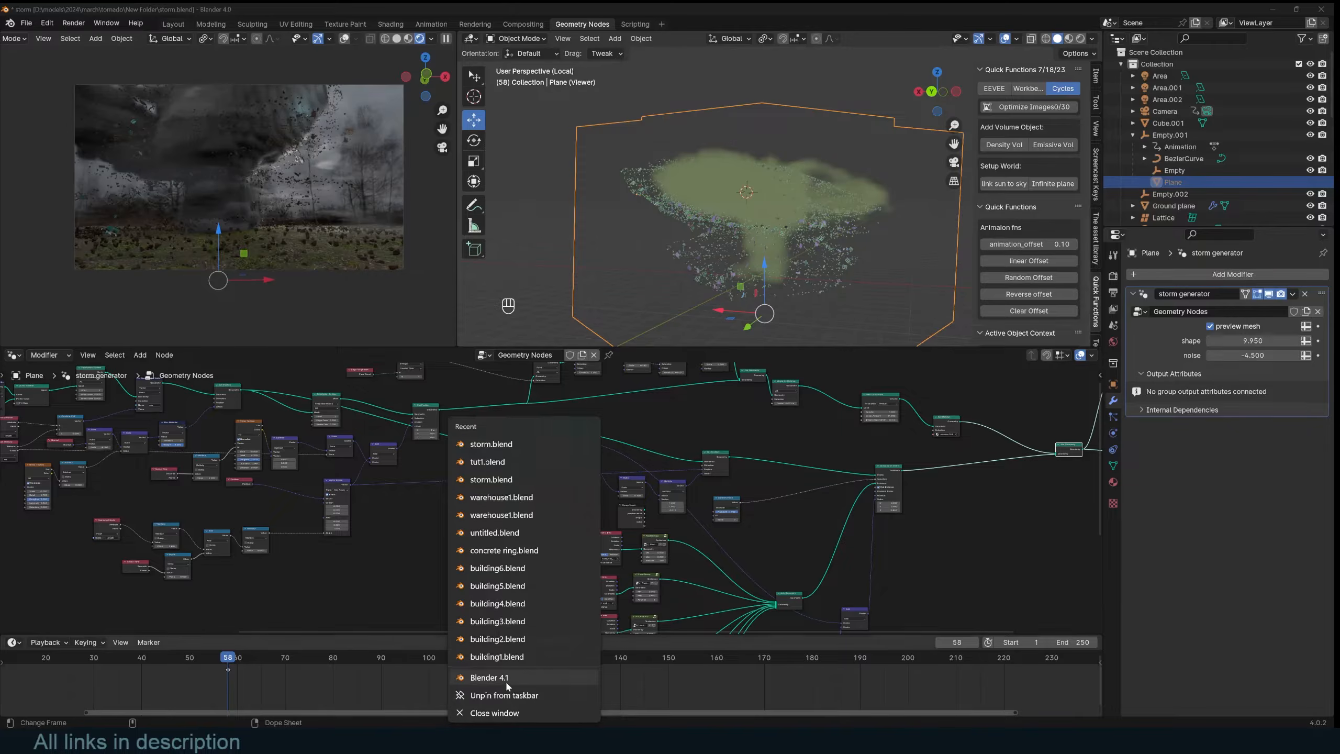
left_click(504, 680)
left_click(601, 24)
Step: Replace the default cube with a Bezier curve
left_click(769, 222)
key("x")
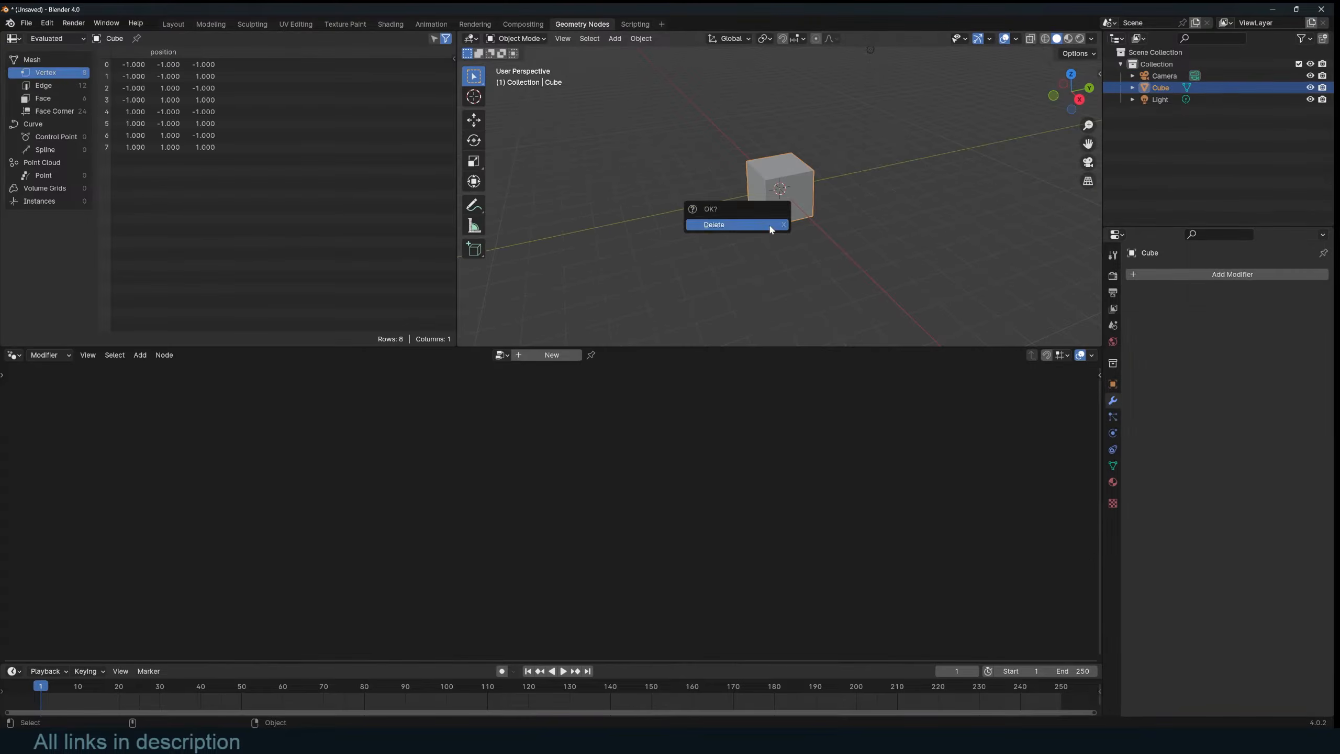
left_click(768, 226)
key("shift+a")
mouse_move(749, 152)
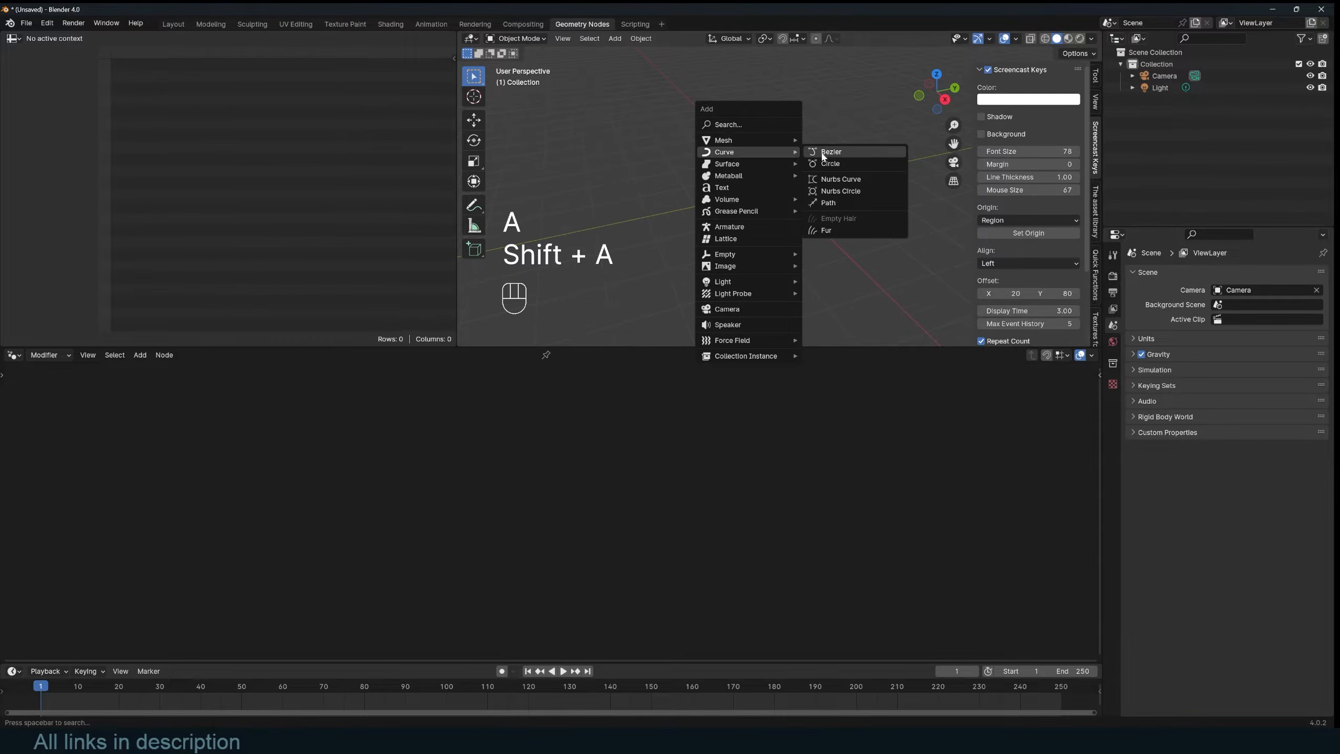
left_click(823, 157)
Step: Set the handle type of all the Bezier curve's points to Automatic in Edit Mode
key("Tab")
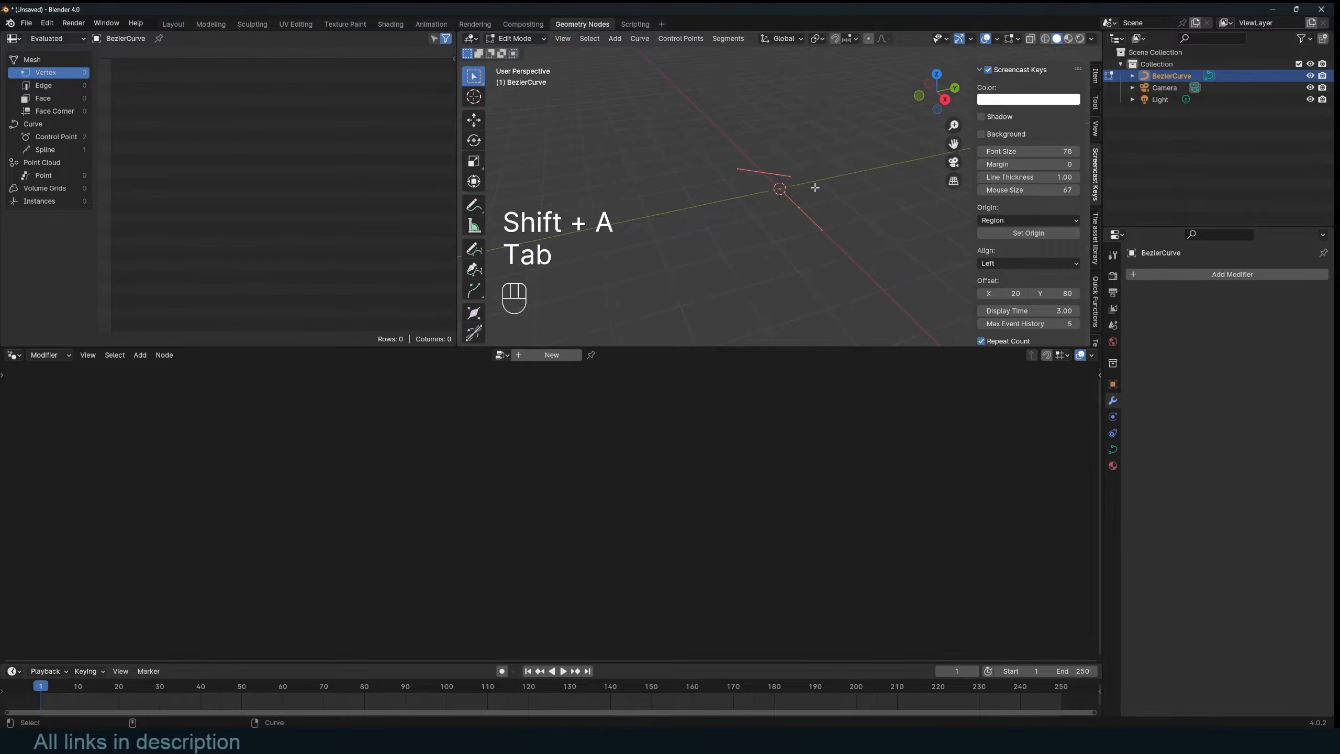
key("v")
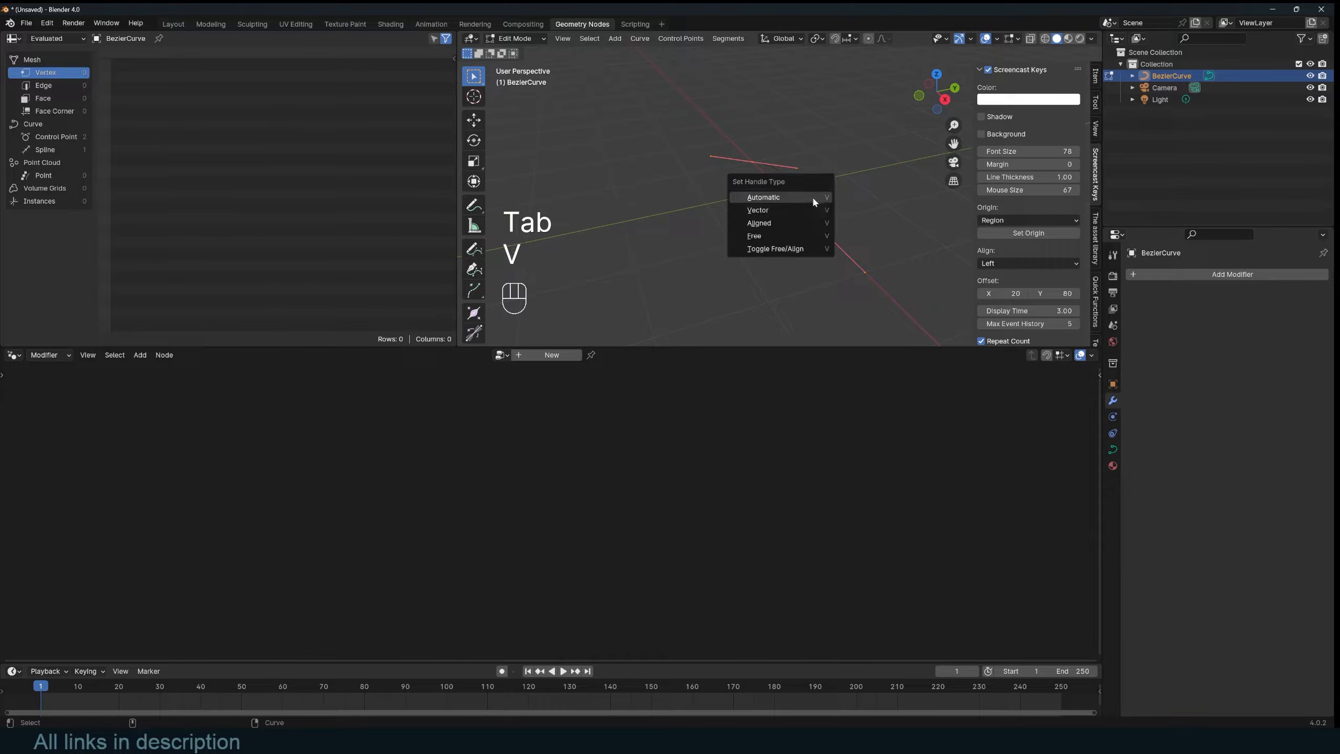
left_click(808, 195)
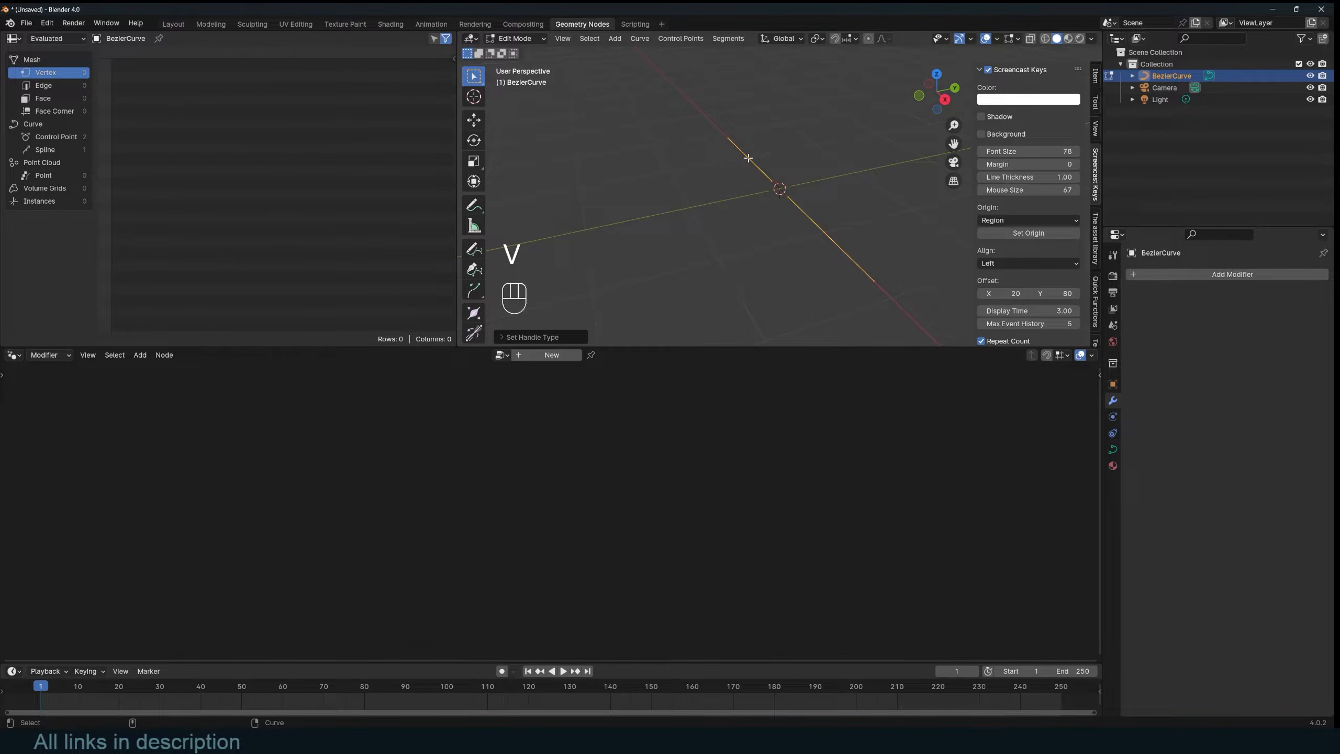
left_click(827, 233)
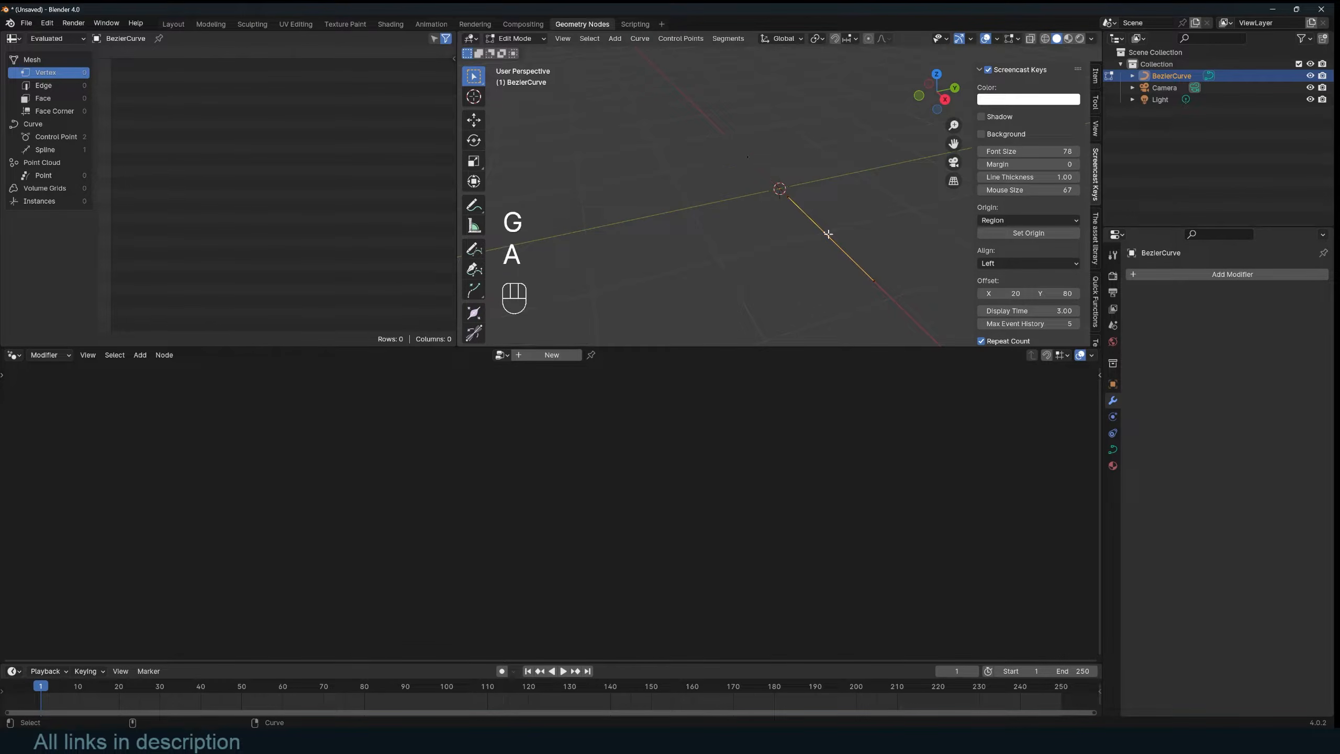
key("g")
right_click(768, 143)
Step: Rotate all the curve's points 90° about the global Y axis
key("a")
key("r")
key("x")
key("y")
key("KP_9")
key("KP_0")
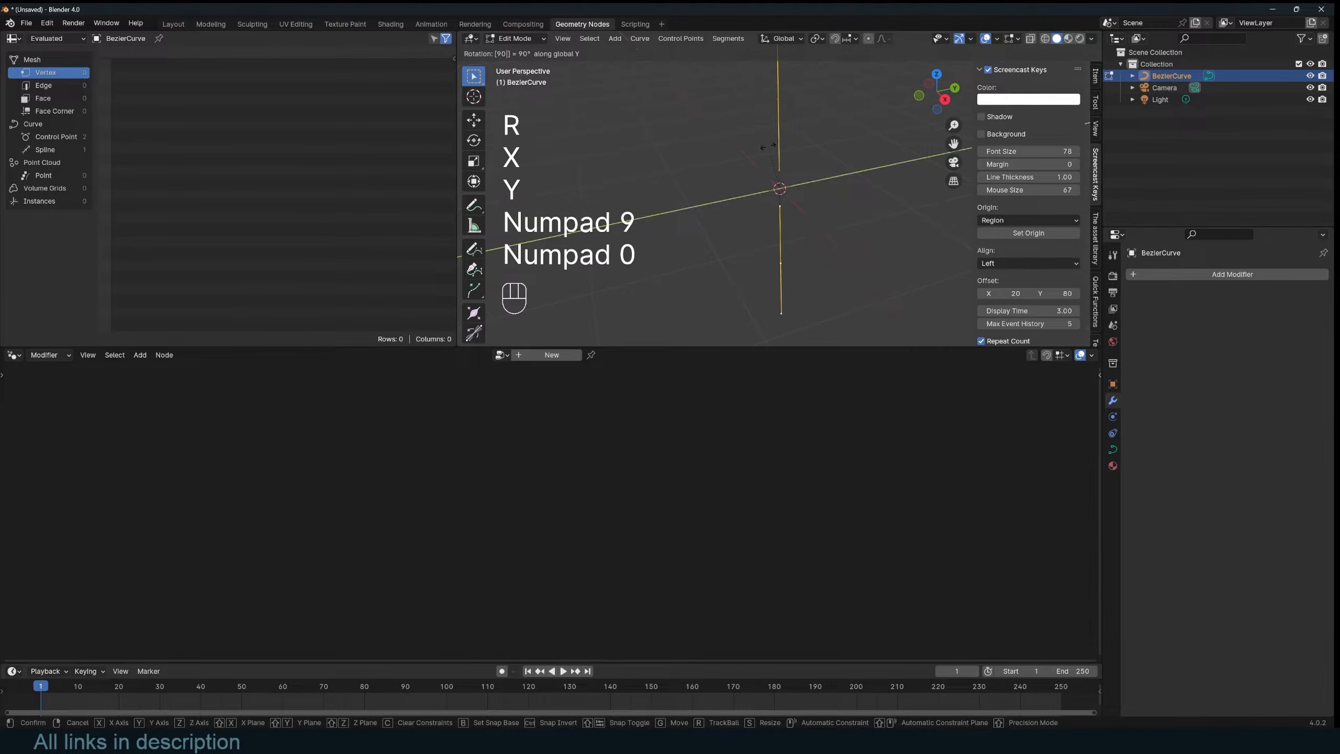
key("KP_Enter")
Step: Raise all the curve's points along Z until its lower end sits at the world origin, and leave Edit Mode
key("g")
key("z")
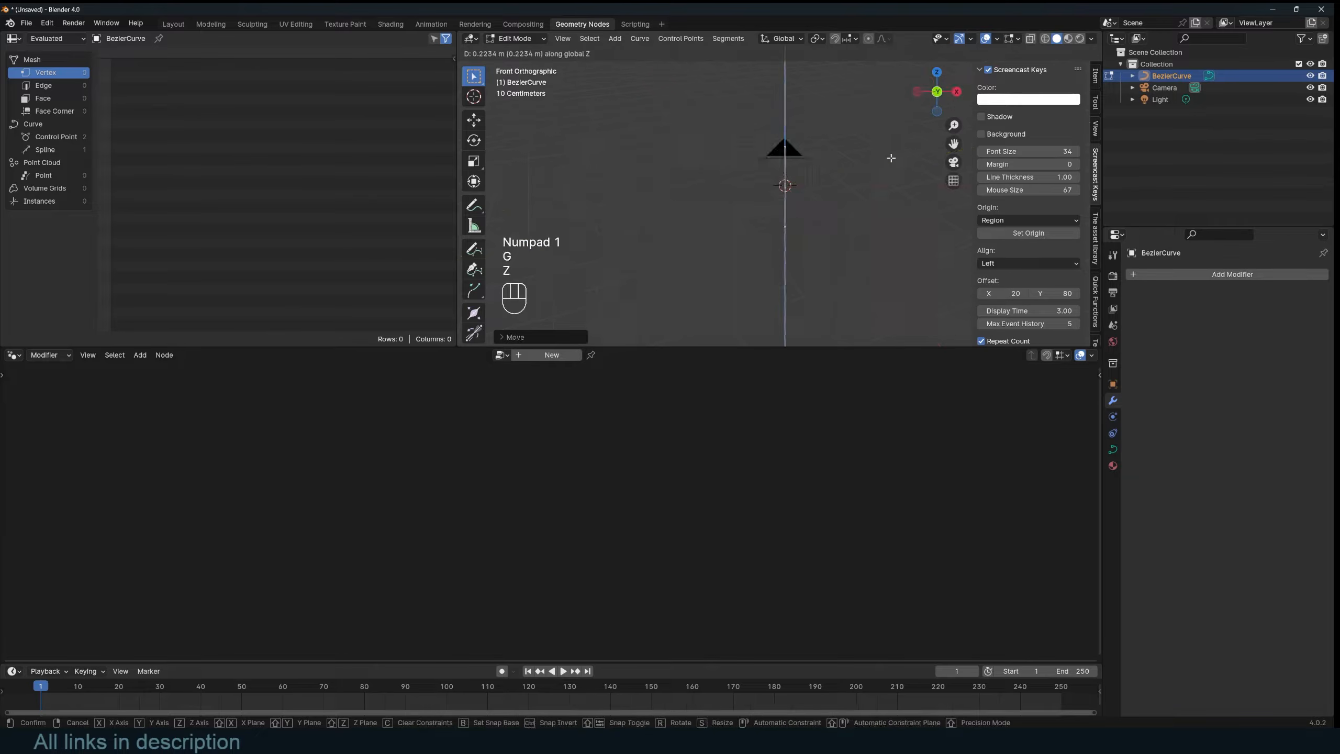
key("Tab")
key("grave")
middle_click_drag(772, 165, 756, 166)
middle_click_drag(756, 168, 748, 238, "shift")
Step: Adjust the height of the curve's upper point along Z in Edit Mode, and return to Object Mode
key("Tab")
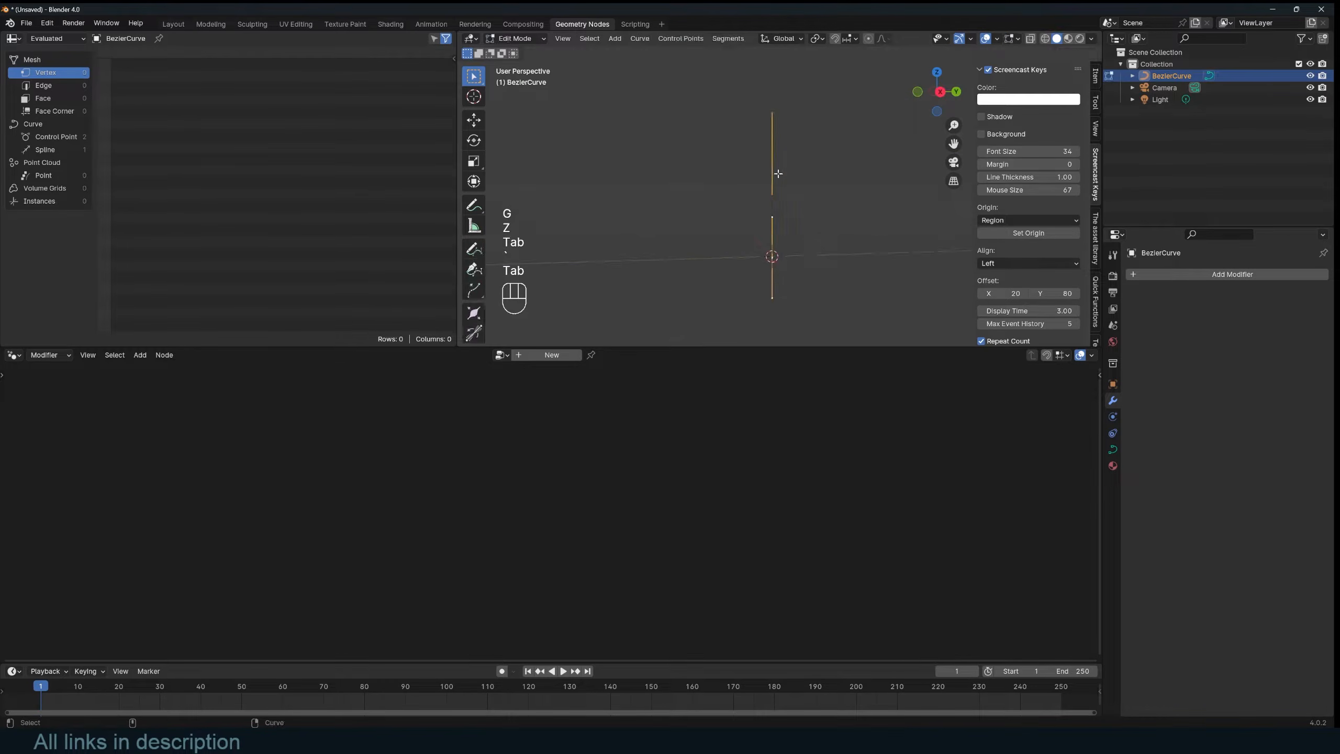
left_click(775, 152)
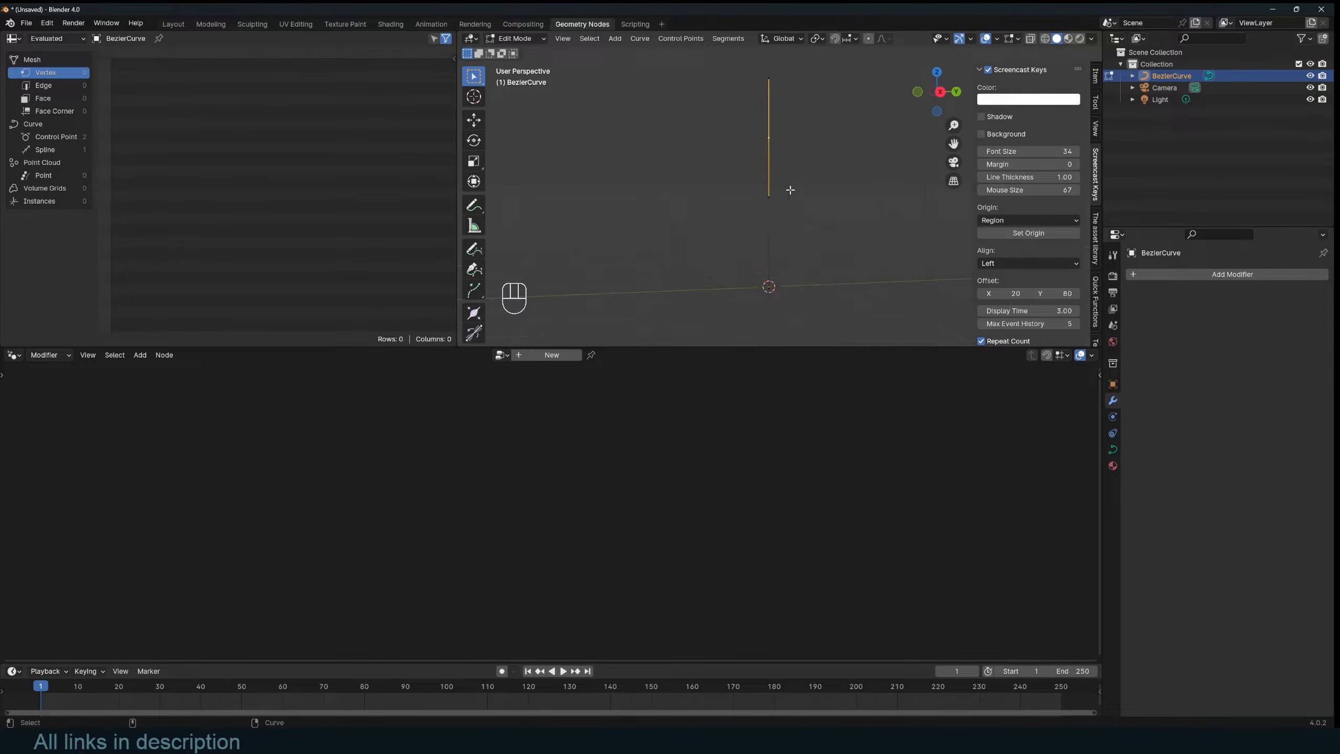
key("g")
key("z")
left_click(799, 246)
key("Tab")
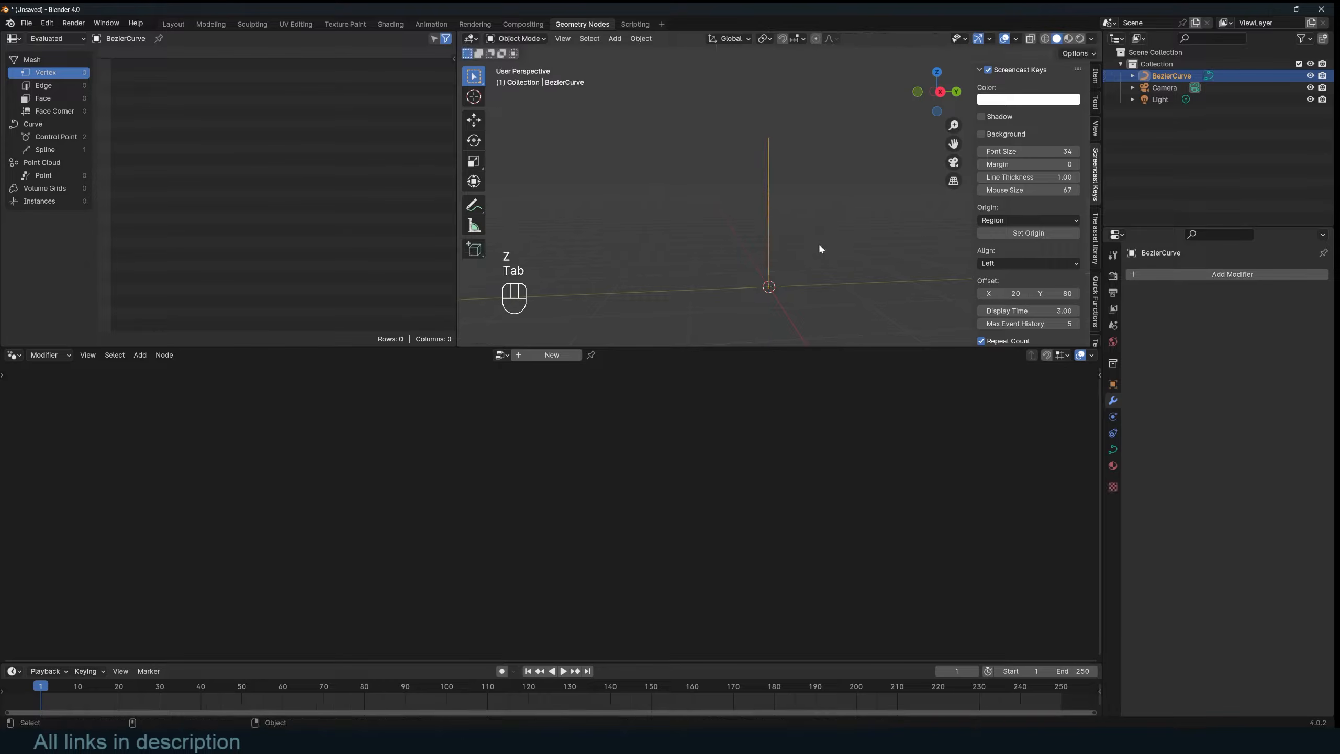
Step: Add a plane at the origin and give it a new Geometry Nodes tree
key("shift+a")
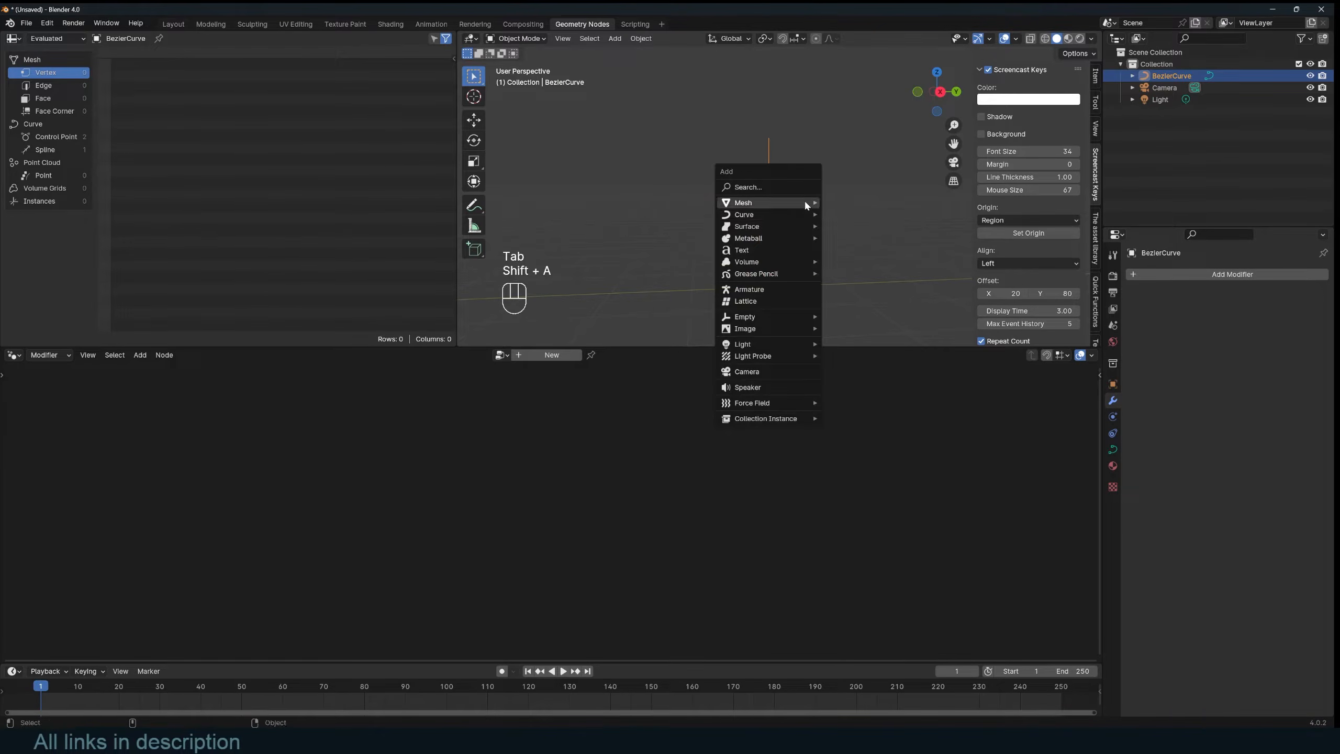
left_click(844, 202)
left_click(564, 359)
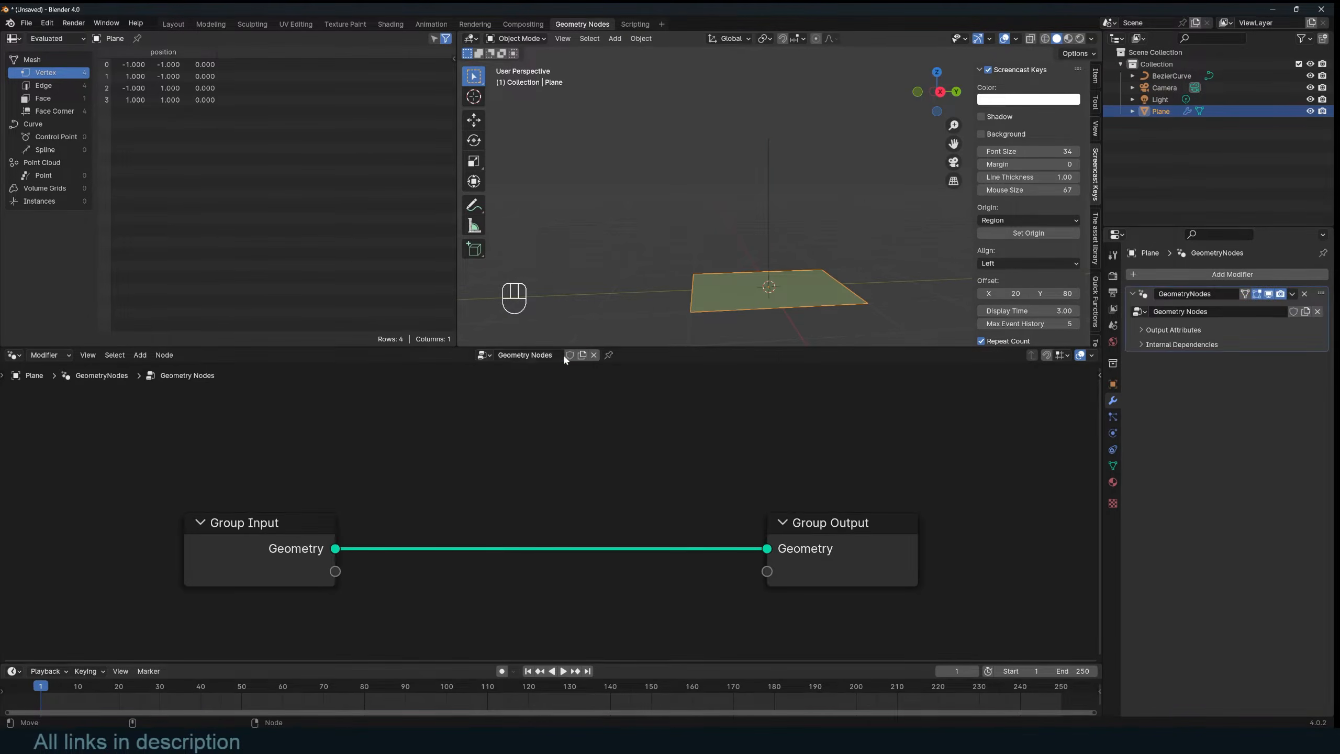
Step: Space the group input and output nodes apart and bring the BezierCurve object in as an Object Info node
scroll(593, 446, "down", 5)
middle_click_drag(592, 446, 843, 430)
left_click_drag(634, 503, 325, 487)
middle_click_drag(795, 222, 831, 229)
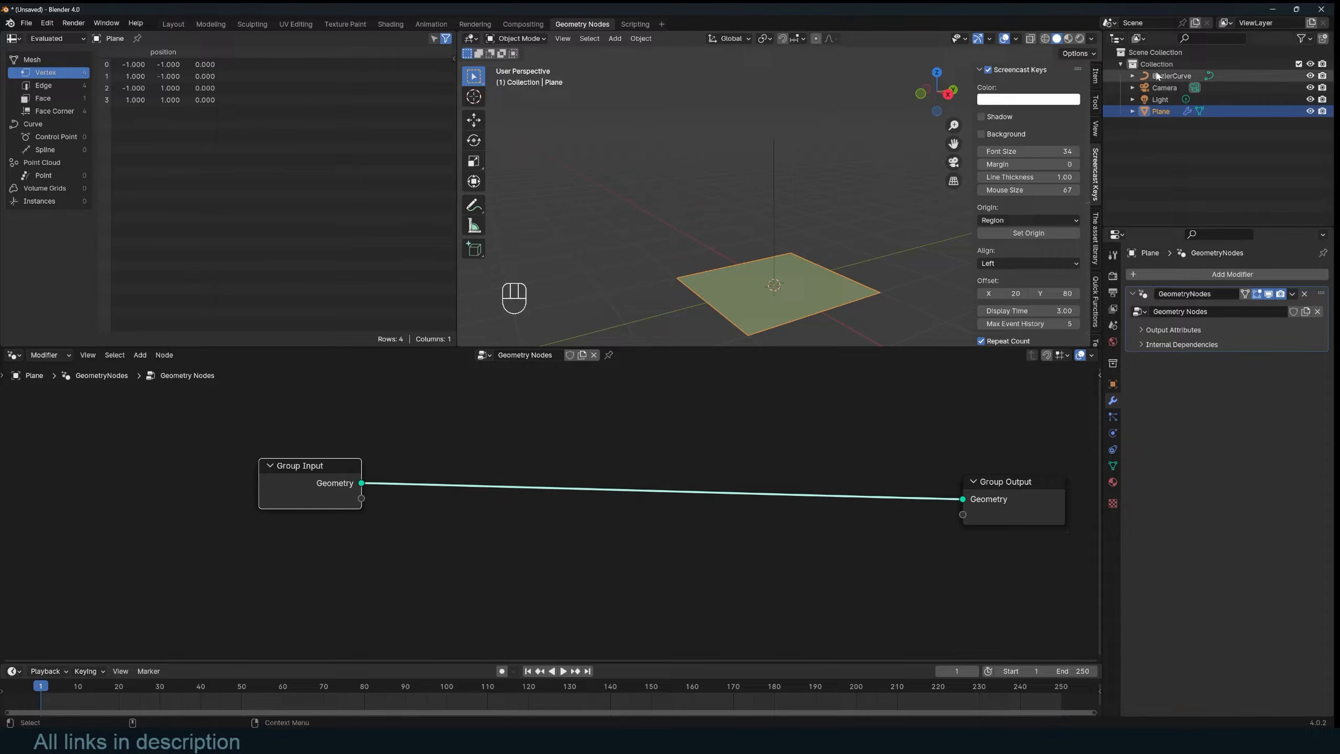
left_click_drag(1163, 83, 284, 544)
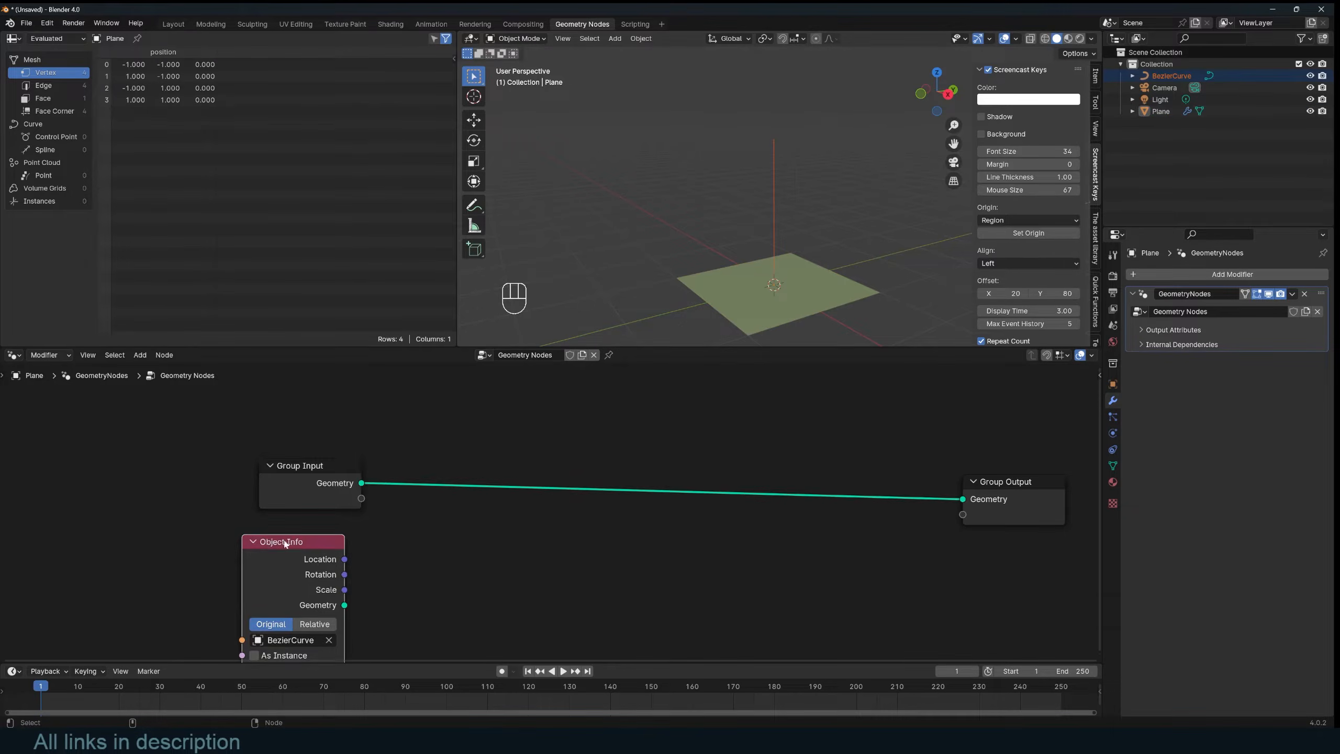
middle_click_drag(403, 574, 414, 535)
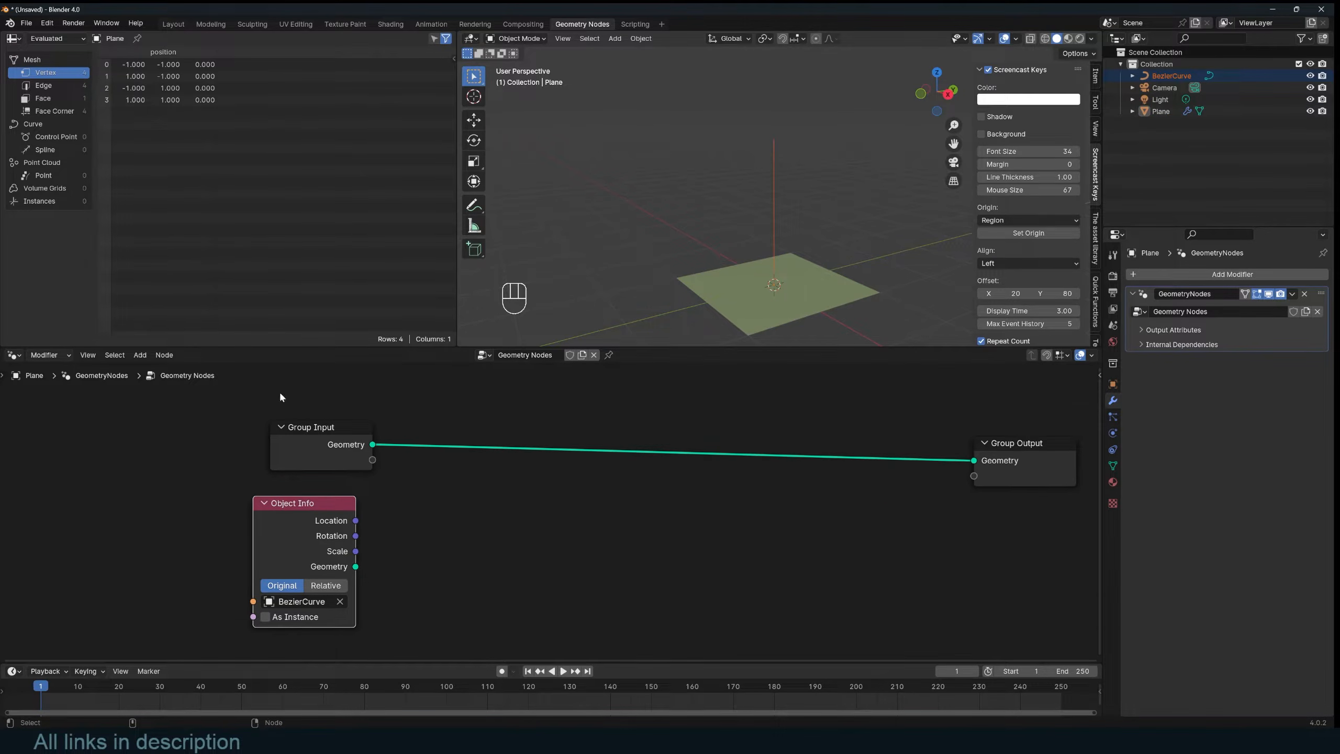
Step: Search the add-ons in the preferences for the node add-on
left_click(45, 25)
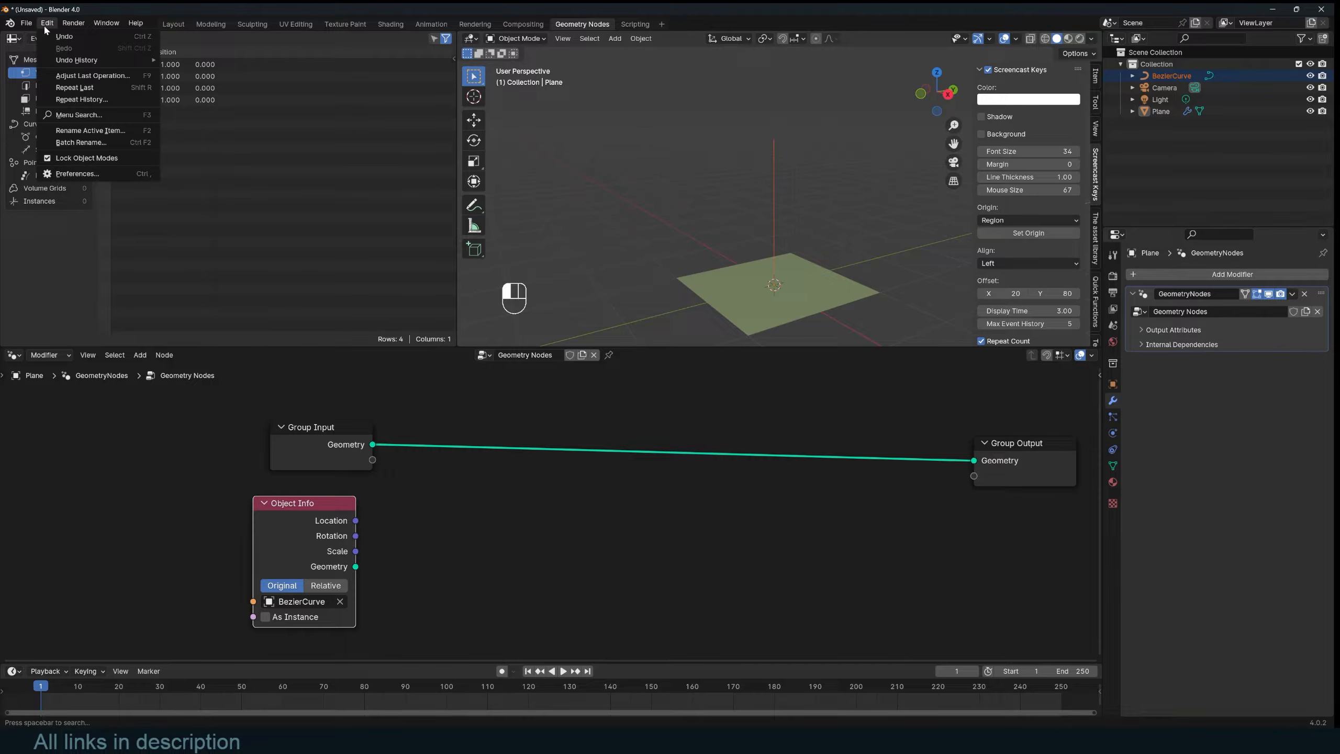
left_click(76, 174)
left_click(48, 127)
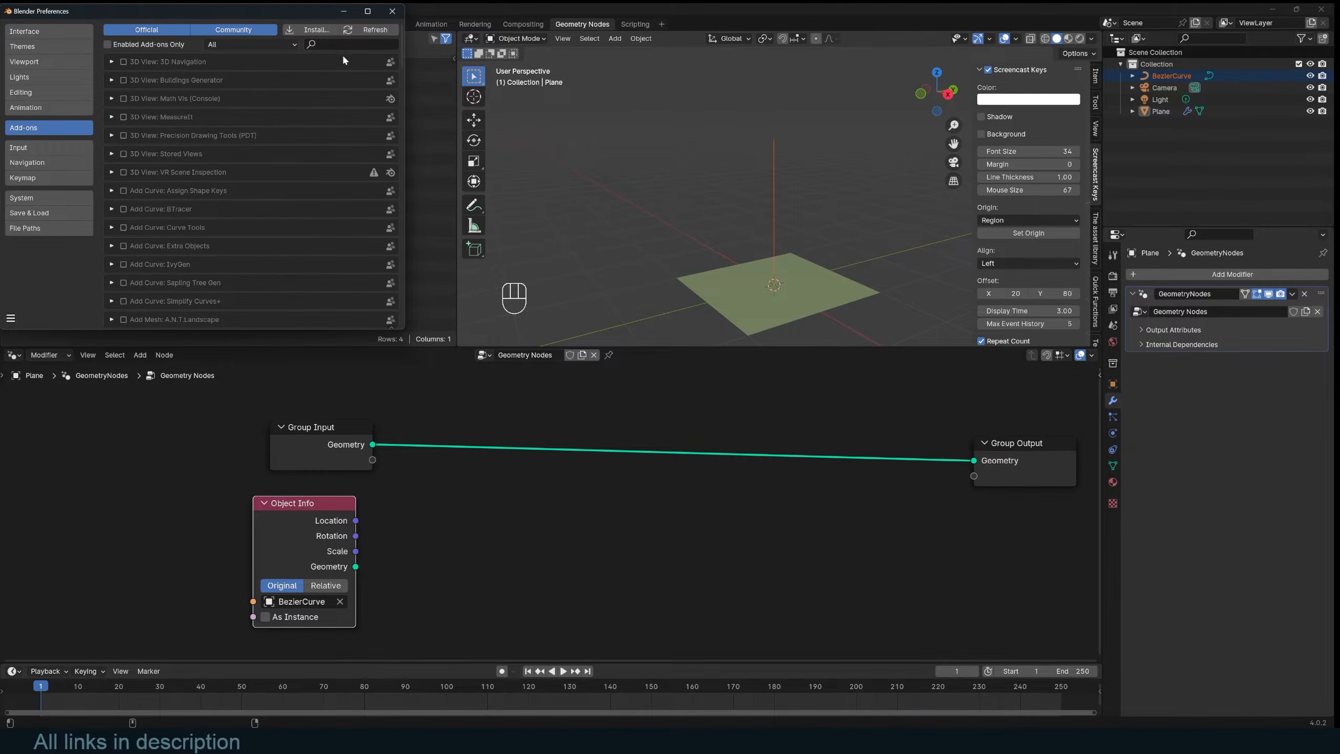
type("noo")
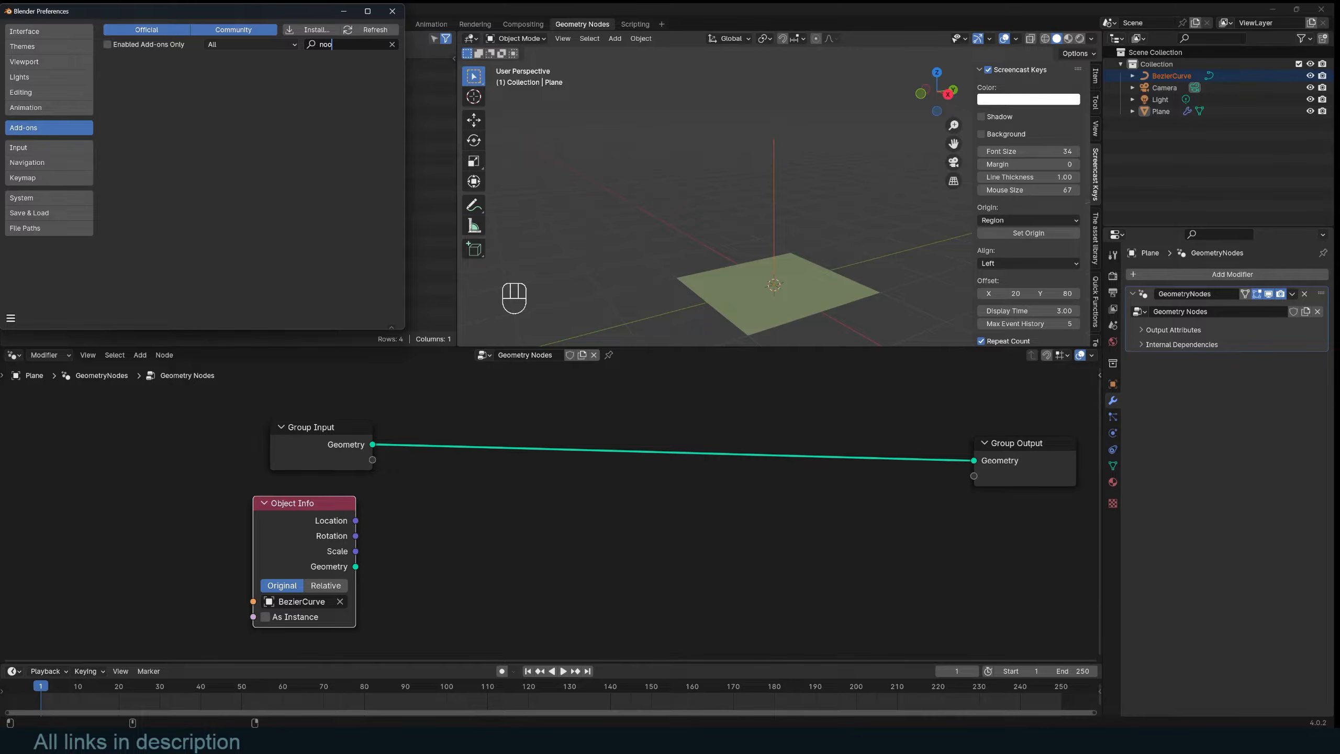
key("BackSpace")
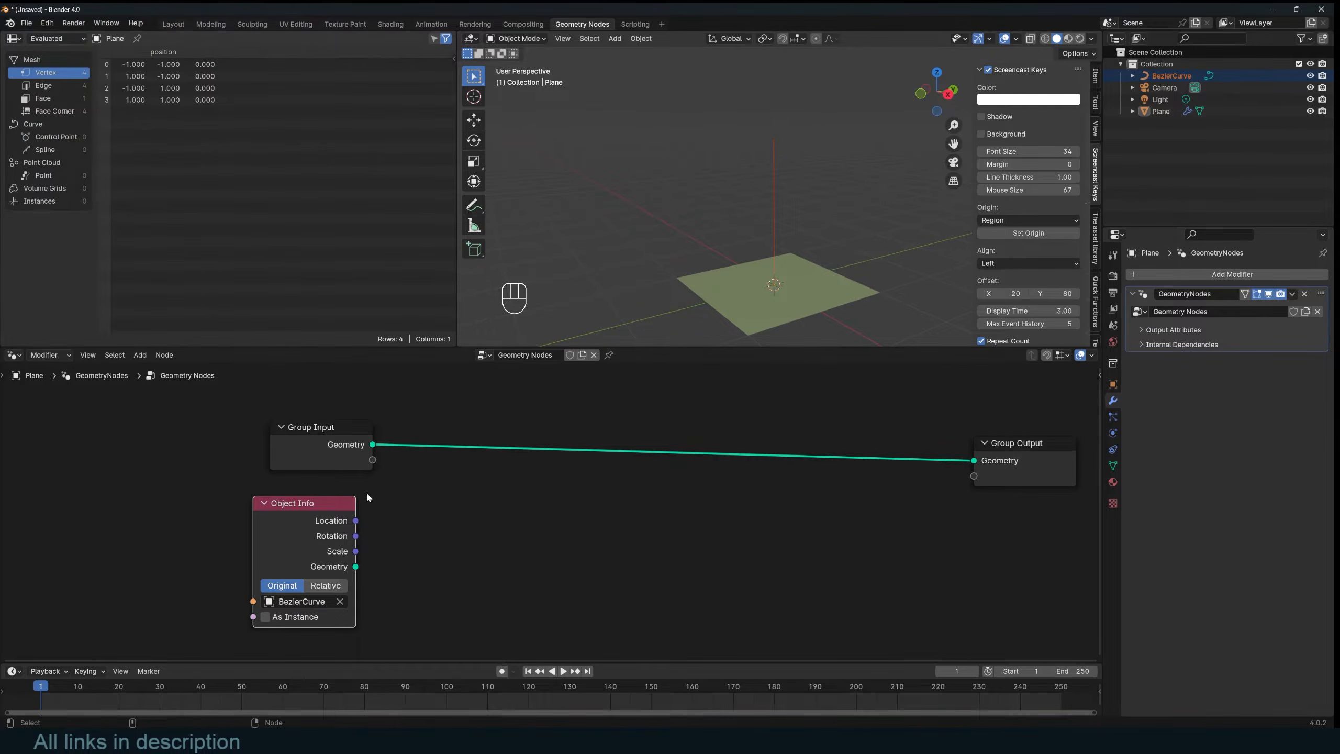
Step: Preview only the Object Info node's Geometry in a Viewer node placed further along, and set Object Info to Relative
key("ctrl")
left_click(349, 551, "ctrl+shift")
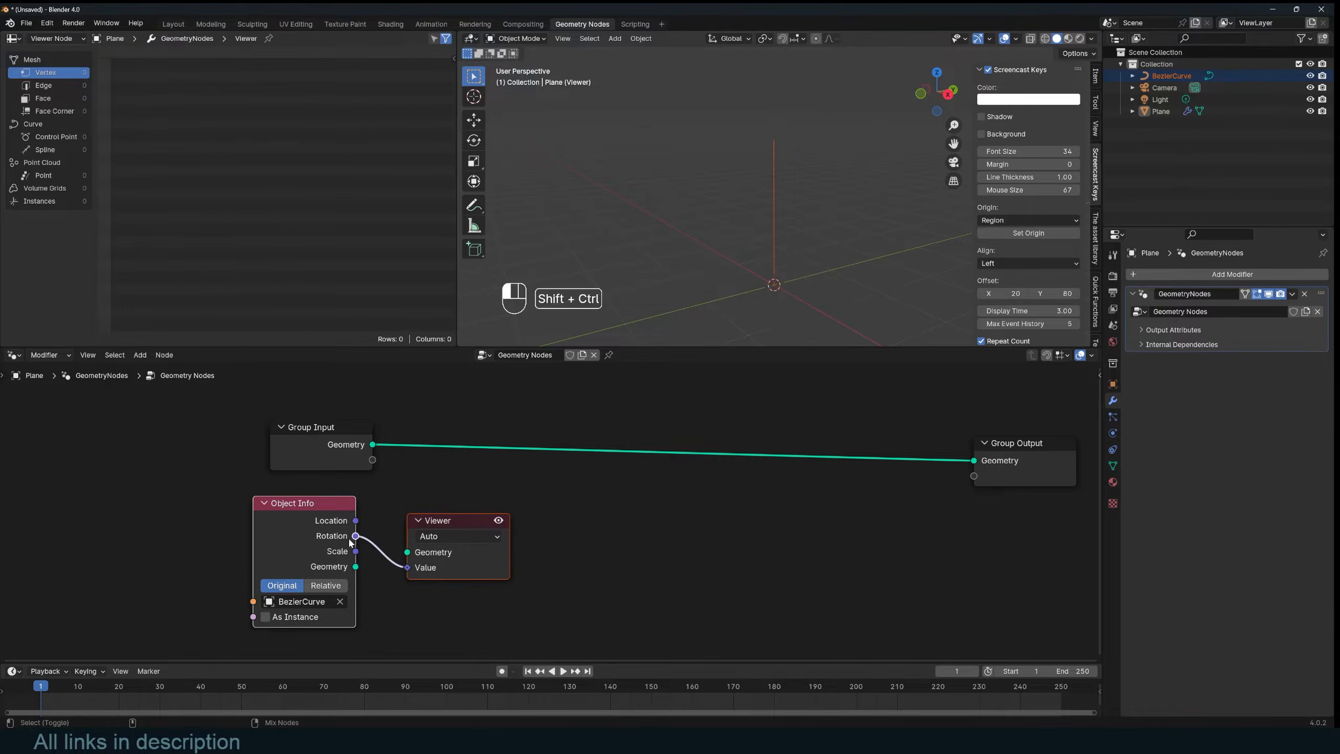
left_click(344, 567, "ctrl+shift")
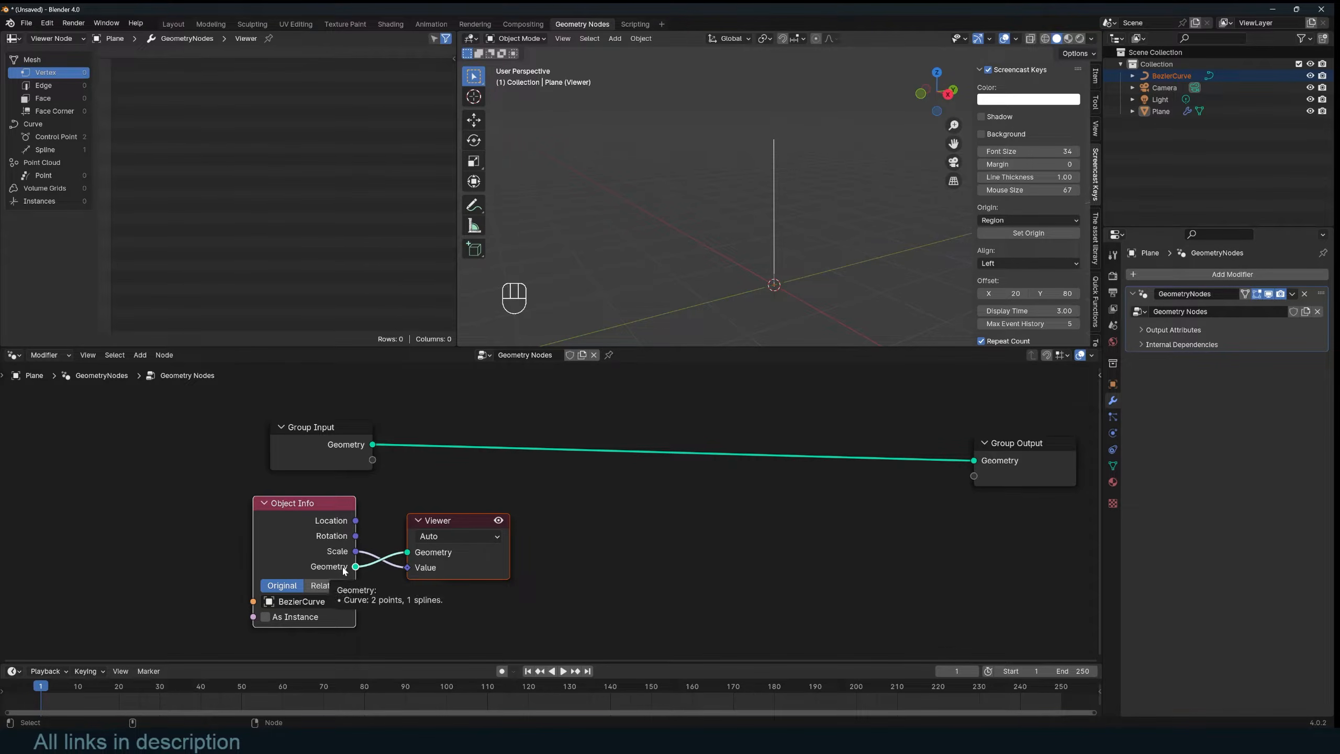
key("ctrl+shift")
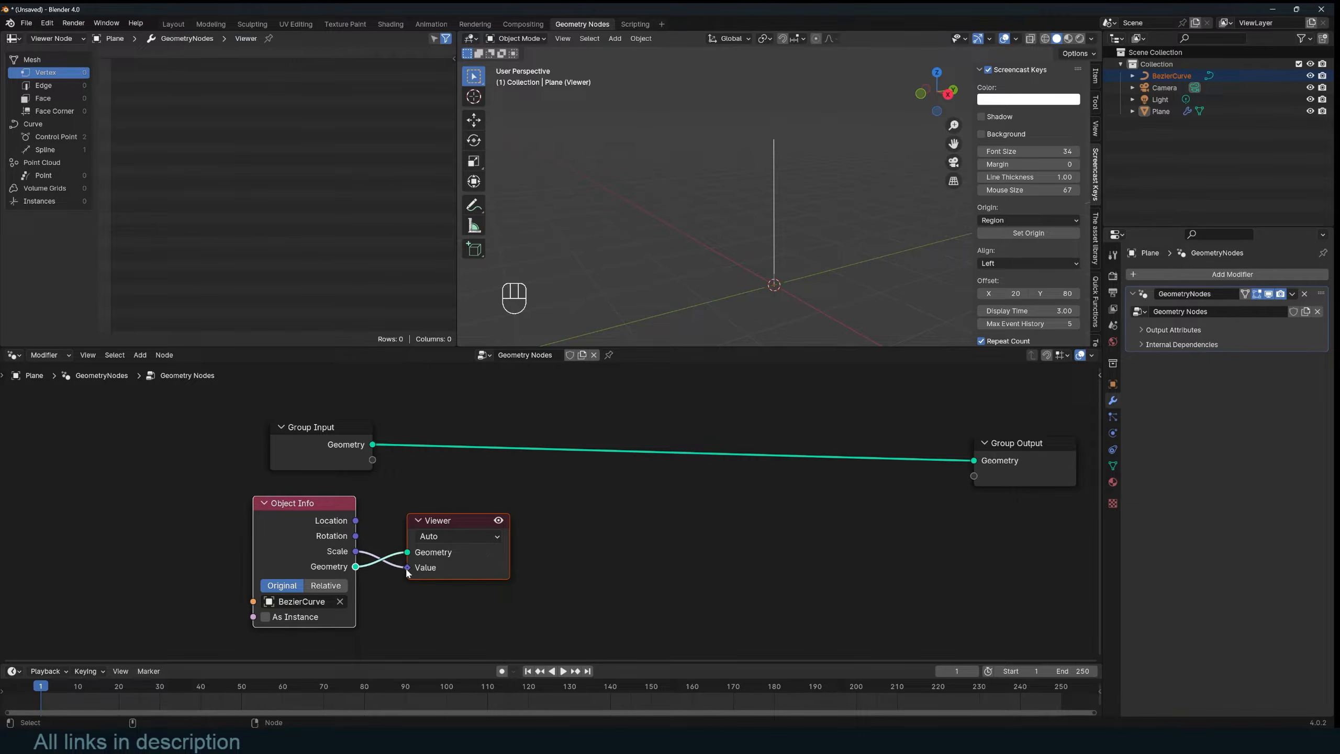
left_click_drag(407, 567, 389, 575)
left_click_drag(460, 525, 781, 512)
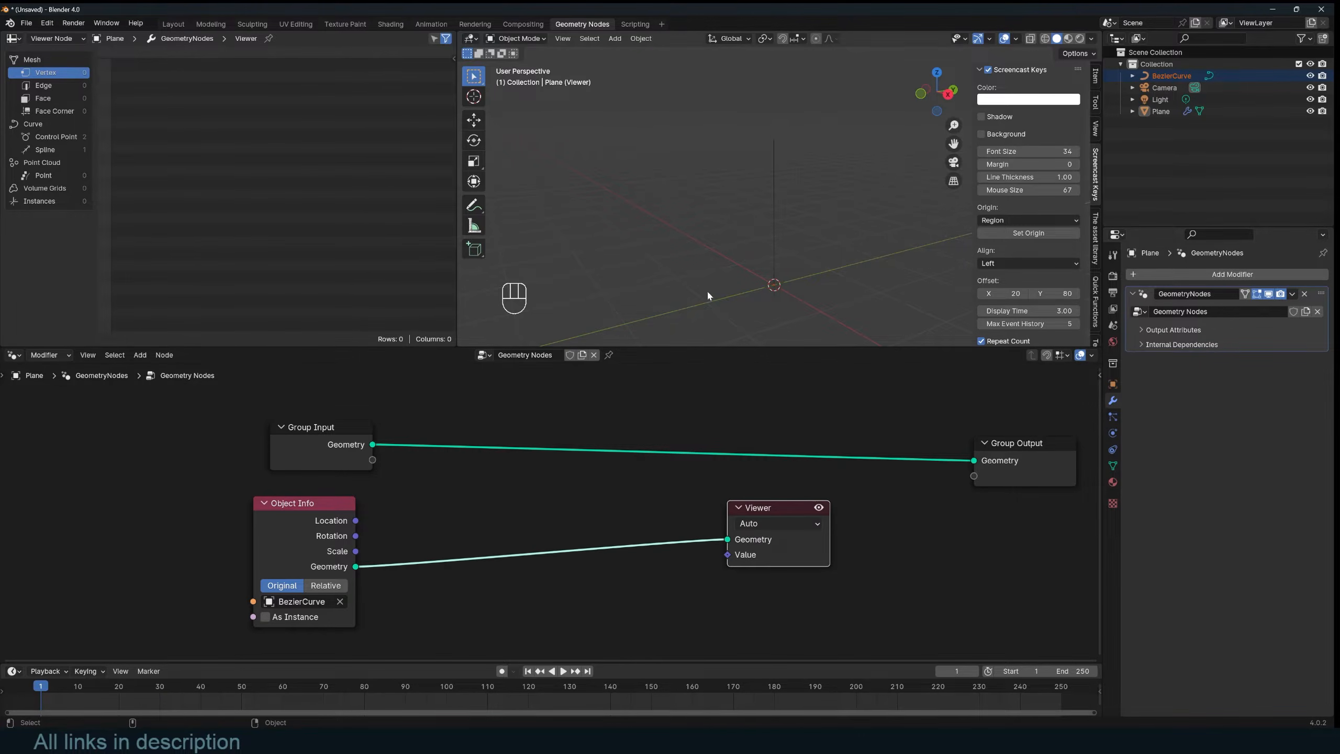
left_click_drag(312, 558, 273, 531)
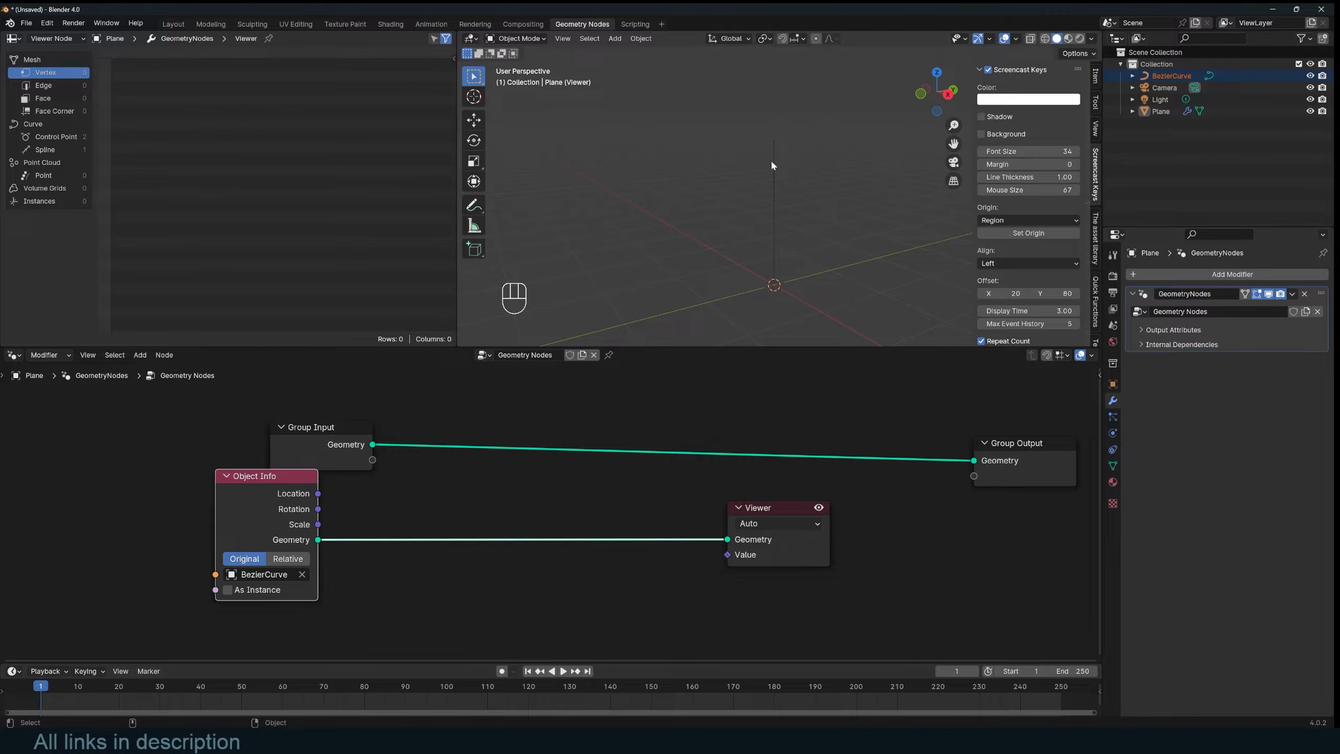
left_click(288, 559)
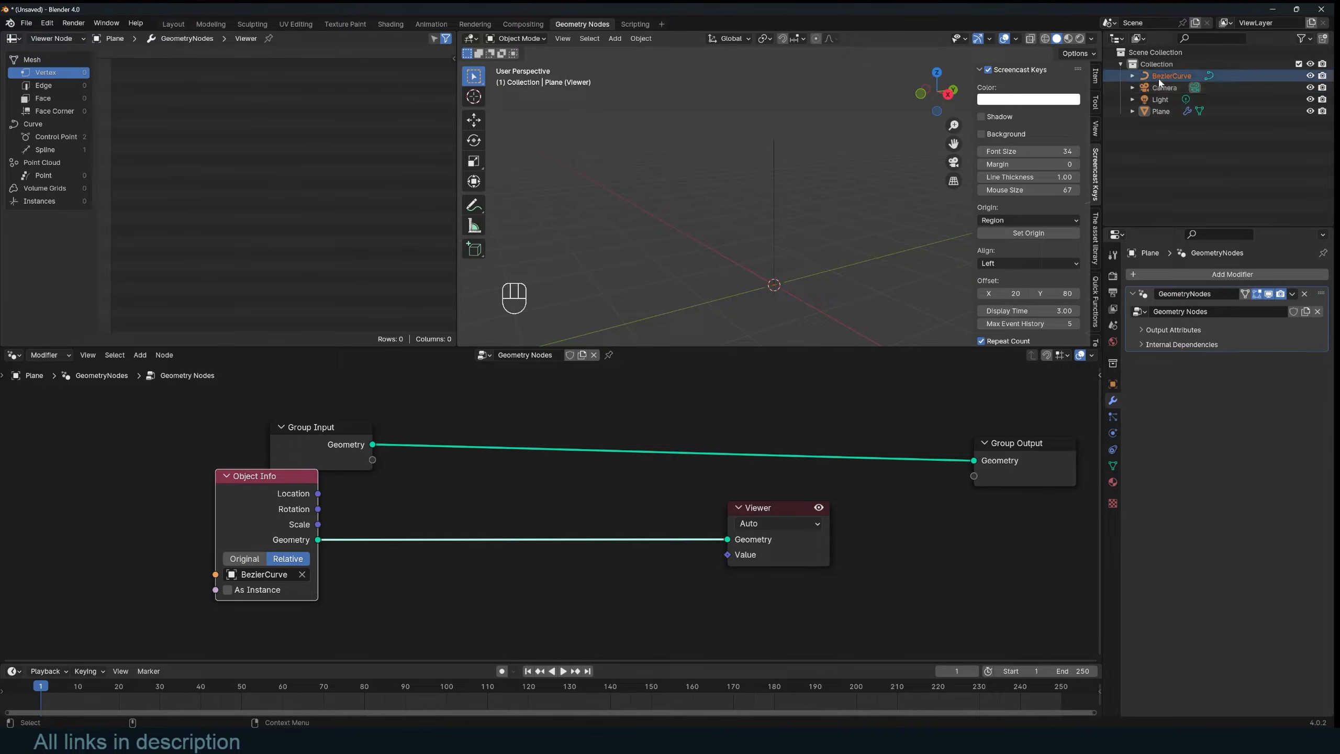
left_click(777, 185)
key("f")
key("g")
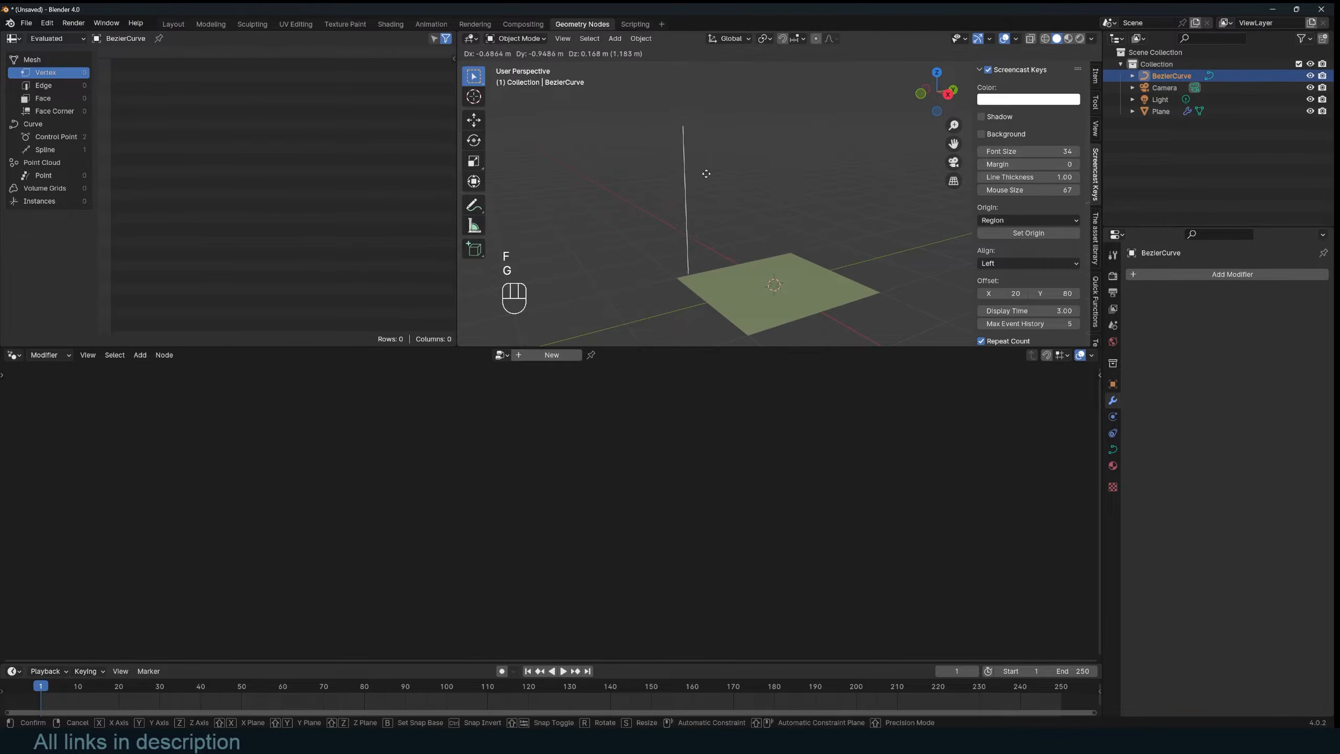
left_click(761, 294)
Step: Make room in the plane's node tree and insert a Curve to Mesh node between Object Info and the Viewer
left_click(759, 305)
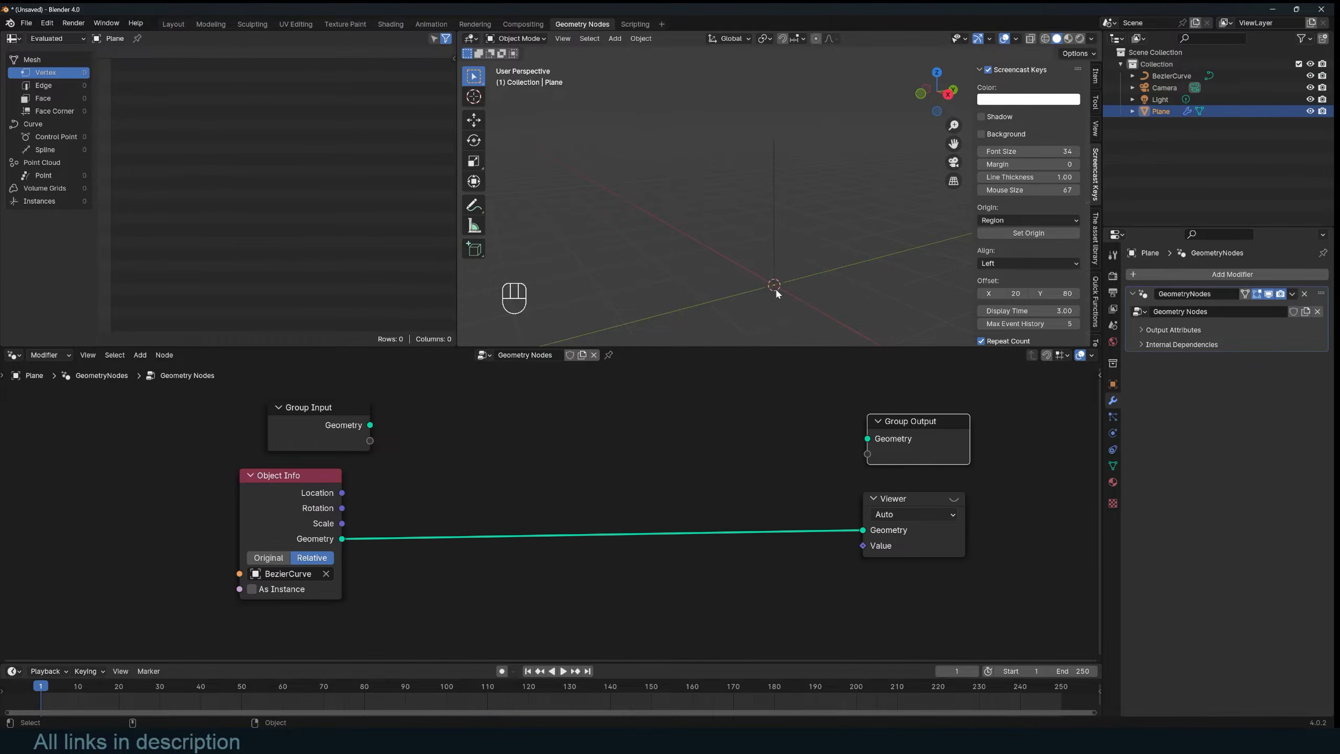
left_click_drag(289, 500, 165, 495)
left_click_drag(319, 438, 192, 427)
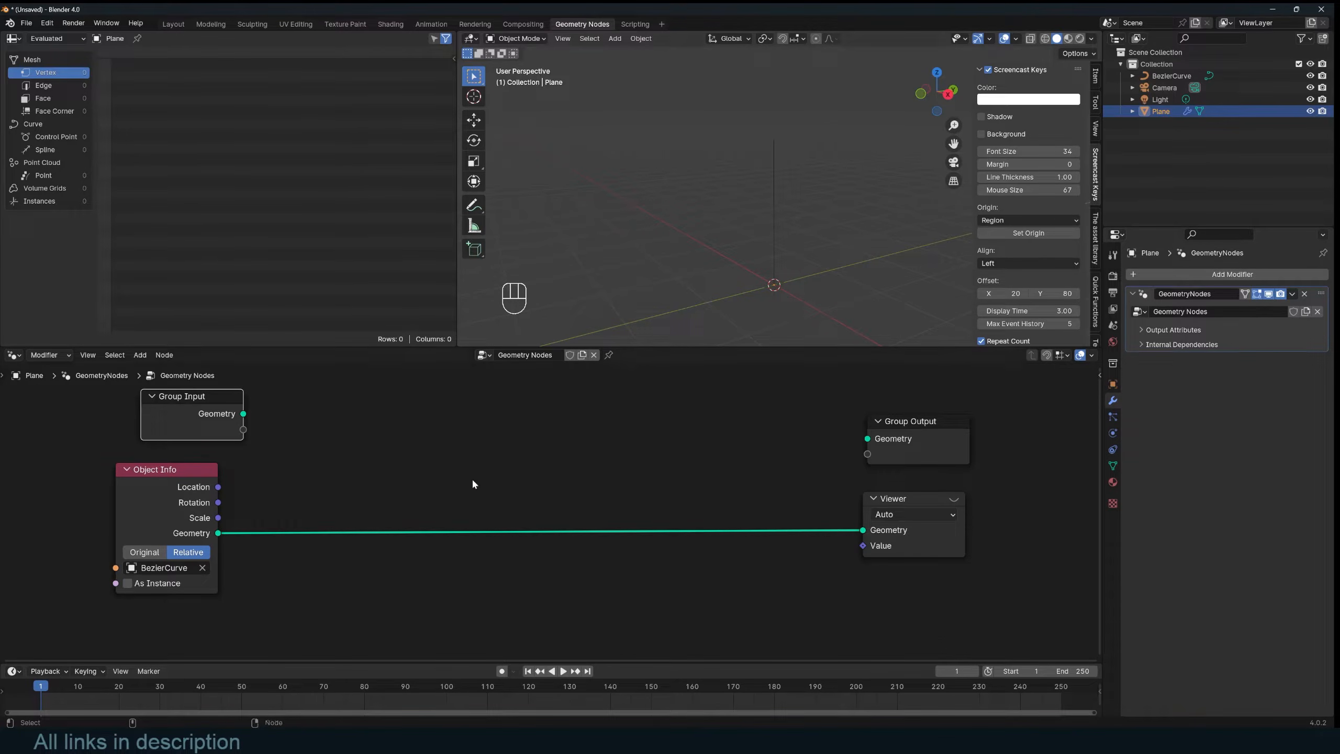
key("shift+a")
left_click(459, 384)
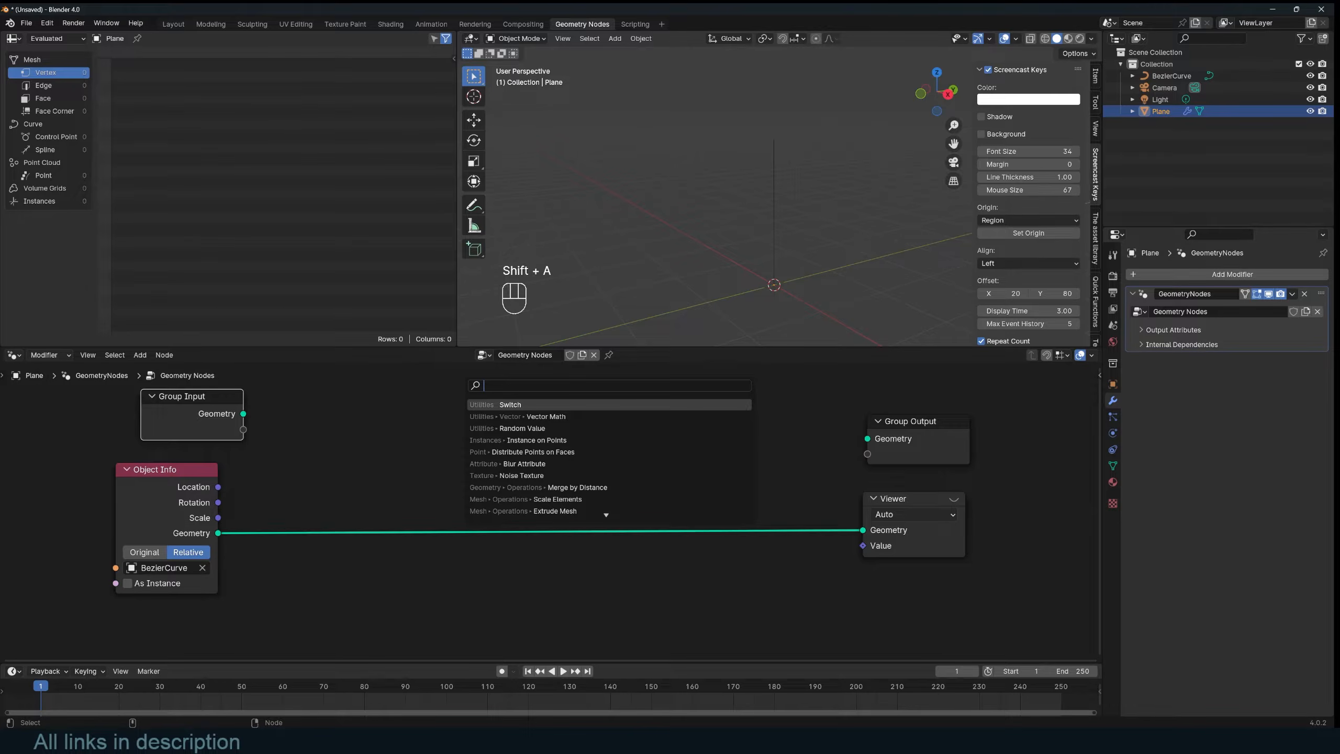
type("to")
key("Return")
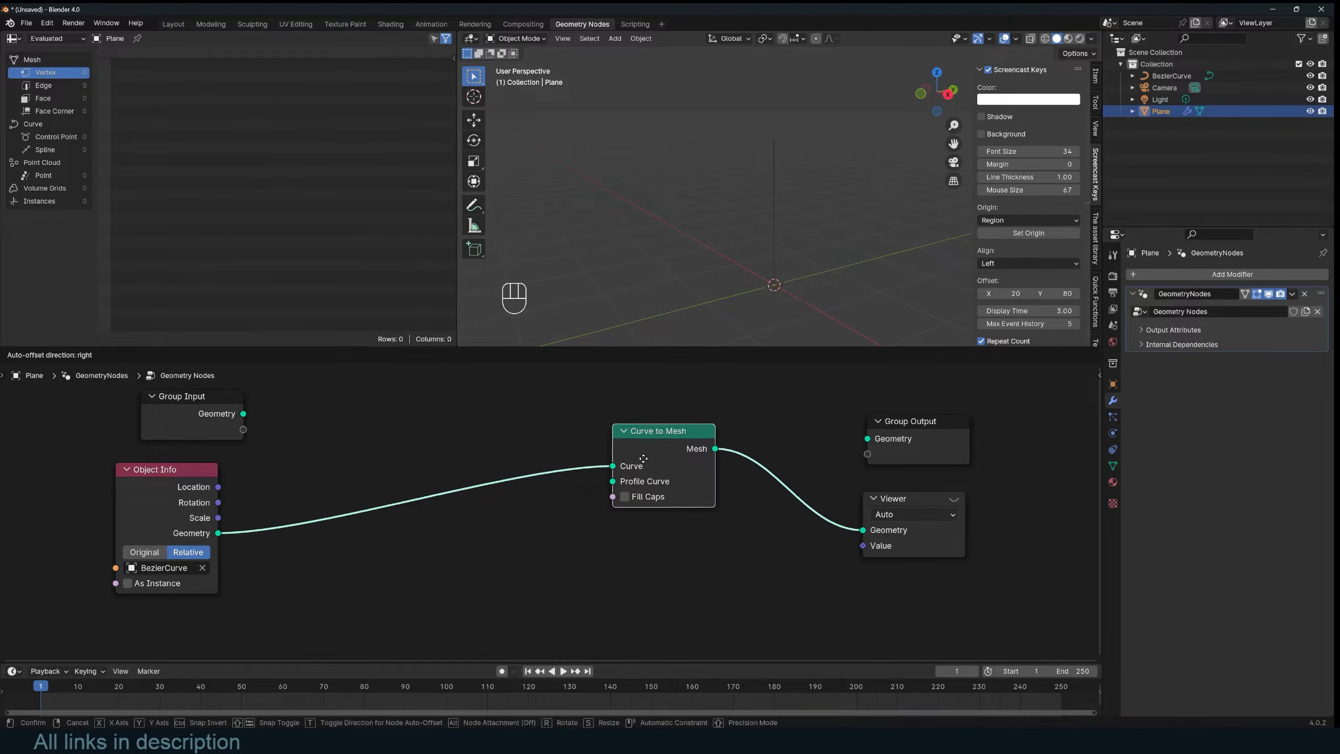
left_click(642, 466)
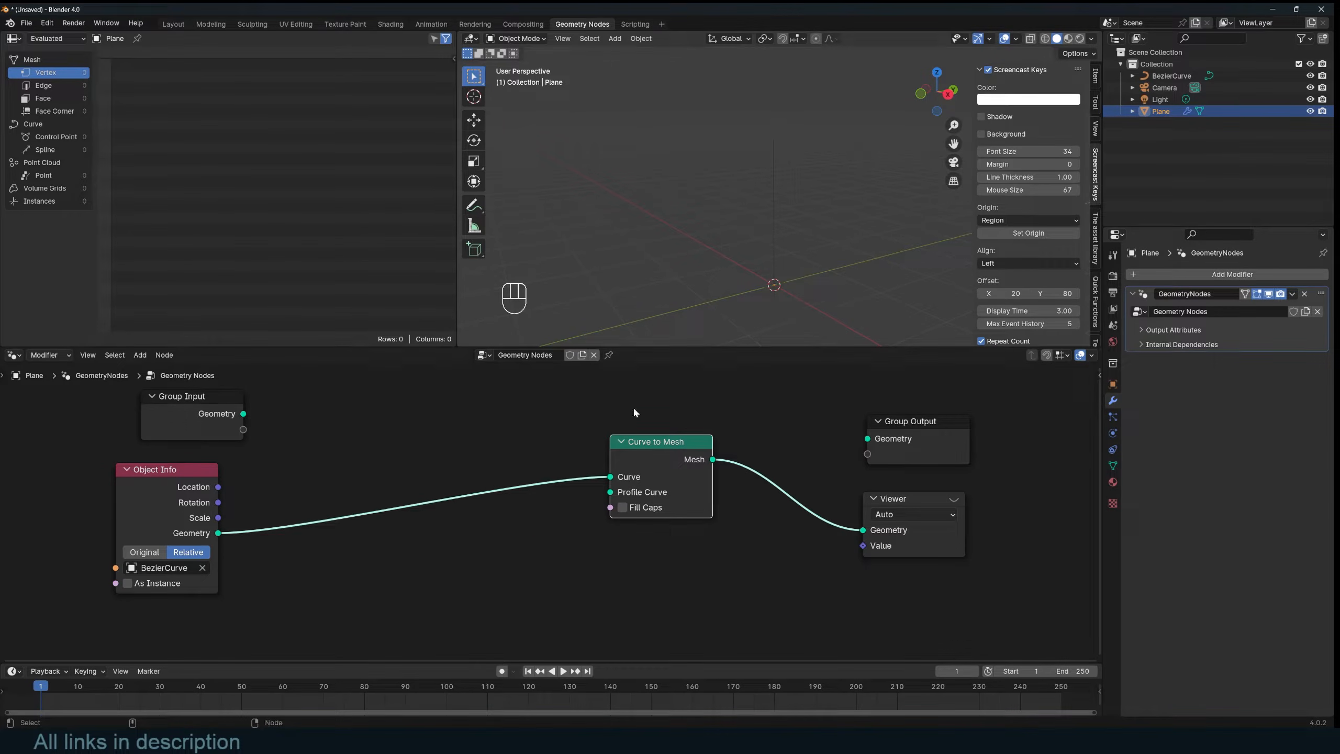
Step: Feed a new Curve Circle node into Curve to Mesh's Profile Curve and enable the Viewer preview
left_click_drag(610, 492, 454, 562)
type("circle")
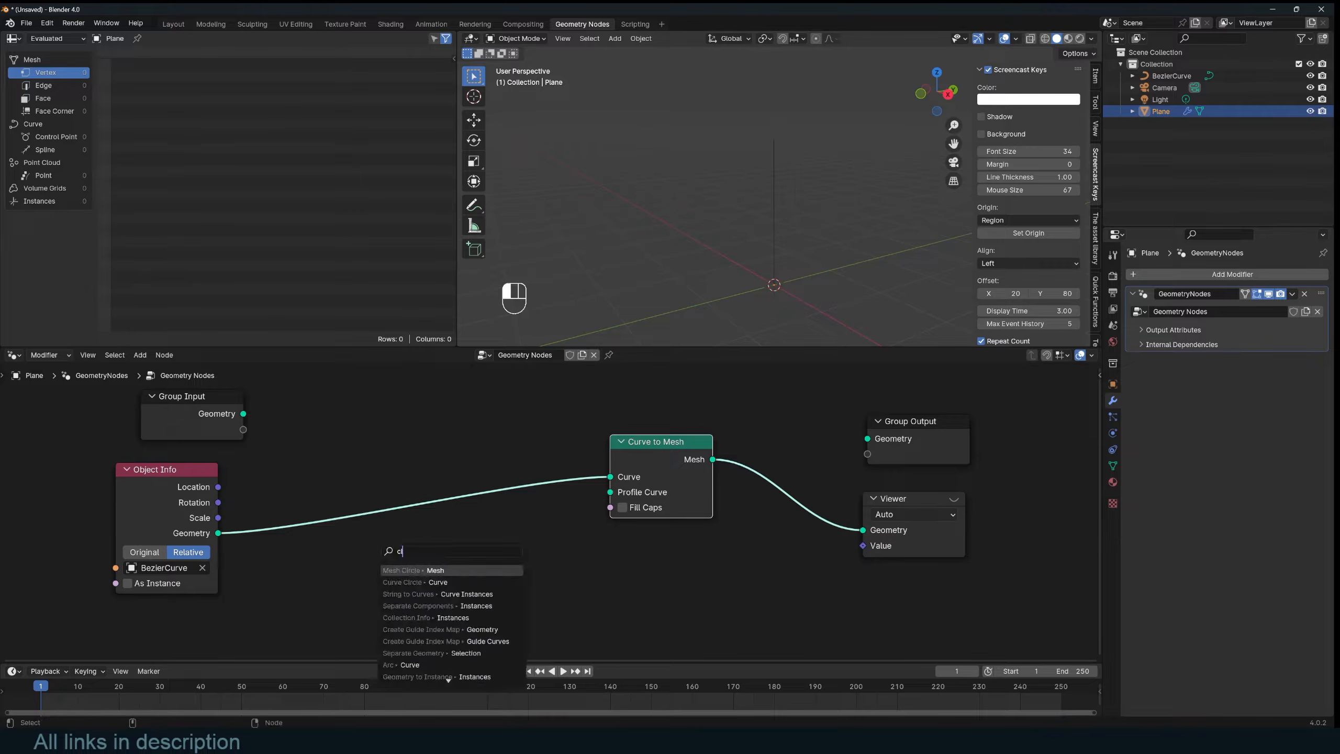
key("Return")
left_click(442, 582)
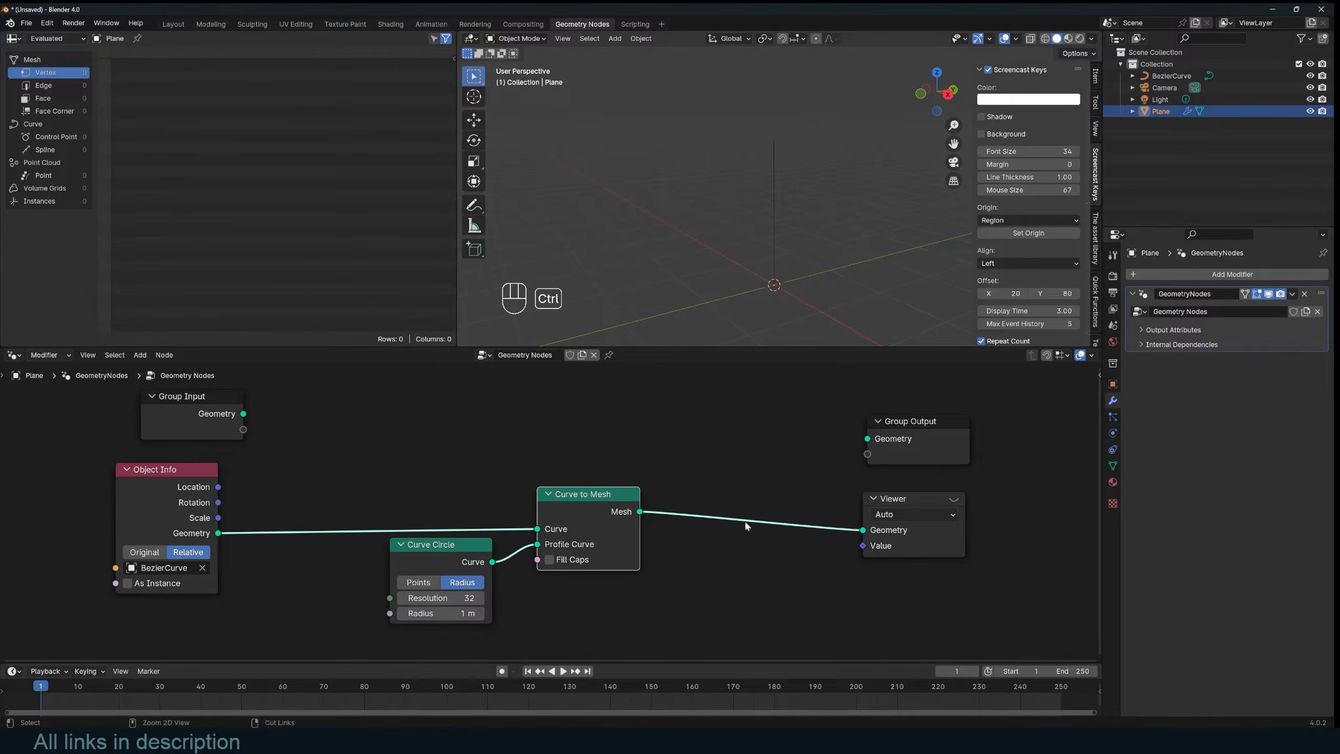
left_click(953, 499)
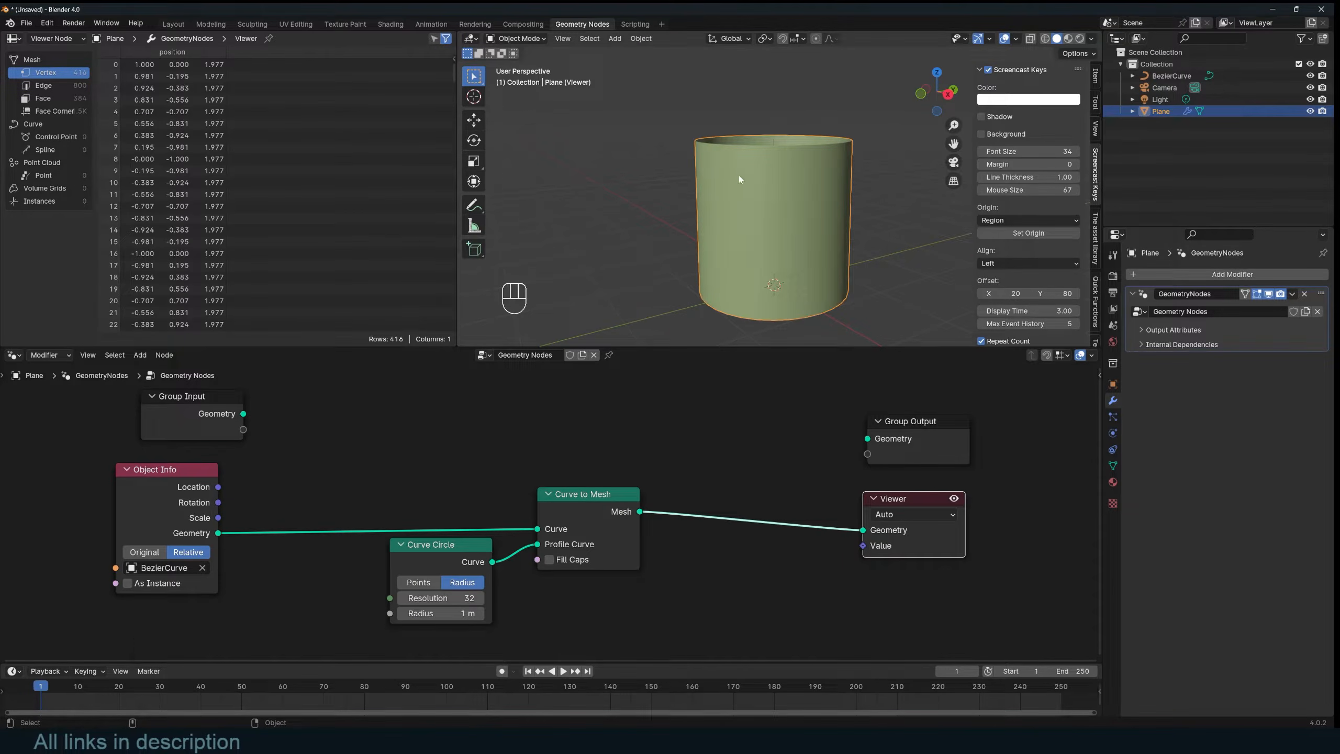
Step: Annotate a funnel outline over the cylinder in front view with two freehand lines narrowing towards the base
key("KP_1")
left_click(477, 206)
left_click_drag(851, 155, 821, 193)
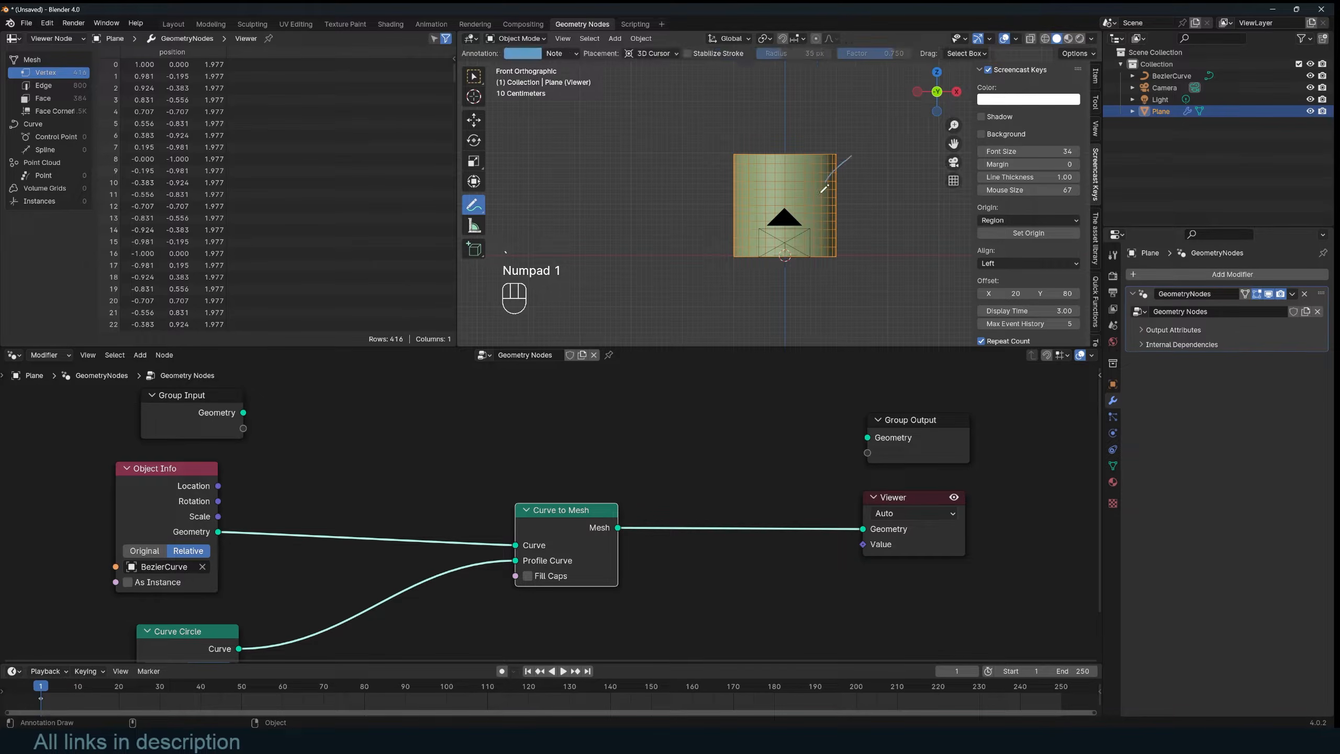
left_click_drag(714, 160, 765, 275)
left_click(482, 122)
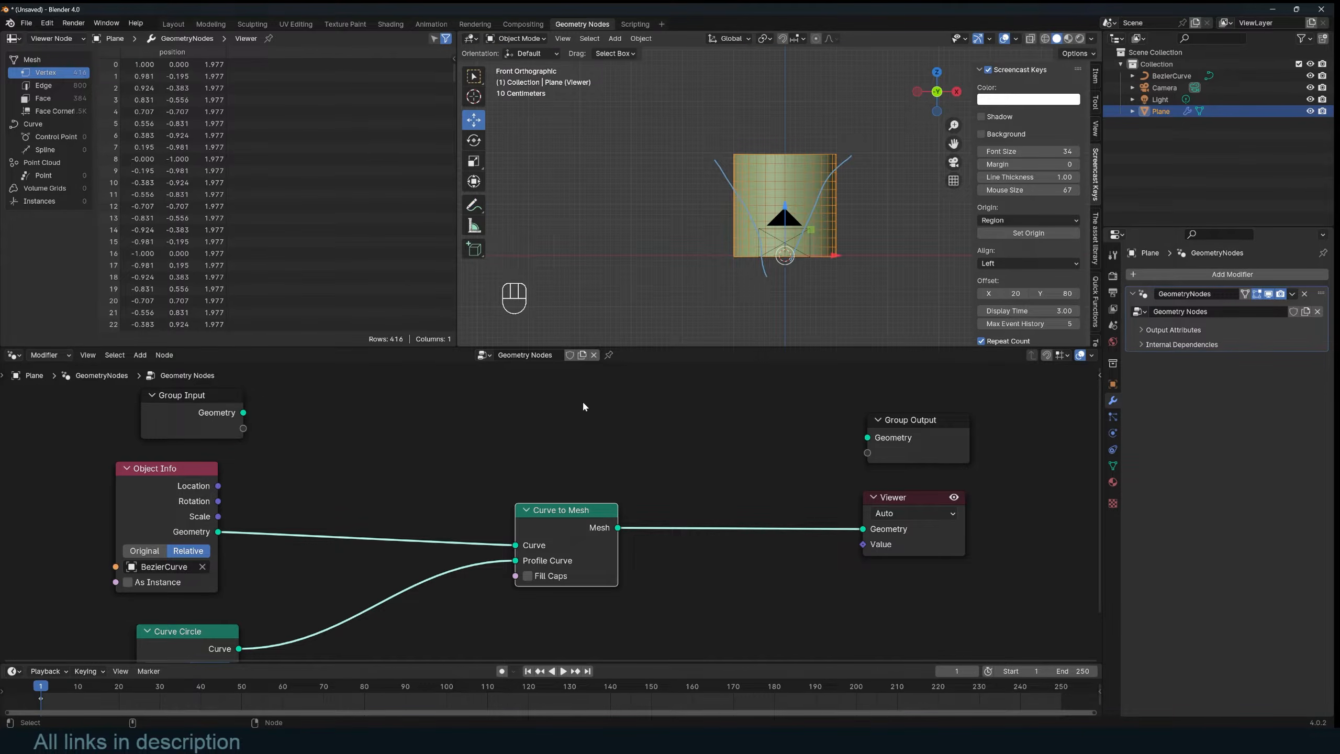
Step: Add a second Bezier curve and rotate it 90° about the X axis
scroll(586, 406, "down", 4)
middle_click_drag(588, 409, 699, 385)
scroll(697, 382, "up", 3)
scroll(639, 216, "up", 1)
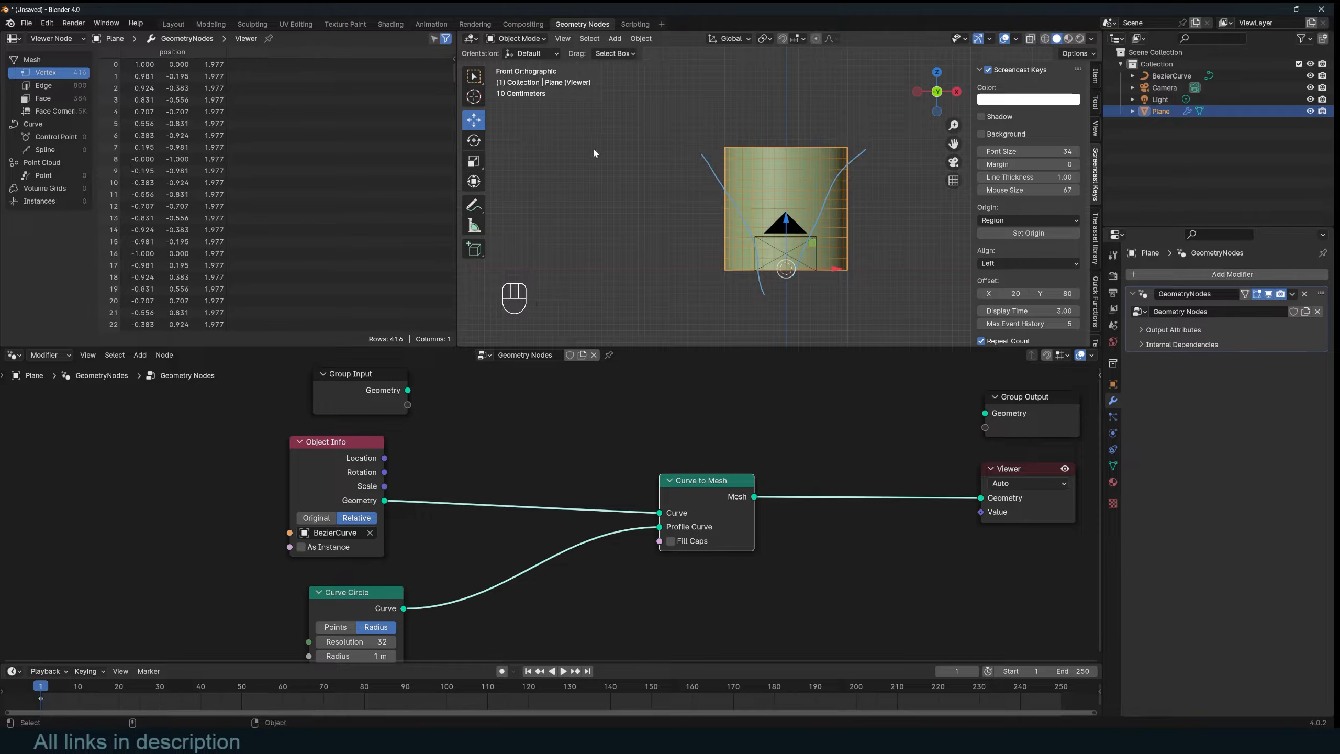
key("shift+a")
mouse_move(578, 175)
left_click(672, 175)
key("r")
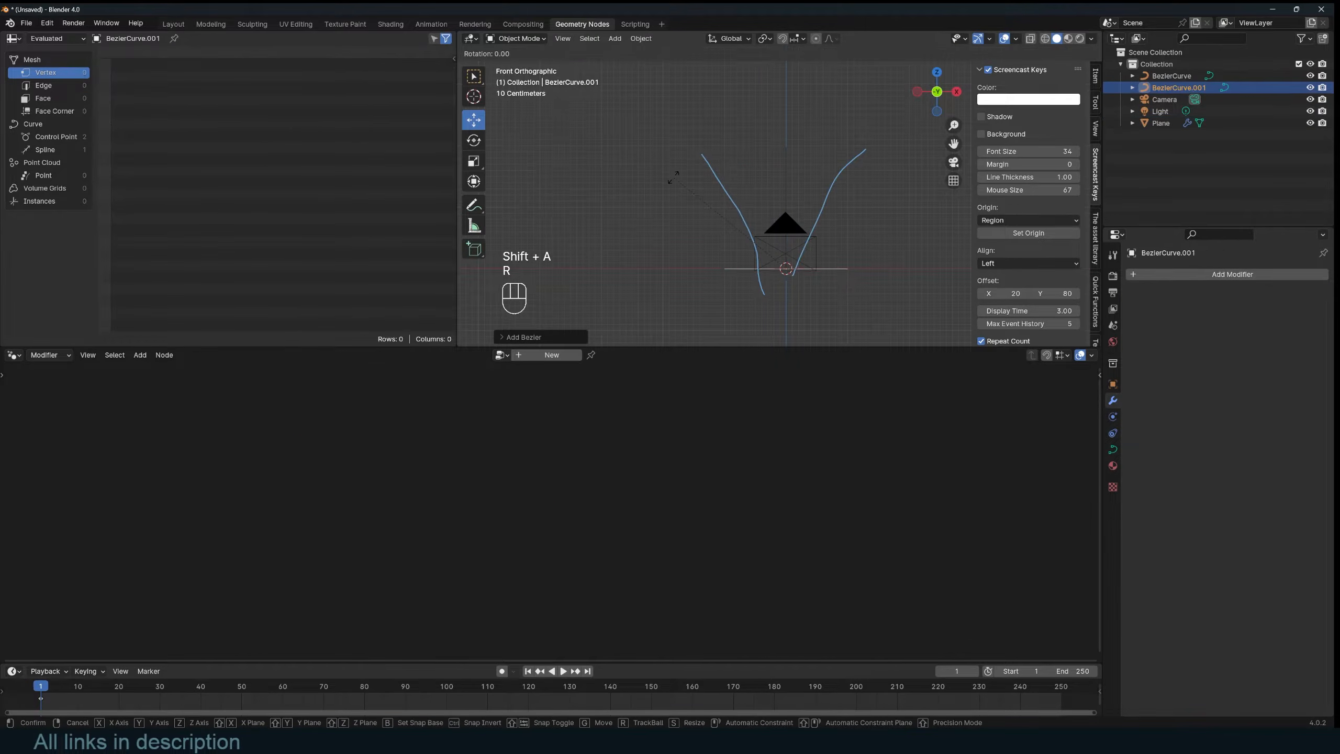
key("x")
key("KP_9")
key("KP_0")
Step: Place the second curve upright beside the funnel sketch and set its points' handle type to Automatic
key("g")
key("r")
key("Tab")
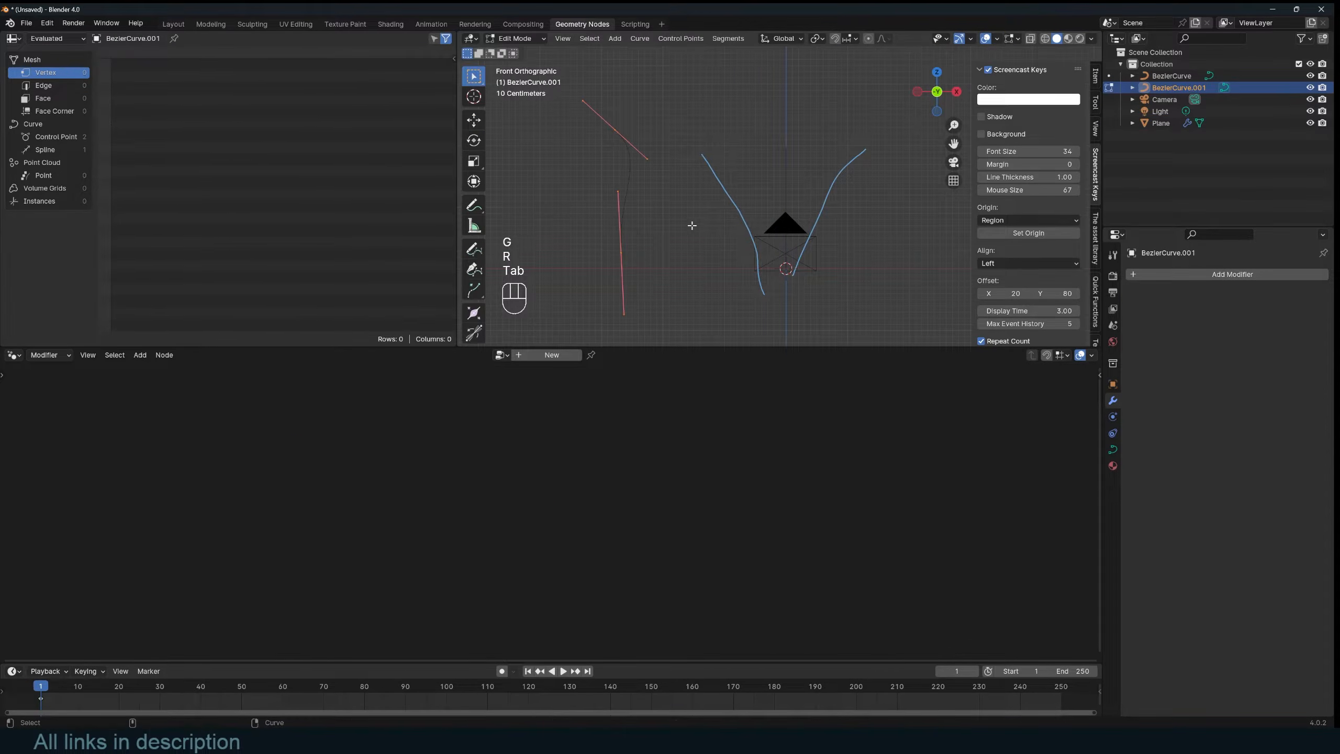
key("v")
left_click(691, 227)
key("Tab")
key("g")
key("r")
left_click(707, 224)
Step: Open the second Bezier curve's object data properties
middle_click_drag(738, 222, 709, 246)
key("grave")
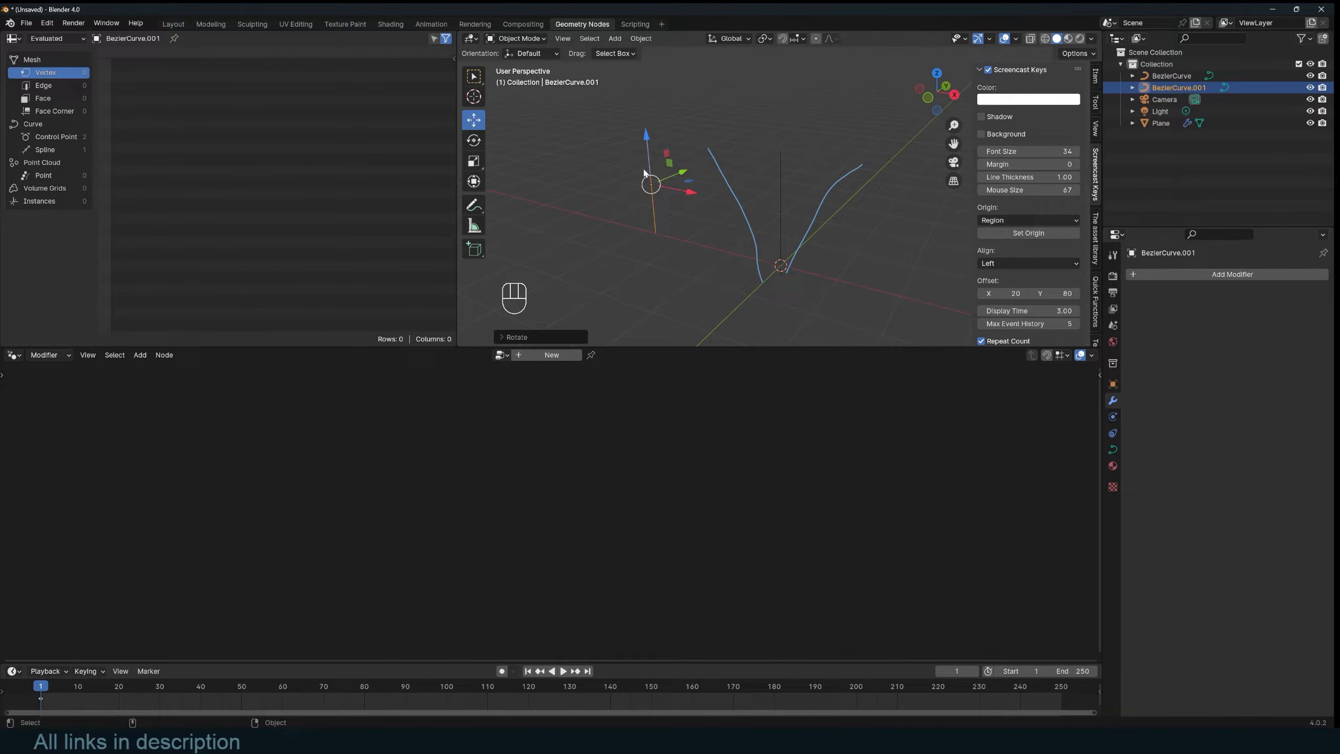
left_click(1112, 449)
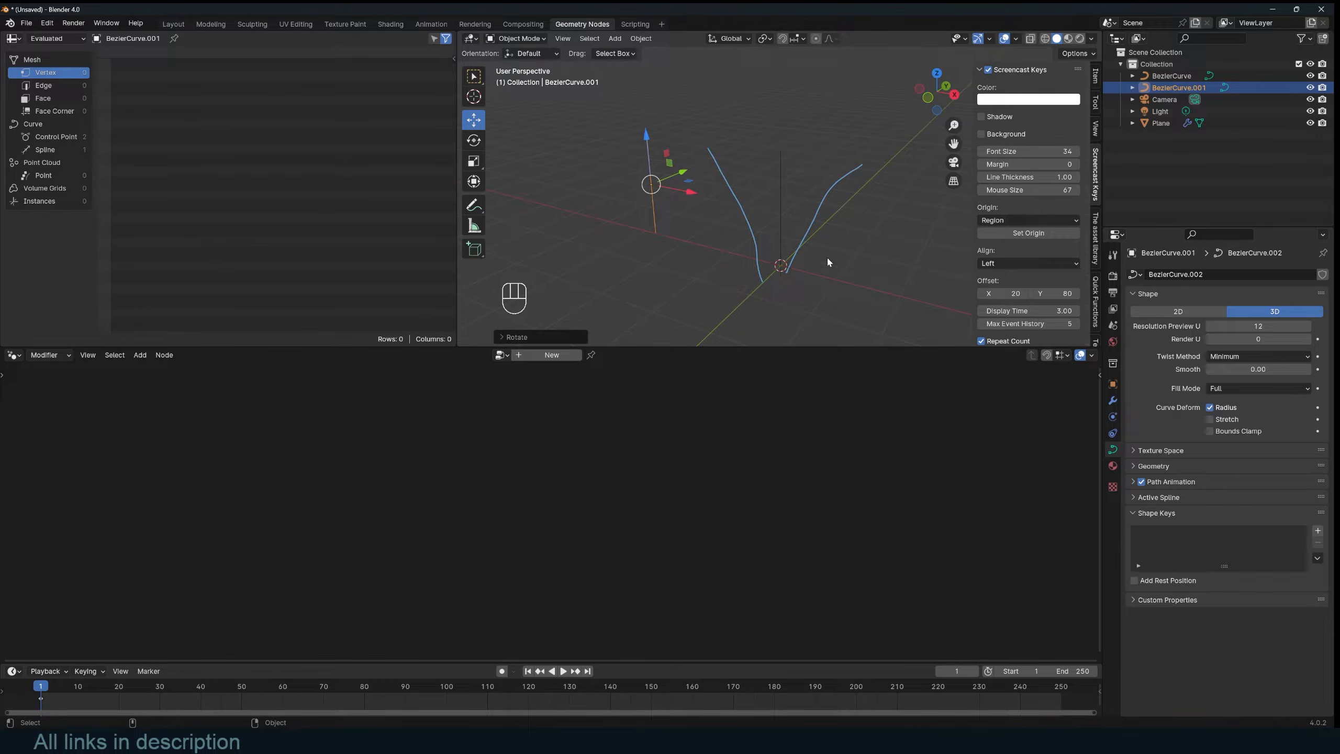
Step: Give the second Bezier curve a round bevel with a depth of 0.91 m and a resolution of 6
key("n")
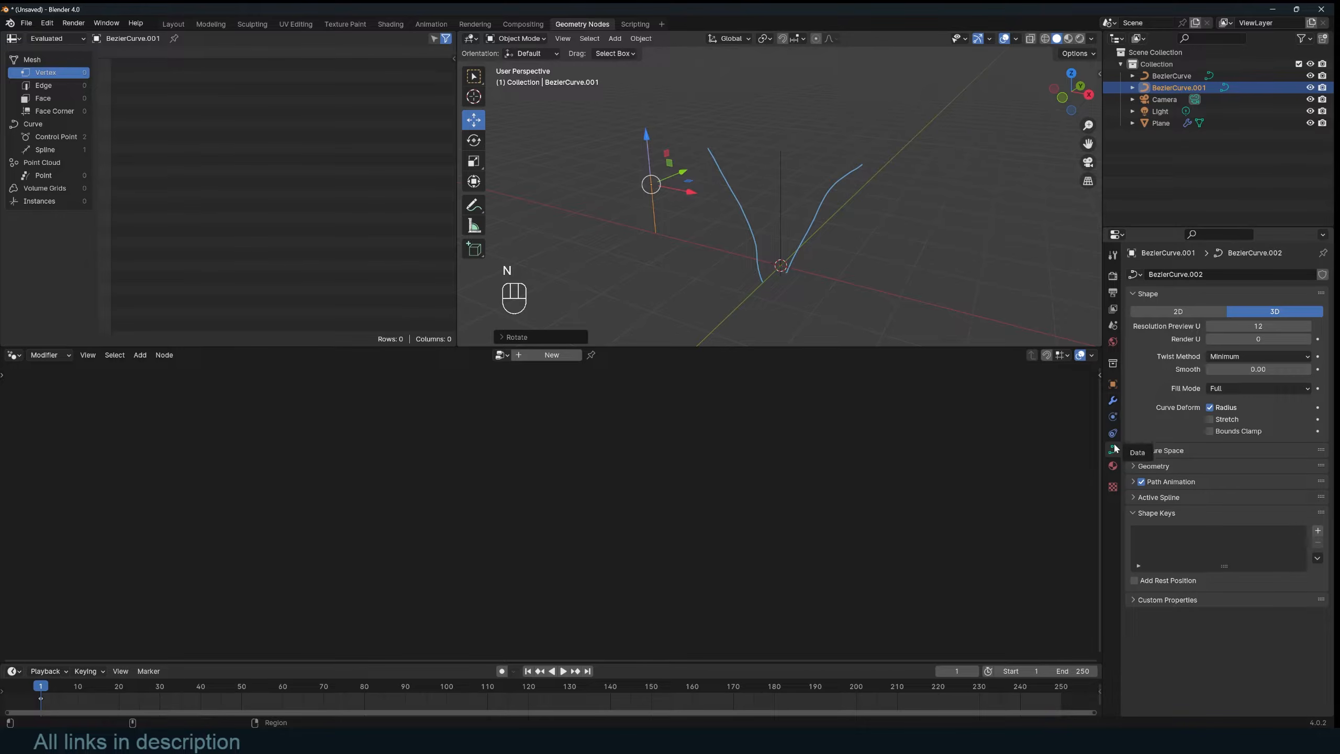
left_click(1177, 511)
left_click(1186, 482)
left_click(1156, 466)
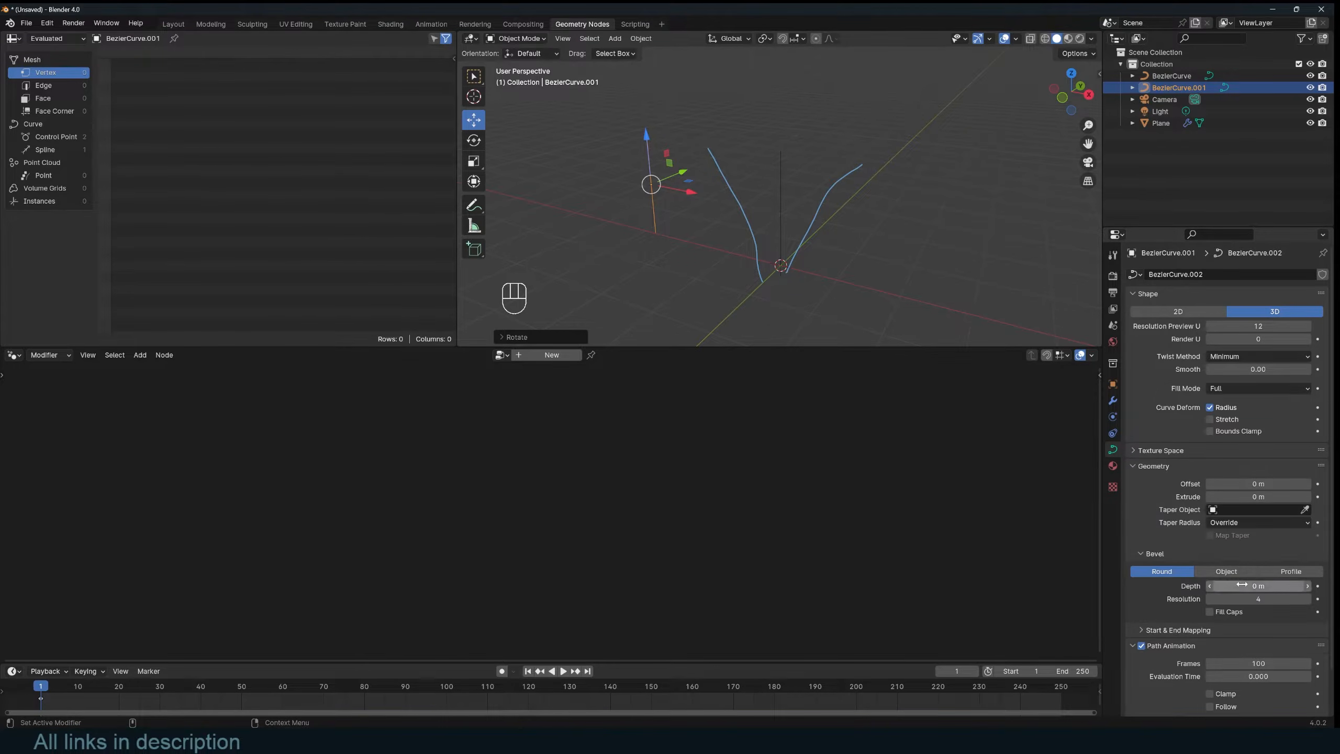
left_click_drag(1256, 586, 1272, 561)
scroll(1232, 572, "down", 1)
Step: Shrink the radius of the second curve's bottom control point so the tube tapers into a narrow cone
key("Tab")
key("Tab")
left_click(659, 135)
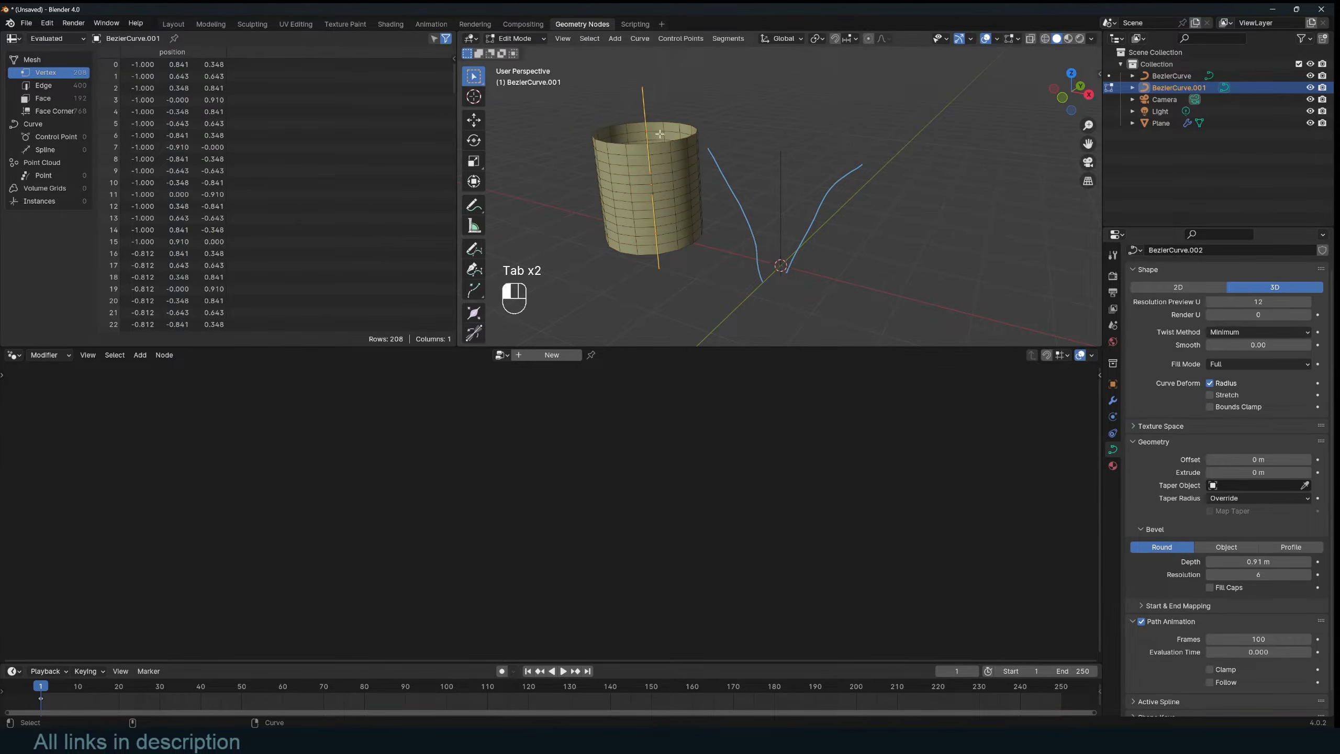
key("g")
right_click(748, 149)
left_click(661, 234)
key("alt+s")
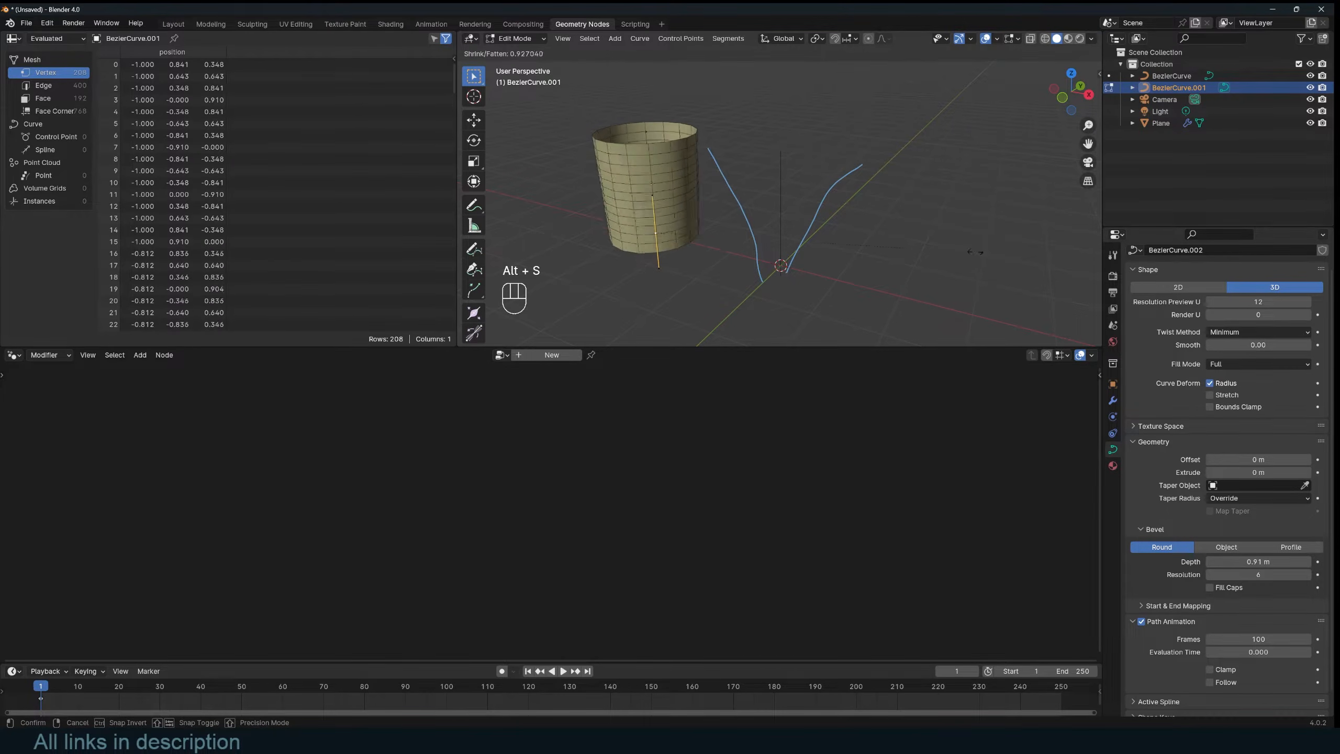
left_click(708, 233)
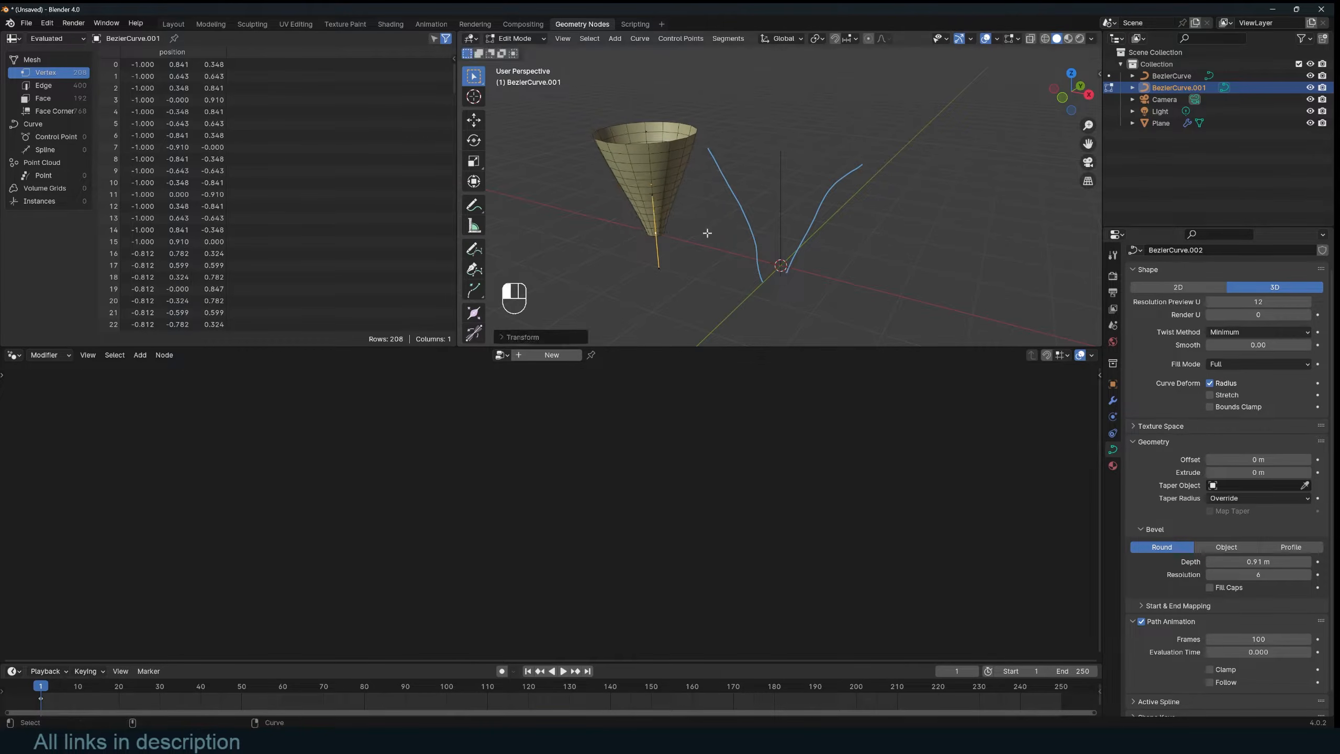
Step: Try to shrink the radius of the second curve's top control point
key("Tab")
middle_click_drag(709, 232, 767, 207)
key("Tab")
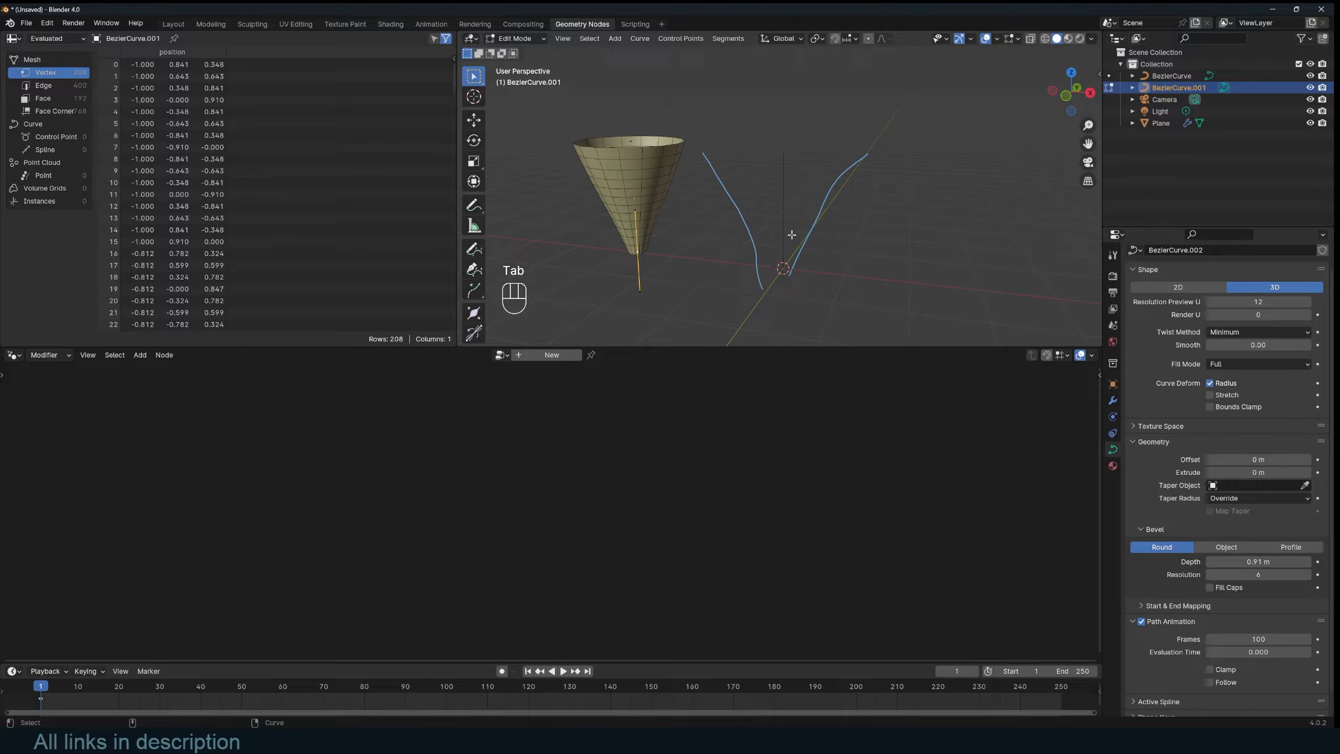
left_click(636, 144)
key("alt+s")
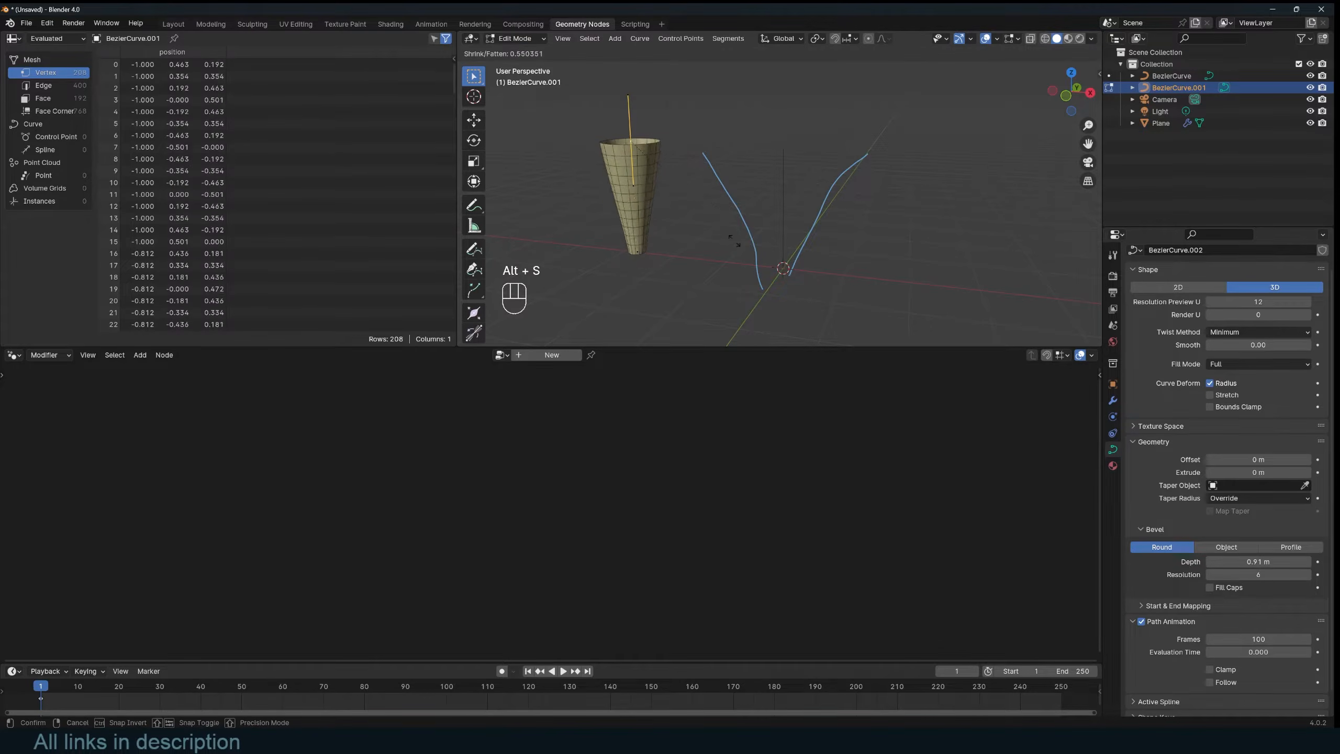
right_click(689, 232)
Step: Slightly adjust the radius of the cone curve's bottom control point with the Radius tool
key("Tab")
key("a")
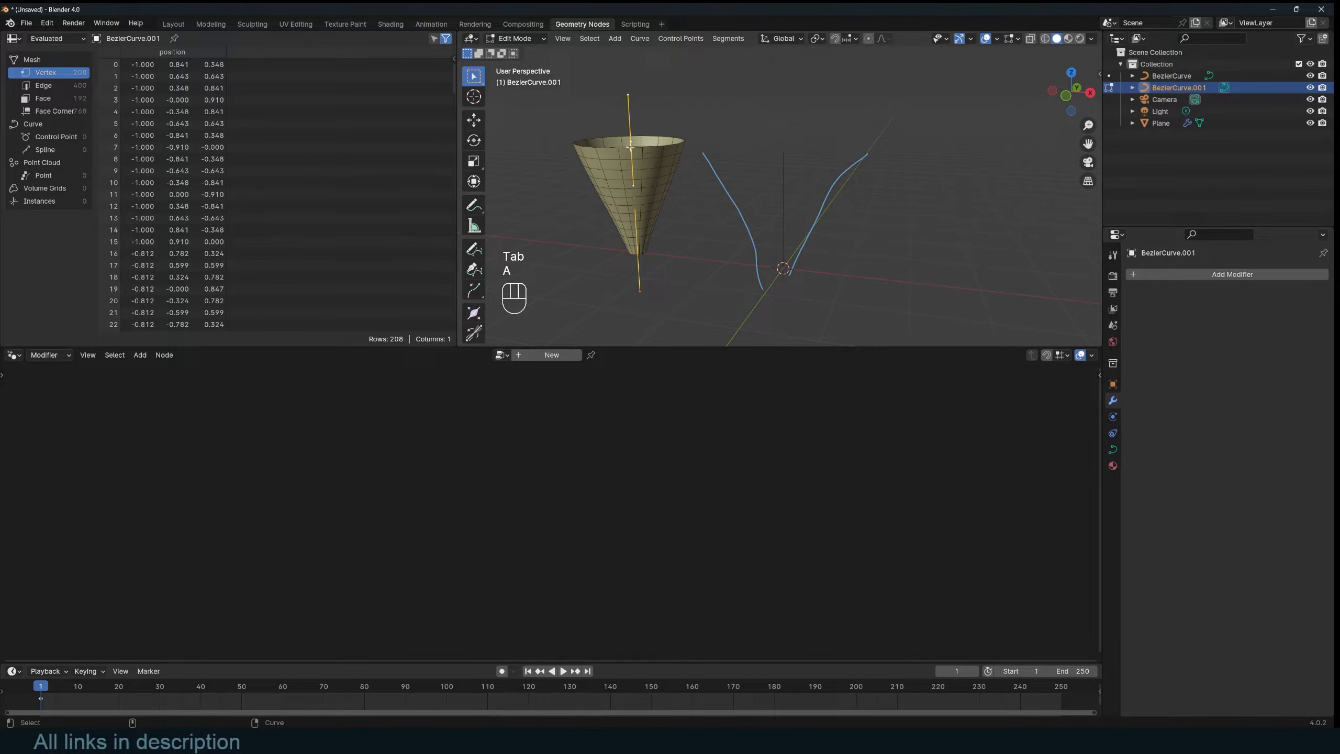
left_click(649, 248)
left_click(474, 312)
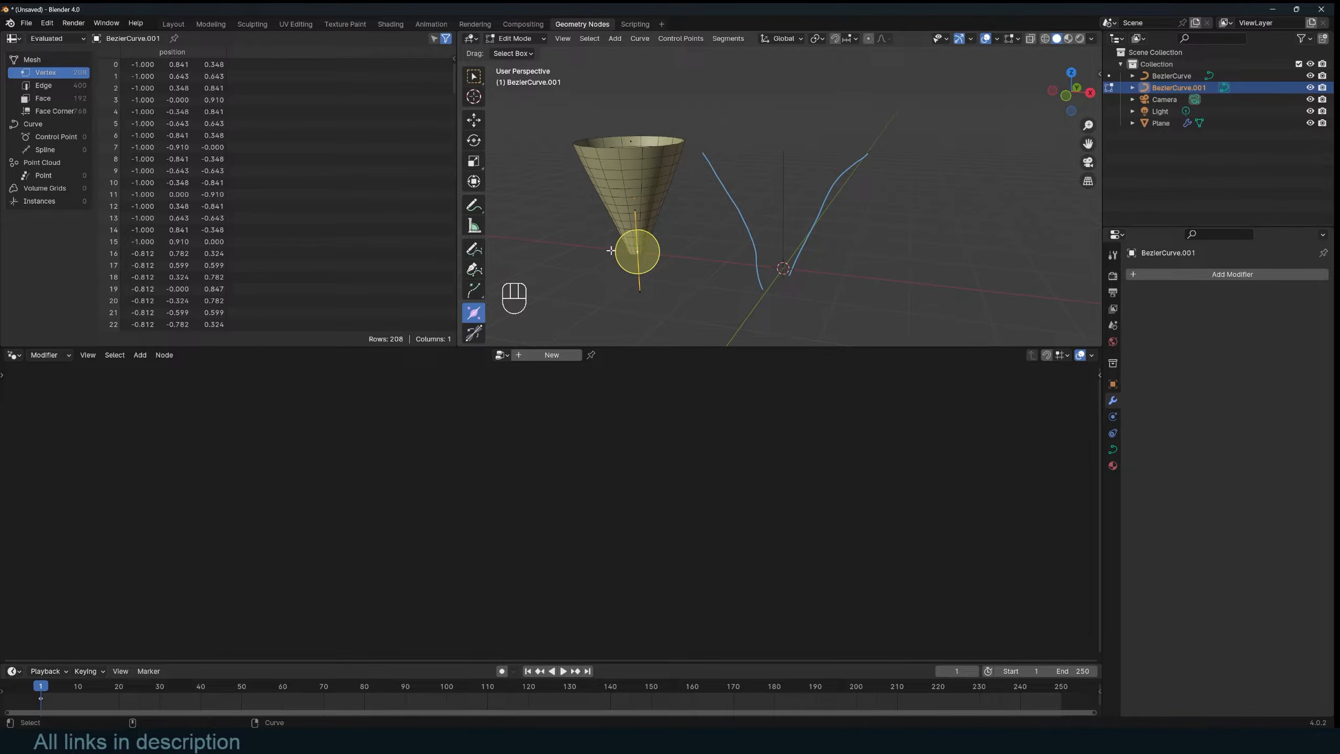
mouse_move(611, 250)
left_mouse_down()
mouse_move(605, 306)
mouse_move(626, 270)
left_mouse_up()
scroll(476, 291, "down", 2)
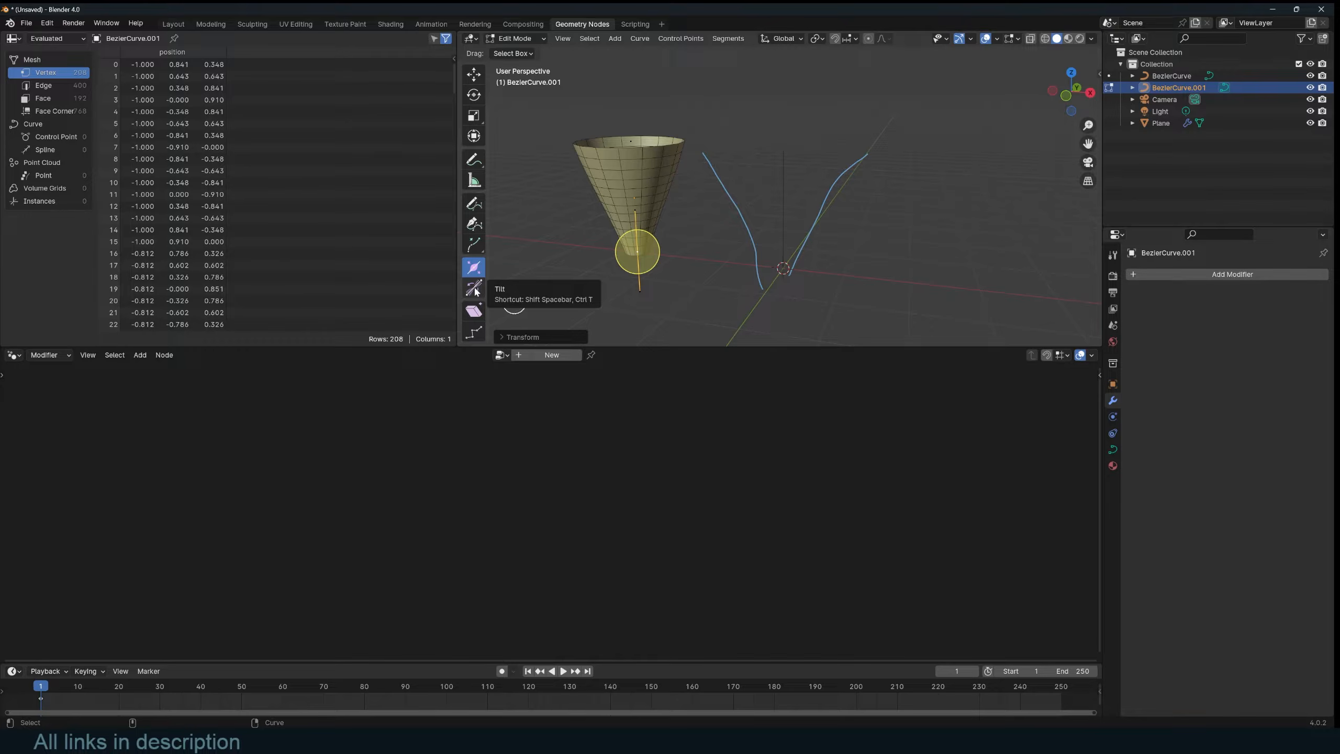
Step: Twist the cone's mesh by tilting its bottom control point with the Tilt tool
left_click(474, 289)
left_click_drag(617, 262, 572, 216)
key("Tab")
middle_click_drag(565, 209, 614, 185)
Step: Select the Plane object and turn on its Viewer node to show the generated cylinder
left_click(741, 244)
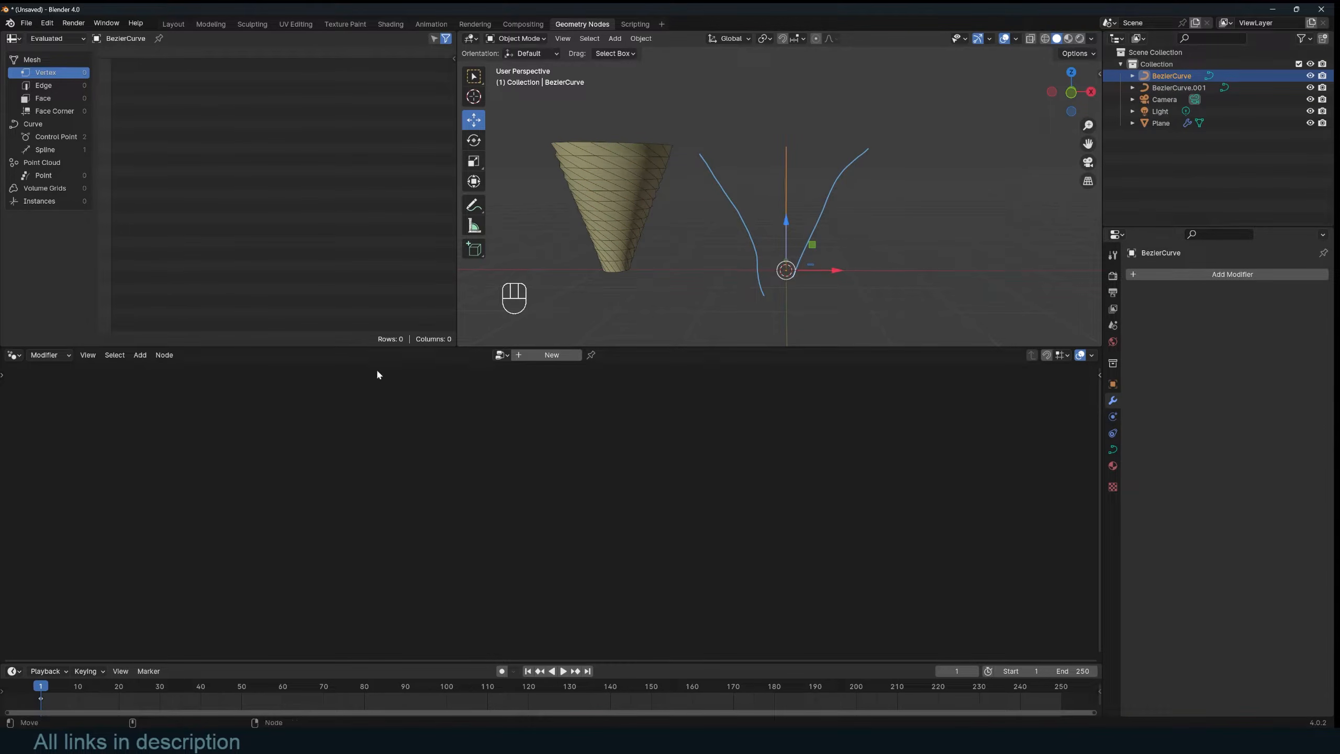
left_click(1160, 125)
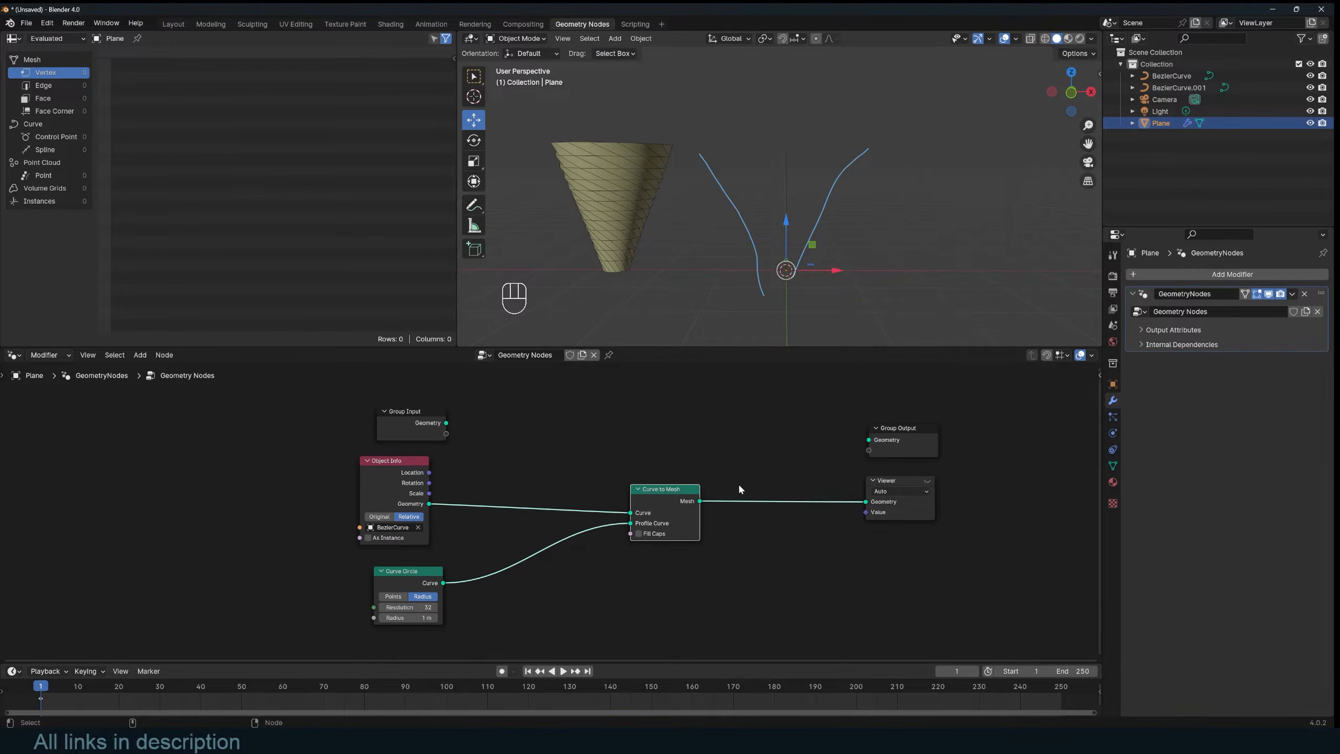
left_click(927, 480)
middle_click_drag(781, 338, 718, 279)
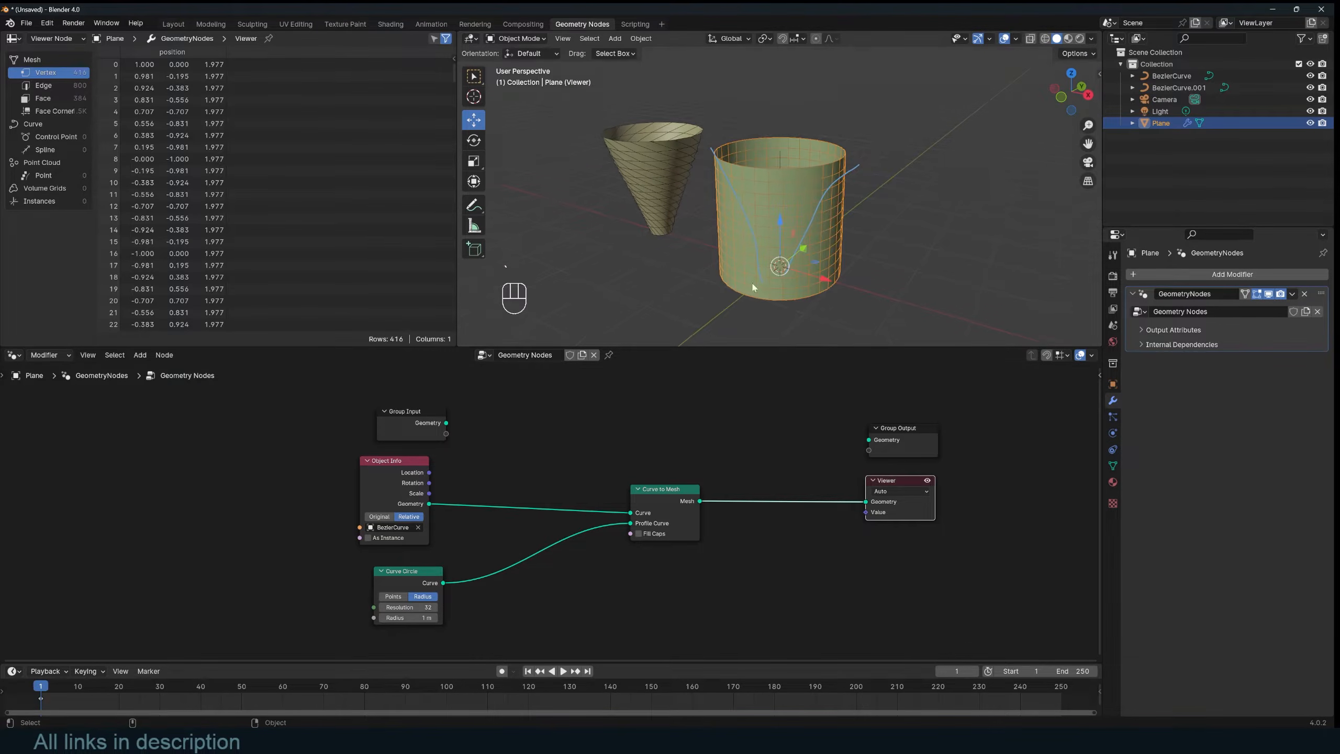
Step: Insert a Set Curve Radius node between Object Info and Curve to Mesh and set its radius to 0.705 m
scroll(695, 551, "up", 2)
left_click_drag(695, 544, 616, 557)
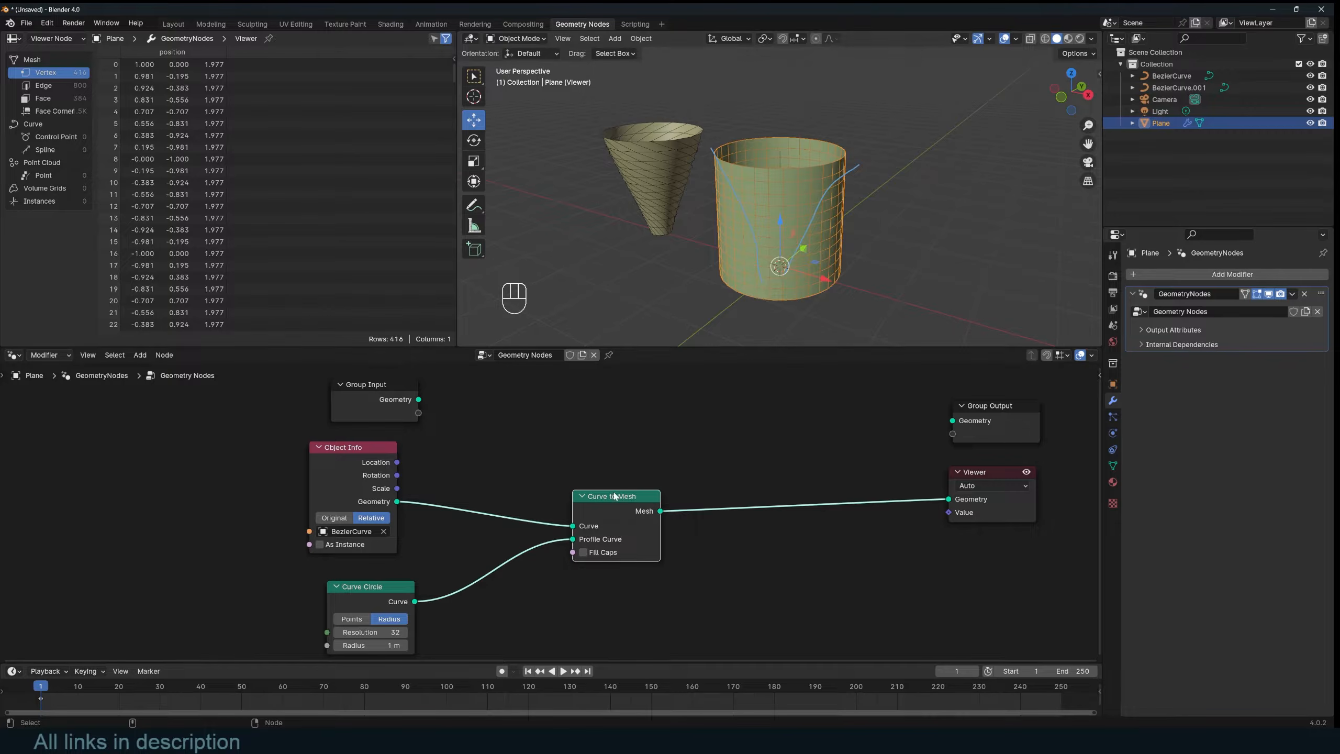
left_click_drag(614, 496, 755, 495)
key("shift+a")
type("set")
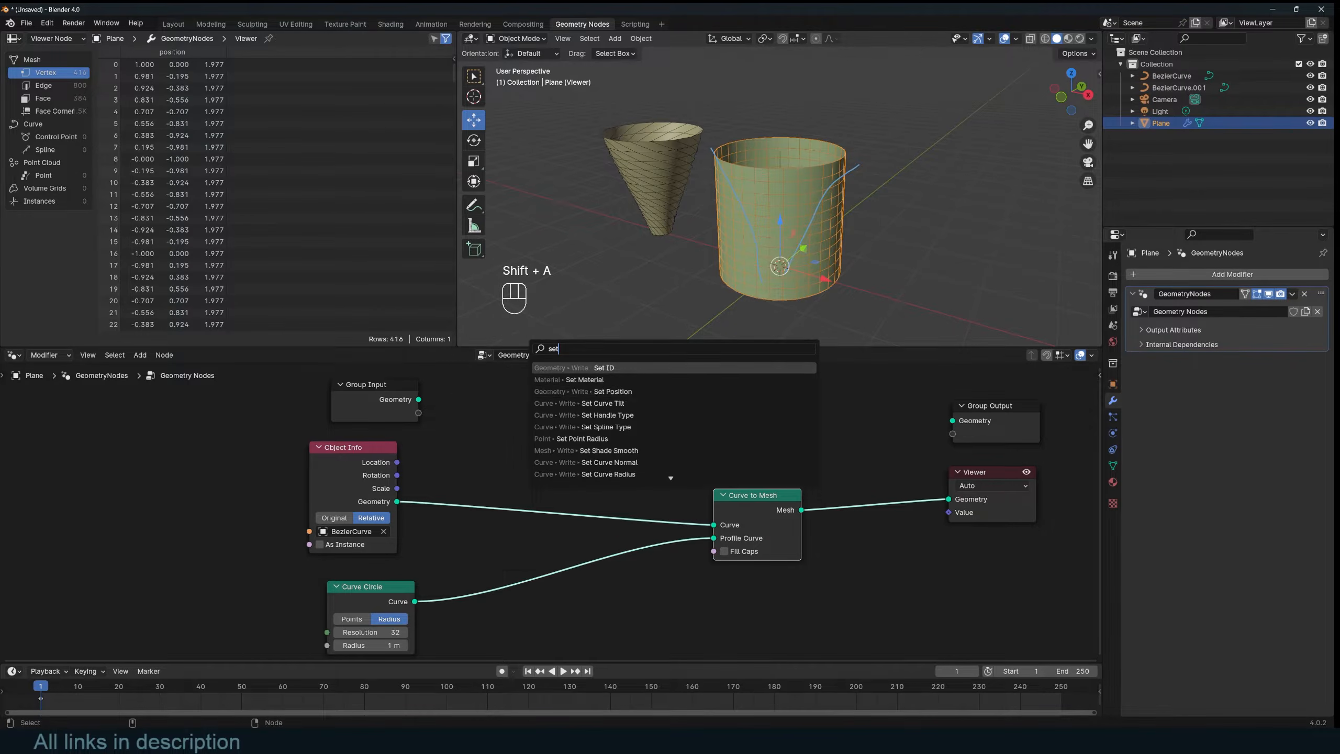
key("Down")
key("Down")
key("Down")
key("Down")
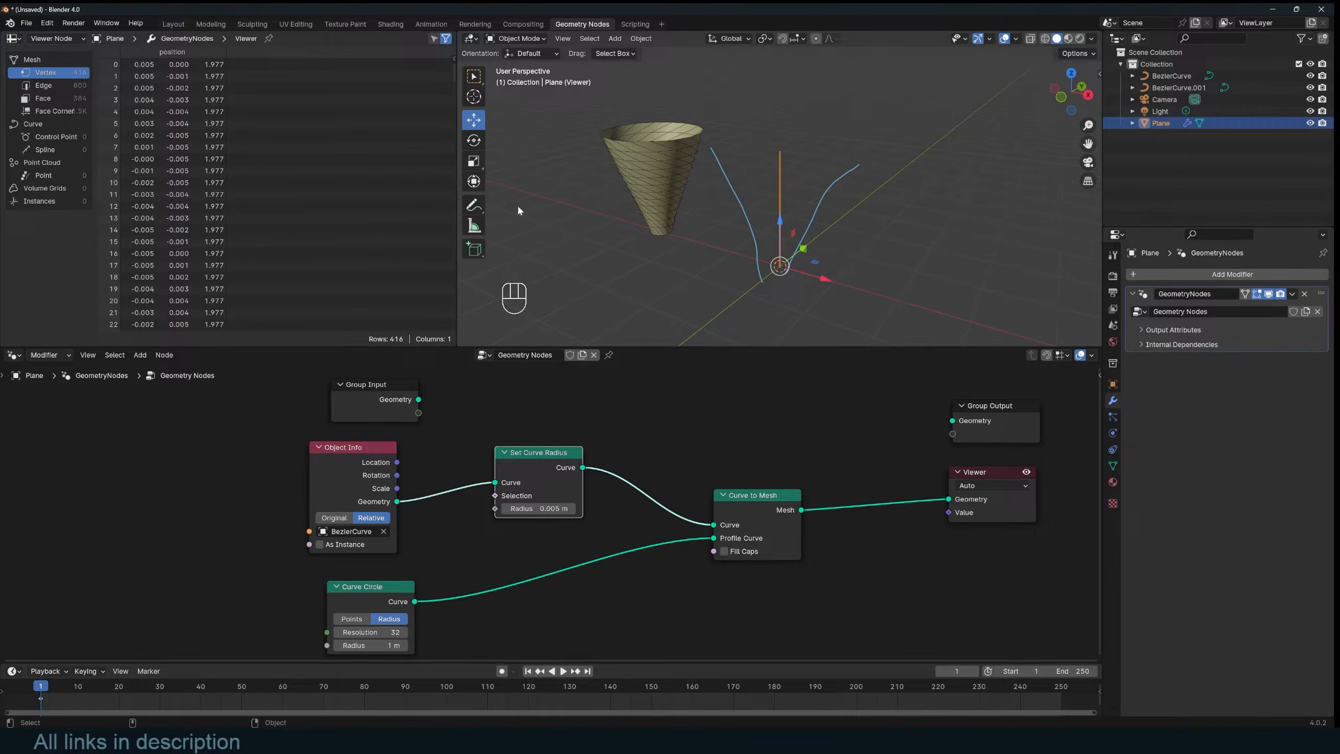
left_click_drag(550, 505, 602, 506)
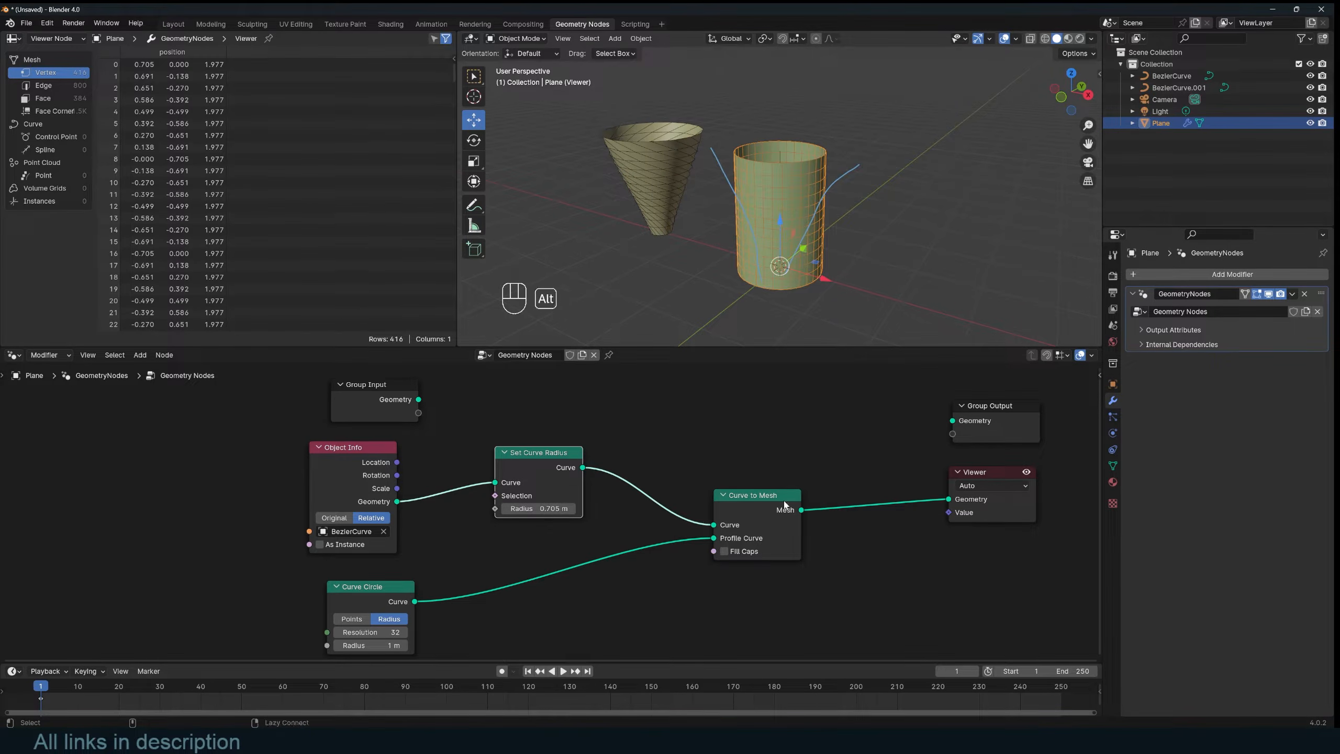
Step: Try to scale the radius of all the cone curve's control points with Shrink/Fatten and the Radius tool
left_click(664, 238)
key("Tab")
key("a")
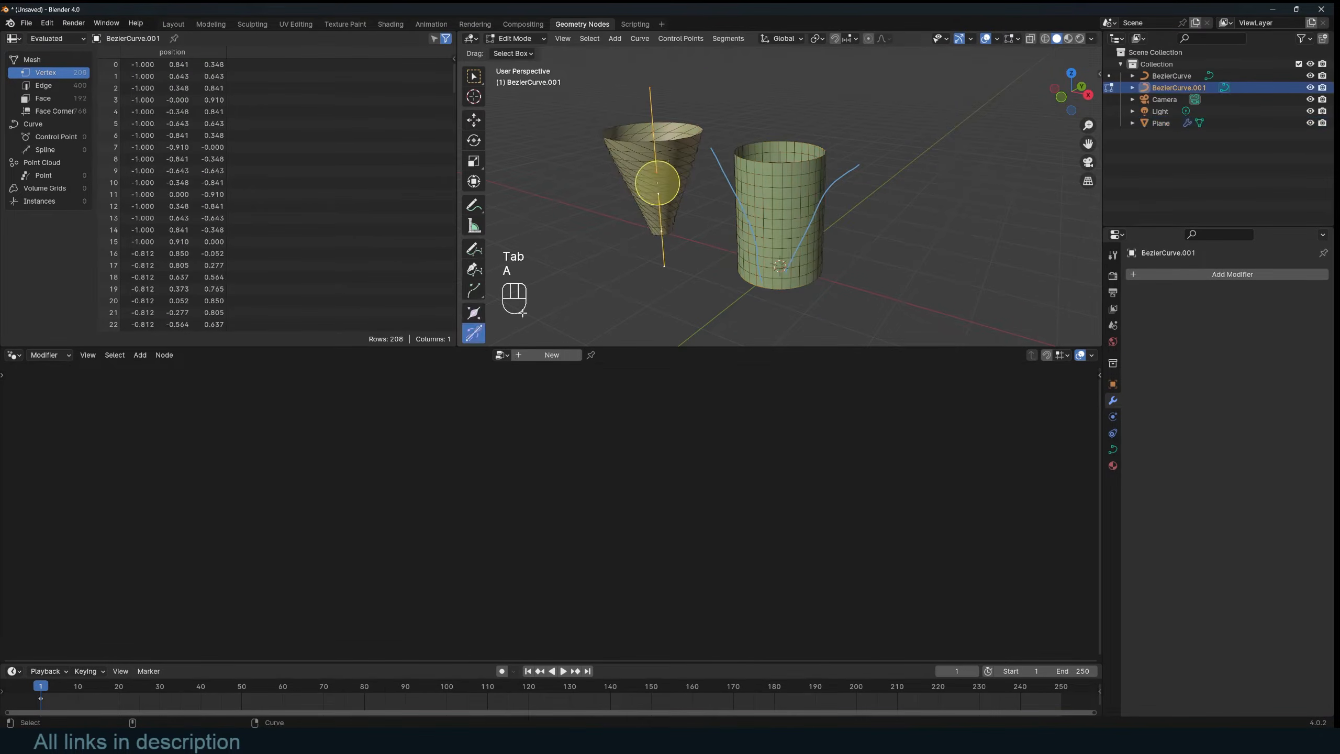
key("alt+s")
right_click(757, 106)
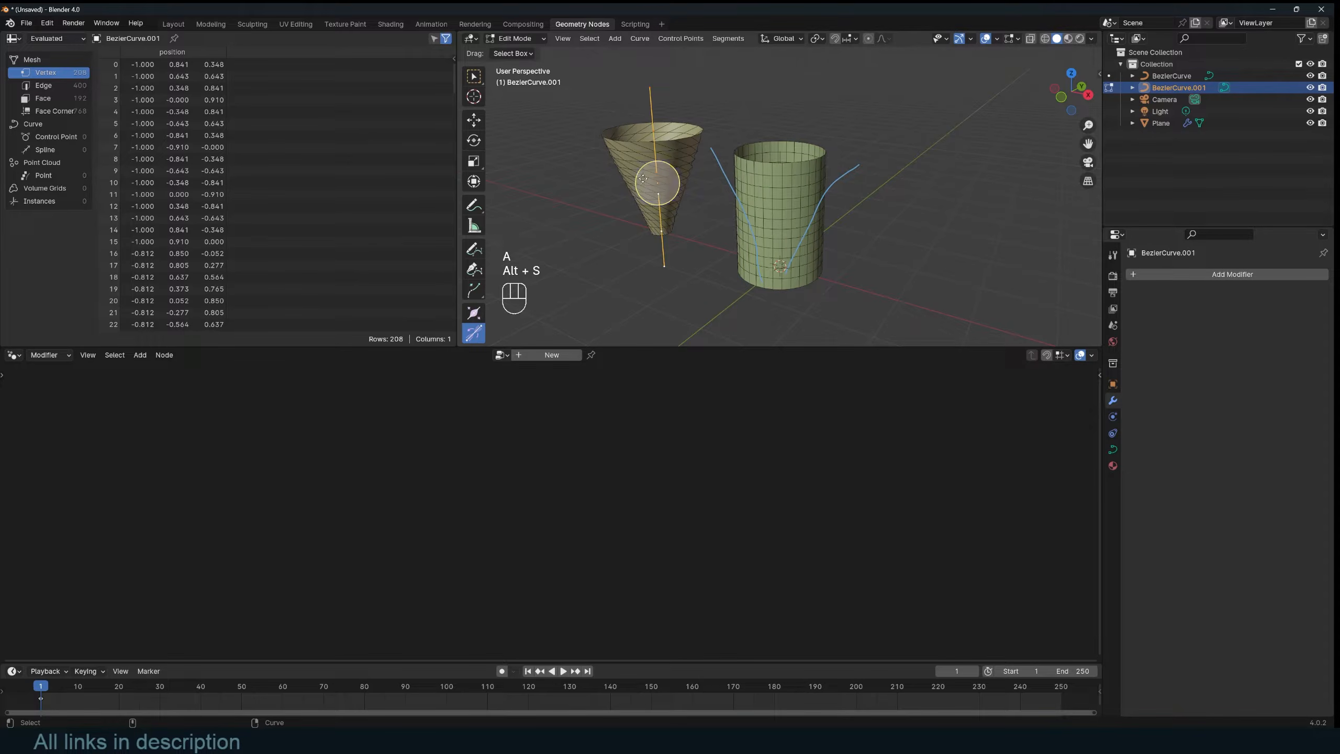
left_click(476, 319)
left_click_drag(660, 190, 680, 186)
key("ctrl+z")
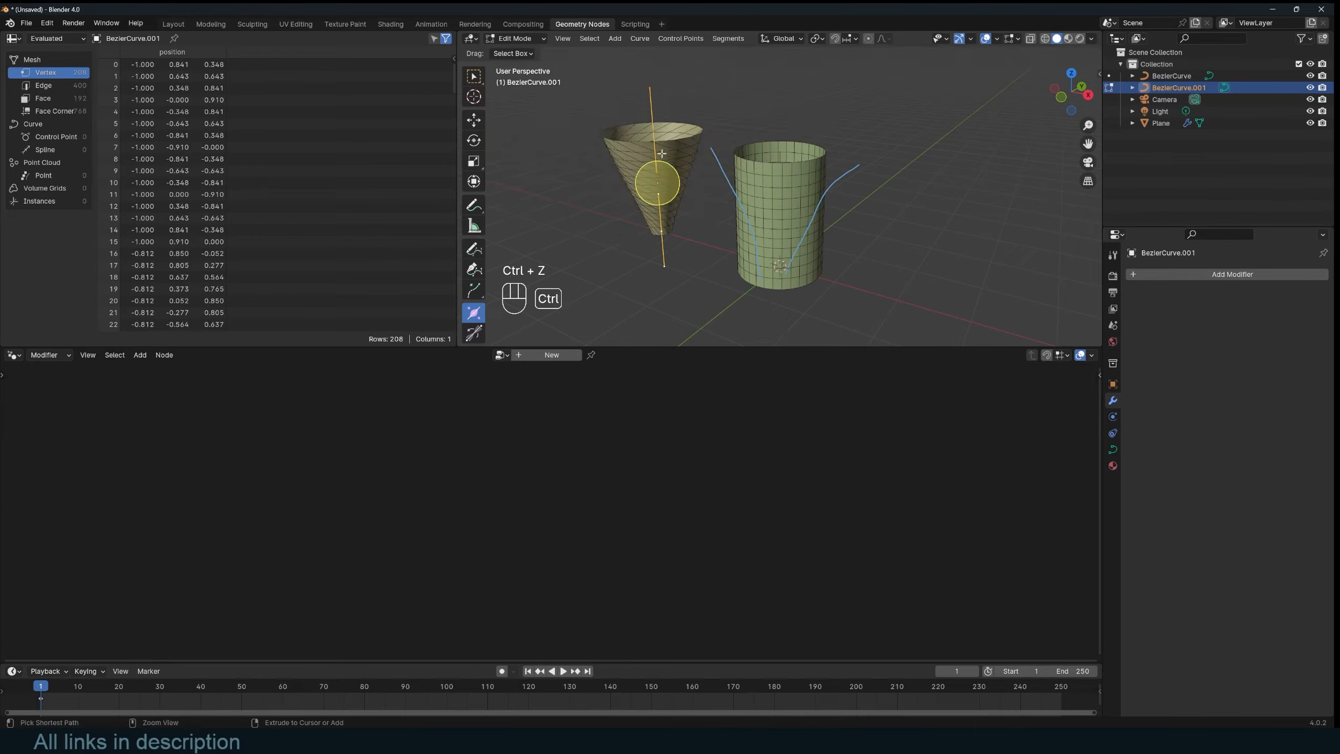
Step: Try to scale the radius of the cone curve's top and bottom control points individually
key("alt+s")
left_click(734, 212)
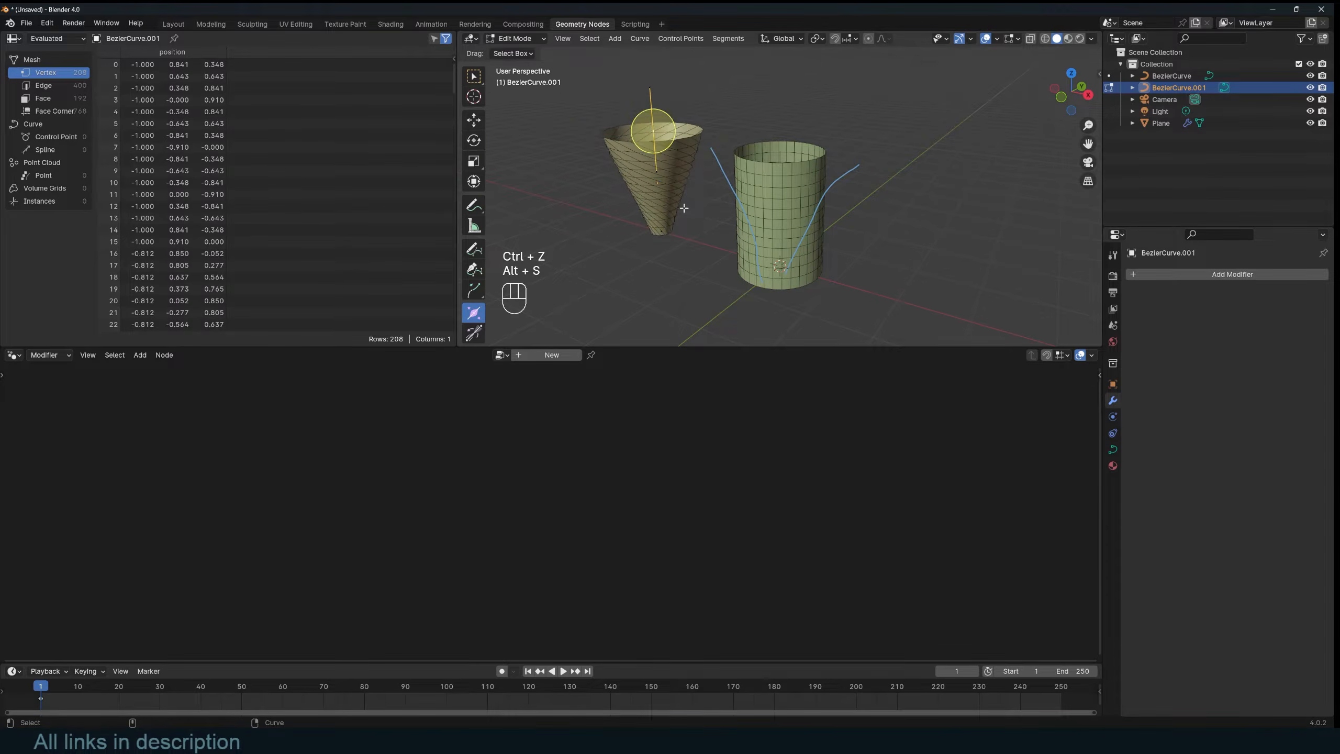
left_click(662, 233)
key("alt+s")
left_click(731, 168)
key("Tab")
Step: Select the Plane again and move its Object Info and Group Input nodes away from Set Curve Radius to make room
left_click(746, 196)
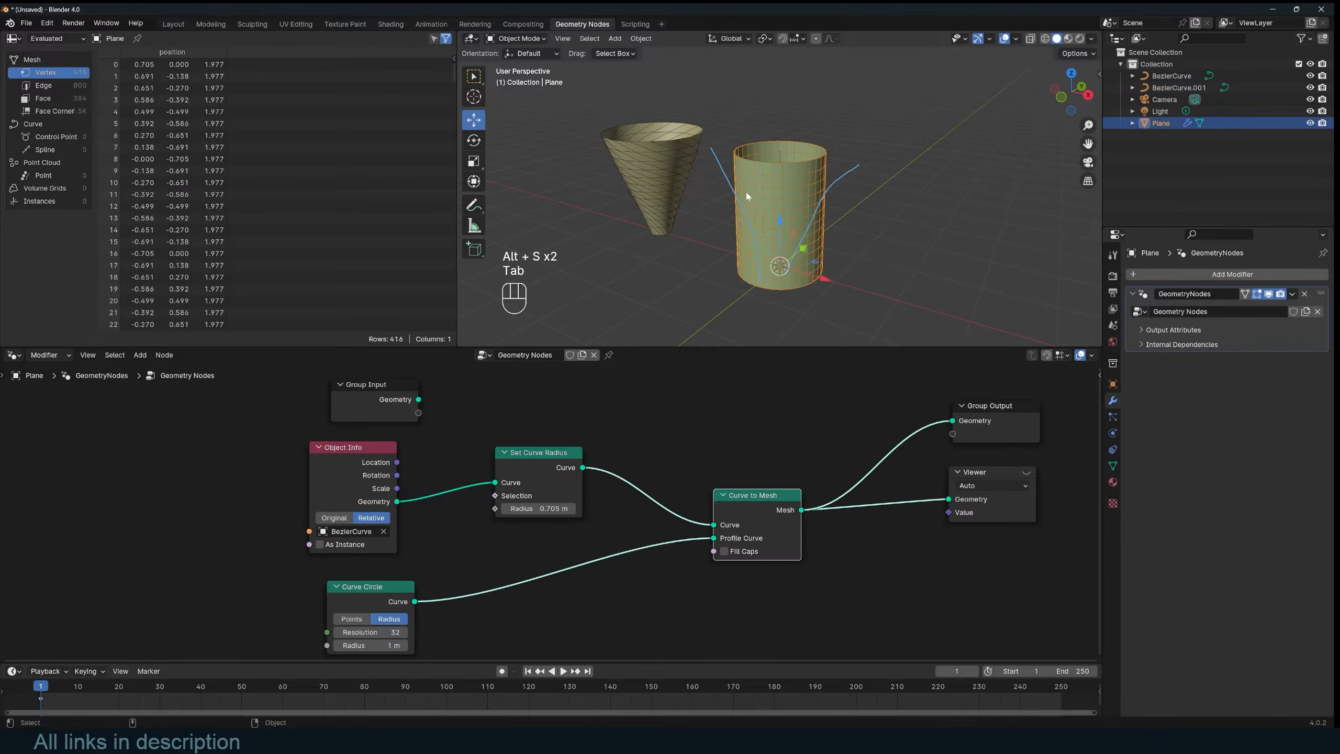
middle_click_drag(561, 452, 651, 454)
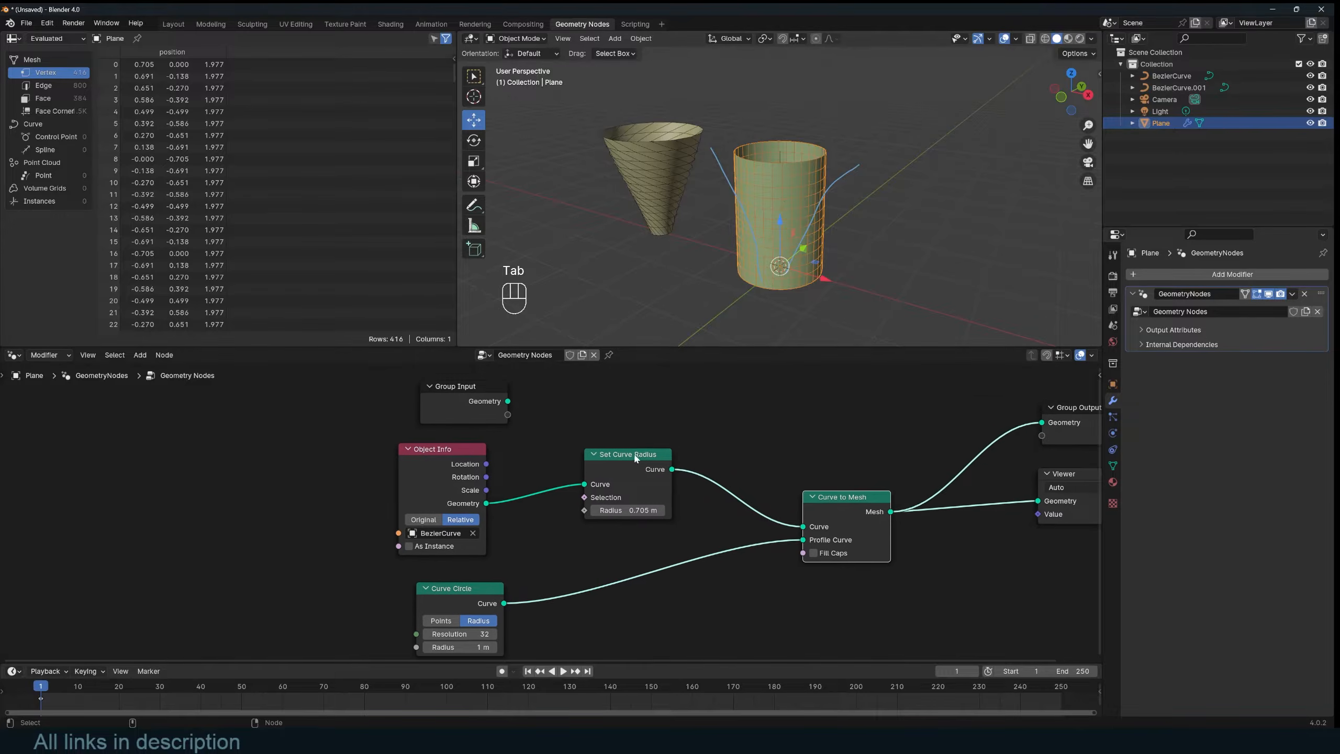
left_click_drag(439, 450, 247, 414)
left_click_drag(456, 403, 351, 363)
scroll(462, 431, "down", 2)
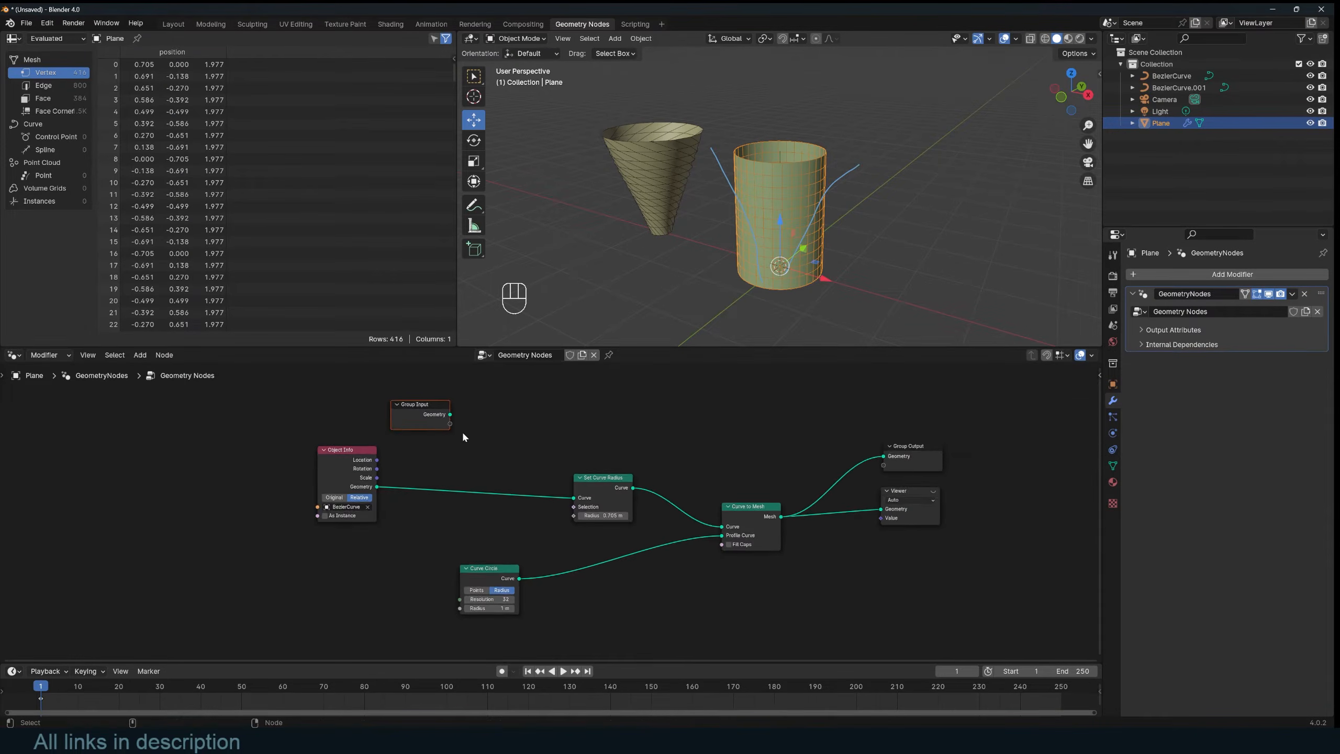
Step: Add a Spline Parameter node above the link between Object Info and Set Curve Radius
left_click(462, 430)
key("shift+a")
type("se")
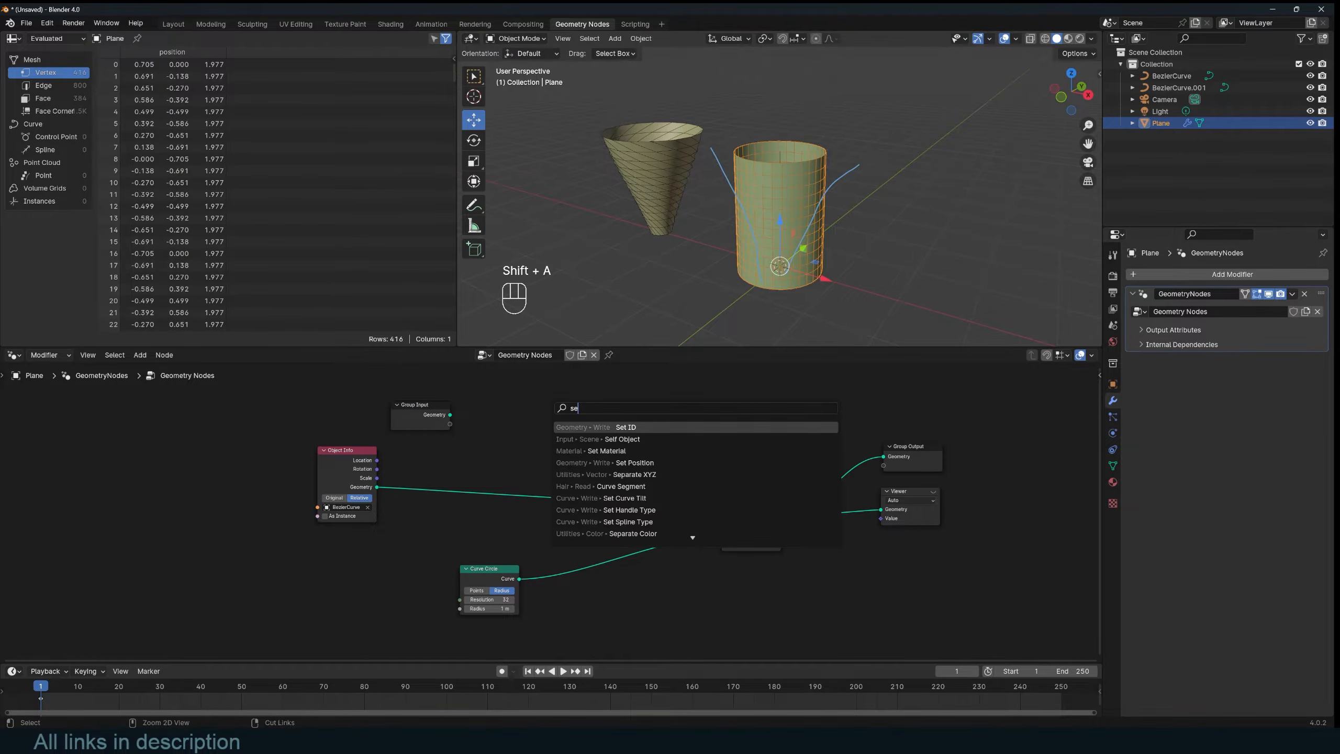
key("BackSpace")
type("pline p")
key("Return")
left_click(527, 405)
scroll(536, 400, "up", 3)
middle_click_drag(535, 400, 617, 429)
Step: Preview the Set Curve Radius output in the Viewer with Spline Parameter's Factor as its value, and examine the vertical curve's shading
left_click(683, 504, "ctrl+shift")
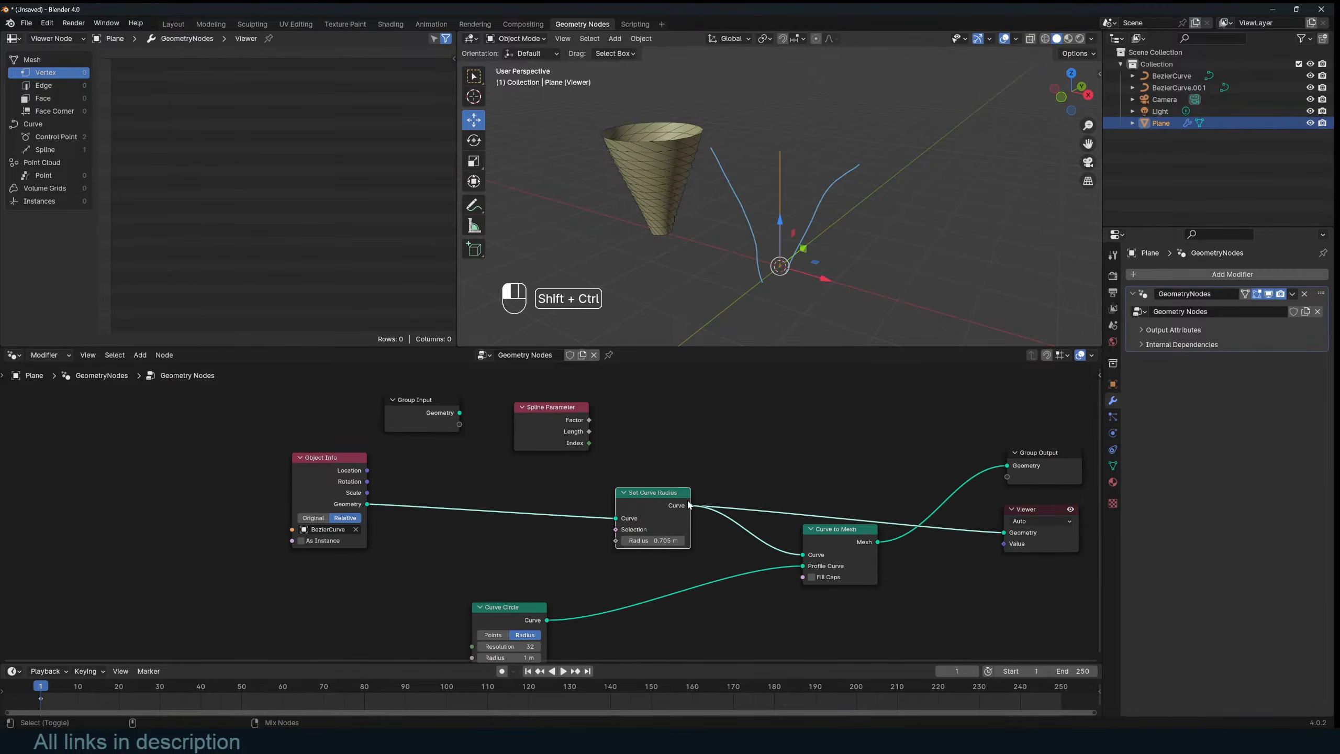
scroll(771, 274, "up", 1)
left_click_drag(669, 492, 669, 468)
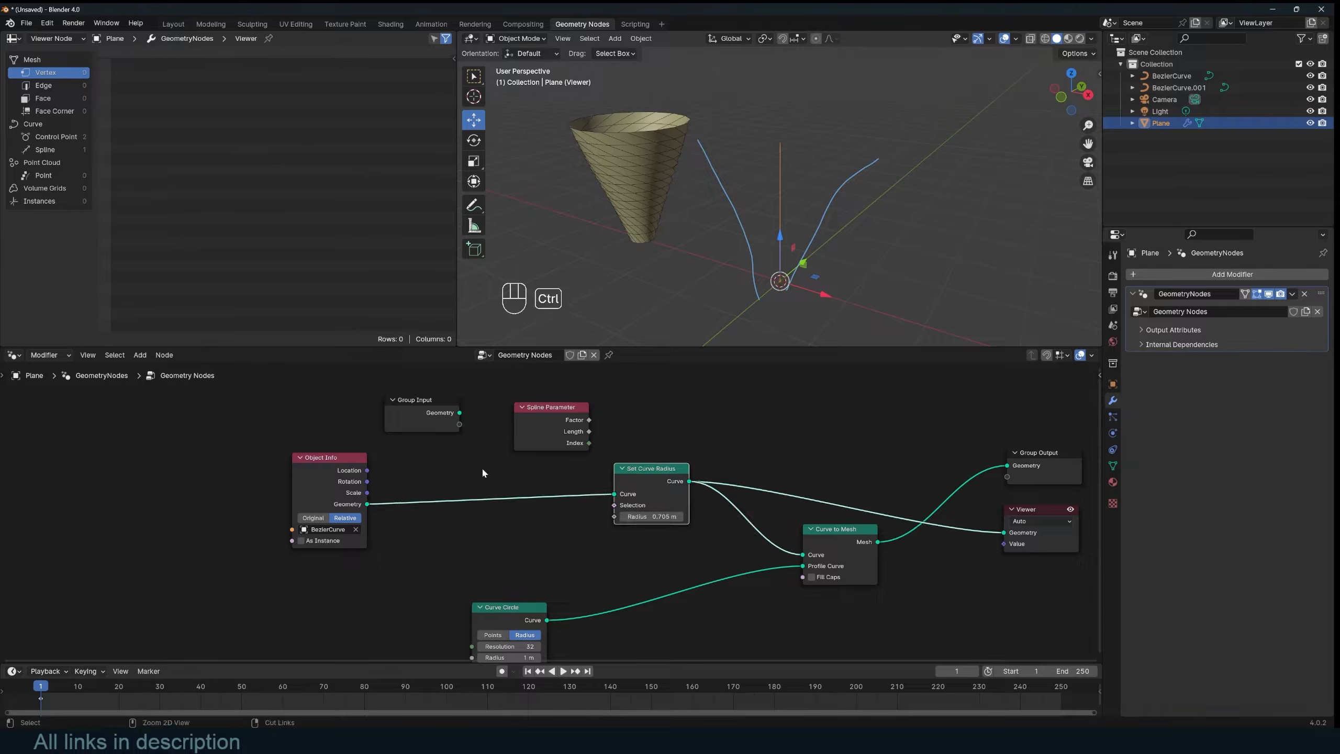
left_click(661, 471, "ctrl+shift")
left_click(571, 424, "ctrl+shift")
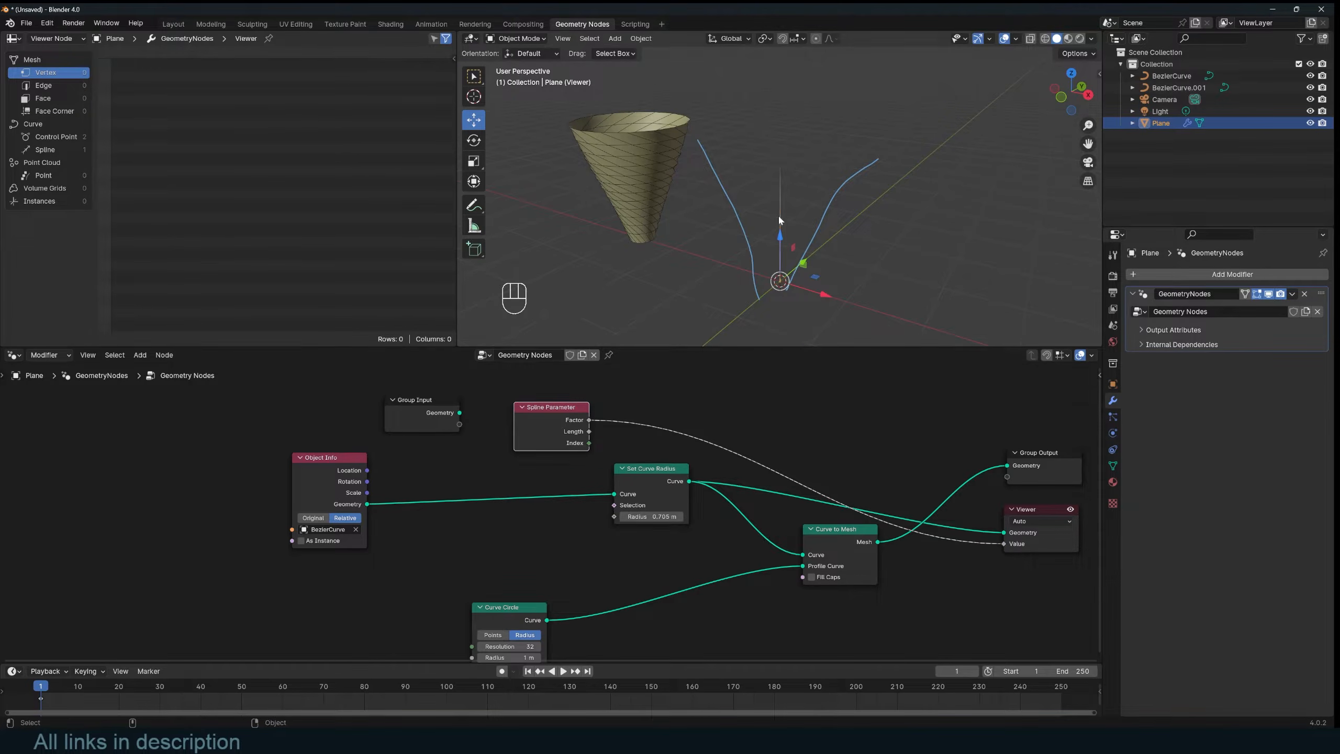
middle_click_drag(778, 214, 763, 140)
scroll(738, 211, "down", 2)
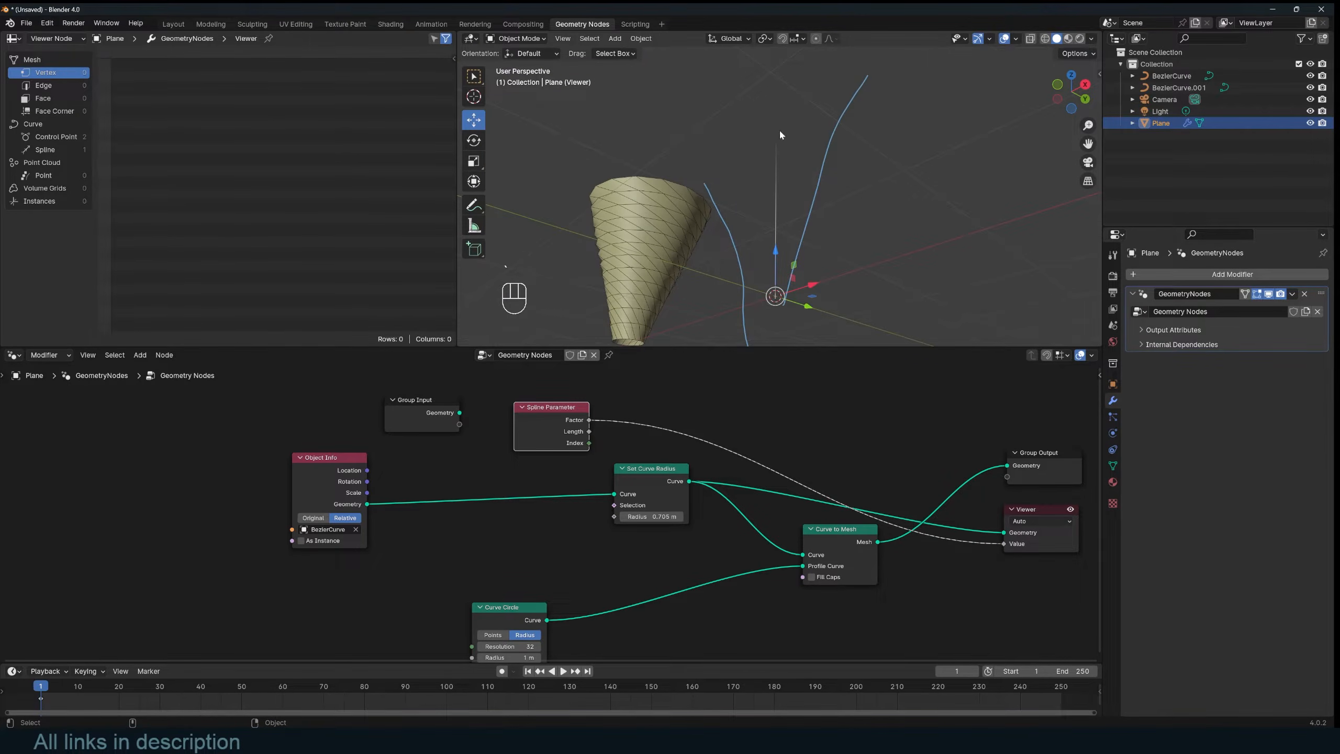
middle_click_drag(776, 278, 789, 323)
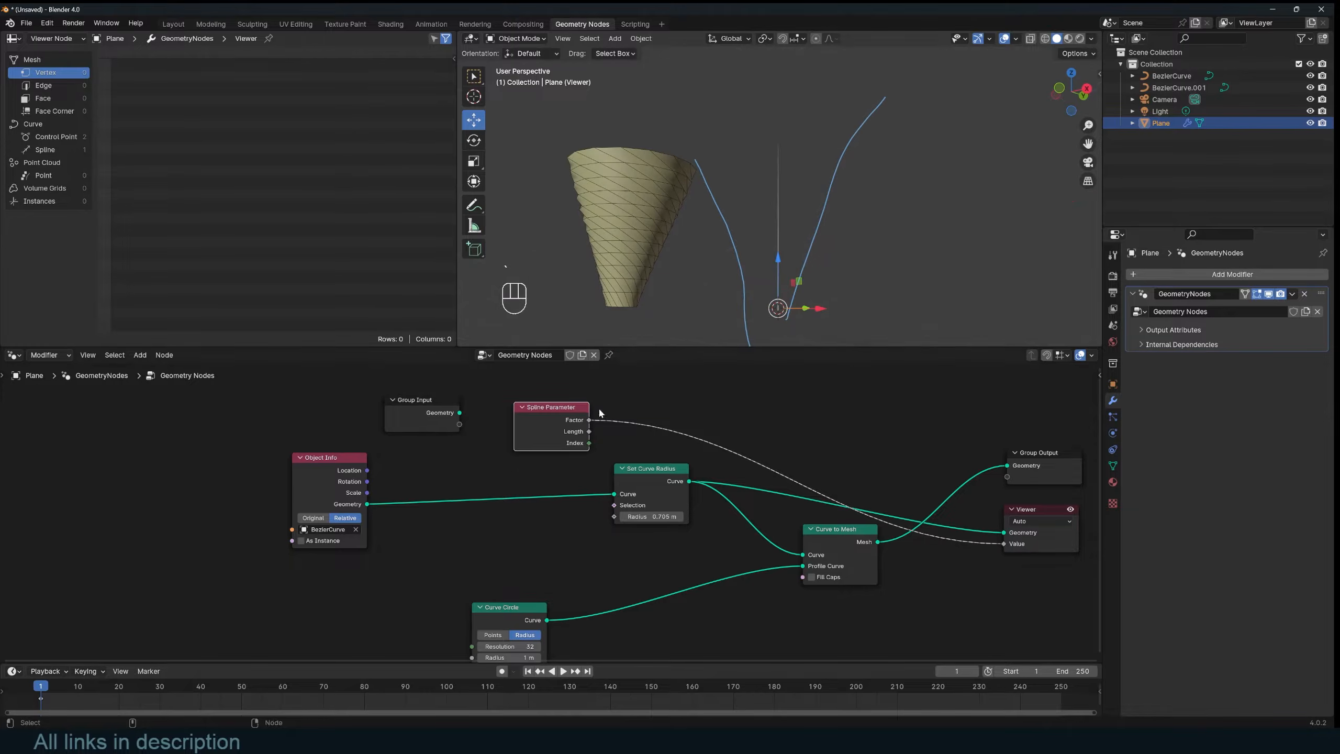
middle_click_drag(744, 198, 692, 332)
middle_click_drag(777, 211, 639, 136)
Step: Annotate the vertical curve with marks at its top, its base and along its length, and undo the latest strokes
left_click(473, 204)
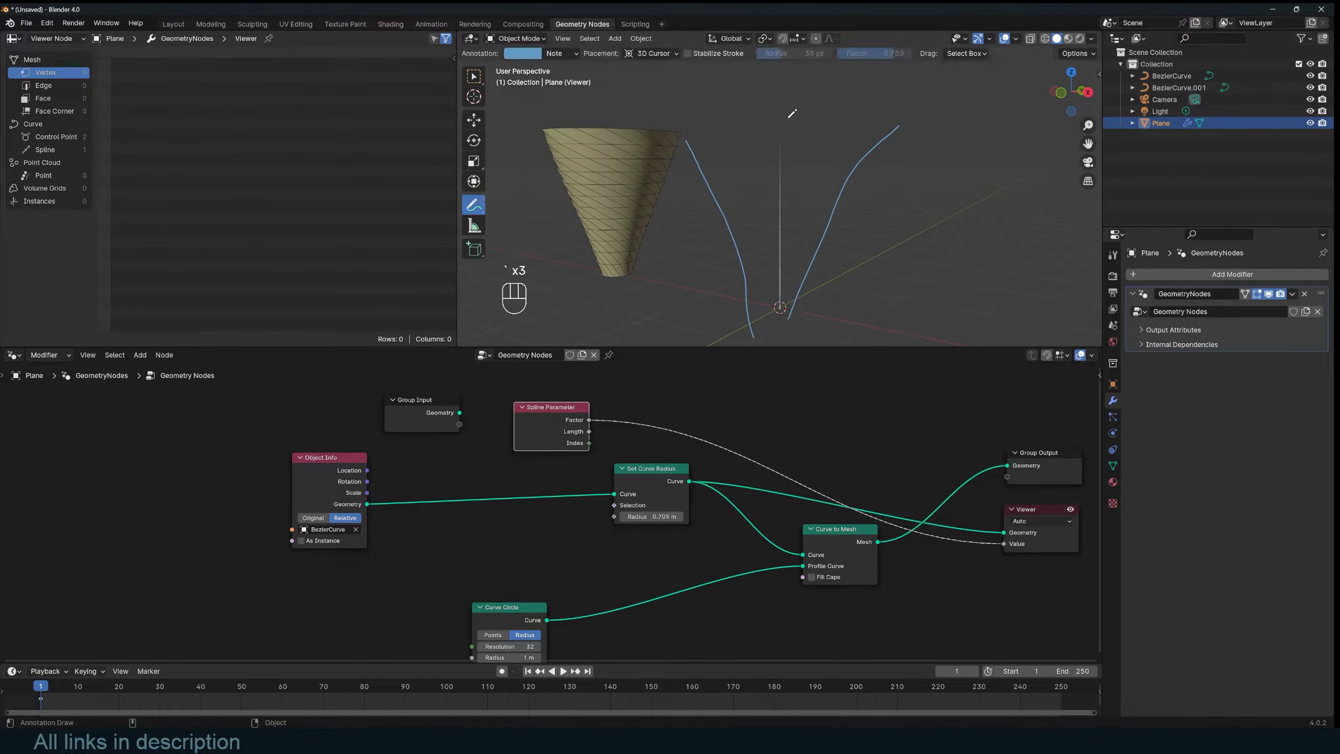
left_click_drag(779, 126, 791, 125)
left_click_drag(781, 313, 791, 313)
left_click(792, 291)
left_click(793, 257)
left_click(792, 216)
left_click(793, 181)
key("ctrl+z")
key("ctrl+z")
key("ctrl+z")
Step: Delete the annotation layer holding the funnel sketch and return to the Move tool
left_click(577, 54)
left_click(638, 104)
left_click(474, 120)
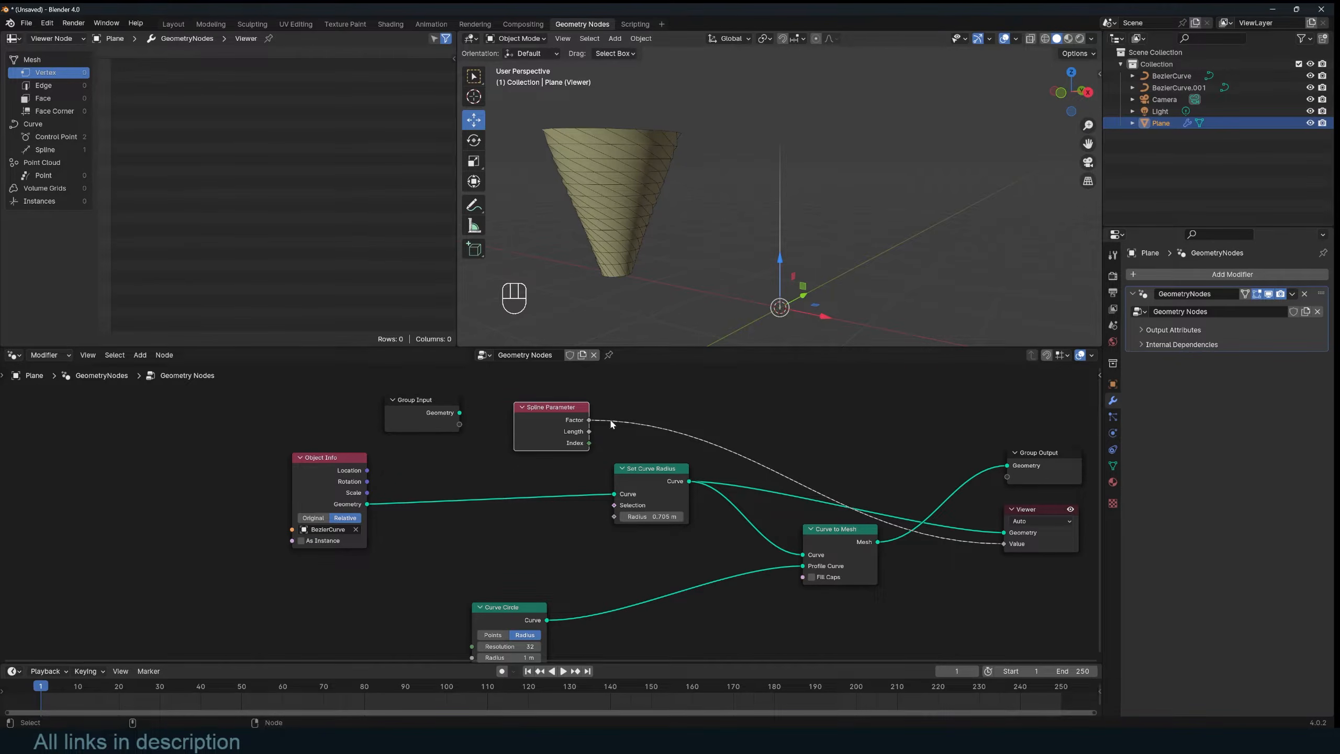
Step: Drive Set Curve Radius's Radius with Spline Parameter's Factor, and preview only the Curve to Mesh geometry in the Viewer
key("g")
left_click(515, 456)
left_click_drag(493, 452, 614, 516)
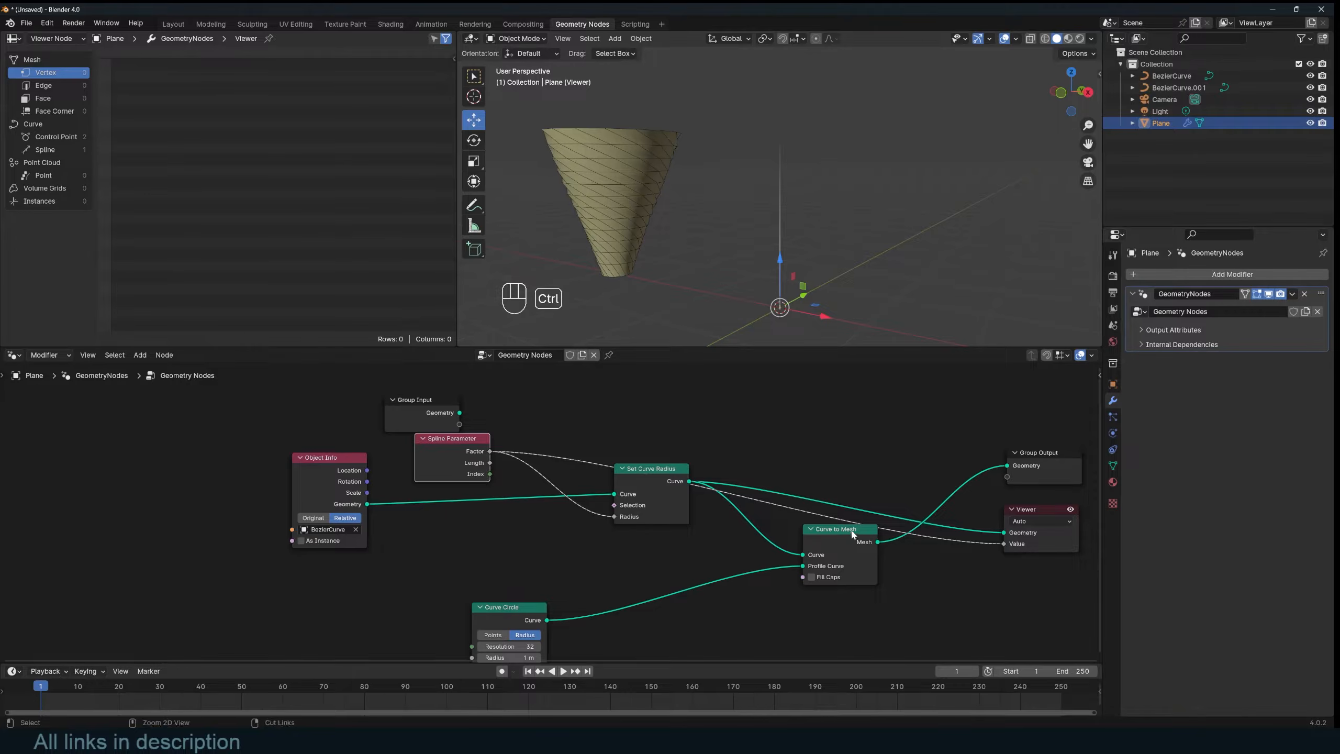
left_click(845, 544, "ctrl+shift")
left_click_drag(1004, 544, 936, 538)
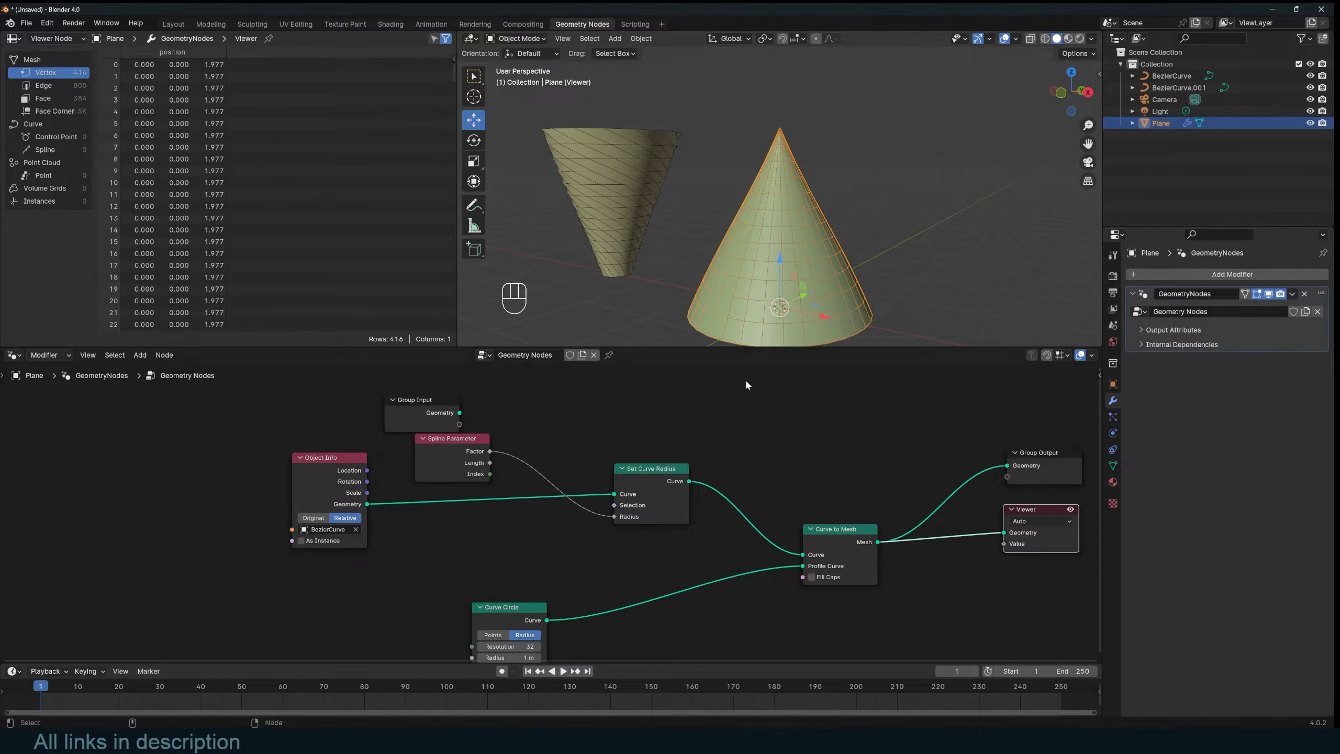
Step: Insert a Resample Curve node with Count 47 between Object Info's Geometry and Set Curve Radius
key("shift+a")
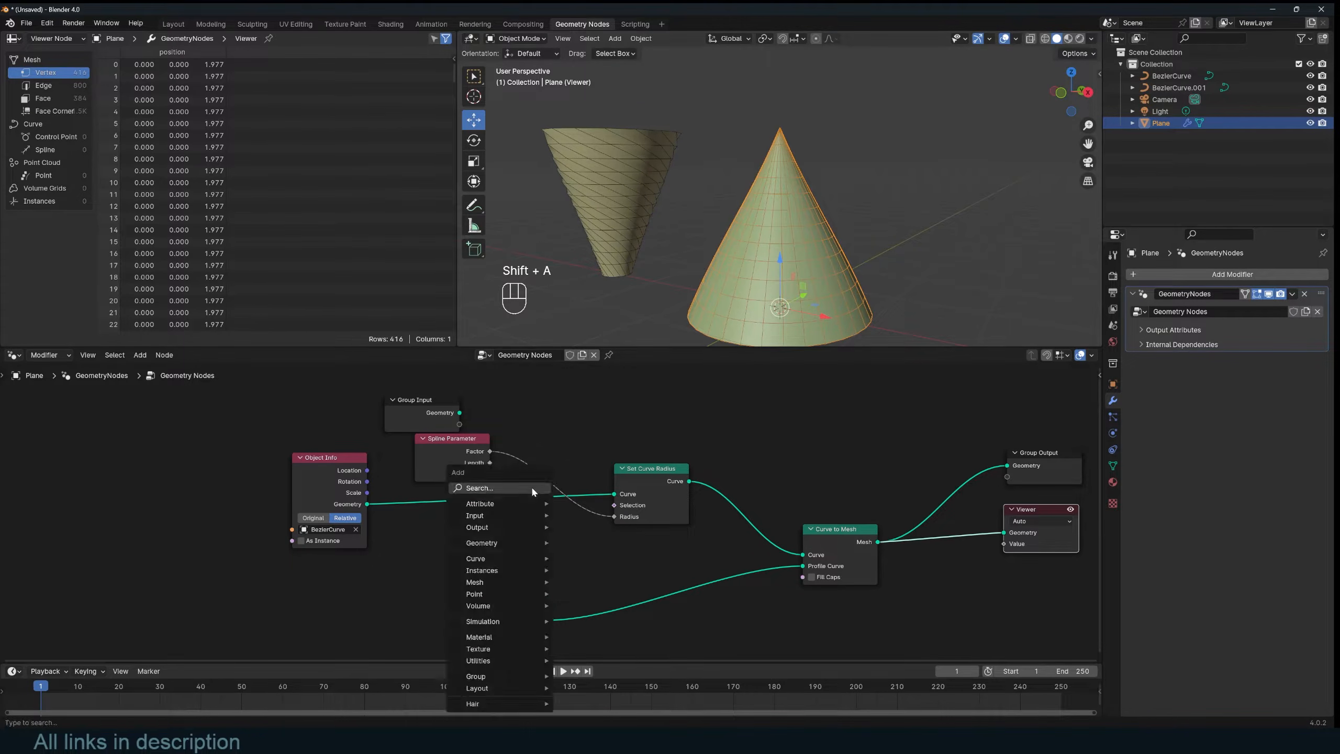
mouse_move(530, 486)
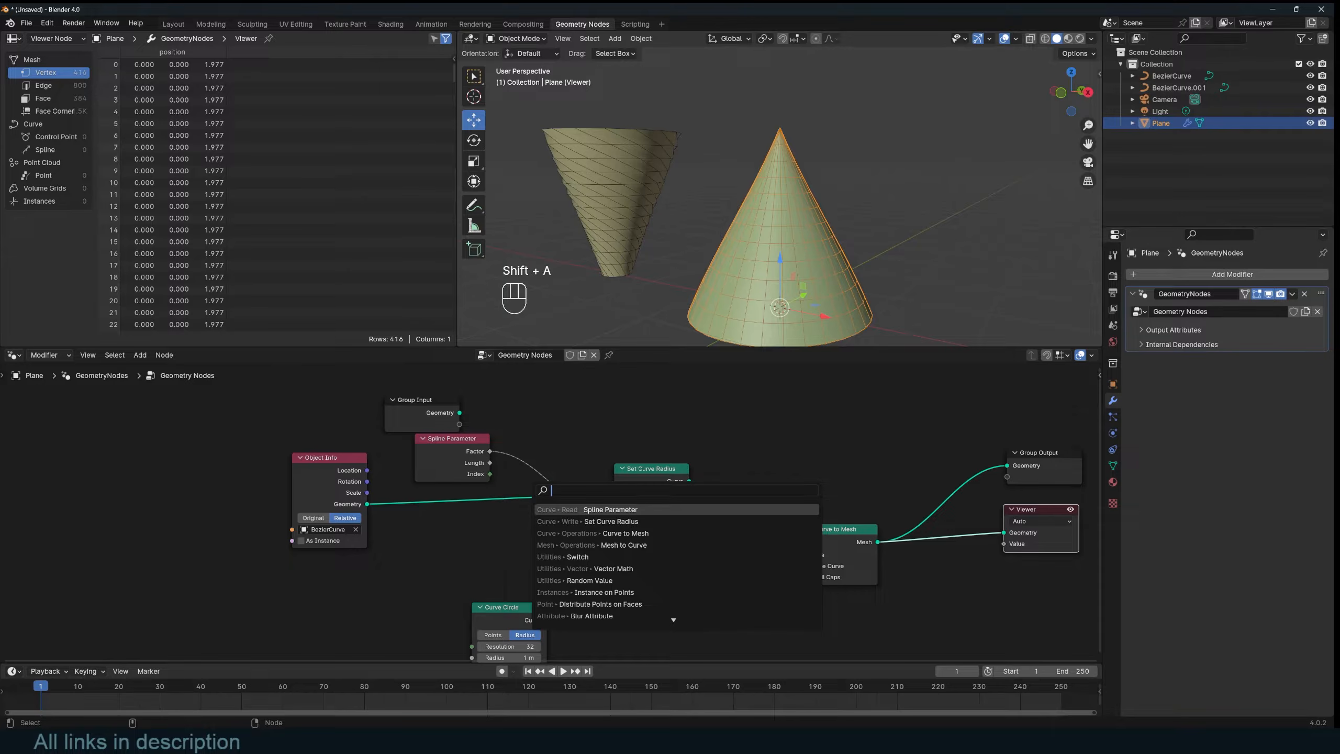
type("res")
key("Return")
left_click(425, 498)
left_click_drag(453, 552, 522, 552)
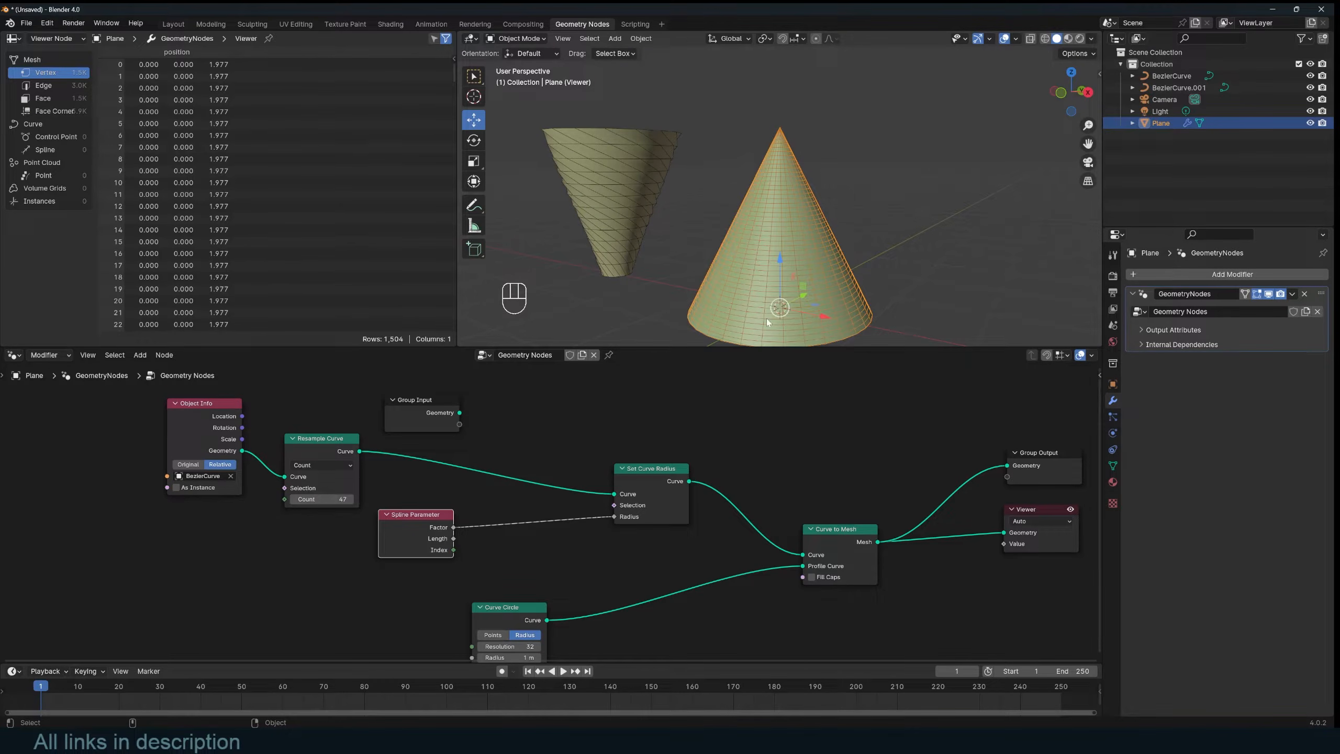
Step: Move Curve Circle and Spline Parameter aside, and insert a Float Curve node between Spline Parameter's Factor and Set Curve Radius's Radius
left_click_drag(519, 606, 762, 595)
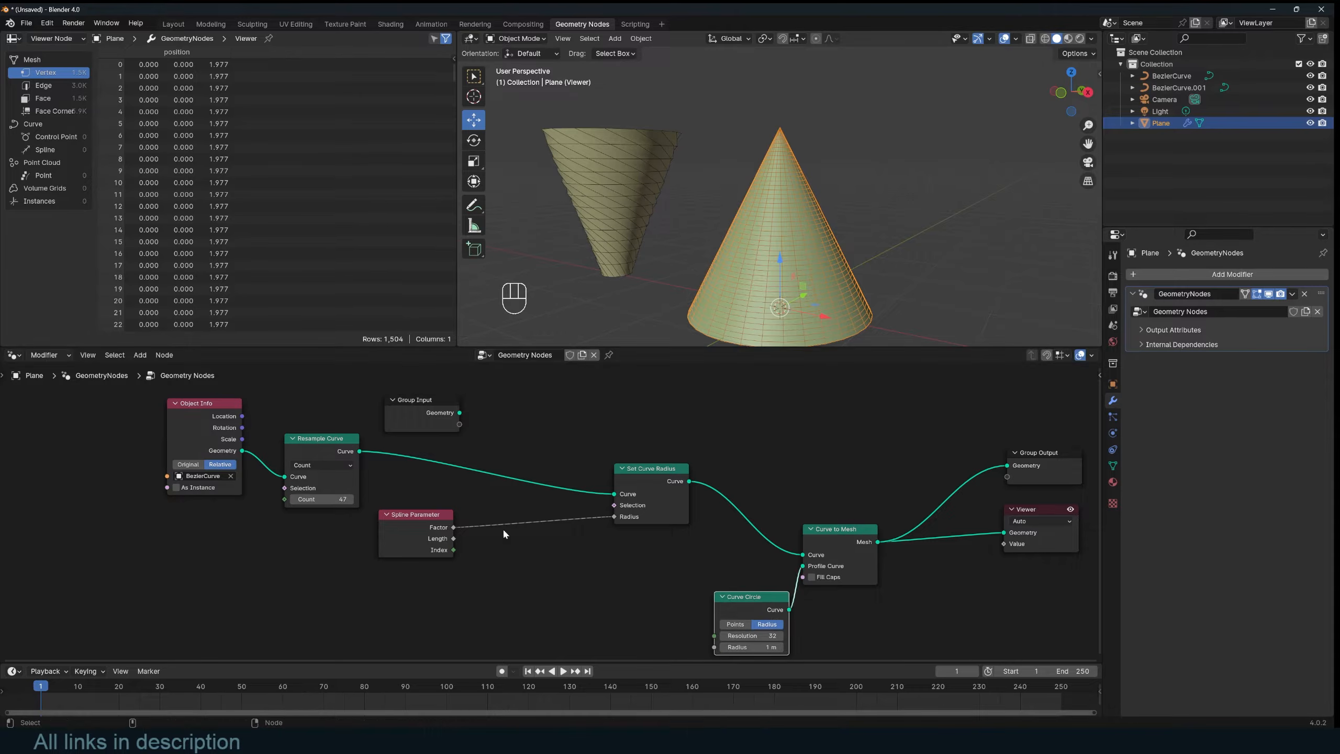
left_click_drag(390, 525, 284, 538)
key("shift+a")
type("g")
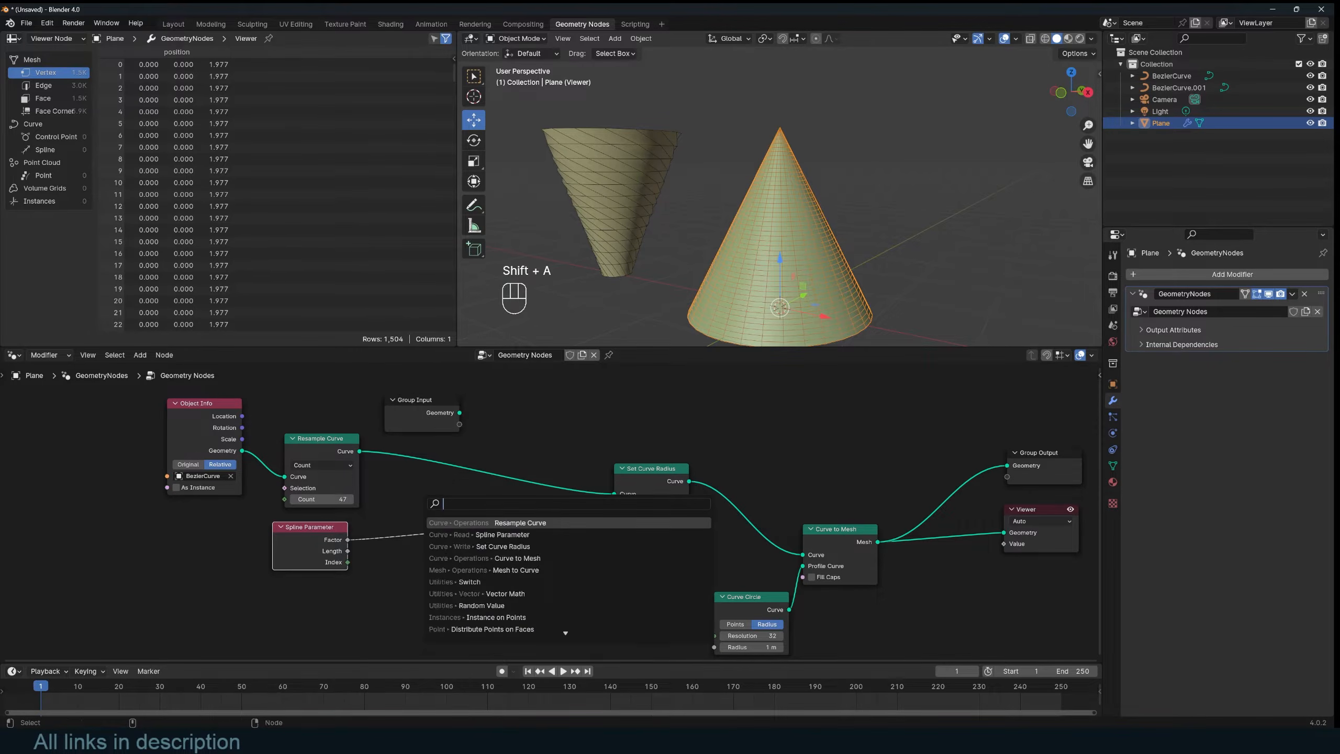
left_click(429, 514)
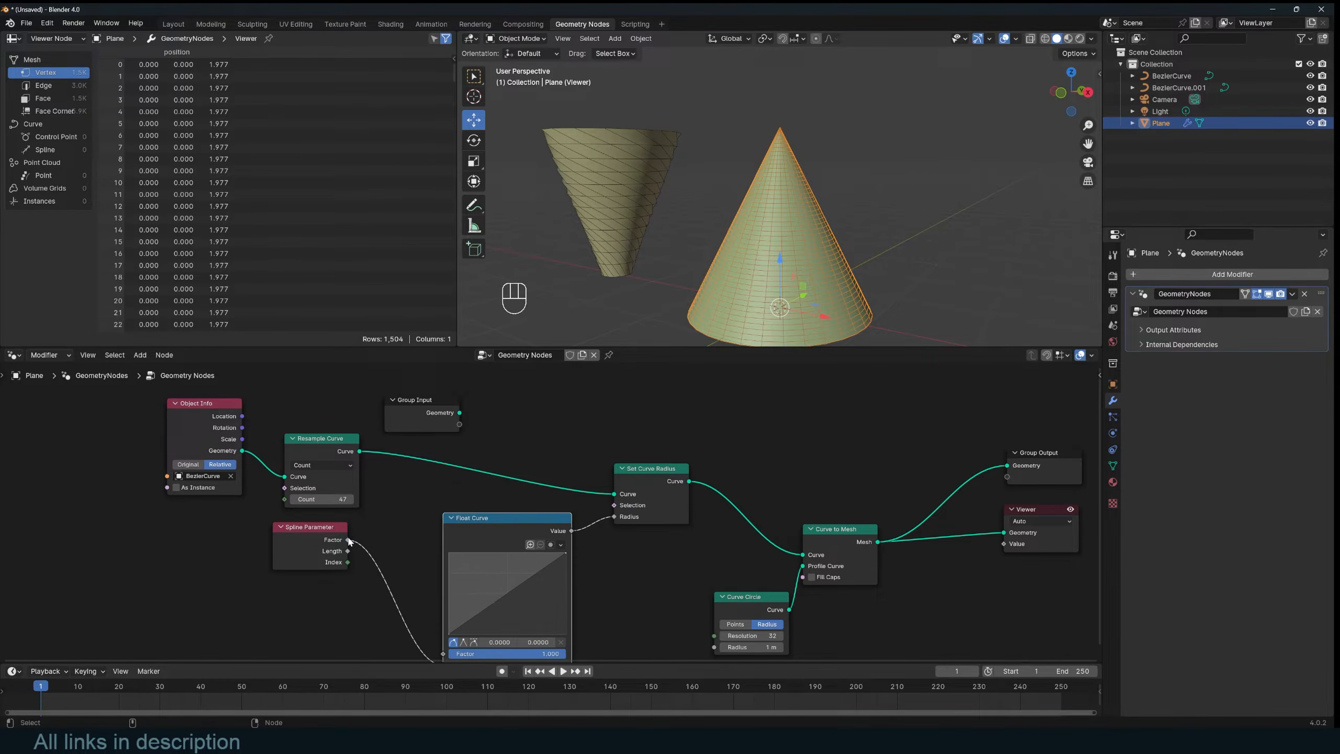
Step: Shape the Float Curve as a falling curve, with its start at 1.0, its end near the base and a middle point at about 0.53, 0.24
middle_click_drag(344, 540, 344, 517)
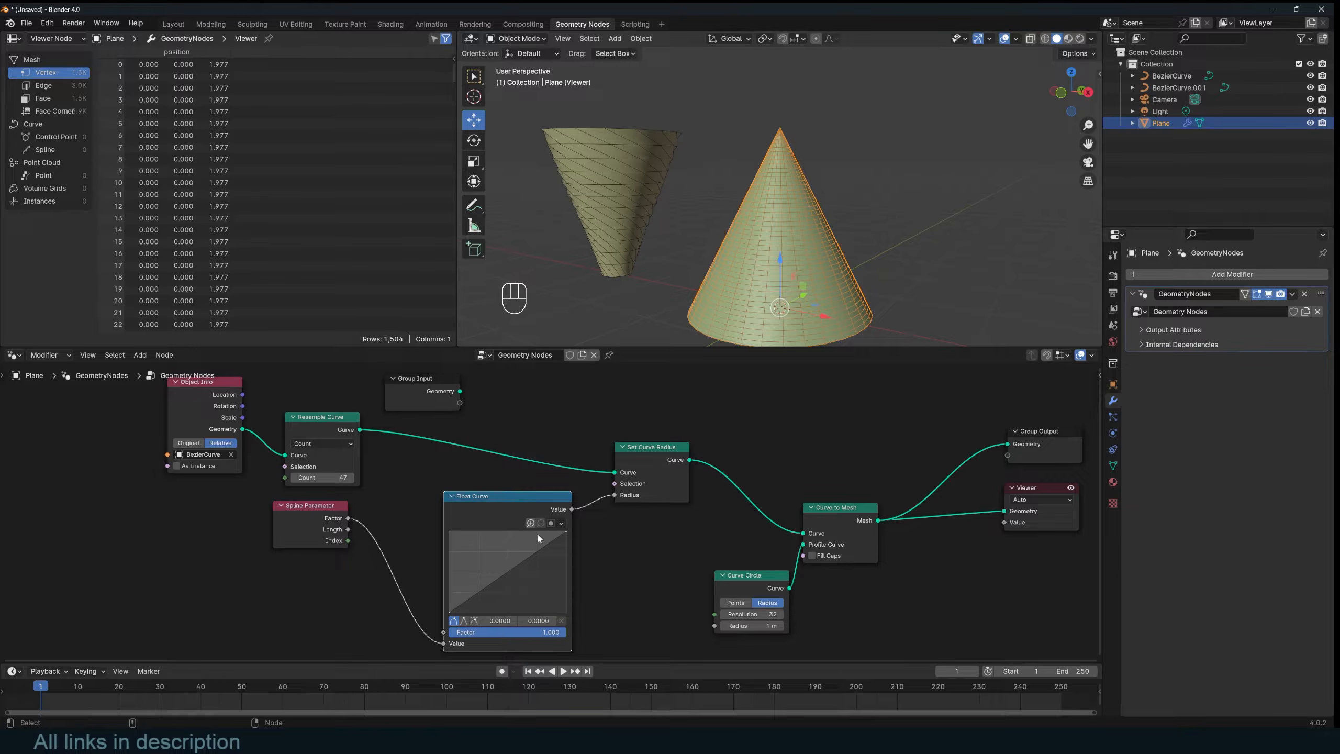
left_click_drag(518, 567, 520, 588)
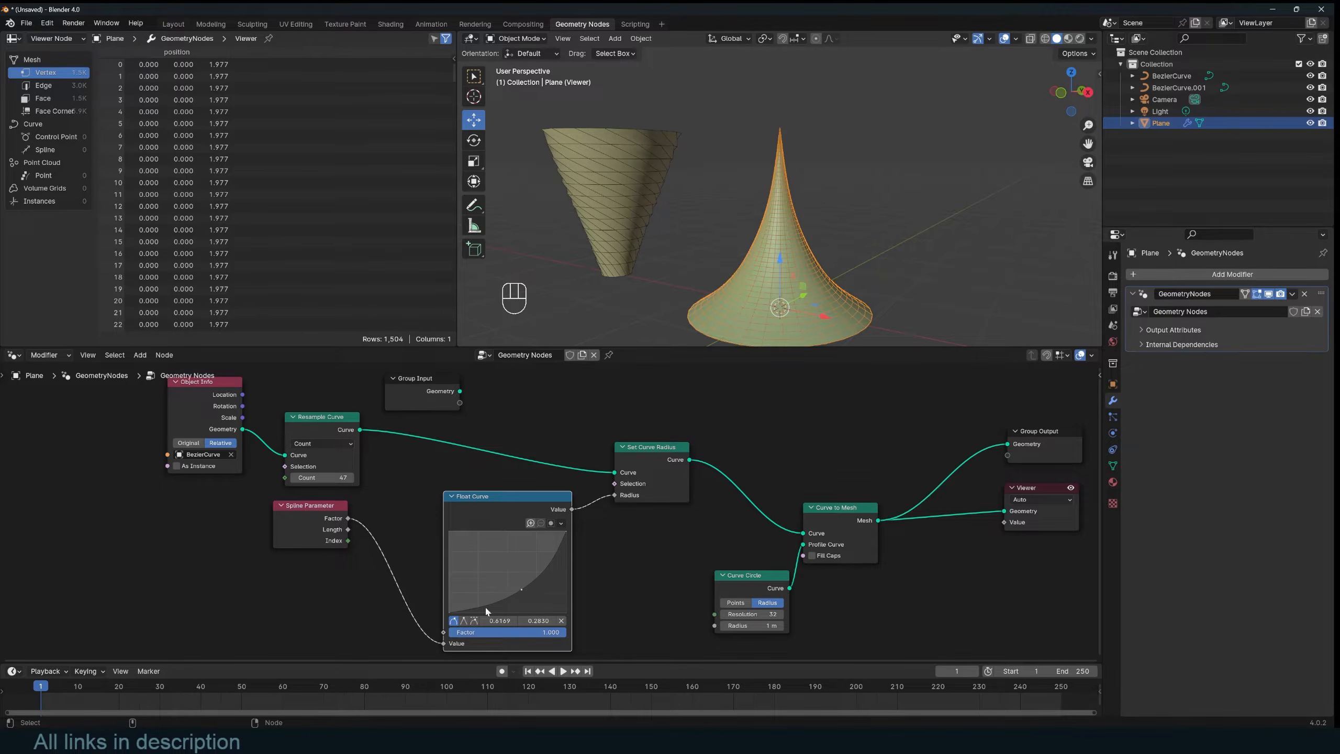
key("KP_1")
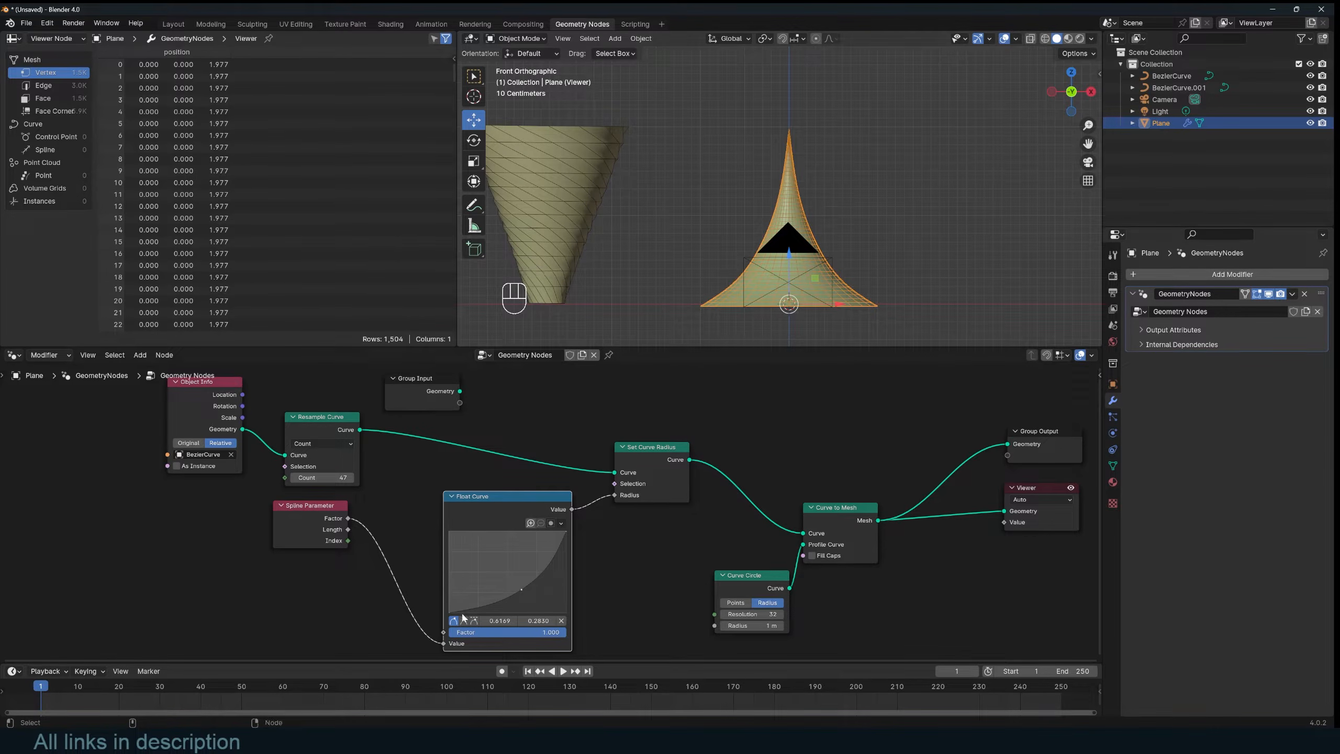
left_click_drag(450, 611, 450, 531)
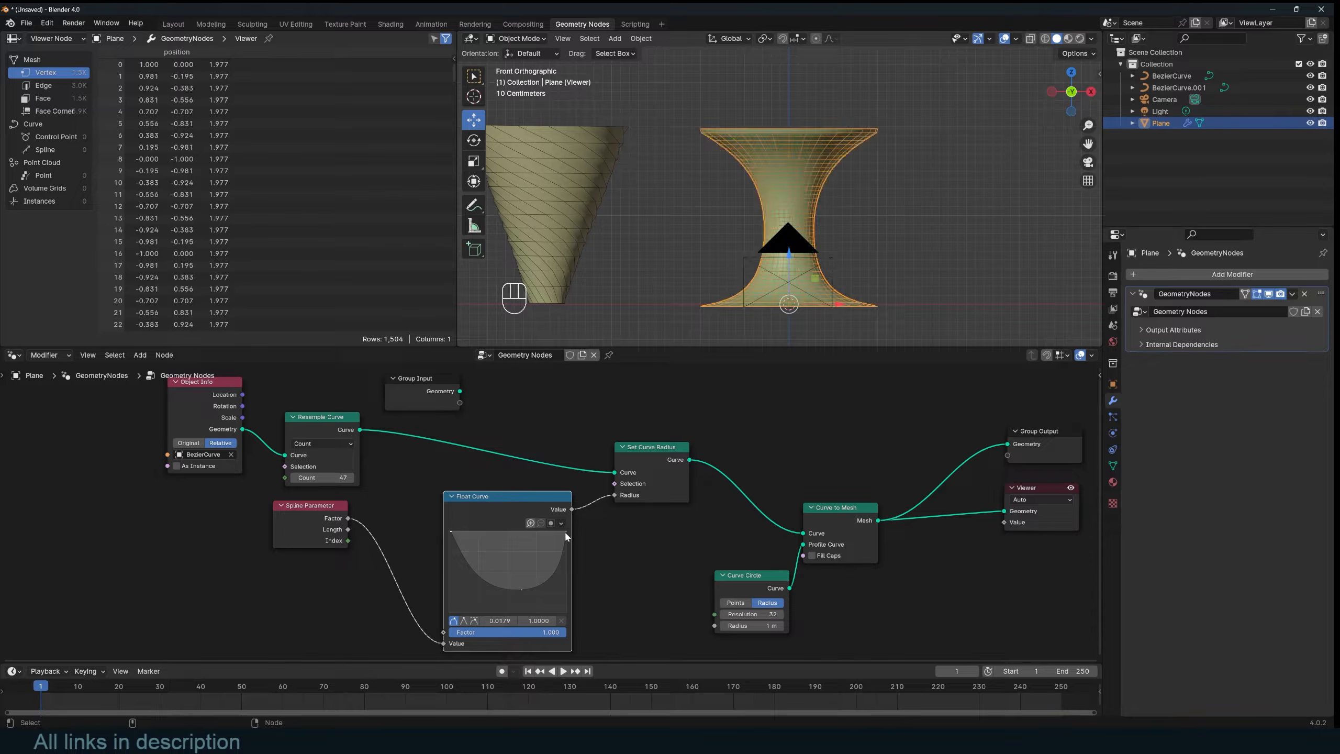
left_click_drag(565, 532, 567, 604)
left_click(511, 592)
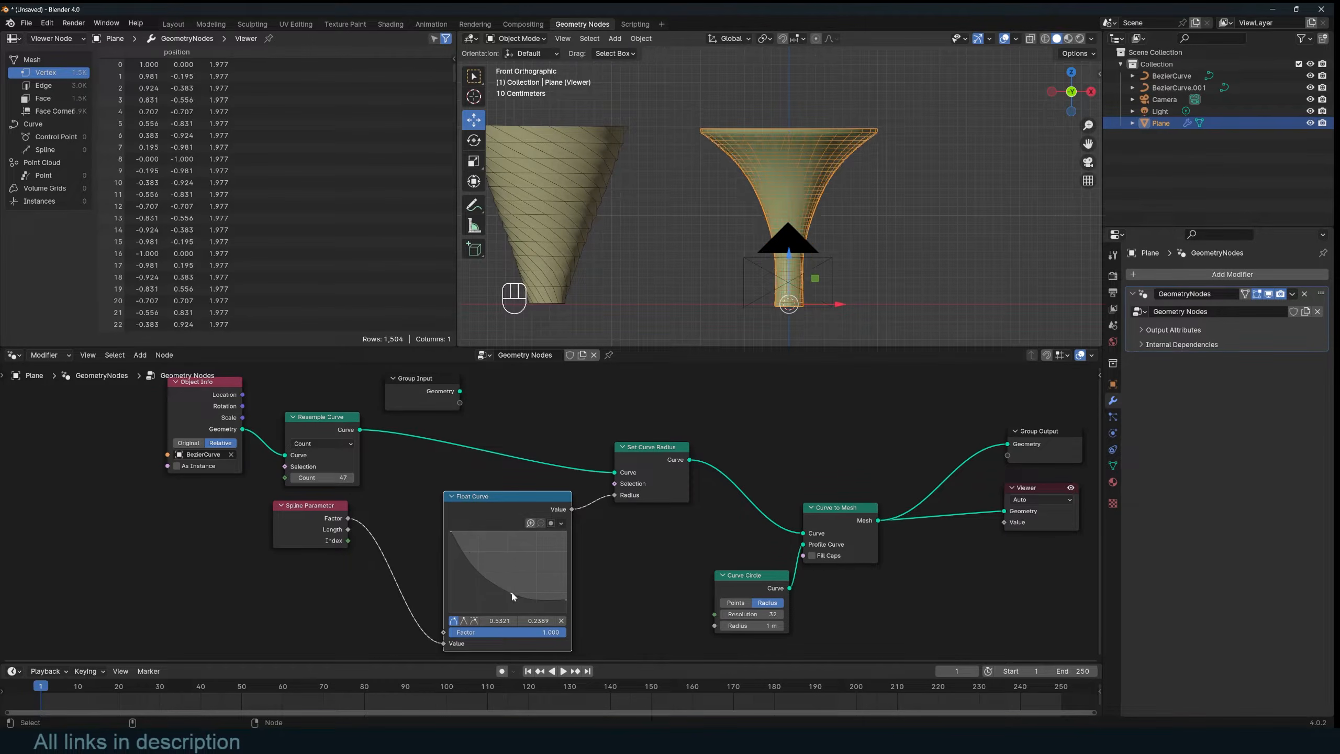
middle_click_drag(749, 185, 626, 160)
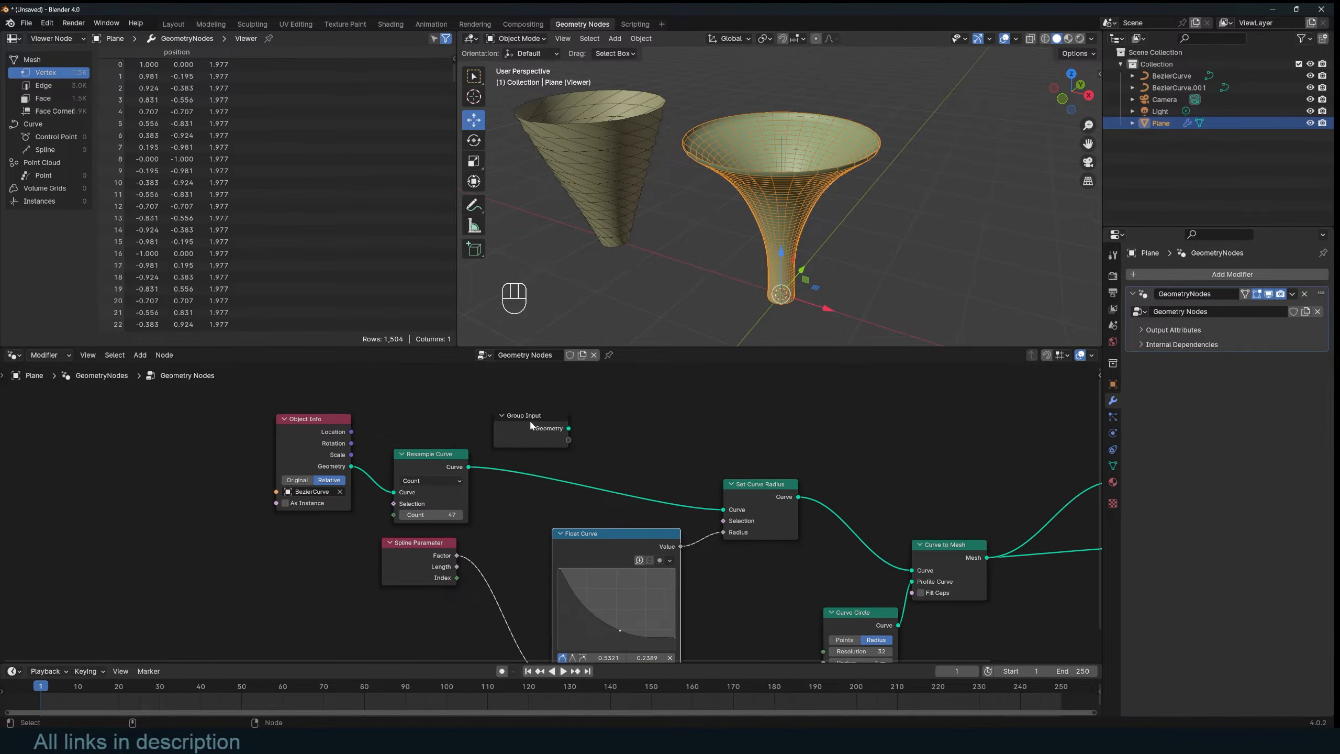
Step: Twist the separate straight-sided funnel curve in Edit Mode with the Tilt tool, and reselect the geometry nodes funnel
left_click(606, 147)
key("Tab")
key("Tab")
key("Tab")
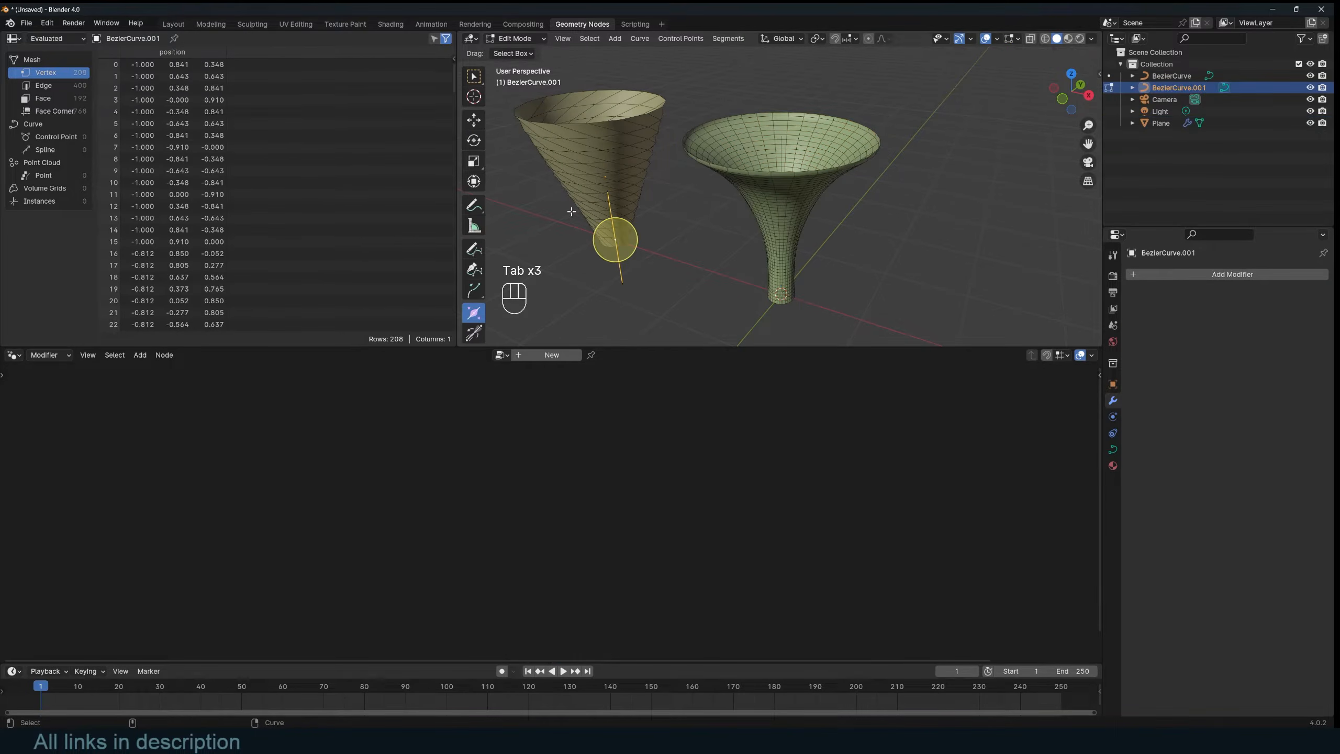
scroll(477, 310, "down", 2)
left_click(477, 288)
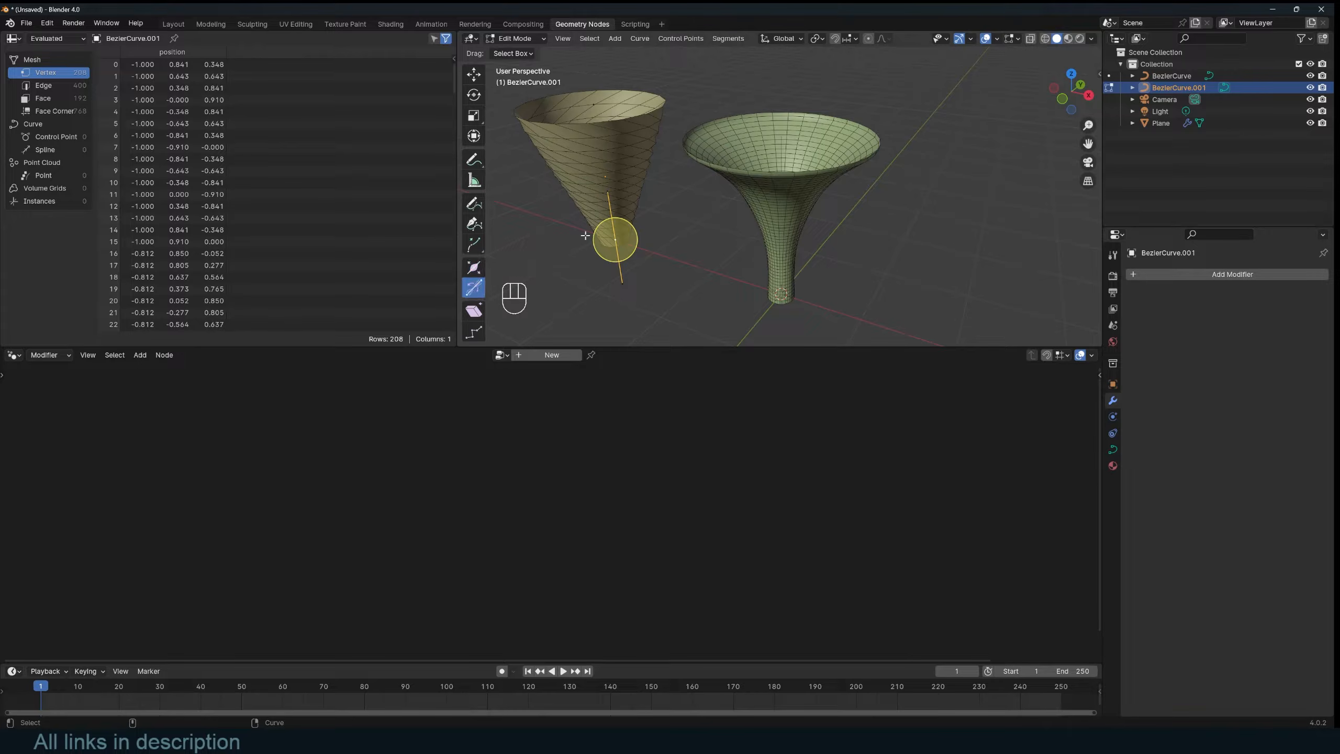
left_click_drag(627, 234, 678, 88)
left_click(603, 103)
key("Tab")
left_click(739, 187)
scroll(685, 453, "down", 5)
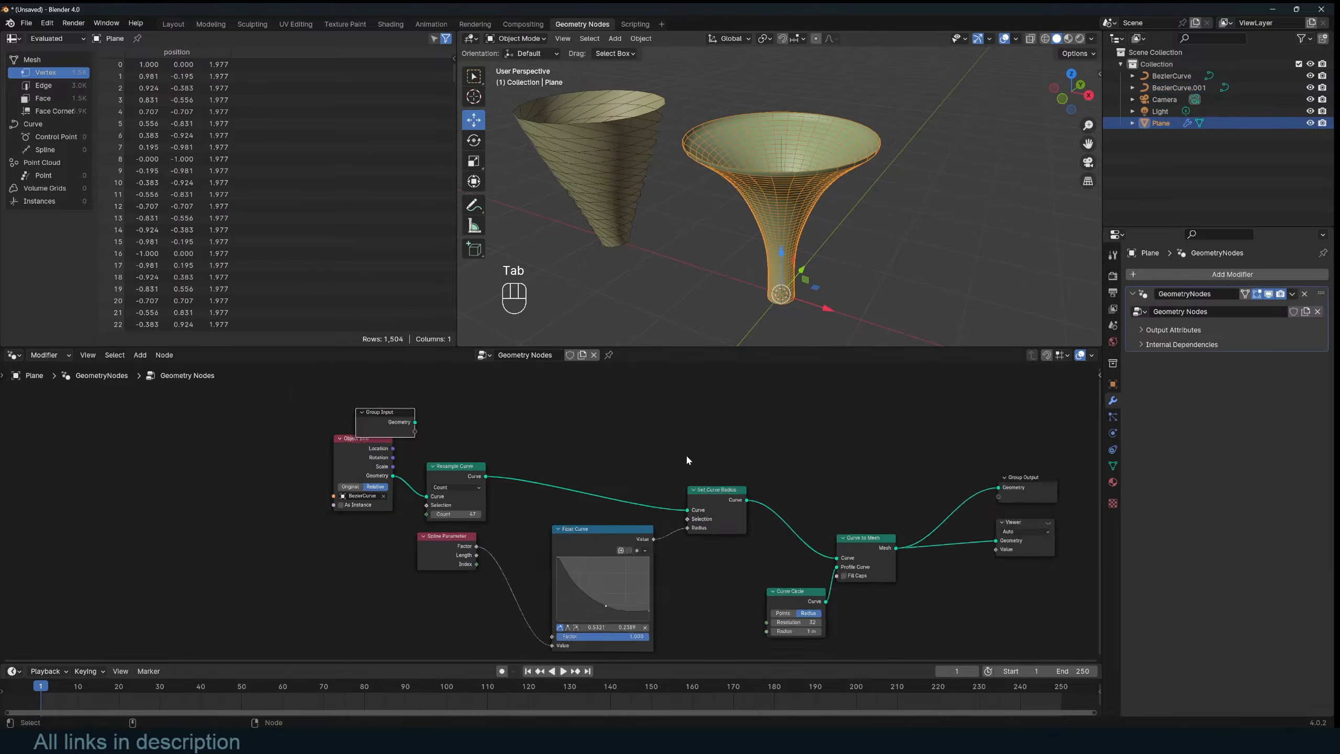
middle_click_drag(676, 448, 697, 417)
scroll(632, 438, "up", 3)
middle_click_drag(620, 441, 641, 490)
key("shift+a")
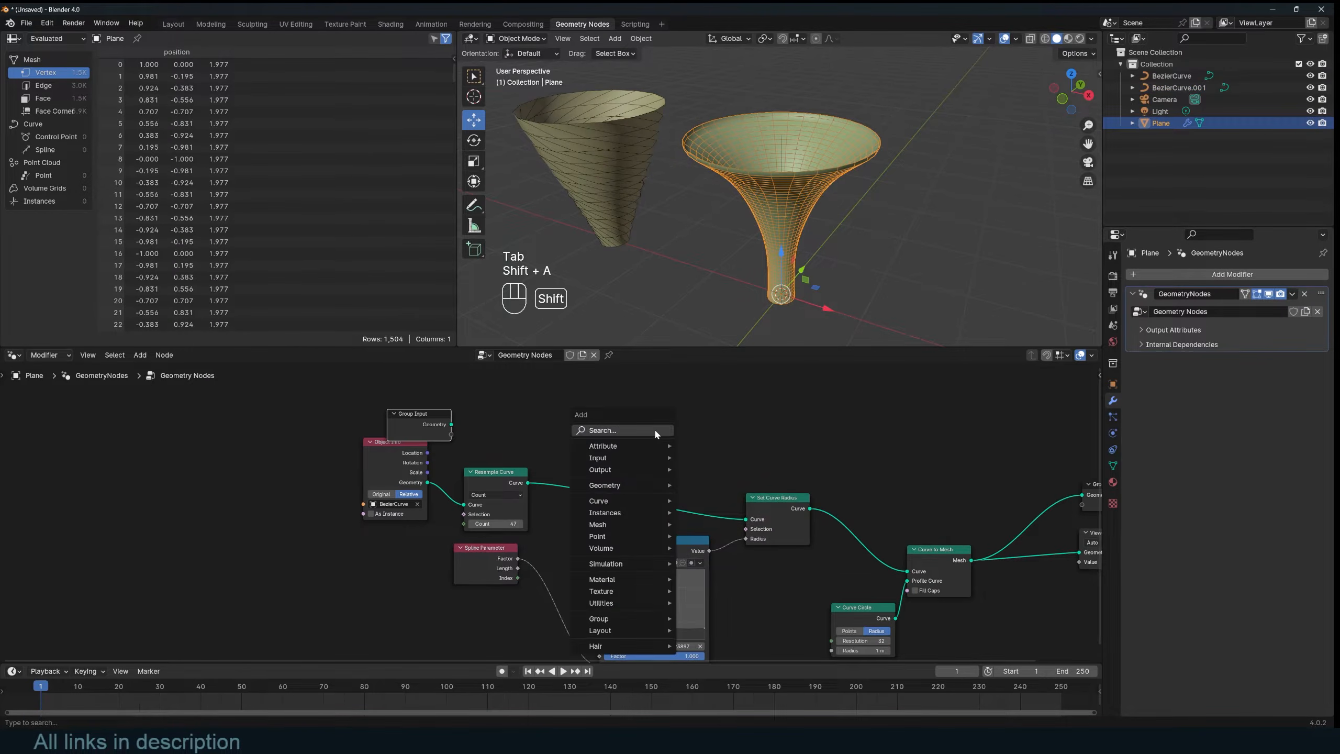
left_click(654, 431)
type("til")
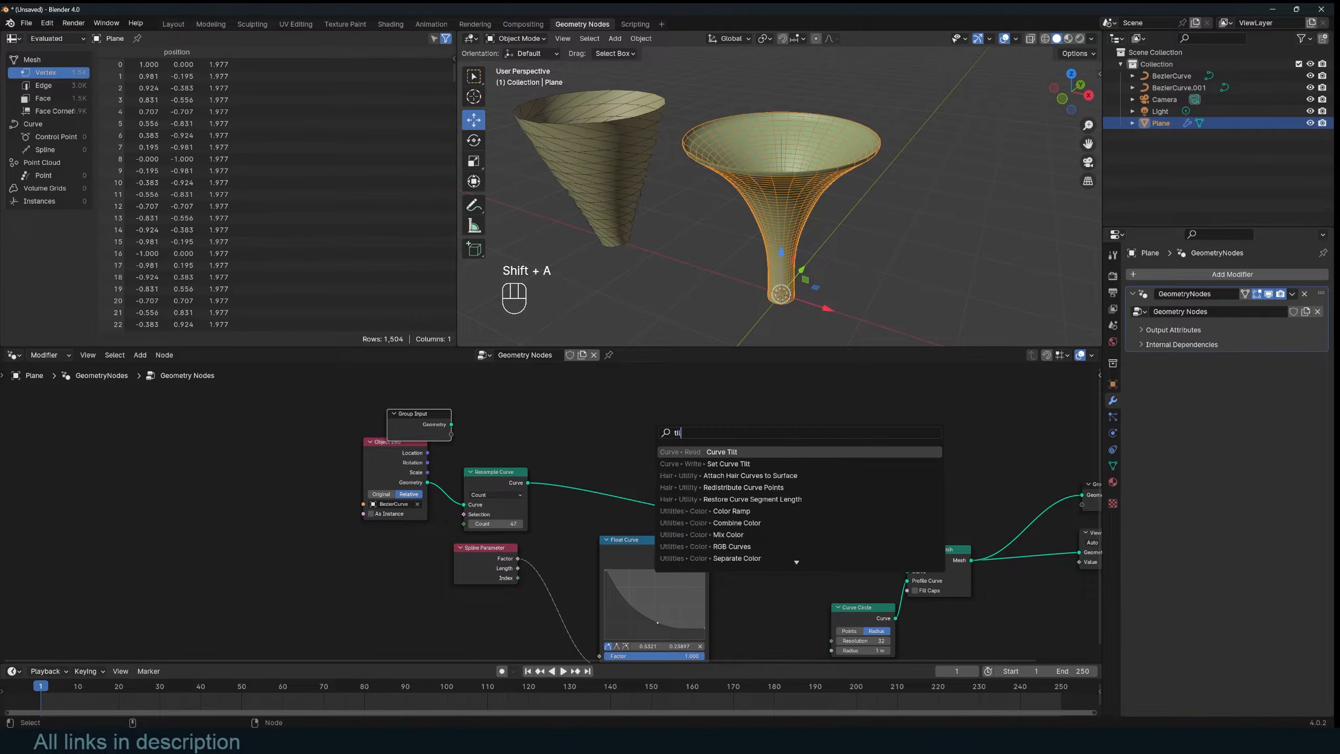
key("Escape")
Step: Insert a Set Curve Tilt node between Resample Curve and Set Curve Radius, and undo the stray node edit
key("shift+a")
type("s")
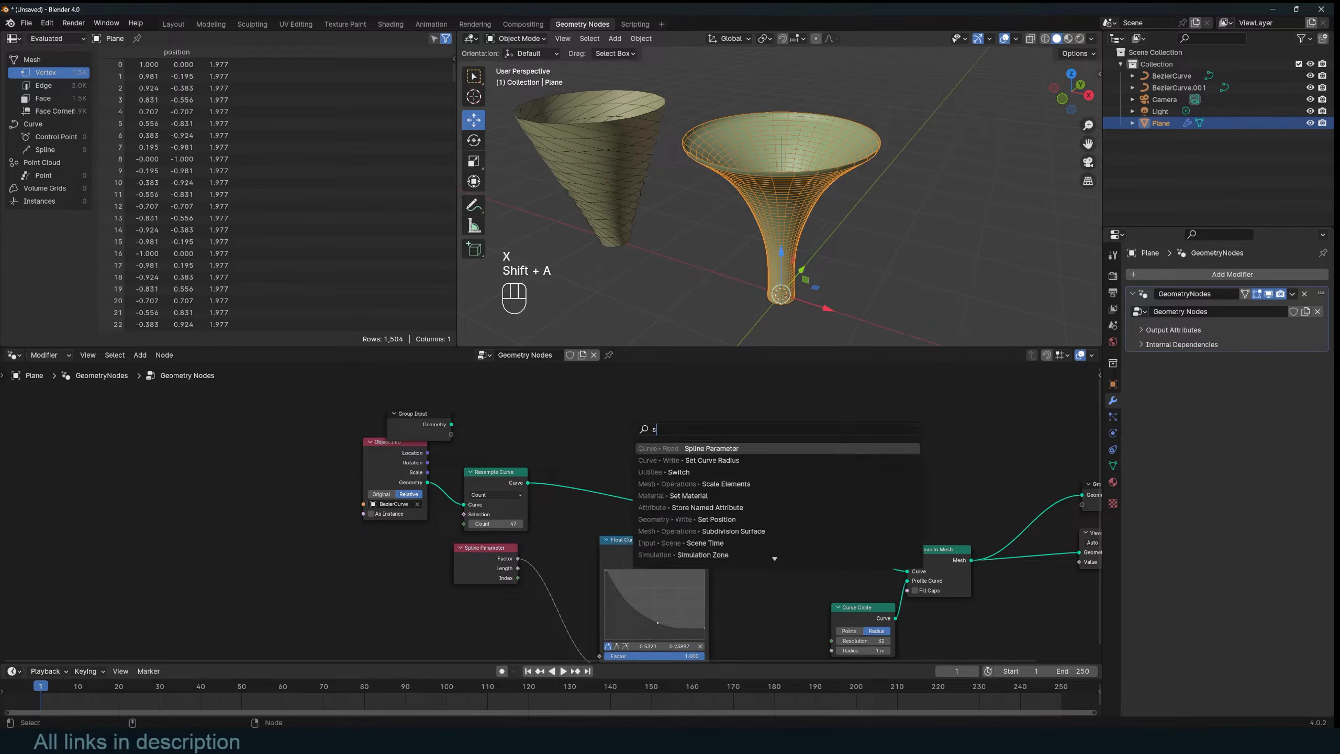
type("e")
left_click(718, 450)
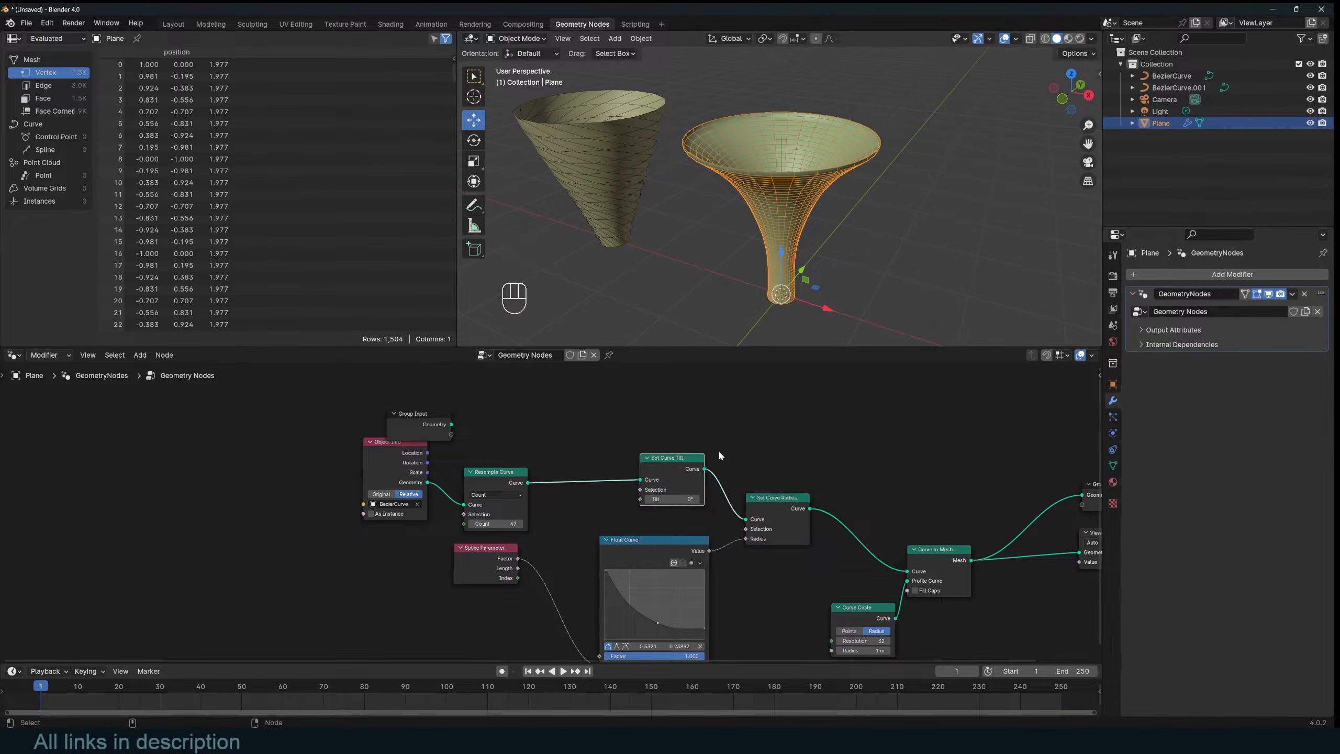
scroll(718, 449, "up", 2)
middle_click_drag(719, 449, 792, 433)
left_click_drag(733, 493, 761, 476)
key("ctrl+z")
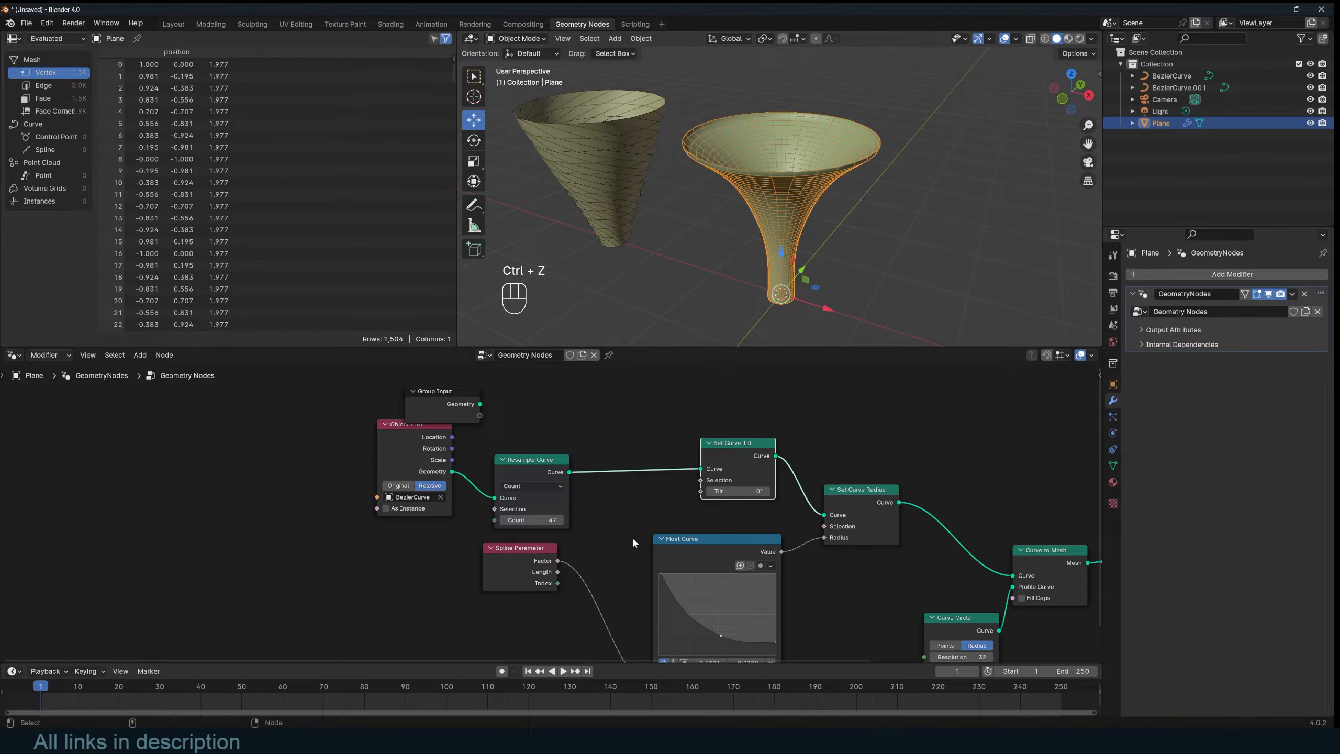
Step: Move the Float Curve node lower and drive Set Curve Tilt's Tilt with Spline Parameter's Factor
left_click_drag(713, 538, 727, 563)
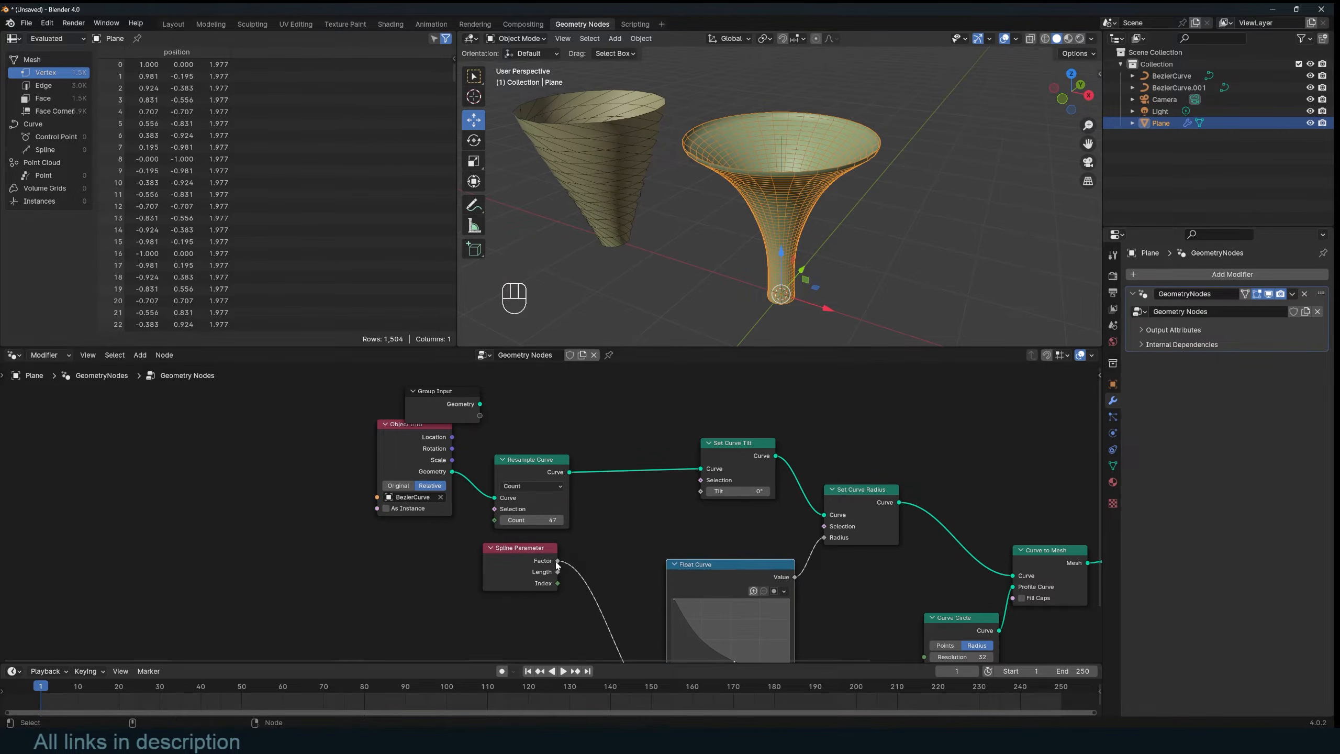
left_click_drag(557, 560, 695, 490)
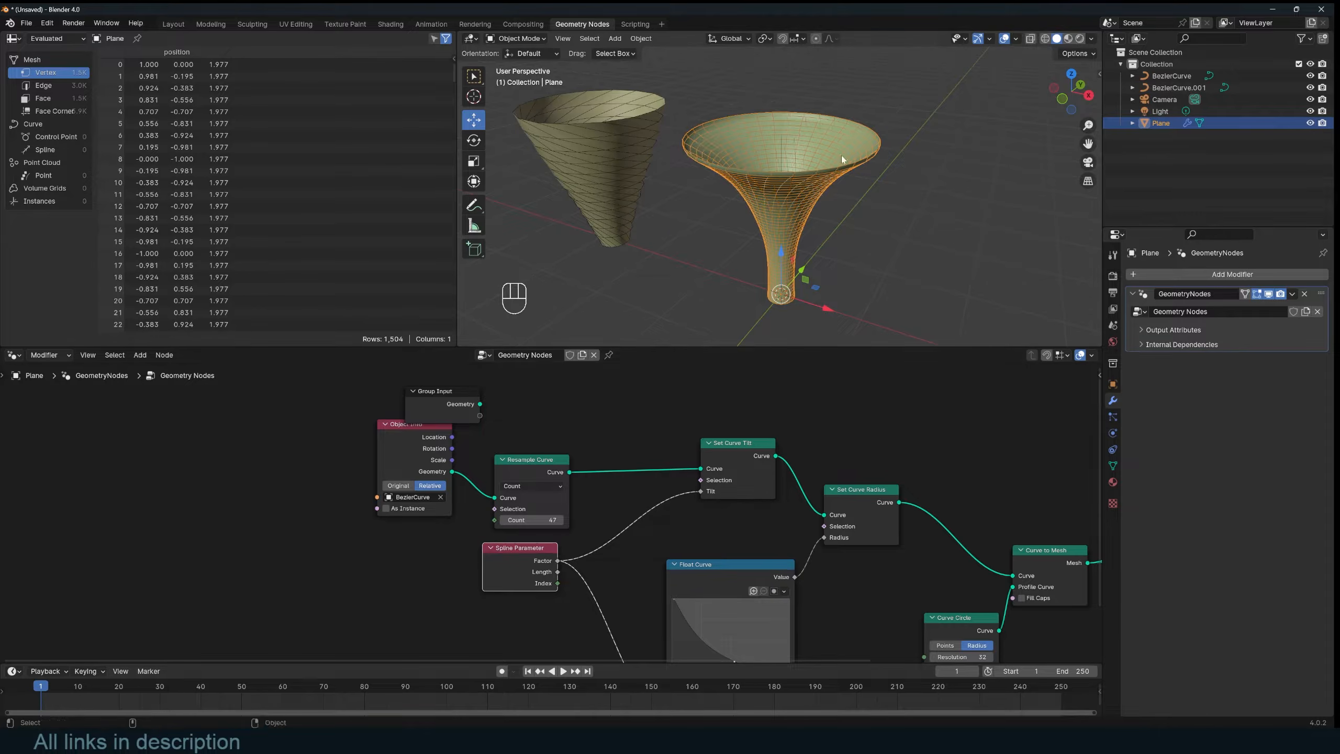
middle_click_drag(844, 161, 828, 203)
Step: Insert a Math node between Spline Parameter's Factor and Tilt, set to Multiply with a value of 6.2
key("shift+a")
left_click(656, 483)
type("math")
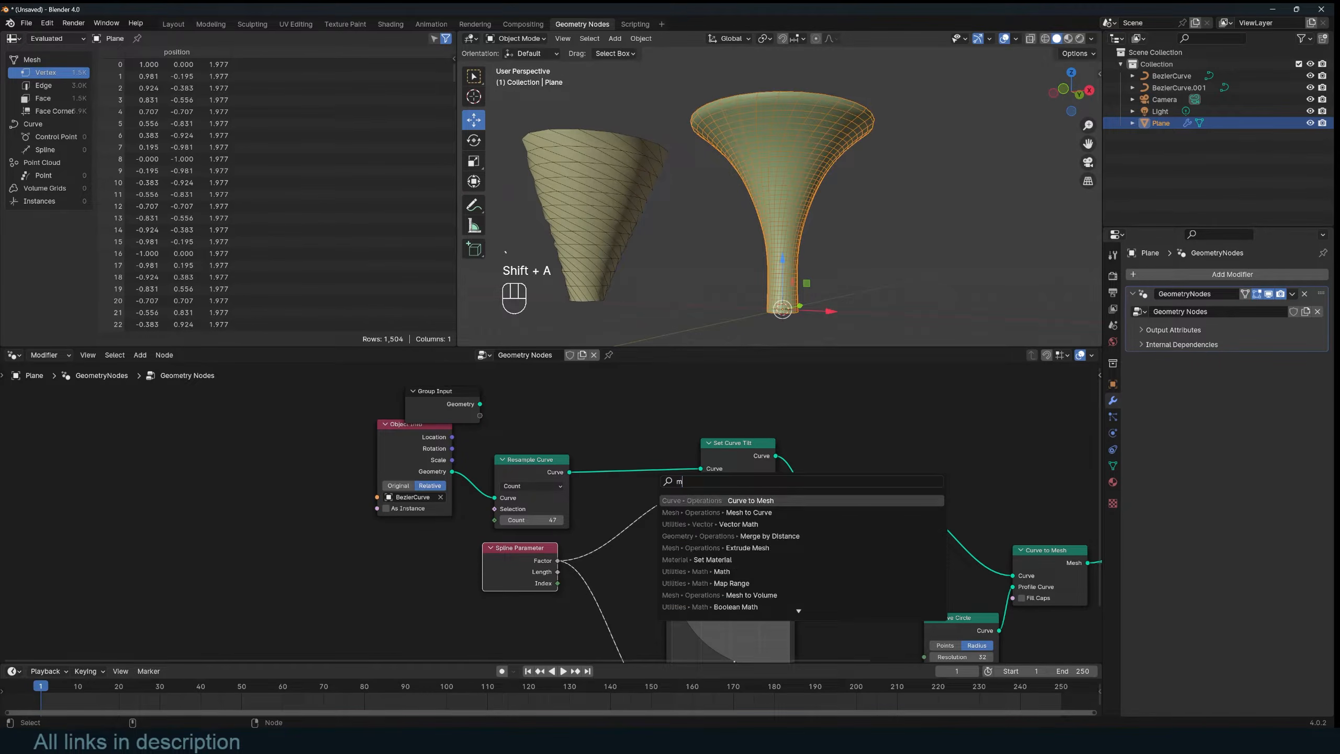
key("Return")
left_click(618, 498)
left_click(653, 528)
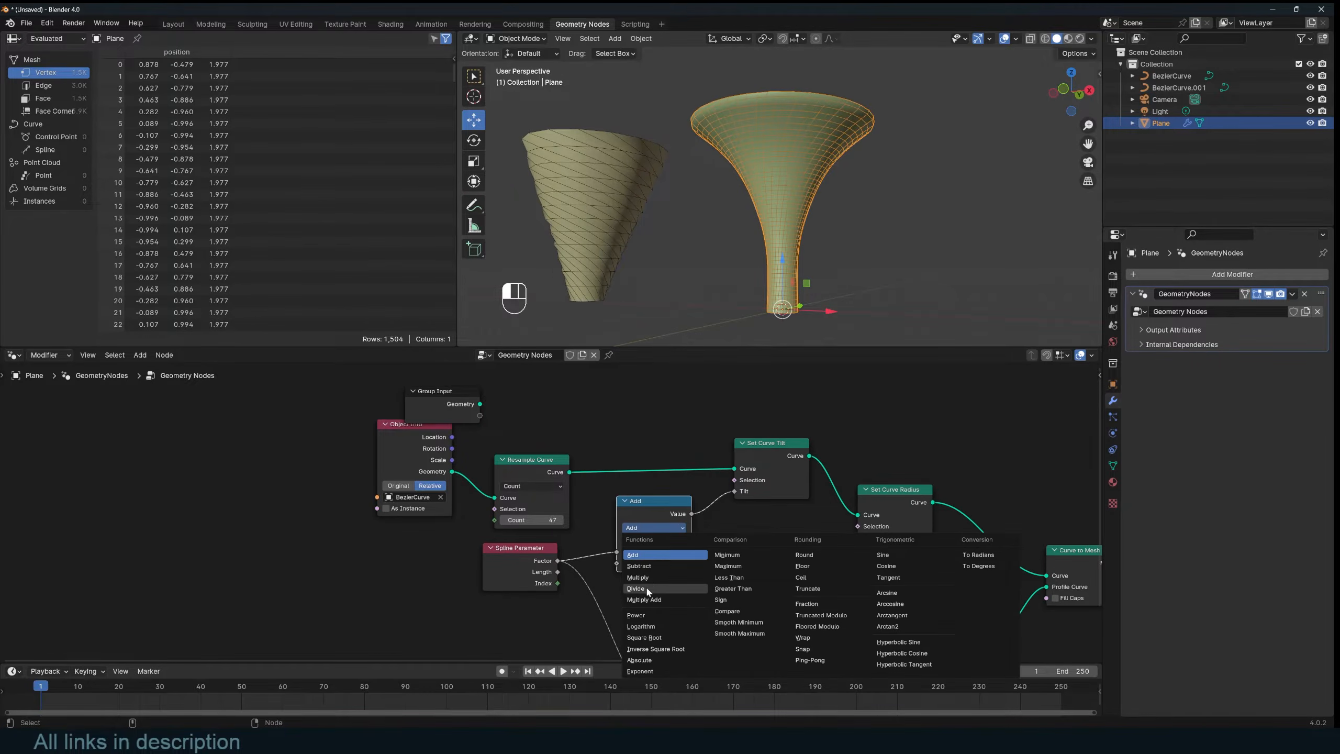
left_click(650, 589)
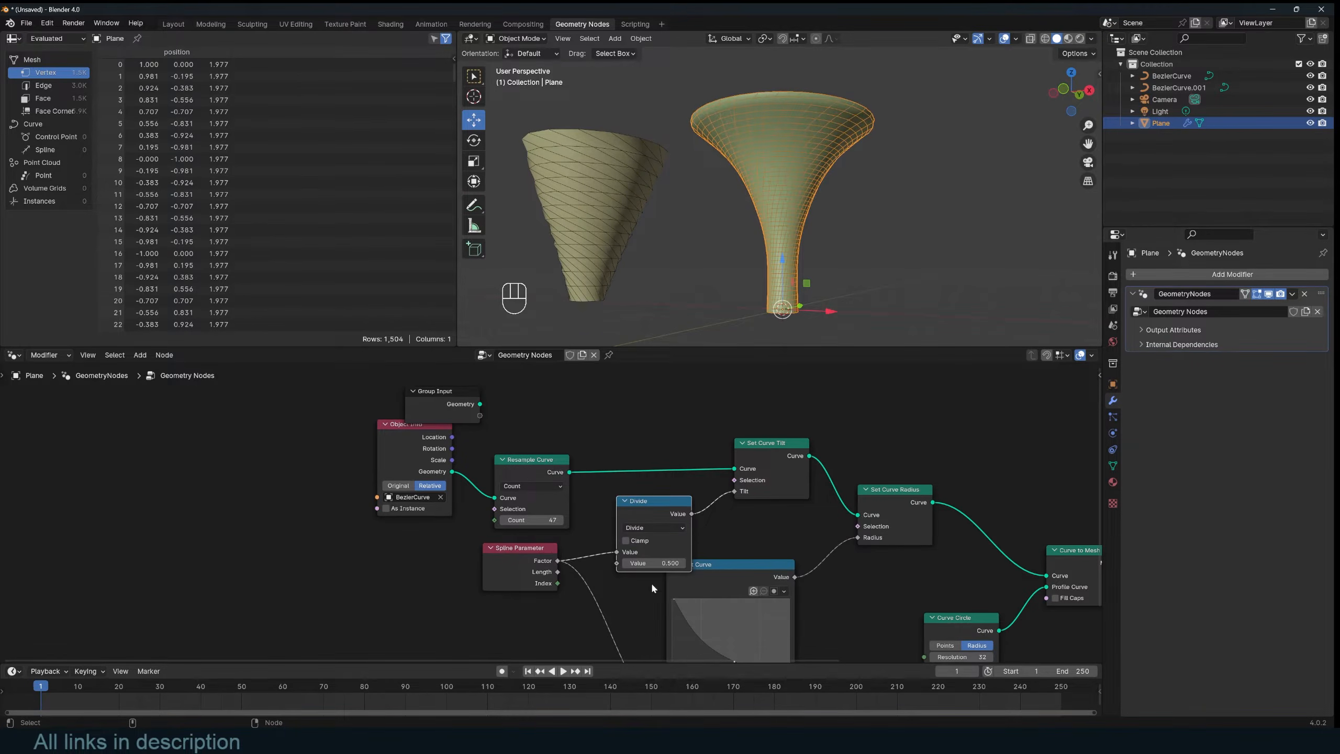
left_click(678, 538)
left_click(654, 528)
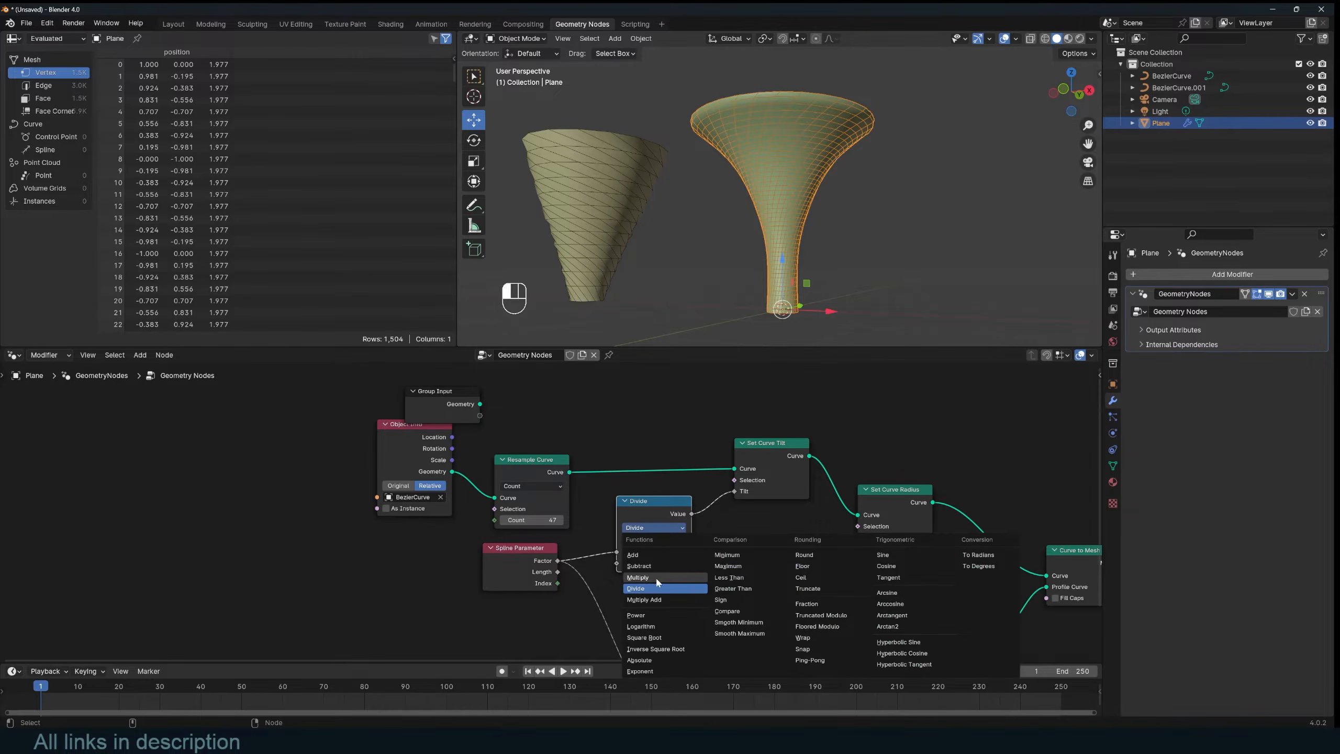
left_click(655, 575)
left_click_drag(666, 563, 723, 563)
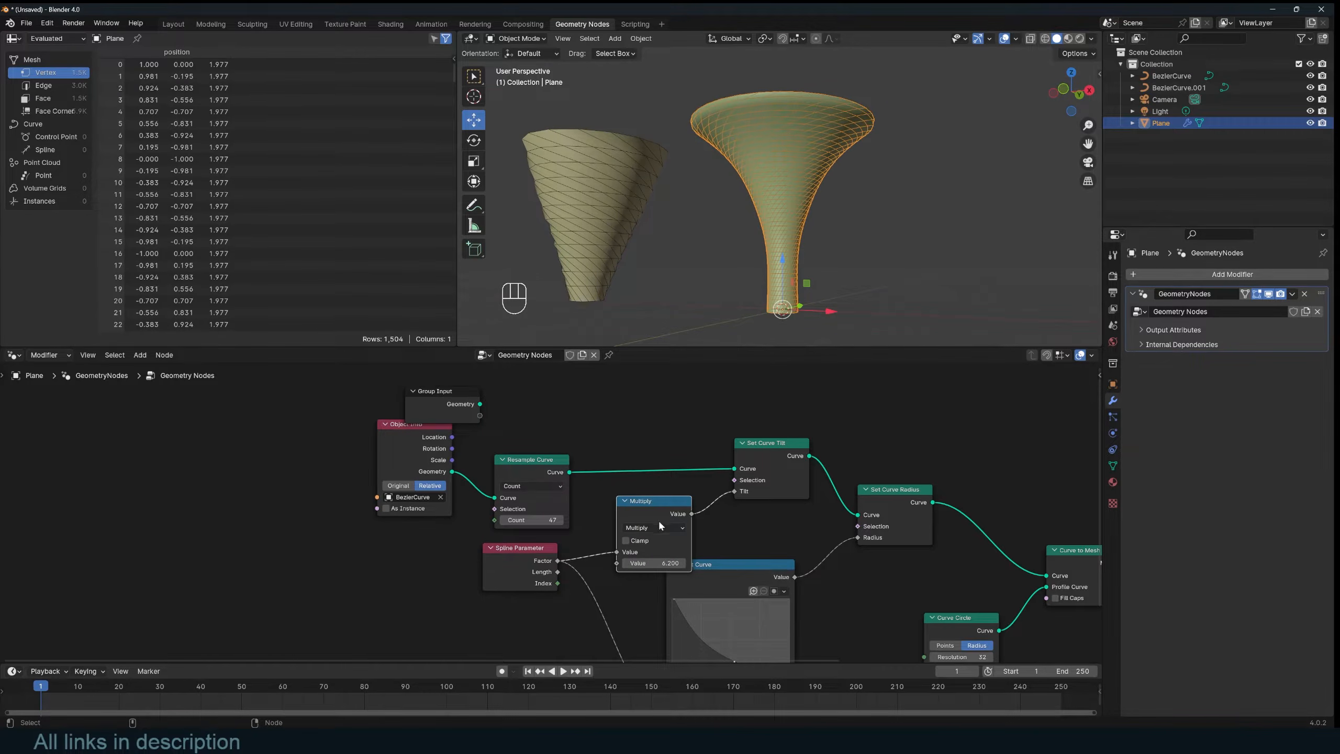
Step: Space out the Multiply and Float Curve nodes, and move Group Output and Viewer farther from Curve to Mesh
left_click_drag(657, 517, 643, 492)
left_click_drag(713, 566, 715, 586)
scroll(739, 570, "down", 2)
middle_click_drag(1064, 562, 827, 514)
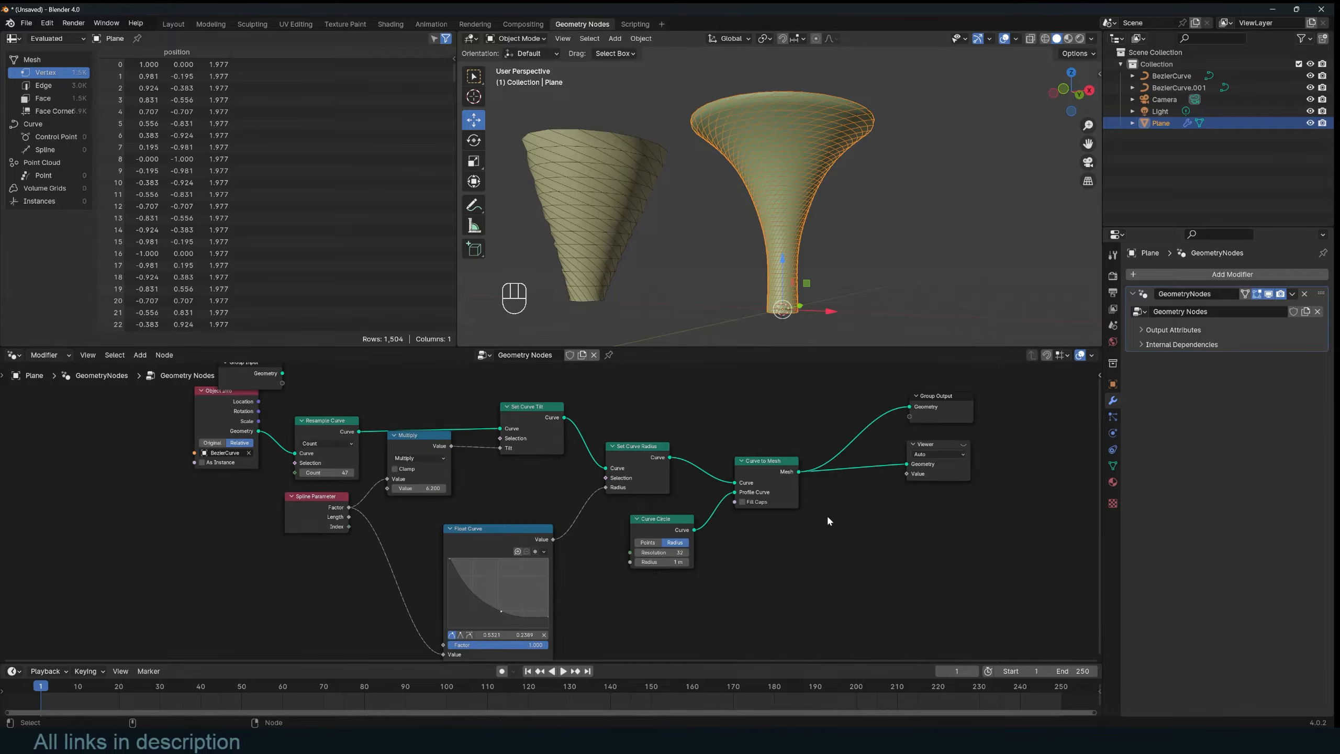
middle_click_drag(845, 462, 637, 505)
left_click_drag(647, 411, 776, 531)
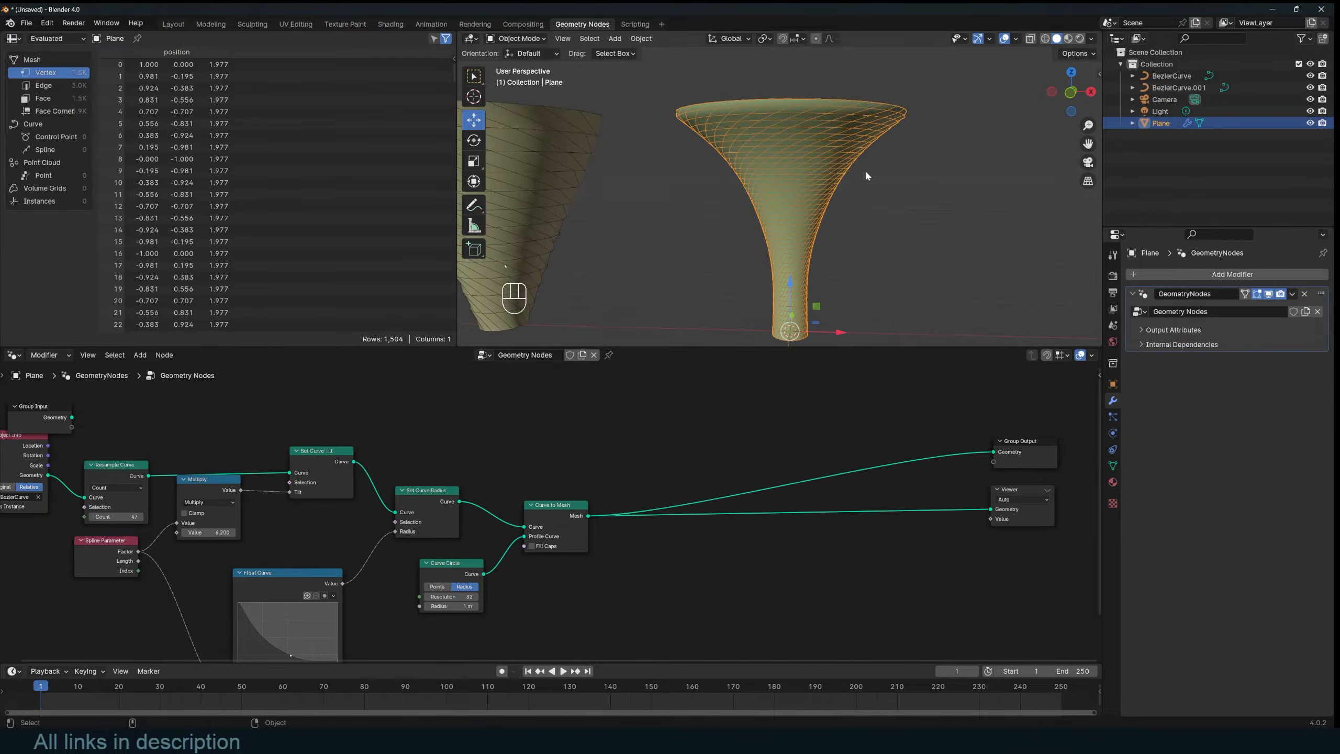
Step: Insert a Set Position node between Curve to Mesh and Group Output
middle_click_drag(704, 460, 746, 437)
scroll(710, 414, "up", 3)
key("shift+a")
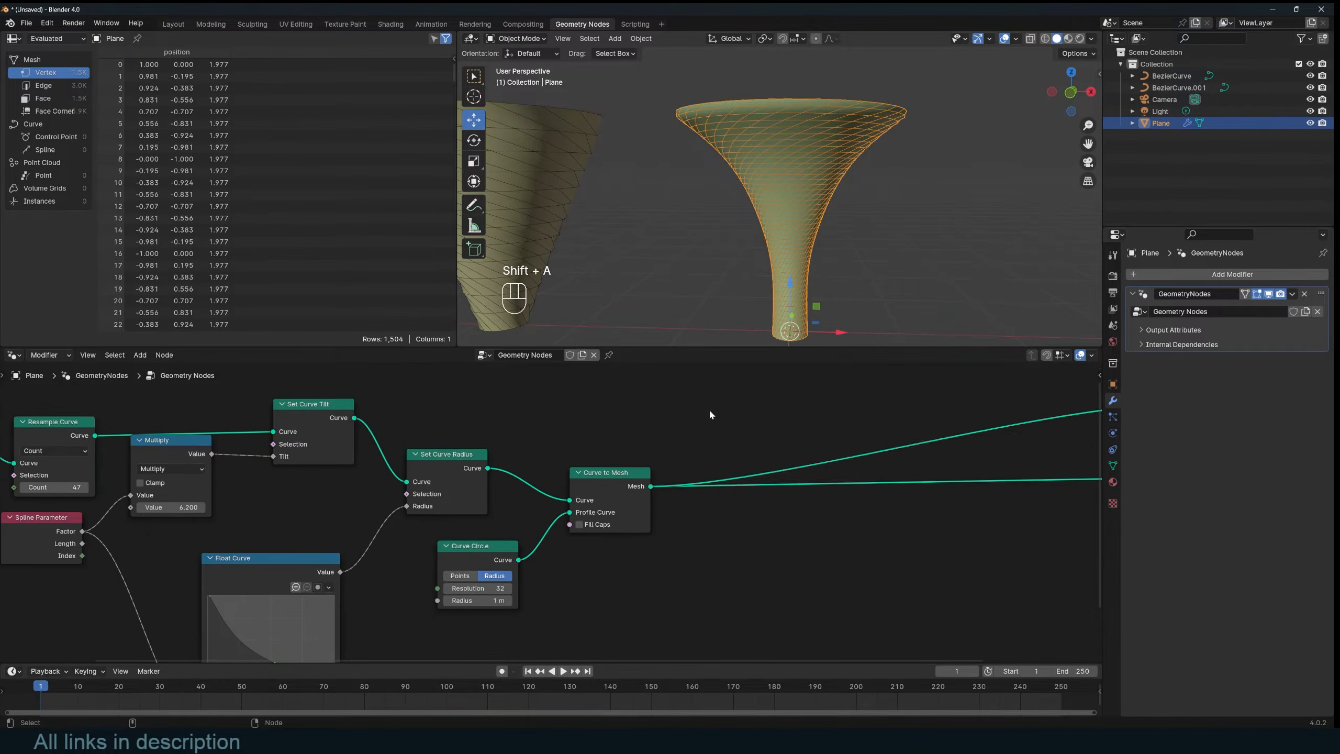
scroll(712, 429, "down", 4)
key("shift+a")
type("set")
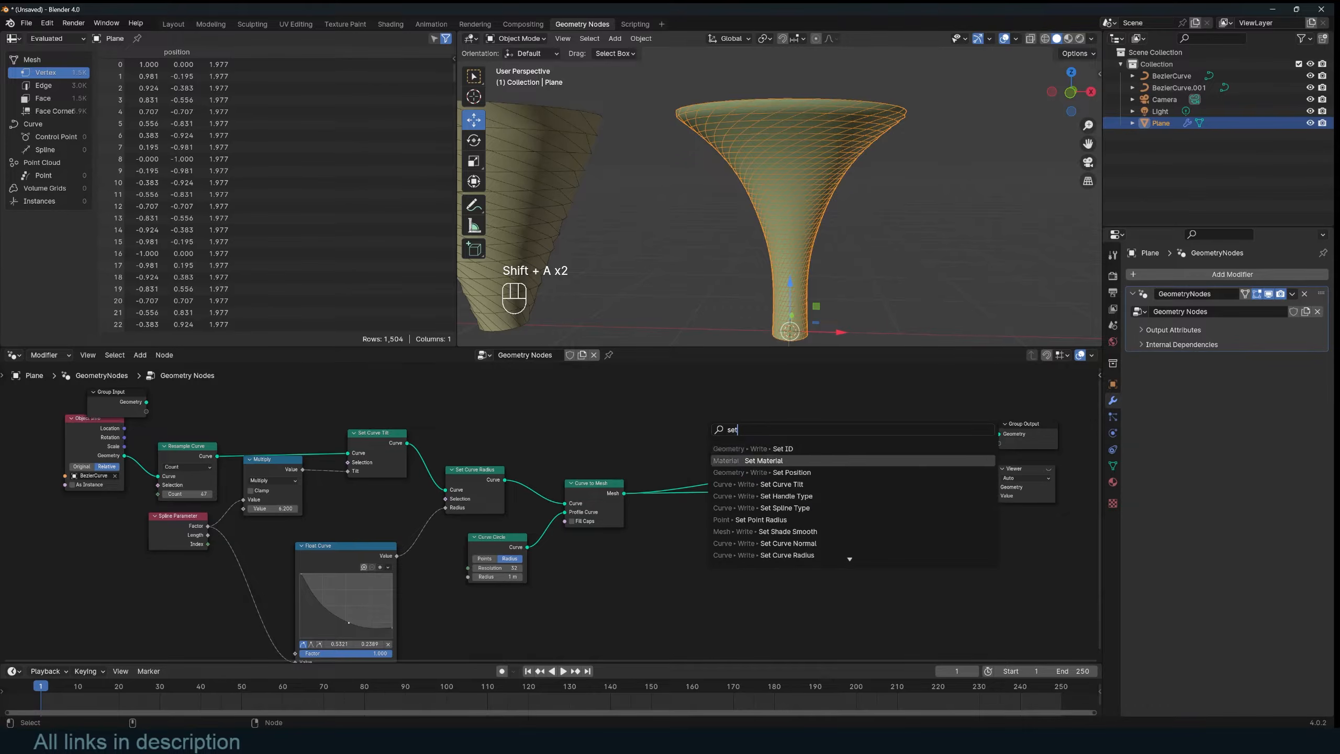
left_click(792, 472)
left_click(795, 470)
Step: Add a Noise Texture node and connect its Color output to Set Position's Offset
scroll(782, 190, "up", 8)
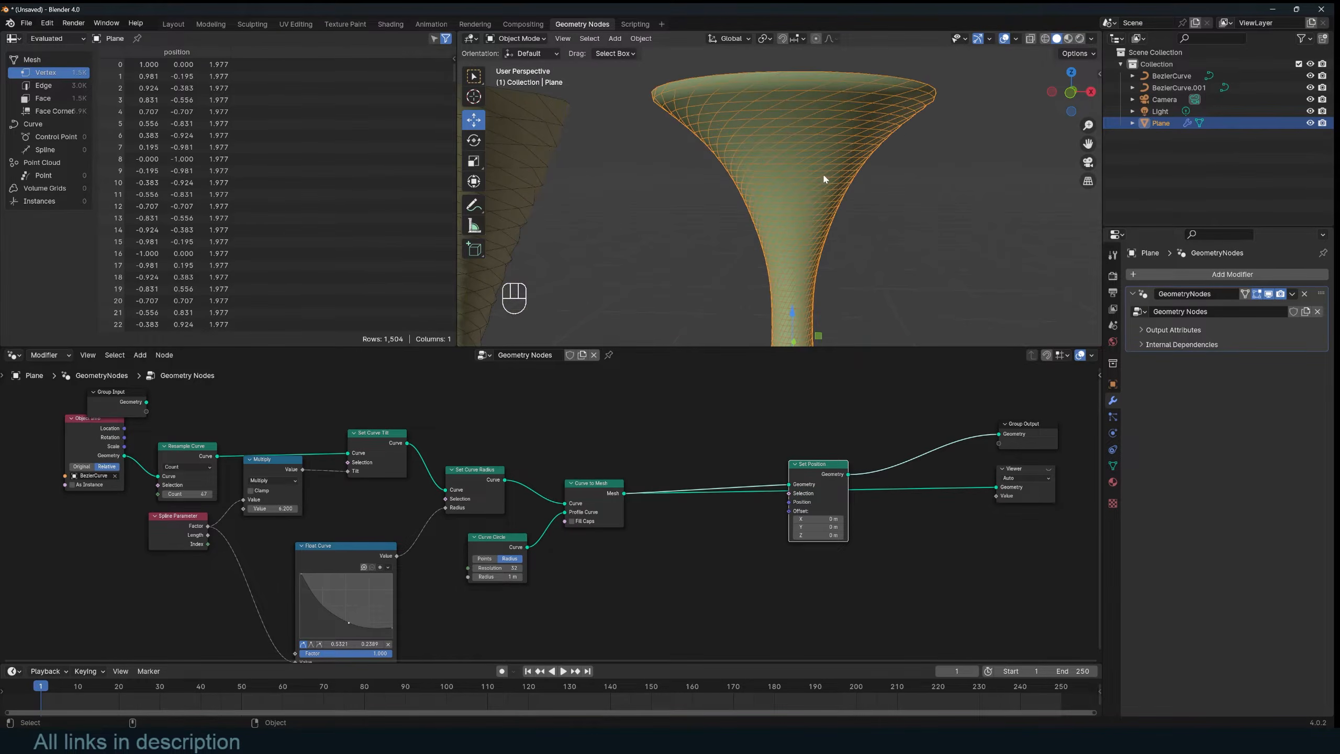
middle_click_drag(711, 576, 718, 551)
key("shift+a")
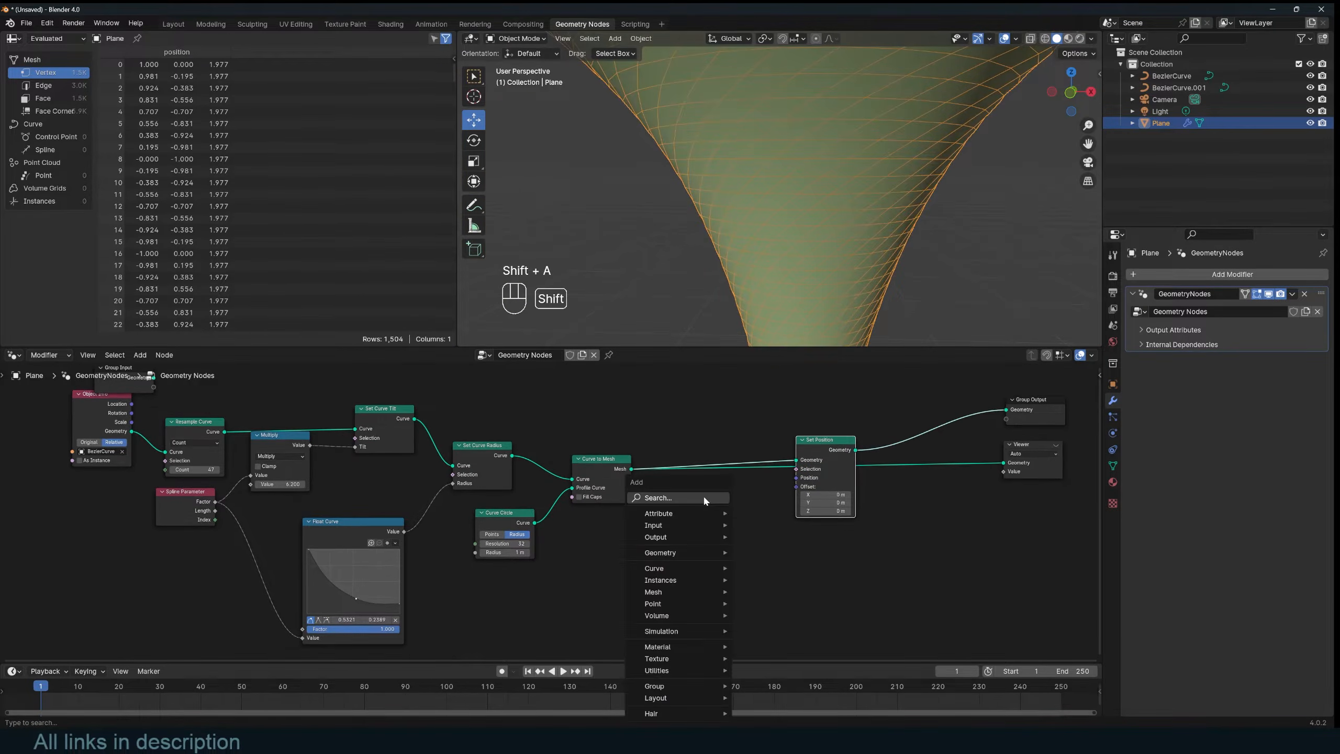
type("n")
key("Return")
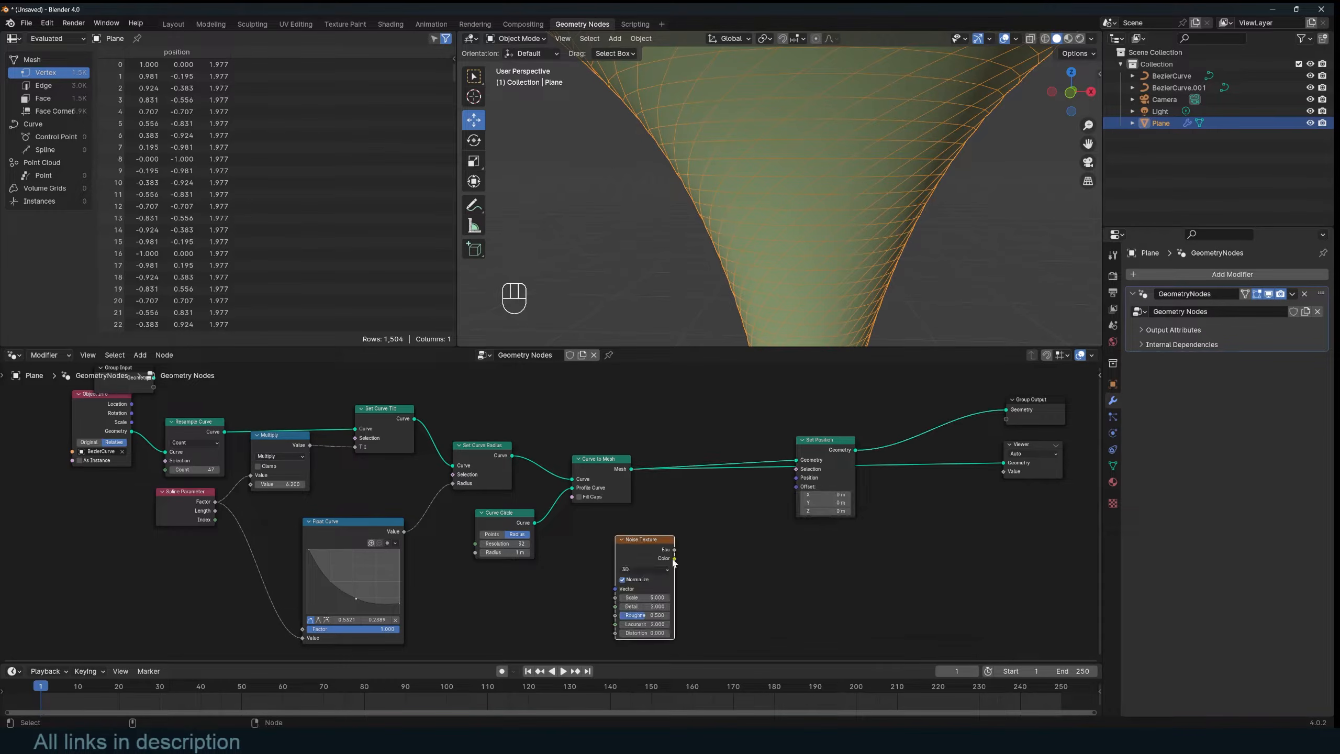
left_click_drag(674, 558, 796, 487)
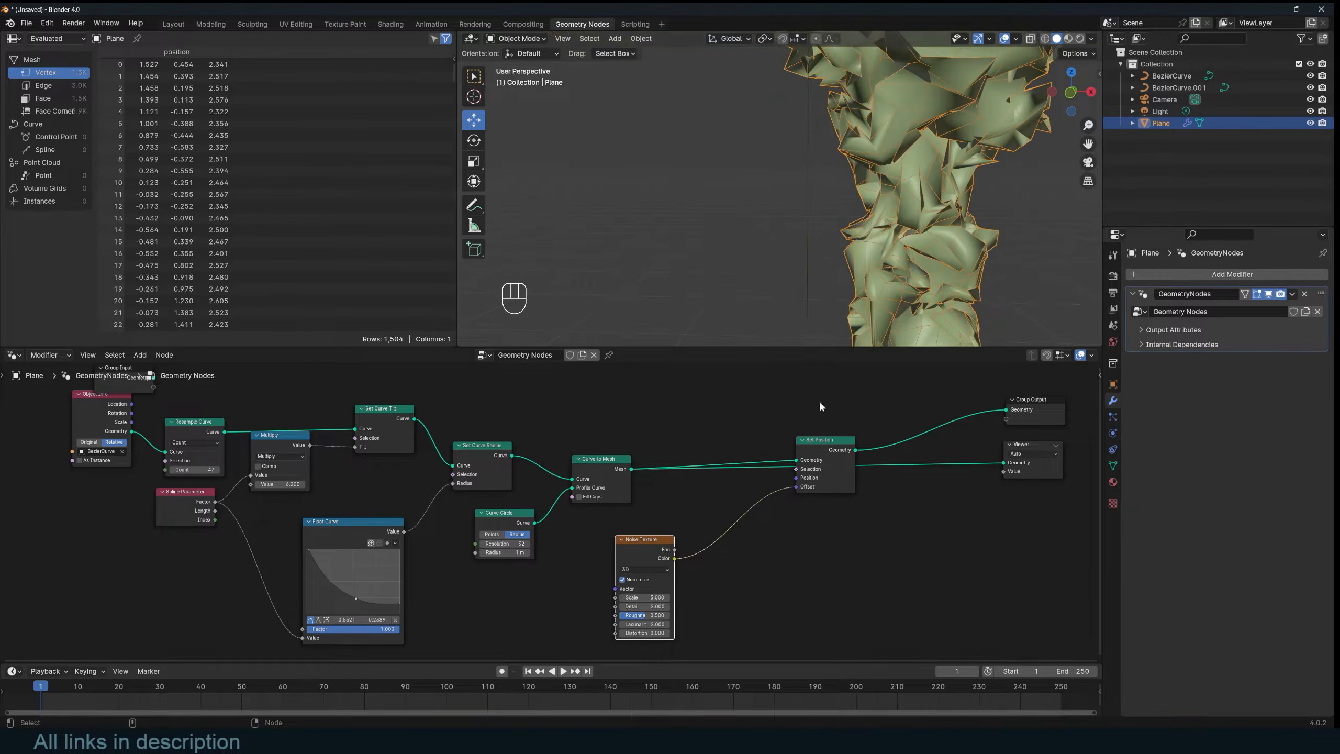
Step: Sketch an annotation stroke over the displaced funnel in front view and undo it
scroll(830, 200, "down", 5)
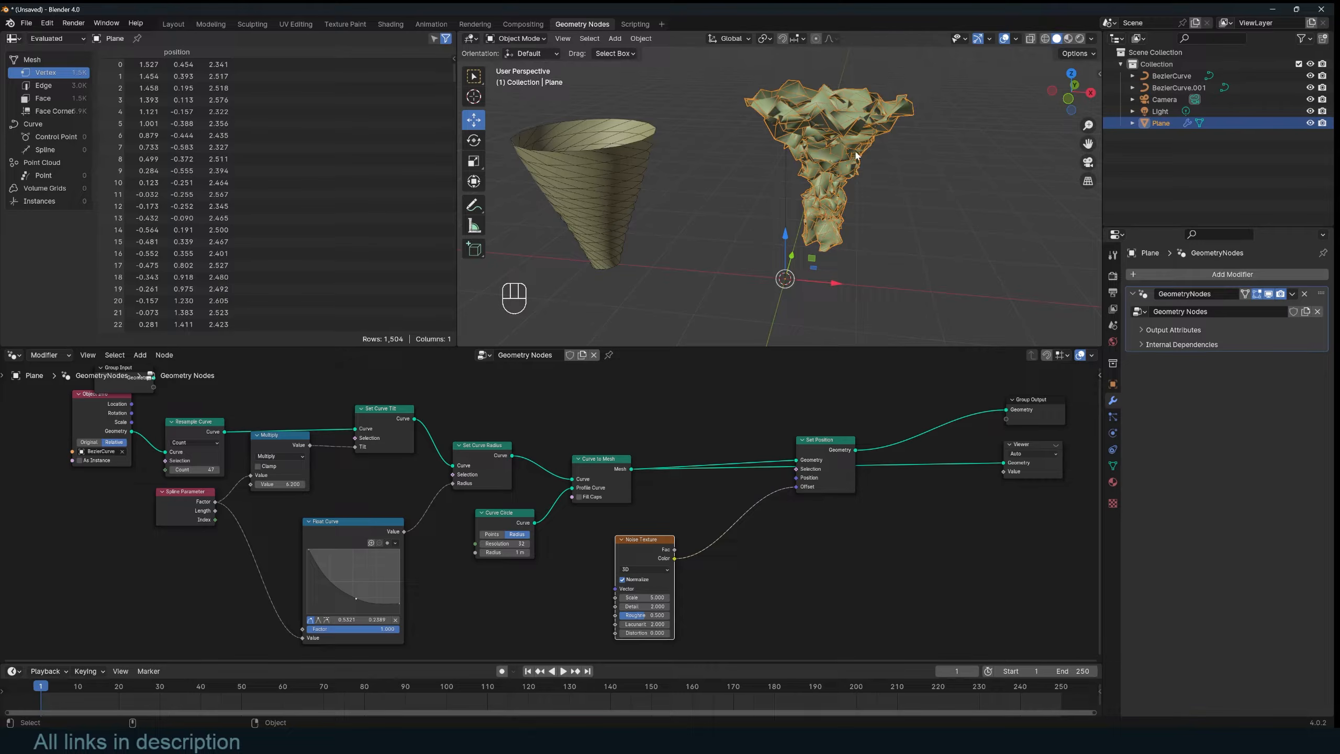
key("KP_1")
left_click(474, 225)
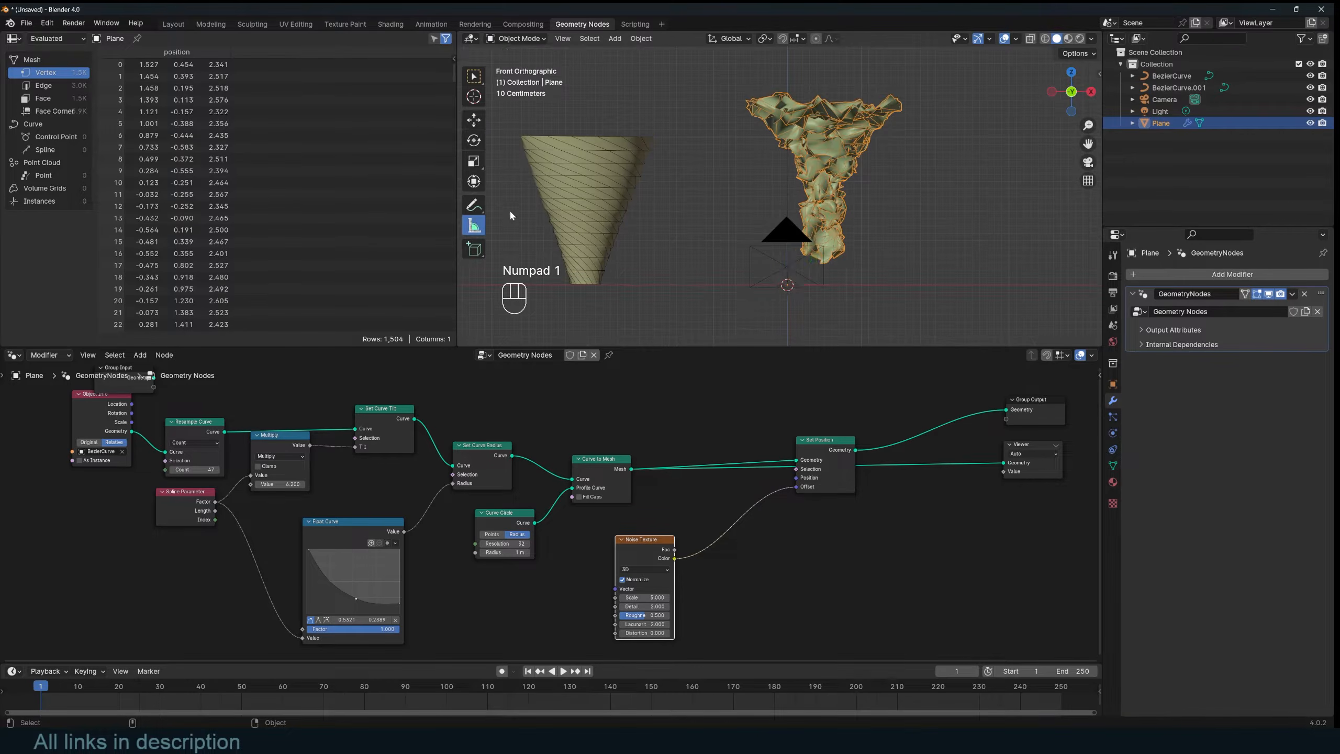
left_click(476, 203)
key("ctrl+z")
left_click_drag(771, 202, 833, 213)
key("ctrl+z")
scroll(697, 488, "up", 3)
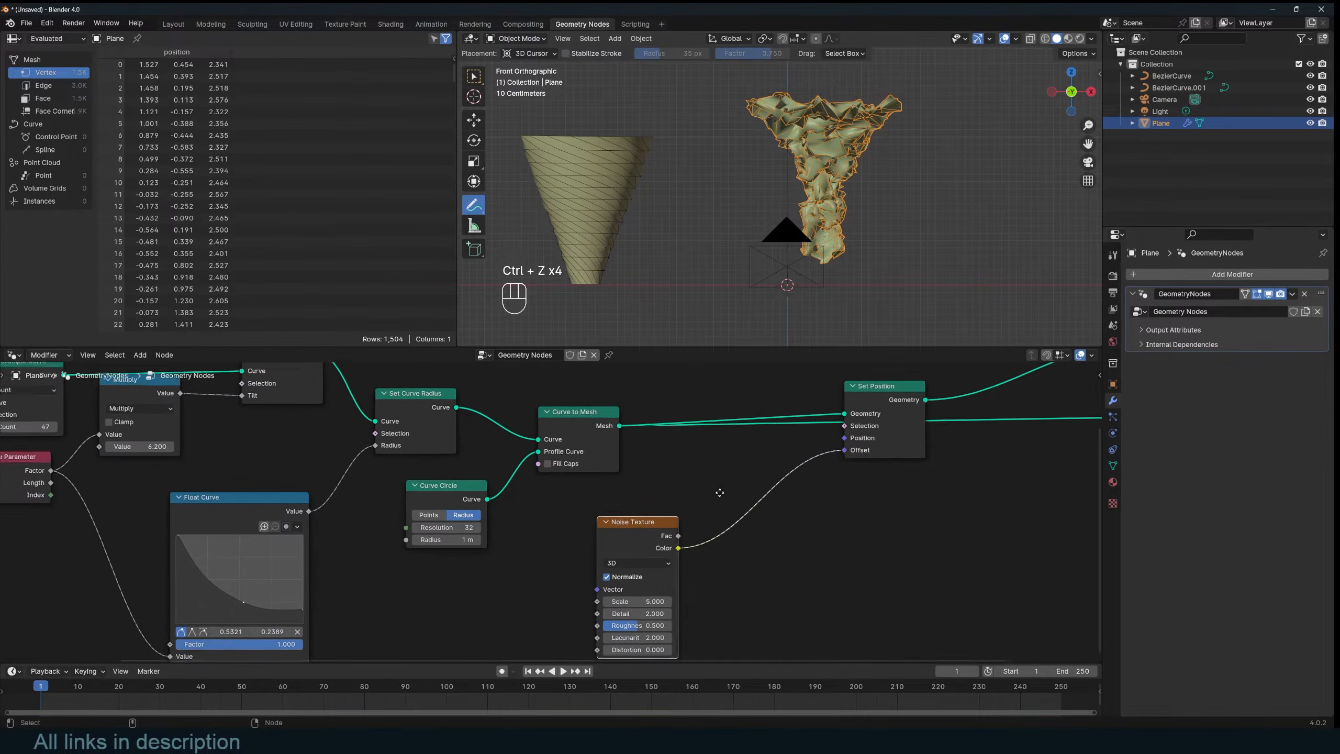
Step: Insert a Vector Math node between Noise Texture's Color output and Set Position's Offset, set to Subtract
key("shift+a")
key("Escape")
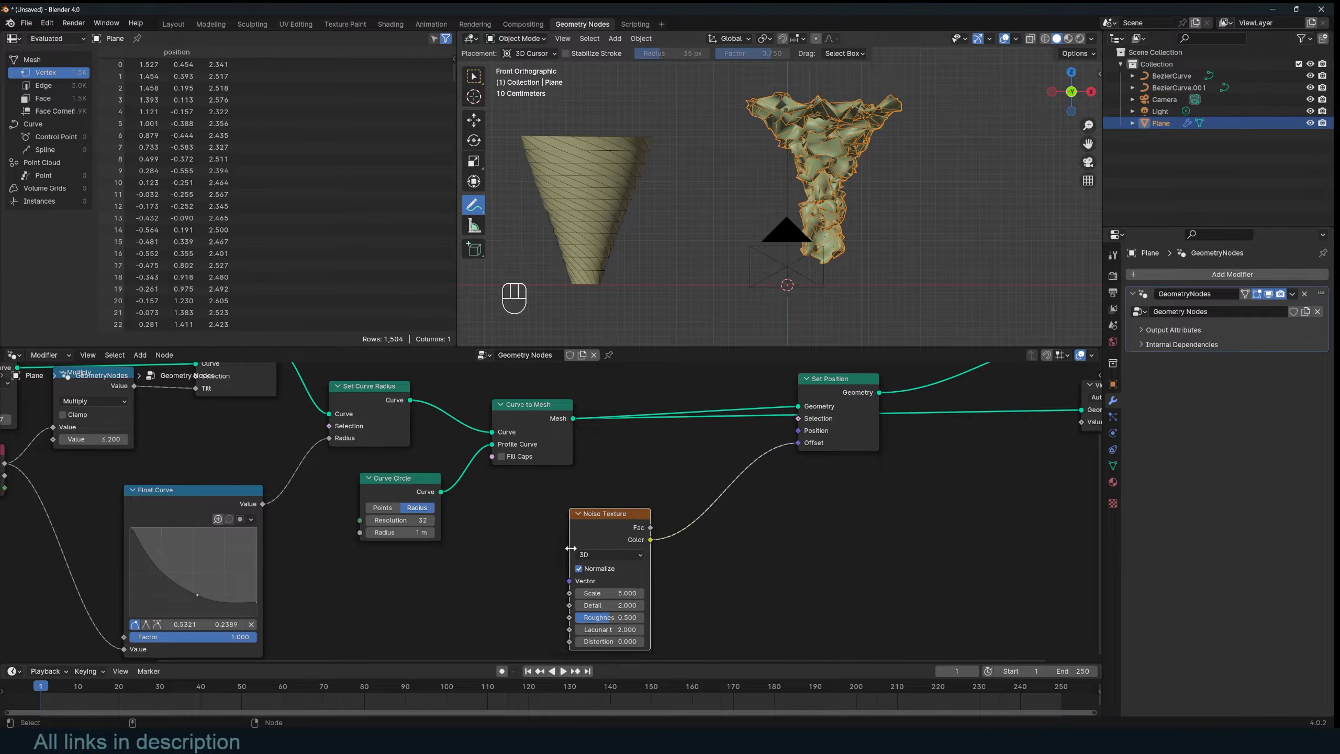
left_click_drag(591, 525, 557, 515)
key("shift+a")
left_click(697, 485)
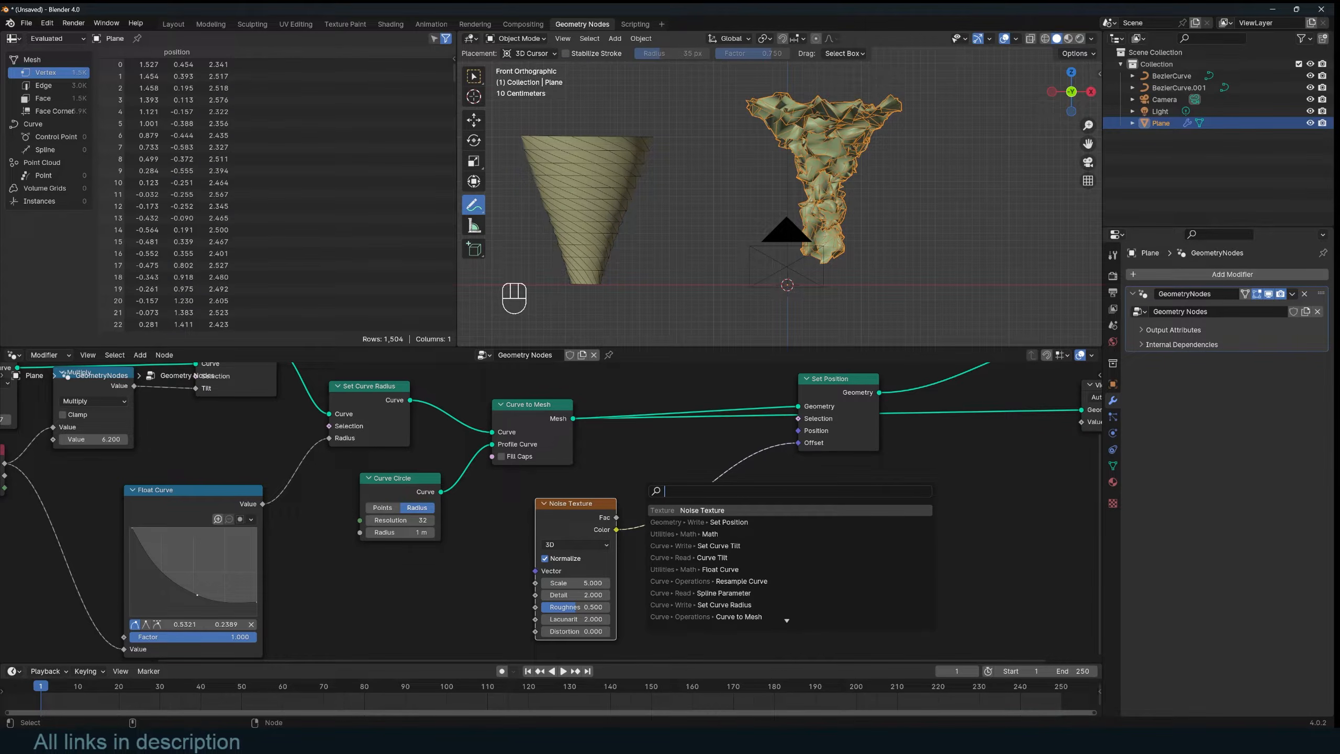
type("ve")
key("Down")
key("Down")
key("Return")
left_click(677, 481)
left_click(729, 512)
left_click(710, 549)
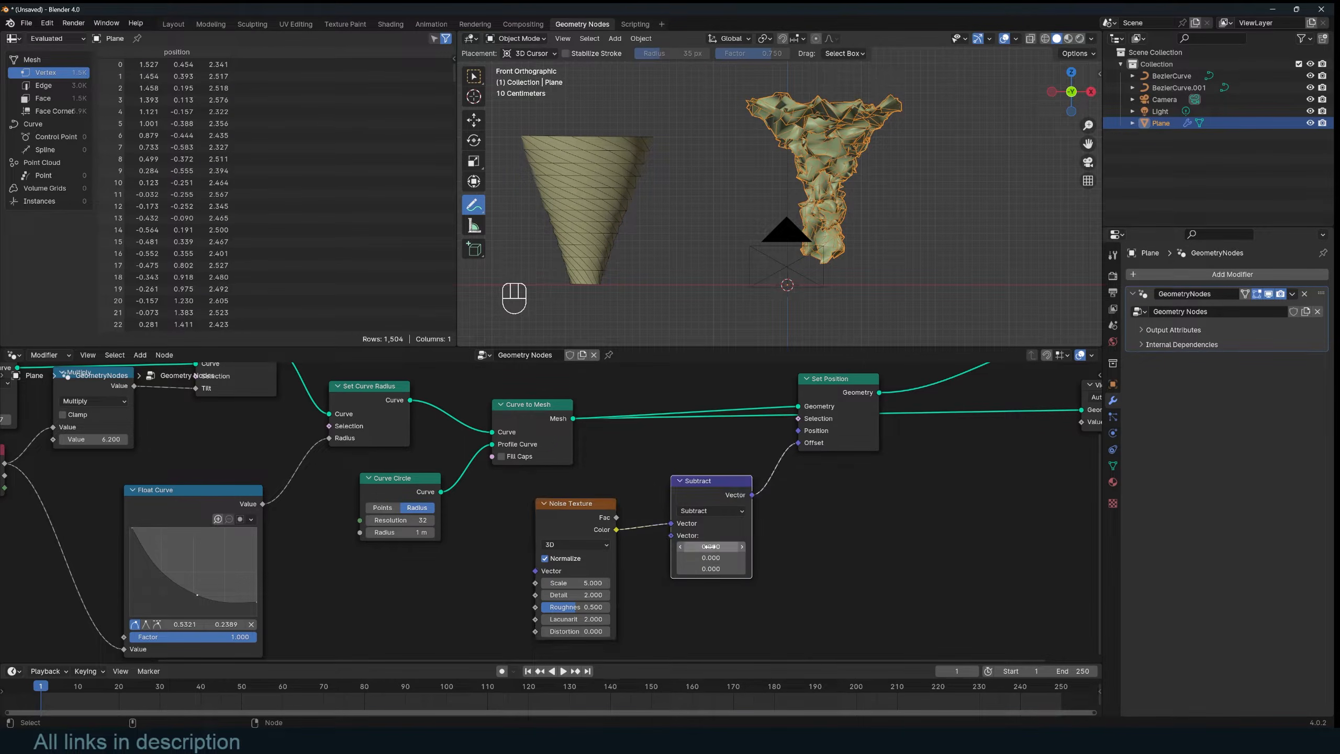
Step: Set all three components of the Subtract node's second vector to 0.5 and move the node closer to Noise Texture
left_click_drag(710, 547, 710, 569)
left_click(751, 561)
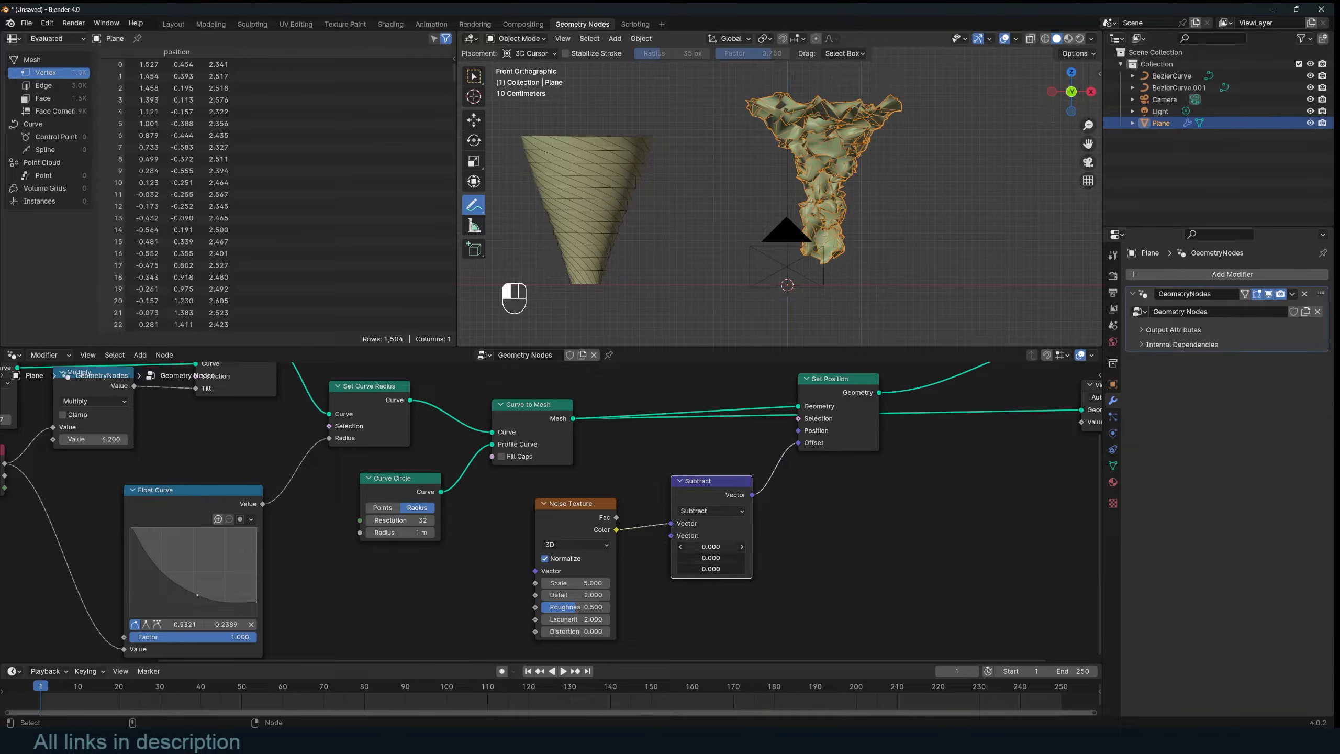
type("0.5")
key("Return")
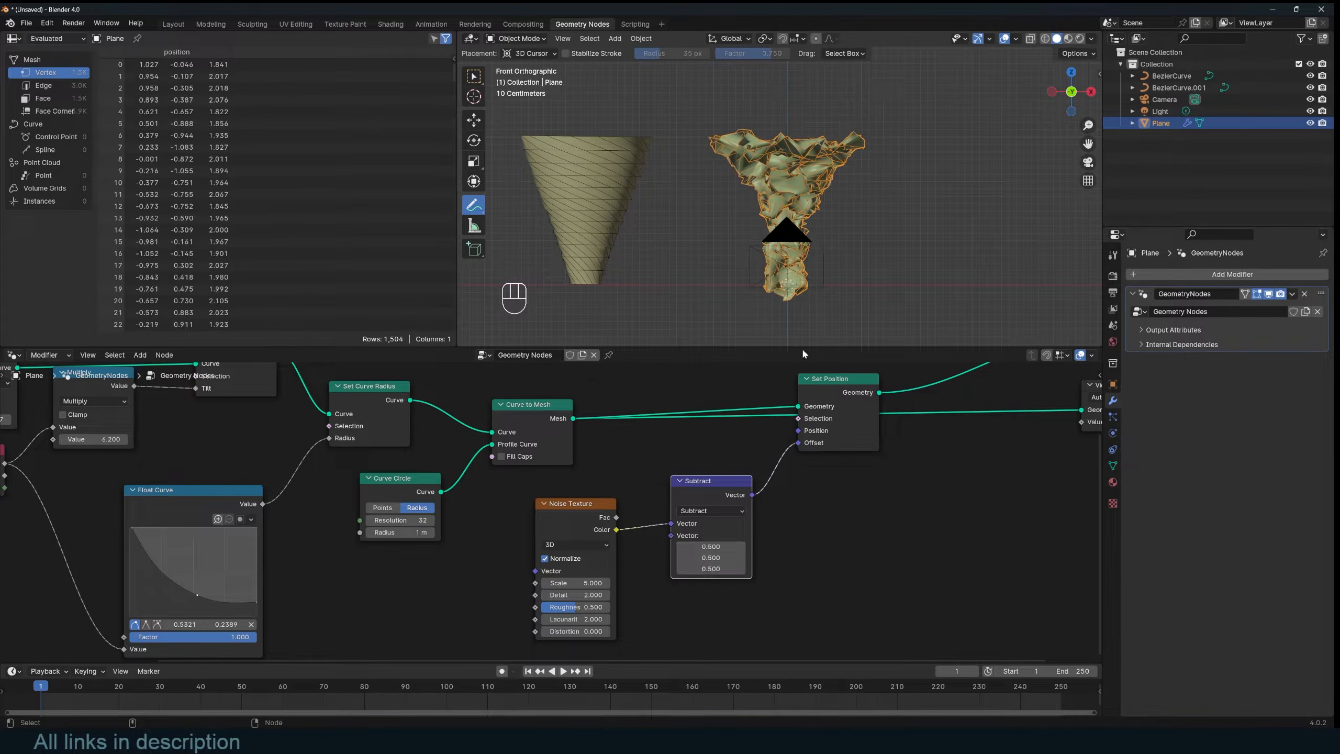
middle_click_drag(812, 198, 749, 219)
left_click_drag(714, 488, 690, 498)
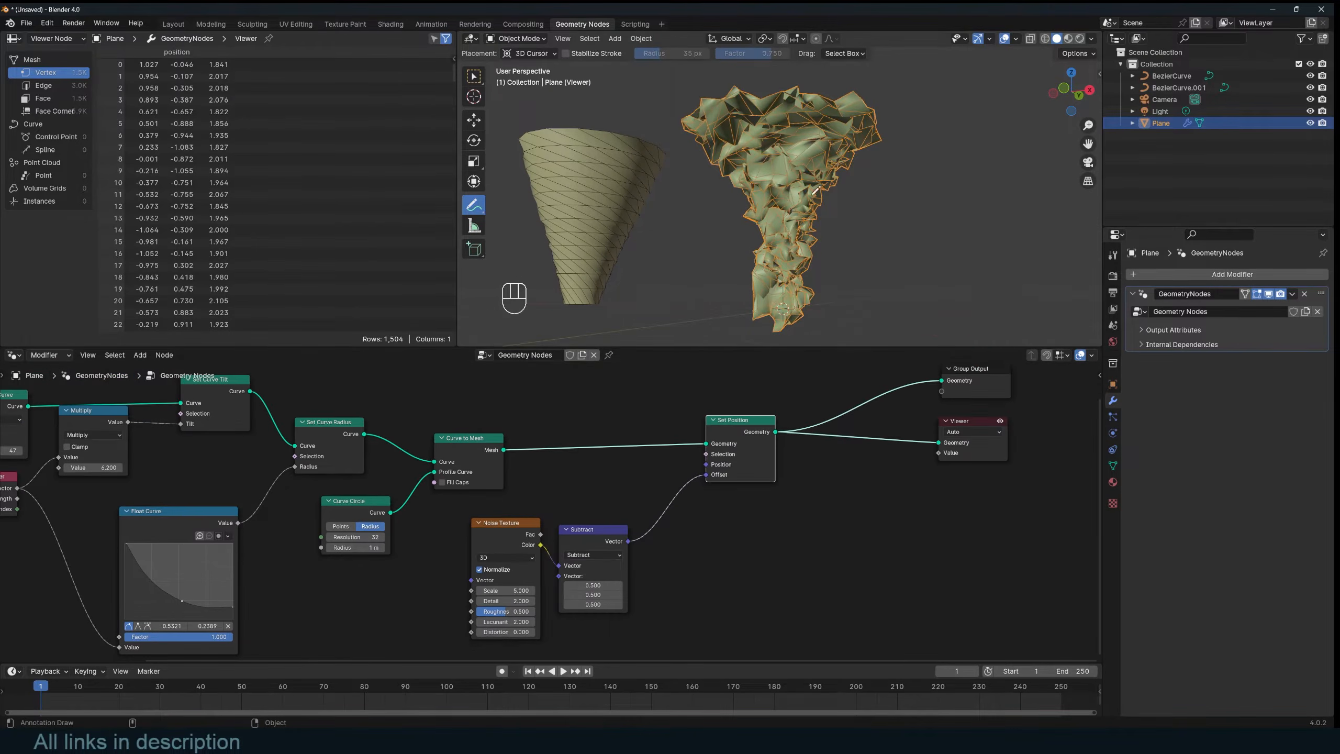
Step: Set the Noise Texture's Scale to 2.3
mouse_move(786, 211)
middle_mouse_down()
mouse_move(794, 203)
mouse_move(784, 214)
middle_mouse_up()
scroll(553, 512, "up", 1)
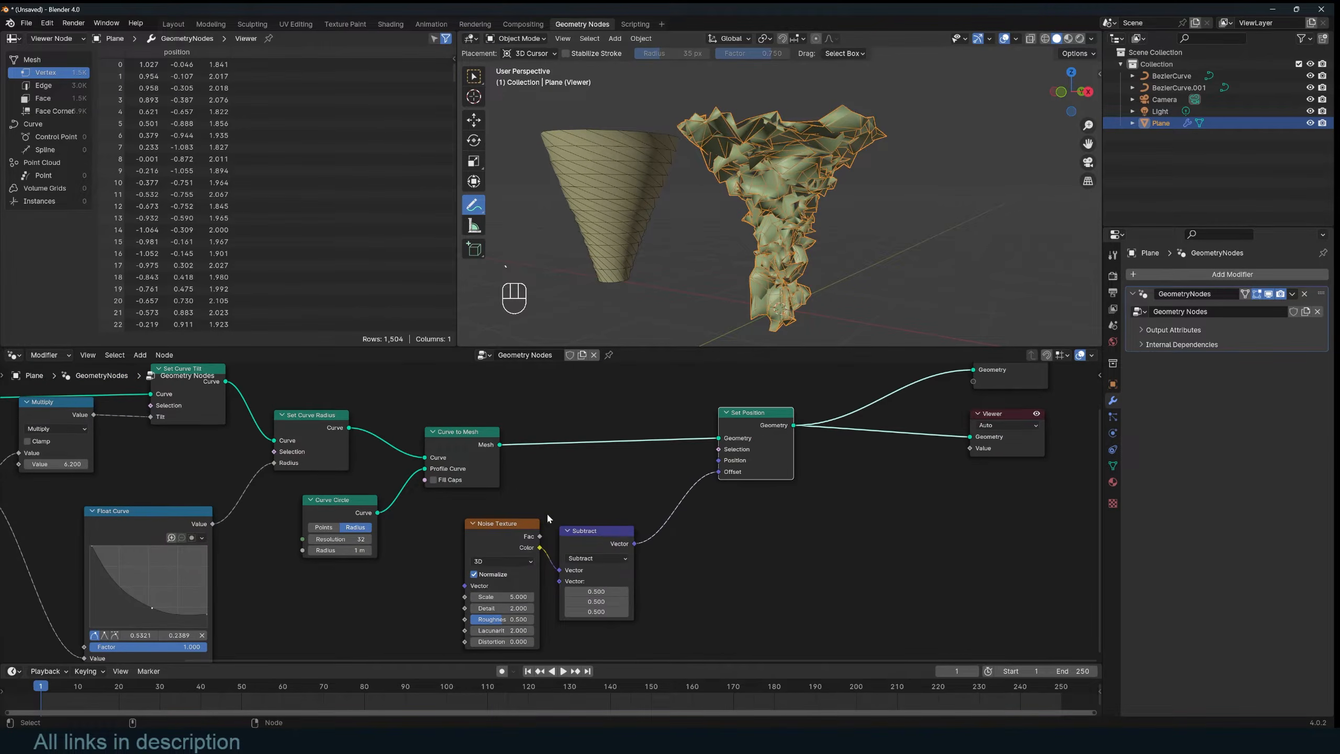
middle_click_drag(547, 513, 608, 453)
mouse_move(580, 537)
left_mouse_down()
mouse_move(546, 537)
mouse_move(575, 537)
left_mouse_up()
Step: Duplicate the Subtract node, insert the copy before Set Position's Offset and change its operation to Scale
scroll(715, 501, "up", 2)
left_click(658, 484)
key("shift+d")
left_click(778, 466)
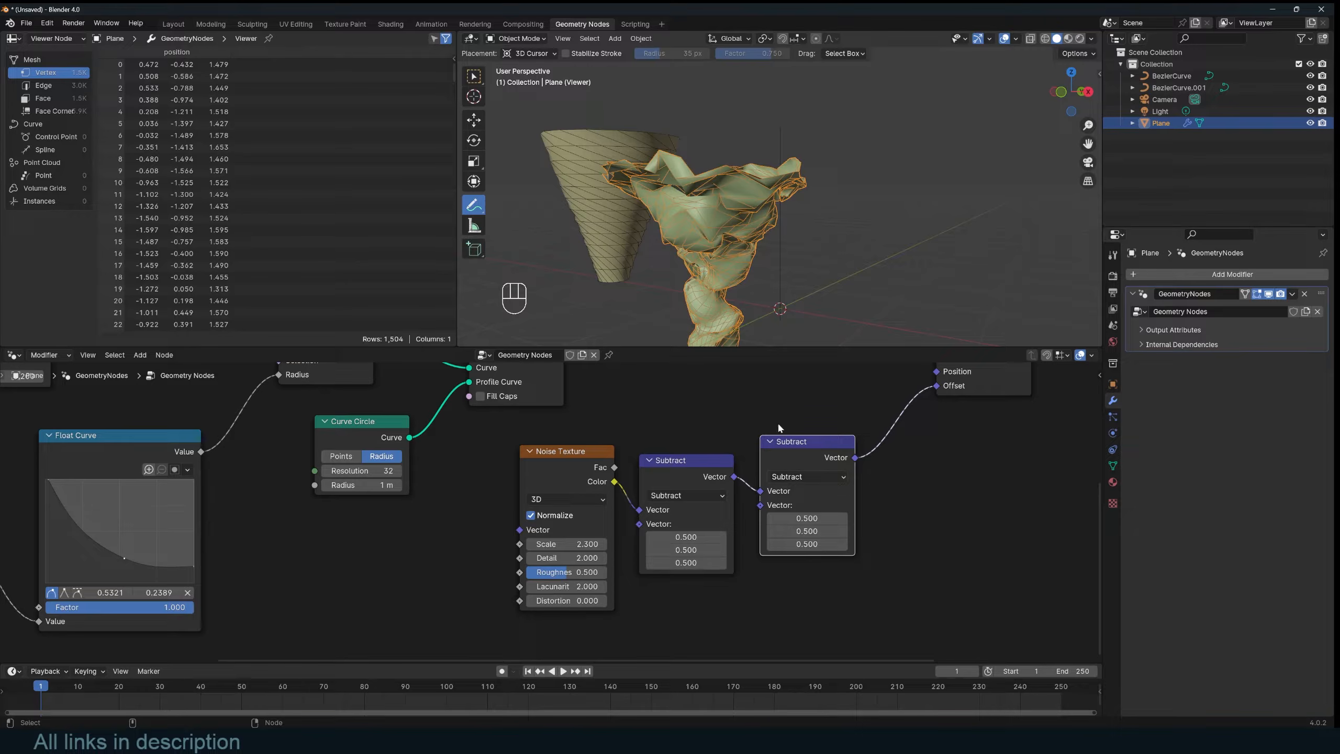
left_click(800, 476)
left_click(783, 702)
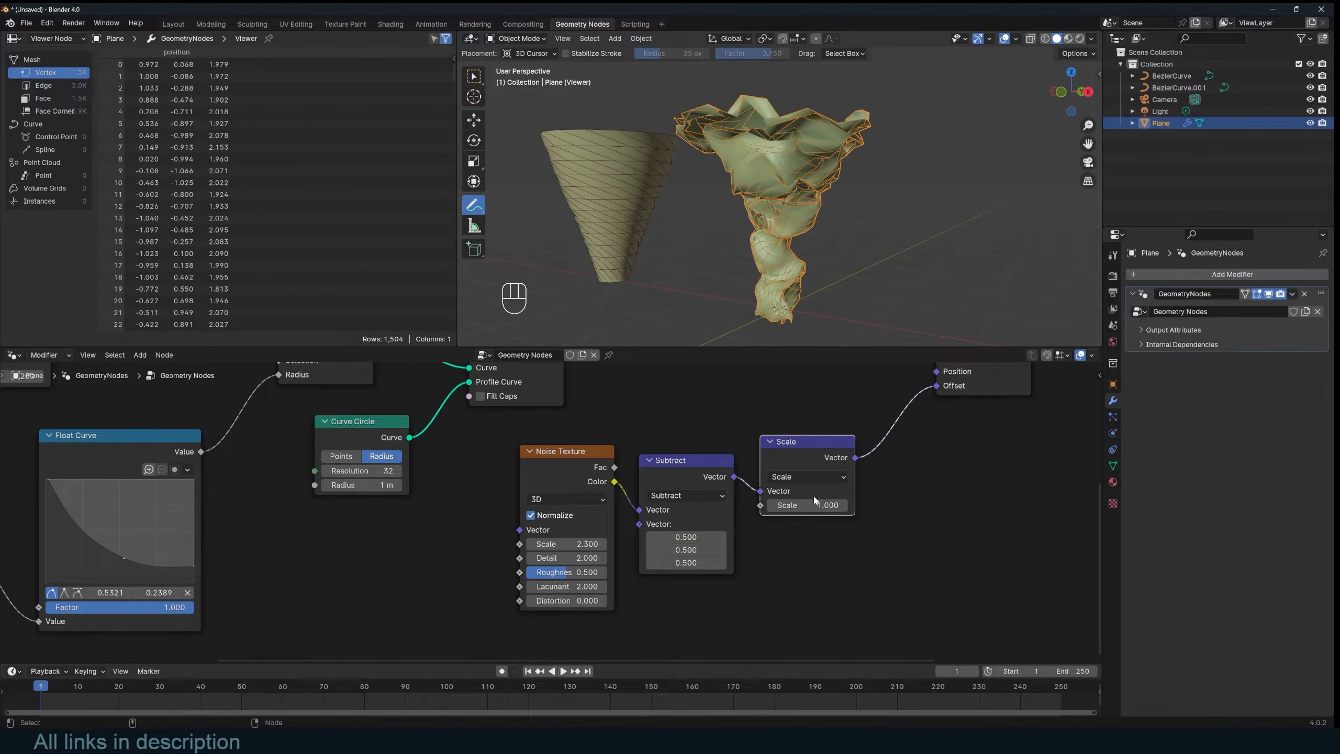
Step: Set the Scale vector node's factor to 0.66 and the Noise Texture's Scale to 2.94
mouse_move(807, 505)
left_mouse_down()
mouse_move(778, 505)
mouse_move(922, 505)
mouse_move(766, 505)
mouse_move(823, 505)
left_mouse_up()
left_click_drag(600, 544, 570, 544)
mouse_move(565, 544)
left_mouse_down("shift")
mouse_move(627, 544)
mouse_move(580, 544)
left_mouse_up("shift")
left_click_drag(807, 505, 776, 505, "shift")
left_click_drag(566, 543, 587, 544)
Step: Sketch annotation arrows beside the funnel in front view, remove them and return to the Move tool
key("KP_1")
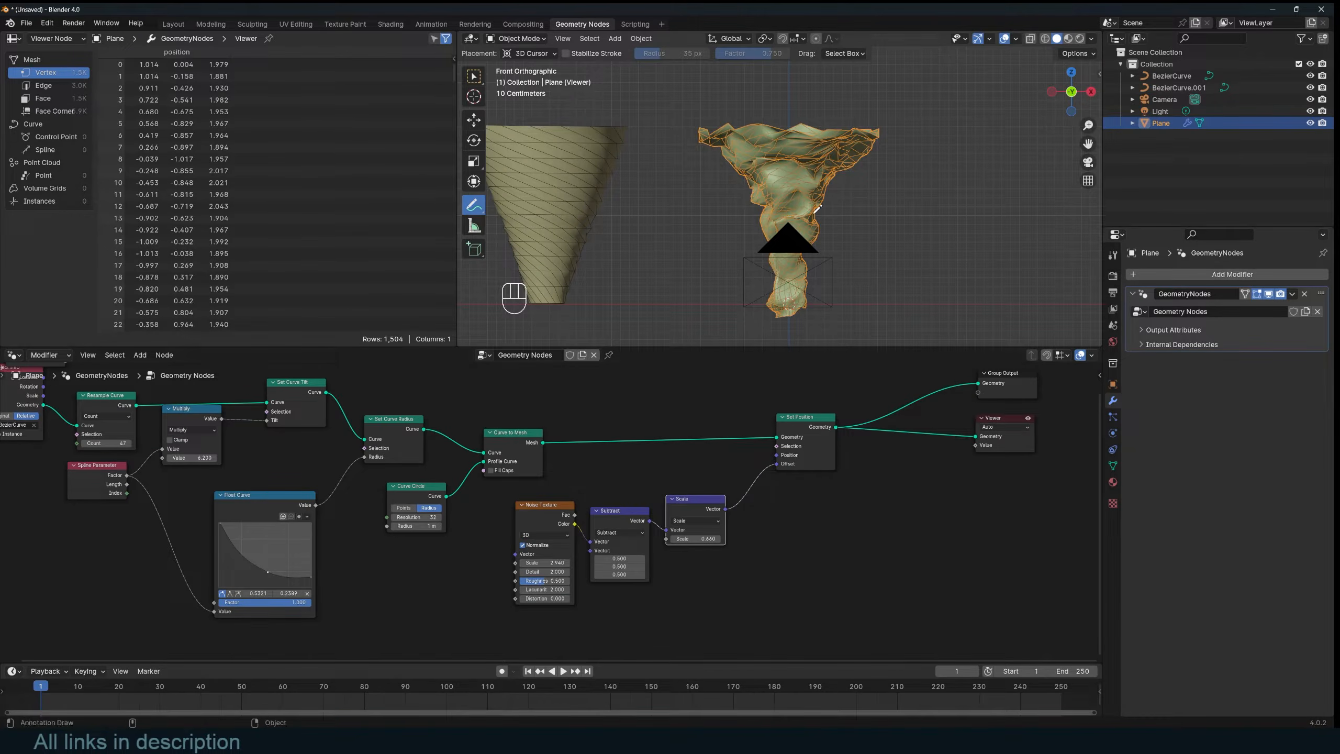
scroll(815, 212, "up", 4)
key("ctrl+z")
mouse_move(940, 305)
left_mouse_down()
mouse_move(875, 240)
mouse_move(925, 235)
mouse_move(867, 233)
left_mouse_up()
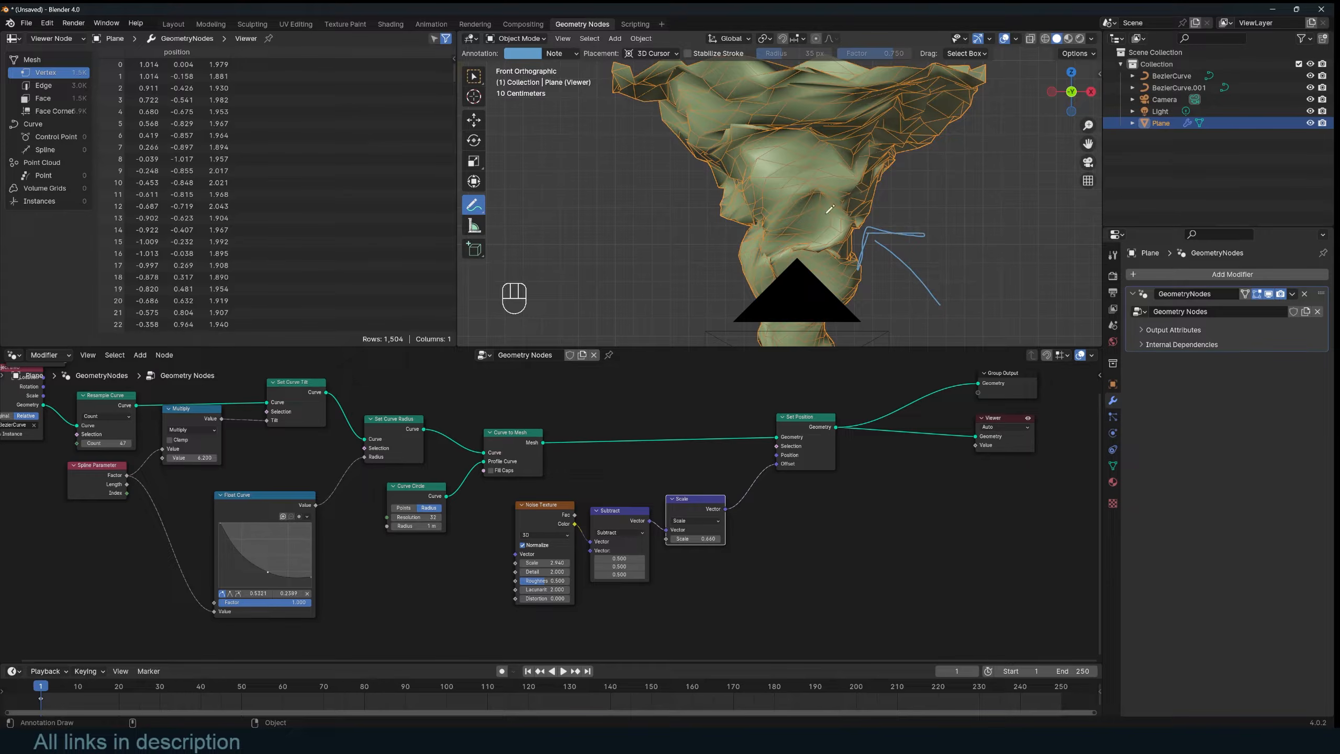
left_click(568, 55)
left_click(637, 102)
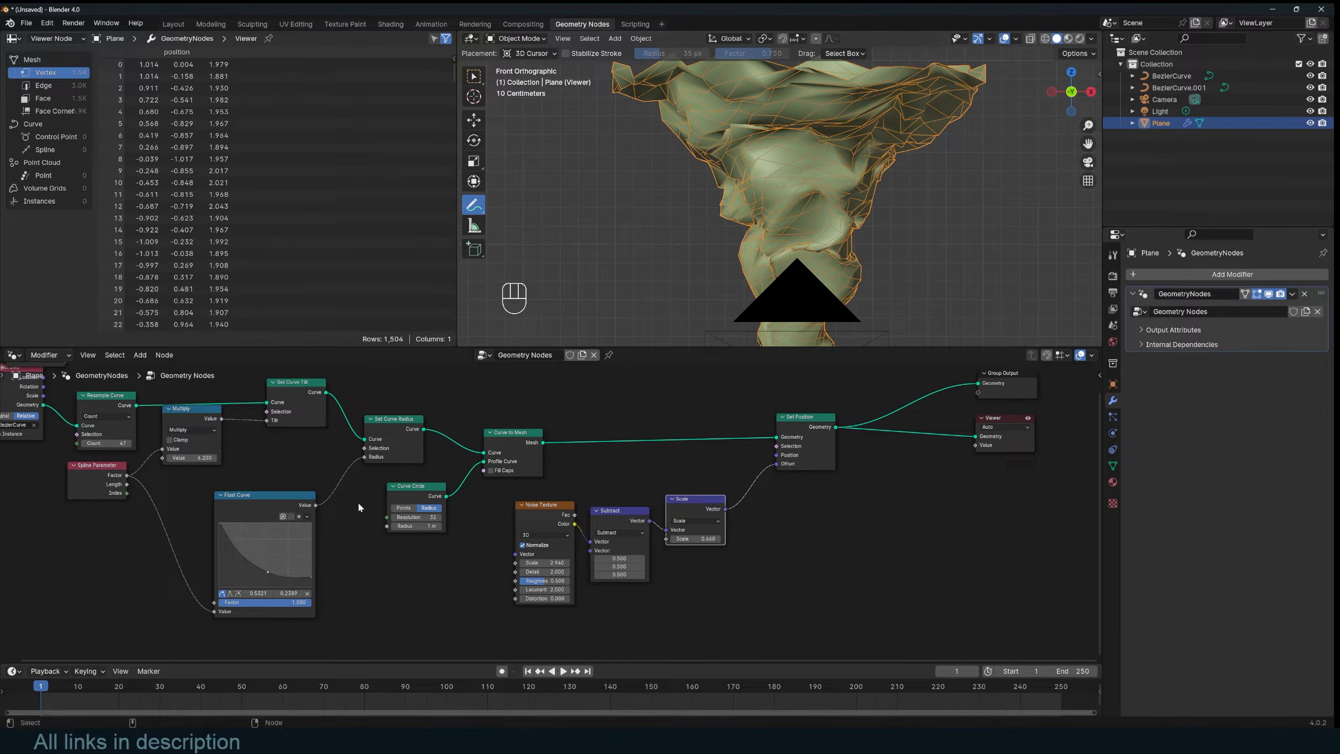
key("t")
key("t")
left_click(473, 120)
Step: Move the Noise Texture, Subtract and Scale nodes lower and disconnect Scale from Set Position's Offset
middle_click_drag(795, 505, 814, 476)
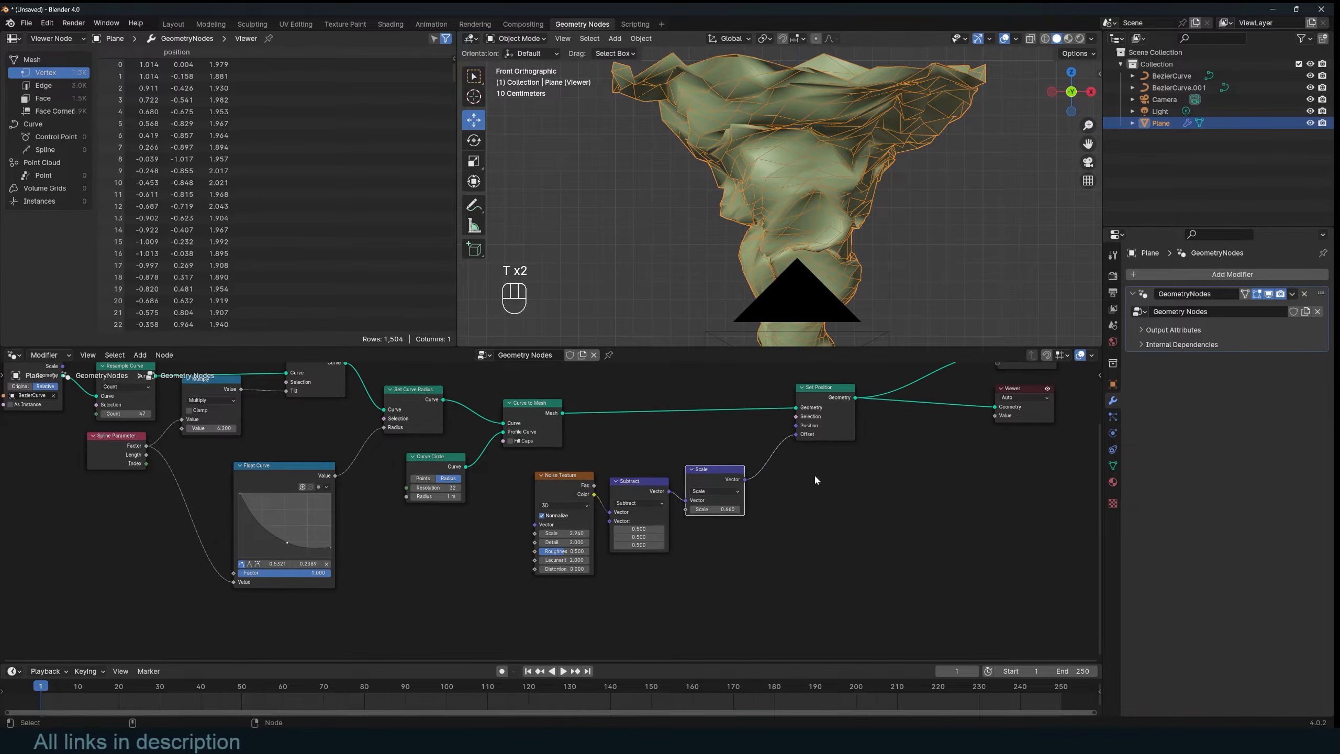
left_click_drag(835, 466, 544, 533)
left_click_drag(709, 471, 723, 536)
left_click_drag(799, 436, 788, 445)
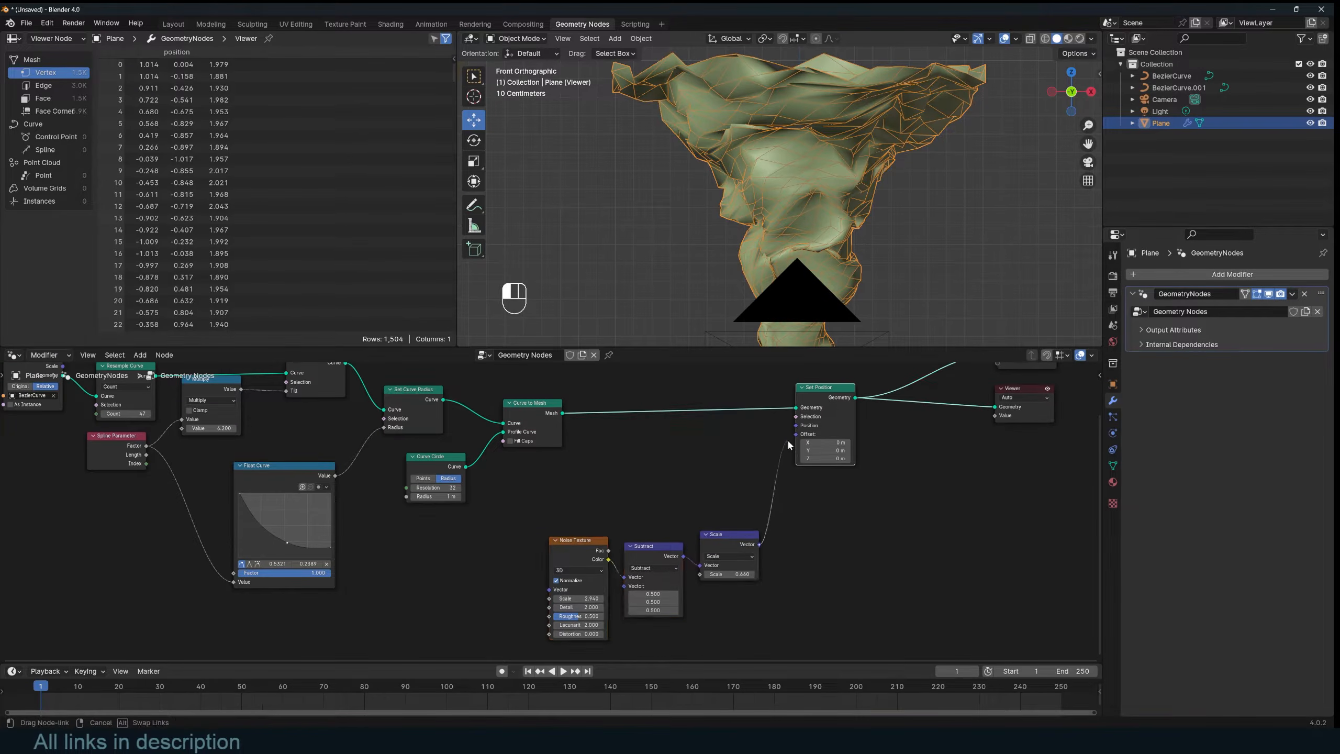
left_click_drag(814, 519, 812, 517)
Step: Add a Normal node and connect its output to Set Position's Offset
key("shift+a")
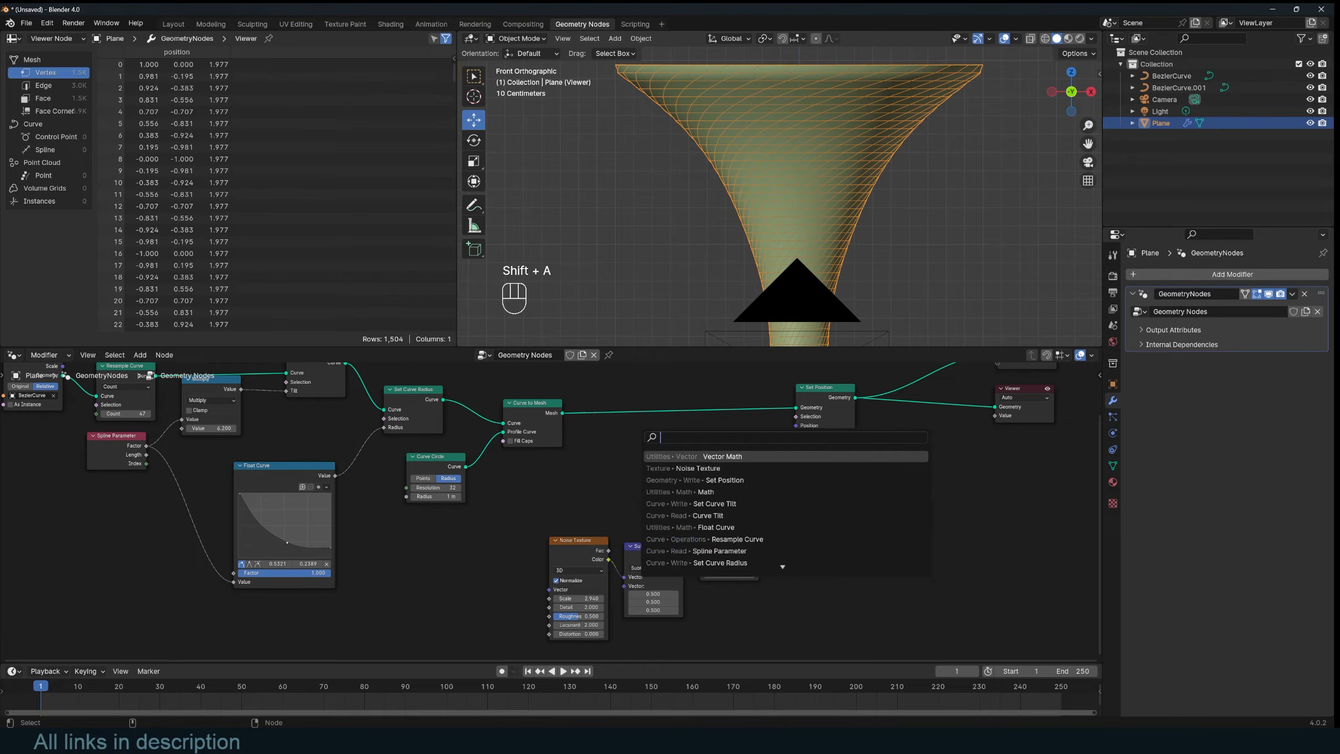
type("nor")
key("Return")
left_click(641, 477)
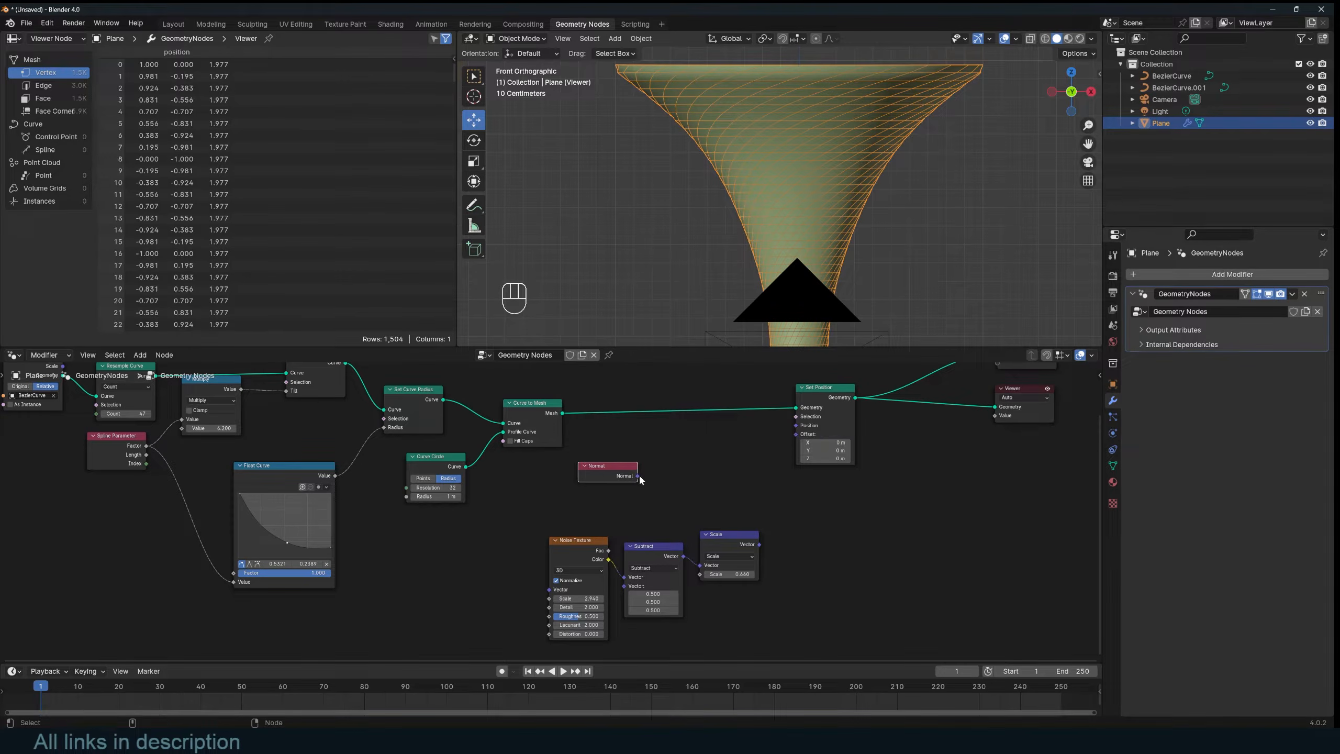
left_click_drag(639, 476, 803, 435)
middle_click_drag(860, 314, 930, 190)
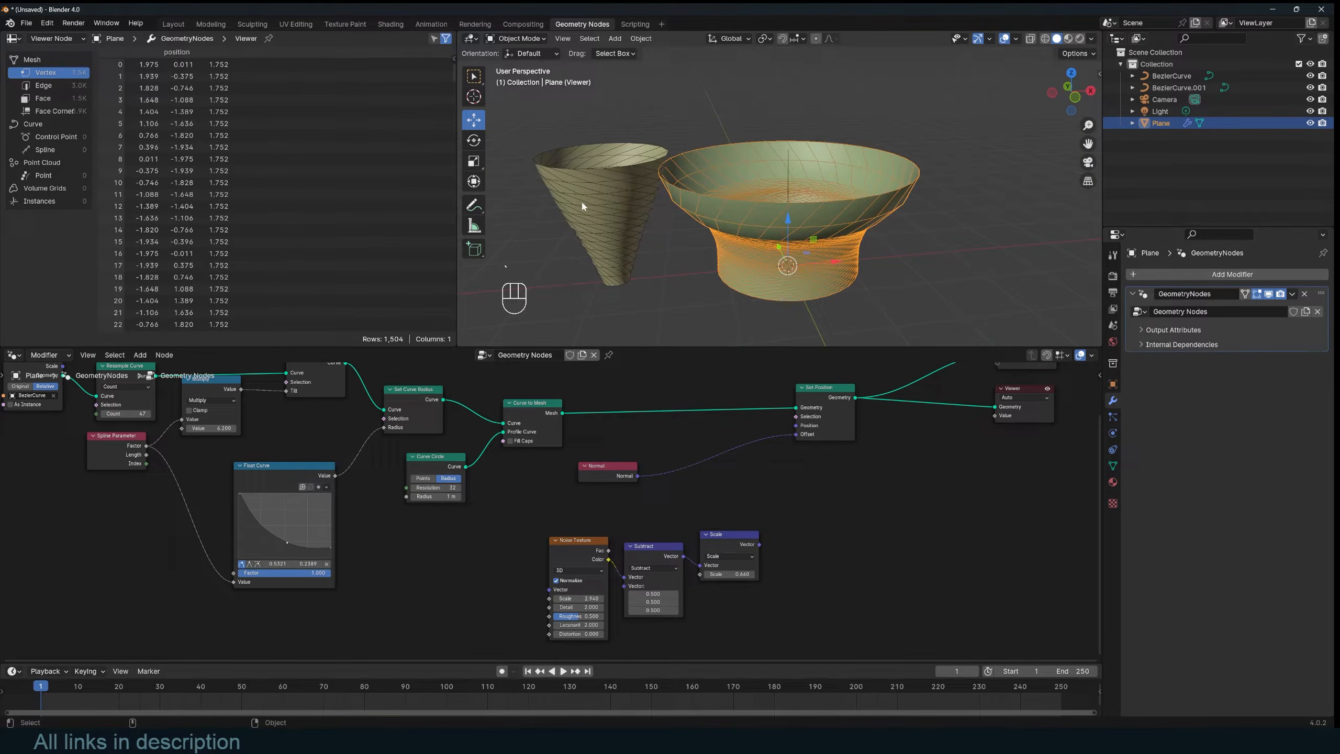
Step: Add a monkey mesh beside the funnel and try Shrink/Fatten on it in Edit Mode
middle_click_drag(1043, 241, 889, 219, "shift")
key("shift+a")
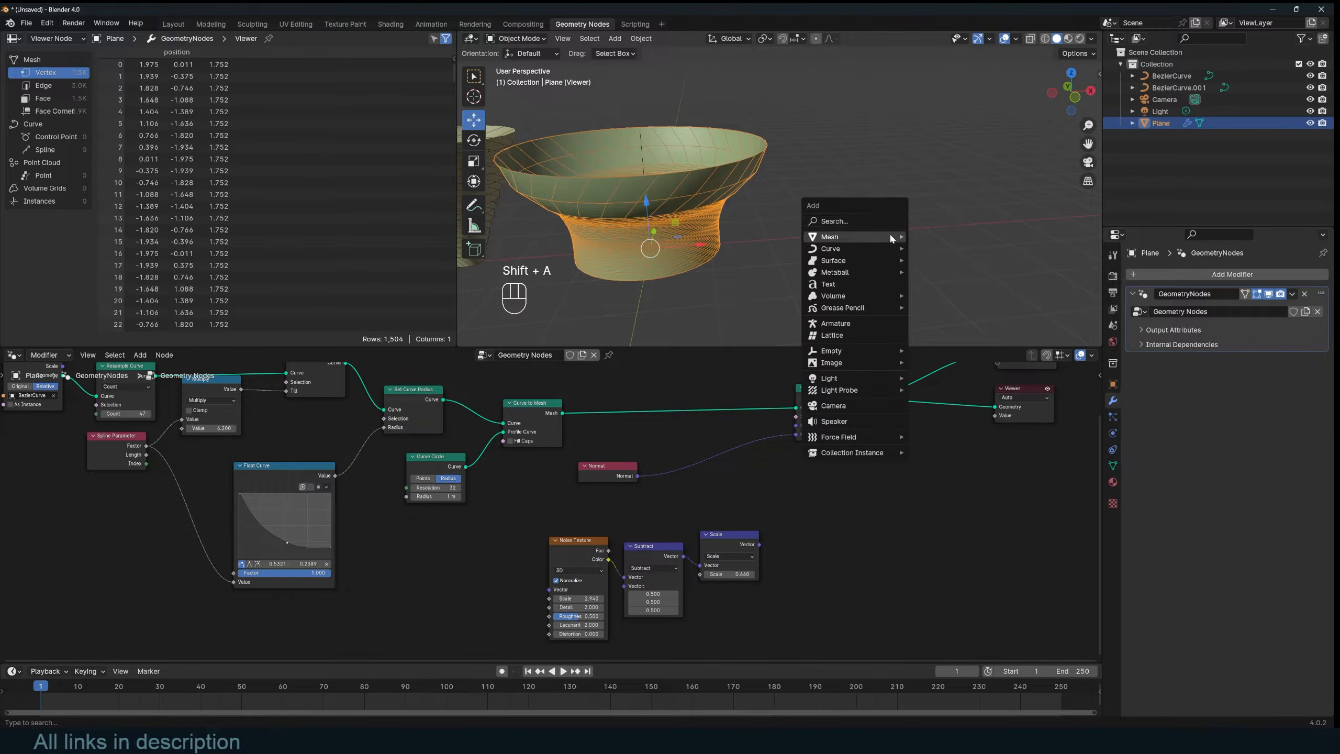
mouse_move(890, 236)
left_click(939, 347)
key("Tab")
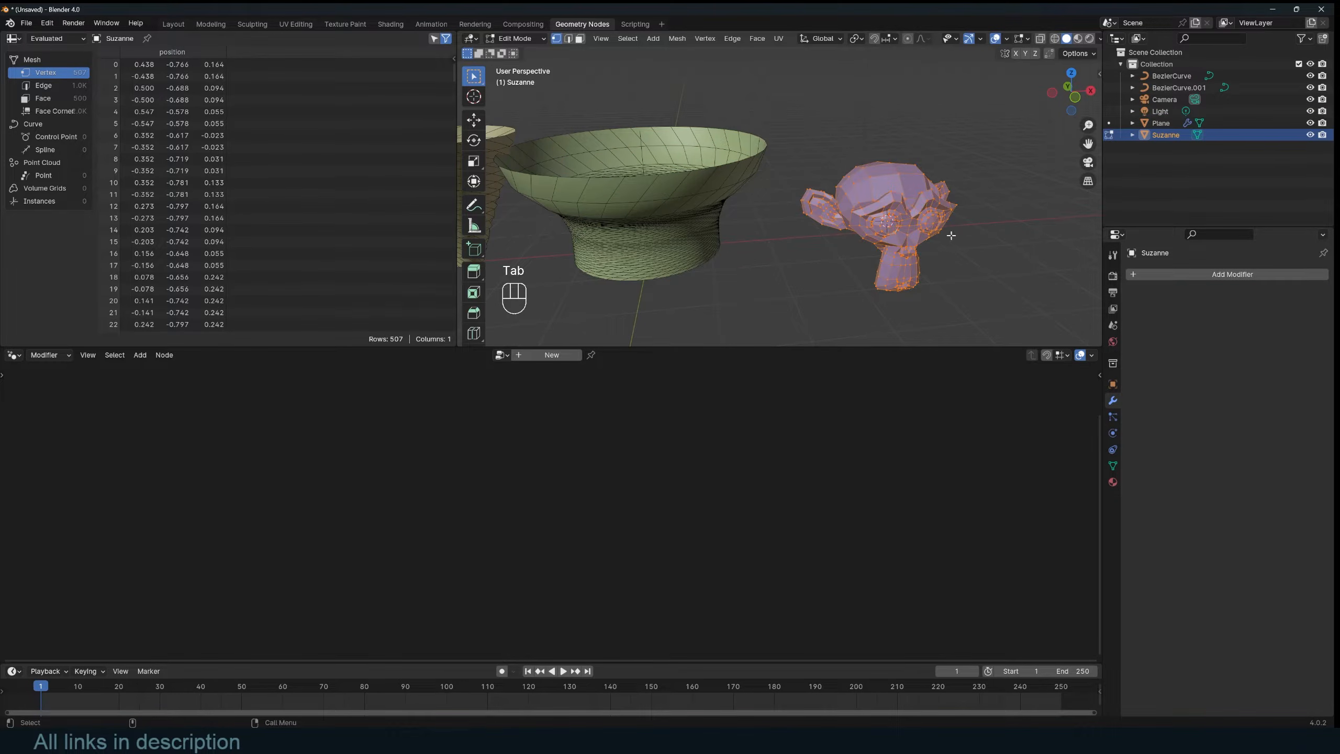
key("alt+s")
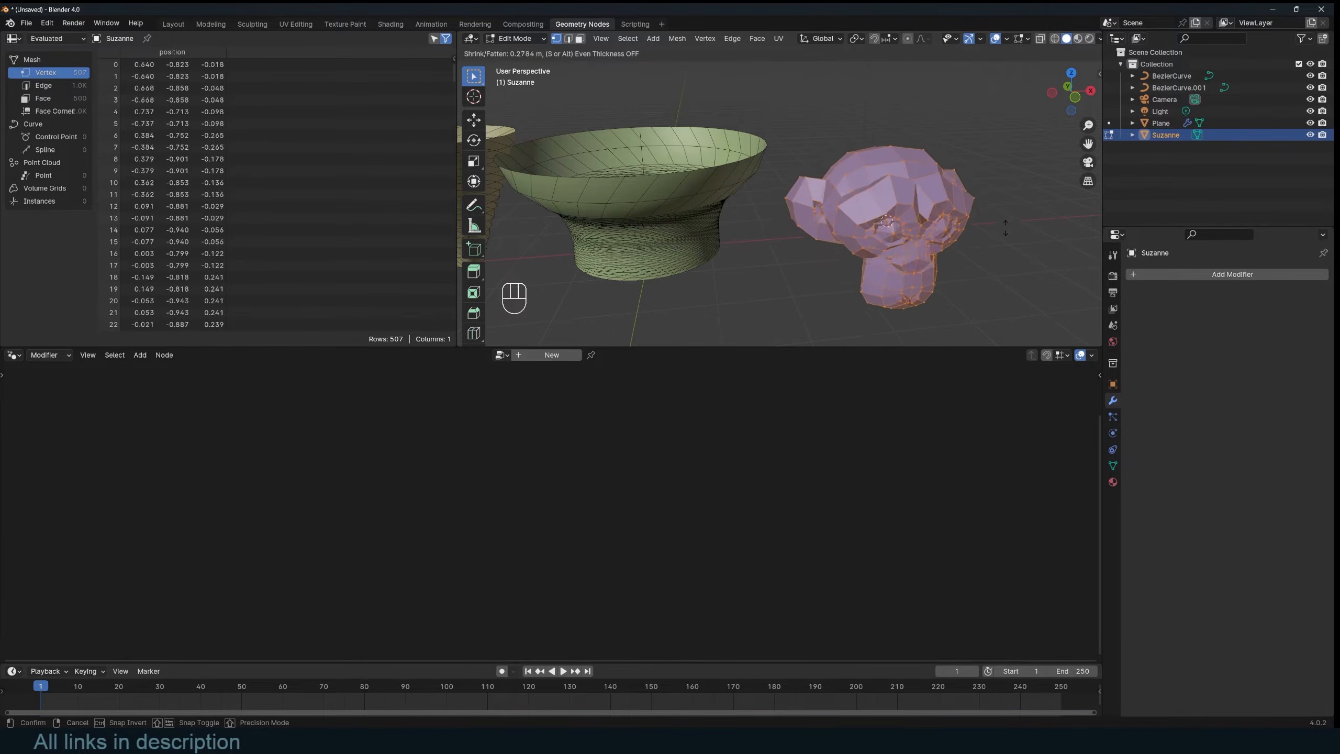
right_click(1006, 168)
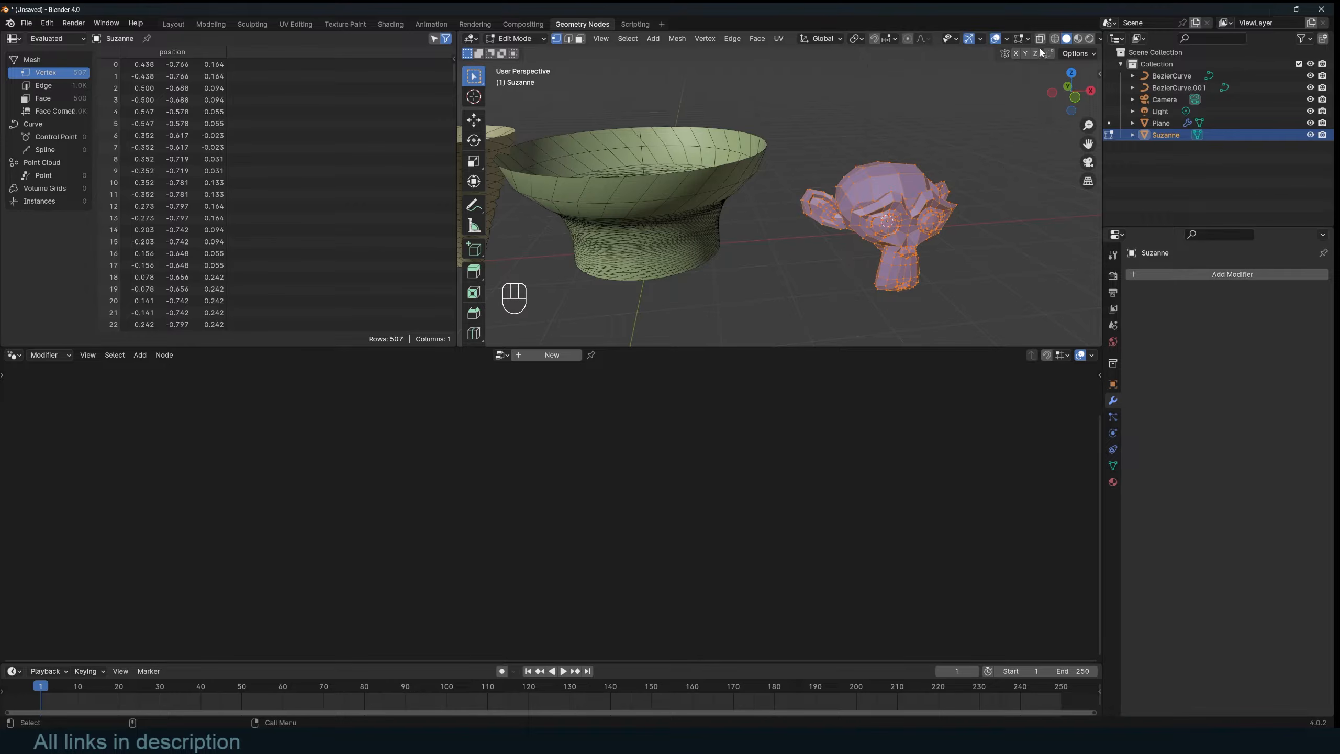
Step: Display the monkey's face normals in the Edit Mode overlays with a size of 0.30
left_click(1007, 39)
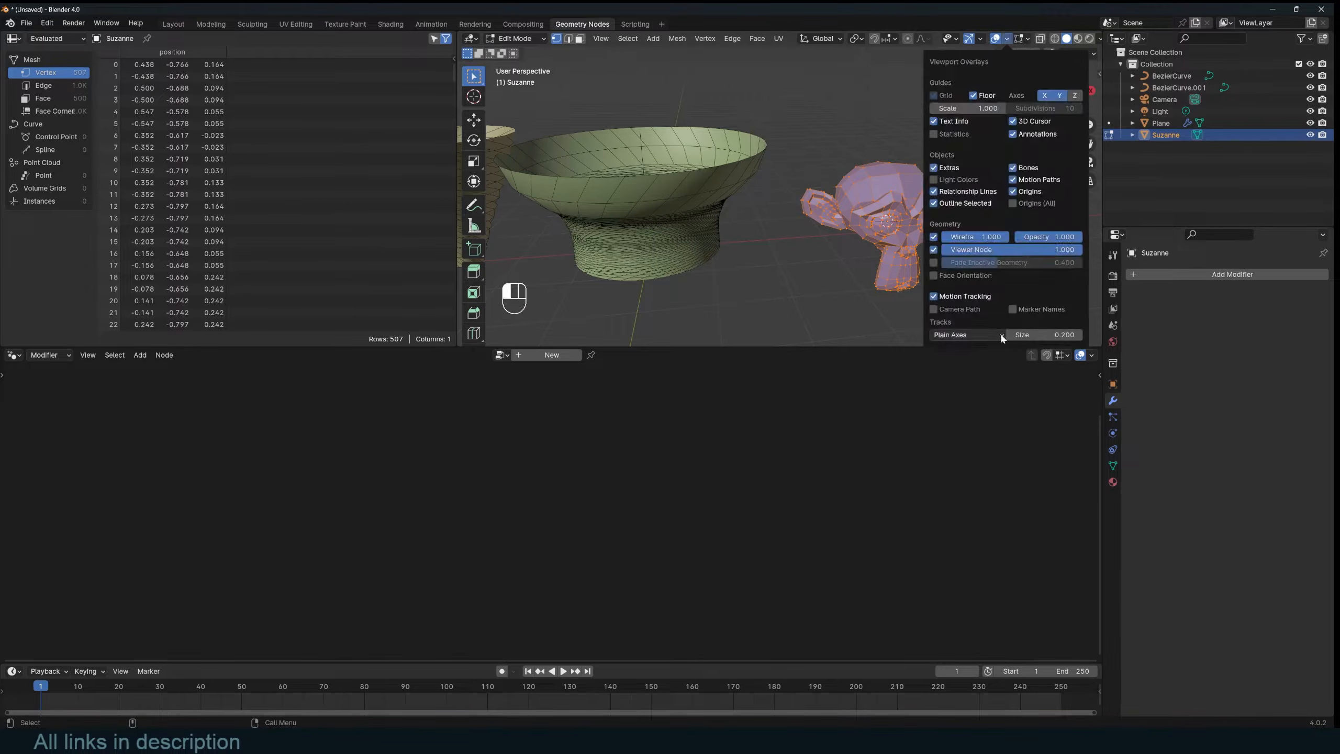
left_click(1027, 39)
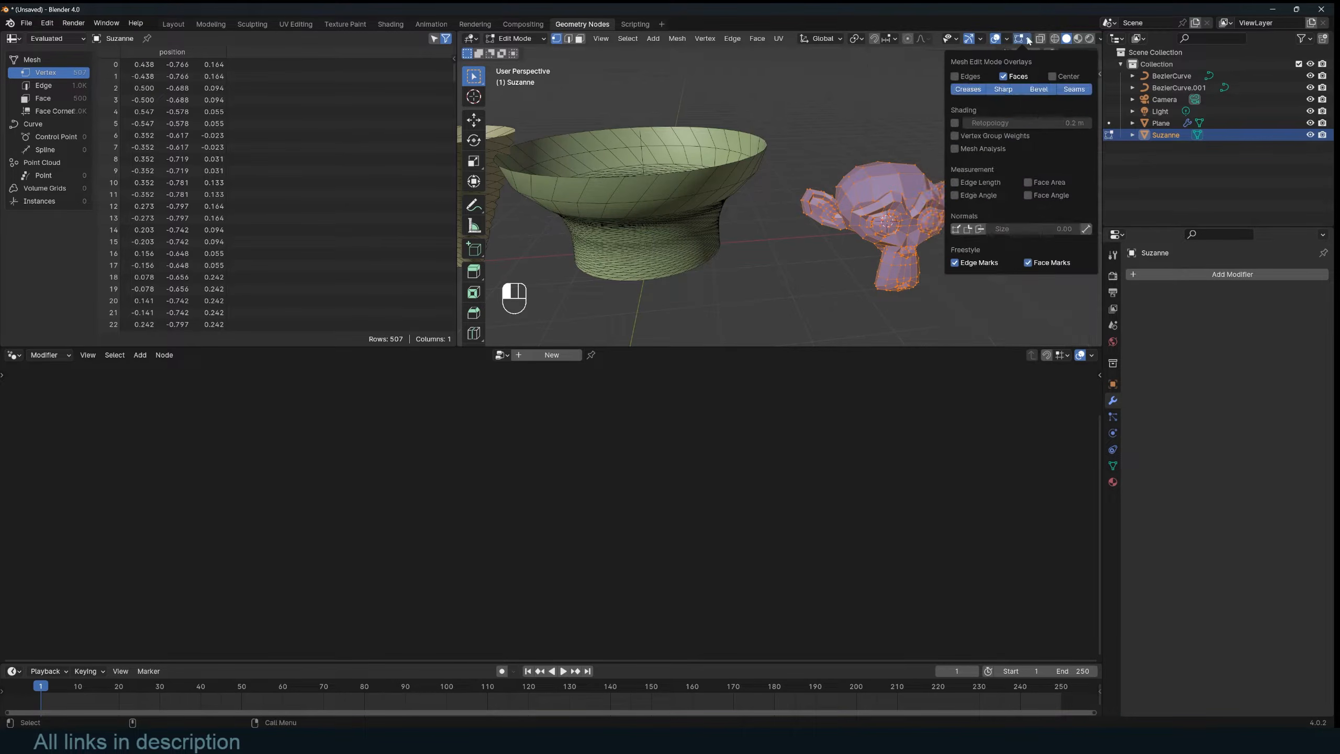
left_click(980, 231)
mouse_move(995, 231)
left_mouse_down()
mouse_move(1029, 231)
mouse_move(1009, 231)
left_mouse_up()
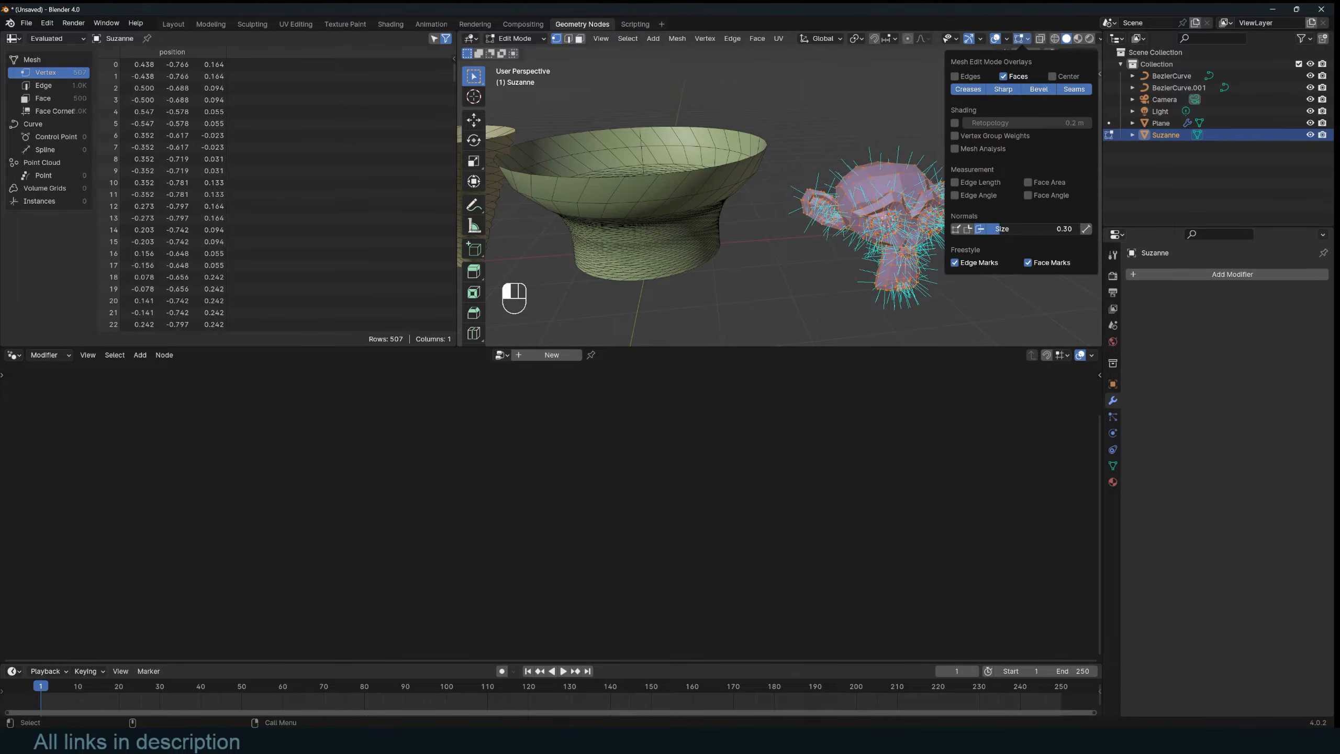
Step: Try Shrink/Fatten on the monkey along its displayed normals, leave Edit Mode and select the funnel object
key("alt+s")
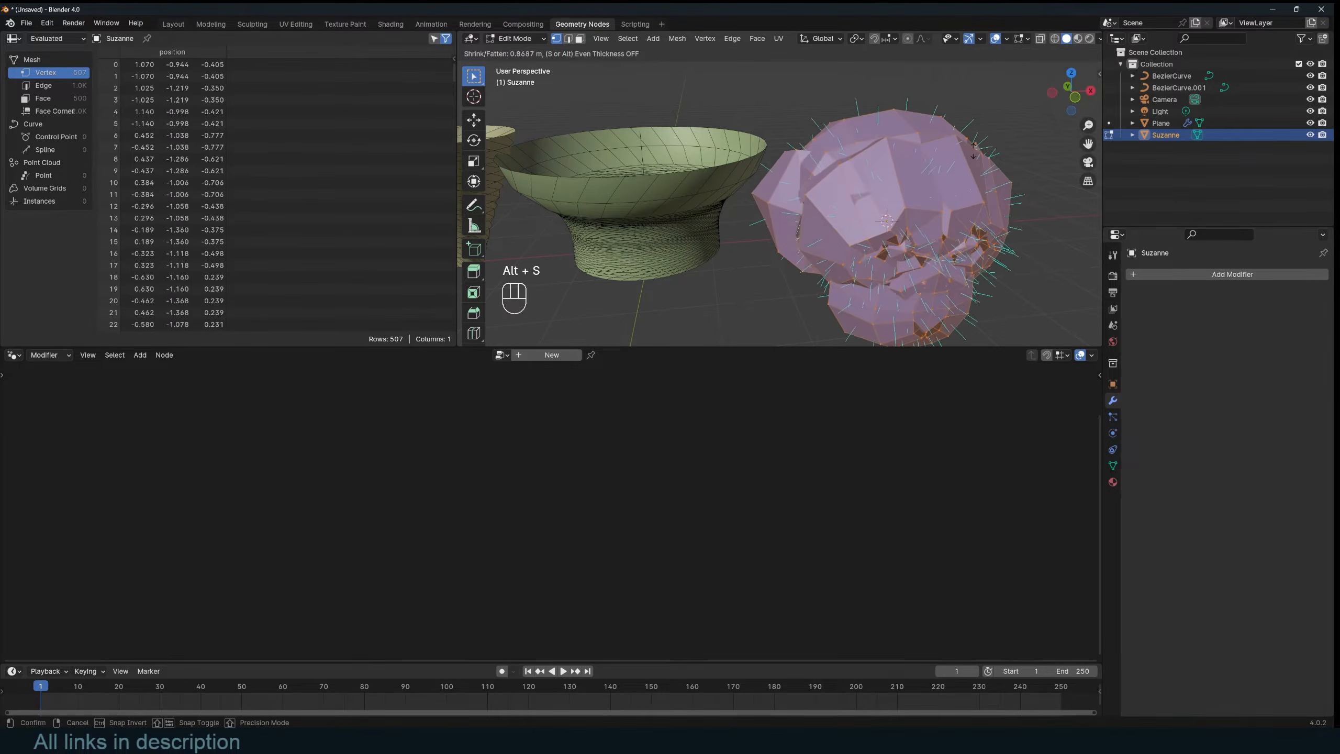
right_click(975, 181)
key("Tab")
left_click(726, 189)
middle_click_drag(745, 237, 791, 227, "shift")
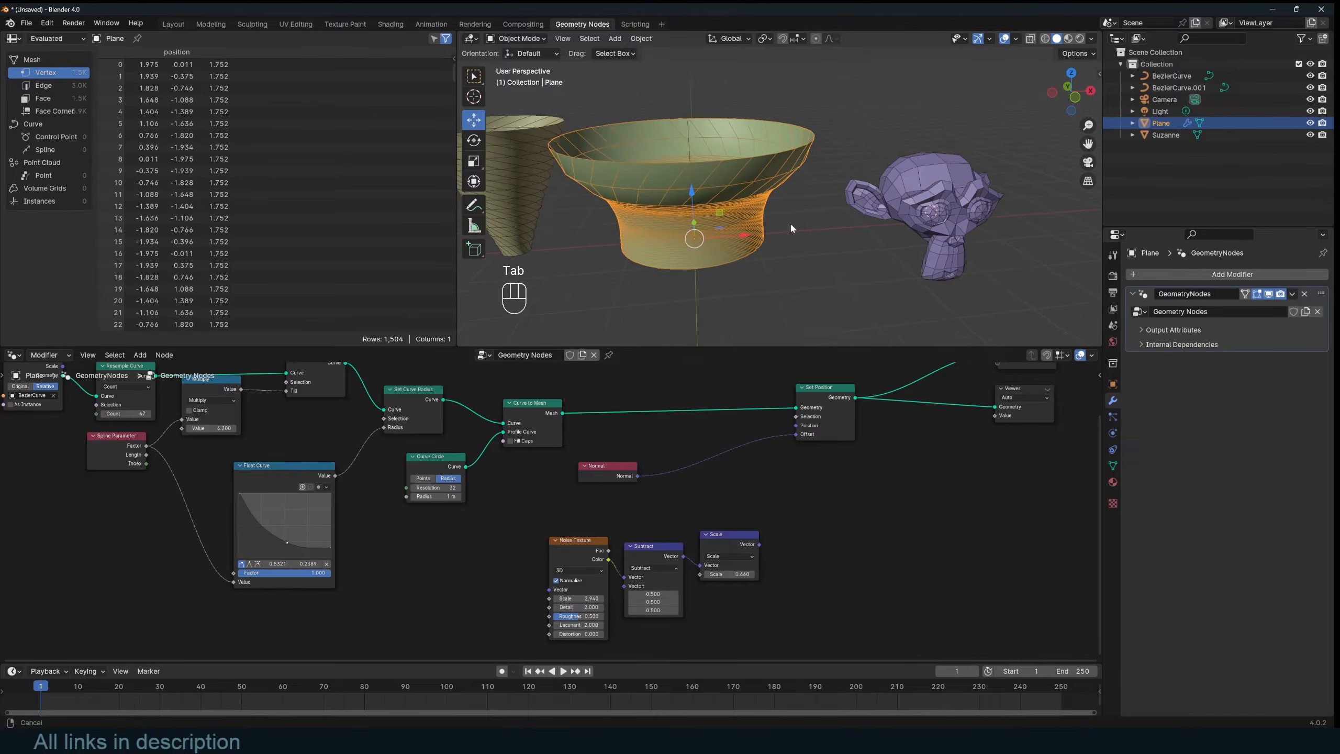
Step: Duplicate the Scale vector node and insert the copy between Normal and Set Position's Offset
scroll(786, 473, "up", 4)
middle_click_drag(744, 477, 624, 441)
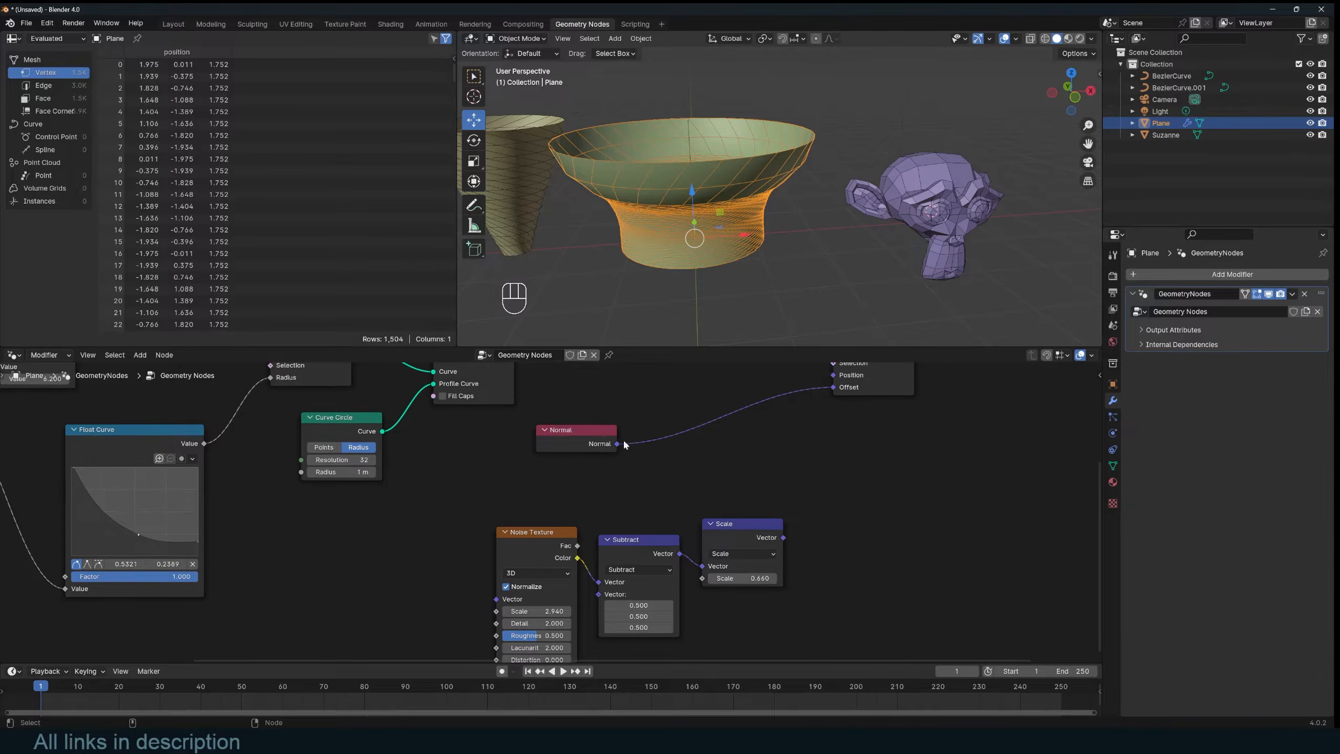
key("shift+a")
left_click(759, 538)
key("shift+d")
left_click(888, 453)
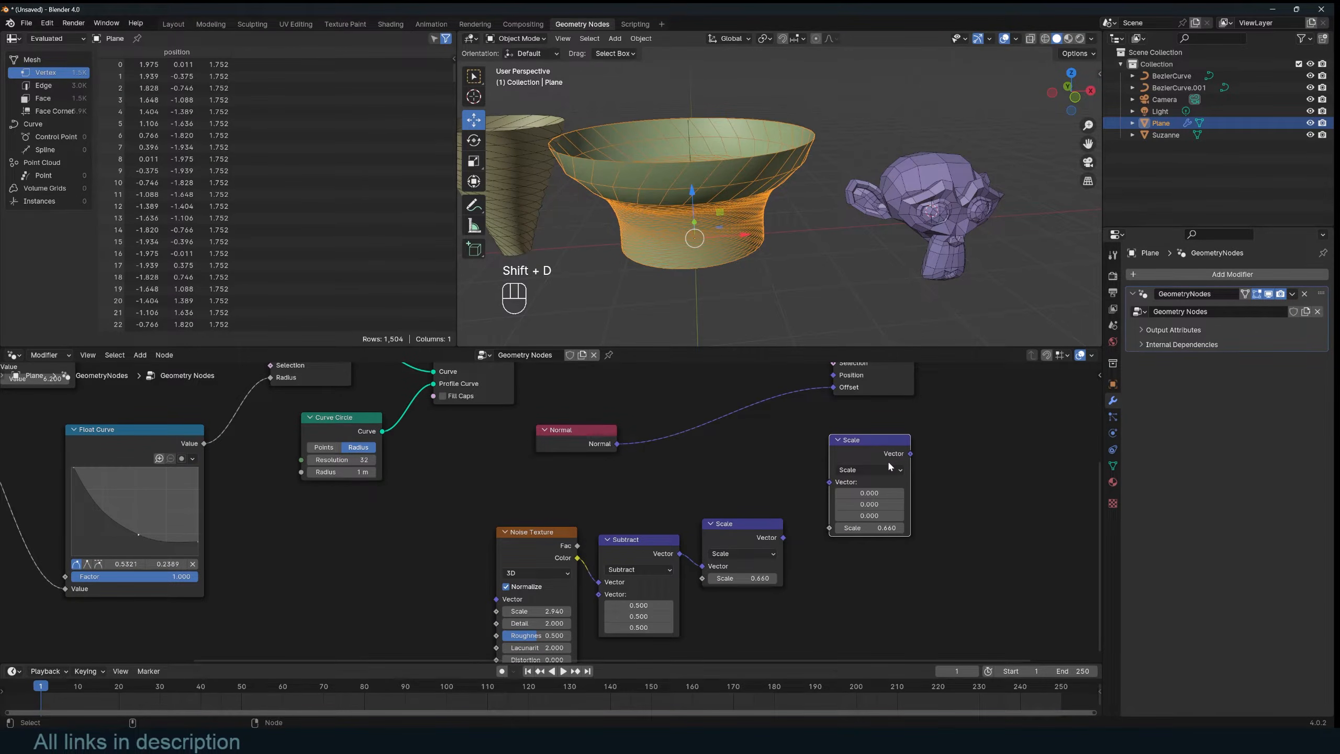
left_click(886, 468)
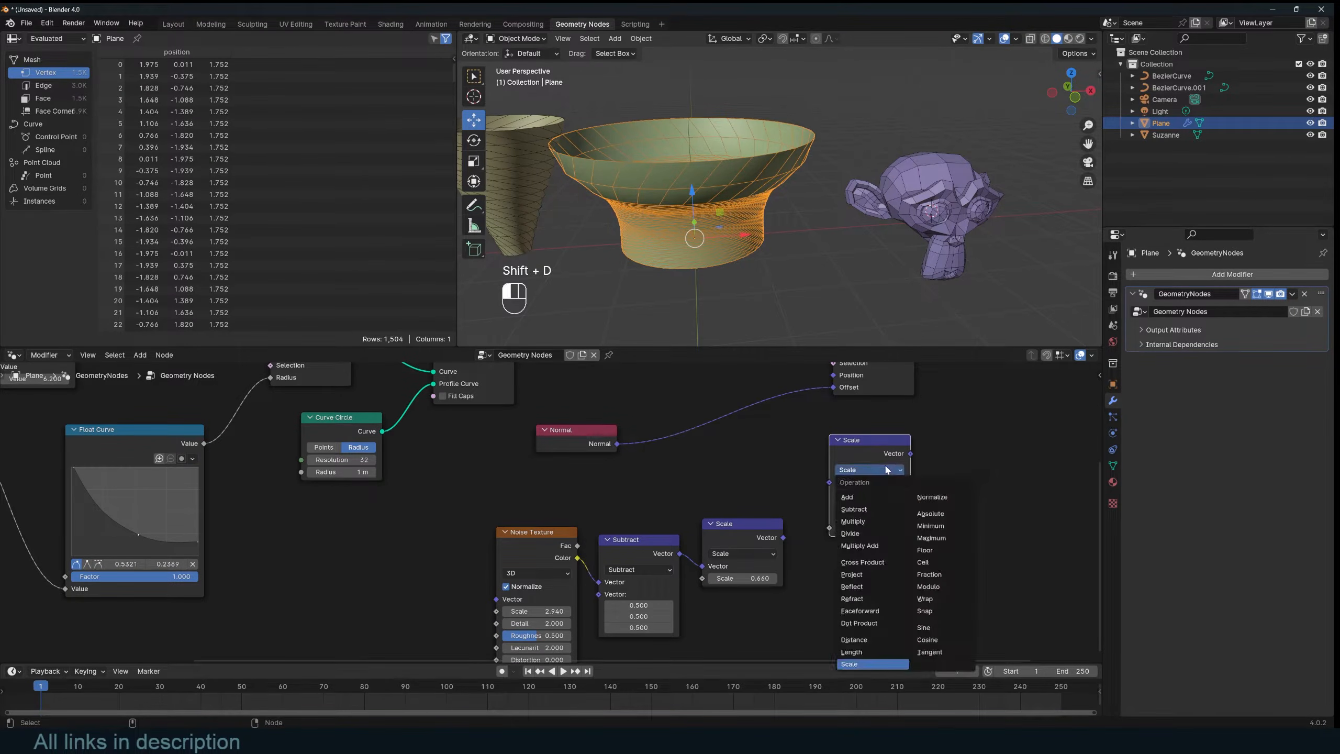
left_click(866, 663)
left_click_drag(876, 440, 743, 389)
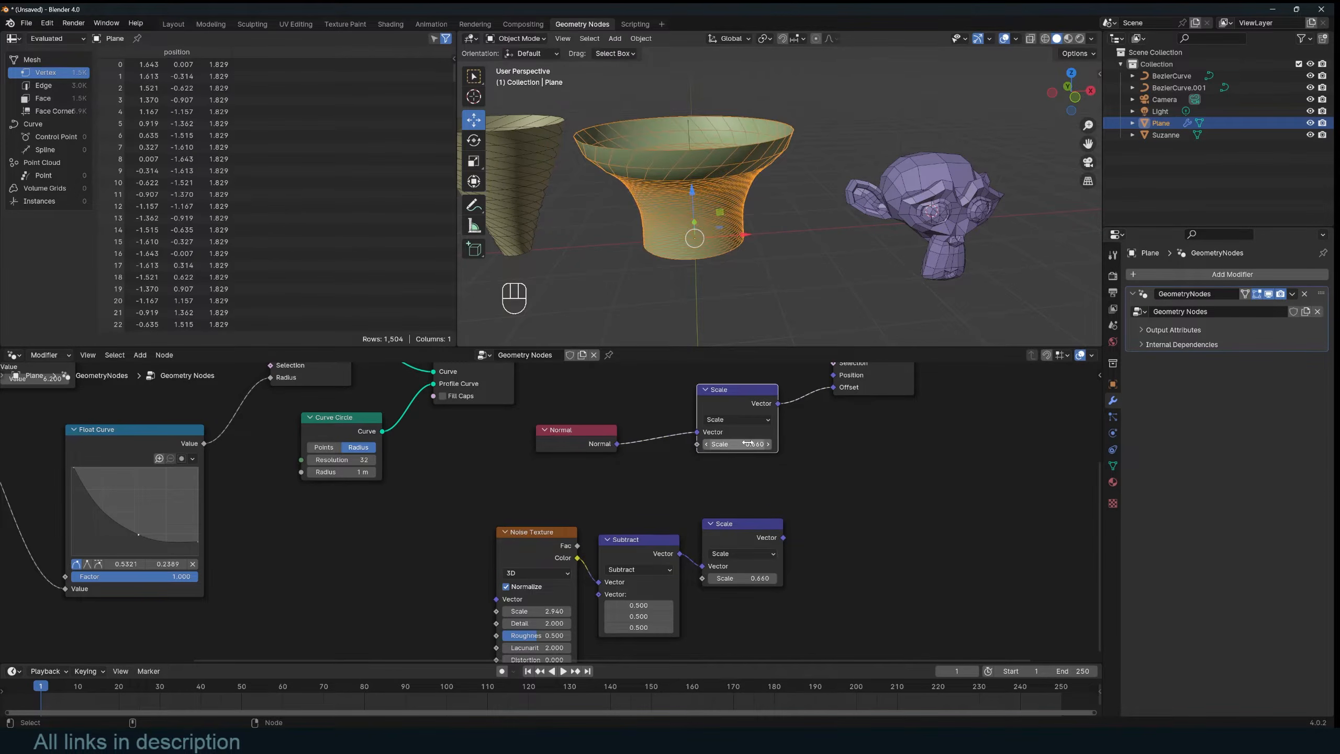
Step: Set the factor of the Scale node fed by Normal to 0.27
mouse_move(748, 443)
left_mouse_down()
mouse_move(722, 444)
mouse_move(745, 444)
left_mouse_up()
left_click_drag(744, 444, 755, 444, "shift")
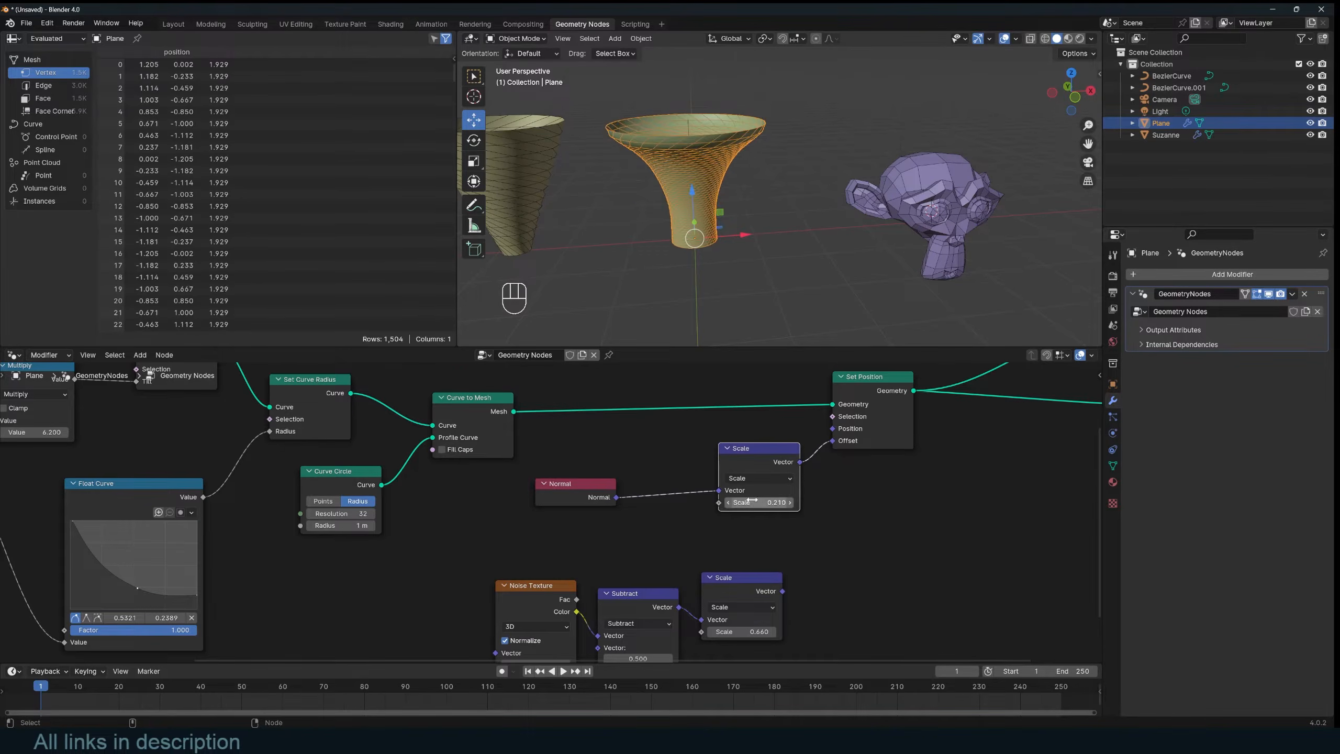
left_click_drag(749, 501, 755, 502, "shift")
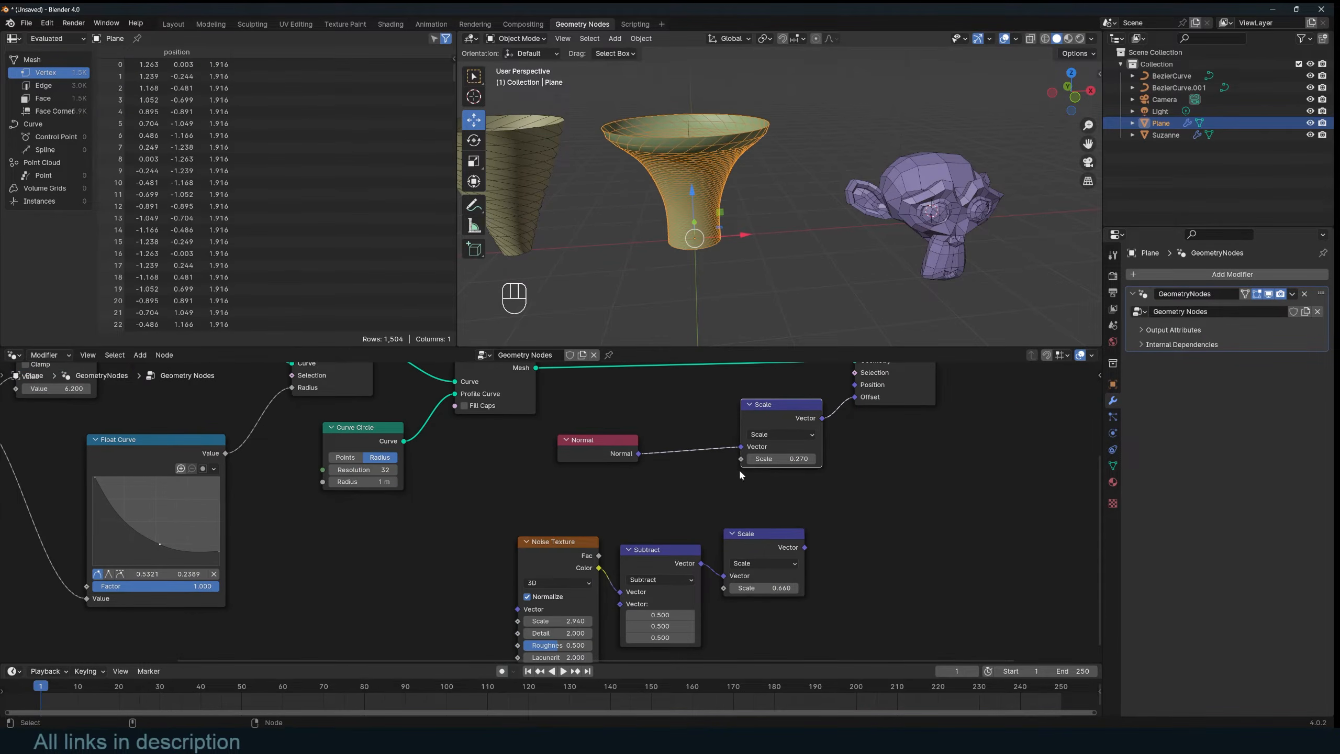
Step: Delete the unused Subtract and Scale nodes and connect the Noise Texture's Fac output to the remaining Scale node's factor
left_click_drag(777, 462, 782, 522, "shift")
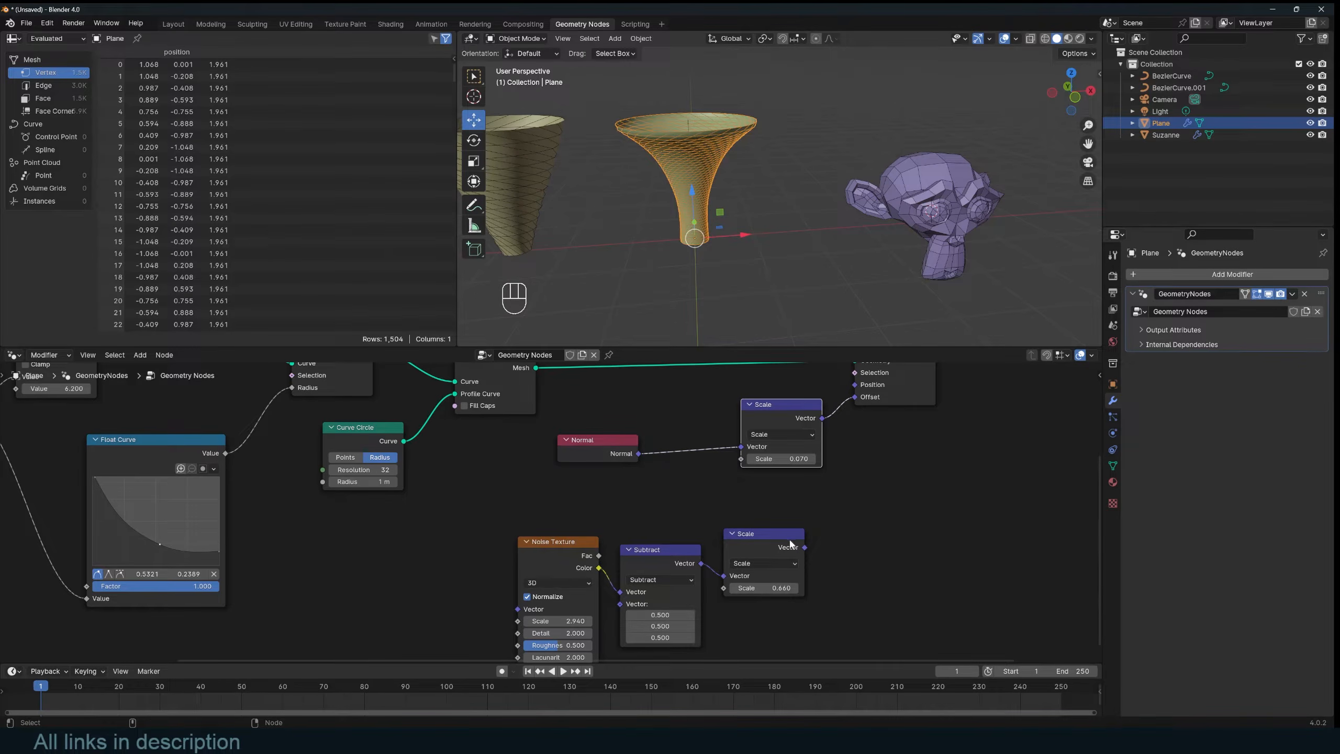
key("x")
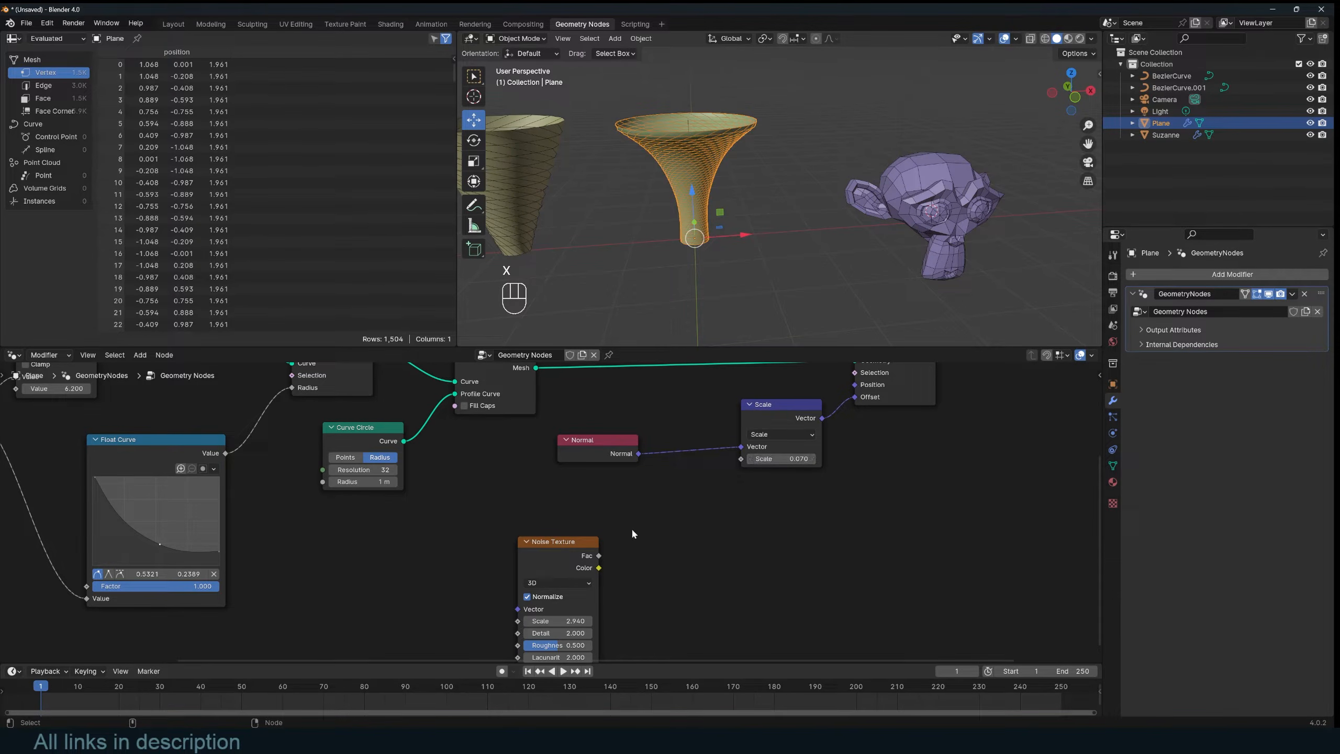
left_click_drag(599, 558, 740, 458)
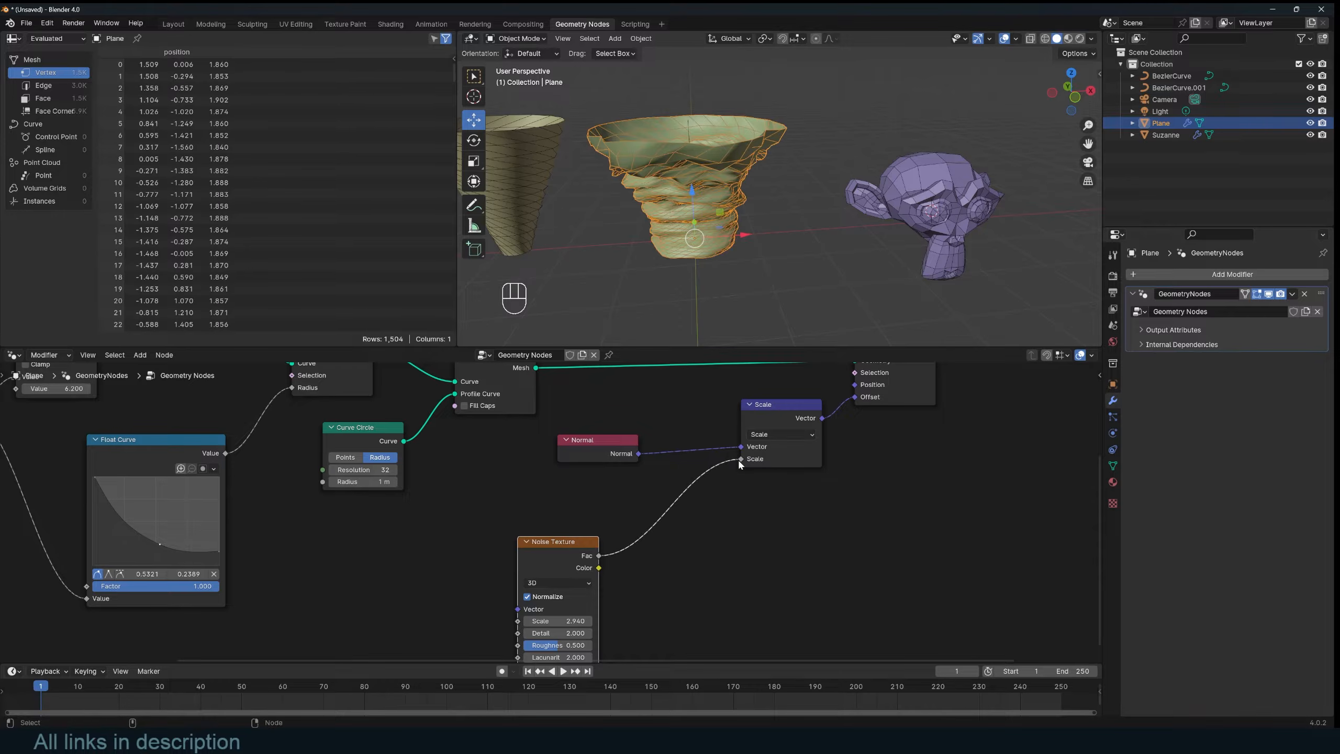
middle_click_drag(802, 211, 758, 203)
left_click_drag(580, 557, 592, 525)
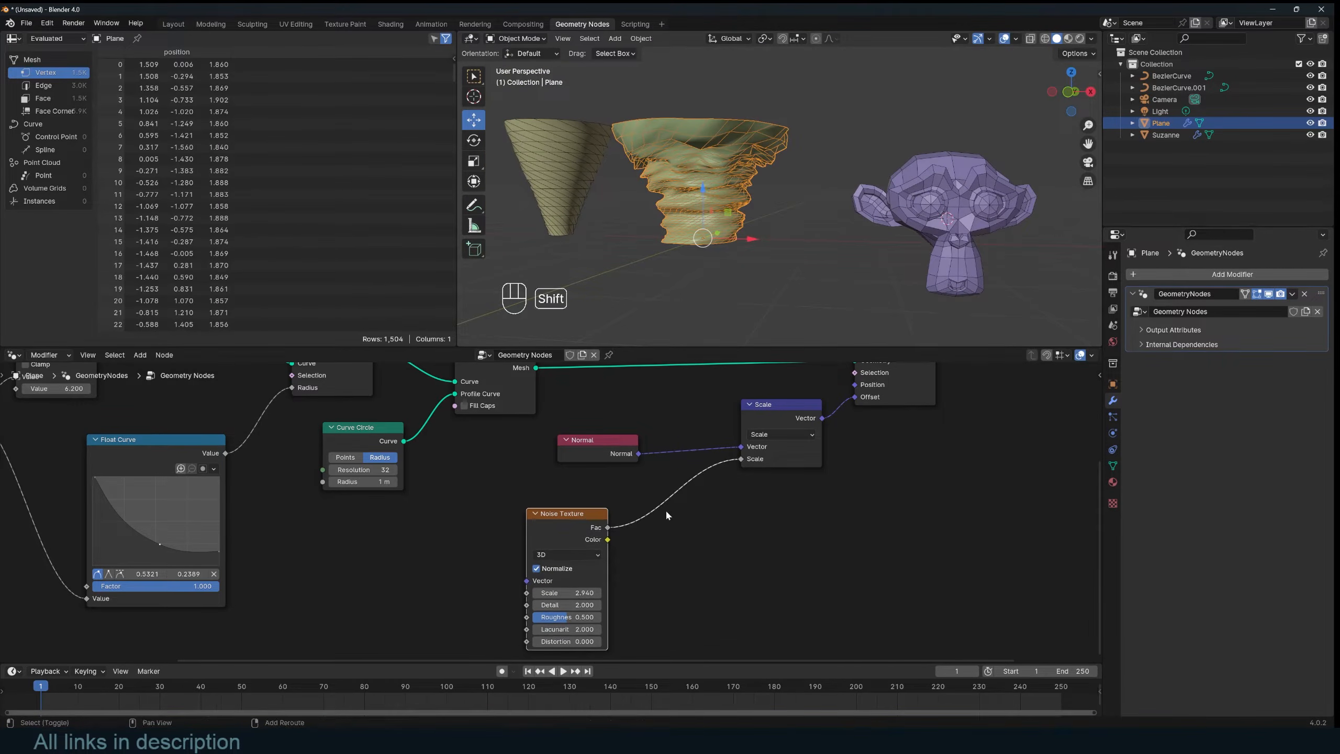
key("shift+a")
mouse_move(681, 486)
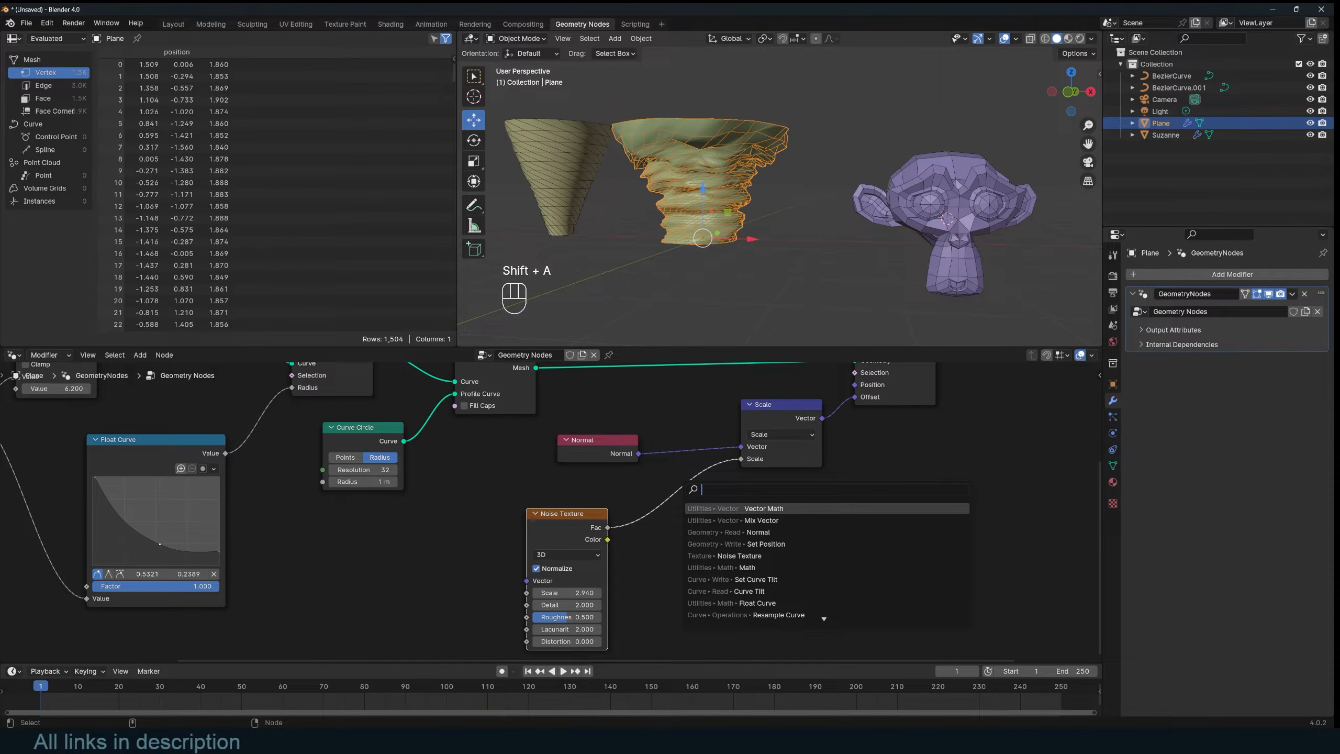
key("Escape")
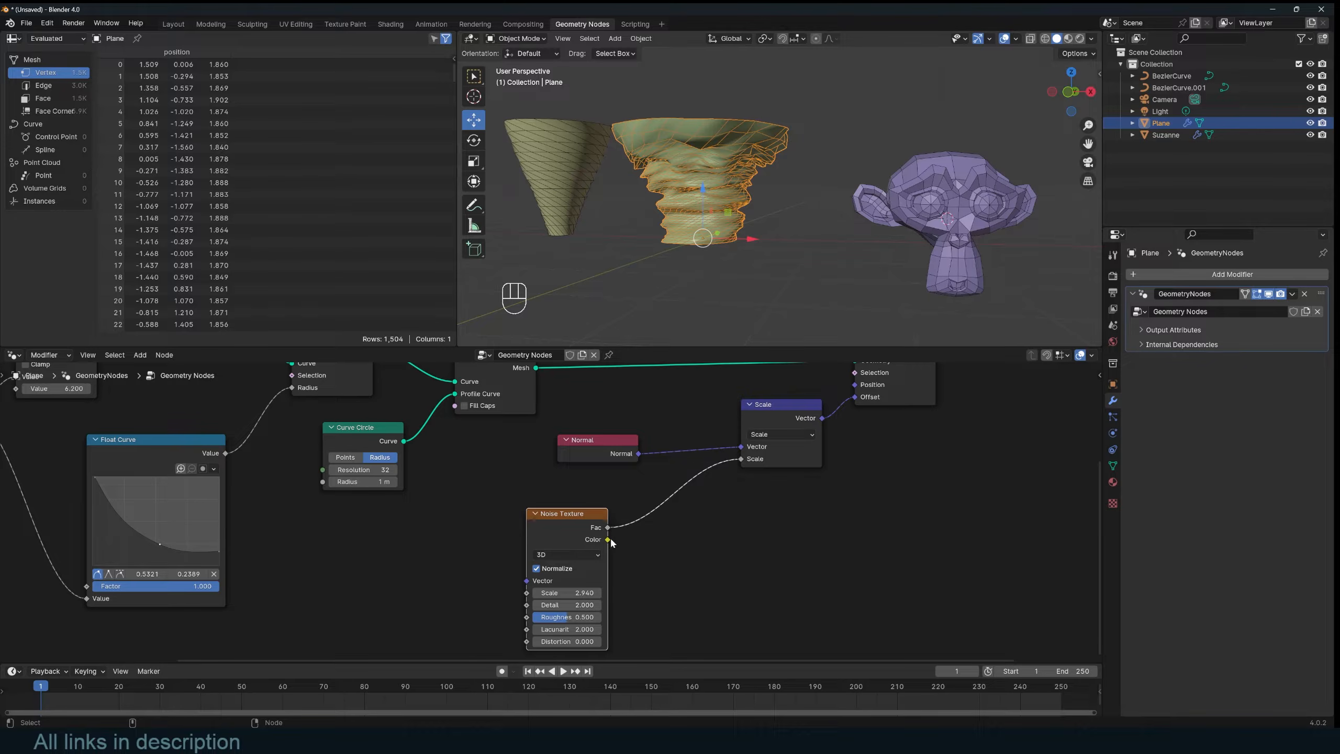
key("shift+a")
key("Escape")
left_click_drag(608, 539, 675, 527)
left_click(667, 498)
Step: Insert a Math node between the Noise Texture's Fac and the Scale node, set to Subtract with 0.500
key("shift+a")
left_click(666, 494)
type("math")
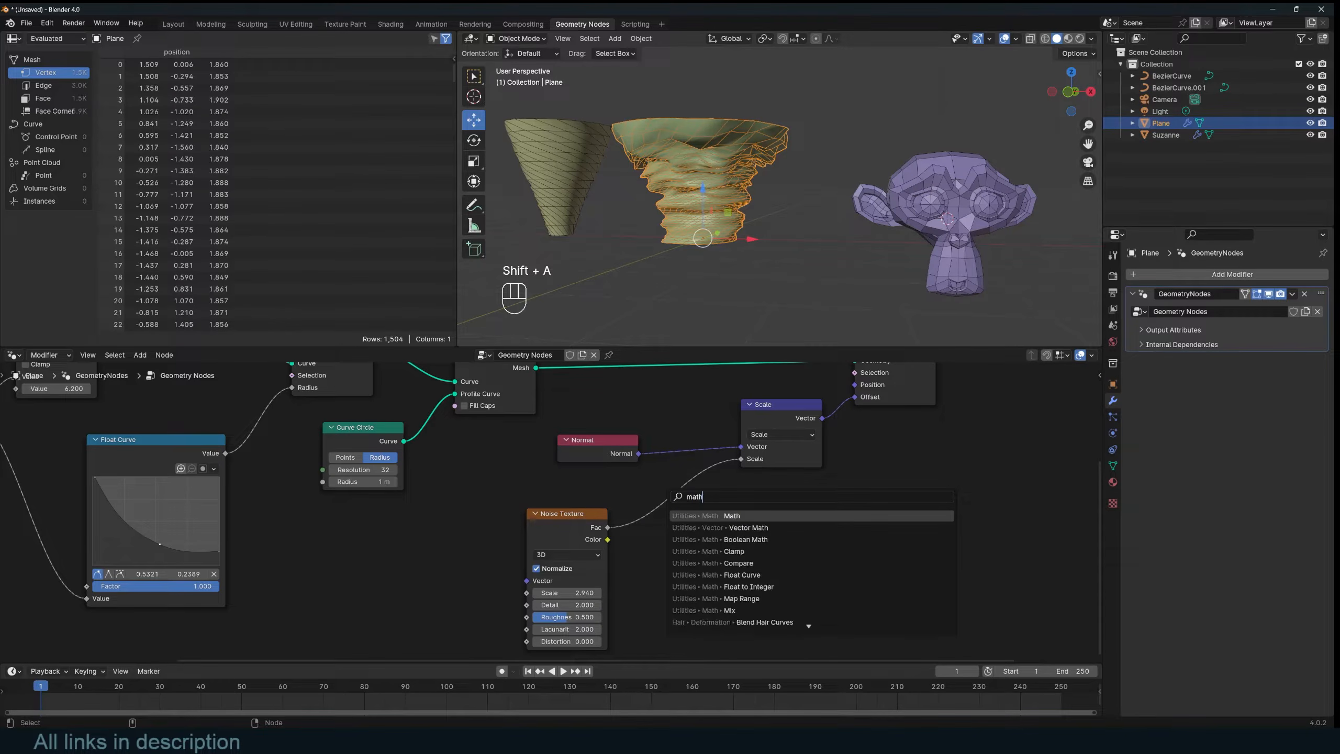
key("Return")
left_click(688, 504)
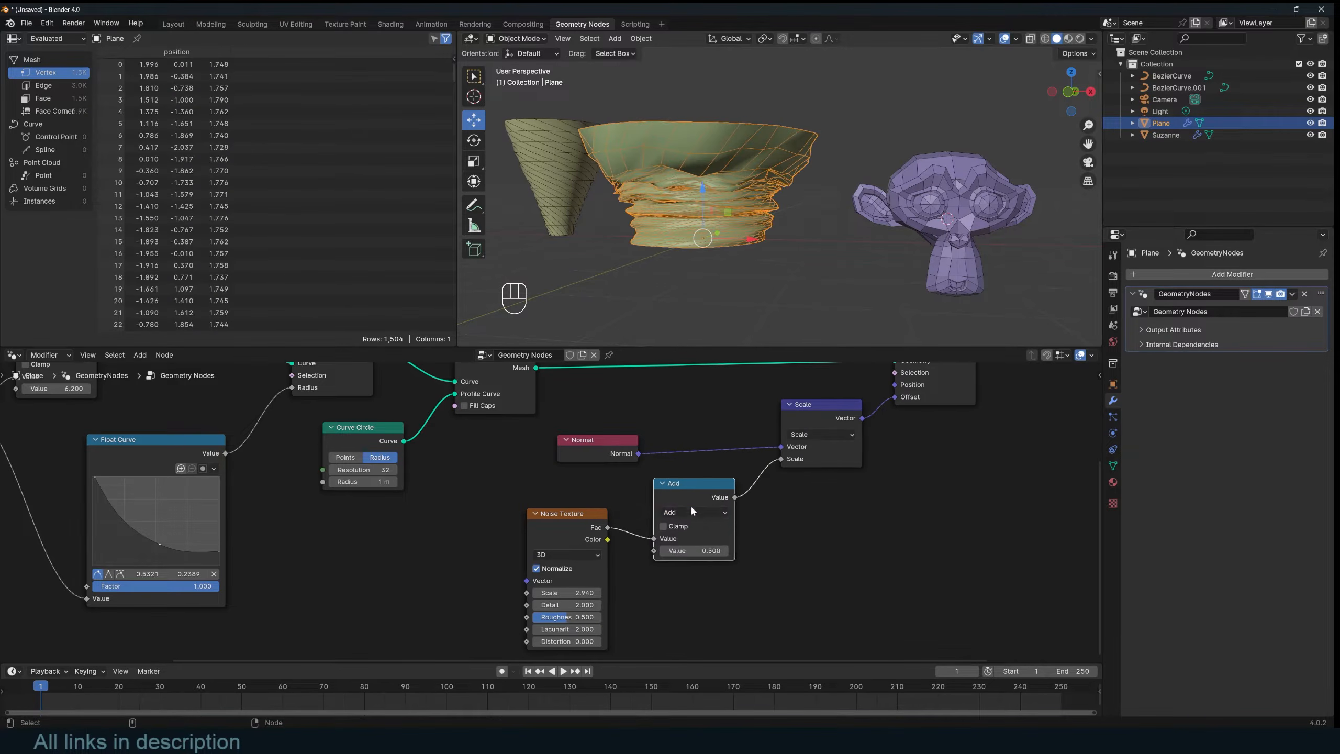
left_click(692, 512)
left_click(686, 550)
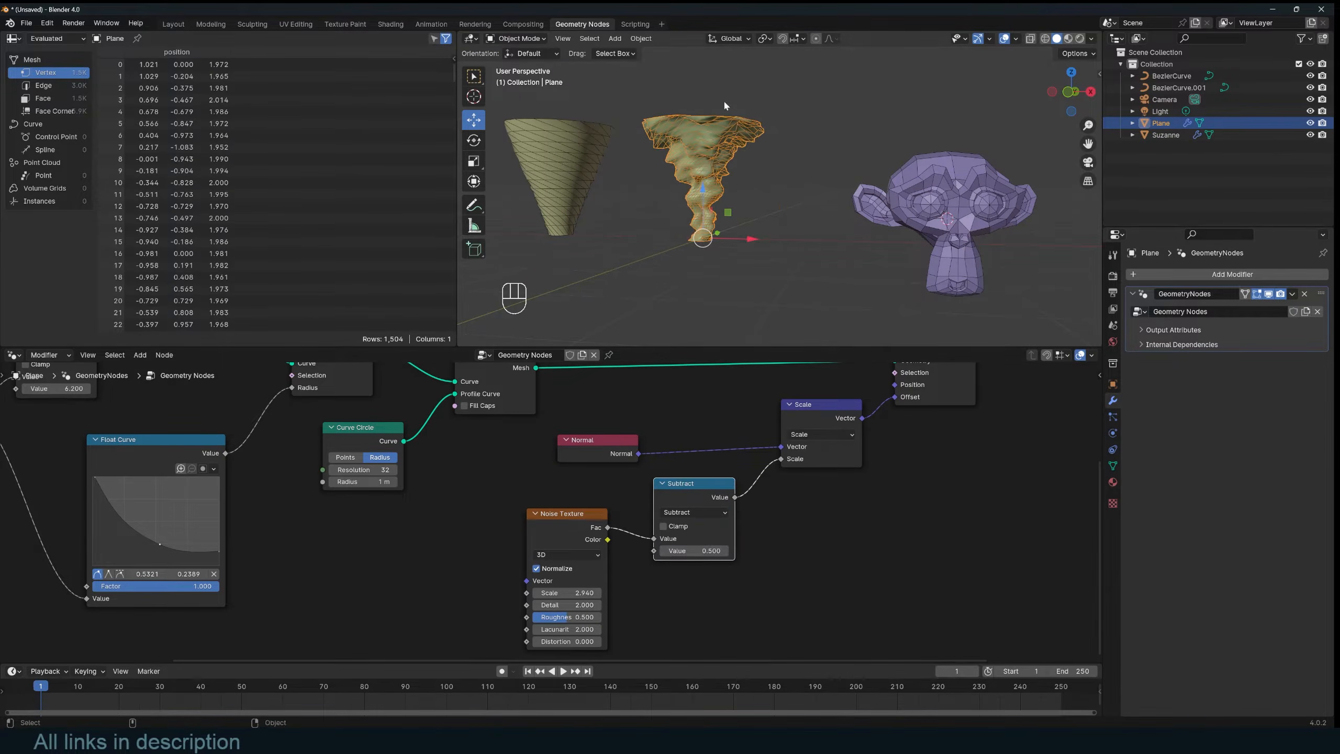
Step: Mute and unmute the Subtract node to compare its effect on the funnel's displacement
mouse_move(724, 105)
middle_mouse_down()
mouse_move(744, 206)
mouse_move(739, 119)
middle_mouse_up()
key("grave")
key("grave")
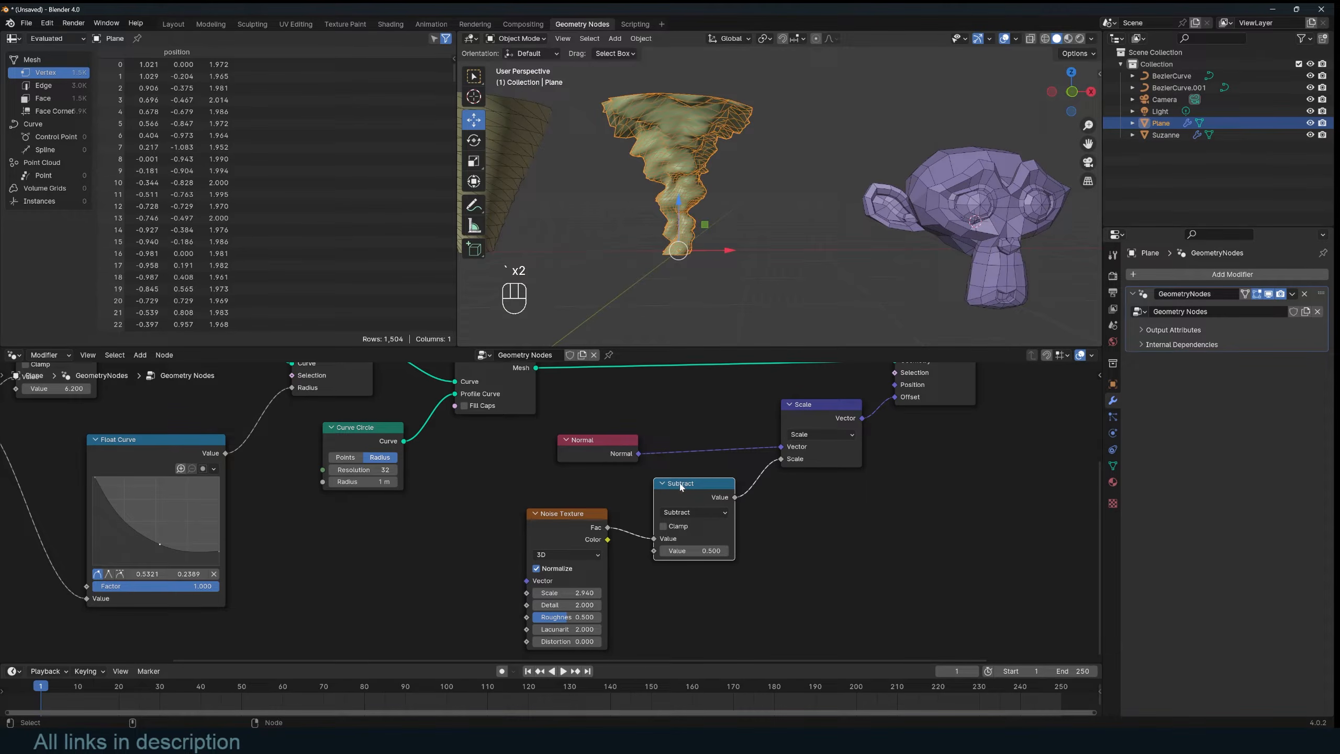
key("m")
key("m")
left_click_drag(683, 492, 675, 494)
middle_click_drag(705, 284, 652, 315)
Step: Duplicate the Subtract node, insert the copy before the Scale node's factor and switch it to Multiply
left_click_drag(586, 514, 622, 517)
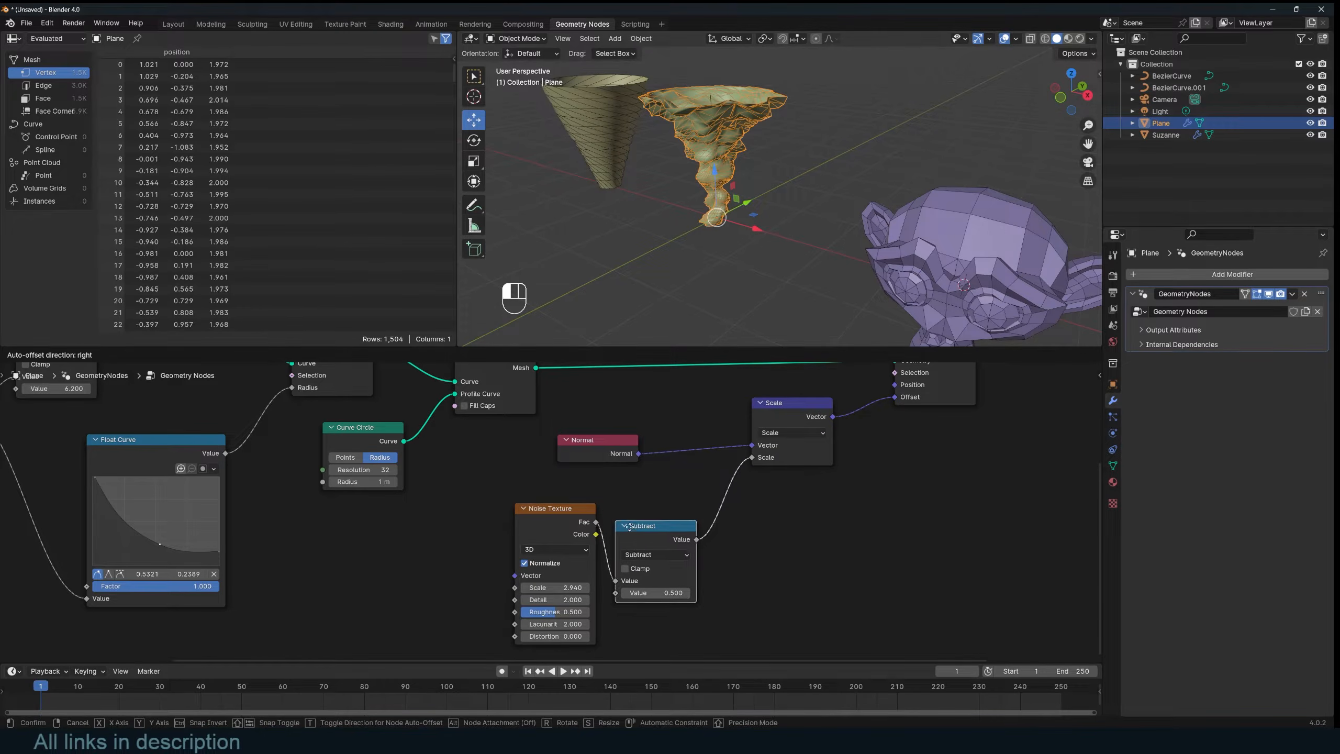
key("shift+d")
left_click(746, 516)
left_click(765, 536)
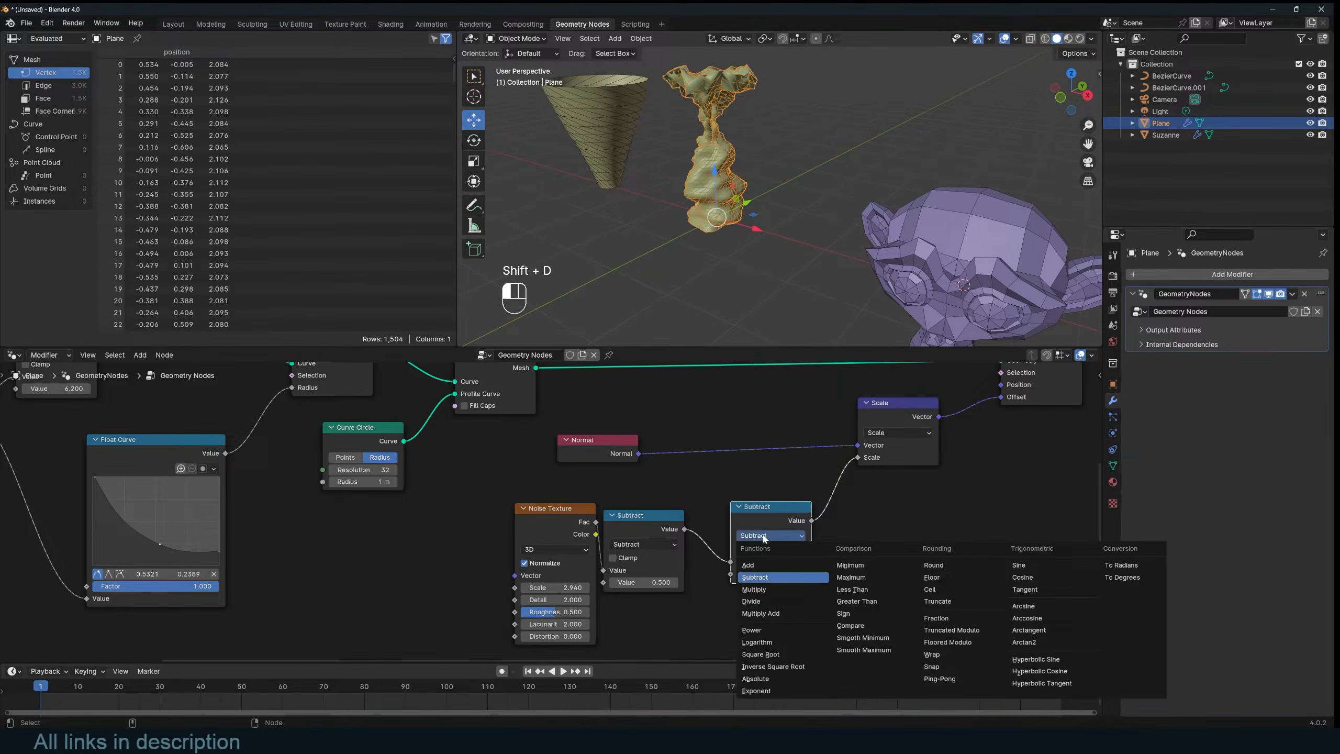
left_click(754, 588)
left_click_drag(772, 574, 857, 574, "shift")
key("ctrl+z")
left_click_drag(880, 407, 794, 416)
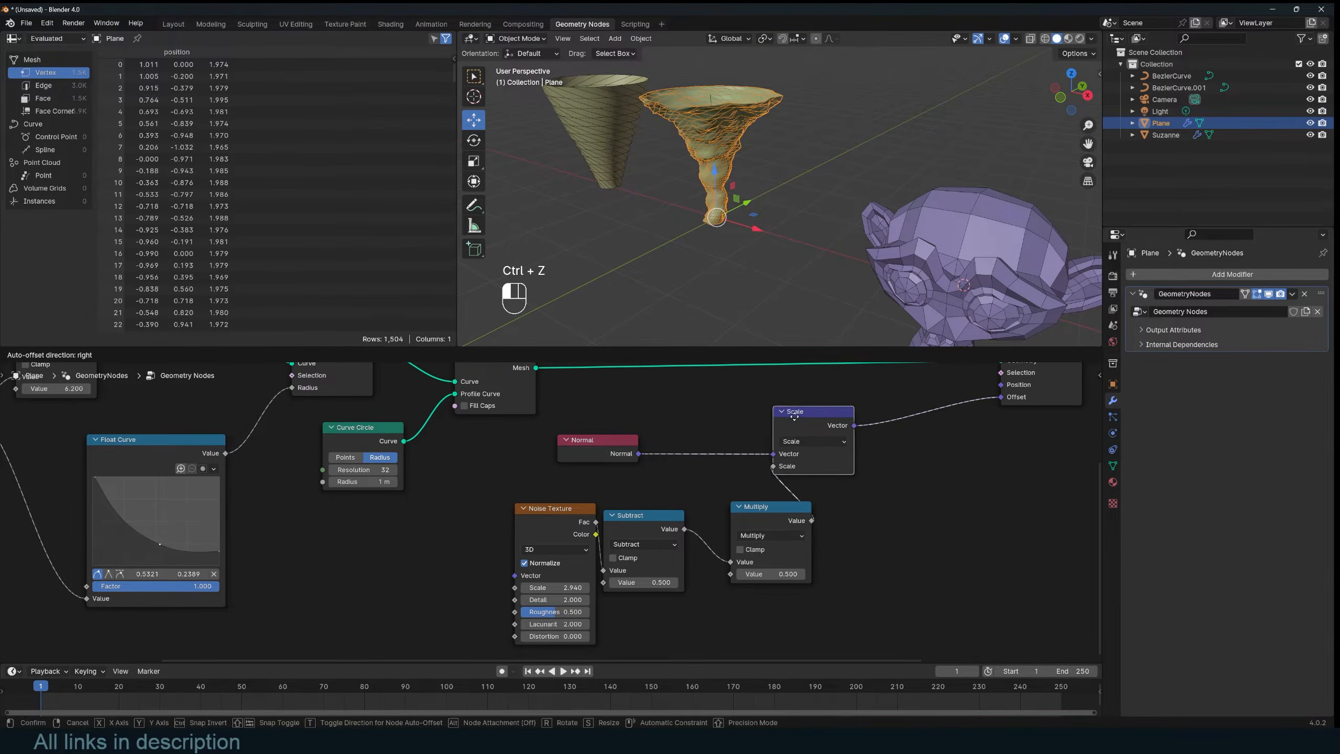
Step: Add a Subdivision Surface node after Set Position to refine the funnel mesh
scroll(695, 229, "down", 2)
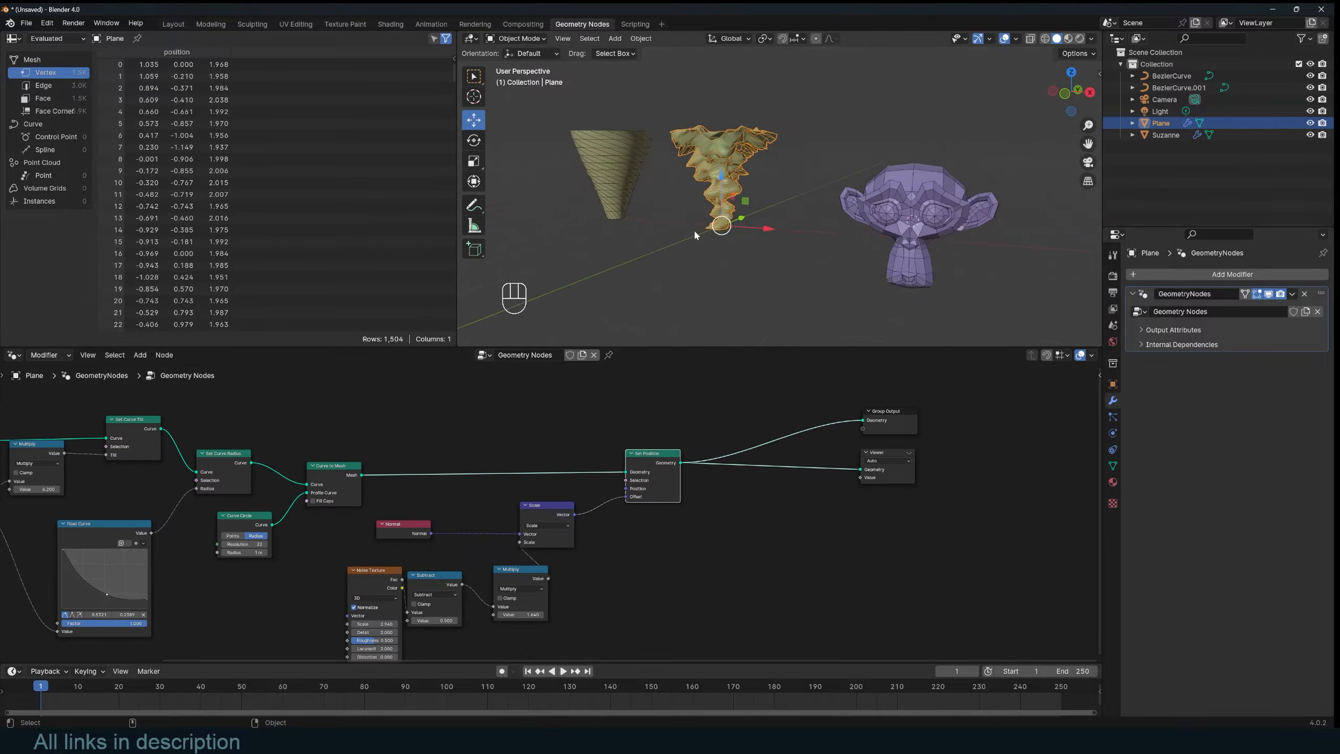
middle_click_drag(695, 230, 727, 259, "shift")
scroll(726, 258, "up", 3)
key("shift+a")
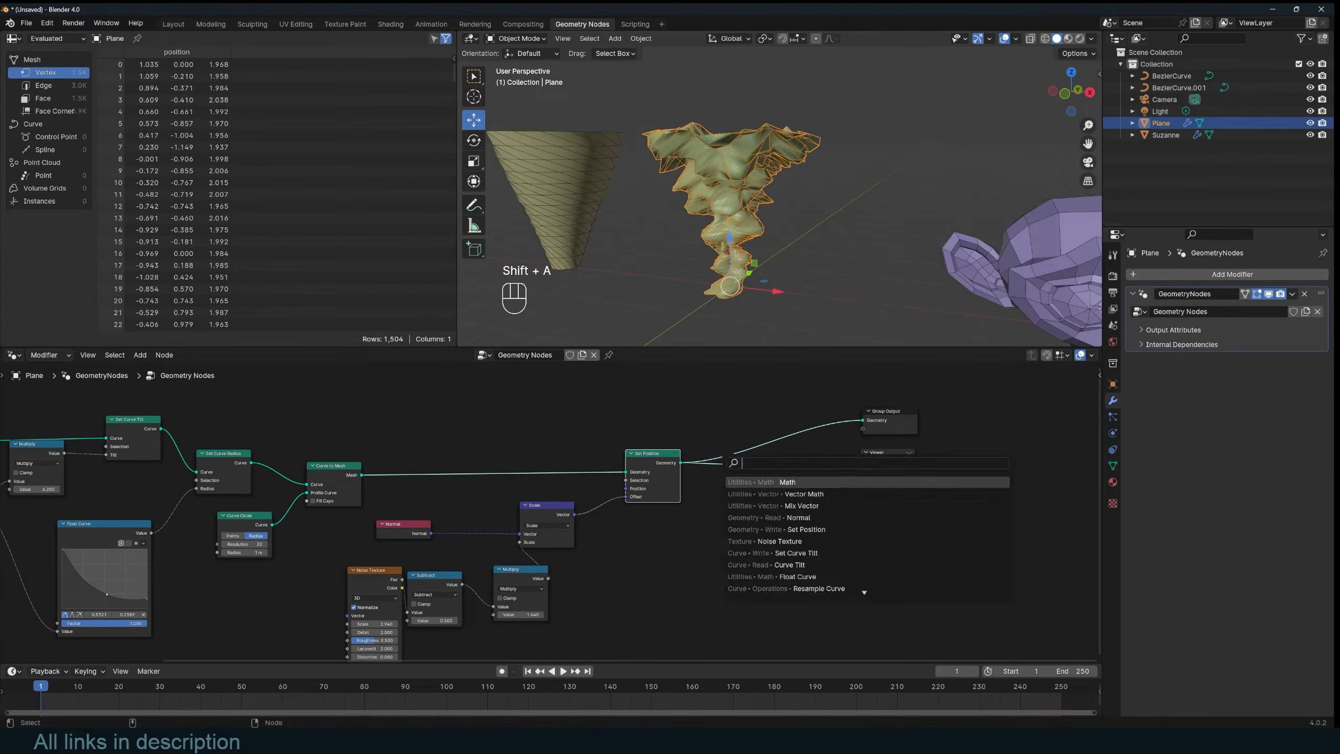
type("su")
key("Down")
key("Down")
key("Down")
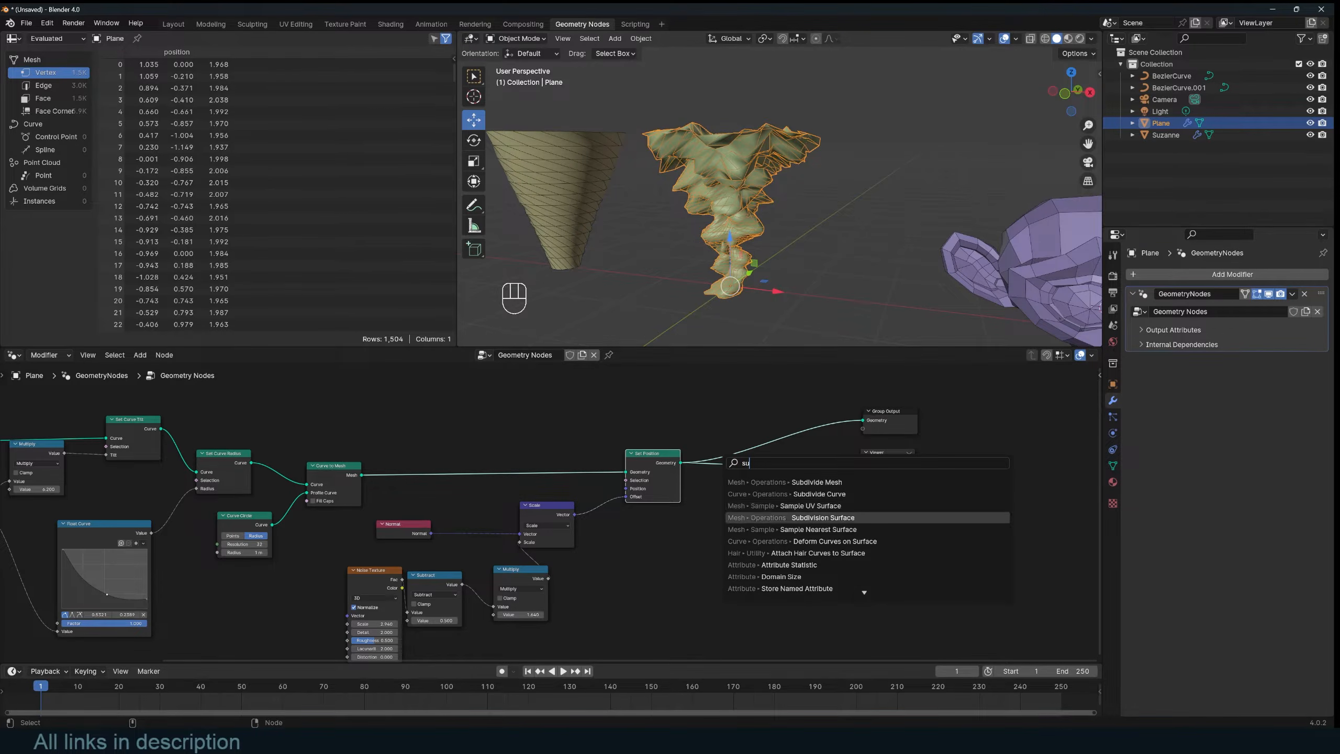
key("Return")
left_click(741, 464)
left_click(723, 297)
Step: Set the noise Multiply node's value to 0.780 and inspect the subdivided funnel
middle_click_drag(542, 599, 616, 566)
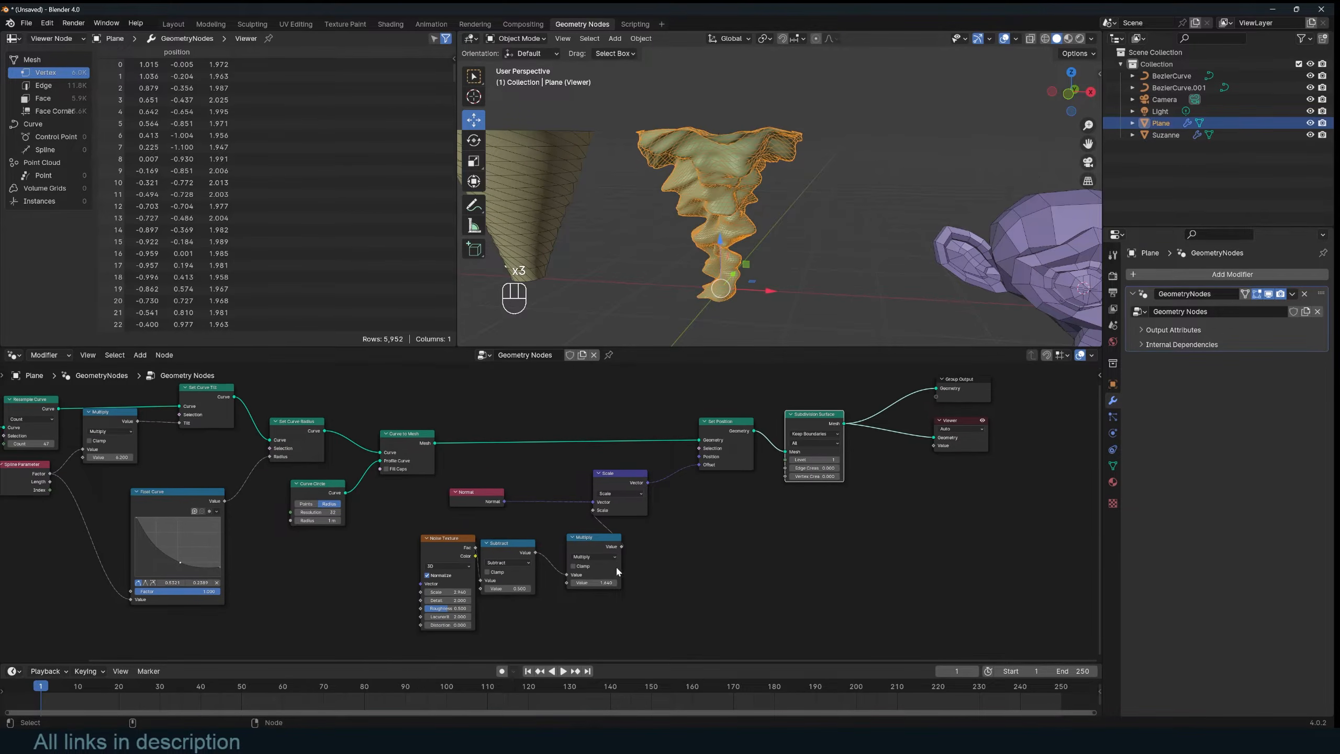
left_click_drag(599, 582, 543, 582, "shift")
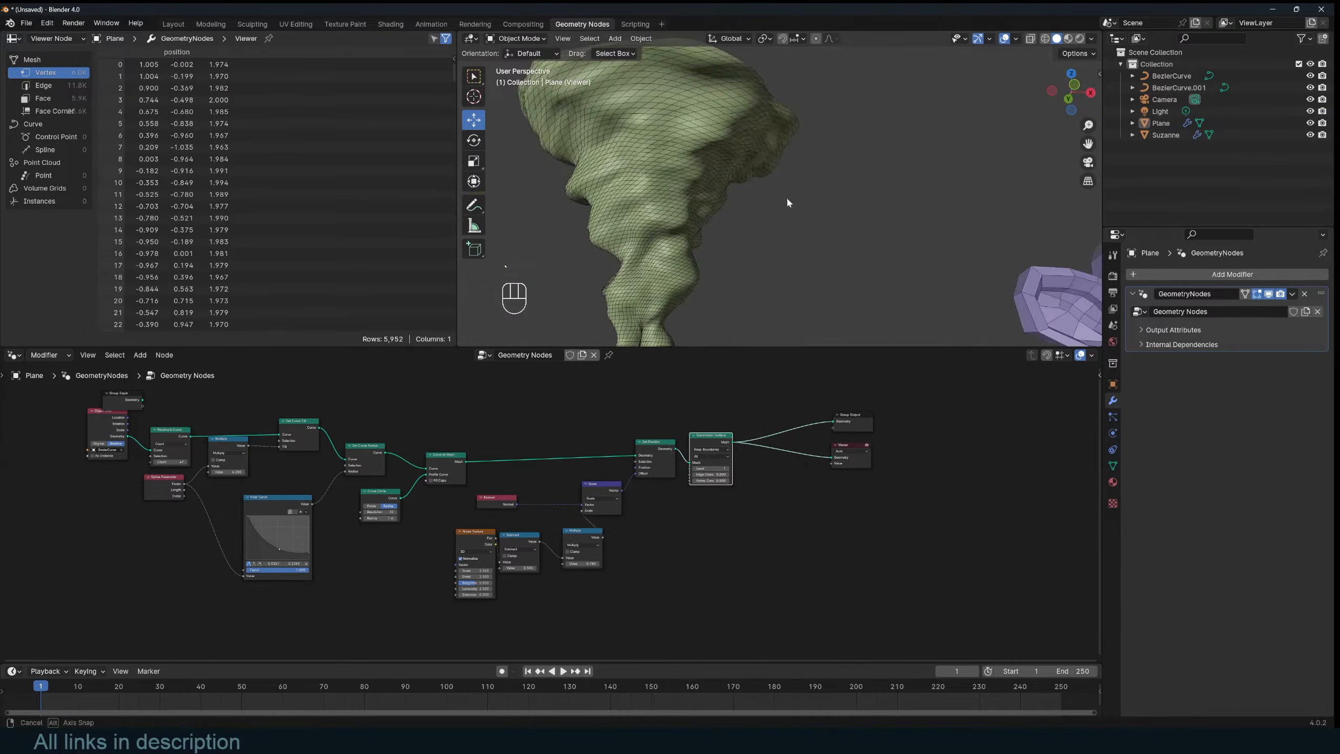
middle_click_drag(786, 196, 693, 221)
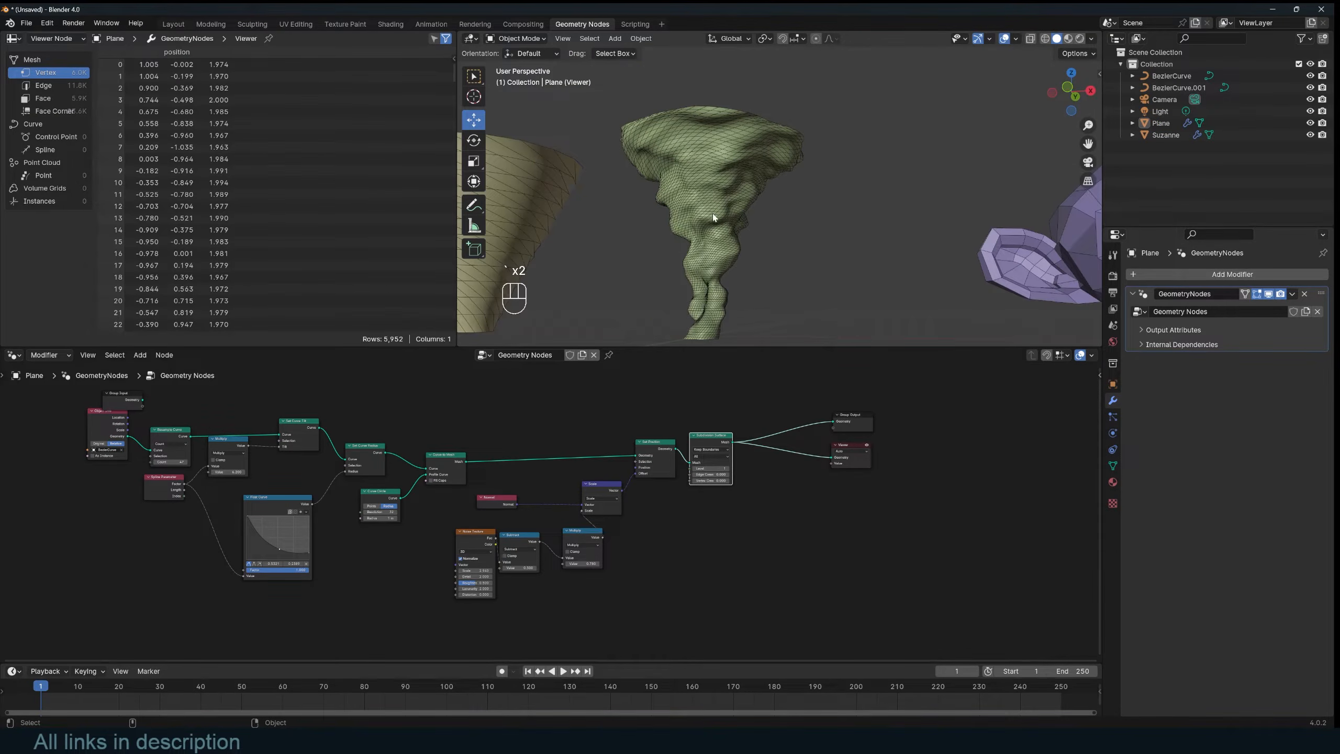
Step: Raise the Multiply value feeding Set Curve Tilt to twist the funnel more strongly
scroll(768, 449, "up", 2)
middle_click_drag(353, 453, 645, 482)
scroll(645, 482, "up", 3)
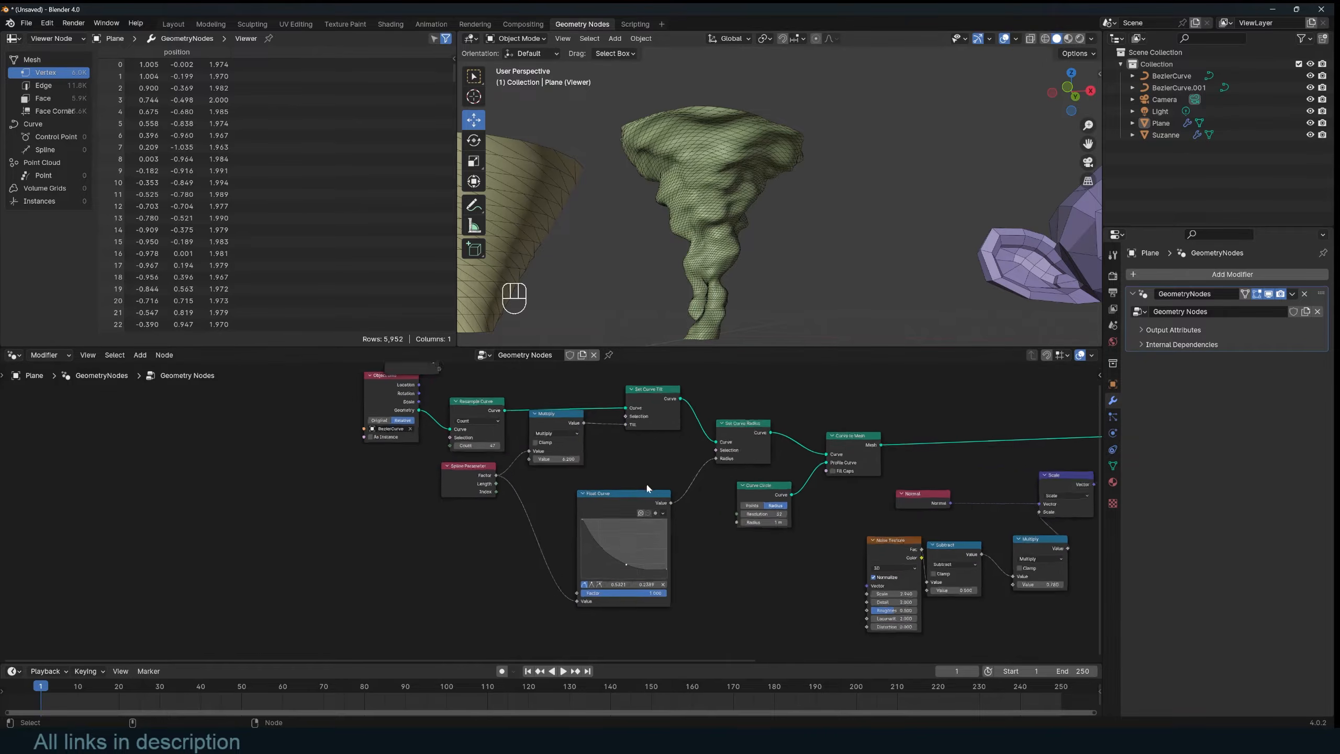
middle_click_drag(654, 407, 698, 460)
left_click_drag(704, 459, 698, 462)
left_click(599, 464)
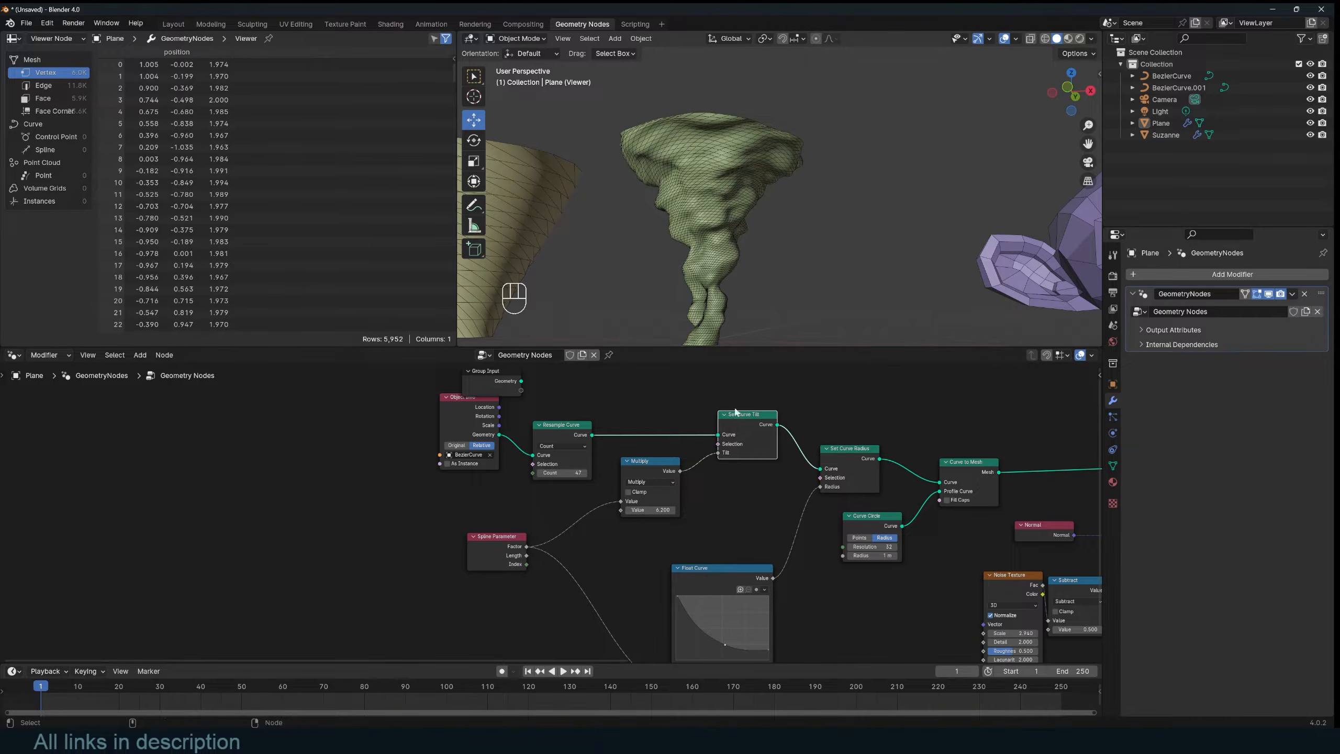
scroll(747, 424, "down", 2)
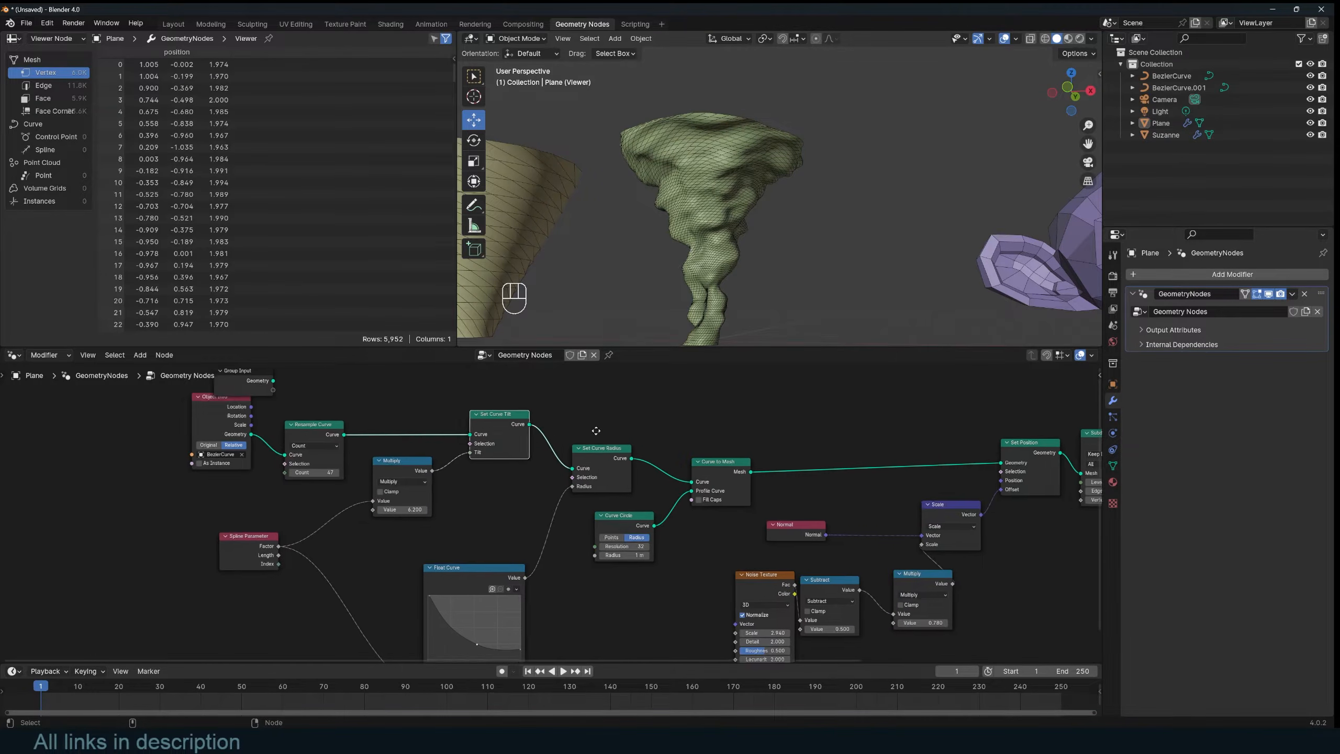
middle_click_drag(910, 445, 930, 486)
scroll(746, 533, "up", 2)
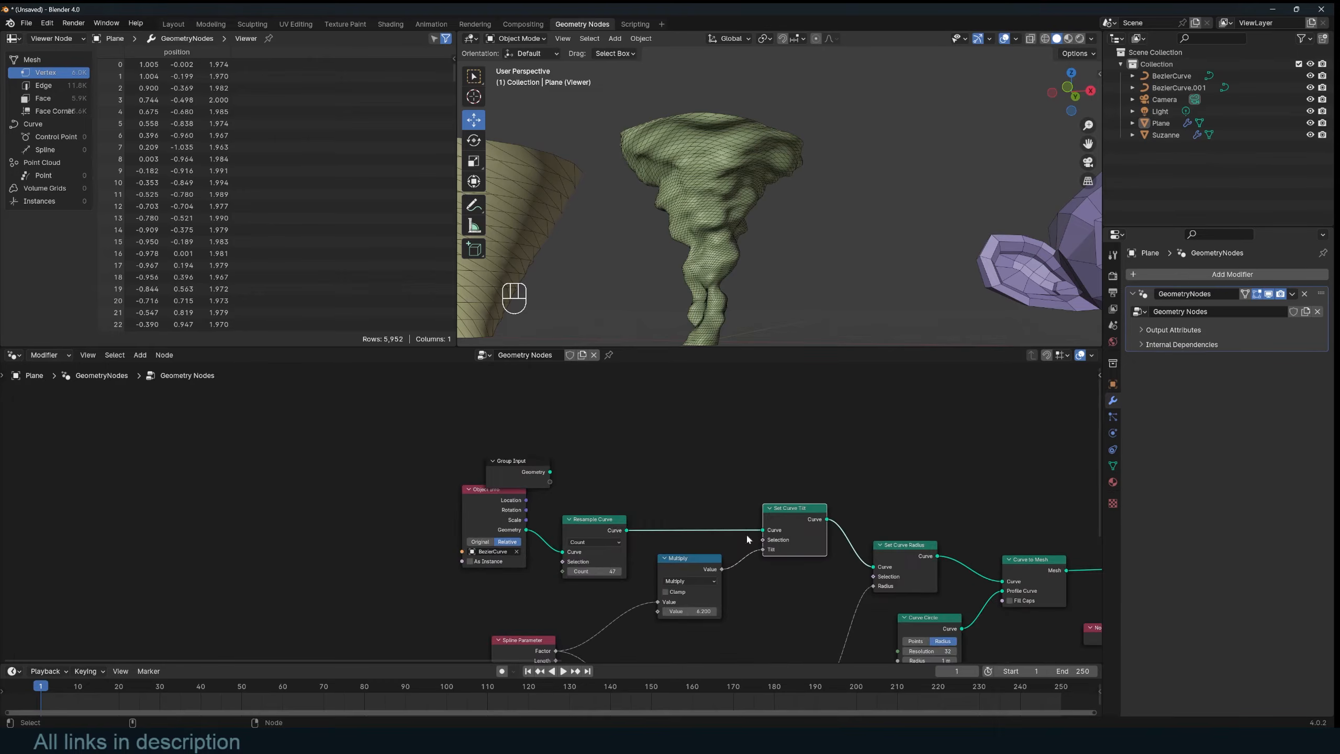
left_click_drag(705, 608, 775, 608)
Step: Hide the wireframe in the viewport and set the tilt Multiply value to 21.470
middle_click_drag(751, 202, 759, 234)
key("grave")
key("grave")
middle_click_drag(660, 209, 680, 175)
key("q")
left_click(742, 202)
left_click_drag(705, 611, 688, 611)
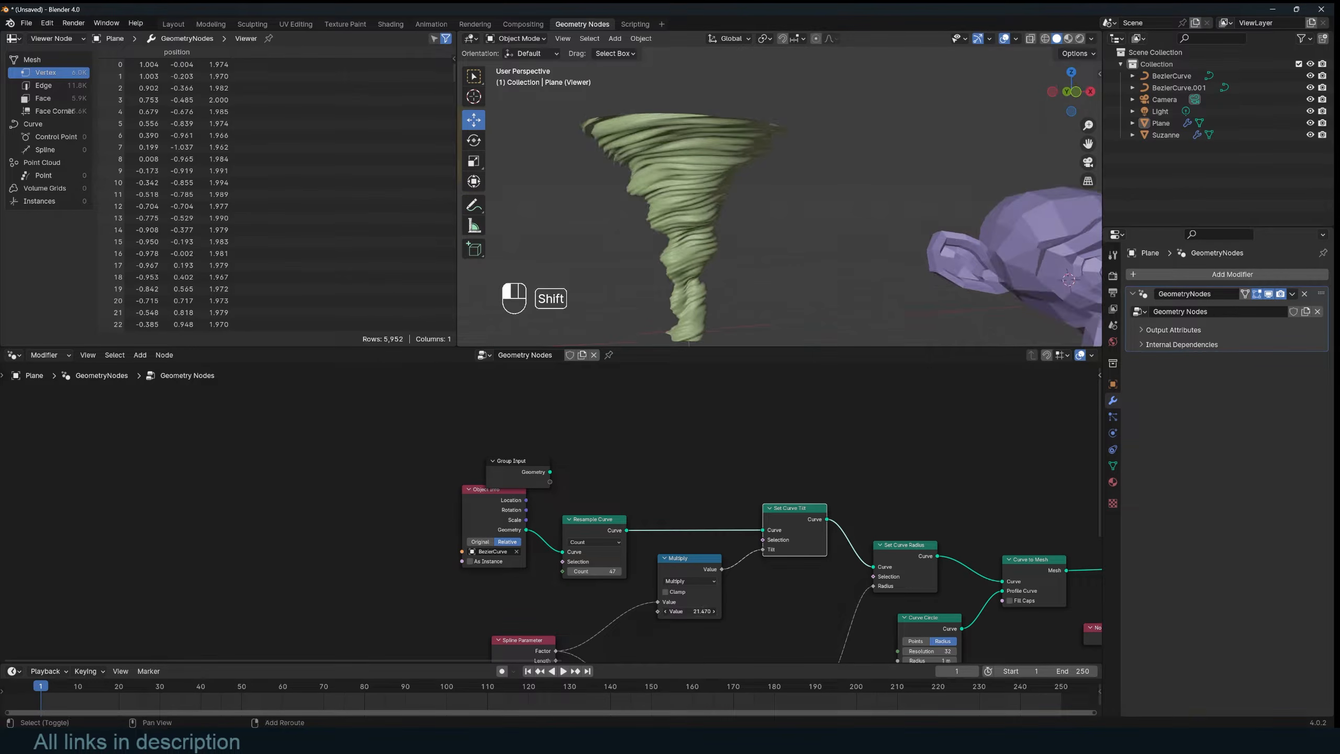
Step: Move the Set Curve Tilt node next to Resample Curve, freeing space before Set Curve Radius
left_click_drag(785, 522, 682, 516)
mouse_move(681, 516)
middle_mouse_down()
mouse_move(656, 484)
mouse_move(665, 495)
middle_mouse_up()
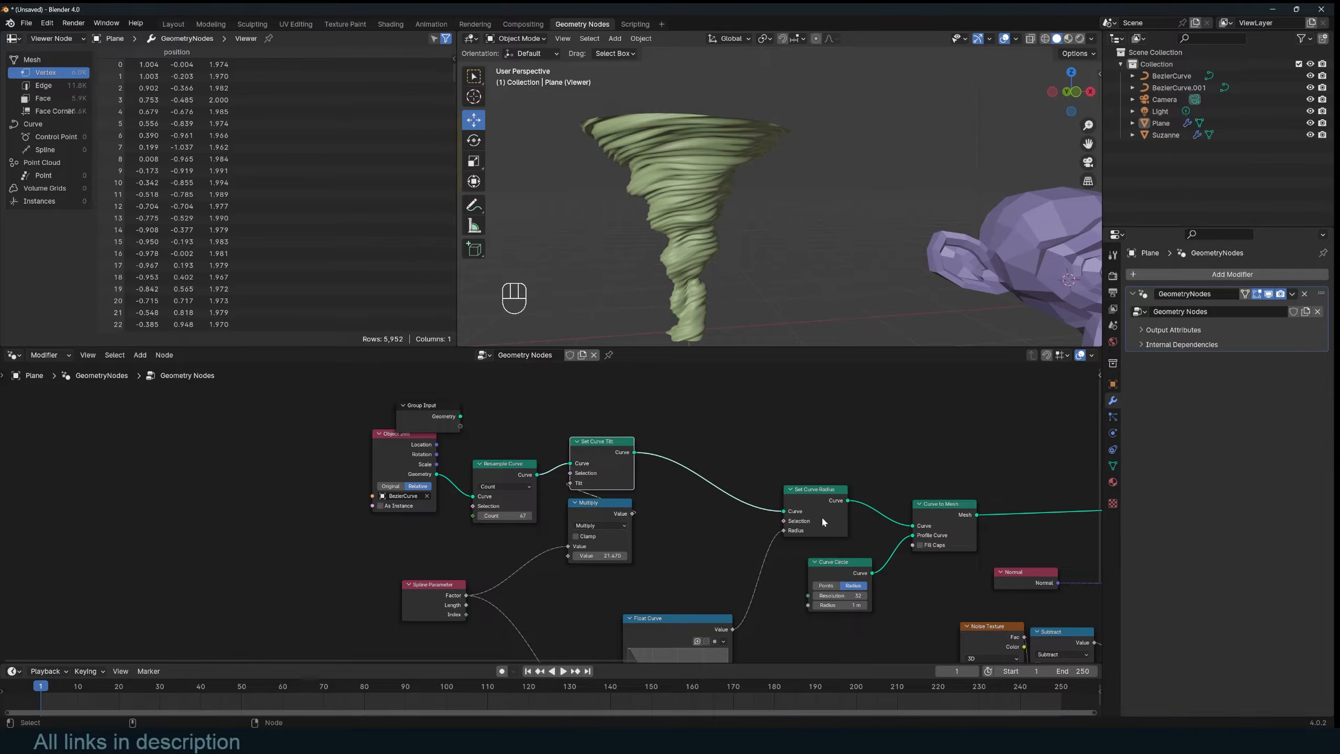
middle_click_drag(944, 526, 704, 486)
scroll(728, 480, "down", 6)
middle_click_drag(826, 457, 679, 457)
scroll(529, 469, "up", 5)
middle_click_drag(529, 468, 605, 463)
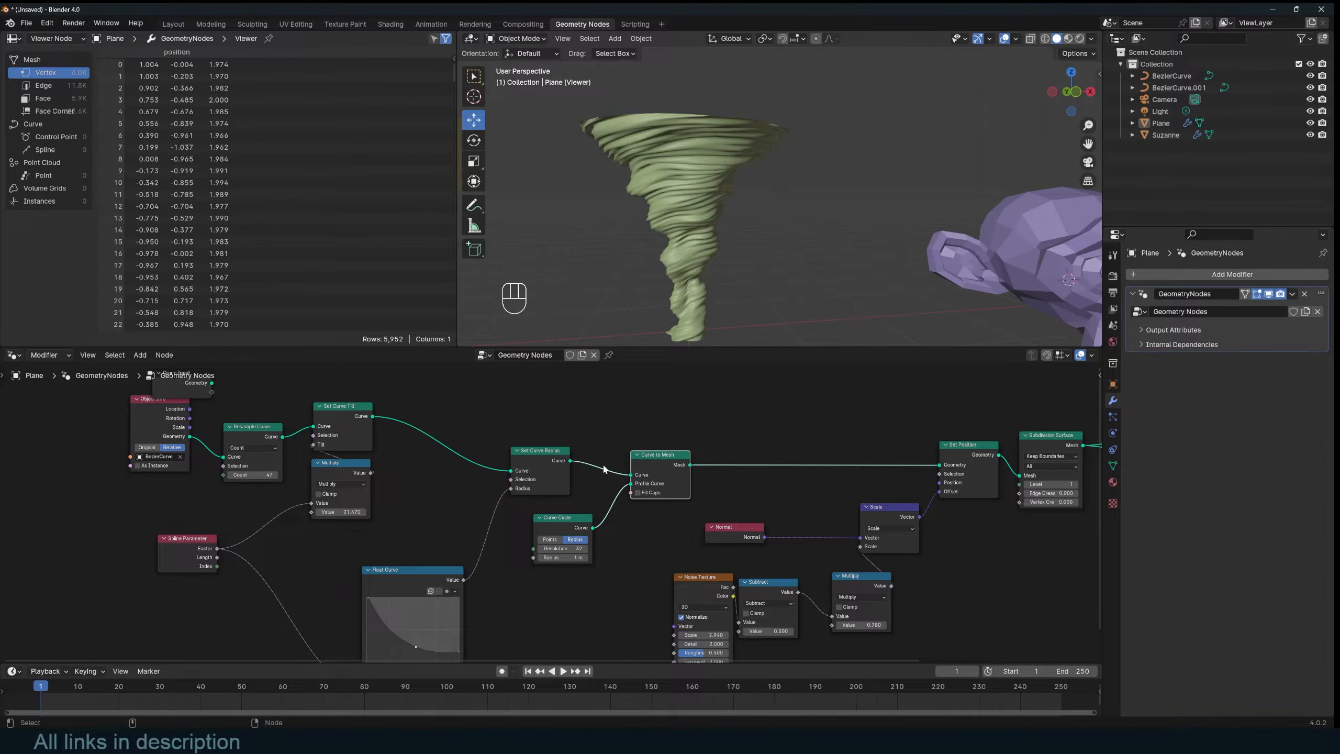
middle_click_drag(627, 455, 742, 474)
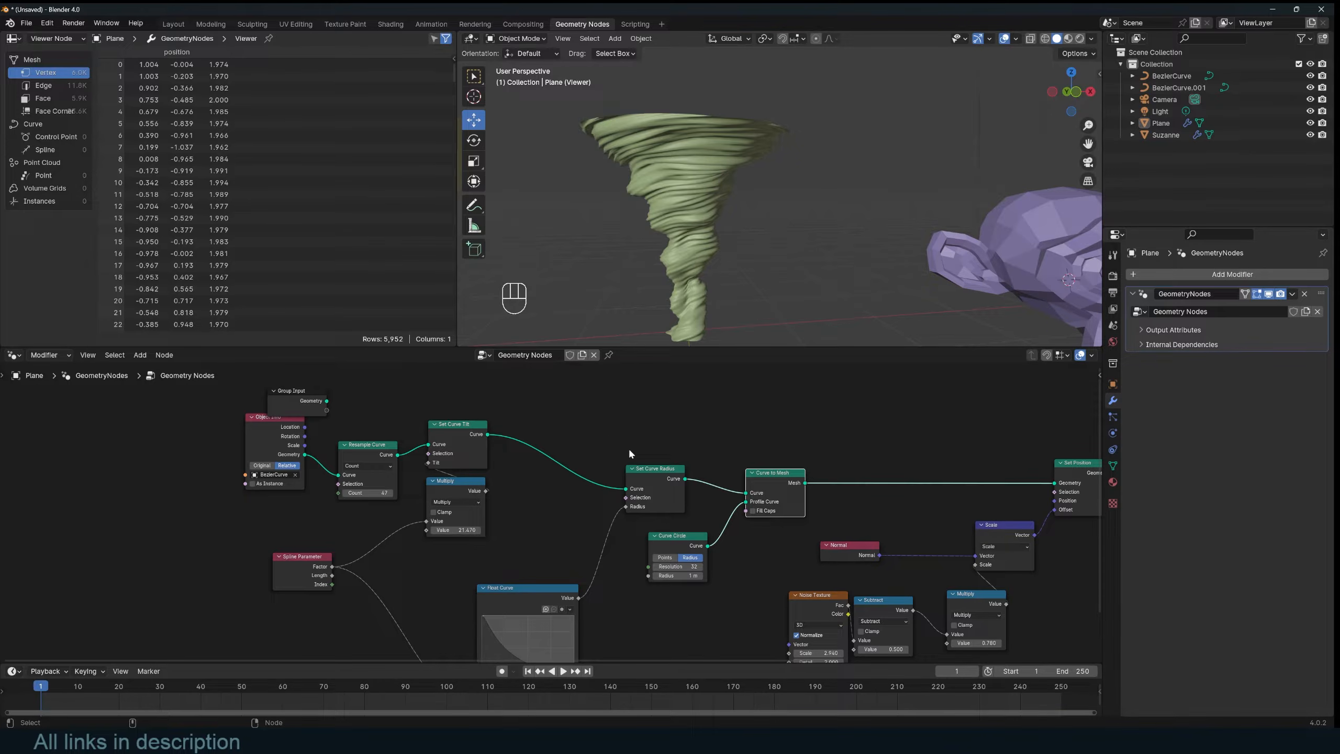
Step: Insert a Capture Attribute node between Set Curve Tilt and Set Curve Radius and feed the tilt Multiply output into its Value
key("shift+a")
left_click(575, 435)
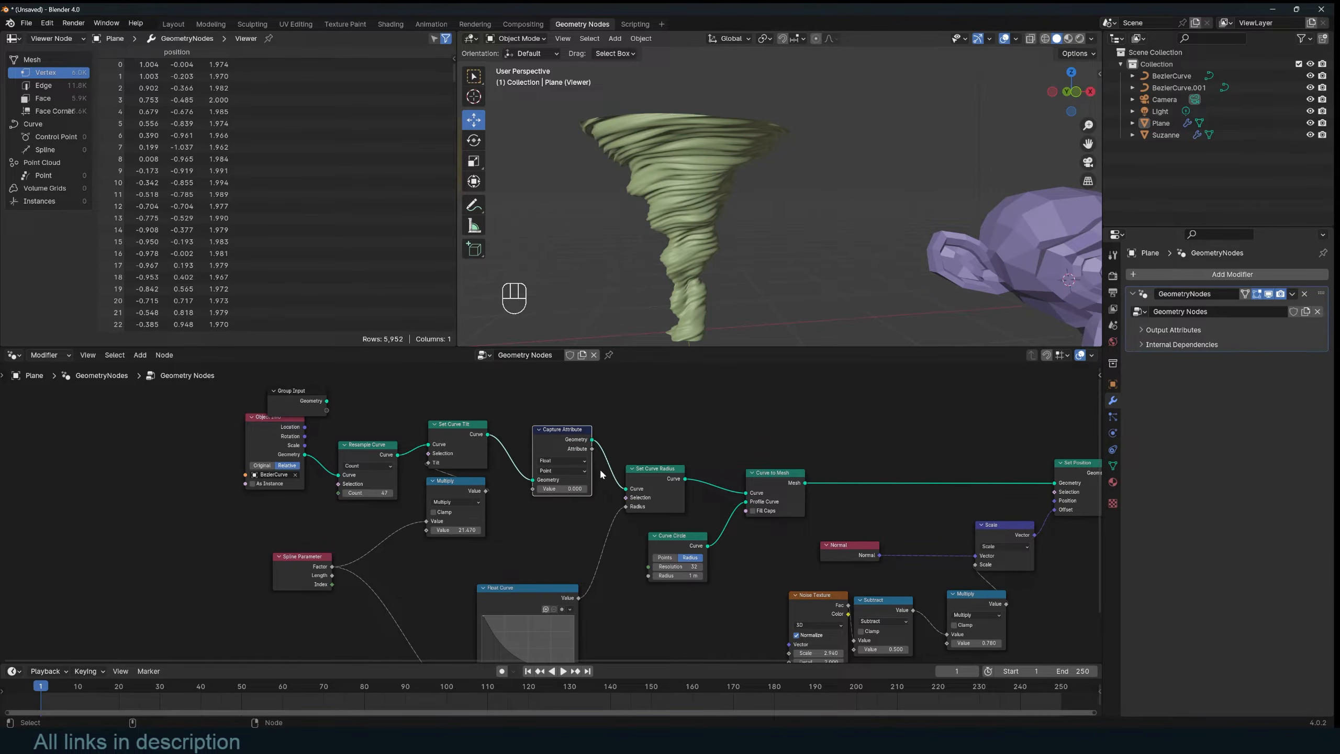
left_click_drag(485, 491, 535, 491)
Step: Duplicate Set Position, insert the copy after Curve to Mesh and connect the captured attribute to its Offset
middle_click_drag(751, 485, 540, 457)
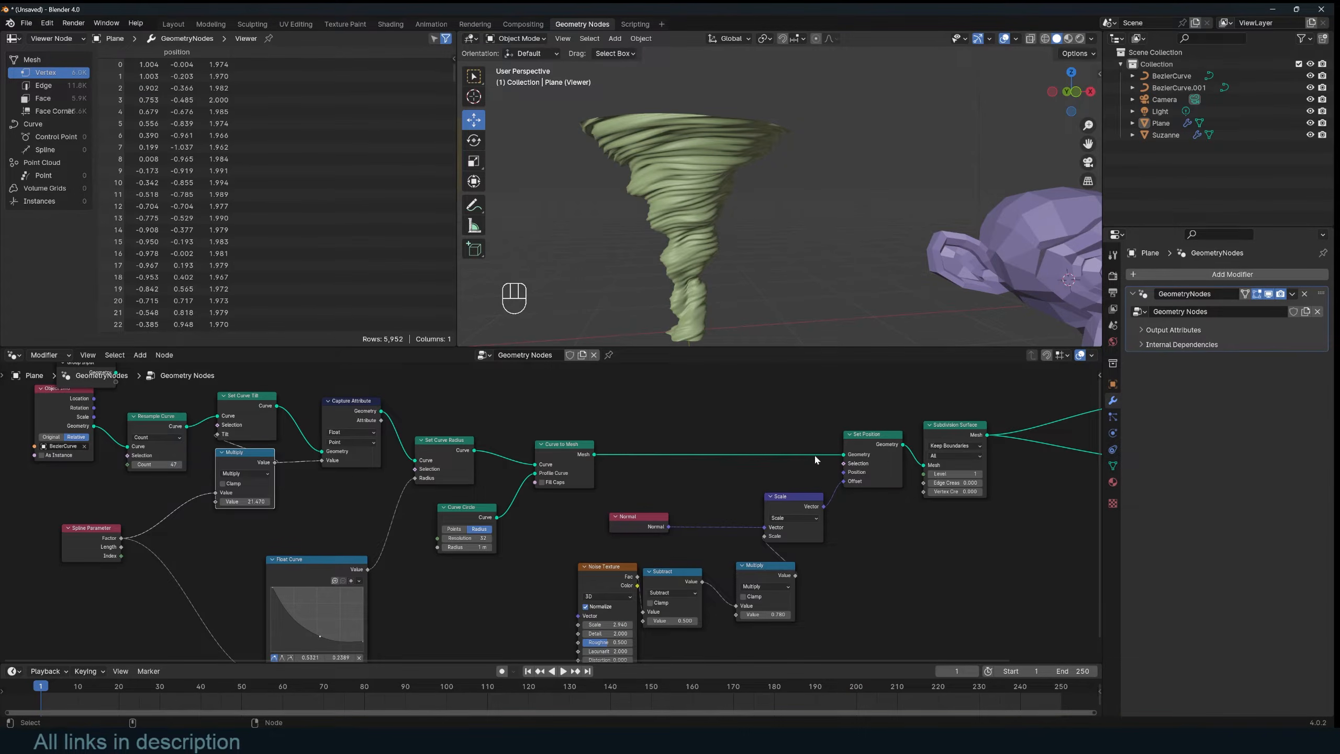
key("shift+d")
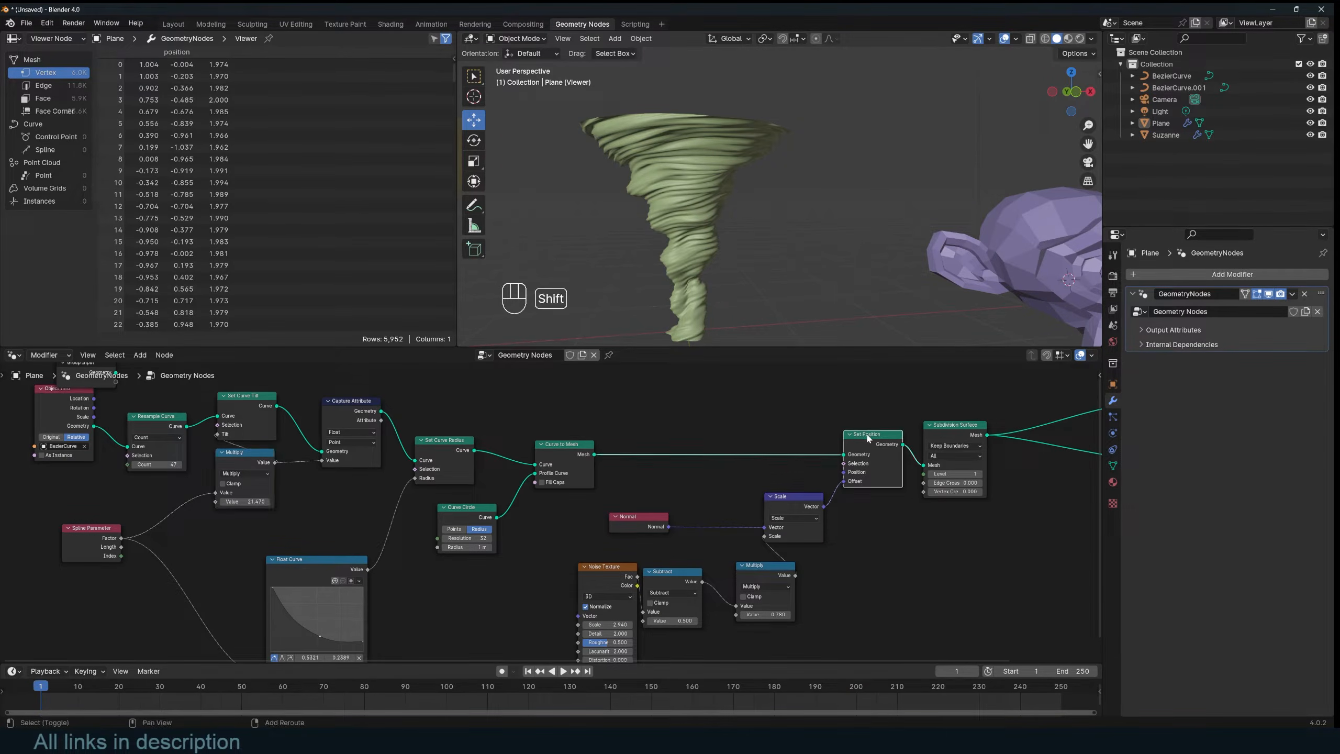
left_click(746, 411)
left_click_drag(380, 421, 733, 459)
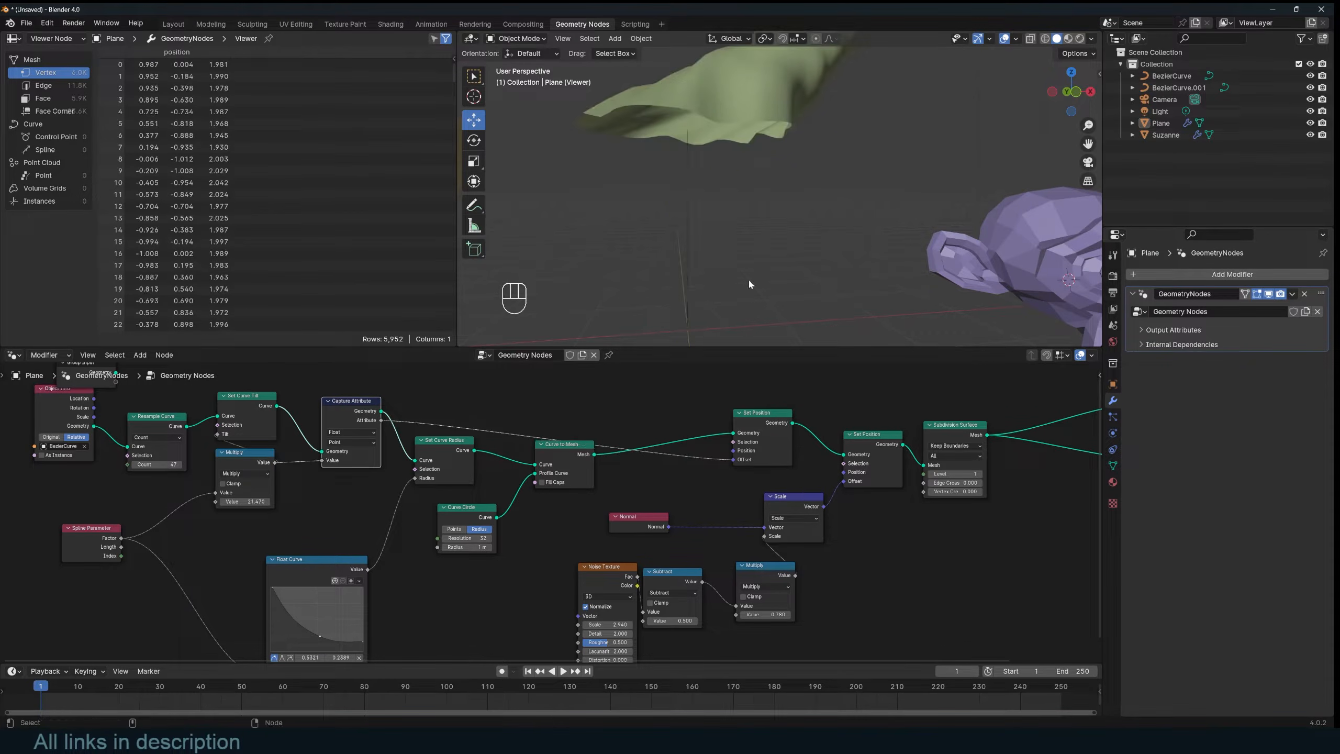
middle_click_drag(748, 279, 701, 242)
middle_click_drag(733, 252, 764, 247)
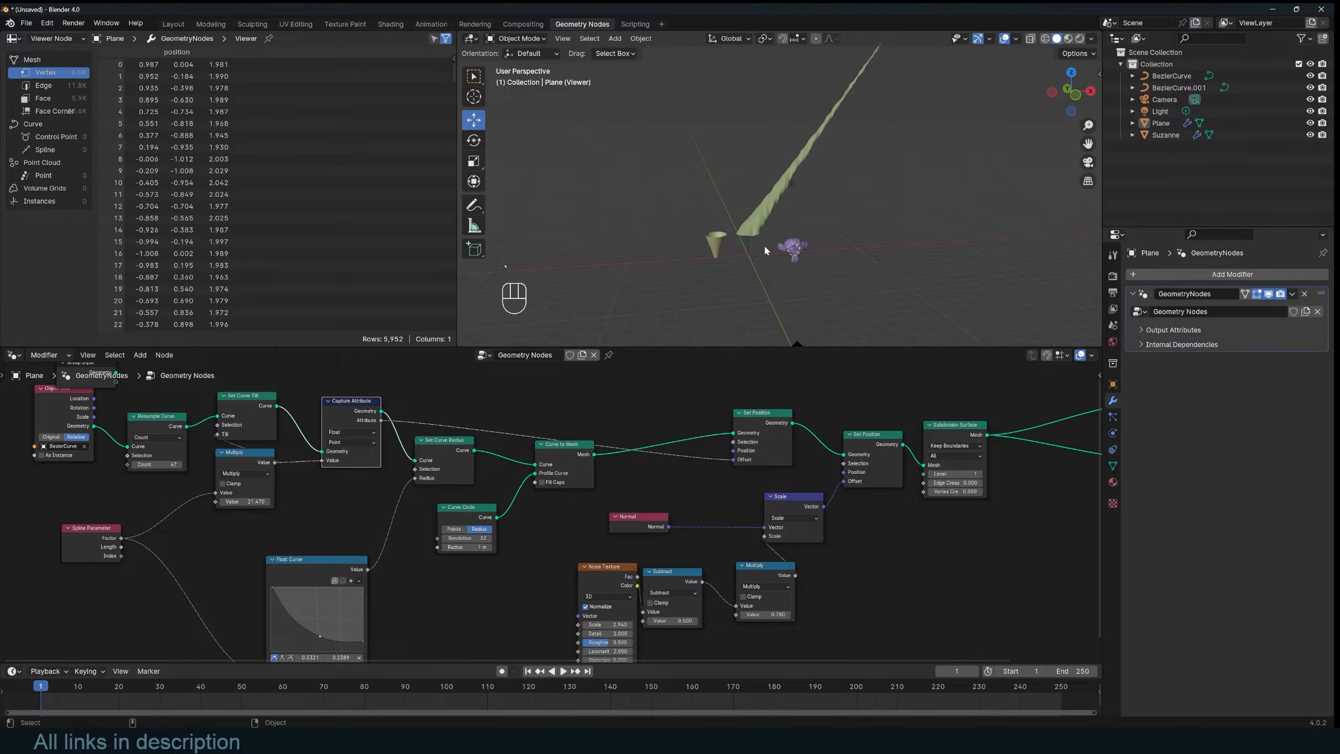
scroll(764, 247, "up", 3)
scroll(746, 442, "up", 4)
Step: Replace the first Set Position's Offset link with a new Combine XYZ node whose X receives the captured attribute
left_click_drag(799, 445, 766, 436)
key("shift+a")
type("x")
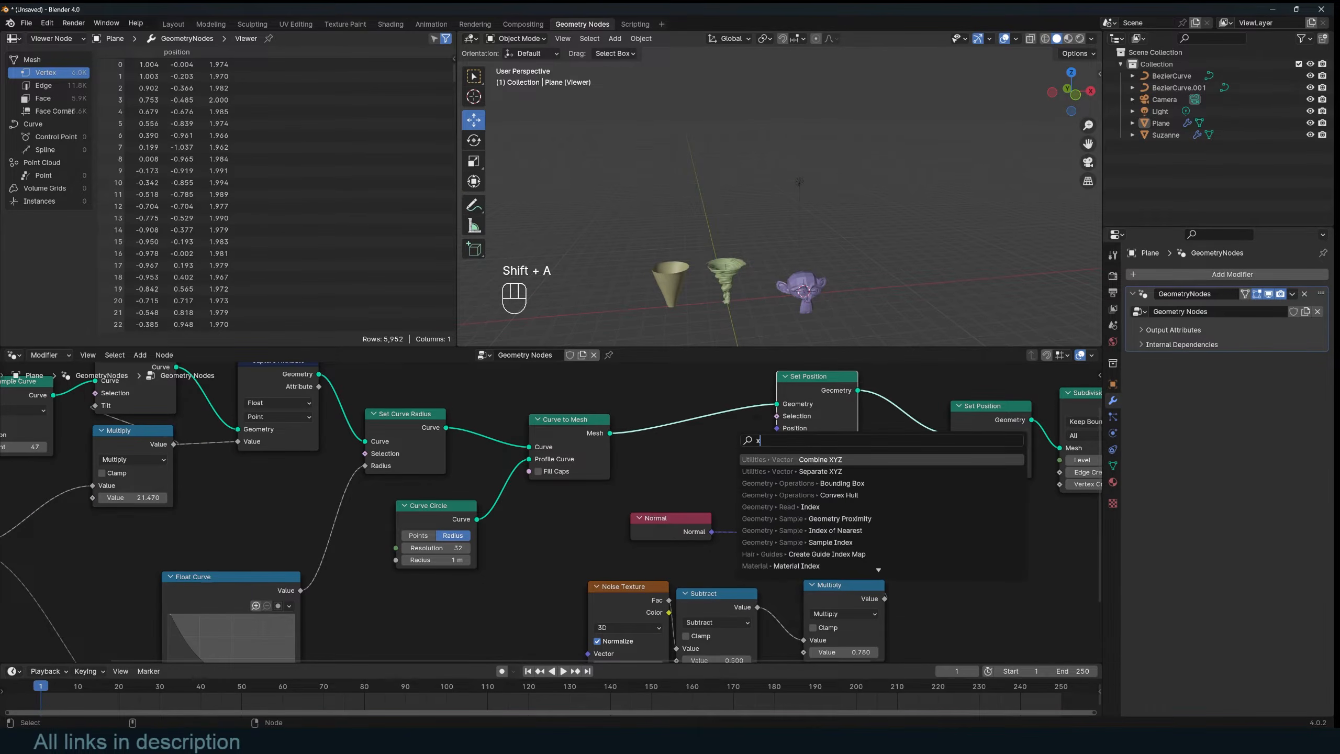
key("Return")
left_click(725, 443)
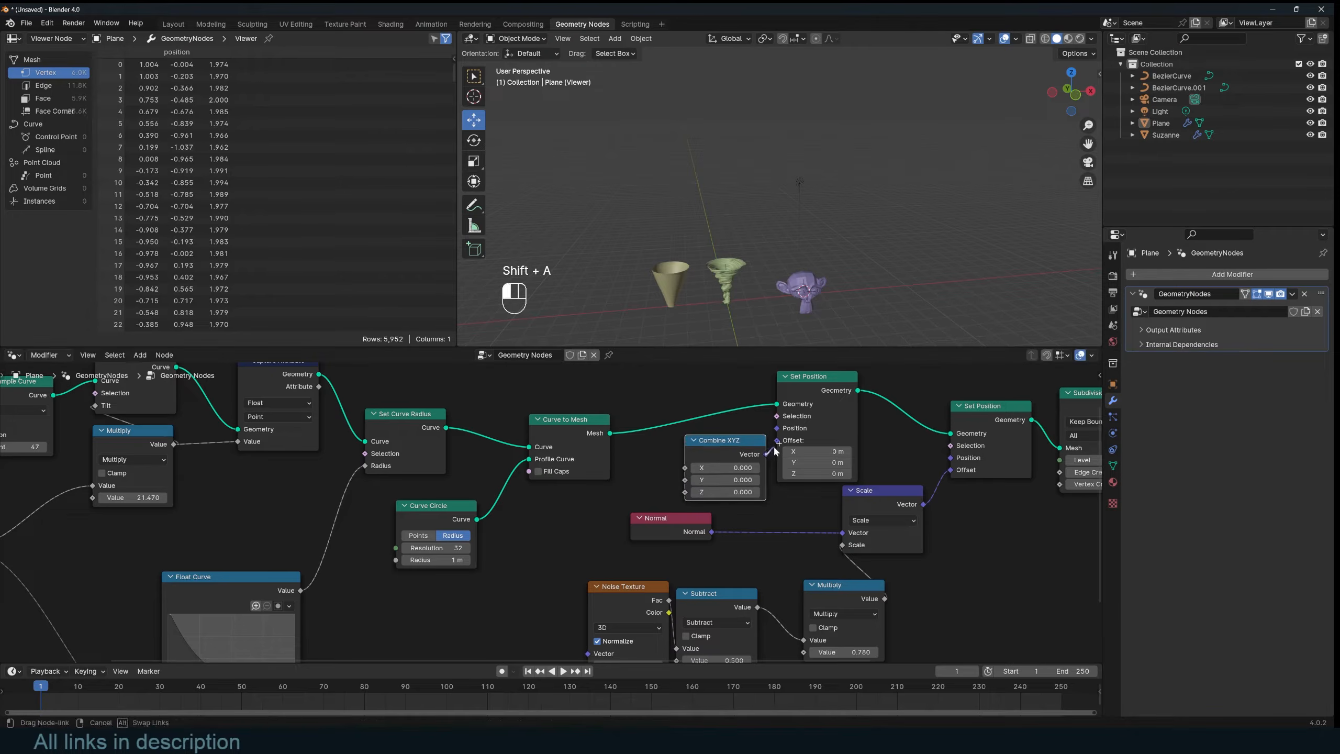
left_click_drag(765, 454, 776, 440)
left_click_drag(319, 386, 685, 467)
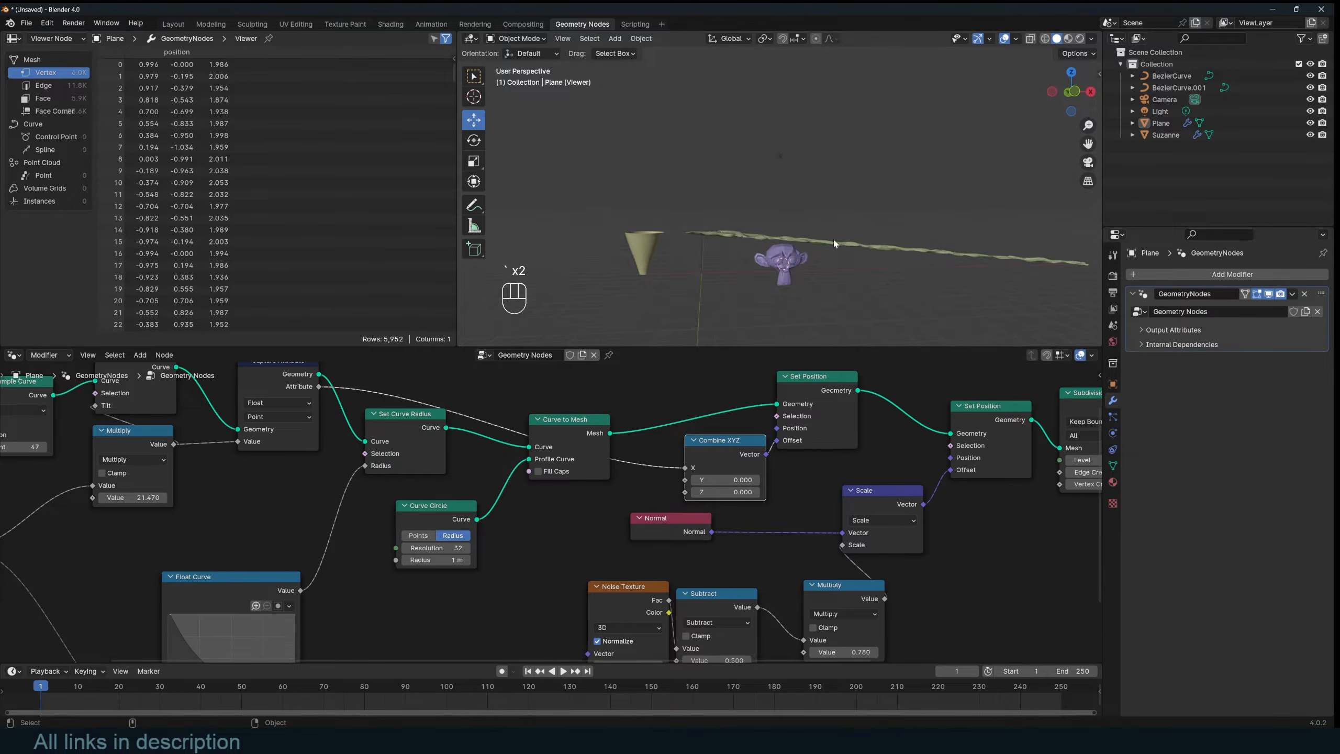
Step: Dissolve the Capture Attribute node out of the chain between Set Curve Tilt and Set Curve Radius
middle_click_drag(215, 372, 349, 389)
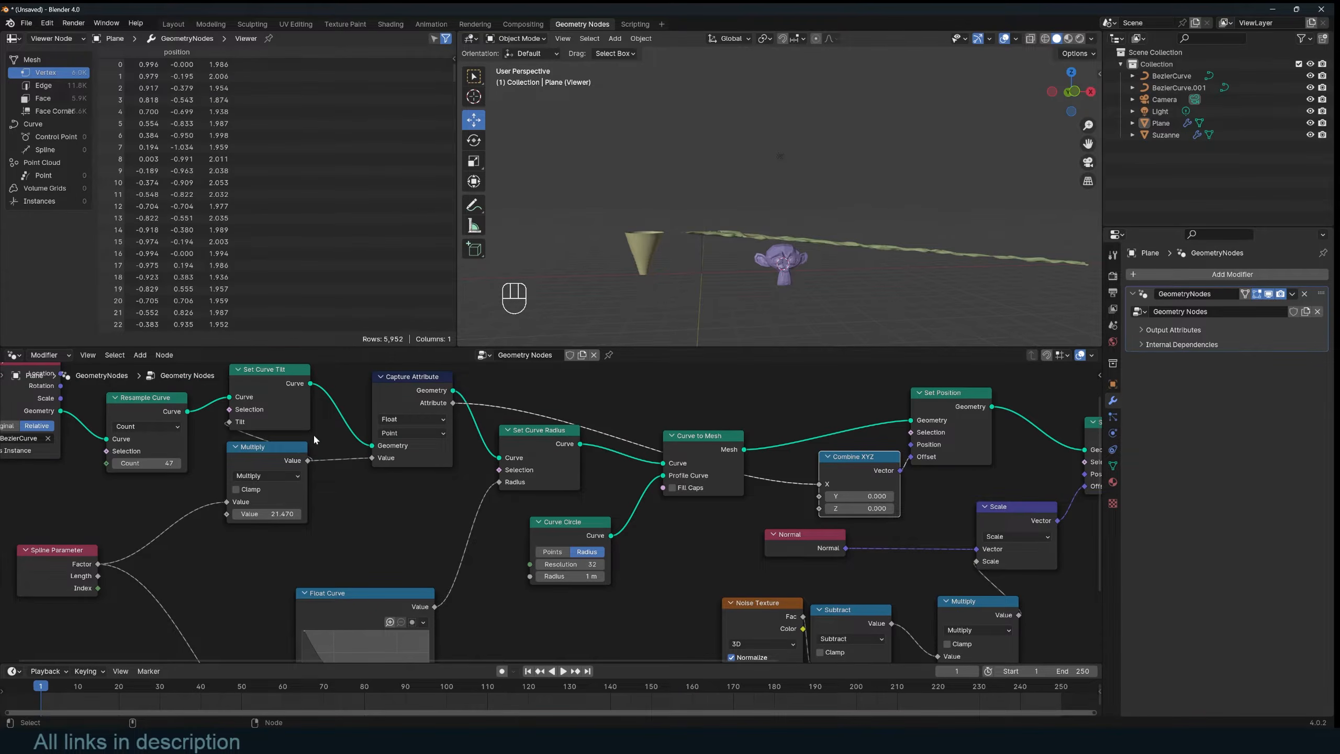
middle_click_drag(314, 440, 325, 439)
left_click(437, 401)
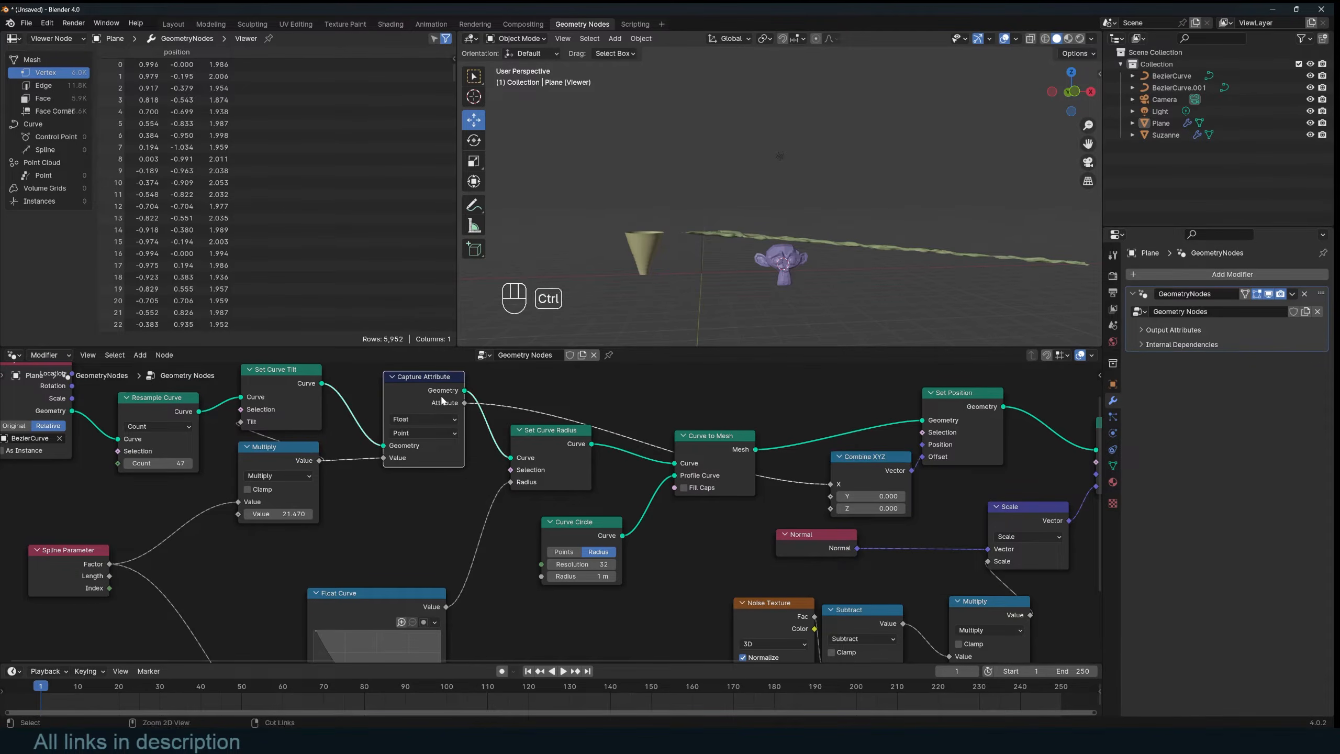
key("ctrl+x")
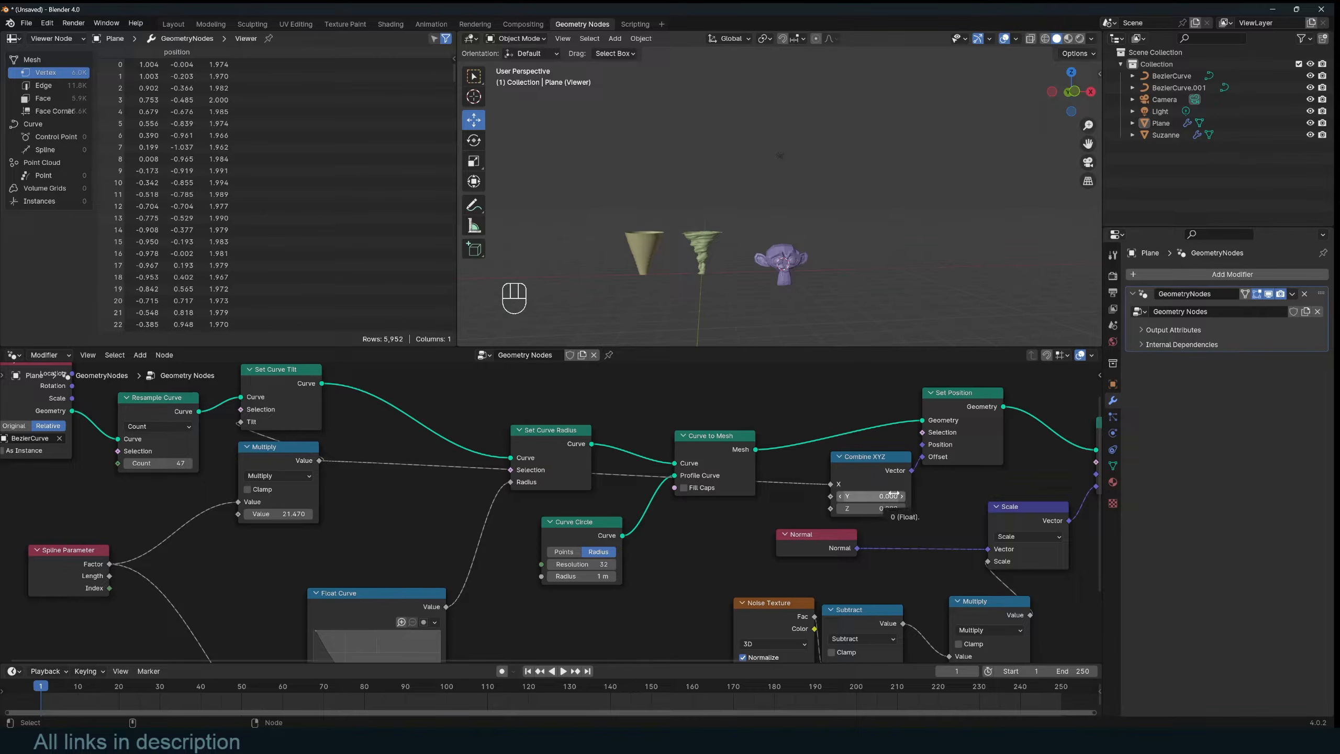
Step: Reinsert a Capture Attribute node before Set Curve Radius, feeding it the tilt Multiply value and linking its Attribute to Combine XYZ's X
key("shift+a")
type("ca")
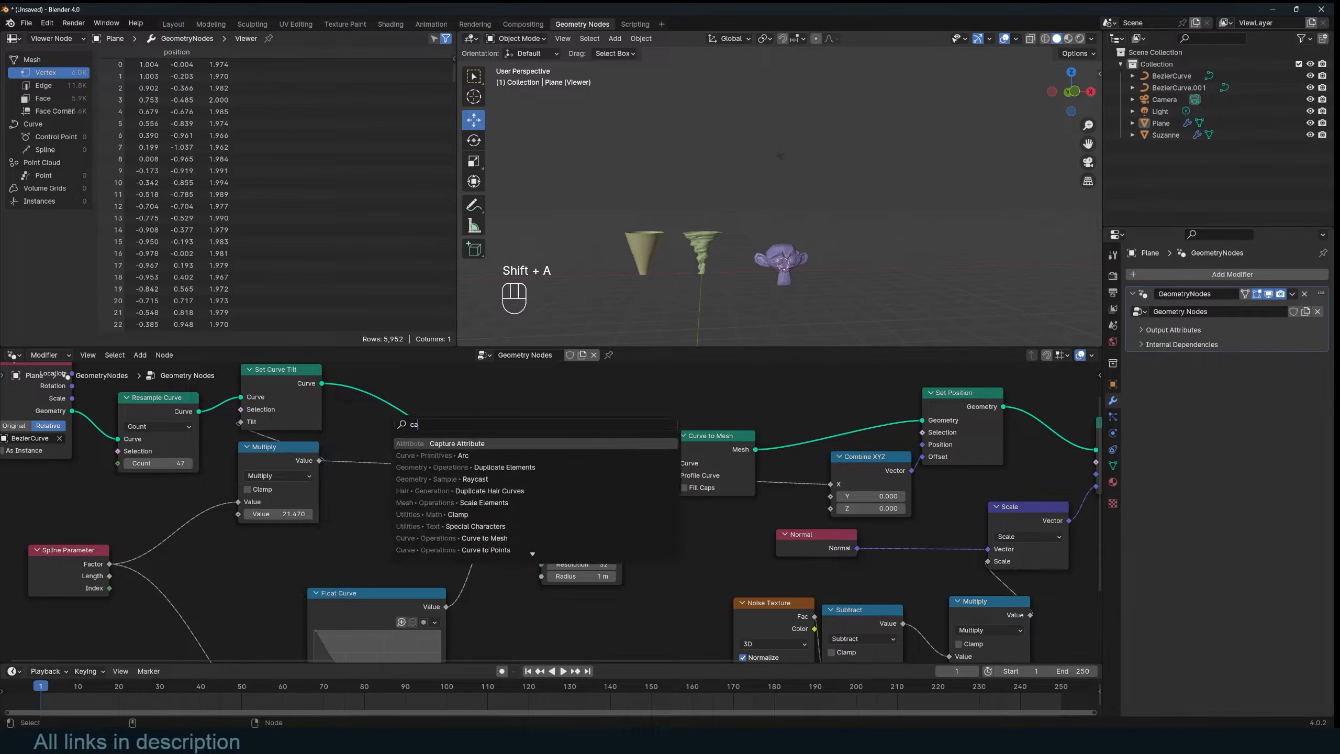
key("Return")
left_click(401, 410)
left_click_drag(319, 460, 385, 489)
left_click_drag(465, 434, 834, 489)
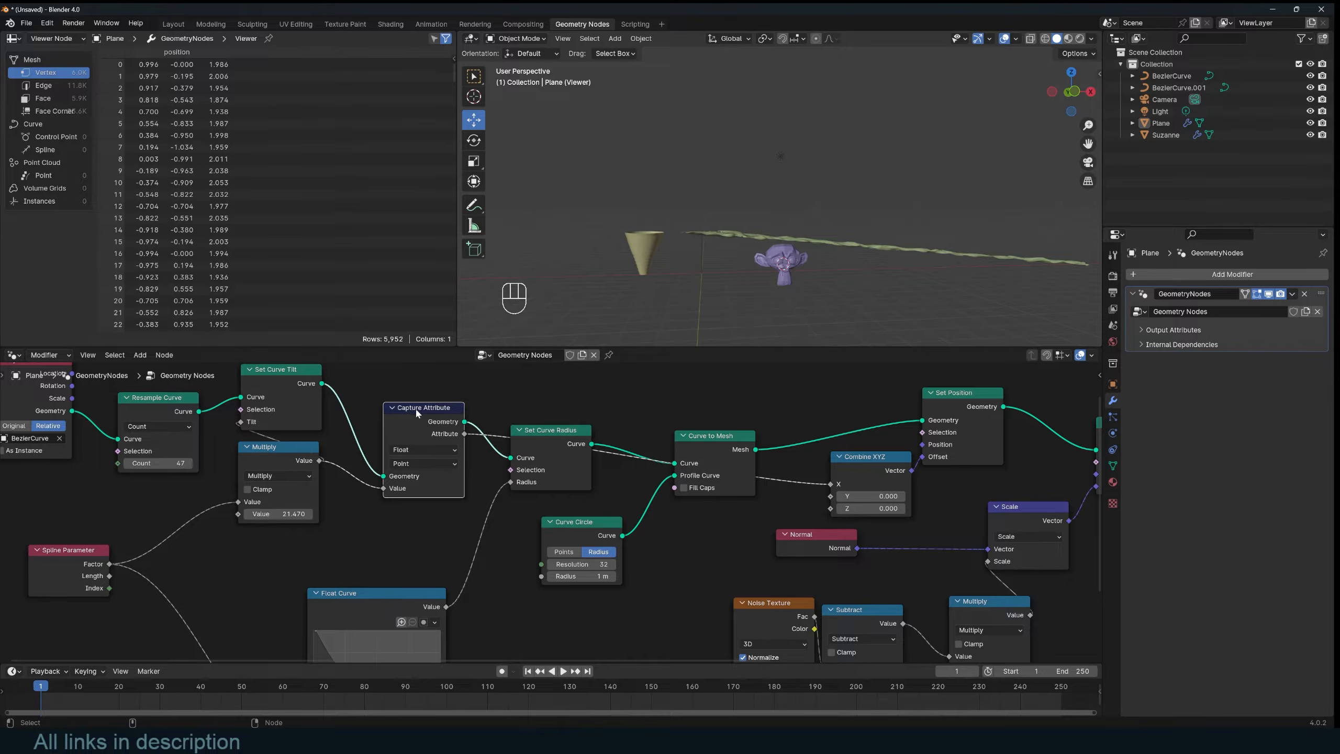
Step: Duplicate the Combine XYZ node beside the noise Multiply node and connect the captured attribute to the copy's Z
scroll(674, 492, "down", 9)
middle_click_drag(600, 477, 543, 451)
left_click(676, 462)
key("shift+d")
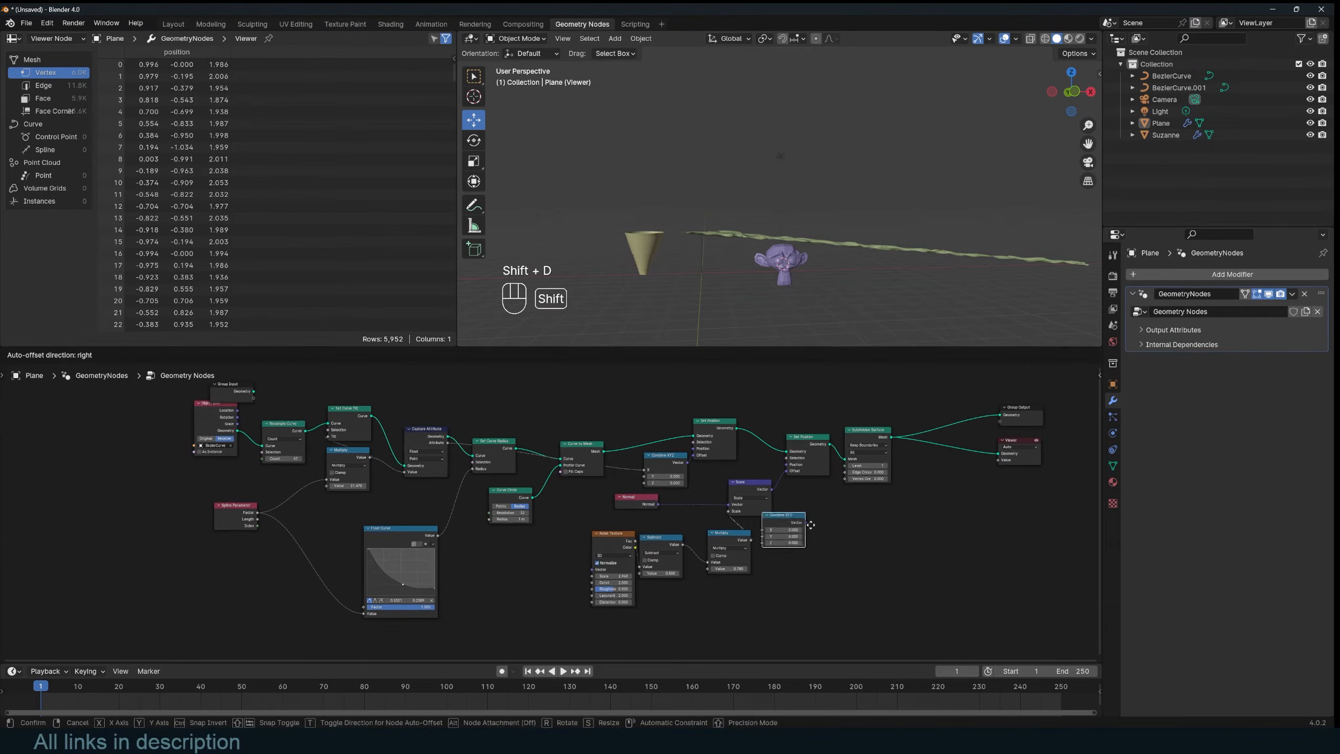
left_click(844, 527)
left_click_drag(448, 442, 808, 545)
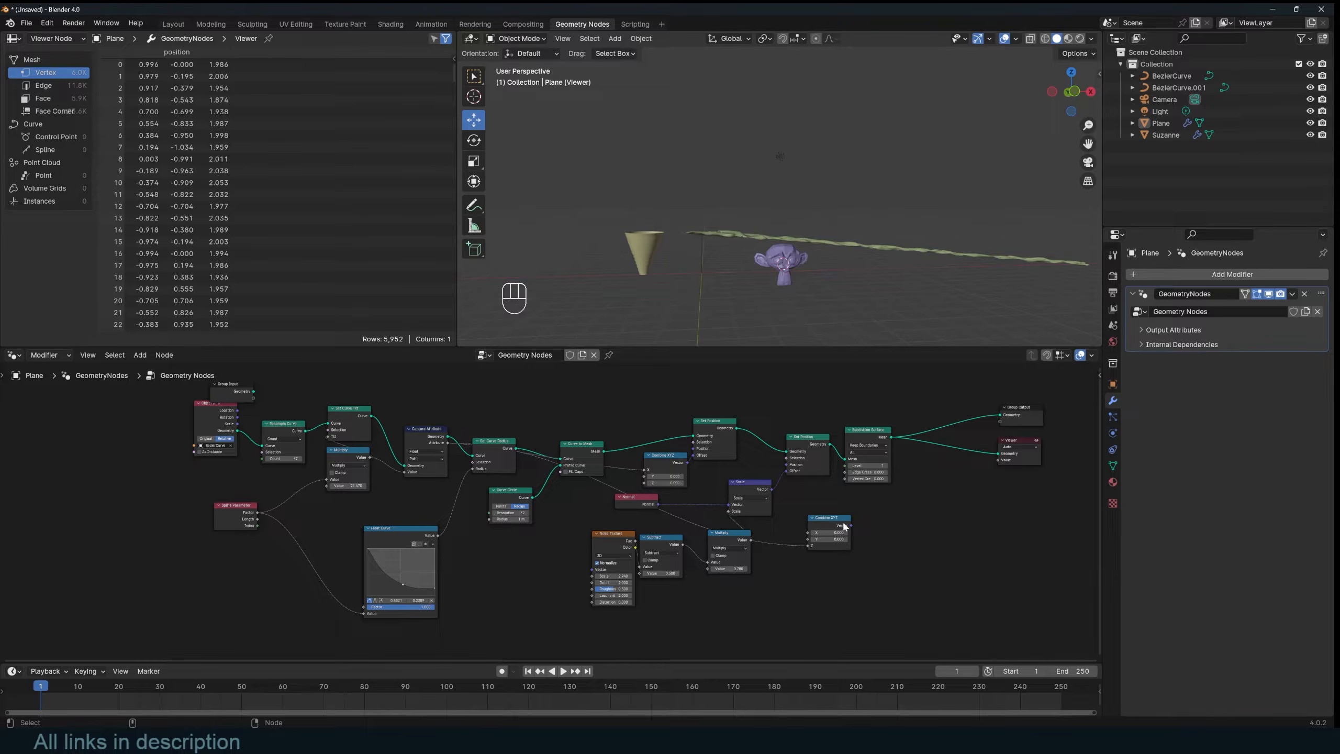
Step: Dissolve both Combine XYZ nodes and the Capture Attribute node, keeping the main curve chain connected
key("ctrl+x")
left_click(679, 464)
key("ctrl+x")
scroll(583, 490, "up", 2)
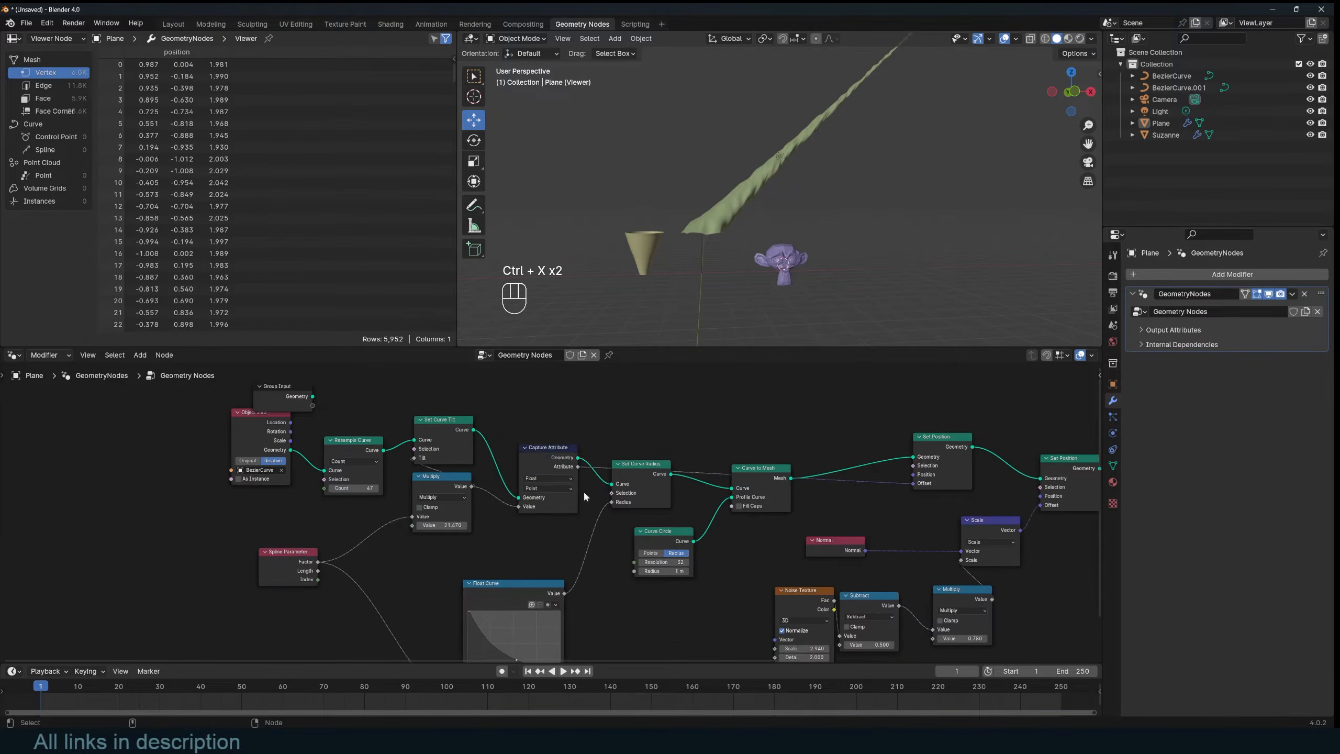
left_click(564, 478)
key("ctrl+x")
Step: Insert a Store Named Attribute node between Set Curve Tilt and Set Curve Radius and feed the tilt Multiply output into its Value
key("shift+a")
type("s")
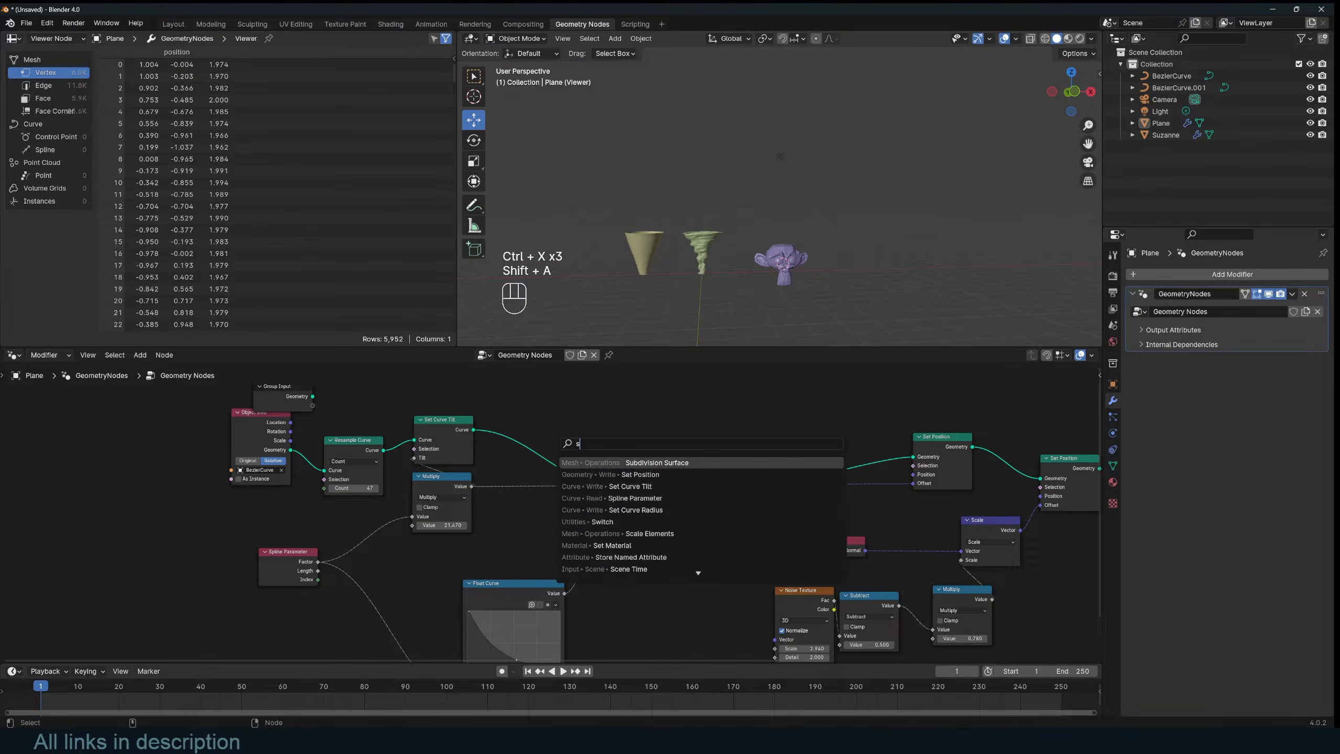
type("t")
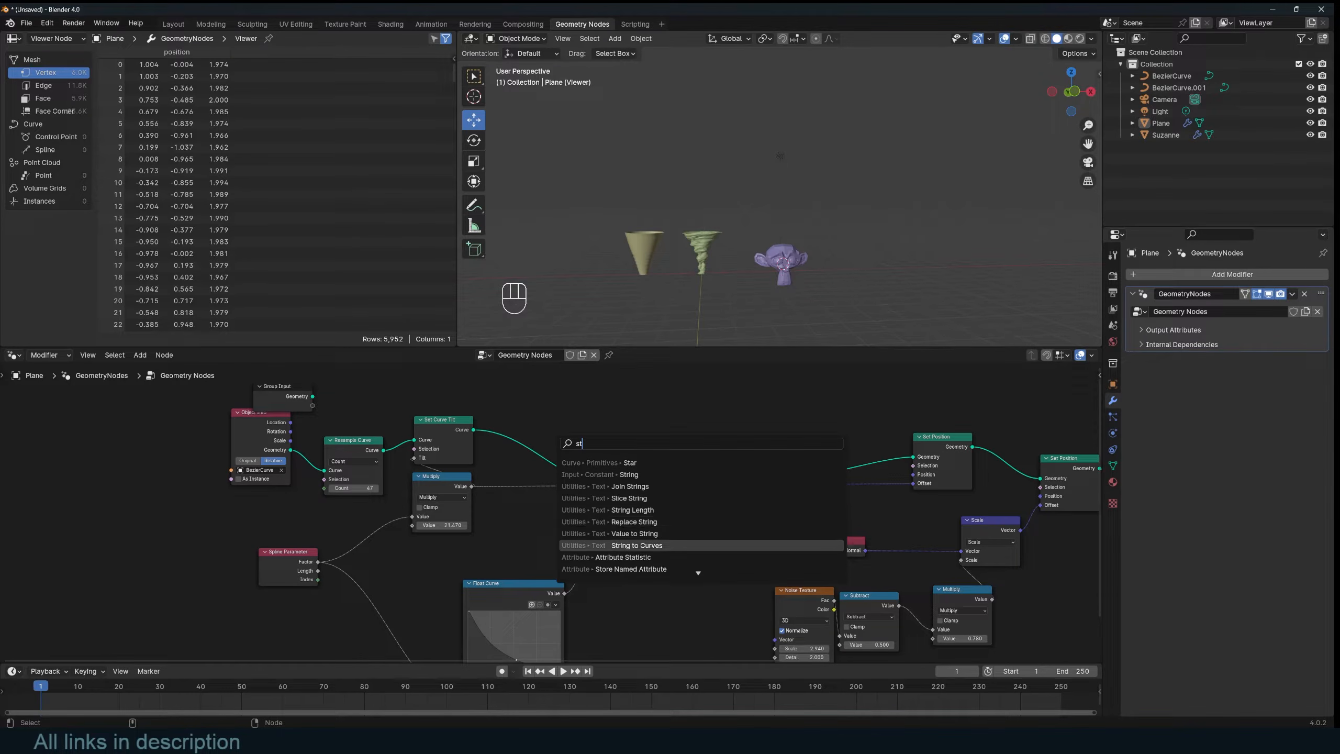
key("Down")
key("Down")
key("Return")
left_click(549, 464)
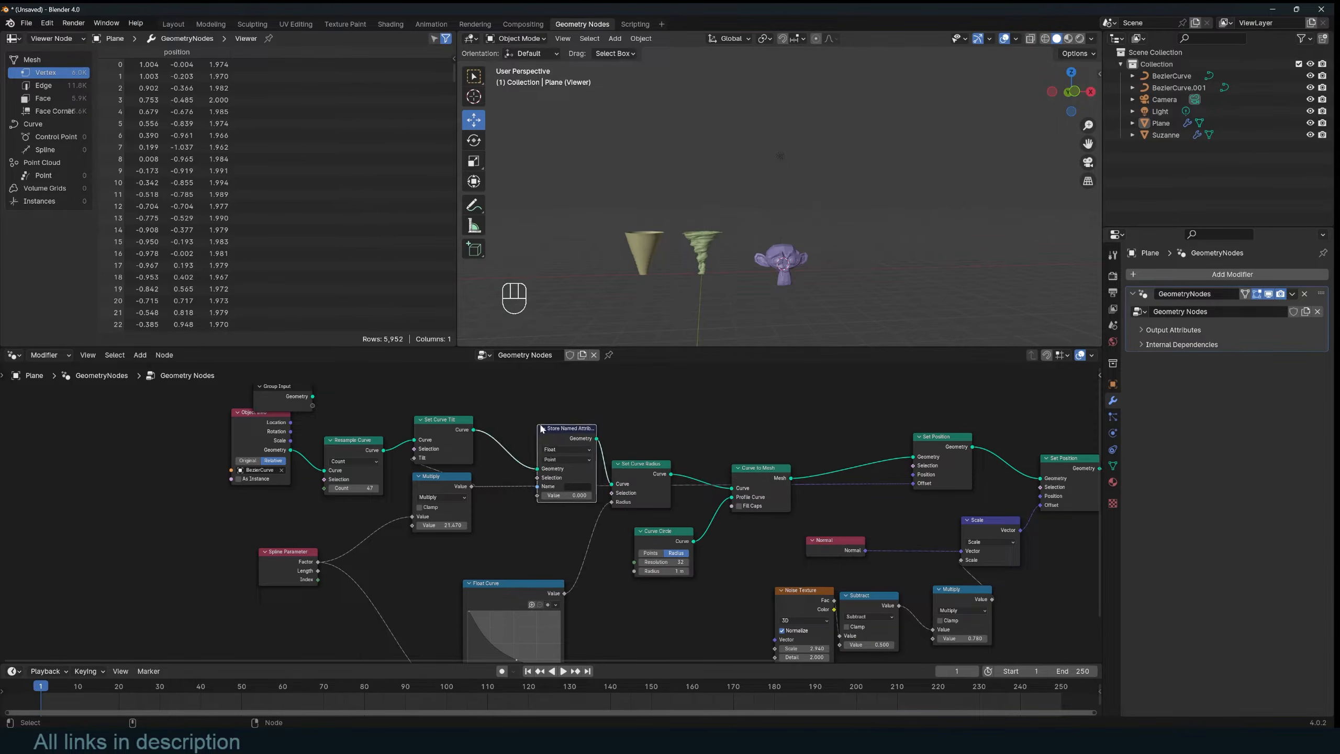
scroll(469, 490, "up", 2)
left_click_drag(452, 482, 515, 493)
Step: Disconnect the link from the Offset of the first Set Position node after Curve to Mesh
scroll(1023, 475, "down", 4)
middle_click_drag(1024, 475, 538, 411)
left_click_drag(558, 412, 498, 424)
Step: Name the attribute in the Store Named Attribute node "length"
scroll(677, 243, "up", 4)
middle_click_drag(253, 458, 536, 527)
scroll(535, 527, "up", 5)
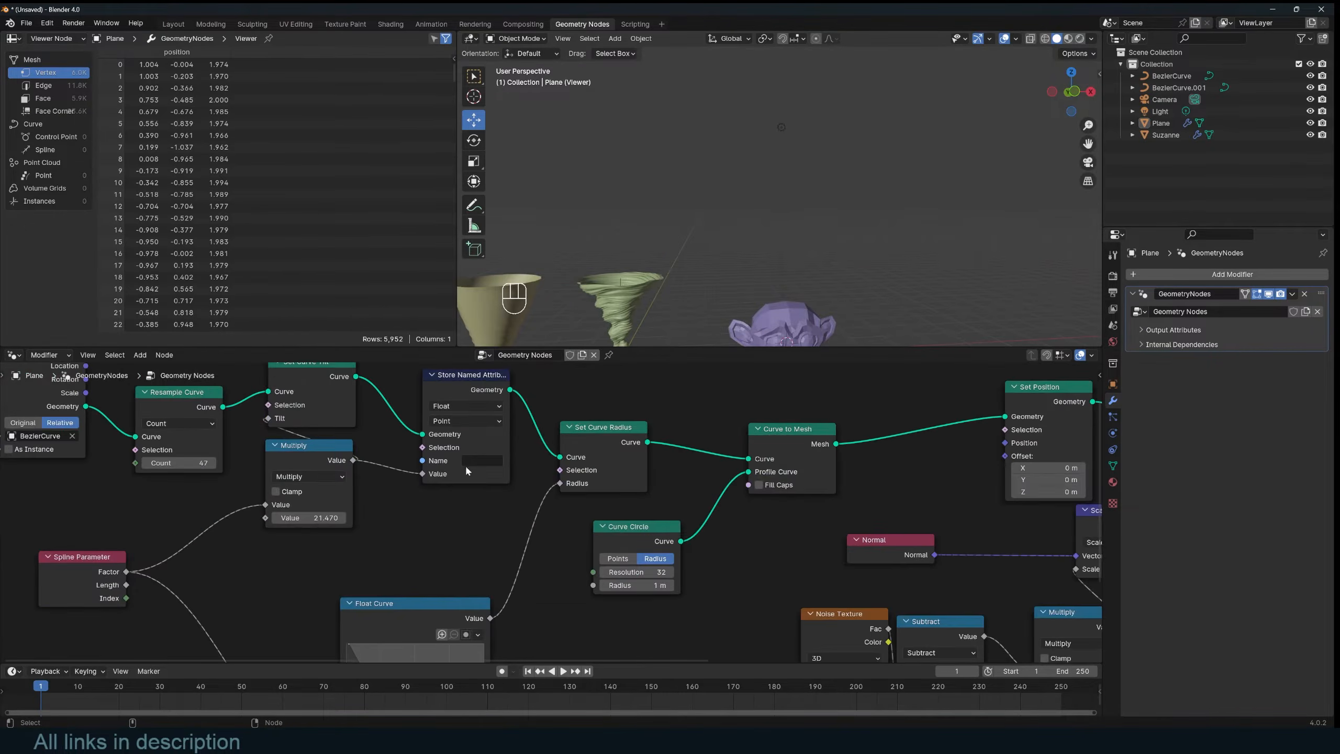
left_click(468, 463)
type("length")
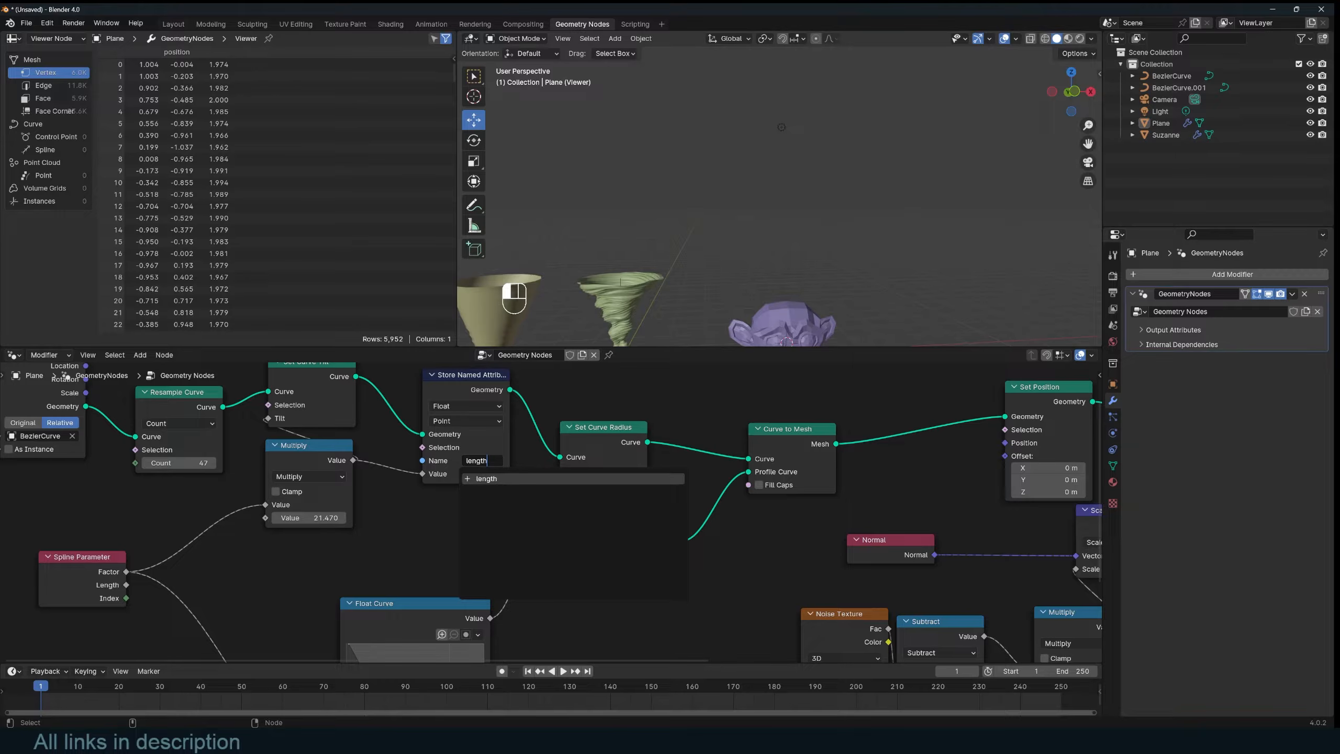
key("Return")
scroll(796, 115, "down", 2)
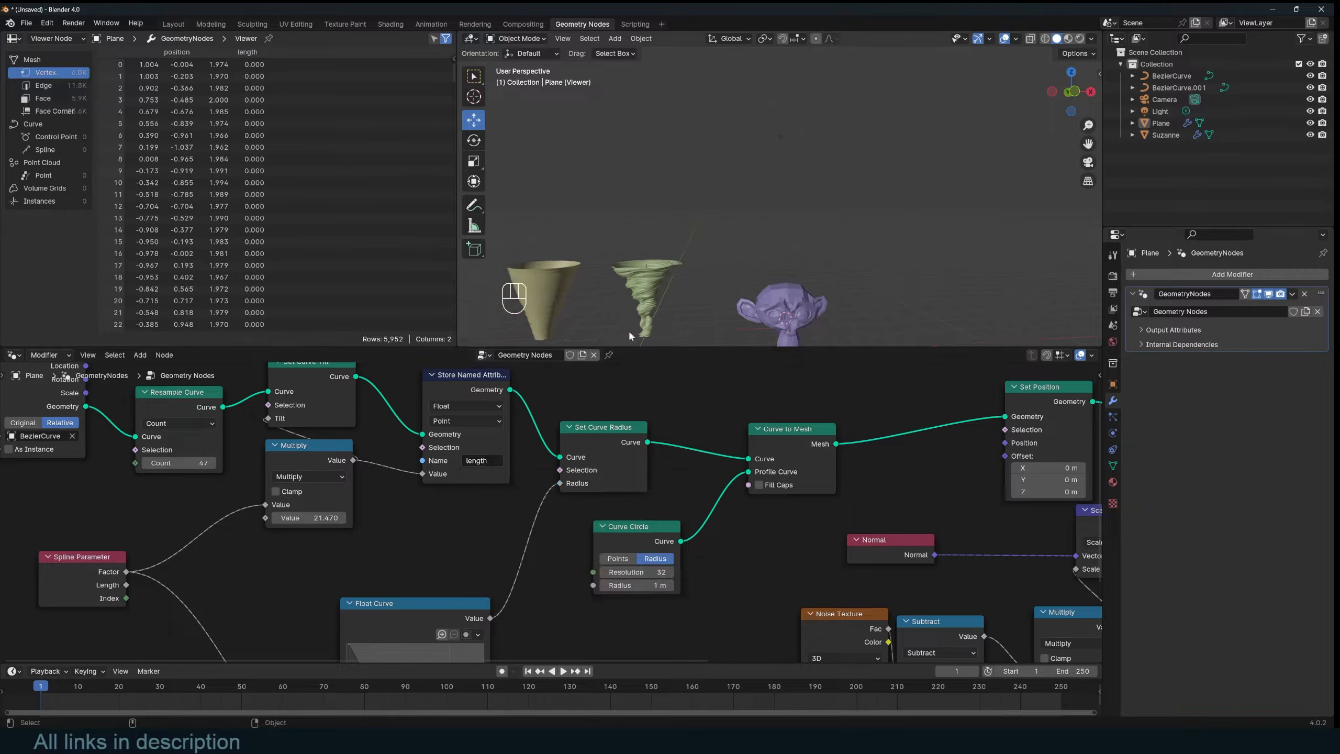
Step: Connect the Spline Parameter's Factor directly to the Store Named Attribute's Value, replacing the Multiply link
scroll(505, 464, "down", 3)
scroll(506, 465, "down", 4)
scroll(660, 513, "up", 3)
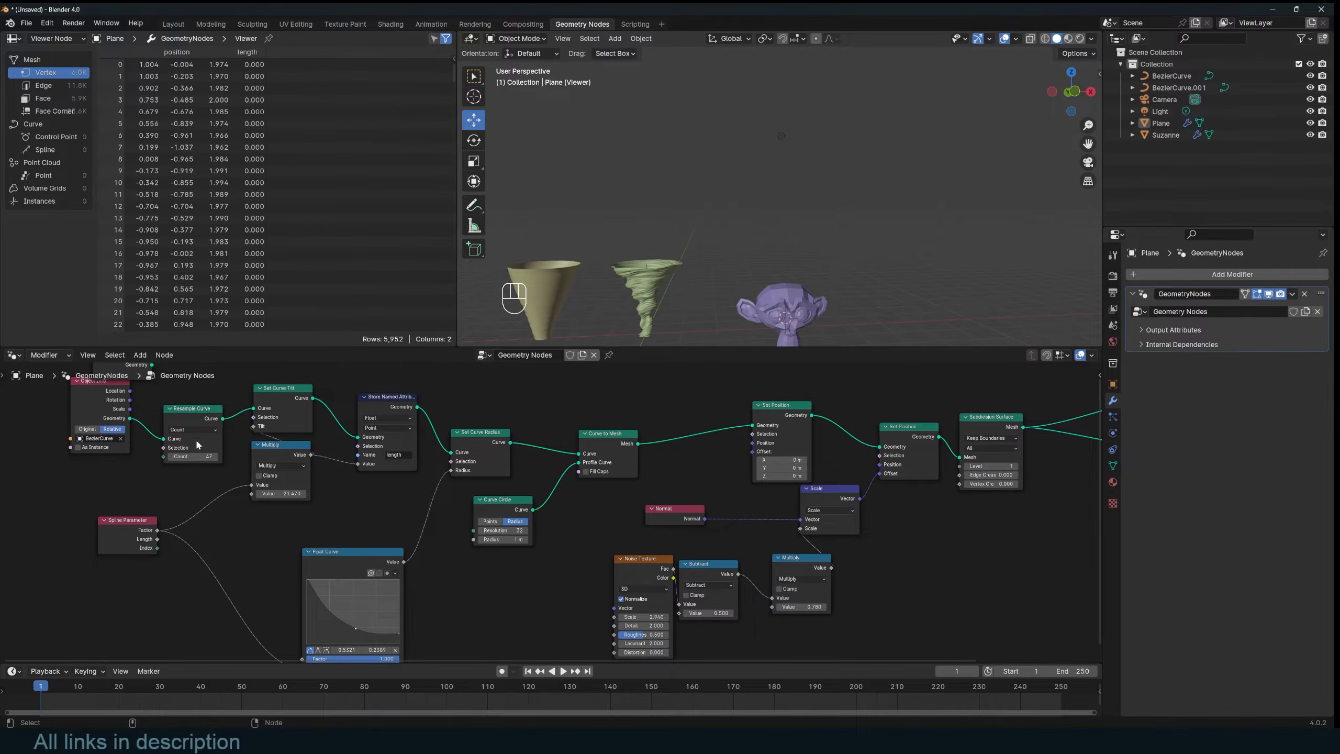
left_click_drag(157, 530, 207, 509)
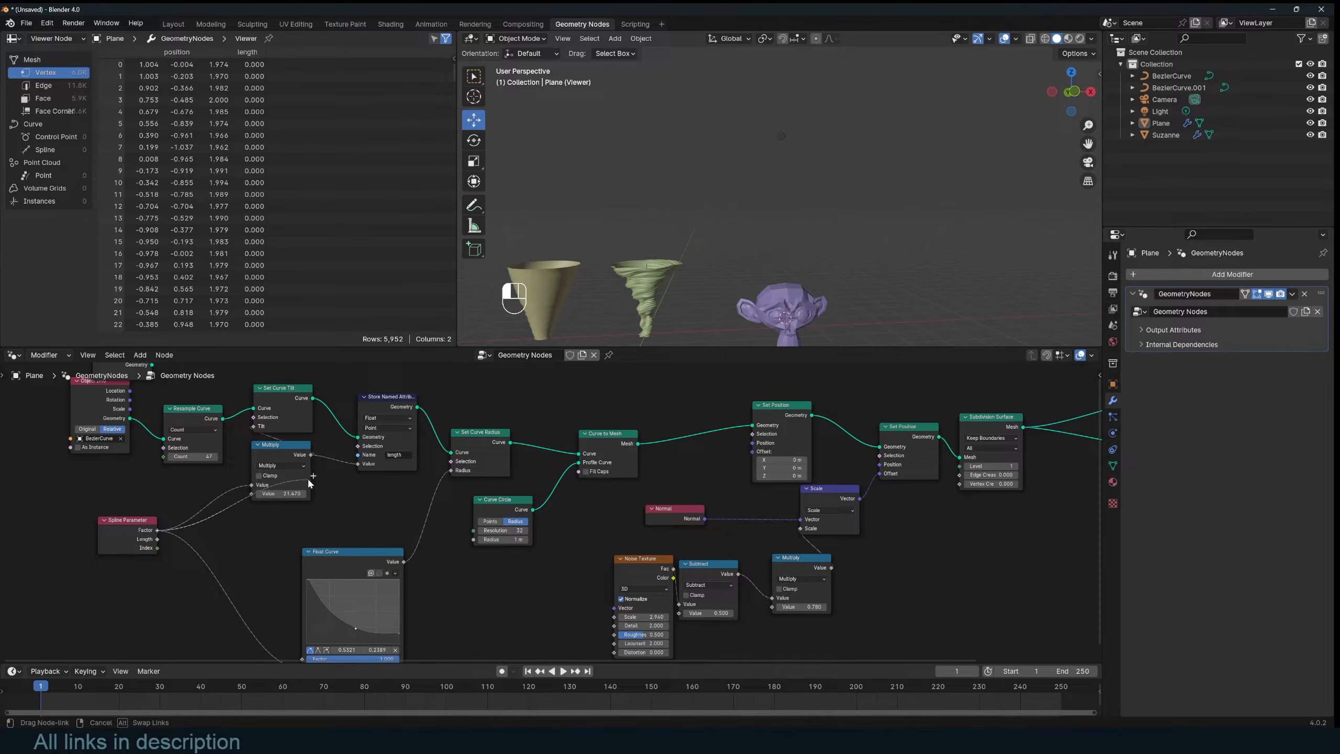
left_click_drag(308, 478, 357, 463)
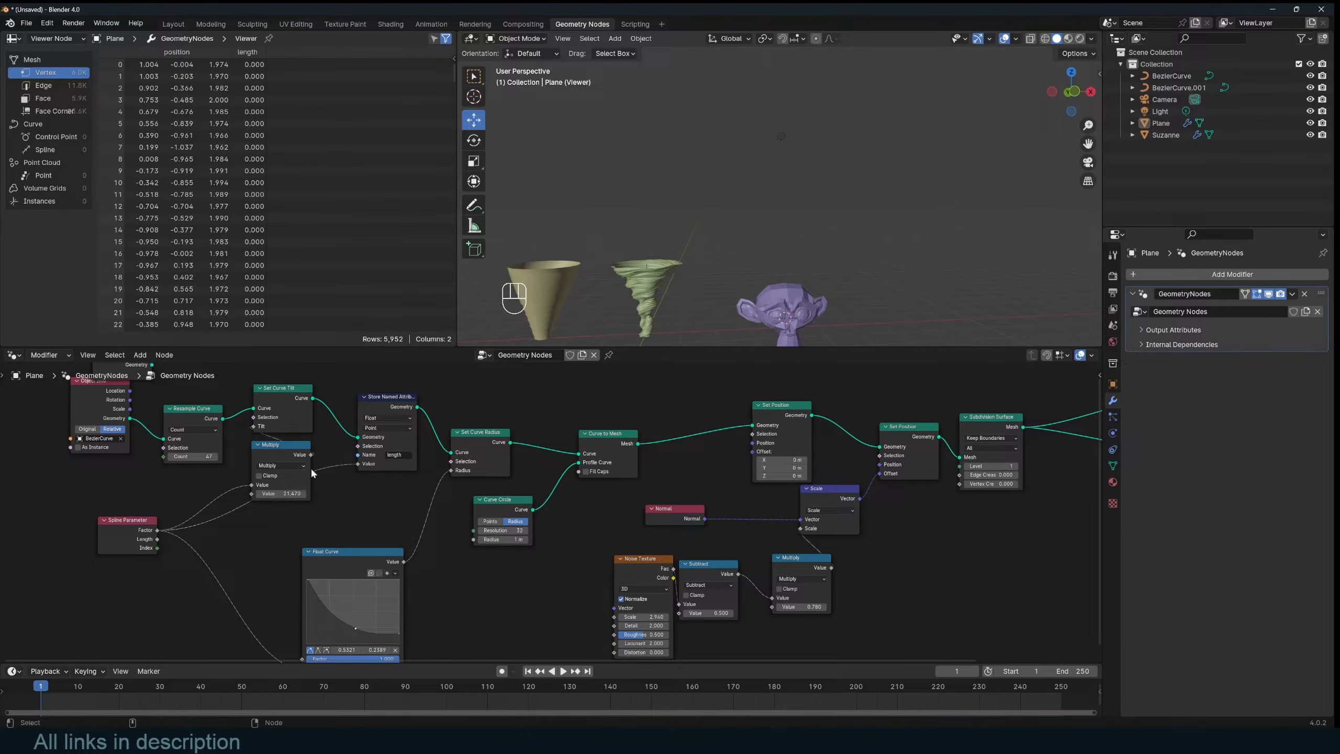
Step: Dissolve the unused first Set Position node and space the remaining Set Position and Subdivision Surface nodes apart
scroll(755, 513, "down", 5)
middle_click_drag(755, 514, 507, 498)
scroll(504, 497, "up", 3)
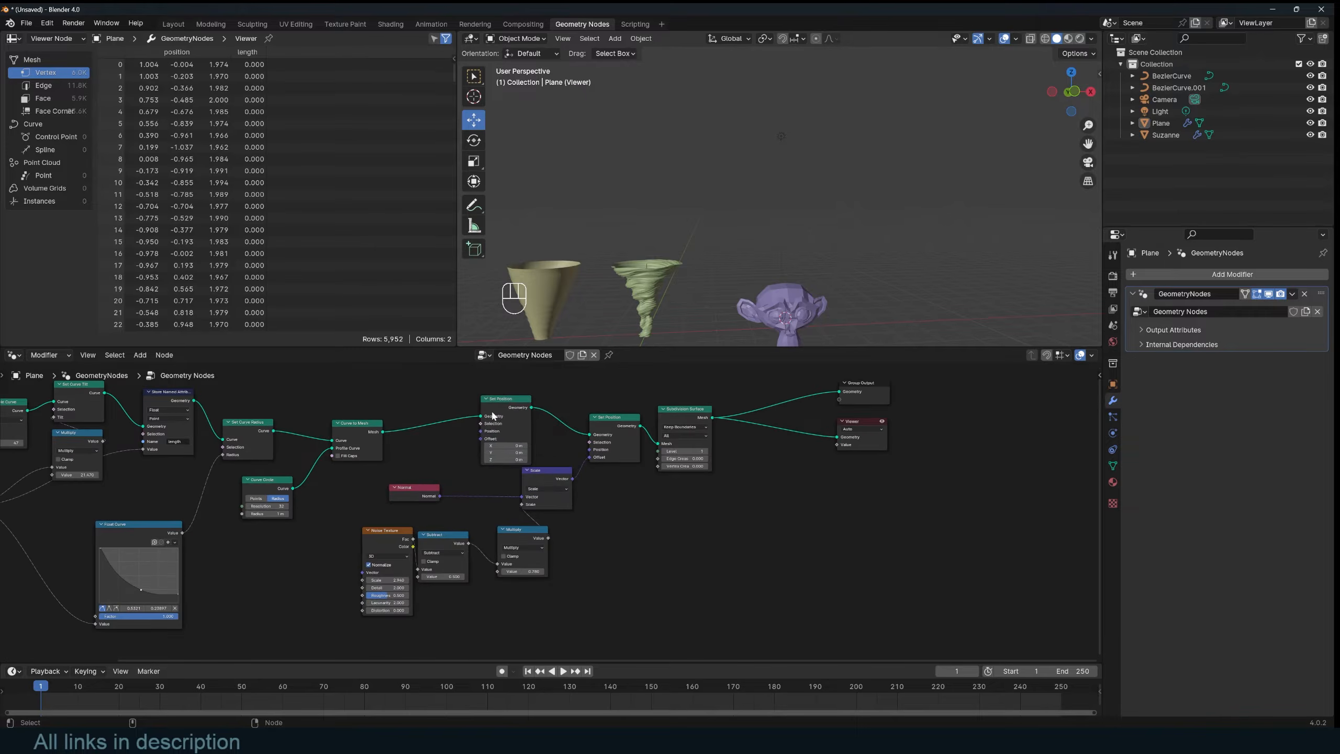
left_click_drag(493, 415, 518, 412)
key("ctrl+x")
left_click_drag(674, 418, 732, 420)
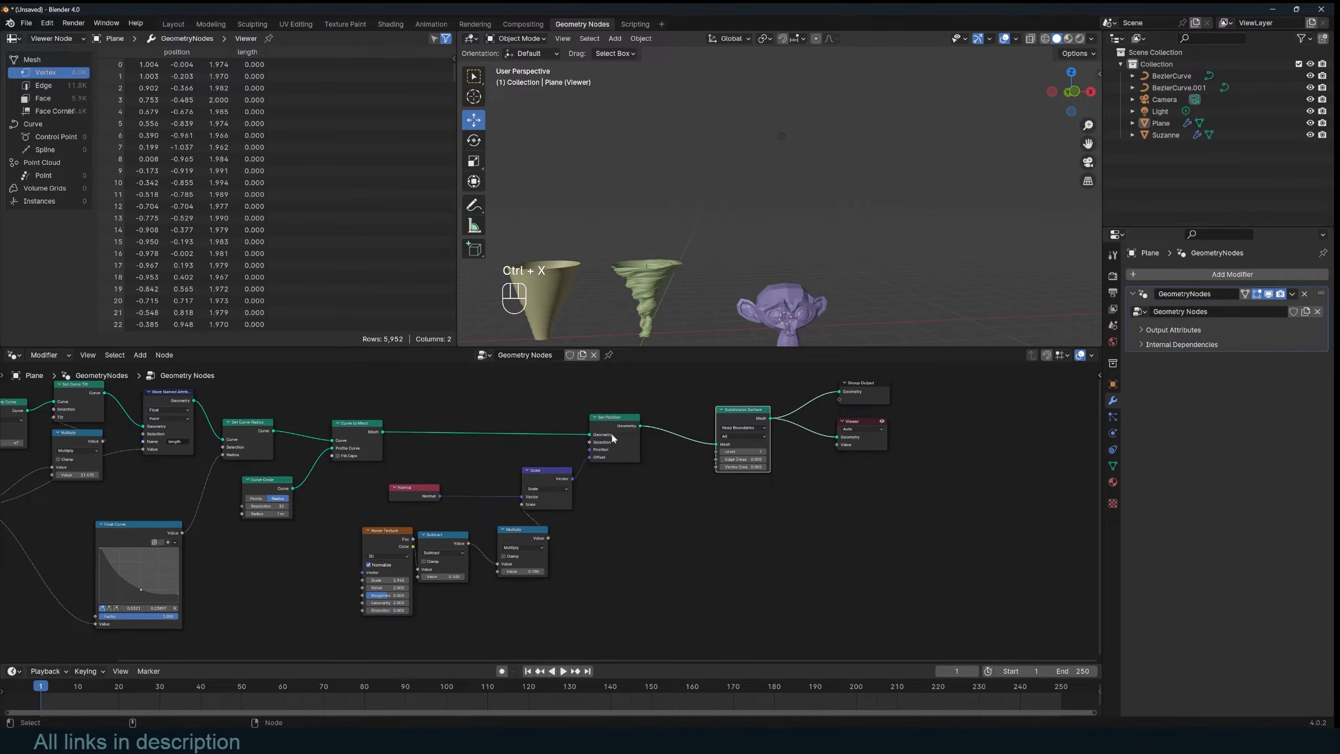
left_click_drag(609, 426, 548, 428)
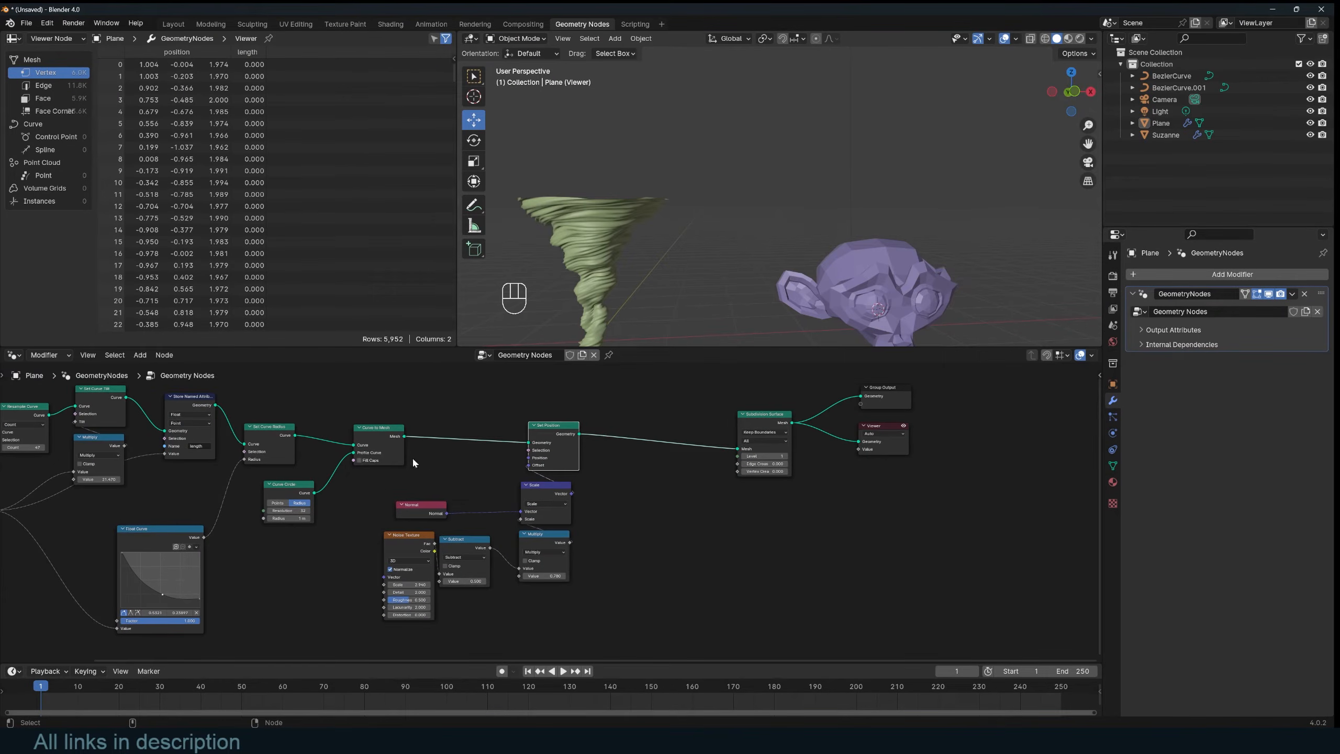
Step: Add a Named Attribute node near the noise Multiply node and choose the "length" attribute for it
key("shift+a")
type("v")
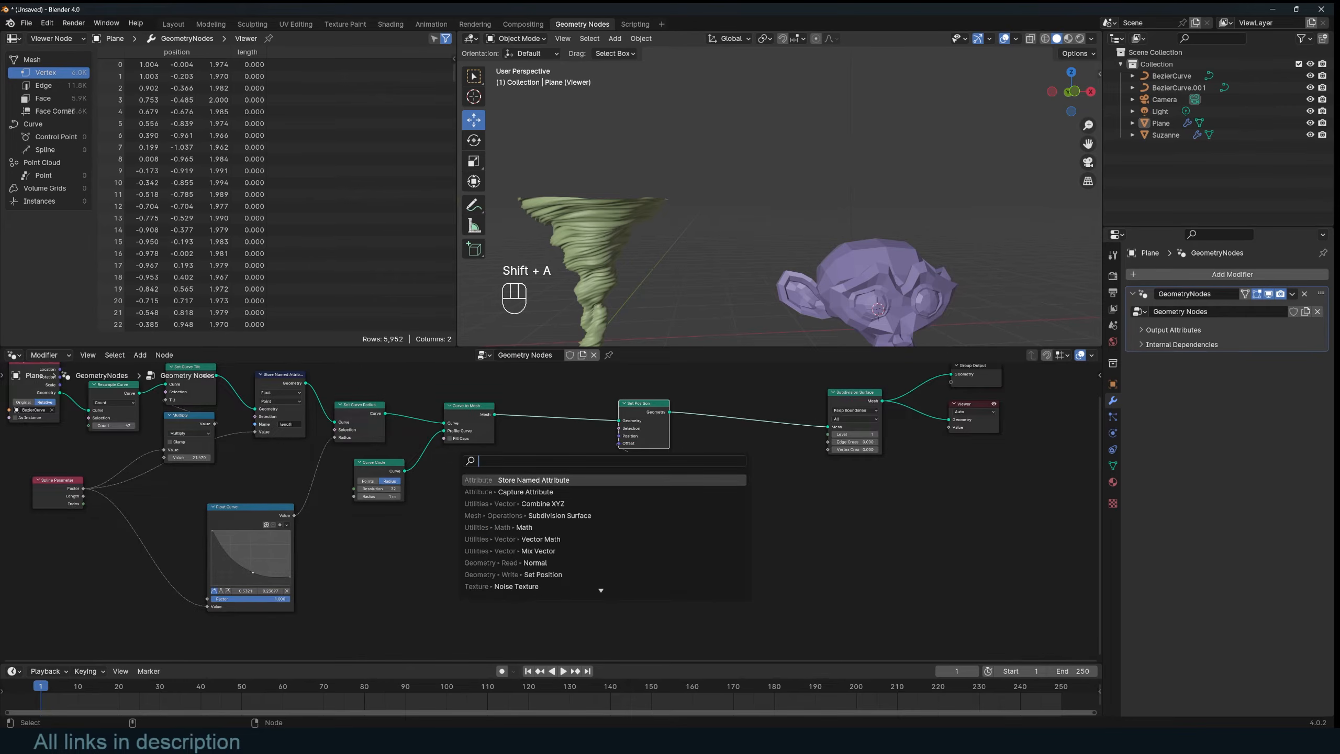
key("BackSpace")
type("na")
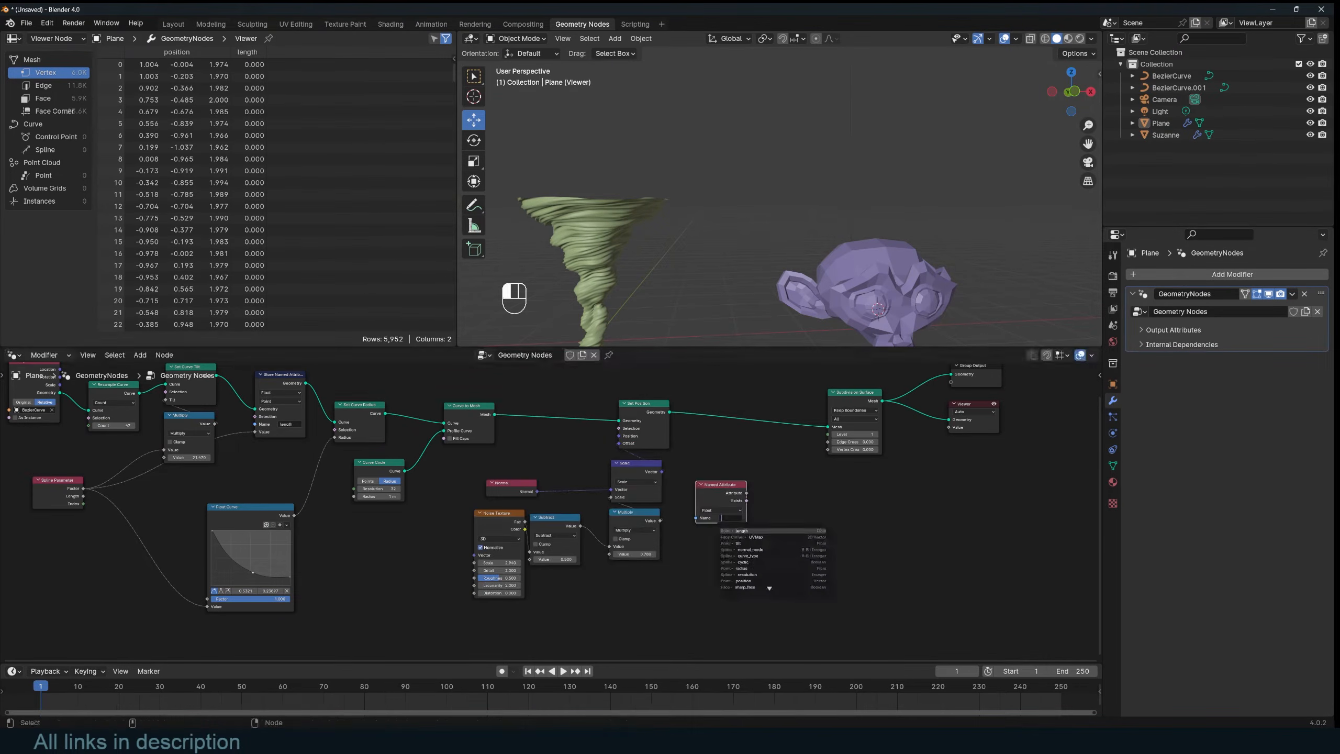
left_click(742, 531)
Step: Preview the Named Attribute output on the tornado through the Viewer node
left_click(727, 496, "ctrl+shift")
scroll(657, 263, "down", 2)
middle_click_drag(656, 258, 676, 234)
scroll(675, 234, "up", 2)
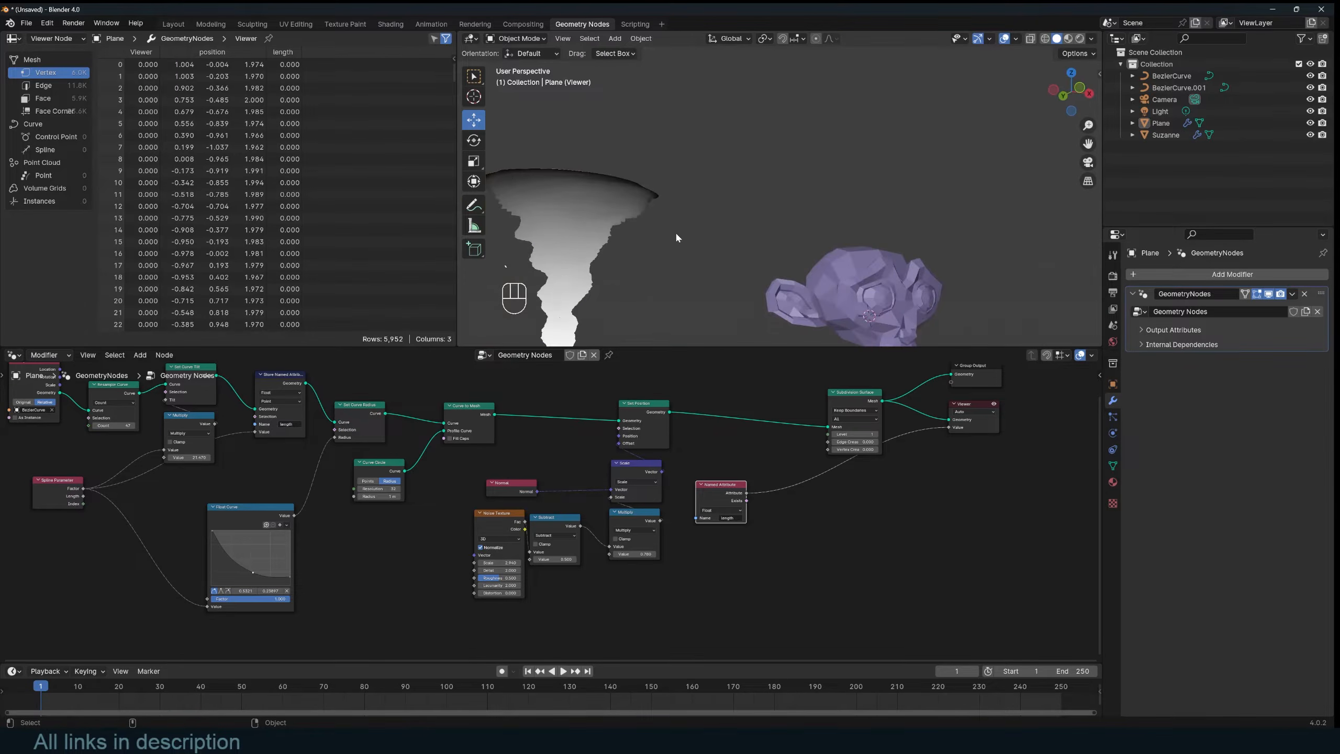
Step: Annotate a marked vertical line along the tornado from top to base, erase it, and return to the Move tool
left_click(474, 204)
middle_click_drag(591, 201, 622, 166, "shift")
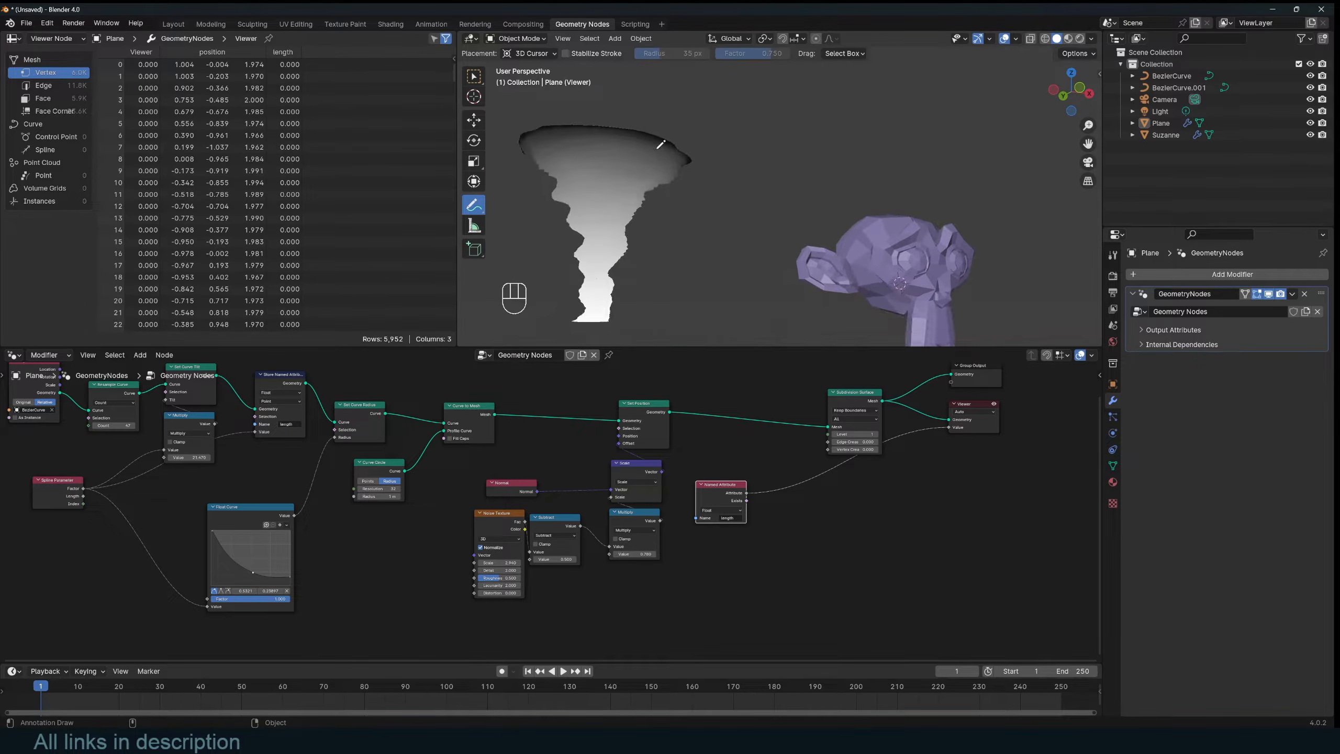
mouse_move(662, 142)
left_mouse_down()
mouse_move(664, 117)
mouse_move(659, 277)
left_mouse_up()
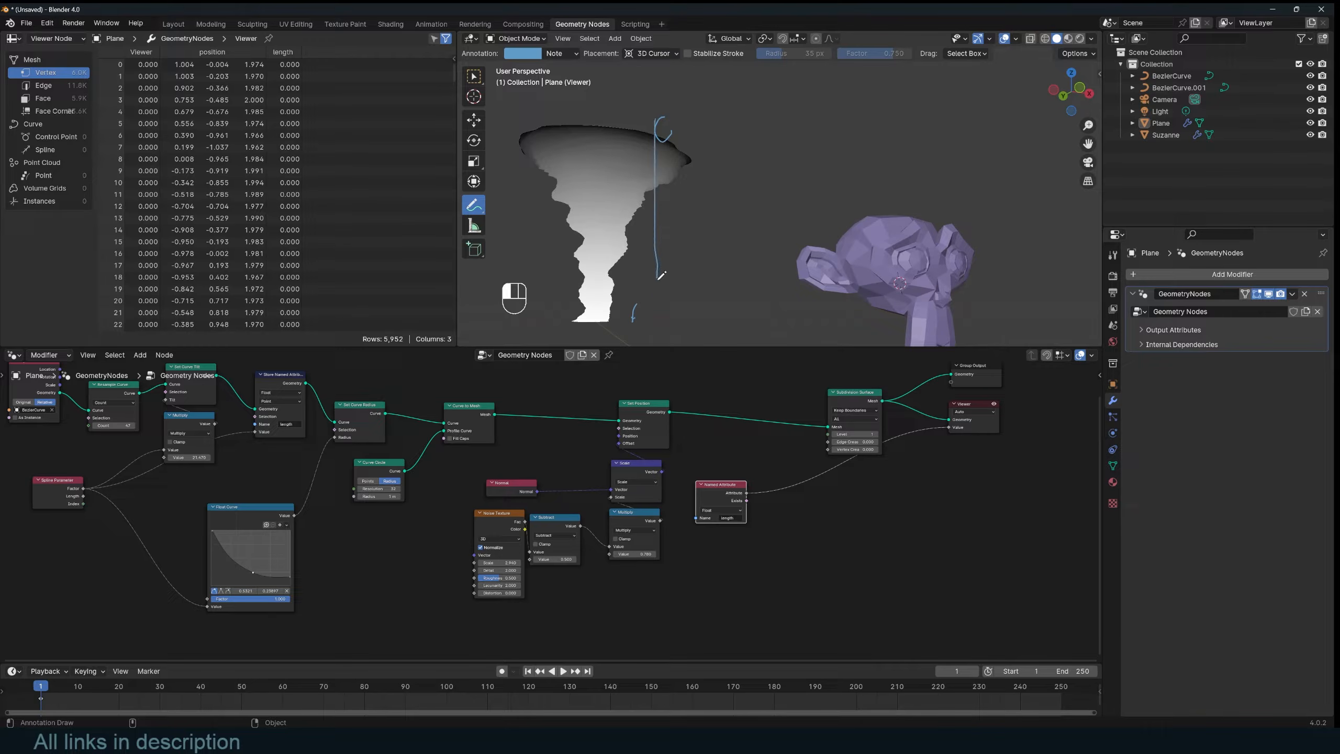
middle_click_drag(670, 297, 664, 314)
left_click_drag(684, 293, 662, 119, "ctrl")
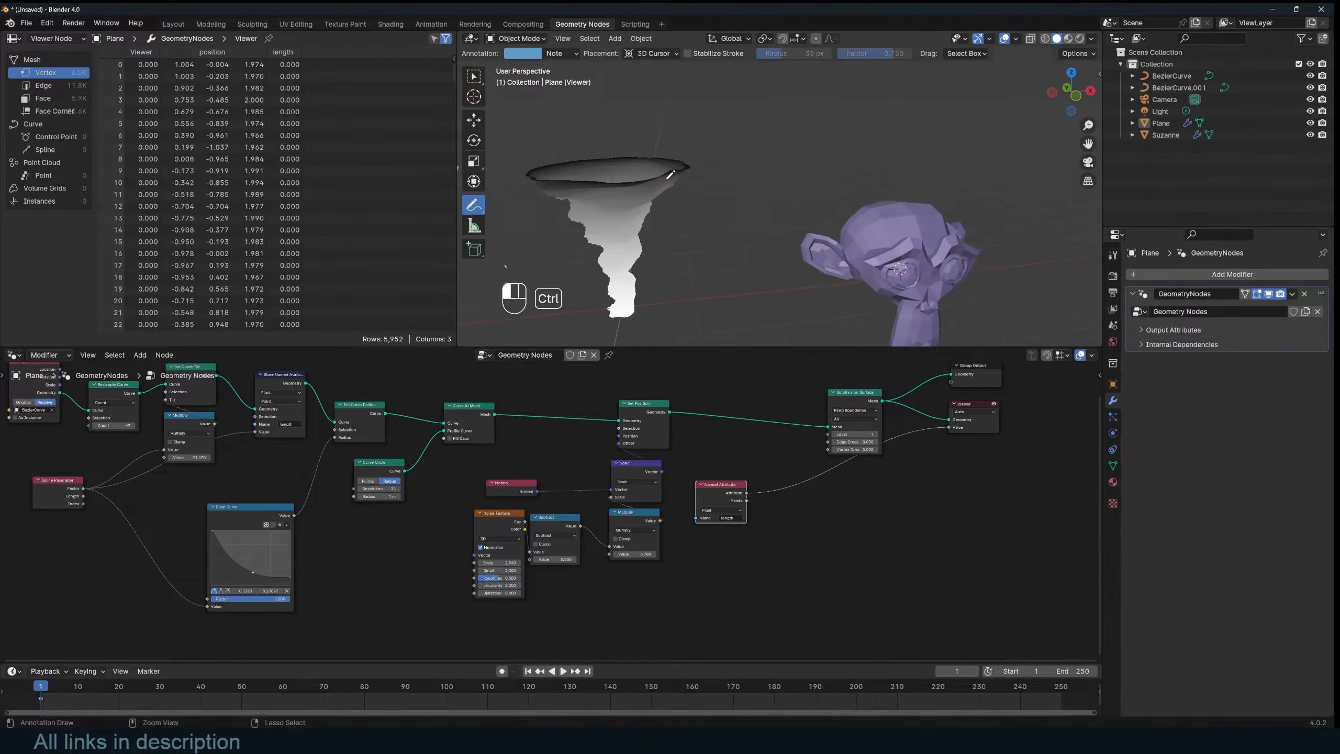
middle_click_drag(553, 148, 523, 161)
left_click(474, 119)
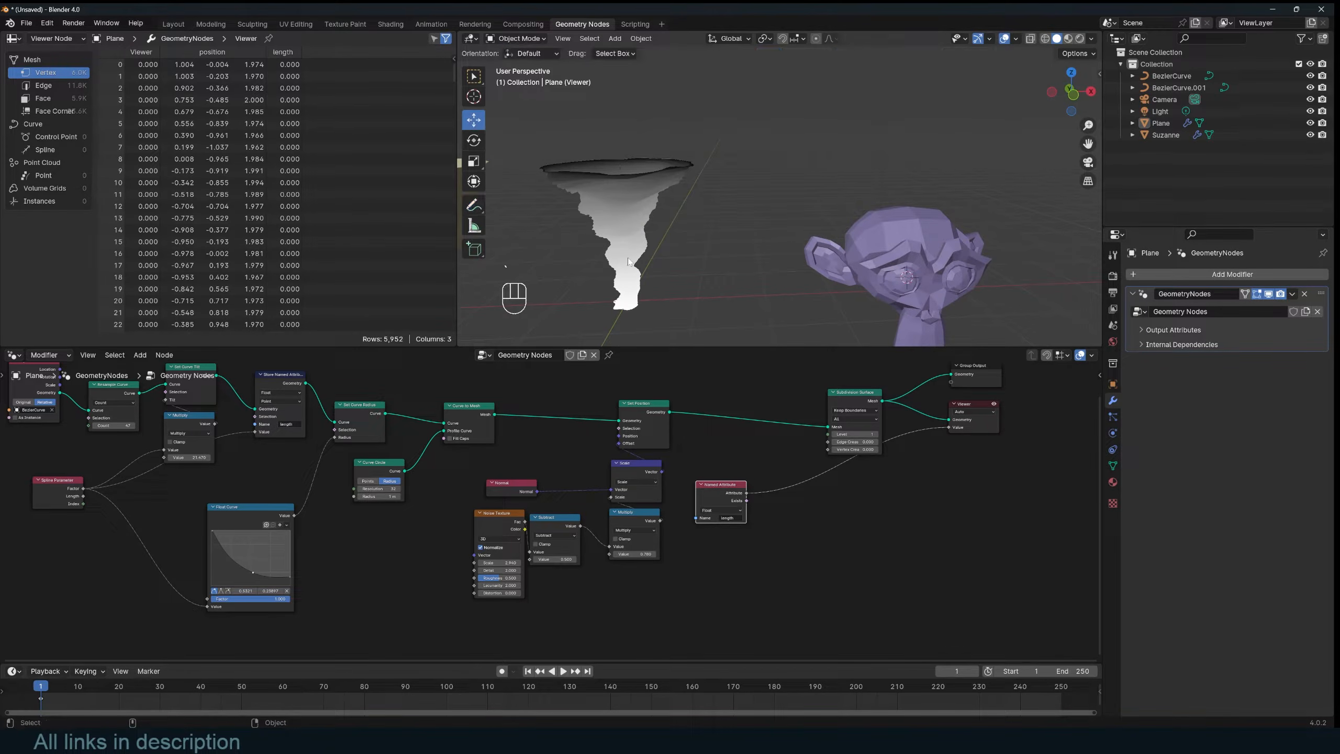
Step: Preview the "length" attribute again and examine its gradient on the tornado from several angles
middle_click_drag(659, 220, 666, 209)
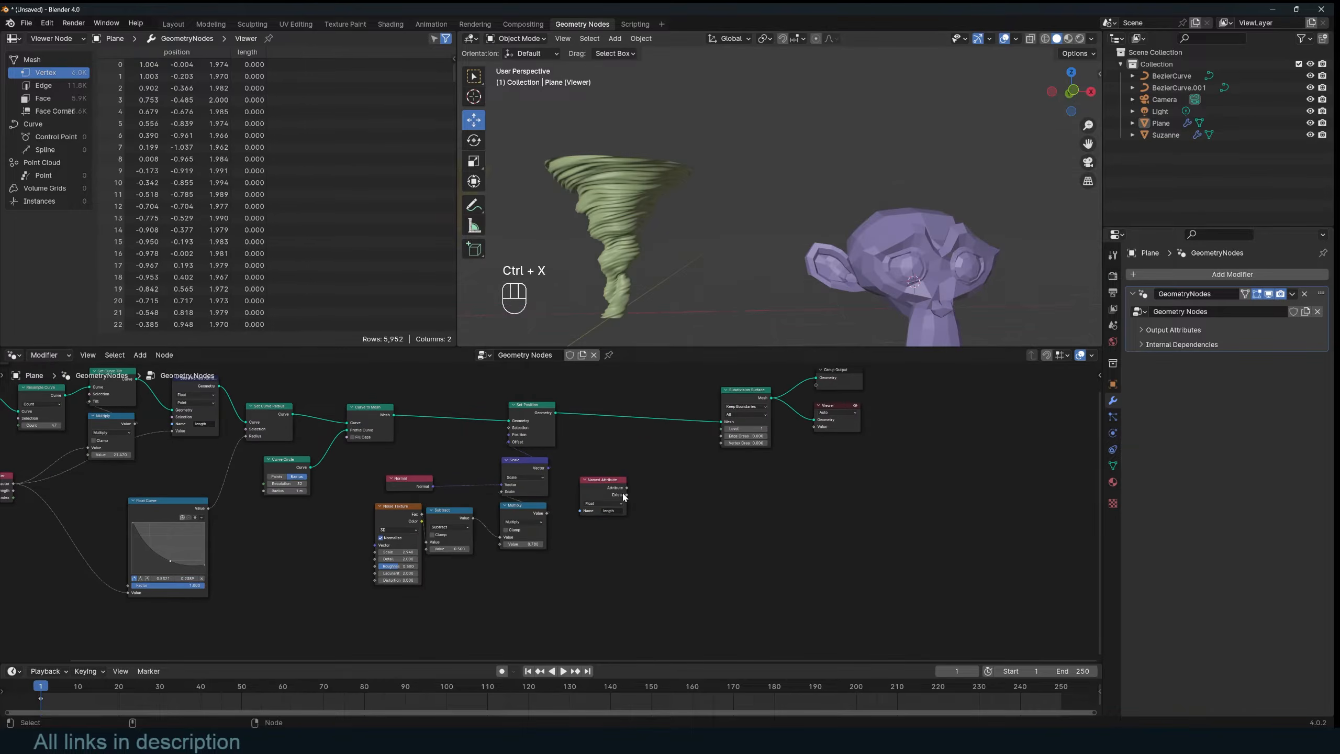
left_click(623, 478, "ctrl+shift")
middle_click_drag(678, 222, 659, 195)
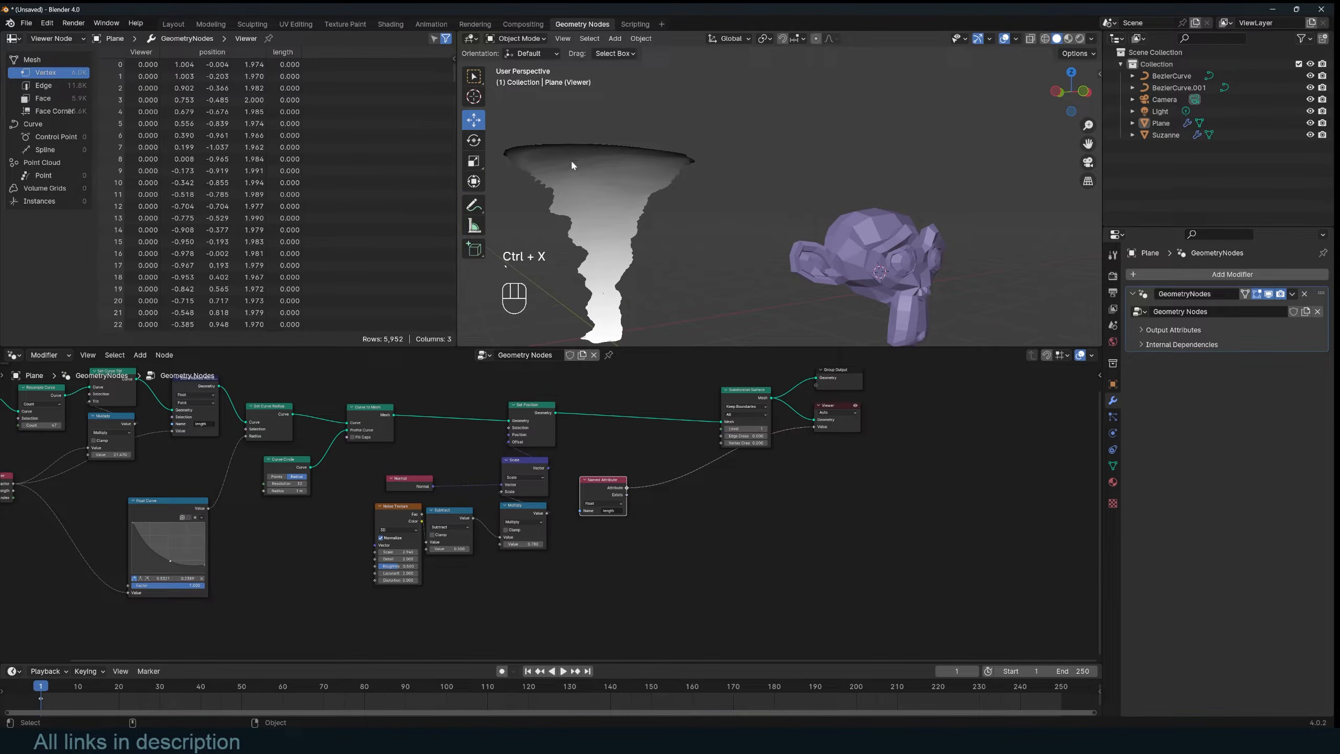
middle_click_drag(602, 313, 658, 105)
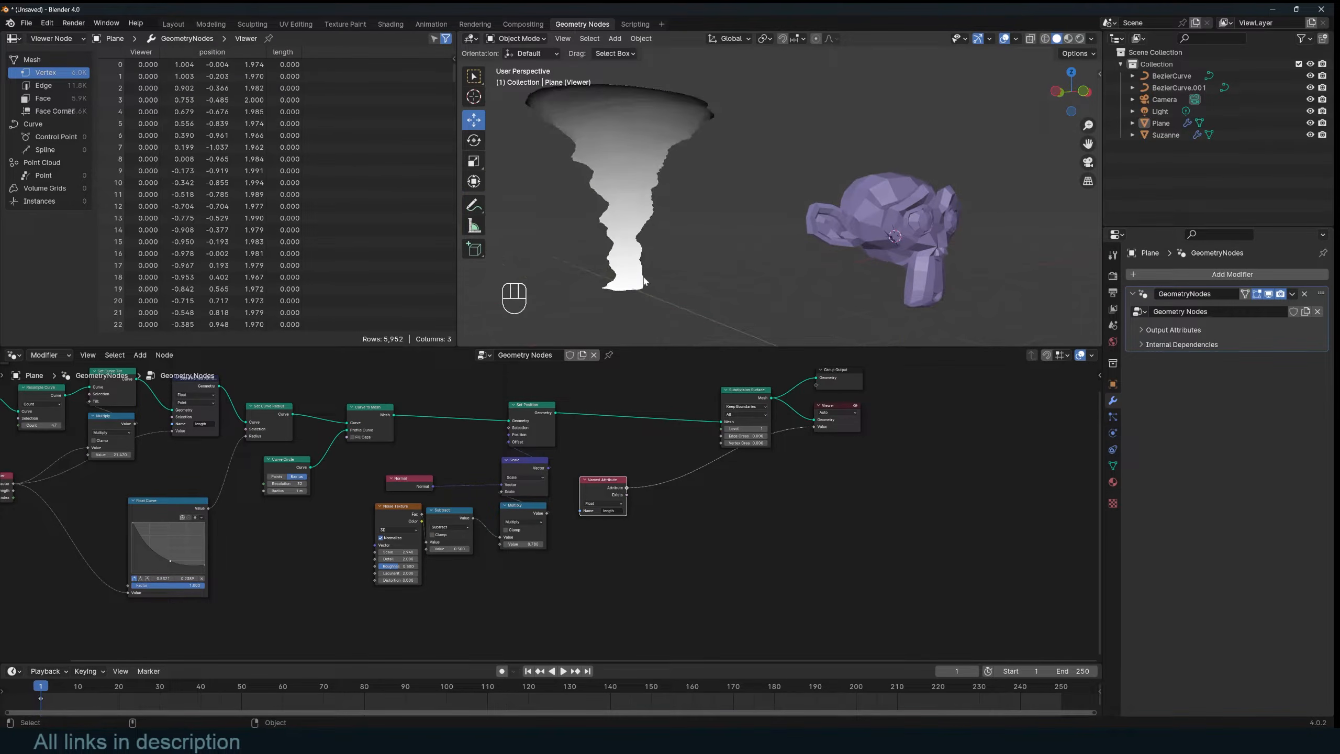
Step: Move the Named Attribute node beside the noise Multiply node and disconnect it from the Viewer
left_click_drag(608, 496, 601, 533)
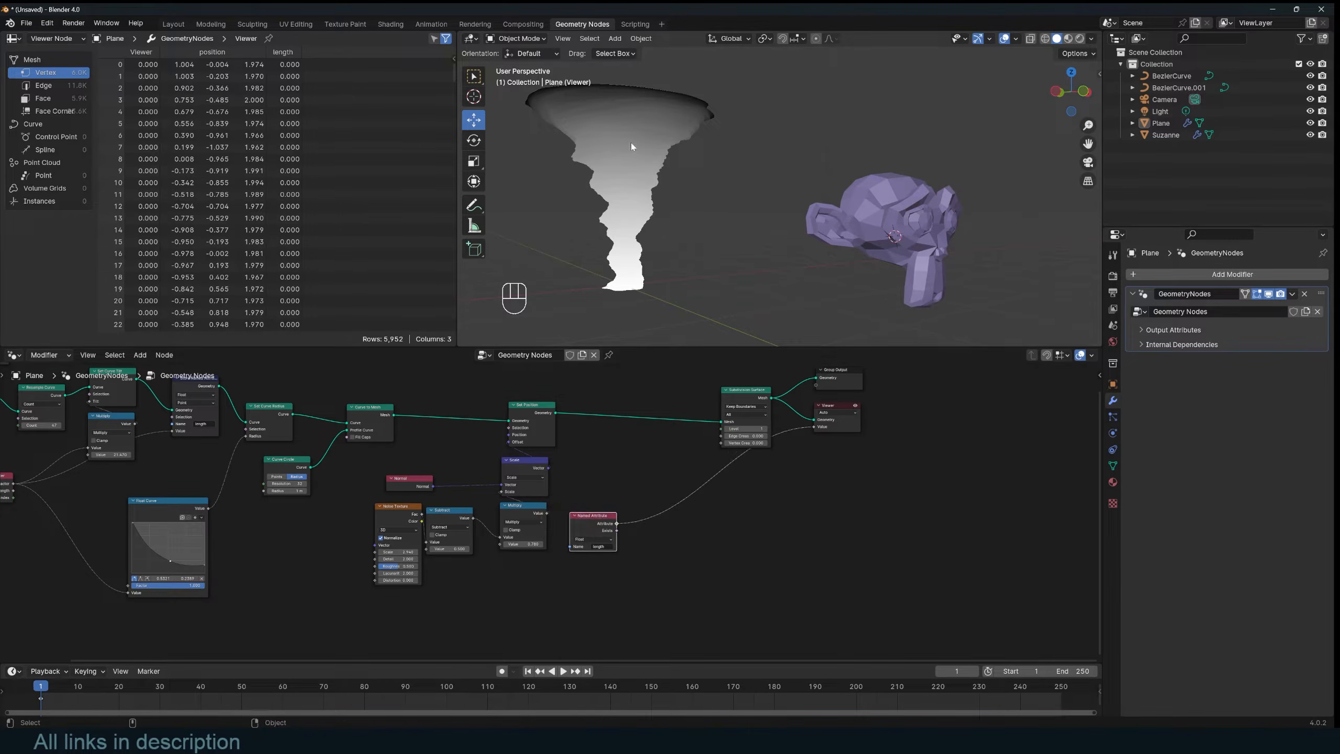
middle_click_drag(603, 121, 610, 162)
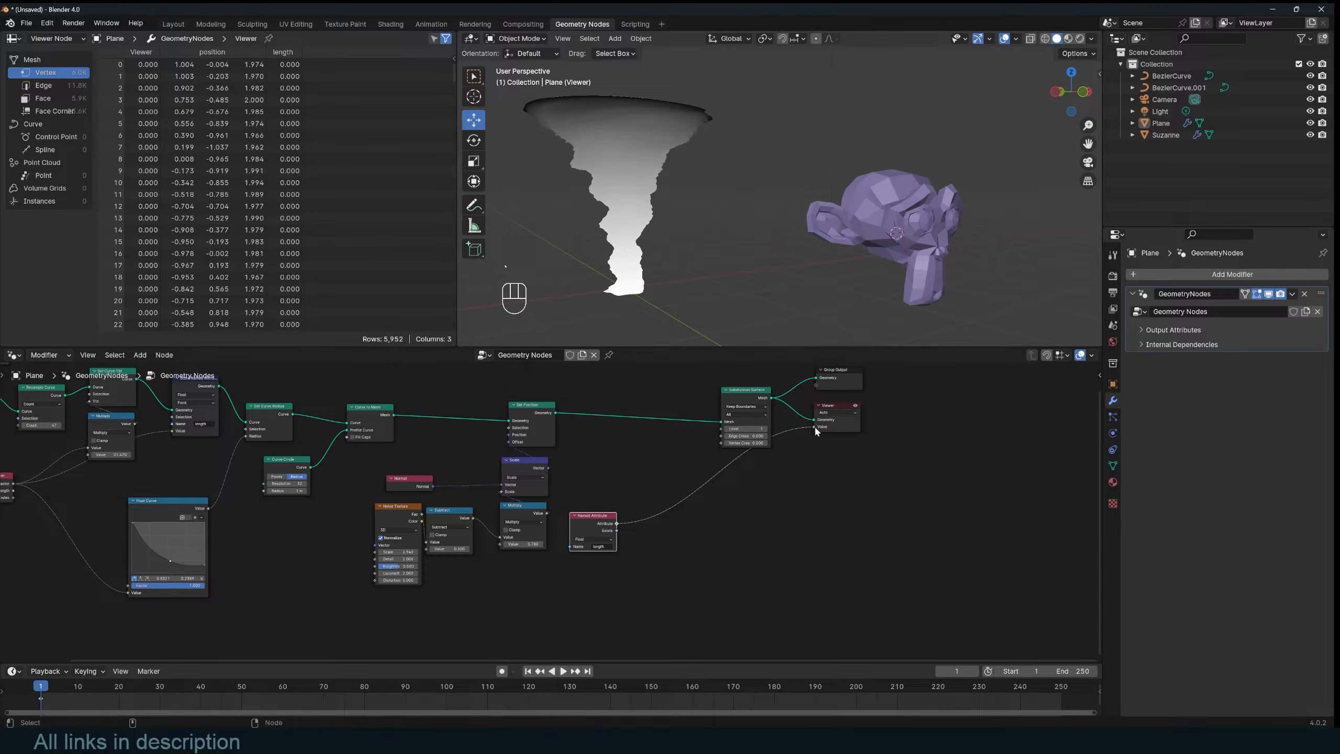
left_click_drag(814, 427, 780, 459)
Step: Insert a new Set Position node between the existing Set Position and Subdivision Surface nodes
key("shift+a")
type("set")
key("Down")
key("Down")
key("Return")
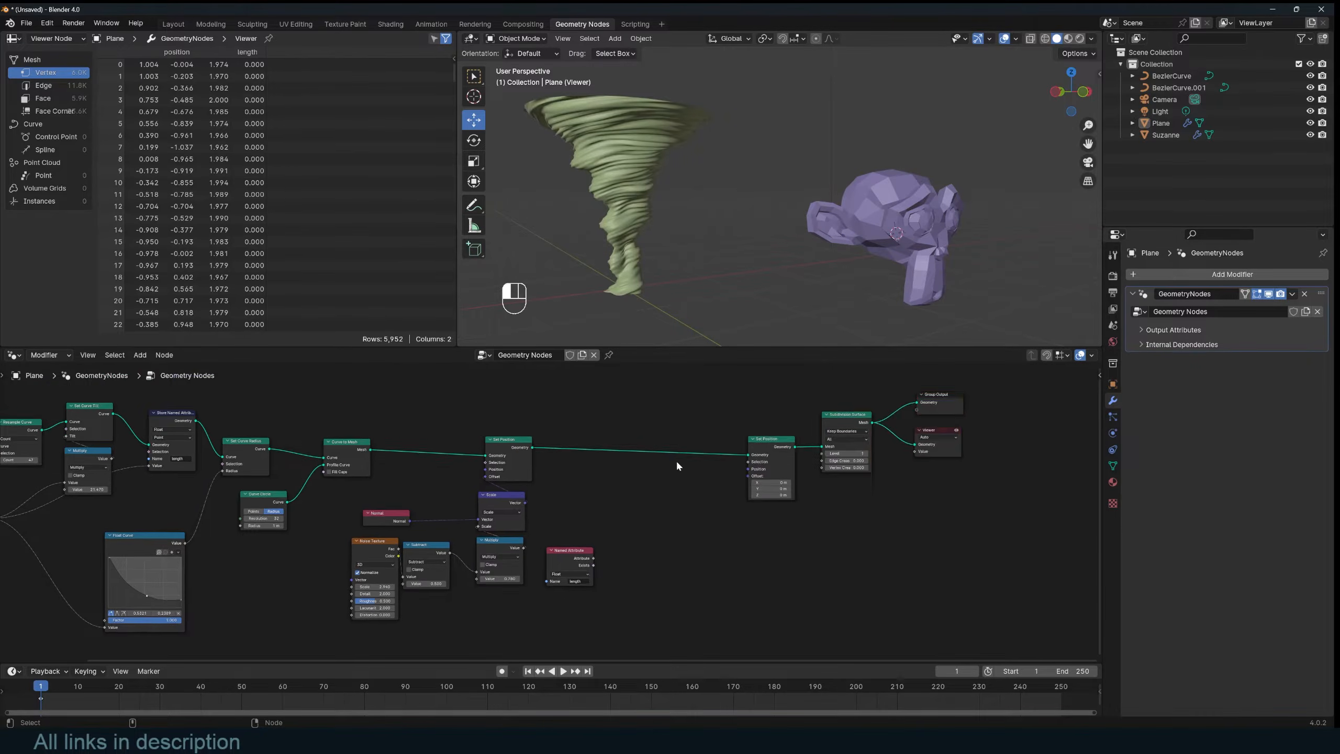
Step: Add a Position node above the Named Attribute node and connect it to the new Set Position's Position input
scroll(677, 464, "up", 2)
key("shift+a")
type("po")
left_click(698, 496)
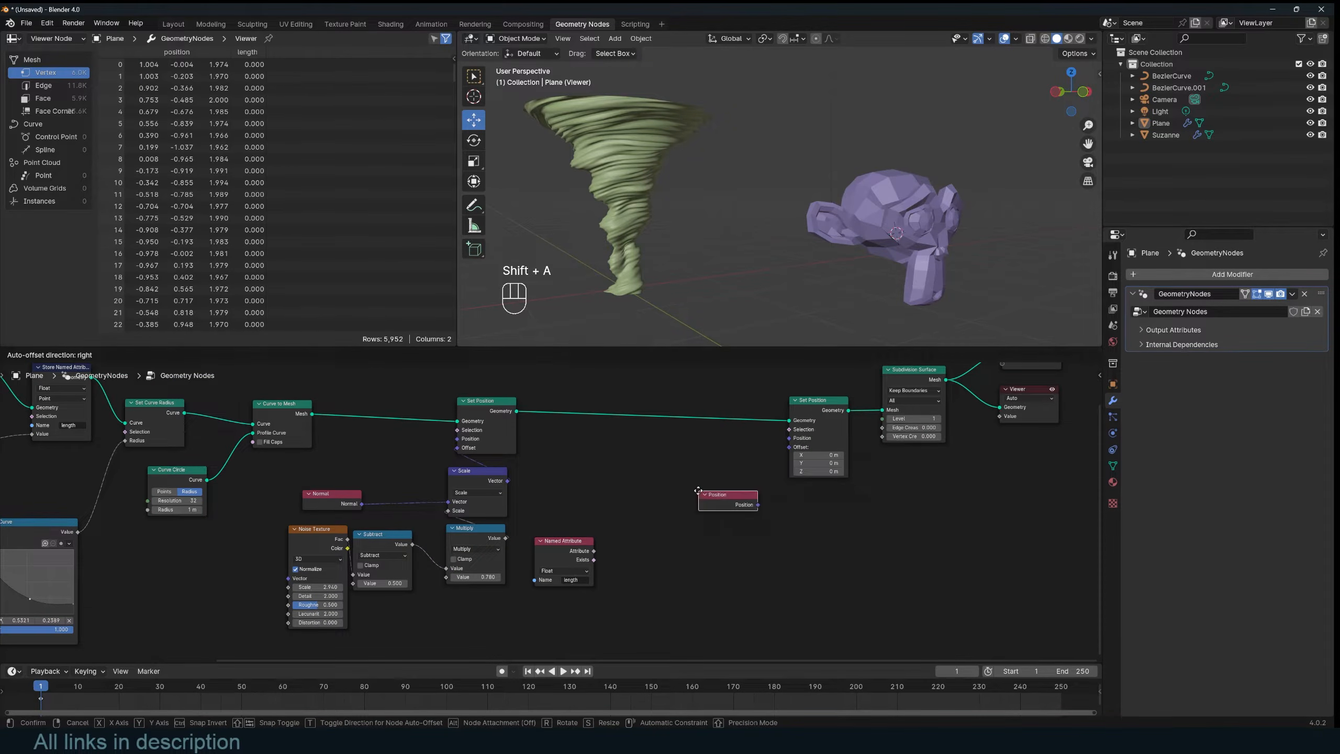
left_click(582, 482)
left_click_drag(611, 487, 785, 439)
middle_click_drag(653, 136, 651, 155)
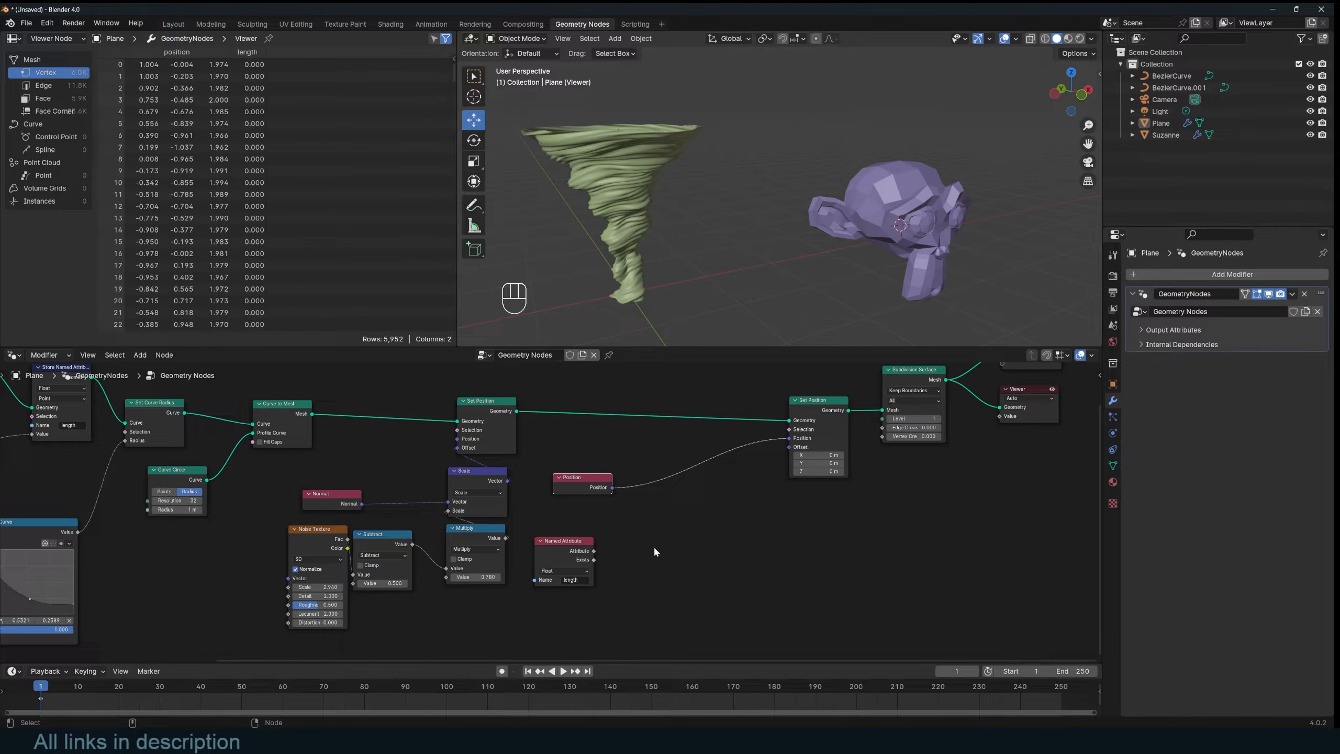
Step: Insert a Vector Rotate node between the Position node and the second Set Position node's Position input
left_click(589, 483)
left_click_drag(599, 480, 585, 469)
key("shift+a")
left_click_drag(826, 403, 809, 397)
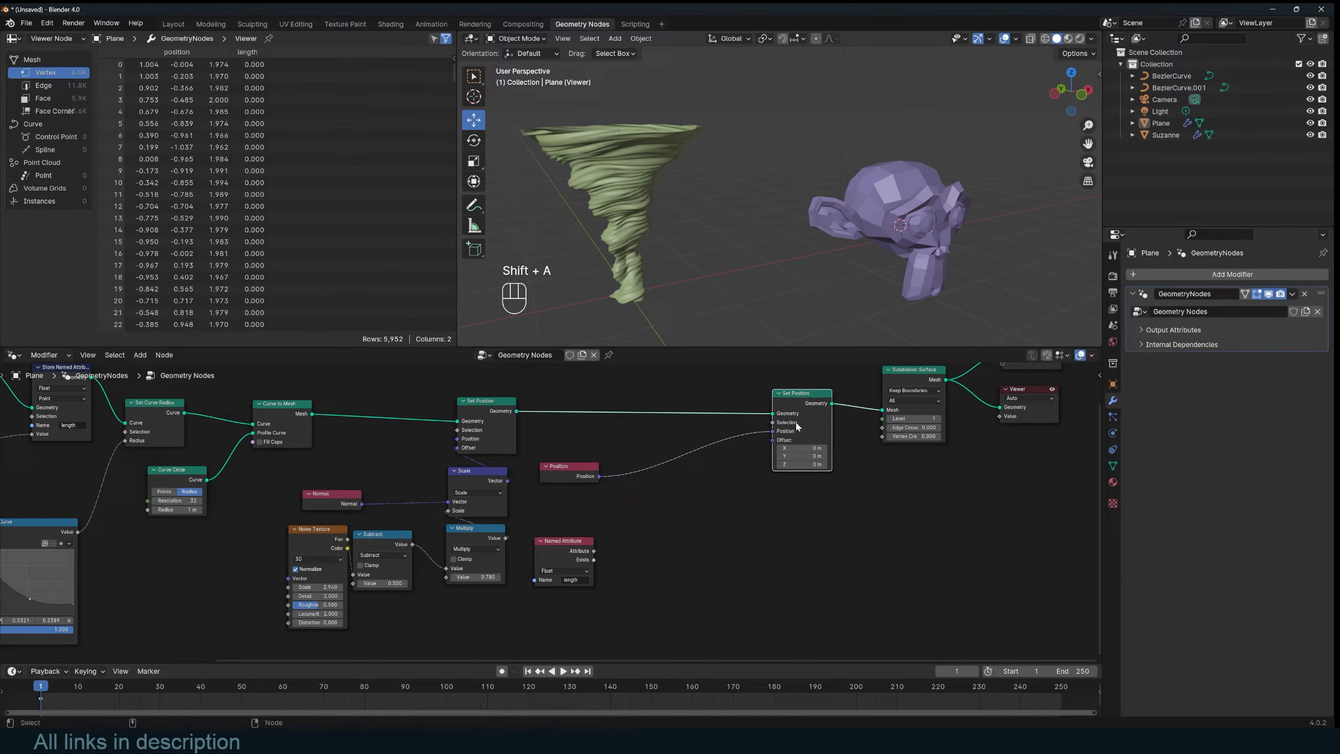
key("shift+a")
key("shift+a")
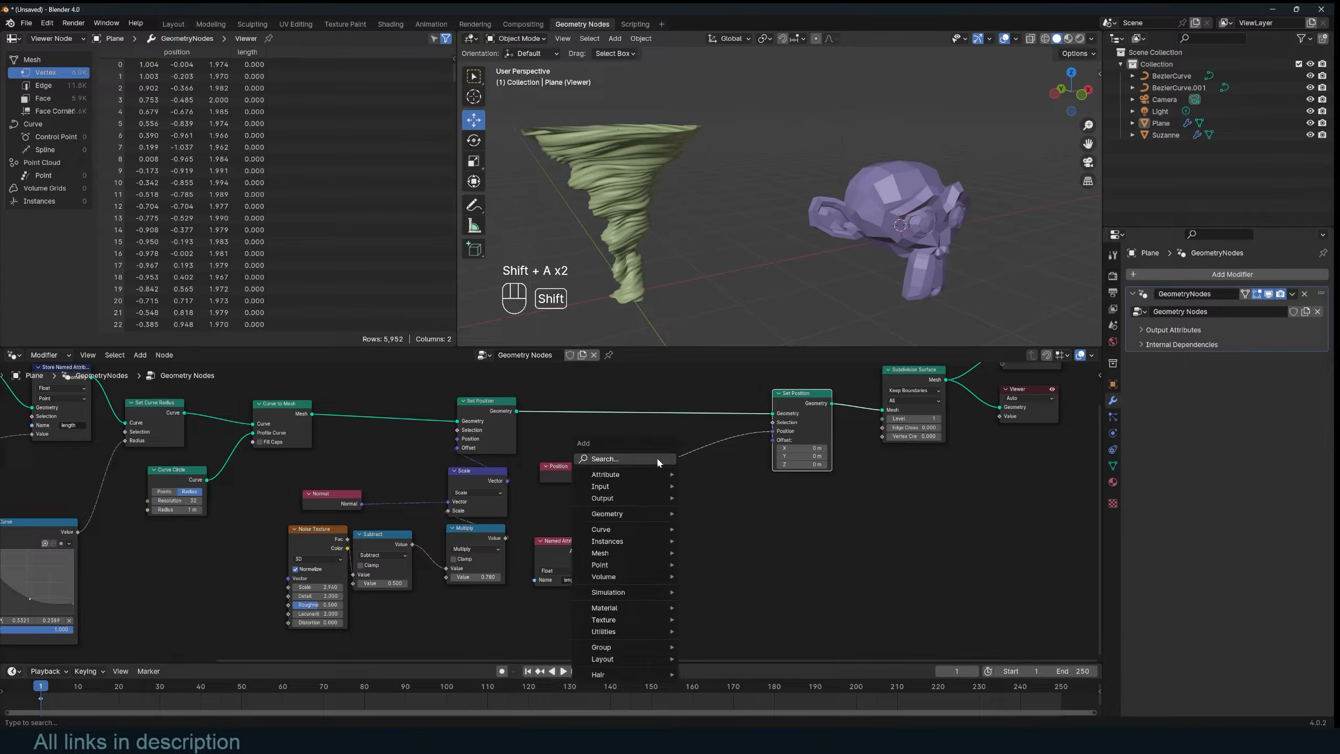
left_click(657, 456)
type("ve")
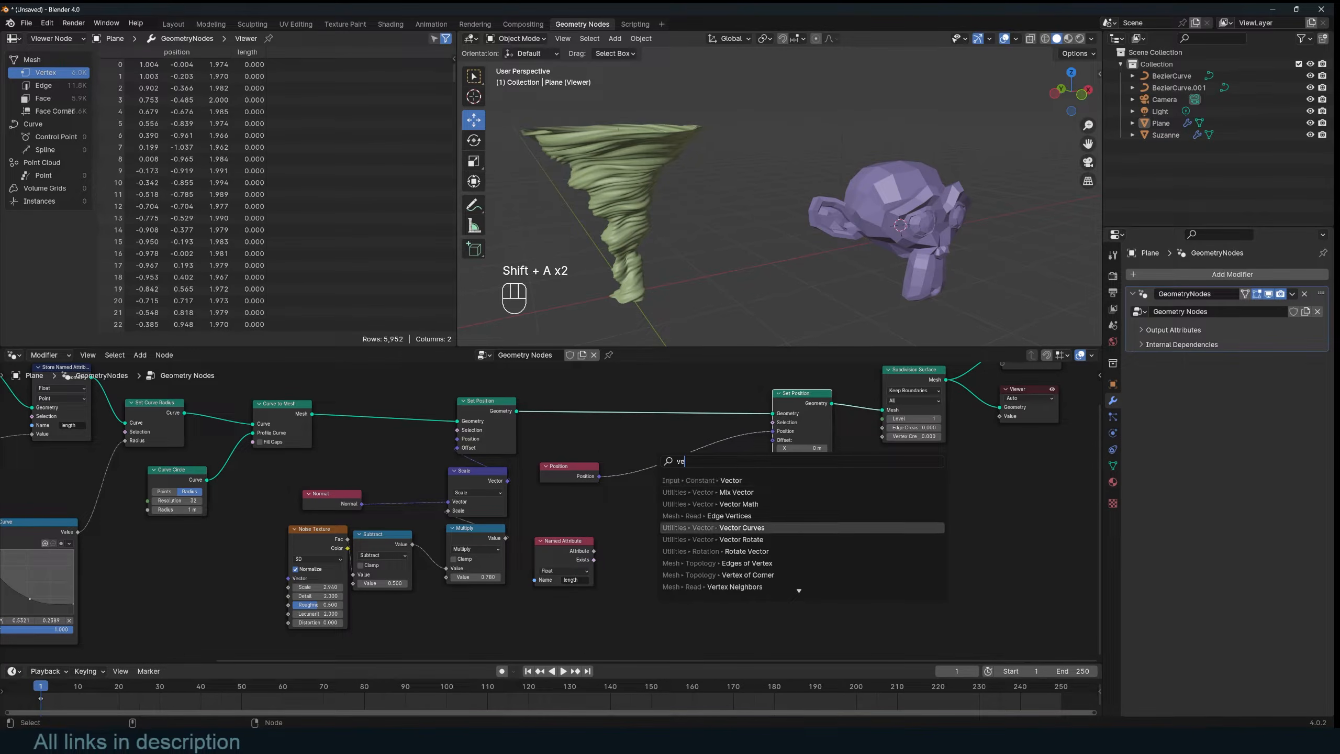
left_click(707, 539)
left_click(713, 533)
mouse_move(706, 563)
left_mouse_down()
mouse_move(667, 563)
mouse_move(707, 563)
left_mouse_up()
key("ctrl+z")
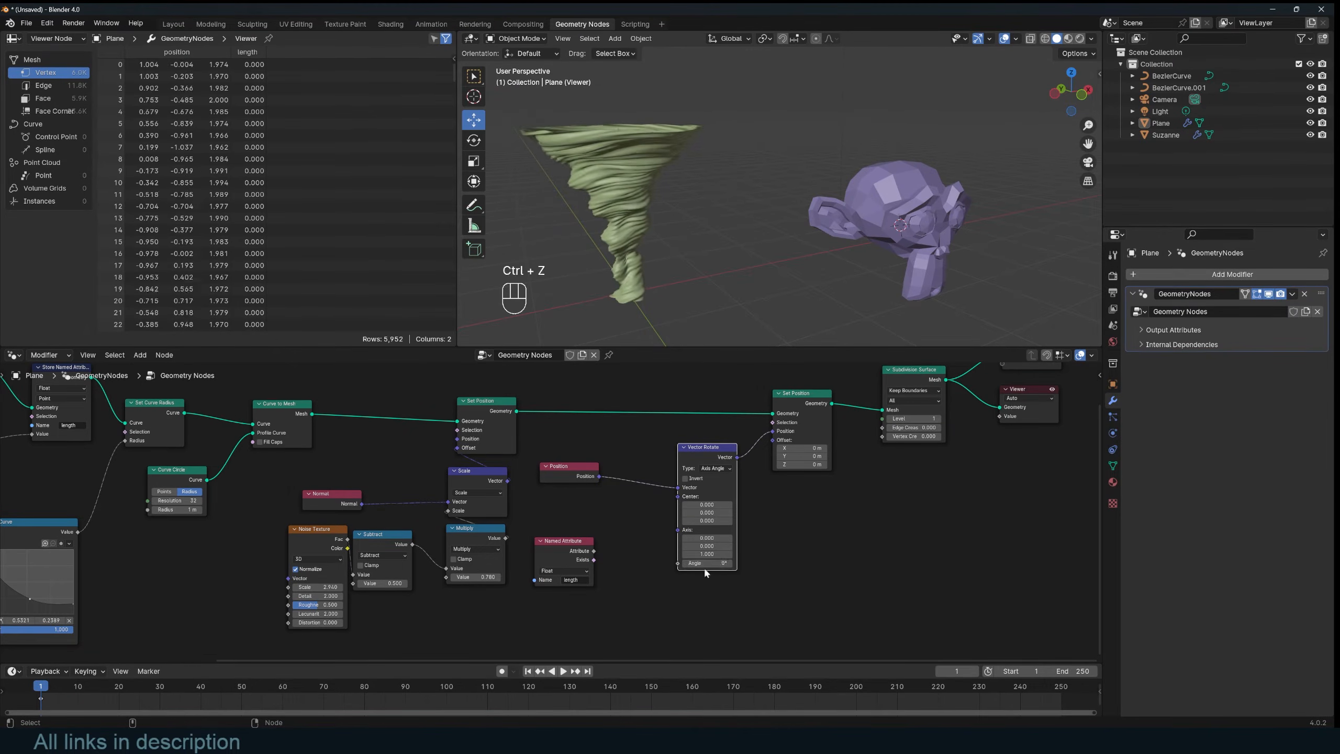
Step: Annotate the tornado in front view with a downward arrow and a 0 at the upper end to illustrate the length gradient
left_click(481, 207)
left_click_drag(673, 135, 667, 306)
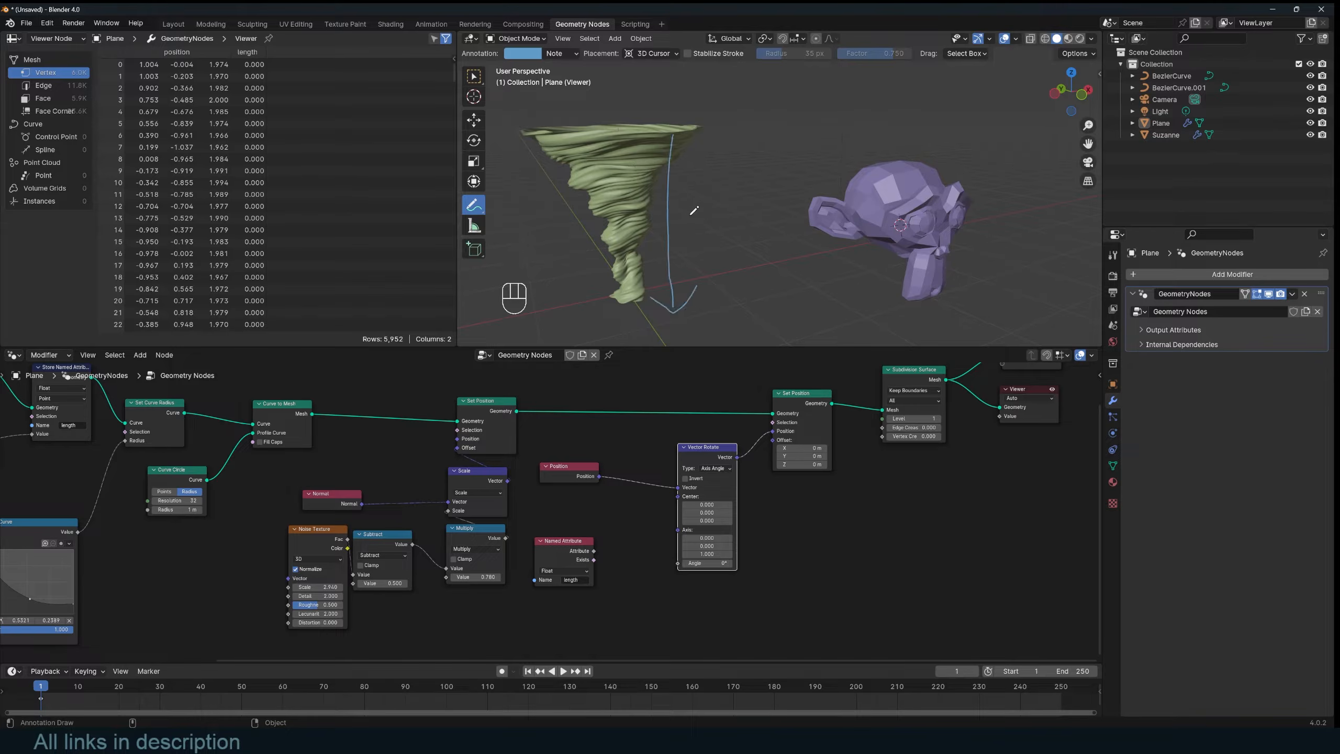
key("KP_1")
mouse_move(707, 145)
left_mouse_down("ctrl")
mouse_move(697, 328)
mouse_move(699, 265)
left_mouse_up("ctrl")
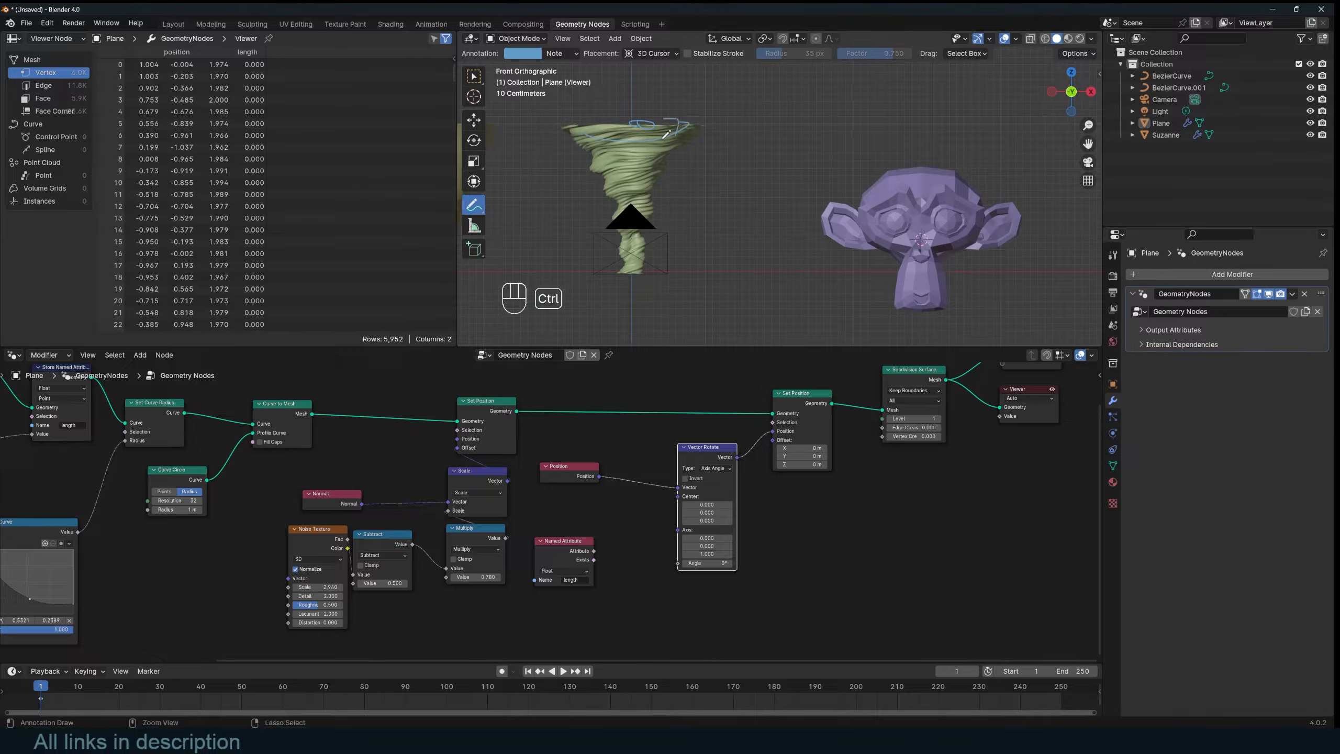
key("ctrl+z")
mouse_move(723, 125)
left_mouse_down()
mouse_move(730, 272)
mouse_move(739, 248)
left_mouse_up()
left_click_drag(696, 127, 714, 127)
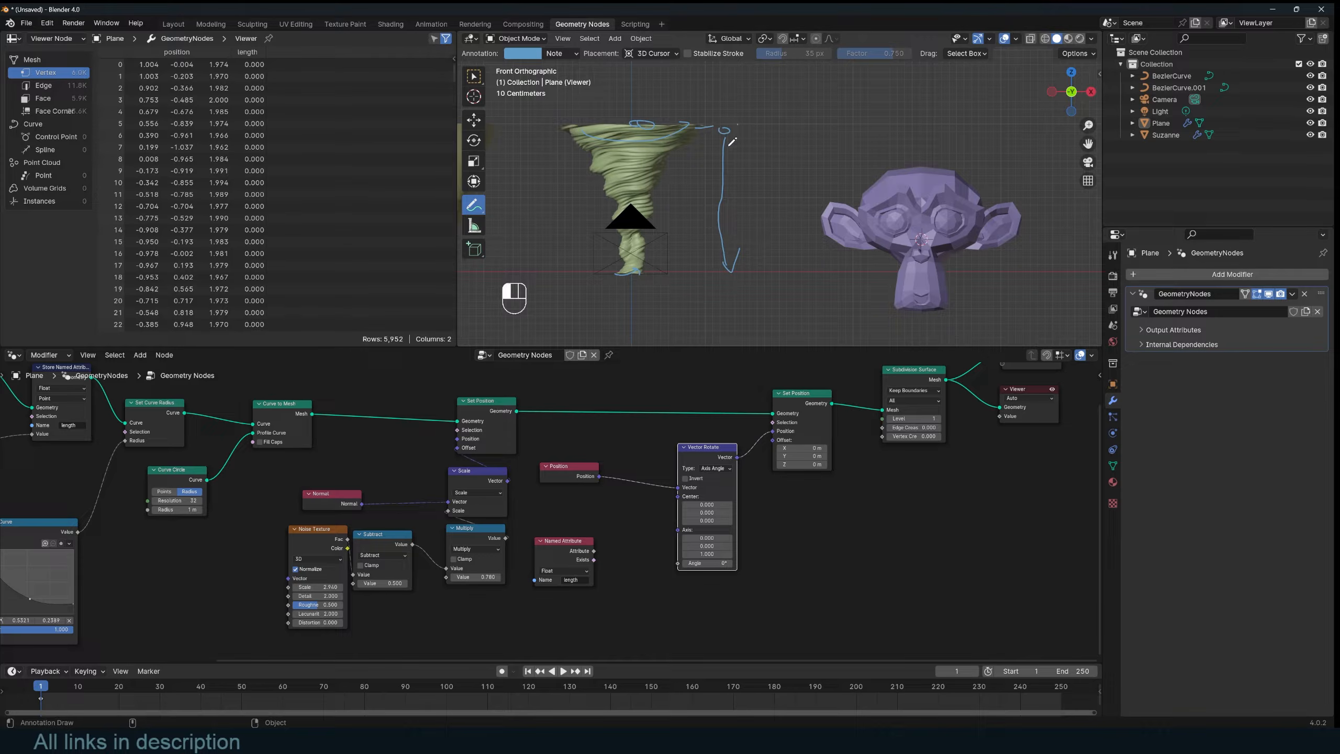
left_click_drag(722, 268, 732, 269)
Step: Connect the "length" attribute to the Vector Rotate Angle and annotate the tornado's upper and lower levels as 0 and 1
left_click_drag(593, 551, 597, 554)
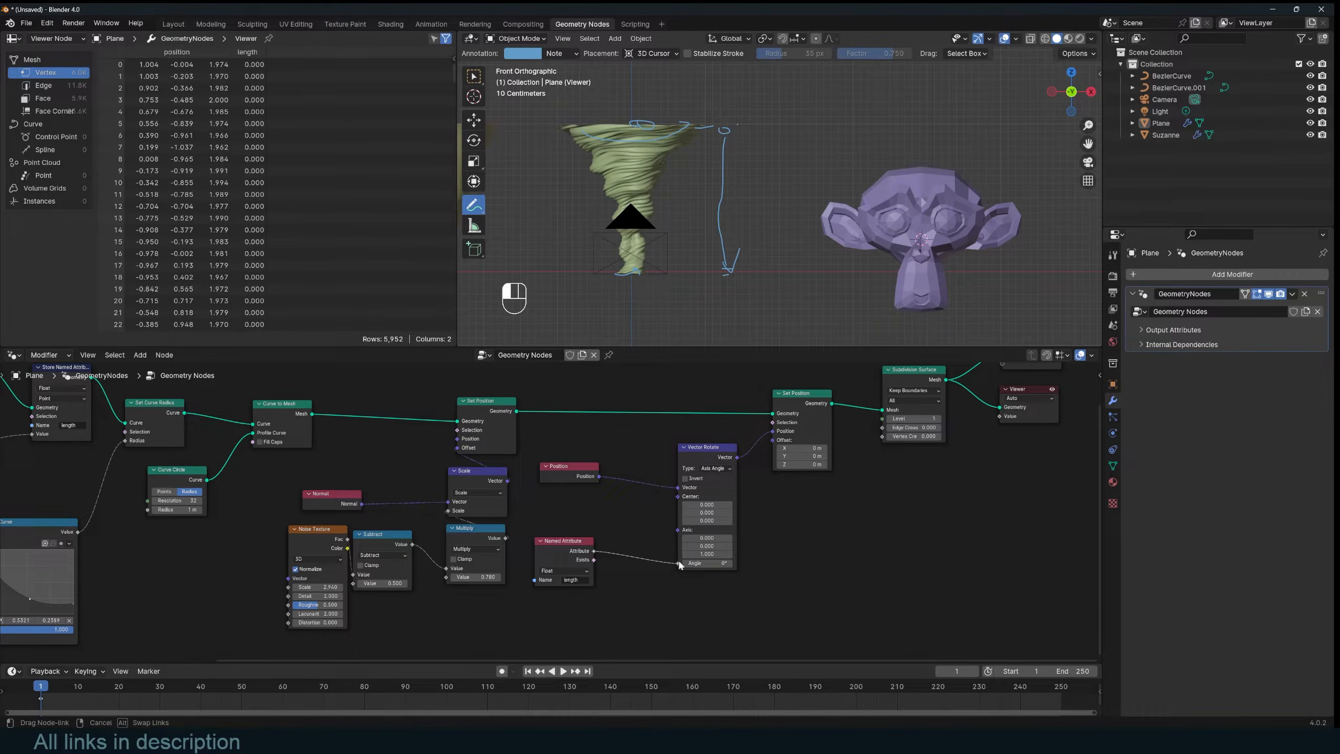
left_click_drag(679, 565, 679, 564)
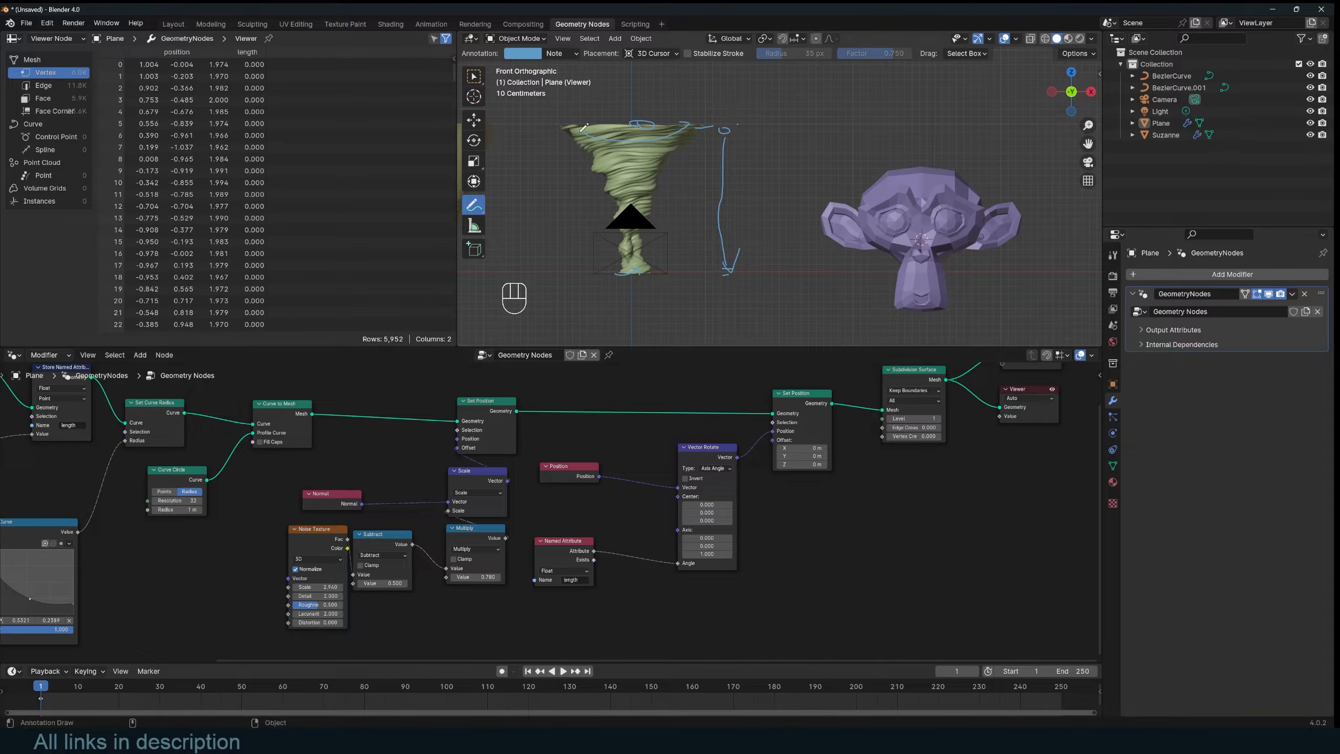
left_click_drag(583, 127, 740, 126)
left_click_drag(689, 277, 772, 275)
Step: Insert a Math node set to Multiply between the "length" attribute and the Angle input, with a value of 34.3
key("shift+a")
key("shift+a")
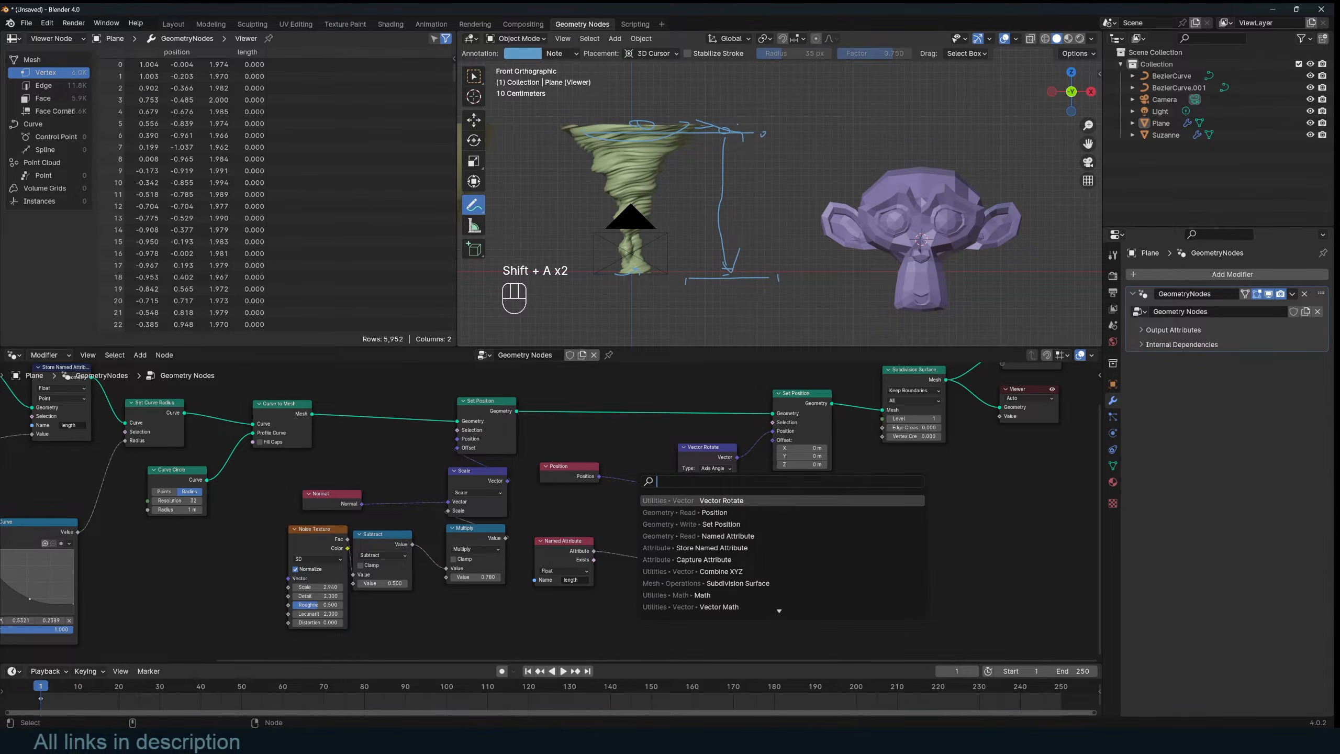
type("mat")
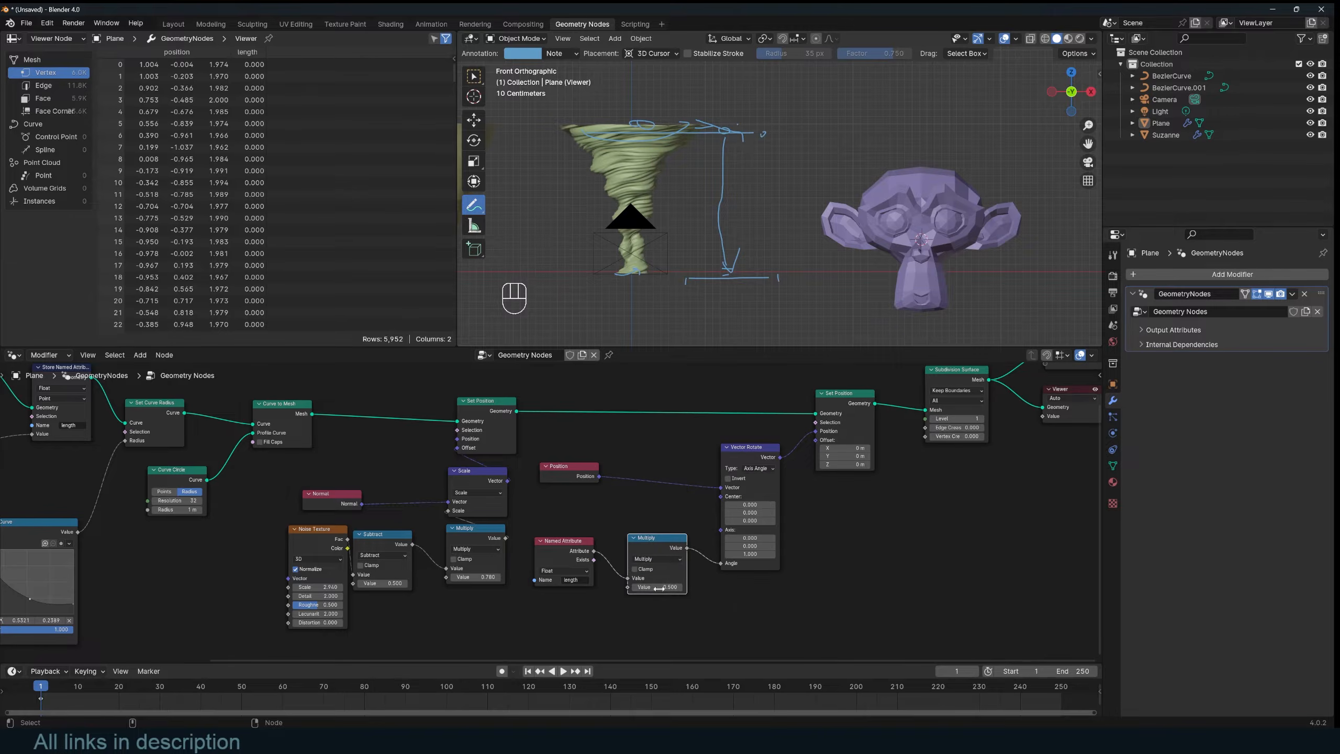
left_click_drag(658, 587, 743, 588)
mouse_move(682, 277)
middle_mouse_down()
mouse_move(839, 311)
mouse_move(685, 293)
middle_mouse_up()
middle_click_drag(308, 498, 641, 521)
middle_click_drag(654, 280, 697, 248)
middle_click_drag(728, 264, 812, 269)
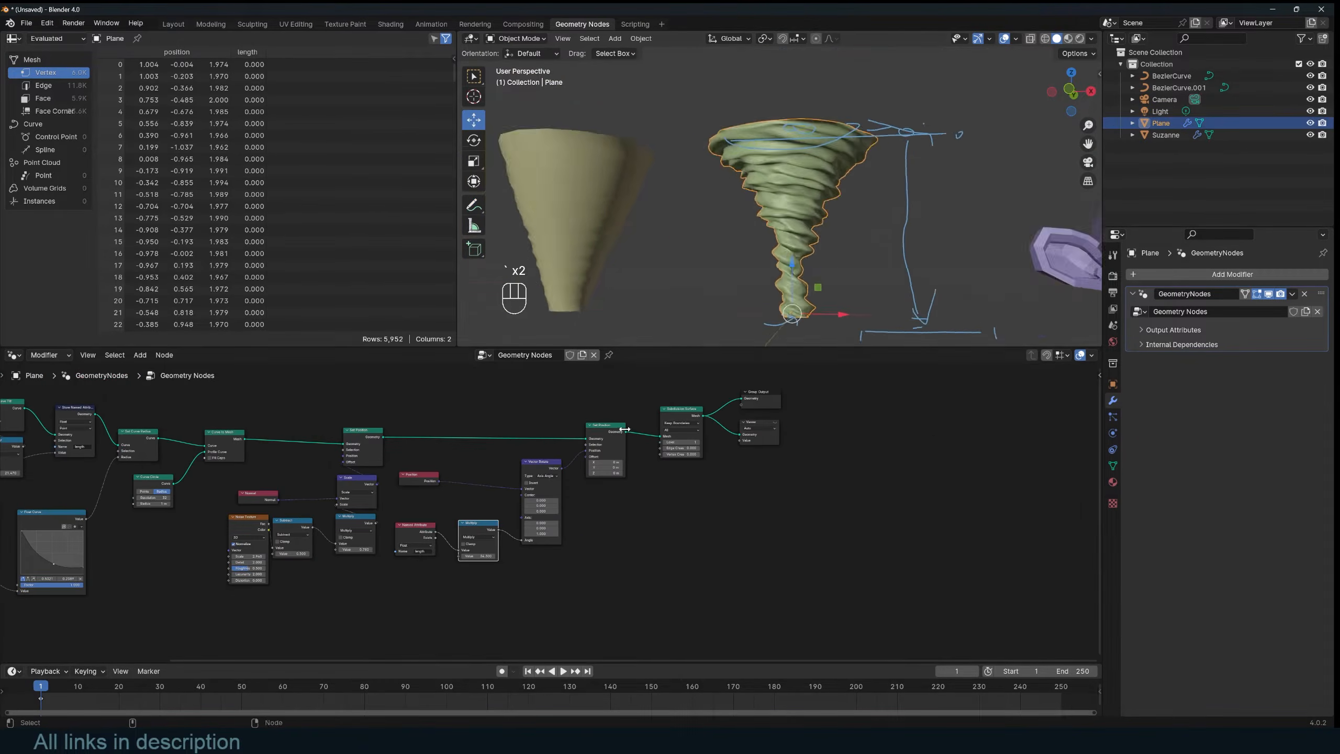
Step: Try a different multiplier on the length-based rotation angle and undo the change
middle_click_drag(638, 429, 749, 408)
middle_click_drag(672, 515, 833, 502)
scroll(809, 530, "up", 8)
left_click_drag(781, 500, 1040, 501)
key("ctrl+z")
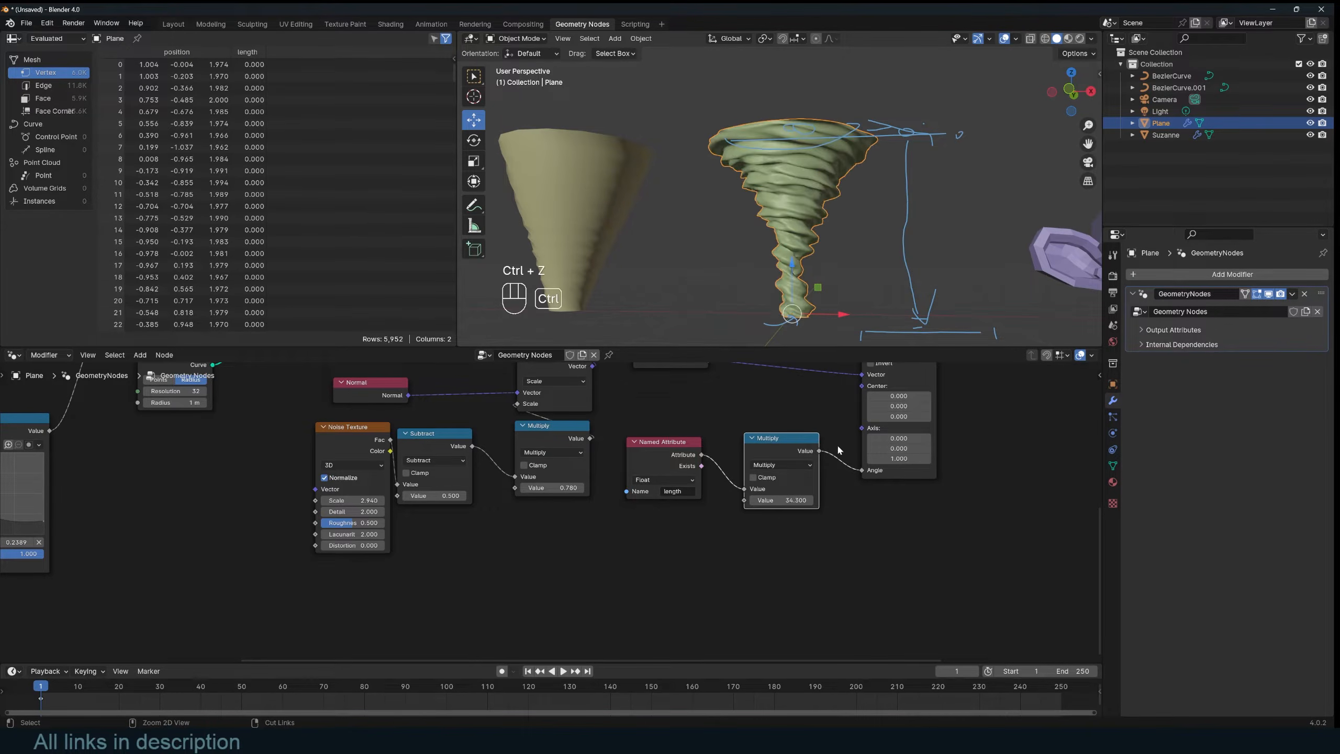
Step: Duplicate the angle's Multiply node into the link after it, switch the copy to Add, and vary its added value
key("shift+d")
left_click(754, 440)
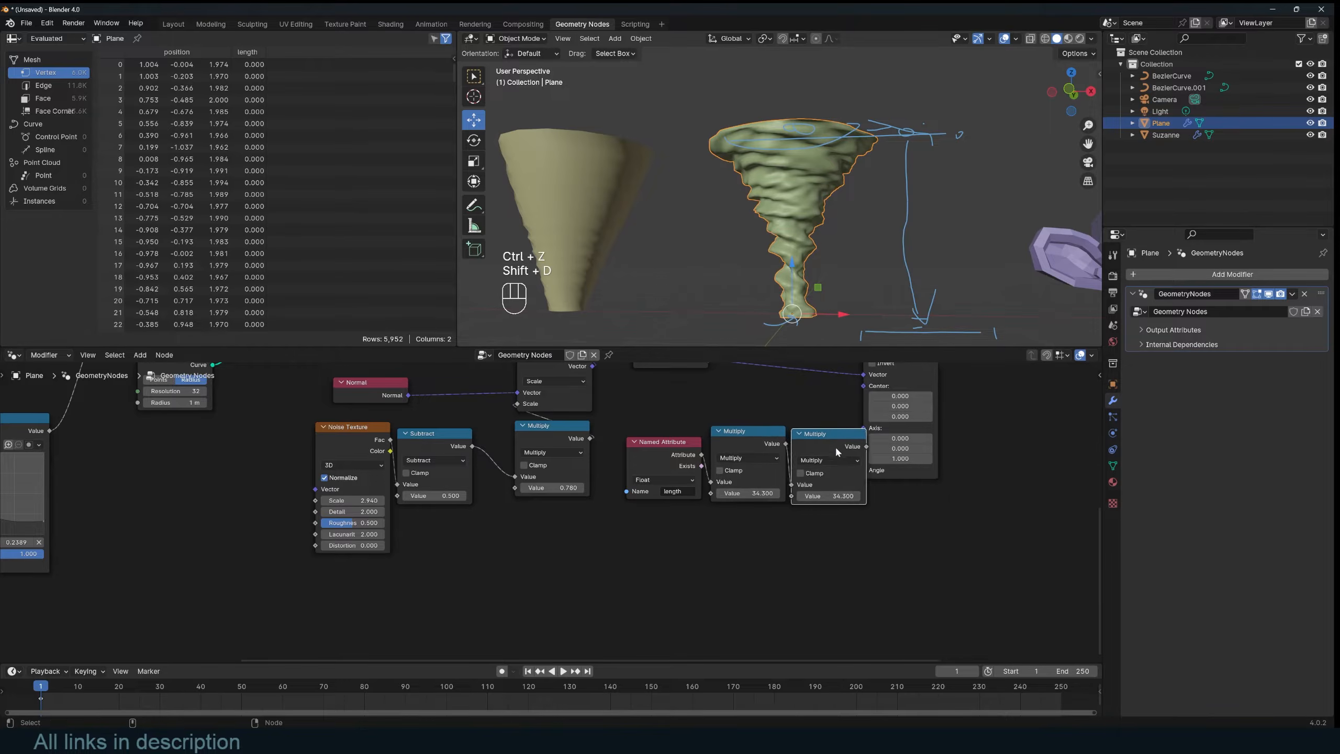
left_click(860, 459)
left_click(867, 488)
left_click_drag(881, 498, 912, 498)
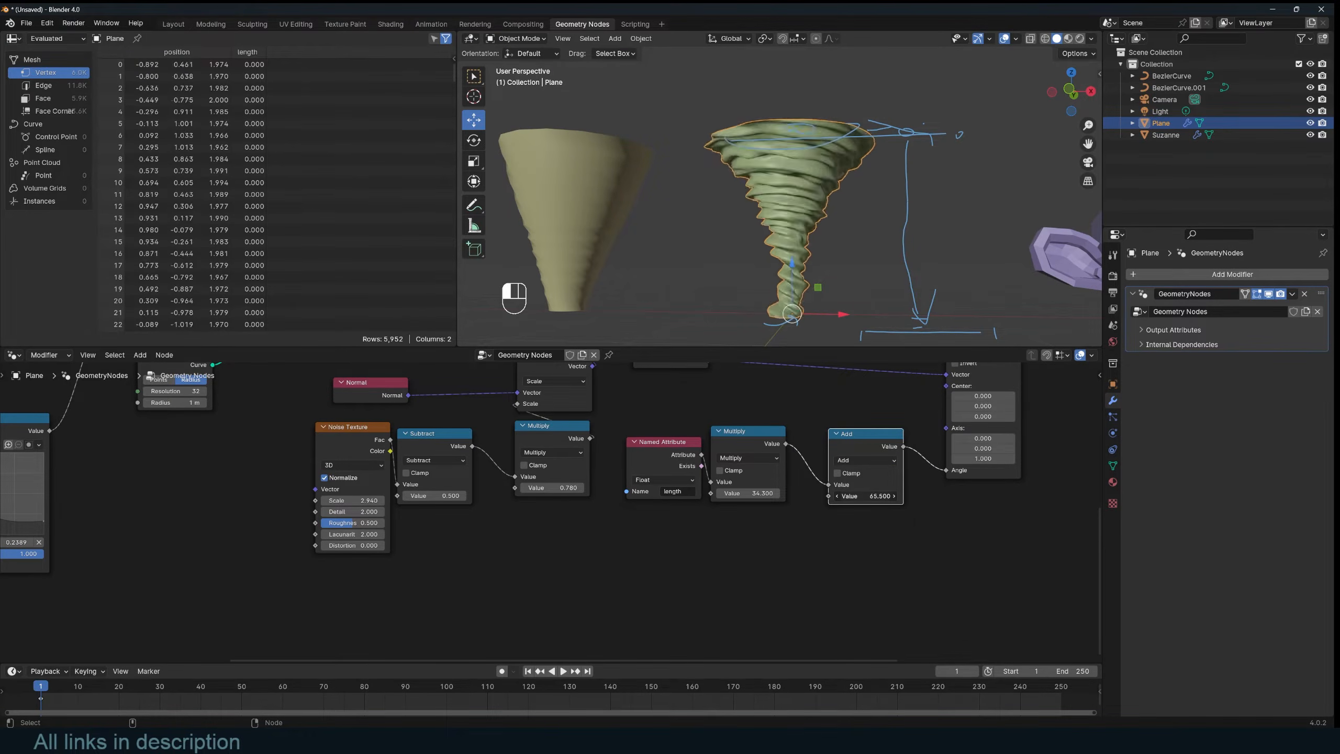
key("ctrl+z")
middle_click_drag(740, 524, 747, 495)
left_click_drag(861, 465, 909, 465)
Step: Add a Scene Time node, connect its Frame output to the Add node's second value, and play the animation from frame 18
left_click_drag(203, 688, 110, 693)
key("shift+a")
left_click(672, 491)
type("sce")
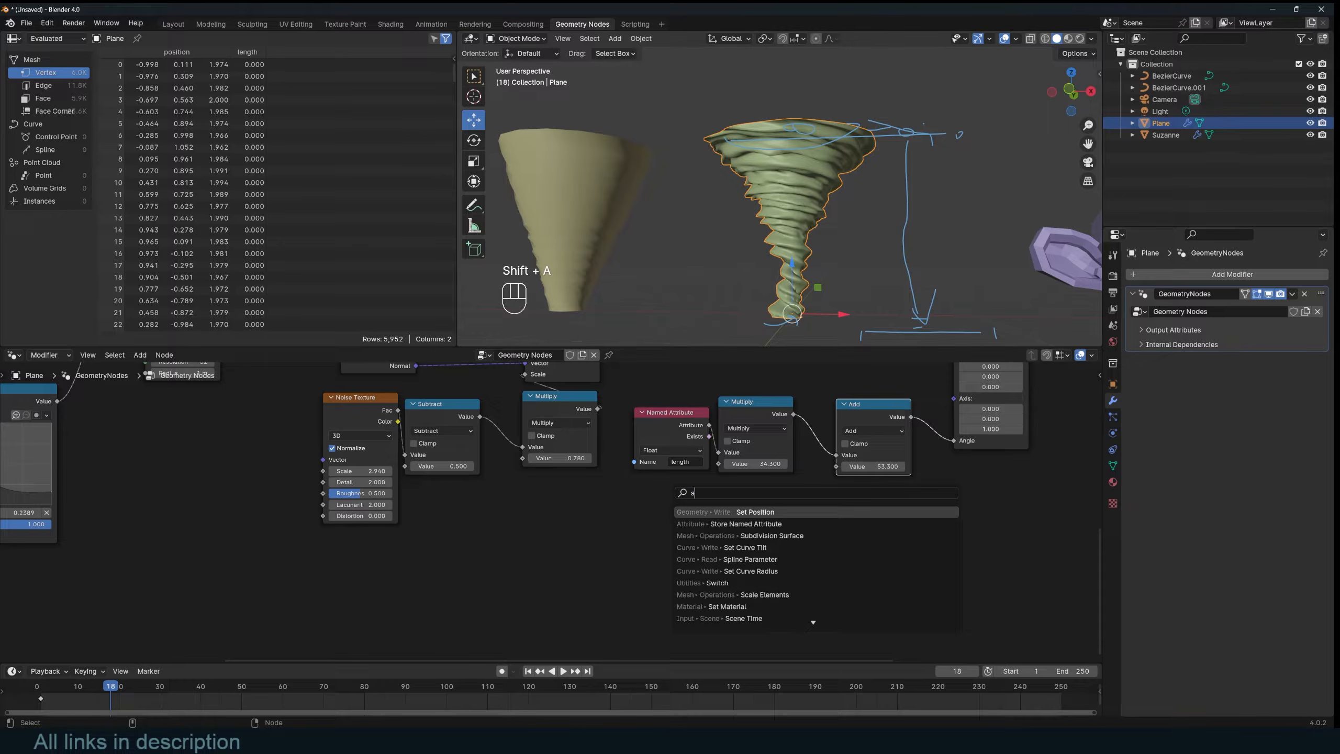
key("Return")
left_click(579, 505)
left_click_drag(633, 528, 836, 466)
key("space")
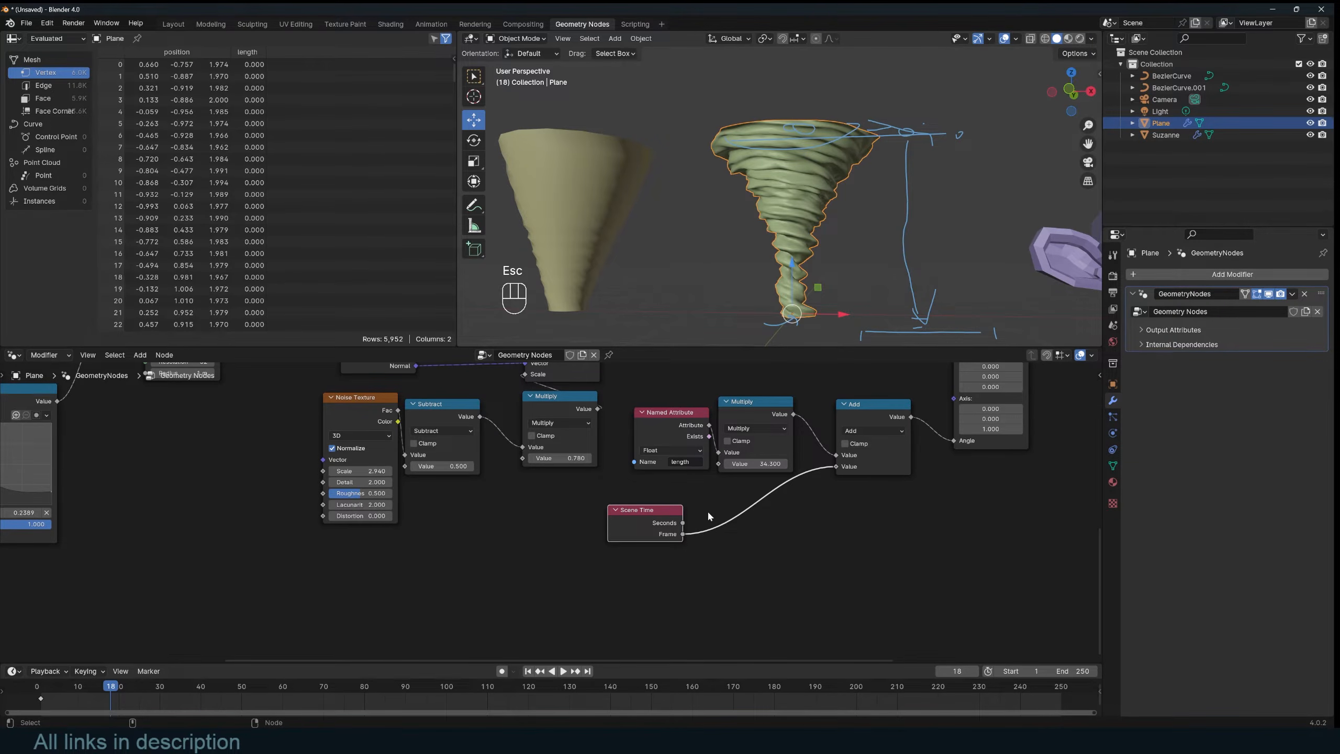
Step: Drive the Add node with Scene Time's Seconds output instead of Frame and preview the animation
left_click_drag(682, 522, 727, 510)
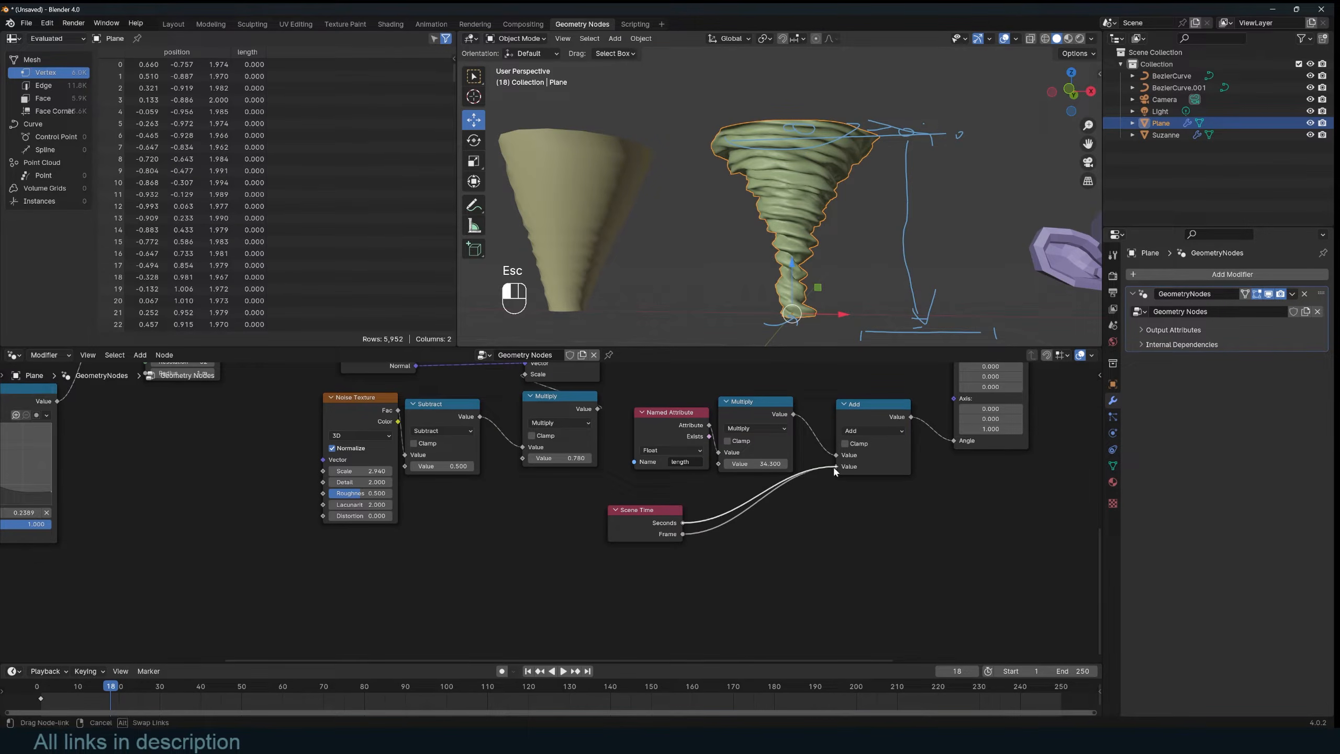
left_click_drag(835, 471, 834, 467)
key("space")
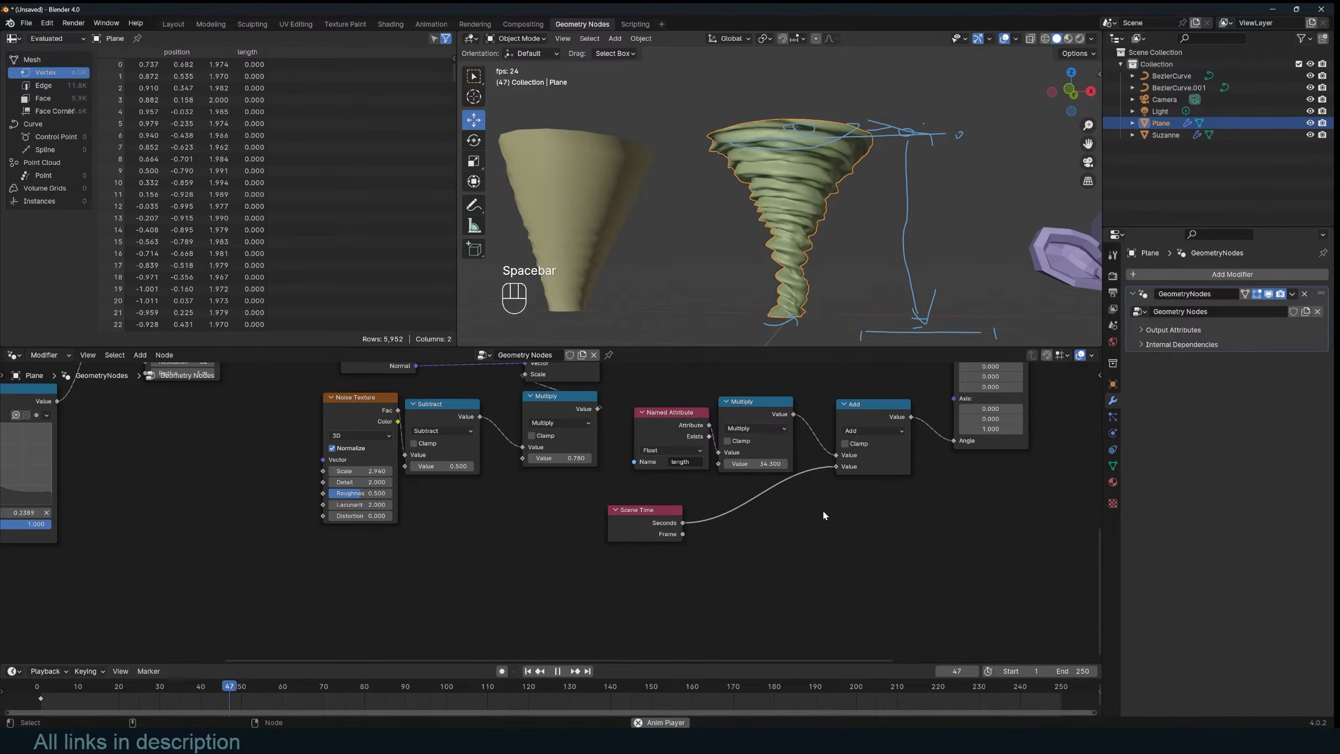
key("Escape")
Step: Insert a duplicated Multiply node between Scene Time and Add, set its value to 5, and play the animation
left_click(748, 411)
key("shift+d")
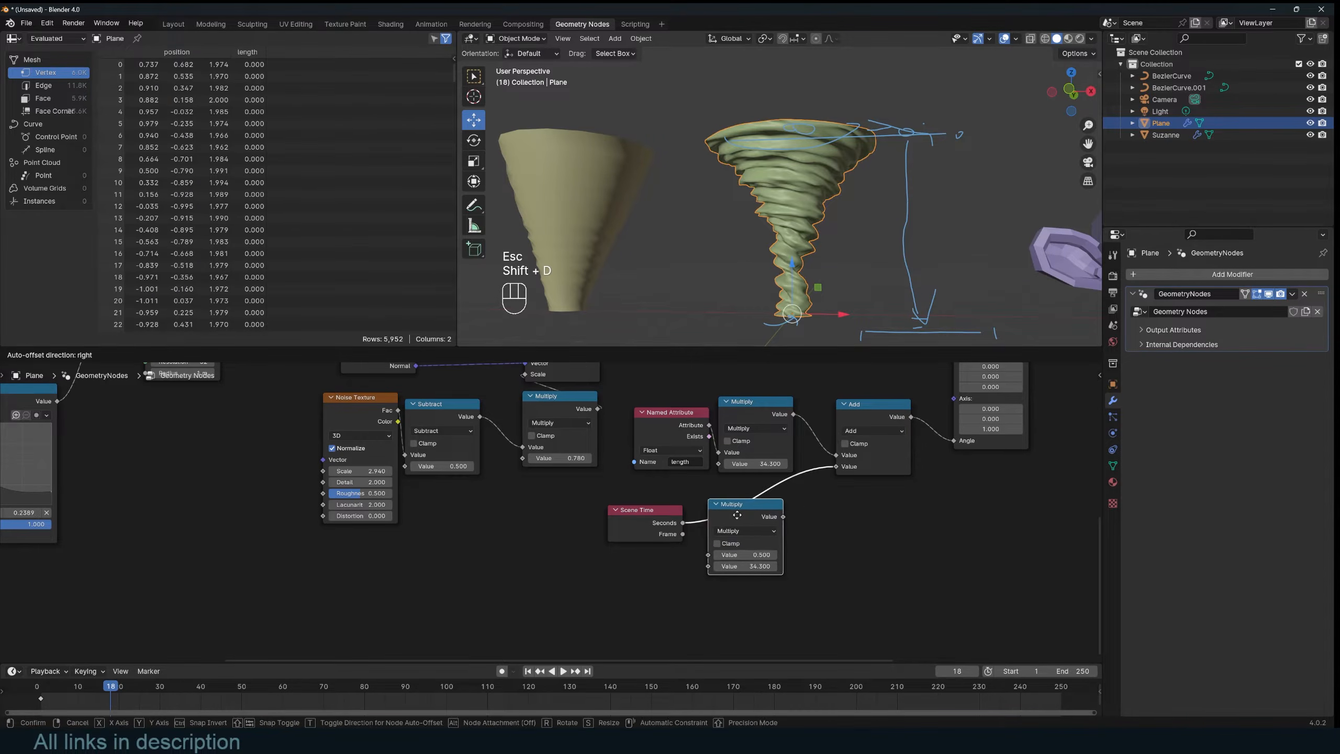
left_click(754, 516)
key("space")
key("Escape")
left_click(760, 566)
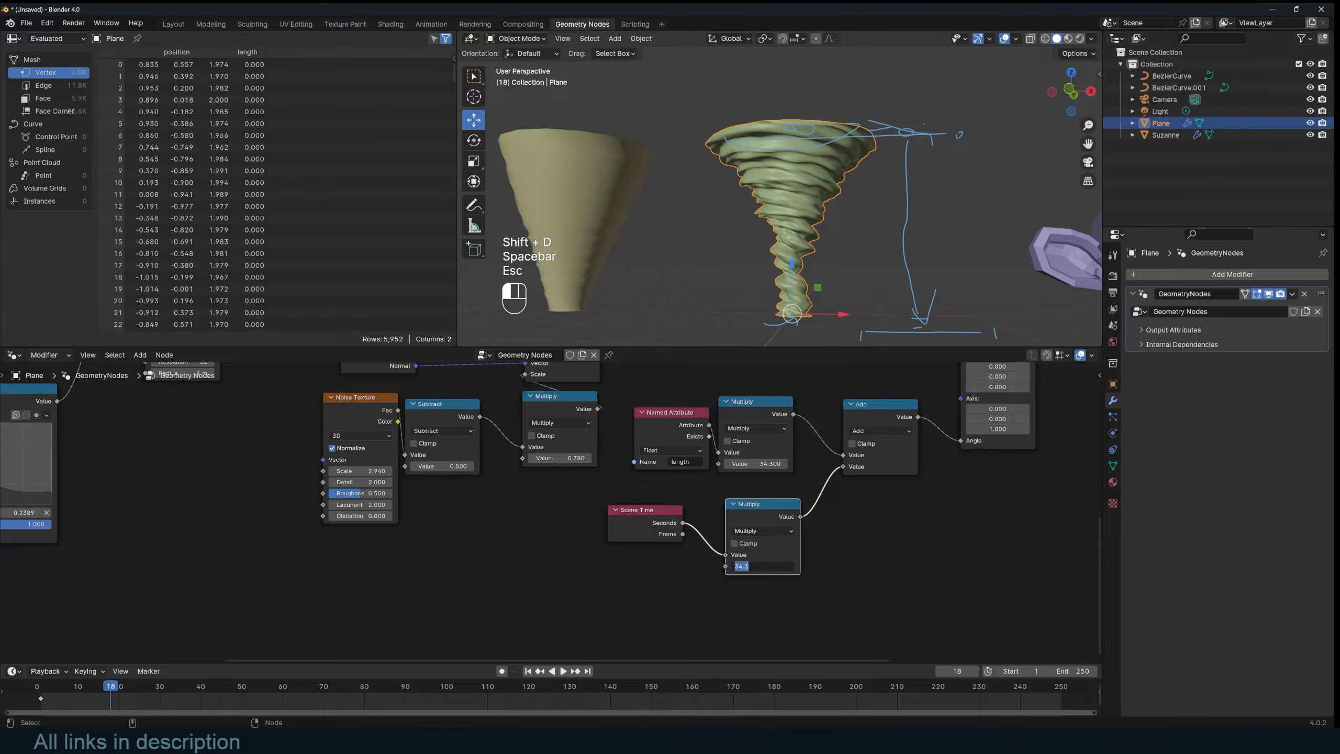
type("5")
key("Return")
key("space")
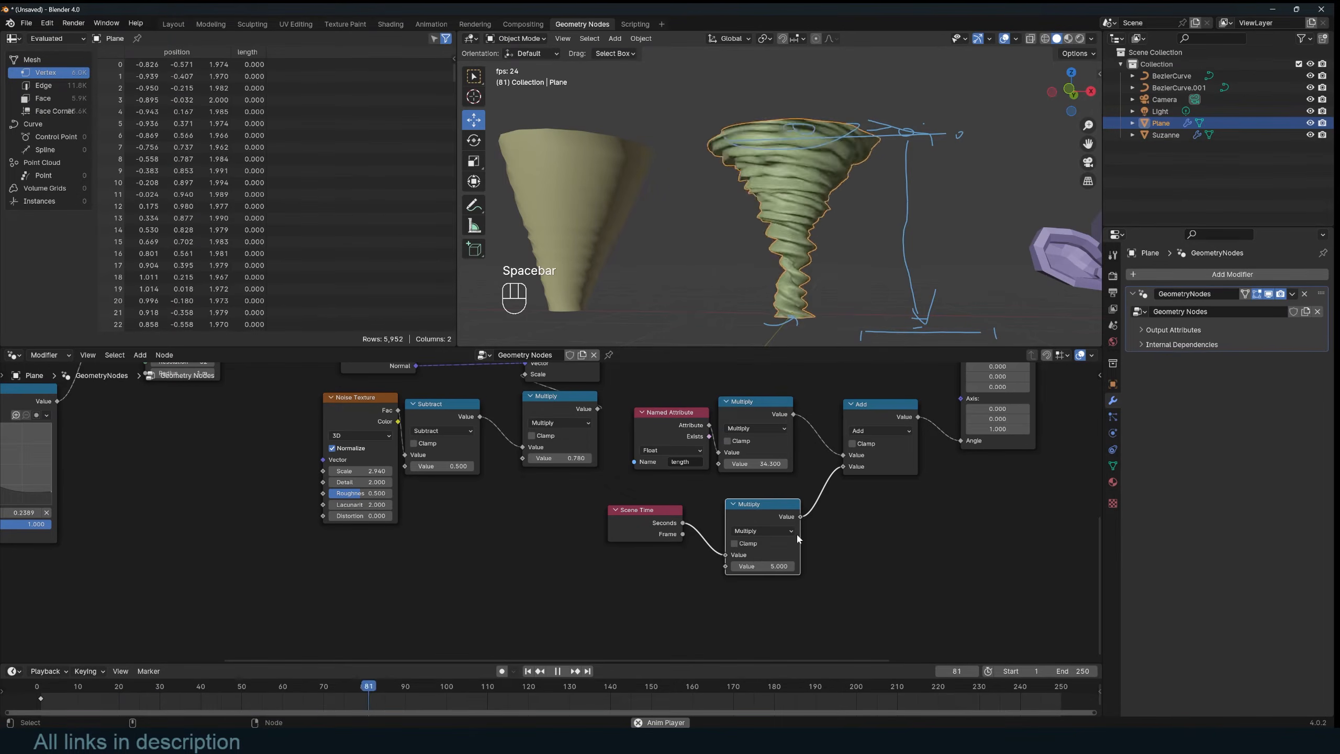
Step: Save the project as untitled1.blend and stop the animation playback
key("ctrl+s")
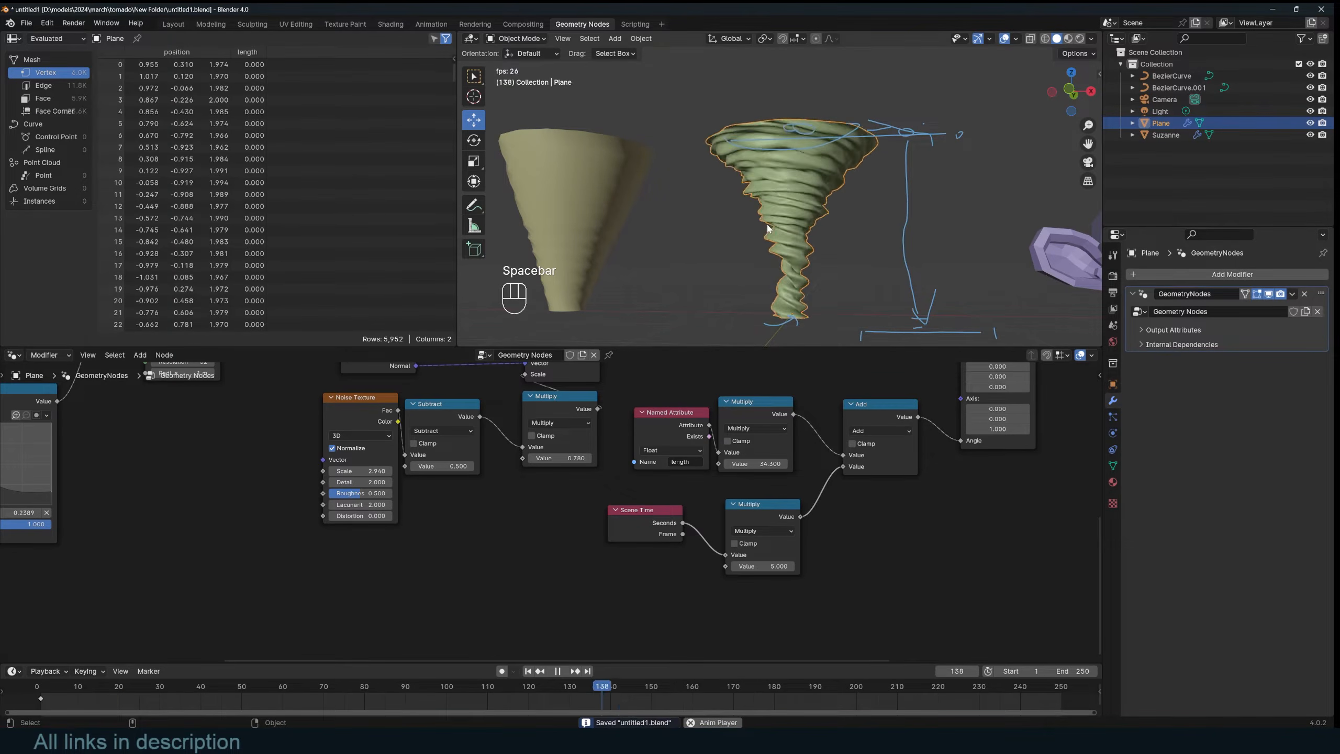
key("space")
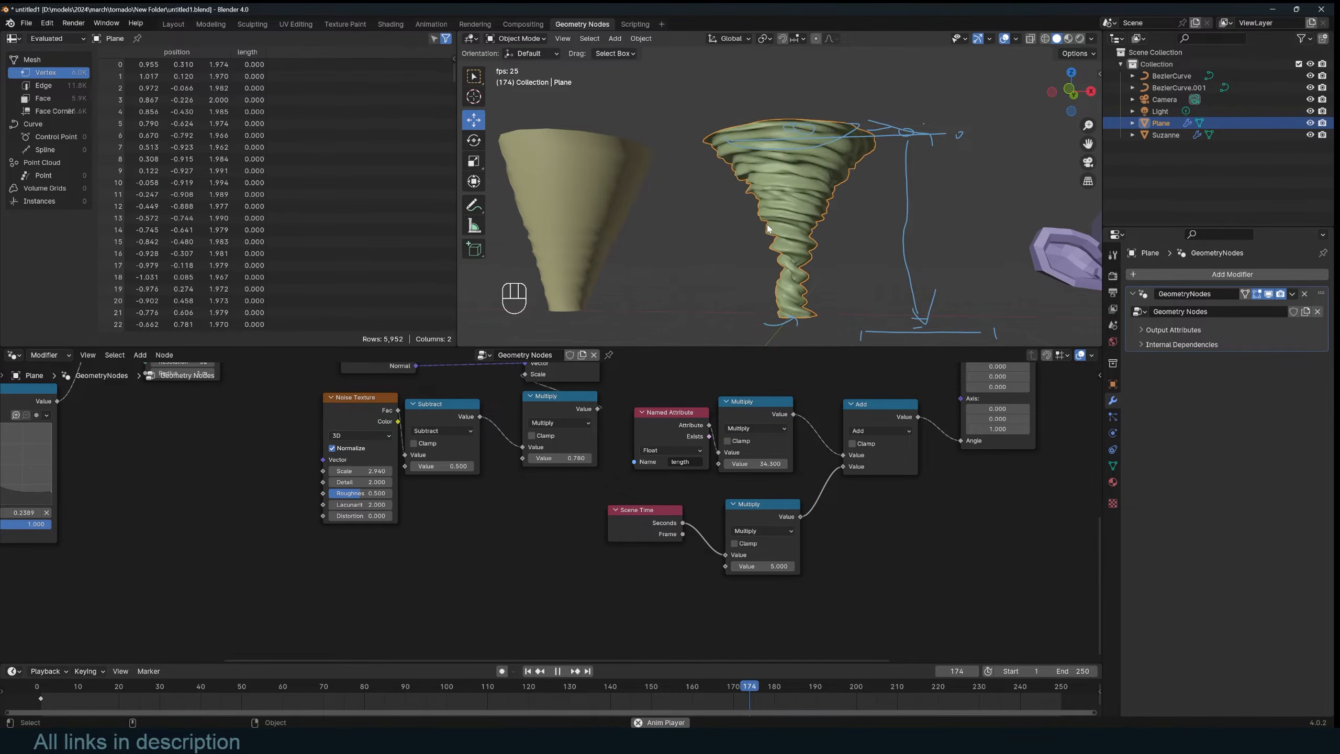
middle_click_drag(767, 228, 789, 216)
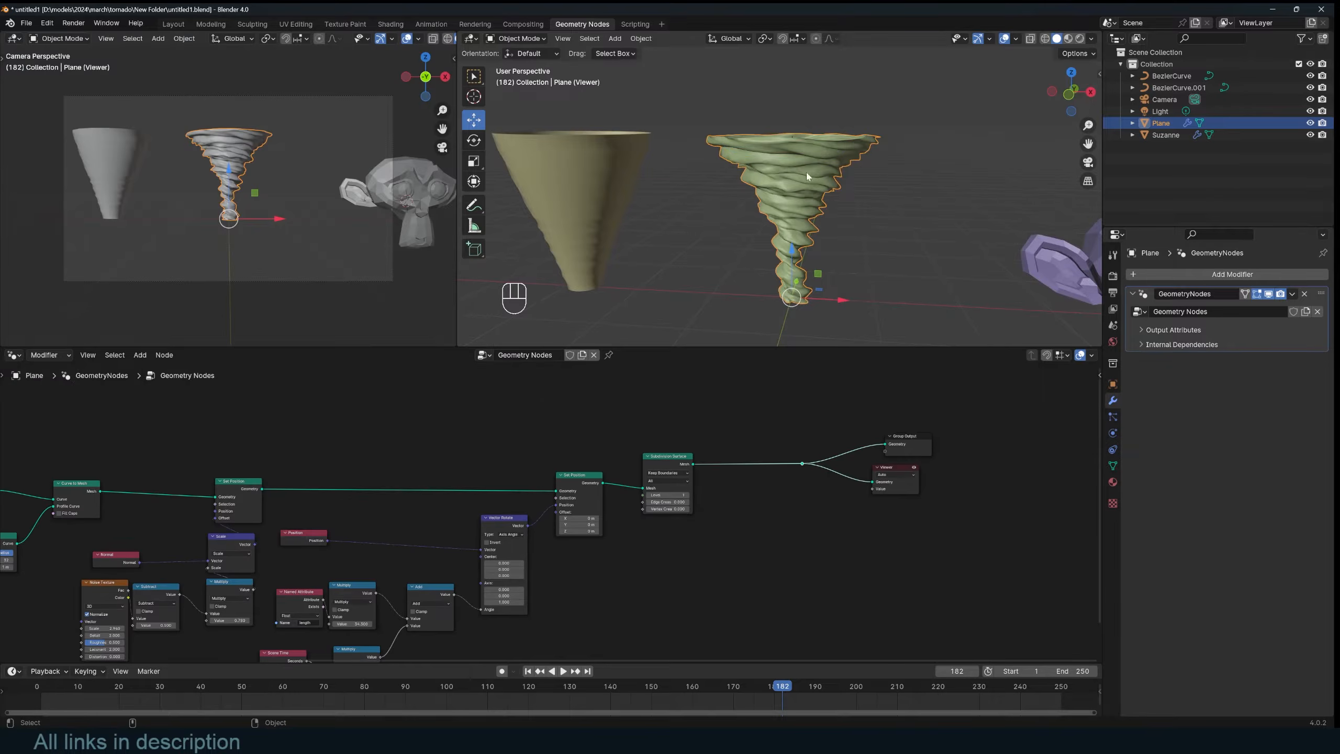
Step: Insert a Mesh to Volume node after Subdivision Surface and raise its Density to about 87
scroll(782, 482, "up", 1)
key("shift+a")
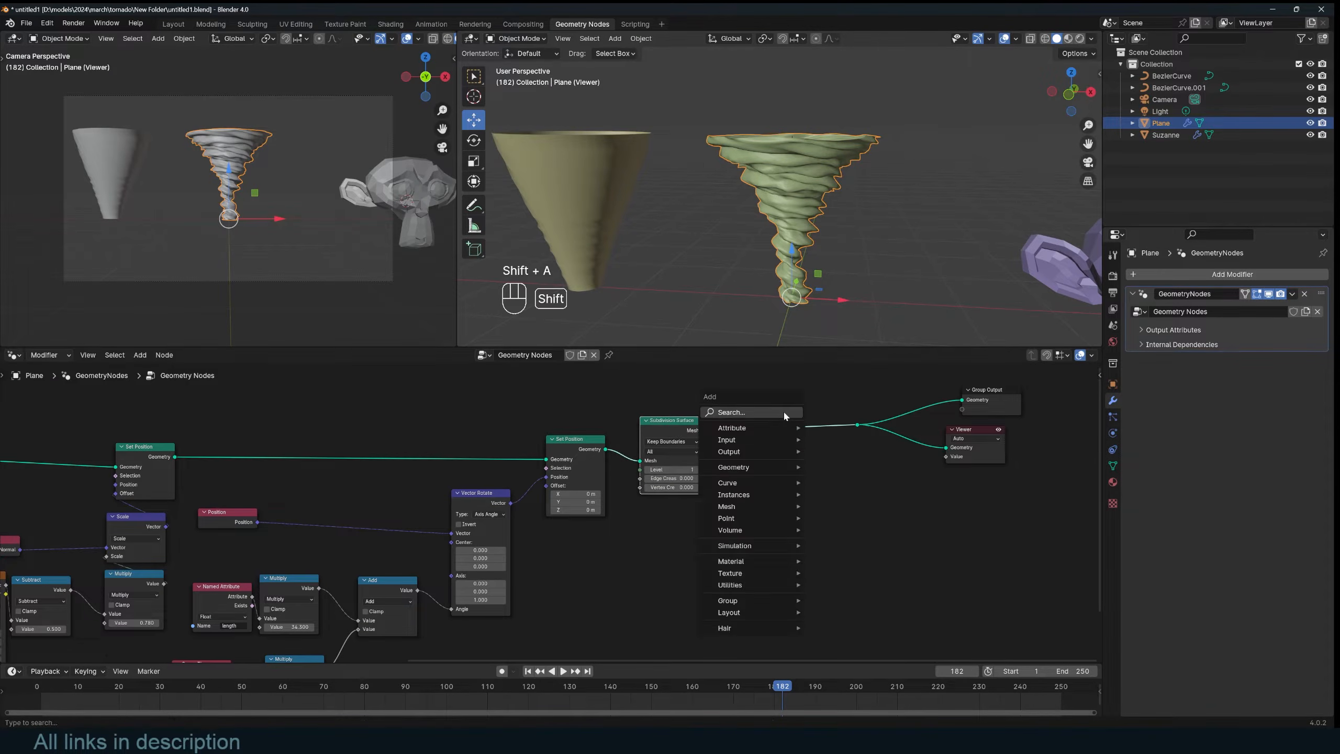
left_click(783, 410)
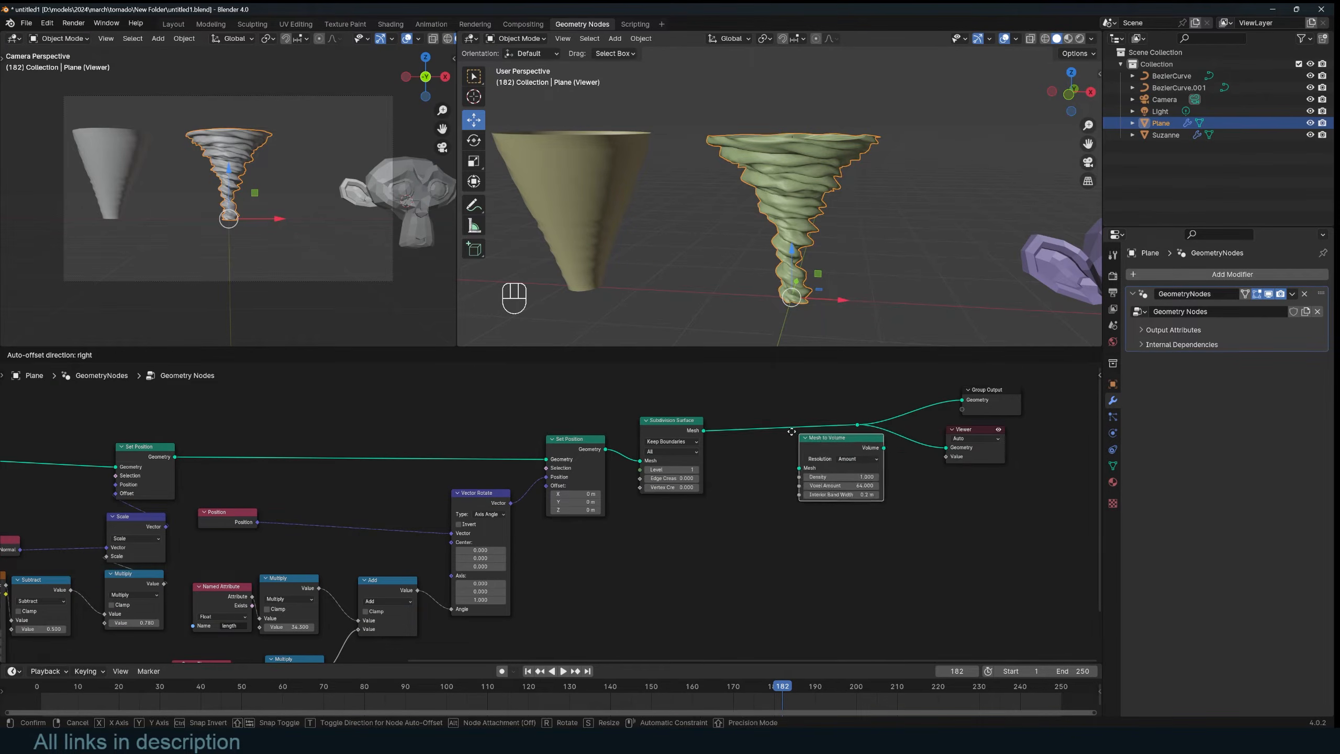
left_click(742, 416)
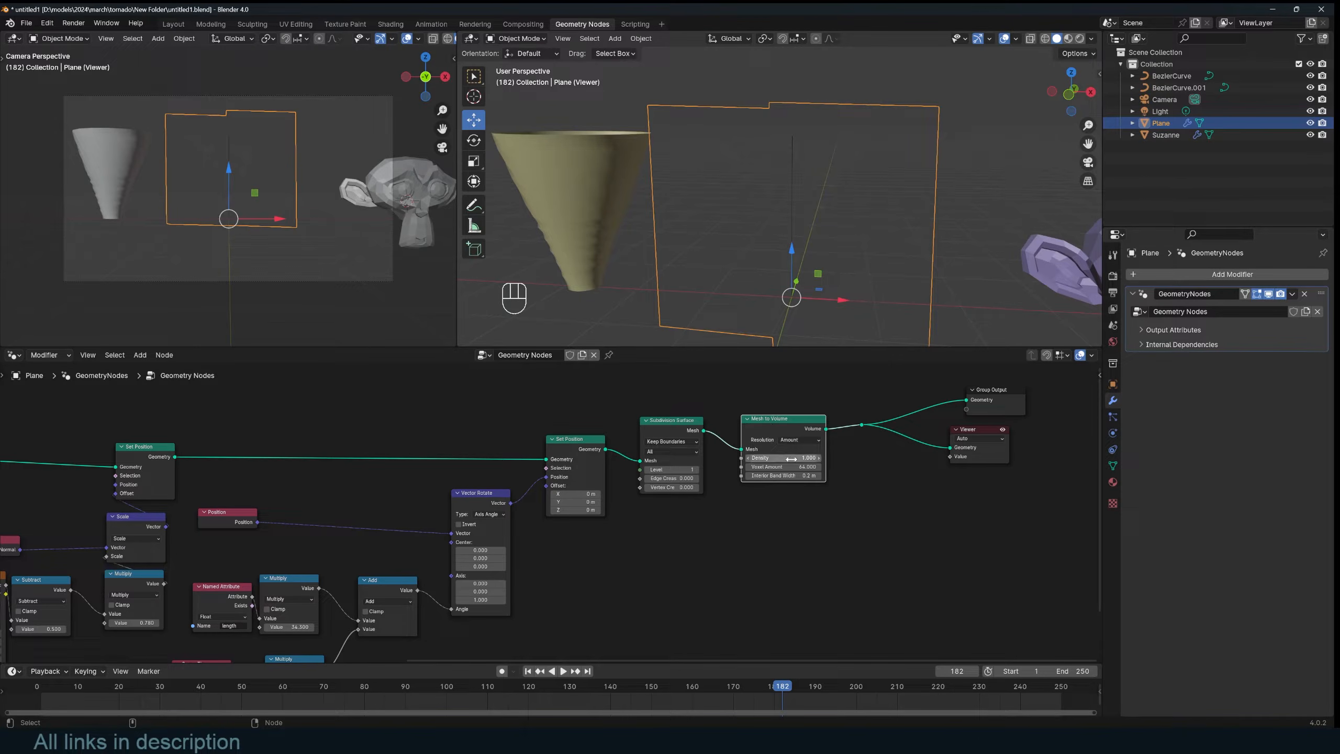
left_click_drag(790, 458, 776, 456)
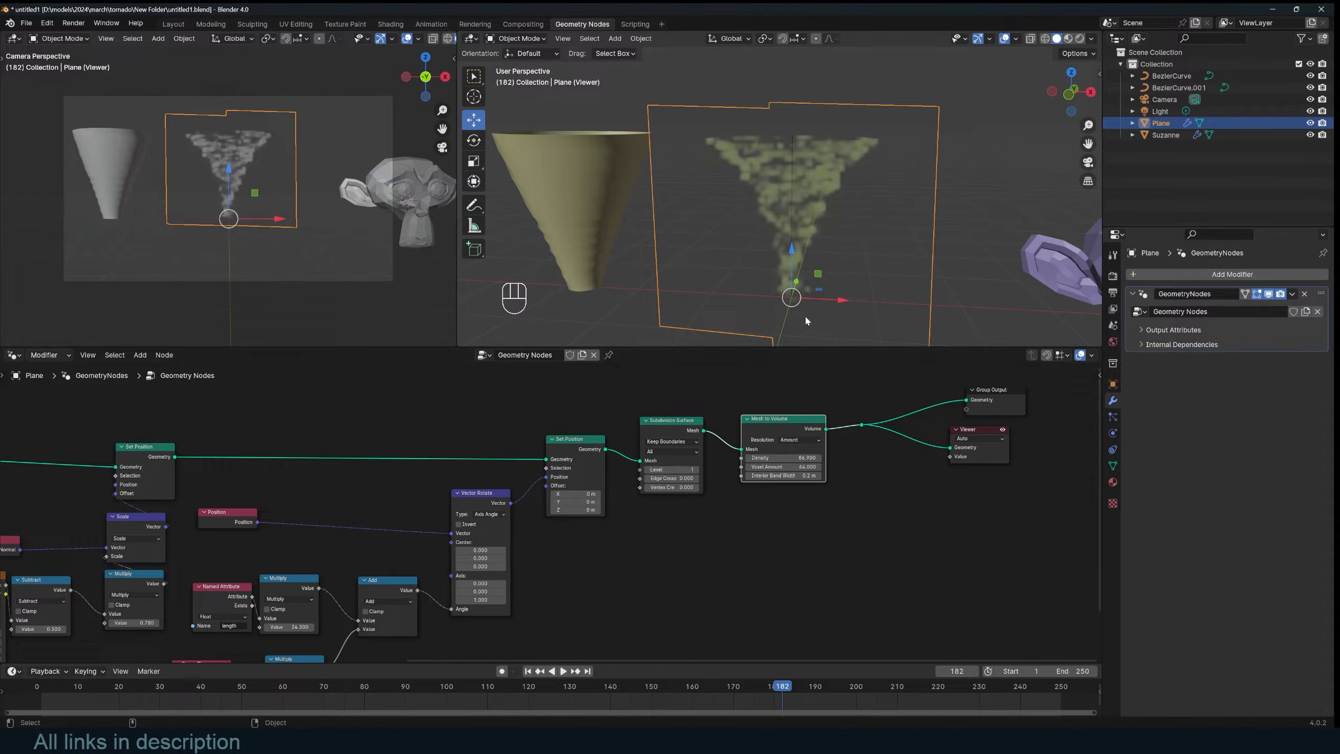
Step: Try a voxel amount of 1 on the Mesh to Volume node and switch its Resolution to Size with 0.04 m voxels
left_click(785, 467)
type("1")
key("Return")
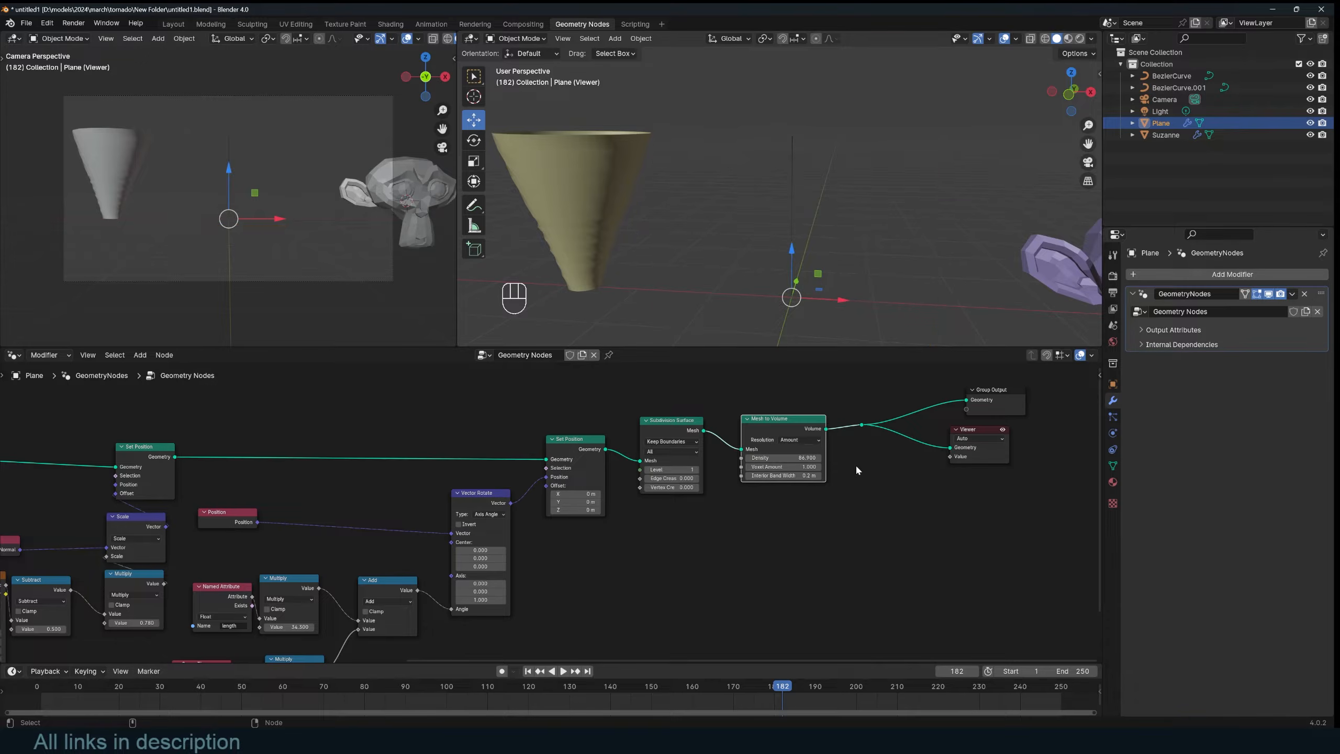
left_click_drag(802, 466, 784, 466)
left_click(798, 440)
left_click(798, 458)
middle_click_drag(723, 222, 701, 244)
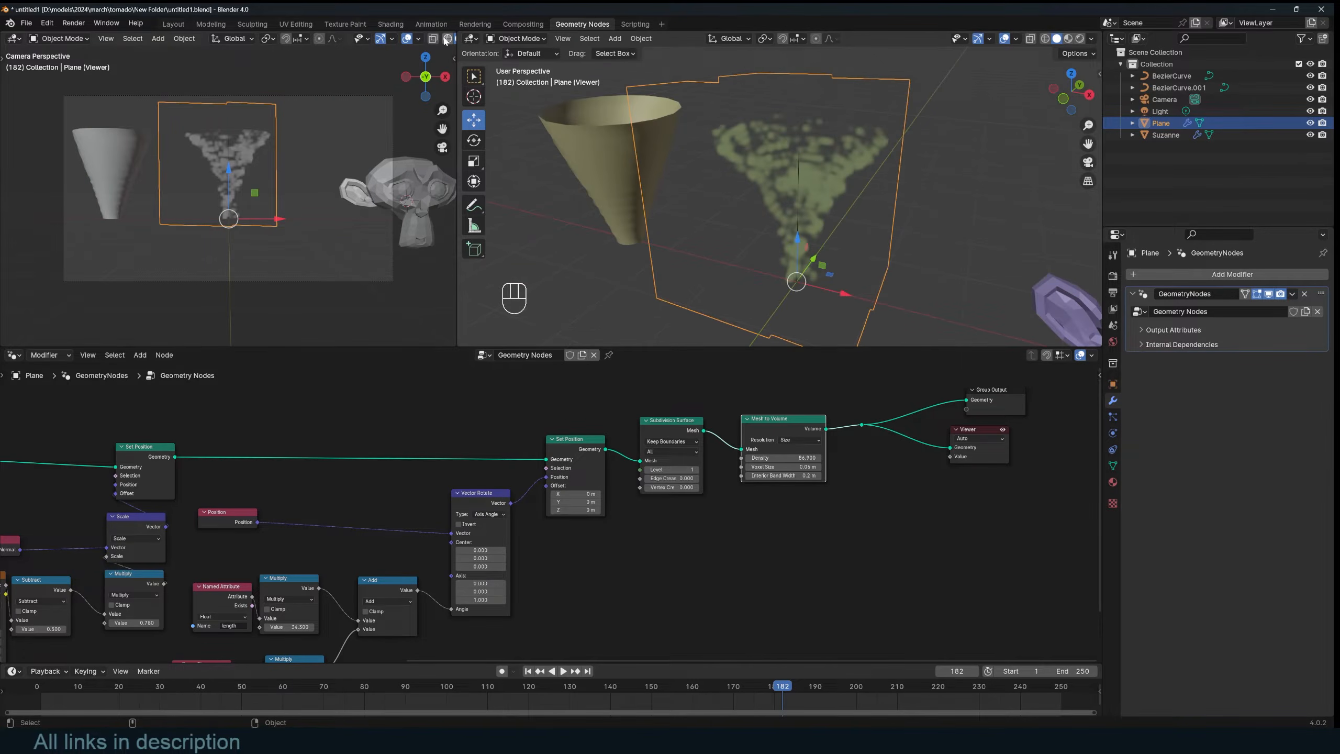
Step: Show the camera view in rendered shading and give the World background the gray_pier_4k.hdr environment texture
scroll(422, 40, "down", 3)
left_click(432, 39)
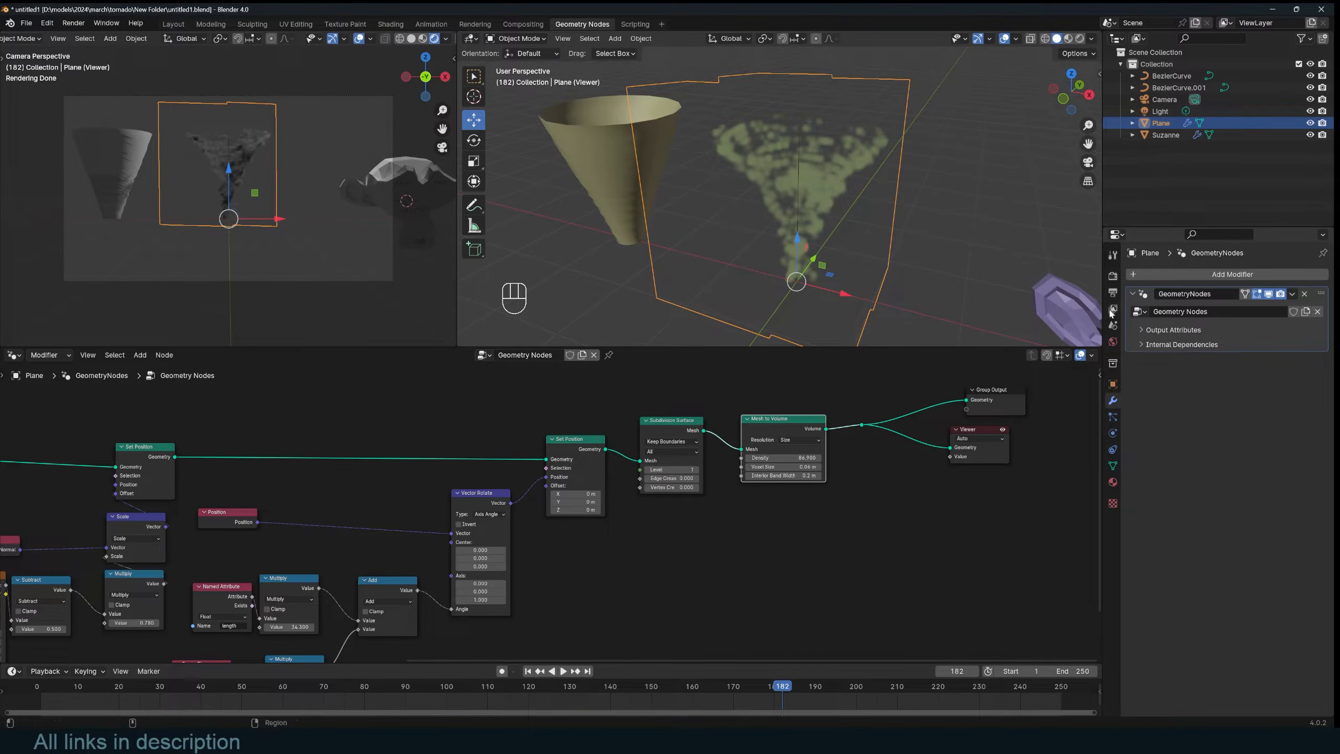
left_click(1114, 345)
left_click(1211, 350)
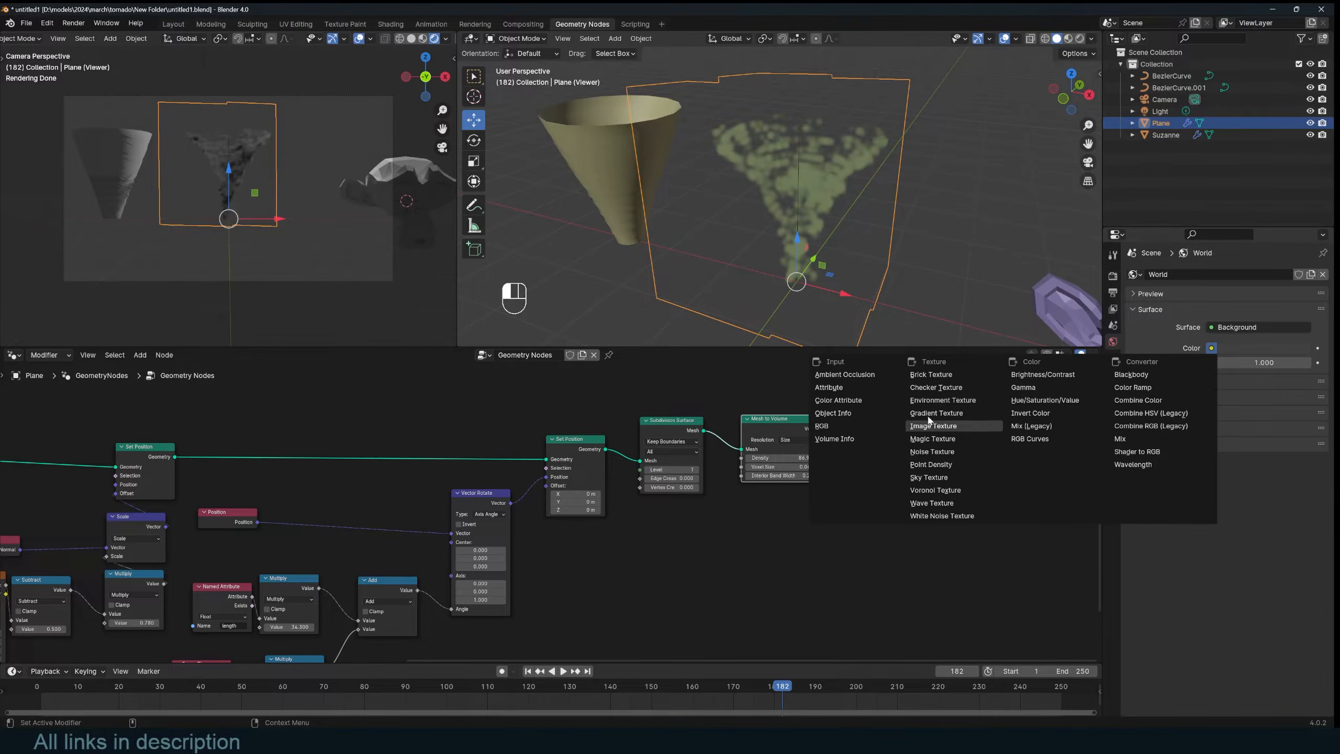
left_click(943, 400)
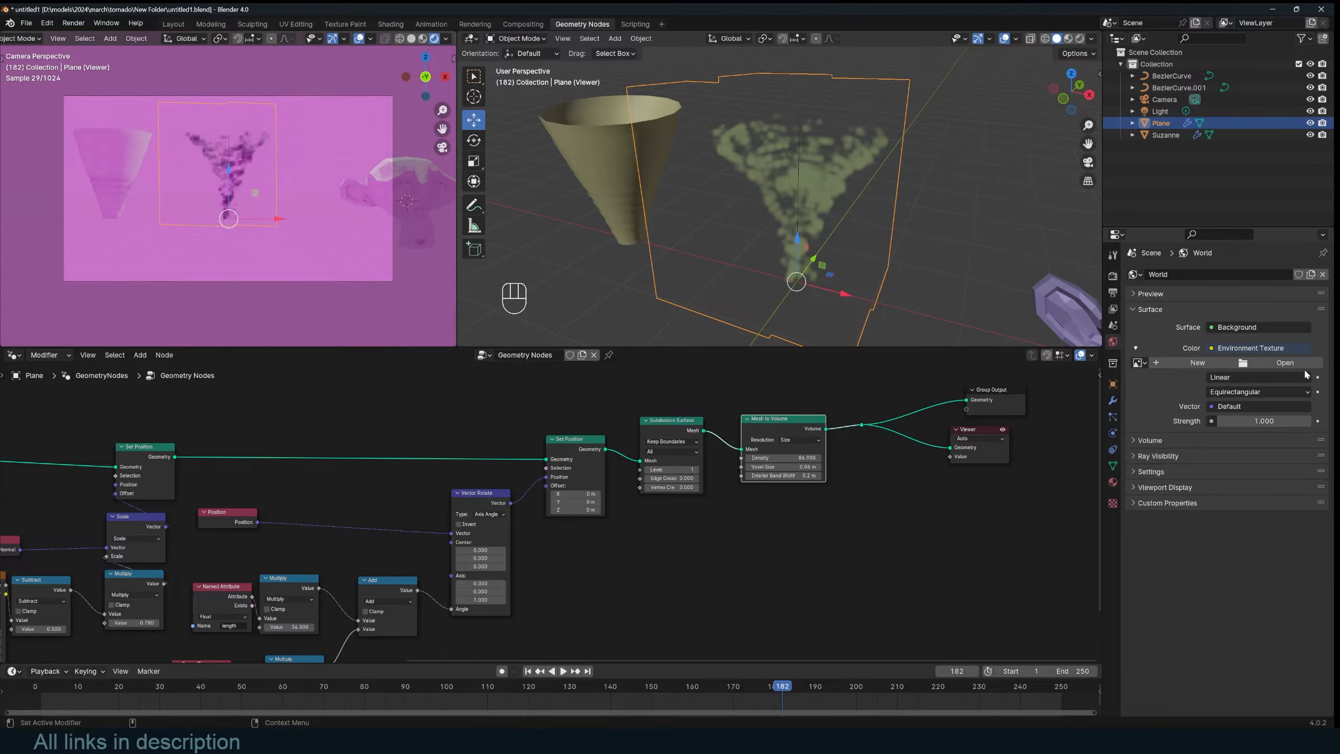
scroll(806, 529, "up", 3)
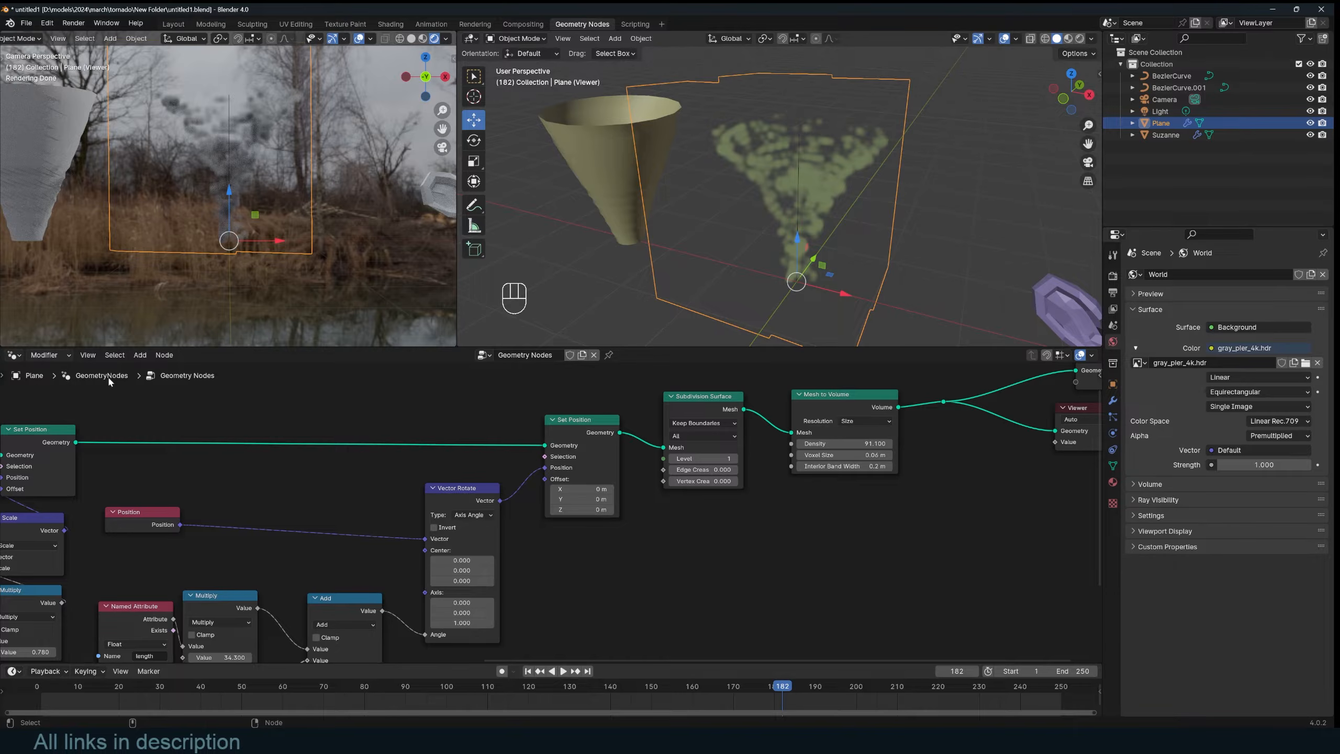
Step: Create a new material for the plane in the Shader Editor, replacing Principled BSDF with a Principled Volume of density 40 linked to Volume
left_click(13, 355)
left_click(53, 463)
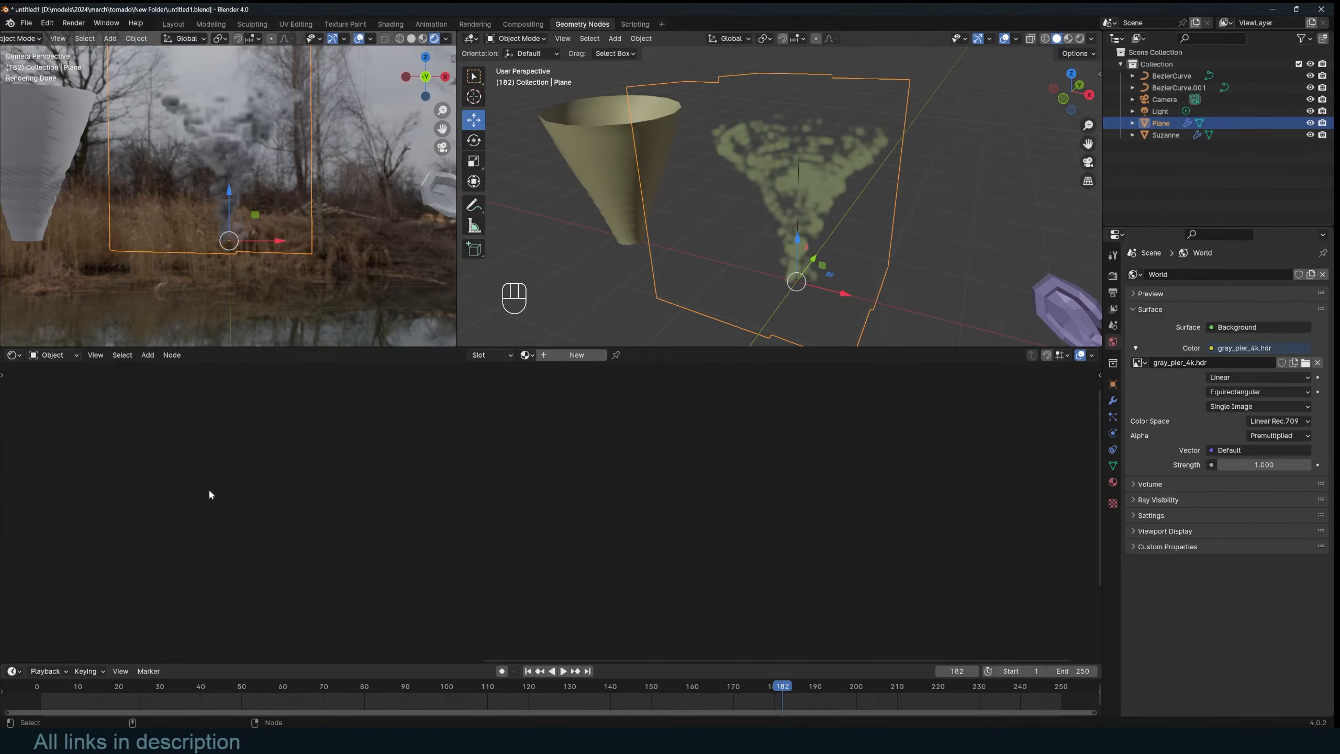
left_click(570, 355)
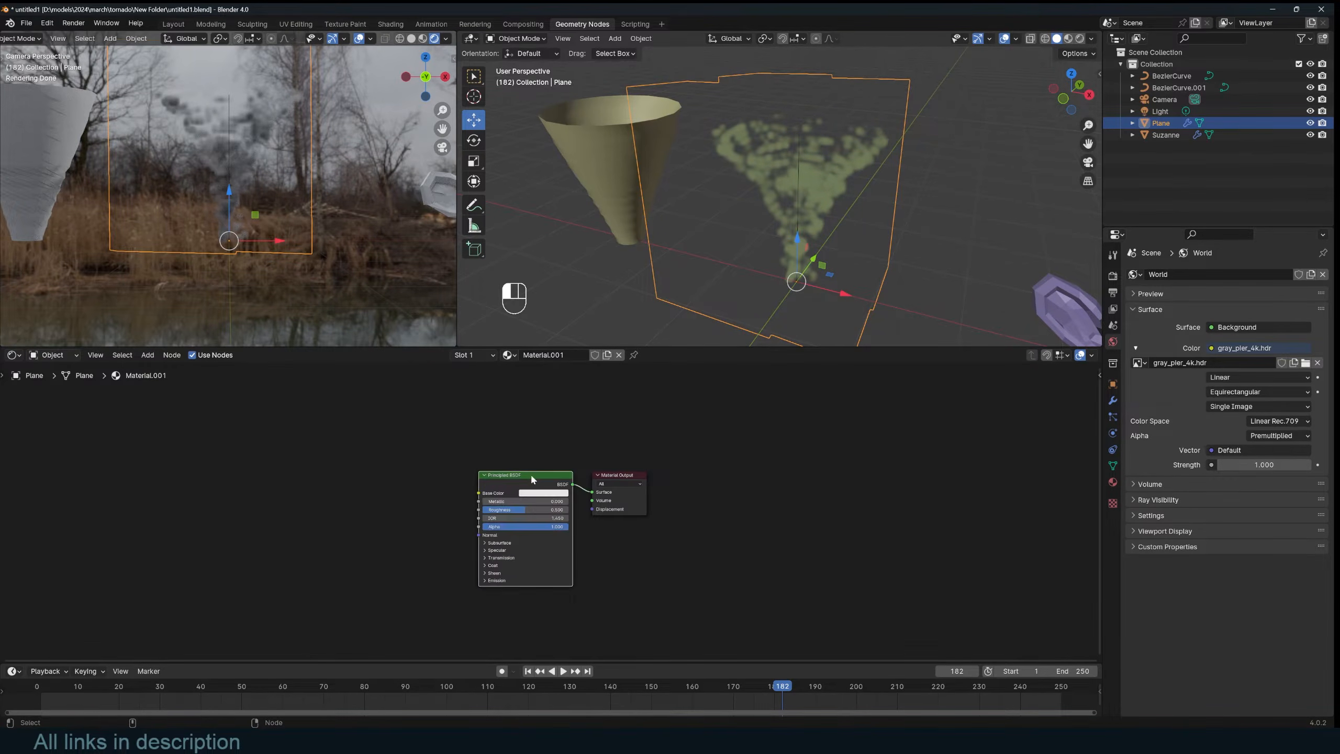
key("x")
key("shift+a")
left_click(428, 464)
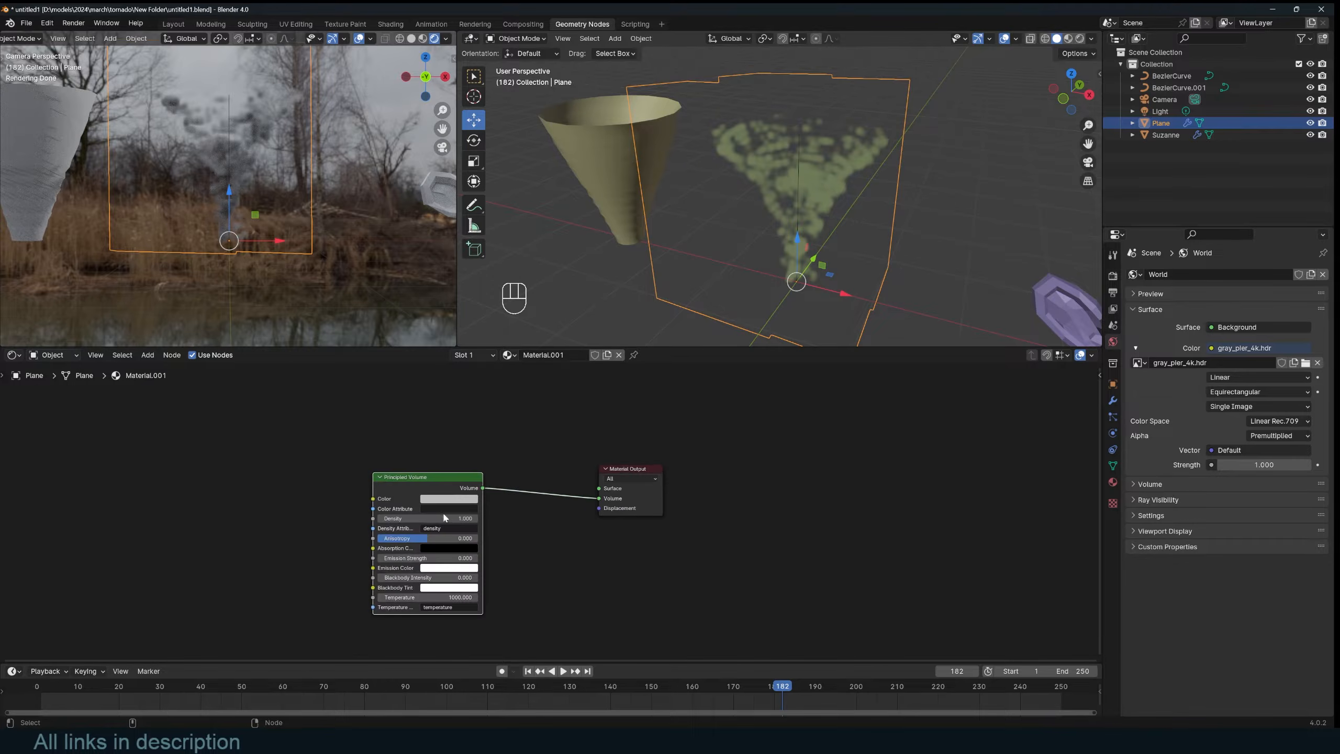
left_click_drag(442, 517, 502, 517)
Step: Rename the new volume material as vol
left_click(559, 355)
left_click(595, 478)
left_click(560, 356)
Step: Return to the Geometry Node Editor and insert a Set Material node after Mesh to Volume, assigning the vol material
left_click(13, 355)
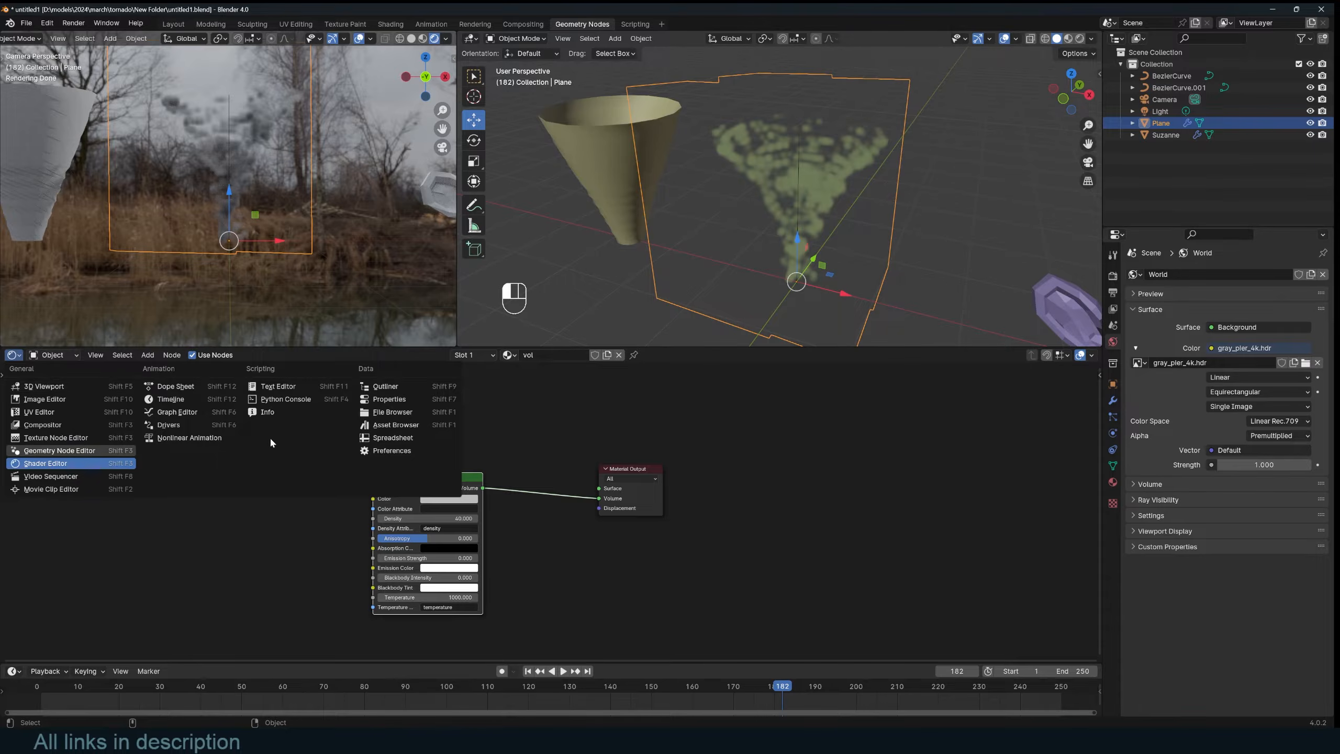
left_click(32, 426)
key("shift+a")
type("set")
key("Down")
key("Down")
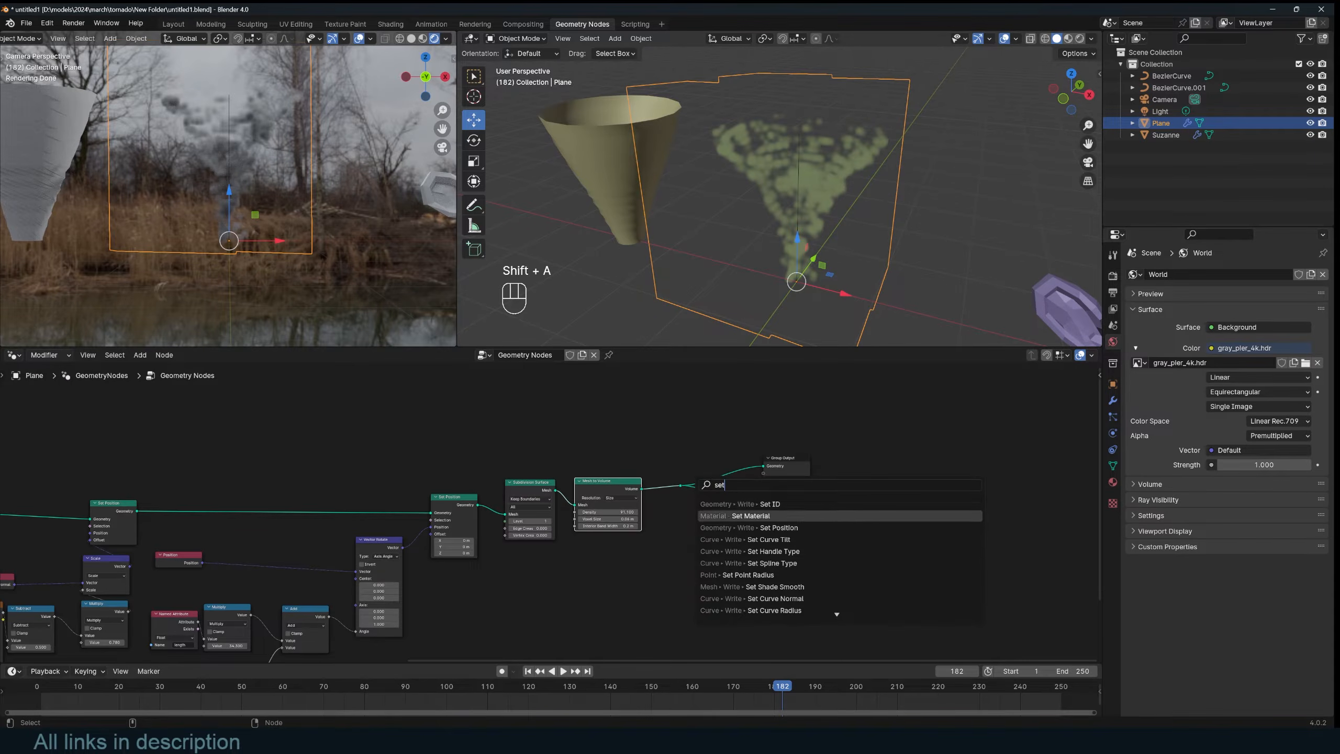
key("Up")
key("Return")
left_click(667, 482)
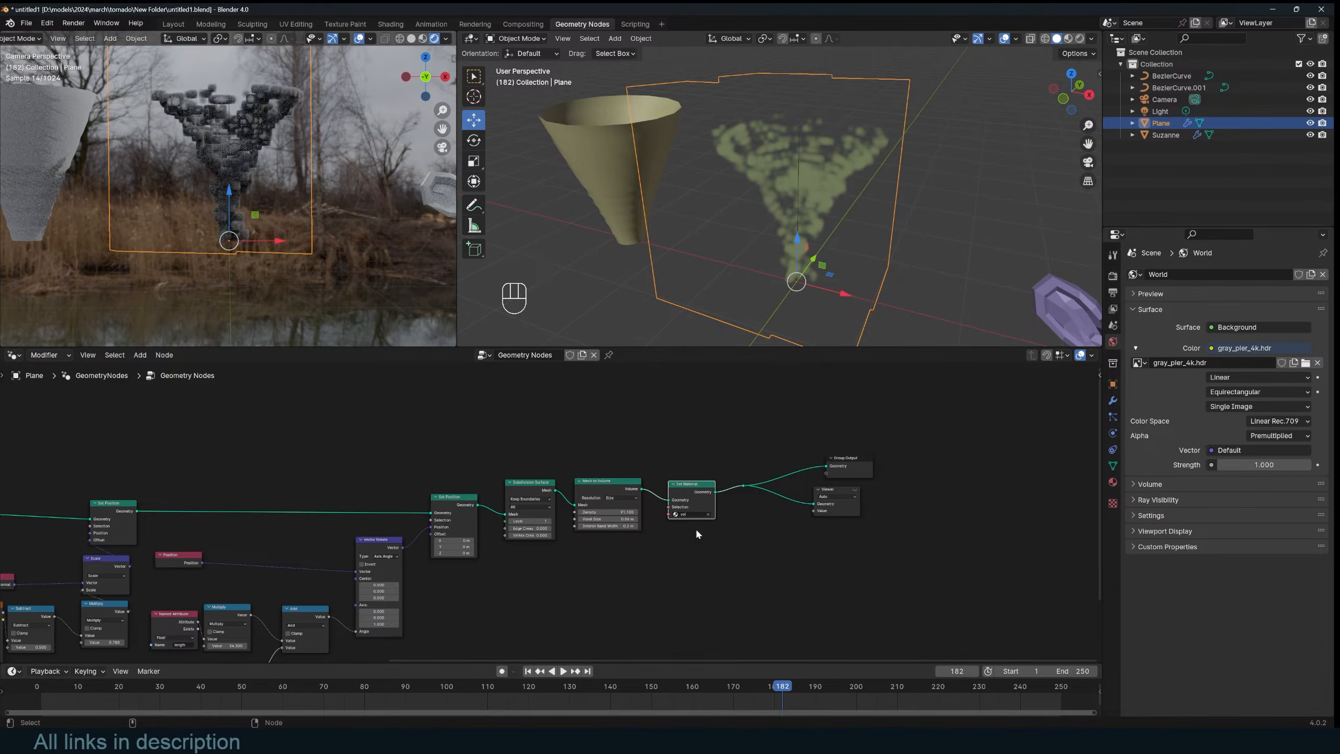
Step: Preview the Subdivision Surface output in the viewer and examine the tornado mesh around its open top
scroll(461, 490, "up", 3)
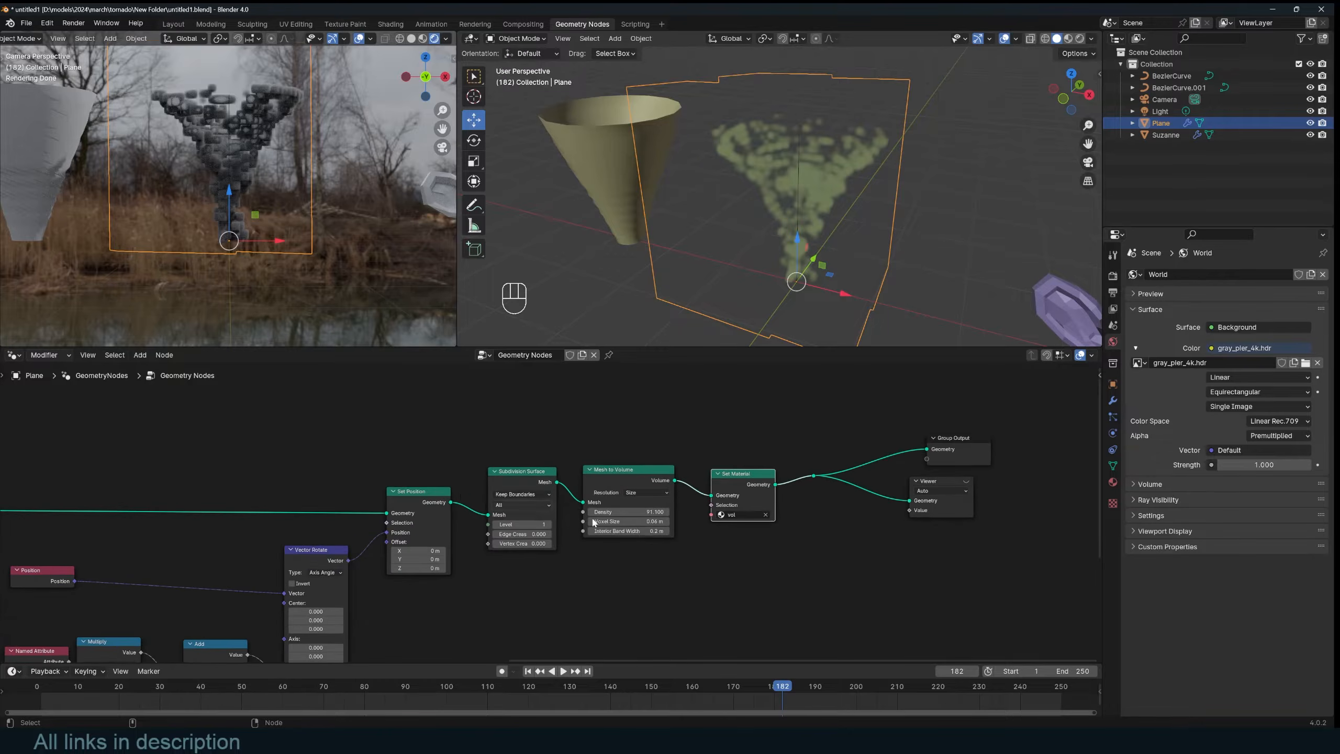
middle_click_drag(370, 301, 286, 241)
mouse_move(728, 224)
middle_mouse_down()
mouse_move(687, 180)
mouse_move(732, 213)
middle_mouse_up()
left_click(557, 469, "ctrl+shift")
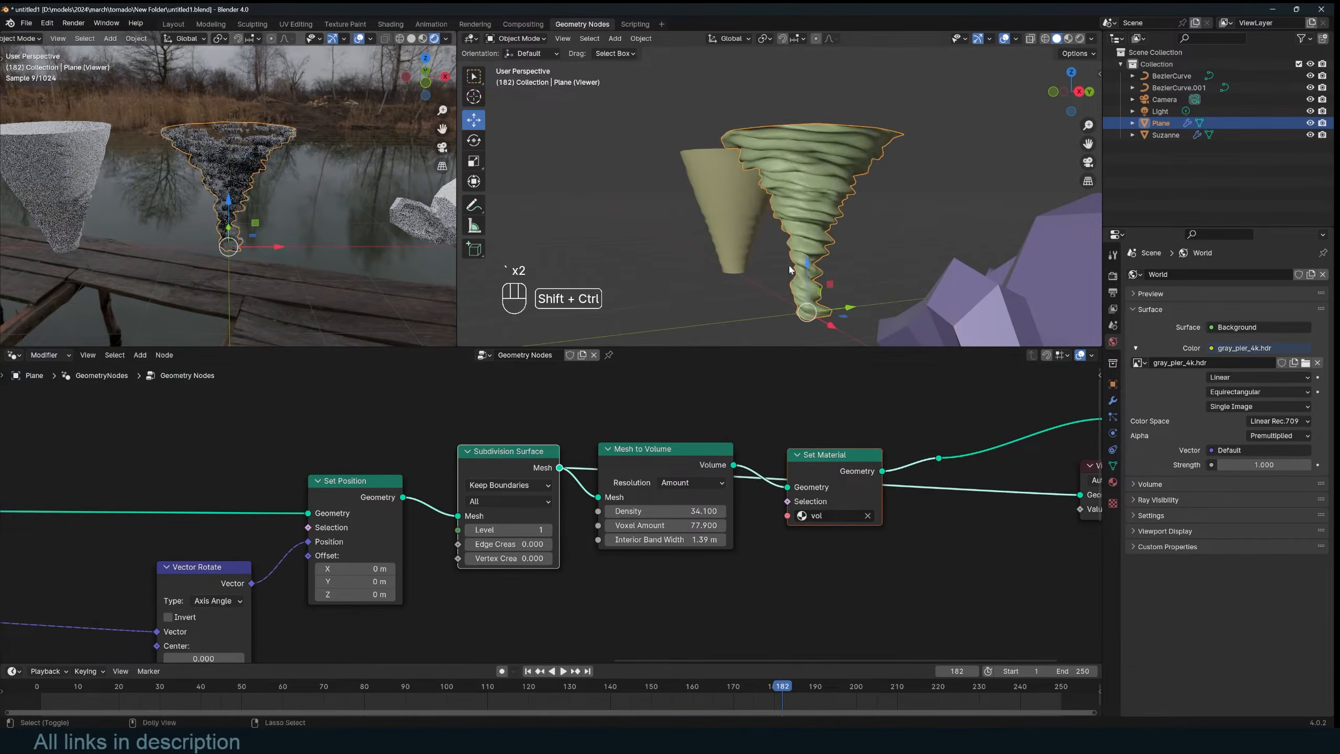
middle_click_drag(806, 243, 784, 299)
mouse_move(842, 134)
middle_mouse_down()
mouse_move(801, 210)
mouse_move(787, 132)
mouse_move(832, 90)
mouse_move(847, 103)
mouse_move(840, 151)
middle_mouse_up()
scroll(802, 209, "up", 3)
scroll(594, 500, "down", 8)
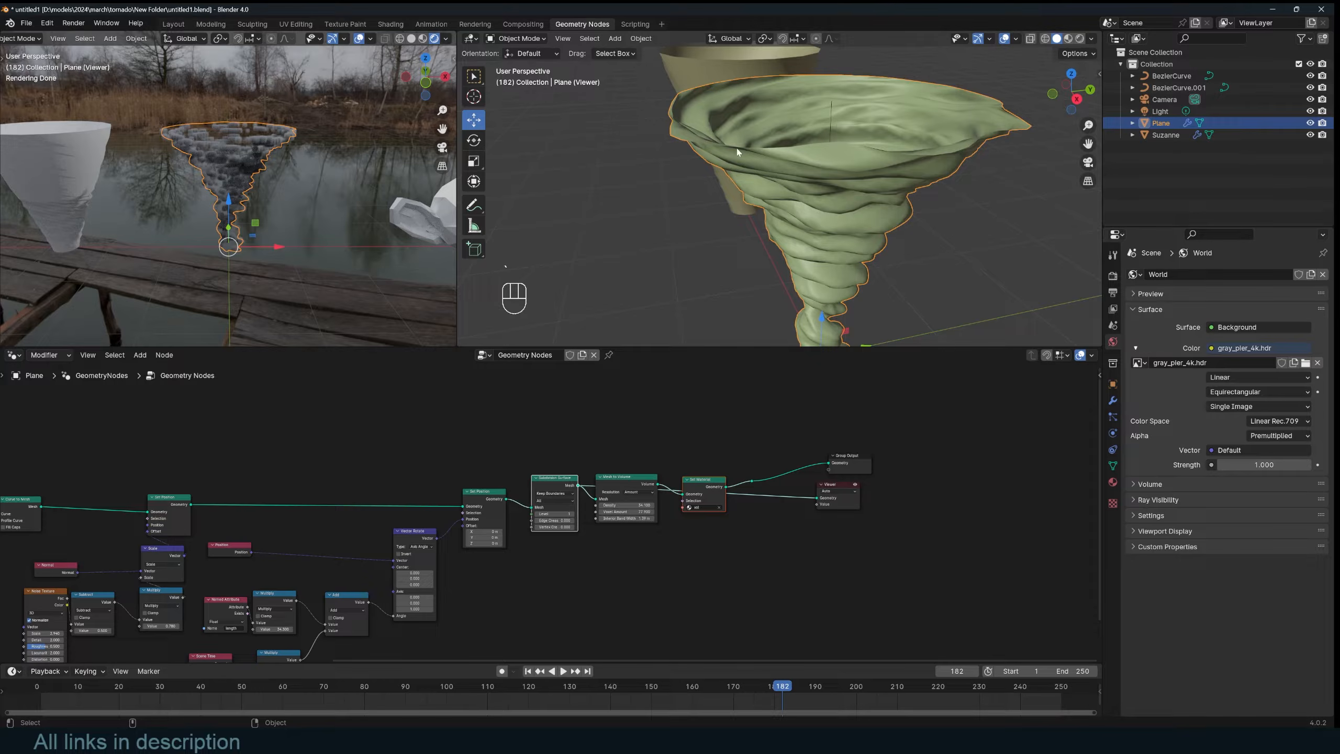
mouse_move(736, 152)
middle_mouse_down()
mouse_move(781, 218)
mouse_move(688, 87)
mouse_move(694, 152)
mouse_move(712, 150)
middle_mouse_up()
Step: Show the wireframe on the tornado mesh and mark its upper rim with the Annotate tool
key("Tab")
key("Tab")
key("q")
key("grave")
key("grave")
key("grave")
scroll(711, 150, "up", 4)
left_click(473, 204)
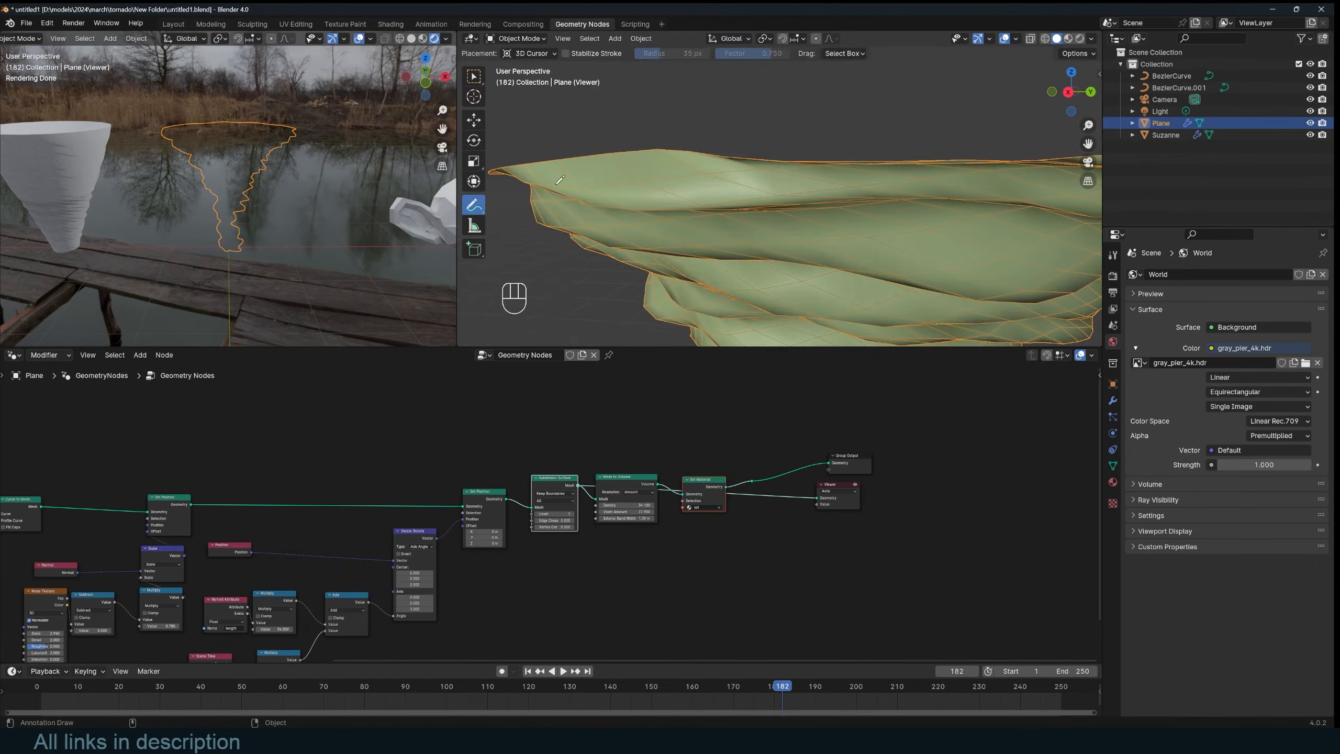
left_click_drag(589, 153, 586, 153)
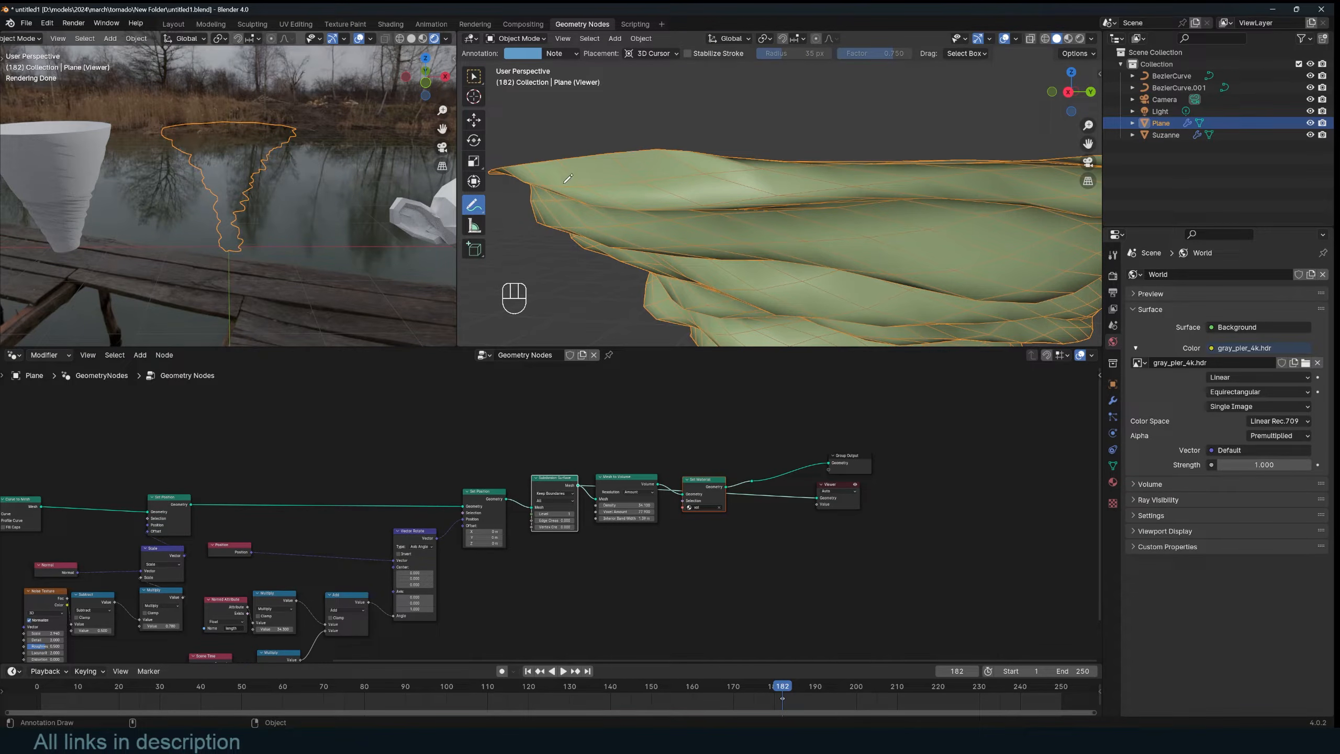
Step: Add an Edge Neighbors node above the Subdivision Surface node
scroll(692, 485, "up", 3)
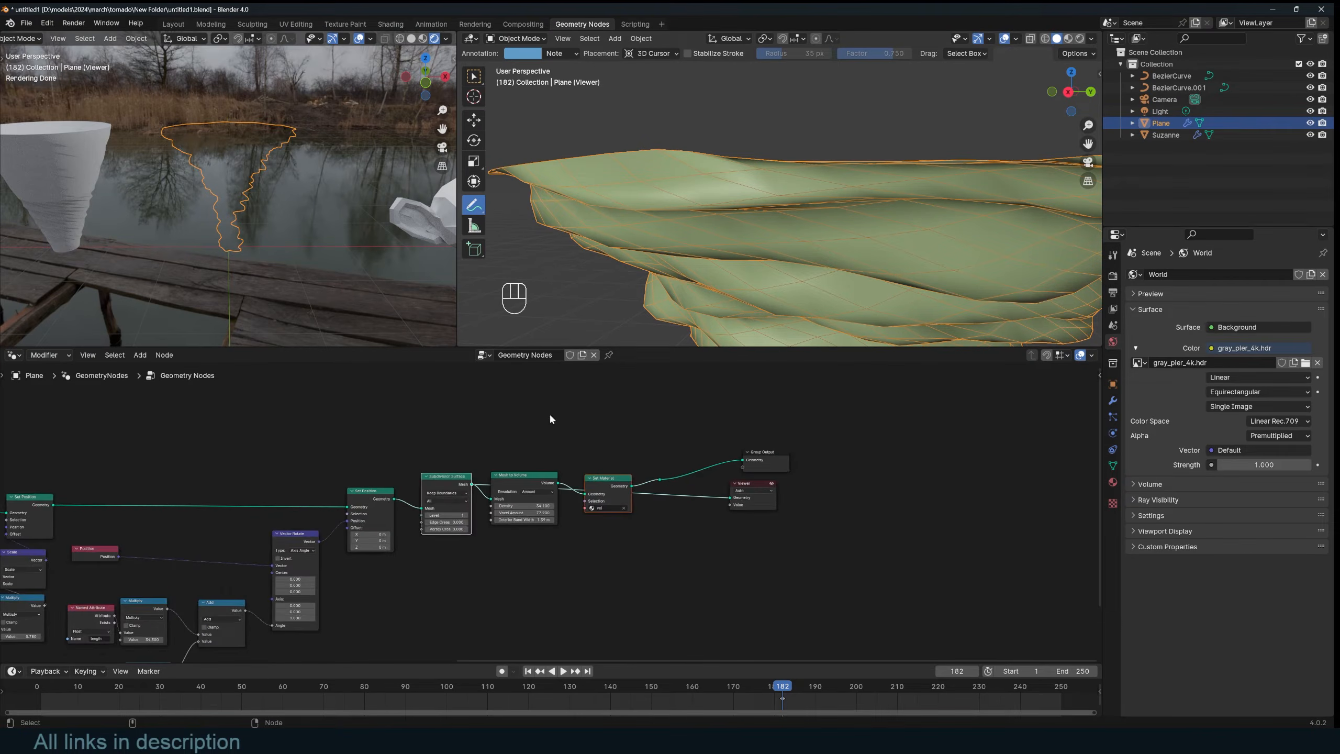
key("shift+a")
left_click(481, 423)
type("ed")
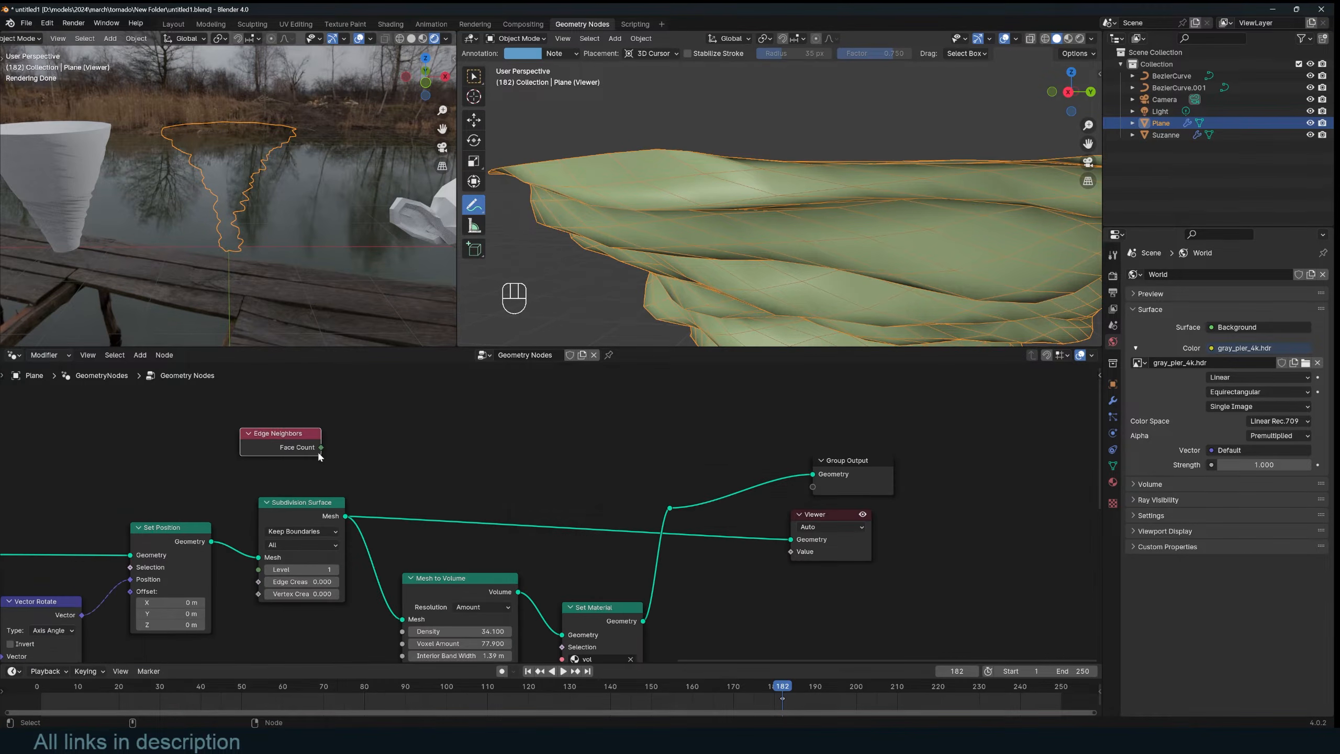
Step: Connect Face Count to a Compare node set to Integer and Greater Than, with B at 1
left_click_drag(321, 448, 422, 426)
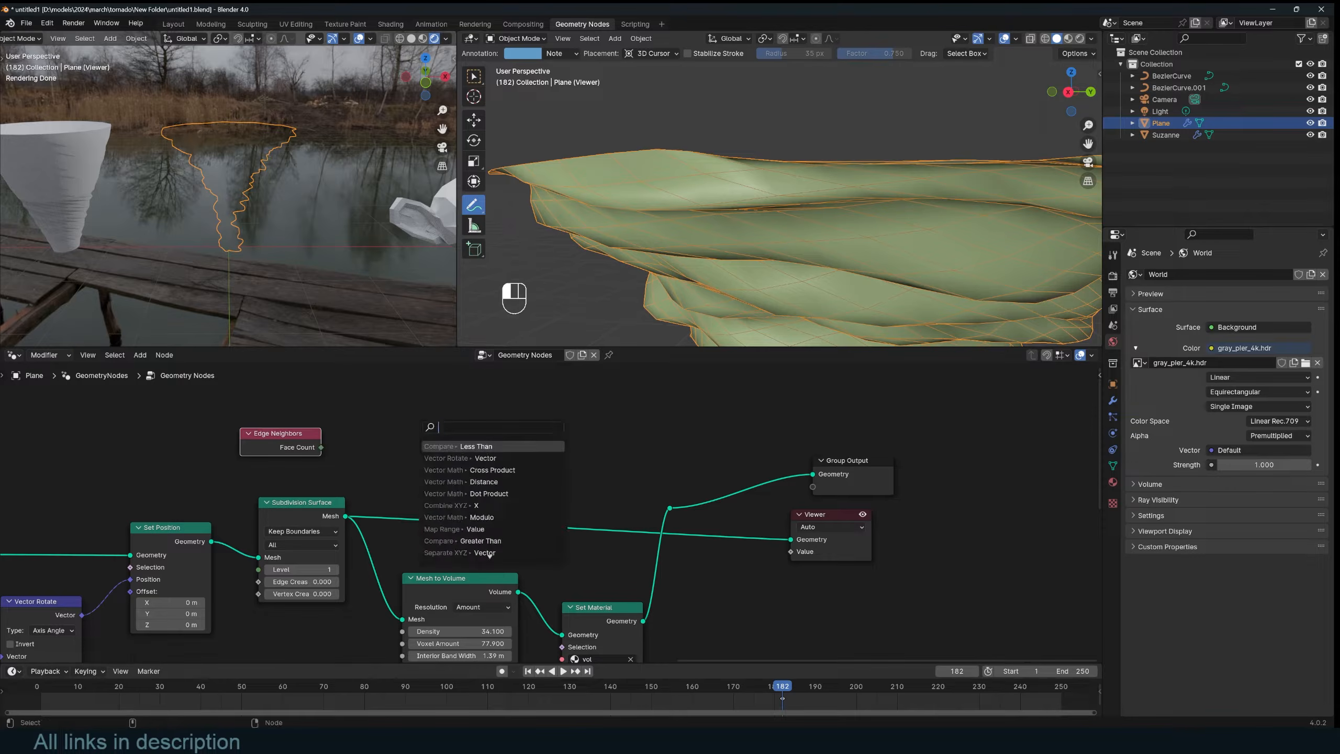
type("eq")
left_click(479, 477)
left_click(457, 440)
left_click(464, 425)
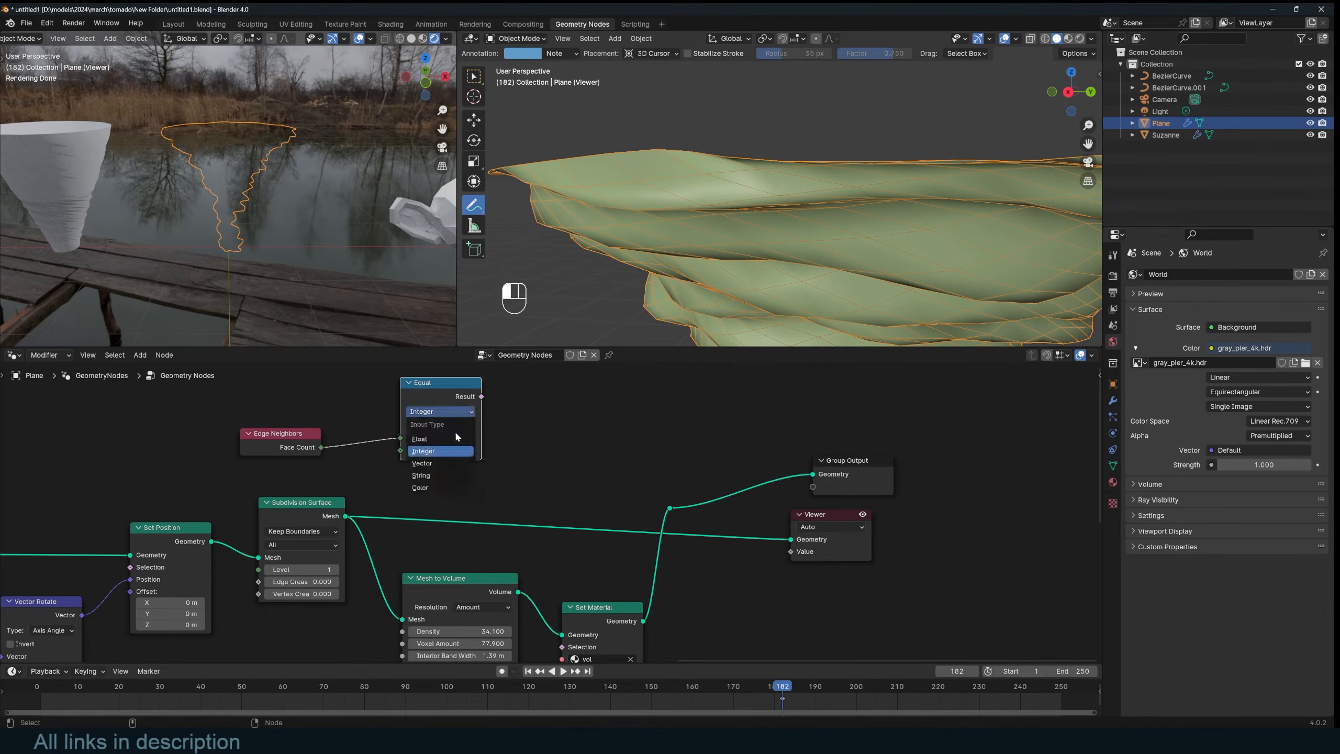
left_click(454, 465)
left_click(467, 450)
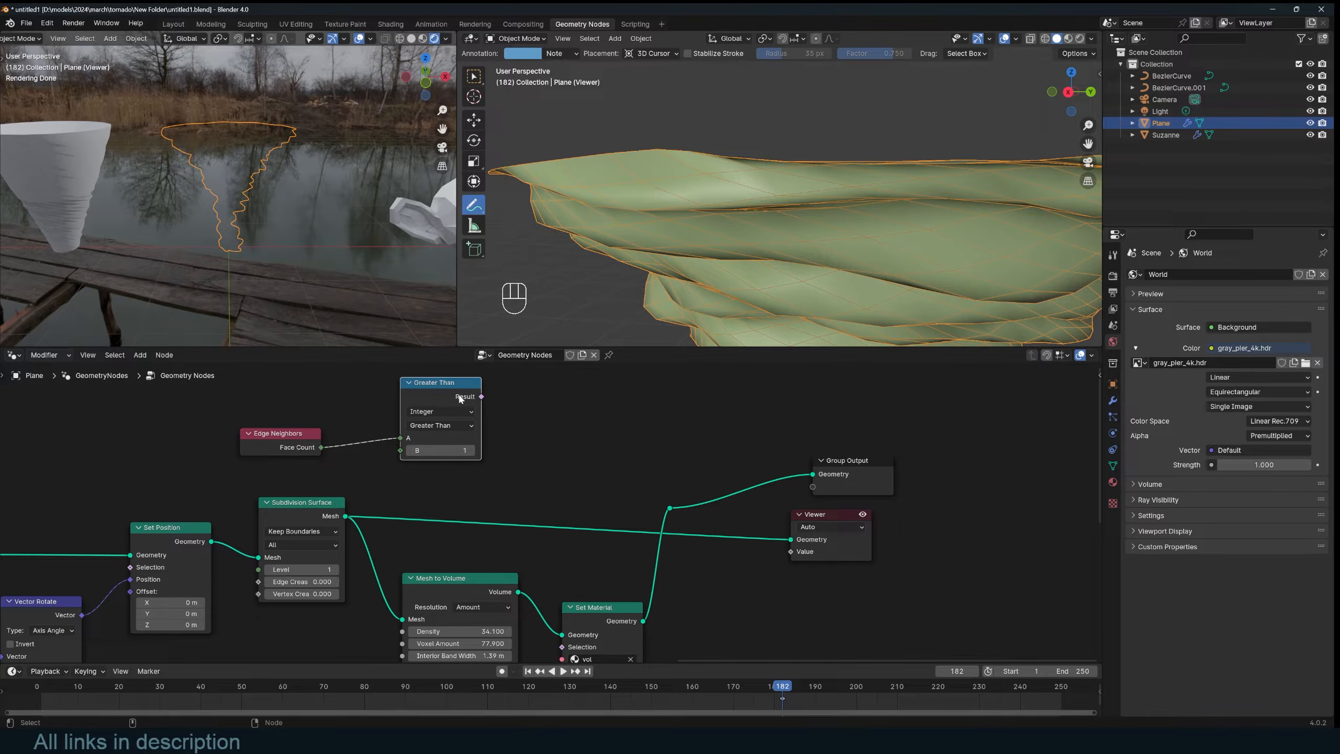
left_click_drag(459, 397, 447, 427)
Step: Add a Delete Geometry node in Edge mode, fed by the Subdivision Surface mesh and the Greater Than result as selection, and preview it
key("shift+a")
type("del")
key("Return")
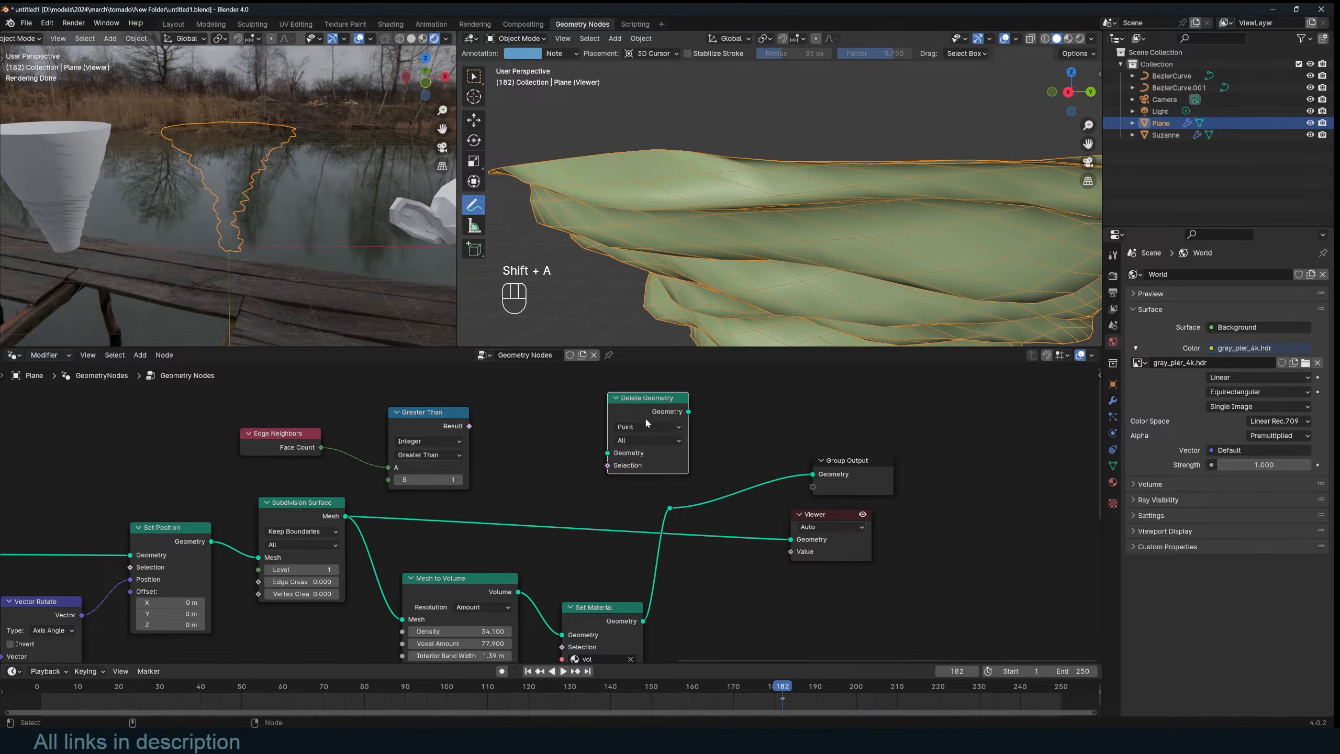
left_click(643, 466)
left_click_drag(469, 426, 607, 464)
left_click_drag(345, 515, 607, 452)
left_click(671, 401, "ctrl+shift")
scroll(807, 194, "down", 4)
middle_click_drag(812, 191, 656, 206)
middle_click_drag(694, 485, 553, 452)
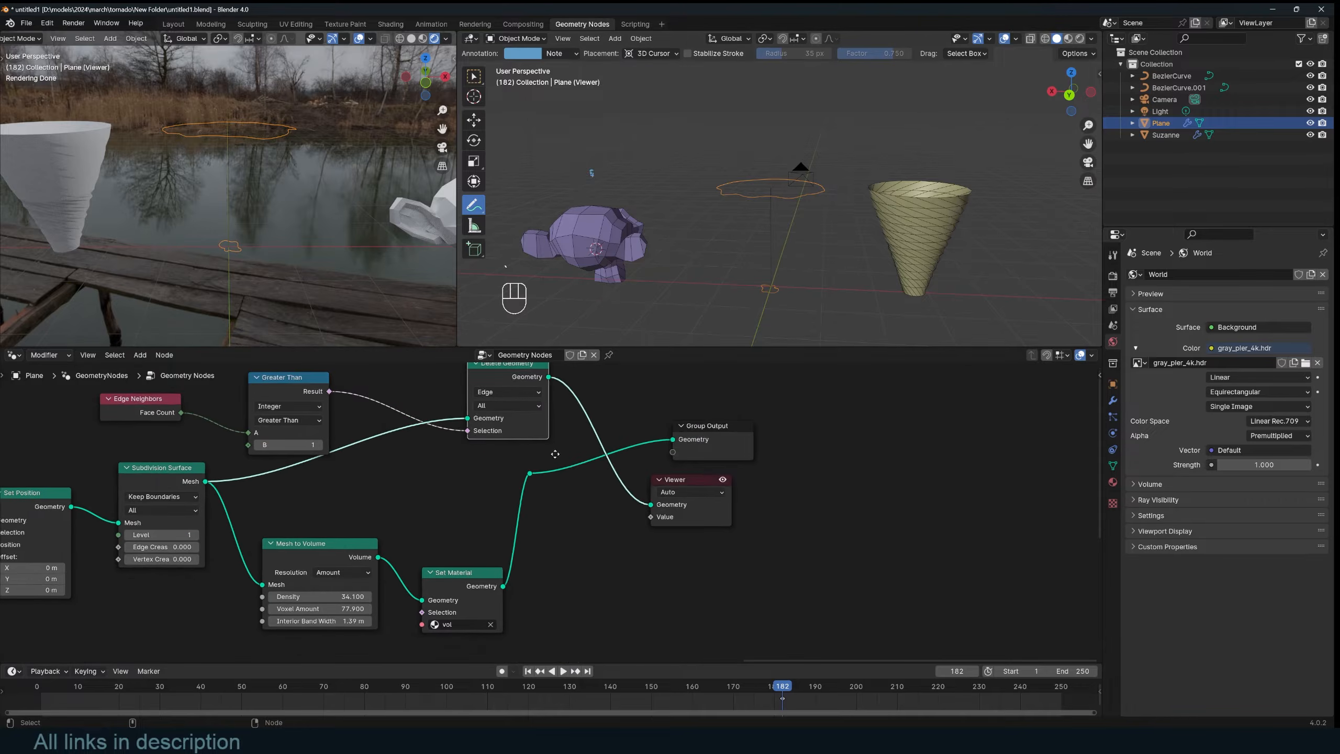
Step: Try converting the remaining boundary edges with a Mesh to Curve node after Delete Geometry
middle_click_drag(616, 397, 567, 423)
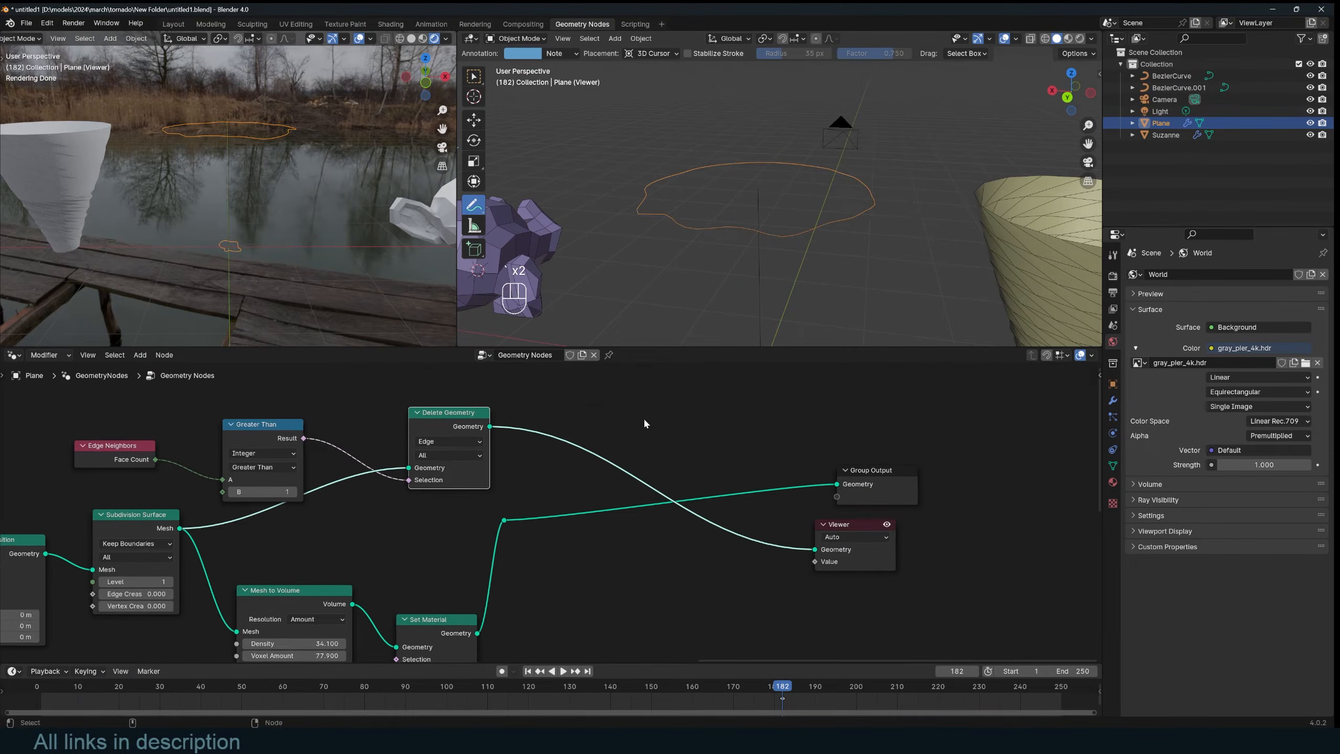
key("shift+a")
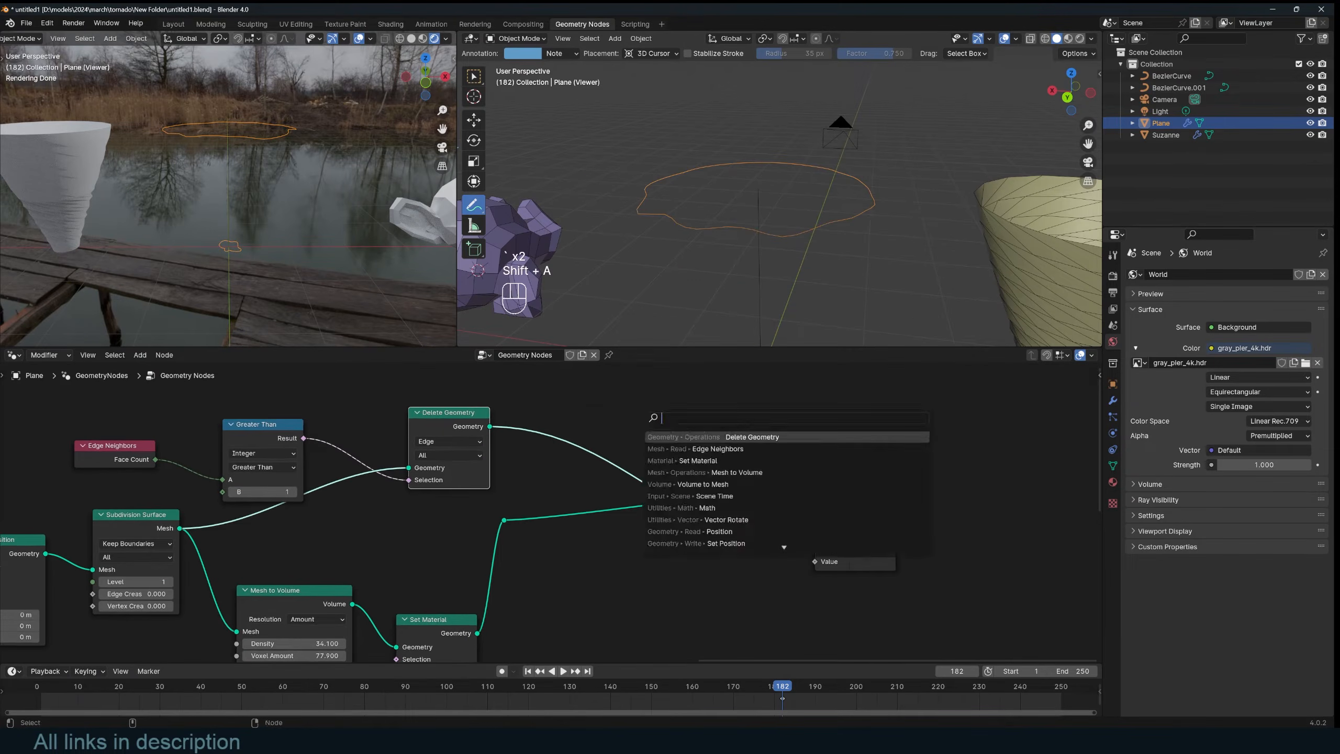
type("to")
left_click(739, 461)
left_click(562, 416)
scroll(789, 258, "down", 2)
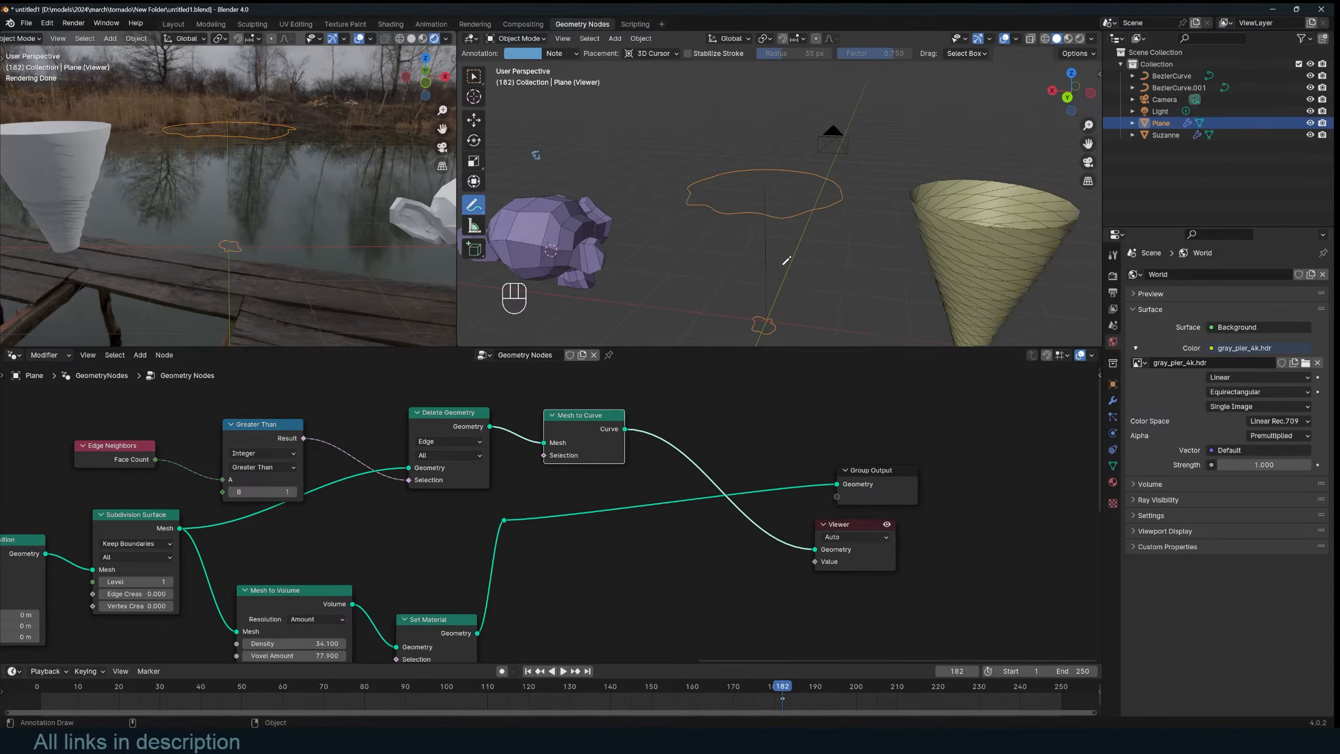
Step: Try filling the boundary with a Fill Curve node after Mesh to Curve, and delete both nodes
key("shift+a")
type("fill")
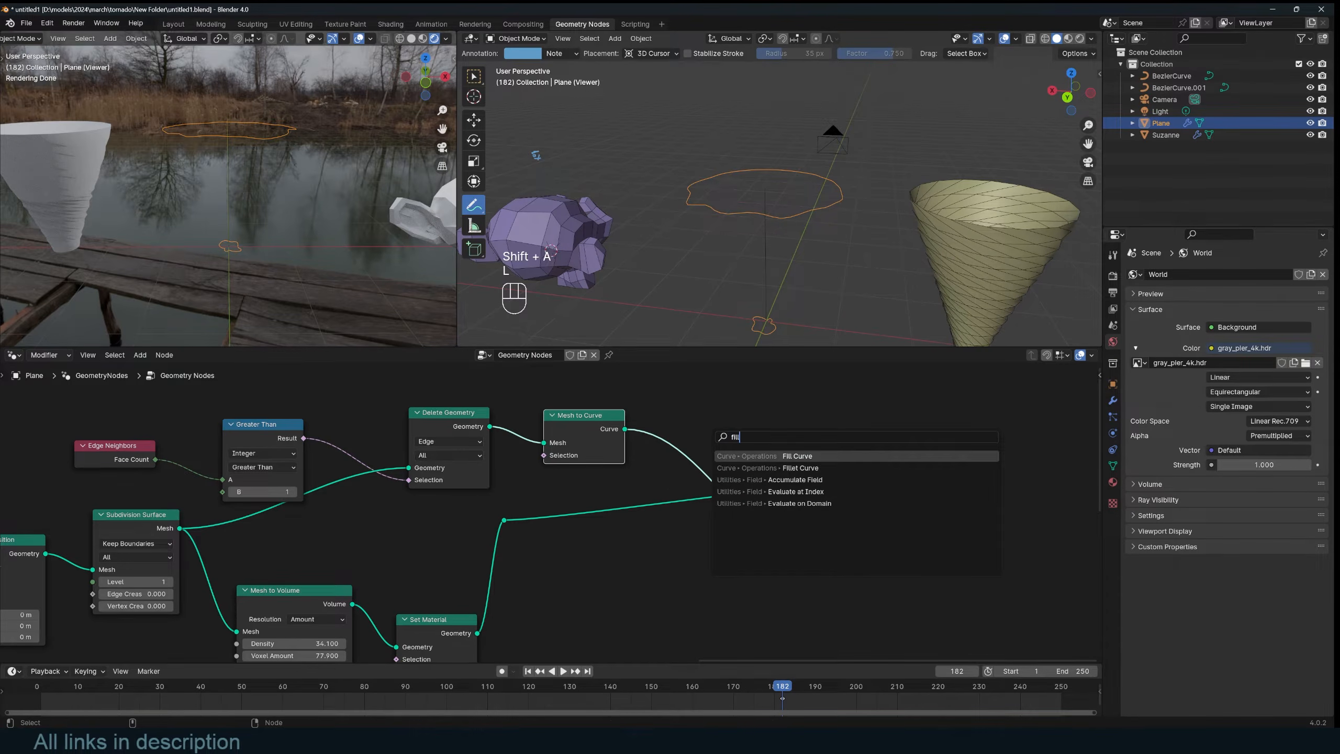
key("Return")
left_click(710, 428)
middle_click_drag(728, 222, 752, 291)
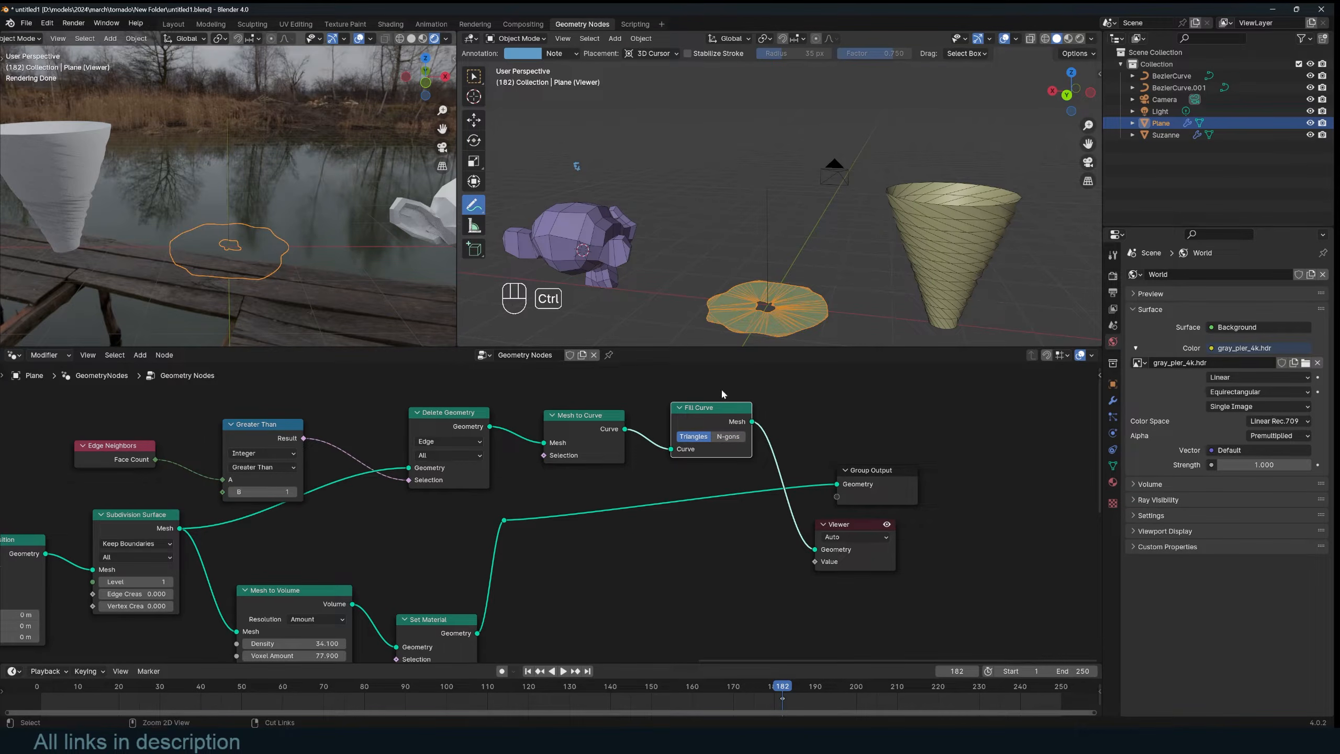
left_click_drag(751, 430, 580, 440)
key("ctrl+x")
Step: Insert an Extrude Mesh node after Delete Geometry and set its mode to Edges
key("shift+a")
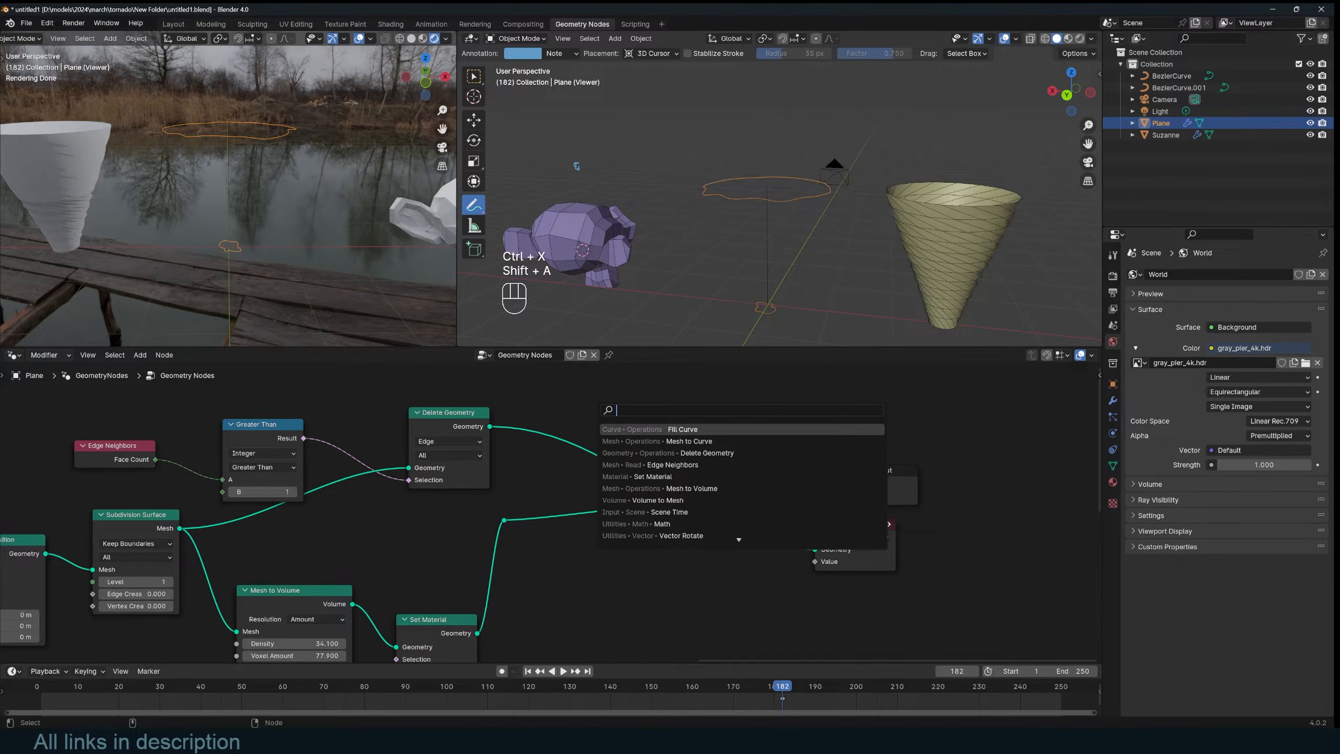
type("extr")
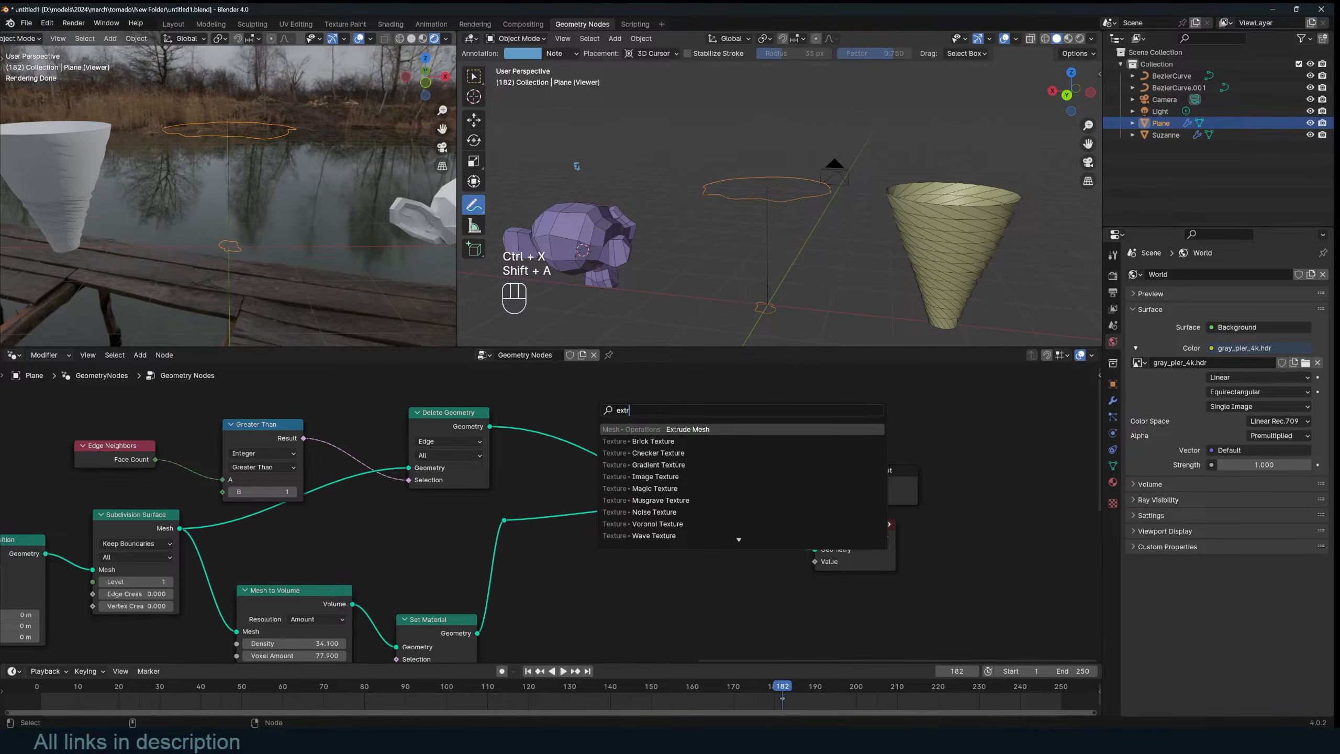
key("Return")
left_click(615, 438)
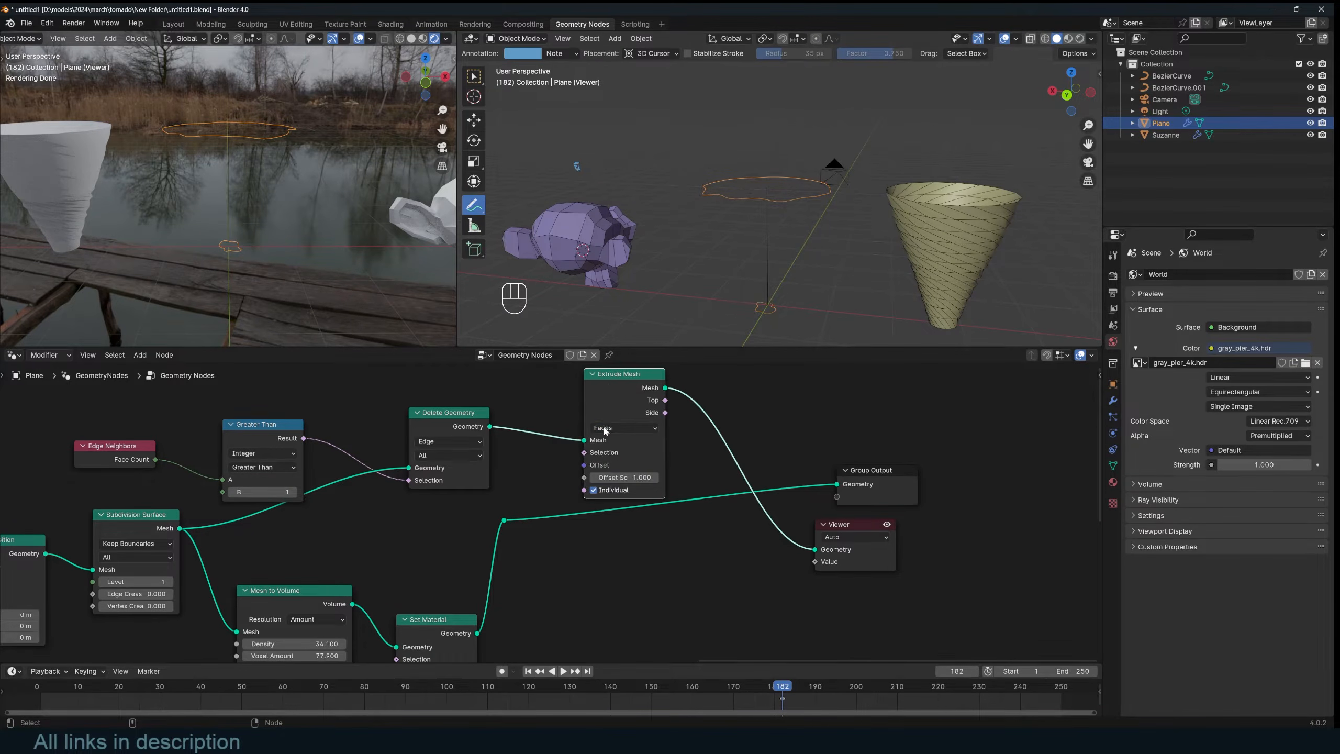
left_click(617, 427)
left_click(610, 467)
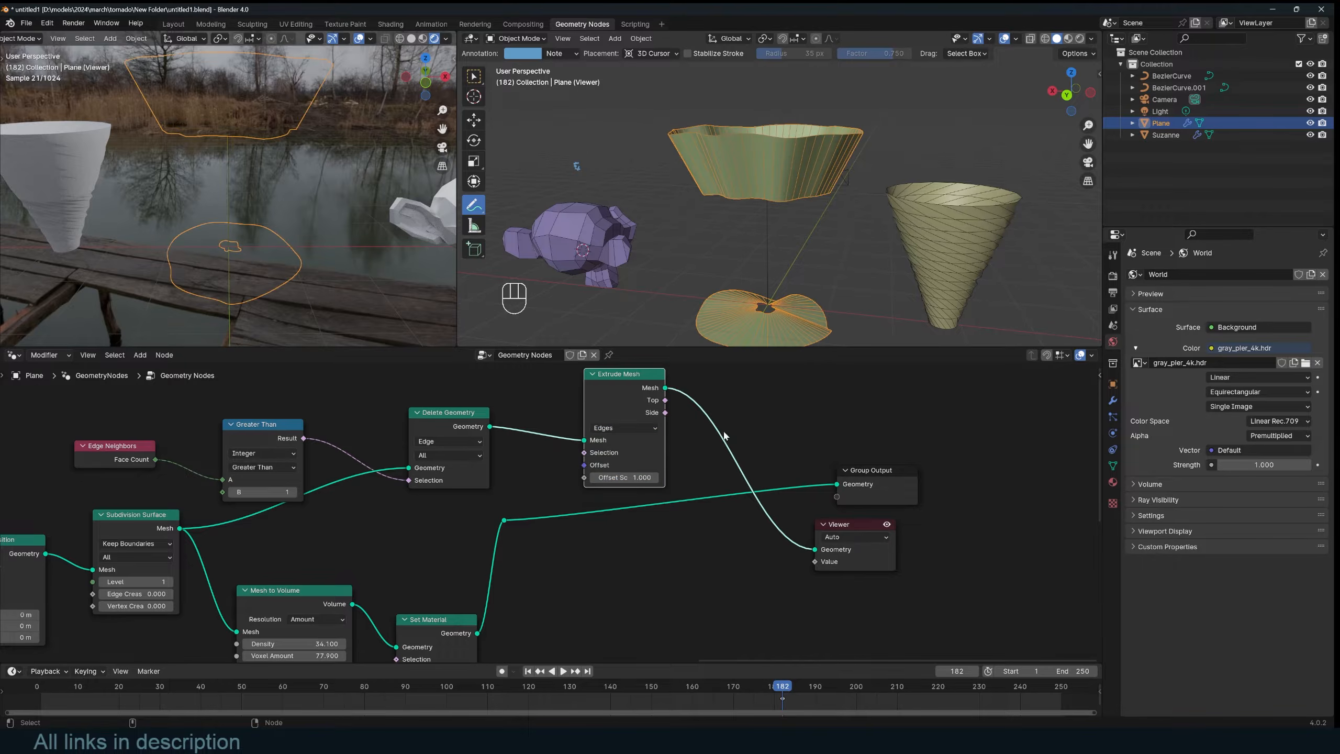
middle_click_drag(828, 222, 760, 237)
Step: Try chaining a duplicate Extrude Mesh node after the first one, and remove the extra node
key("shift+d")
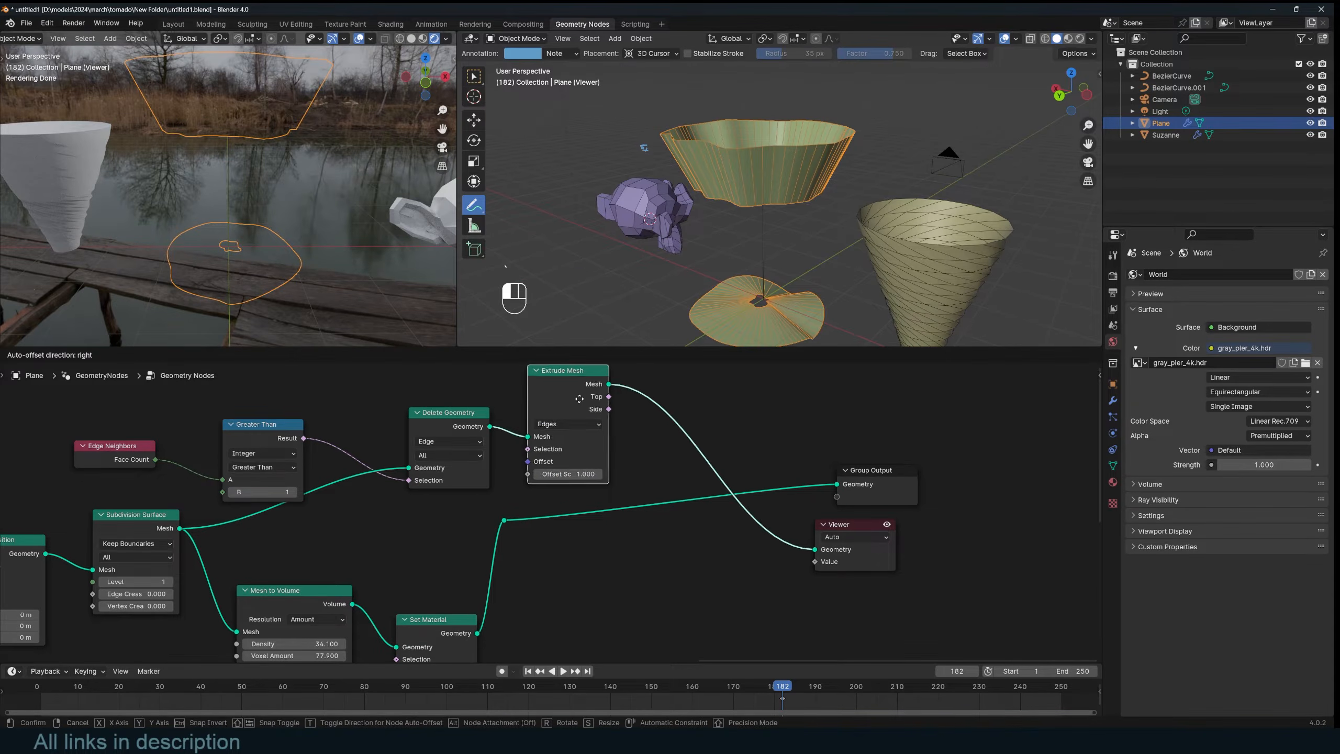
scroll(699, 411, "down", 1)
left_click(702, 407)
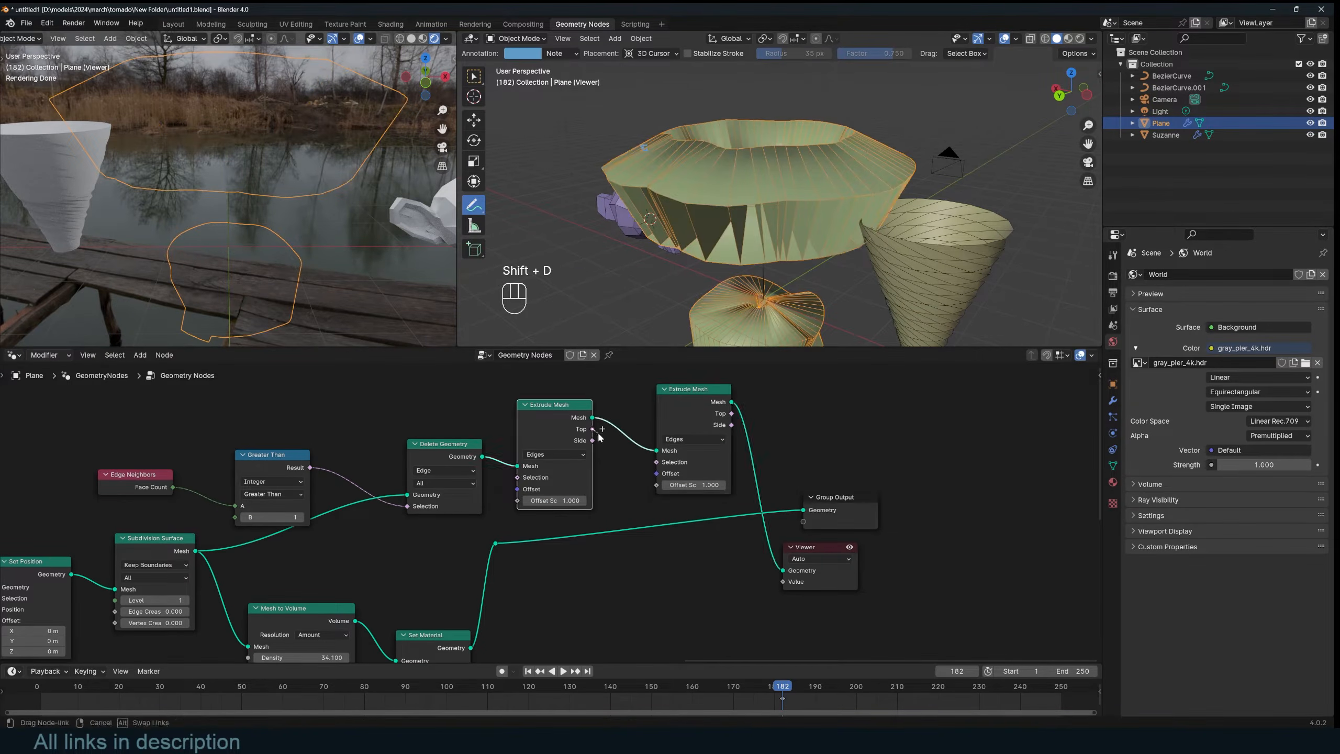
key("ctrl+z")
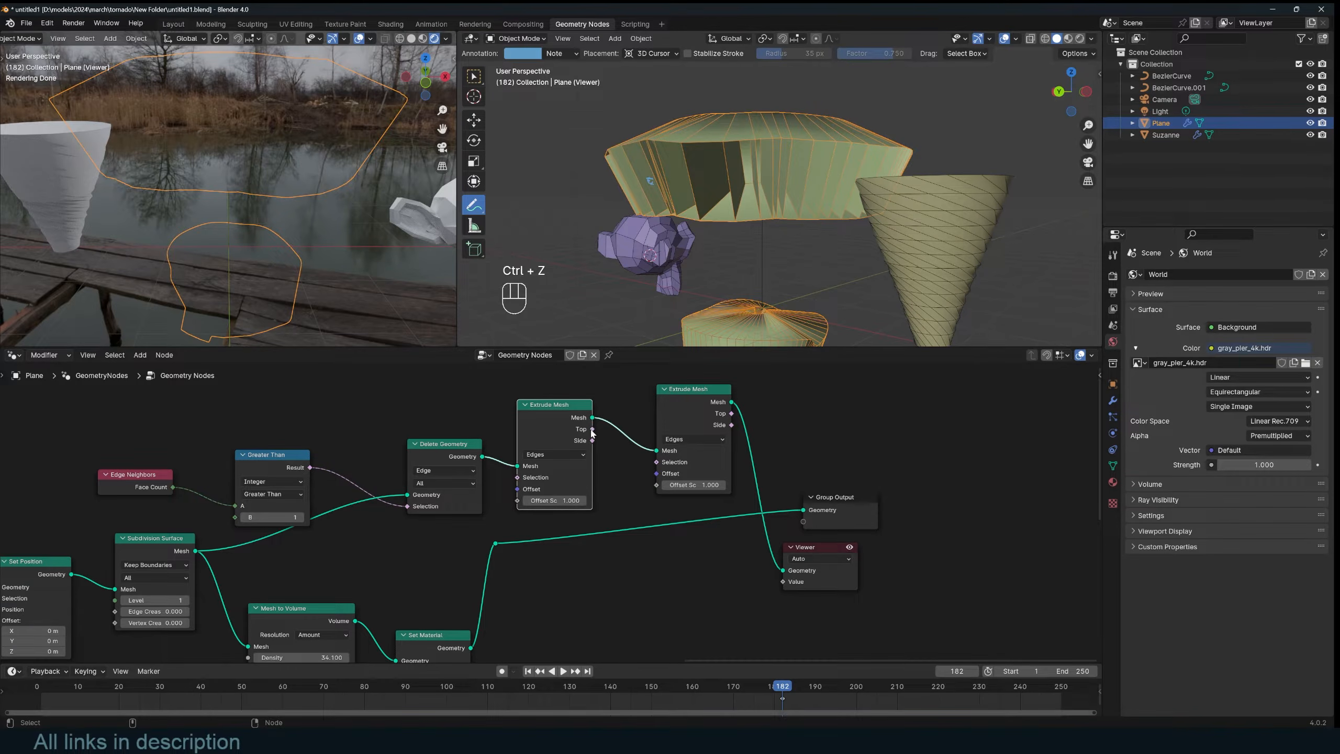
key("ctrl+x")
left_click_drag(553, 404, 574, 401)
Step: Compare the Delete Geometry and Extrude Mesh outputs in the viewer, tracing part of the boundary with annotation strokes
left_click(483, 444, "ctrl+shift")
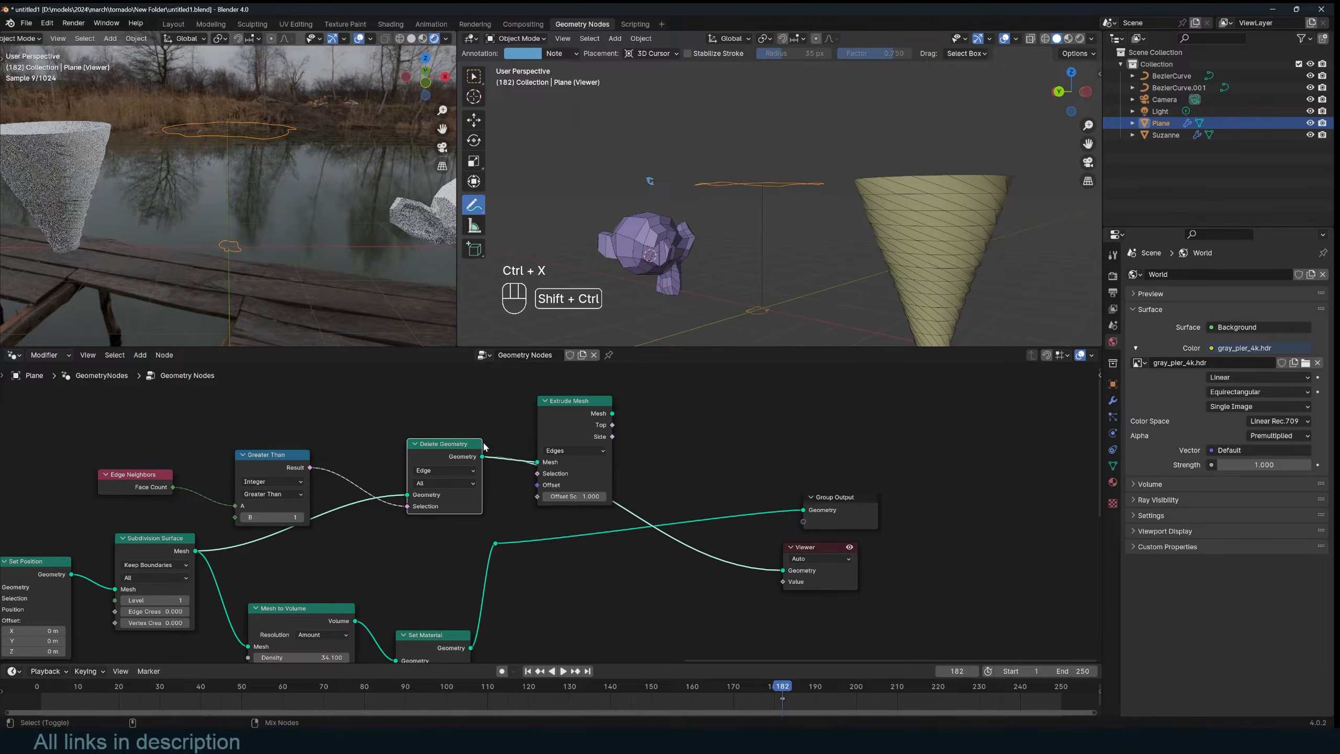
middle_click_drag(726, 182, 729, 227)
key("grave")
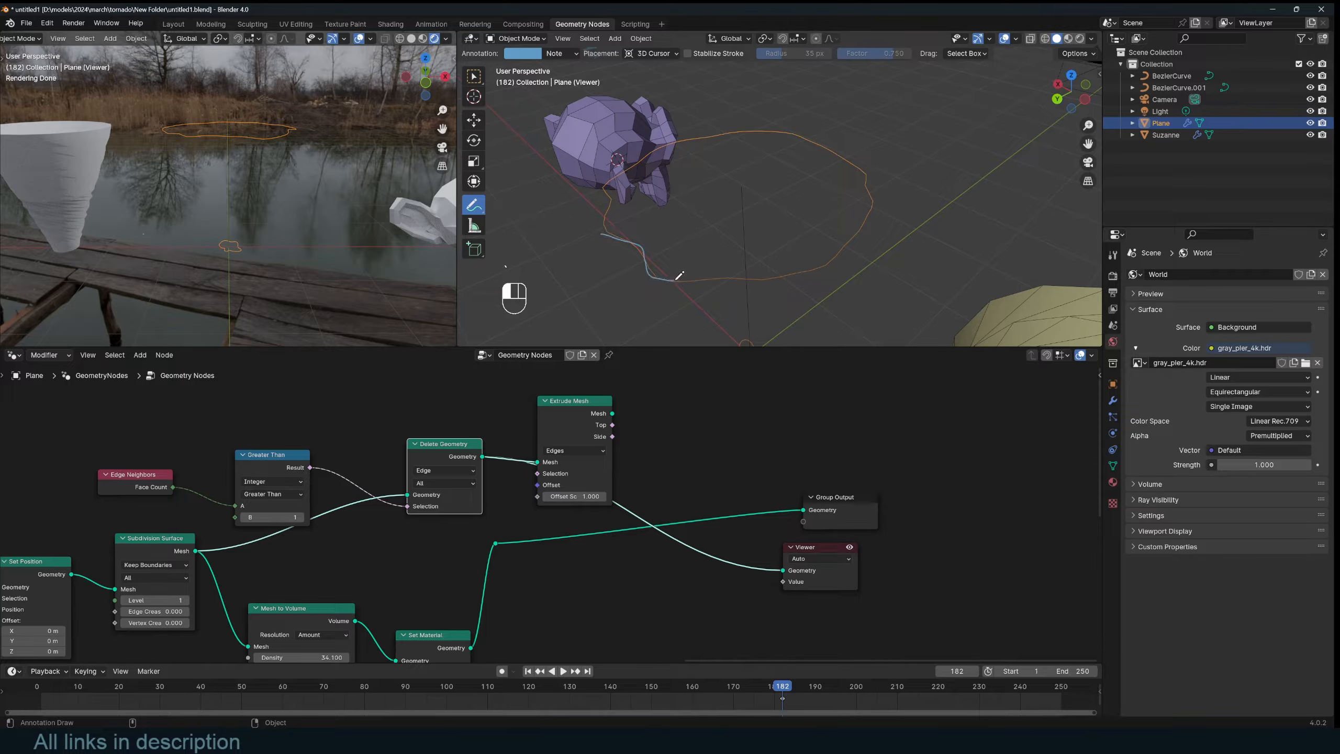
left_click(590, 421, "ctrl+shift")
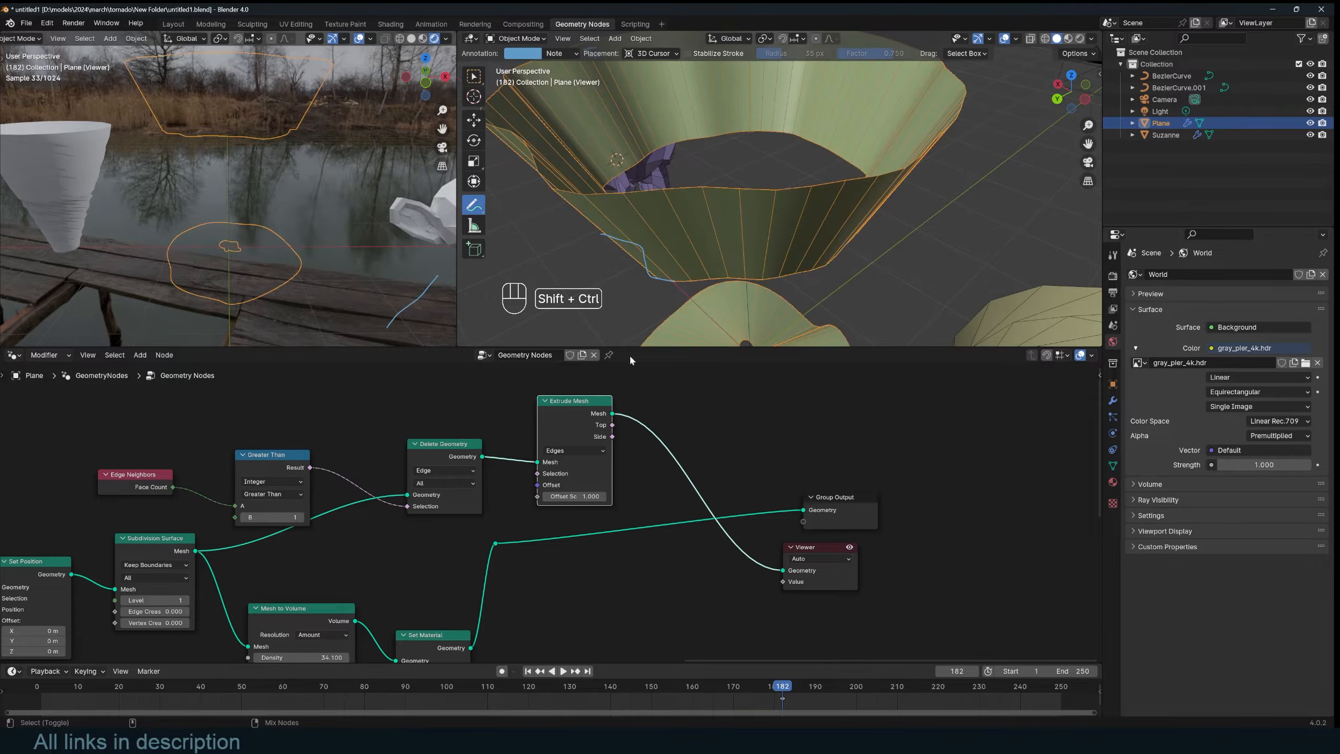
middle_click_drag(623, 222, 586, 162)
key("ctrl+z")
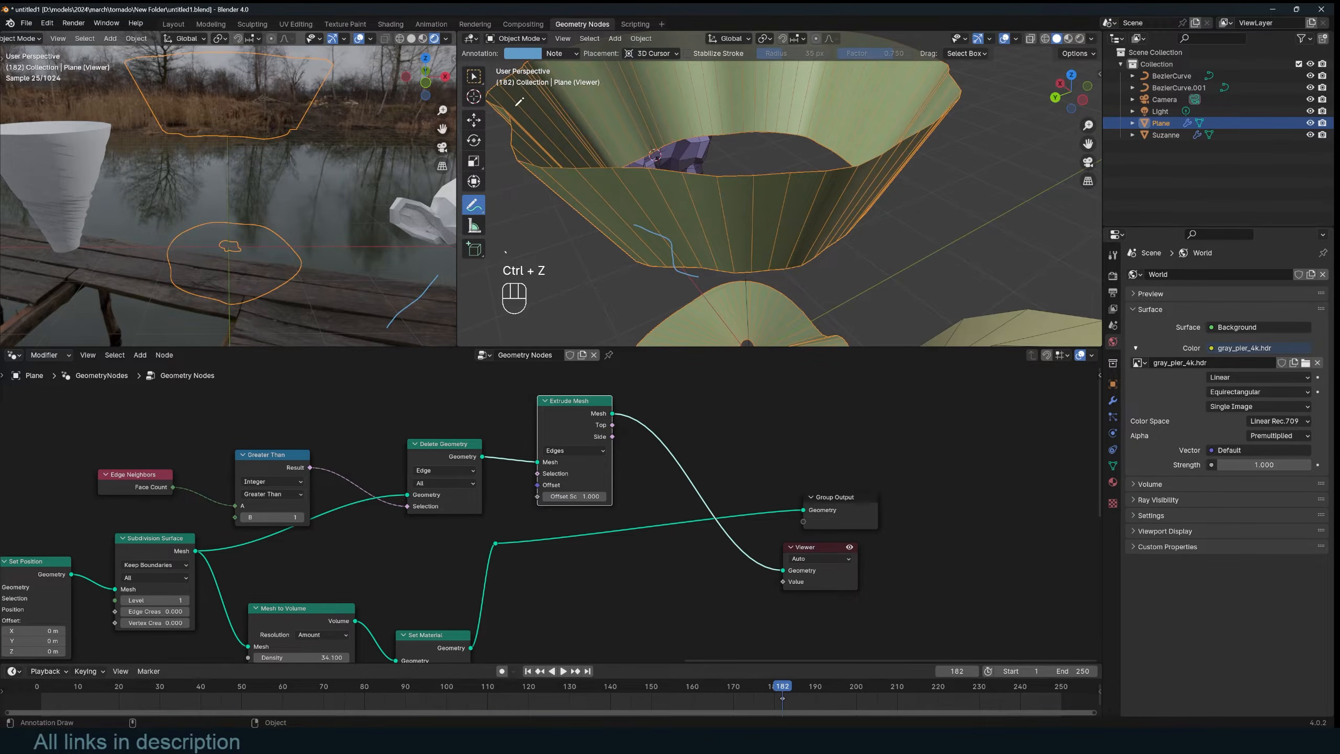
key("ctrl+z")
left_click_drag(582, 415, 563, 421)
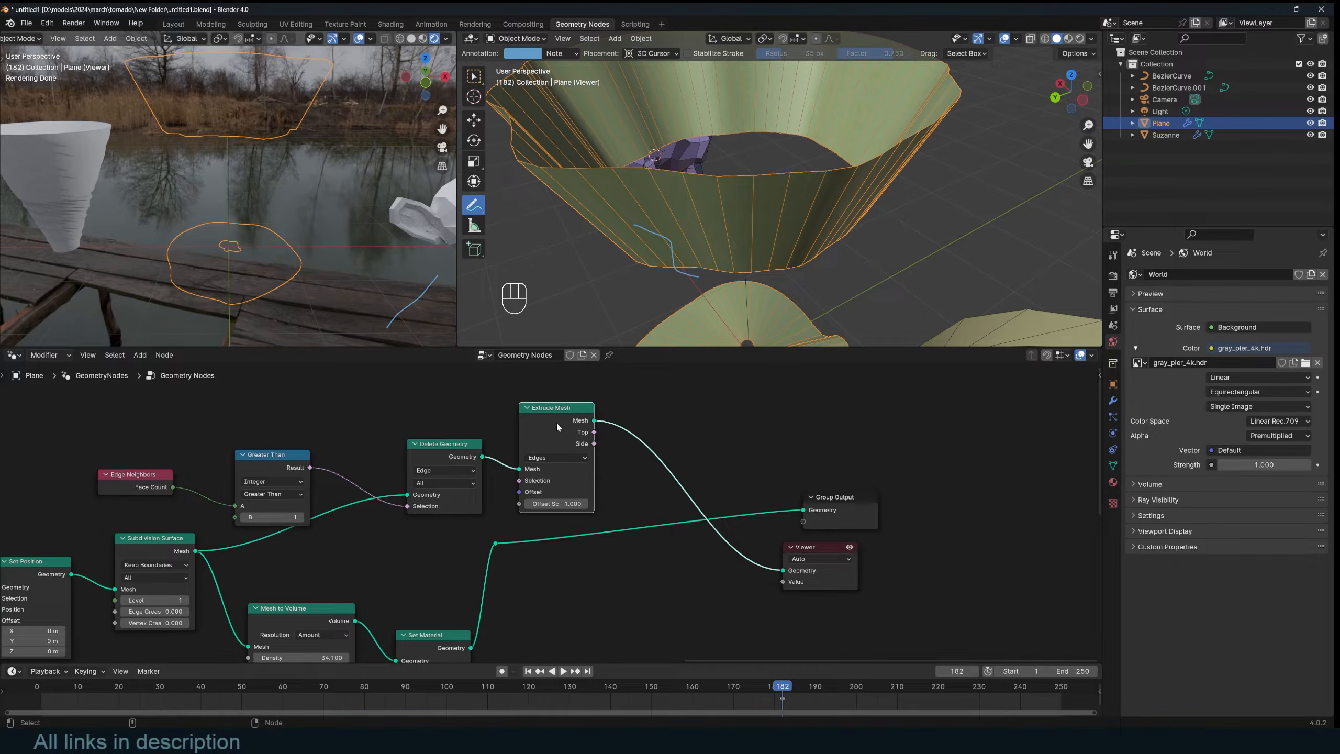
Step: Try chaining a duplicate Extrude Mesh node after the first, using the first node's Top output as its selection
key("shift+d")
left_click(697, 407)
left_click_drag(594, 432, 667, 464)
scroll(690, 311, "down", 5)
middle_click_drag(691, 311, 692, 248)
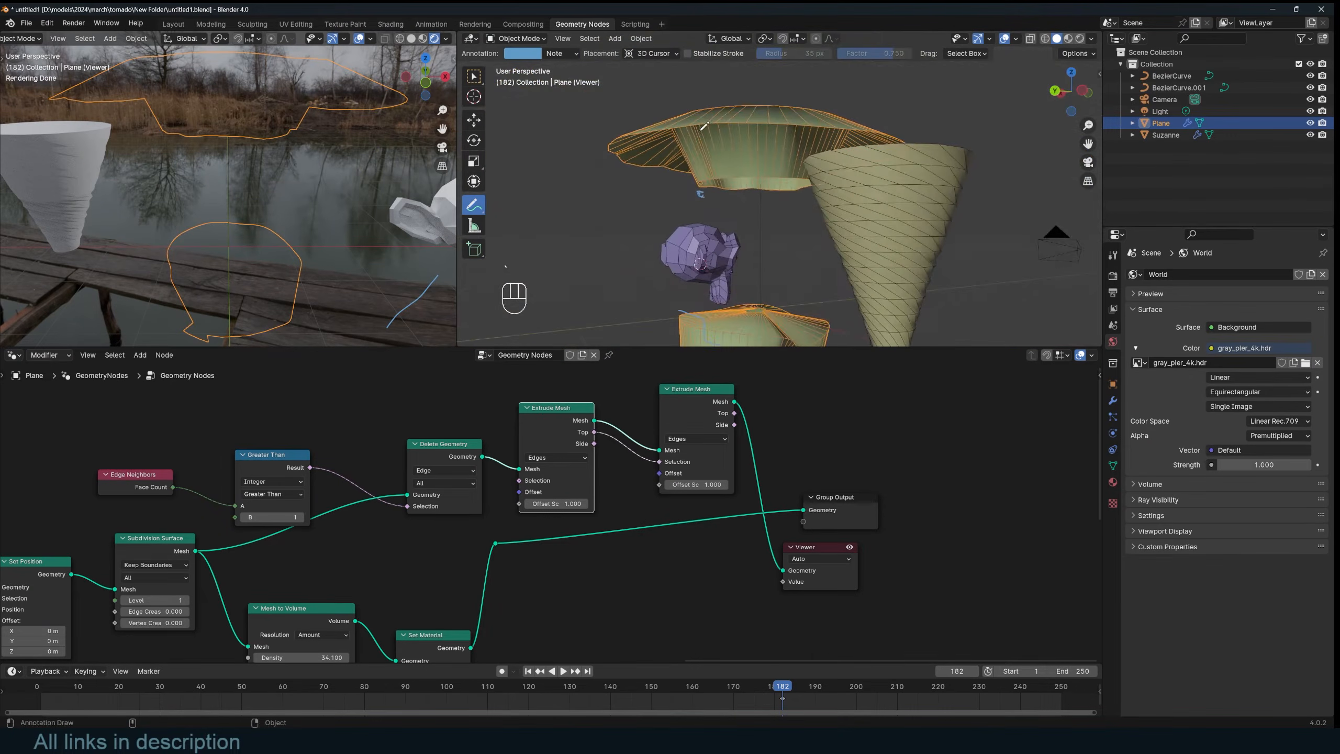
Step: Set the offset scale to 0.250 on the first Extrude Mesh node and 0.200 on the second, and inspect the ring
left_click_drag(567, 502, 527, 502)
mouse_move(696, 484)
left_mouse_down("shift")
mouse_move(680, 484)
mouse_move(699, 484)
left_mouse_up("shift")
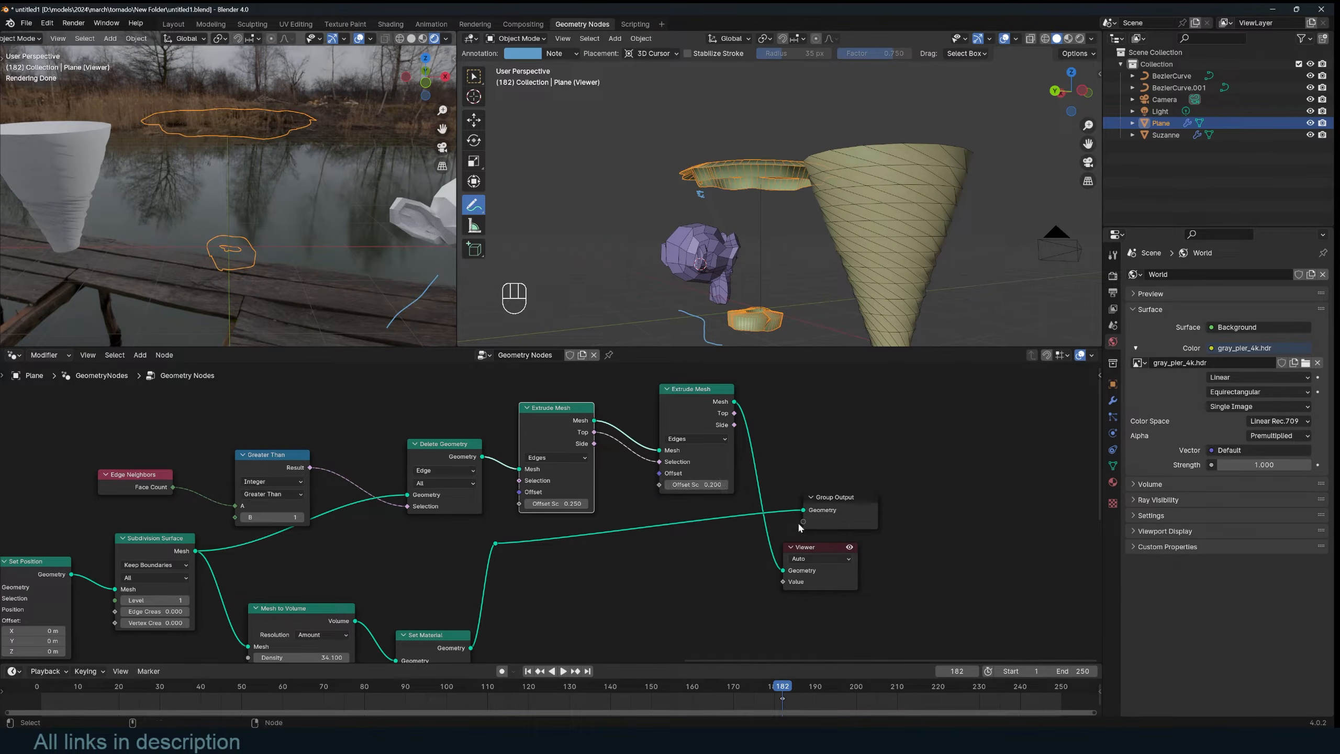
left_click_drag(713, 414, 726, 421)
key("grave")
key("grave")
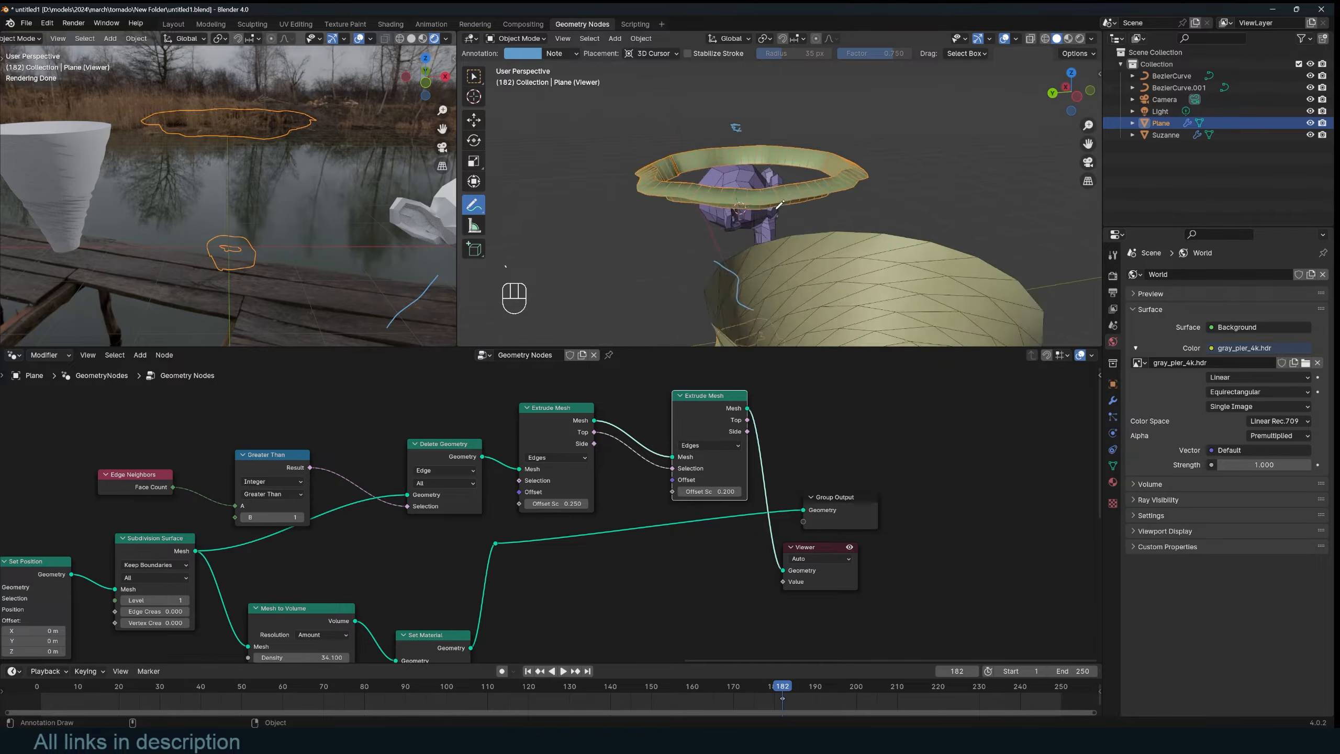
middle_click_drag(678, 192, 687, 222)
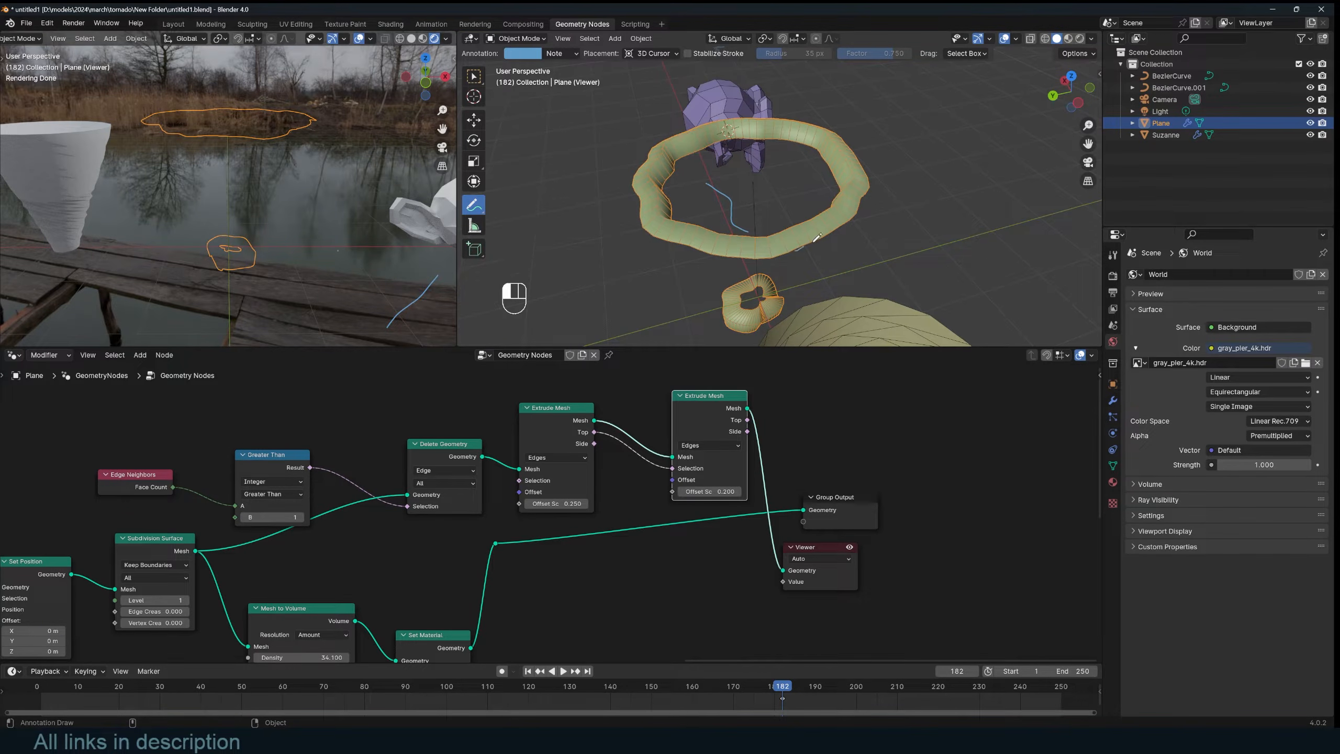
Step: Remove the second Extrude Mesh node and undo the trial change to the remaining node's offset scale
key("ctrl+z")
key("ctrl+x")
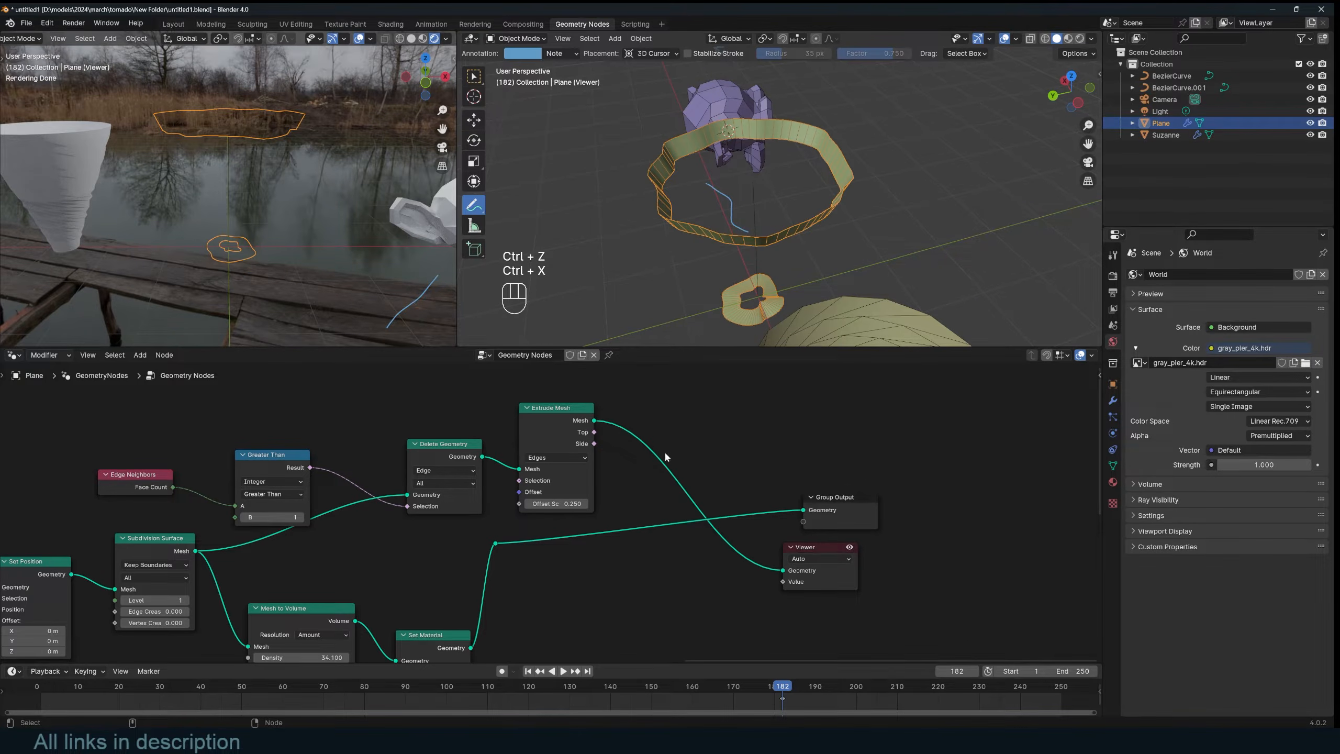
left_click_drag(595, 423, 585, 422)
key("shift+a")
type("sca")
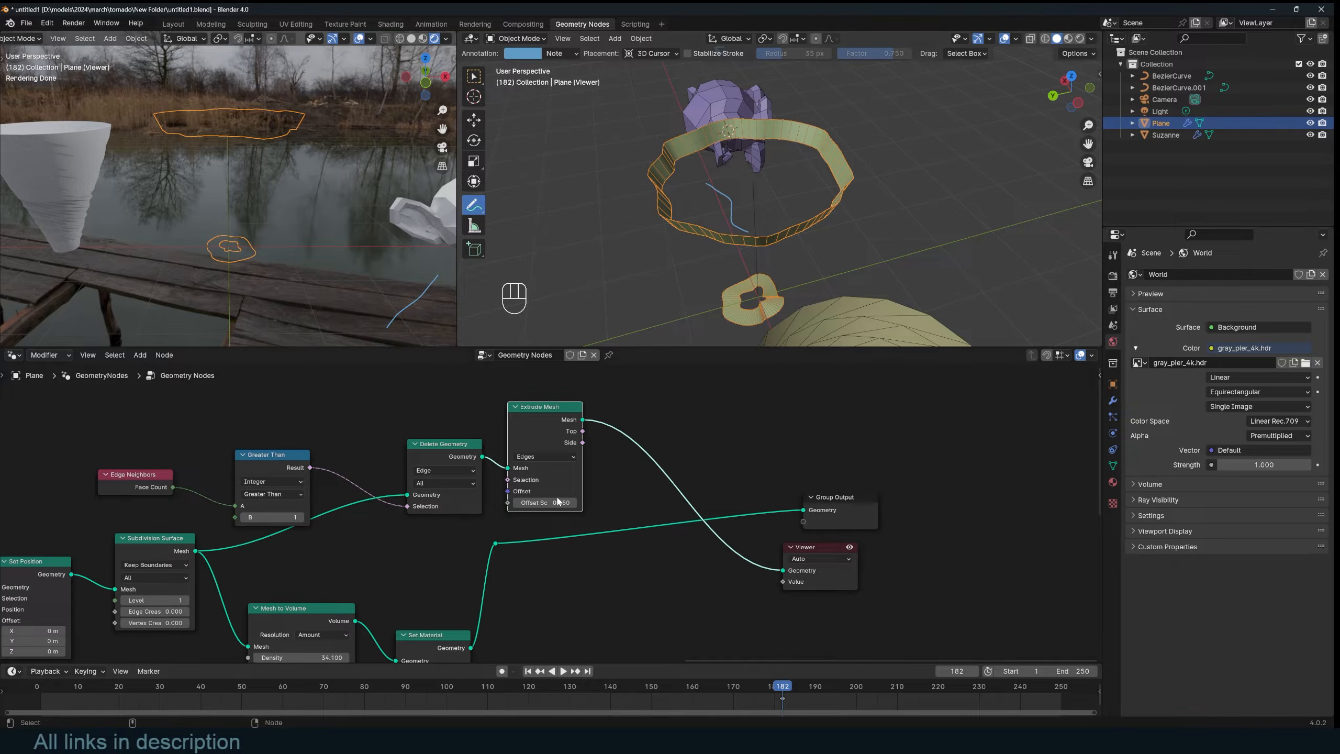
mouse_move(559, 501)
left_mouse_down("shift")
mouse_move(607, 502)
mouse_move(565, 502)
left_mouse_up("shift")
key("ctrl+z")
Step: Insert a Scale Elements node between Extrude Mesh and Viewer and set its domain to Edge
key("shift+a")
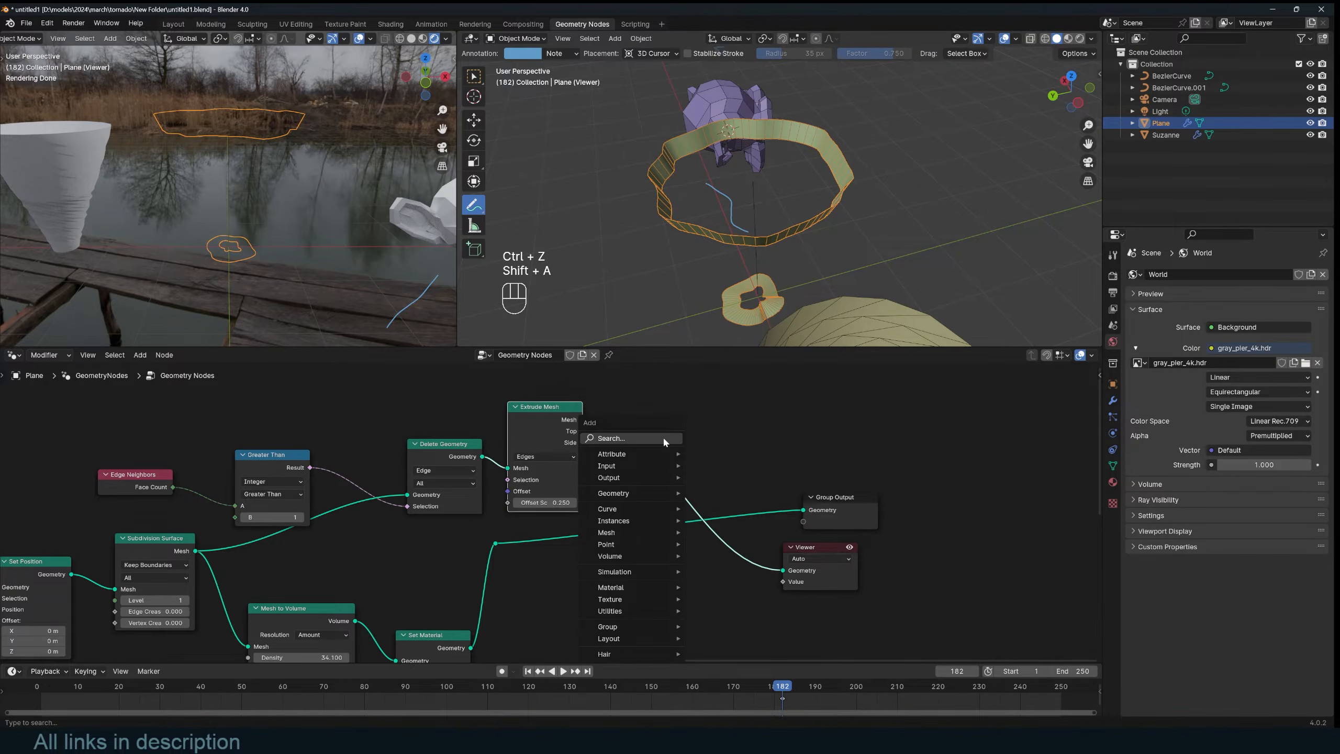
left_click(663, 439)
type("sca")
left_click(678, 472)
left_click(678, 457)
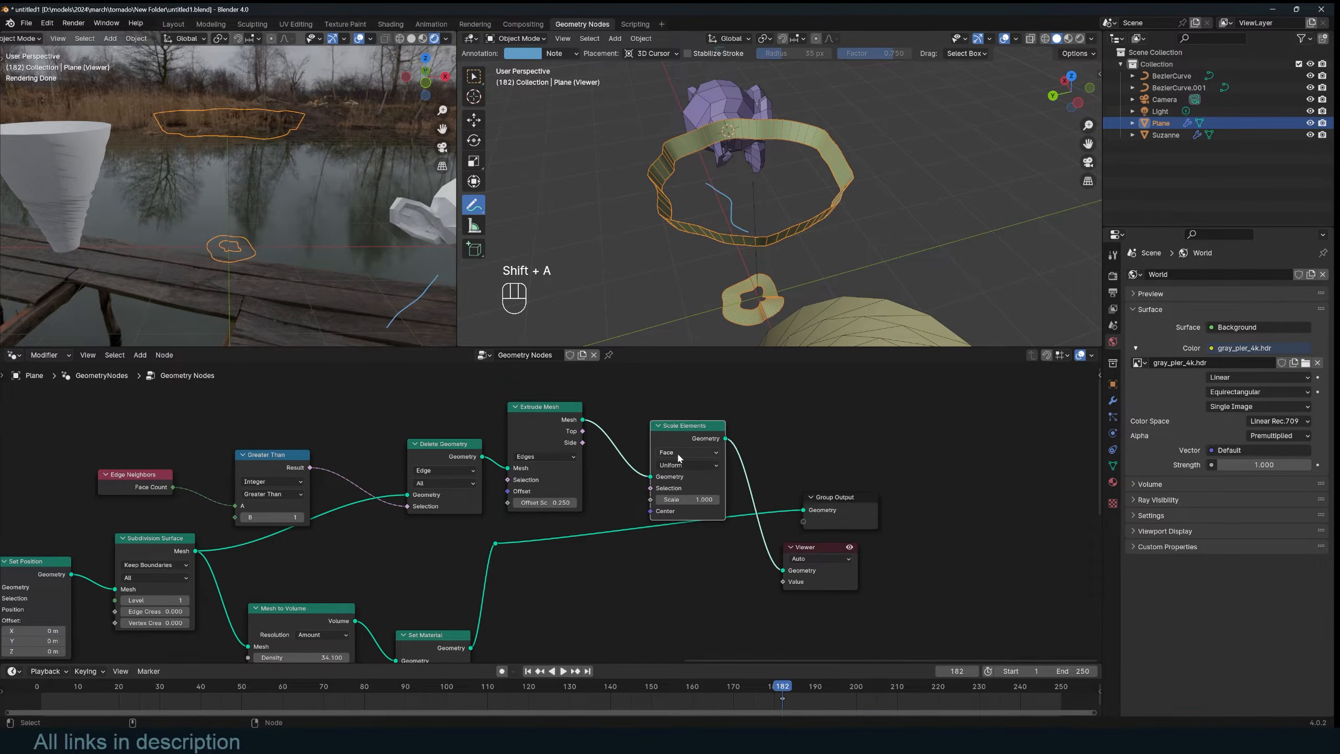
left_click(678, 453)
left_click(678, 491)
left_click_drag(685, 427, 704, 411)
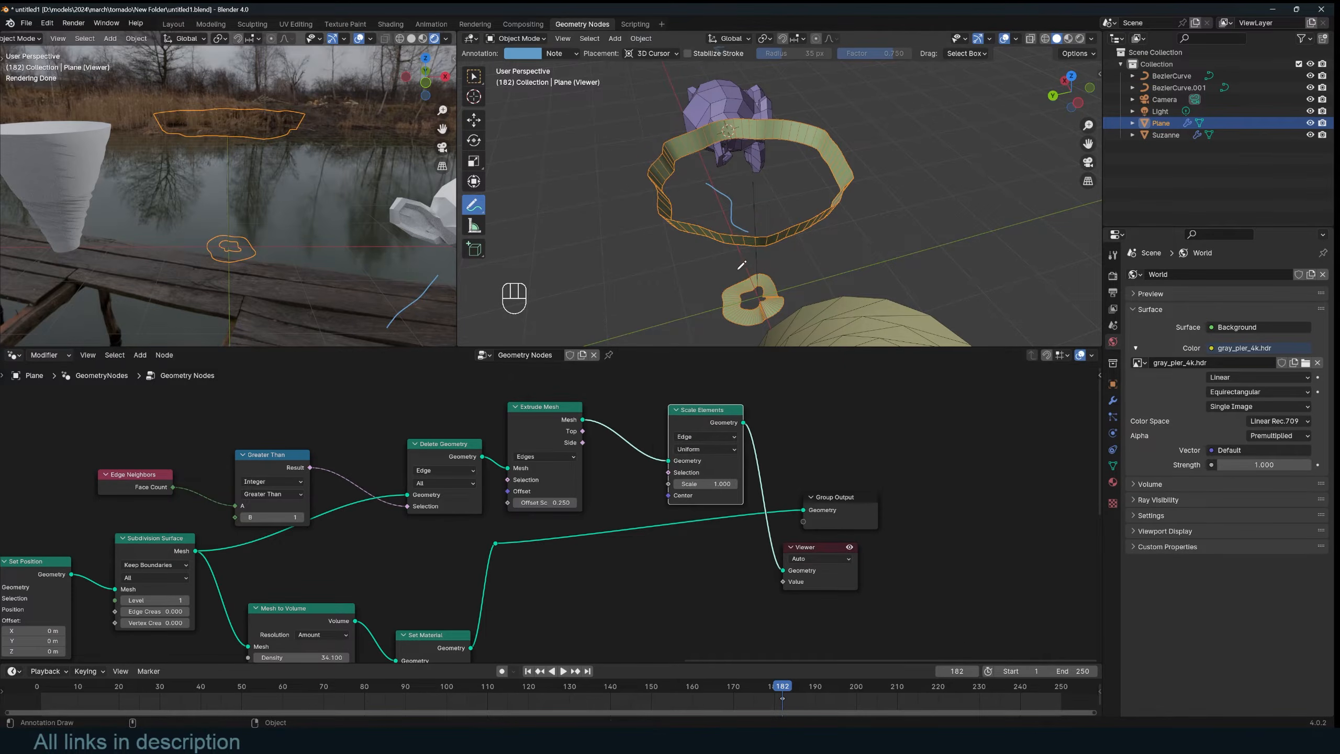
Step: Use the Extrude Mesh Top output as the Scale Elements selection and set the scale to 0.710
middle_click_drag(740, 267, 751, 201)
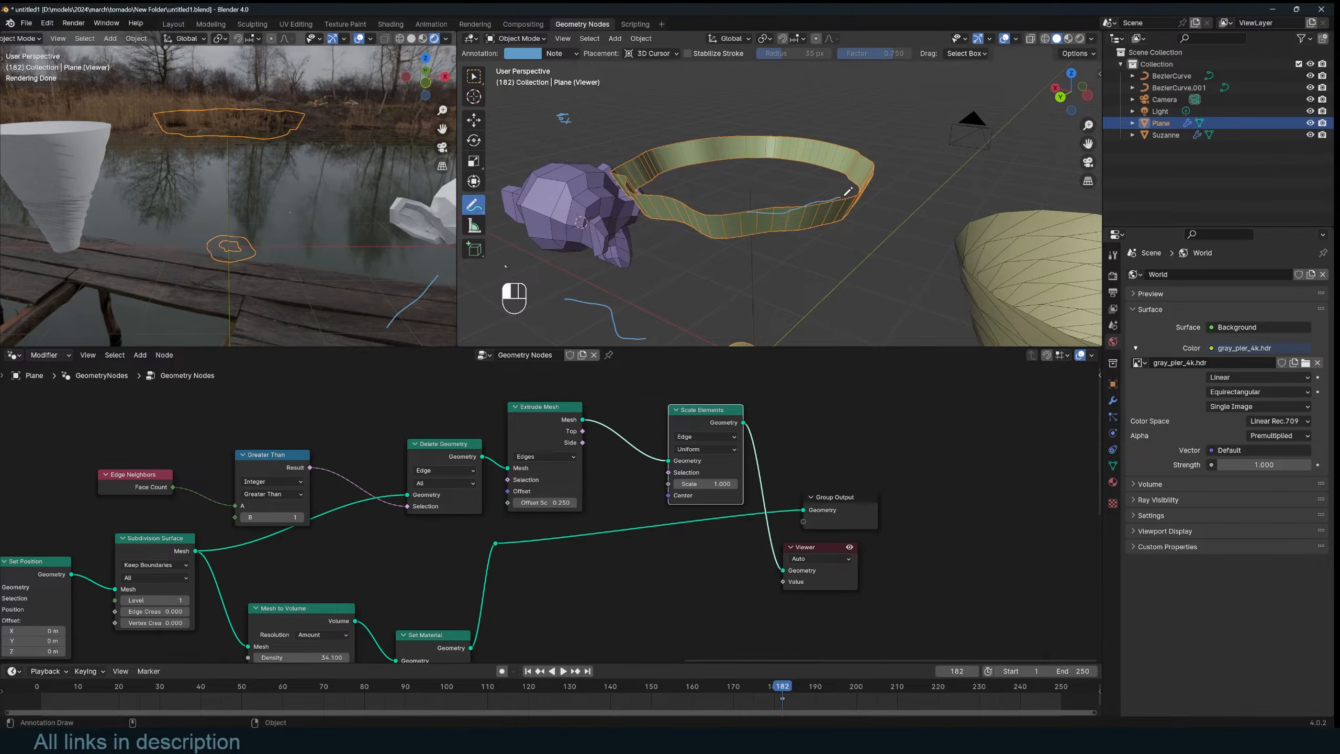
key("ctrl+z")
left_click_drag(582, 430, 681, 482)
scroll(792, 254, "down", 2)
middle_click_drag(791, 253, 736, 251)
middle_click_drag(684, 439, 642, 460)
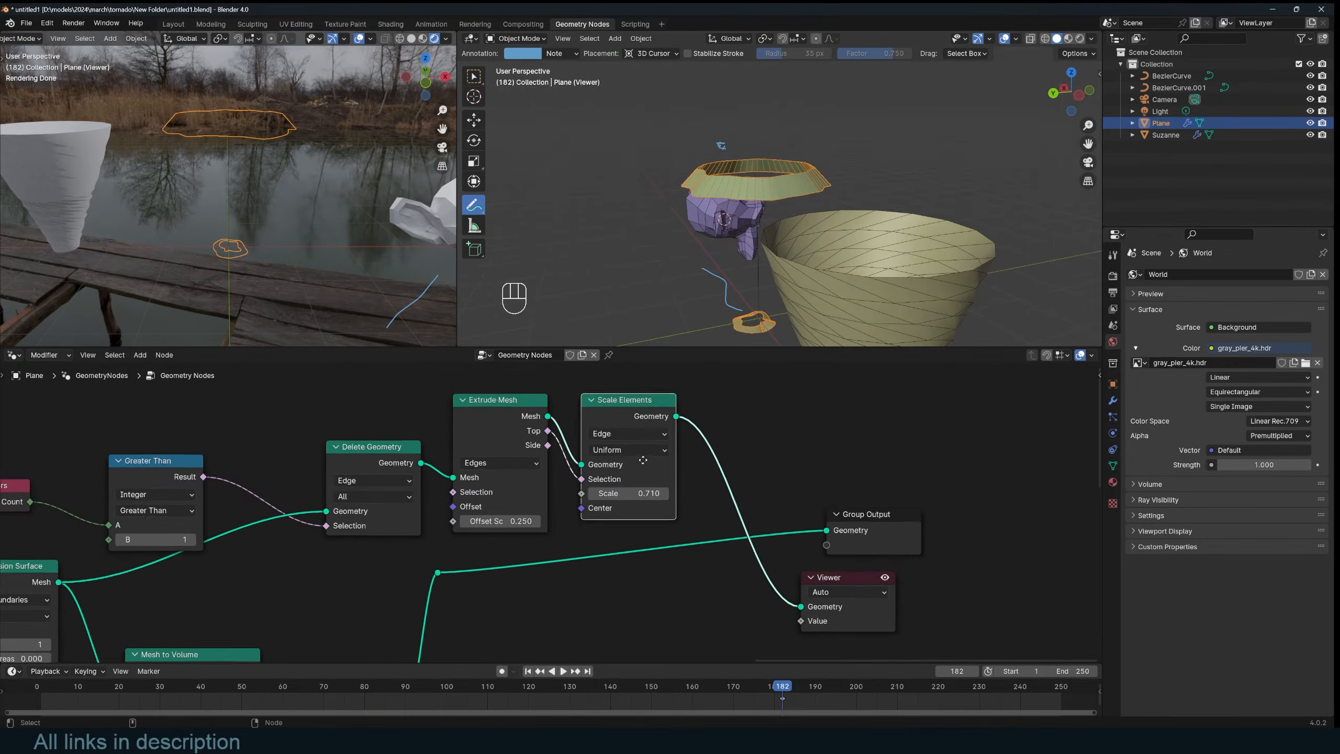
Step: Insert a duplicate Extrude Mesh after Scale Elements with the first extrusion's Top as selection, and move Group Output and Viewer aside
left_click(499, 410)
key("shift+d")
left_click(778, 396)
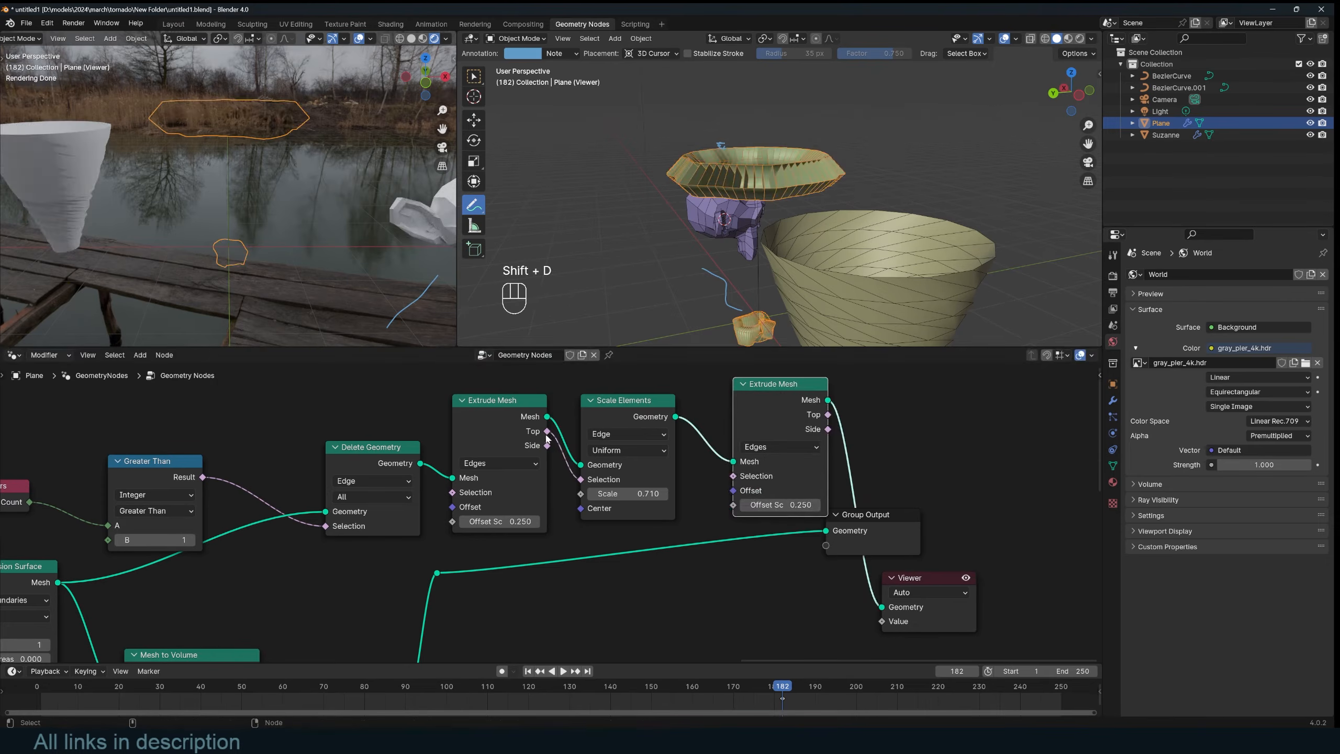
scroll(701, 153, "up", 3)
middle_click_drag(702, 137, 655, 141)
key("grave")
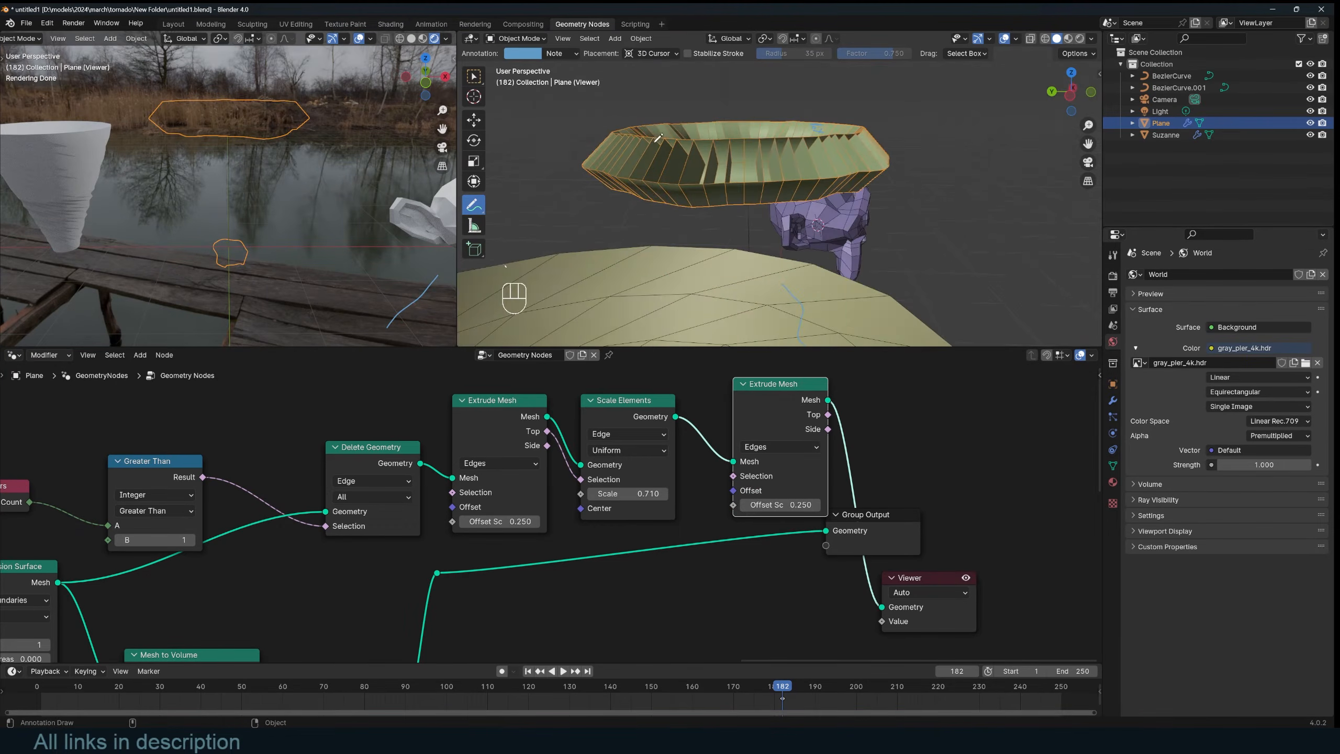
left_click_drag(549, 432, 733, 476)
left_click_drag(867, 504, 786, 625)
left_click_drag(918, 578, 1003, 524)
Step: Duplicate Scale Elements after the second Extrude Mesh, use that extrusion's Top output as selection, and set the scale to 0
key("shift+d")
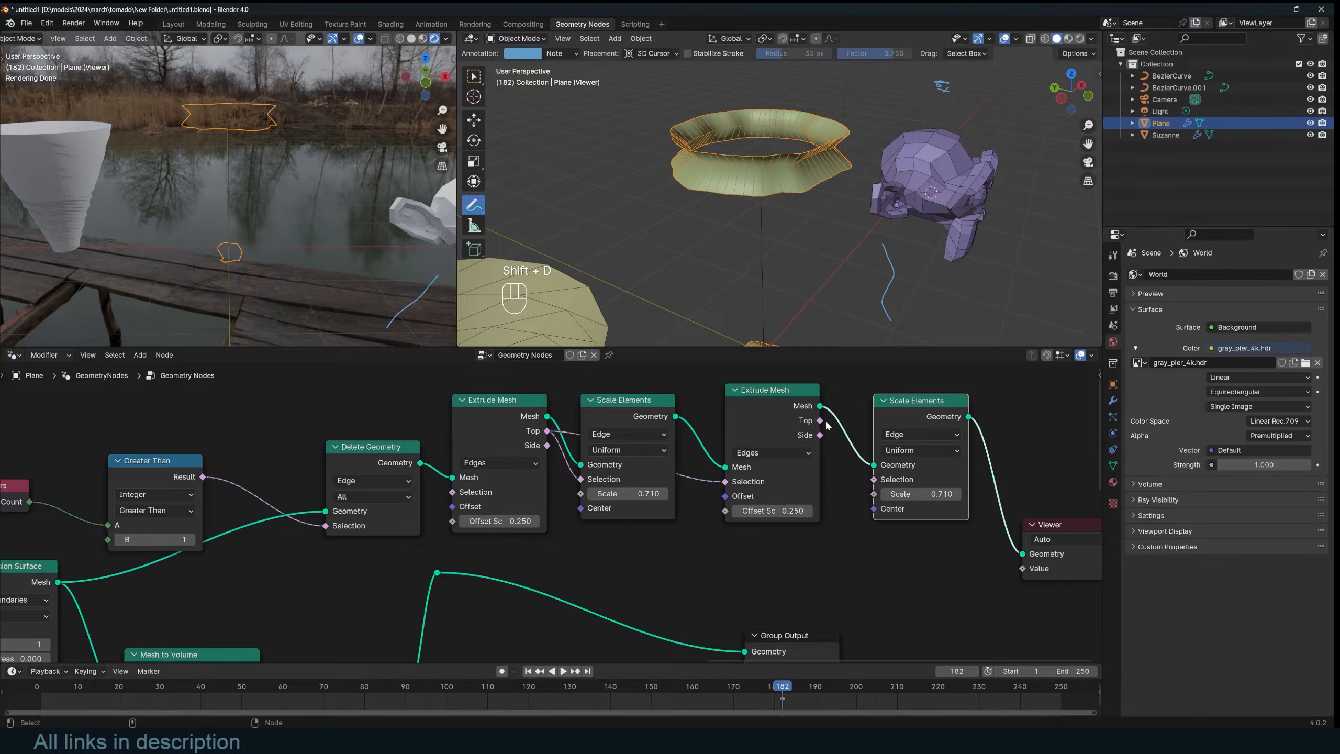
left_click_drag(820, 420, 879, 495)
left_click(906, 495)
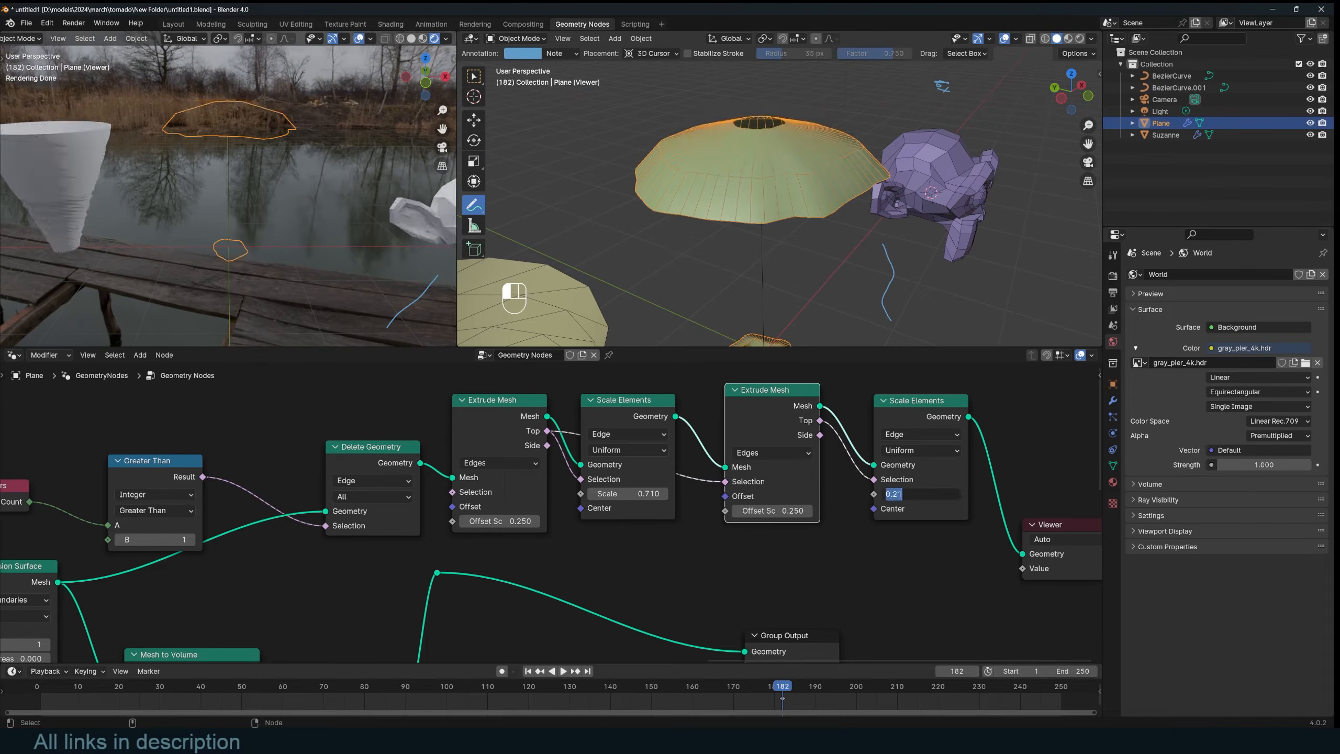
type("0")
key("Return")
middle_click_drag(724, 295, 678, 238)
Step: Reduce the offset scale on both Extrude Mesh nodes to flatten the caps, and check them from several angles
mouse_move(736, 511)
left_mouse_down("shift")
mouse_move(681, 510)
mouse_move(730, 510)
left_mouse_up("shift")
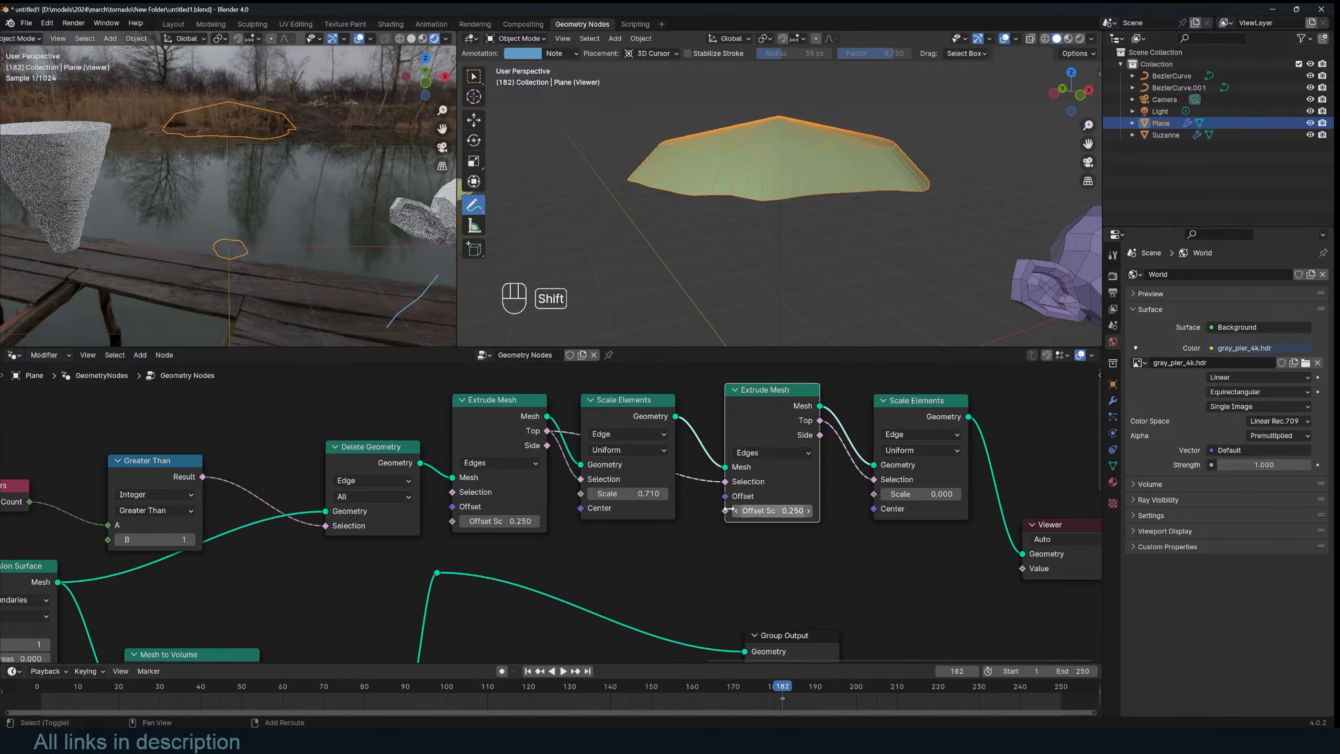
mouse_move(642, 494)
left_mouse_down("shift")
mouse_move(670, 494)
mouse_move(642, 494)
left_mouse_up("shift")
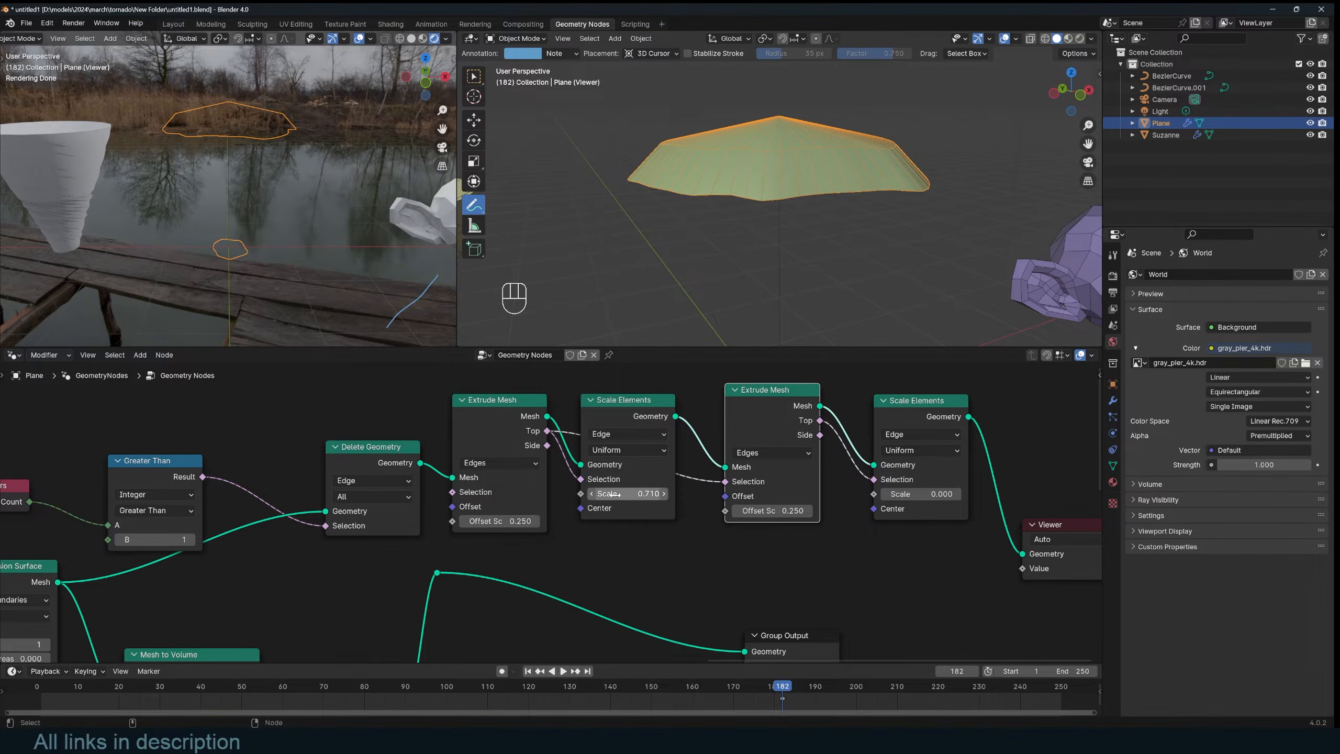
scroll(797, 274, "down", 4)
middle_click_drag(797, 286, 760, 208)
key("grave")
key("grave")
key("grave")
key("grave")
middle_click_drag(1018, 536, 777, 472)
scroll(776, 473, "down", 5)
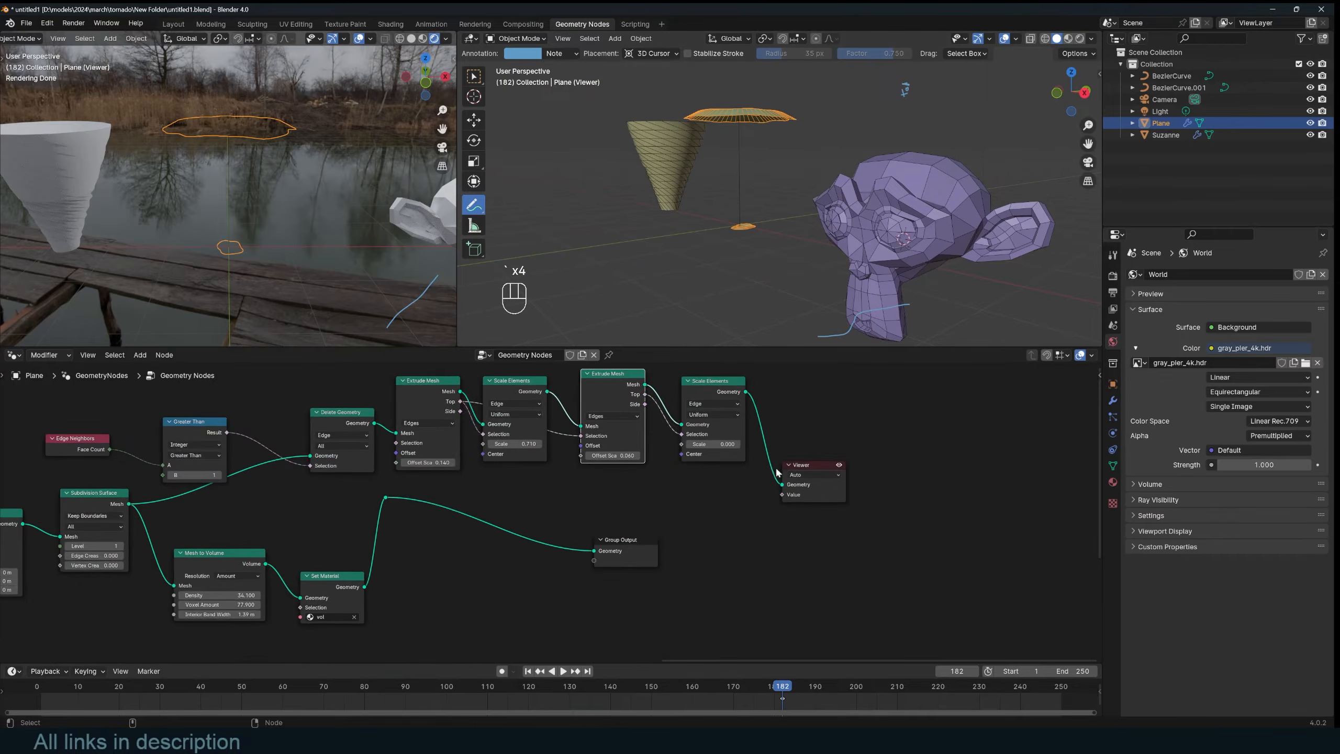
Step: Remove the reroute point before Group Output and preview the Subdivision Surface mesh in the viewer
key("ctrl+x")
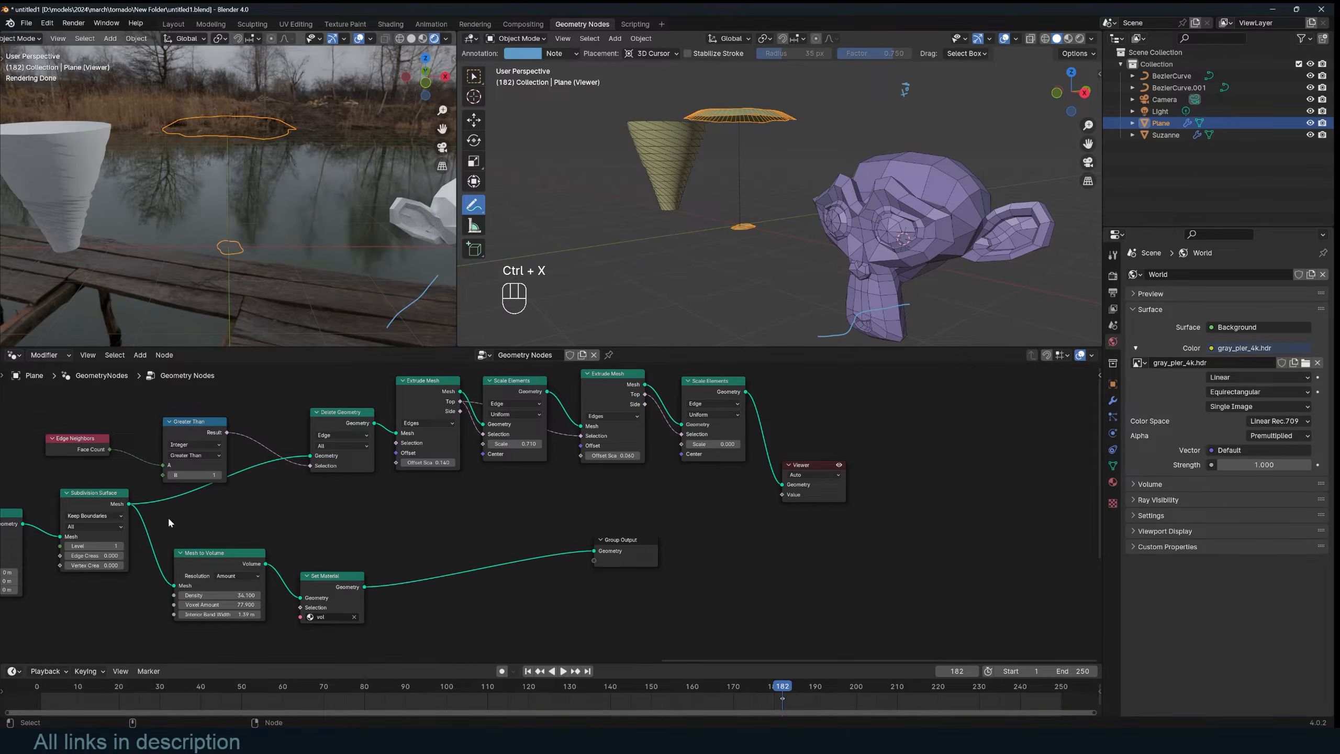
left_click(119, 503, "ctrl+shift")
key("grave")
middle_click_drag(678, 145, 668, 187)
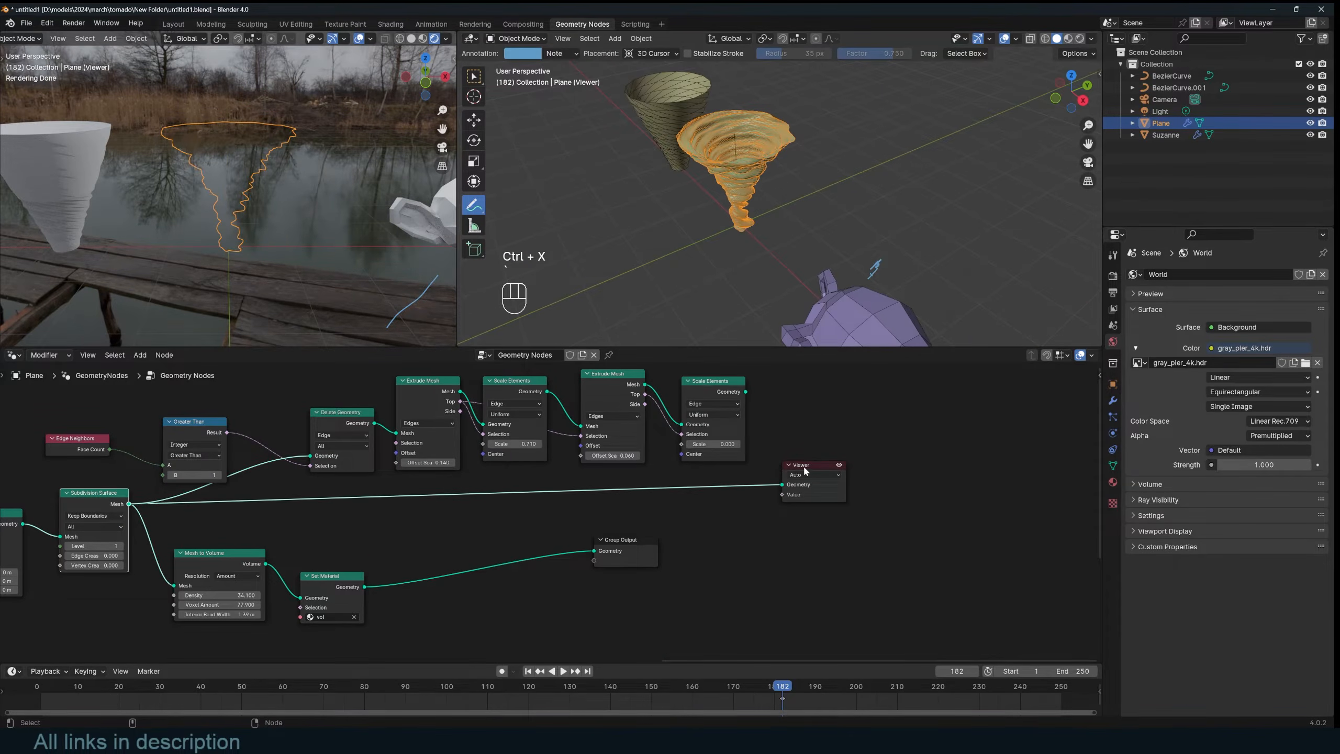
Step: Move the Viewer node aside and insert a Merge by Distance node before it
left_click_drag(804, 470, 911, 485)
key("shift+a")
left_click(825, 436)
type("mer")
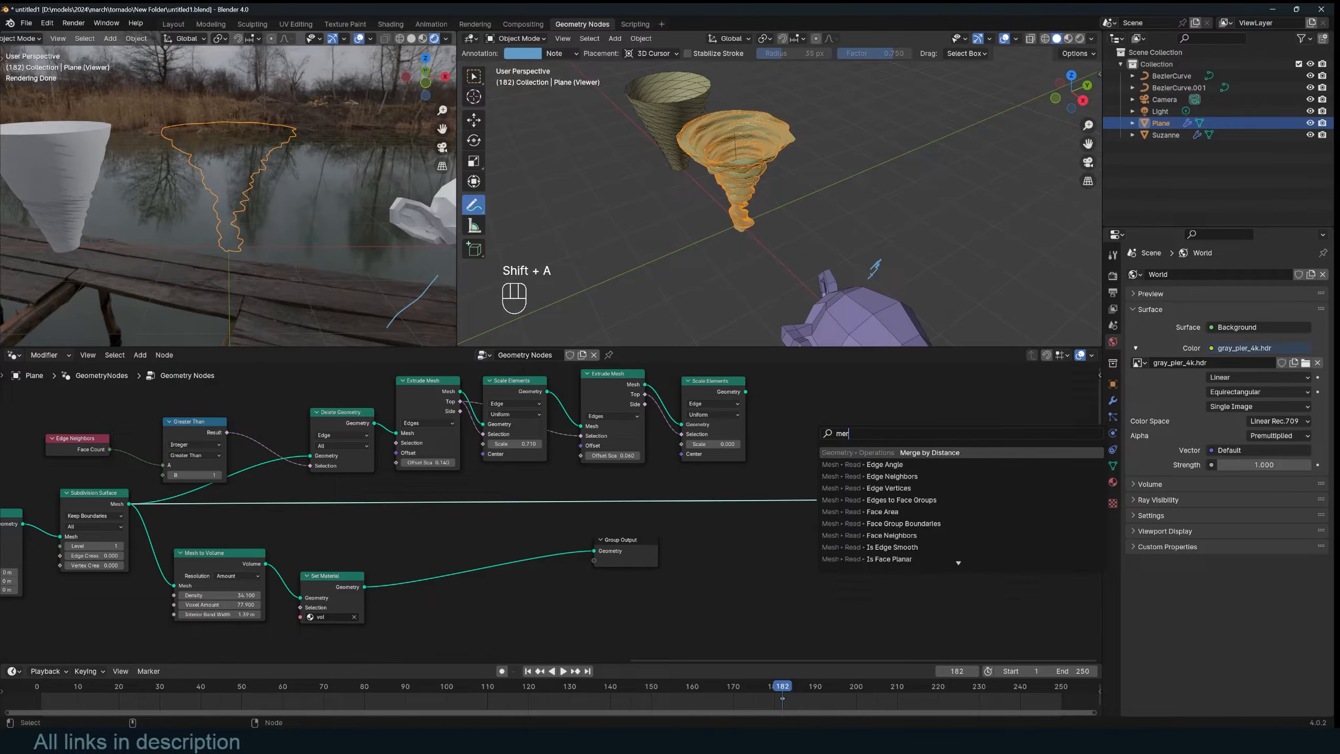
key("Return")
left_click(818, 476)
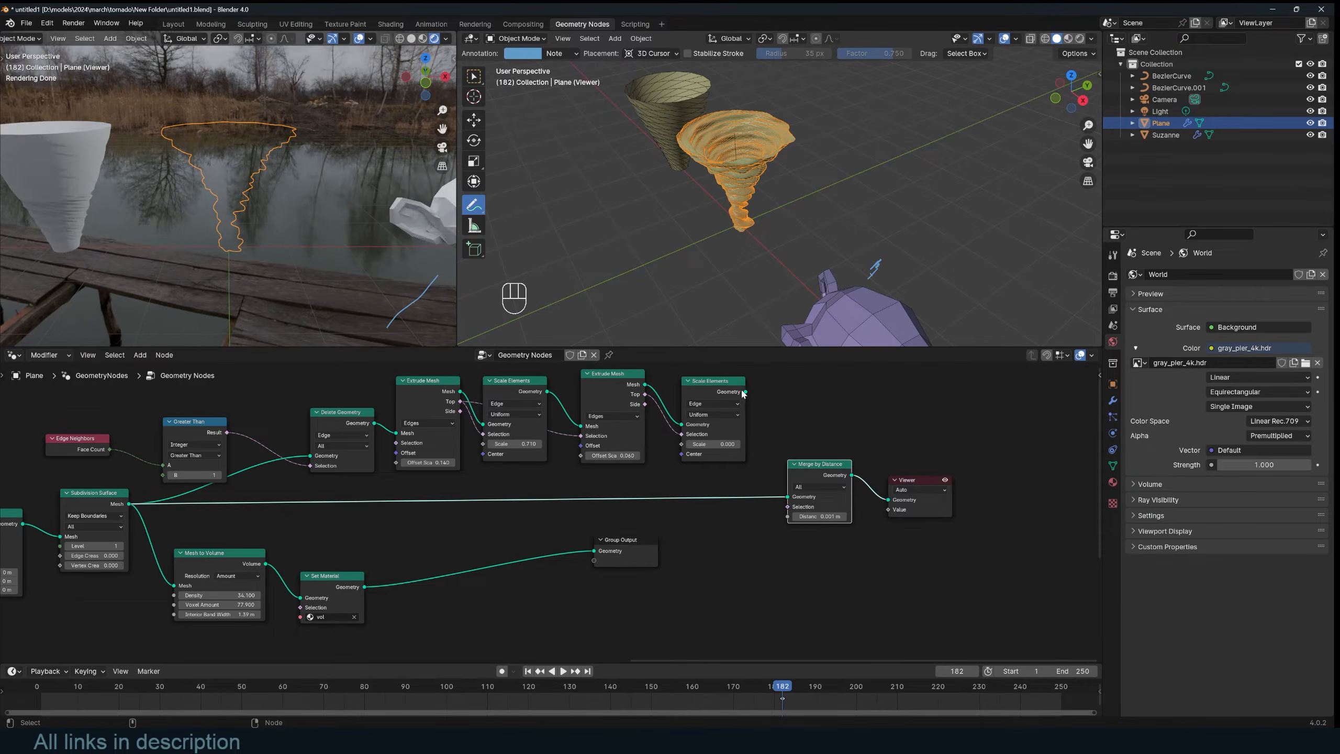
Step: Insert a Join Geometry node before Merge by Distance and connect the last Scale Elements output to it
left_click_drag(800, 476, 892, 494)
key("shift+a")
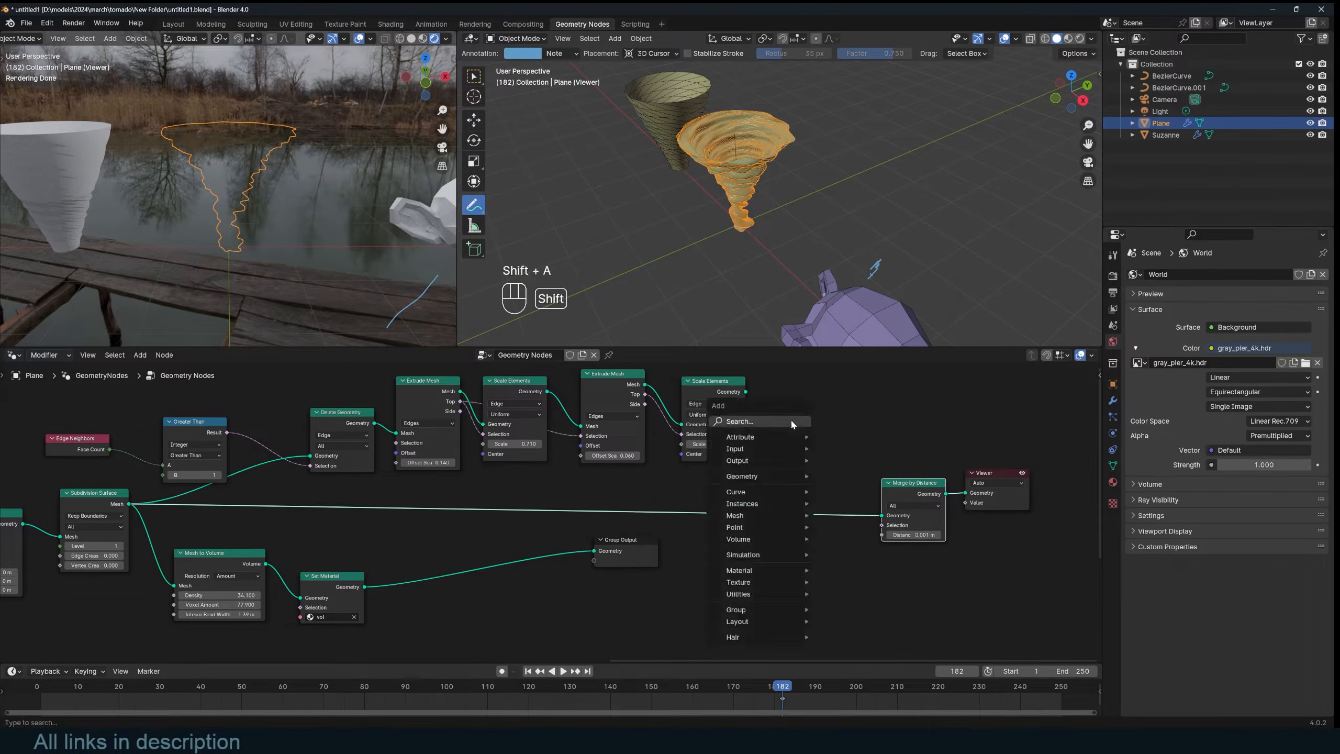
left_click(793, 423)
type("join")
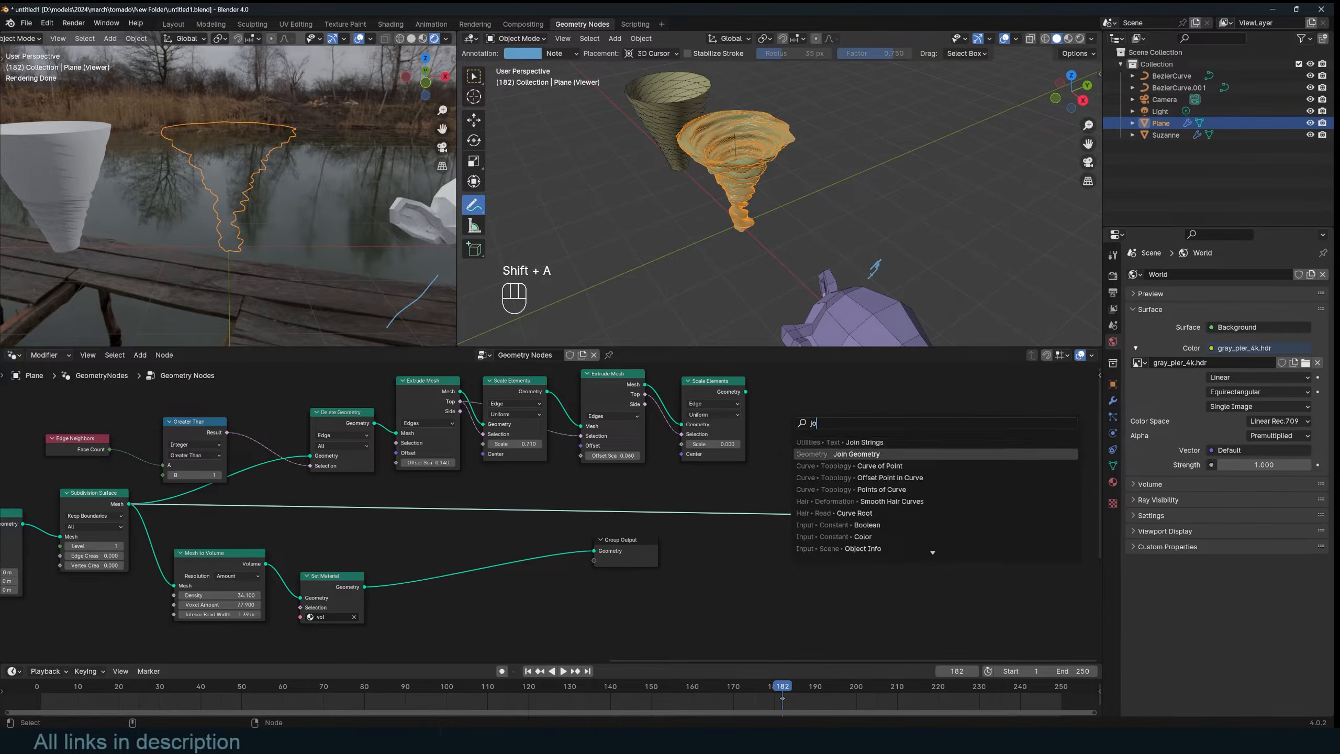
key("Return")
left_click(782, 489)
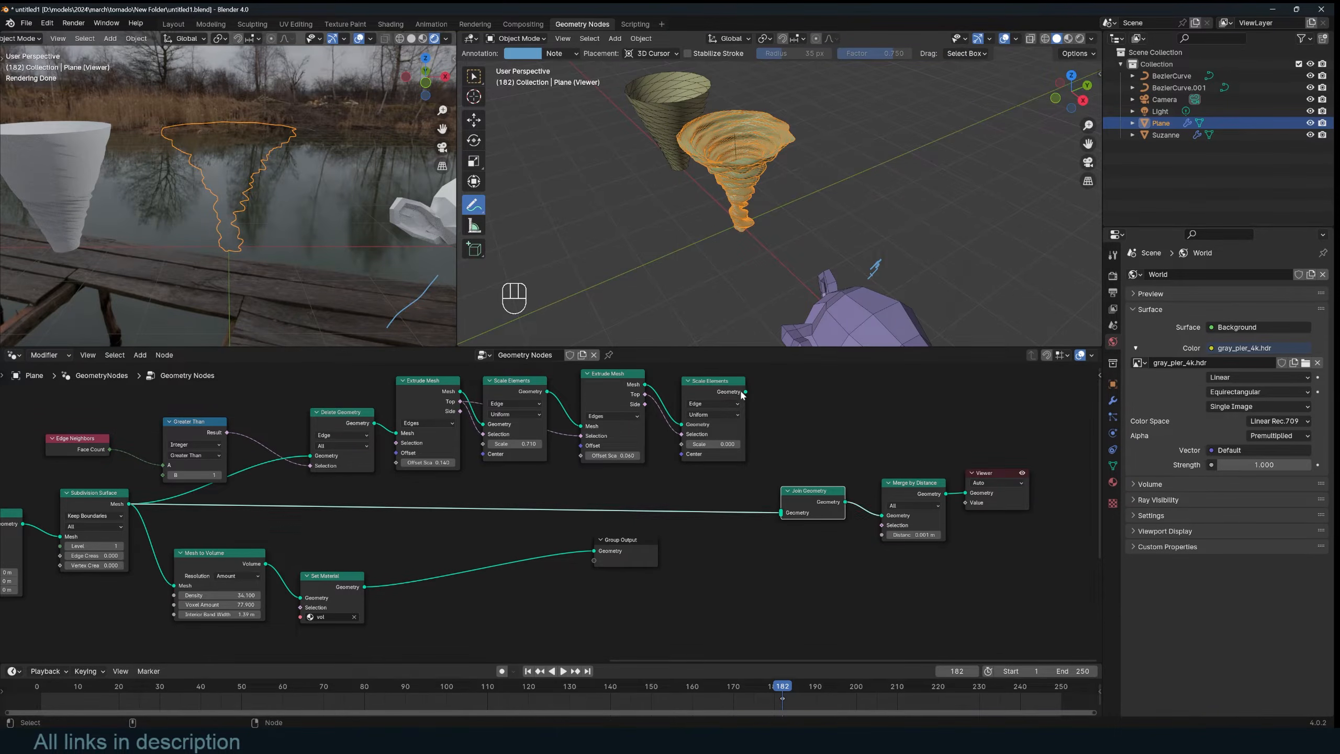
left_click_drag(744, 392, 781, 512)
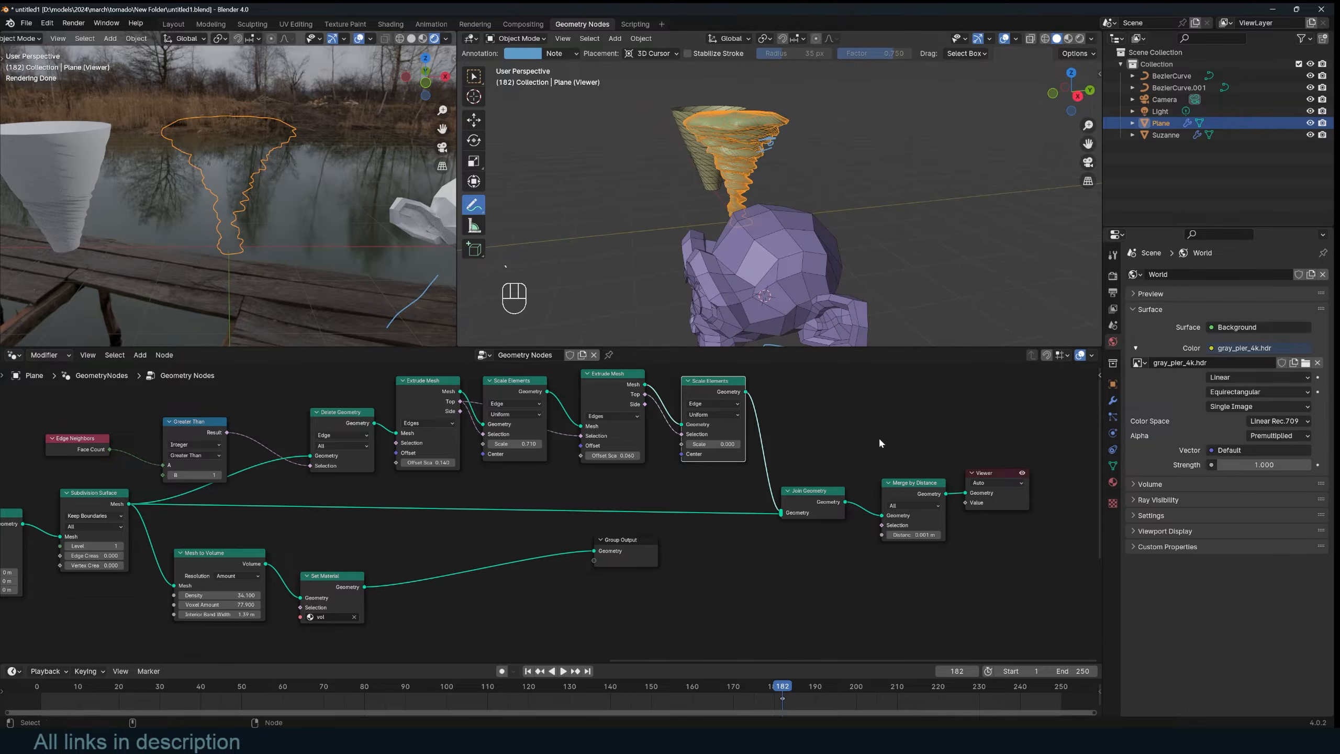
Step: Turn off the viewport wireframe and move Merge by Distance and Viewer further away from Join Geometry
middle_click_drag(879, 440, 762, 444)
key("q")
left_click(830, 183)
middle_click_drag(850, 566, 760, 553)
left_click_drag(855, 446, 729, 490)
left_click_drag(717, 482, 870, 479)
Step: Insert a duplicate Scale Elements node after Join Geometry, with its domain set to Face and its scale to 0.700
key("shift+a")
left_click(483, 370)
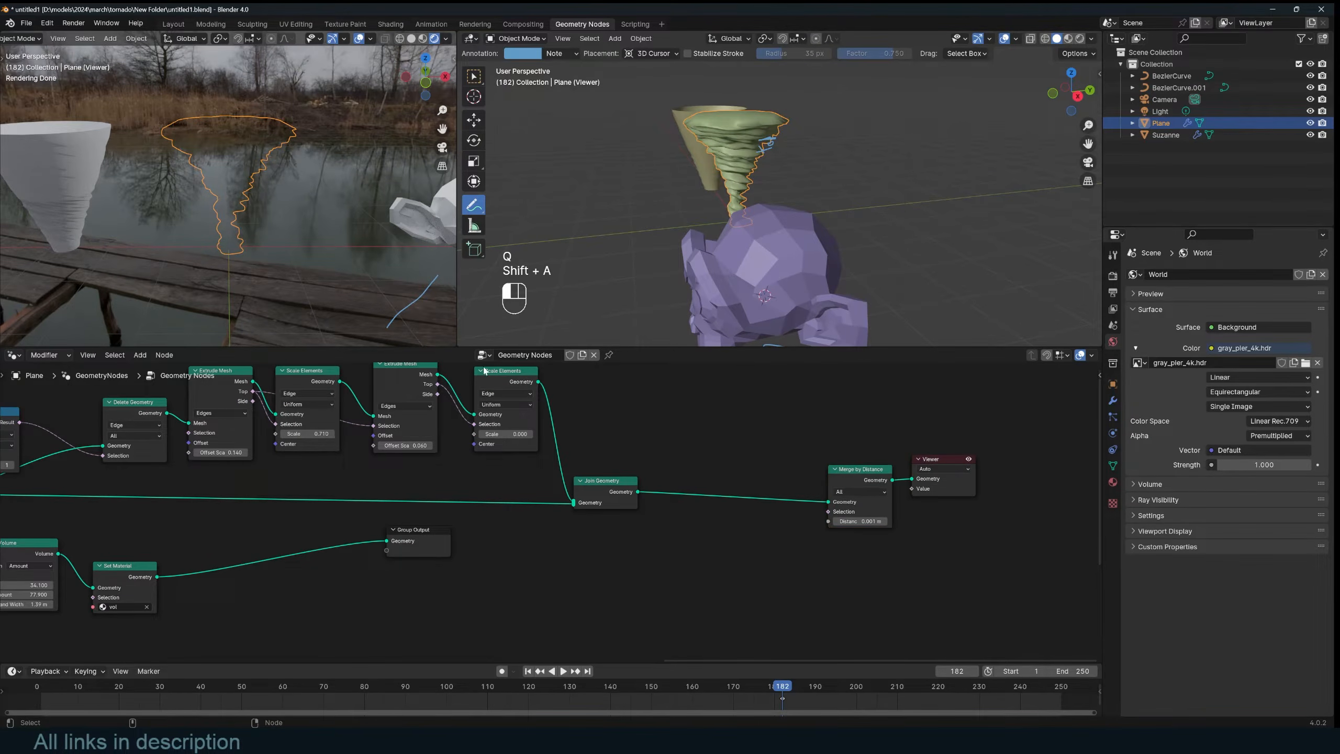
key("shift+d")
left_click(717, 460)
left_click(726, 457)
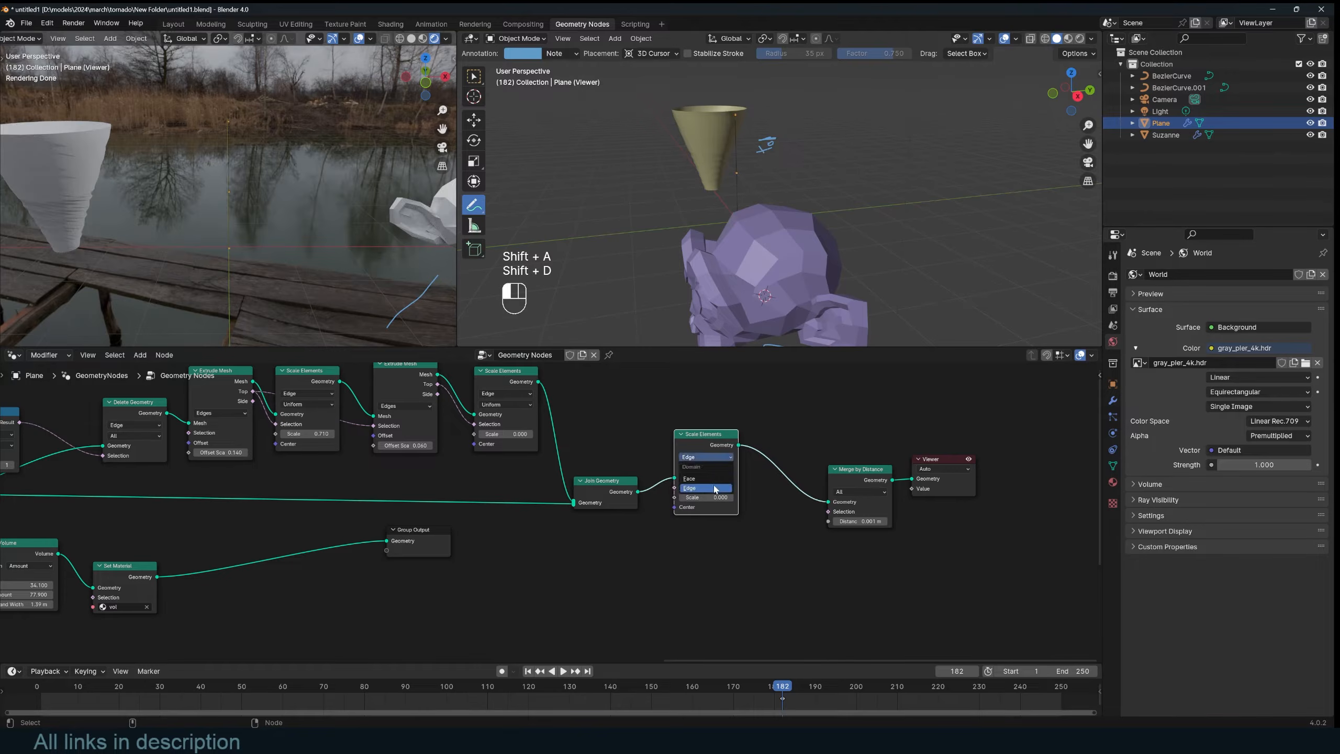
left_click(715, 489)
left_click(706, 457)
left_click(706, 477)
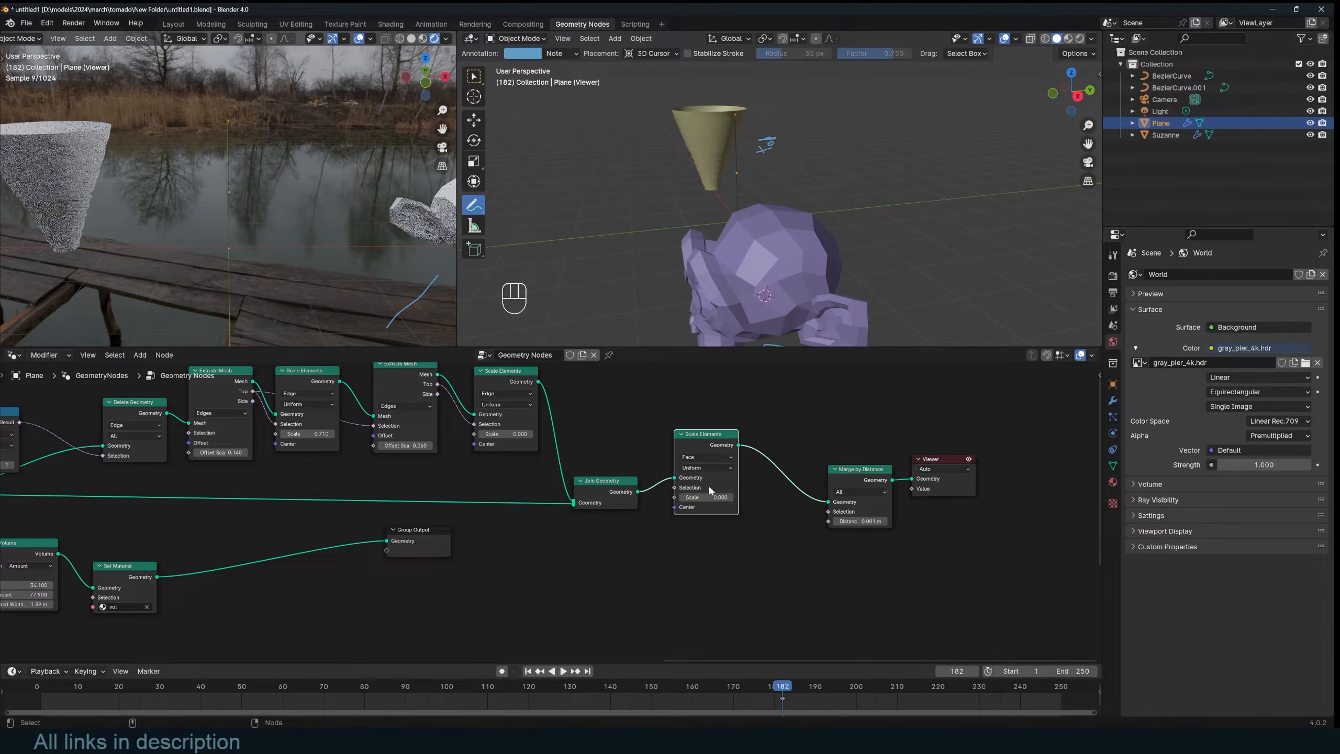
left_click_drag(707, 498, 722, 497)
middle_click_drag(750, 246, 788, 207)
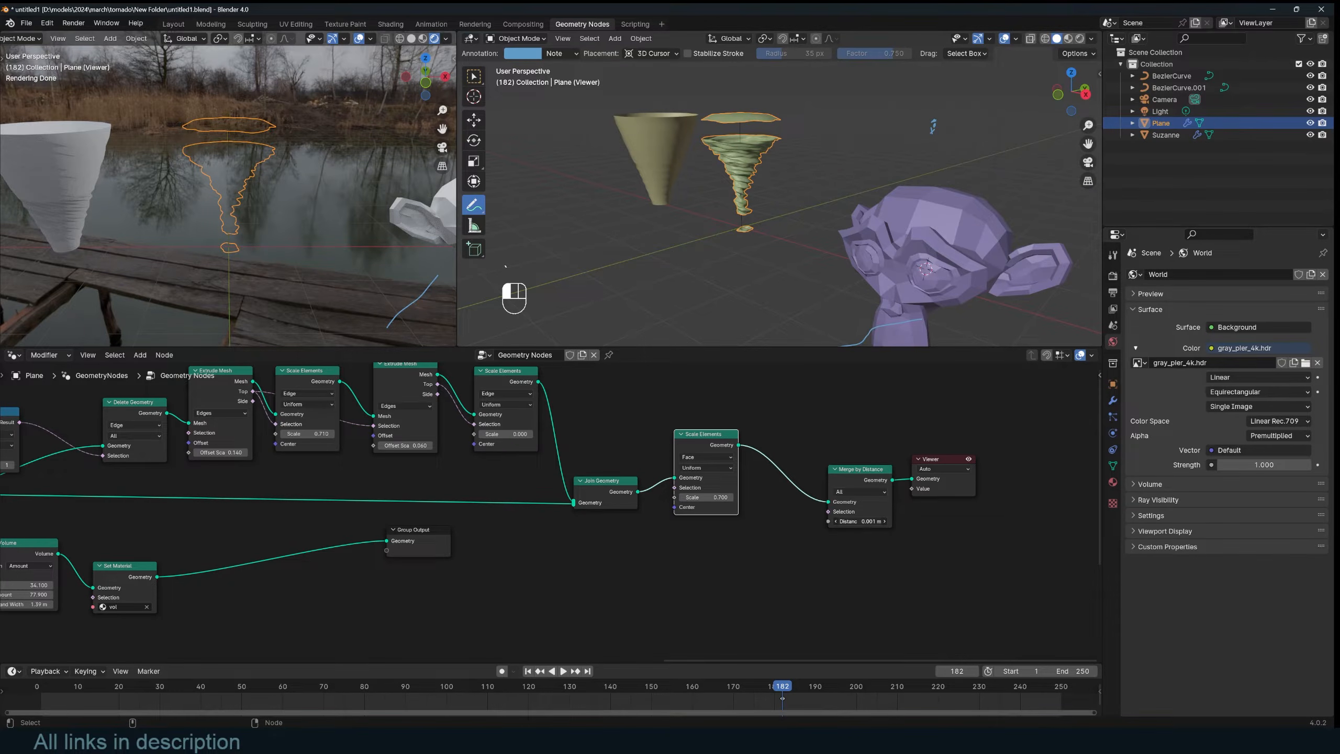
Step: Try a merge distance of 0.1 m, and remove the Merge by Distance node while keeping Scale Elements linked to Viewer
left_click_drag(859, 520, 855, 521)
left_click(886, 522)
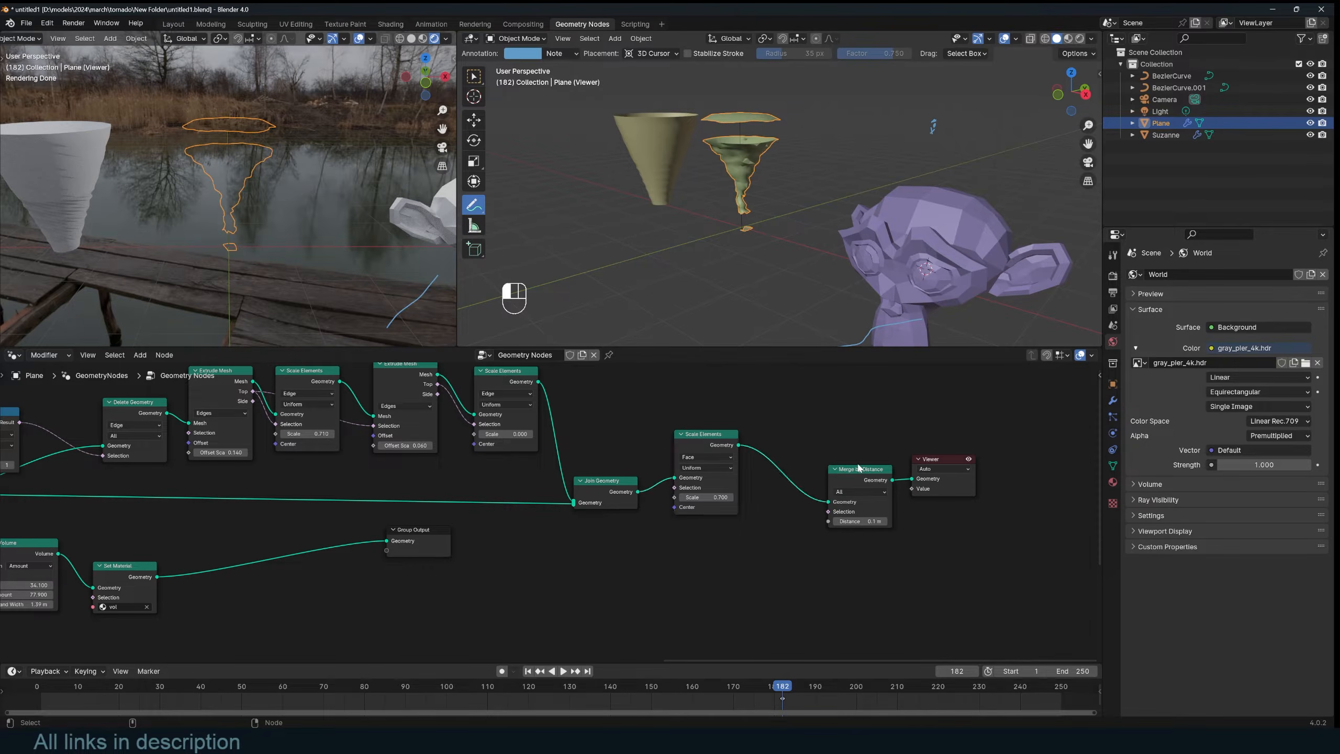
key("ctrl+x")
key("shift+a")
type("mer")
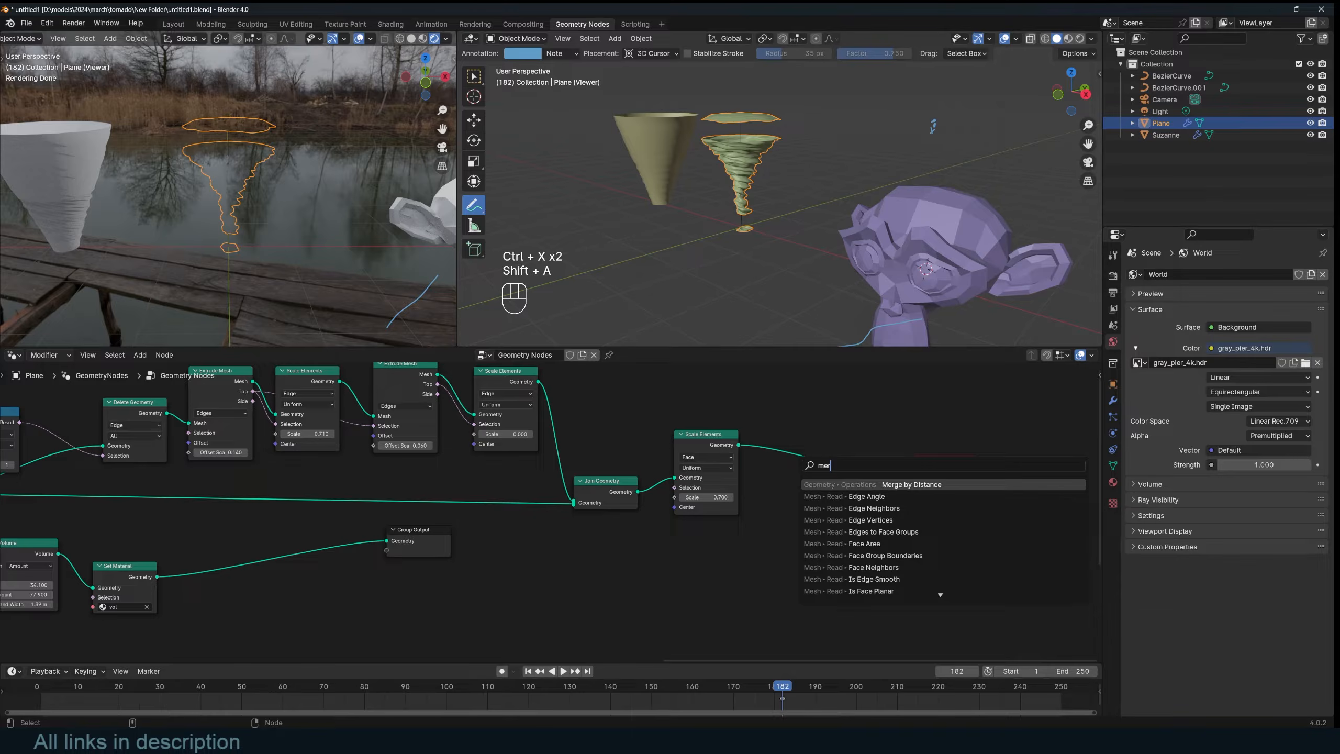
left_click(847, 498)
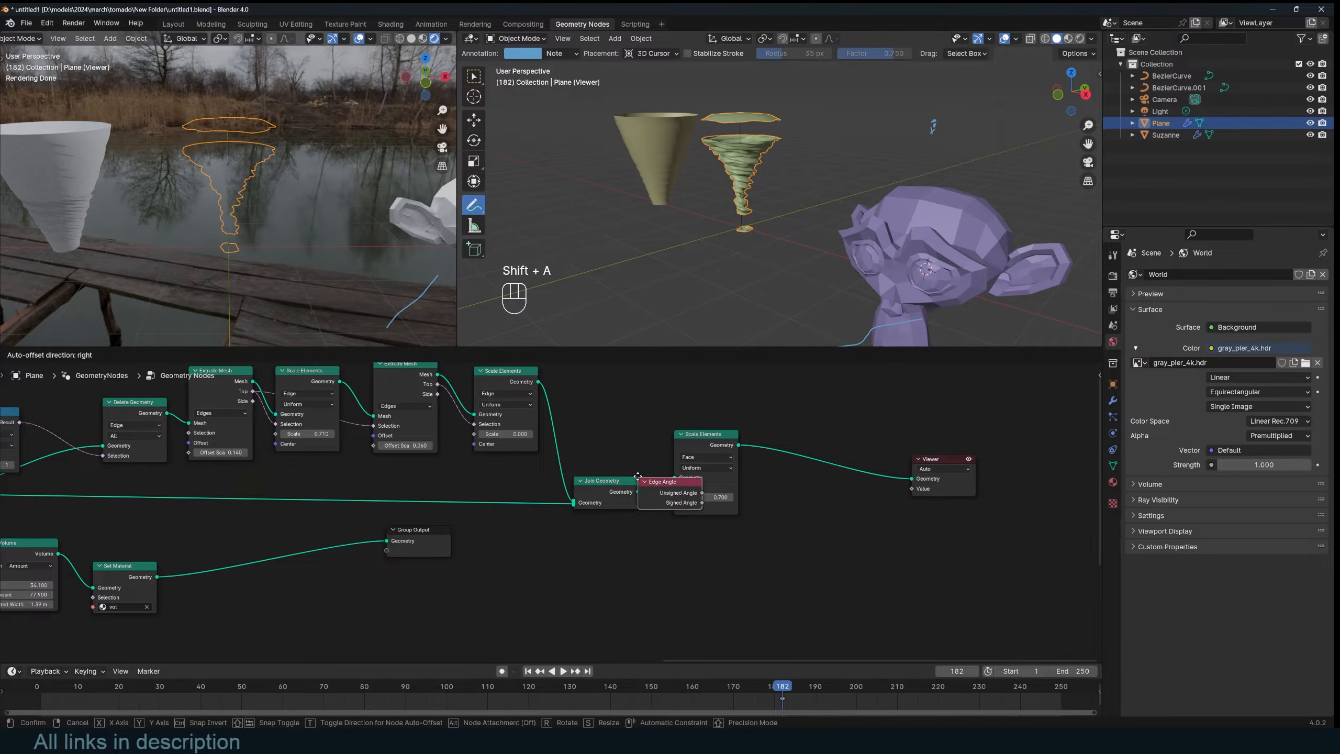
left_click(721, 524)
key("x")
Step: Open the node search for adding another node to the tree
key("shift+a")
left_click(698, 503)
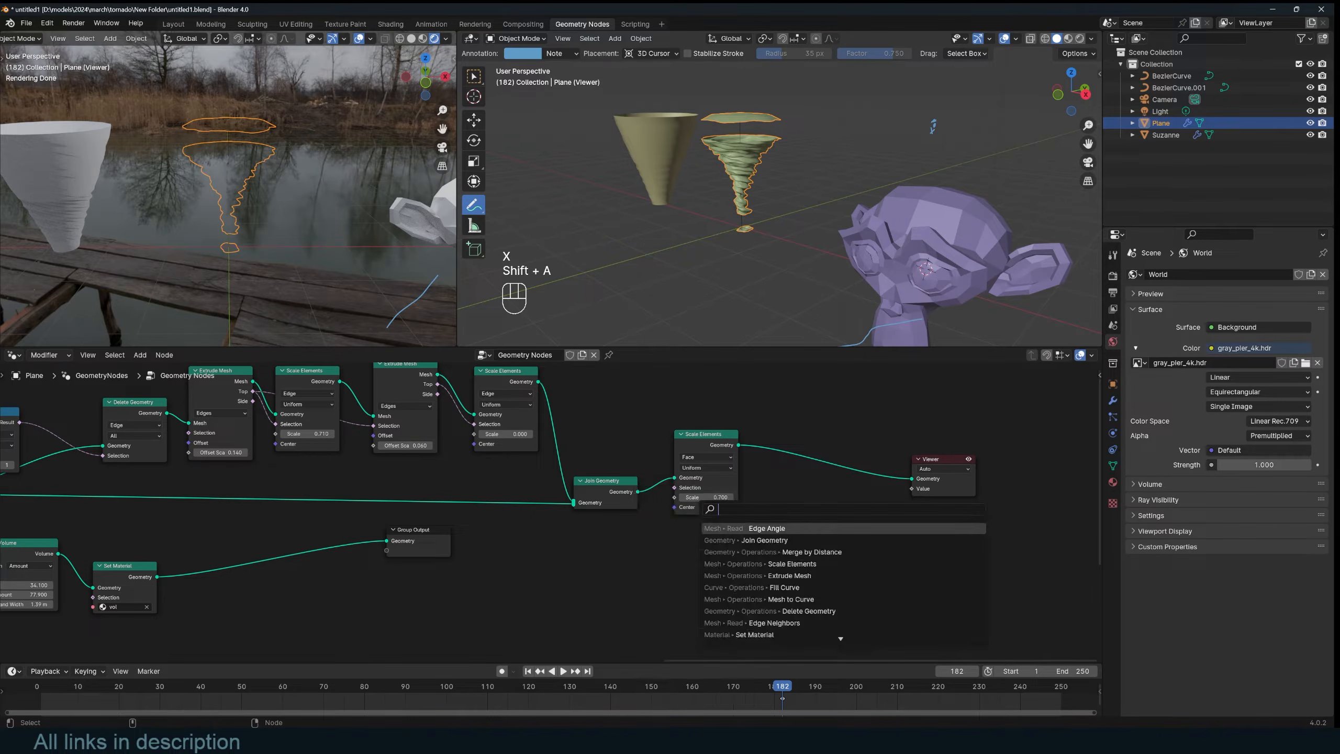
Step: Add a Merge by Distance node between the Join Geometry node and the face Scale Elements node
type("m")
left_click(813, 527)
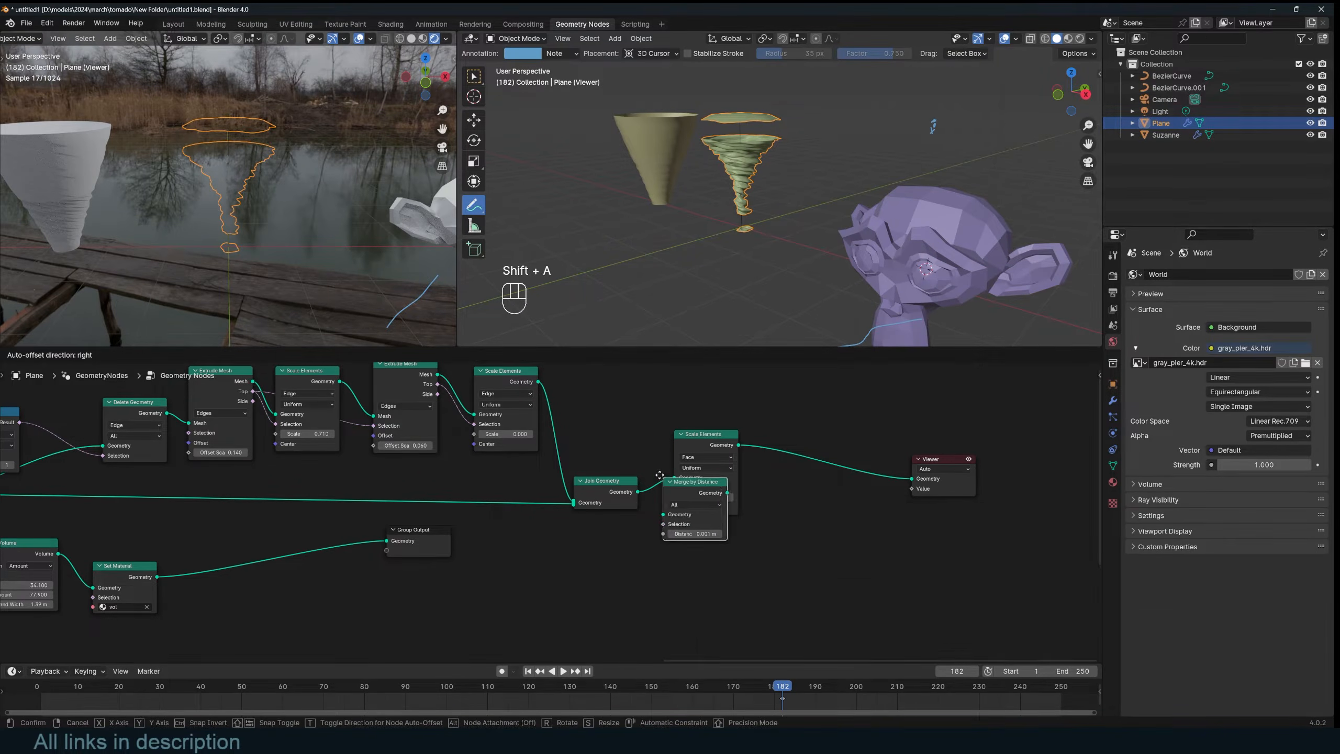
left_click(706, 490)
scroll(796, 196, "up", 4)
scroll(796, 196, "up", 2)
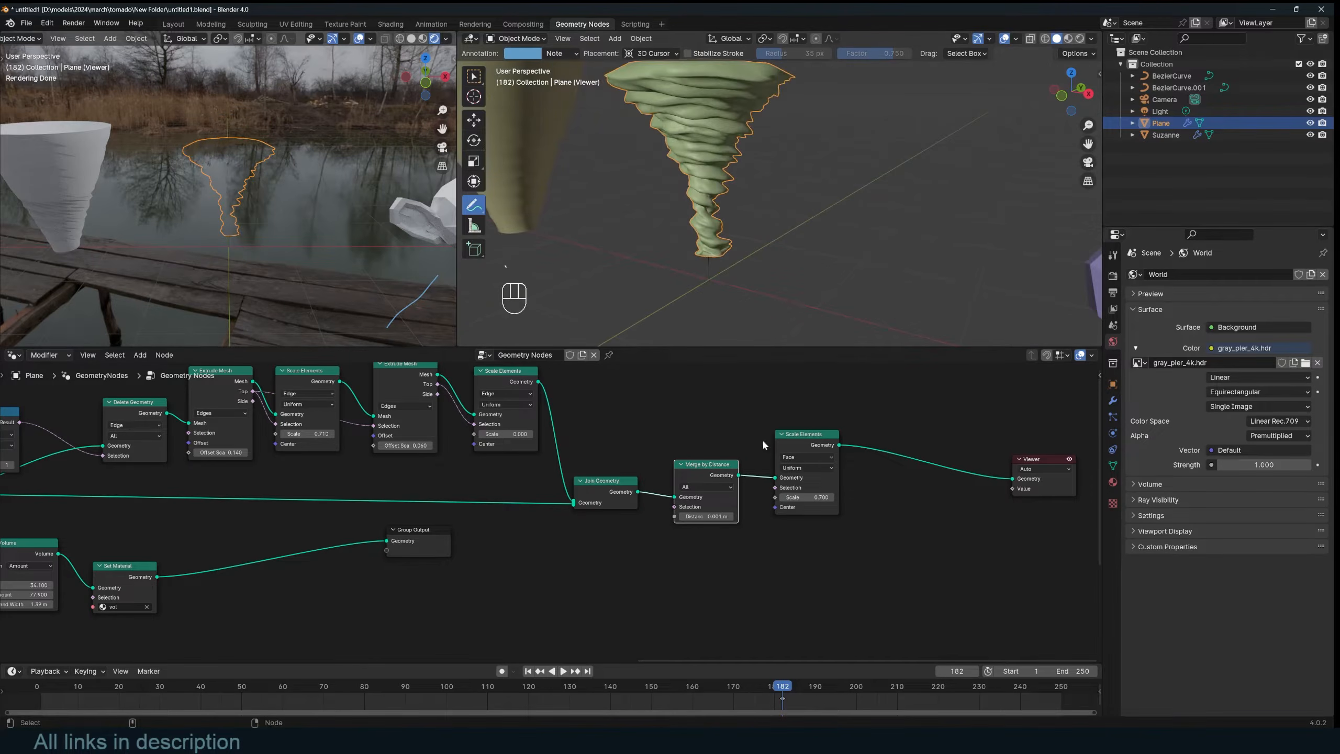
Step: Try muting the Merge by Distance node and setting the face Scale Elements scale to 0.680
left_click_drag(807, 496, 780, 497)
key("ctrl+z")
key("m")
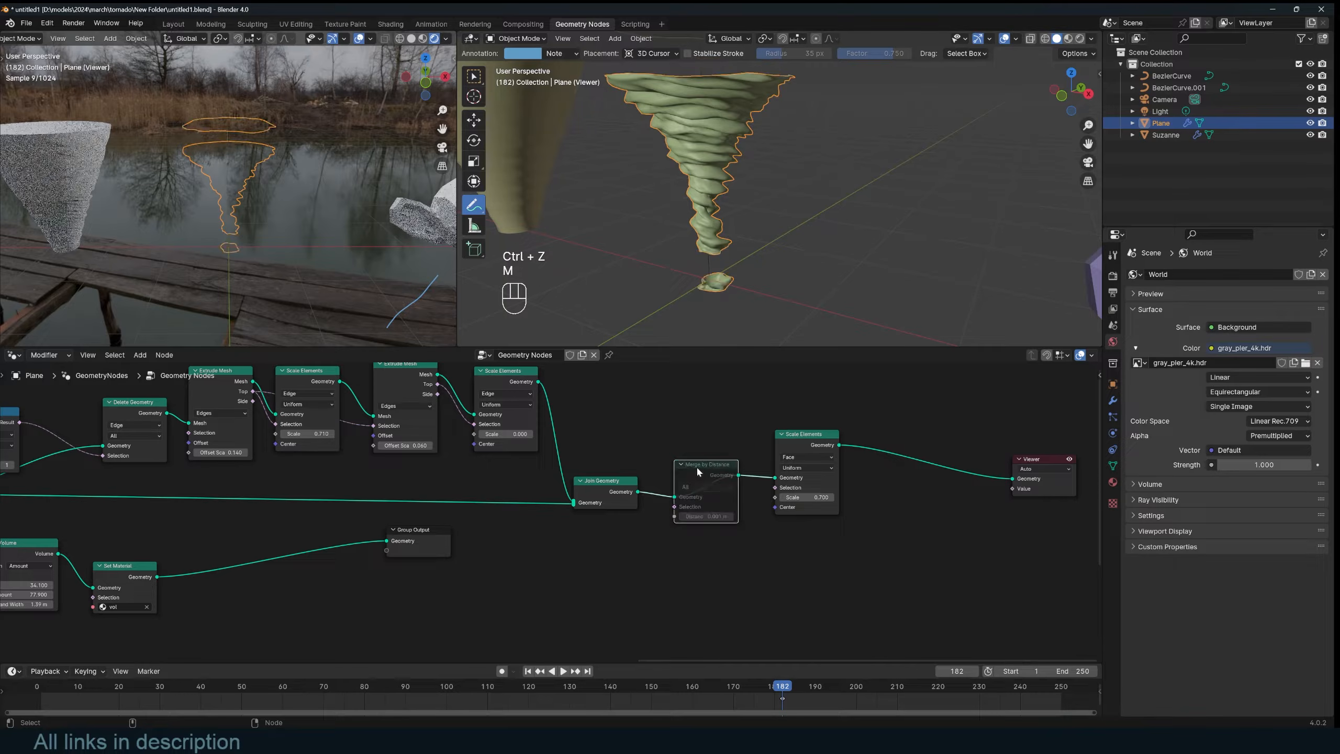
left_click_drag(815, 497, 807, 496)
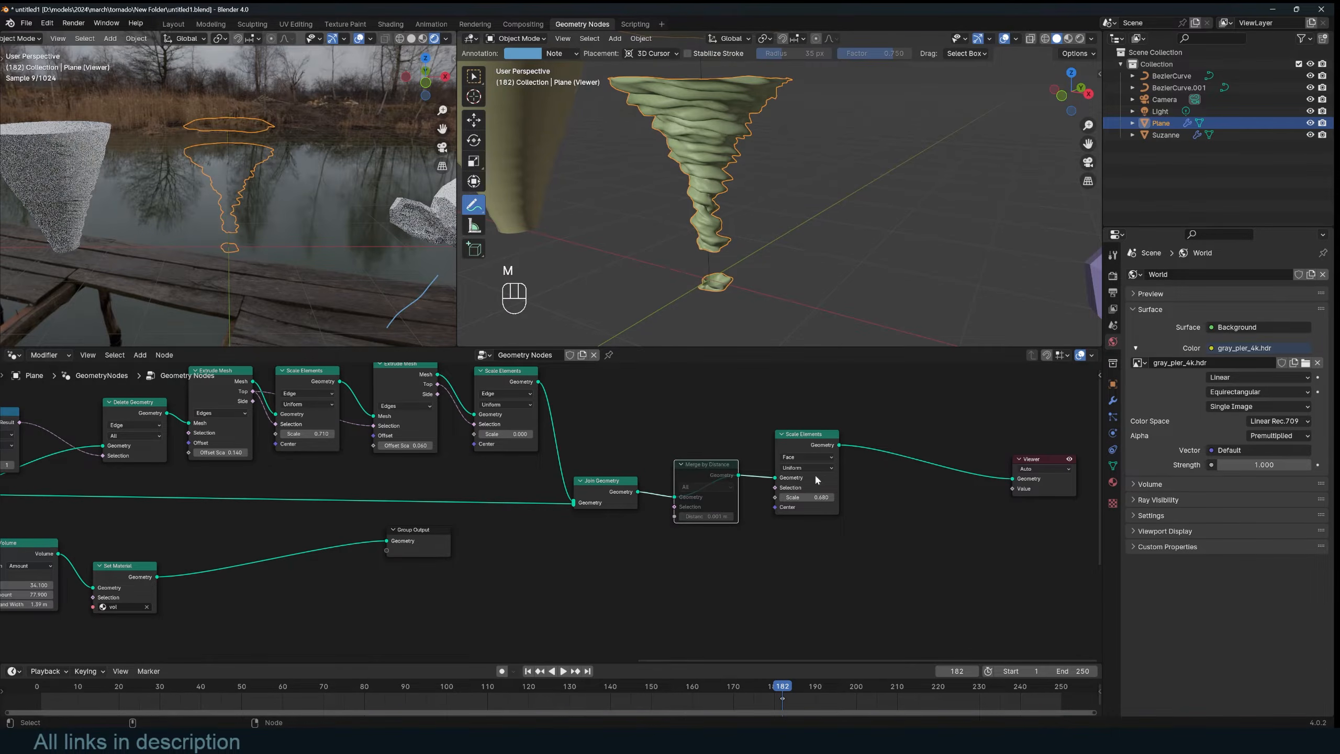
key("ctrl+x")
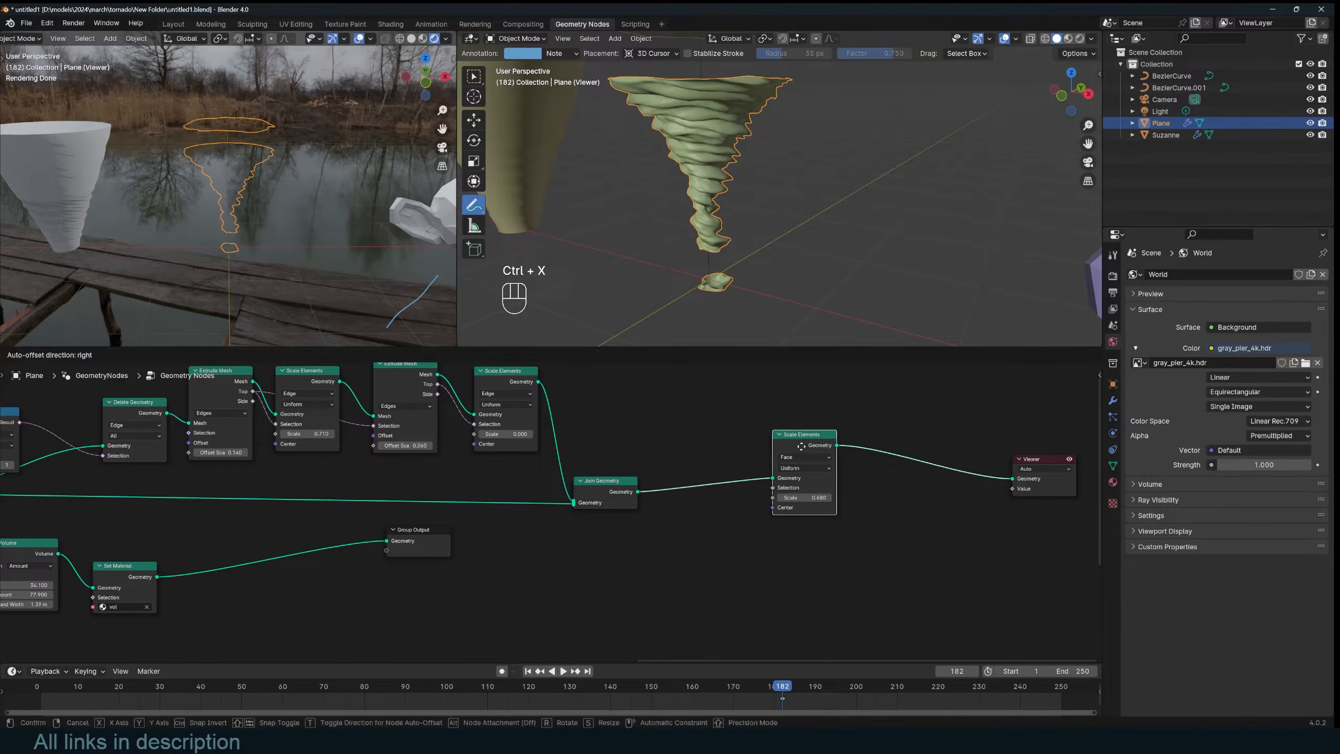
key("ctrl+z")
key("ctrl+z")
key("ctrl+z")
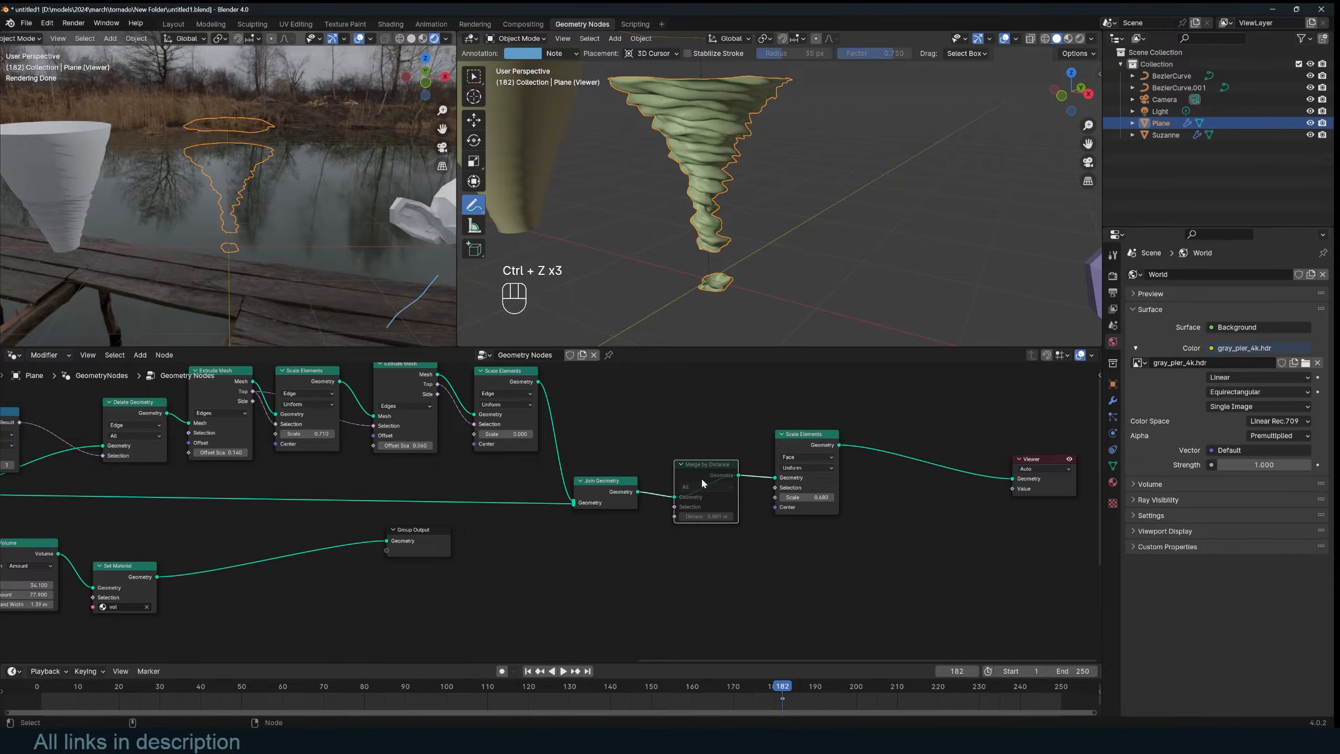
Step: Re-enable the Merge by Distance node and remove the face Scale Elements node while keeping the chain linked
key("m")
left_click(800, 447)
key("ctrl+x")
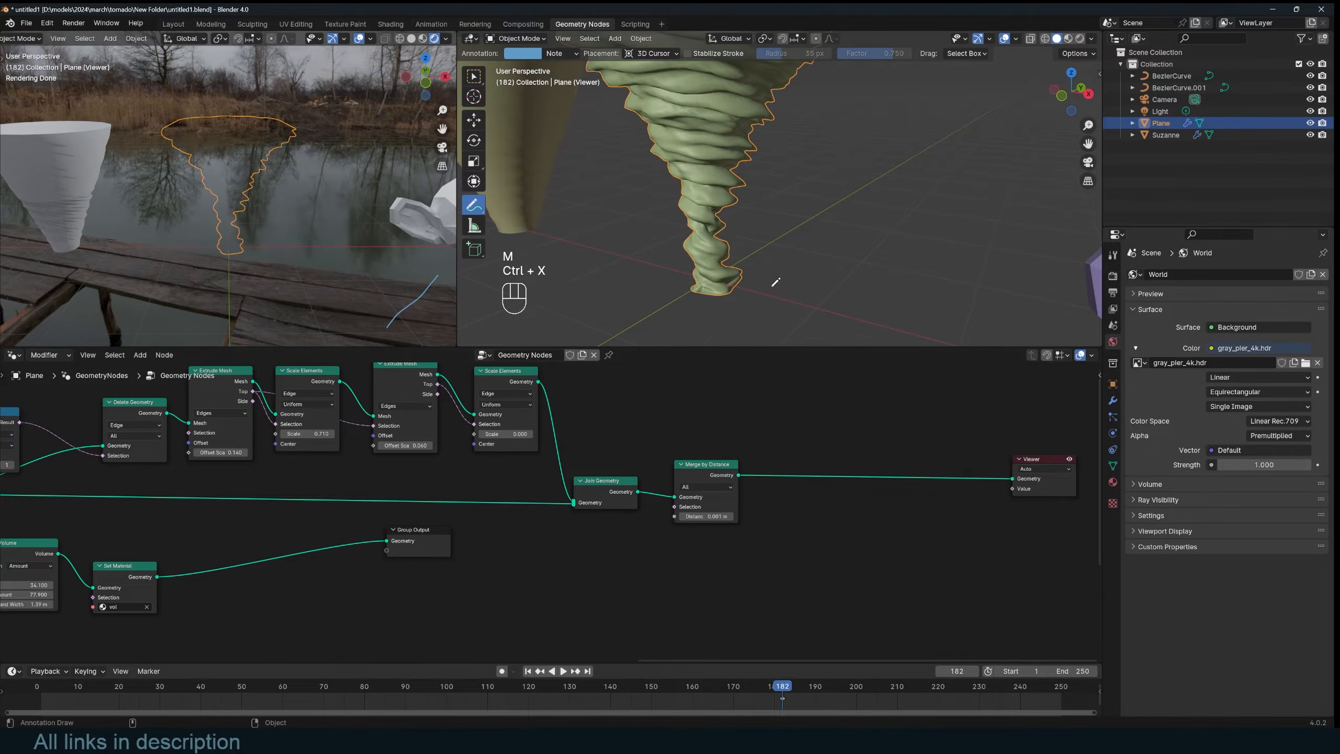
Step: Examine the face orientation around the bottom cap of the tornado mesh
key("grave")
scroll(775, 285, "down", 3)
middle_click_drag(775, 284, 790, 278)
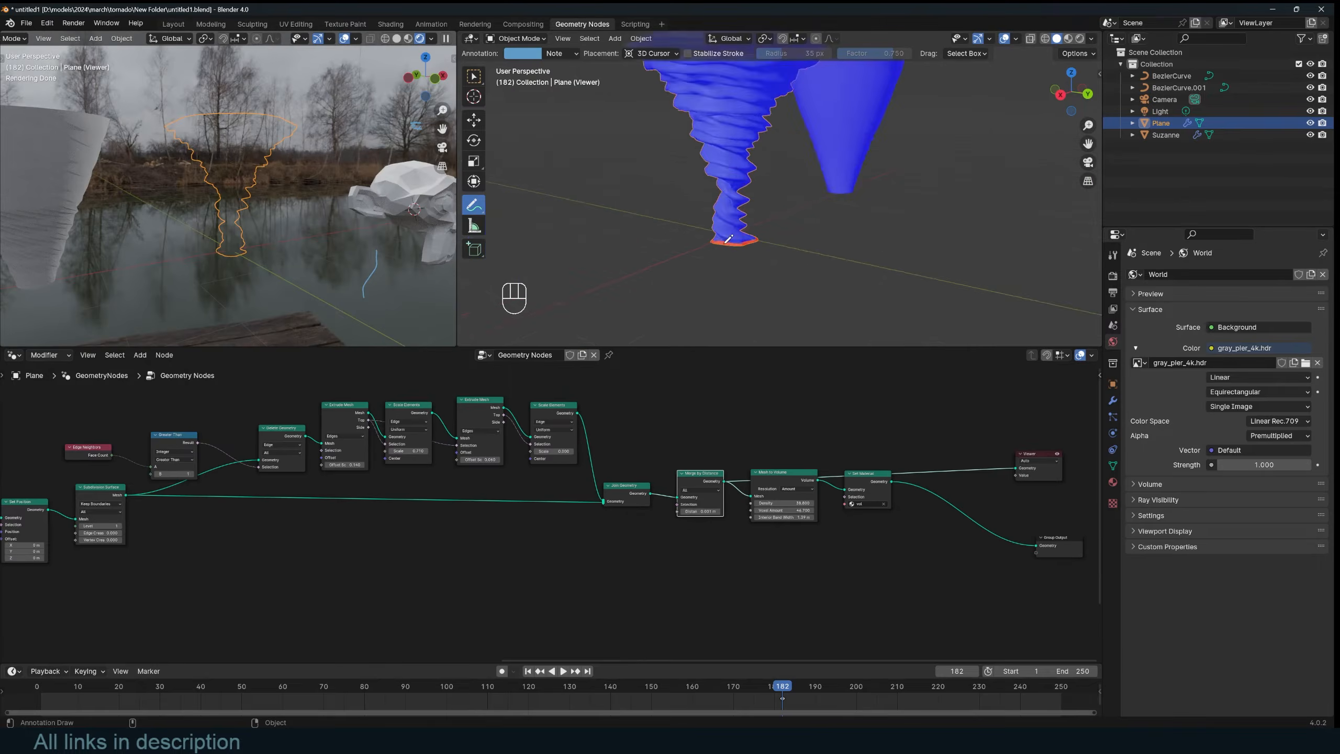
middle_click_drag(739, 248, 735, 135)
scroll(755, 253, "up", 3)
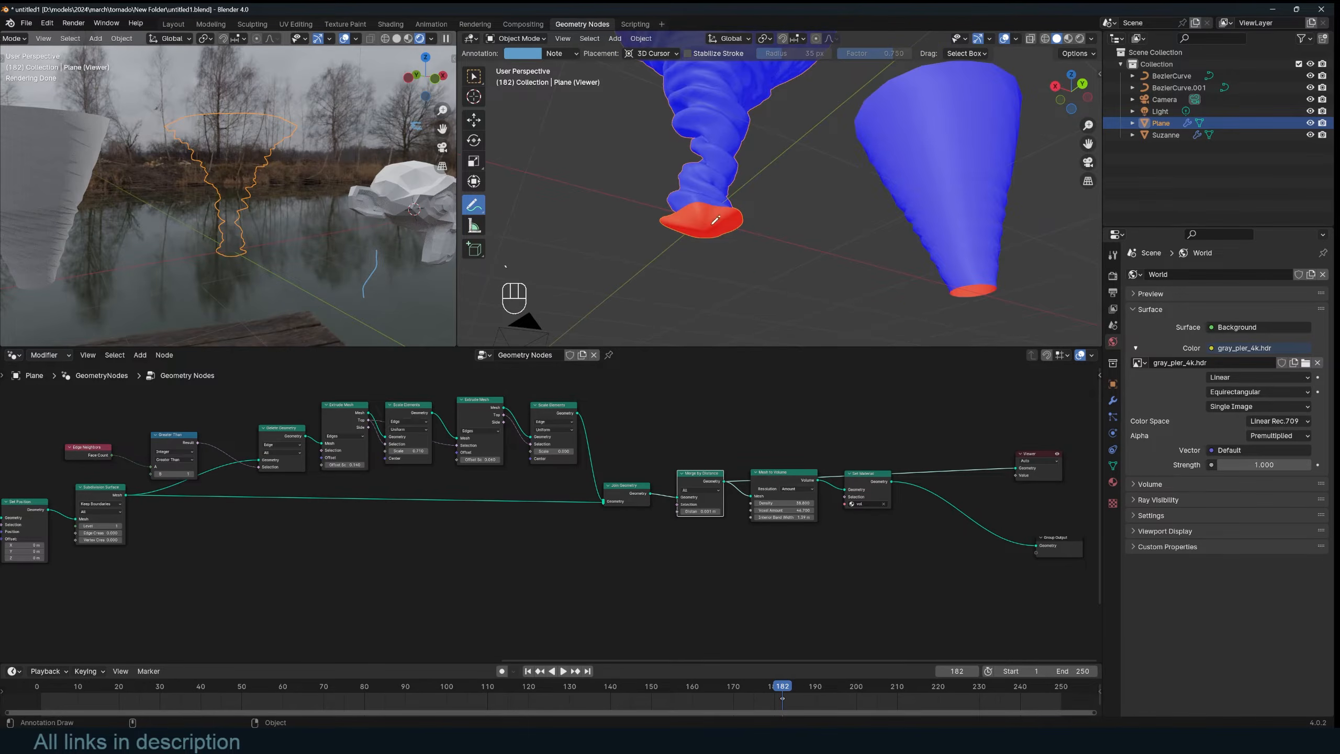
scroll(715, 219, "up", 2)
middle_click_drag(671, 233, 674, 243)
scroll(678, 464, "down", 5)
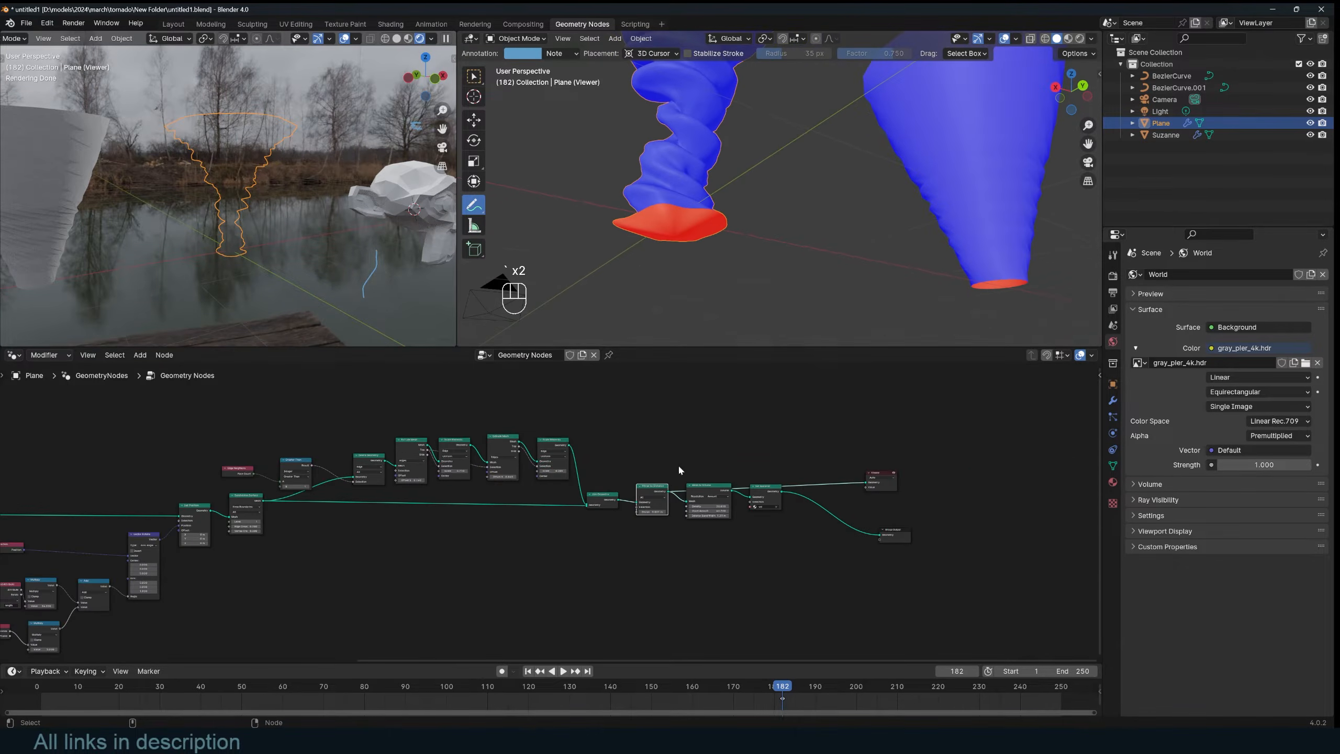
Step: Move the Join Geometry node and all nodes following it farther from the last Scale Elements node to make room
middle_click_drag(678, 464, 679, 480)
scroll(679, 479, "up", 5)
middle_click_drag(830, 459, 631, 458)
left_click_drag(920, 455, 443, 557)
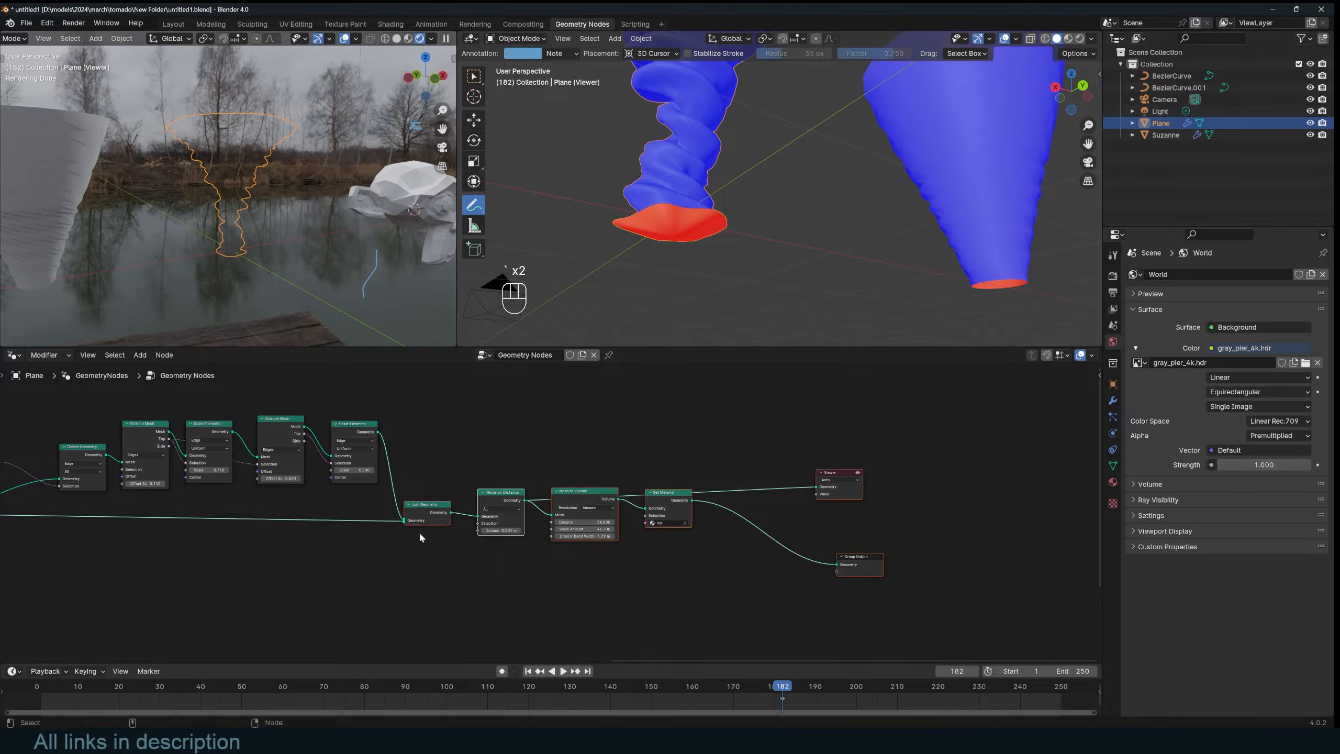
left_click_drag(421, 510, 747, 558)
Step: Preview the last Scale Elements node's output and examine the face orientation of both tornado caps
left_click(362, 433, "ctrl+shift")
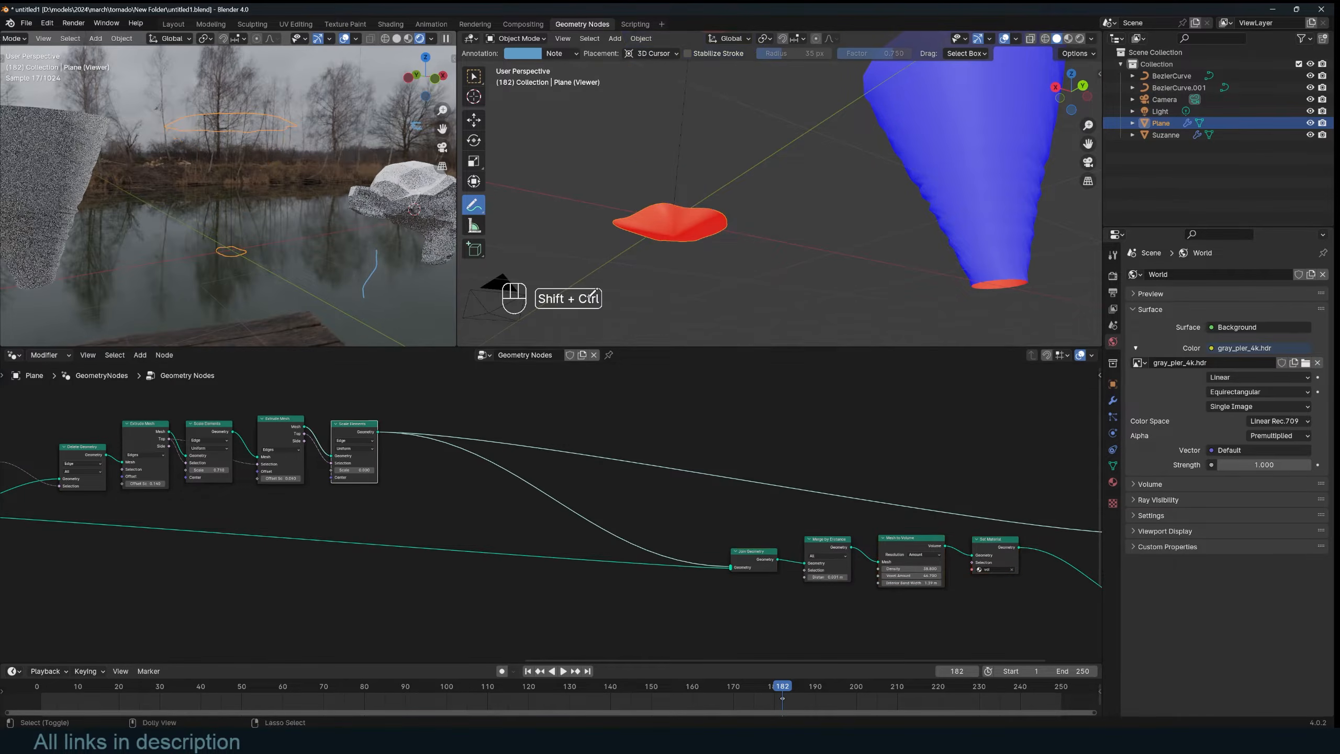
middle_click_drag(693, 233, 707, 286)
scroll(709, 248, "down", 6)
scroll(741, 254, "up", 5)
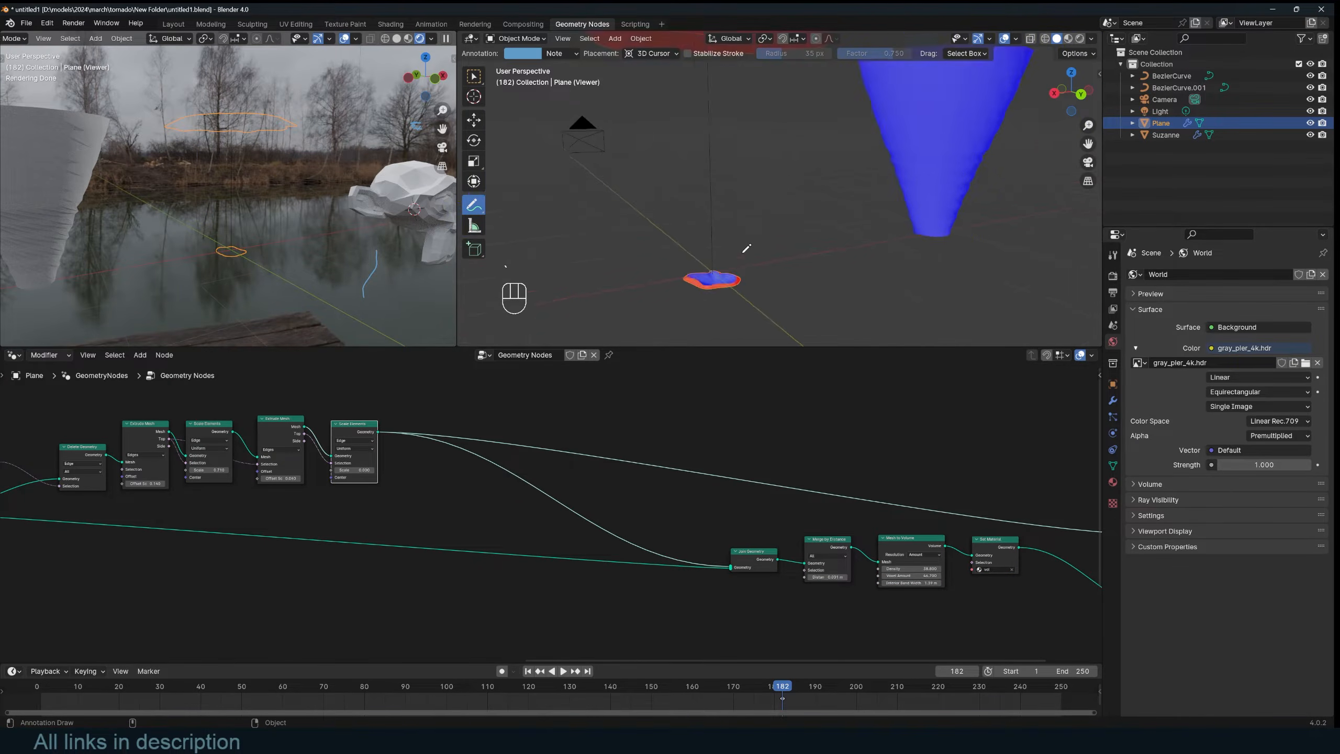
middle_click_drag(487, 518, 520, 538)
scroll(754, 217, "down", 5)
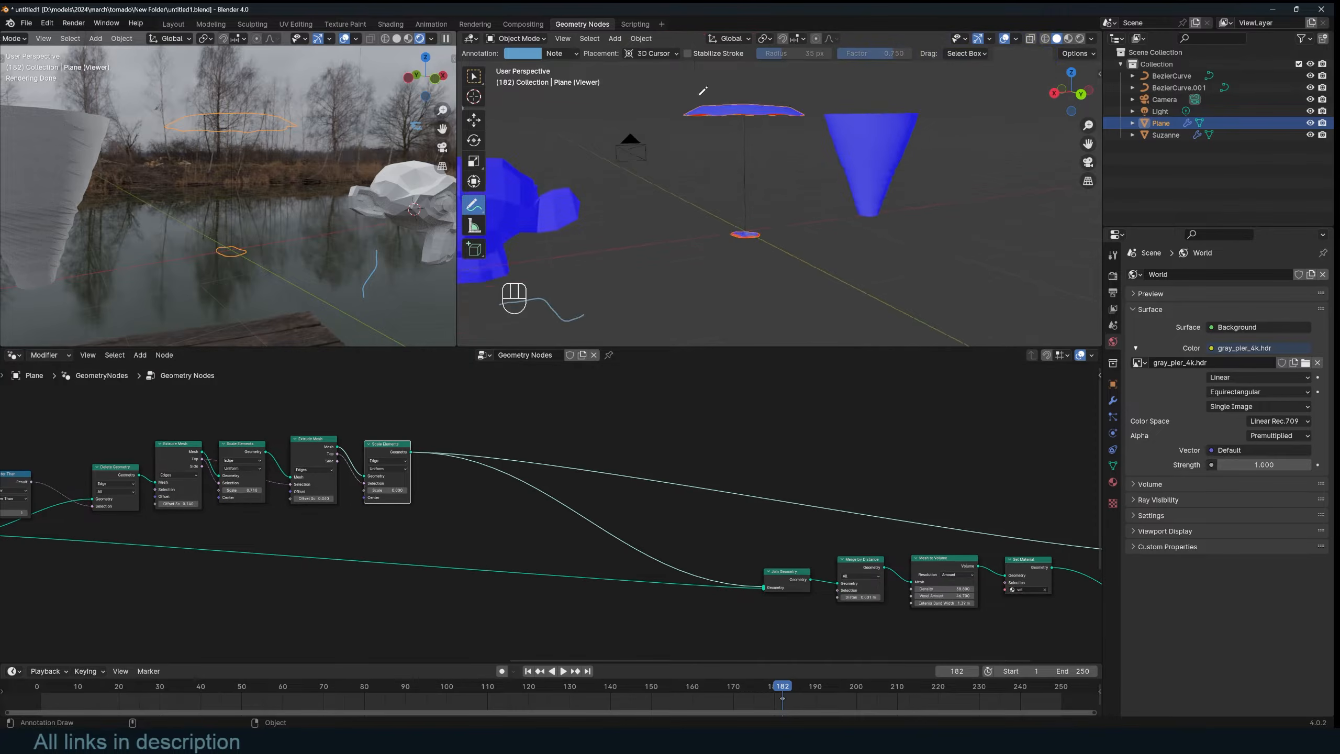
Step: Turn off the Face Orientation overlay in the 3D viewport
key("shift+q")
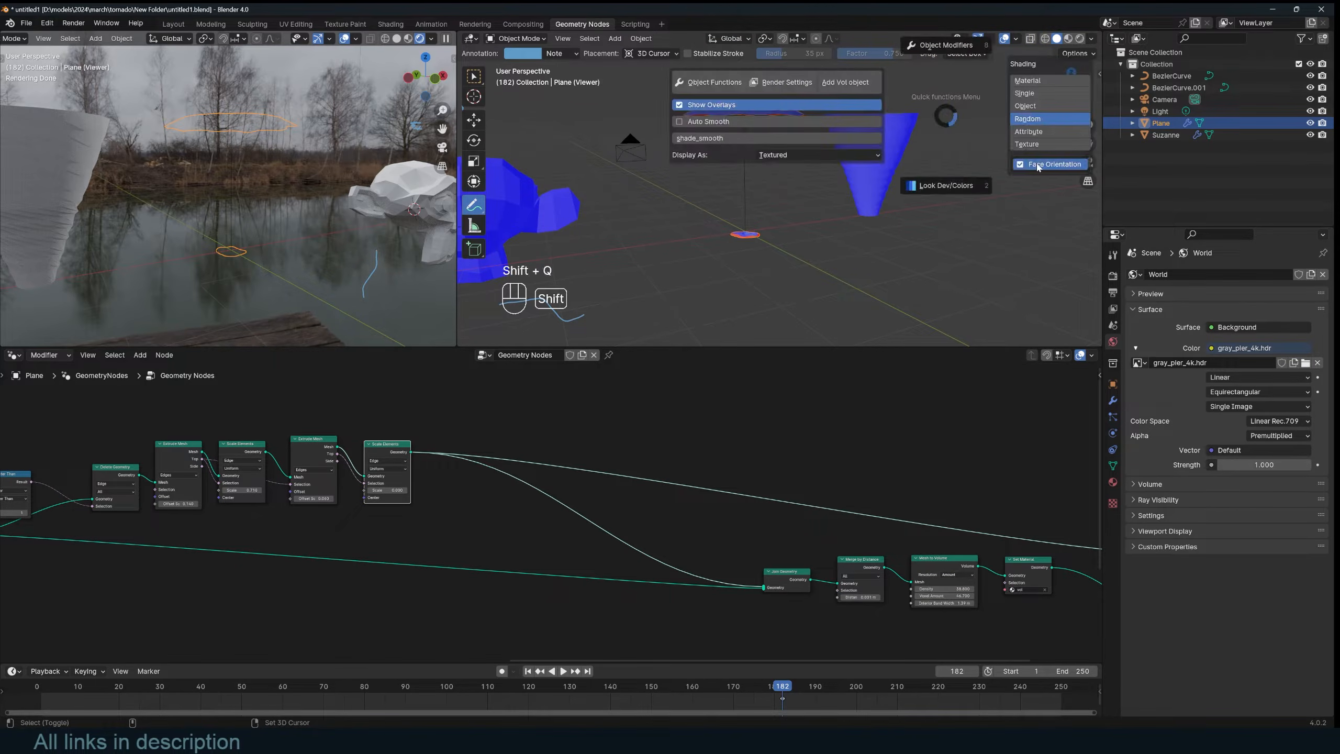
left_click(1035, 165)
scroll(716, 204, "up", 2)
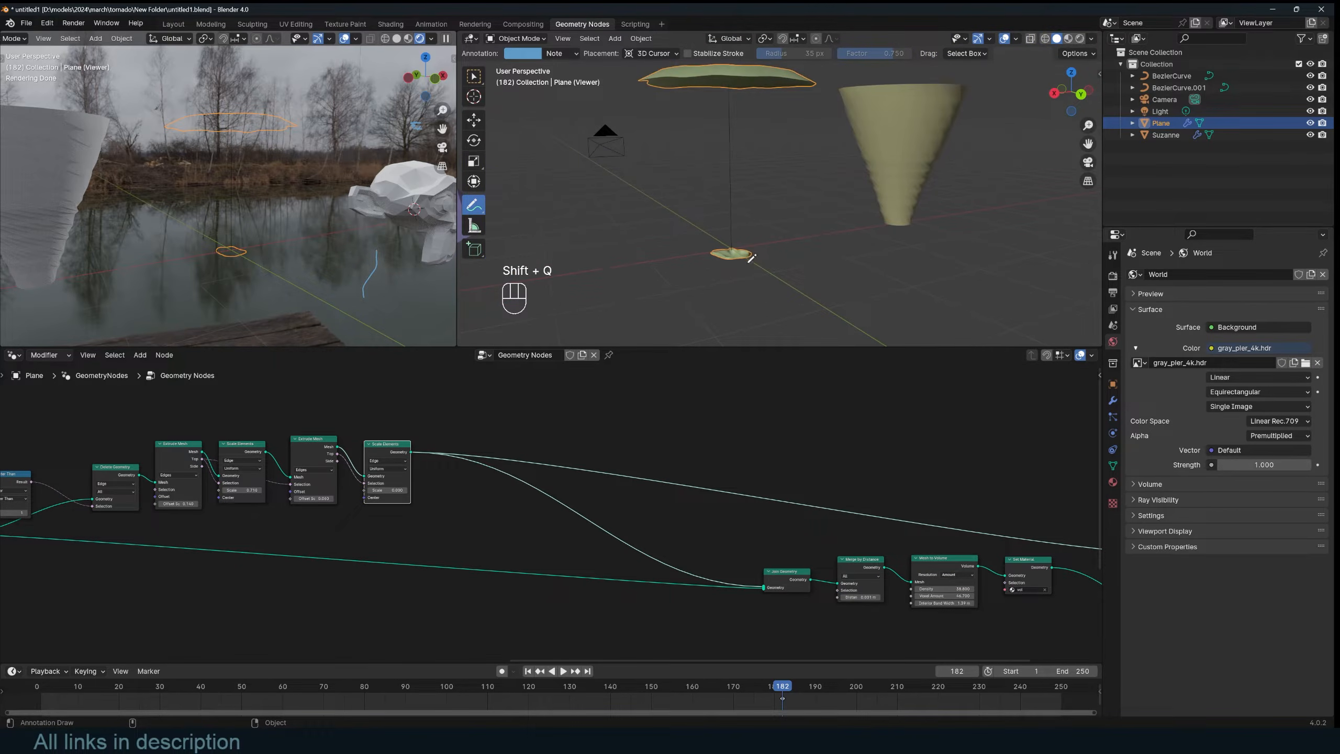
key("ctrl+z")
Step: Add a Mesh Island node in the free space after the last Scale Elements node
key("shift+a")
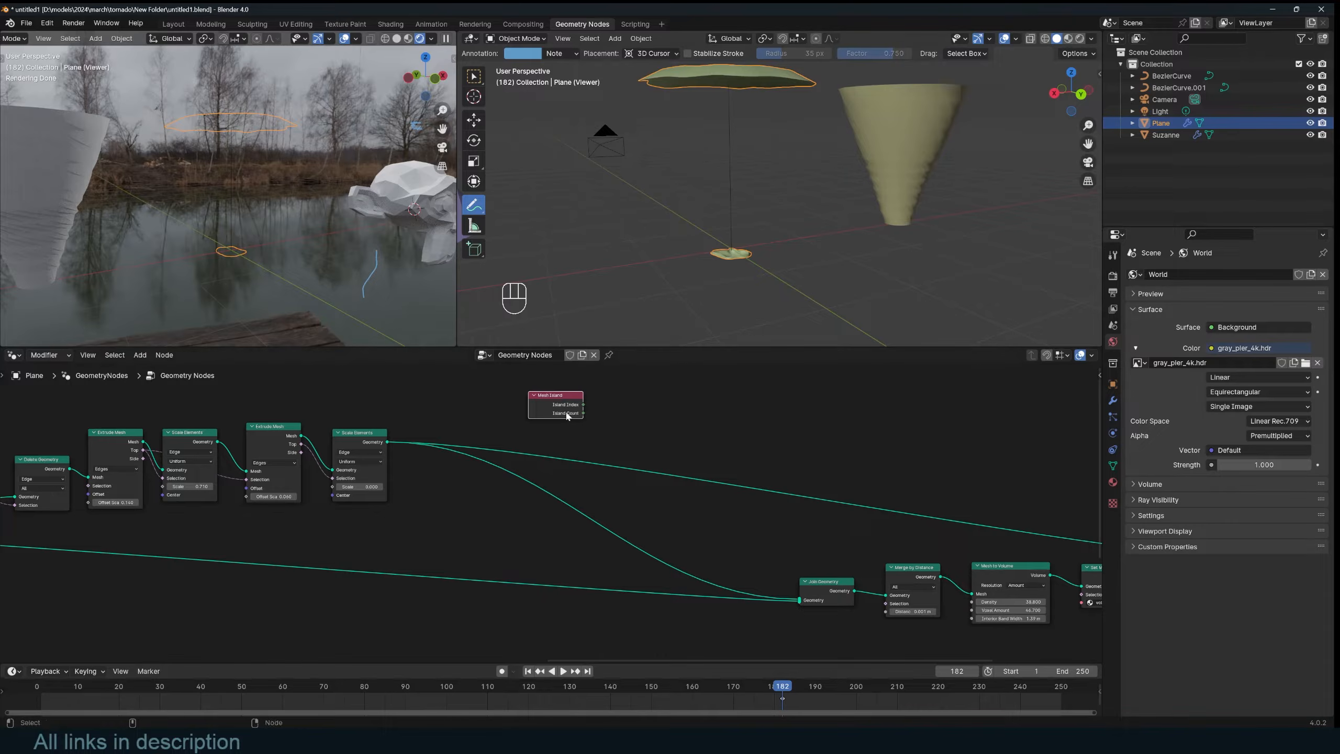
left_click_drag(567, 416, 502, 428)
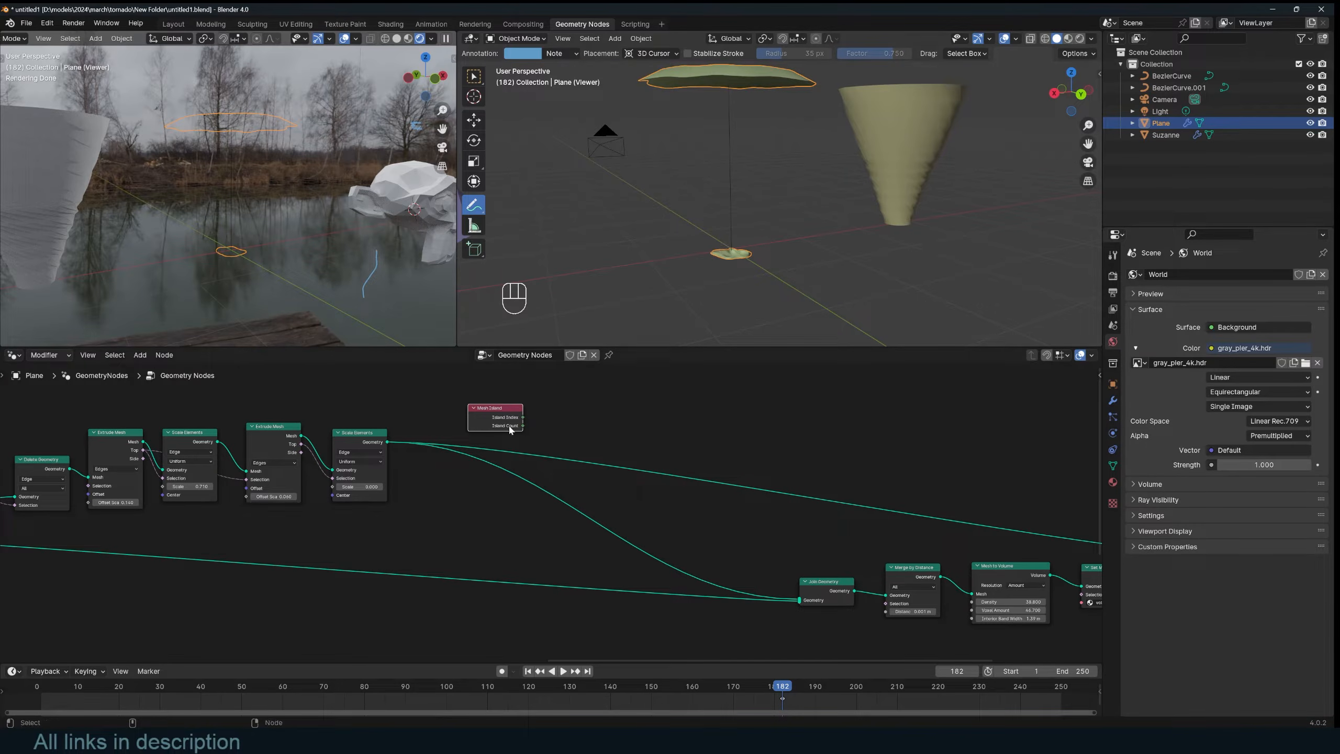
Step: Try a Delete Geometry node on the last Scale Elements output, using the Mesh Island's Island Index as its selection
key("shift+a")
type("del")
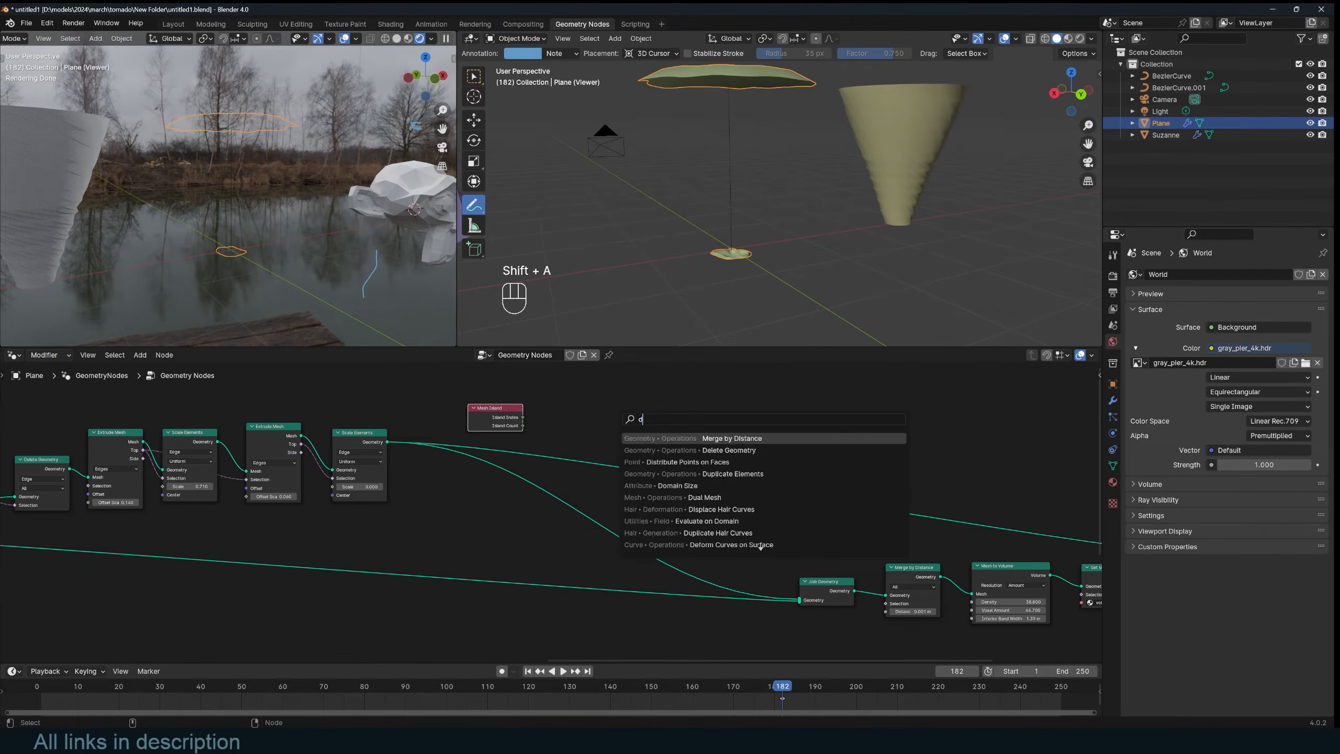
key("Return")
left_click(672, 407)
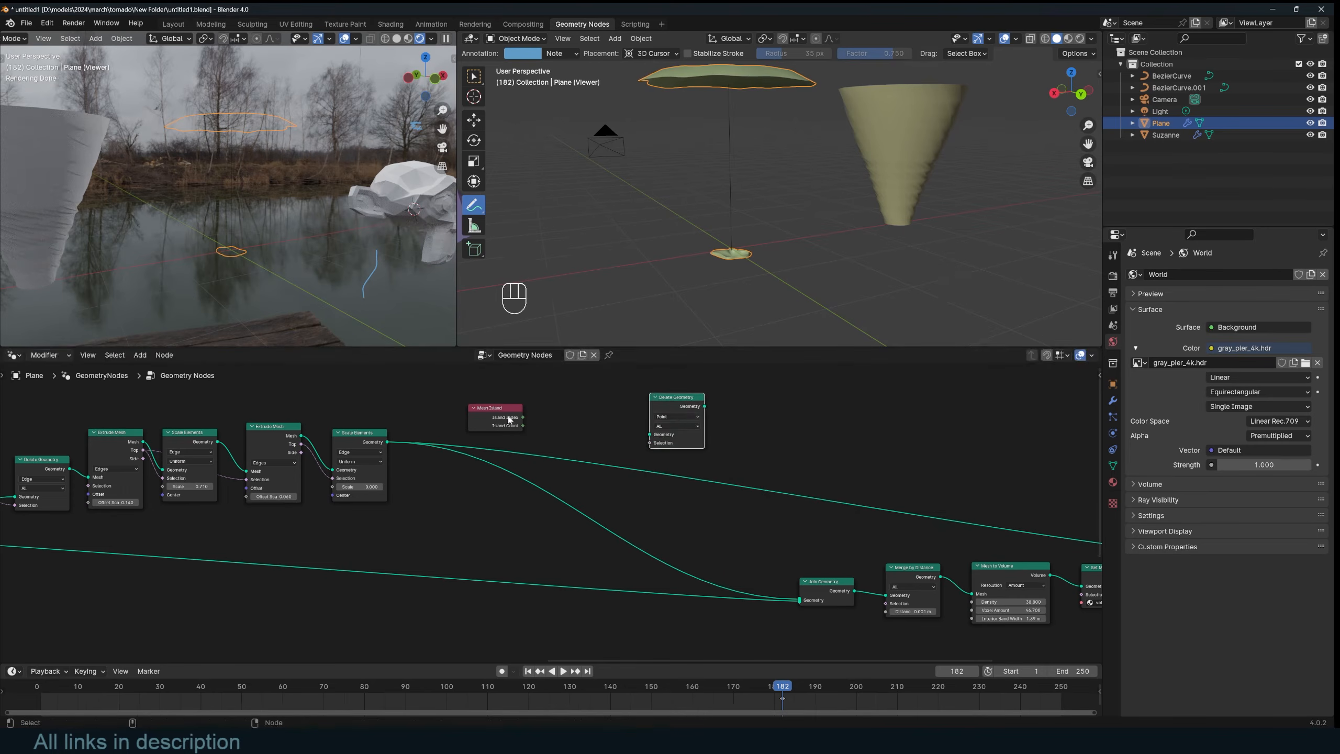
left_click_drag(523, 425, 531, 426)
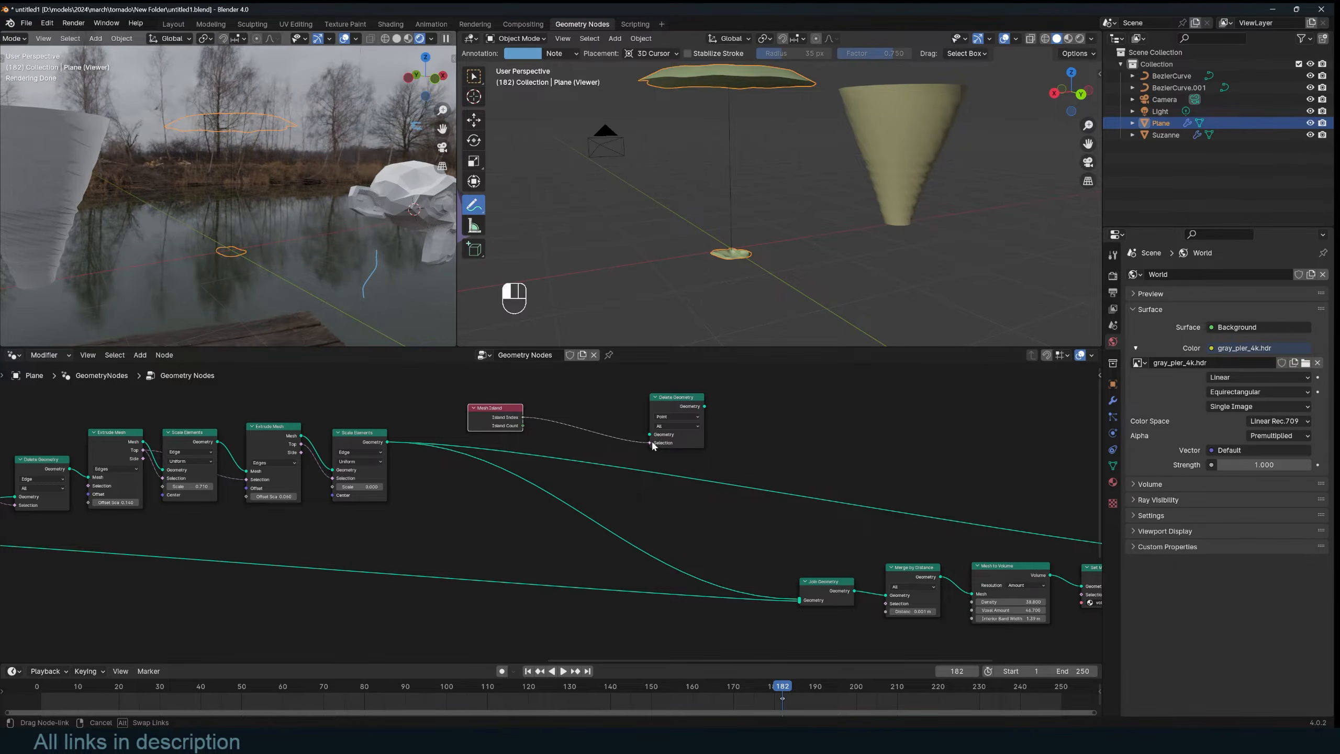
left_click_drag(653, 443, 651, 443)
left_click_drag(387, 442, 625, 440)
left_click_drag(625, 440, 650, 435)
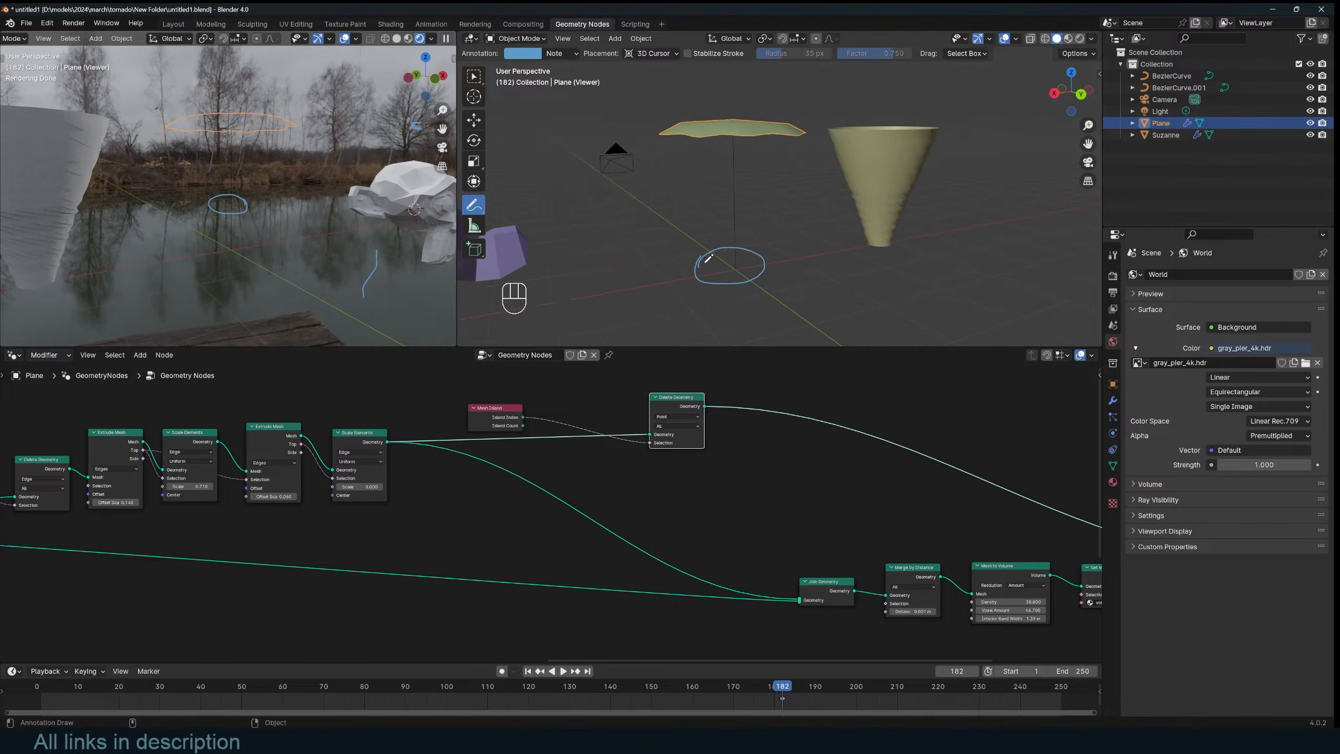
Step: Undo the annotation strokes around the caps and remove the new Delete Geometry node while keeping the chain linked
key("ctrl+z")
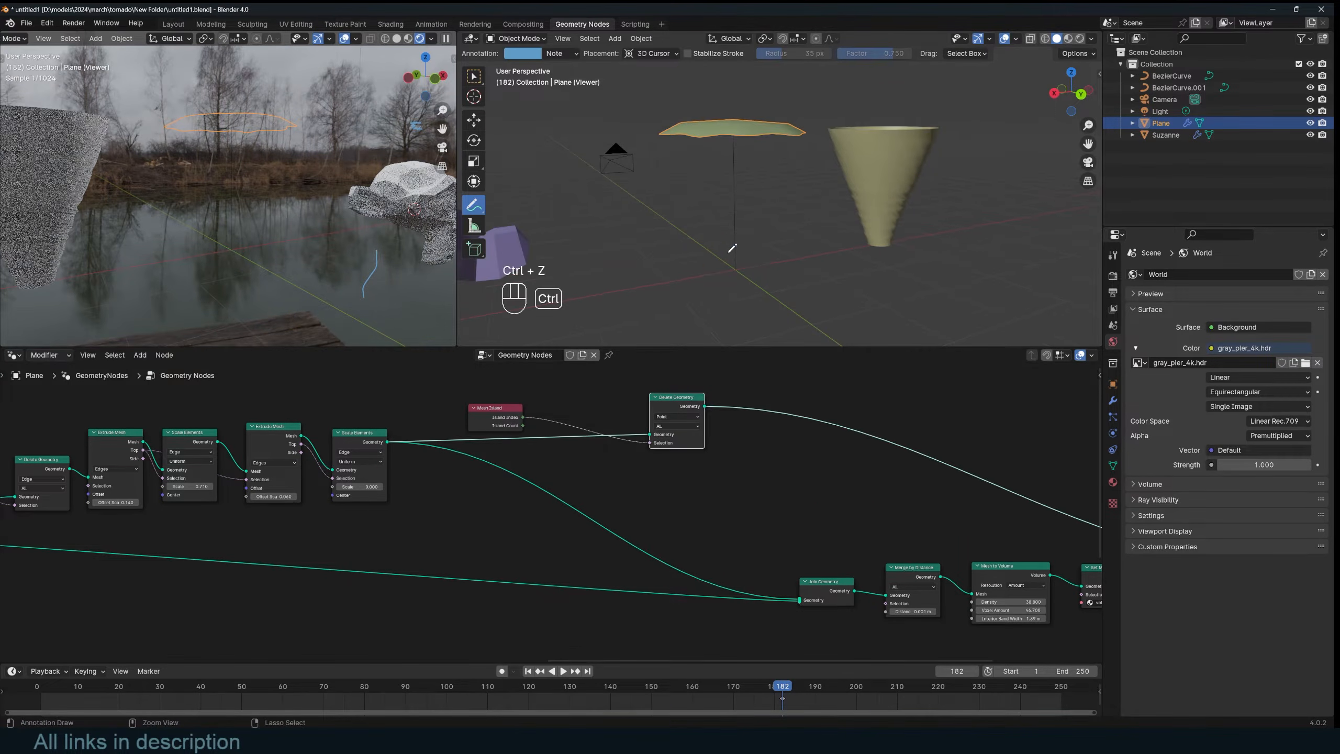
mouse_move(732, 248)
left_mouse_down()
mouse_move(749, 259)
mouse_move(710, 252)
left_mouse_up()
key("ctrl+z")
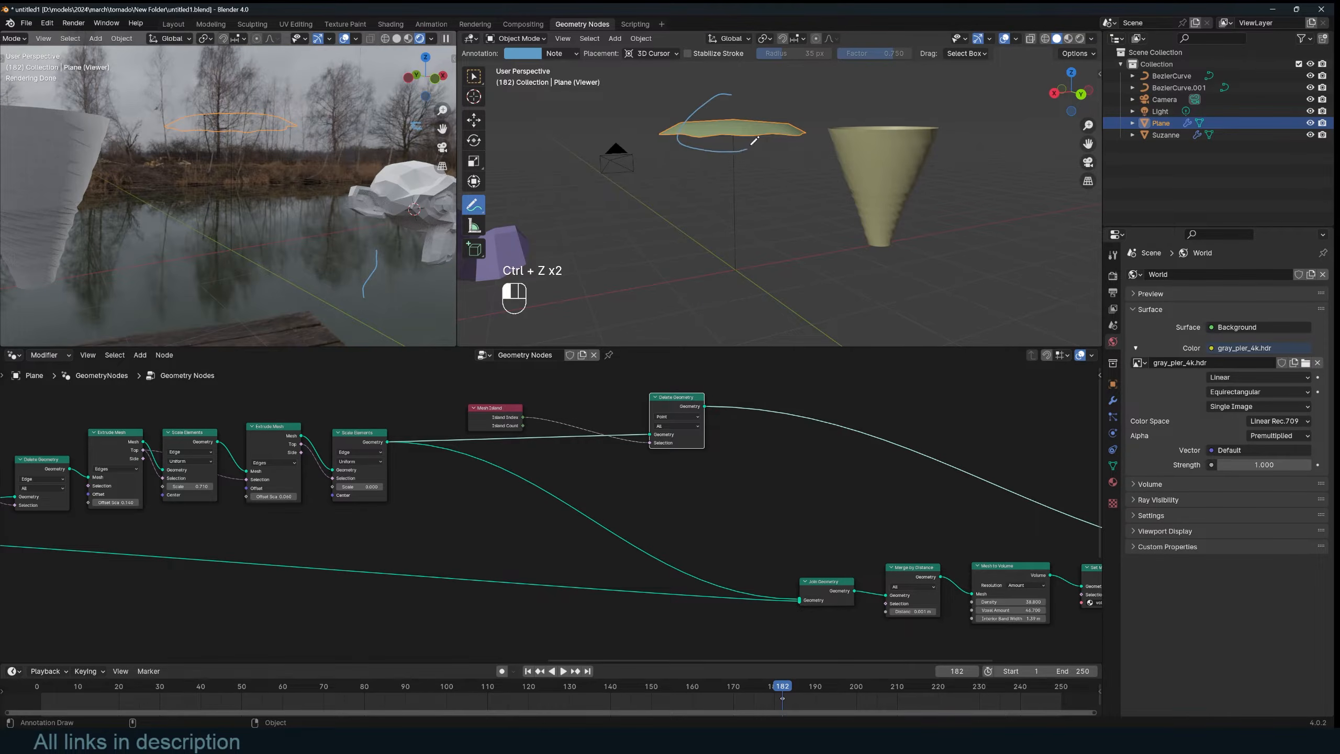
key("ctrl+z")
key("ctrl+x")
Step: Insert a Flip Faces node after the last Scale Elements node, with the Mesh Island's Island Index driving its selection
key("shift+a")
type("flip")
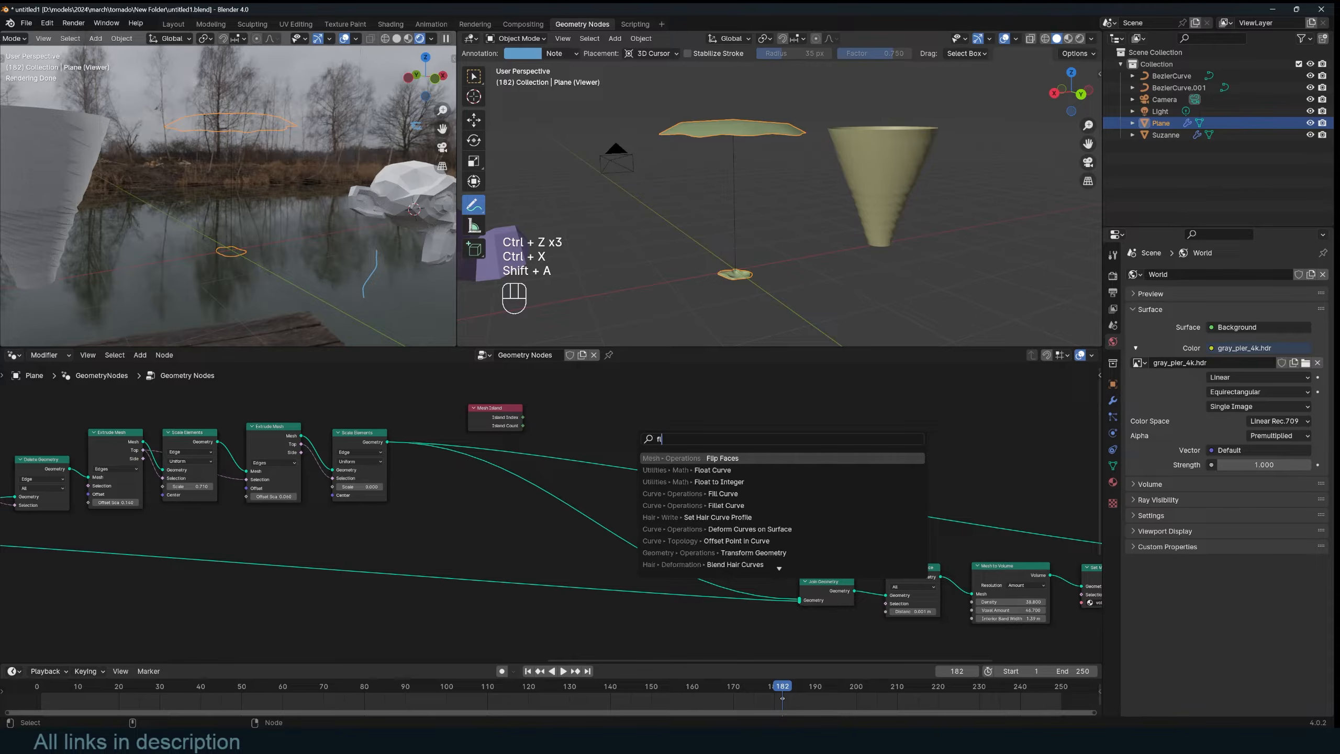
key("Return")
left_click(632, 440)
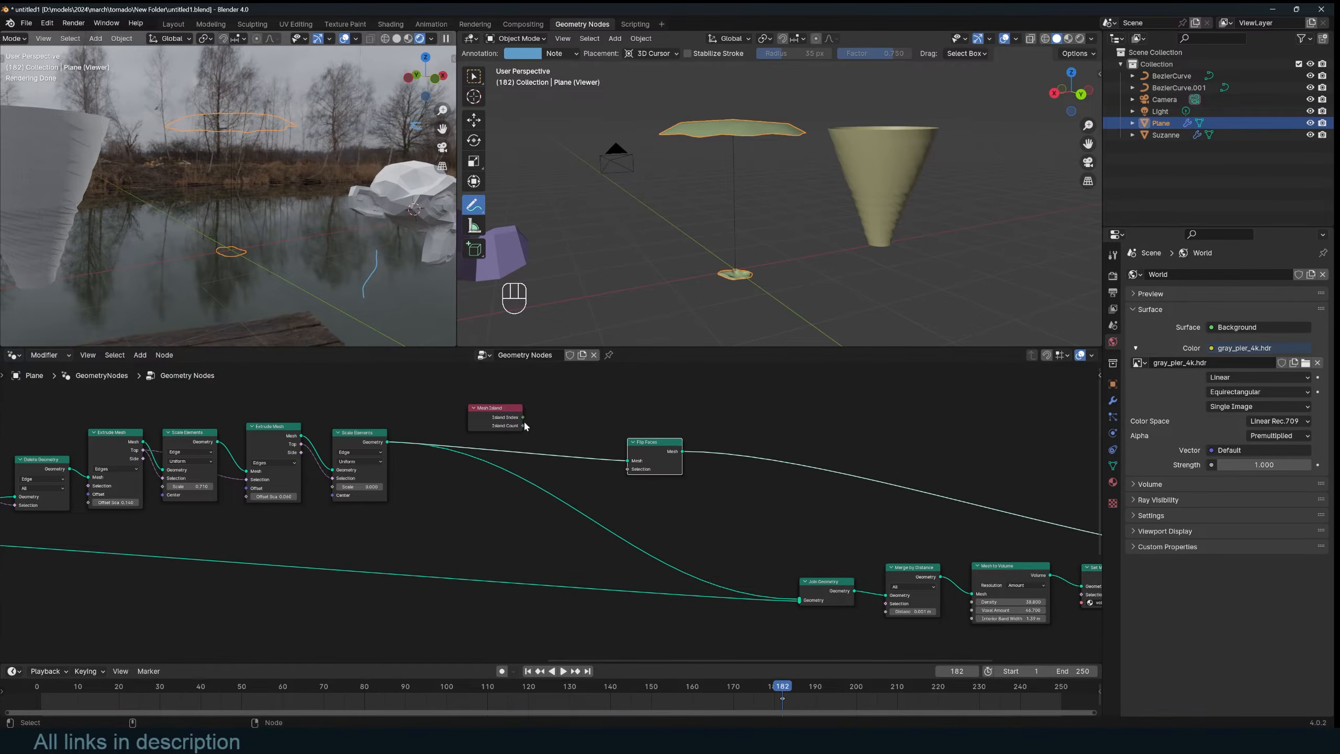
left_click_drag(631, 472, 628, 469)
Step: Turn on the Face Orientation overlay and check both tornado caps from below
left_click(1015, 40)
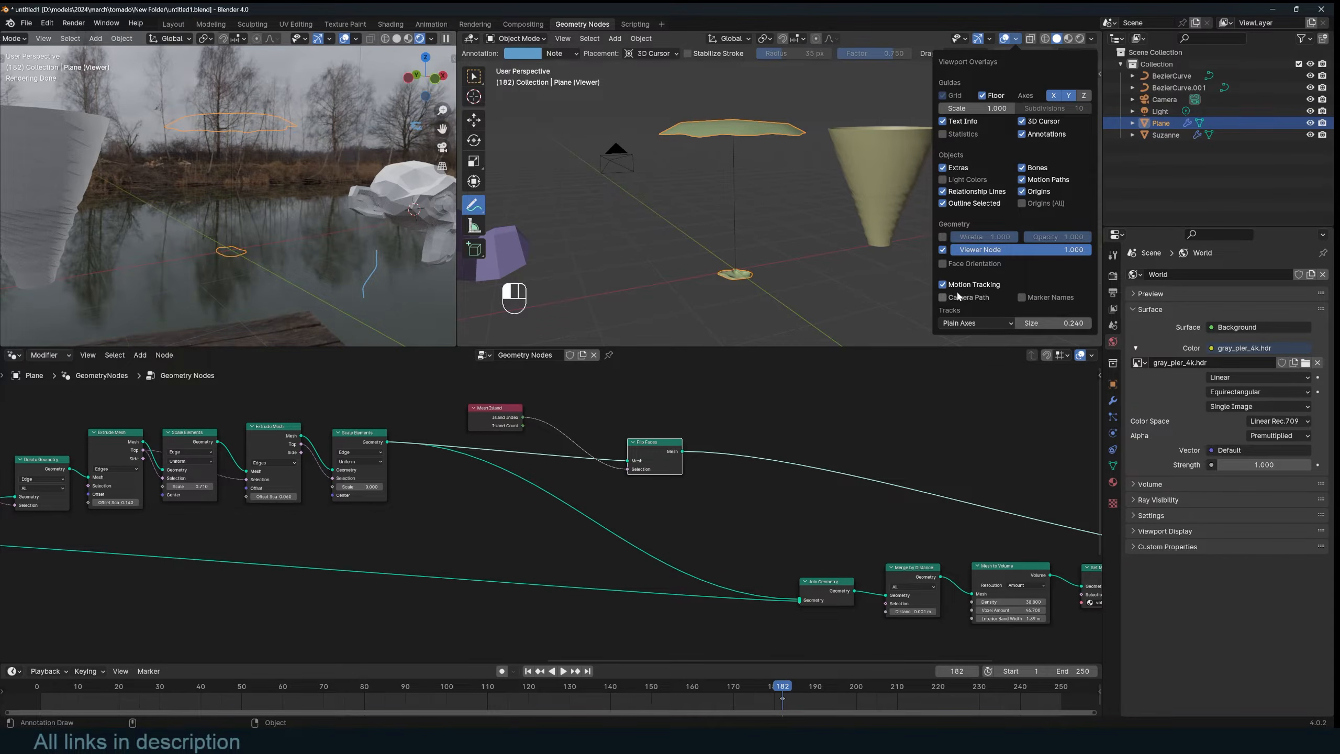
key("shift+q")
left_click(909, 277)
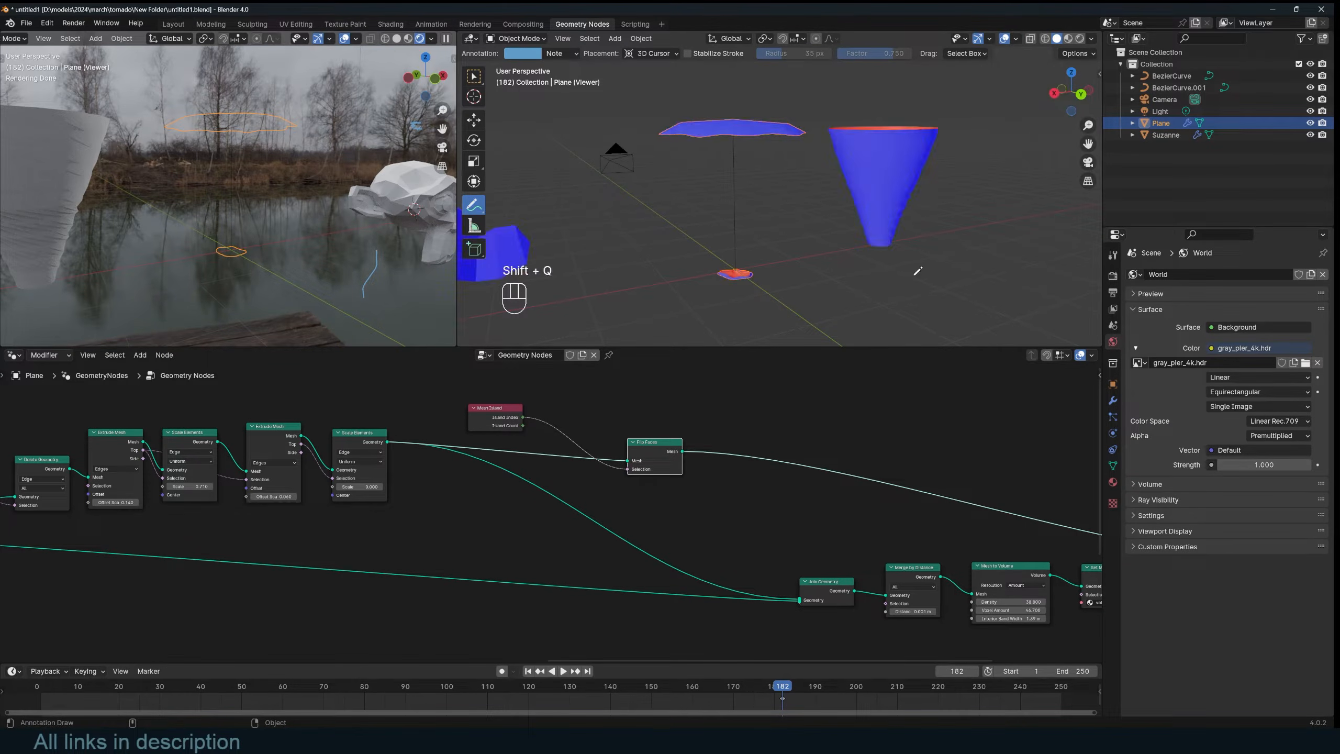
middle_click_drag(910, 276, 758, 203)
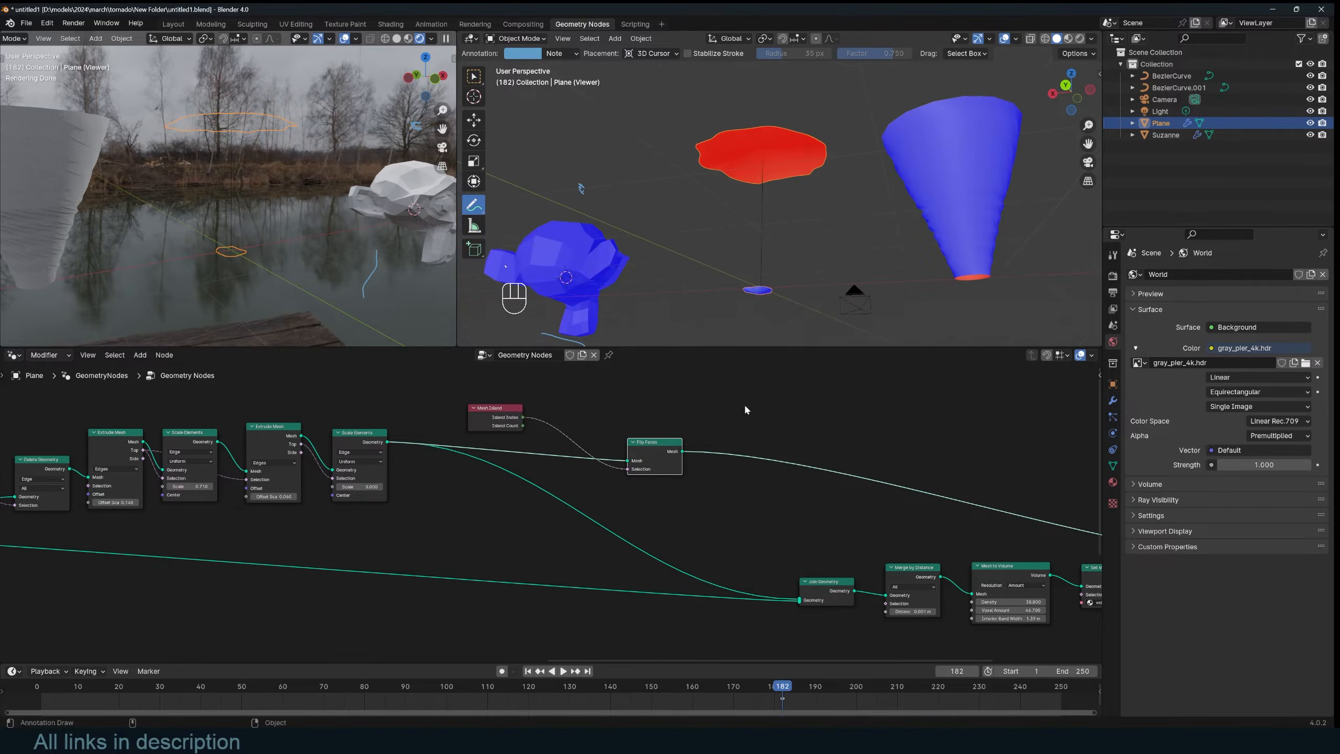
Step: Connect the Flip Faces output to Join Geometry in place of the direct link from Scale Elements
scroll(757, 443, "down", 3)
middle_click_drag(773, 478, 635, 430)
scroll(645, 496, "up", 2)
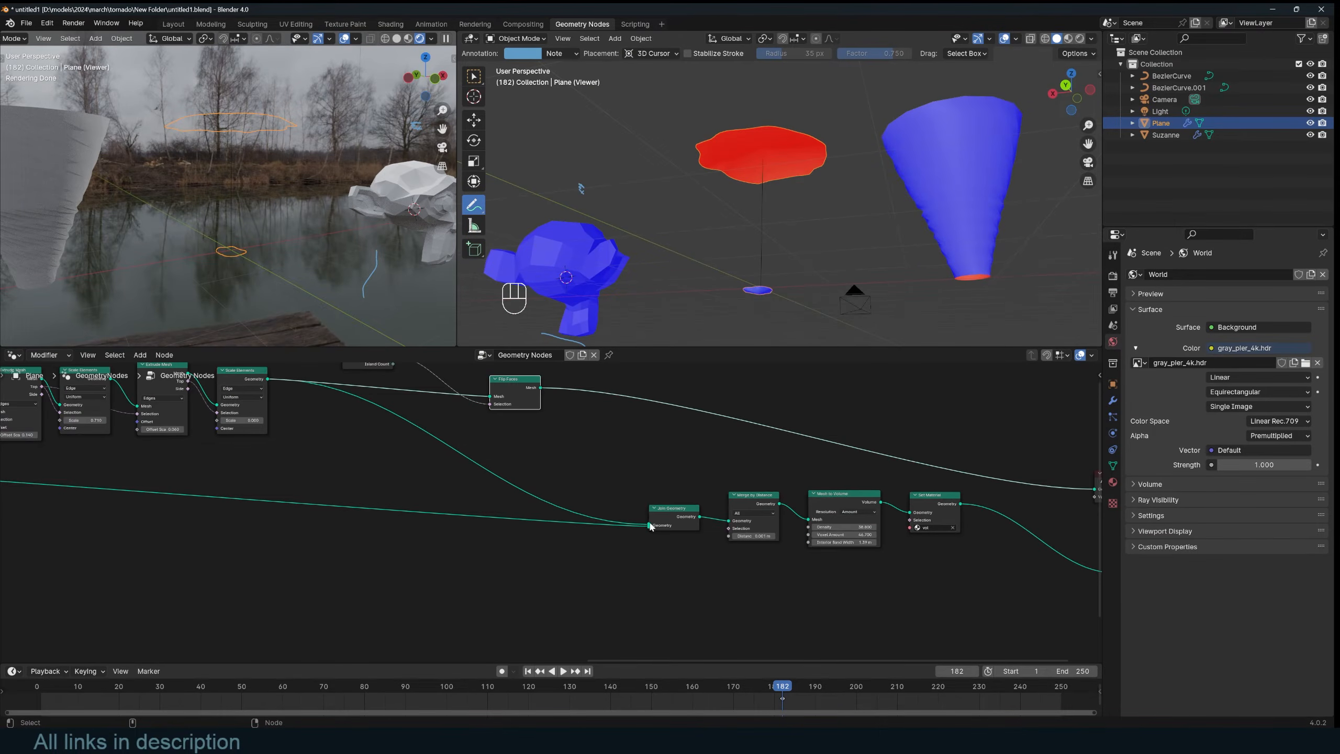
mouse_move(650, 525)
left_mouse_down()
mouse_move(567, 412)
mouse_move(649, 524)
left_mouse_up()
Step: Preview the outputs of Join Geometry, Merge by Distance, Mesh to Volume and Set Material to check the tornado
left_click(958, 507, "ctrl+shift")
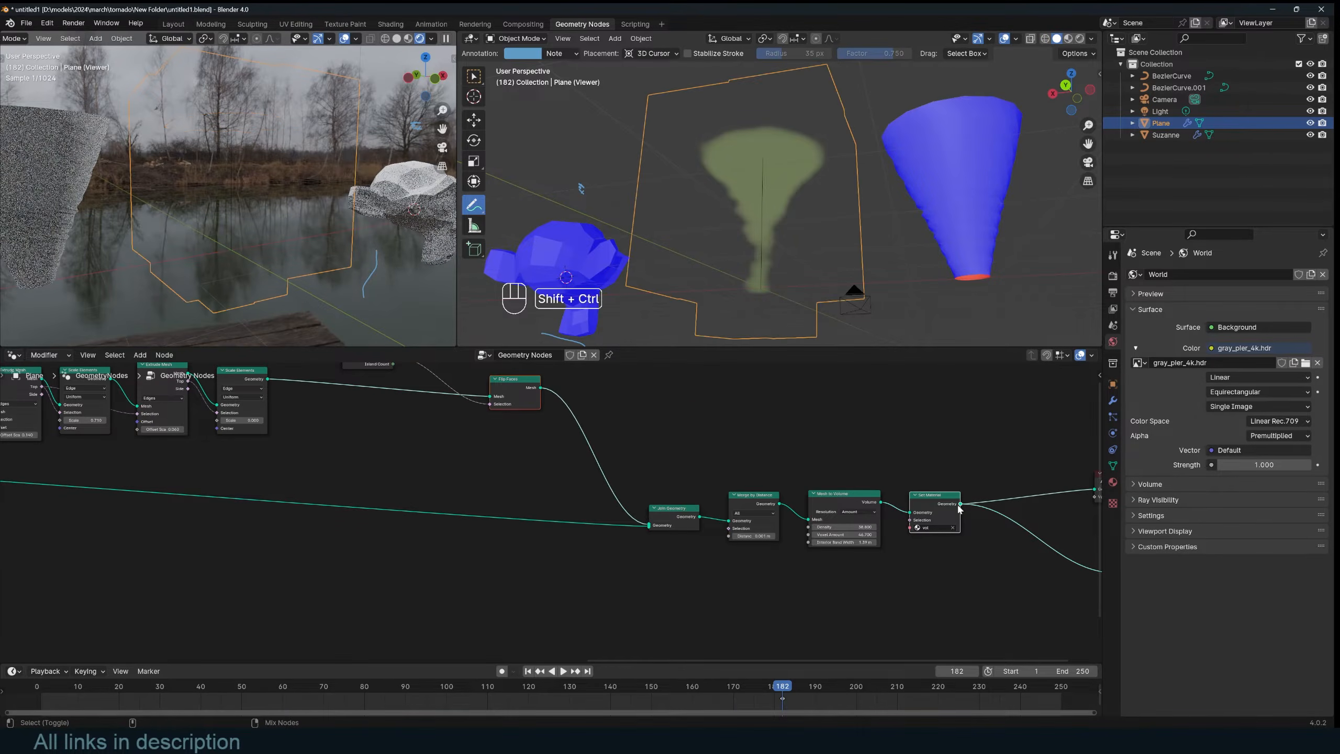
middle_click_drag(792, 185, 787, 267)
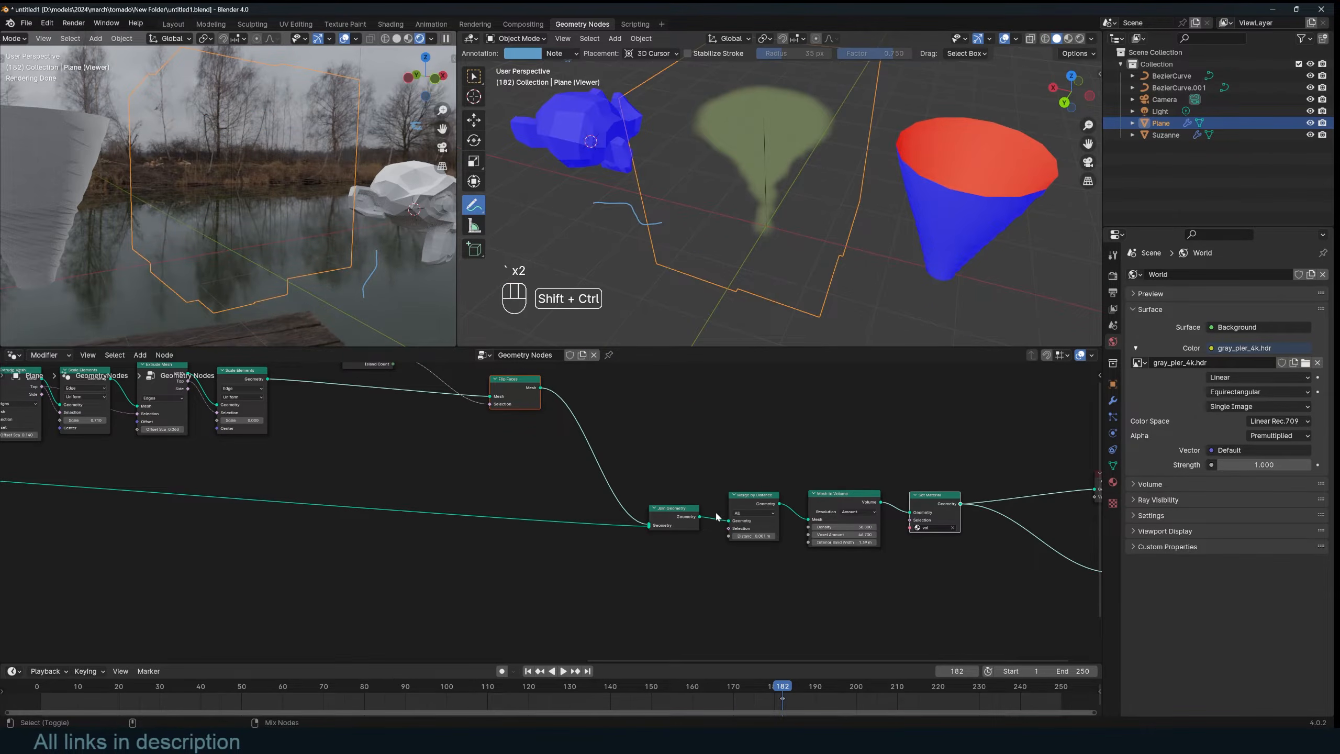
left_click(675, 518, "ctrl+shift")
middle_click_drag(802, 172, 737, 141)
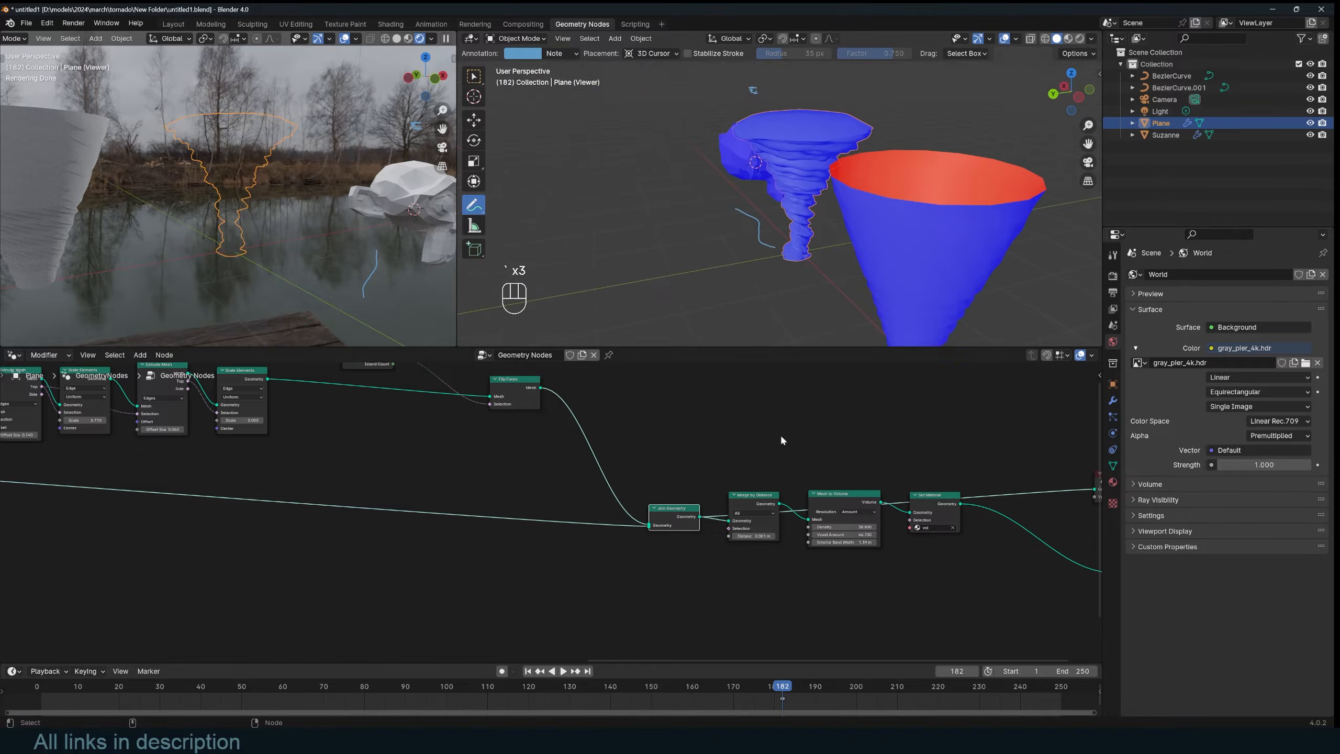
left_click(763, 504, "ctrl+shift")
middle_click_drag(775, 233, 828, 251)
left_click(860, 502, "ctrl+shift")
left_click(930, 503, "ctrl+shift")
scroll(828, 251, "down", 1)
scroll(964, 511, "down", 5)
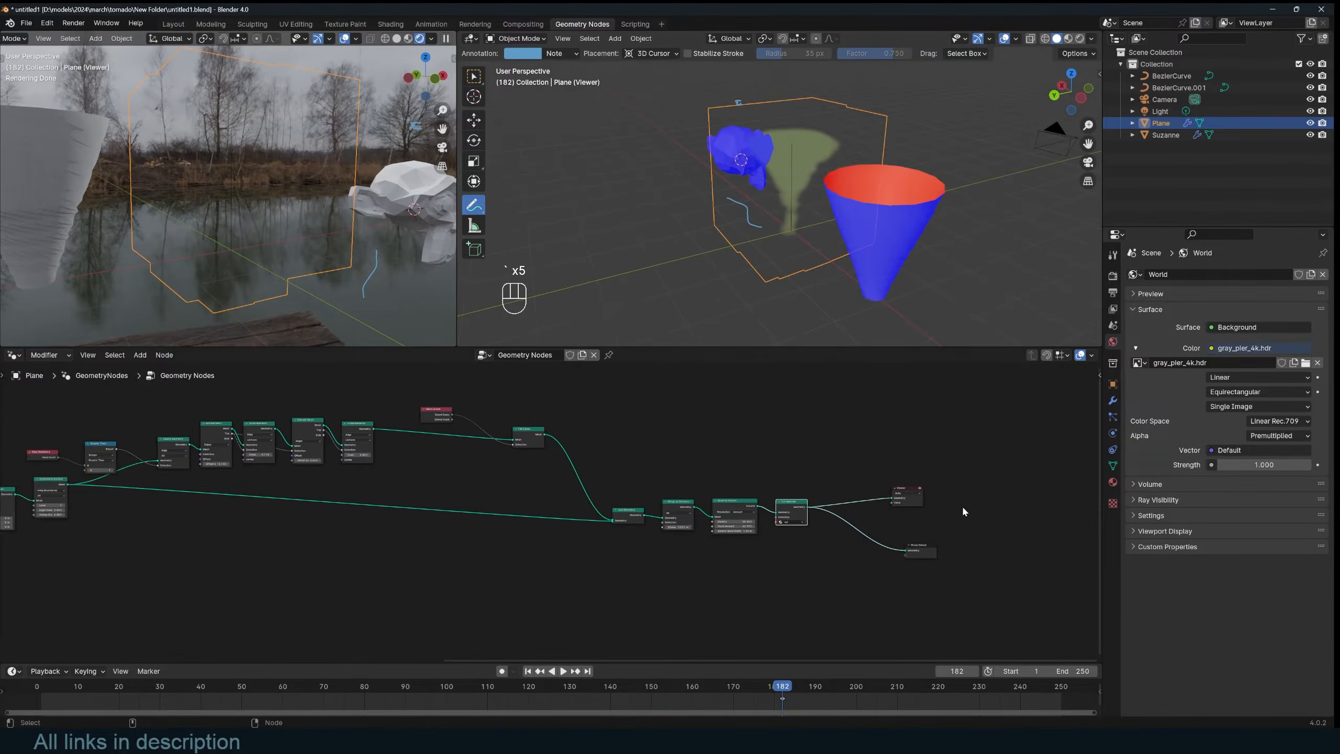
Step: Save the untitled1.blend file
key("ctrl+s")
key("ctrl+s")
scroll(781, 506, "up", 4)
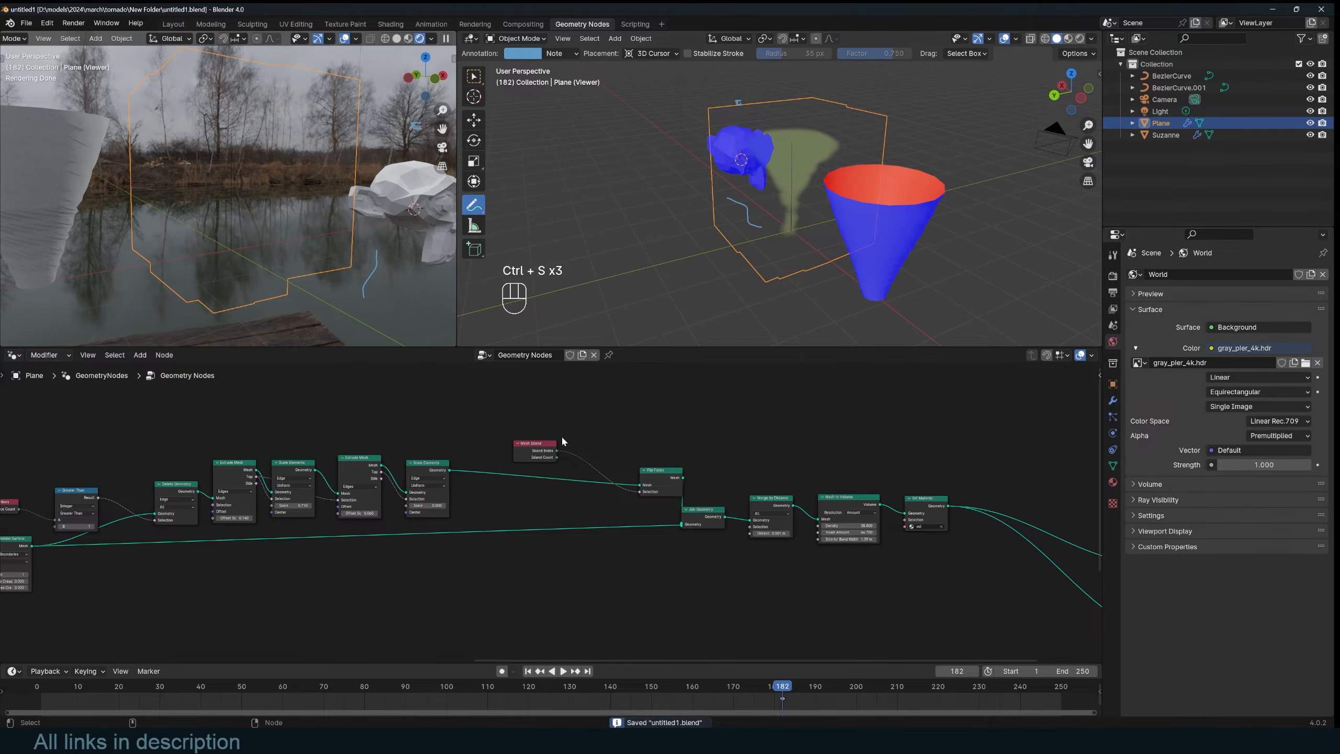
Step: Examine the tornado volume from several angles, comparing Material Preview with Rendered shading
left_click_drag(632, 436, 912, 558)
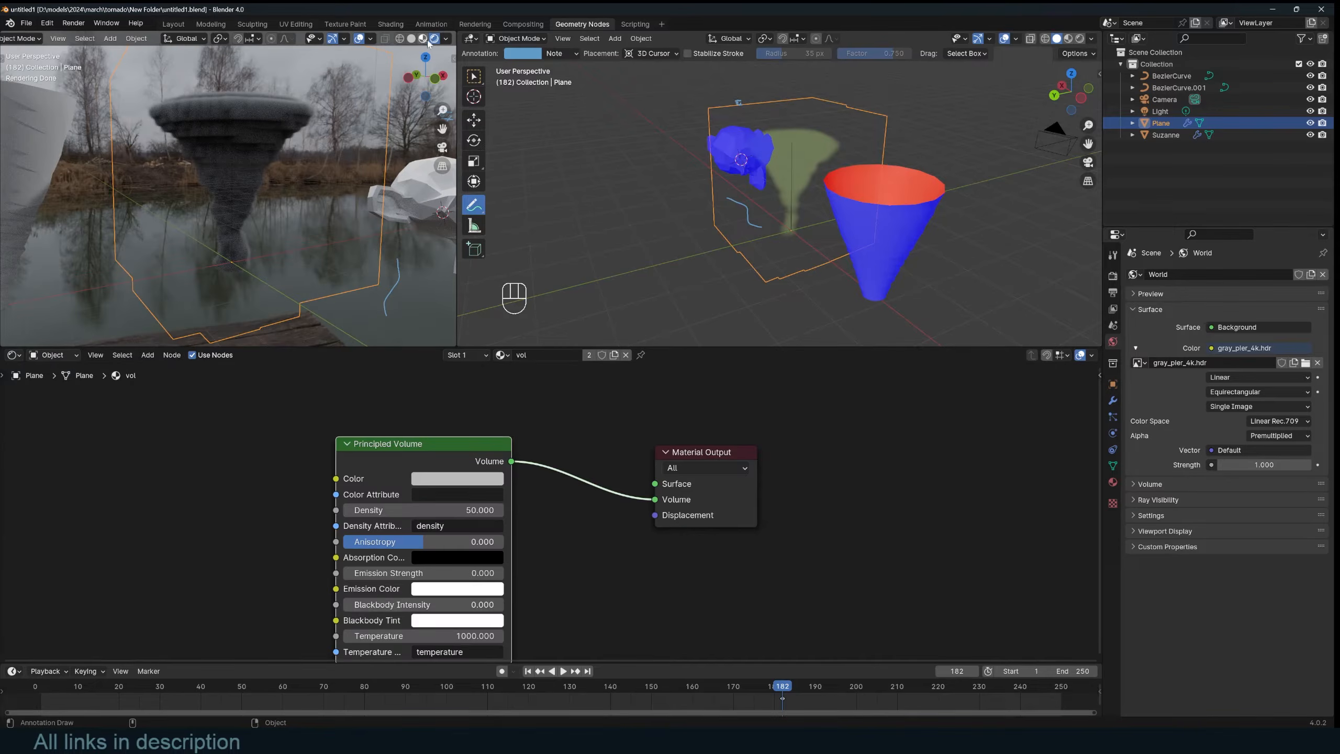
middle_click_drag(287, 172, 237, 190)
key("grave")
key("grave")
left_click(422, 40)
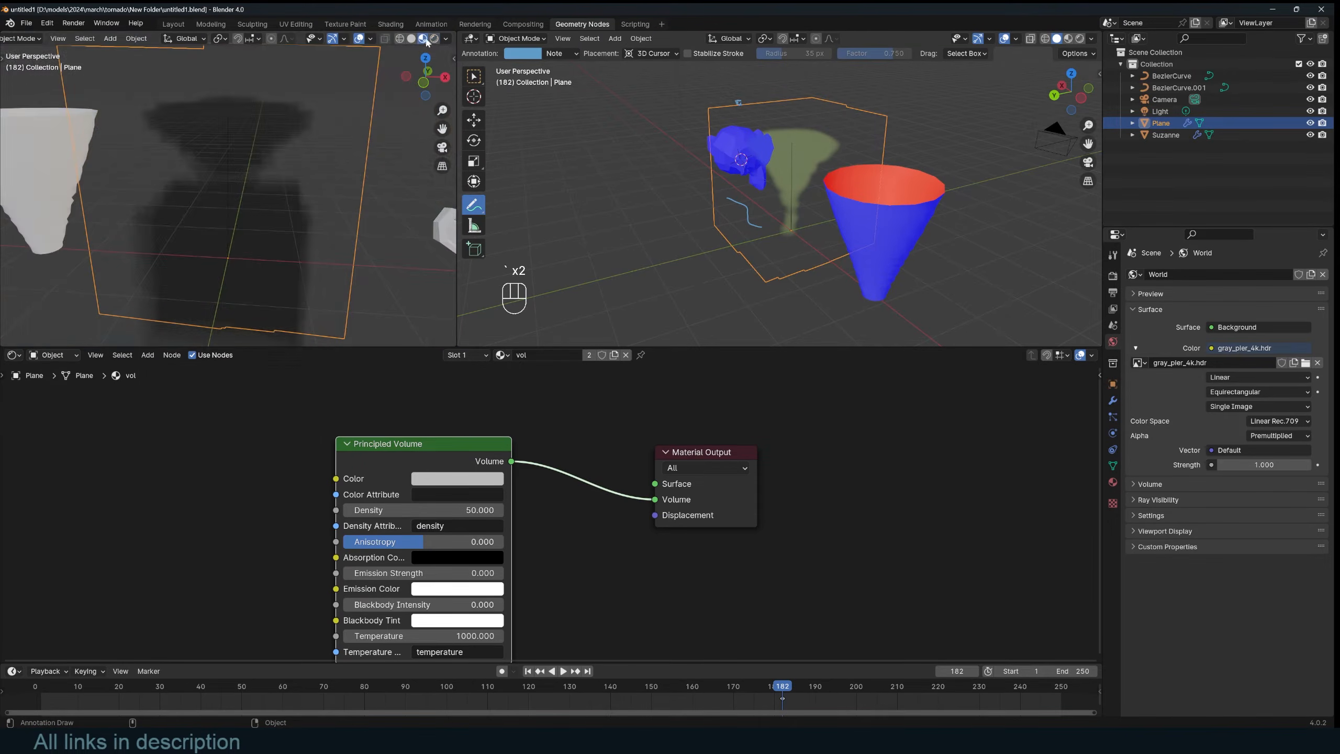
left_click(434, 38)
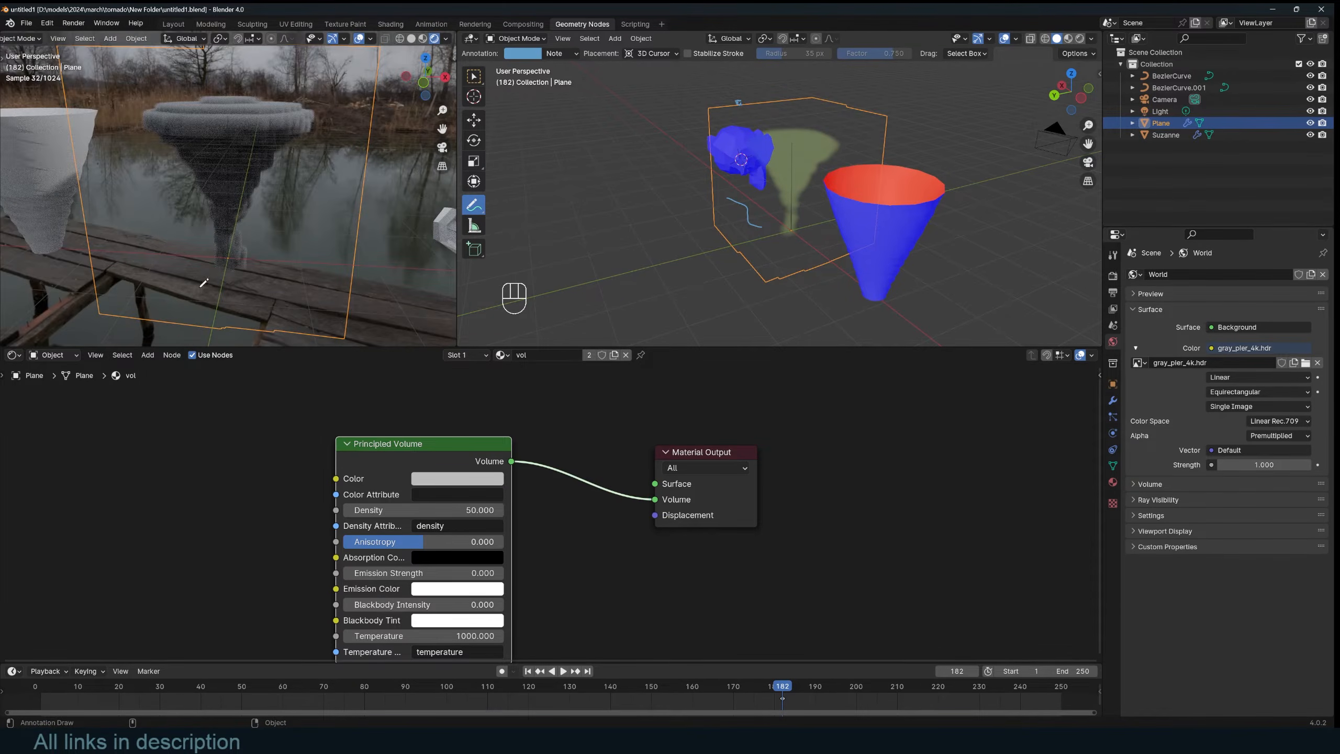
mouse_move(203, 283)
middle_mouse_down()
mouse_move(263, 270)
mouse_move(262, 285)
mouse_move(221, 269)
middle_mouse_up()
key("grave")
key("grave")
key("grave")
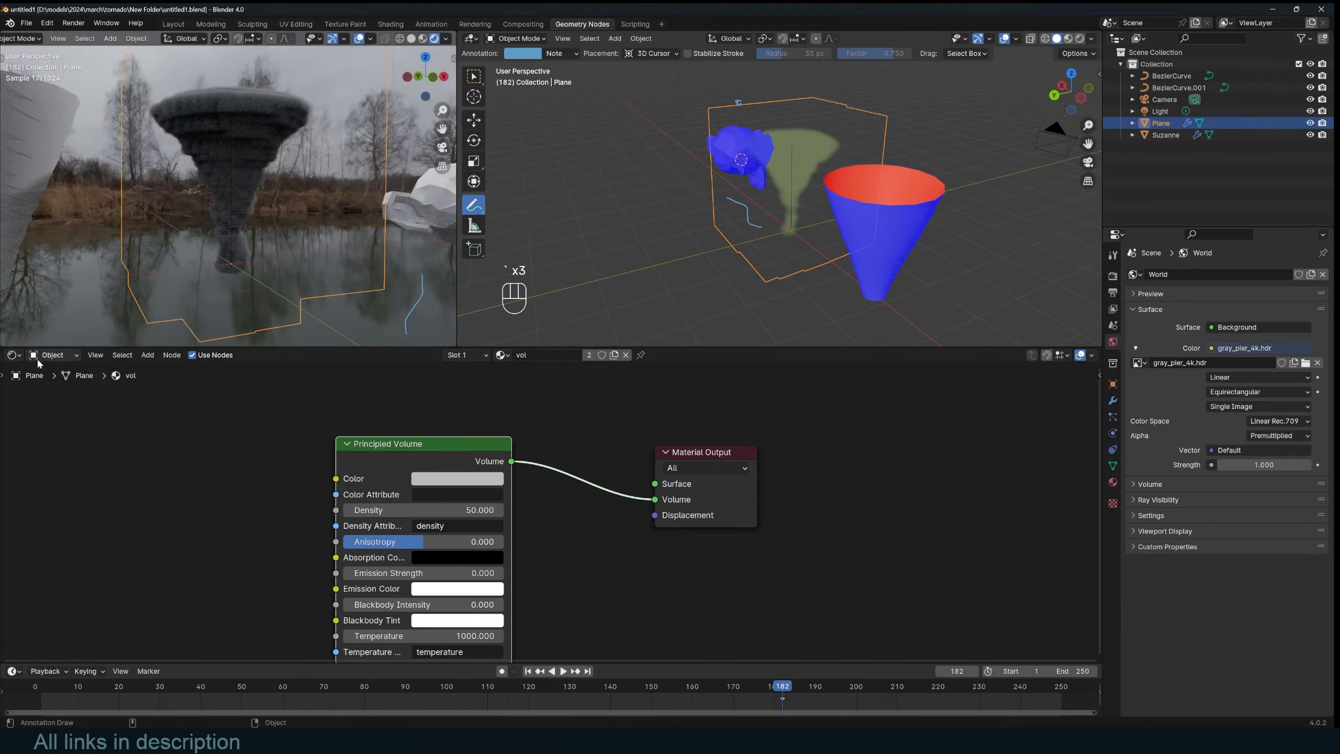
Step: Switch the node editor from the vol material to the Plane's geometry node tree
left_click(14, 354)
left_click(60, 450)
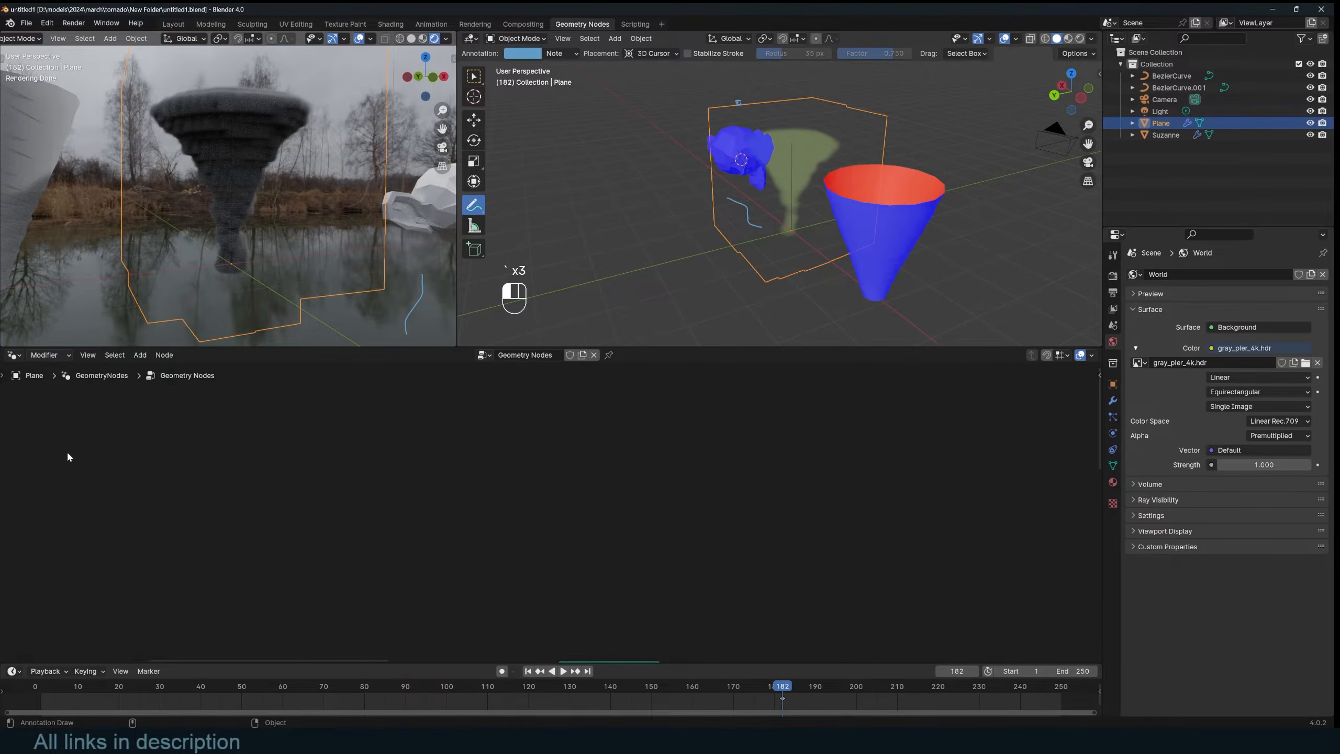
key("a")
key("KP_Decimal")
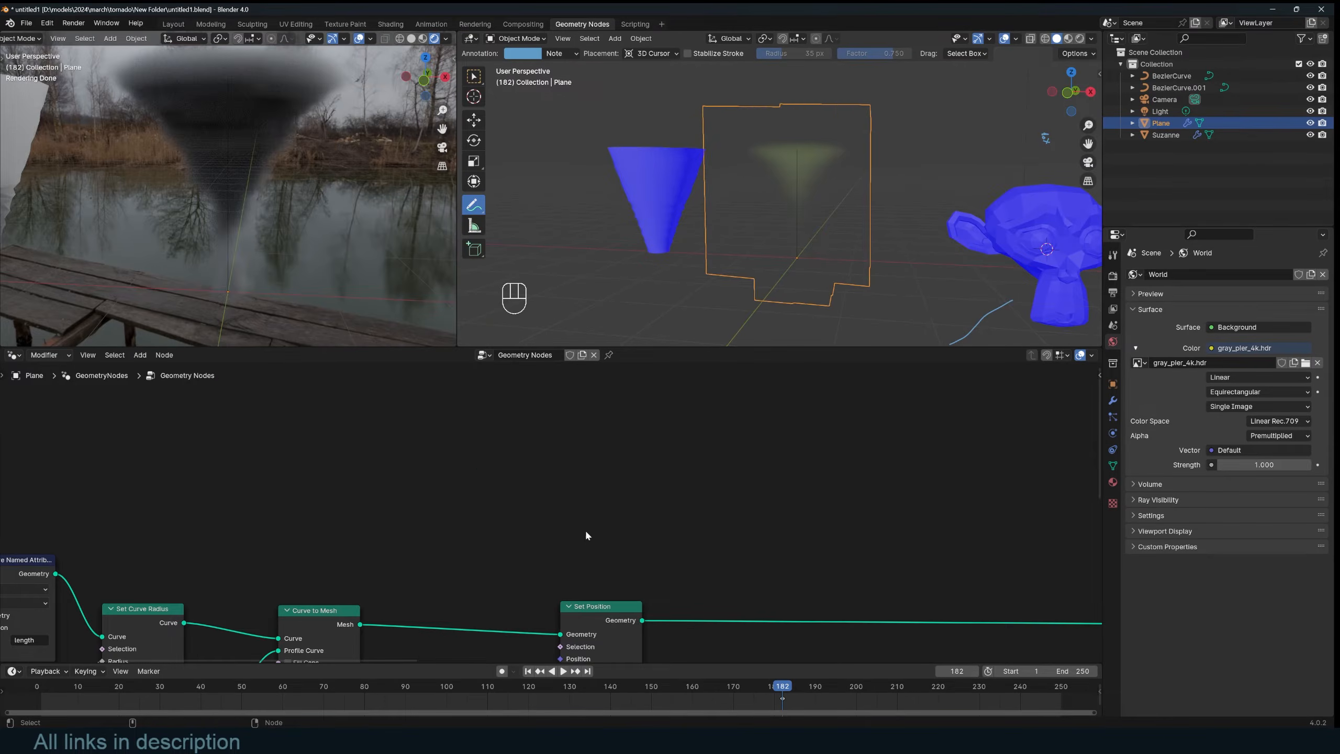
key("alt+a")
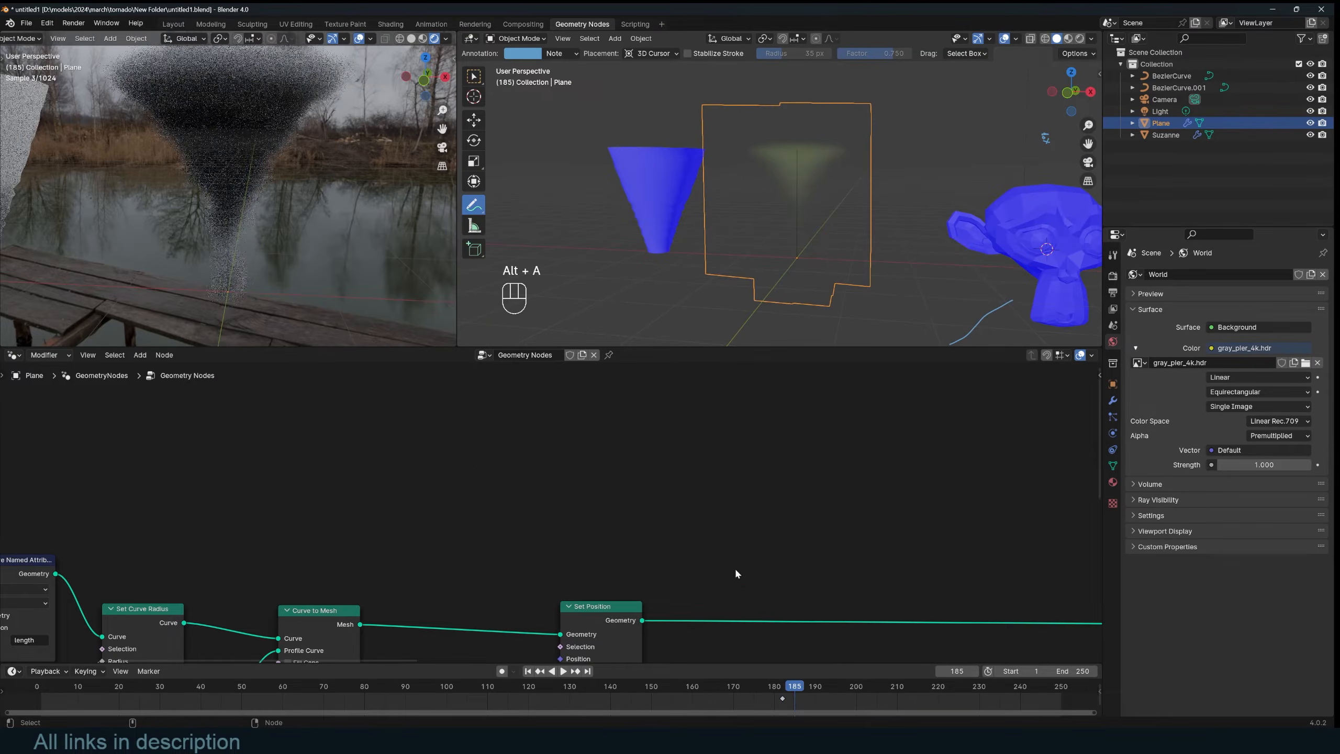
Step: Mute the Mesh to Volume node so the tornado stays a mesh, and save the file
scroll(734, 538, "down", 3)
scroll(737, 507, "up", 3)
middle_click_drag(833, 501, 435, 533)
scroll(439, 532, "down", 4)
middle_click_drag(715, 530, 504, 546)
scroll(542, 529, "up", 7)
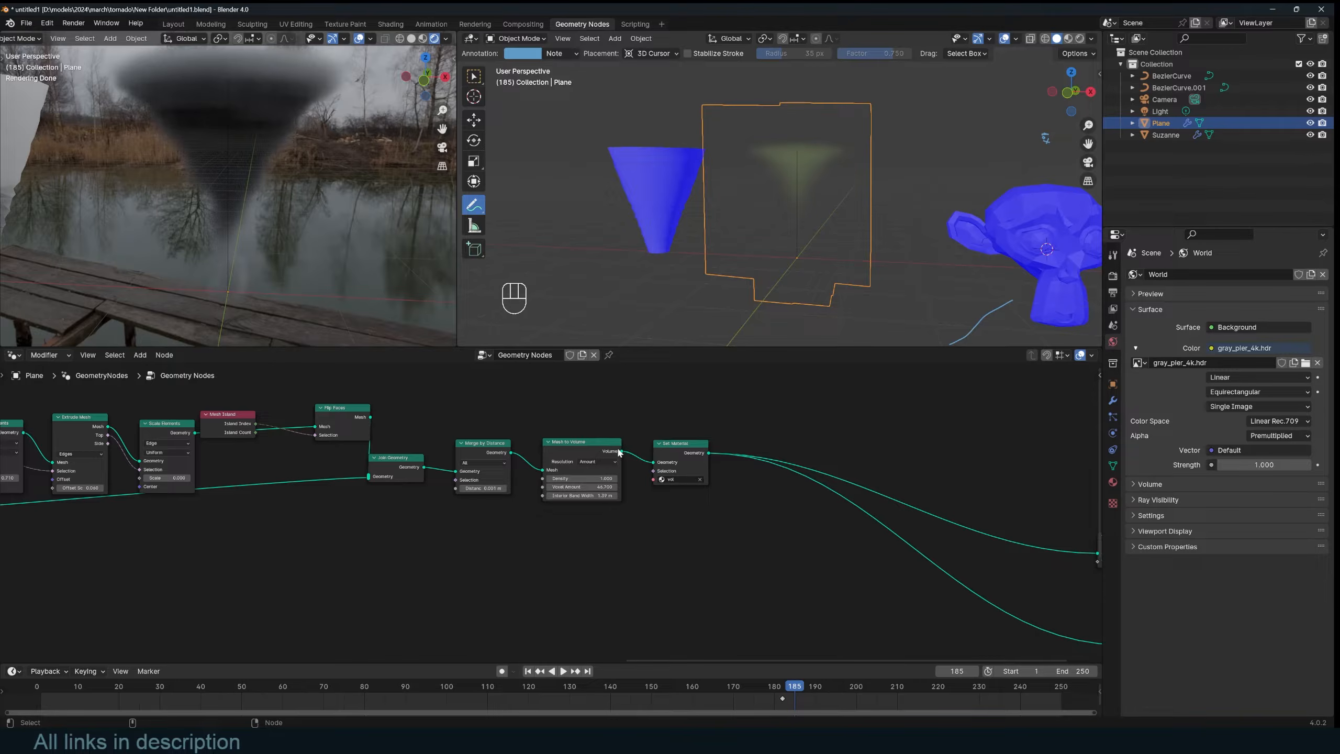
left_click_drag(573, 447, 566, 440)
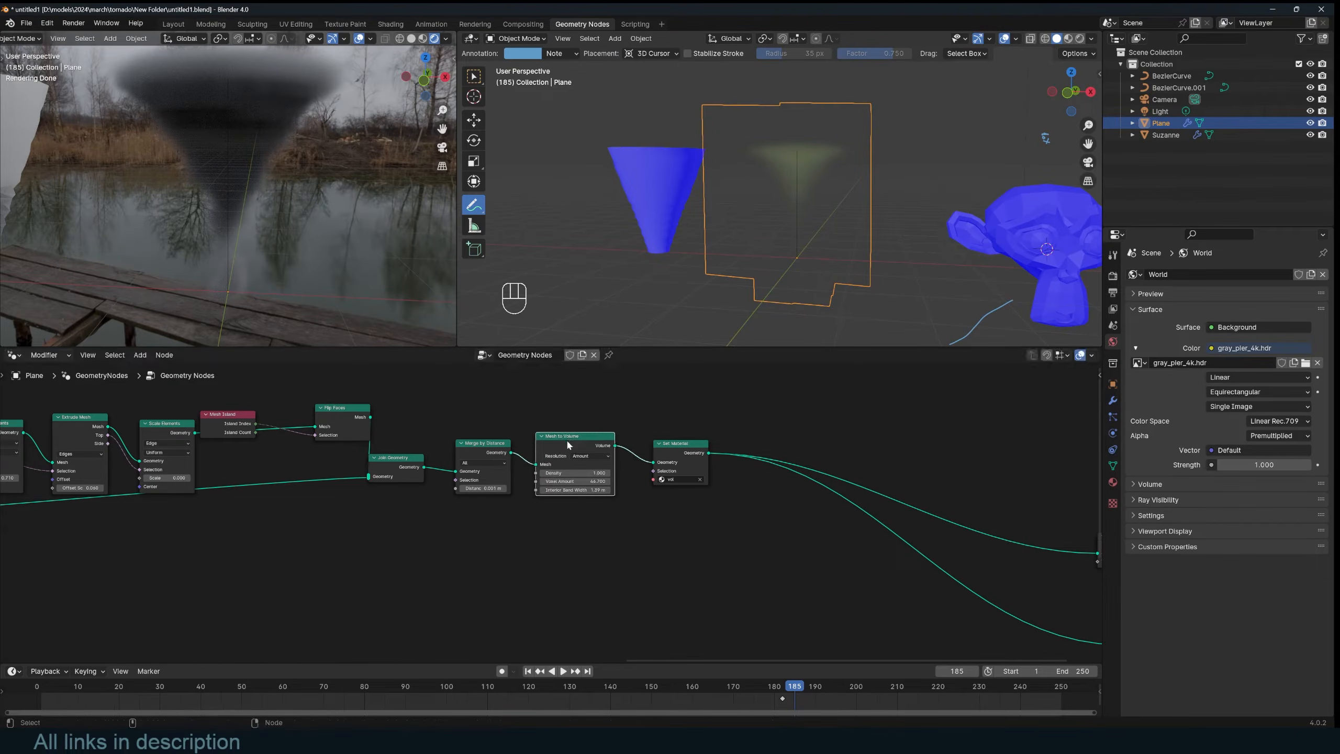
left_click(651, 461)
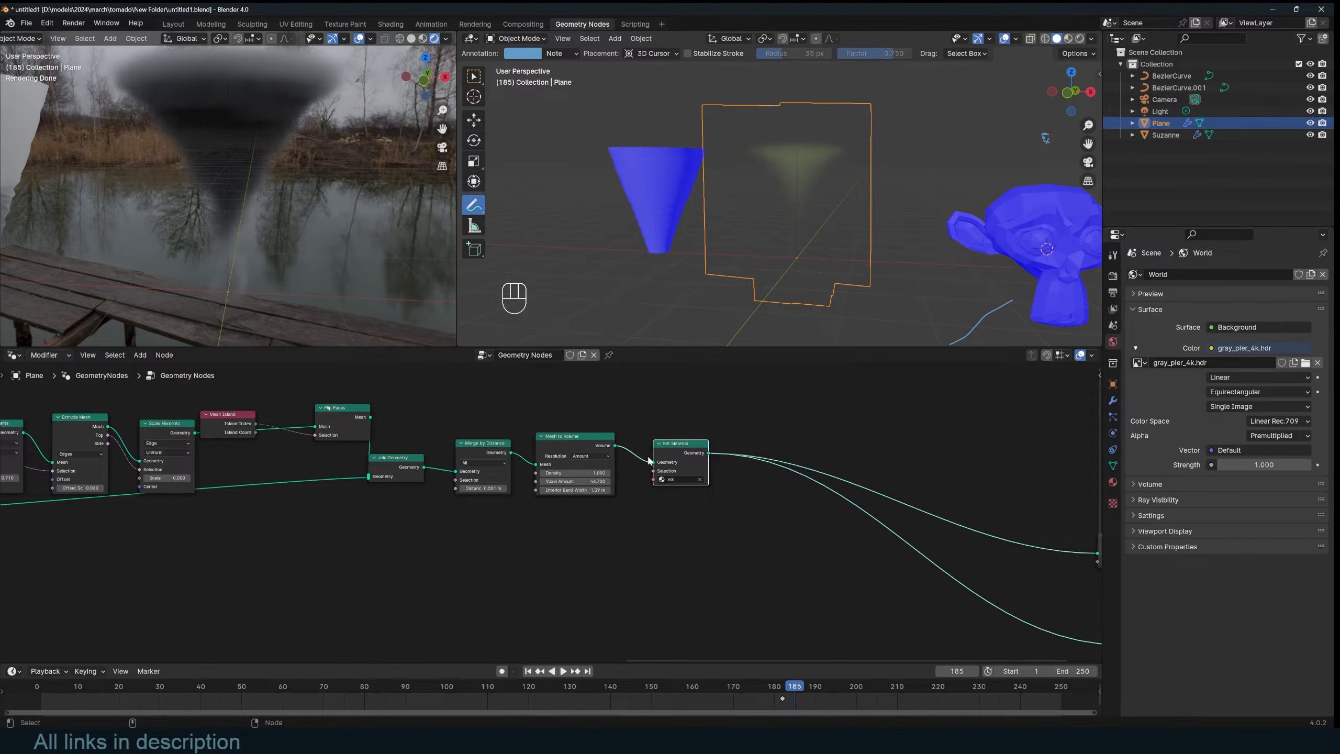
left_click(582, 442)
key("m")
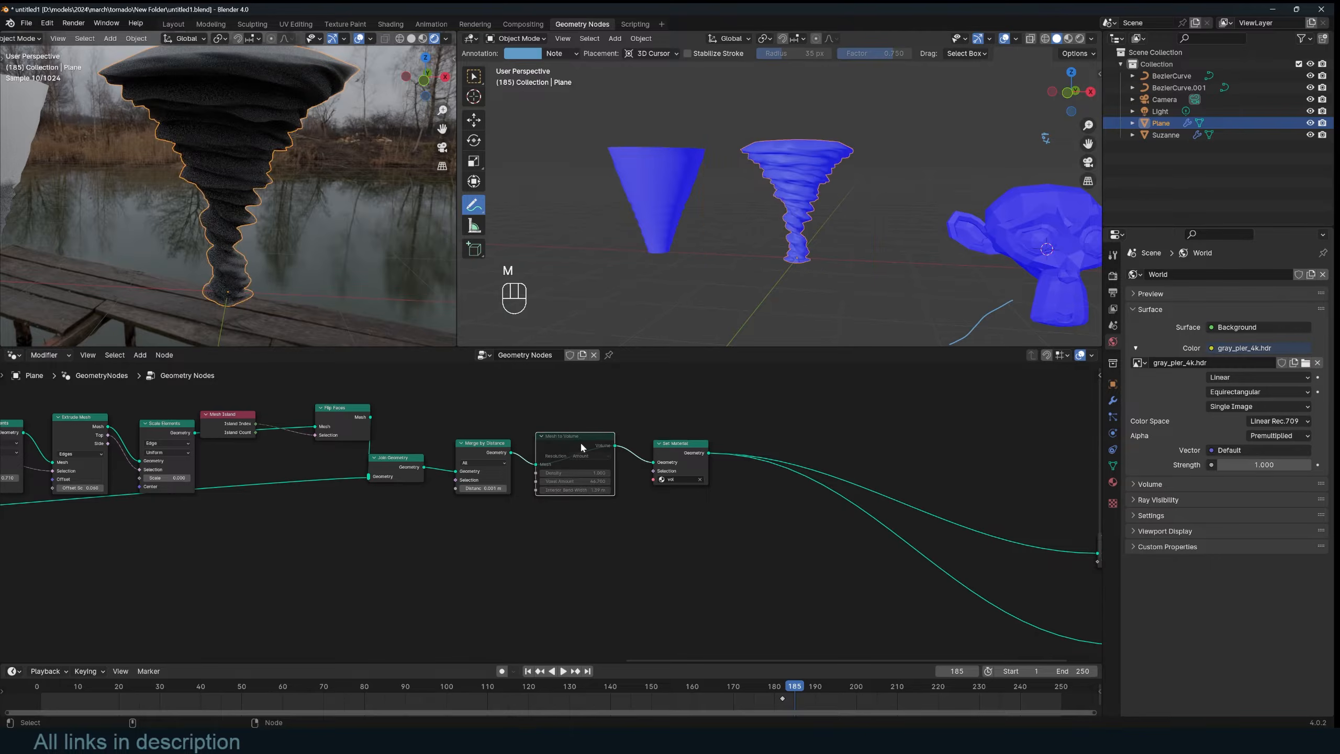
key("alt+a")
key("ctrl+s")
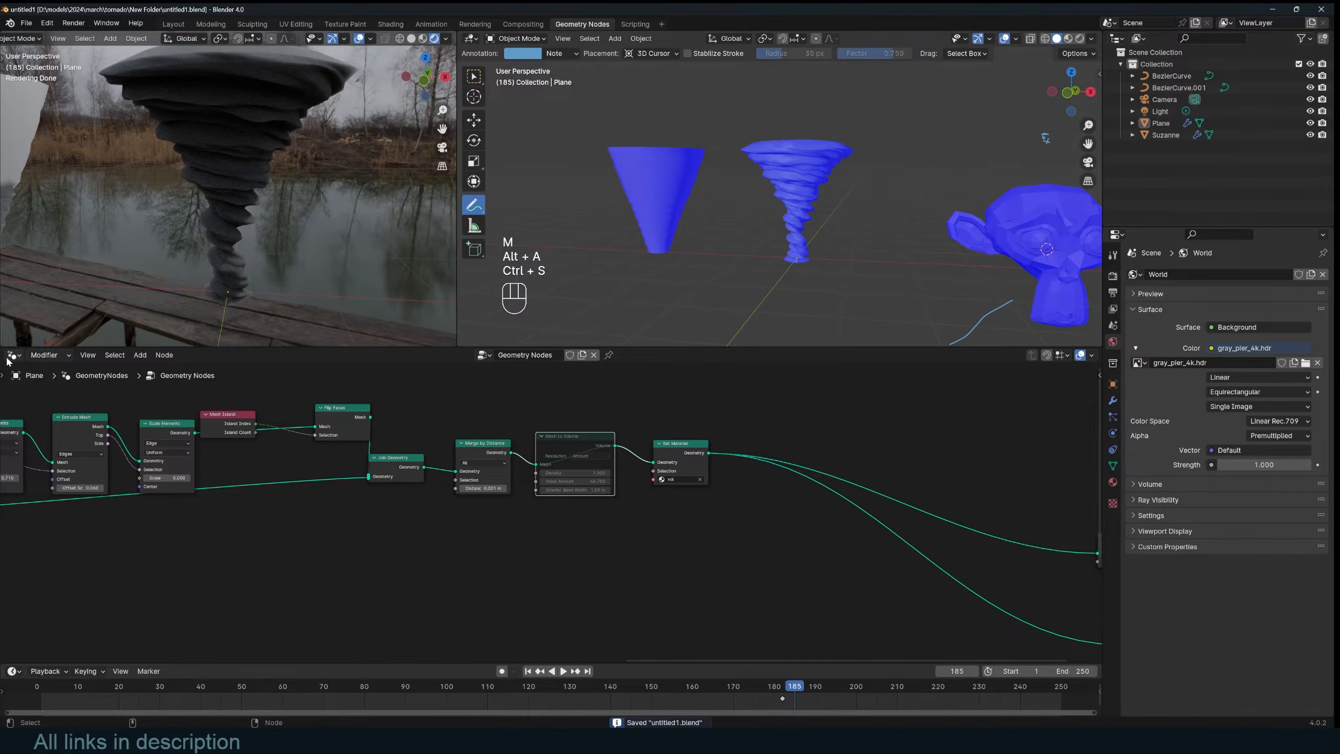
Step: Show the vol material's shader nodes in the node editor with all of them framed
left_click(10, 357)
left_click(45, 463)
key("a")
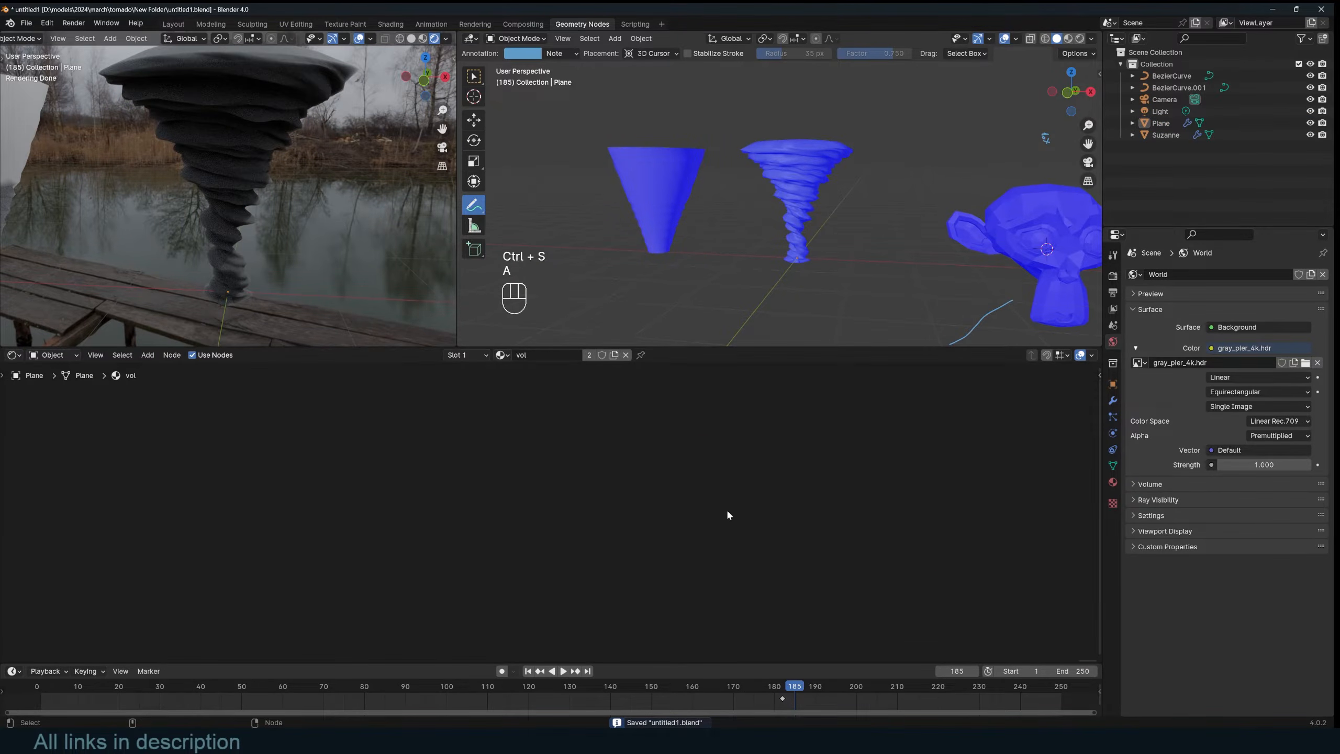
key("KP_Decimal")
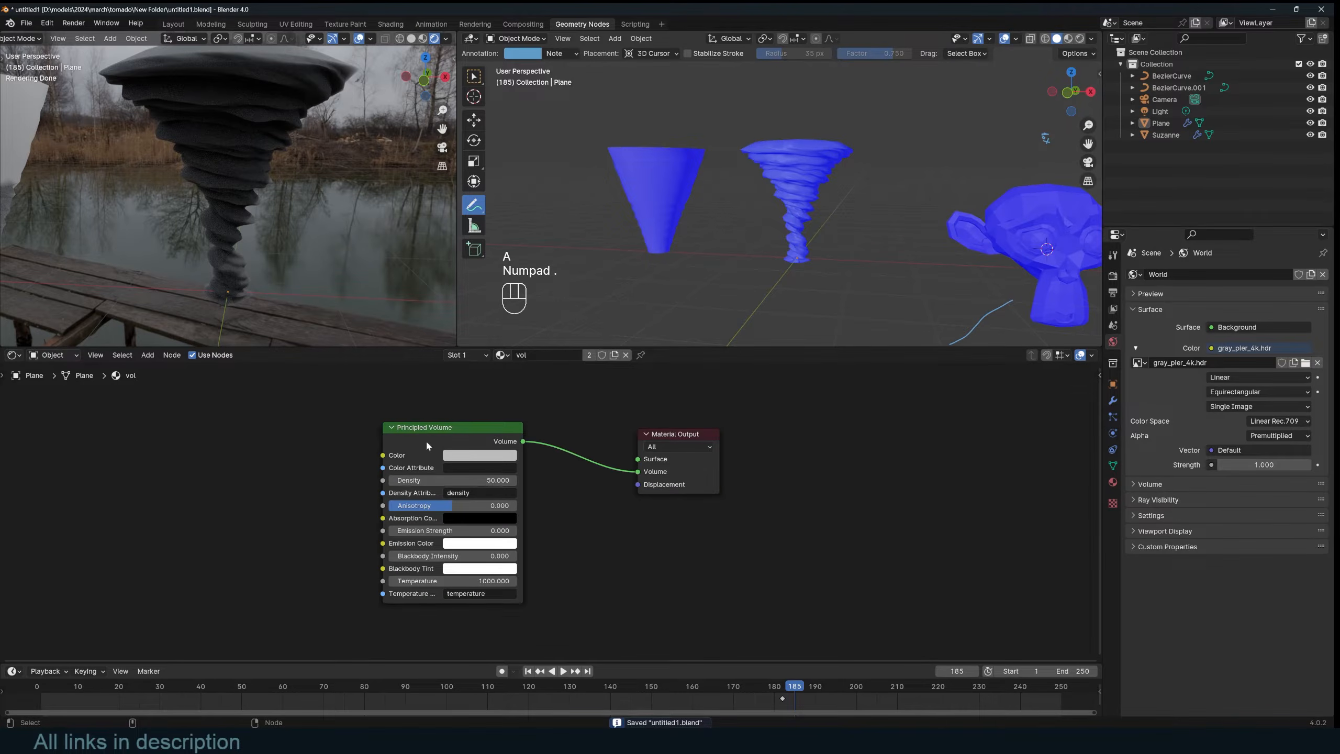
Step: Turn off the Face Orientation overlay and delete the cone curve BezierCurve.001 and the Suzanne monkey head
key("shift+q")
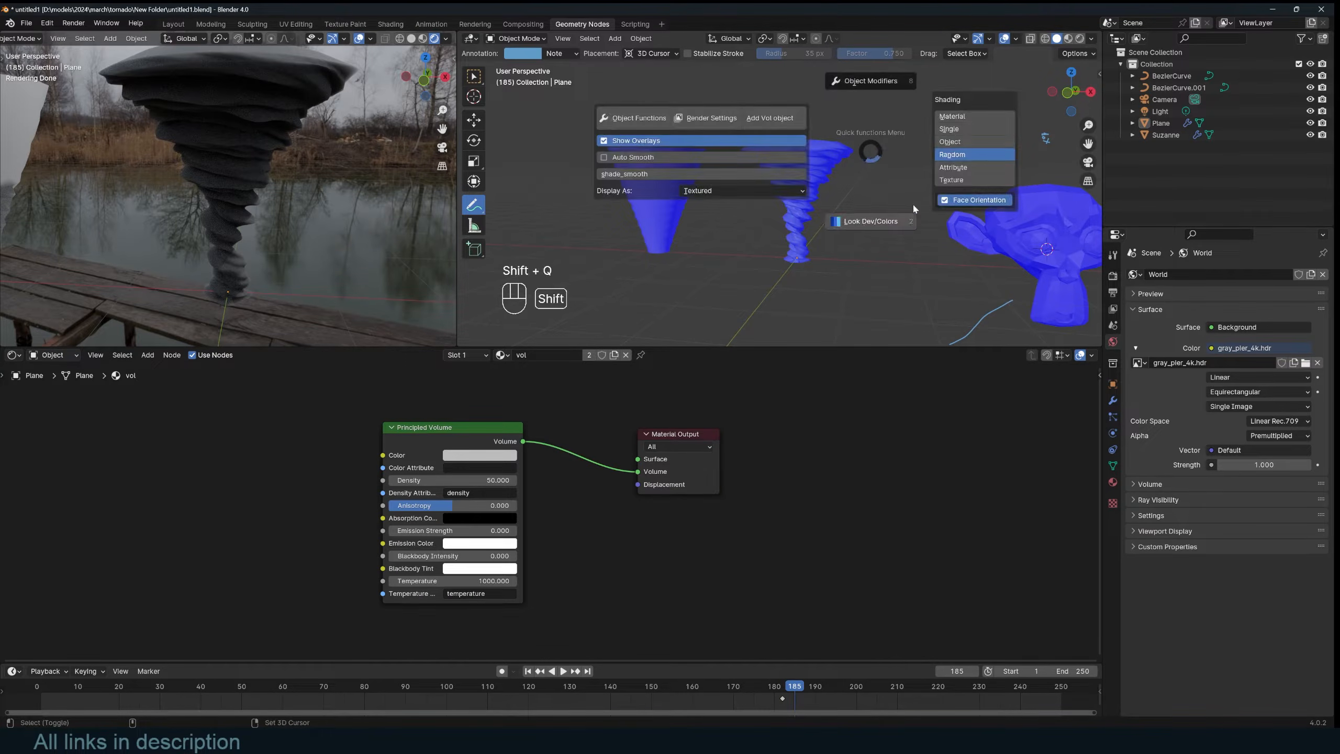
left_click(945, 200)
left_click(474, 121)
left_click(657, 201)
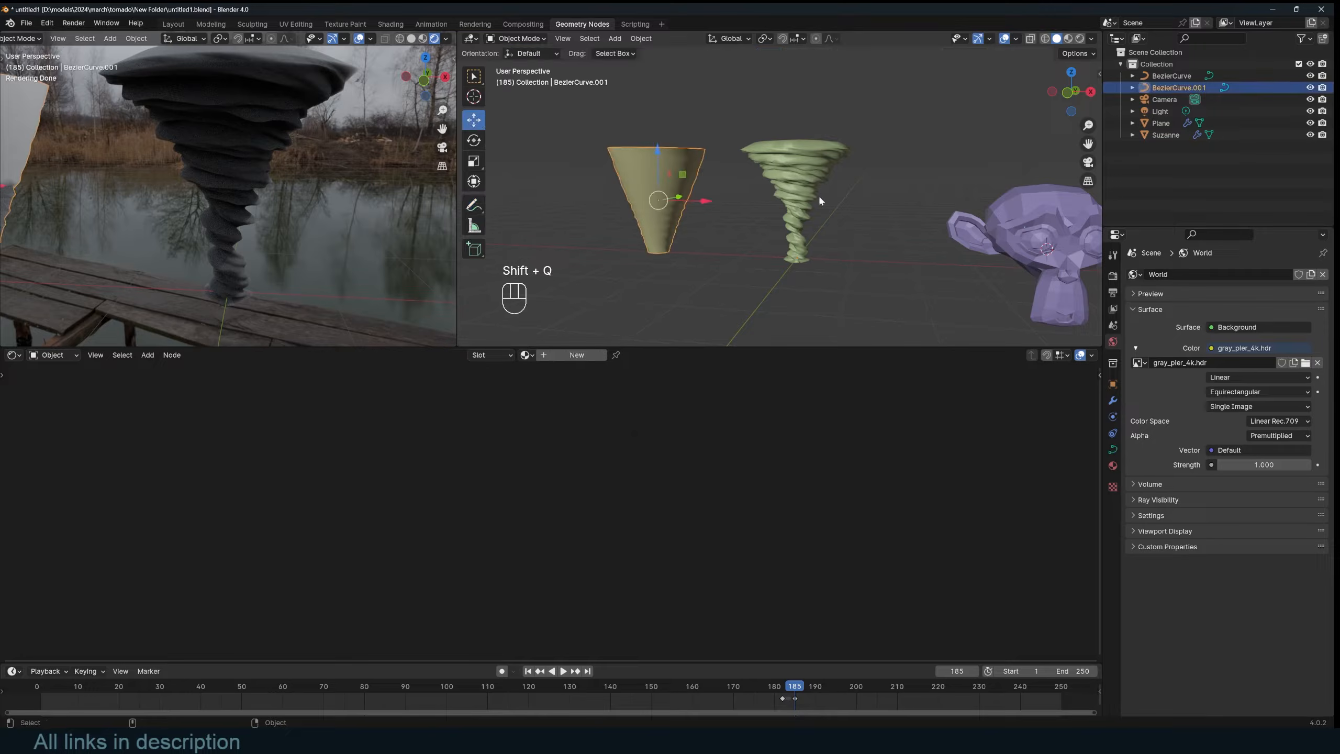
left_click(1056, 244, "shift")
key("x")
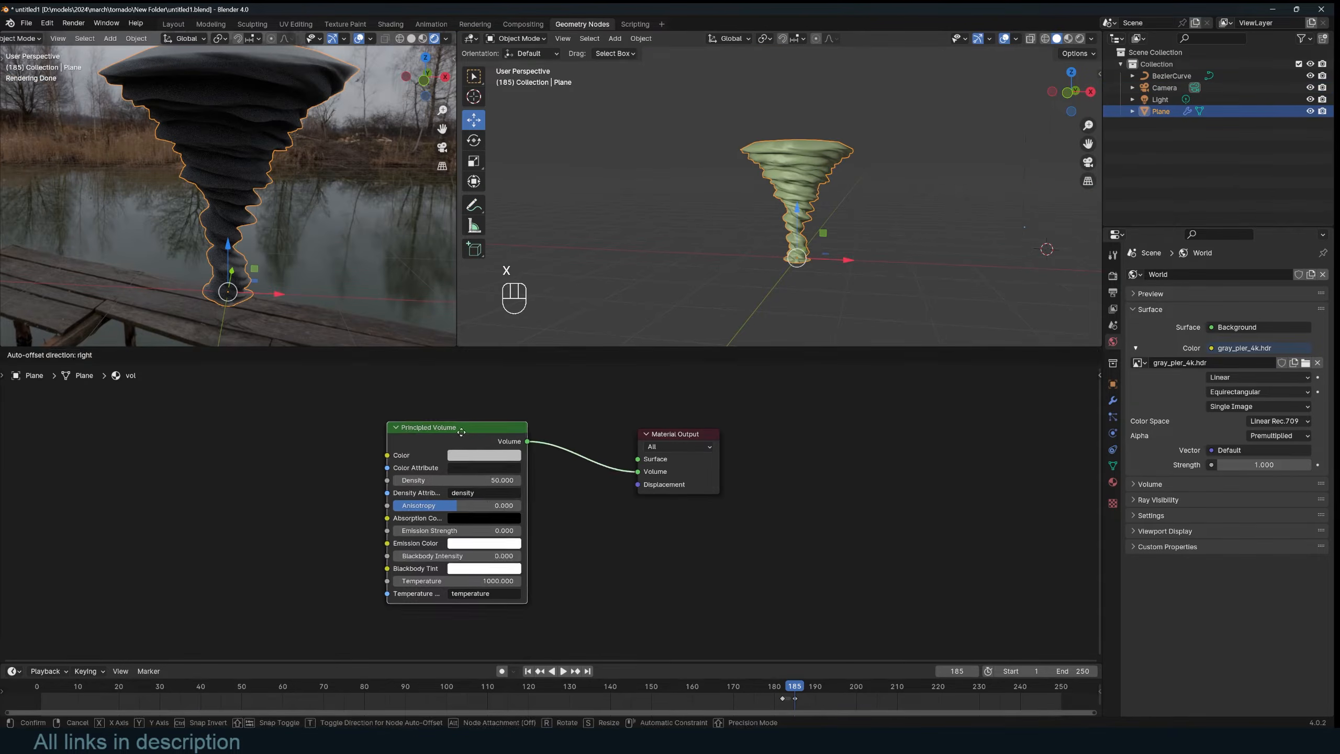
Step: Set the Principled Volume density to about 51.3 and inspect the tornado's surface up close in the rendered view
left_click_drag(460, 431, 482, 427)
double_click(498, 475)
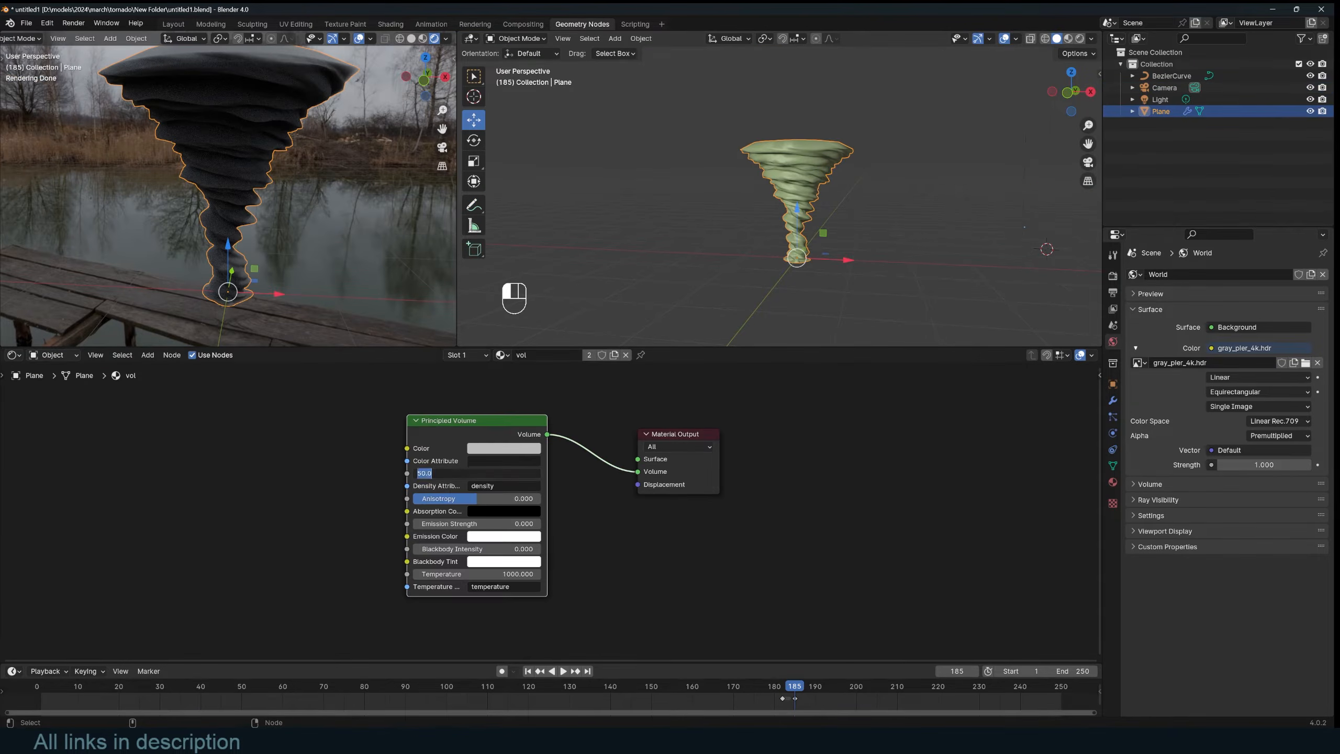
type("1")
key("Return")
left_click_drag(507, 473, 576, 474)
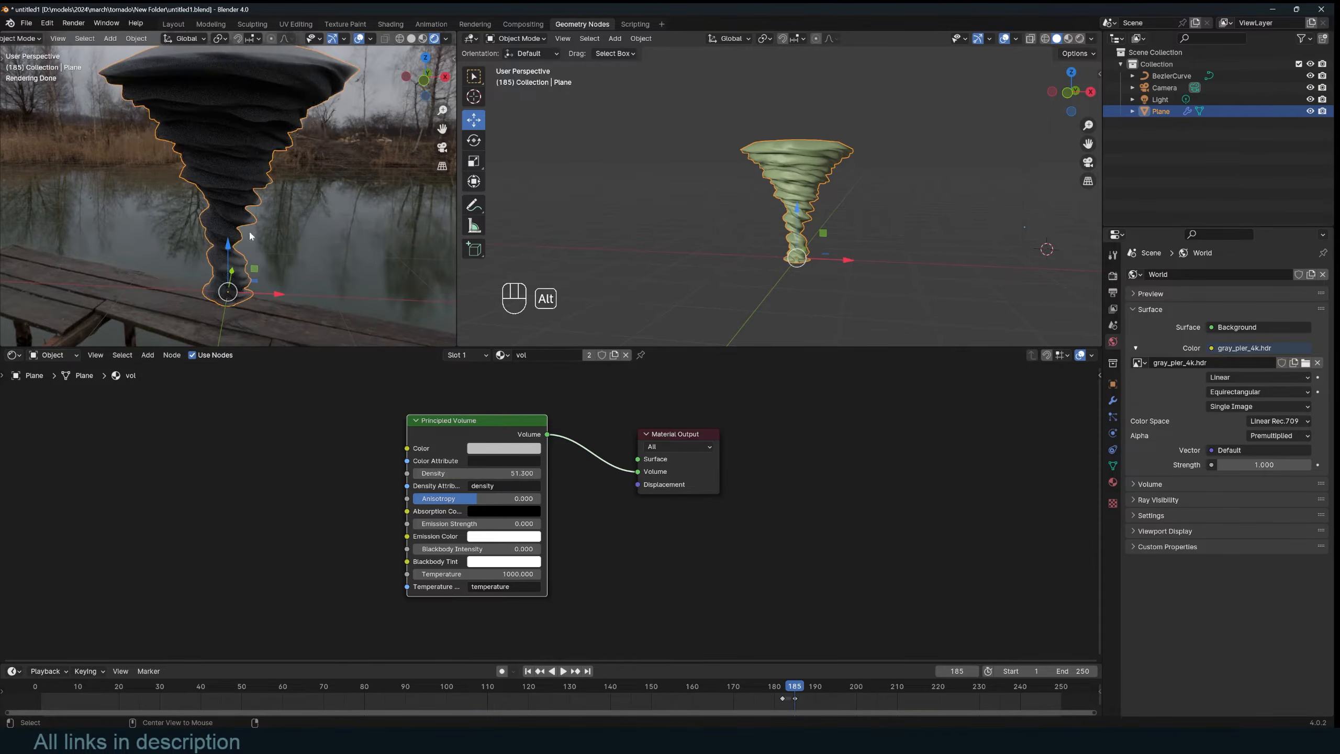
key("alt+a")
middle_click_drag(345, 197, 263, 276)
scroll(264, 278, "up", 6)
scroll(284, 385, "down", 1)
scroll(283, 210, "down", 6)
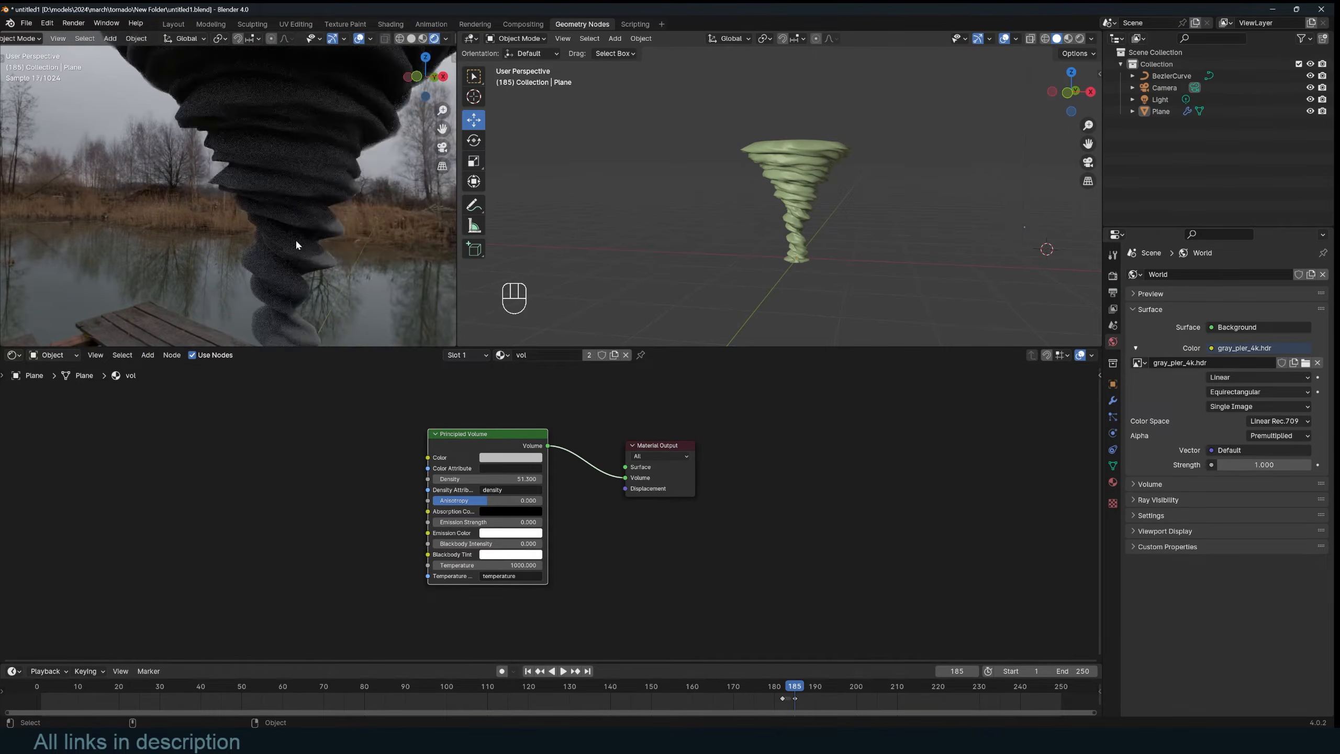
scroll(295, 240, "up", 5)
Step: Try Principled Volume densities of 26.6 and 133.1, settle on about 125.8, and save the file
left_click_drag(503, 479, 507, 481)
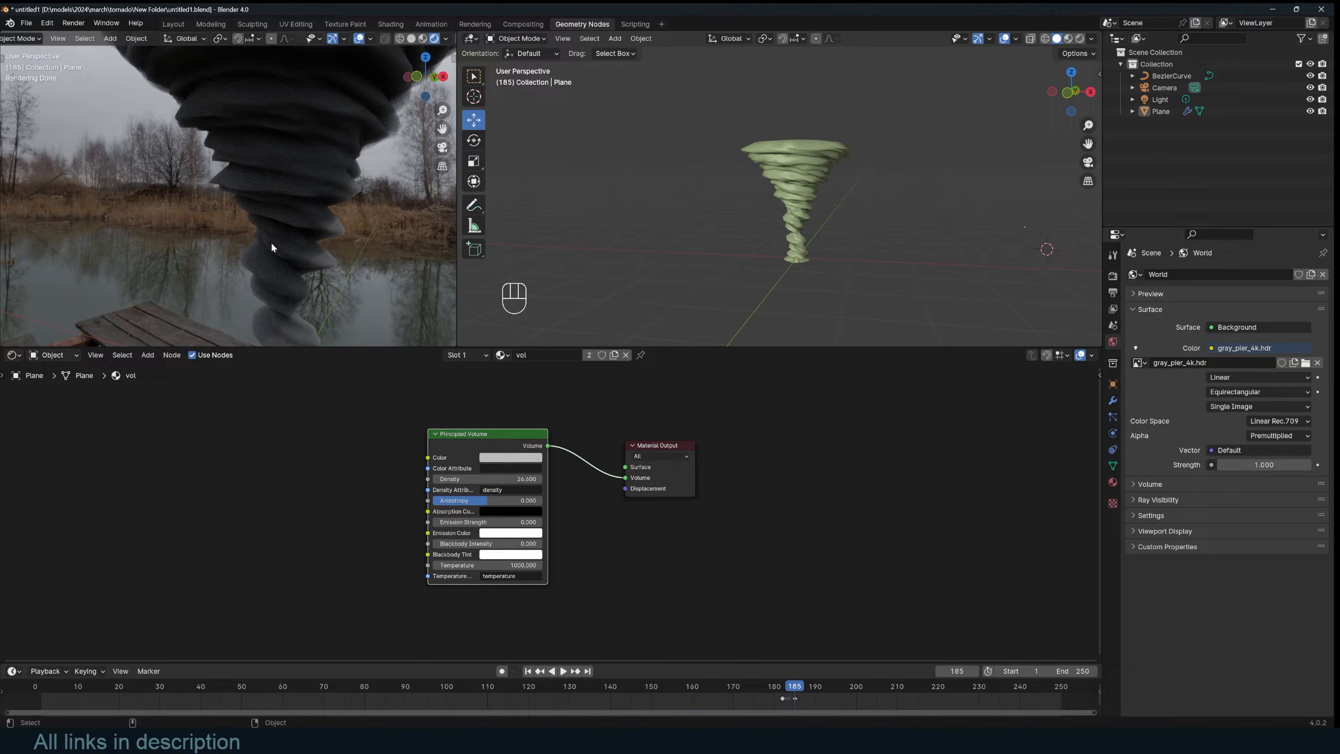
left_click(505, 480)
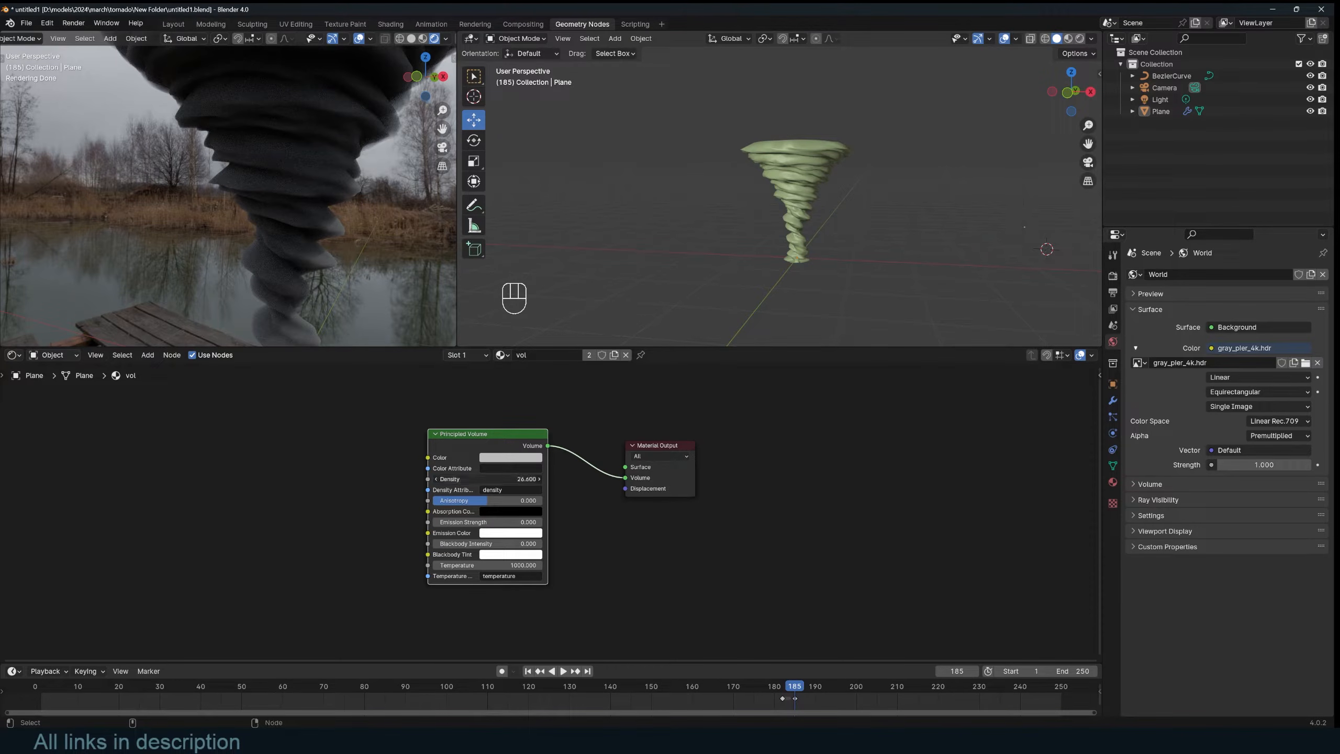
type("1")
key("Return")
left_click(521, 478)
type("133.1")
key("Return")
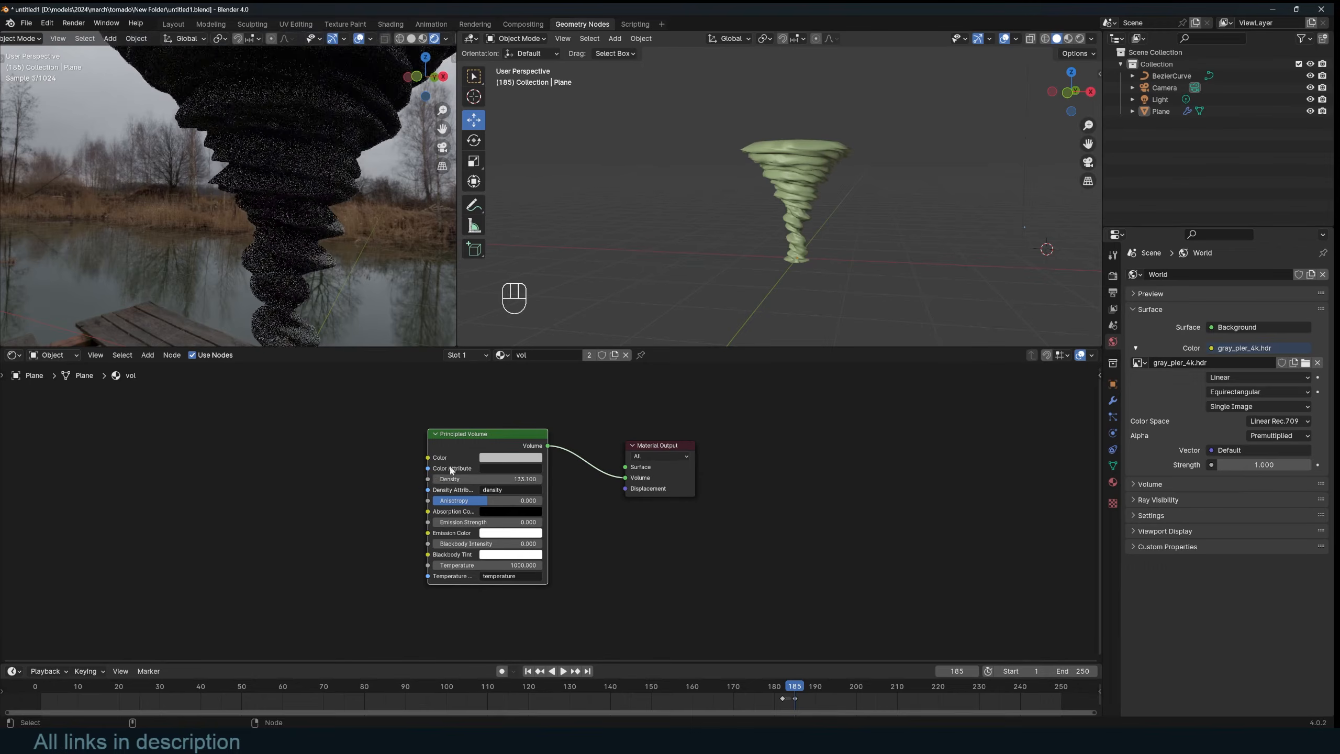
mouse_move(535, 479)
left_mouse_down()
mouse_move(520, 479)
mouse_move(533, 479)
left_mouse_up()
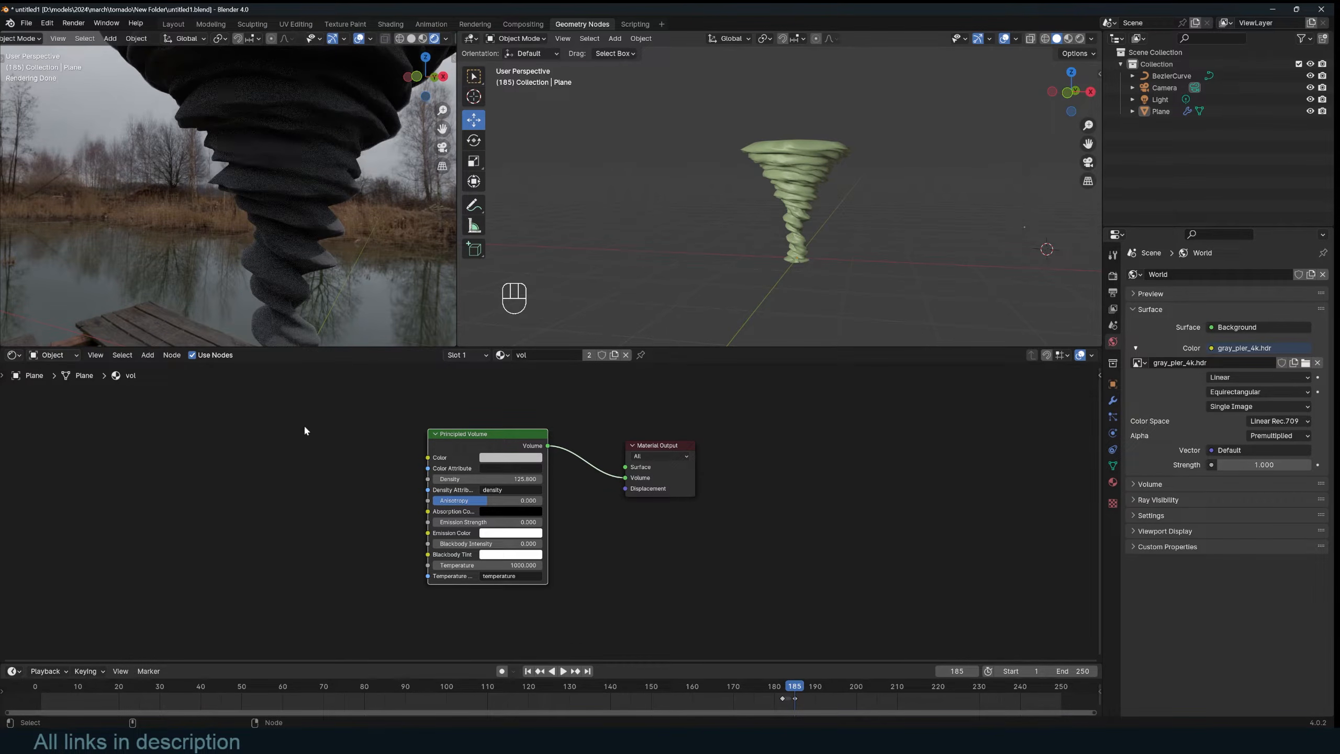
key("ctrl+s")
Step: Return to the Plane's geometry node tree and unmute the Mesh to Volume node
left_click(16, 356)
left_click(94, 451)
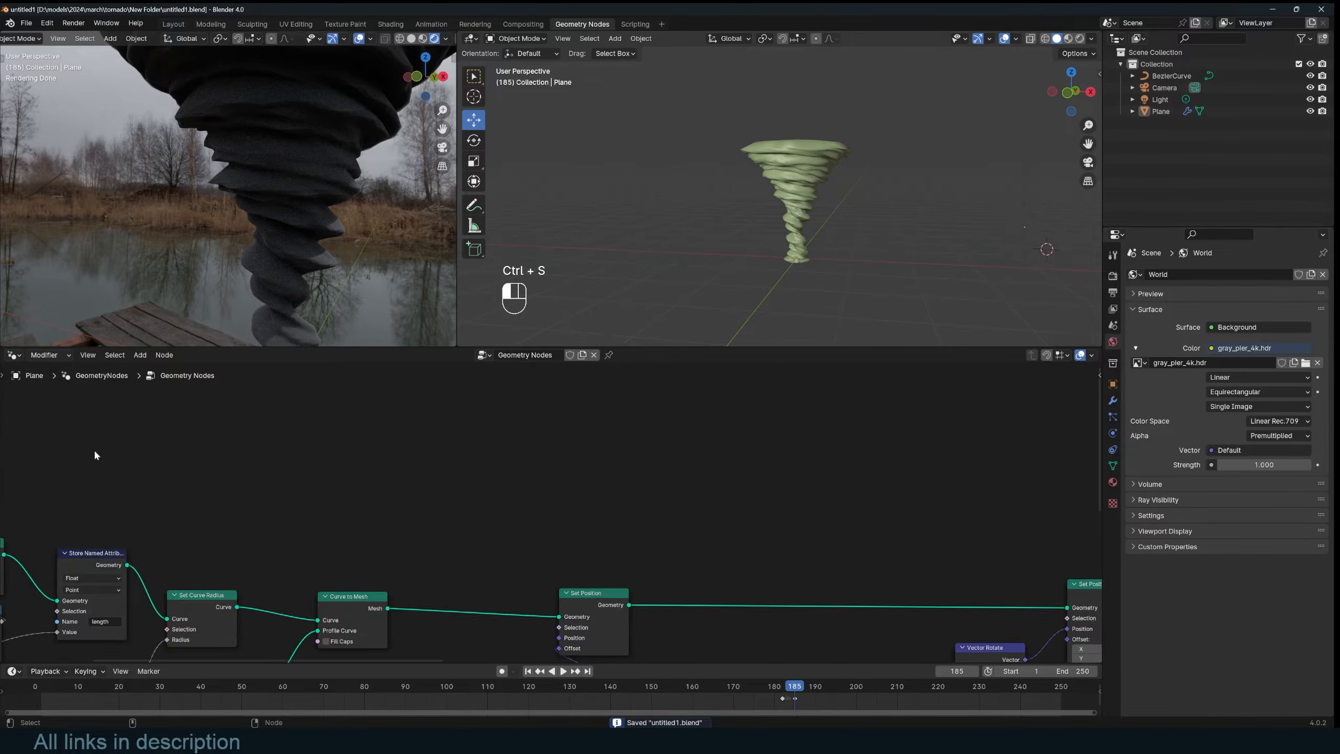
scroll(554, 528, "down", 9)
middle_click_drag(704, 545, 407, 491)
middle_click_drag(327, 494, 313, 497)
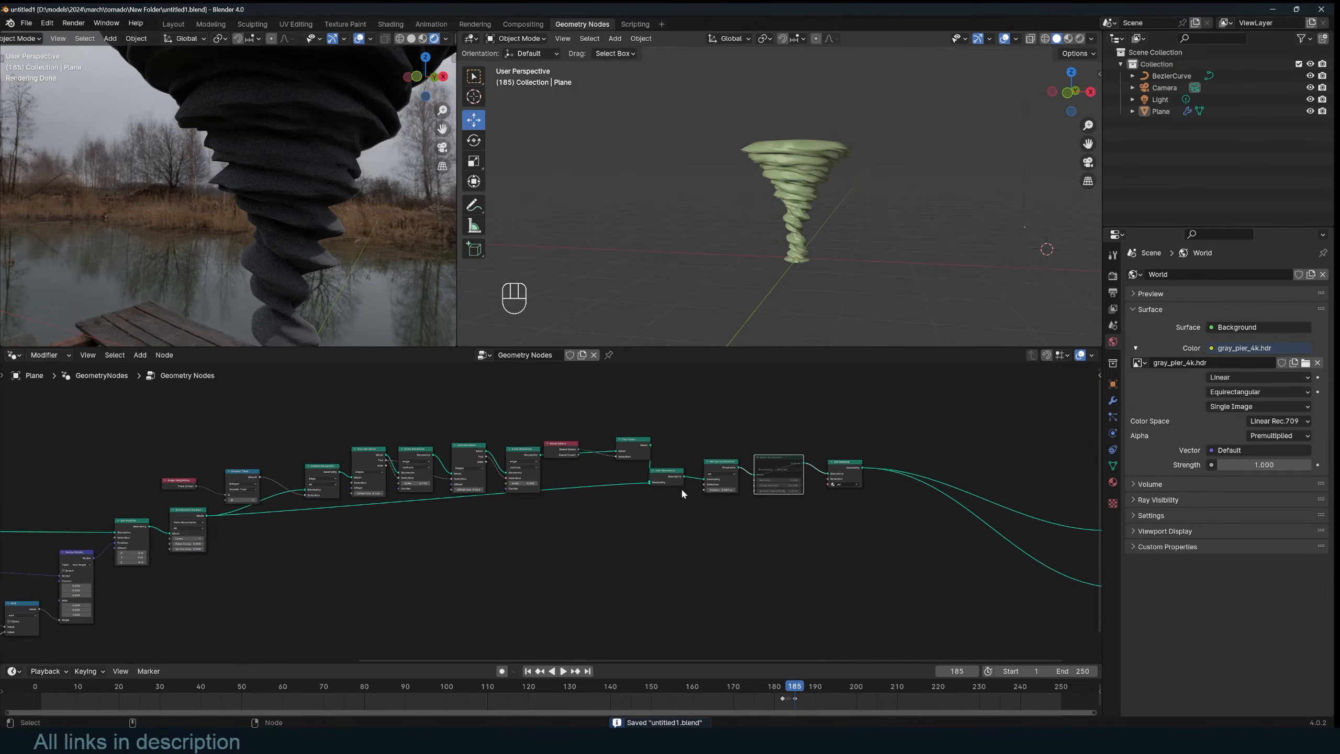
middle_click_drag(736, 478, 538, 503)
scroll(539, 503, "up", 2)
left_click(600, 484)
key("n")
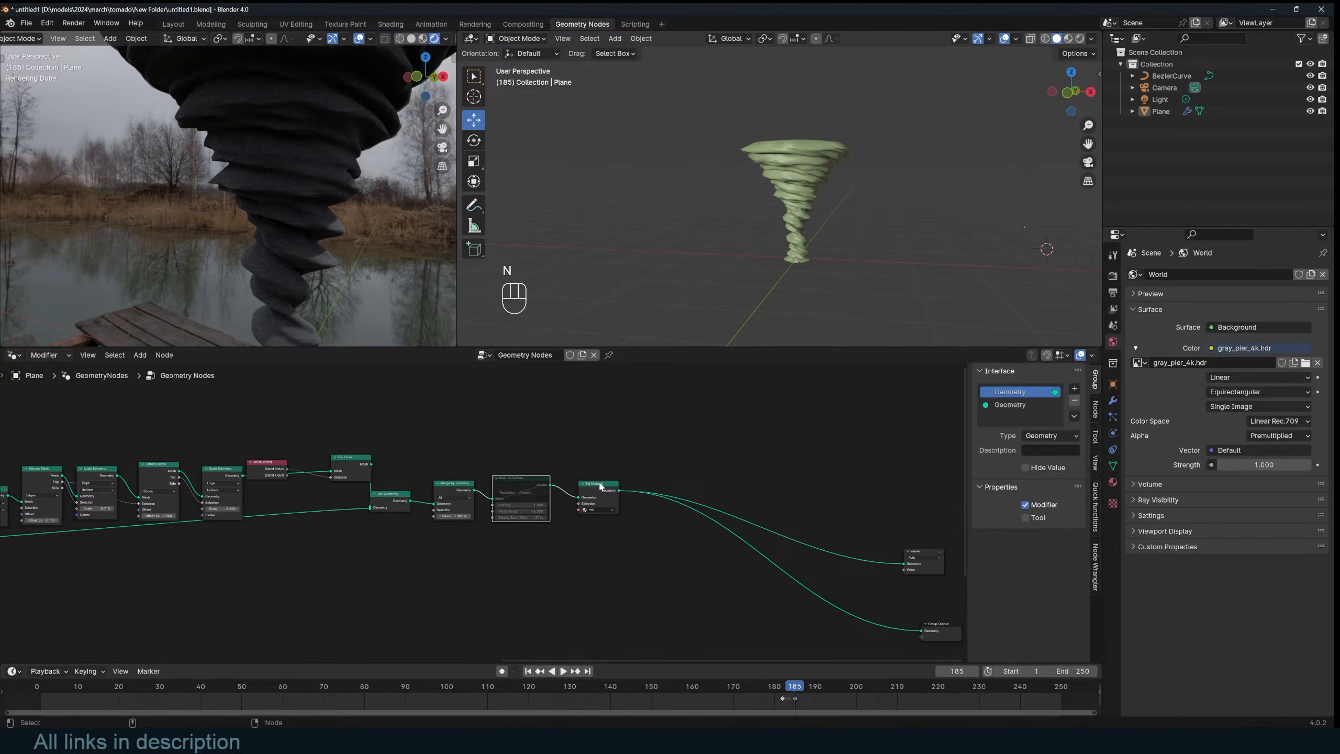
key("n")
key("n")
key("n")
key("m")
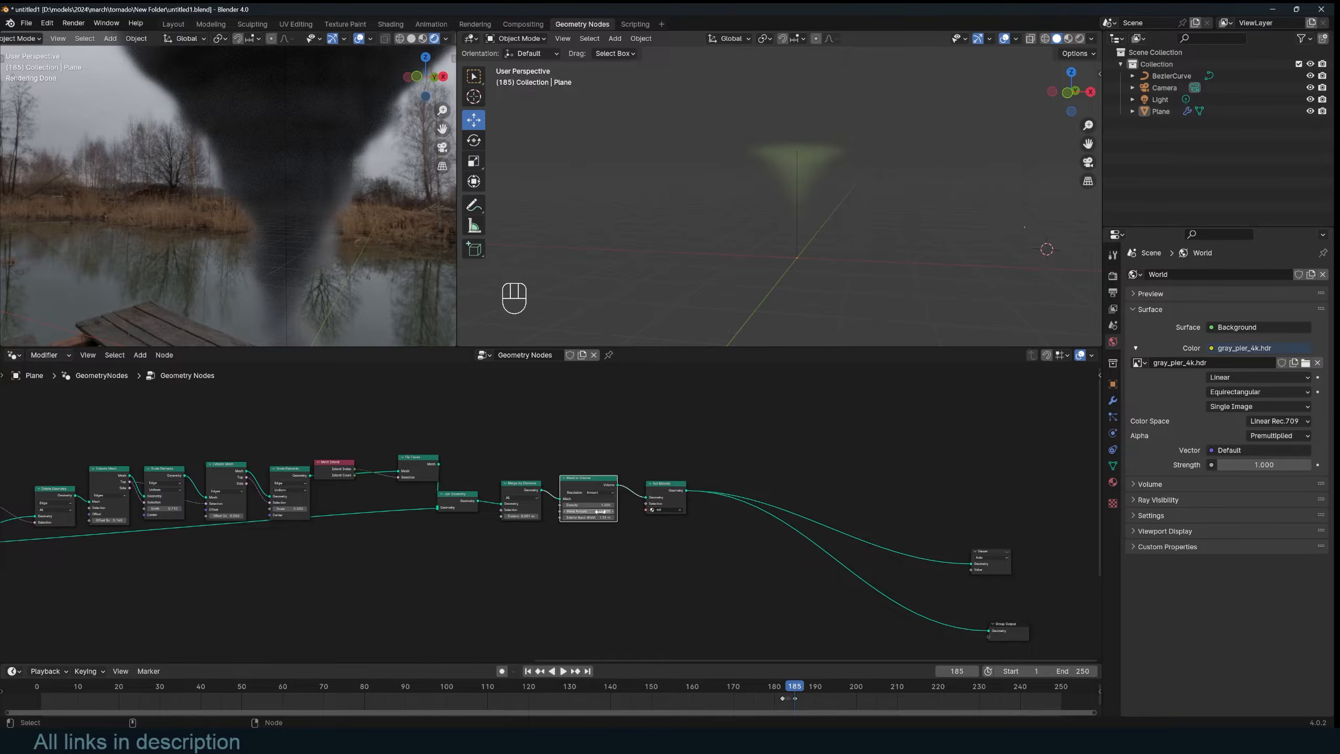
Step: Undo the last change and play the animation to frame 213 to preview the tornado volume in motion
key("ctrl+z")
key("space")
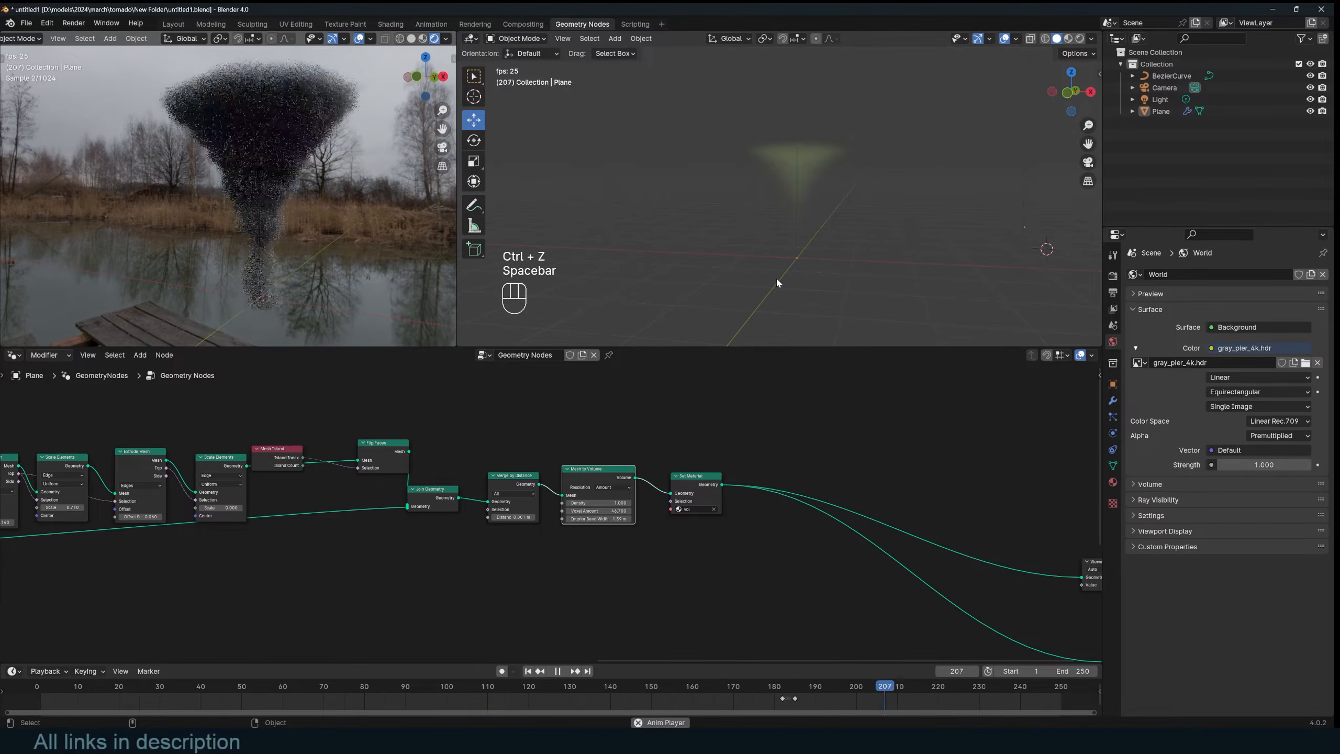
key("space")
Step: Delete the Mesh to Volume node while keeping Merge by Distance linked to Set Material, and save the file
scroll(639, 478, "up", 2)
key("ctrl+x")
key("ctrl+s")
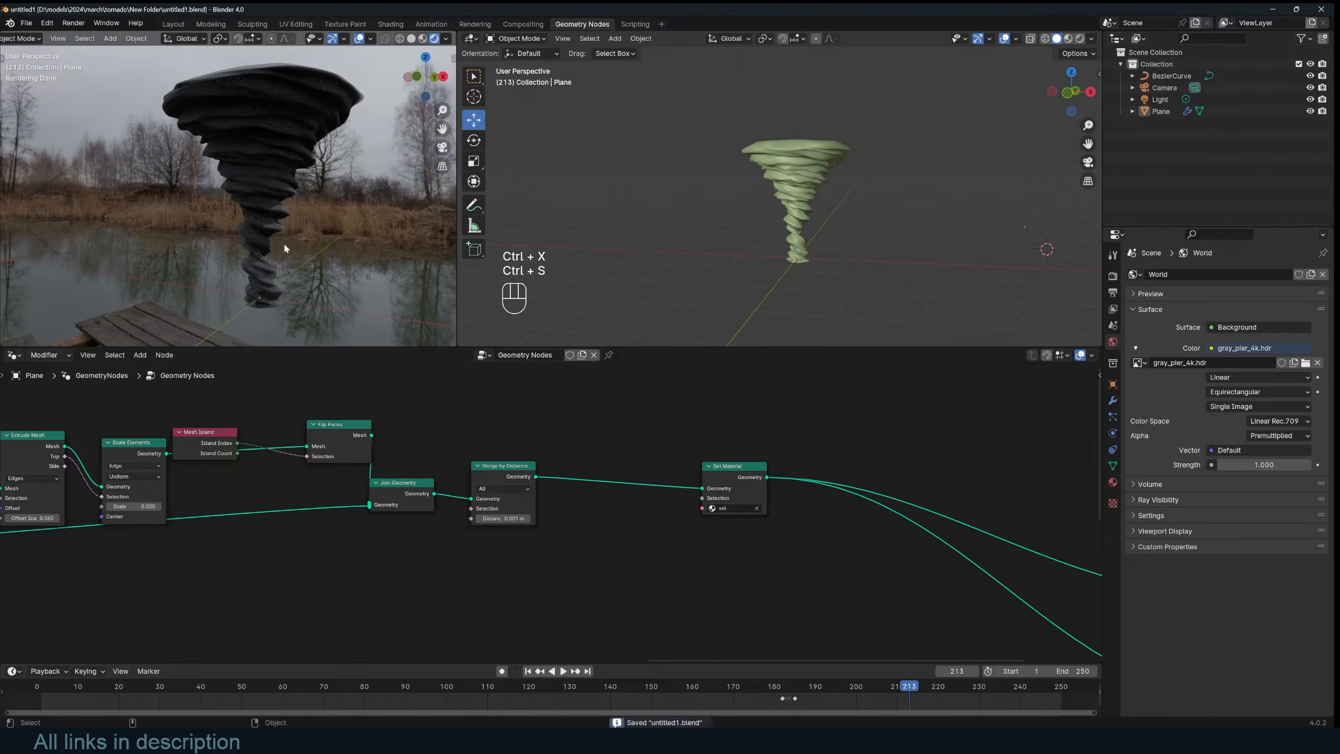
Step: Bring the vol material's shader nodes back into the node editor, framed in full
left_click(717, 488)
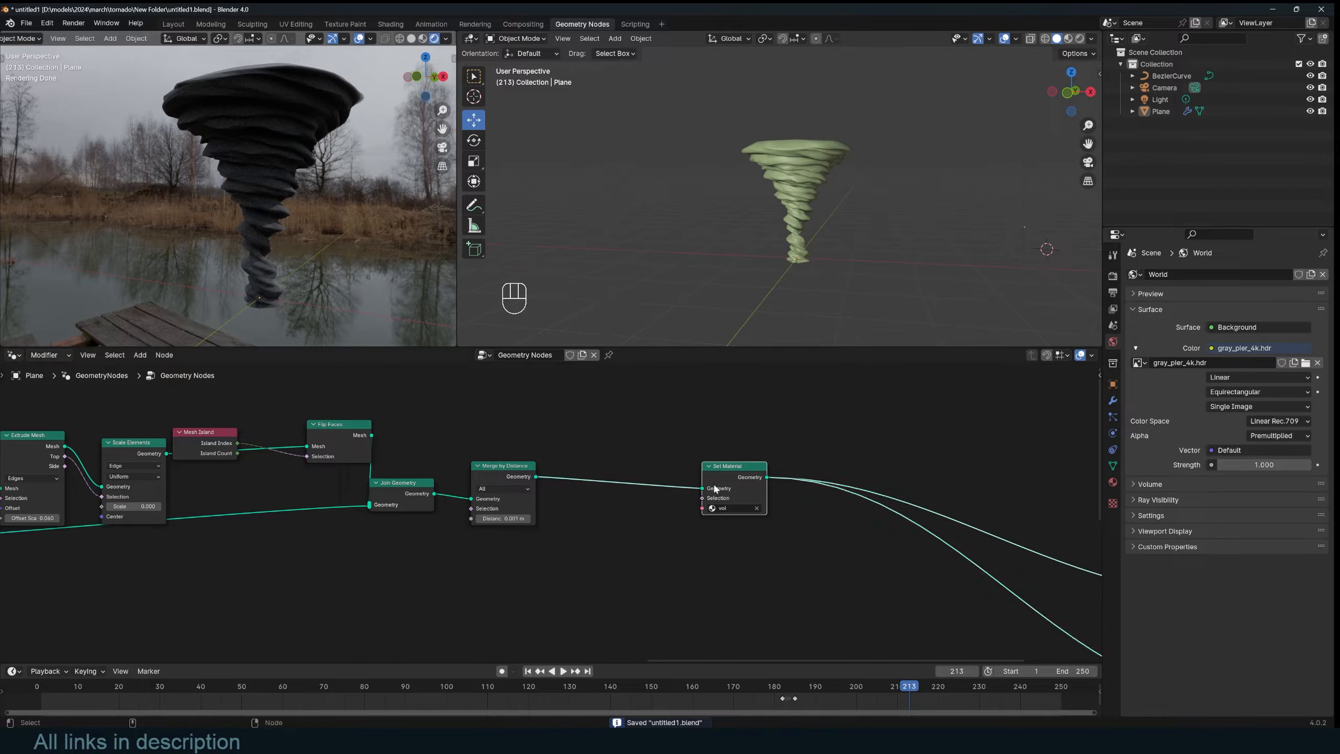
key("a")
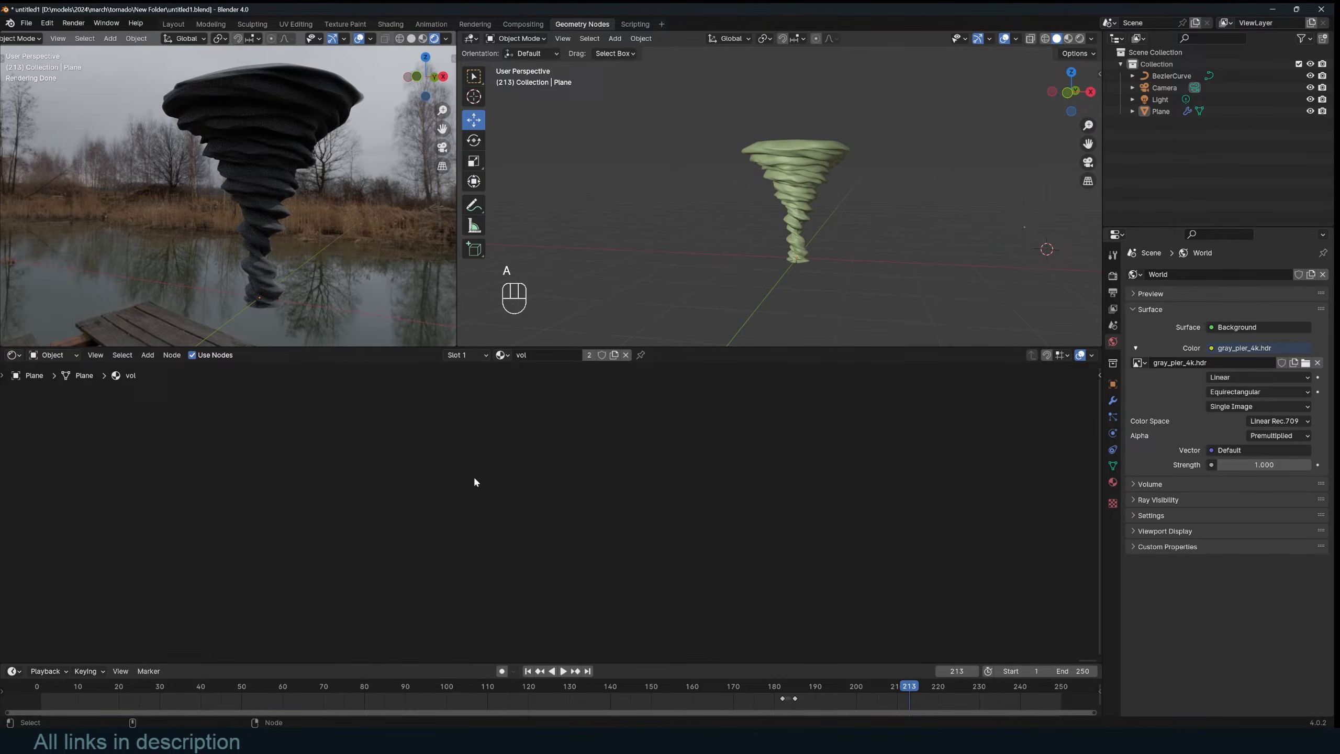
key("KP_Decimal")
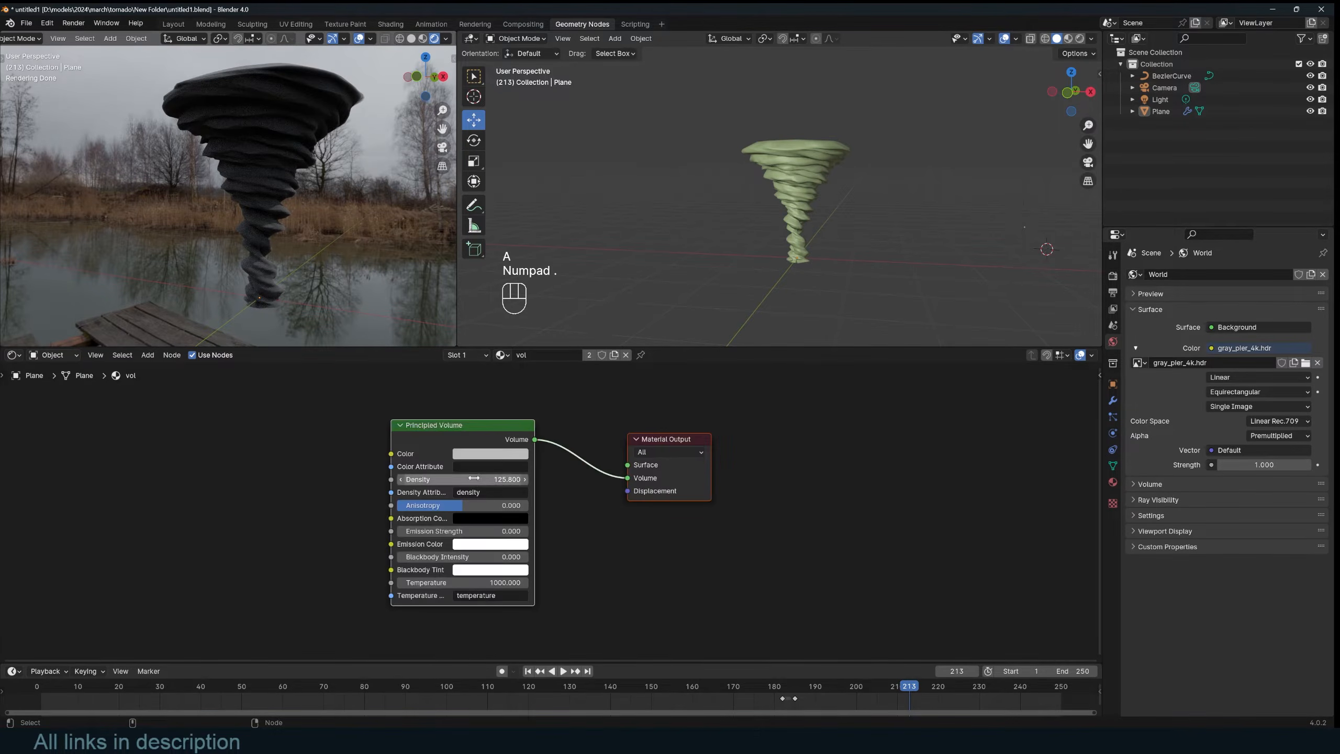
left_click(448, 397)
Step: Set the Principled Volume density to 50 and the anisotropy to about -0.106, and save the file
middle_click_drag(233, 243, 355, 228)
scroll(335, 236, "up", 3)
key("grave")
key("grave")
left_click_drag(490, 477, 472, 477)
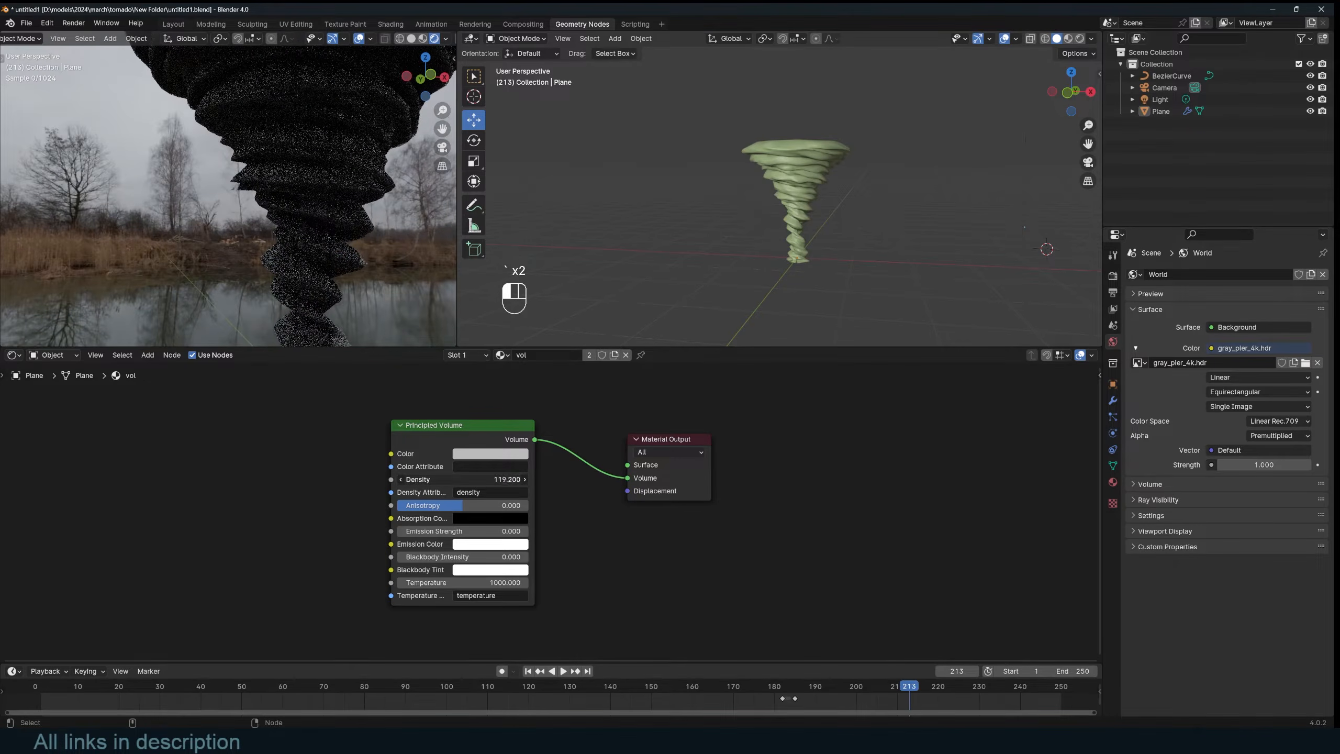
key("ctrl+s")
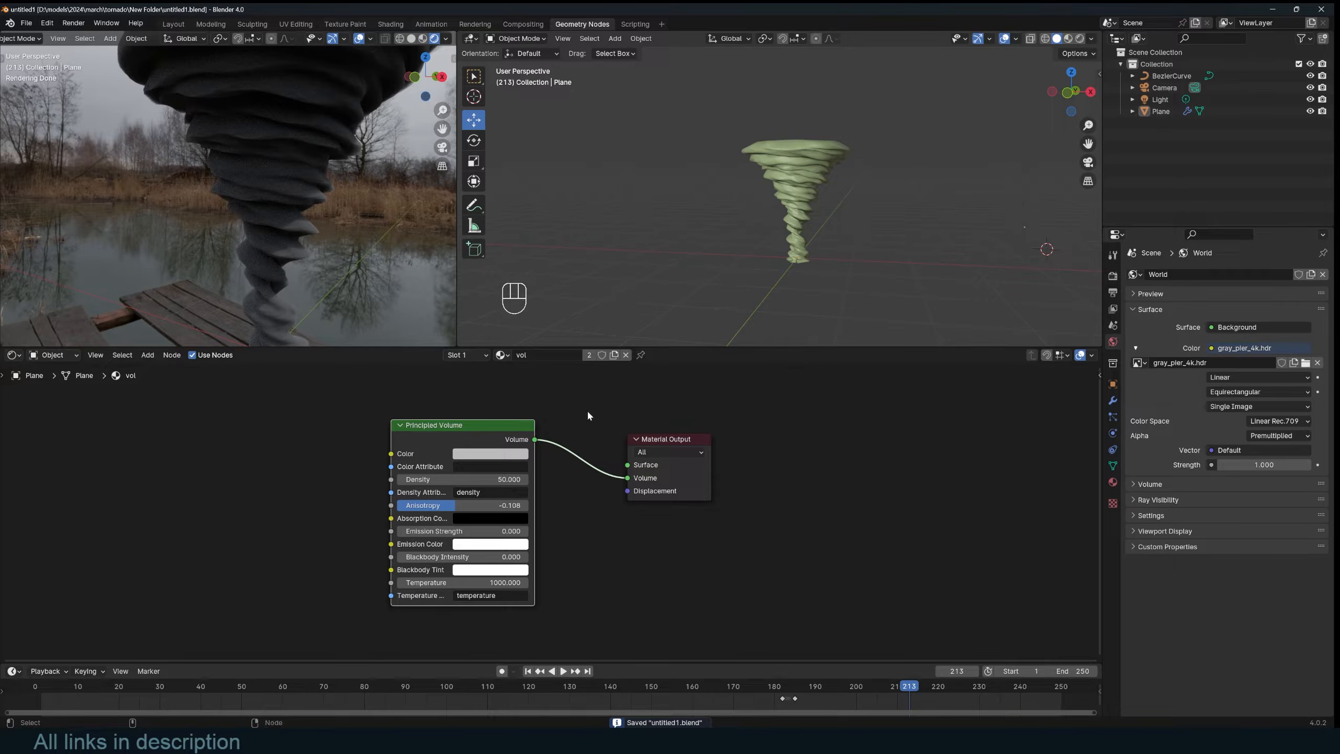
Step: Bring the tornado's geometry node tree back into the node editor, framed around its noise displacement nodes
left_click(14, 357)
left_click(46, 449)
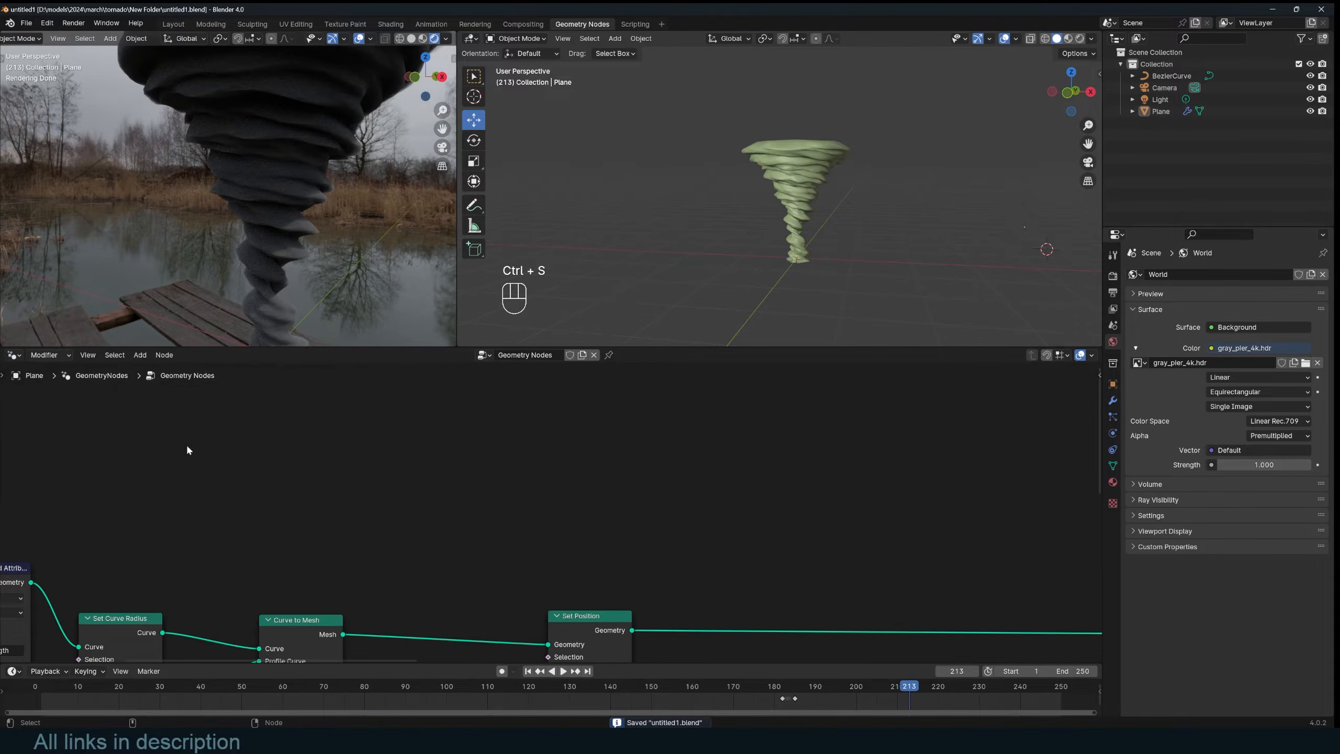
scroll(599, 539, "down", 10)
middle_click_drag(660, 580, 487, 519)
scroll(487, 518, "up", 2)
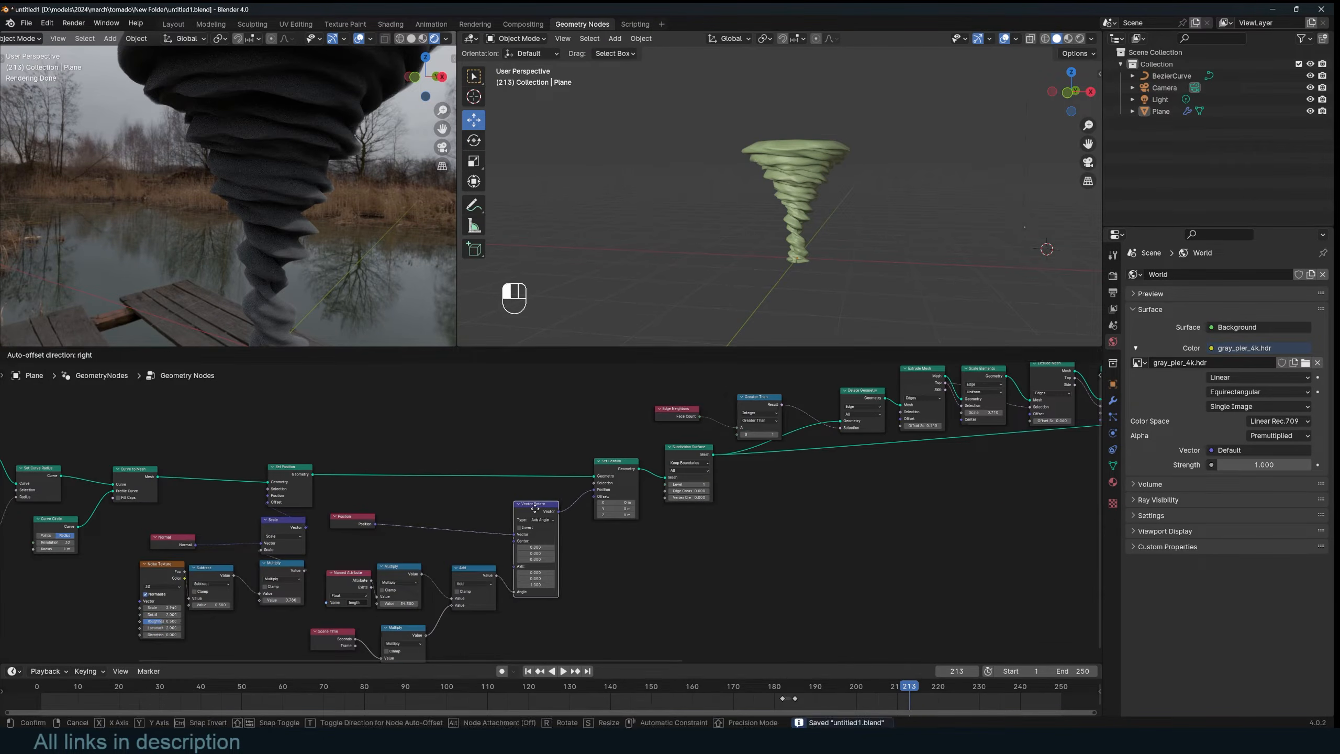
middle_click_drag(344, 504, 443, 490)
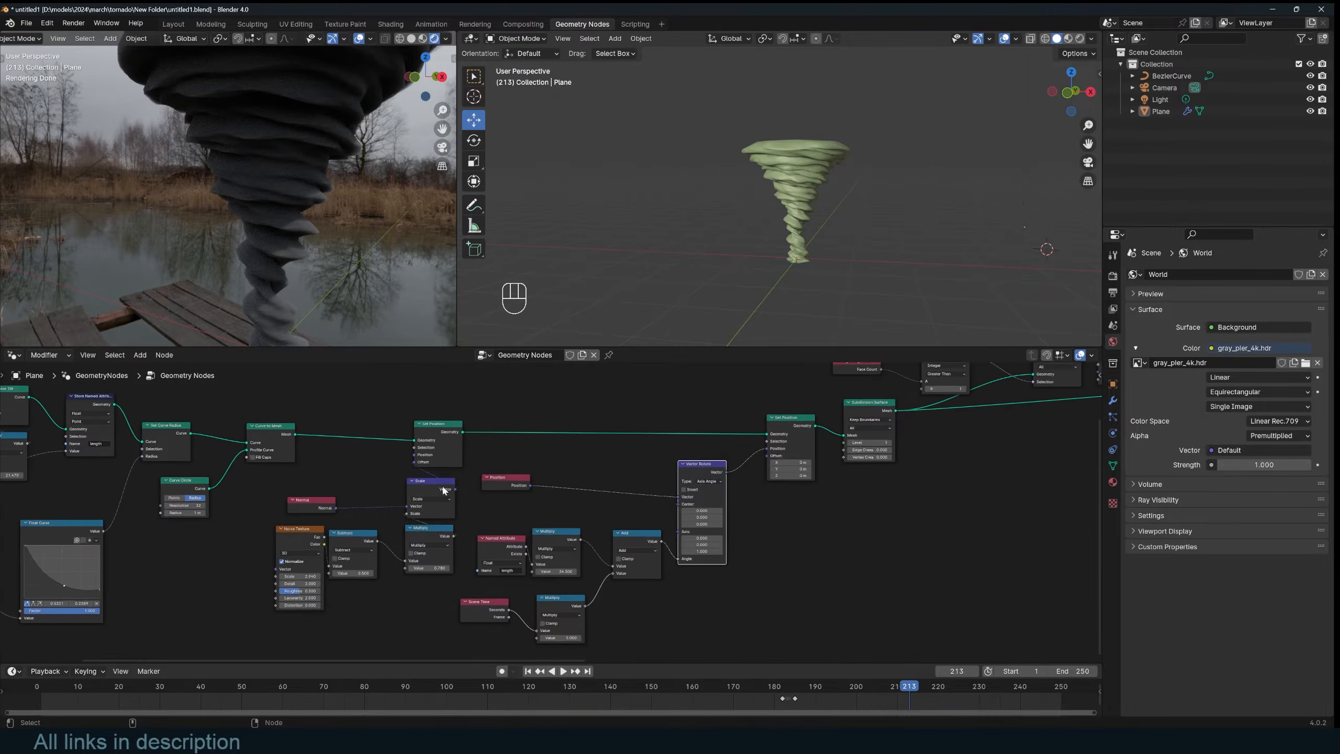
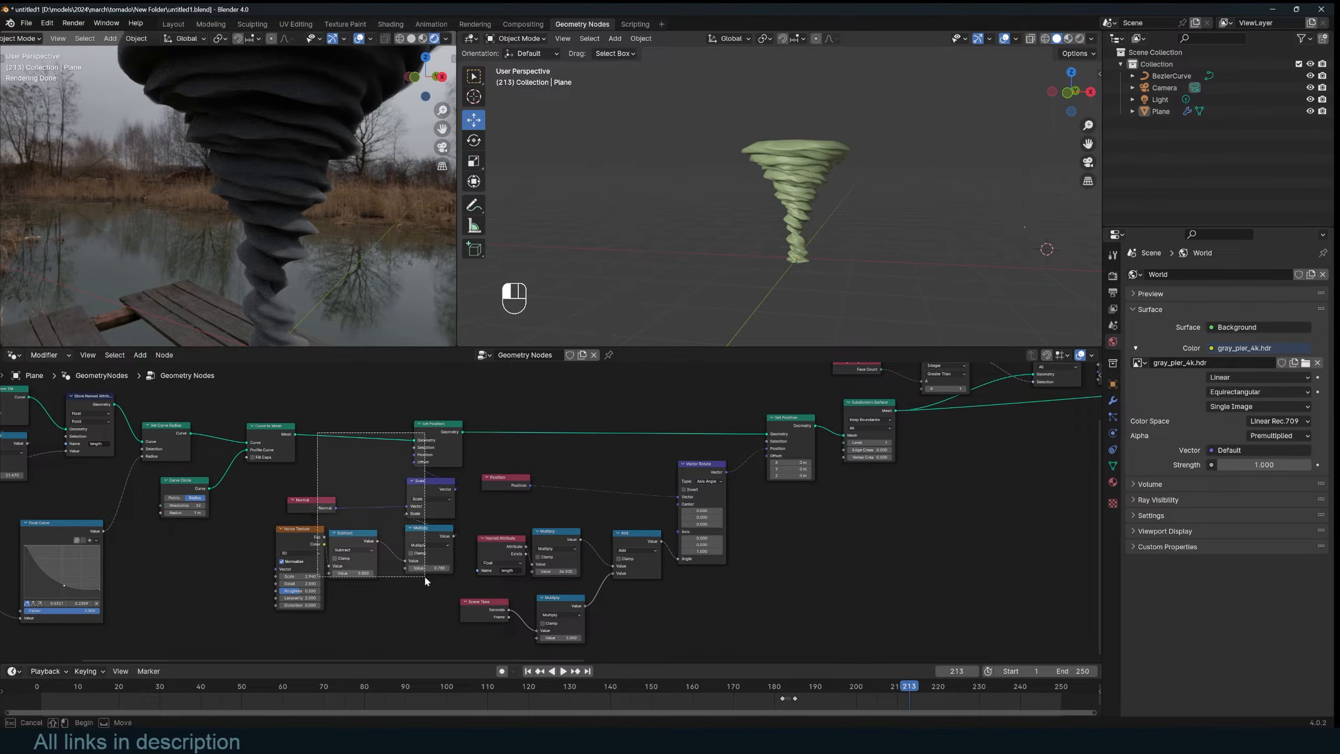
Step: Mute the first Set Position node to compare the tornado without noise displacement, and unmute it again
left_click(443, 450)
key("m")
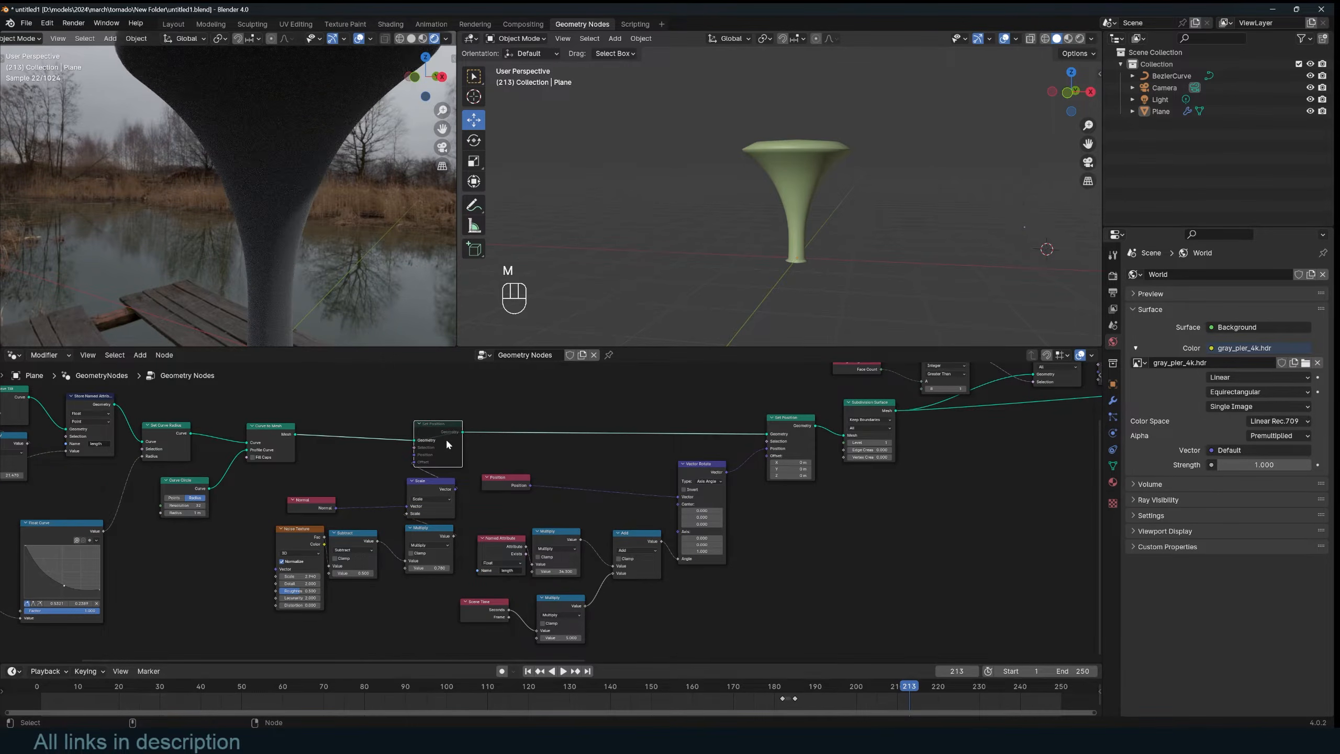
key("m")
middle_click_drag(447, 444, 488, 418)
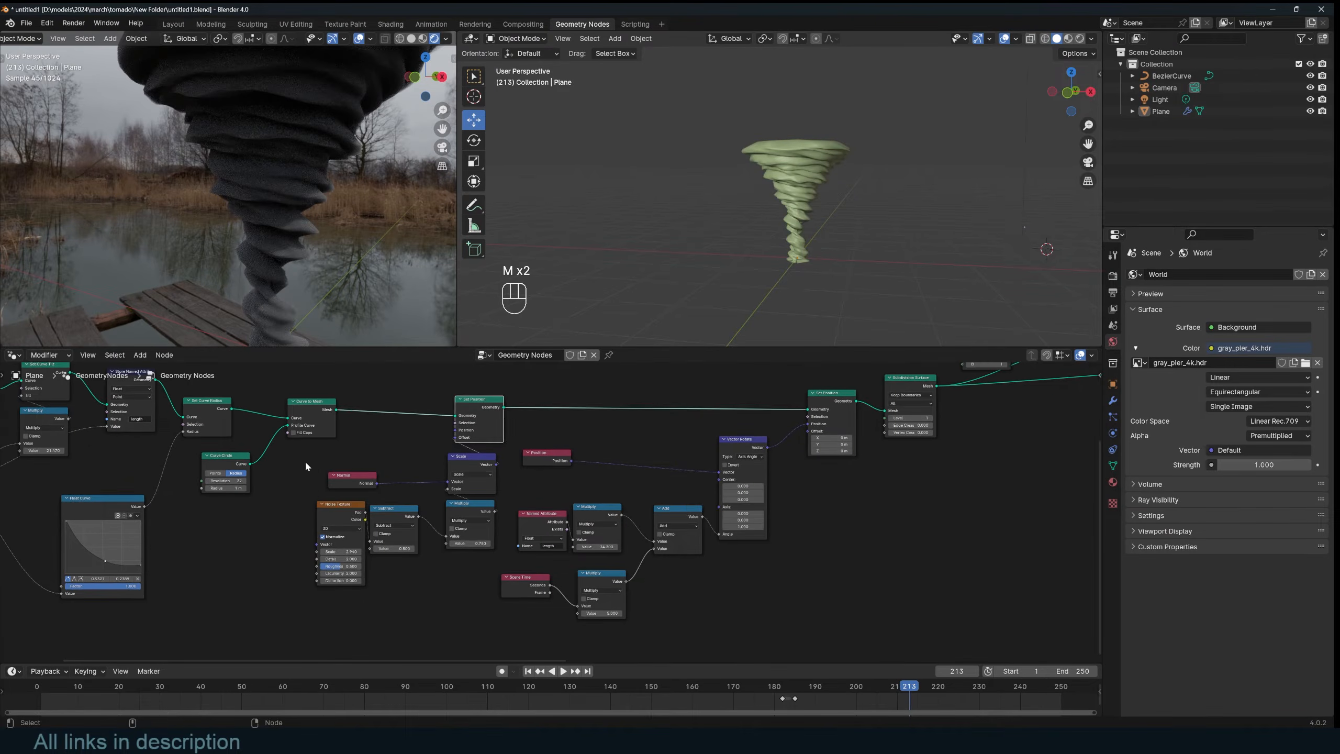
Step: Shift the Normal, Noise Texture, Subtract, Multiply and Scale nodes down and away from Set Position, and add a Blur Attribute node
left_click_drag(320, 488, 486, 586)
left_click_drag(474, 471, 383, 520)
key("shift+a")
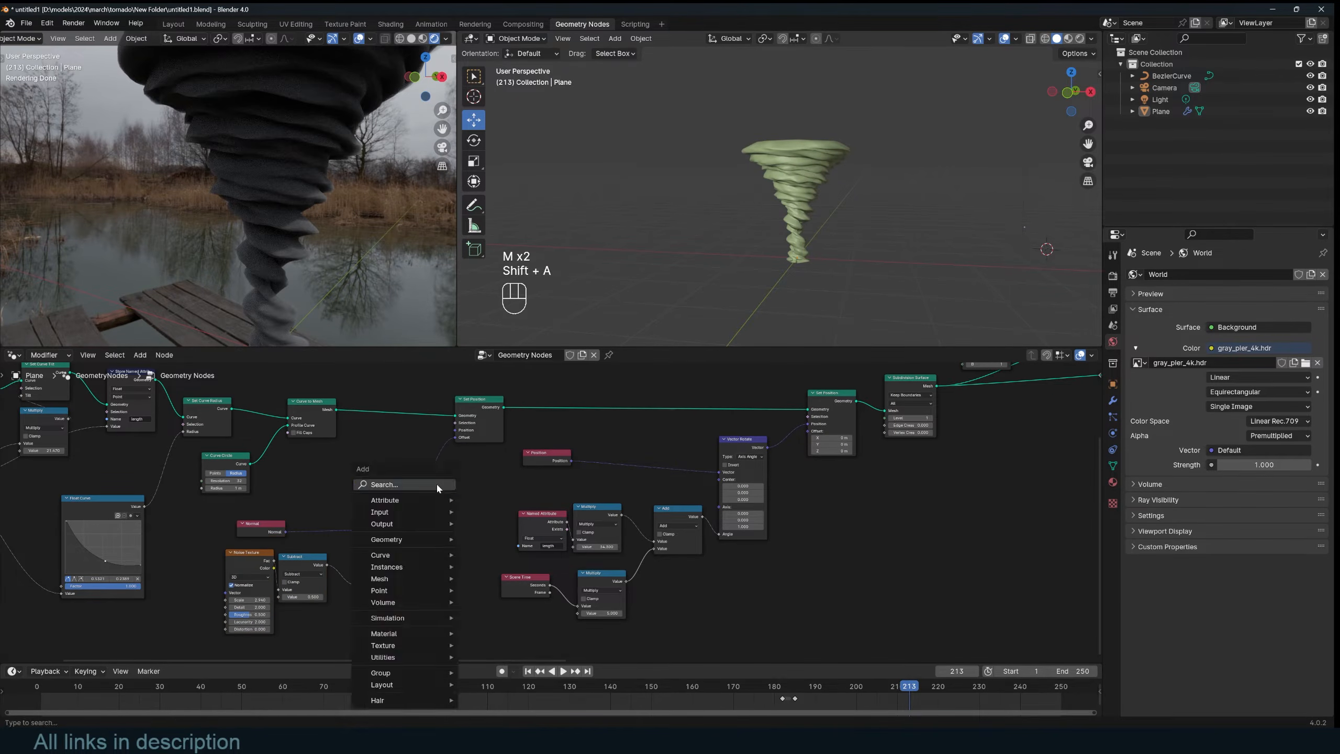
type("veblu")
key("Return")
left_click(448, 492)
scroll(458, 504, "up", 4)
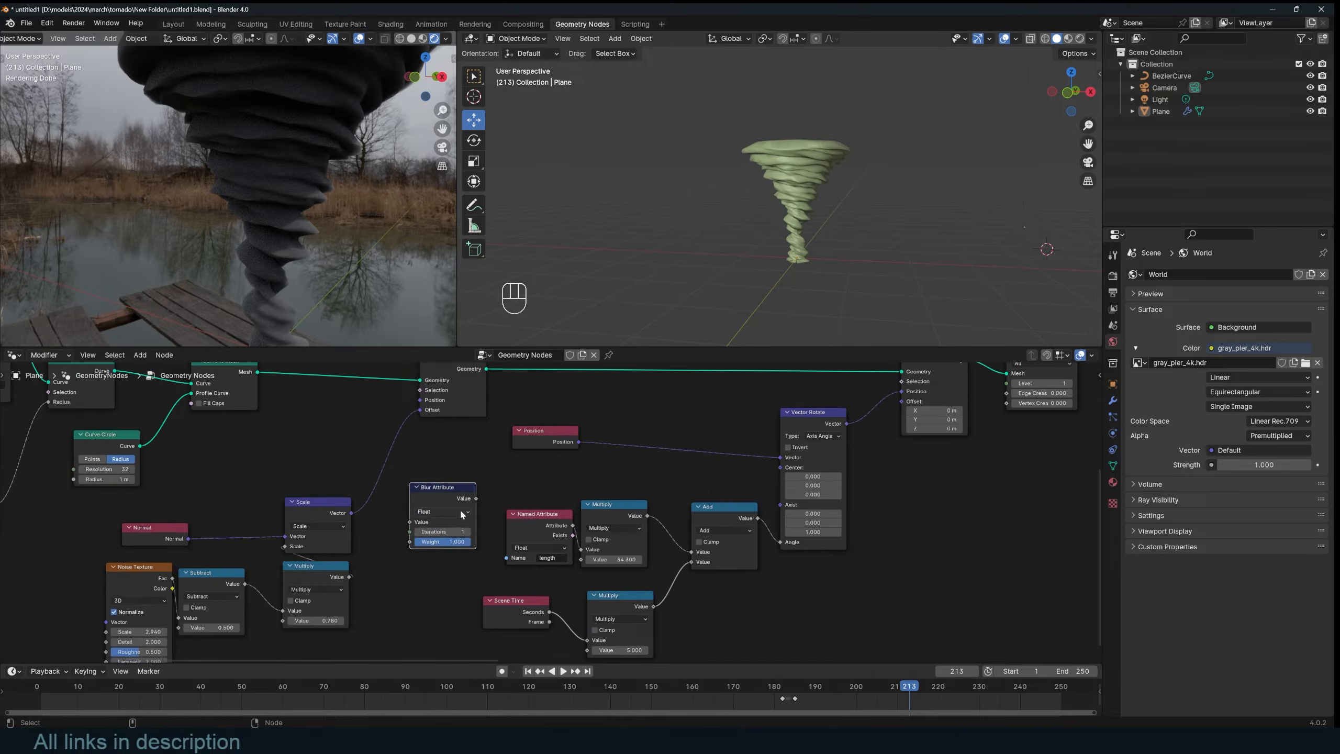
Step: Set Blur Attribute to Vector with 2 iterations, insert it between Scale and the first Set Position's Offset, and save the file
left_click(462, 512)
left_click(428, 553)
left_click_drag(435, 493, 414, 451)
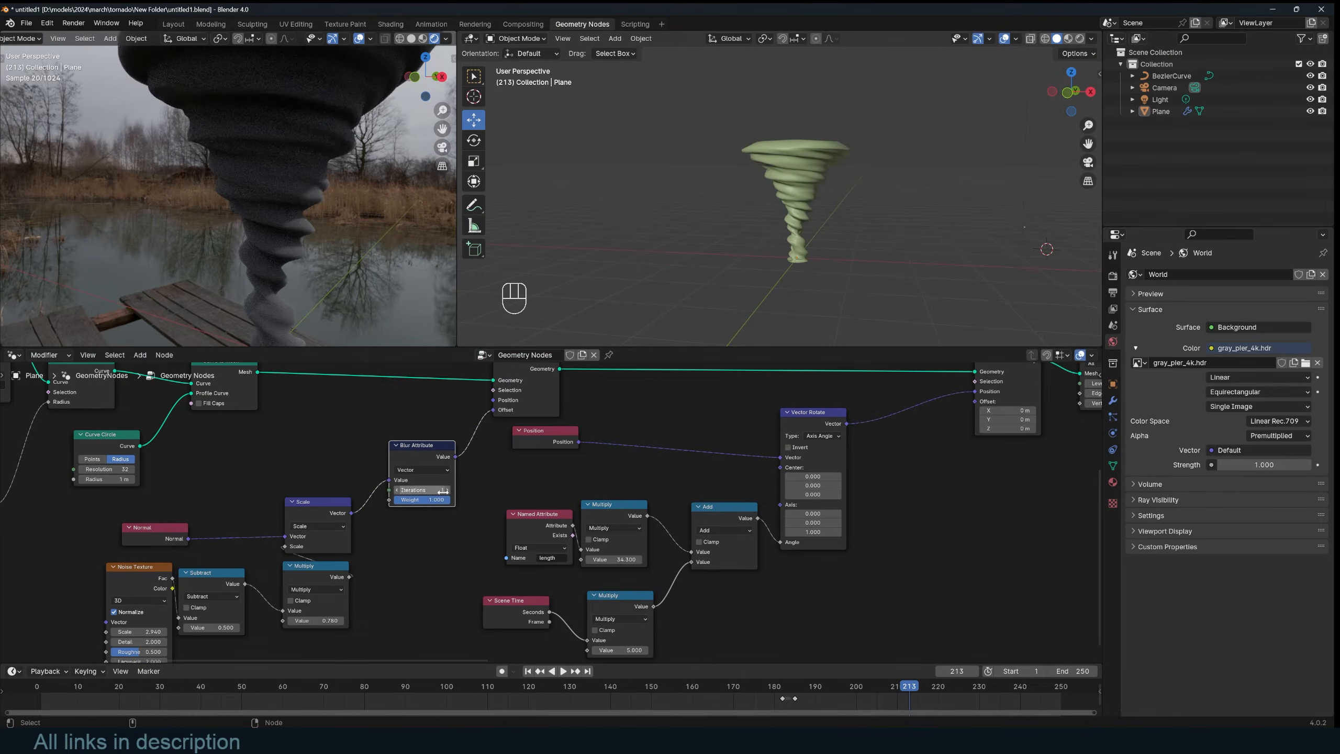
left_click(448, 490)
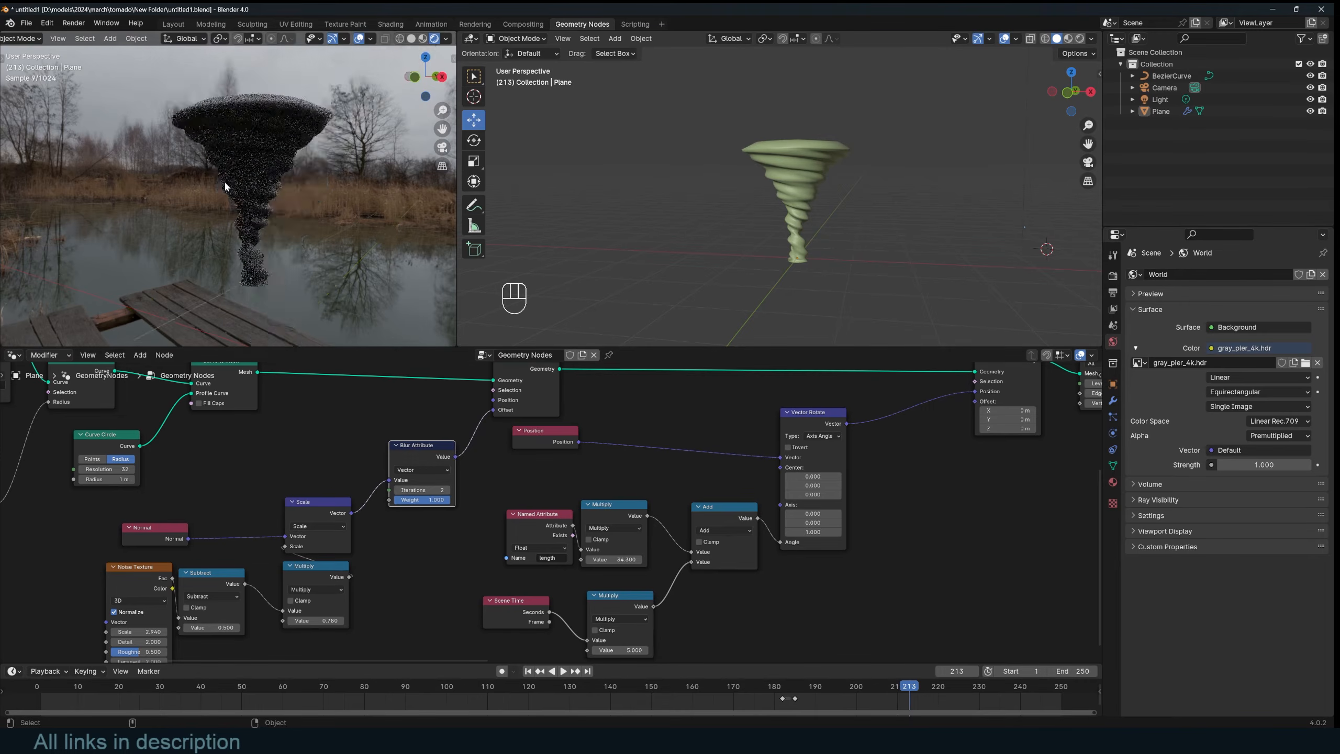
key("ctrl+s")
Step: Mute the second Set Position node to compare the tornado without the twist in both viewports, and unmute it again
scroll(607, 376, "down", 3)
middle_click_drag(607, 376, 441, 417)
scroll(298, 233, "up", 2)
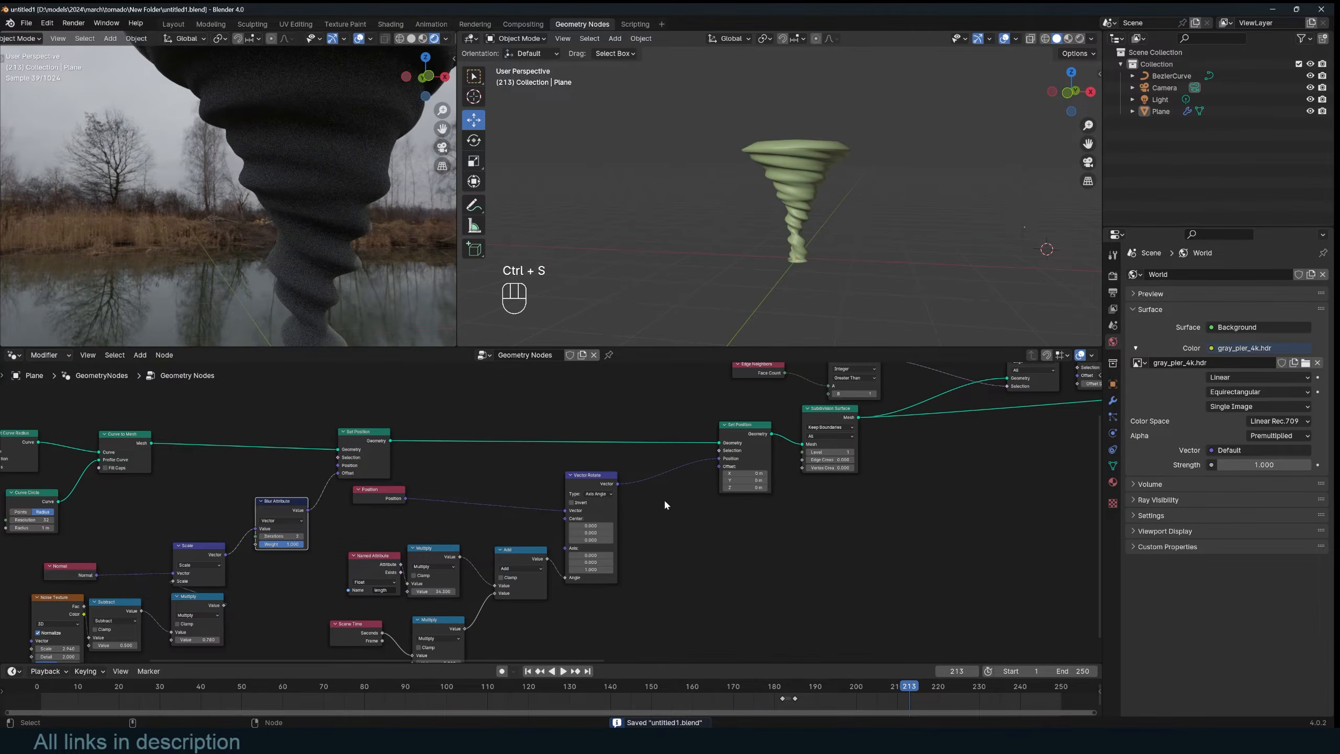
middle_click_drag(717, 502, 549, 505)
left_click(585, 438)
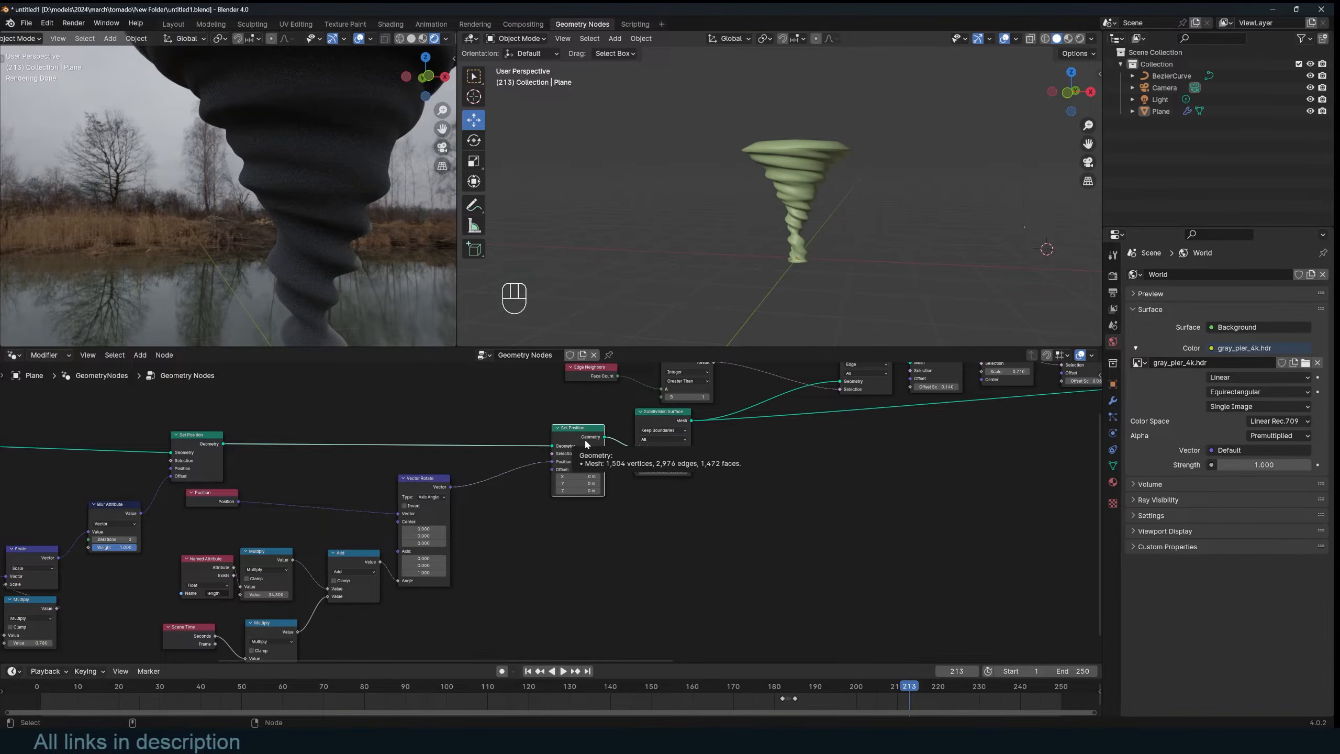
key("m")
scroll(833, 245, "up", 5)
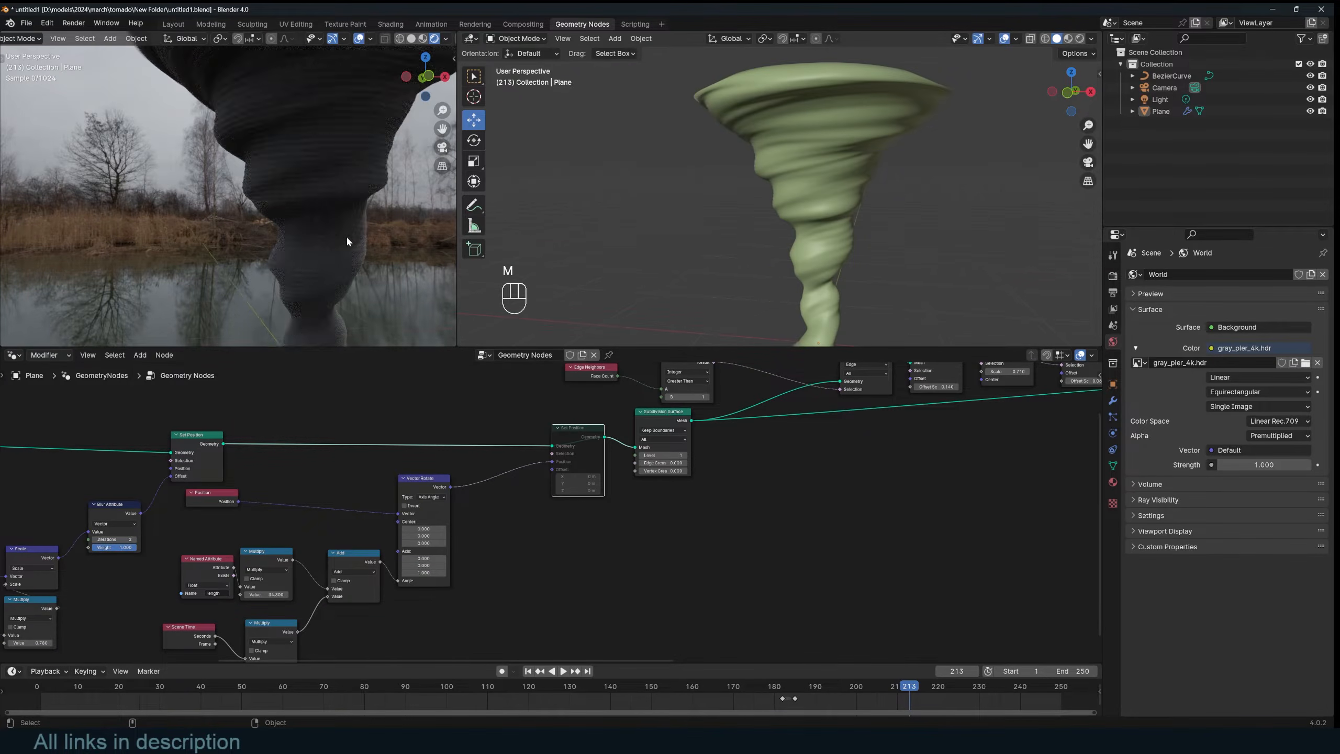
middle_click_drag(346, 235, 267, 238)
middle_click_drag(816, 189, 737, 180)
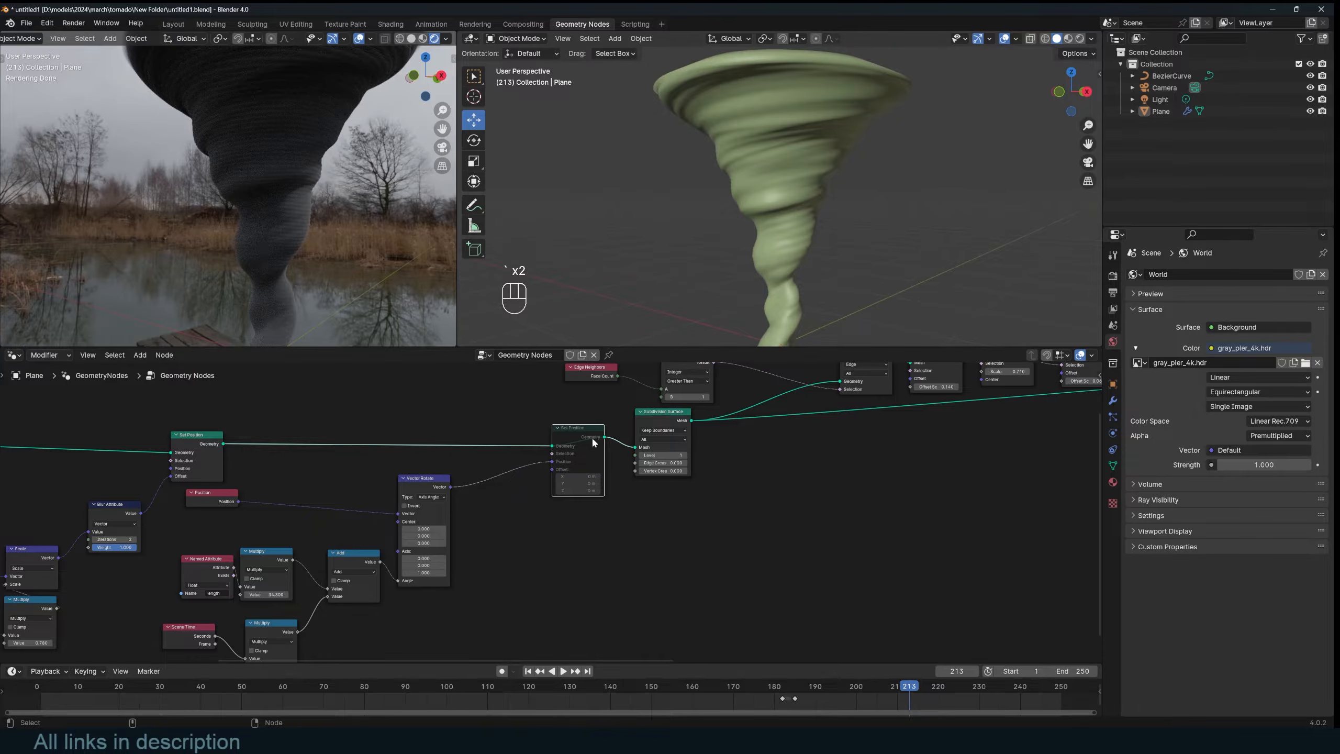
key("m")
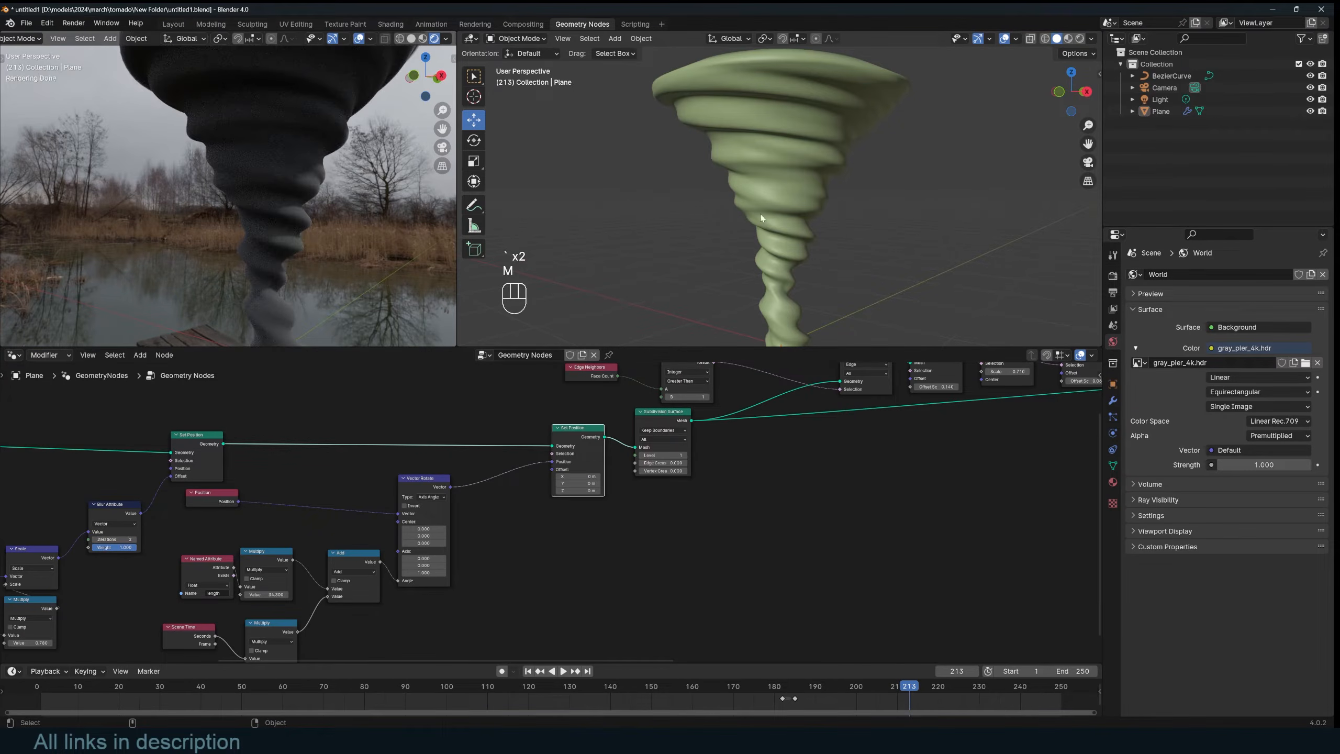
Step: Save the file and move the Vector Rotate and Position nodes slightly lower in the node tree
scroll(557, 527, "down", 2)
middle_click_drag(557, 528, 607, 515)
scroll(475, 518, "up", 1)
key("ctrl+s")
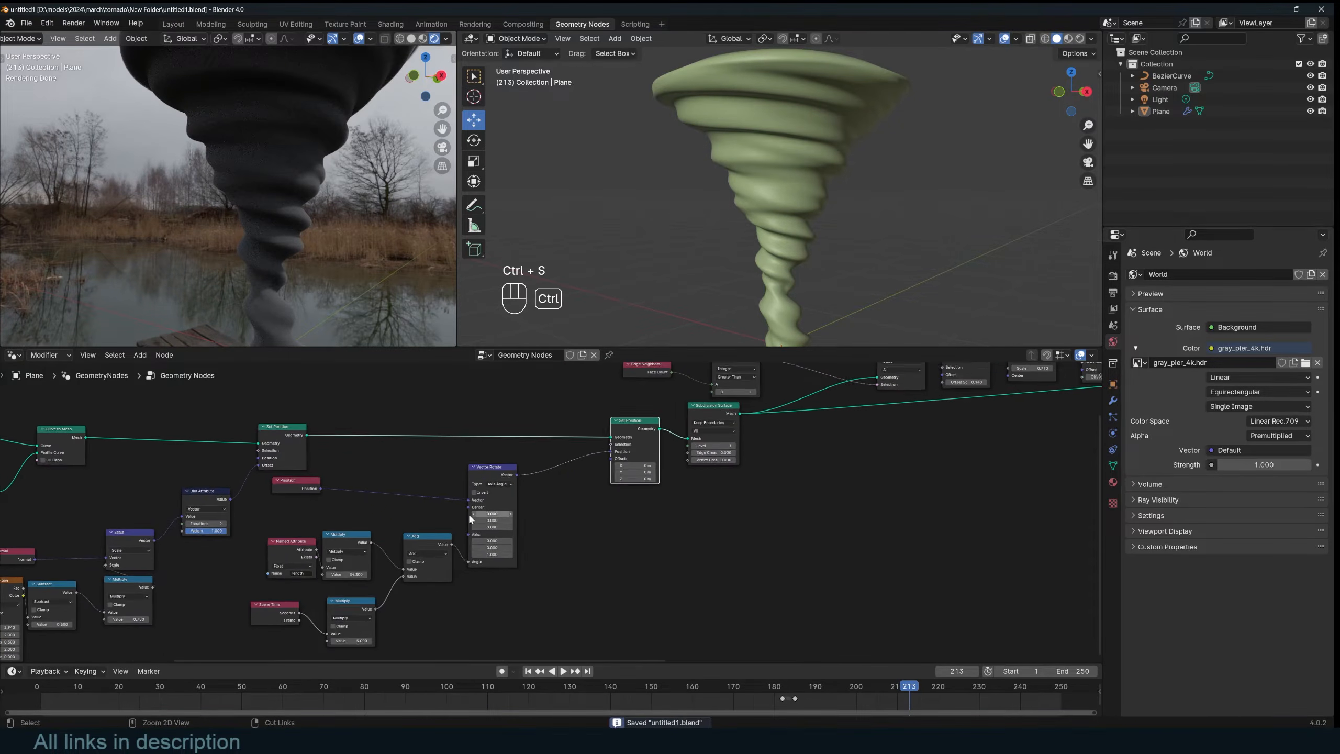
middle_click_drag(469, 517, 554, 510)
middle_click_drag(417, 521, 636, 498)
middle_click_drag(782, 474, 486, 507)
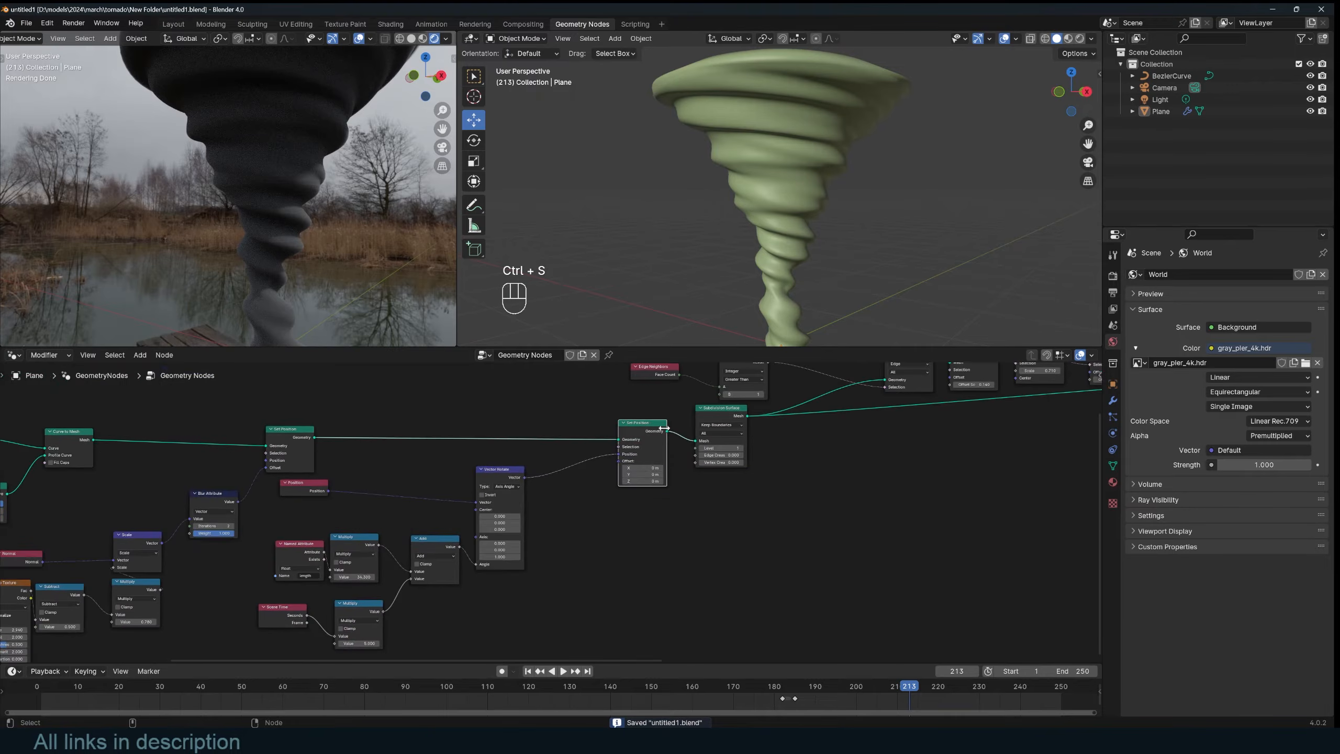
left_click_drag(494, 472, 491, 480)
left_click_drag(314, 488, 315, 503)
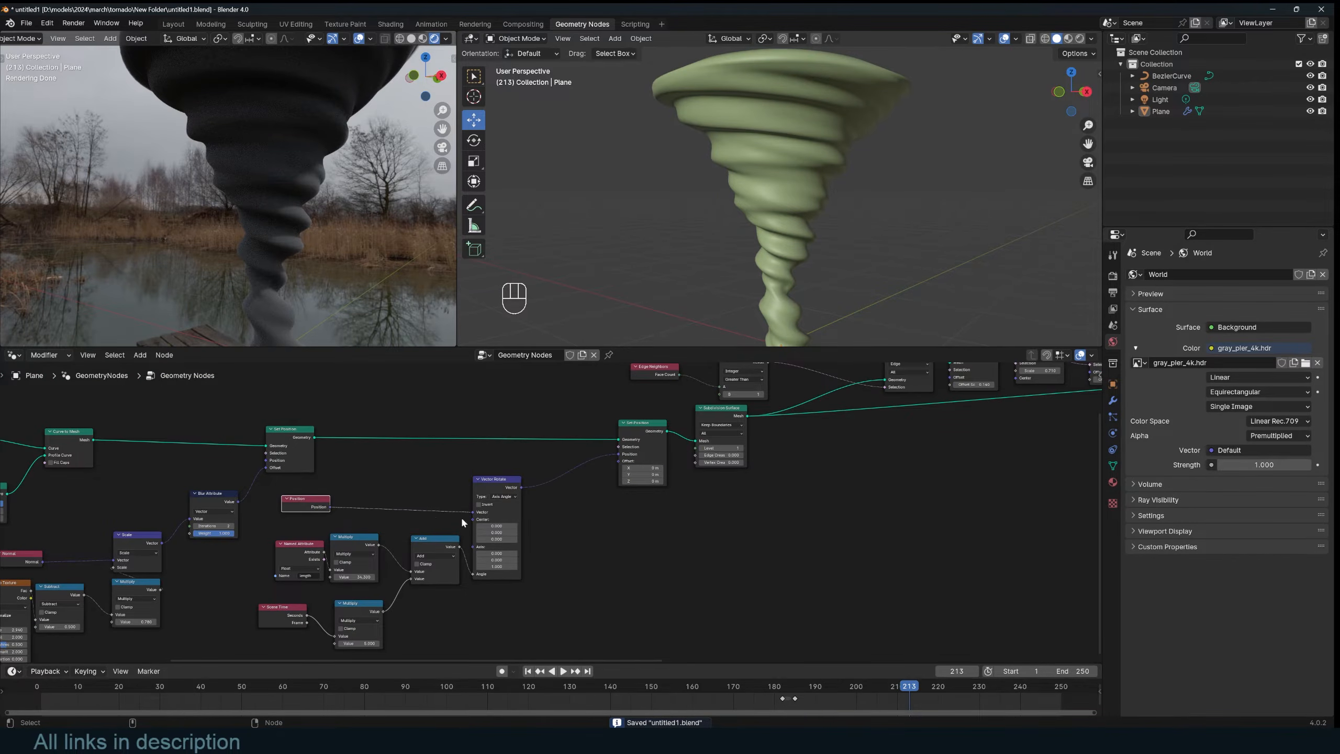
Step: Duplicate the Noise Texture node and place the copy beyond the Vector Rotate node
scroll(465, 524, "up", 2)
middle_click_drag(322, 513, 490, 476)
left_click(103, 562)
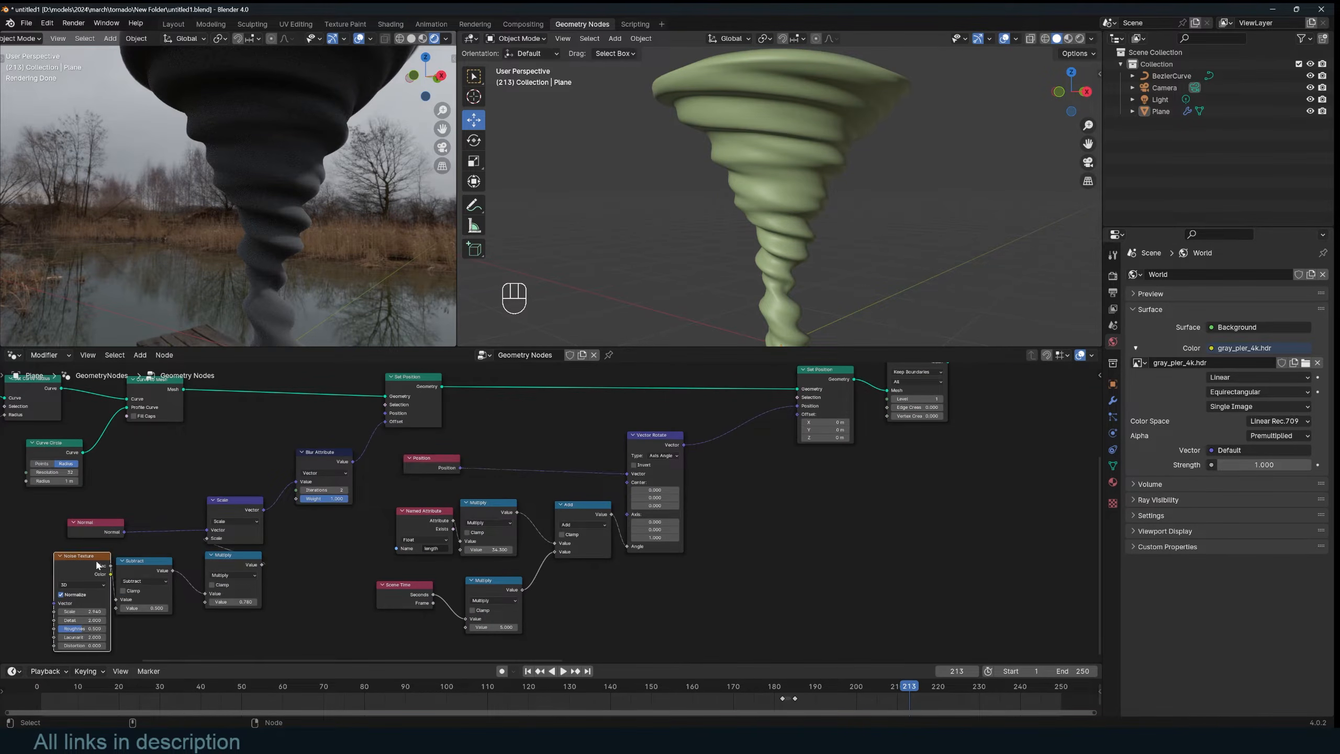
key("shift+d")
left_click(765, 521)
middle_click_drag(765, 521, 610, 522)
Step: Create a vector Add node from the copied noise's Color, combining it with Vector Rotate's output into the second Set Position's Position
left_click_drag(616, 533, 672, 507)
type("add")
left_click(735, 524)
left_click(724, 484)
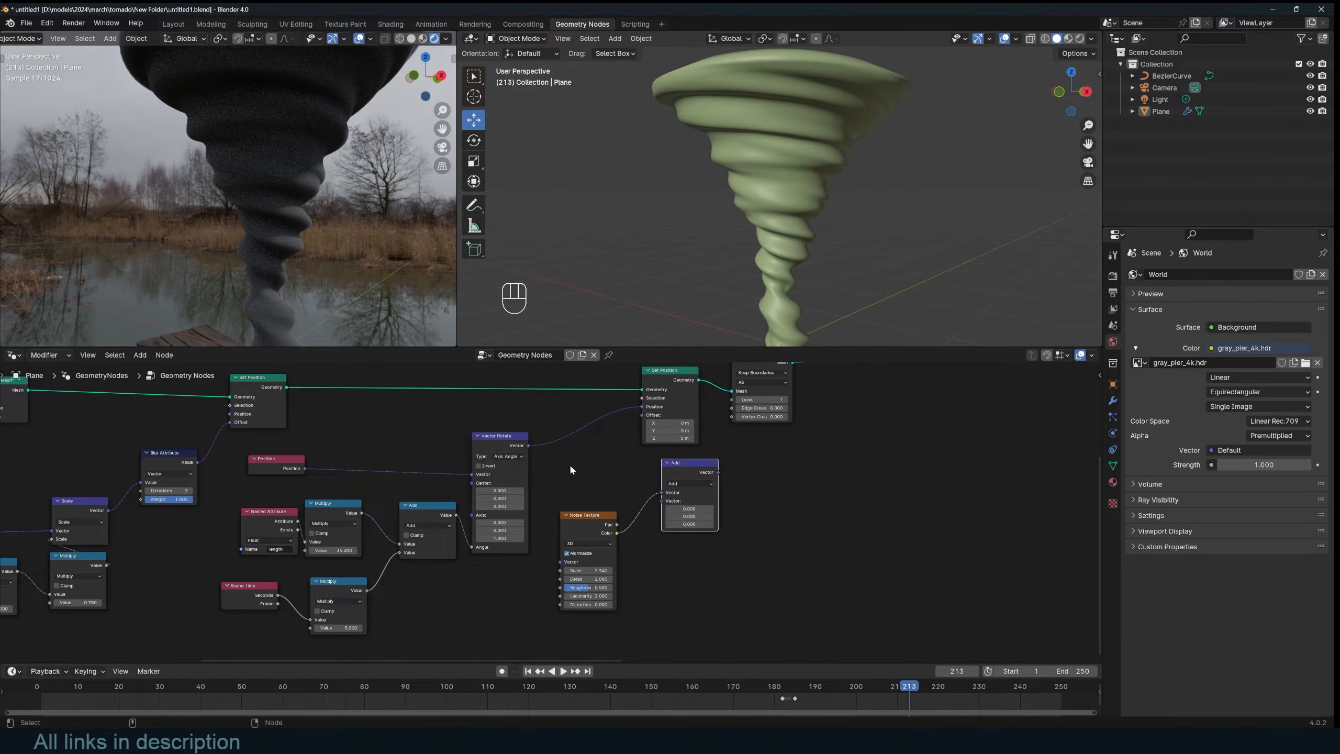
left_click_drag(527, 449, 641, 407)
scroll(797, 211, "down", 4)
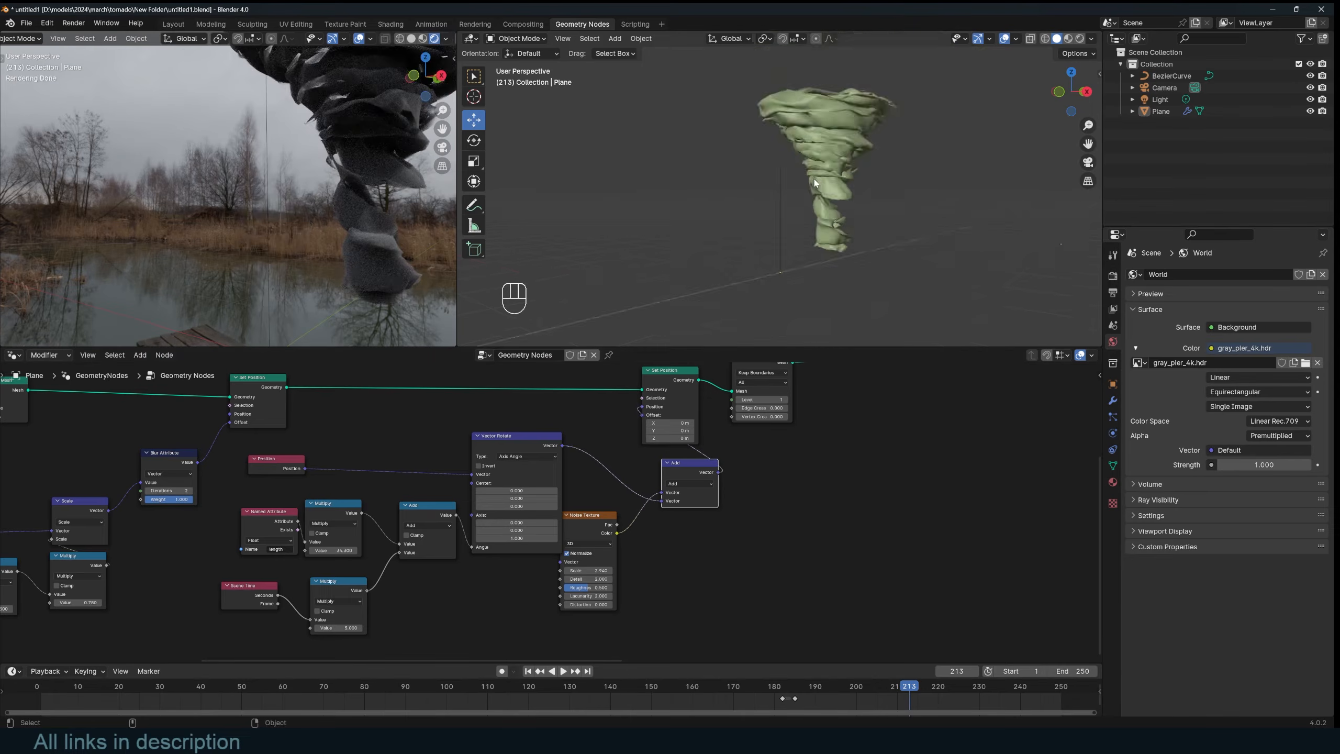
middle_click_drag(805, 203, 755, 214)
middle_click_drag(634, 521, 661, 493)
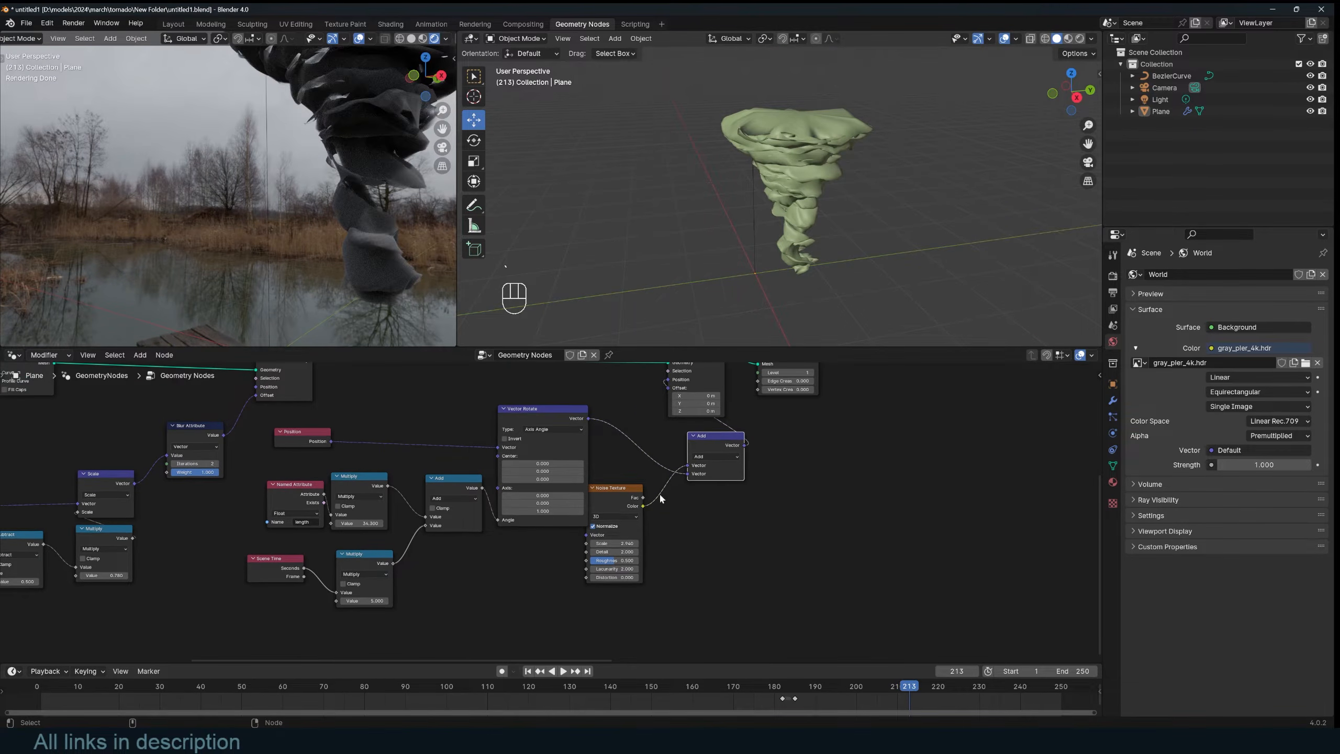
Step: Insert a copy of the Add node as Subtract 0.5 on all three axes between the moved noise and Add, and save
left_click_drag(627, 490, 571, 534)
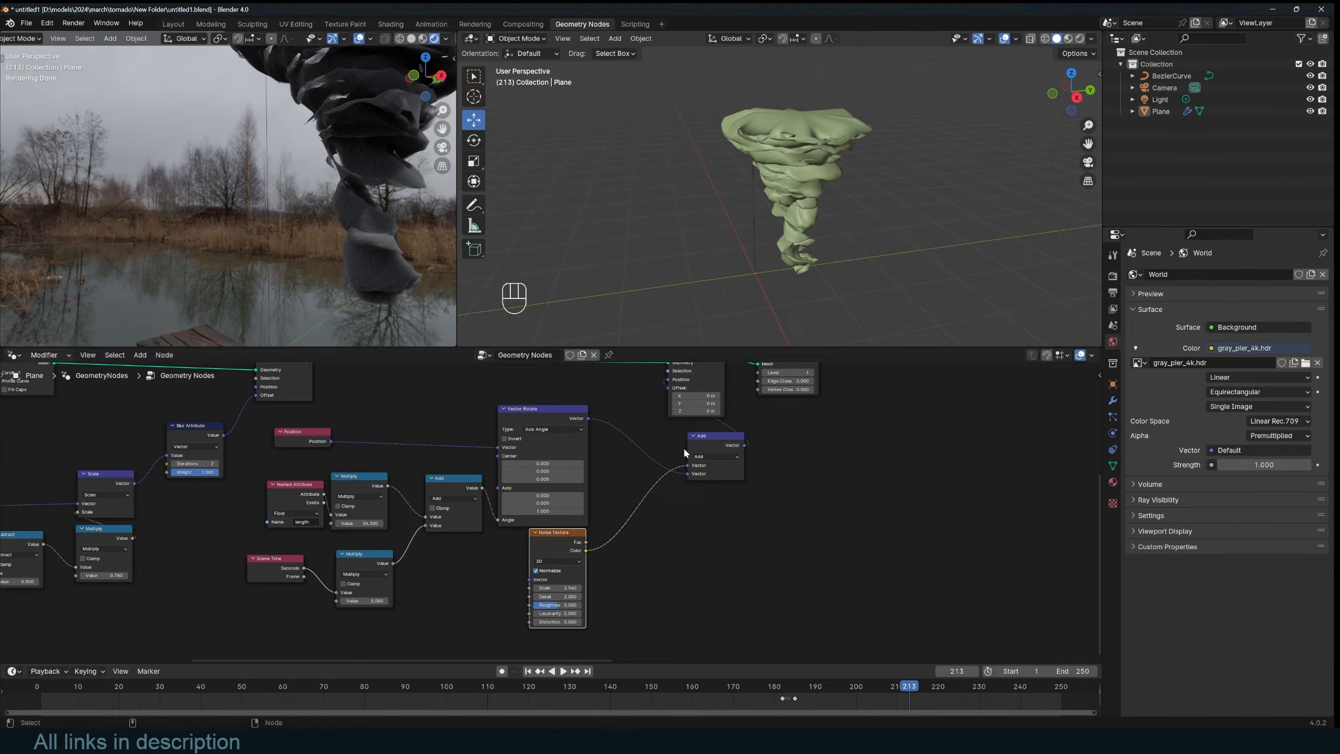
left_click(697, 441)
key("shift+d")
left_click(630, 530)
left_click(647, 545)
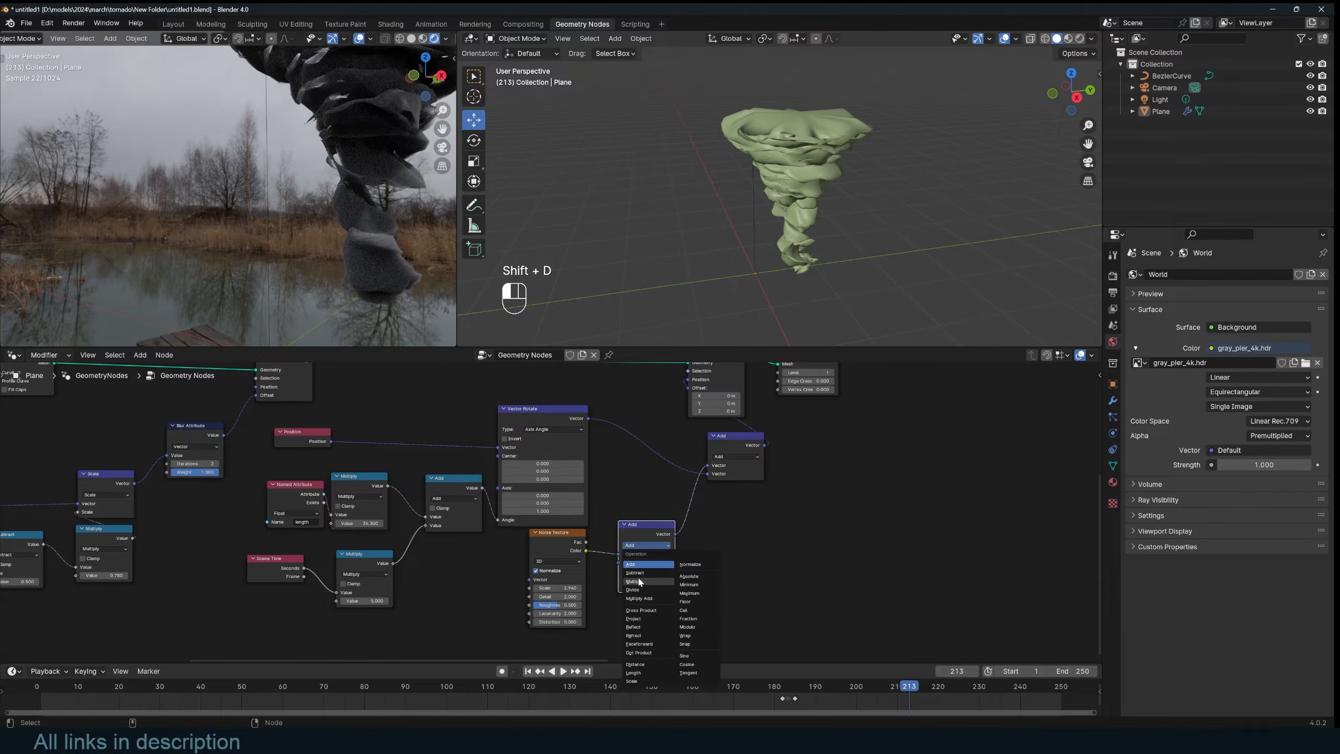
left_click(634, 573)
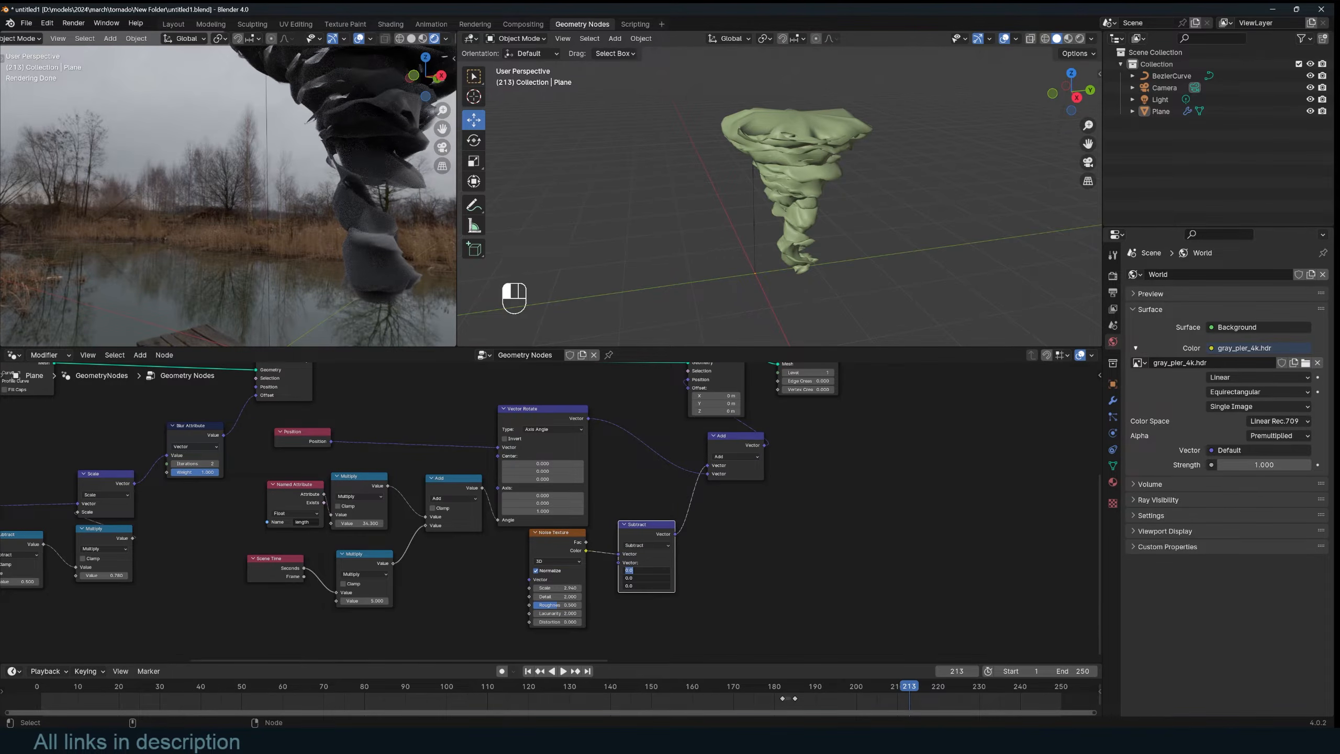
type("0.5")
key("Return")
middle_click_drag(421, 202, 299, 227)
key("ctrl+s")
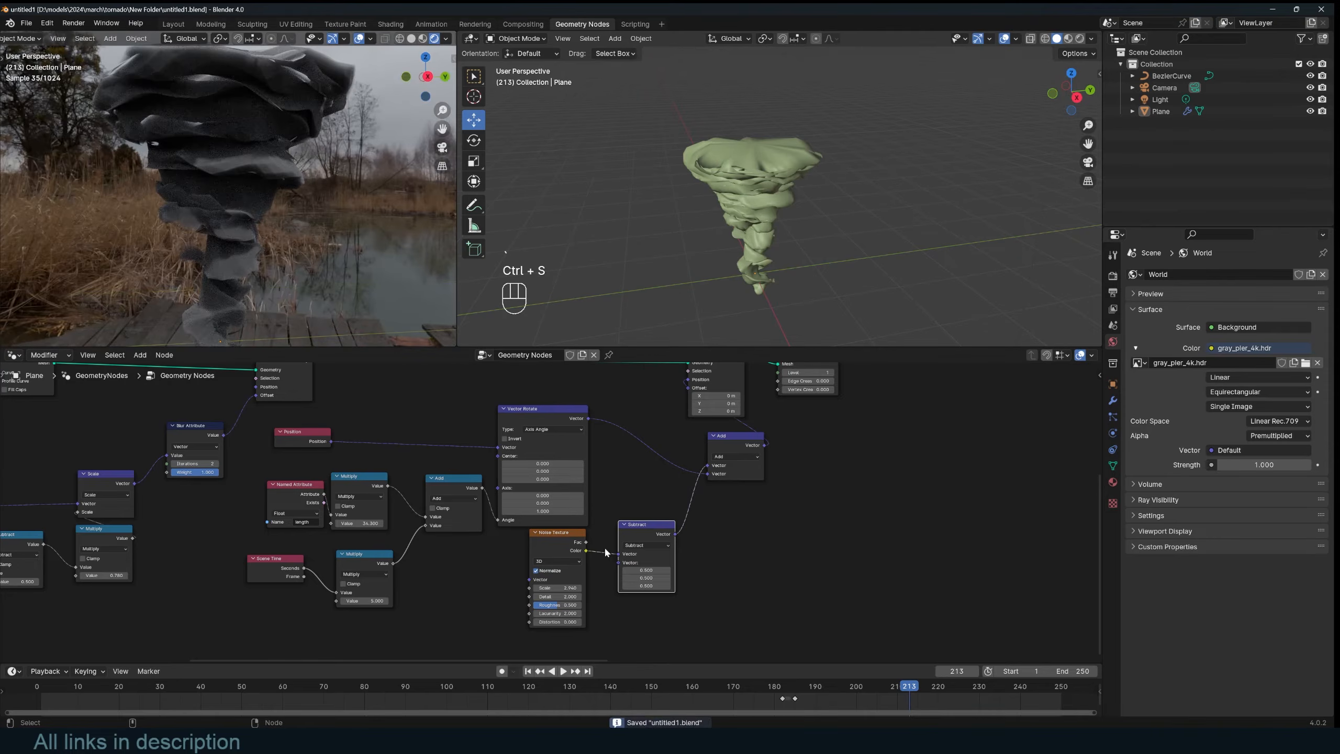
Step: Increase the Scale of the copied Noise Texture for finer tornado displacement
left_click_drag(560, 539, 545, 542)
left_click_drag(542, 592, 758, 592)
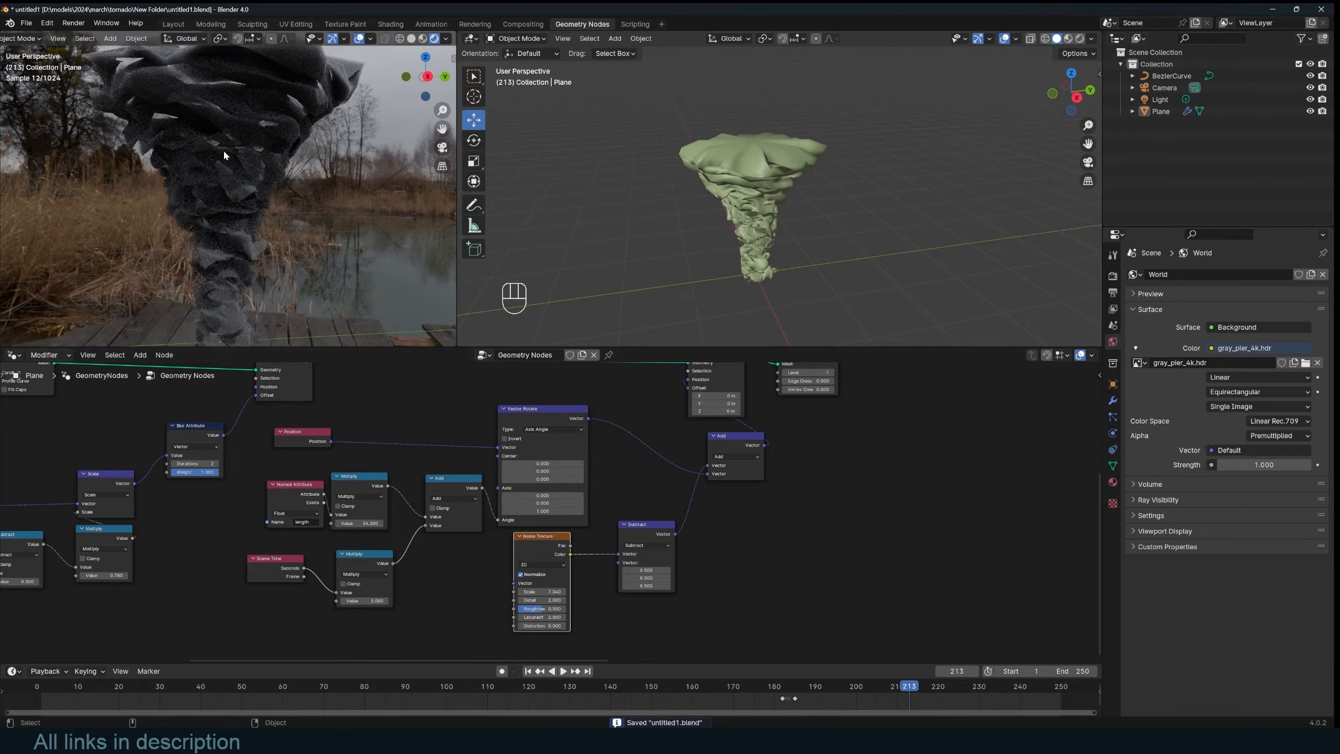
scroll(223, 148, "down", 3)
middle_click_drag(223, 148, 274, 147)
scroll(274, 146, "up", 3)
key("grave")
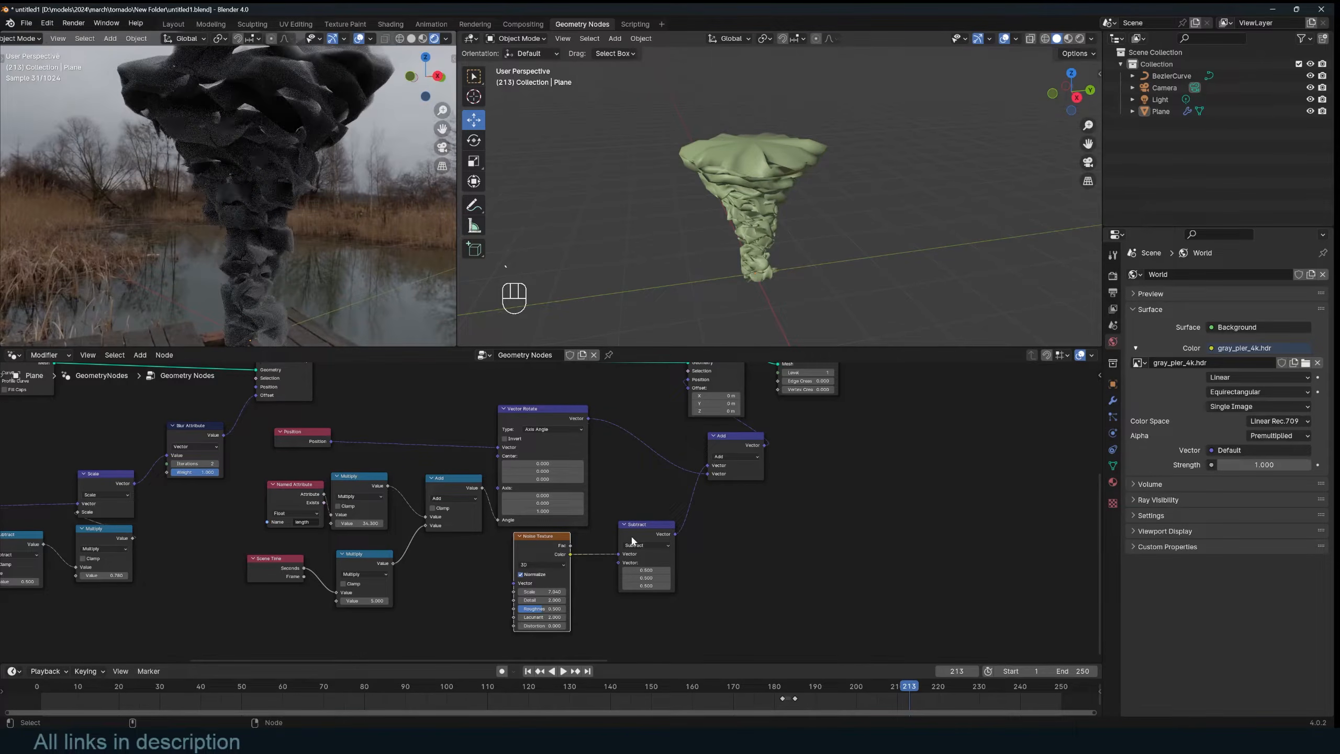
Step: Duplicate the vector Subtract node, insert it before Add as a Scale operation, and set its Scale to about 0.54
left_click_drag(631, 540, 611, 552)
key("shift+d")
left_click(701, 528)
left_click(708, 533)
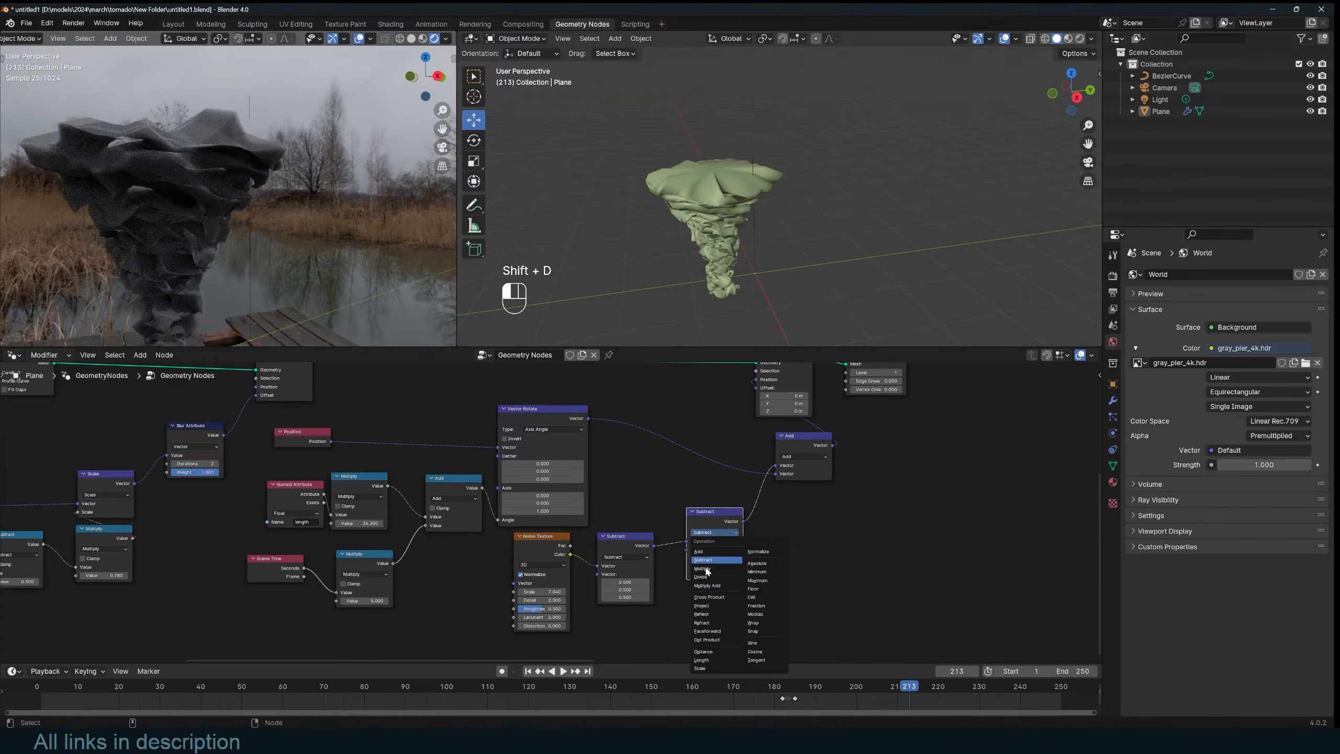
left_click(706, 668)
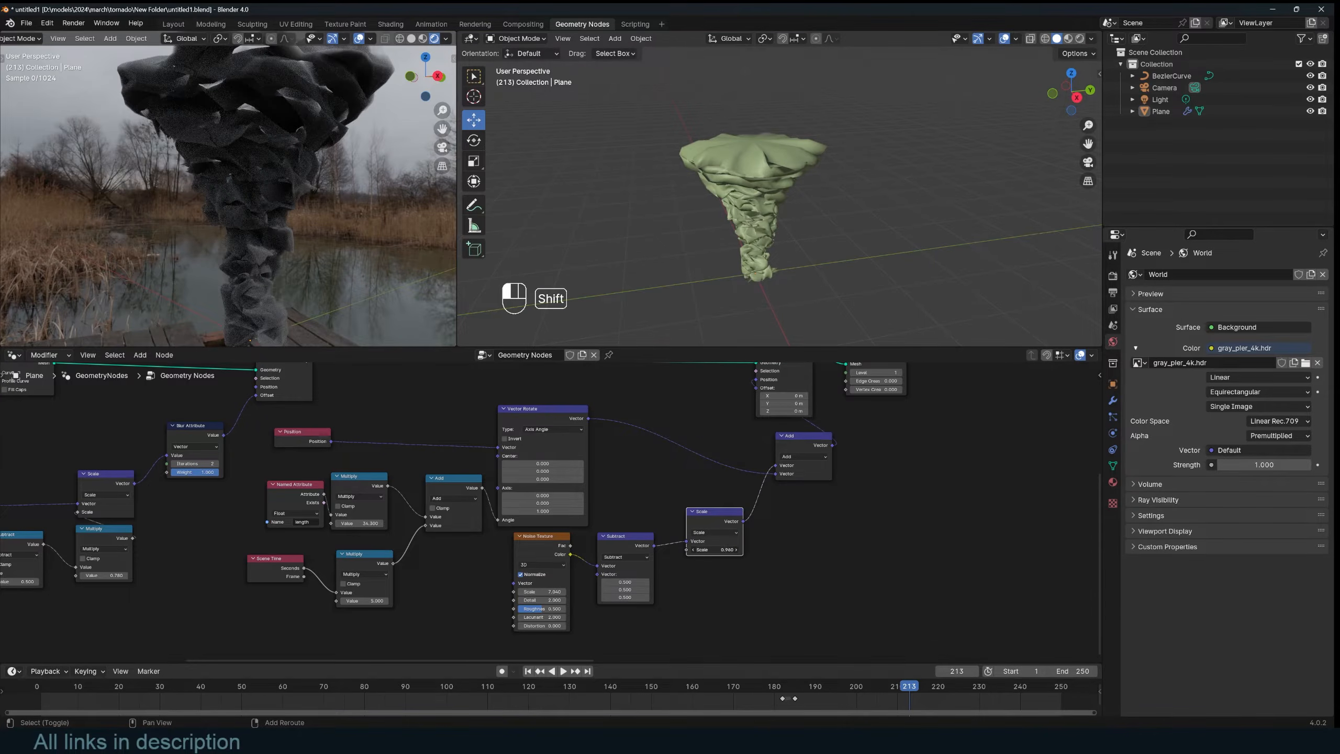
left_click_drag(716, 550, 693, 549, "shift")
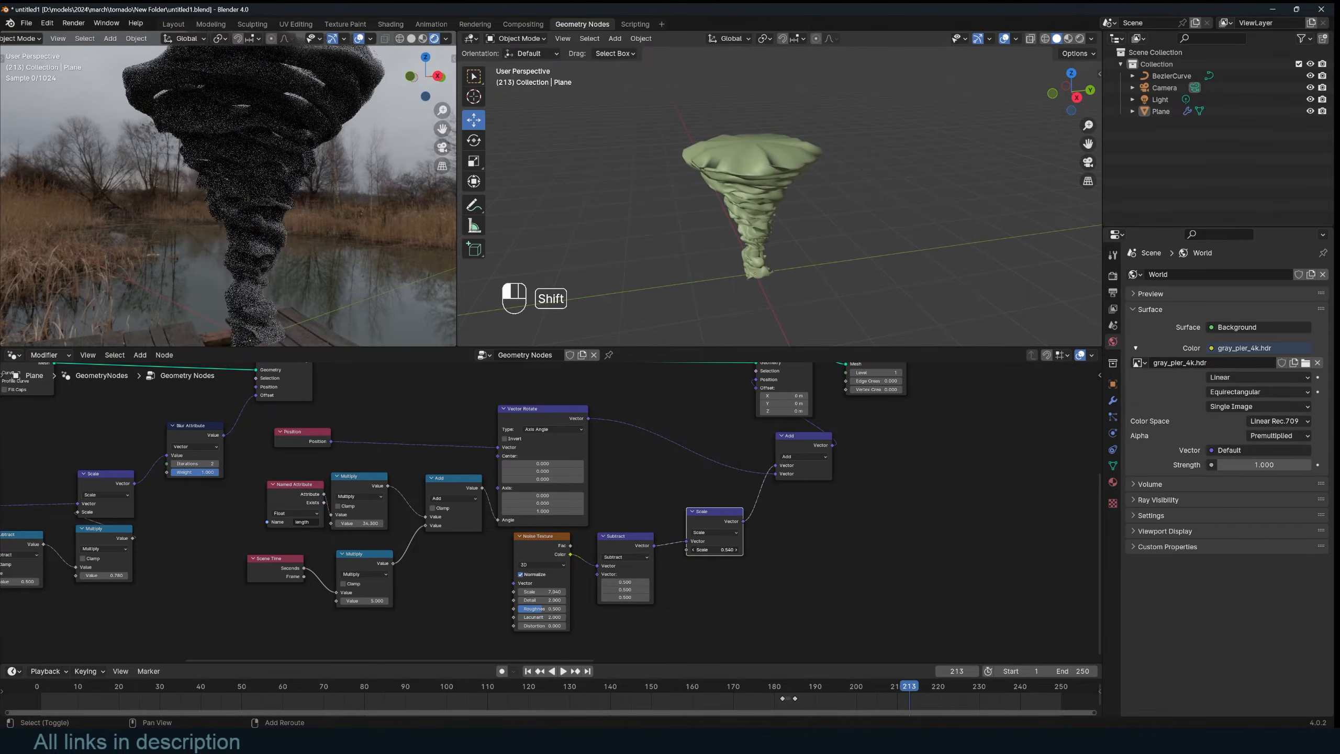
Step: Increase the Distortion of the copied Noise Texture and save the file
left_click_drag(542, 625, 585, 625)
scroll(668, 514, "down", 2)
middle_click_drag(648, 539, 465, 592)
key("ctrl+s")
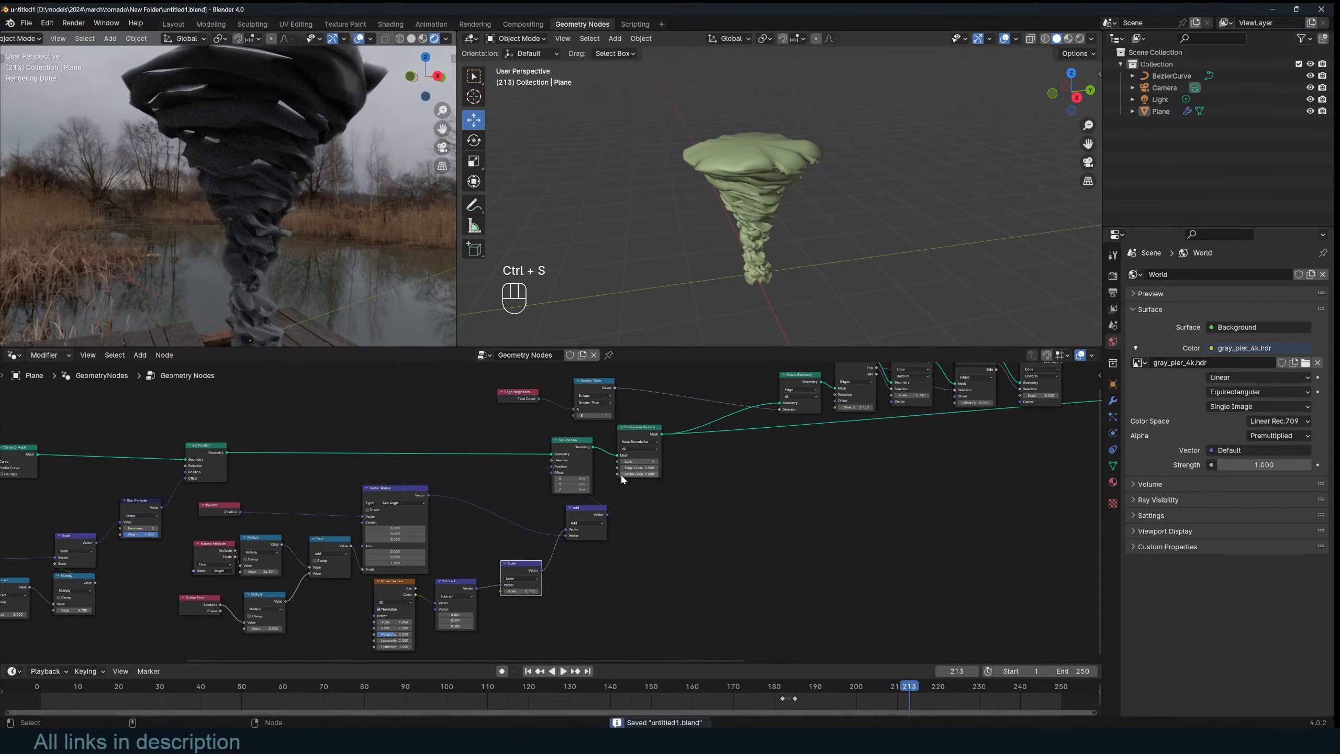
Step: Move the Subdivision Surface node away from Set Position and raise its Level by one
left_click_drag(625, 437, 647, 438)
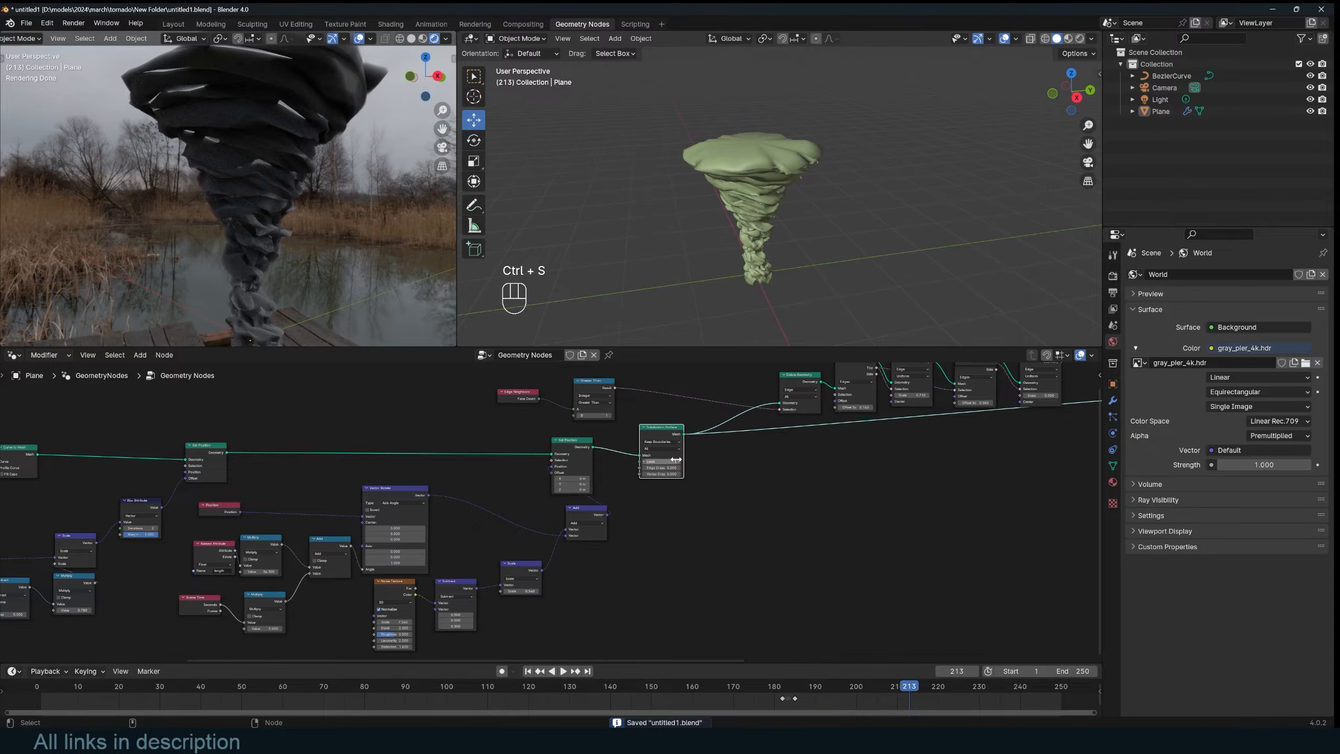
left_click(678, 461)
key("alt+a")
Step: Inspect the detailed tornado up close, switch the rendered viewport to the camera view, and play the animation
middle_click_drag(759, 259, 670, 227)
scroll(646, 215, "up", 3)
key("grave")
key("KP_0")
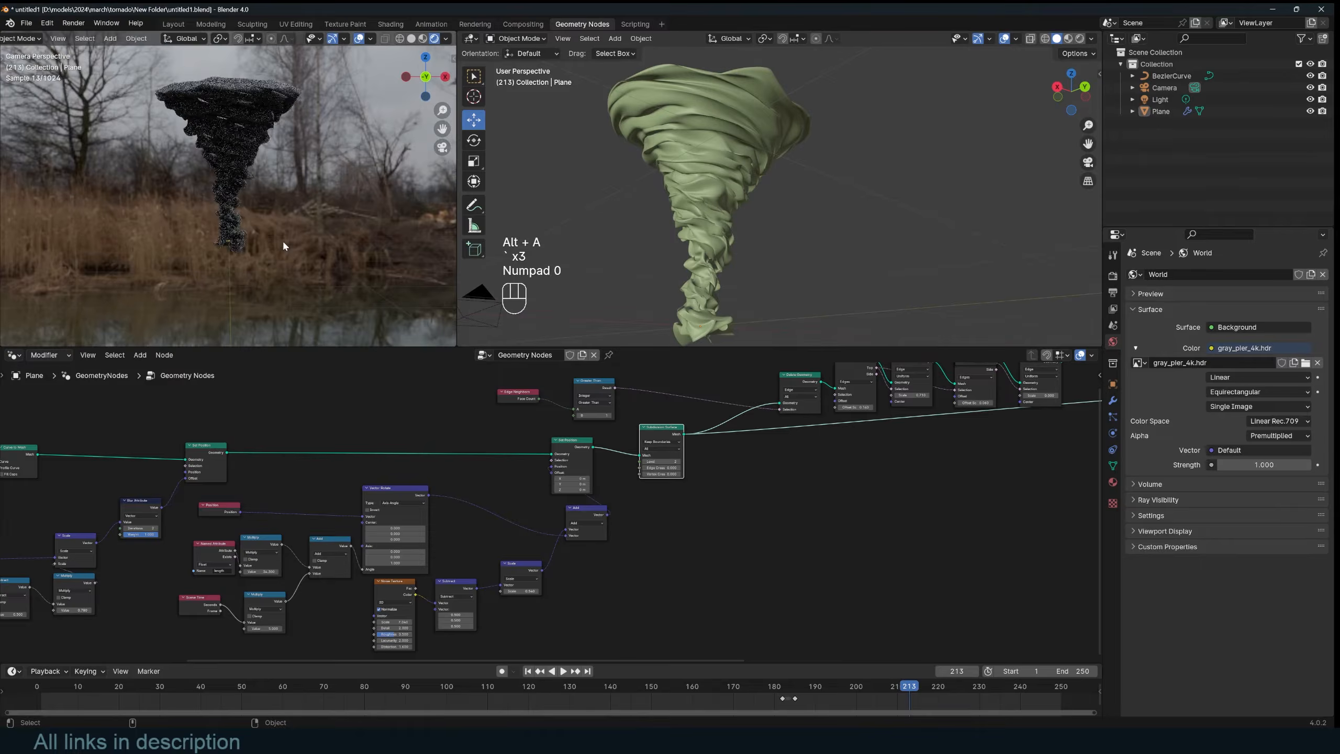
key("space")
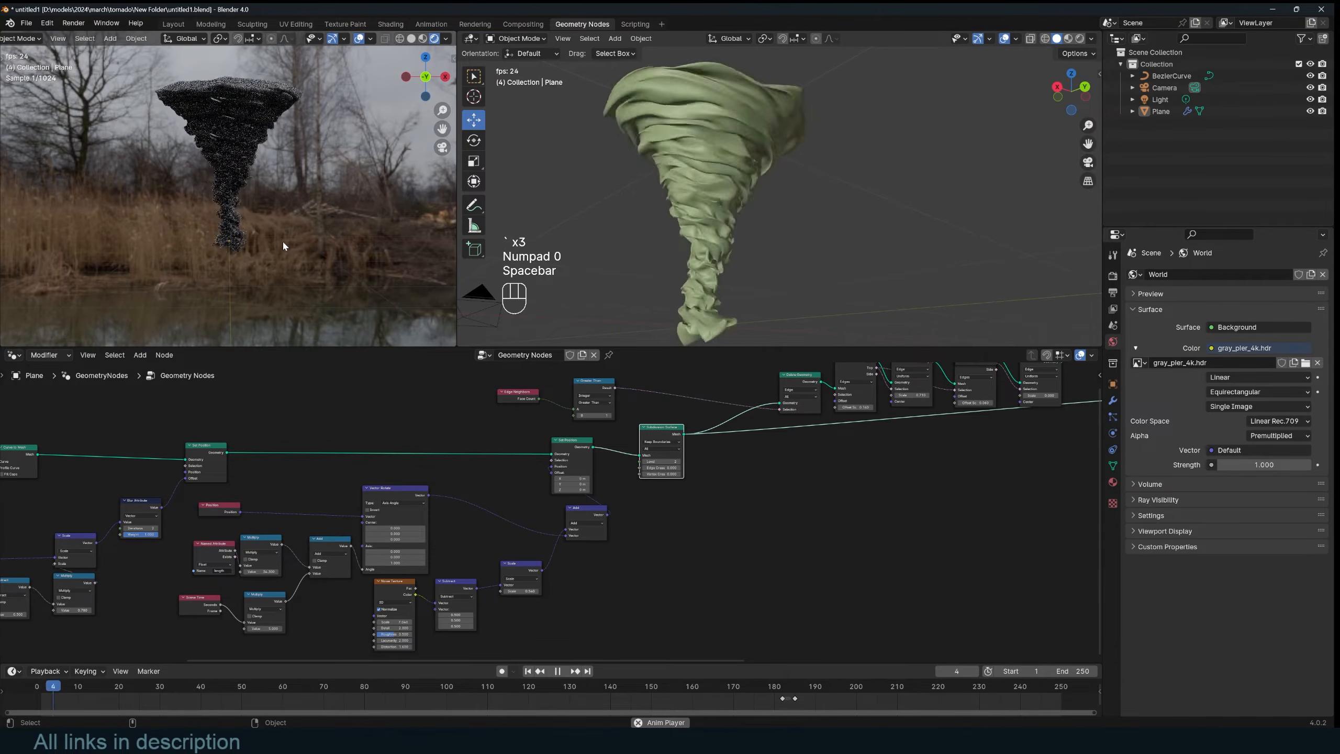
Step: Stop the animation, raise the Principled Volume density to about 13.1 in the vol material, and save the file
key("space")
key("ctrl+s")
mouse_move(442, 464)
left_mouse_down()
mouse_move(426, 464)
mouse_move(448, 465)
left_mouse_up()
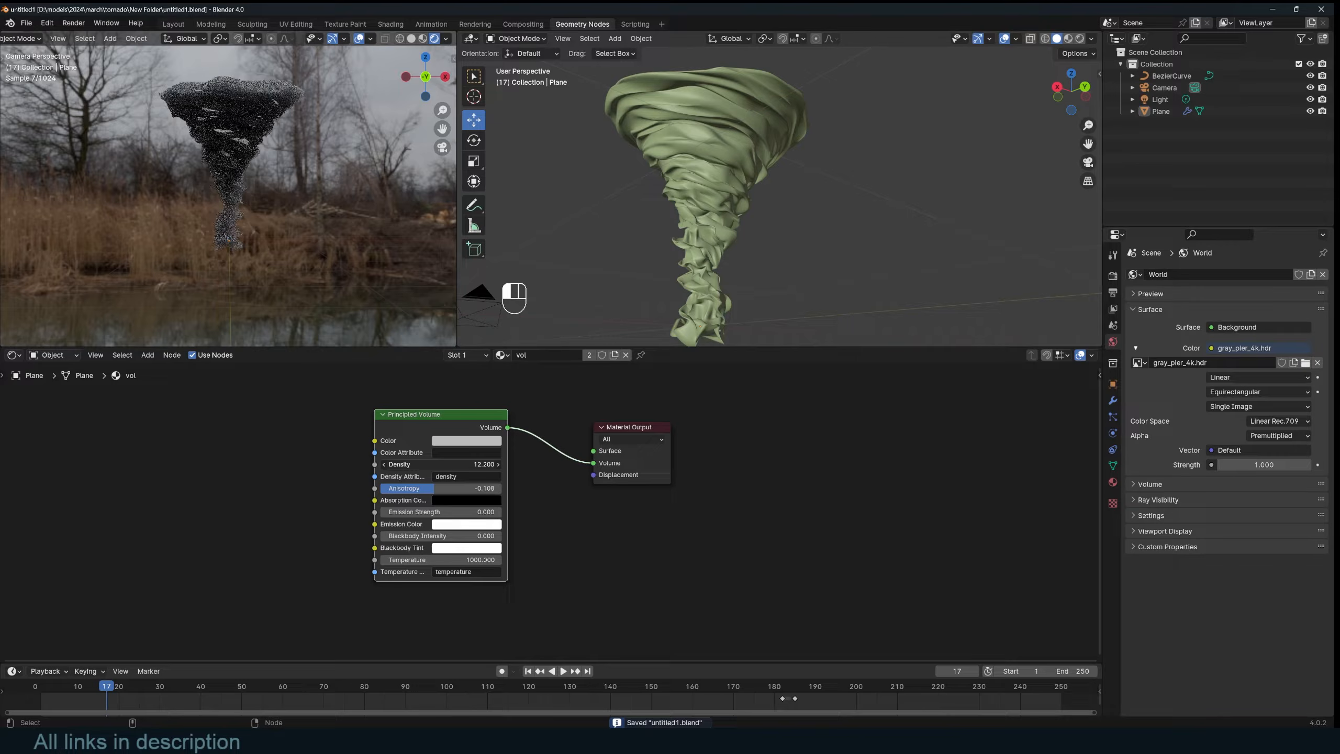
key("ctrl+s")
middle_click_drag(413, 404, 692, 403)
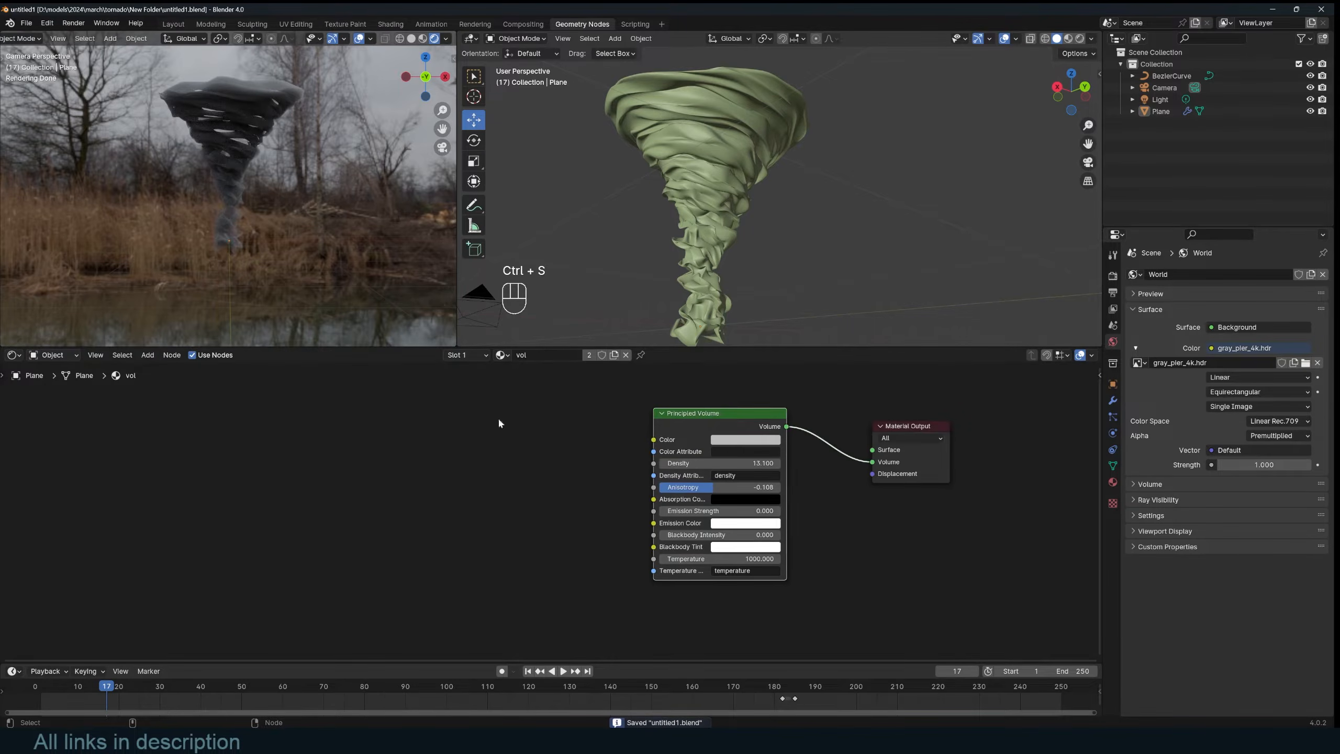
key("ctrl+s")
Step: Add a Noise Texture to the volume material and connect its Fac output to the Principled Volume's Density
key("shift+a")
left_click(405, 435)
type("noise")
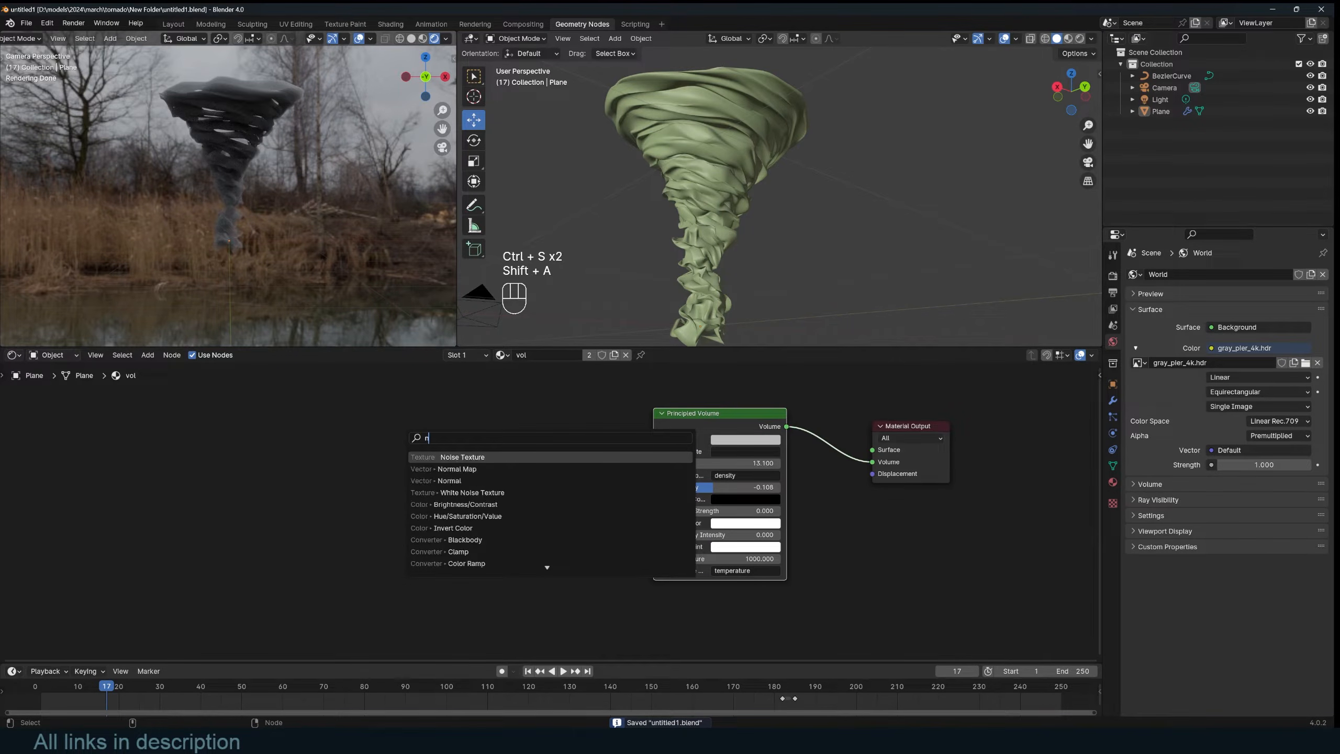
key("Return")
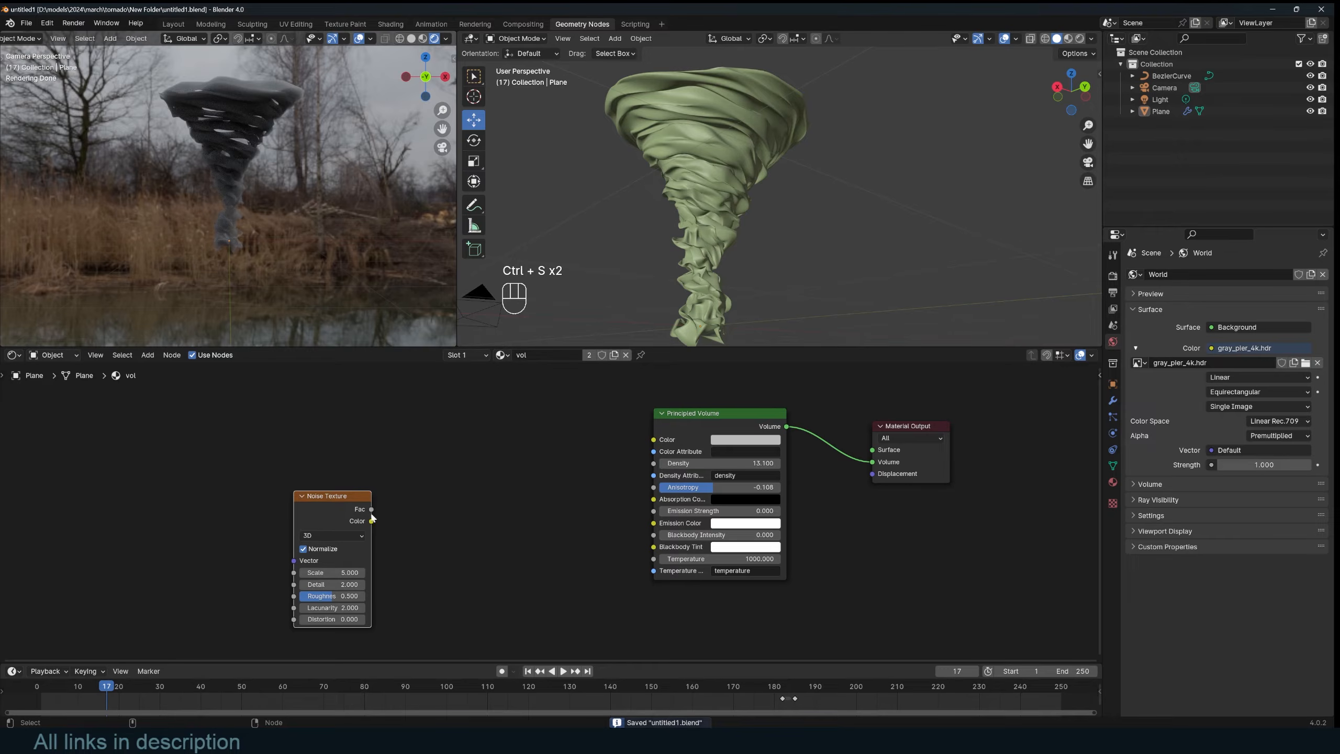
left_click_drag(372, 509, 657, 463)
Step: Insert a Math node set to Subtract between the Noise Texture and Density, placed close to the noise node
key("shift+a")
left_click(472, 430)
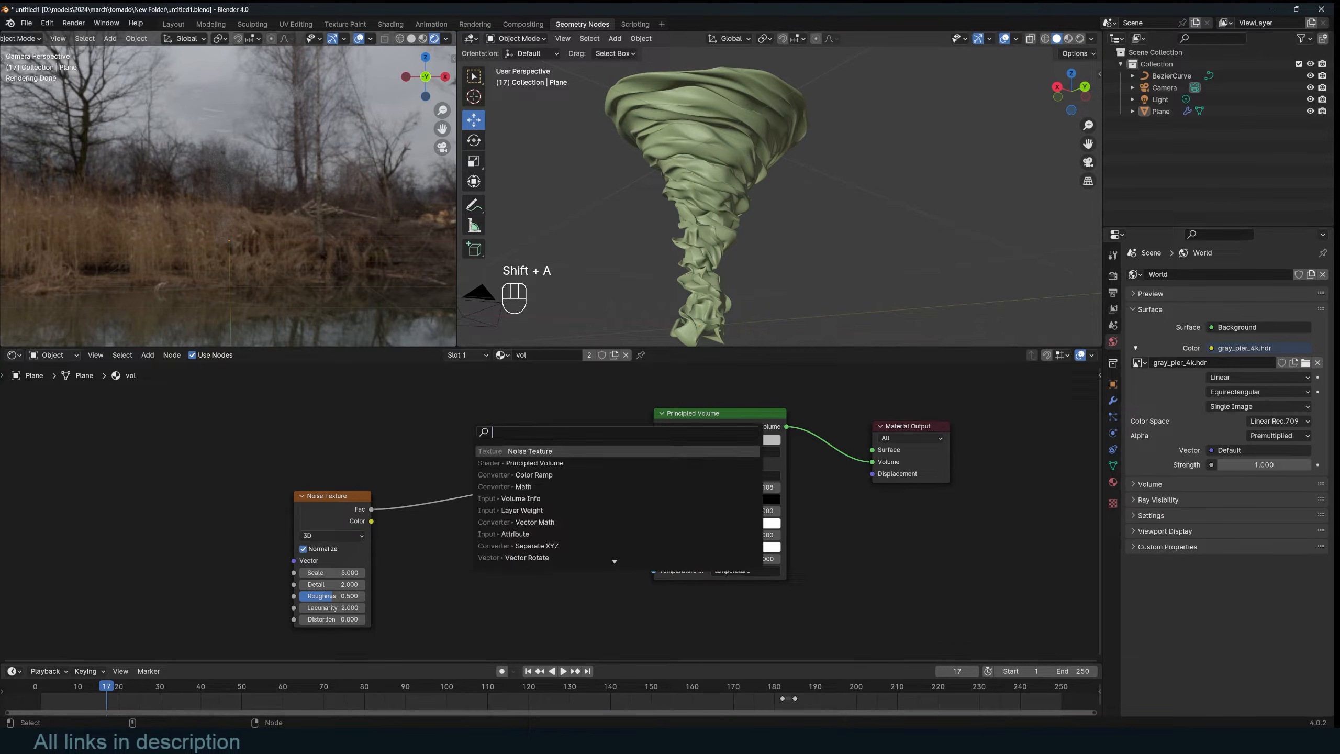
type("add")
key("Return")
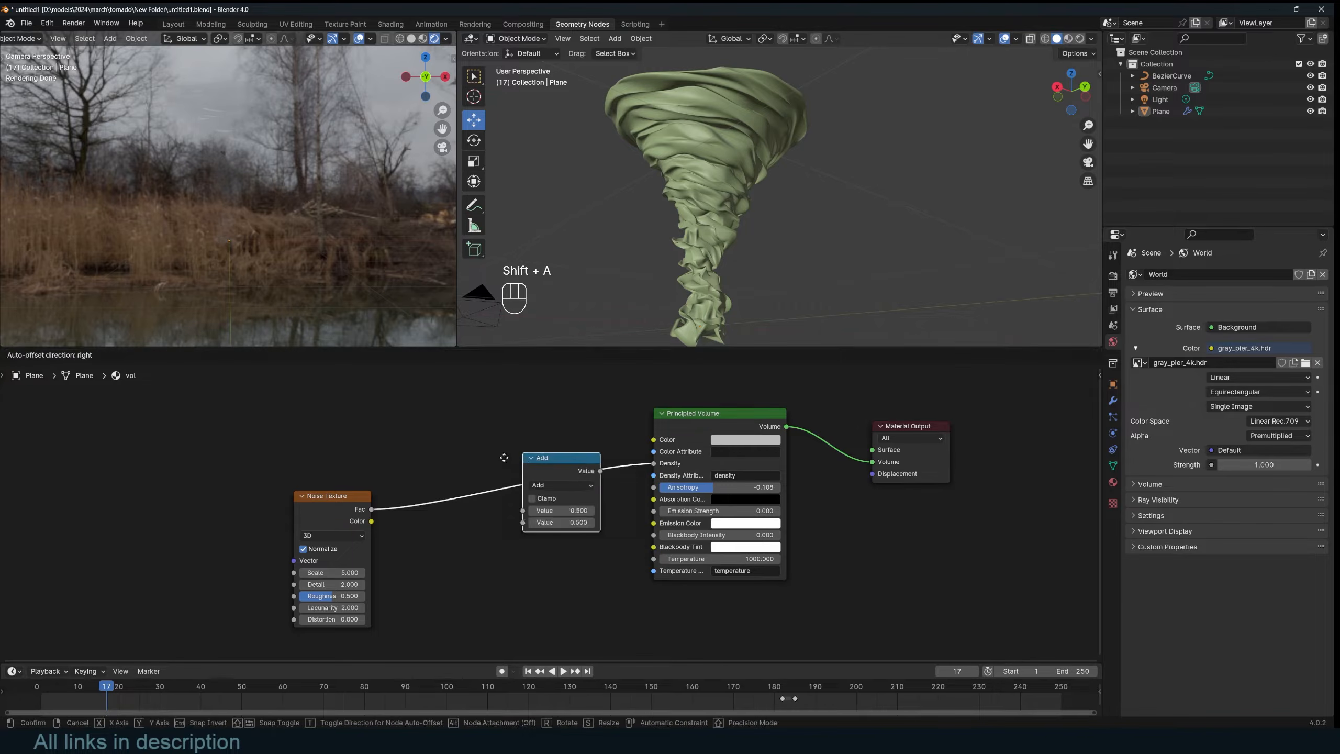
left_click(422, 484)
left_click(446, 505)
left_click(446, 517)
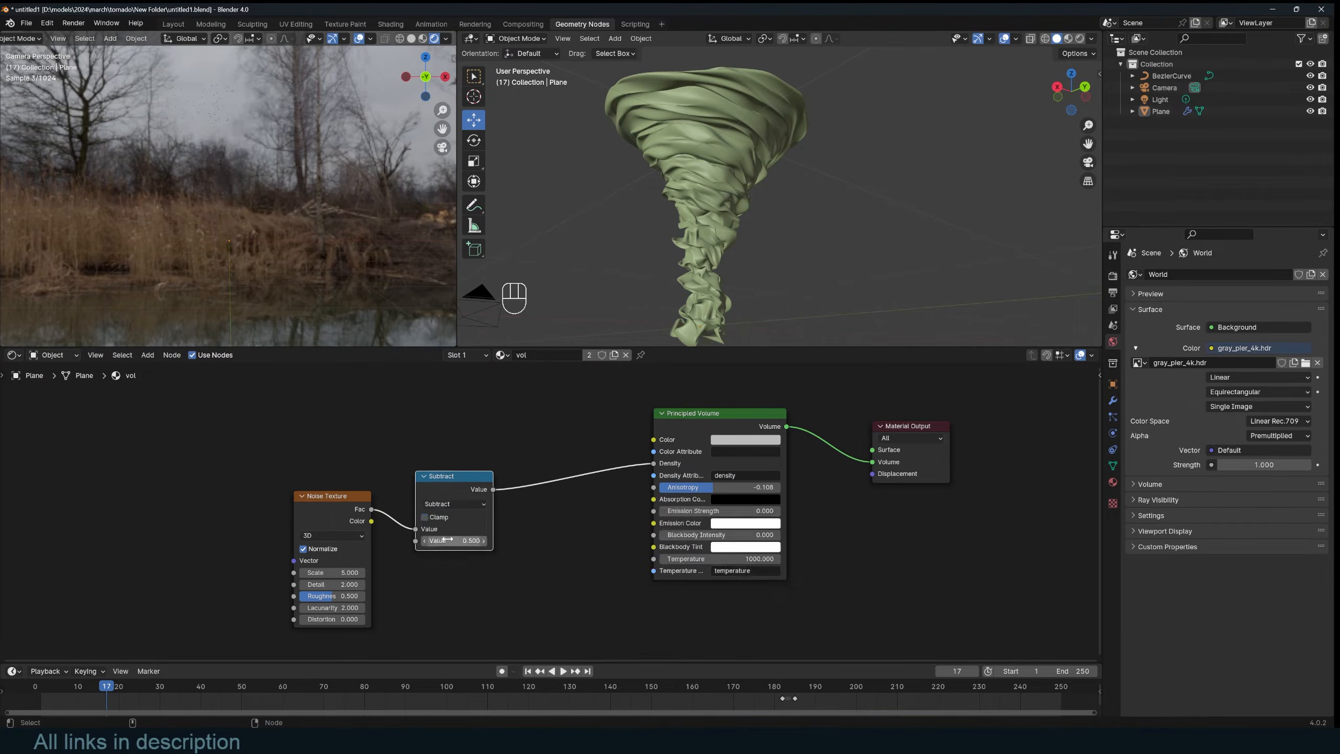
left_click_drag(451, 477, 418, 493)
Step: Duplicate the Subtract node before Density, change the copy to Multiply, and raise its value to about 173.4
key("shift+d")
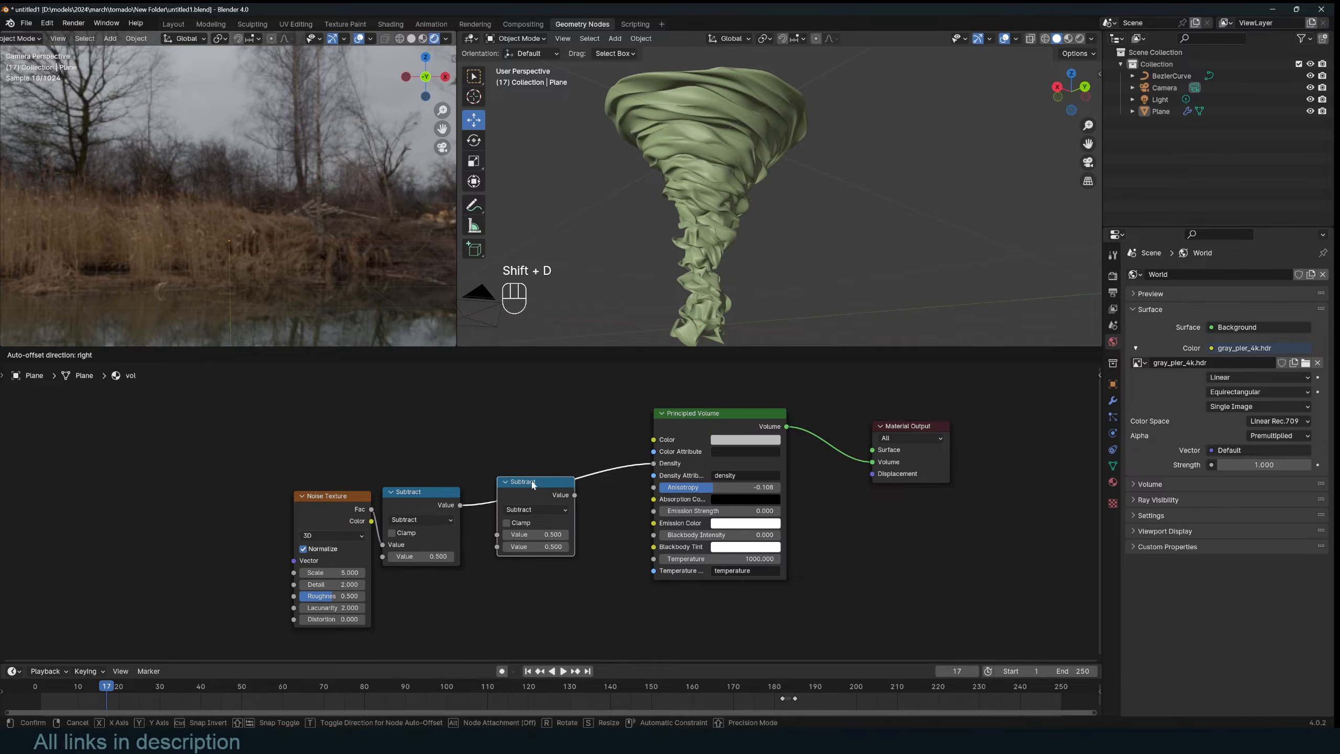
left_click(540, 484)
left_click(536, 510)
left_click(535, 563)
left_click_drag(543, 546, 895, 544)
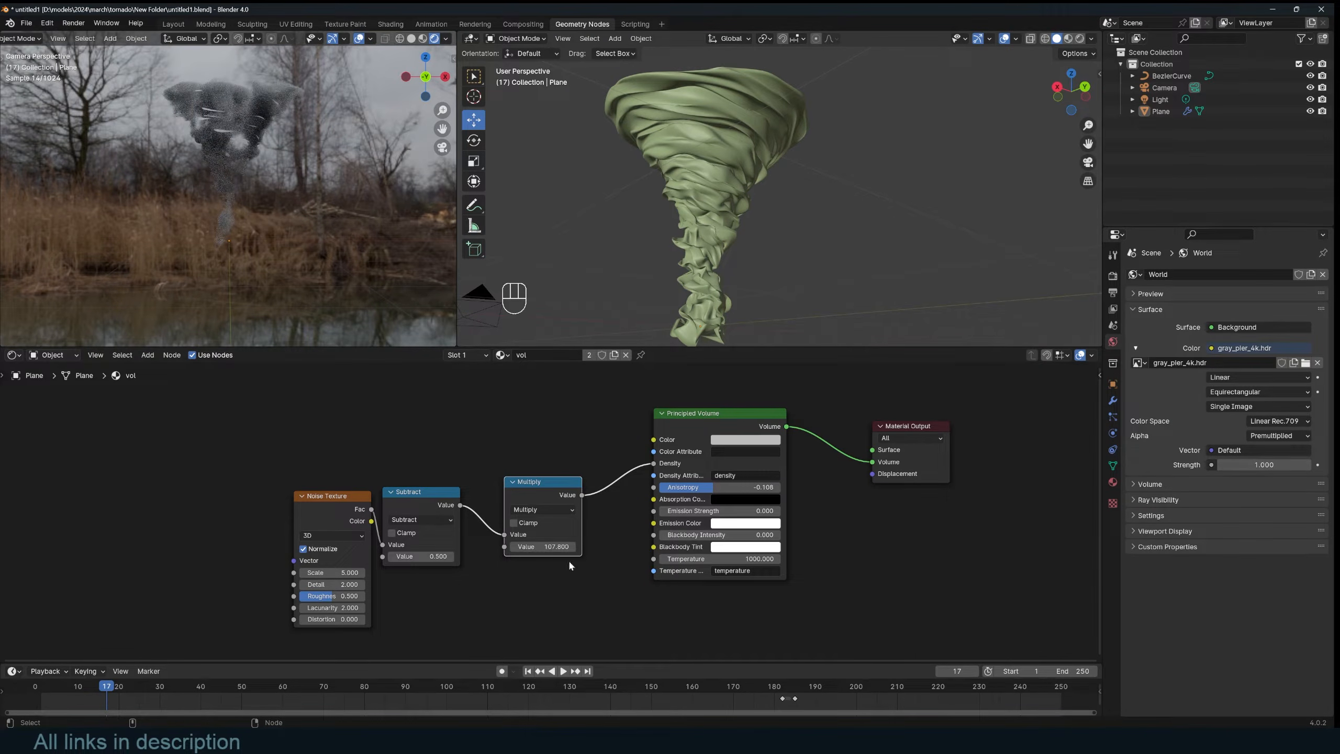
left_click_drag(543, 547, 749, 547)
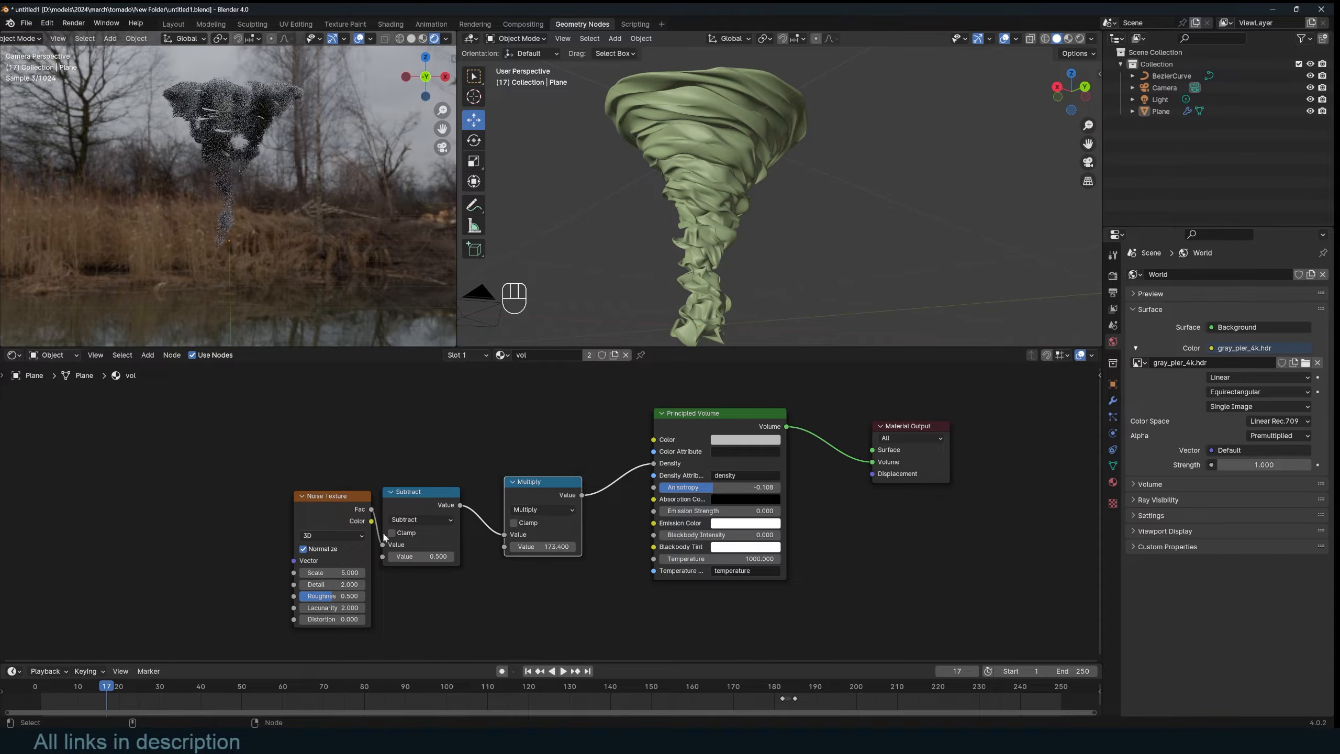
Step: Set the volume Noise Texture's Scale to about 11.8 and inspect the rendered tornado up close
left_click_drag(323, 573, 400, 572)
left_click(327, 573)
type("11")
key("Return")
scroll(215, 182, "up", 2)
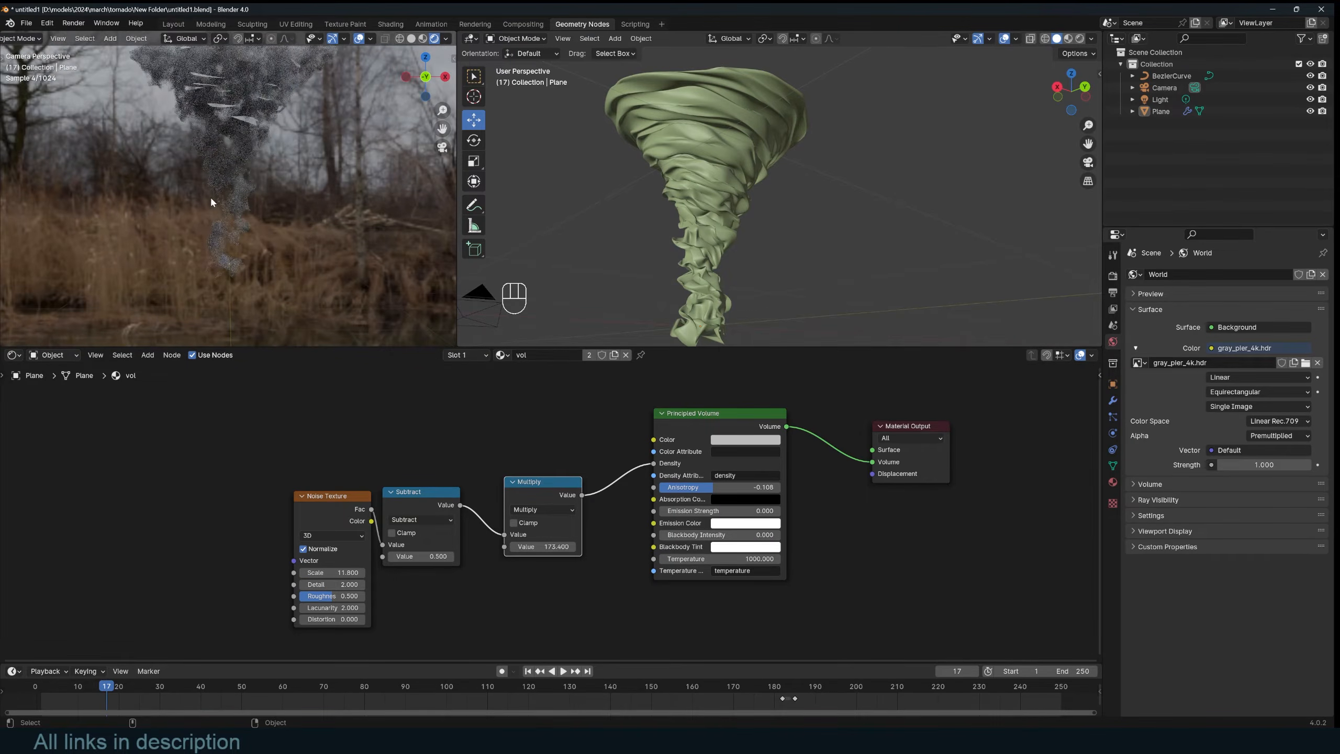
middle_click_drag(216, 199, 225, 266, "shift")
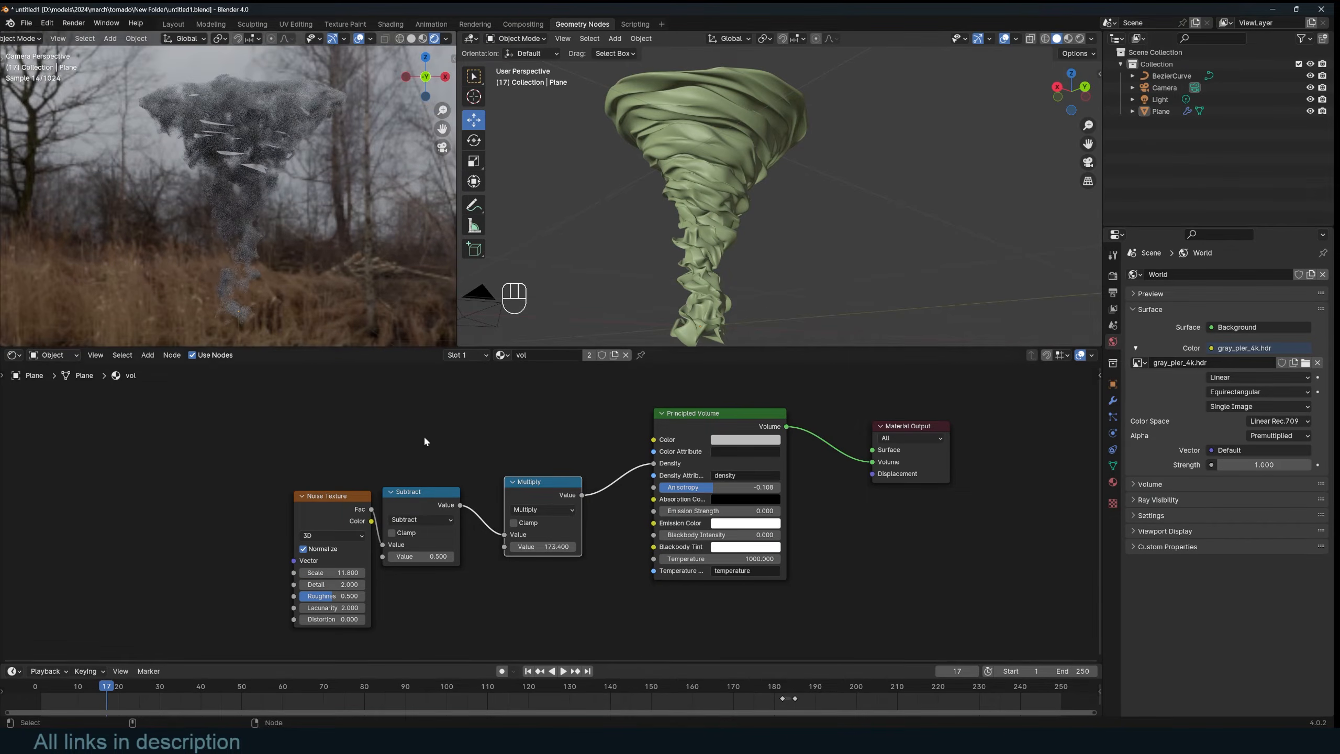
Step: Delete the Noise Texture, Subtract and Multiply nodes from the volume material
scroll(449, 460, "down", 2)
left_click_drag(592, 472, 365, 573)
key("ctrl+x")
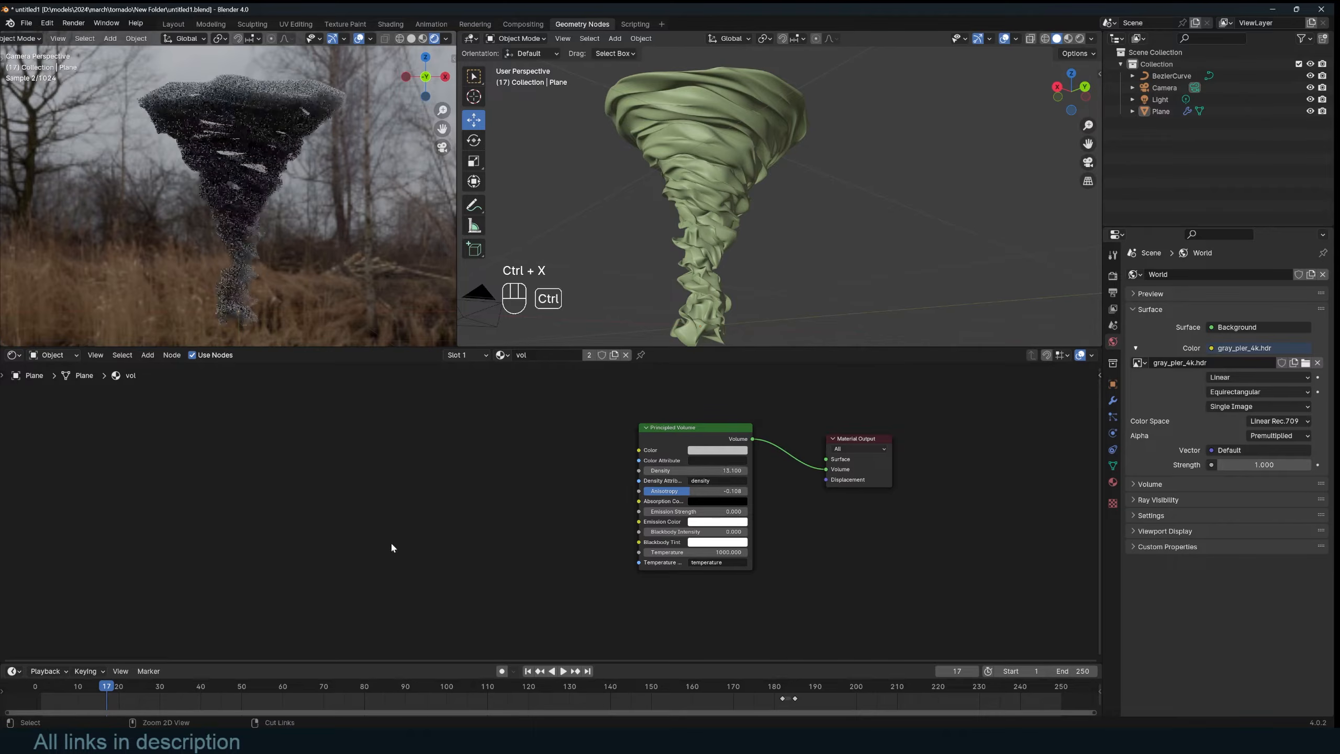
Step: Show the solid viewport through the camera, save the file, and leave the tornado deselected
left_click(718, 296)
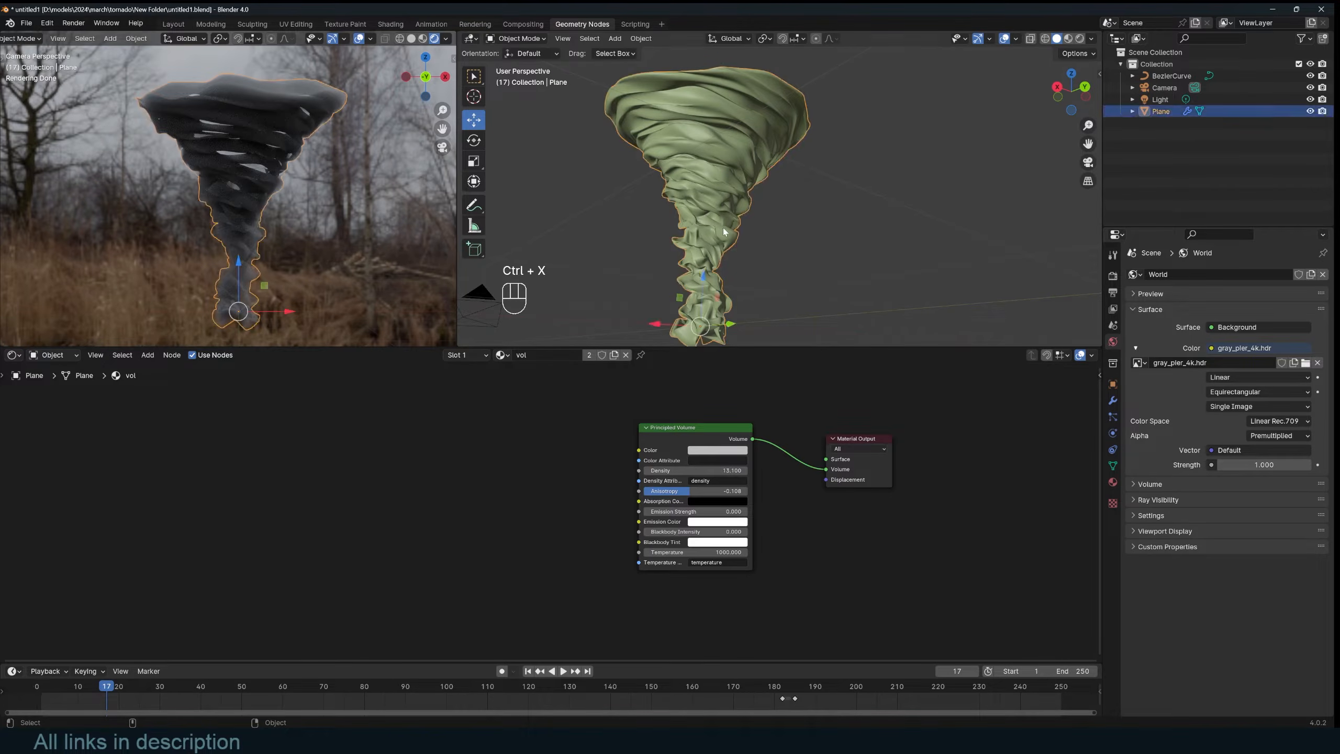
key("KP_0")
key("ctrl+s")
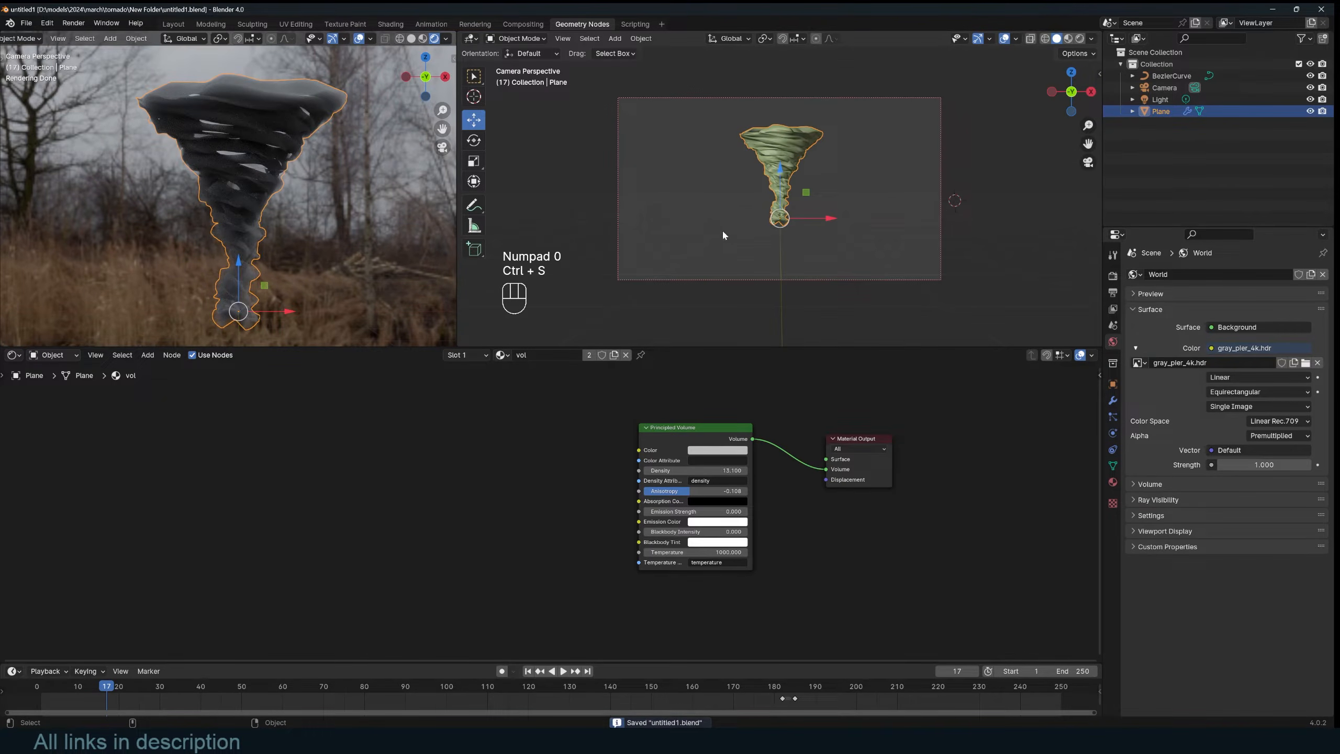
scroll(696, 211, "up", 2)
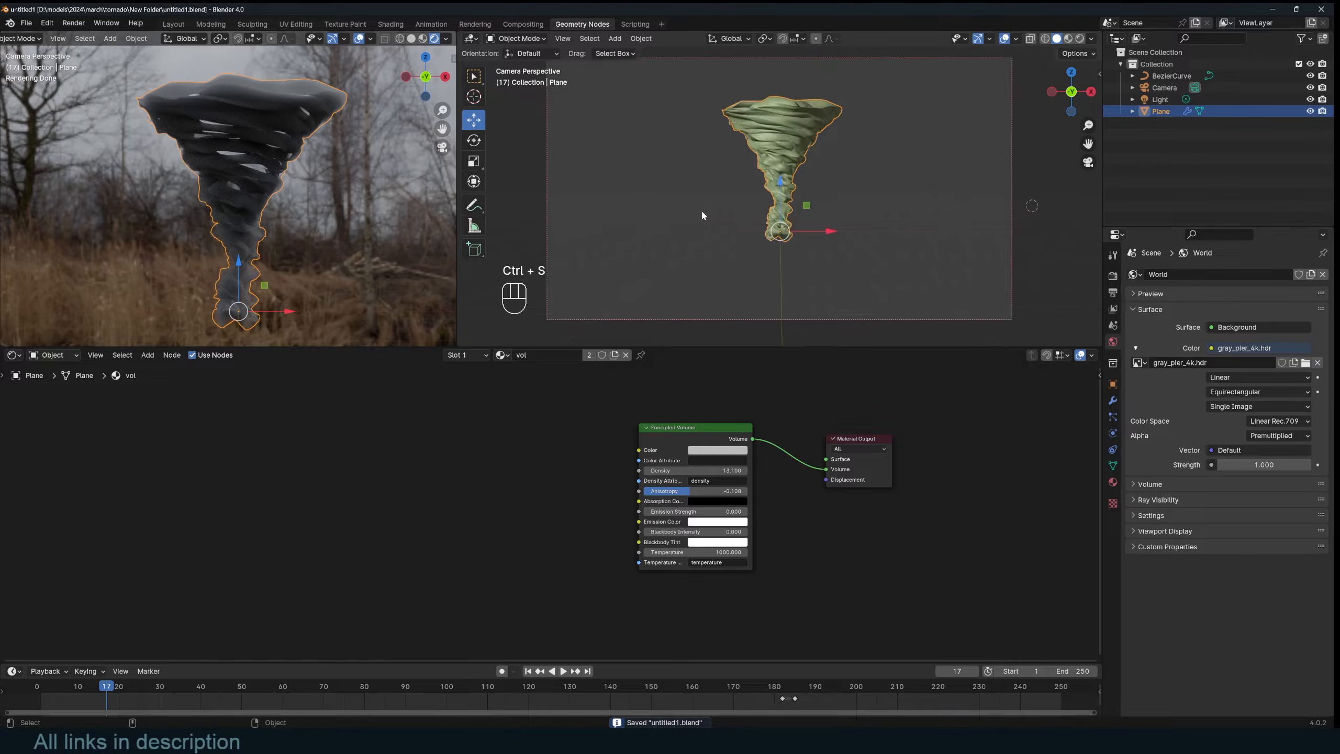
key("alt+a")
Step: Look at the finished storm and tornado video and the storm file as reference, and return to the untitled1 file
mouse_move(523, 752)
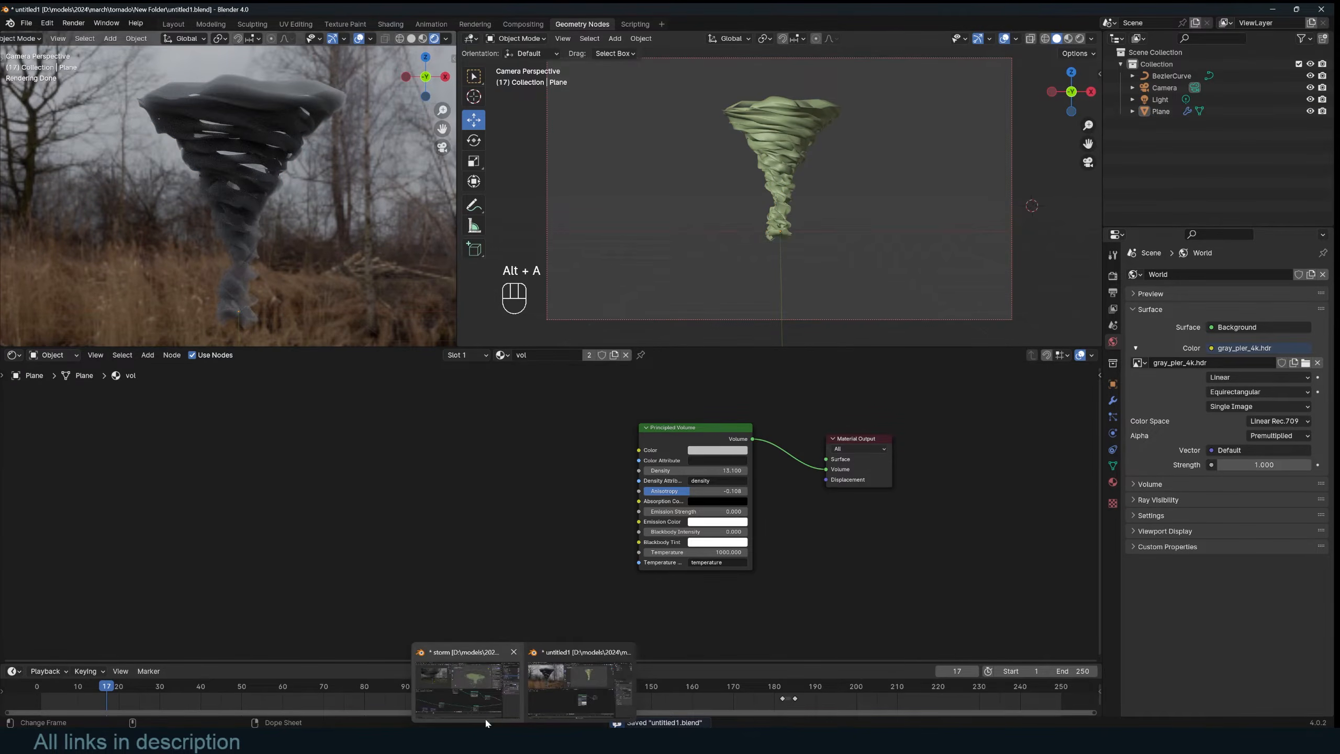
left_click(484, 705)
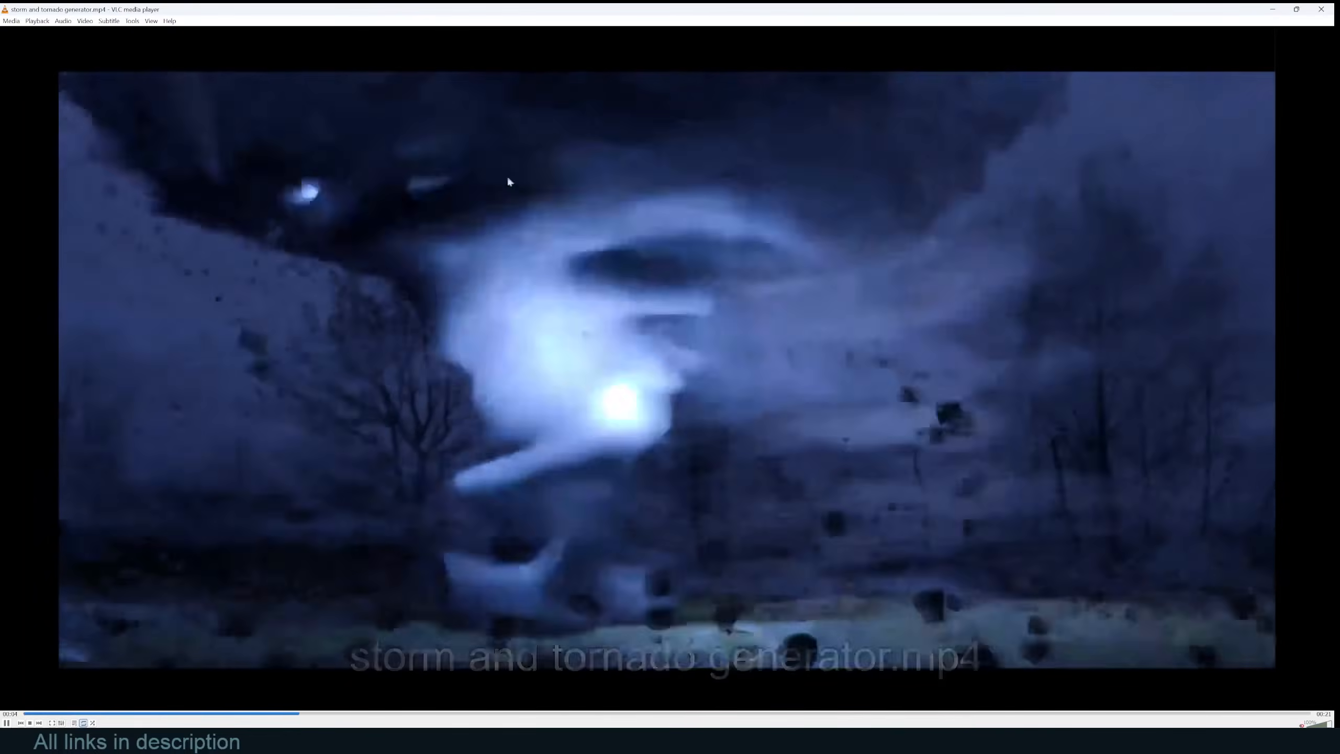
key("space")
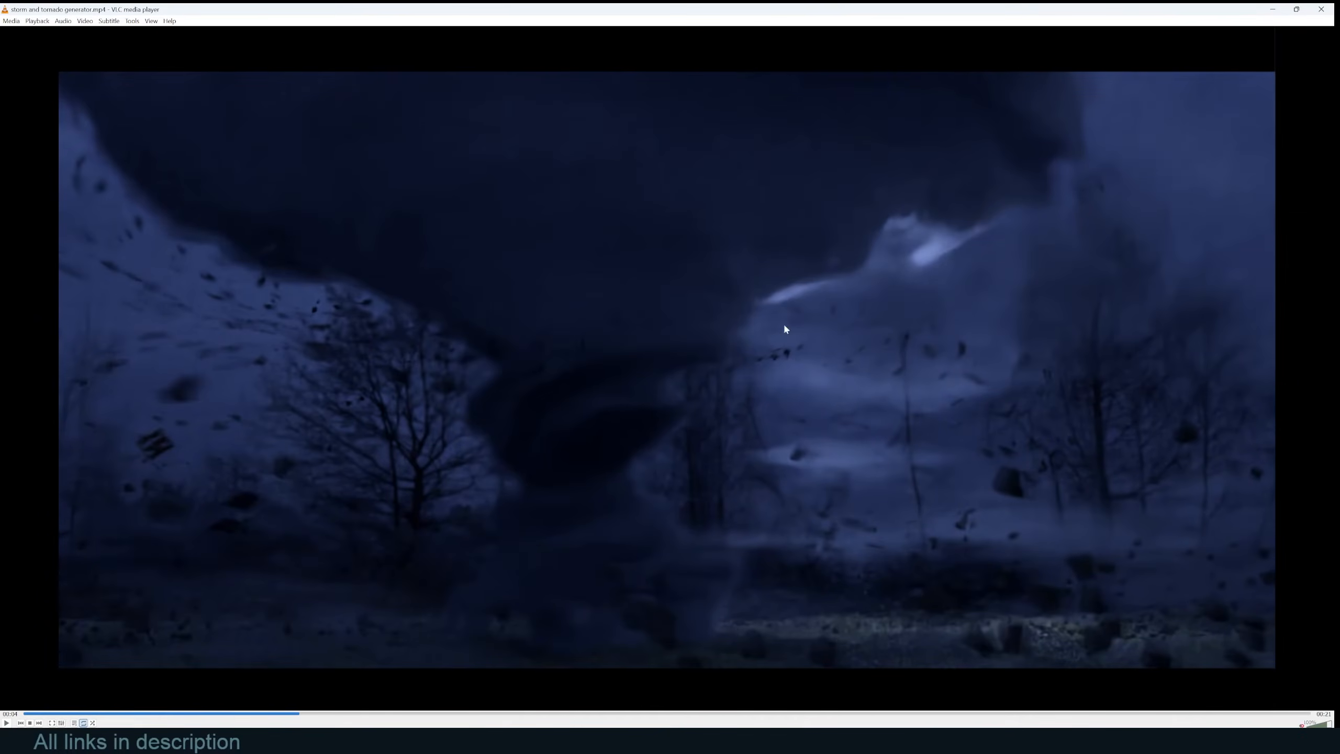
left_click(1278, 9)
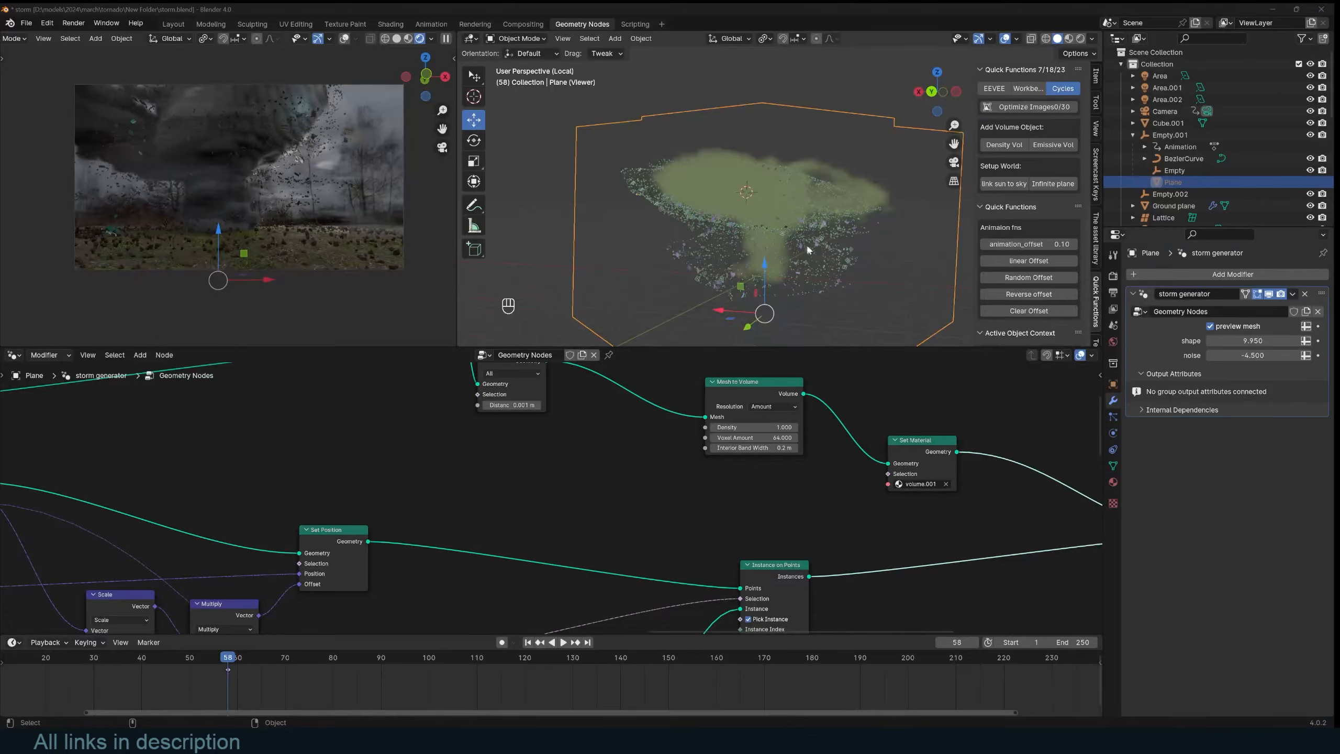
left_click(568, 696)
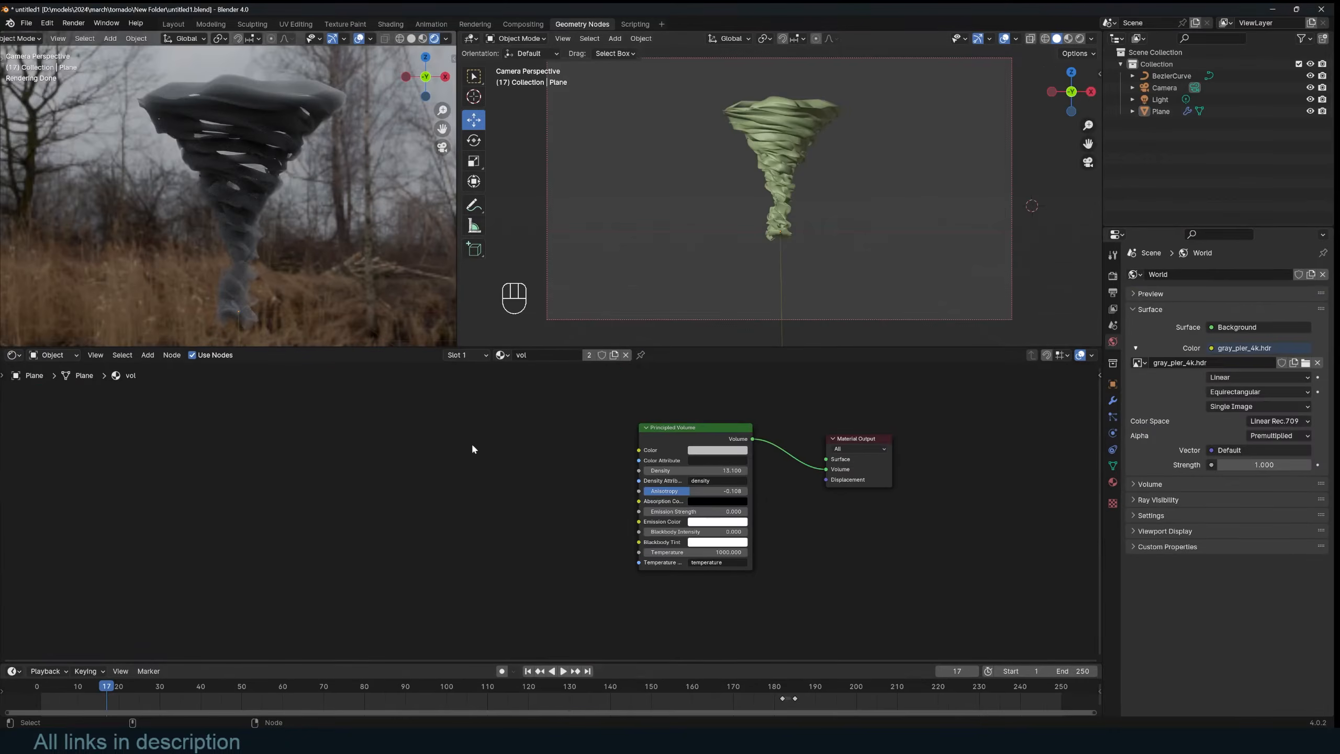
Step: Switch the node editor back to geometry nodes and steepen the radius Float Curve, with its end point at about 0.14
left_click(14, 355)
left_click(55, 448)
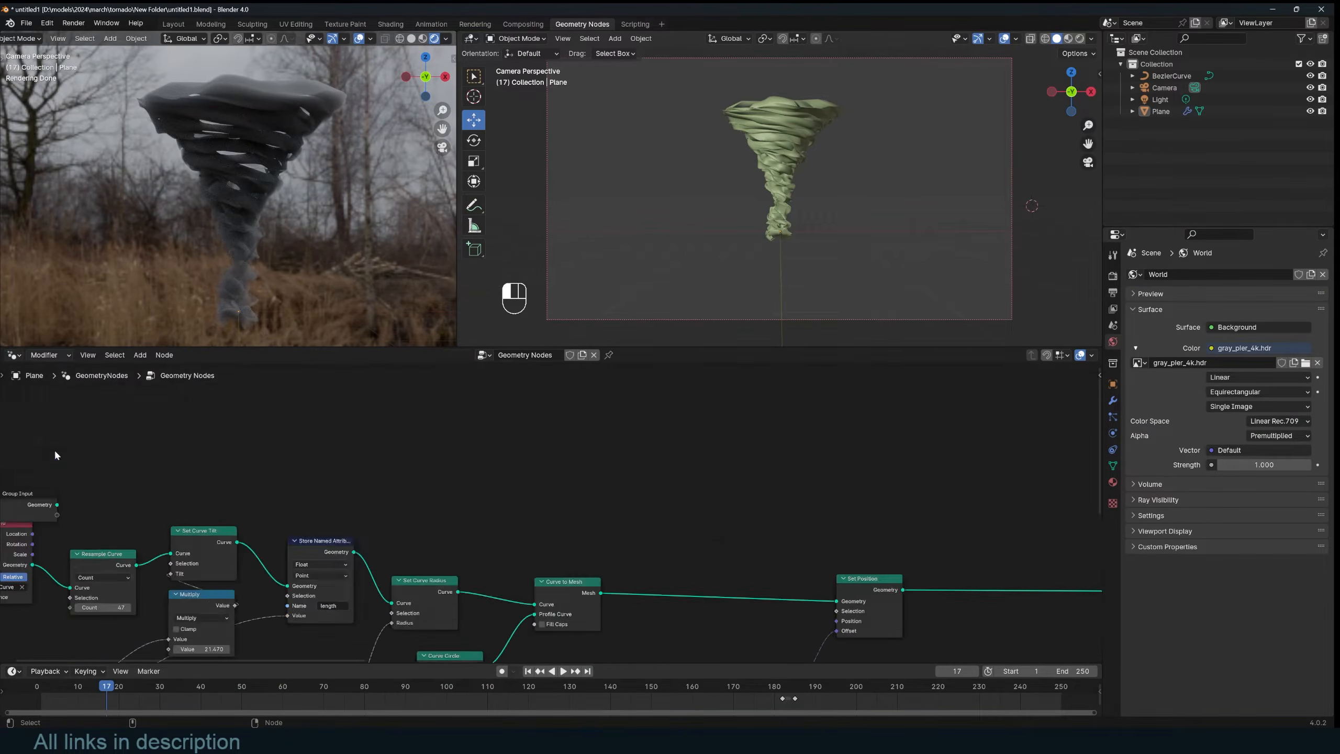
scroll(55, 452, "down", 4)
middle_click_drag(55, 451, 554, 469)
scroll(586, 557, "up", 4)
middle_click_drag(586, 555, 326, 504)
middle_click_drag(538, 607, 461, 465)
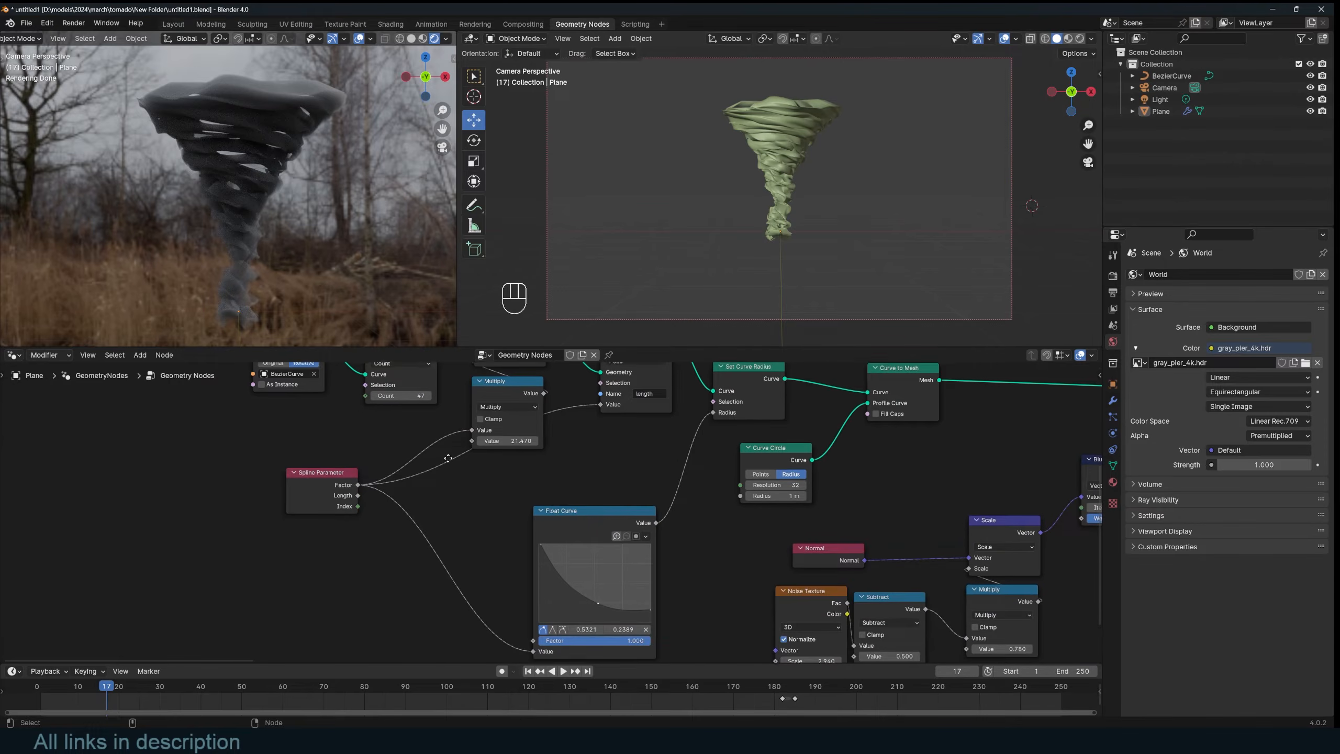
left_click(580, 602)
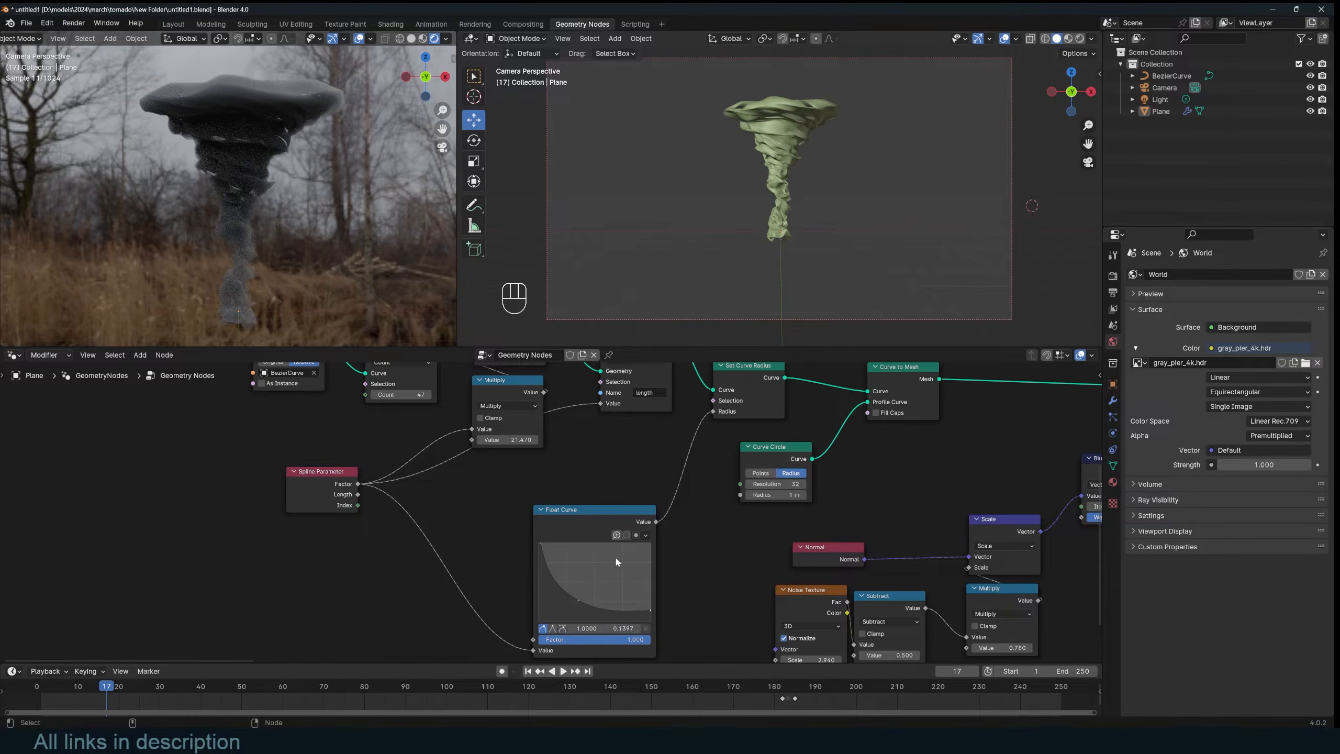
Step: Move the Float Curve aside and insert a Math node set to Multiply between it and Set Curve Radius
left_click_drag(590, 512, 498, 497)
key("shift+a")
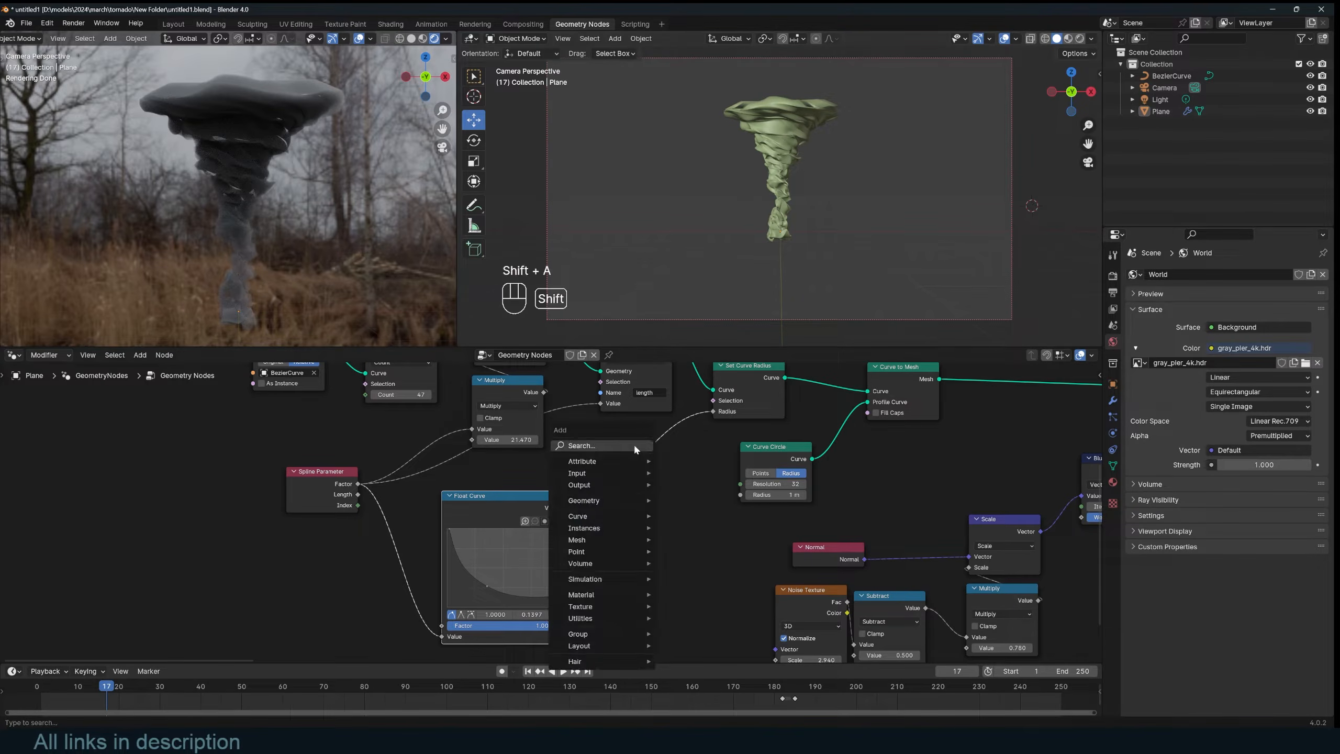
left_click(633, 443)
type("add")
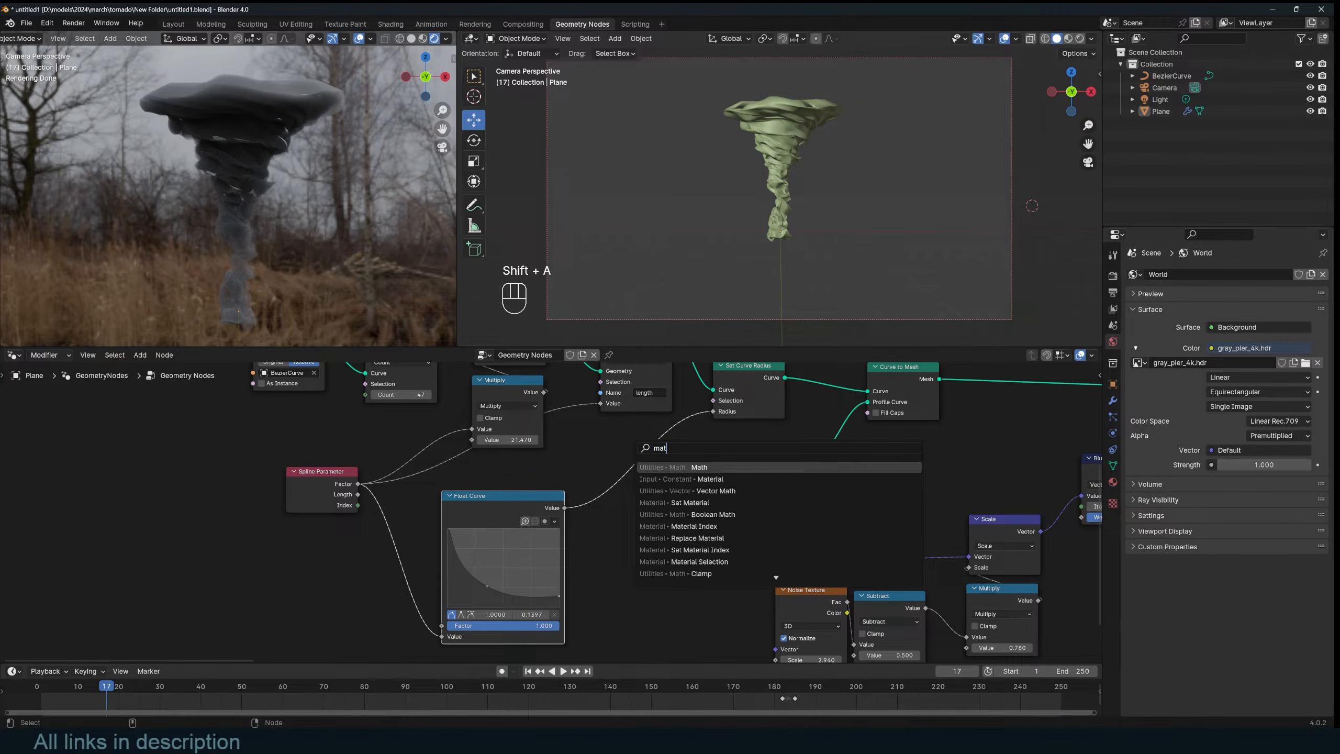
key("Return")
left_click(606, 470)
left_click(639, 495)
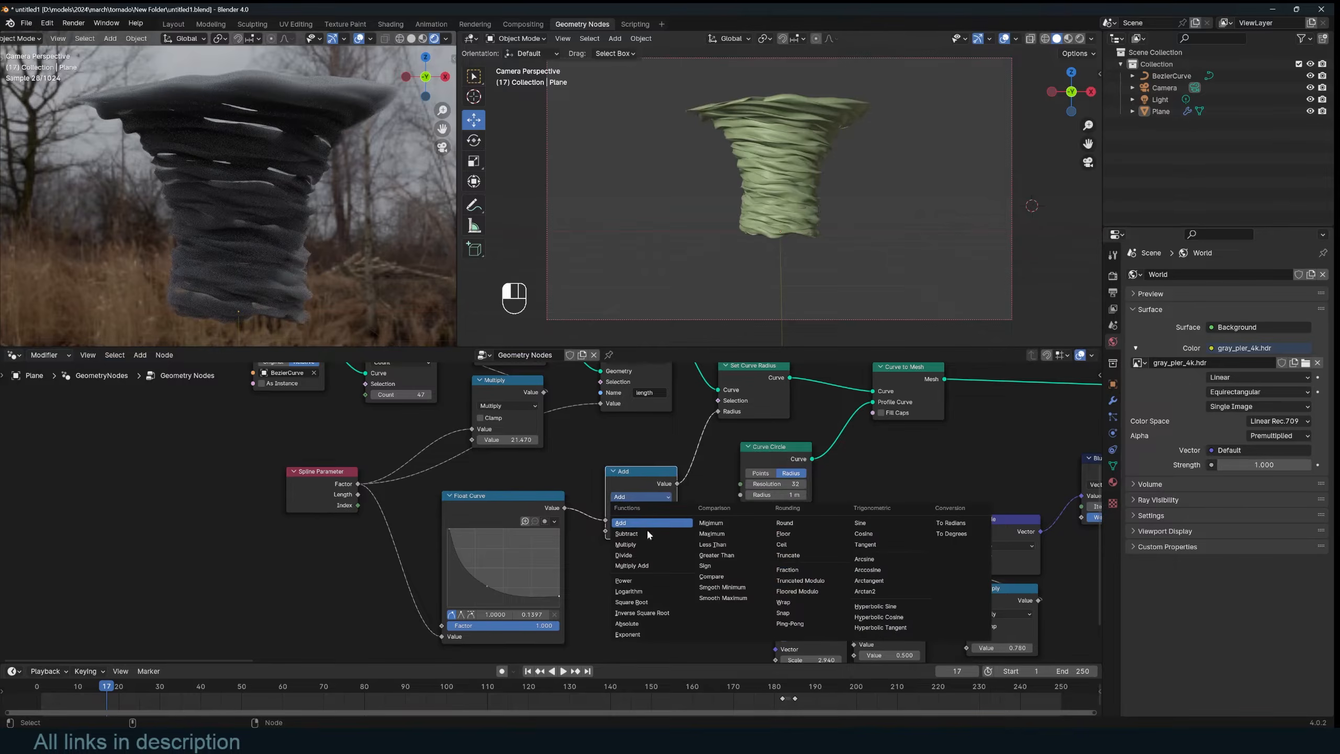
left_click(654, 544)
Step: Set the radius Multiply value to 2.2, preview the animation, and save the file
double_click(641, 530)
type("2.3")
key("Return")
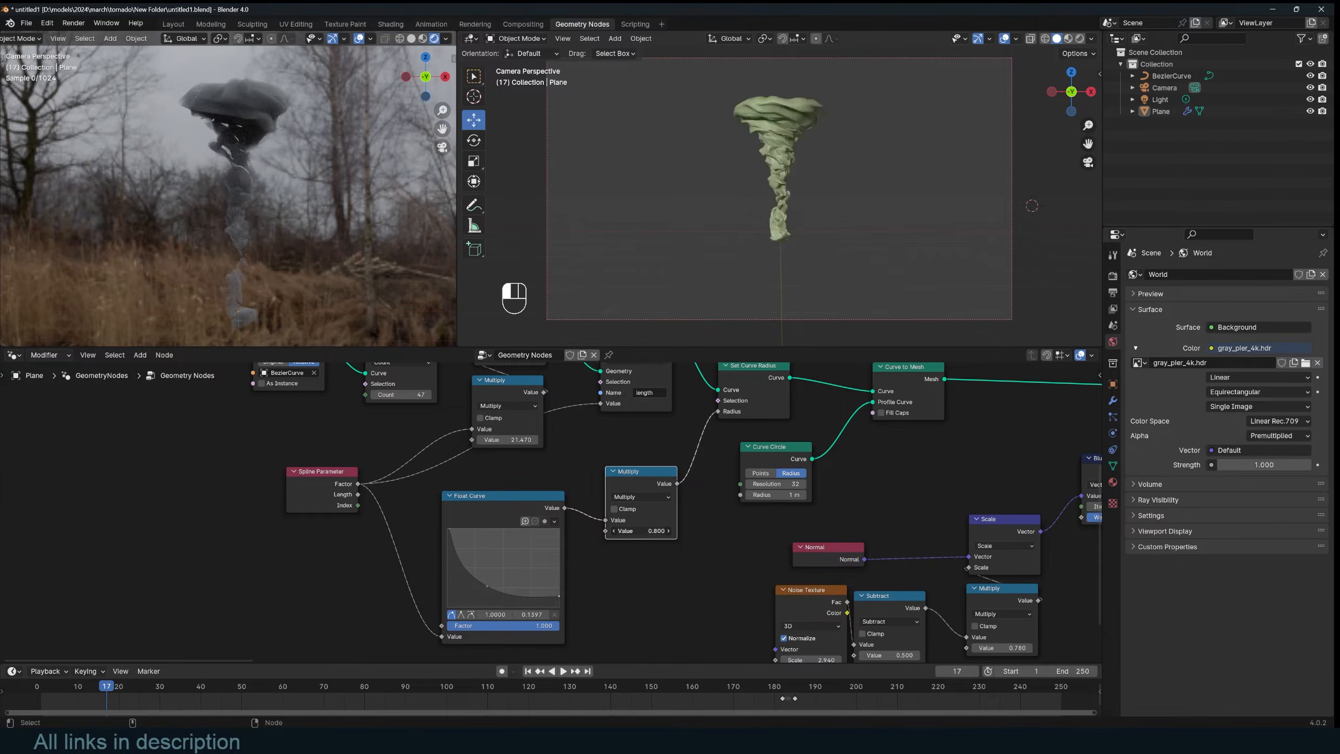
left_click(613, 530)
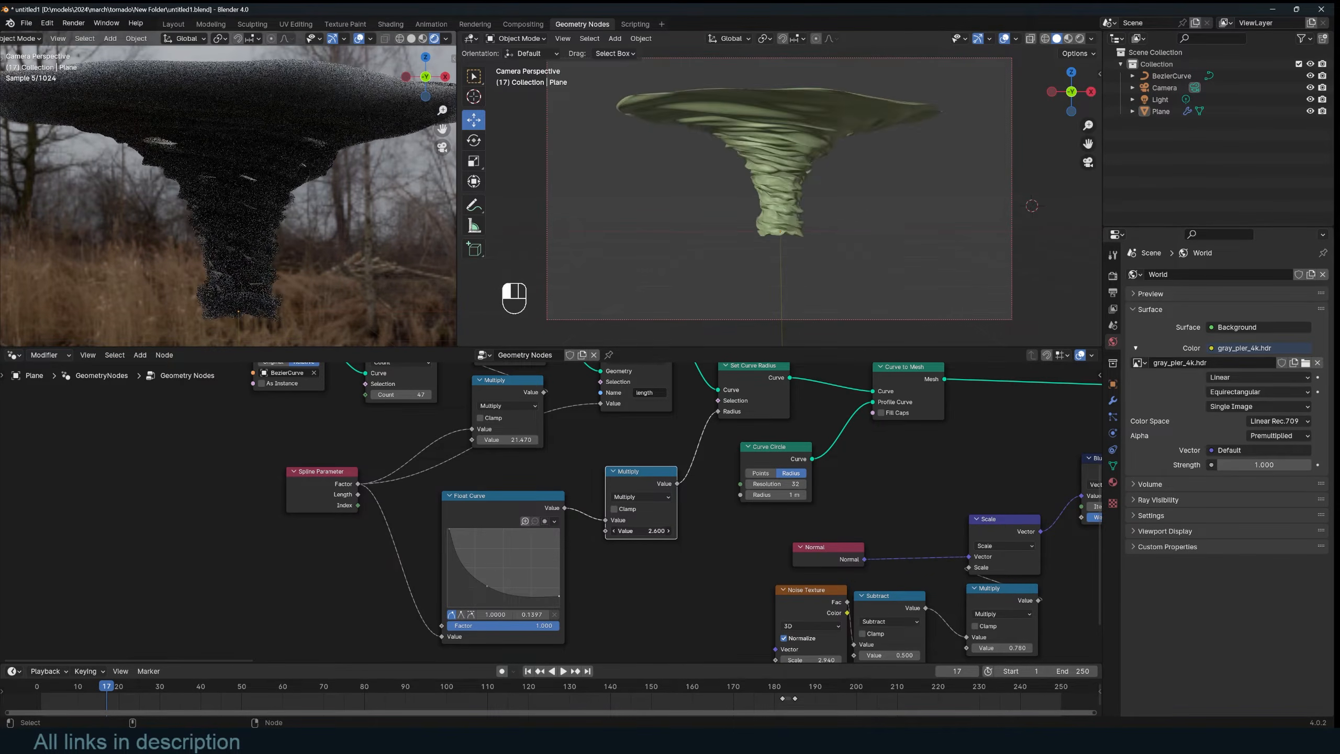
key("space")
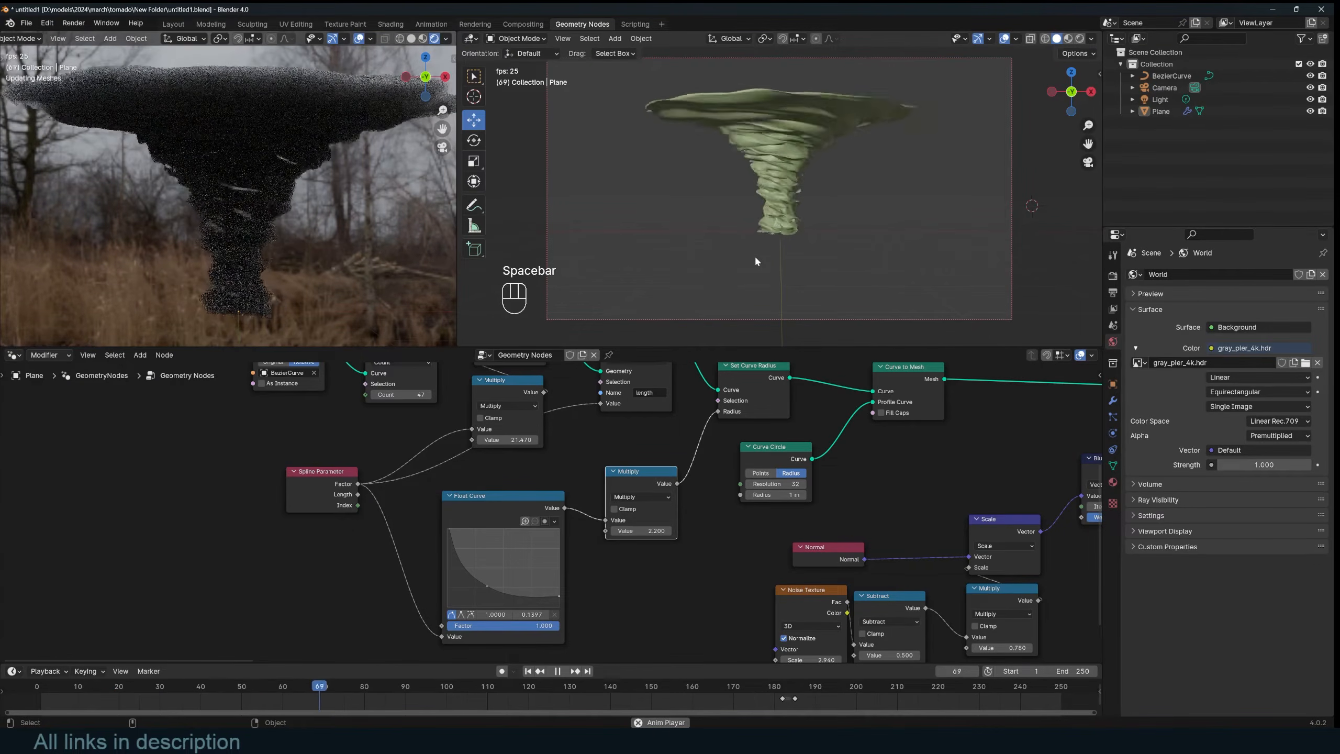
key("Escape")
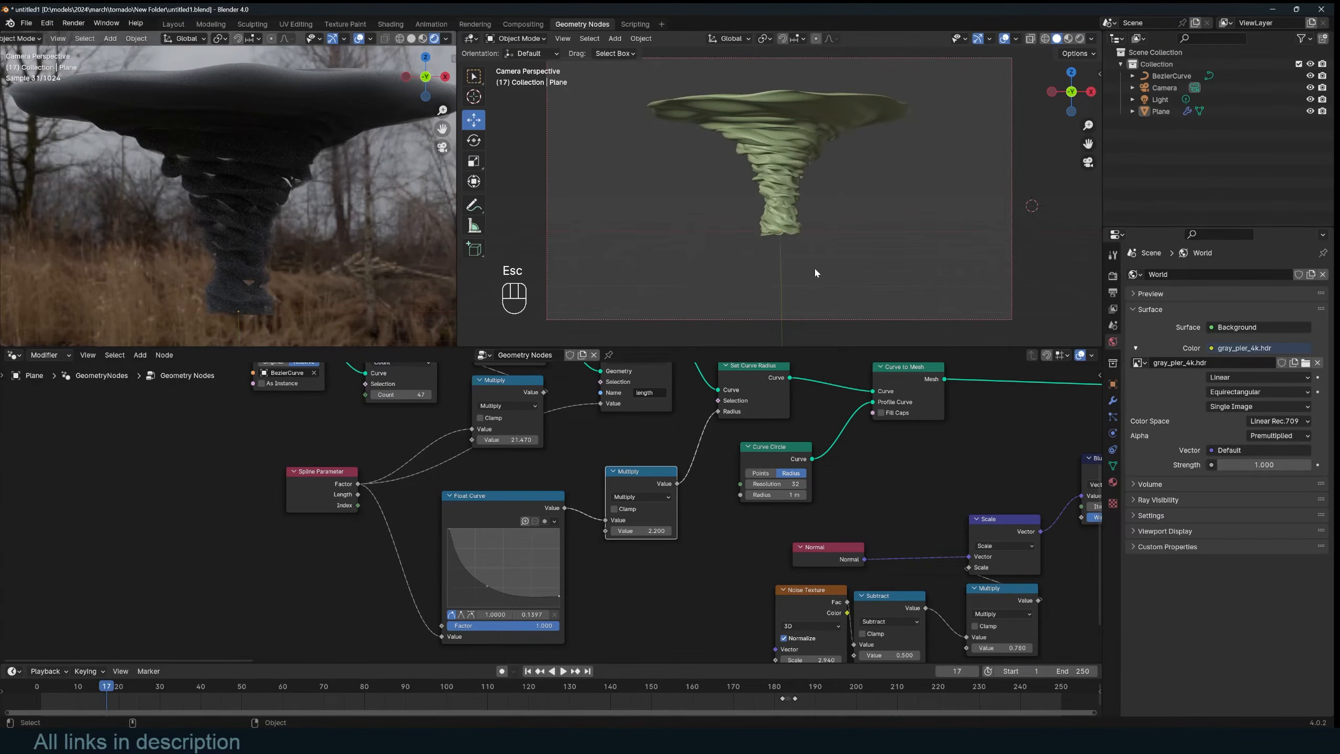
scroll(814, 266, "down", 3)
key("ctrl+s")
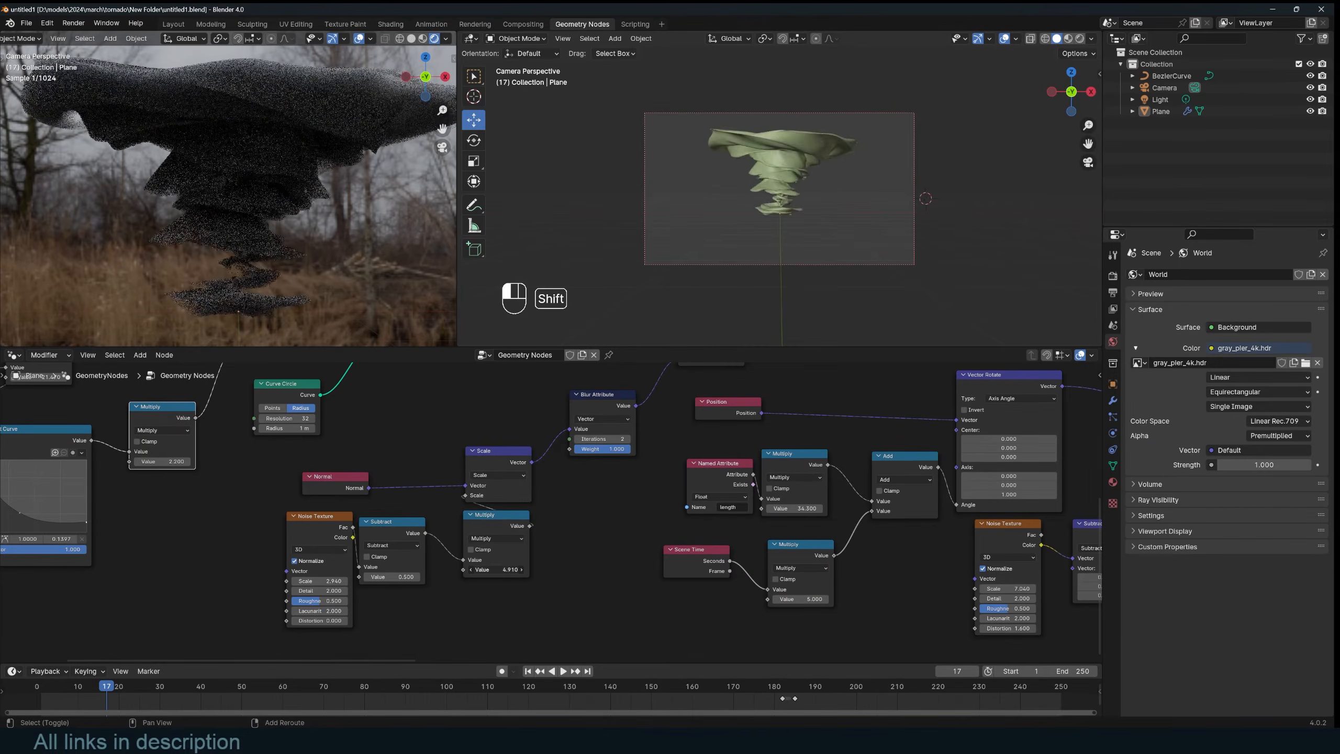
Step: Undo the raised Multiply value of the first noise displacement and toggle muting on its Set Position node to compare
key("ctrl+z")
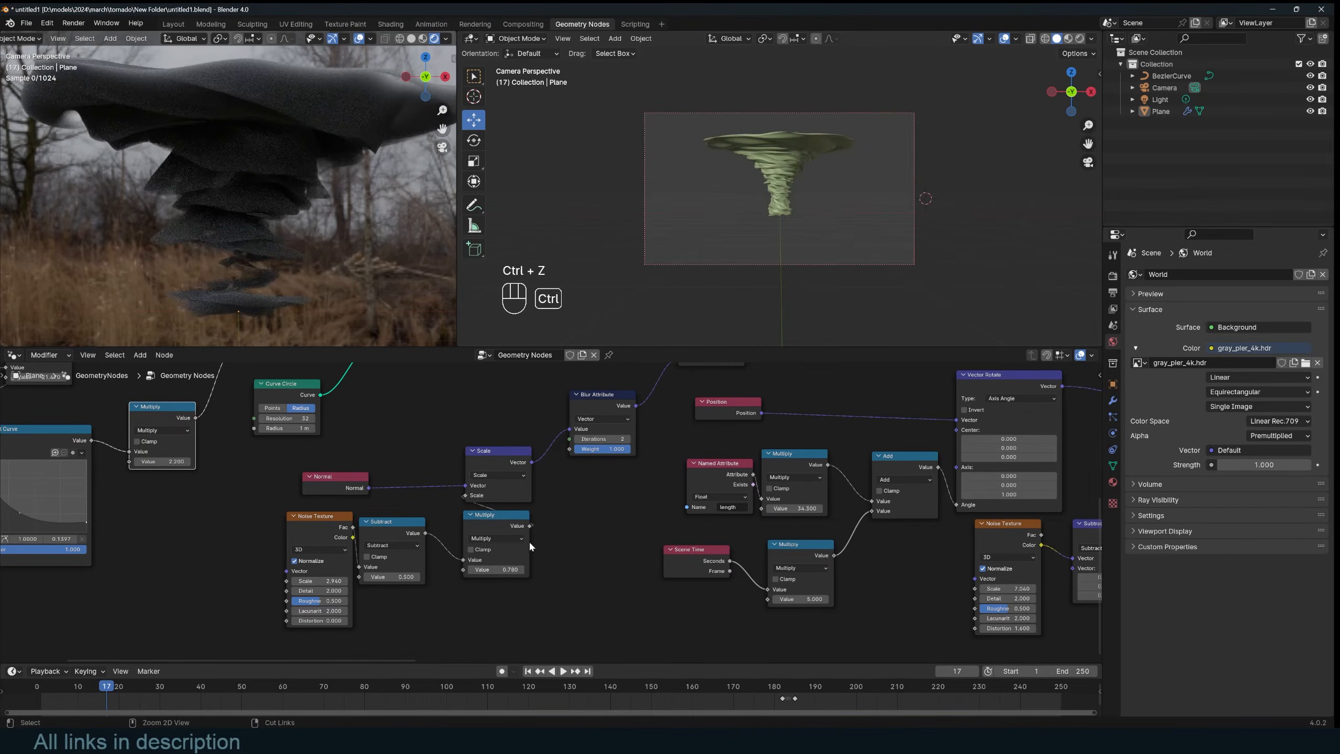
scroll(464, 481, "down", 3)
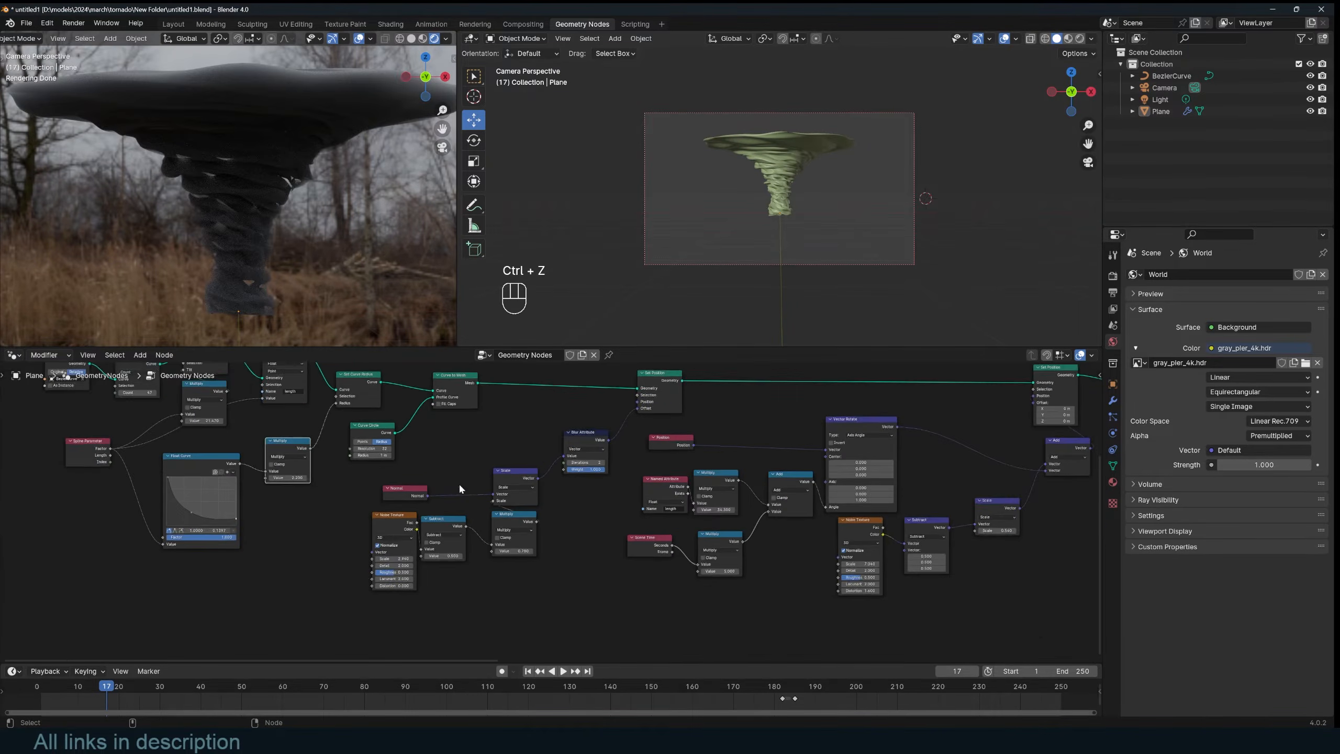
left_click(641, 428)
key("m")
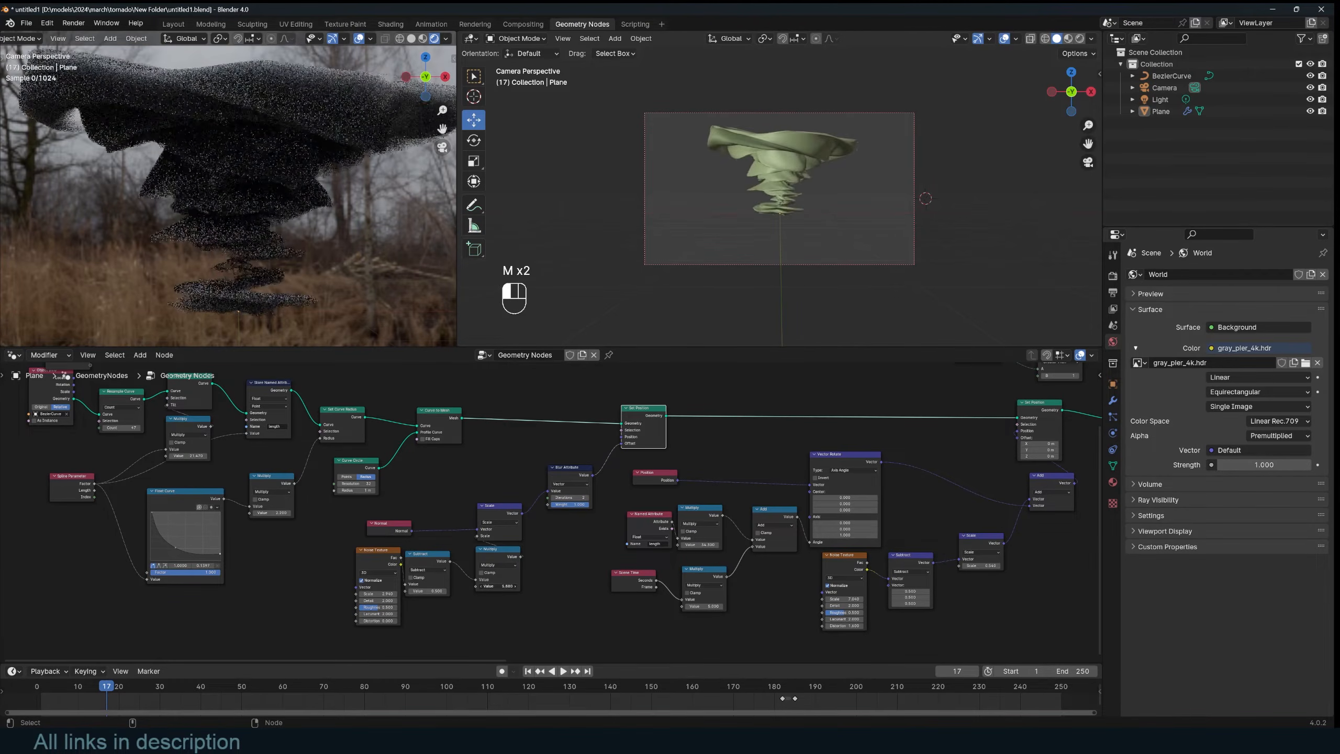
Step: Lower the Multiply value of the first noise displacement and preview the animation
left_click_drag(498, 586, 461, 586)
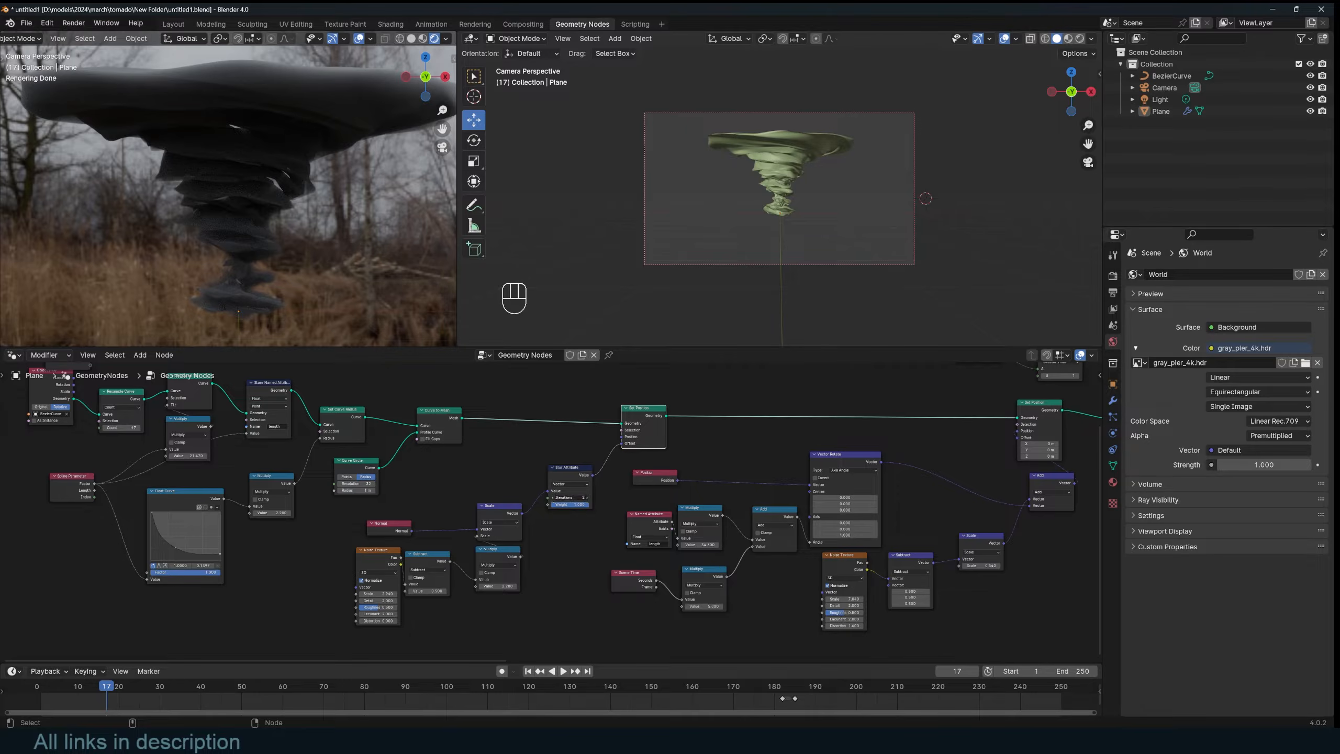
key("space")
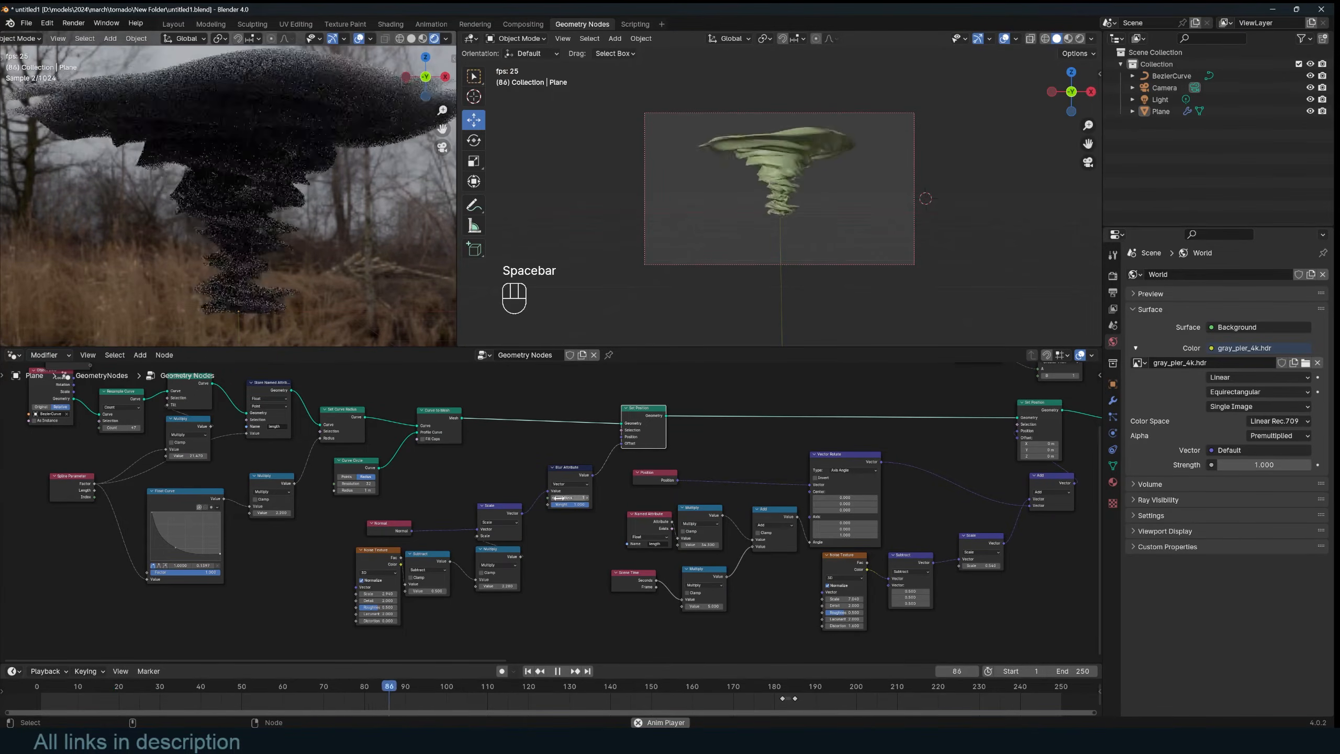
key("Escape")
Step: Save the file and slightly reduce the Multiply value that scales the curve radius
middle_click_drag(224, 502, 370, 516)
key("ctrl+s")
left_click_drag(417, 528, 452, 528, "shift")
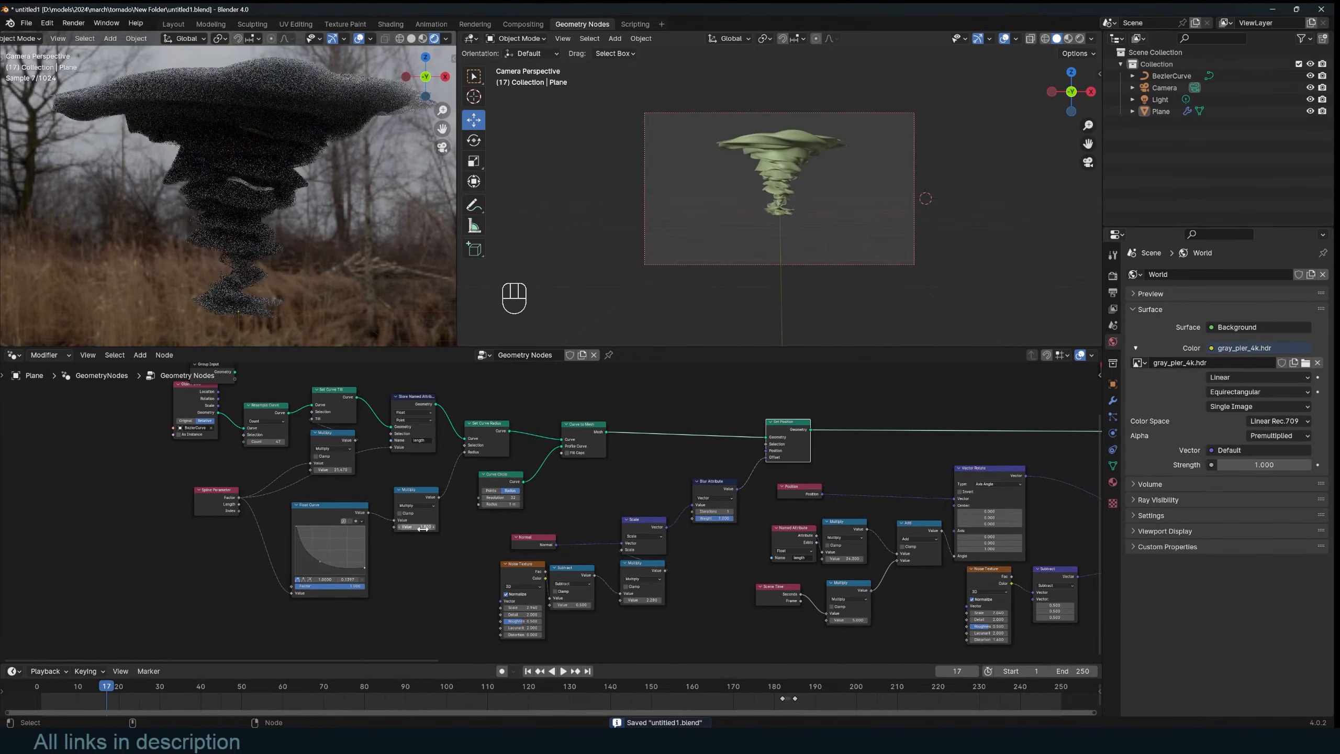
middle_click_drag(378, 512, 385, 537)
Step: Raise the top point of the BezierCurve along the Z axis in Edit Mode, then reselect the tornado plane
left_click(1168, 76)
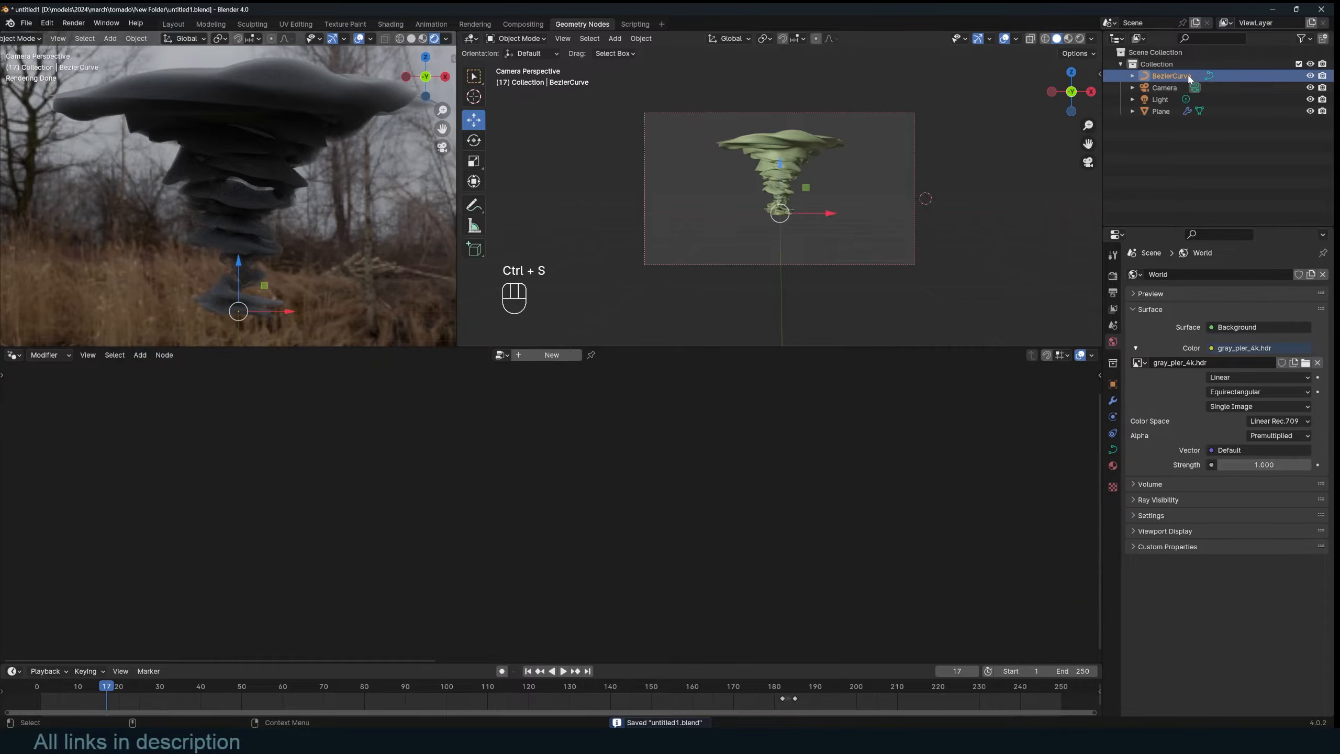
key("Tab")
key("g")
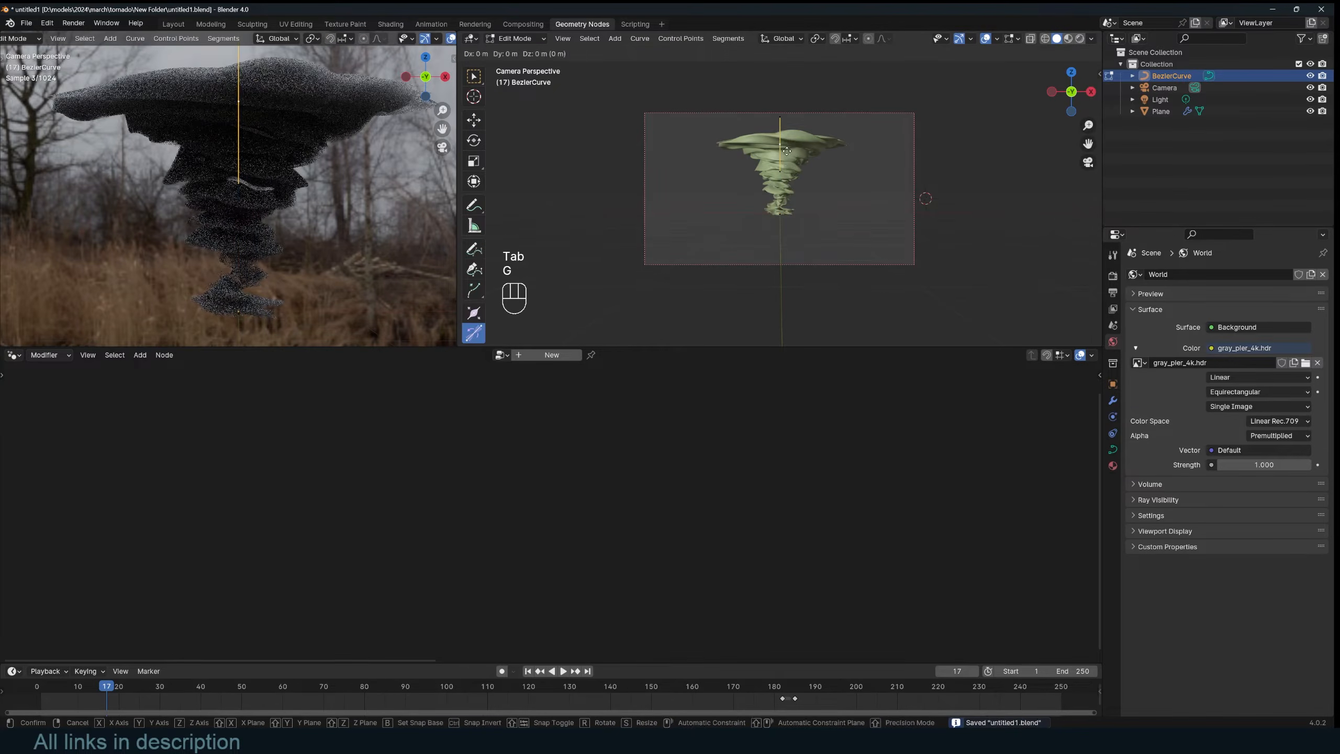
key("z")
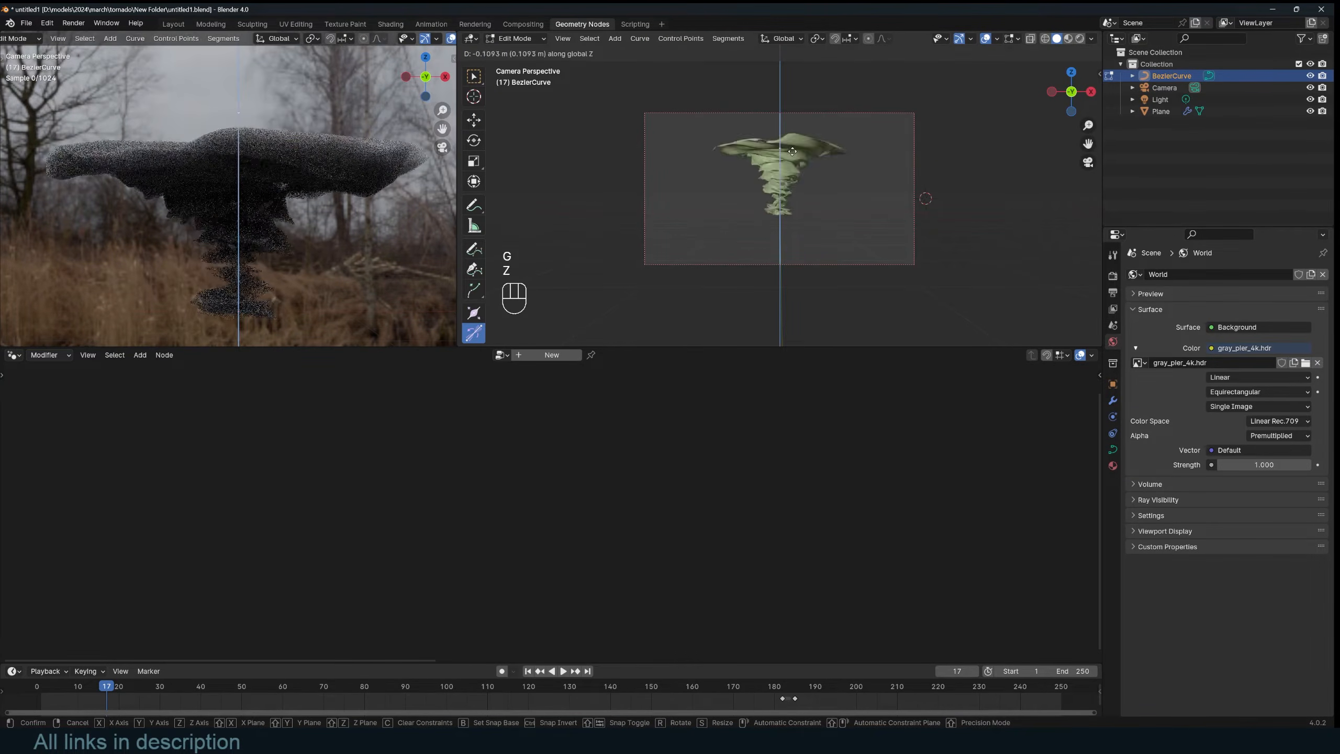
left_click(791, 126)
key("Tab")
left_click(792, 152)
scroll(696, 520, "down", 3)
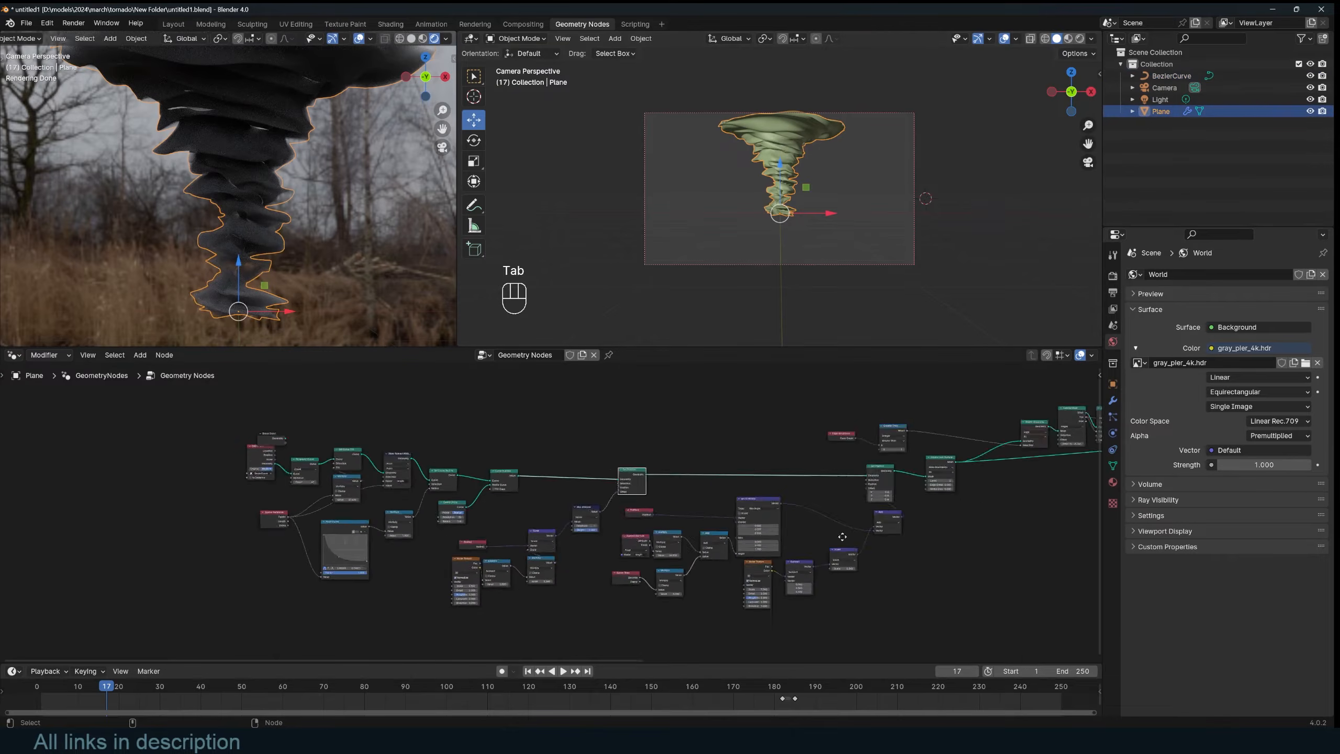
Step: Save the file and check the tornado's lighting in the reference video in VLC media player, then pause and minimize it
key("ctrl+s")
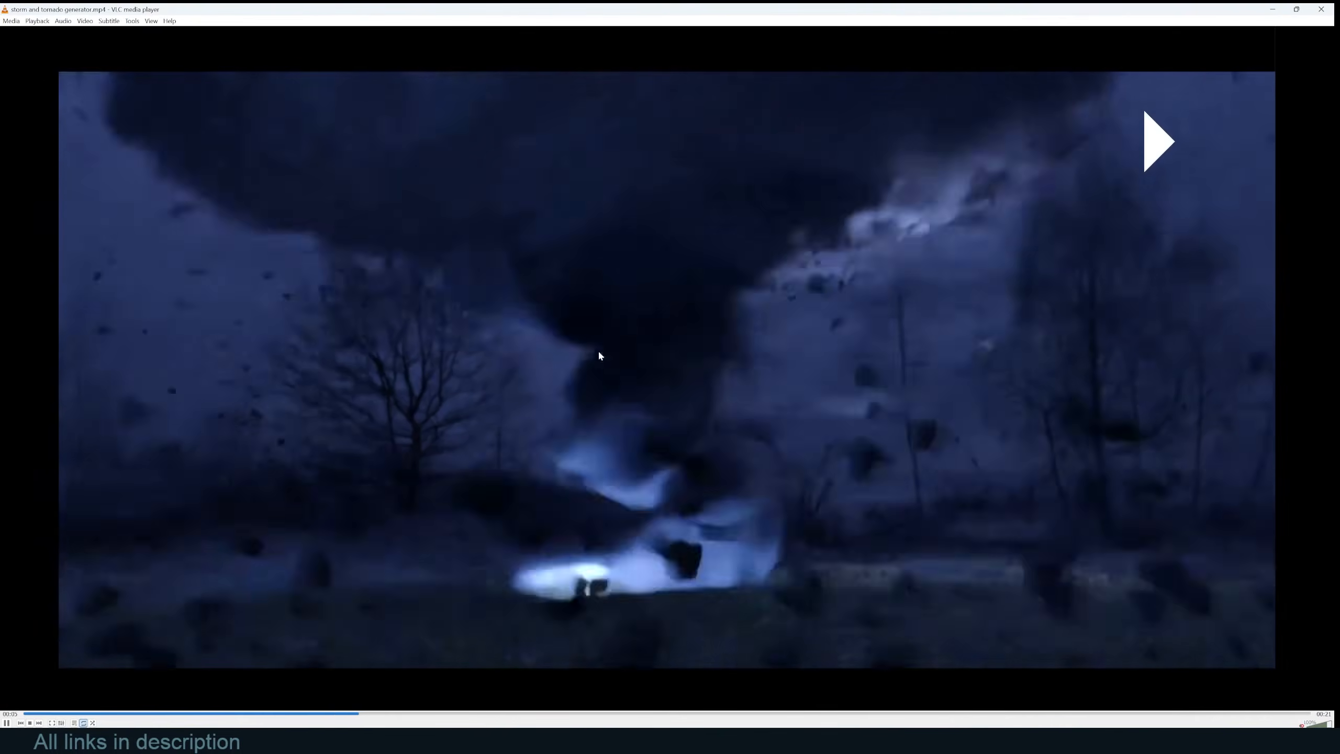
key("space")
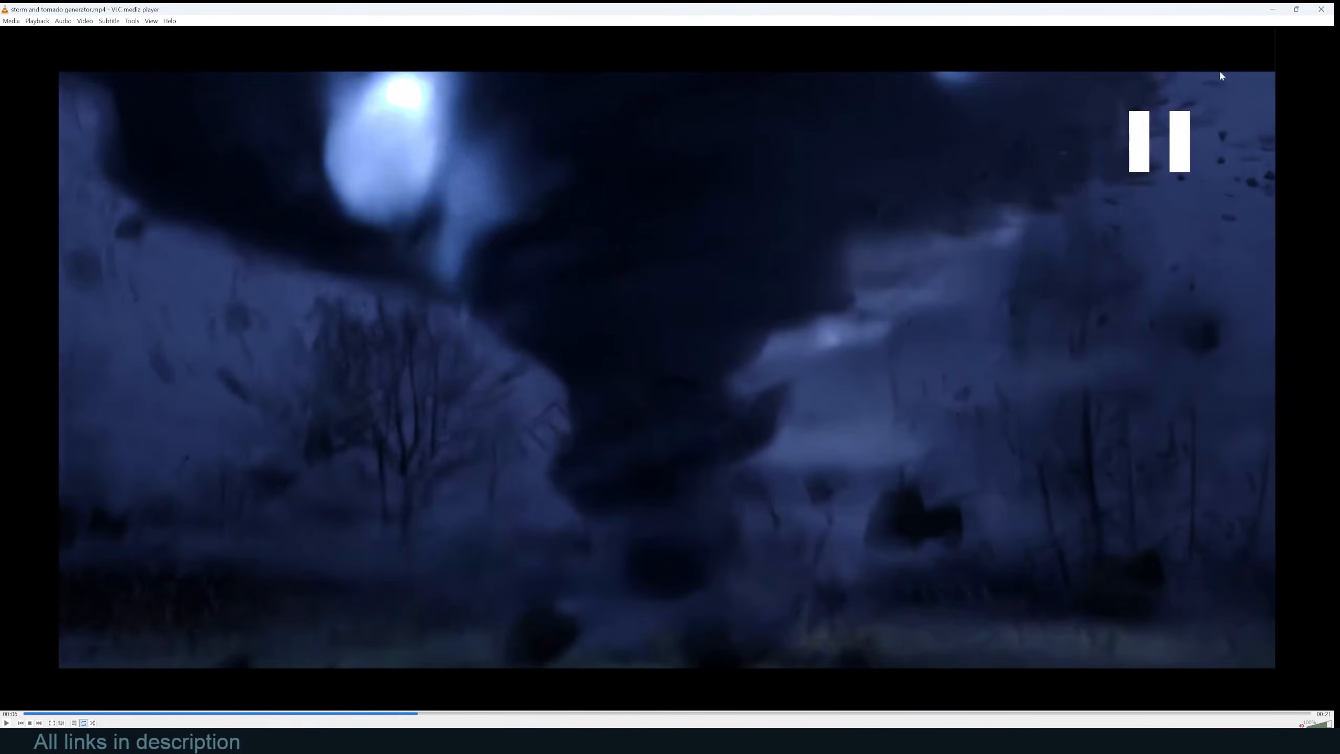
left_click(1270, 9)
Step: Save the file and add a point light to the scene from the front view
key("KP_7")
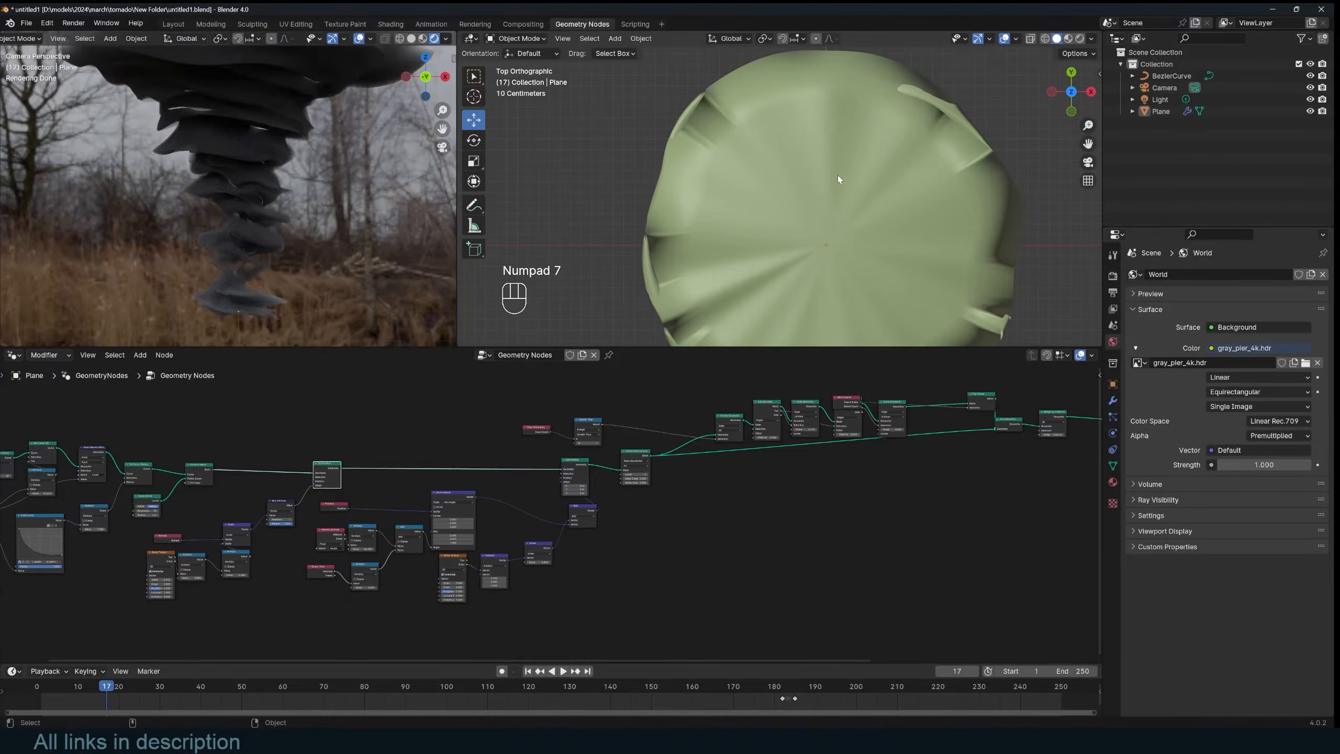
left_click(862, 269)
key("grave")
middle_click_drag(862, 268, 832, 166)
scroll(838, 234, "up", 4)
key("ctrl+s")
scroll(839, 240, "down", 3, "shift")
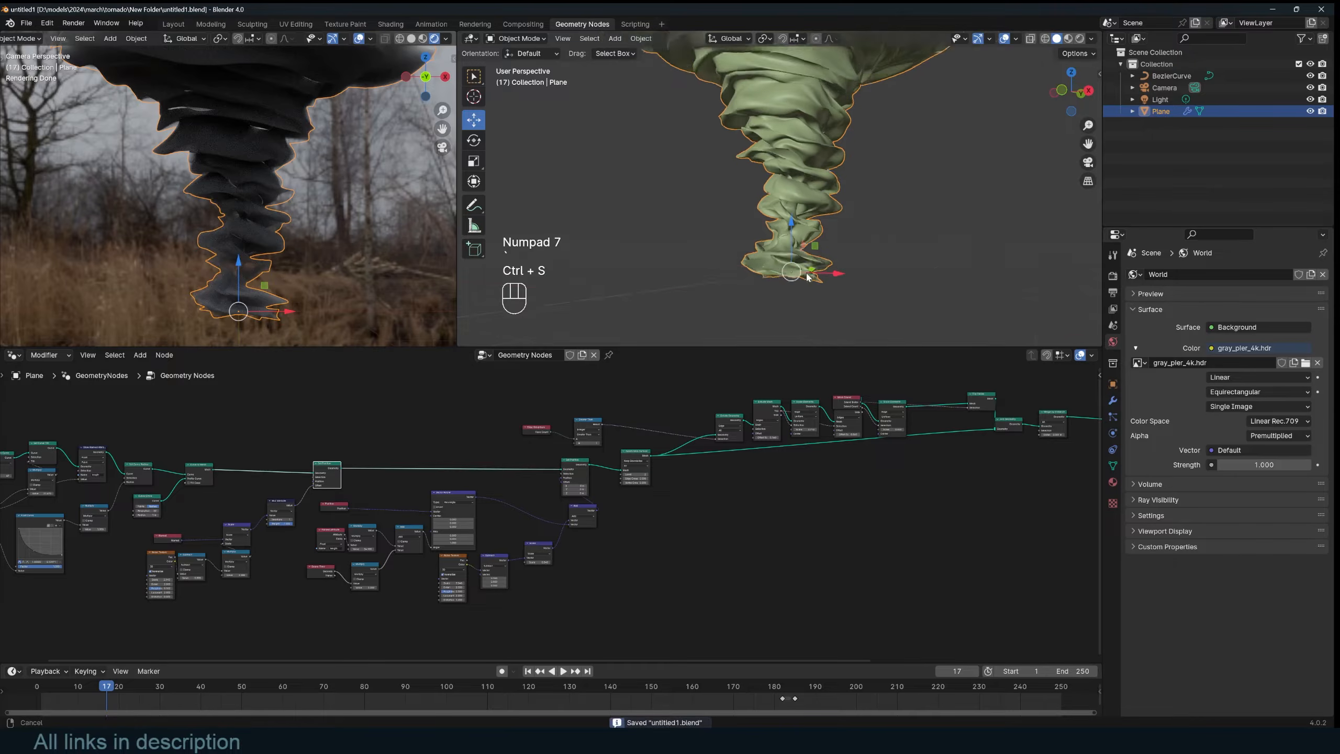
key("KP_1")
key("alt+a")
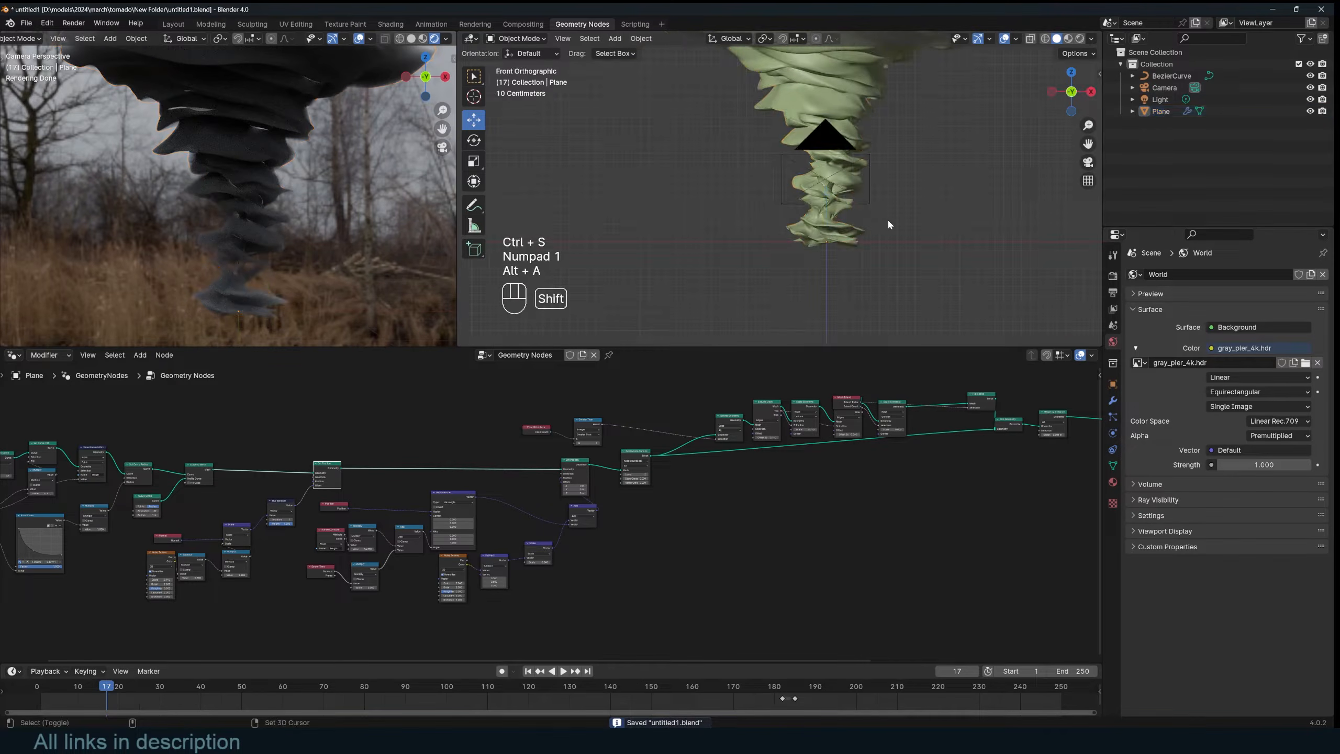
key("shift+a")
mouse_move(853, 378)
left_click(915, 378)
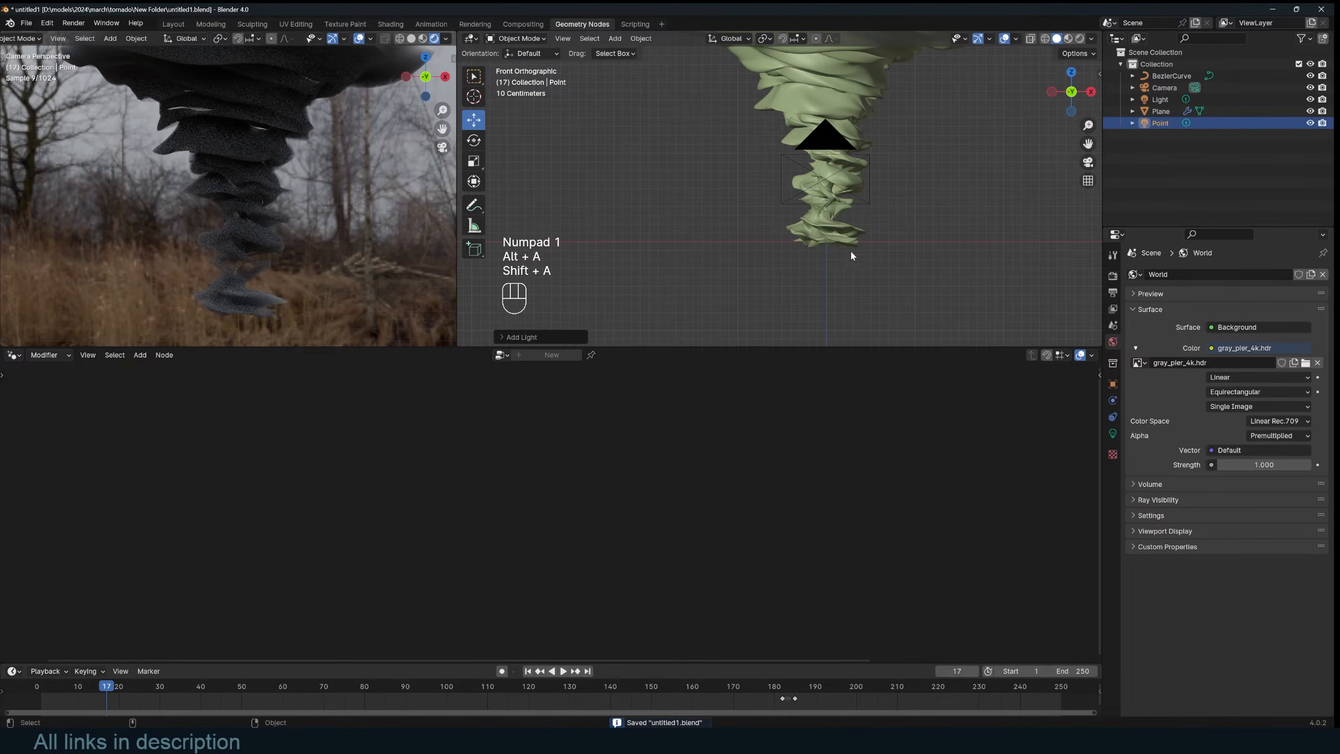
Step: Snap the point light to the 3D cursor, then move it up to the middle of the funnel and adjust its Y position
key("g")
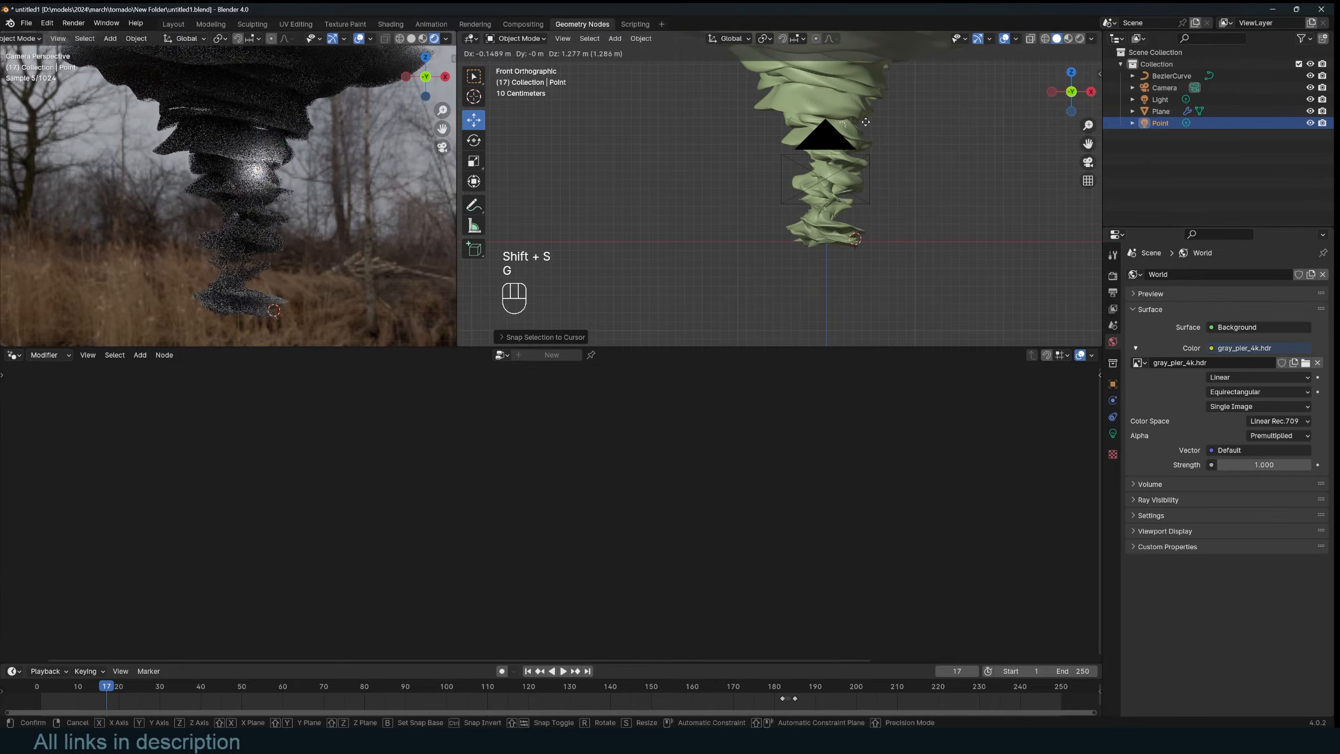
left_click(886, 155)
middle_click_drag(887, 155, 689, 178)
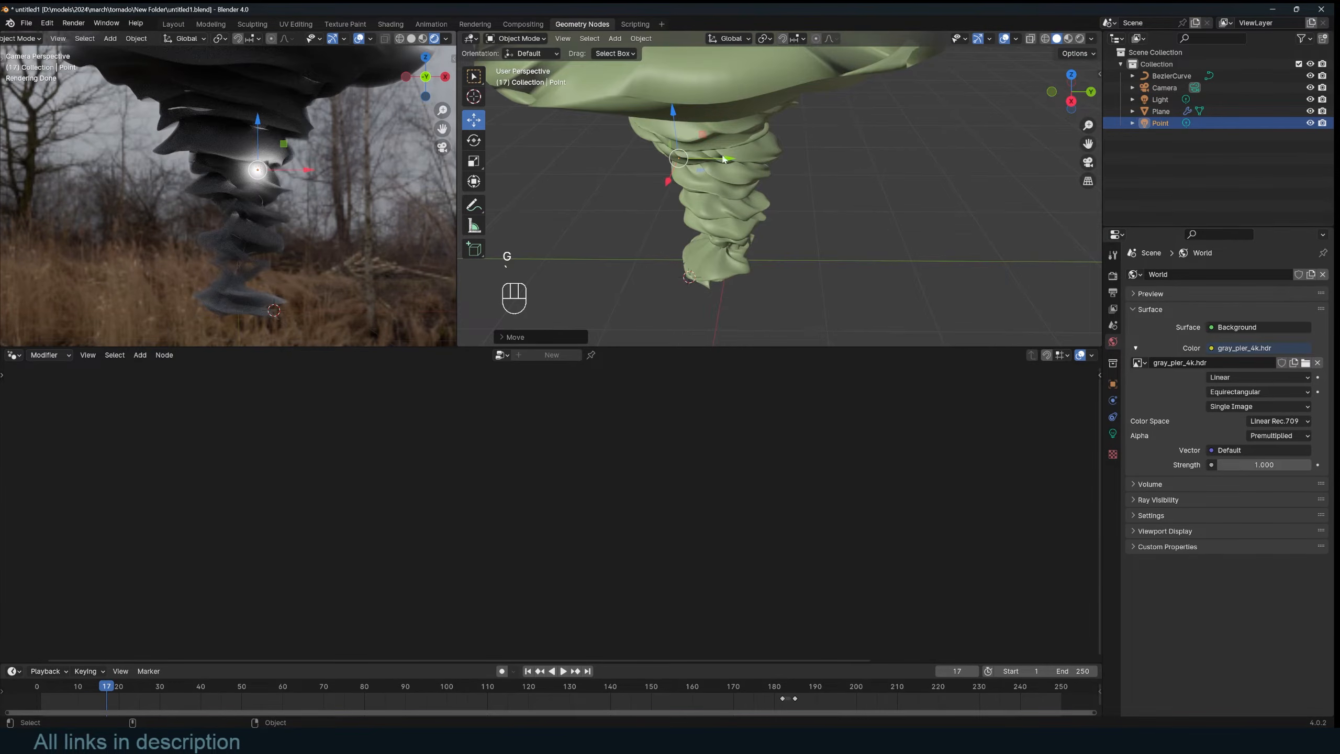
left_click_drag(724, 159, 731, 159)
Step: Set the point light's power to about 52 W and its color to light blue
left_click(1113, 433)
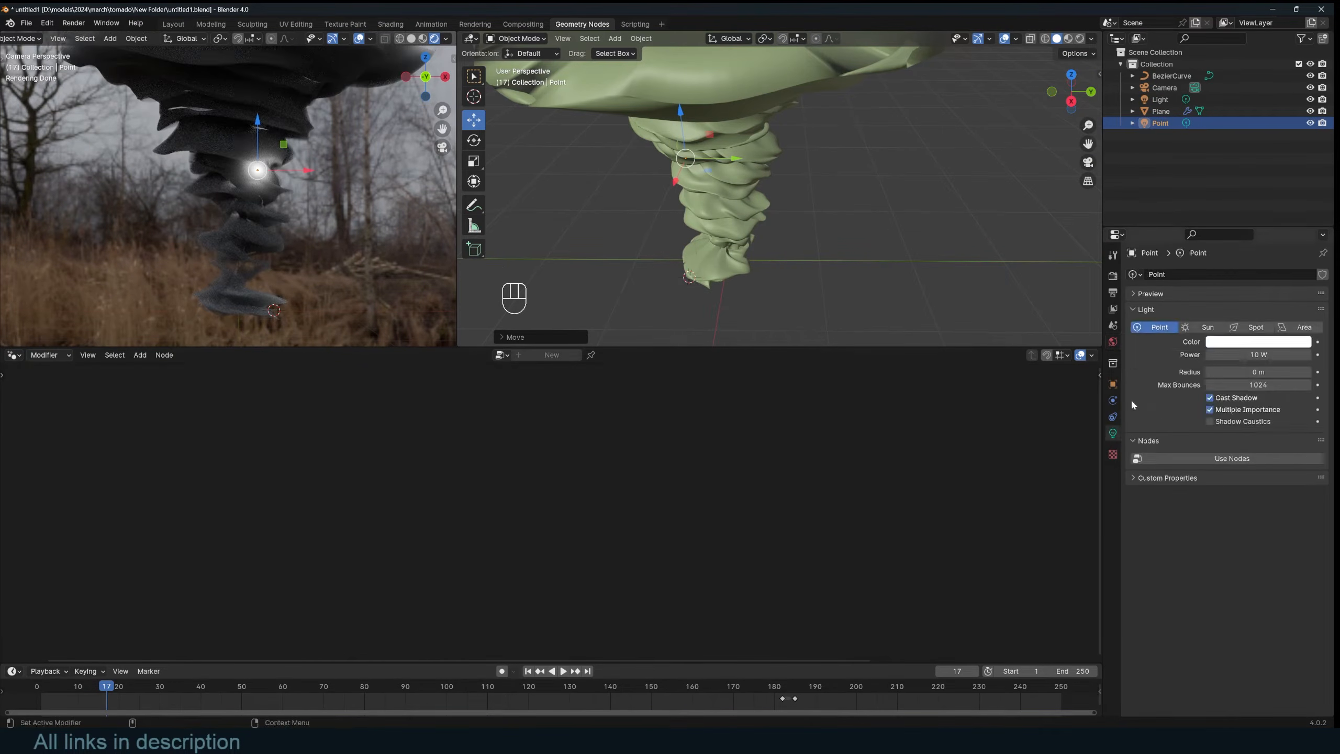
left_click_drag(1243, 354, 1277, 355)
left_click(1236, 341)
left_click(1249, 210)
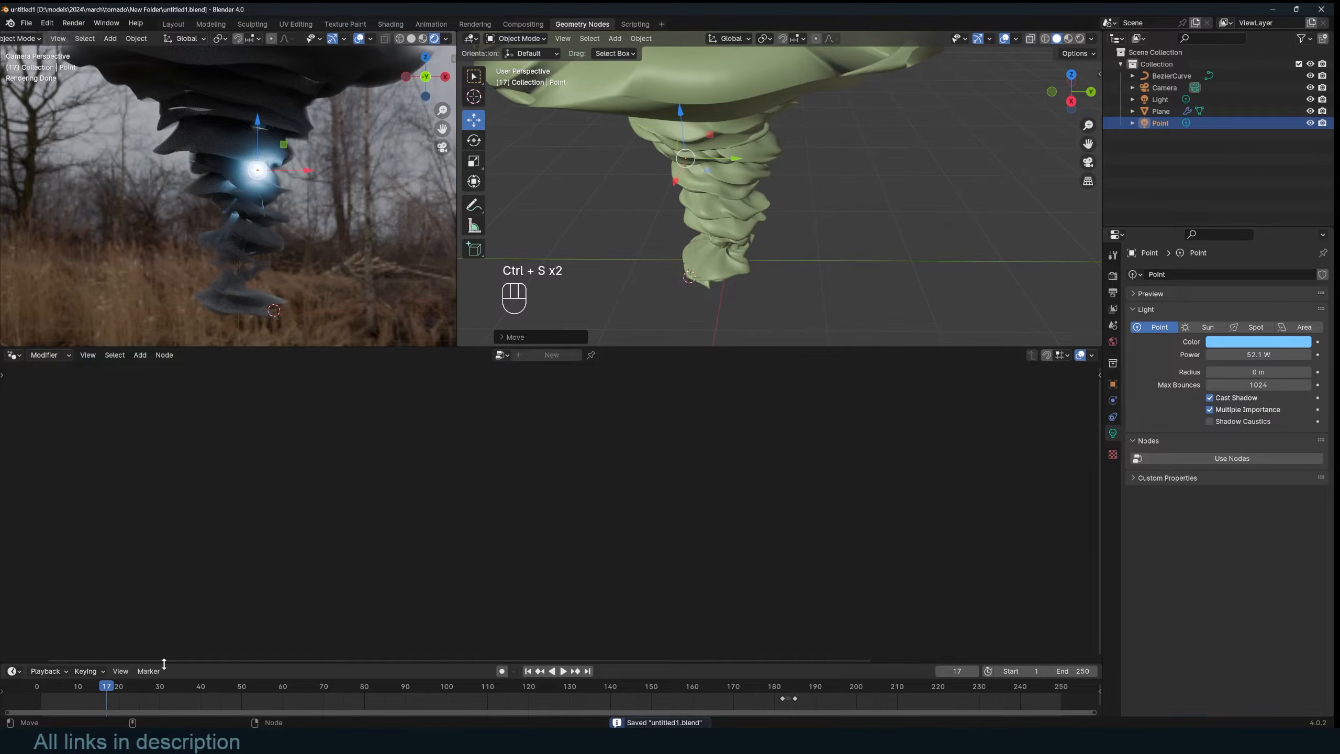
Step: Enlarge the timeline, keyframe the light's power at frame 0 and shift that keyframe to frame 1
left_click_drag(164, 664, 172, 628)
right_click(37, 670, "shift")
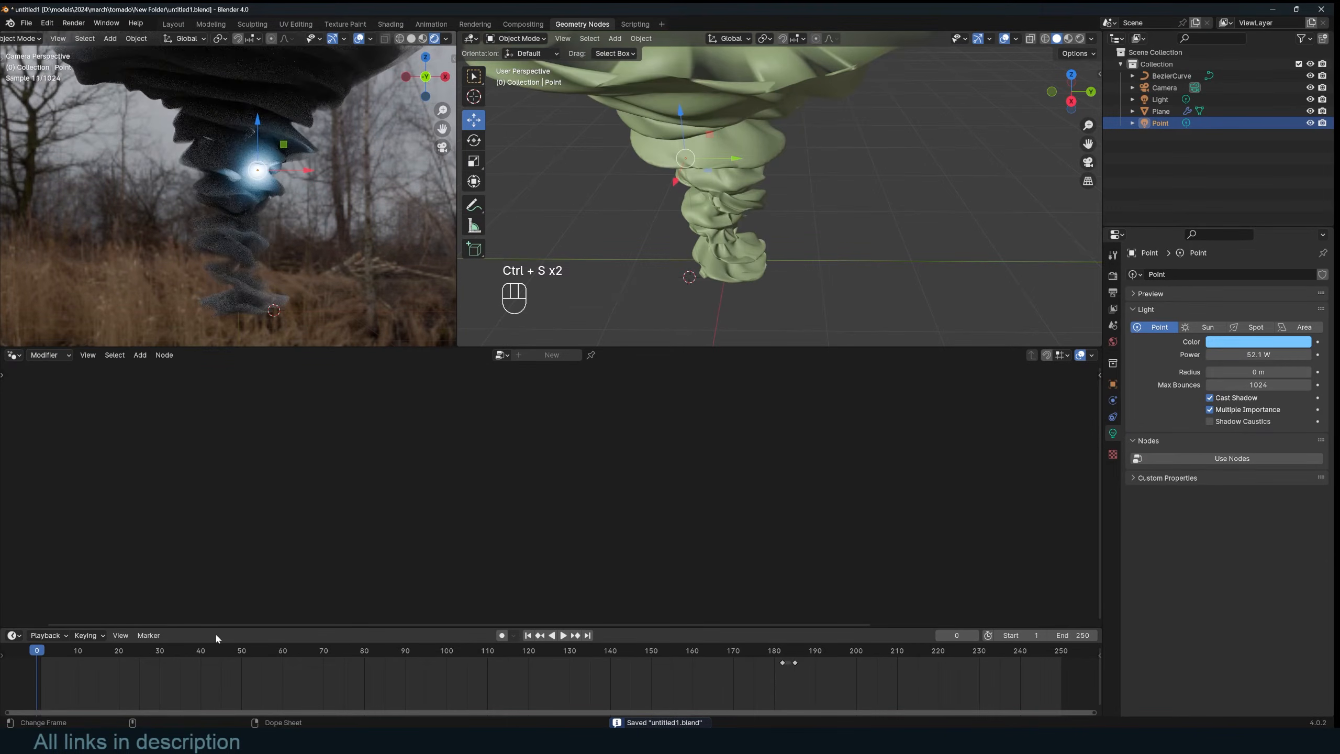
left_click_drag(223, 627, 132, 603)
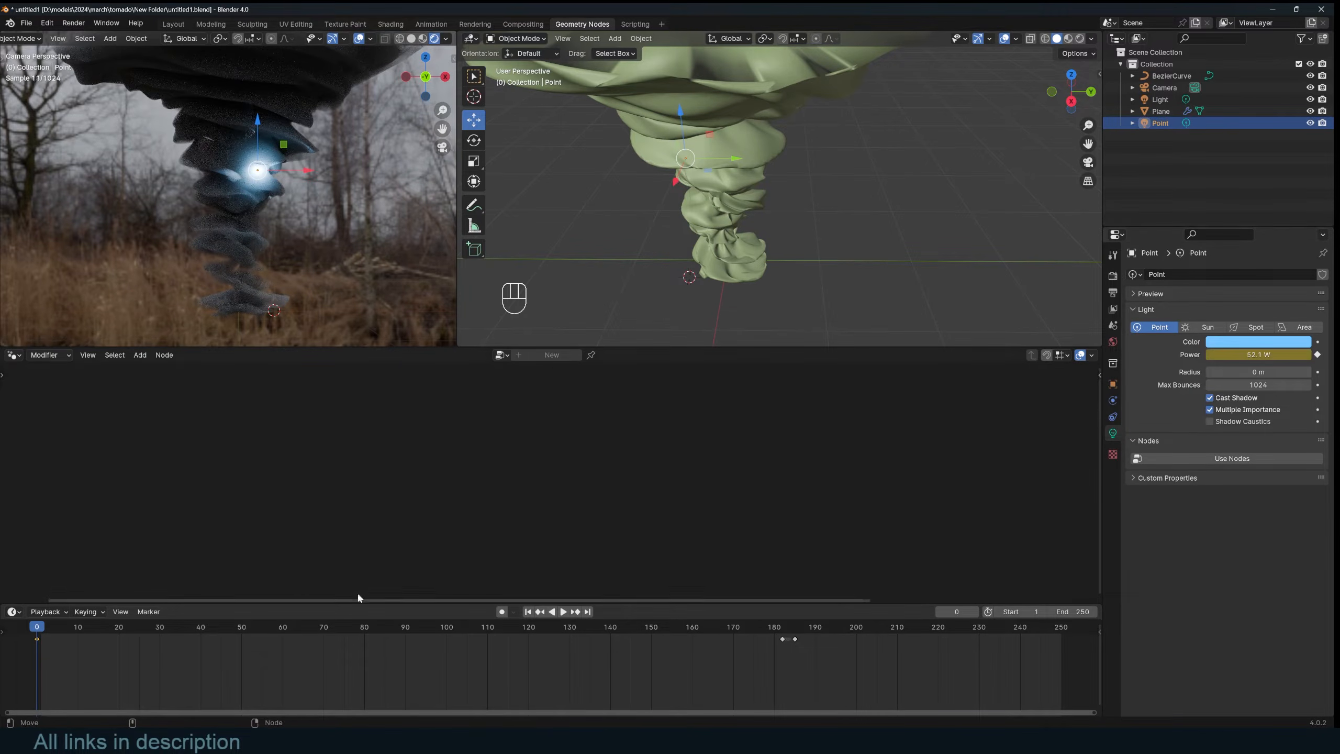
key("g")
left_click(45, 629)
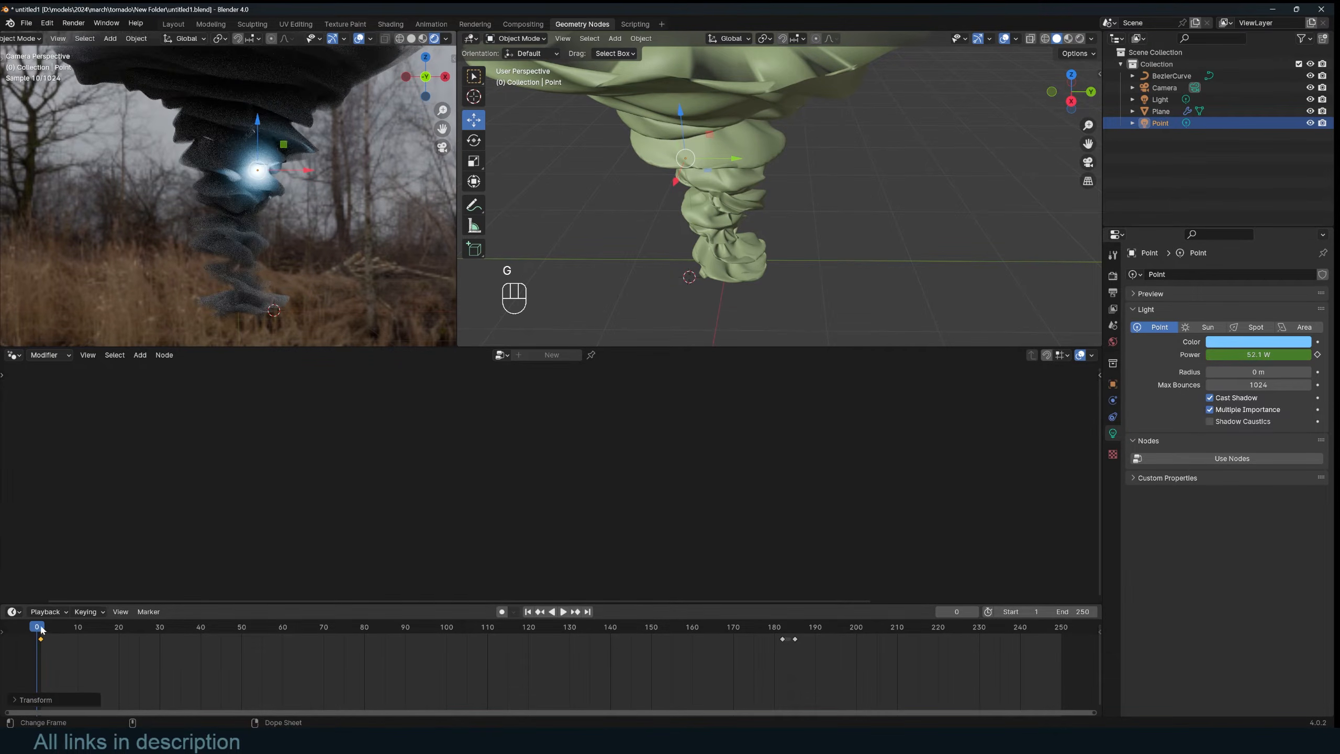
Step: Keyframe the light's power at frame 3, then set it to 0 W and keyframe it at frame 4
left_click_drag(41, 629, 50, 629)
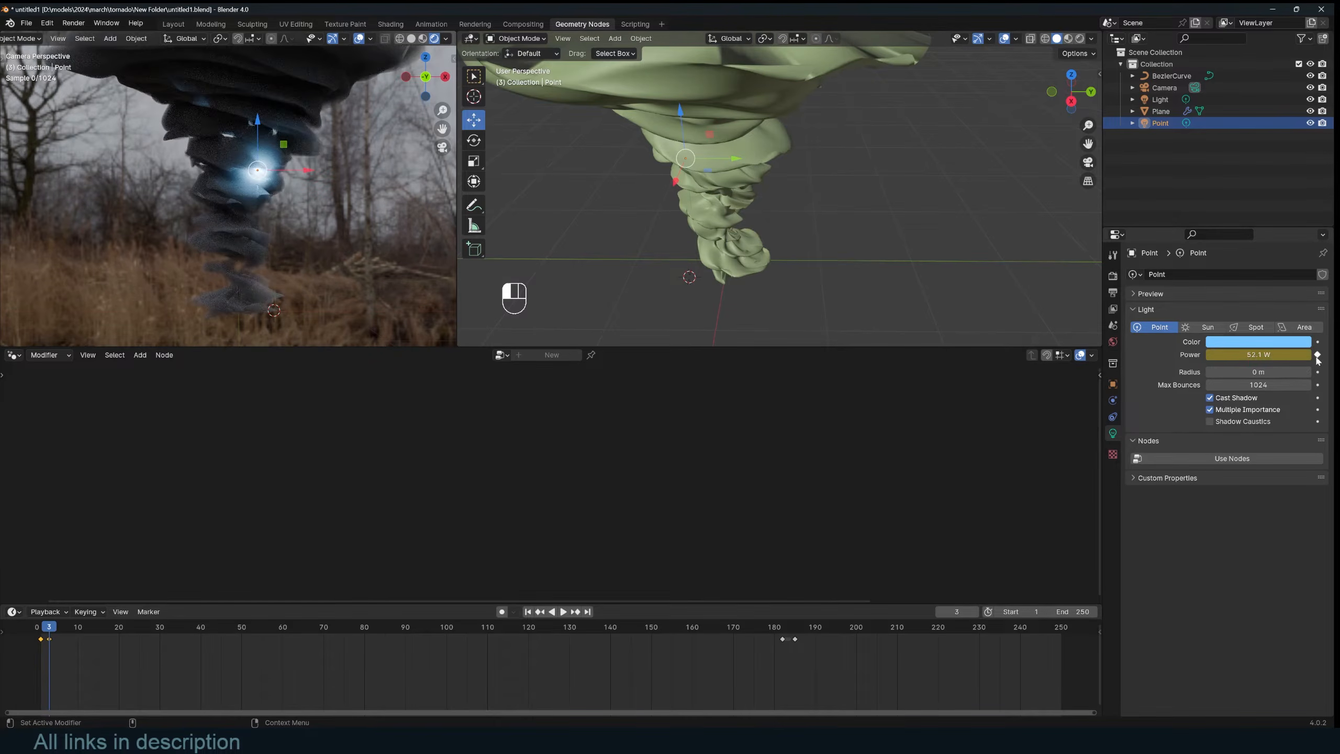
key("Right")
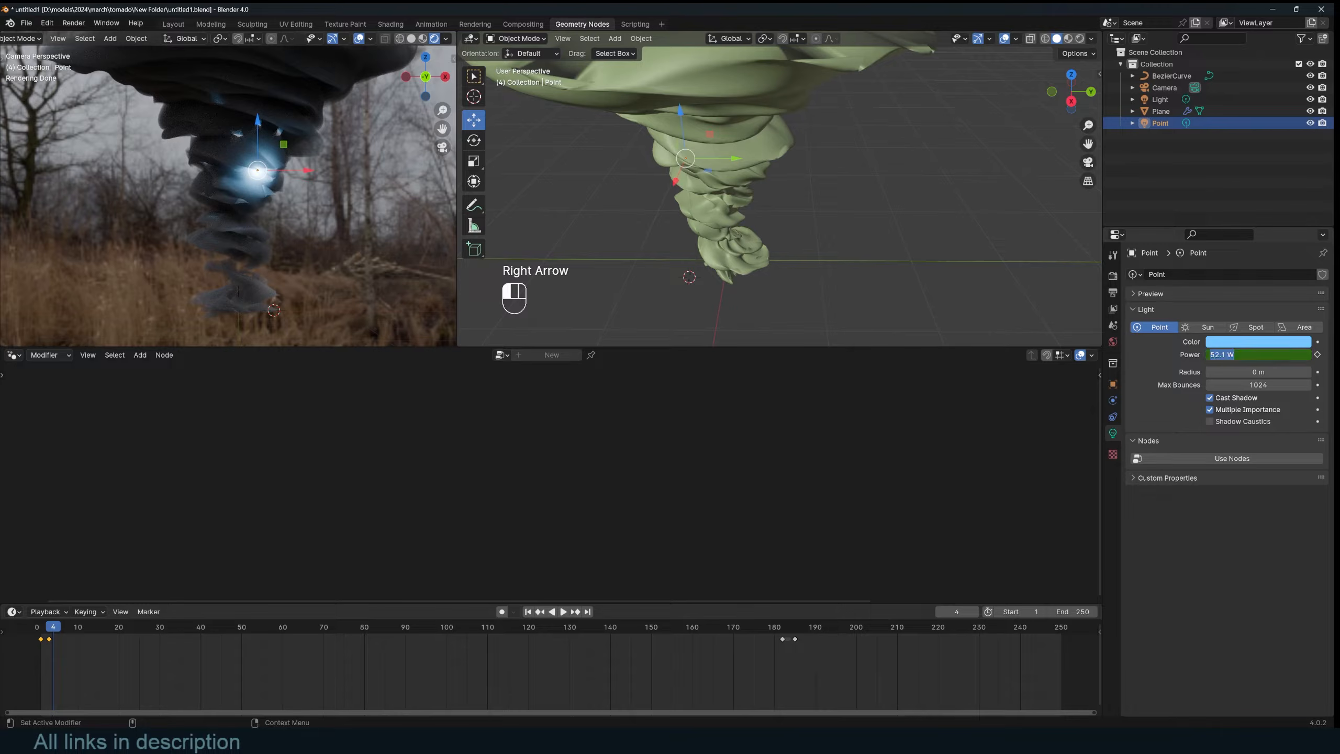
type("0")
key("Return")
left_click(1317, 355)
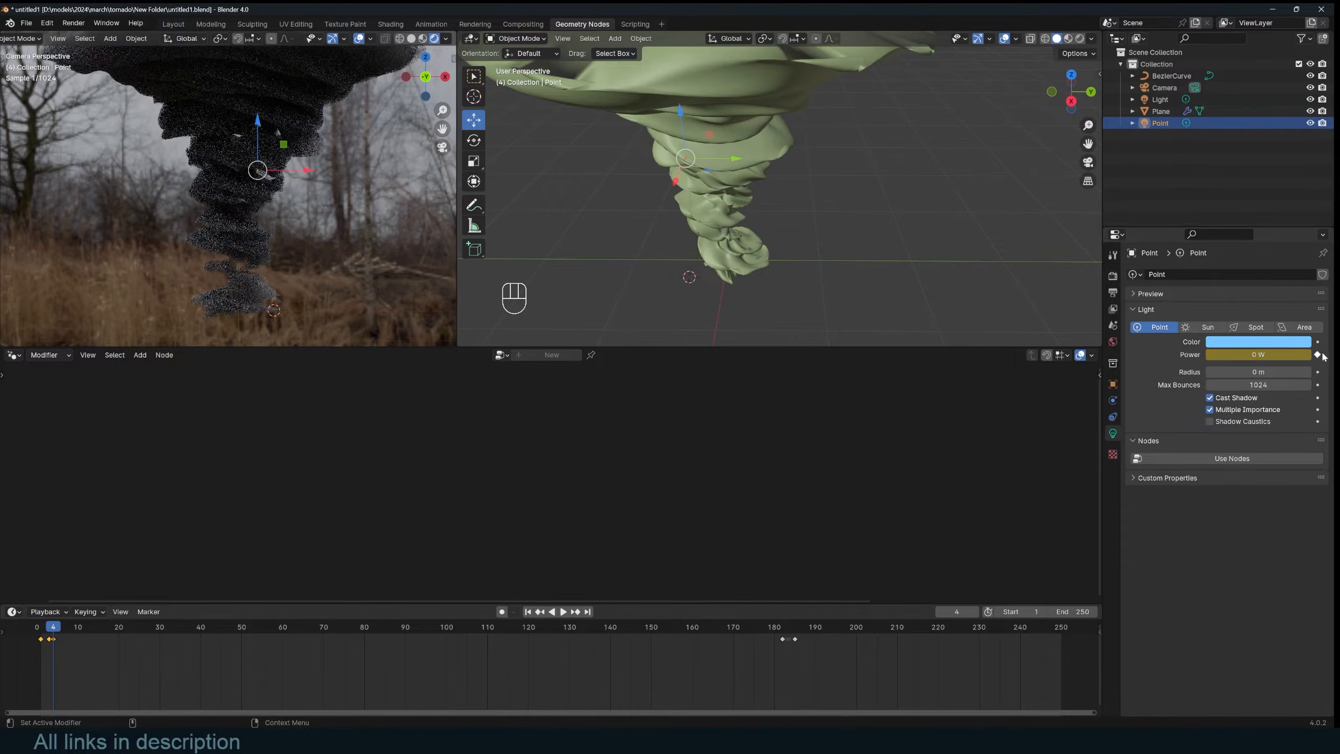
Step: Shift the power keyframes one frame later, duplicate the 0 W keyframe to frame 1, and preview the flash
key("g")
left_click(65, 634)
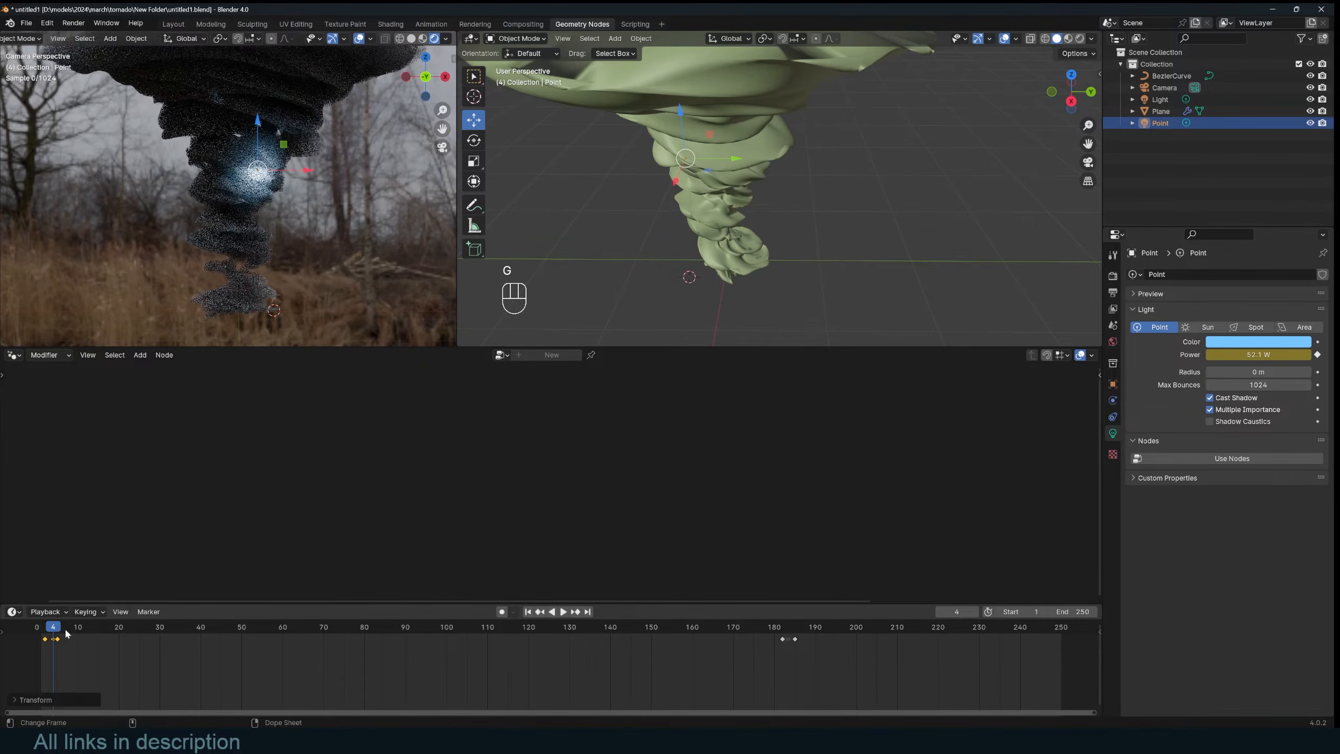
left_click(57, 639)
key("shift+d")
left_click(38, 641)
key("space")
key("Escape")
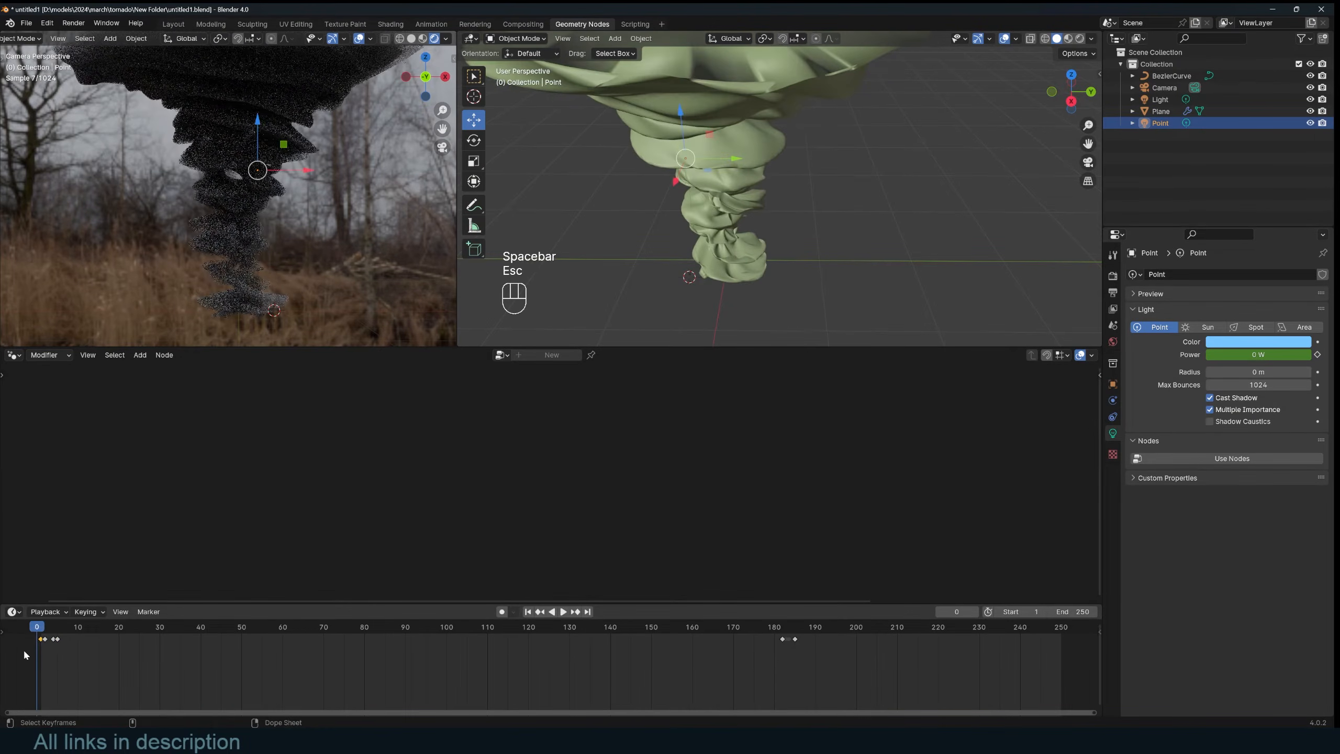
Step: Duplicate the four flash keyframes repeatedly at irregular intervals along the timeline, up to about frame 212
left_click_drag(23, 648, 86, 629)
key("shift+d")
left_click(119, 645)
key("shift+d")
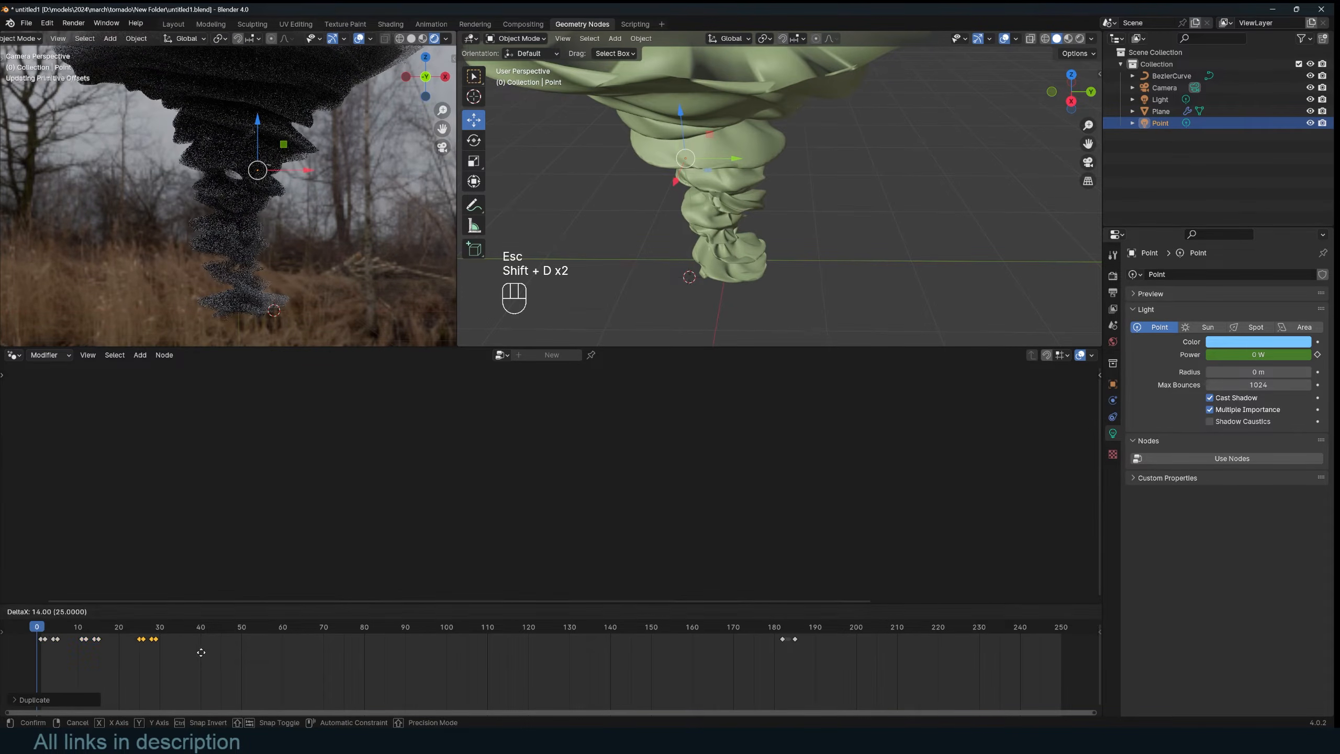
left_click(185, 649)
key("shift+d")
left_click(601, 665)
key("shift+d")
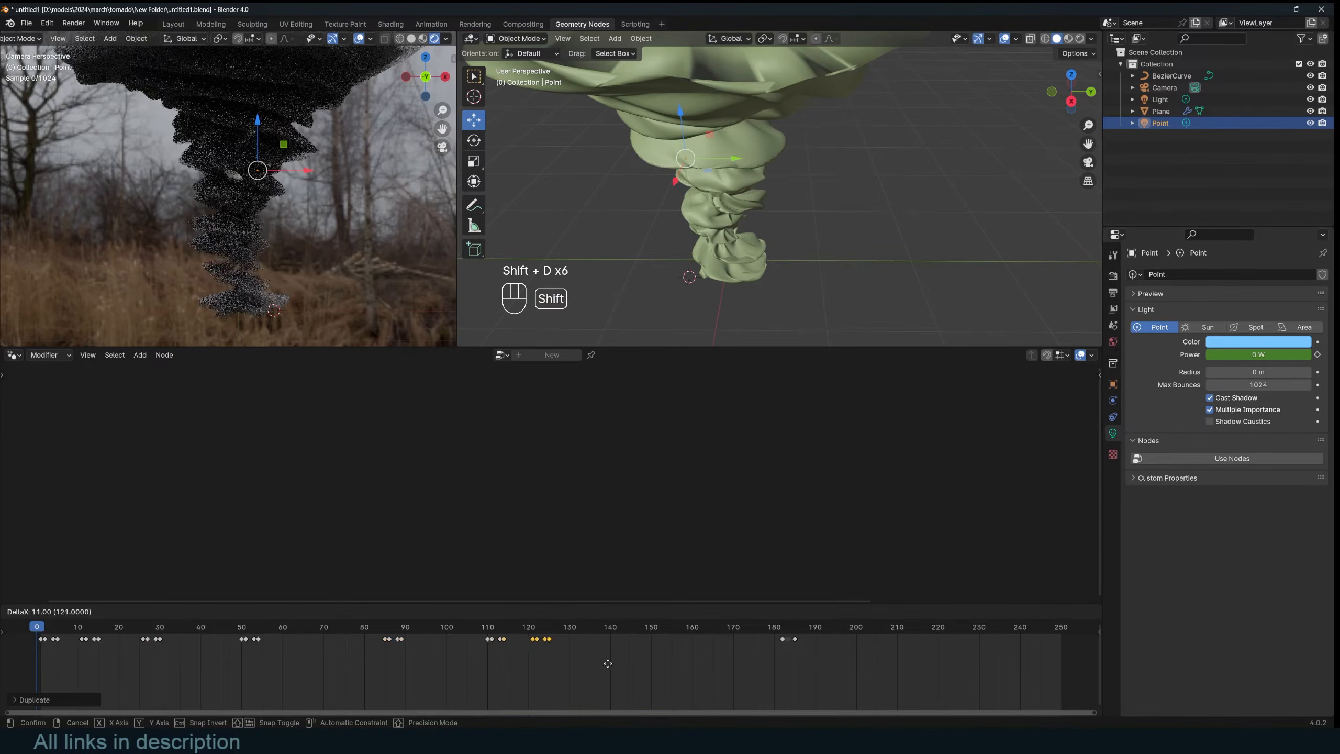
left_click(744, 668)
key("shift+d")
left_click(839, 670)
key("shift+d")
left_click(1023, 673)
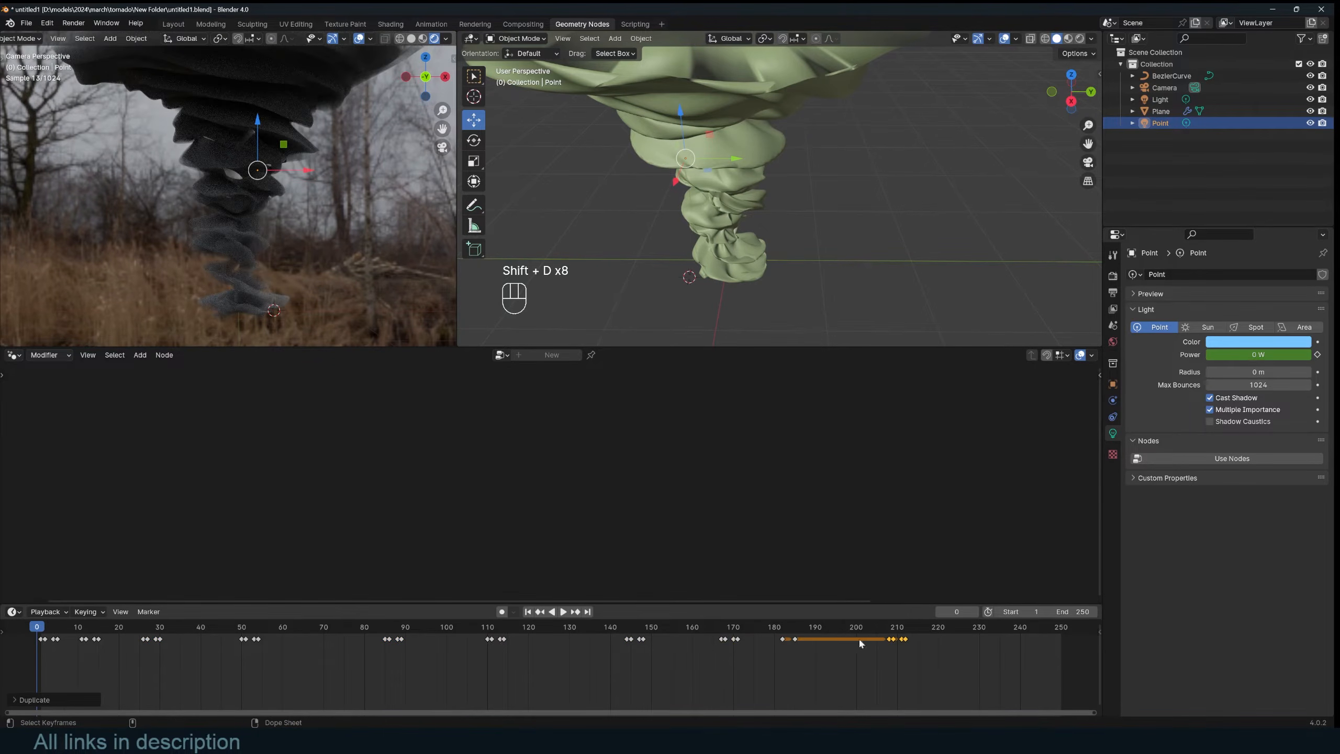
Step: Delete the stray keyframes around frames 182 to 185 and duplicate the last flash to about frame 240
left_click_drag(806, 638, 806, 639)
key("x")
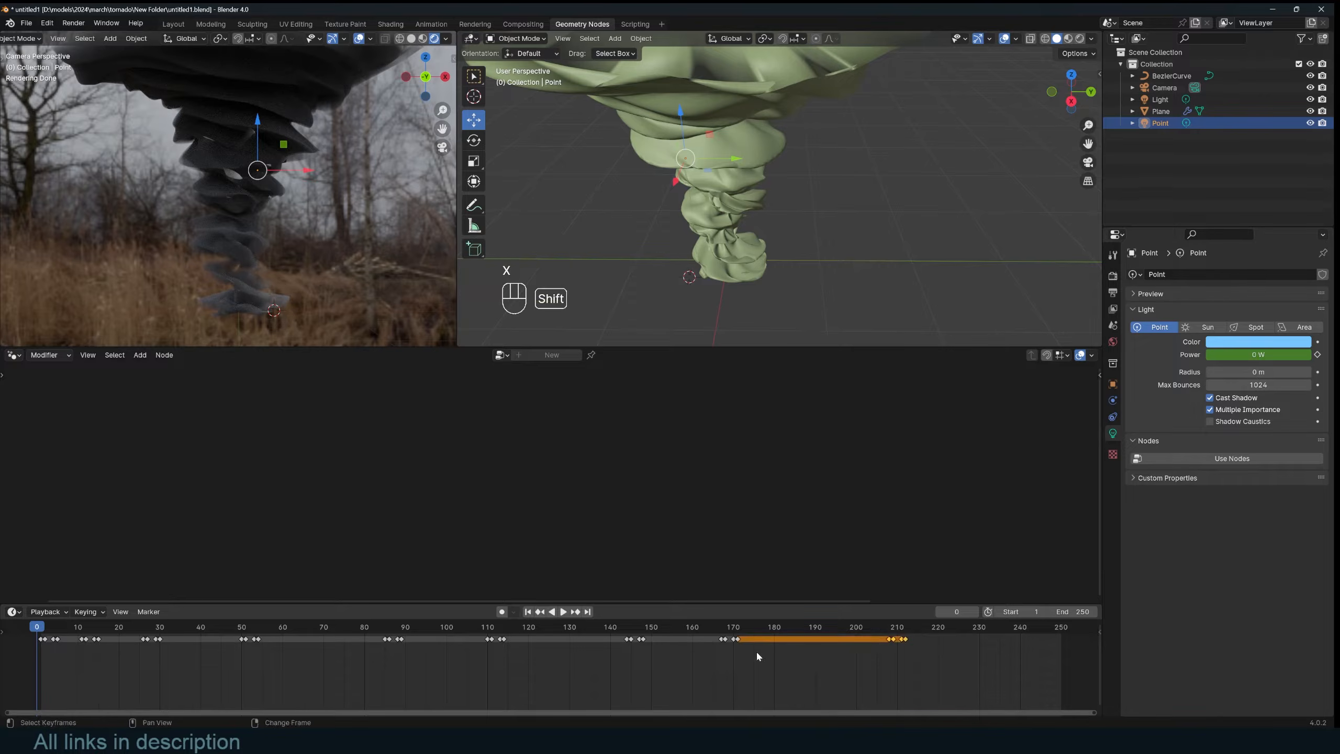
key("shift+d")
left_click(976, 664)
Step: Preview the repeated lightning flashes and save the file
key("space")
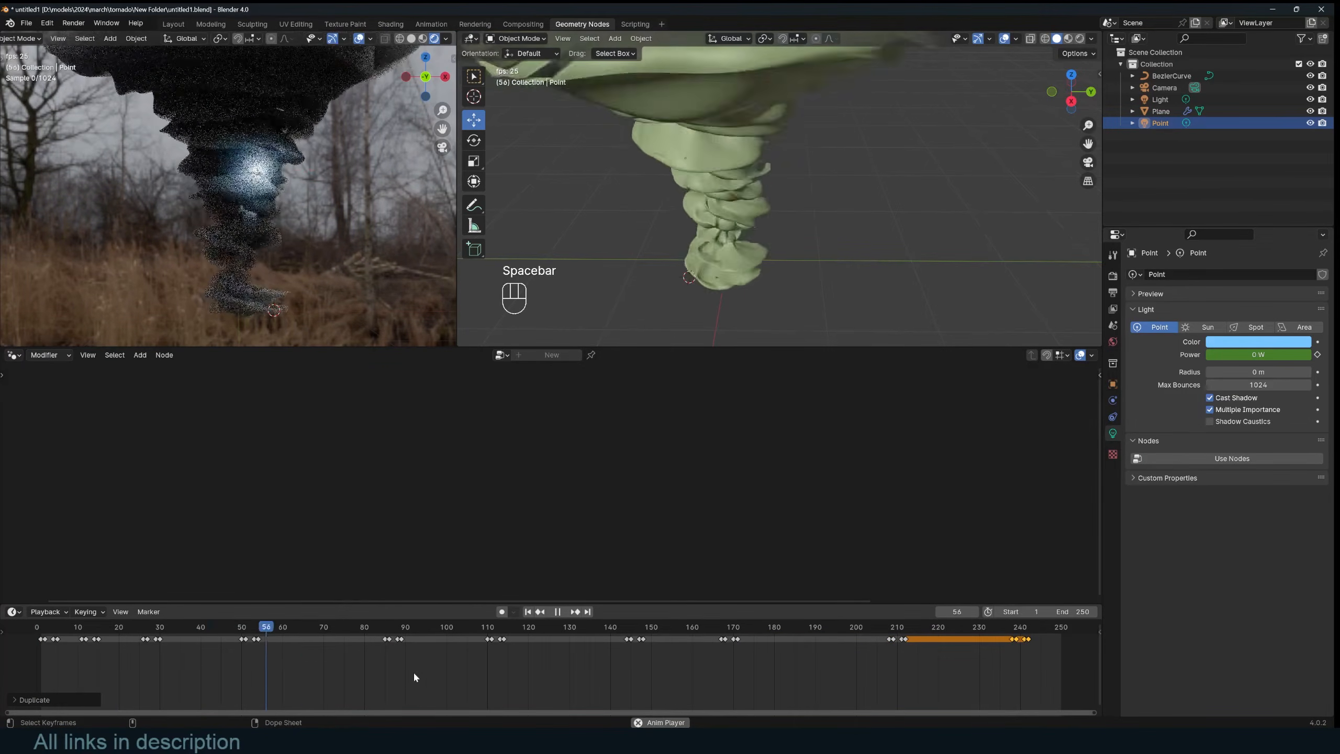
key("Escape")
key("ctrl+s")
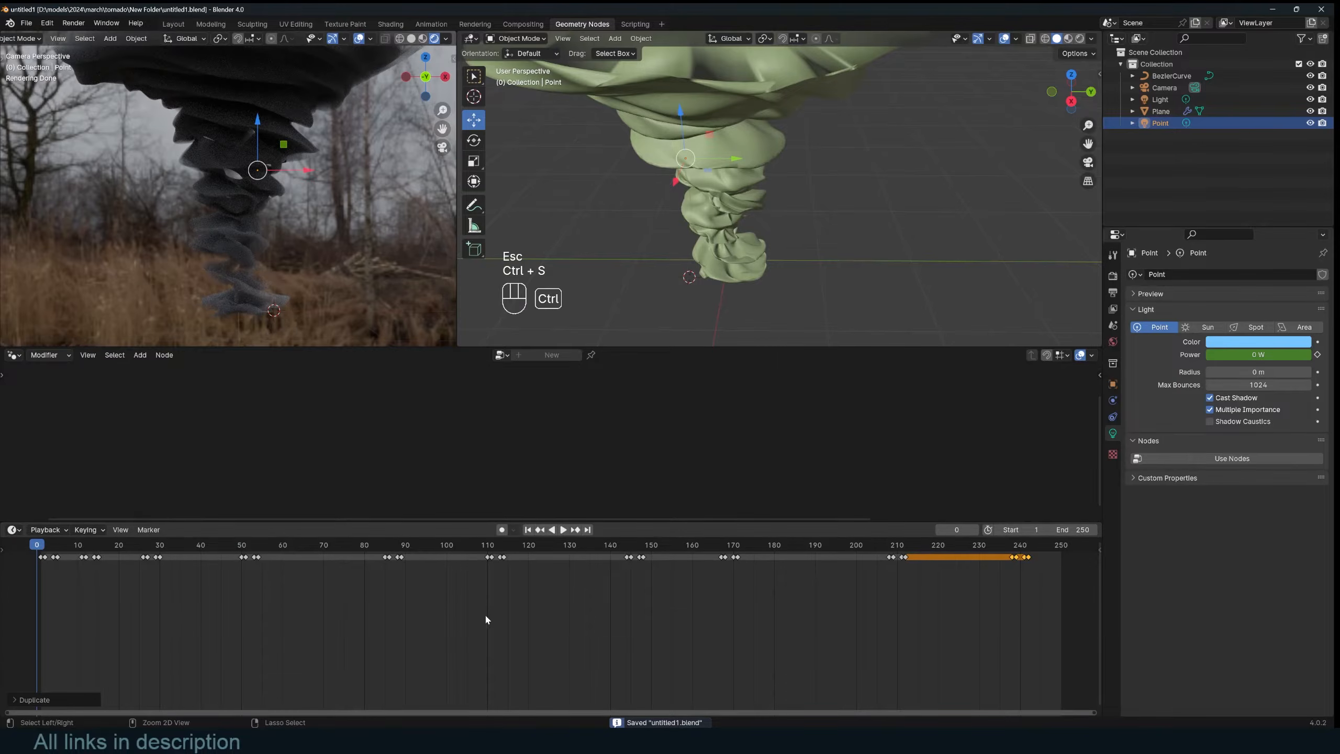
Step: Switch the enlarged timeline to the Graph Editor and select the point light's Power curve
key("ctrl+Tab")
key("ctrl+Tab")
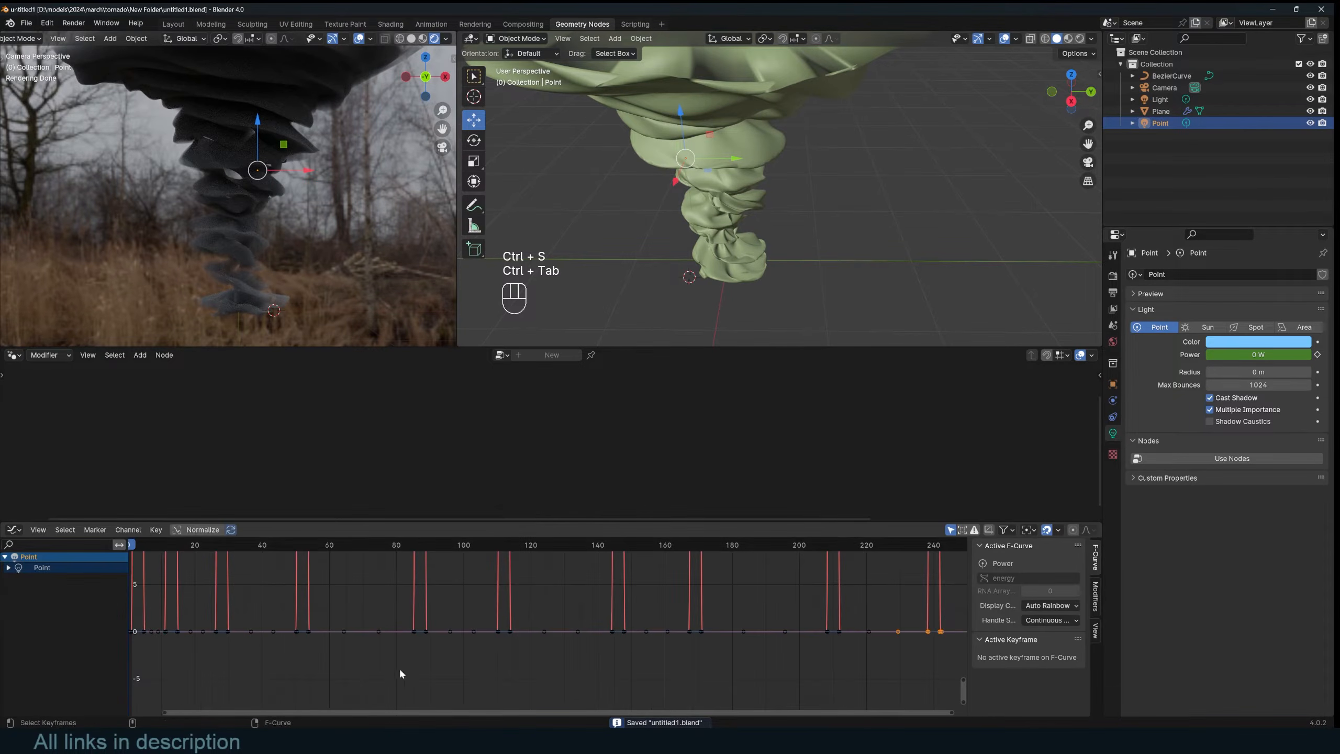
key("ctrl+Tab")
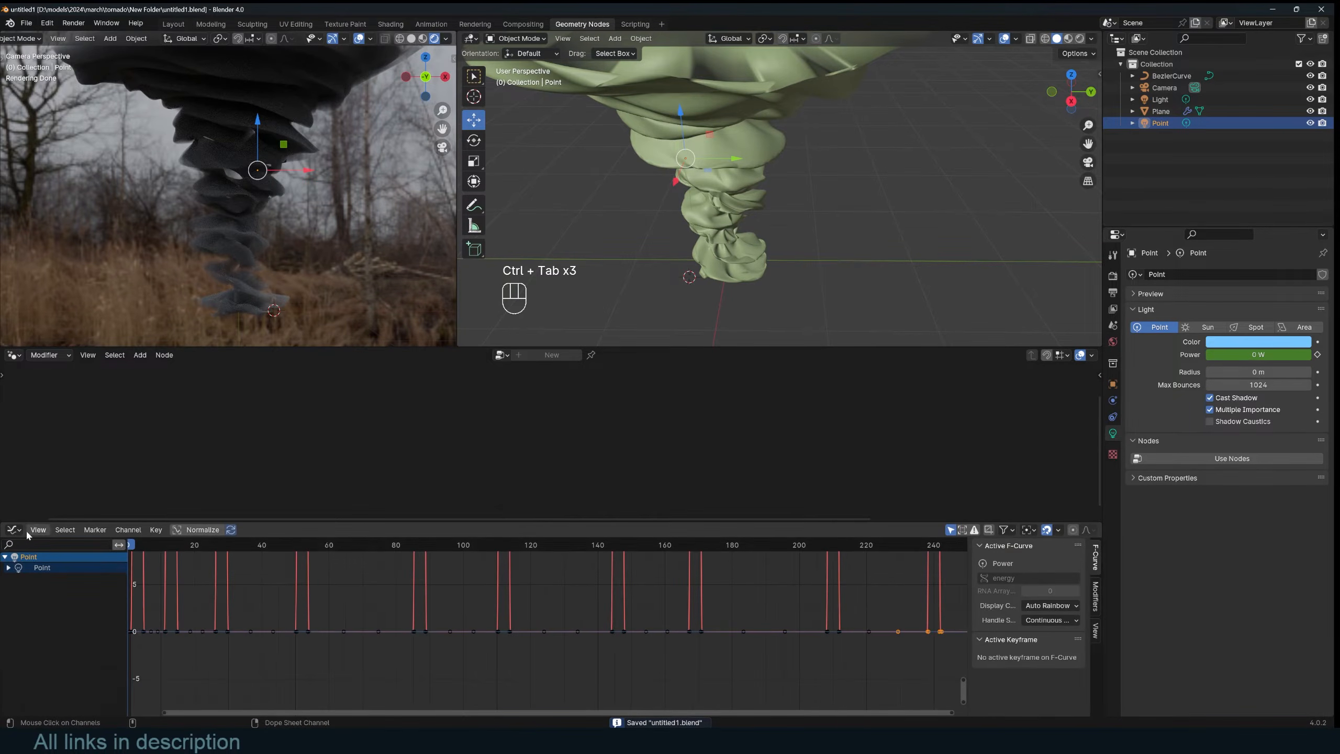
left_click(42, 567)
left_click(44, 580)
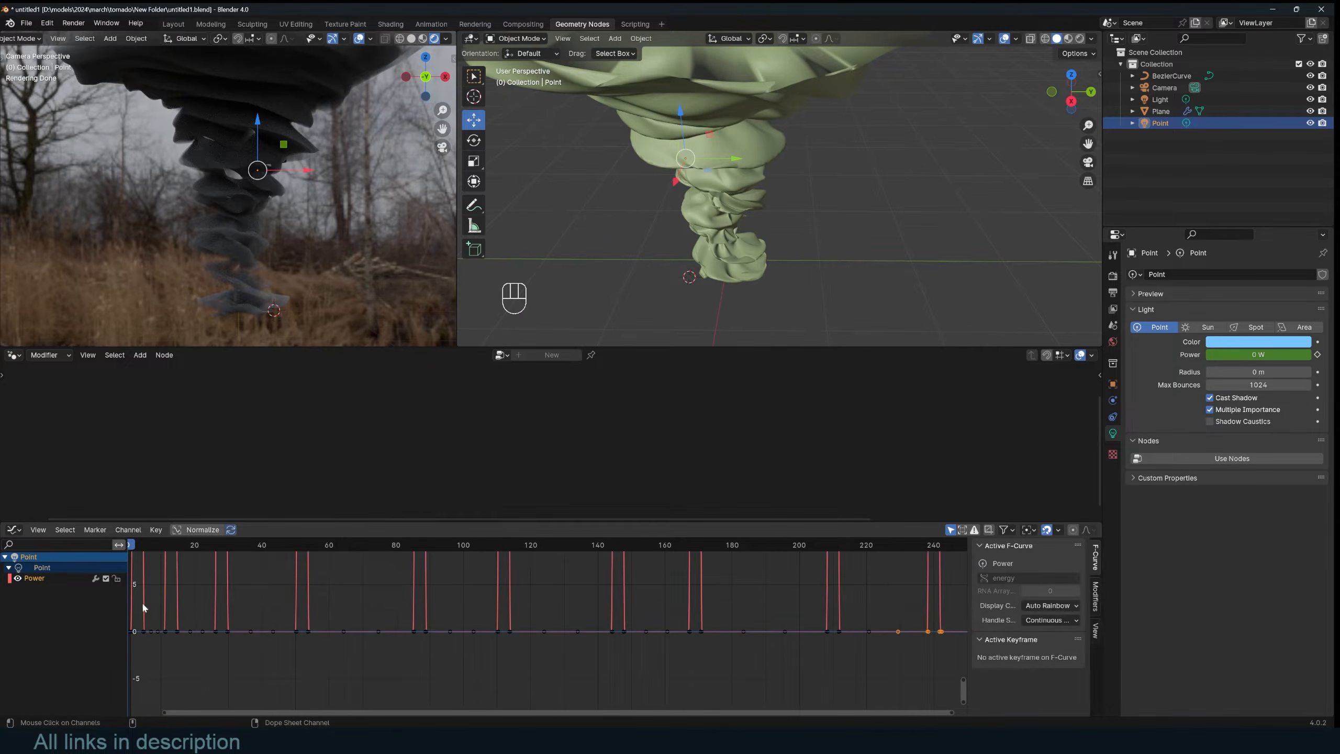
Step: Add a Noise modifier to the light's Power curve
left_click(1094, 596)
left_click(1013, 548)
left_click(1001, 613)
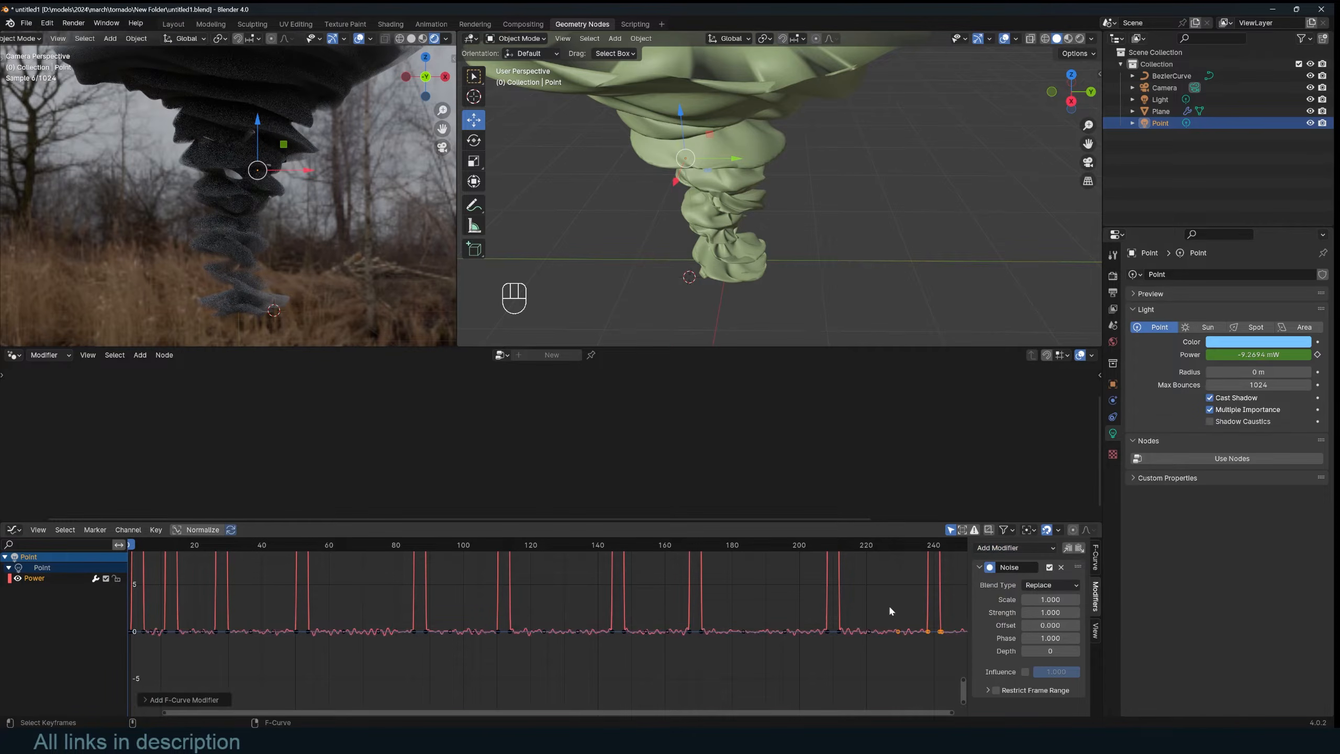
Step: Raise the Noise modifier's Strength on the light's Power curve to 92.6 and preview the flicker
scroll(888, 605, "down", 5)
scroll(813, 653, "up", 2)
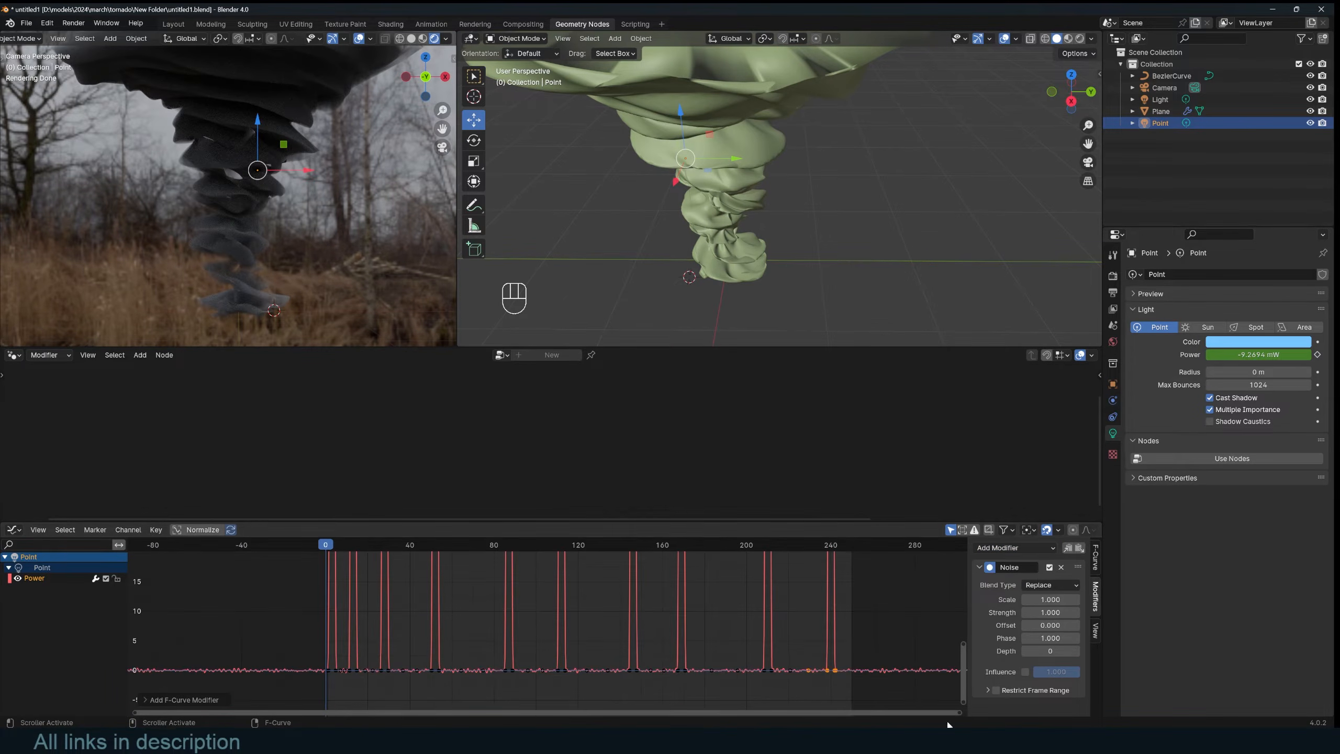
left_click_drag(961, 712, 342, 703)
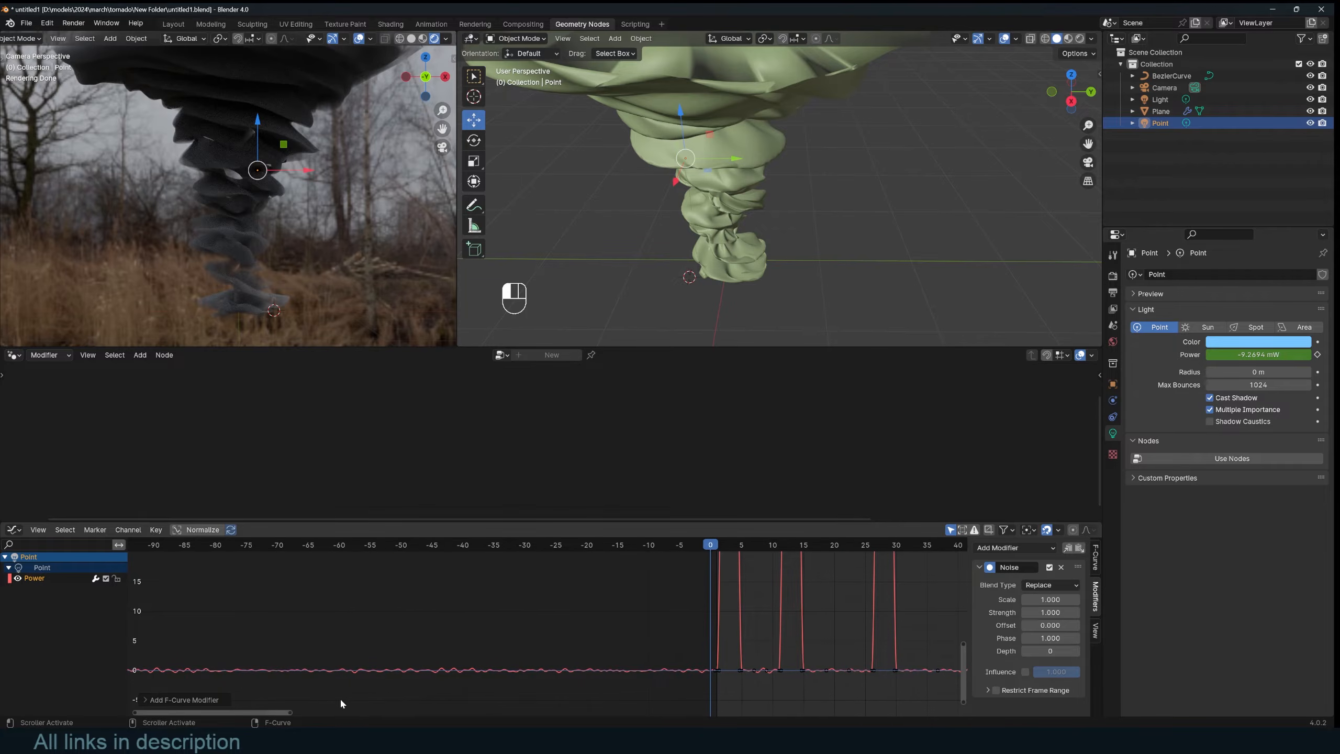
left_click_drag(239, 710, 372, 708)
key("space")
key("Escape")
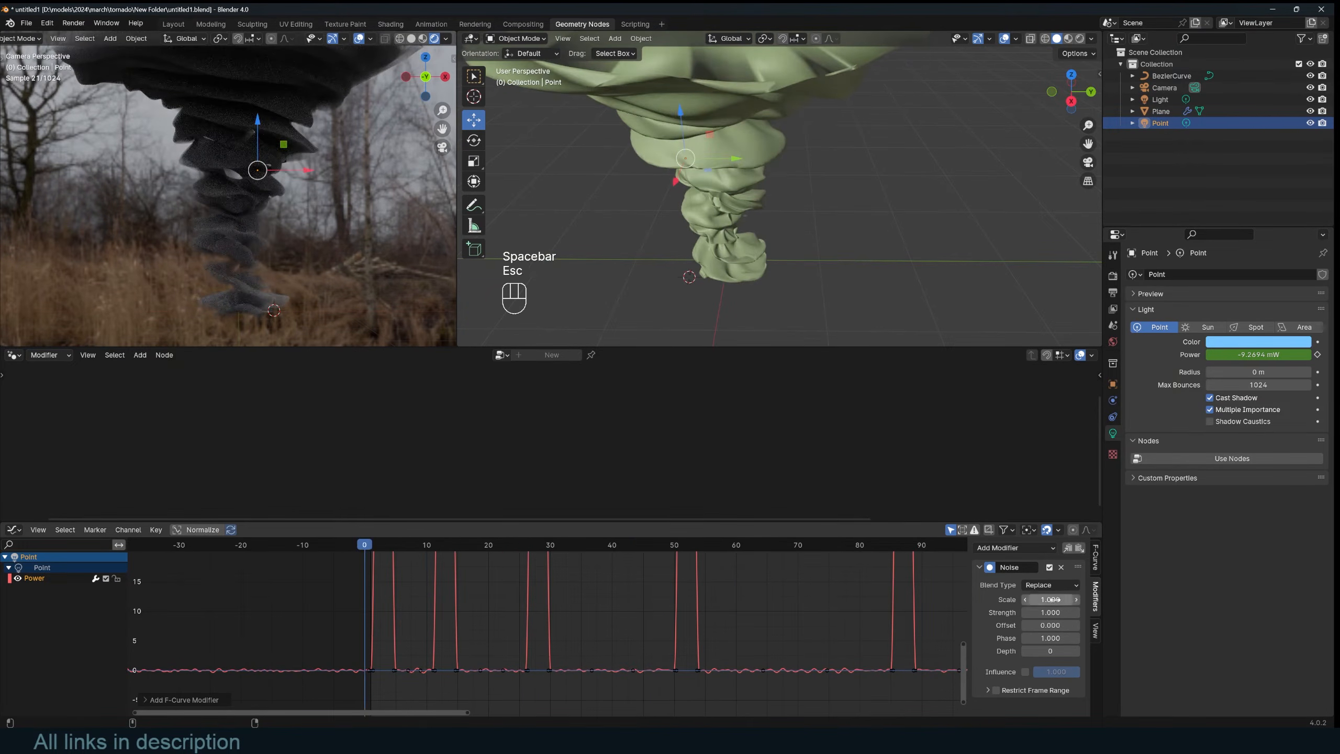
left_click_drag(1050, 612, 1102, 612)
key("space")
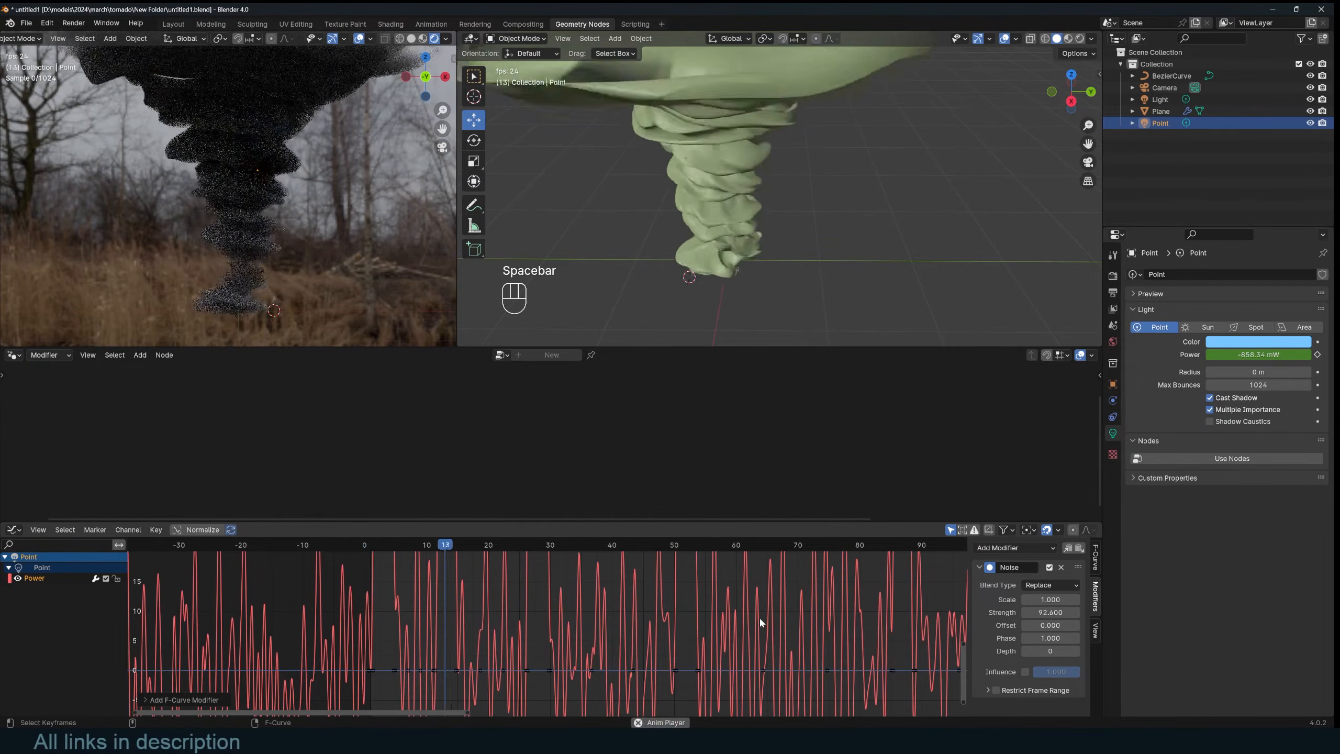
key("Escape")
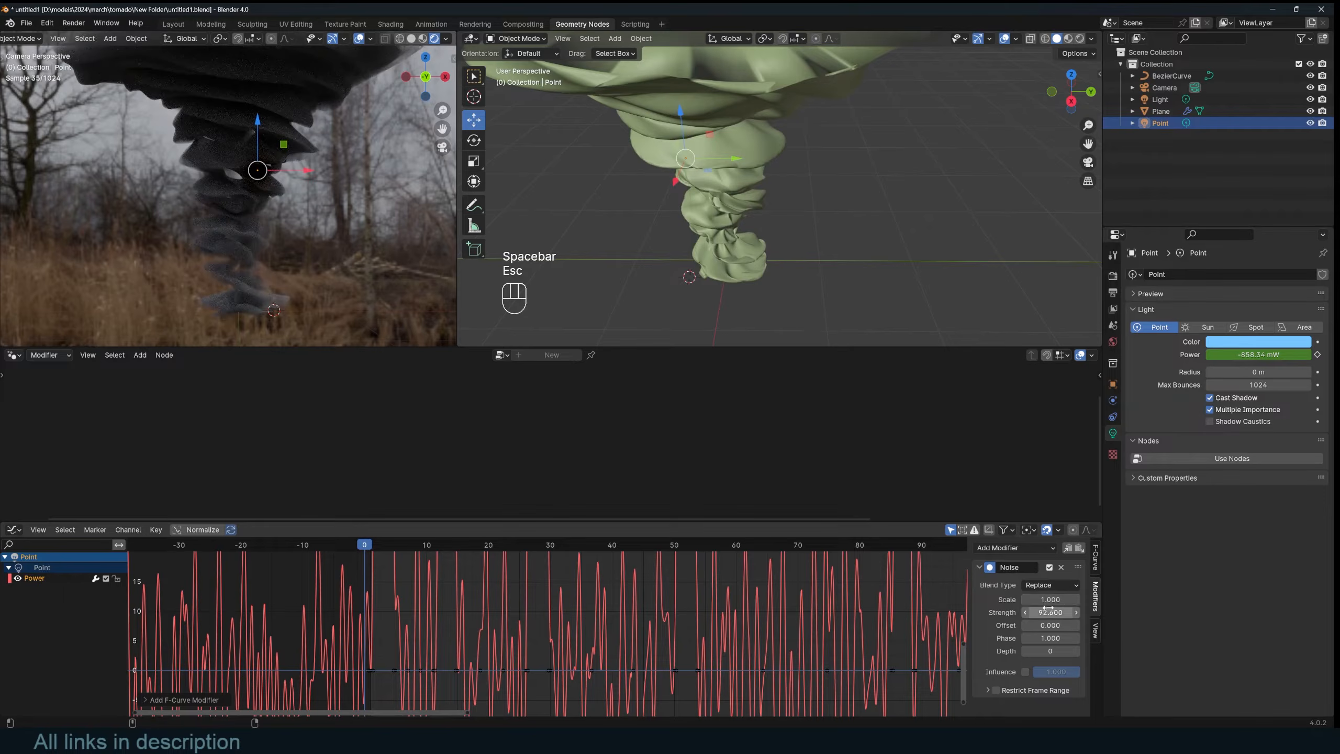
Step: Reduce the Noise modifier's Scale to 0.34 and play the animation to check the flicker
mouse_move(1048, 601)
left_mouse_down()
mouse_move(1018, 600)
mouse_move(1045, 600)
left_mouse_up()
key("space")
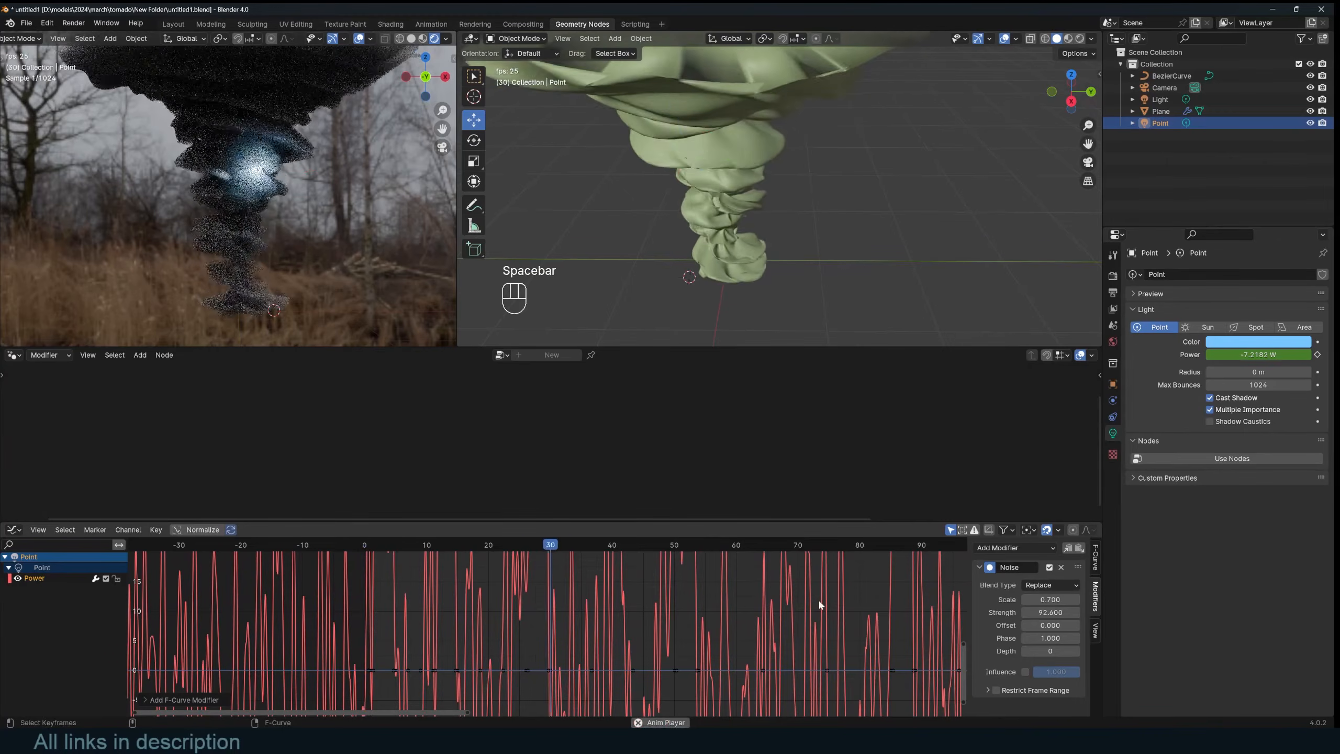
key("Escape")
left_click_drag(1050, 599, 795, 599, "shift")
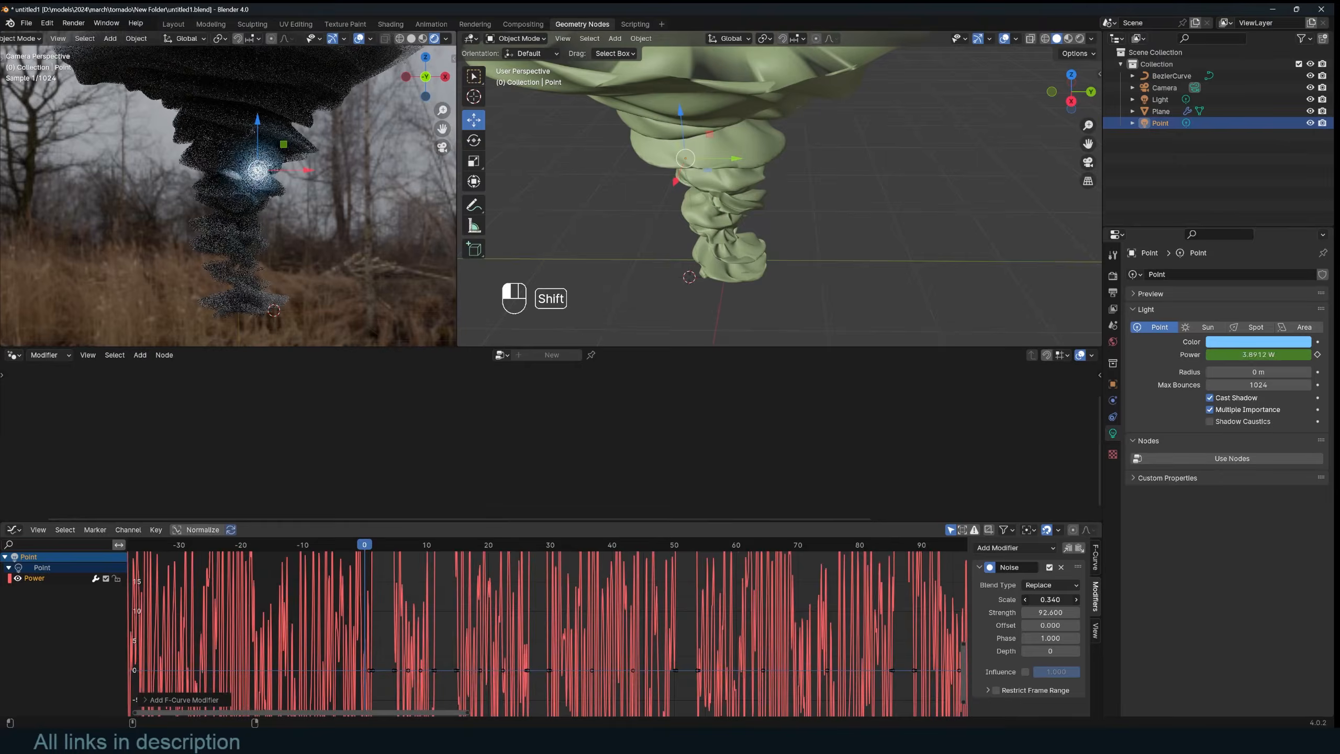
key("space")
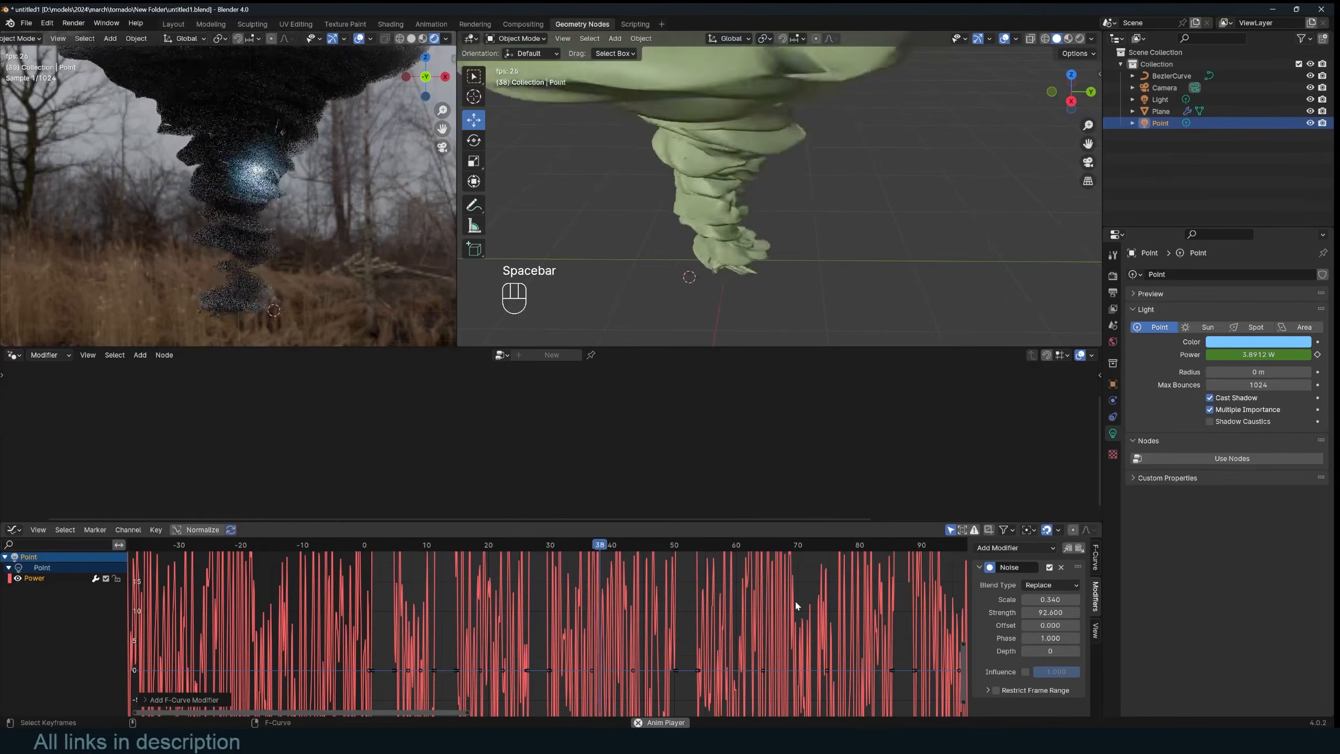
key("Escape")
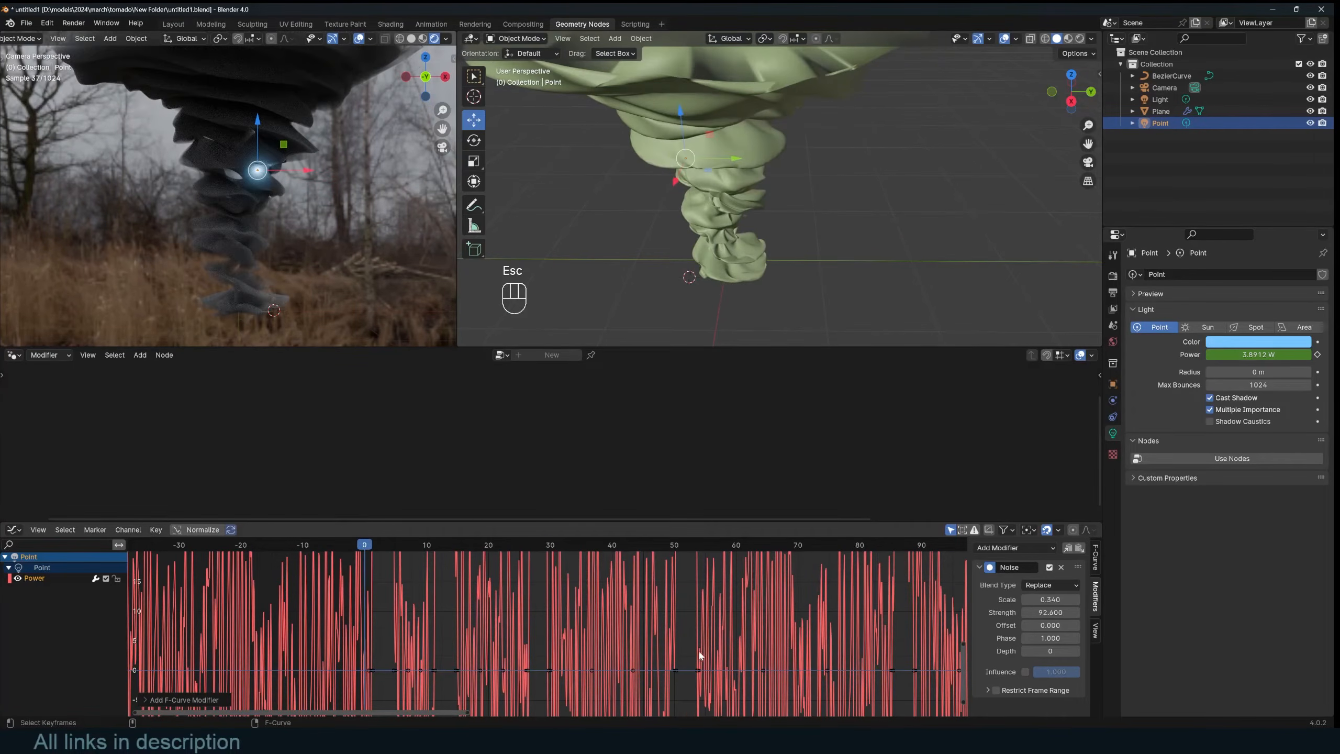
scroll(652, 670, "down", 1)
key("space")
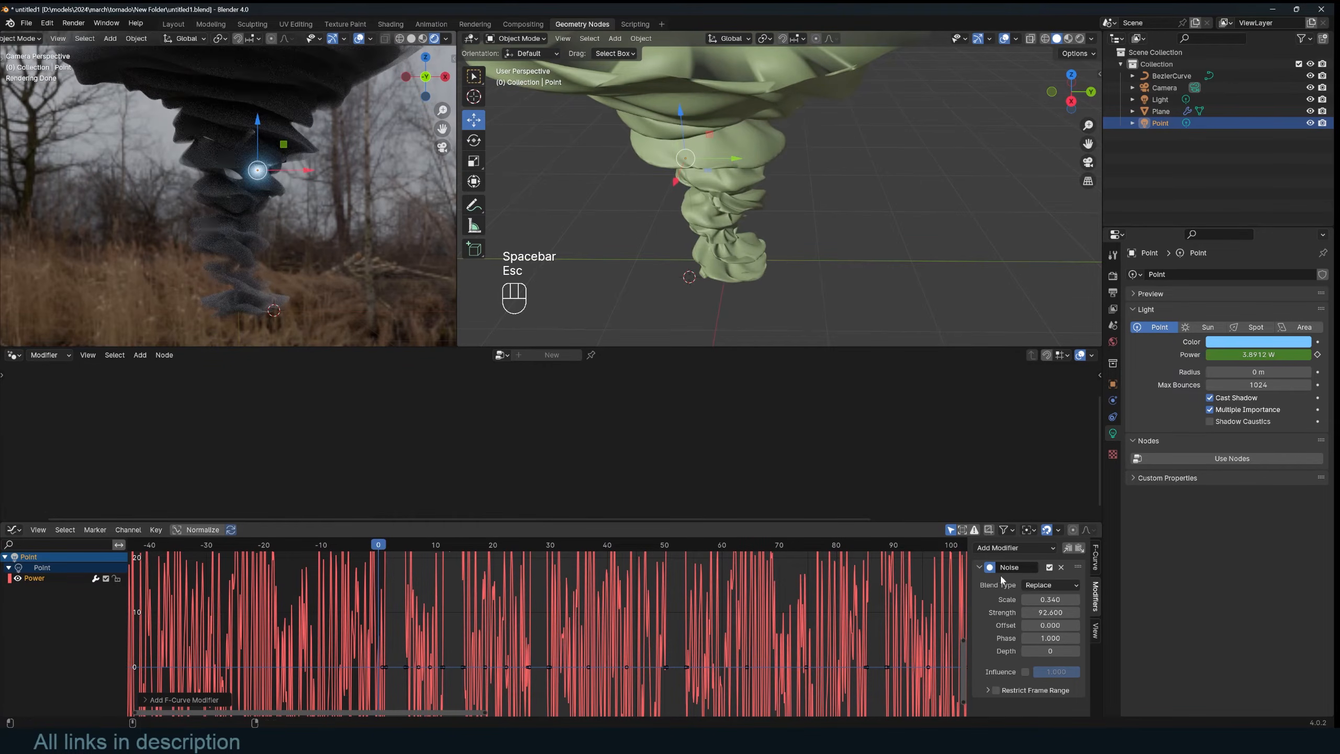
Step: Add a Limits modifier below the Noise modifier on the Power curve and enable its Minimum Y at 0
left_click(981, 570)
left_click(1002, 548)
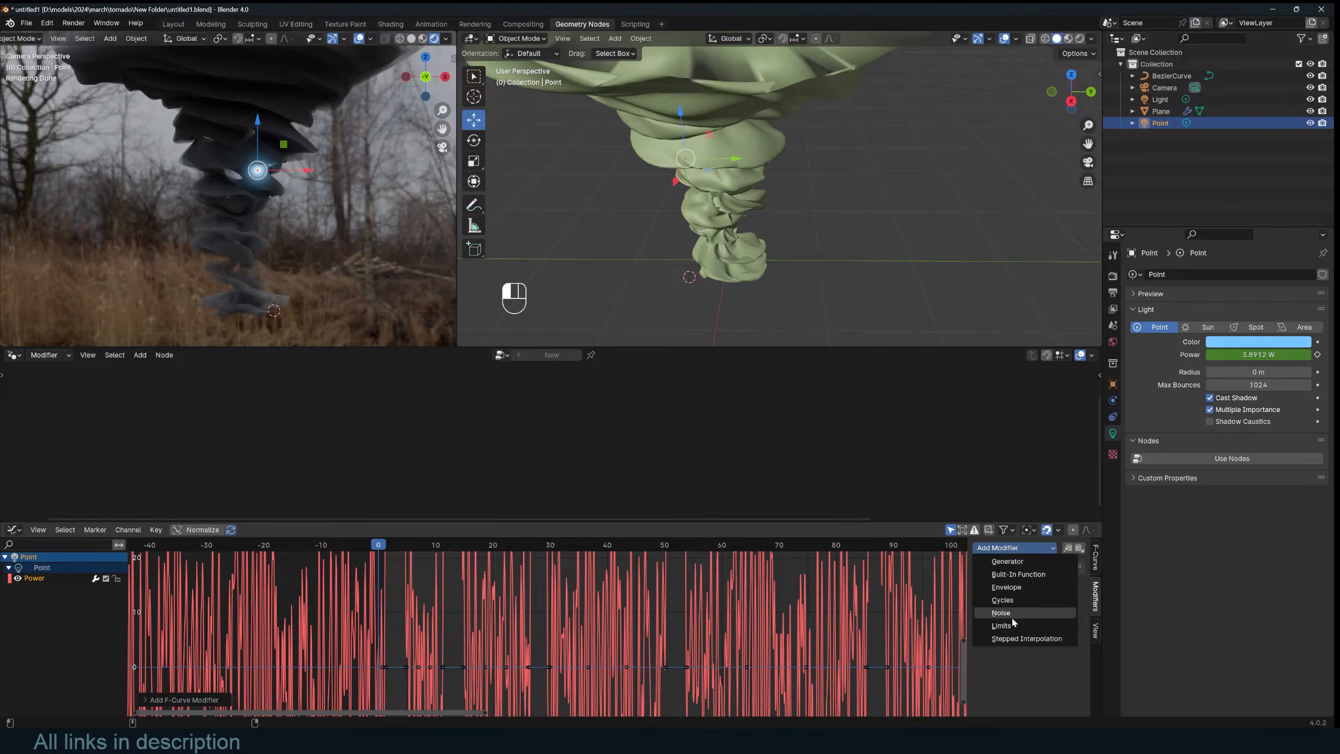
left_click(1013, 625)
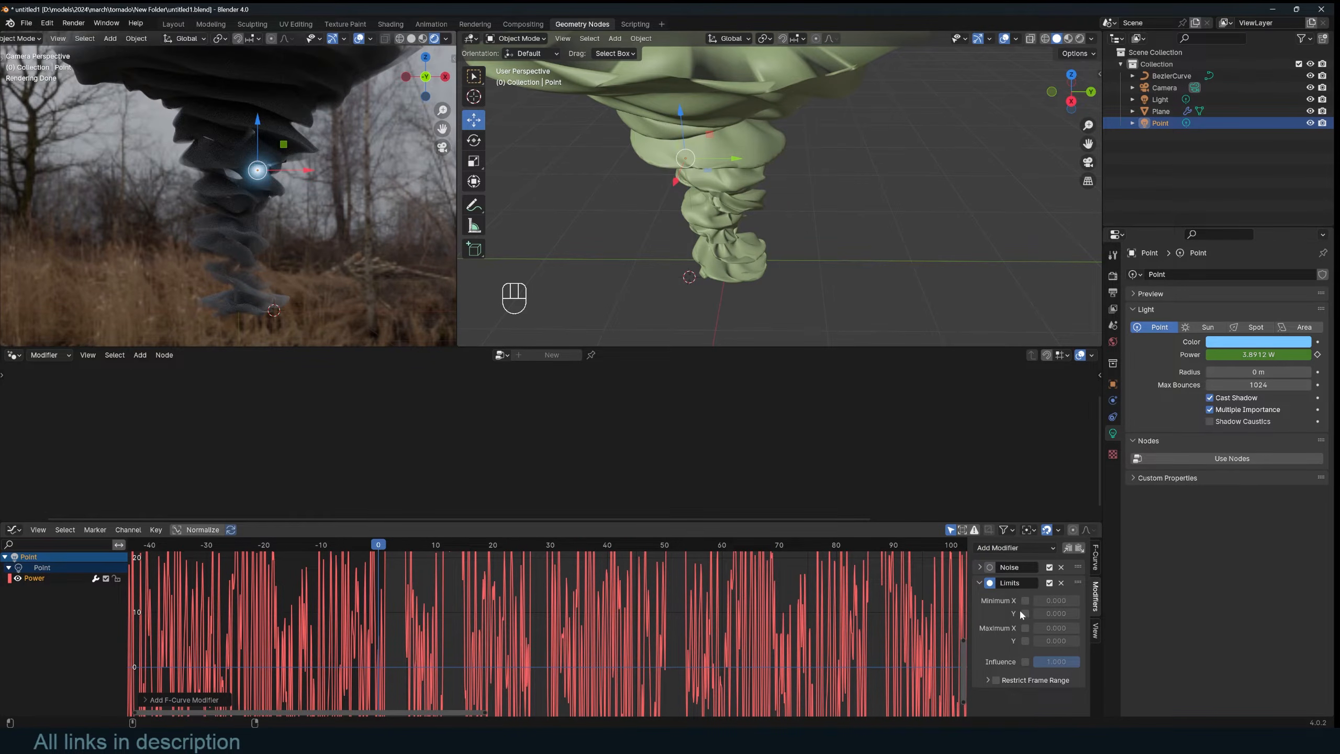
left_click(1023, 612)
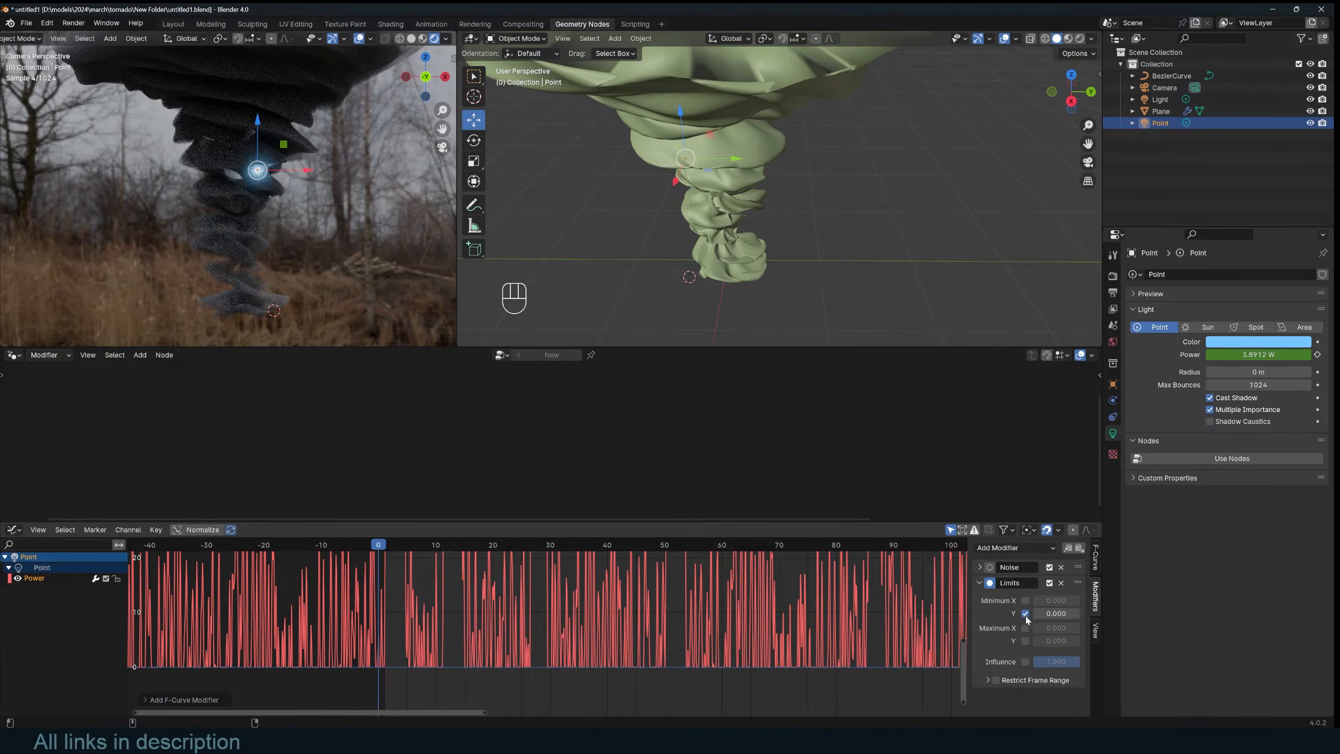
Step: Preview the limited light flicker and save the file
key("space")
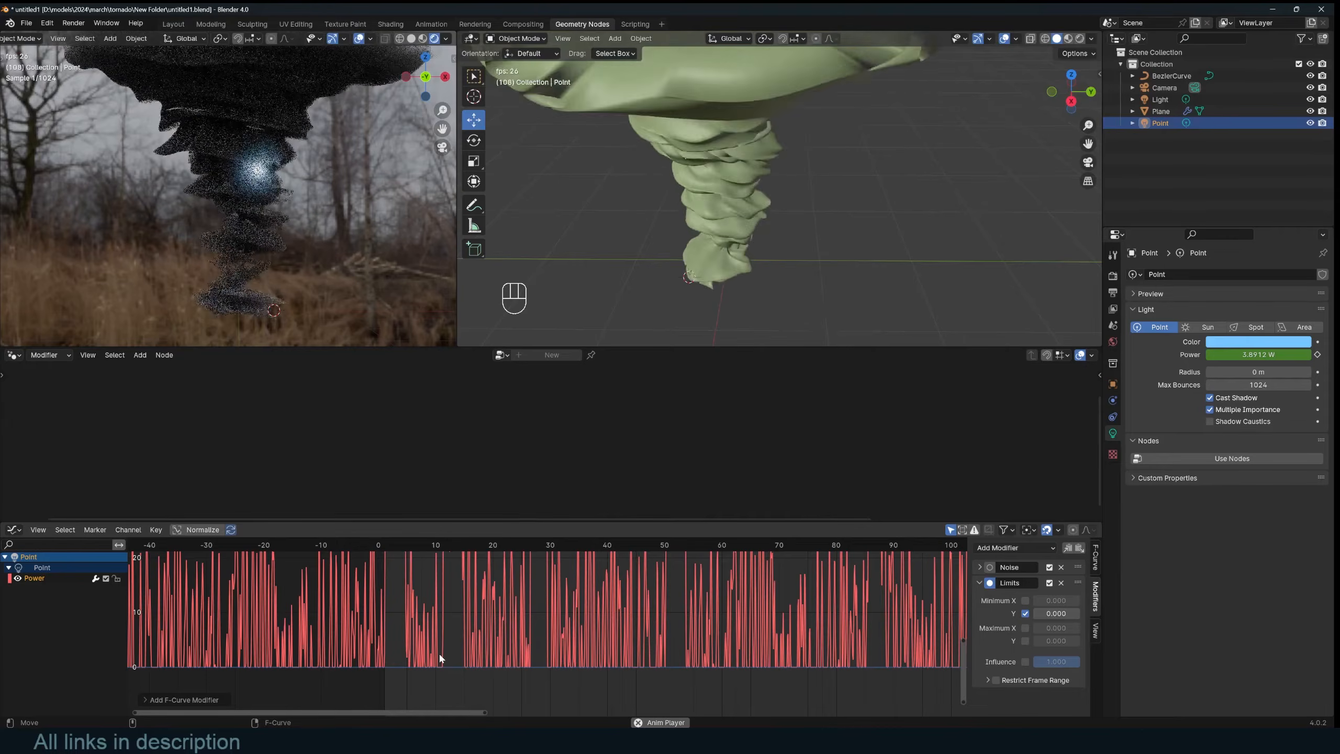
key("Escape")
key("ctrl+s")
Step: Switch the Graph Editor back to the Timeline and show the tornado in front orthographic wireframe view
middle_click_drag(730, 282, 753, 182)
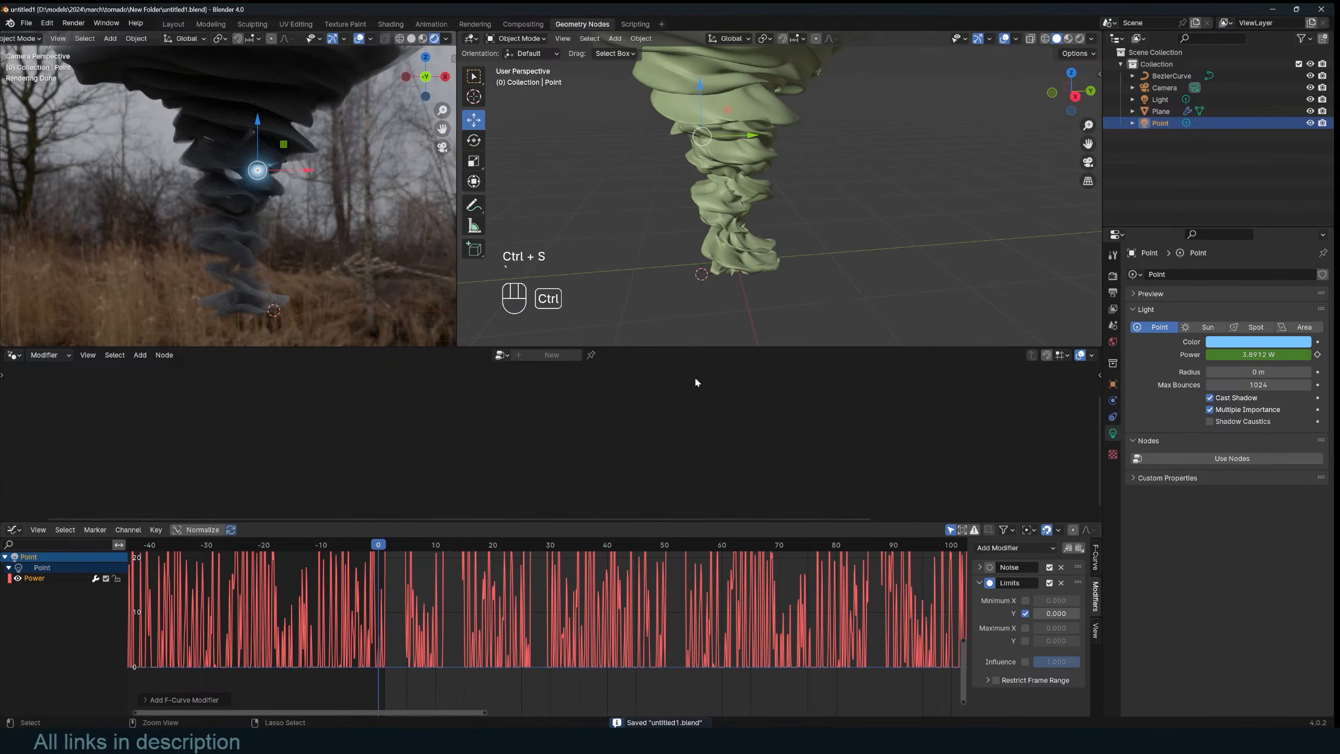
key("ctrl+Tab")
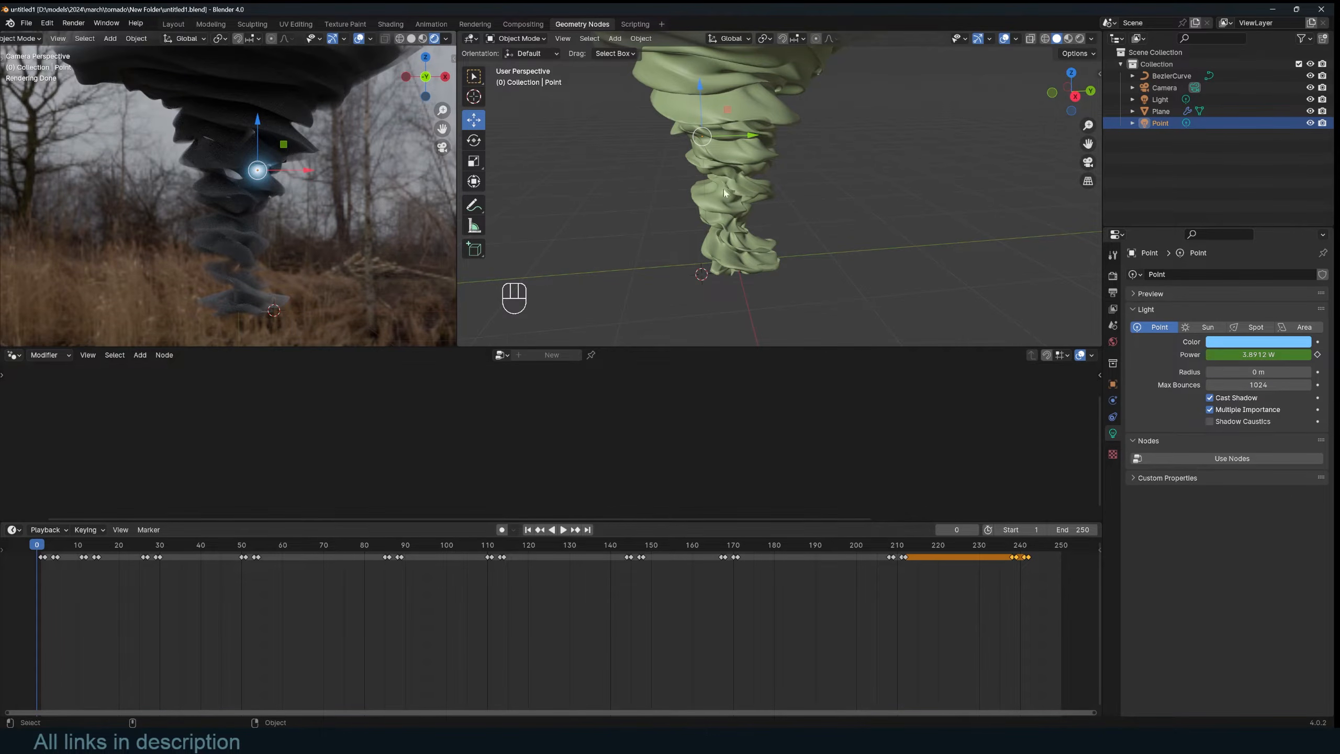
key("KP_1")
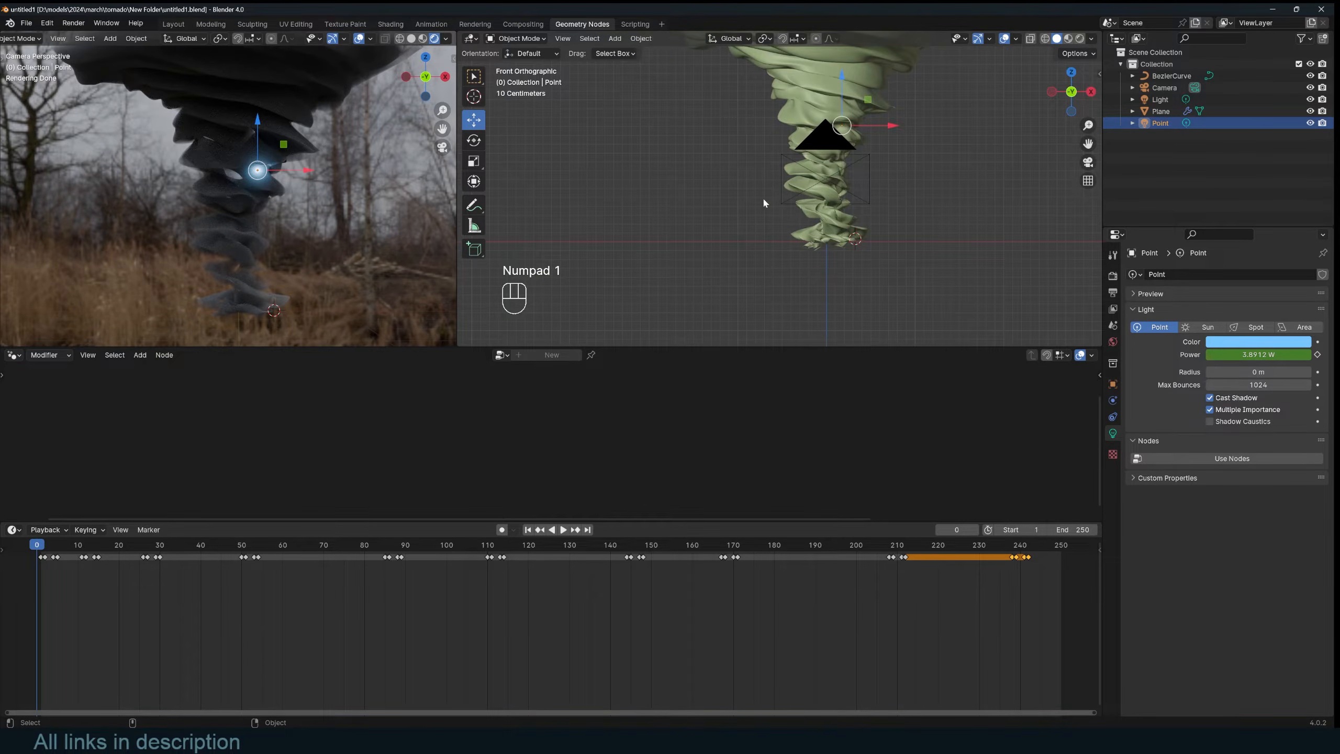
key("z")
left_click(647, 202)
Step: Duplicate the point light four times, spreading the copies across the tornado's upper funnel, middle and base
key("shift+d")
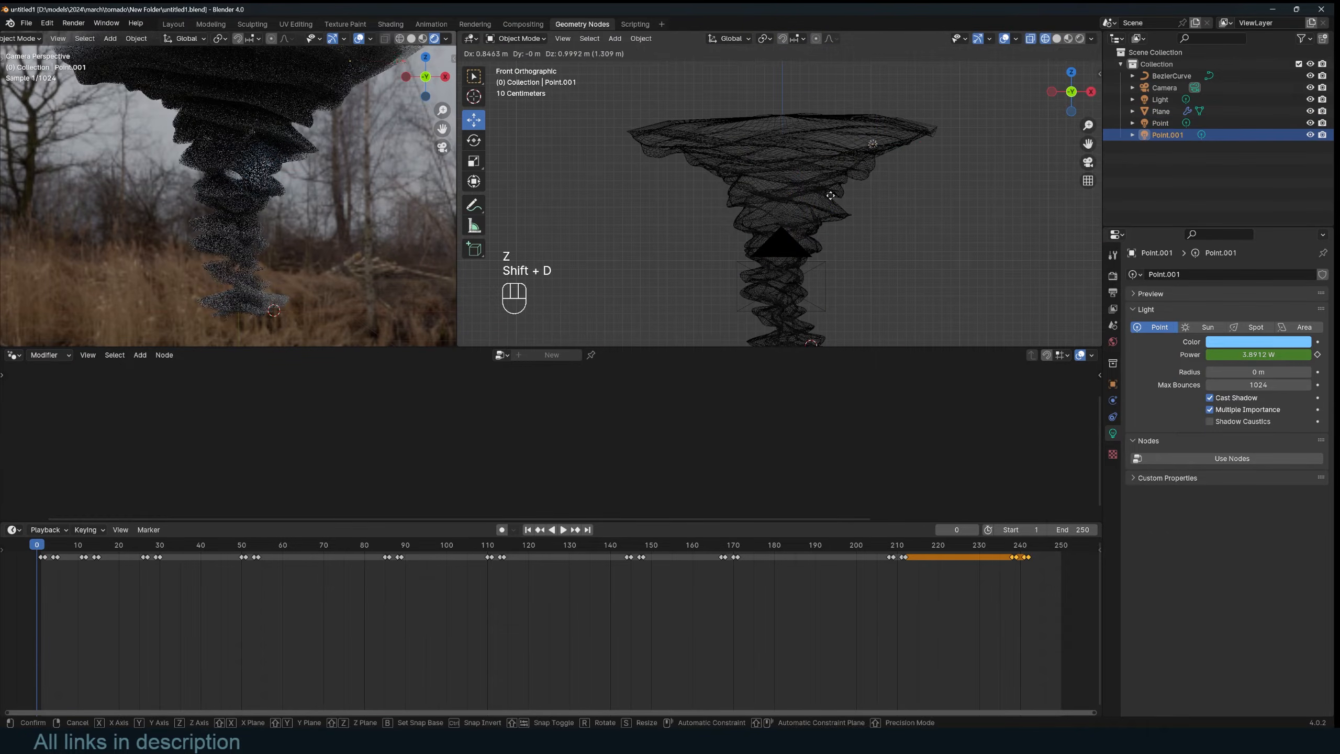
left_click(830, 196)
key("shift+d")
left_click(659, 200)
key("shift+d")
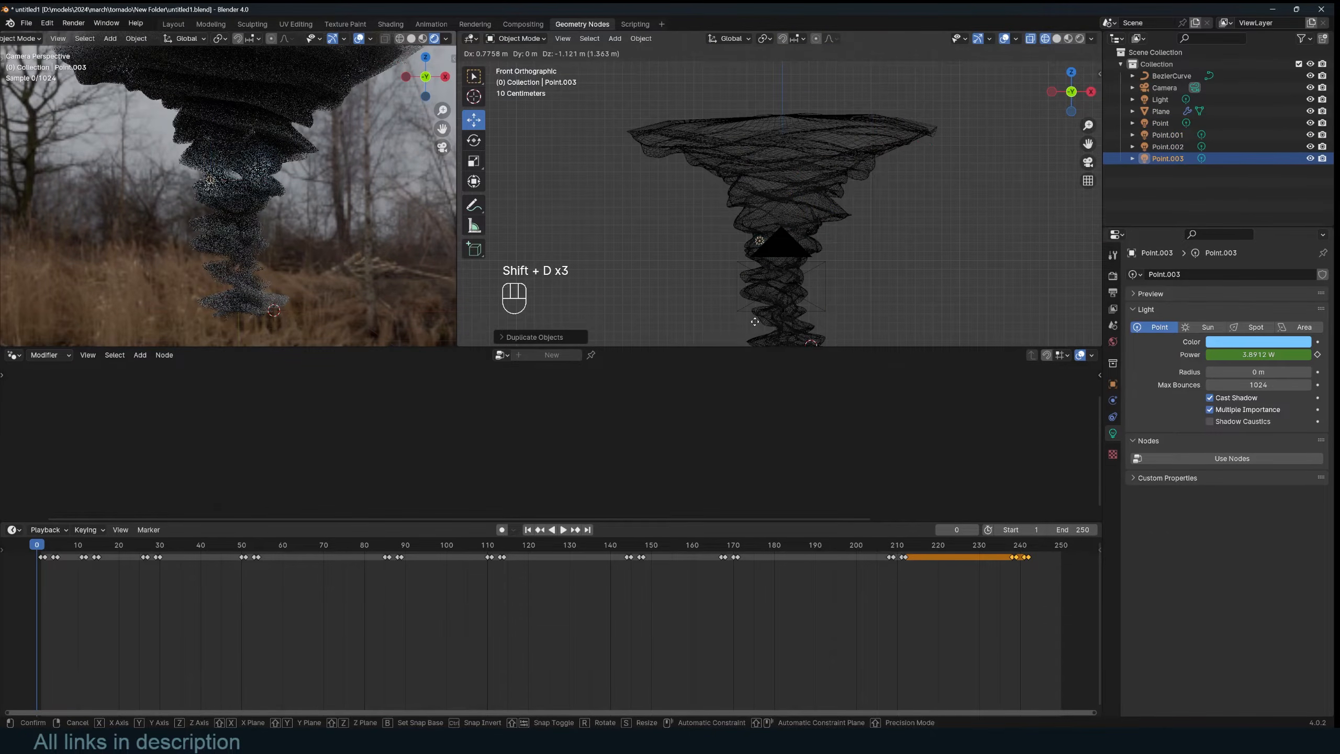
left_click(755, 321)
middle_click_drag(756, 306, 761, 224, "shift")
key("shift+d")
left_click(784, 328)
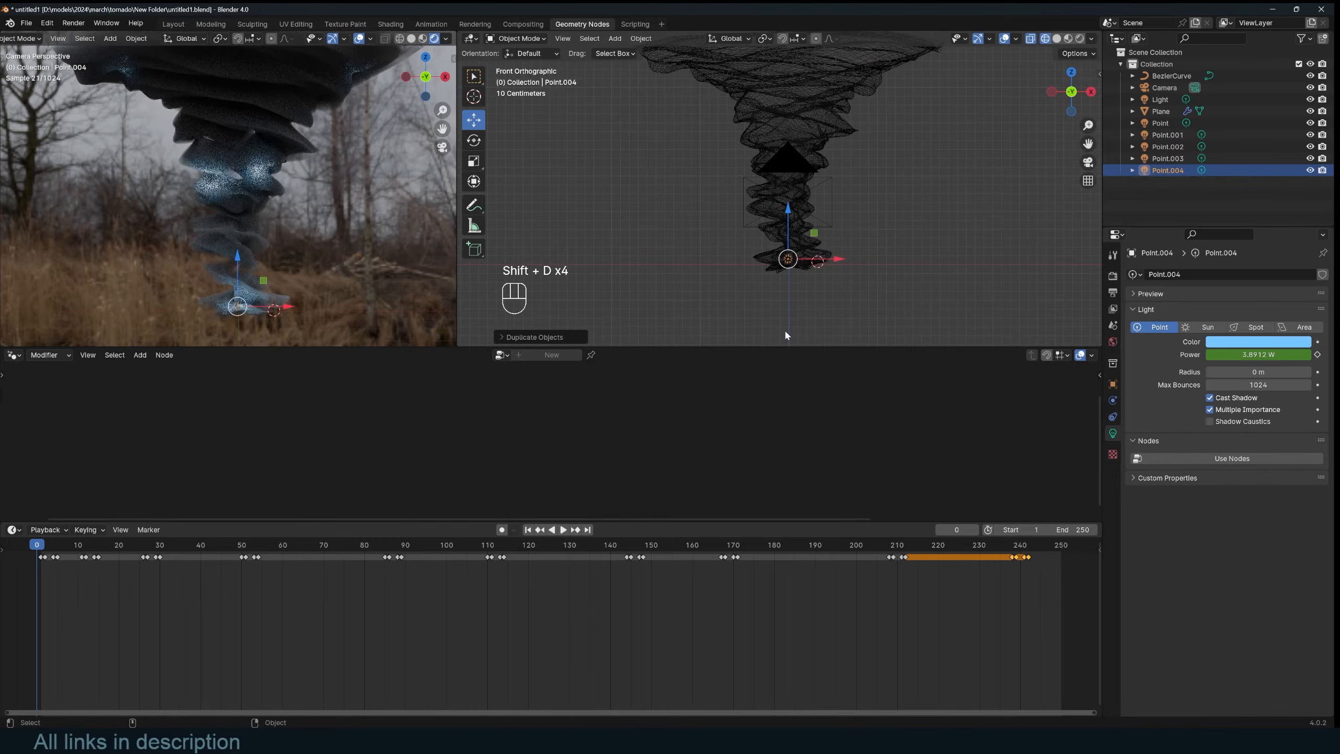
Step: From the right view, reposition the light copies Point.004, Point.002 and Point.001 in depth within the tornado
key("KP_3")
key("g")
left_click(998, 243)
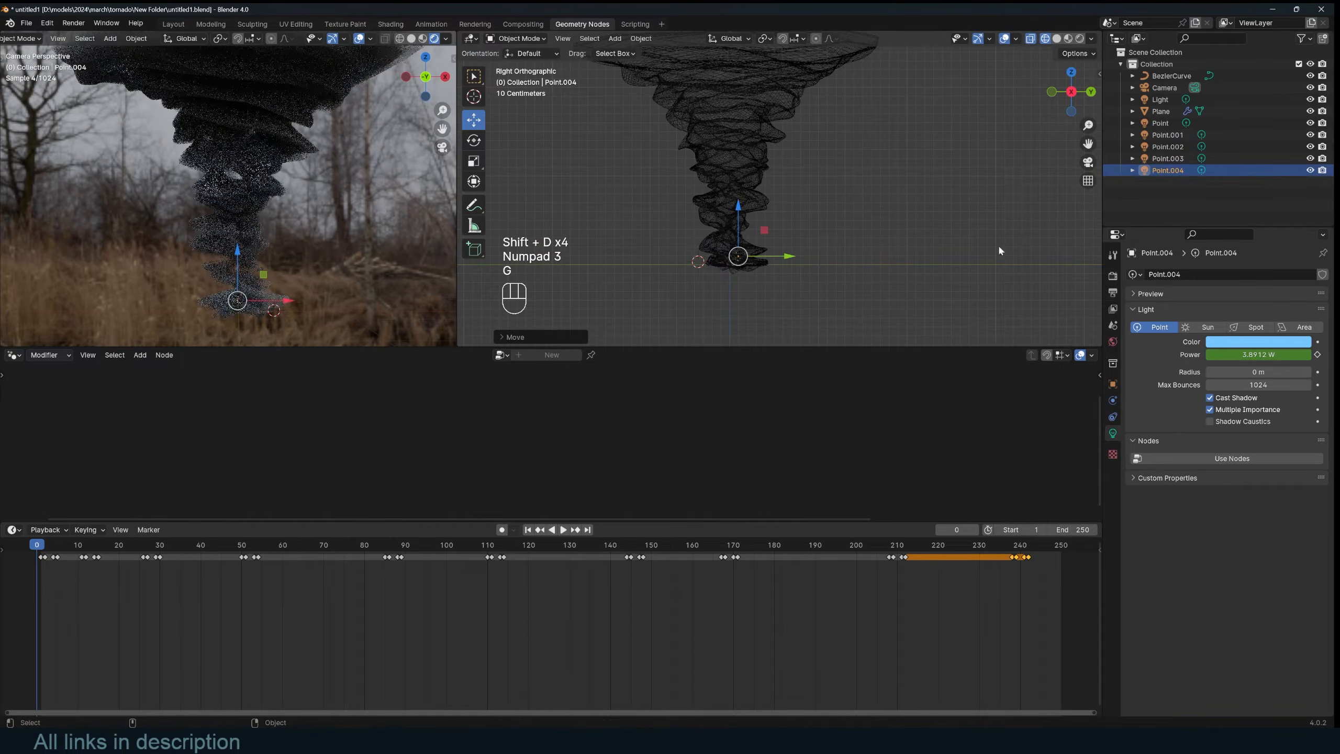
left_click(1178, 160)
left_click(1162, 148)
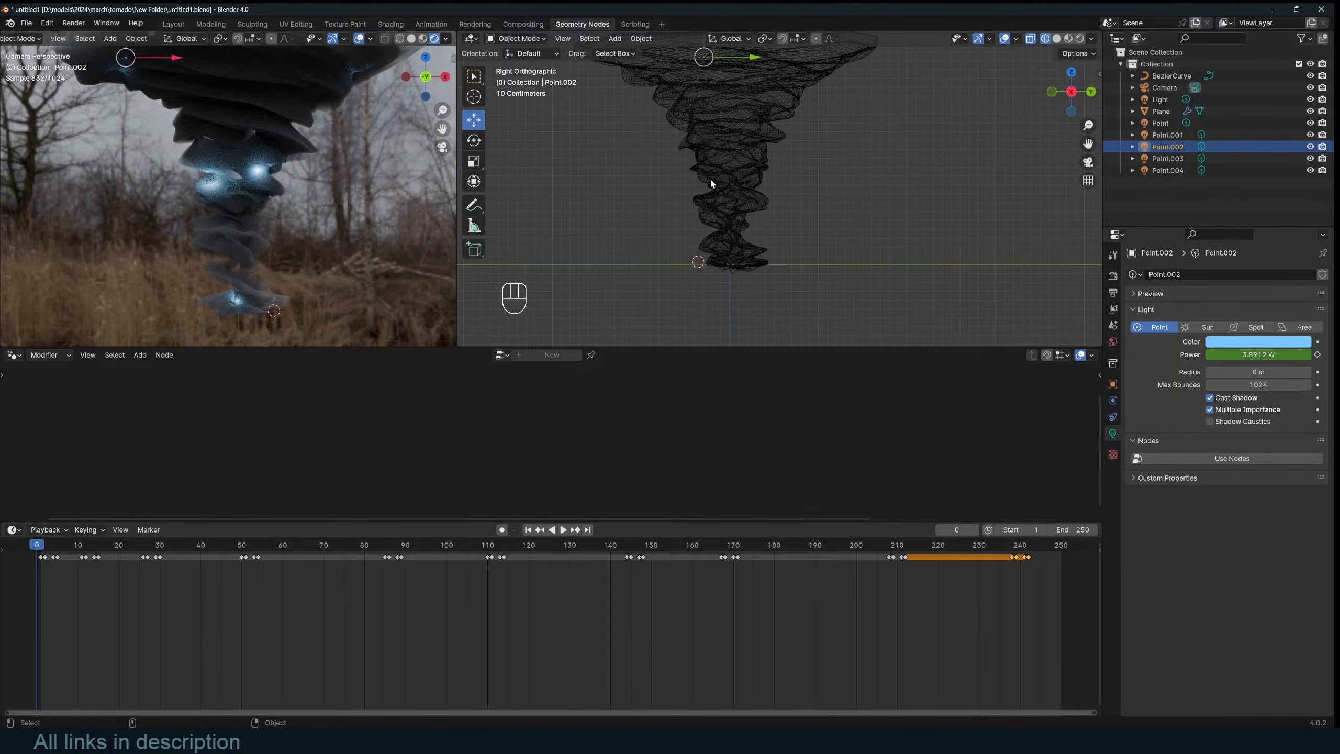
key("g")
left_click(789, 54)
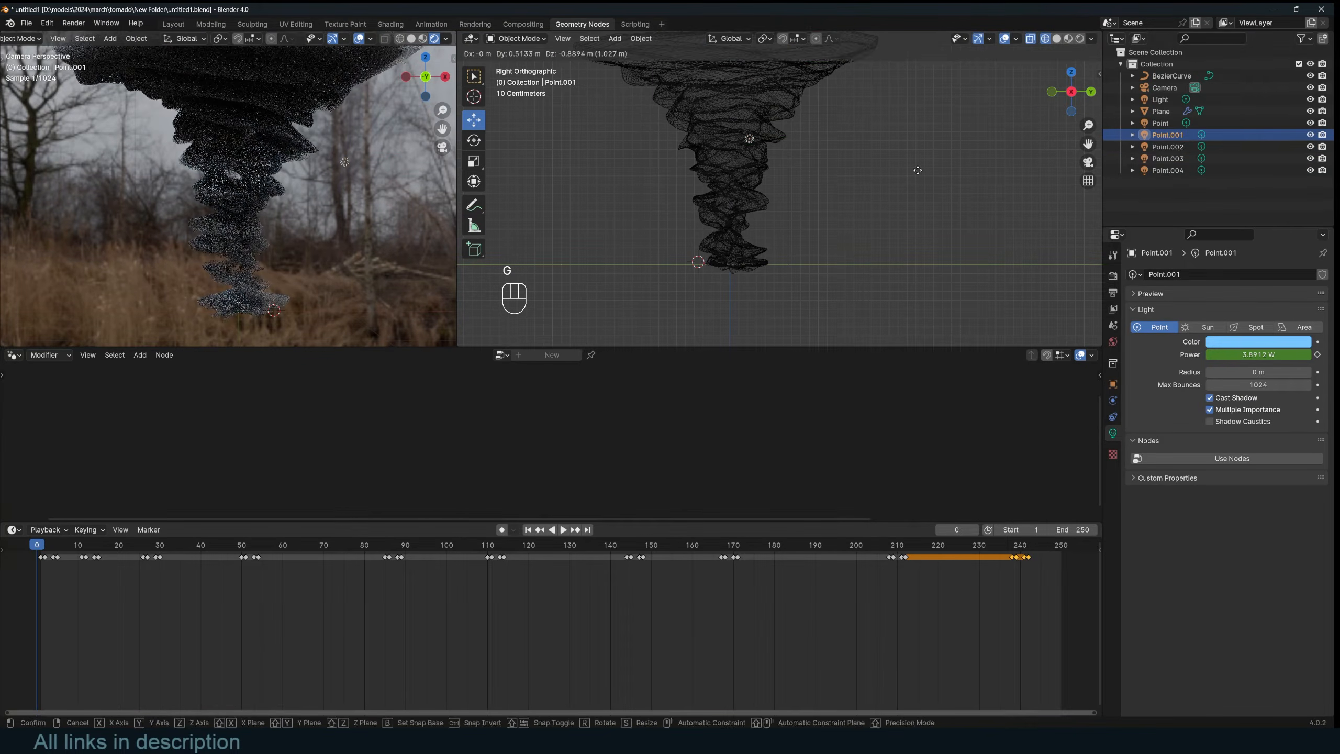
Step: Add a fifth duplicate of the point light and preview the animation
key("shift+d")
key("space")
key("Escape")
Step: Scale all keyframes of the original Point light closer together so the last flash falls at about frame 217
left_click(1163, 146)
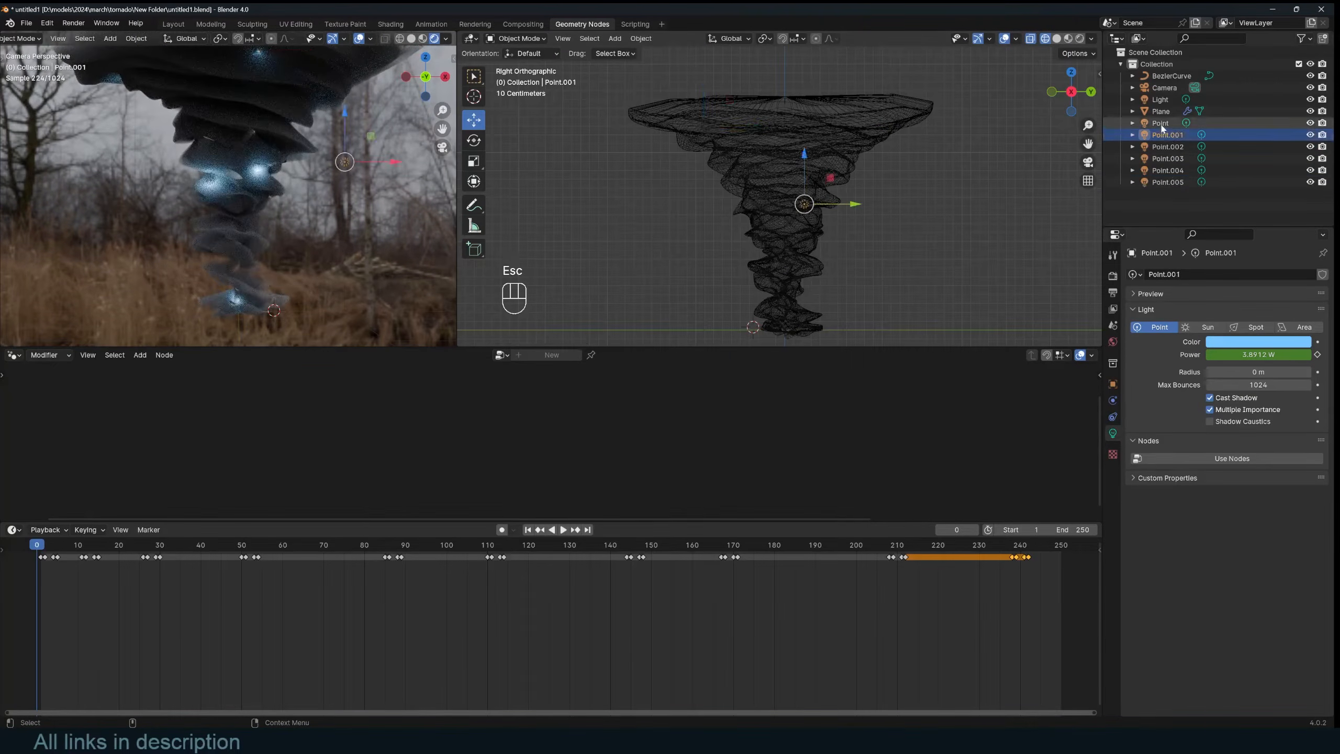
left_click(1160, 123)
key("s")
right_click(487, 570)
key("a")
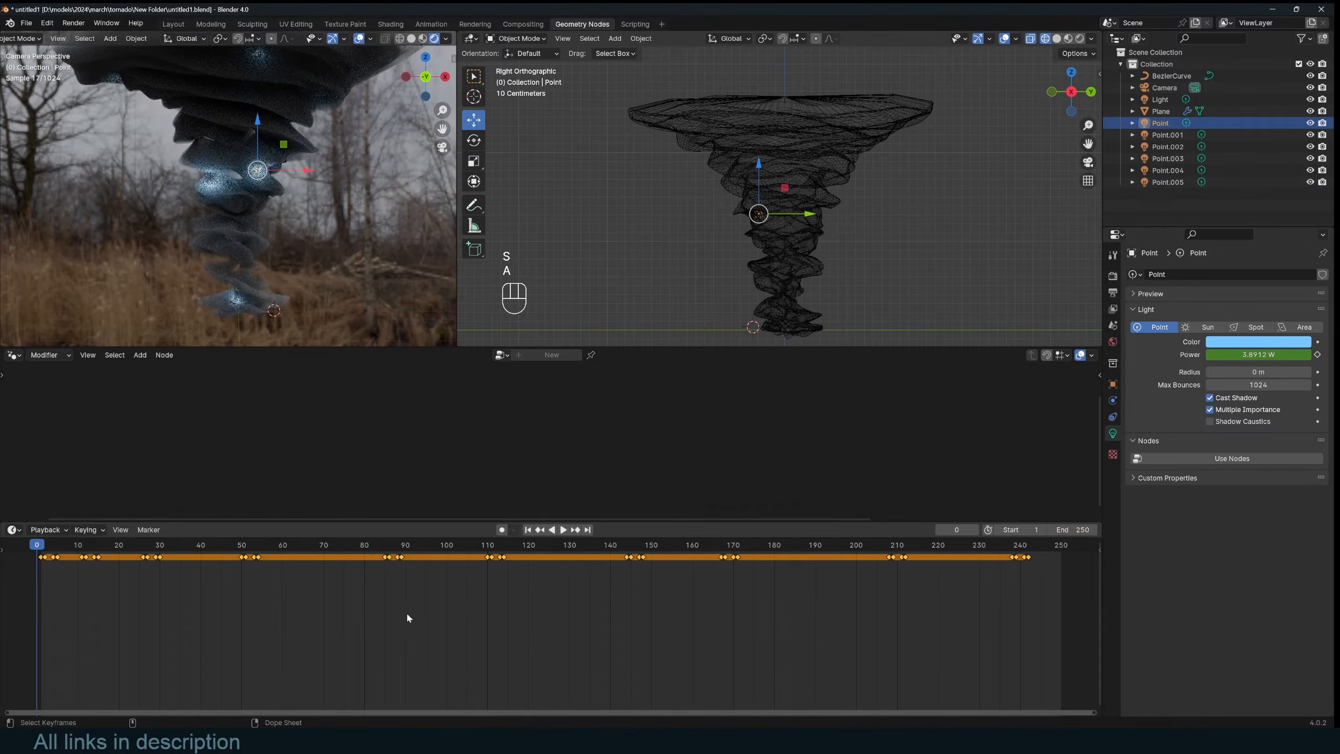
key("s")
left_click(686, 611)
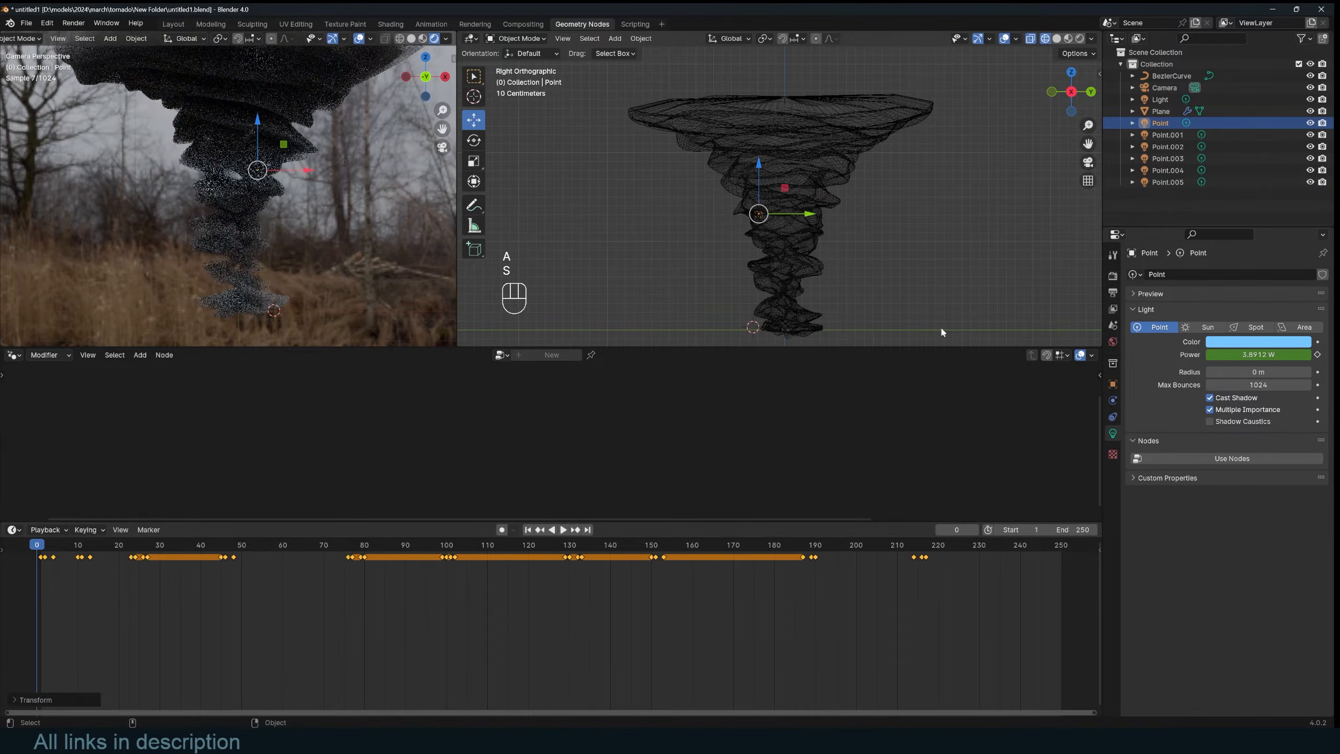
Step: Shift all keyframes of the Point.001 light about 32 frames later
left_click(1159, 135)
key("a")
key("g")
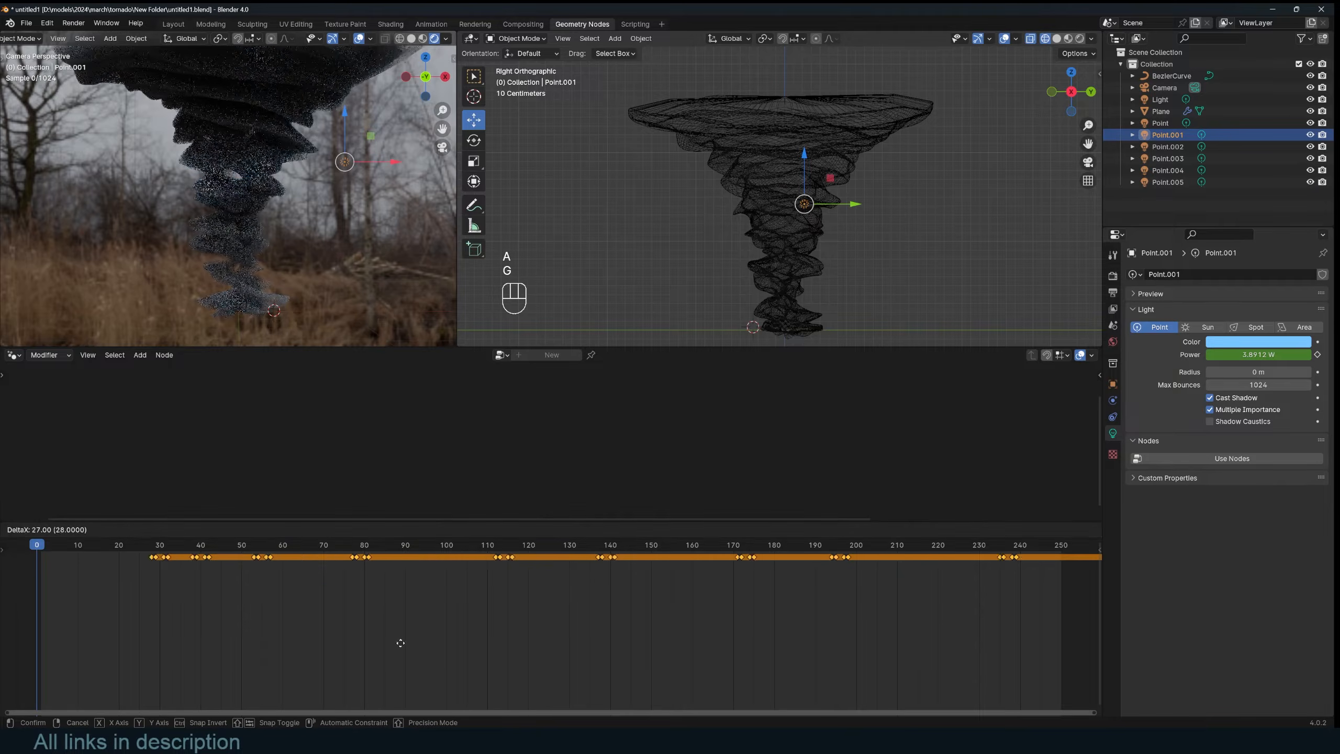
left_click(353, 632)
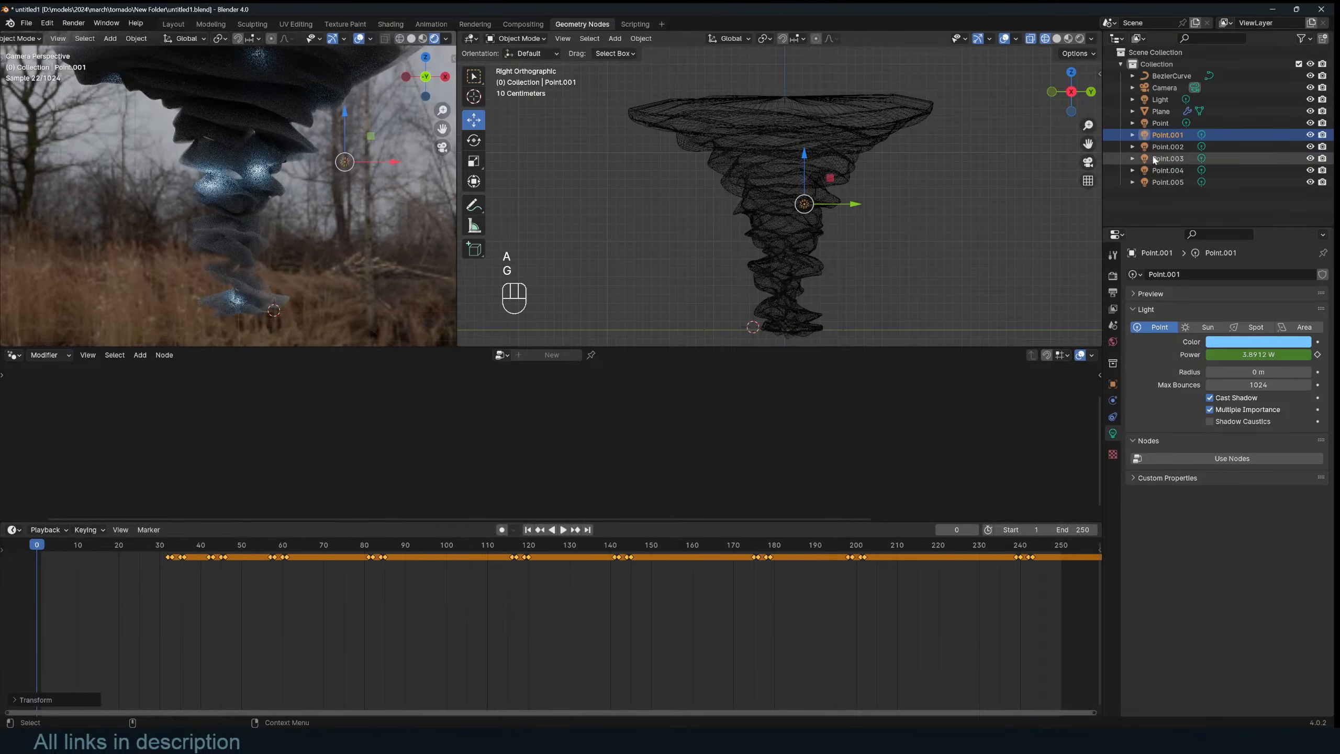
Step: Shift all Point.002 keyframes about 91 frames earlier and duplicate them to start at about frame 170
left_click(1167, 147)
key("a")
key("g")
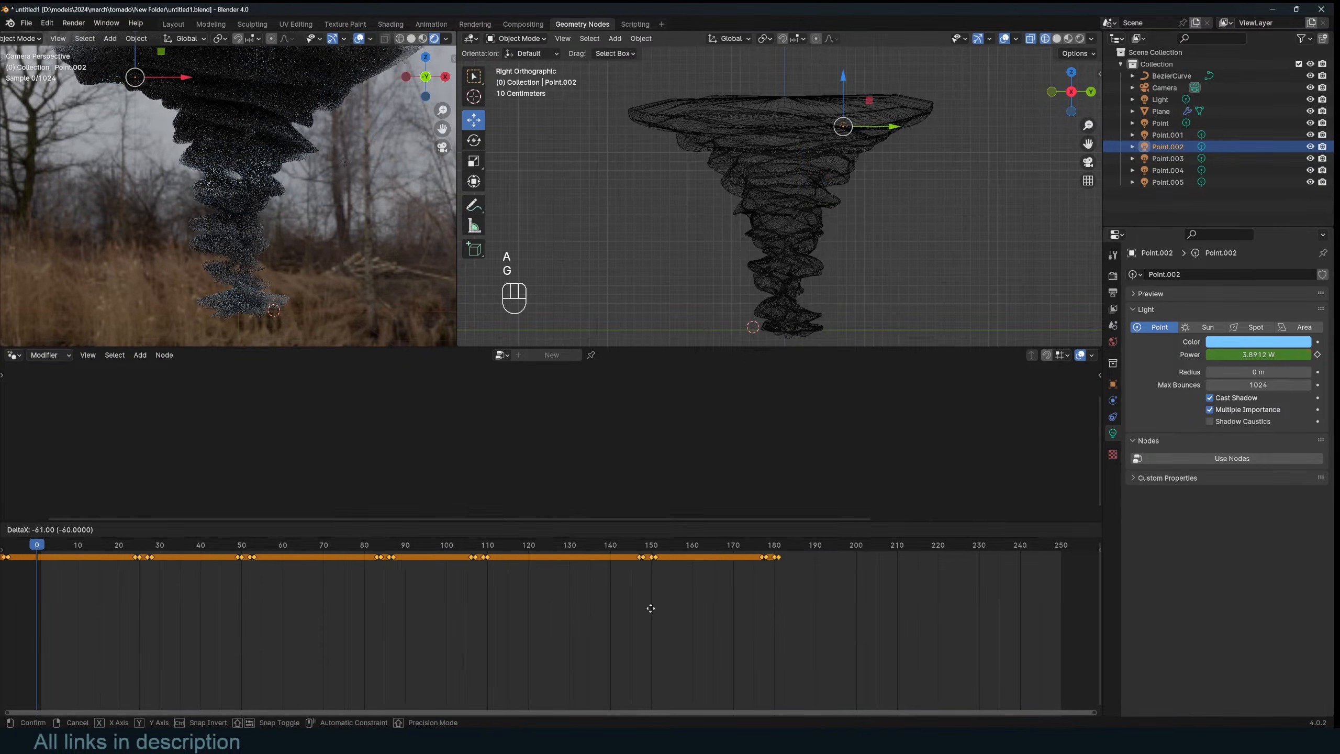
left_click(527, 608)
scroll(332, 611, "down", 9)
key("shift+d")
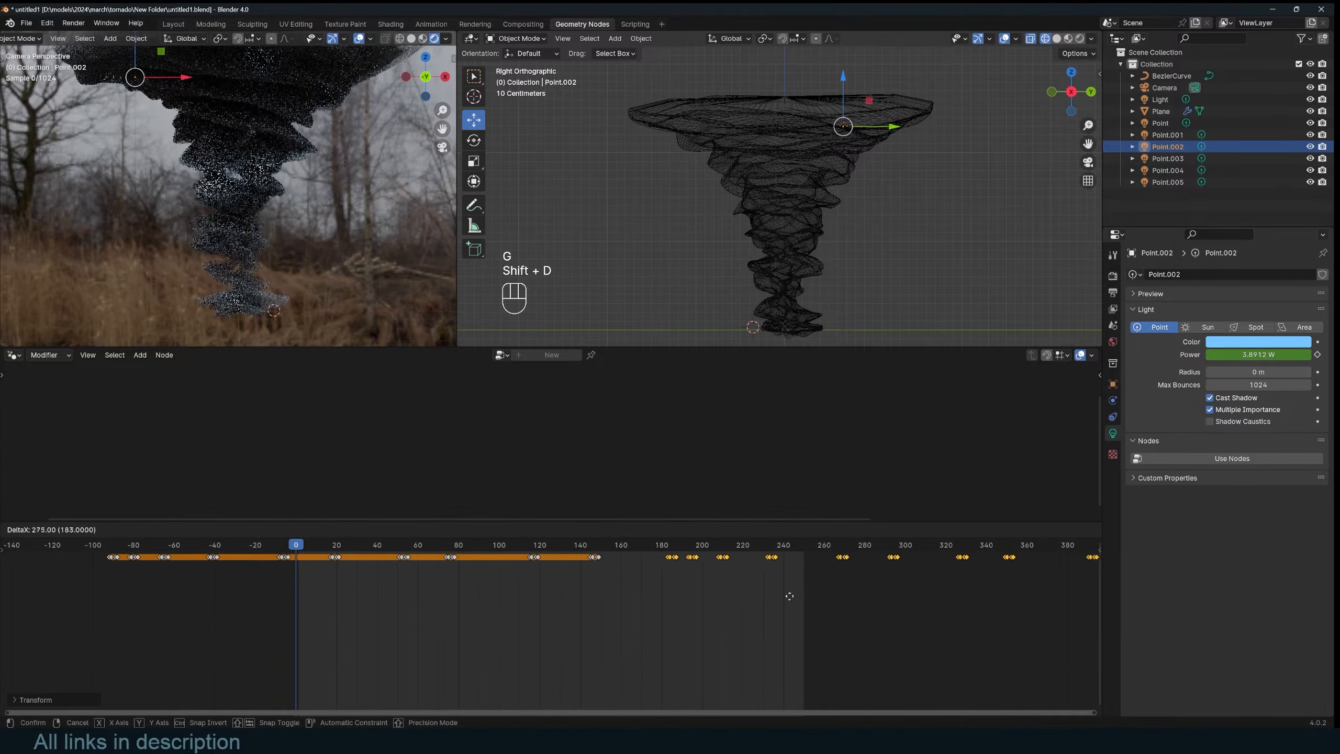
left_click(750, 598)
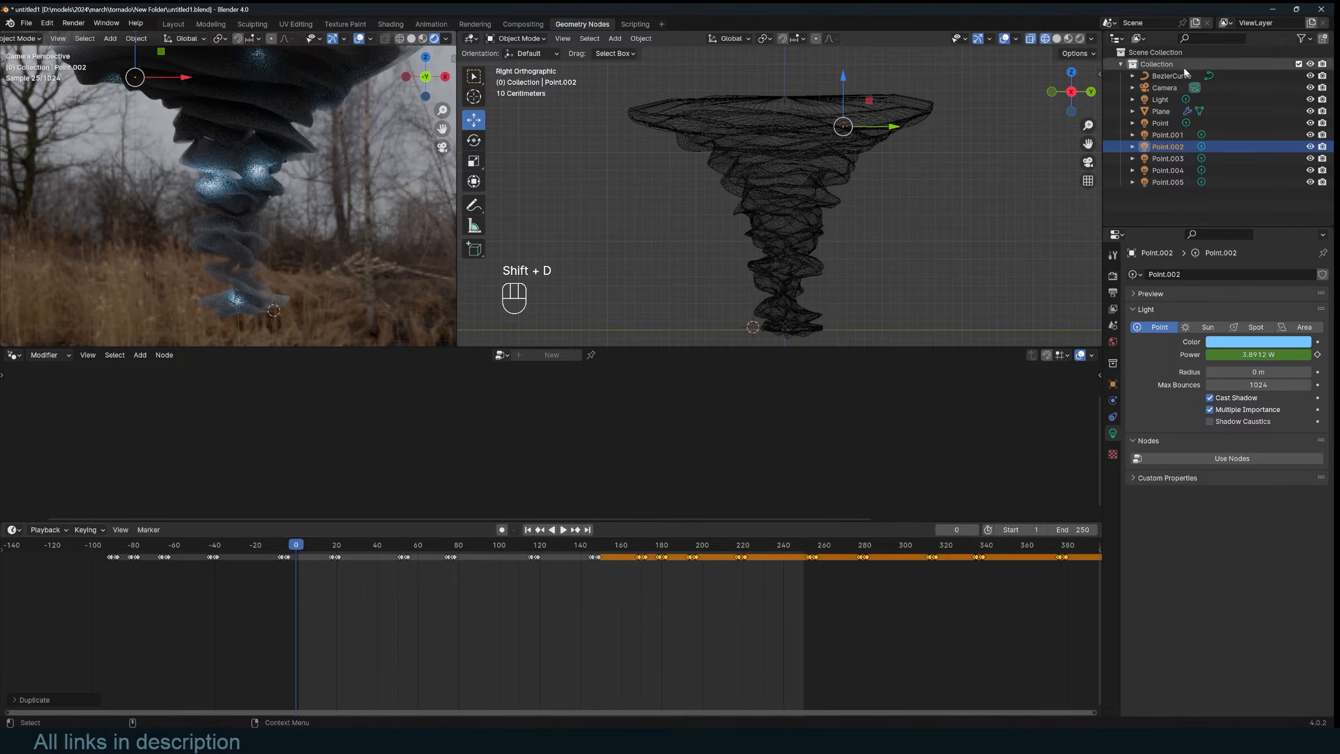
Step: Shift all Point.003 keyframes about 61 frames later and duplicate them earlier, ending at about frame 55
left_click(1168, 170)
left_click(1167, 158)
key("a")
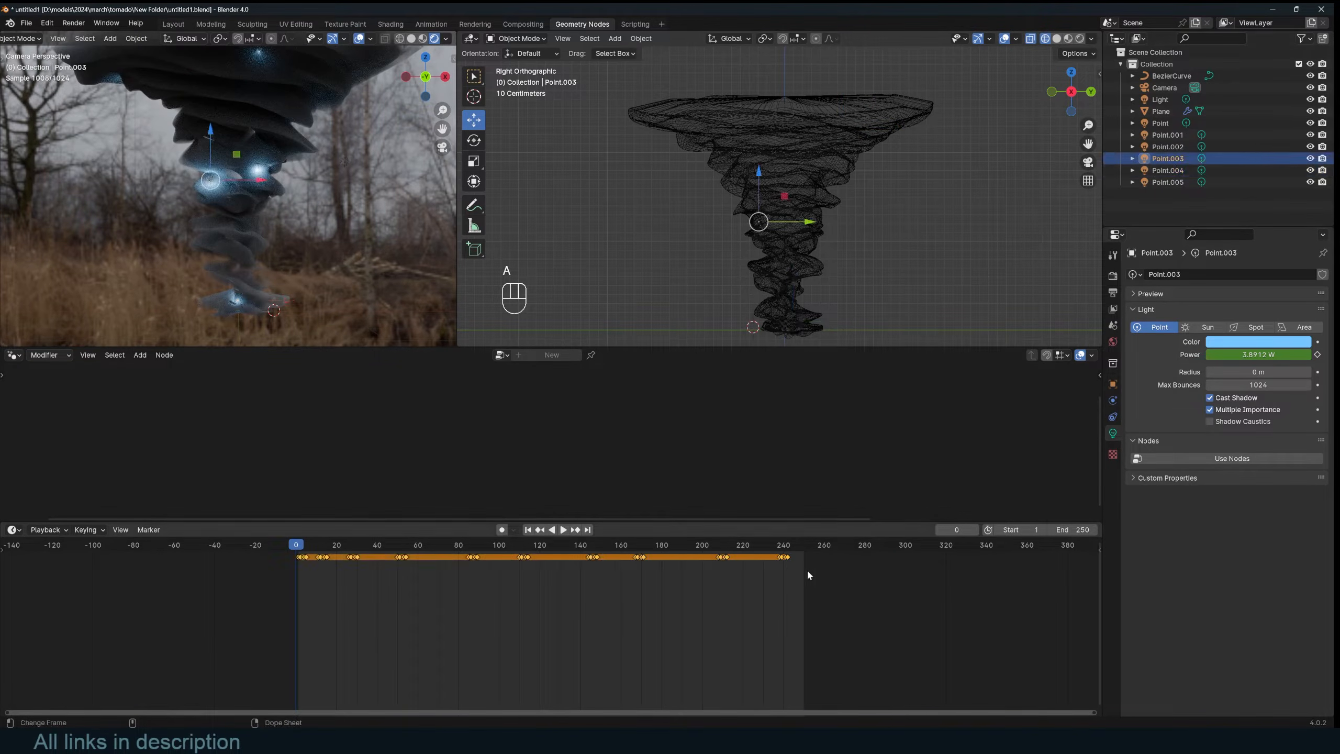
key("g")
left_click(470, 585)
key("g")
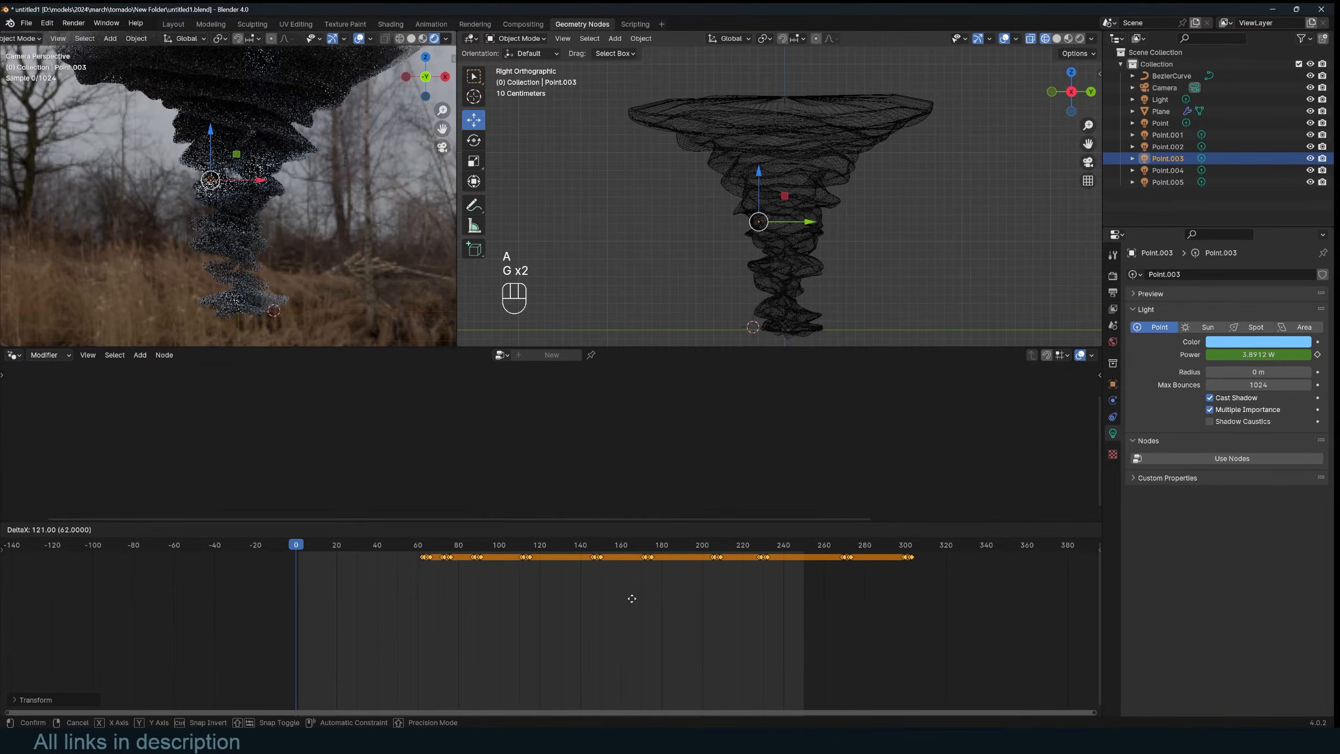
left_click(630, 598)
key("shift+d")
left_click(410, 600)
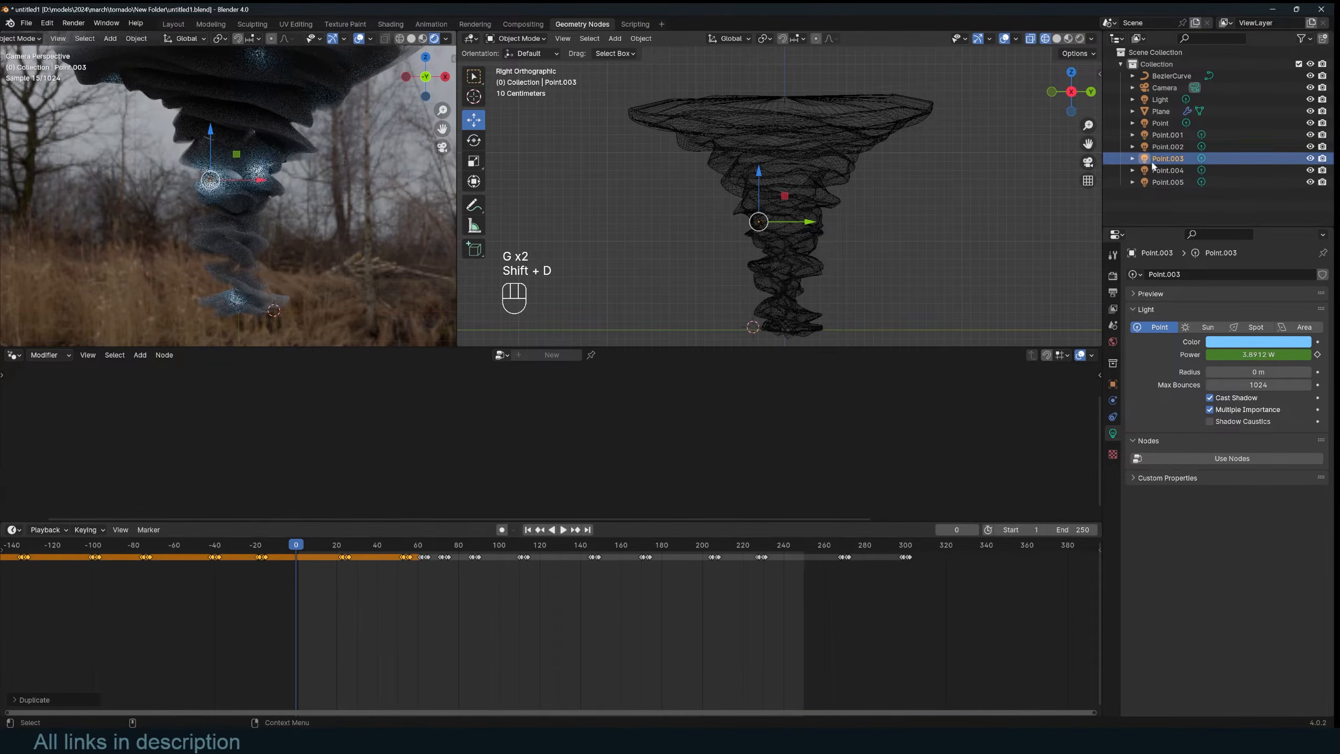
Step: Shift all Point.004 keyframes about 187 frames later and duplicate them earlier, ending at about frame 182
left_click(1168, 170)
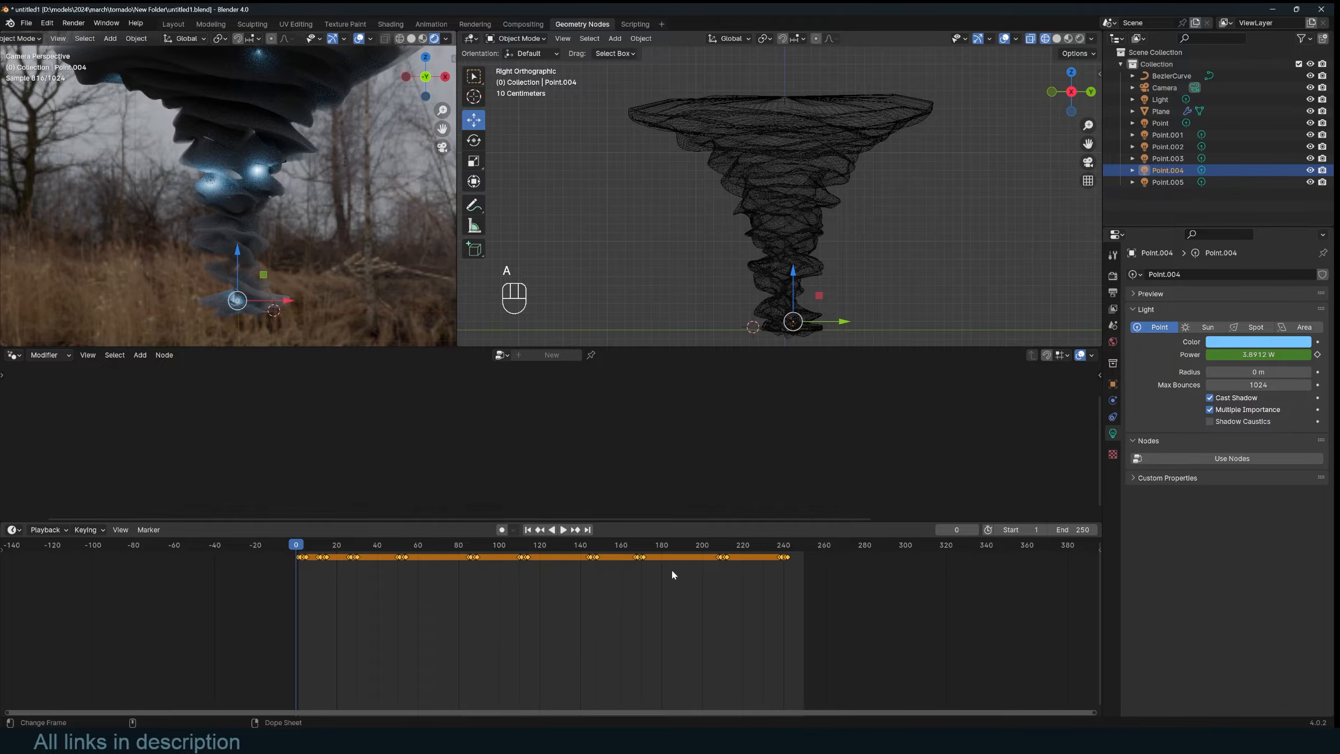
key("g")
left_click(1032, 579)
key("shift+d")
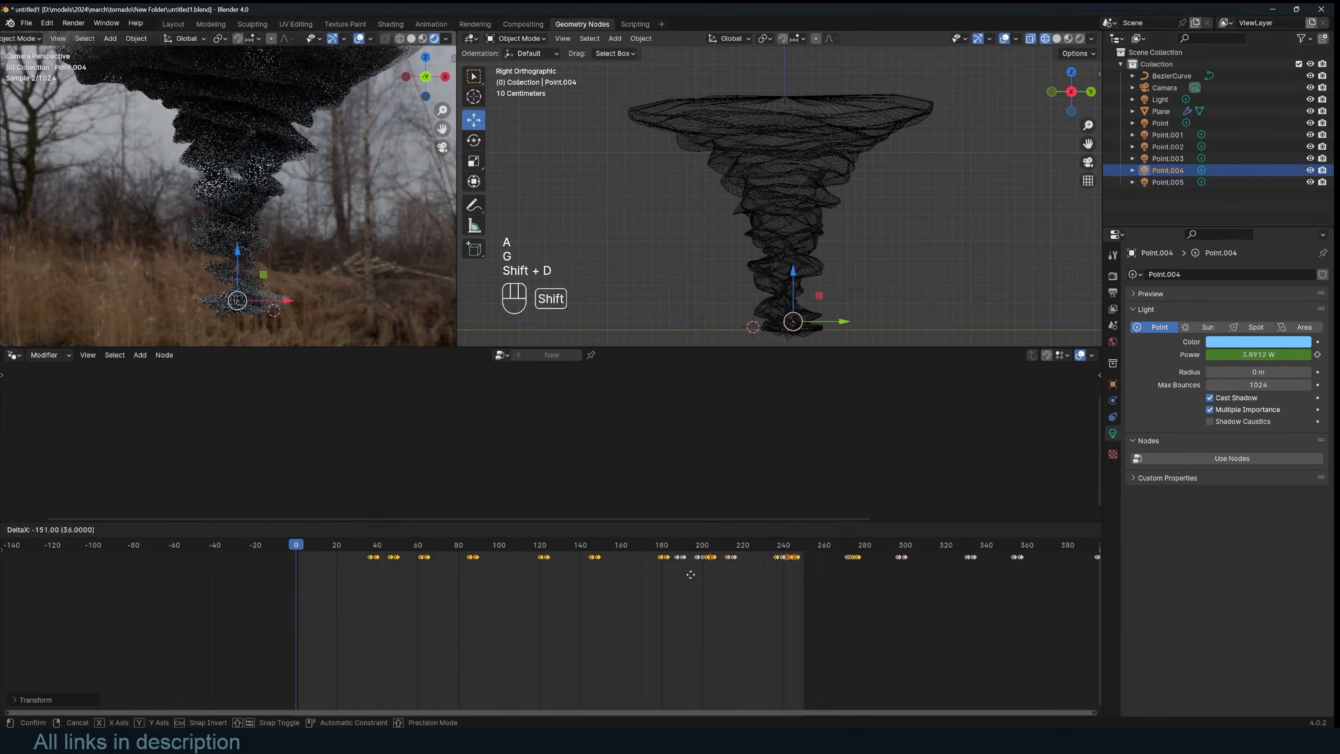
left_click(529, 579)
Step: Shift all Point.005 keyframes earlier so they start at about frame -60, and preview the flashing
left_click(1167, 181)
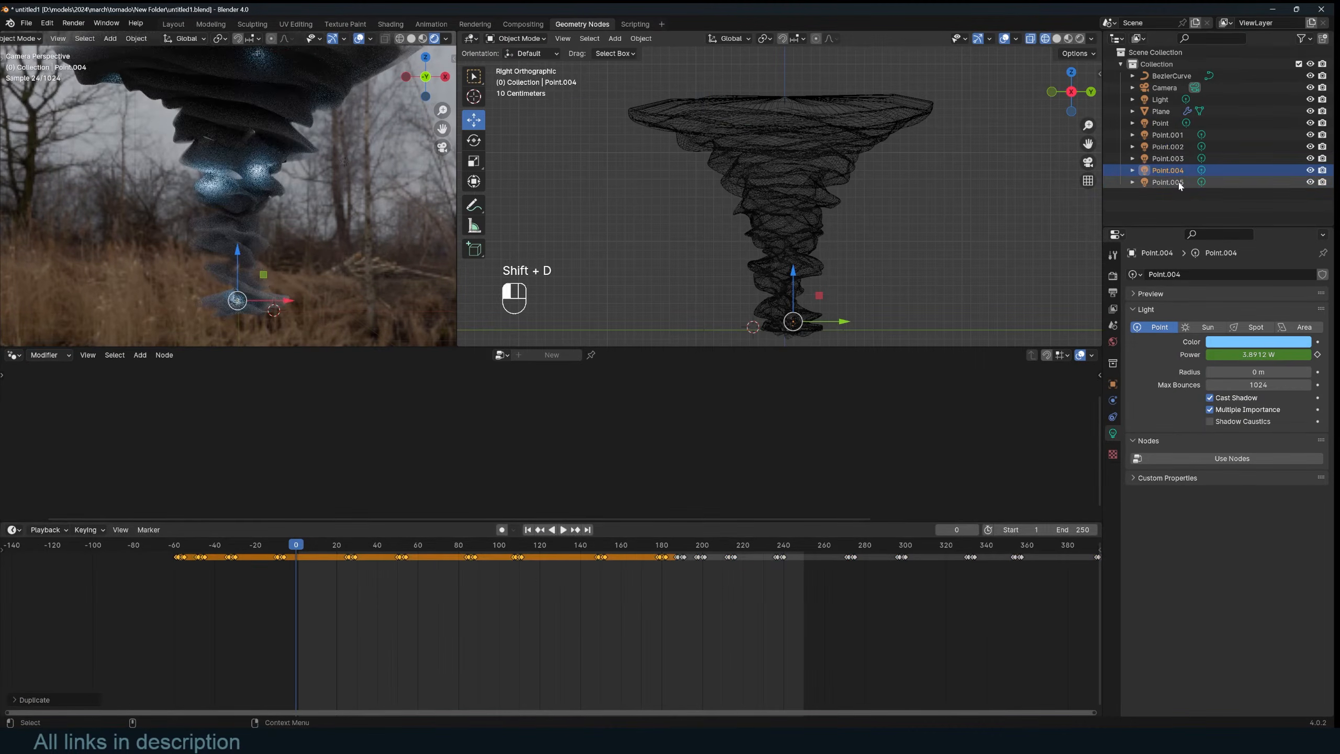
key("a")
key("g")
left_click(605, 584)
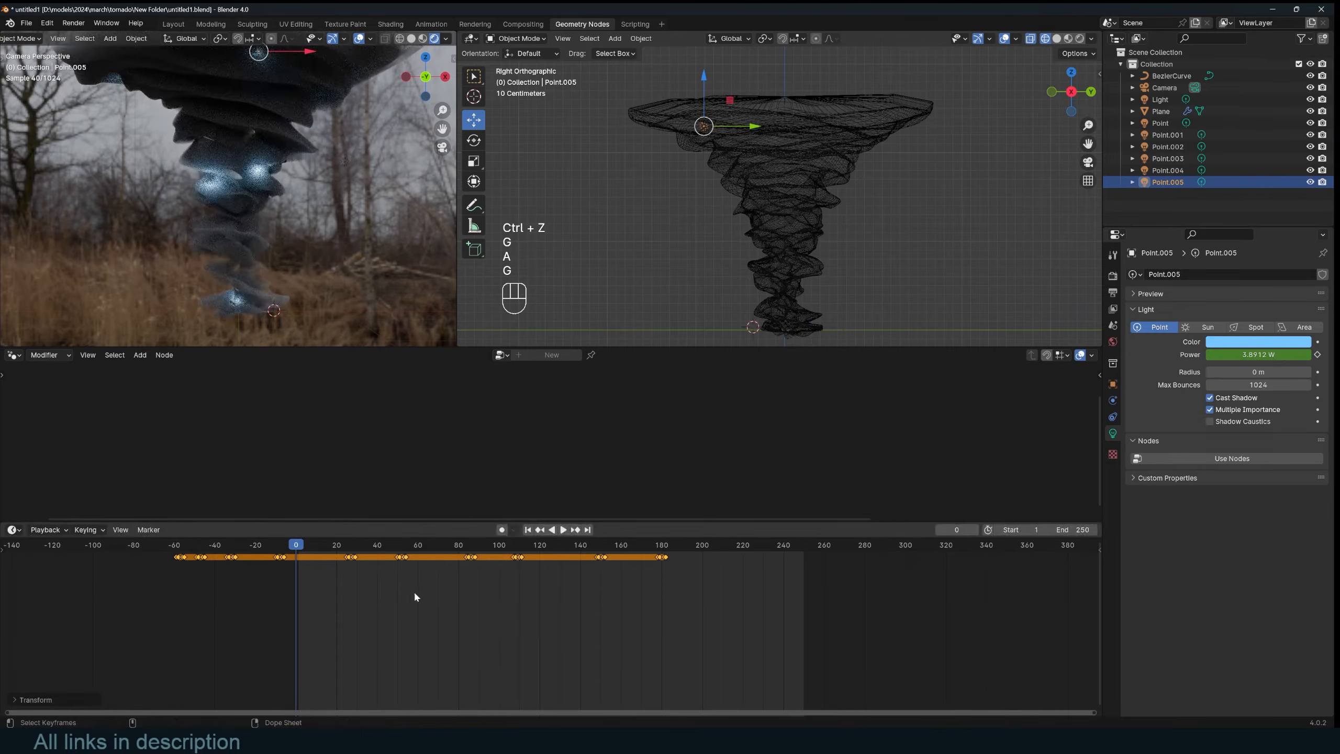
key("space")
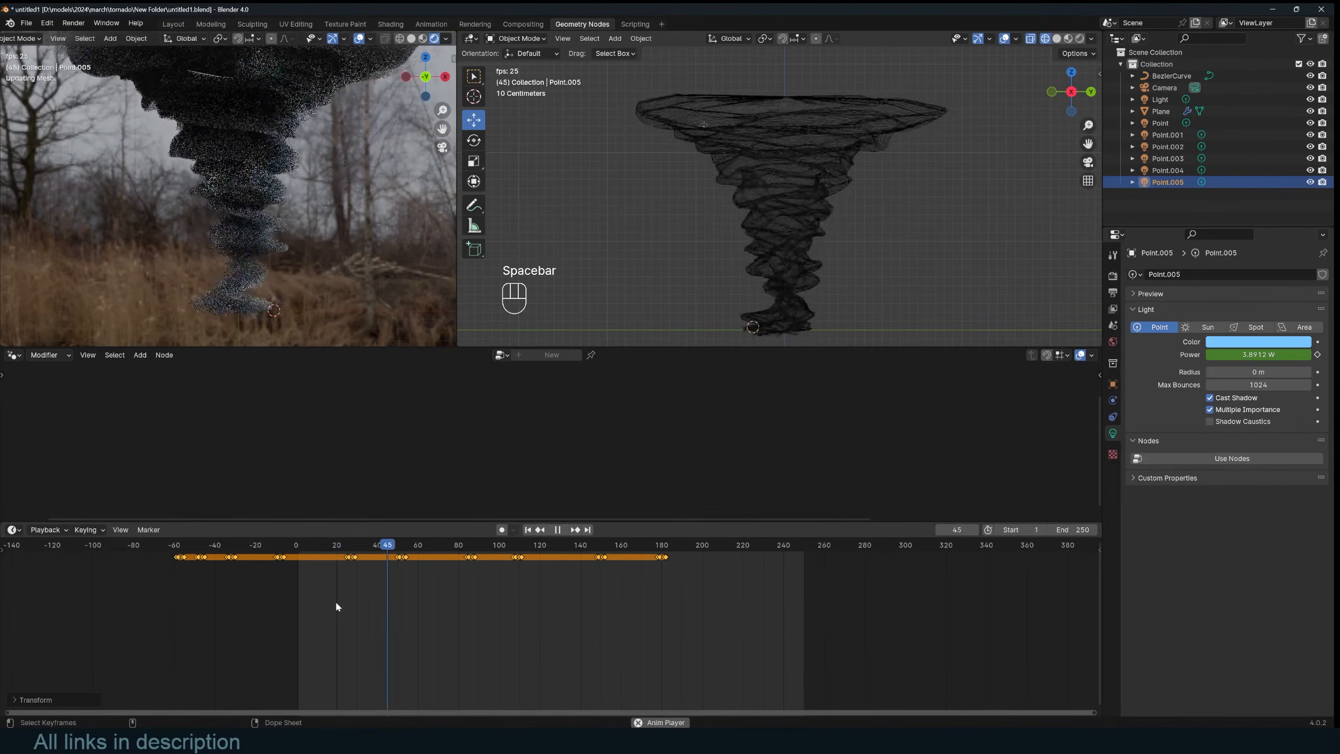
key("space")
key("alt+a")
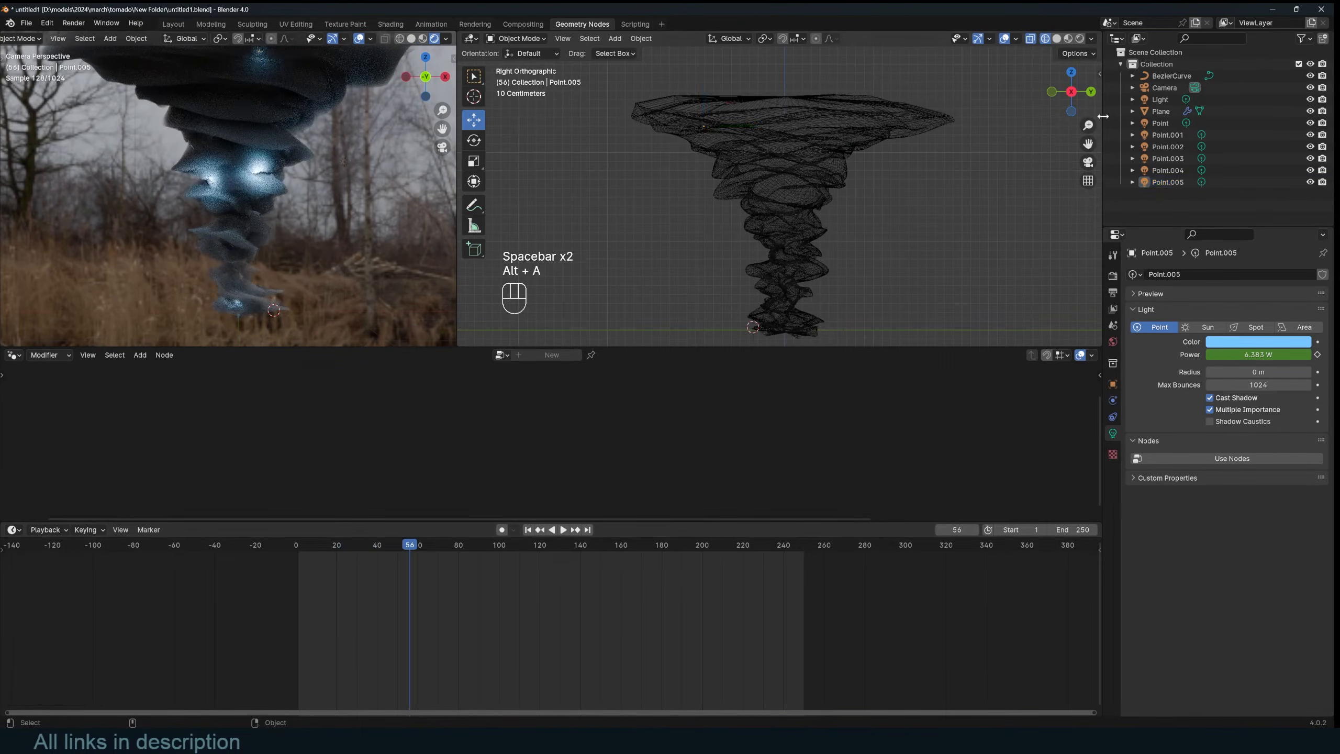
Step: Add a sphere empty and clear its location so it sits at the world origin
left_click(779, 319)
left_click(822, 317, "shift")
key("shift+a")
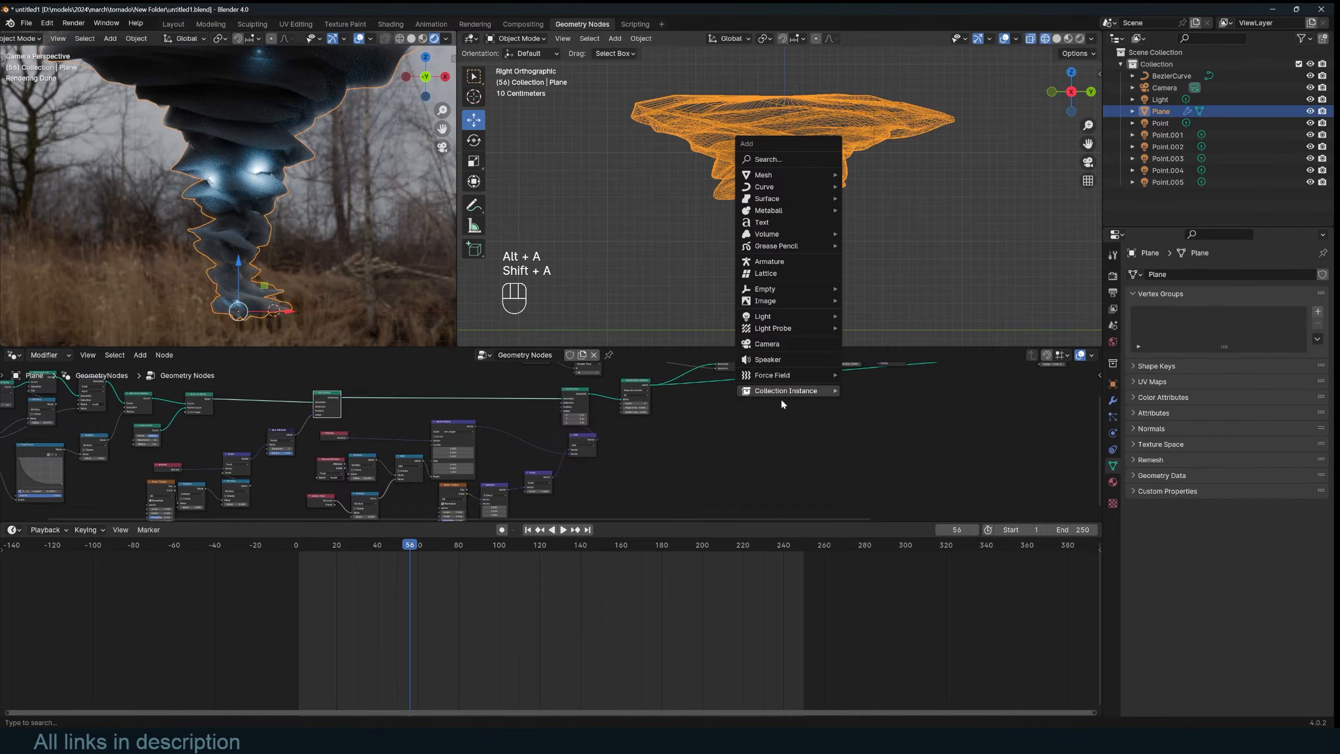
mouse_move(806, 289)
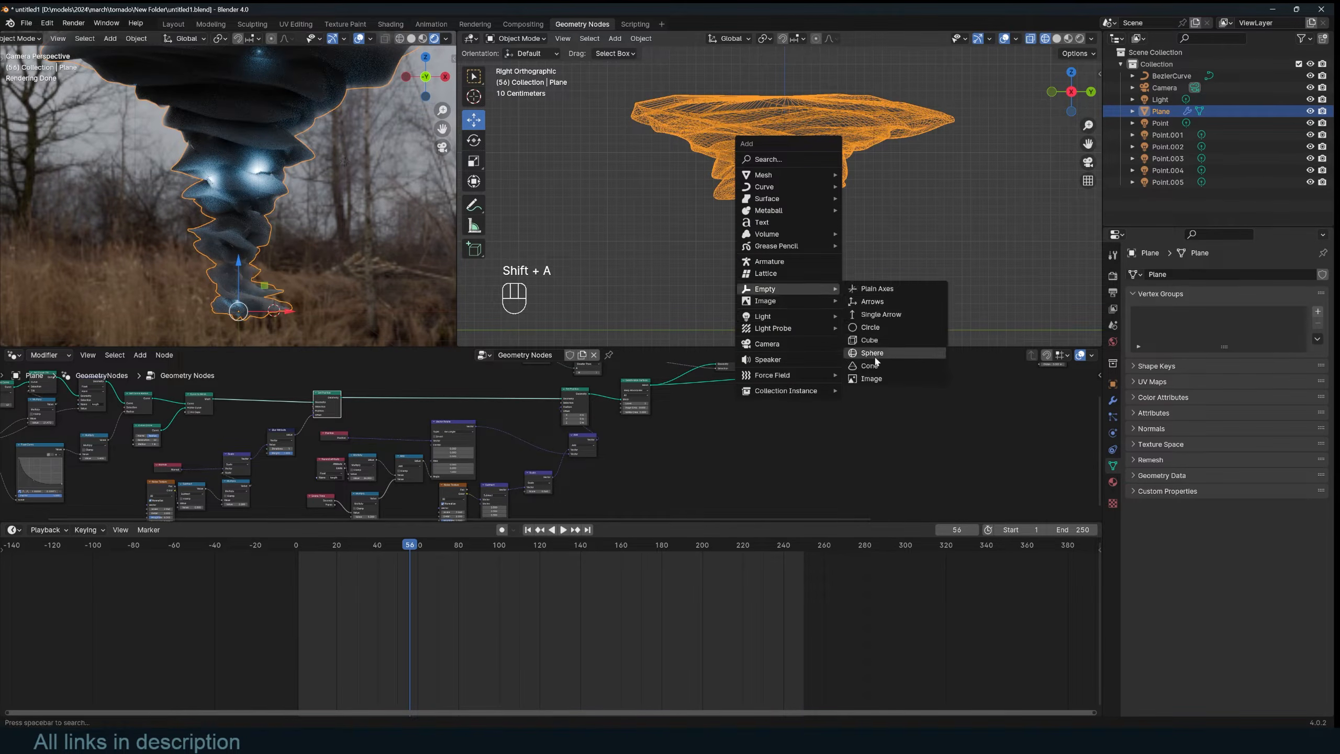
left_click(878, 348)
key("alt+g")
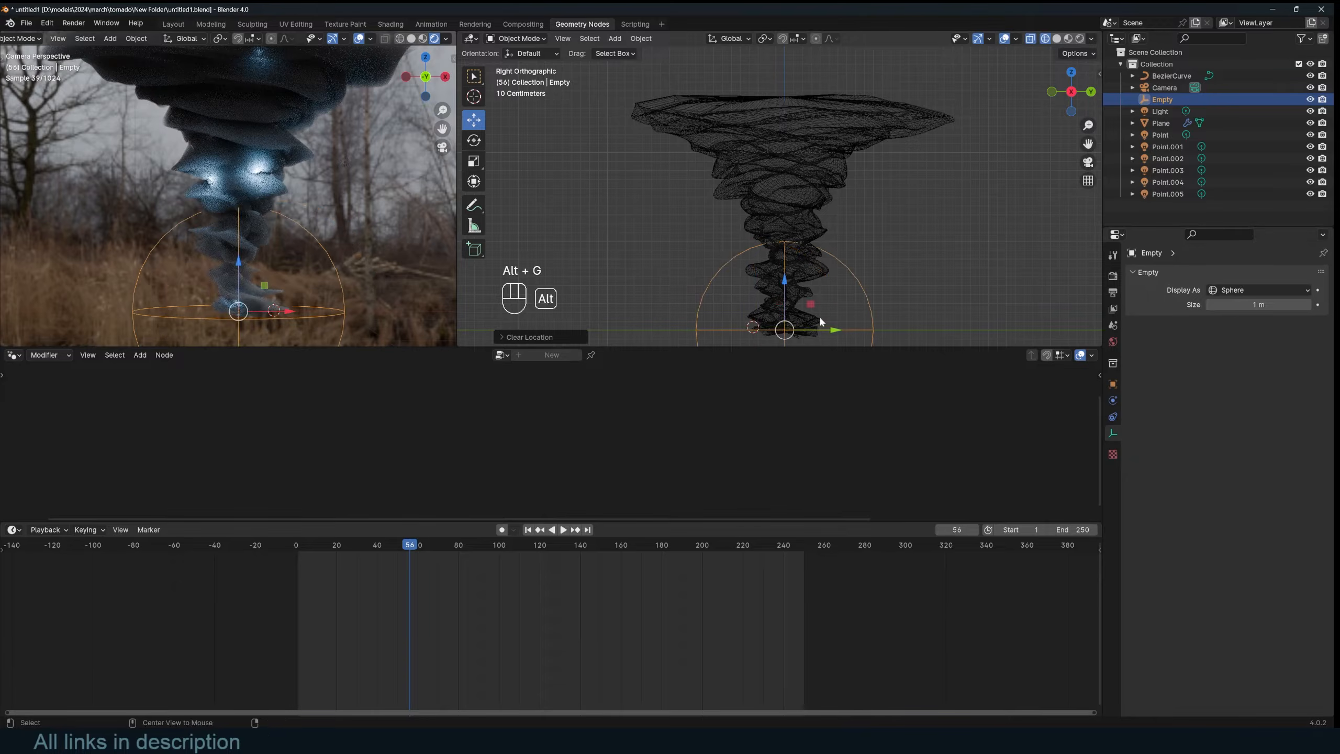
Step: Turn on auto keying and keyframe the empty at frame 0, seen from above
right_click(293, 571, "shift")
left_click(501, 530)
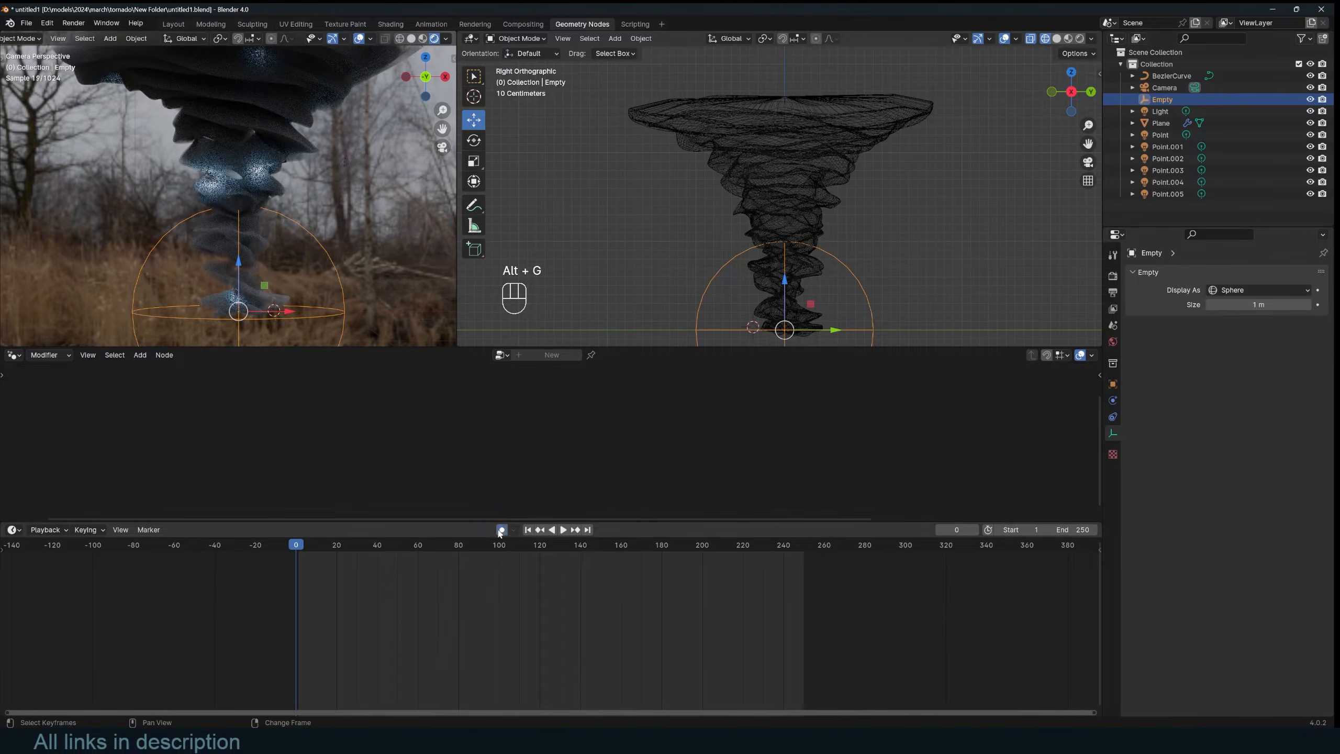
key("KP_7")
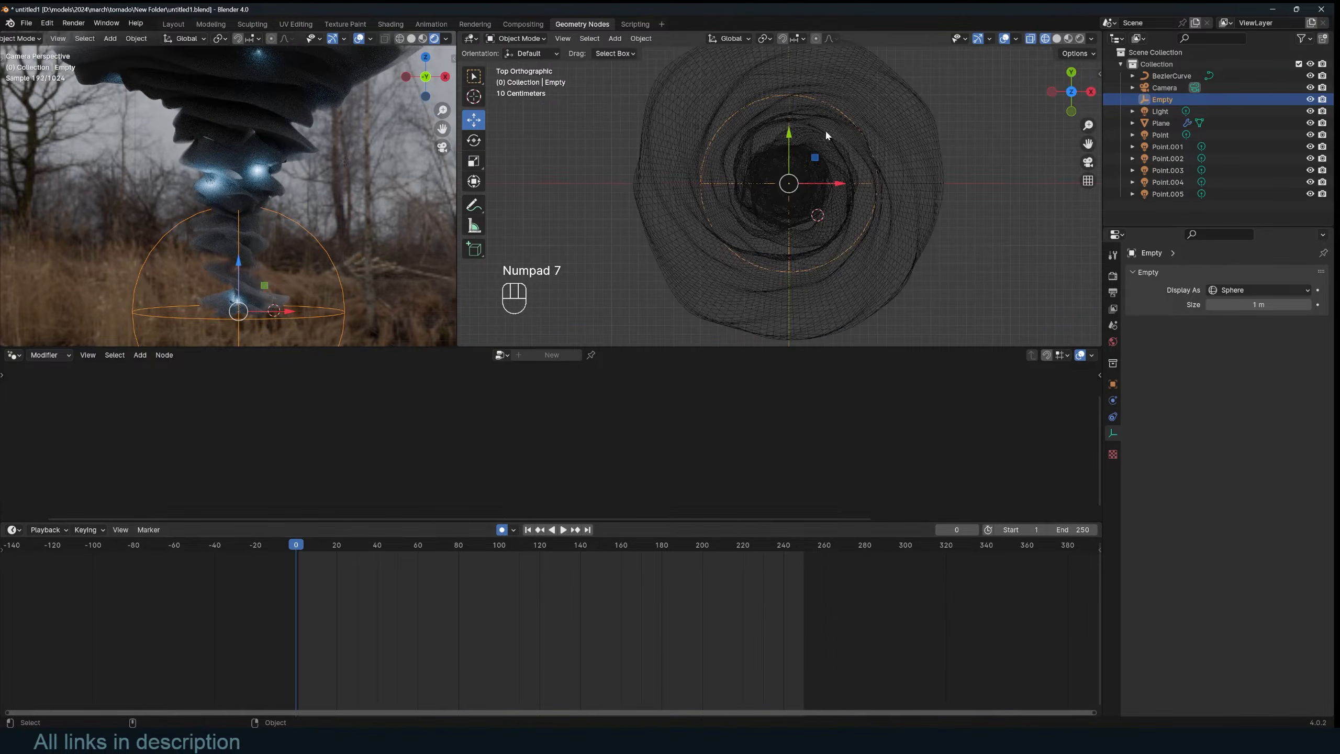
key("g")
left_click(805, 167)
Step: Rotate the empty about its vertical axis by about one full turn at frame 248 to key the rotation
right_click(799, 557, "shift")
key("t")
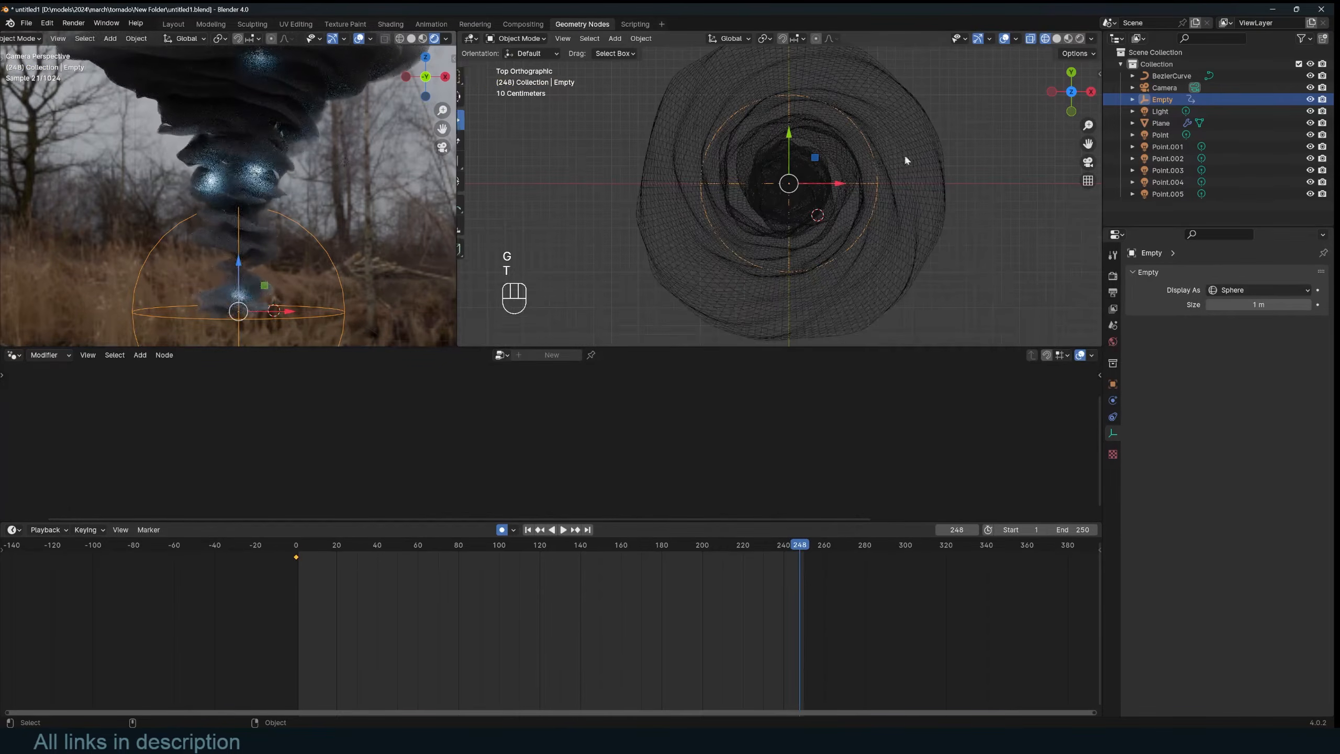
key("t")
key("r")
left_click(885, 184)
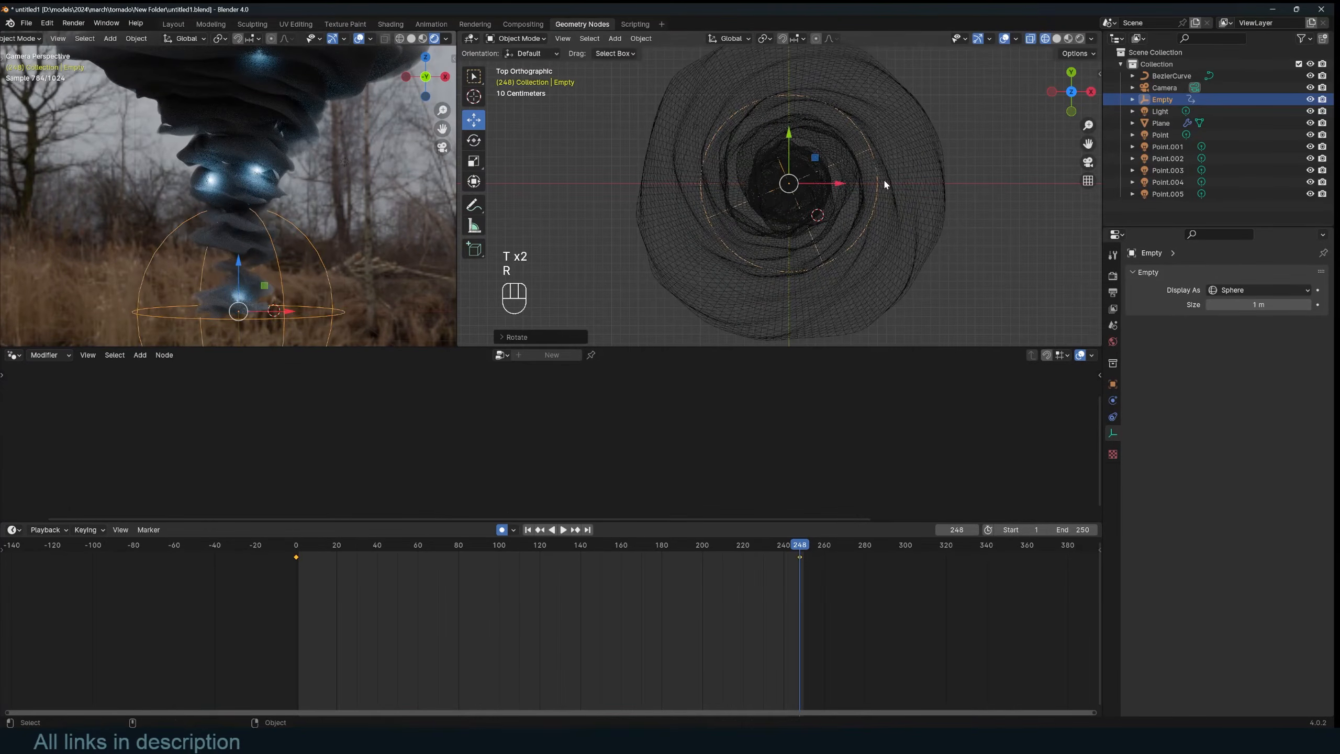
Step: Set the handle type of the empty's keyframes to Vector and play back the constant rotation
right_click(295, 565, "shift")
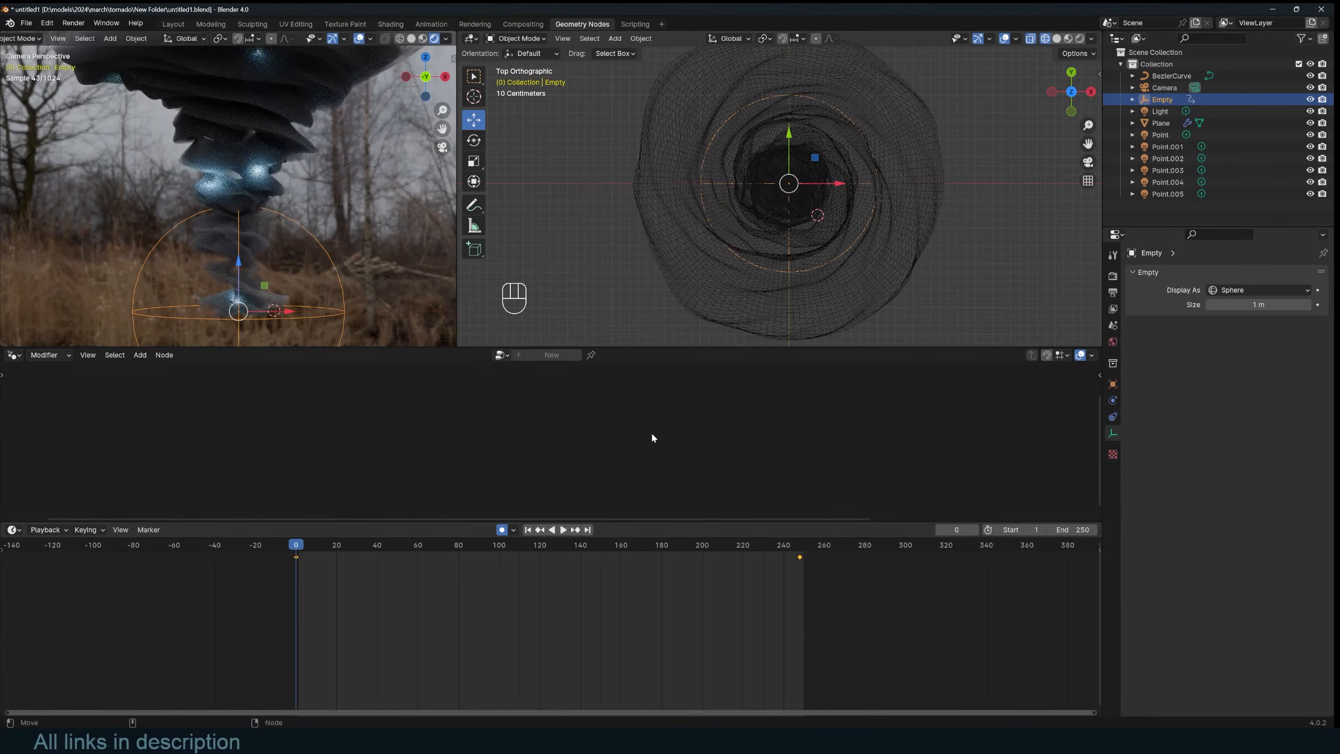
key("v")
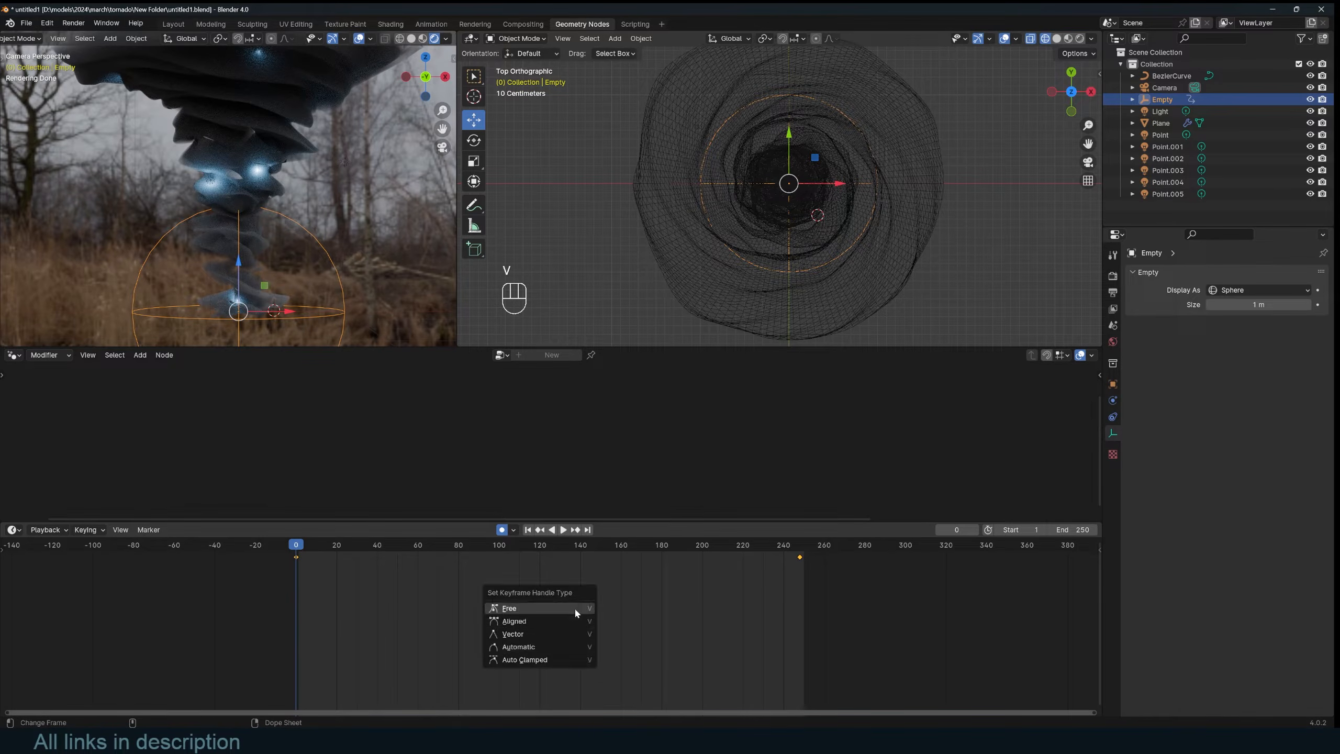
key("v")
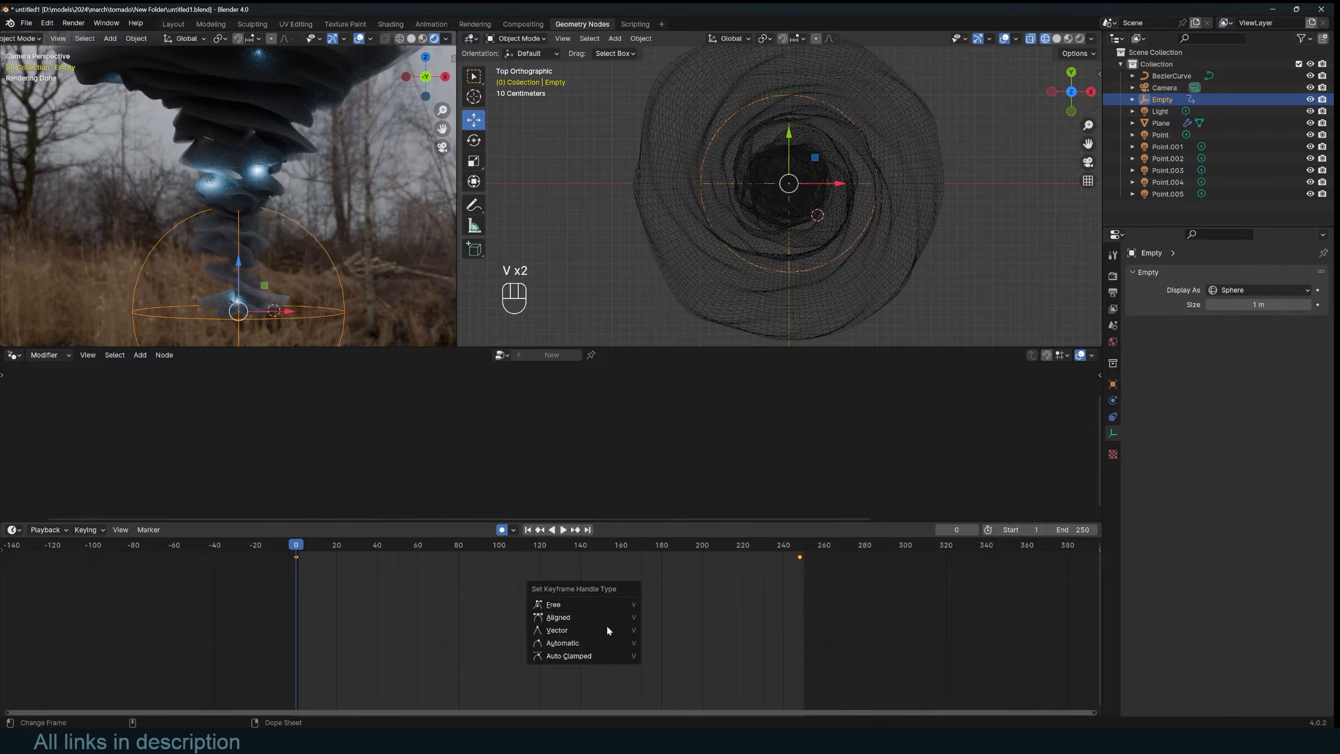
left_click(605, 626)
key("space")
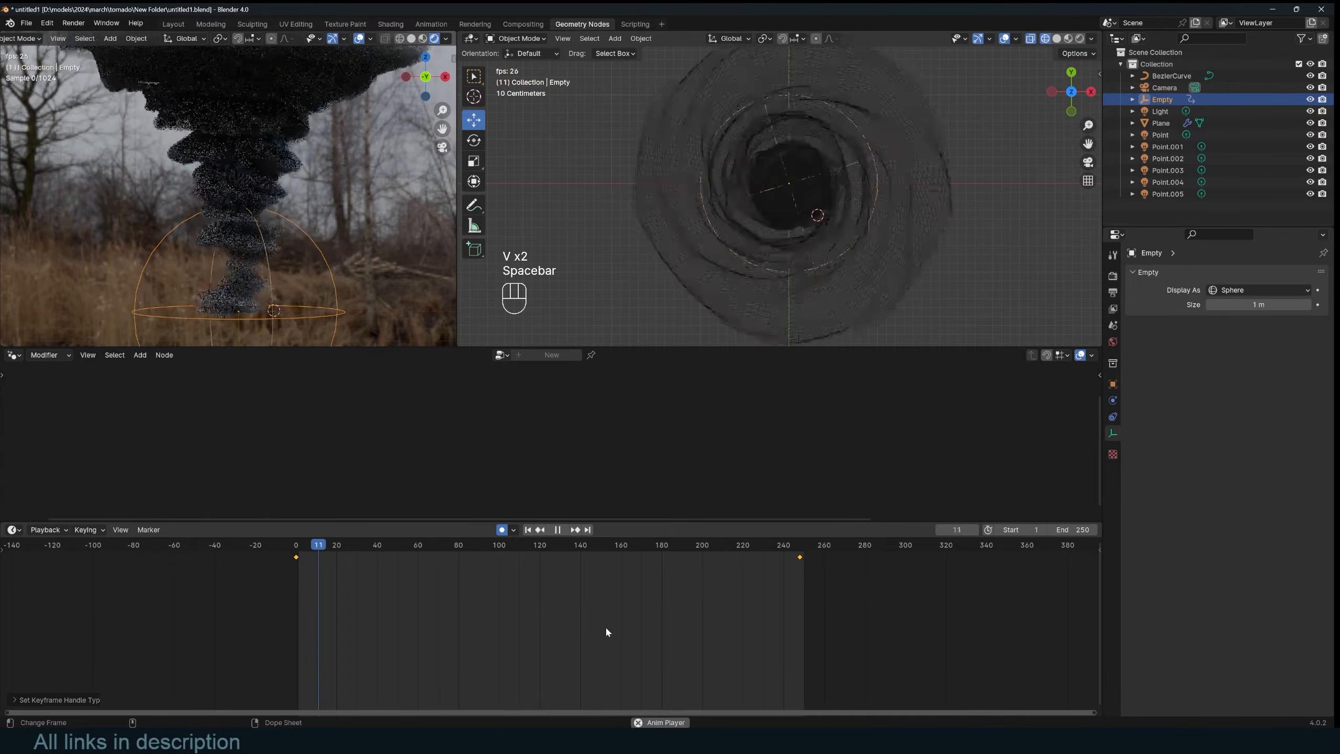
key("Escape")
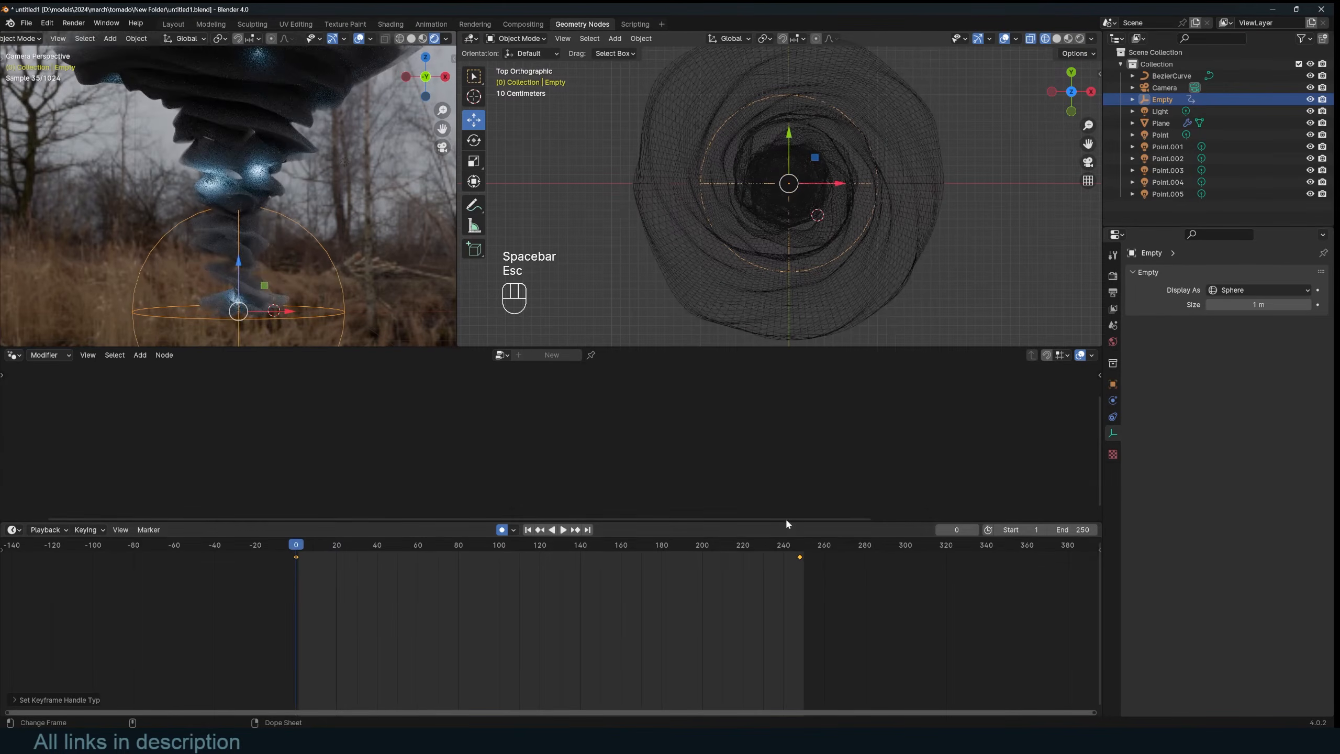
Step: Open the empty's animation in the Graph Editor and isolate its Z Euler Rotation curve
left_click_drag(796, 520, 800, 499)
key("ctrl+Tab")
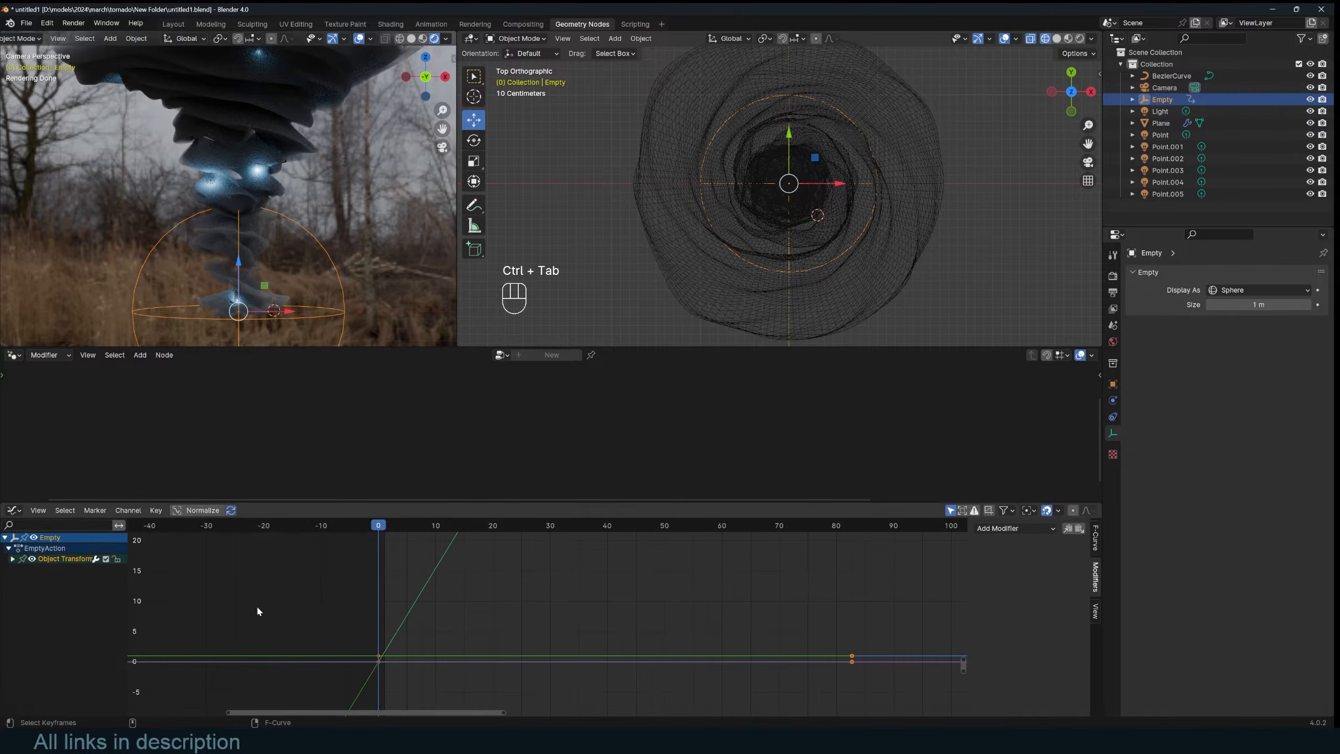
left_click(12, 560)
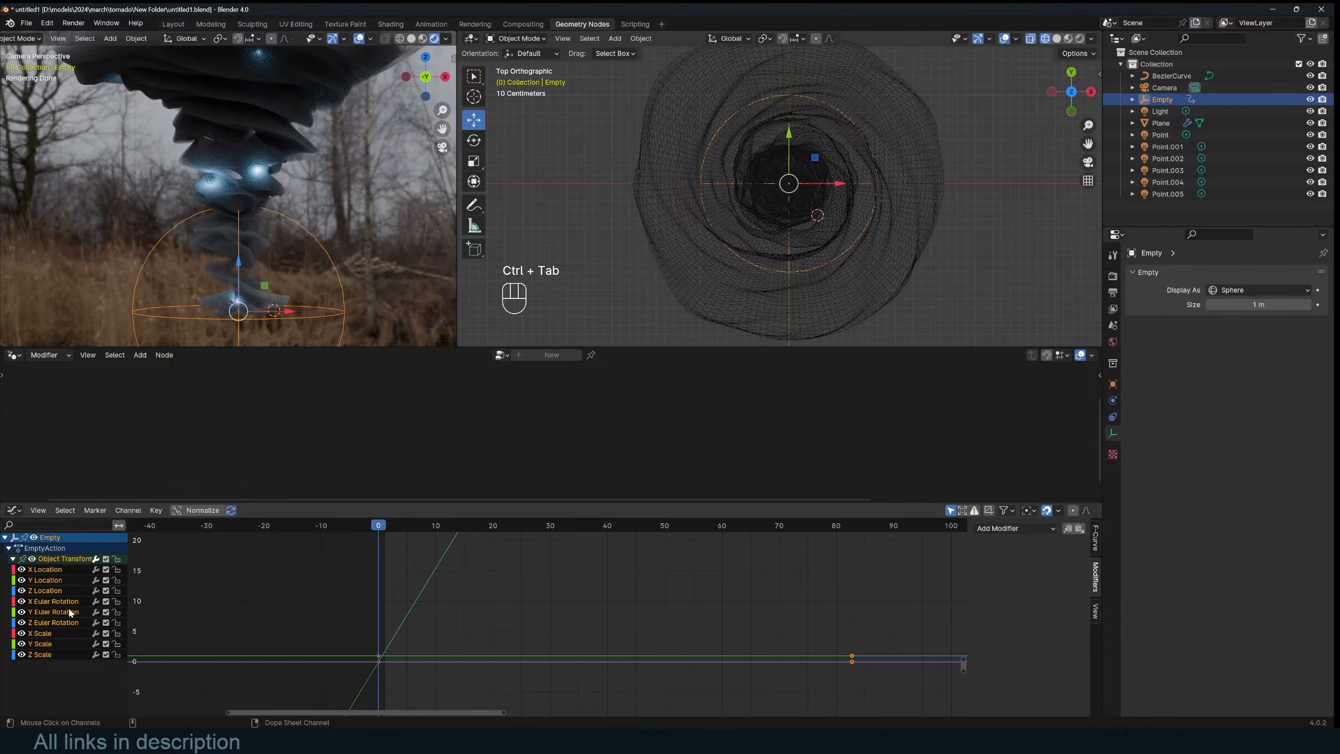
middle_click_drag(760, 283, 807, 251)
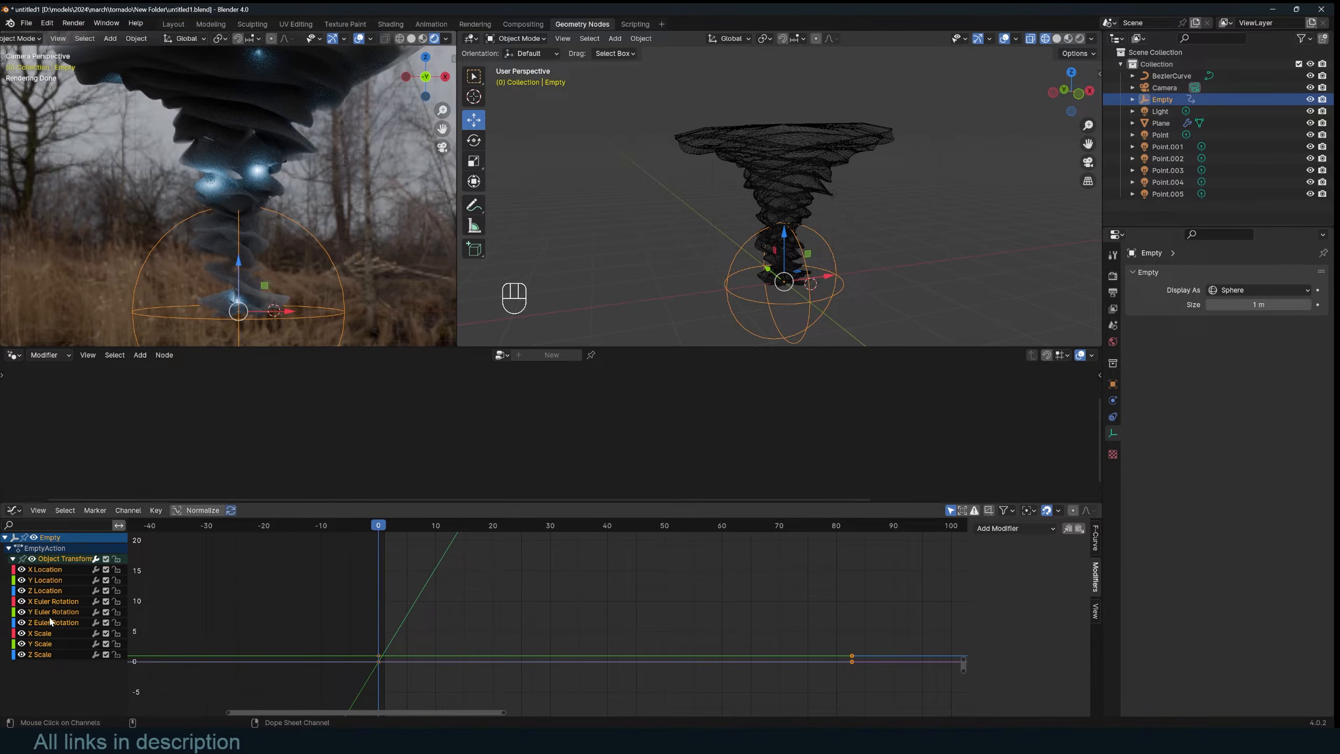
key("shift")
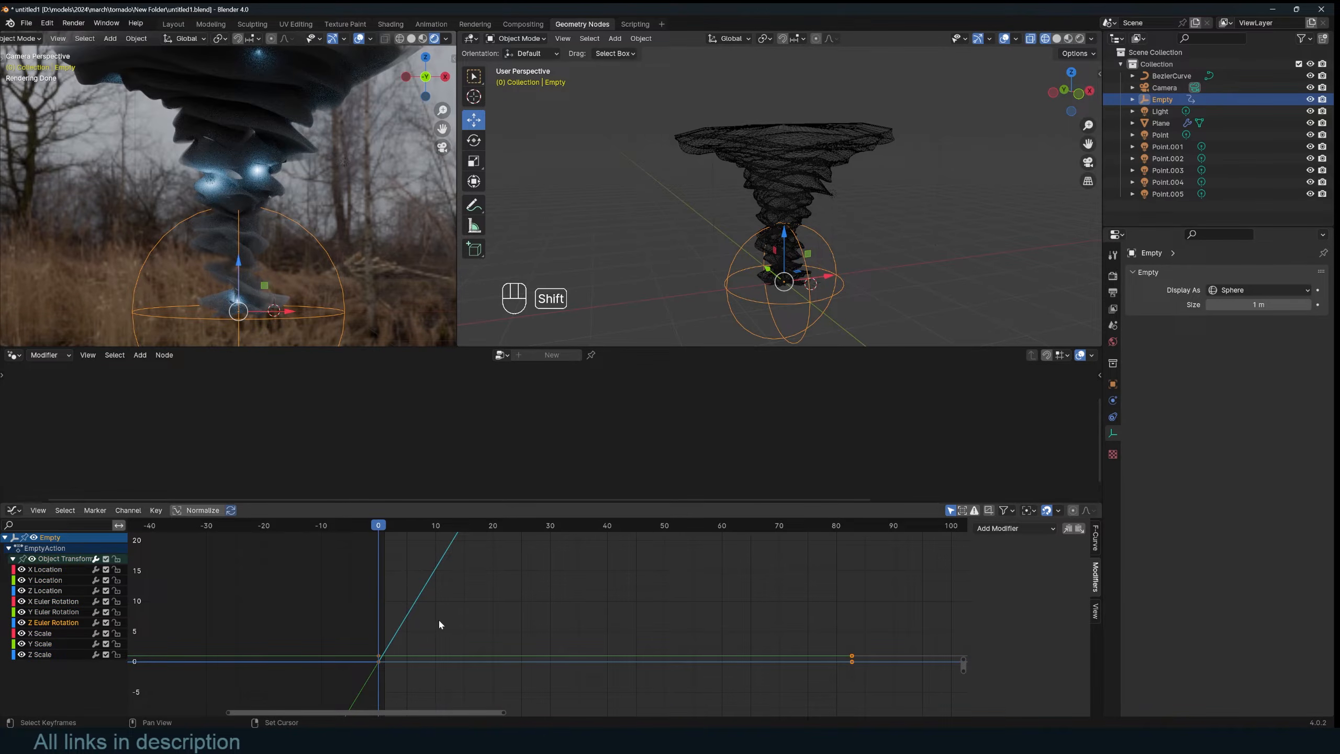
key("shift+h")
key("a")
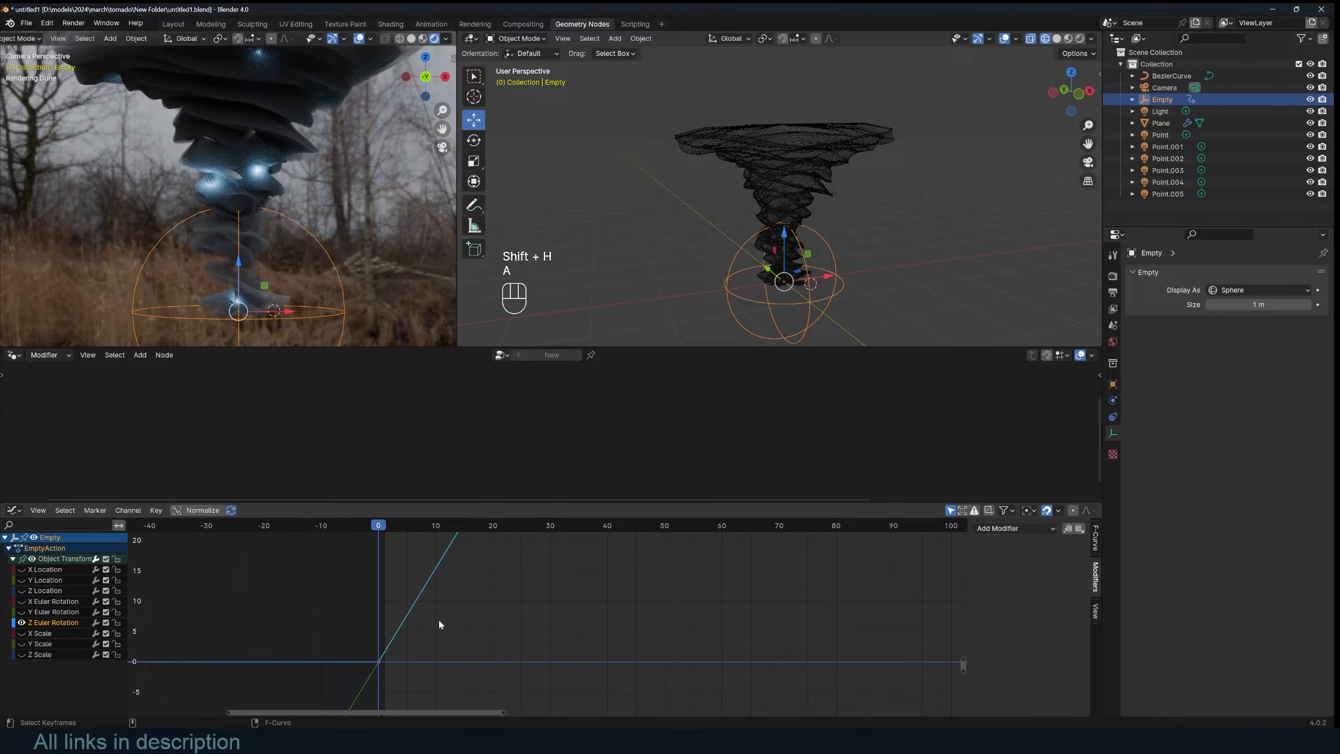
key("KP_Decimal")
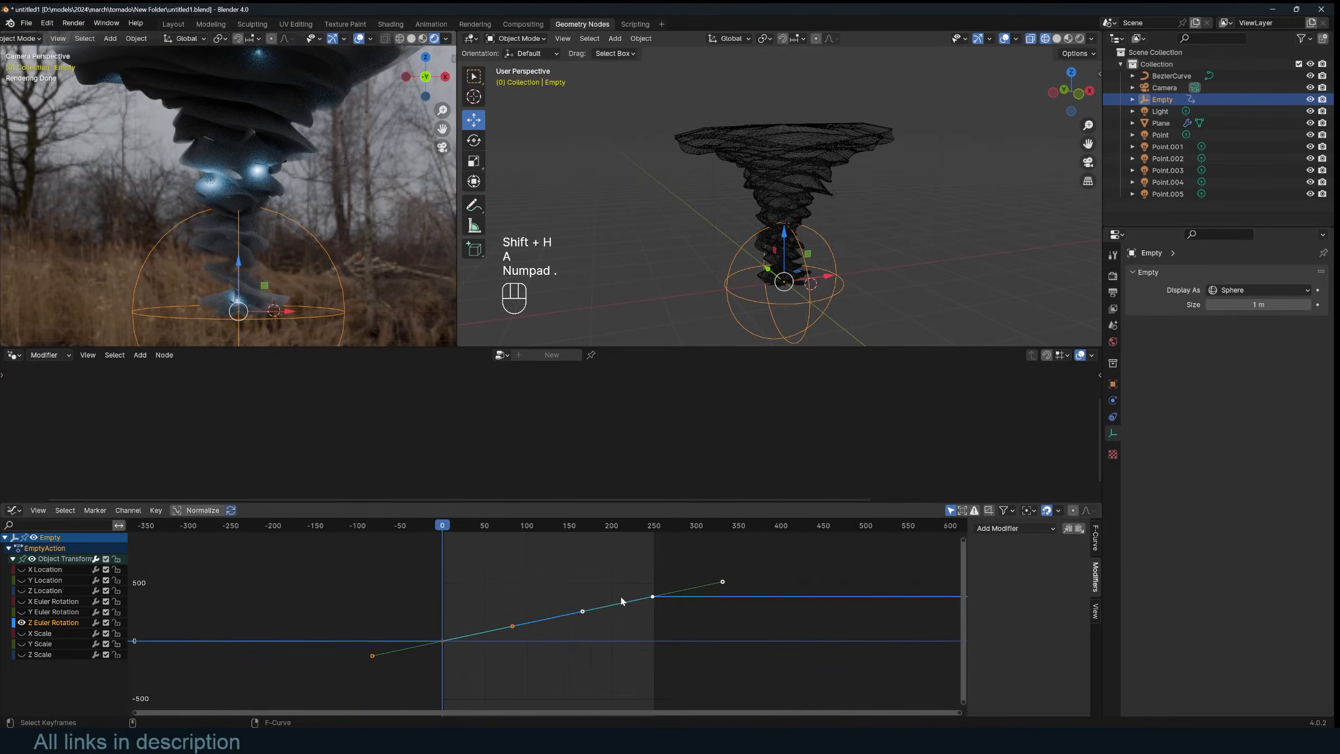
Step: Raise the last Z rotation keyframe to about 1400 degrees and preview the faster spin
left_click_drag(622, 568, 694, 624)
key("g")
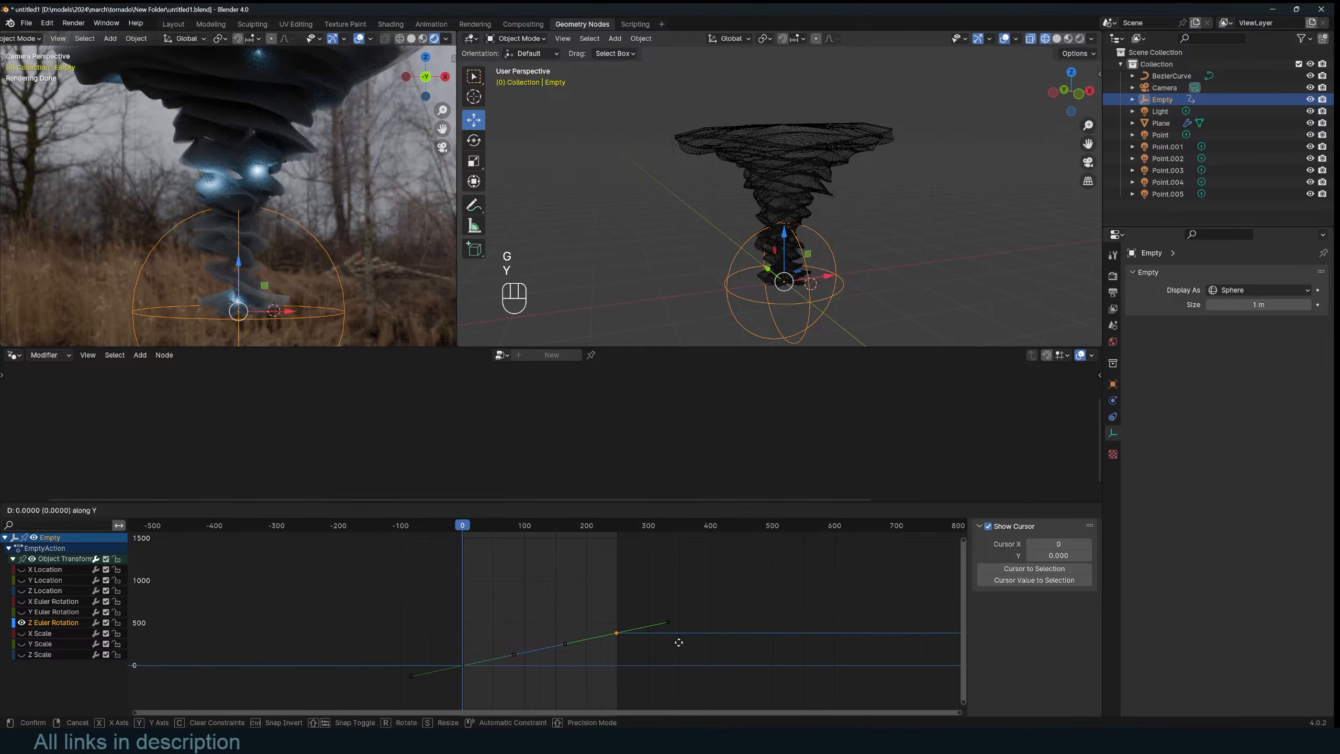
key("y")
left_click(712, 567)
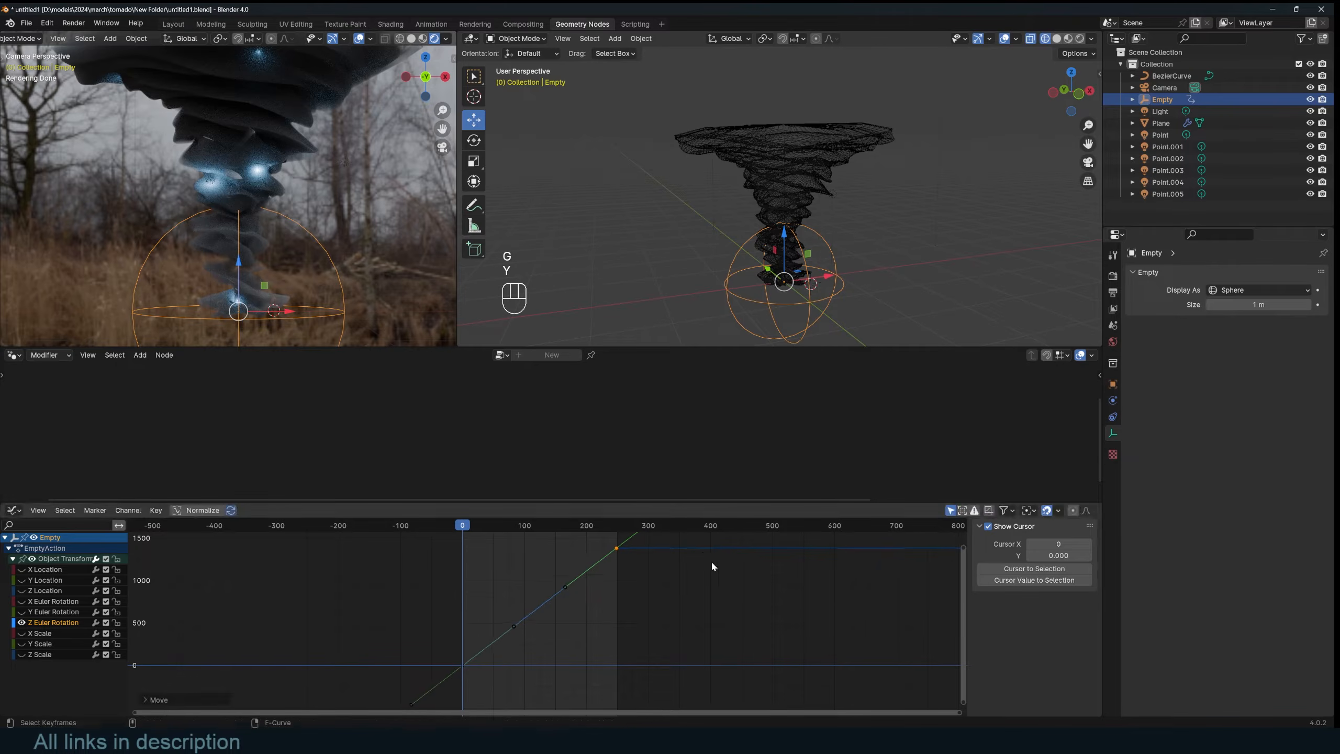
key("space")
scroll(660, 628, "down", 6)
key("Escape")
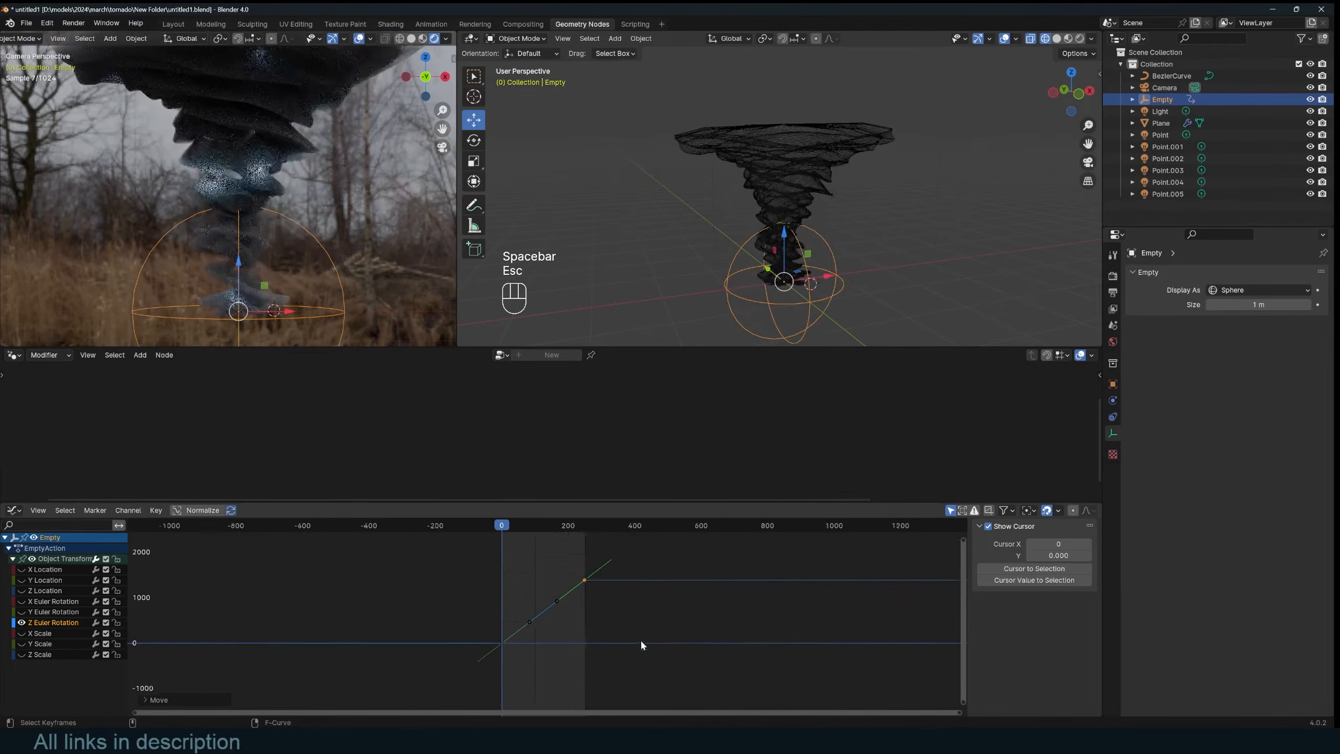
Step: Raise the last Z rotation keyframe to about 4800 degrees and preview the spin
key("g")
key("y")
left_click(642, 569)
key("space")
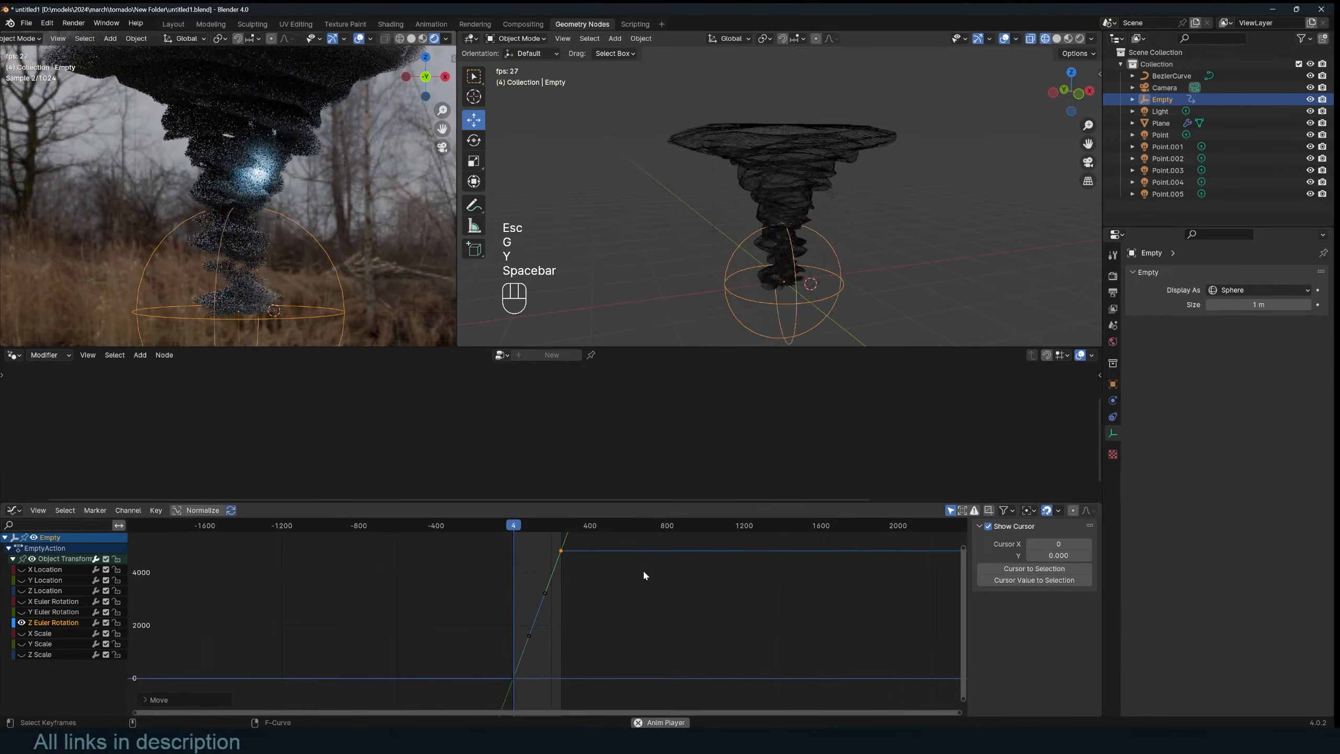
key("Escape")
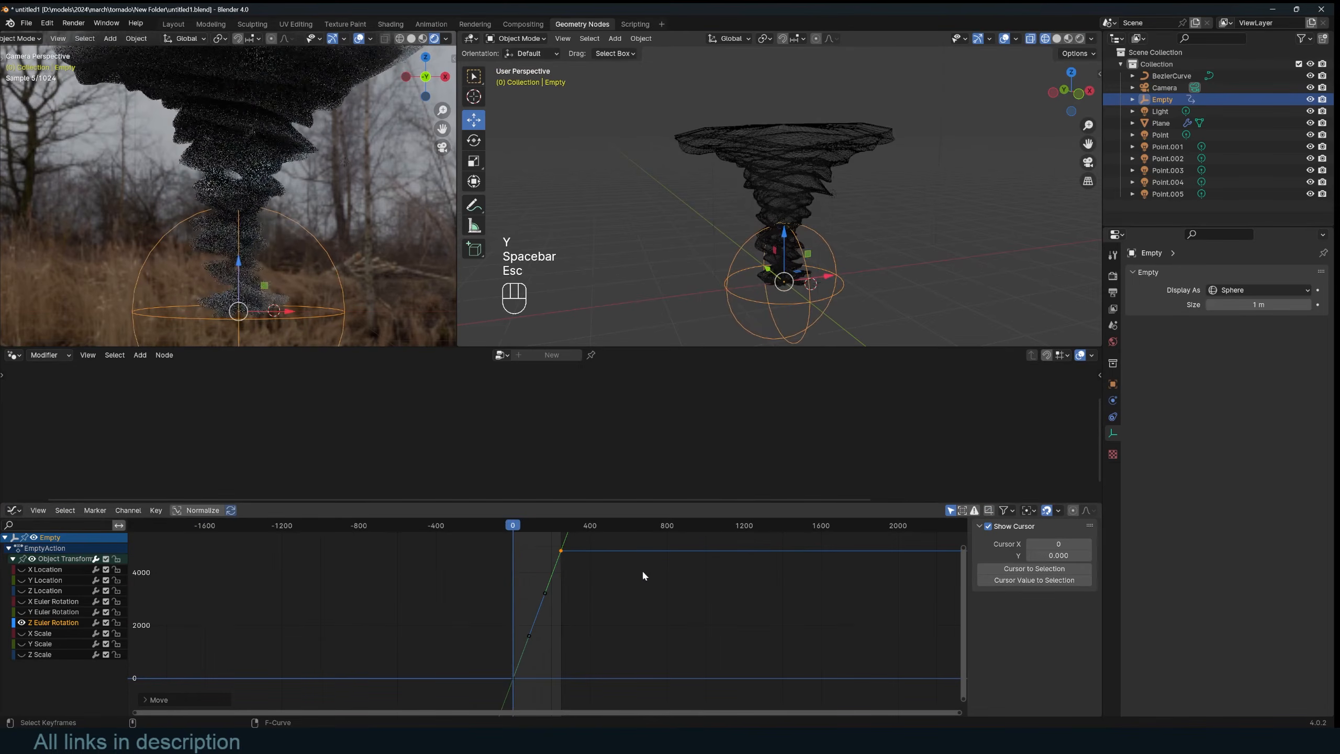
Step: Lower the last Z rotation keyframe to about 3050 degrees and preview the spin
key("g")
key("y")
left_click(644, 619)
key("space")
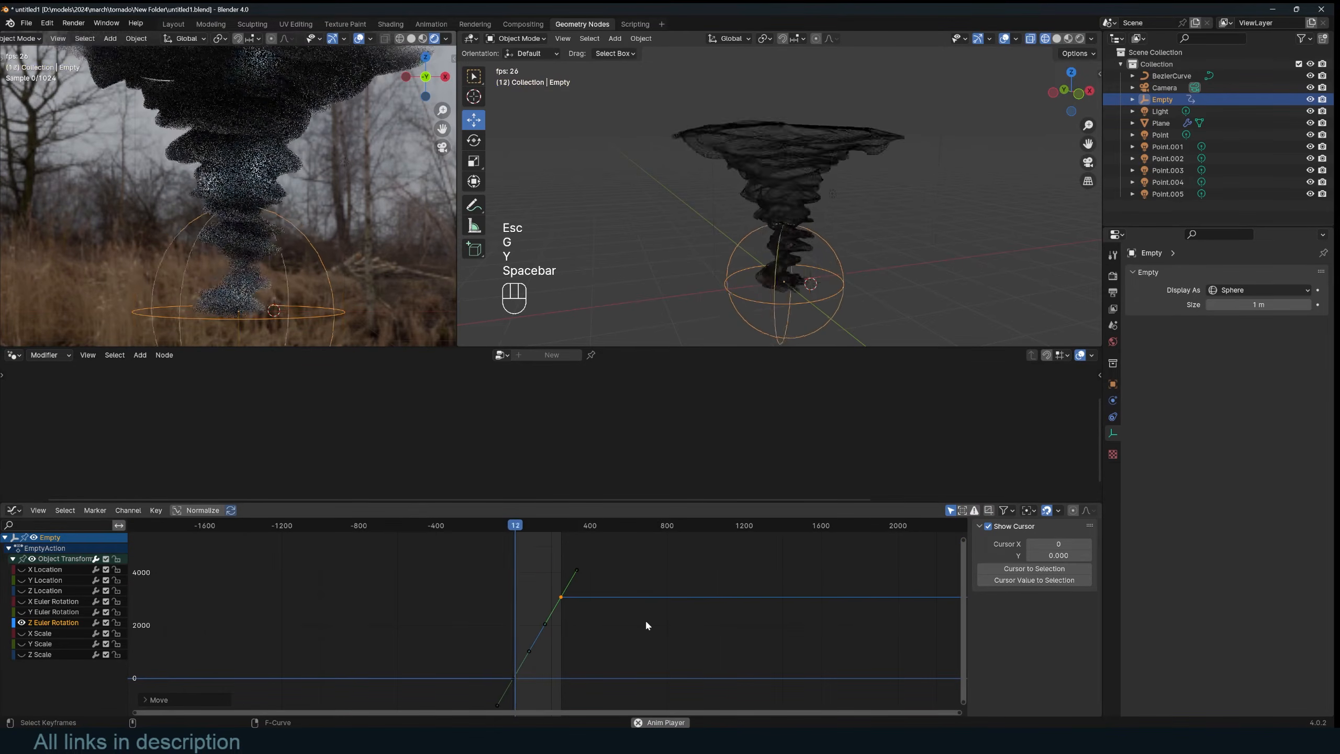
key("Escape")
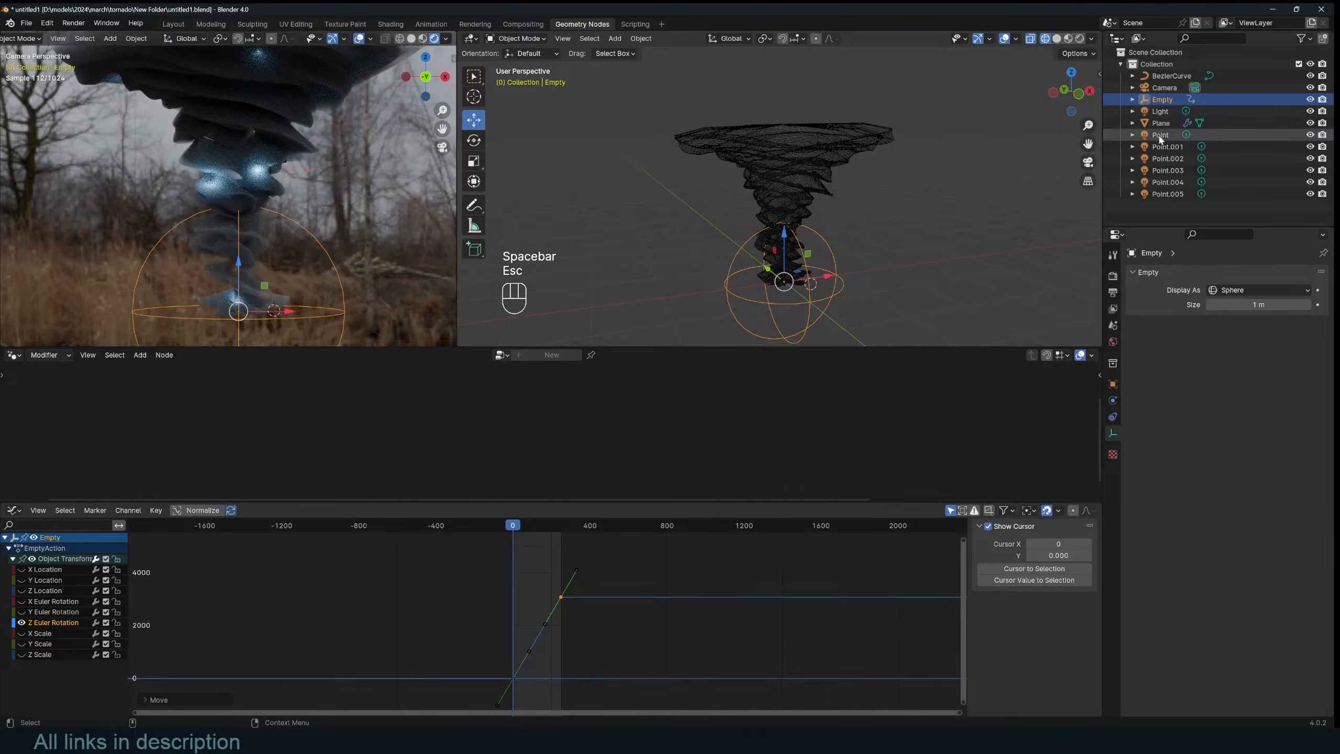
Step: Parent all six point lights, Point through Point.005, to the empty with the Object option and play the animation
left_click(1159, 134)
left_click(1166, 193, "shift")
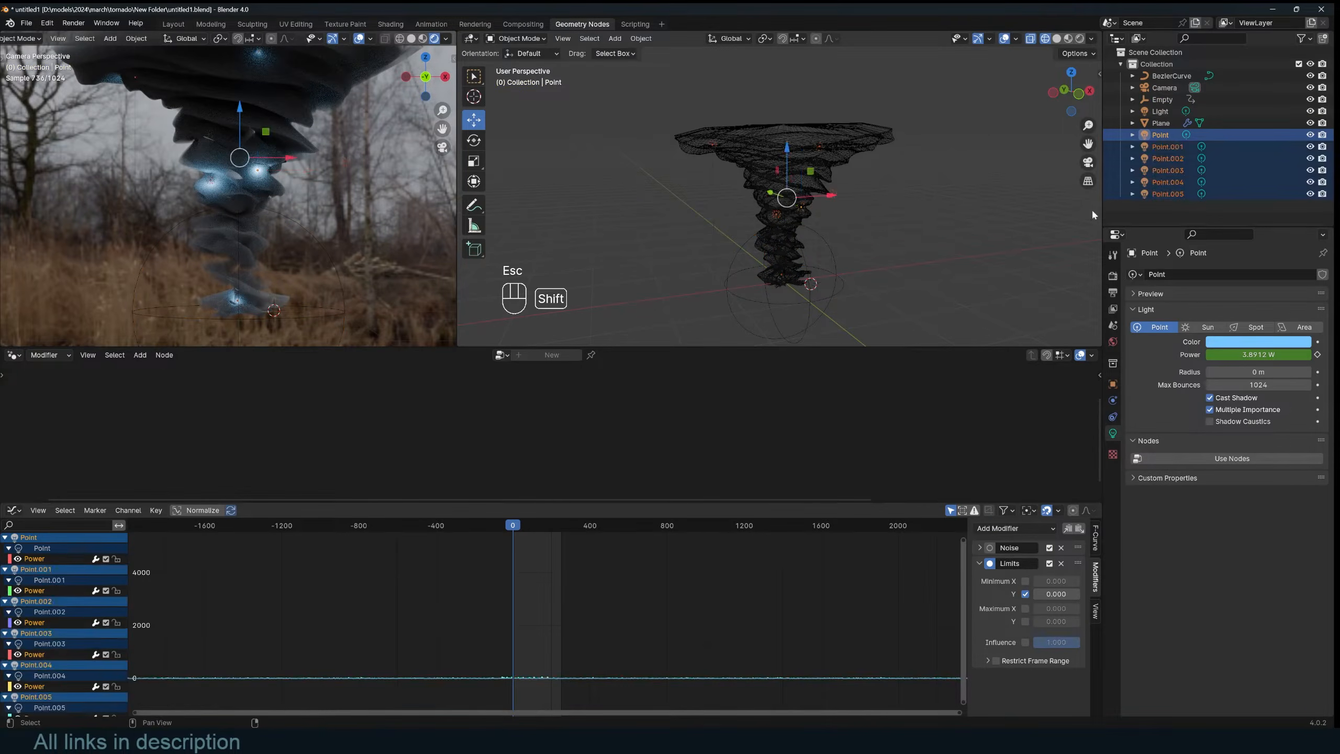
left_click(833, 298, "shift")
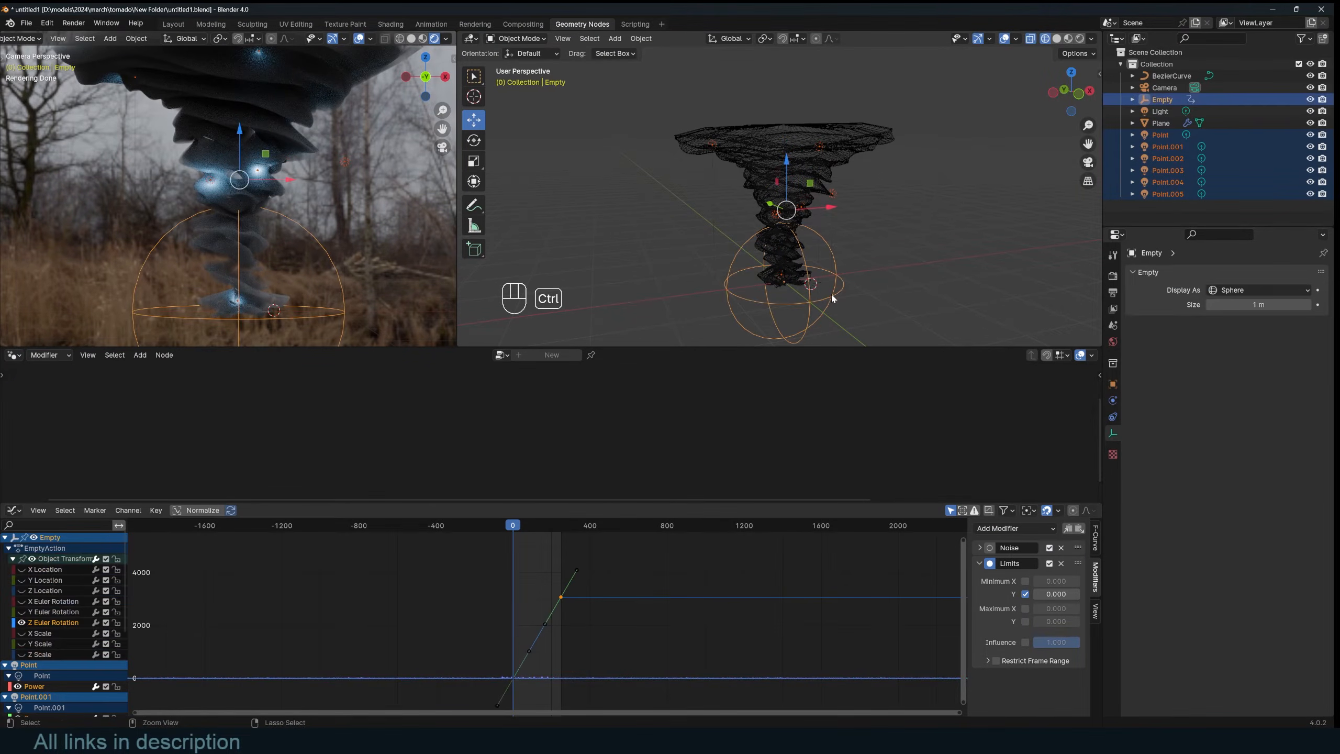
key("ctrl+p")
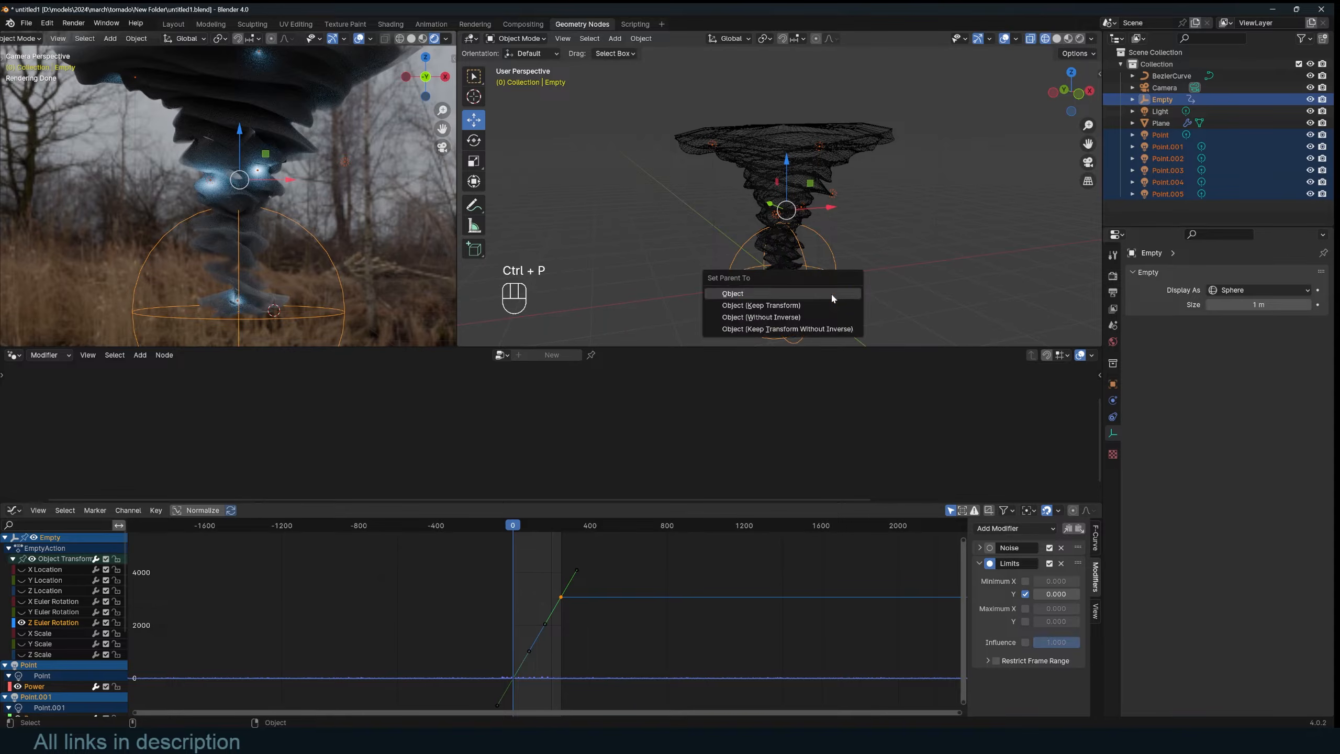
left_click(831, 293)
key("alt+a")
key("space")
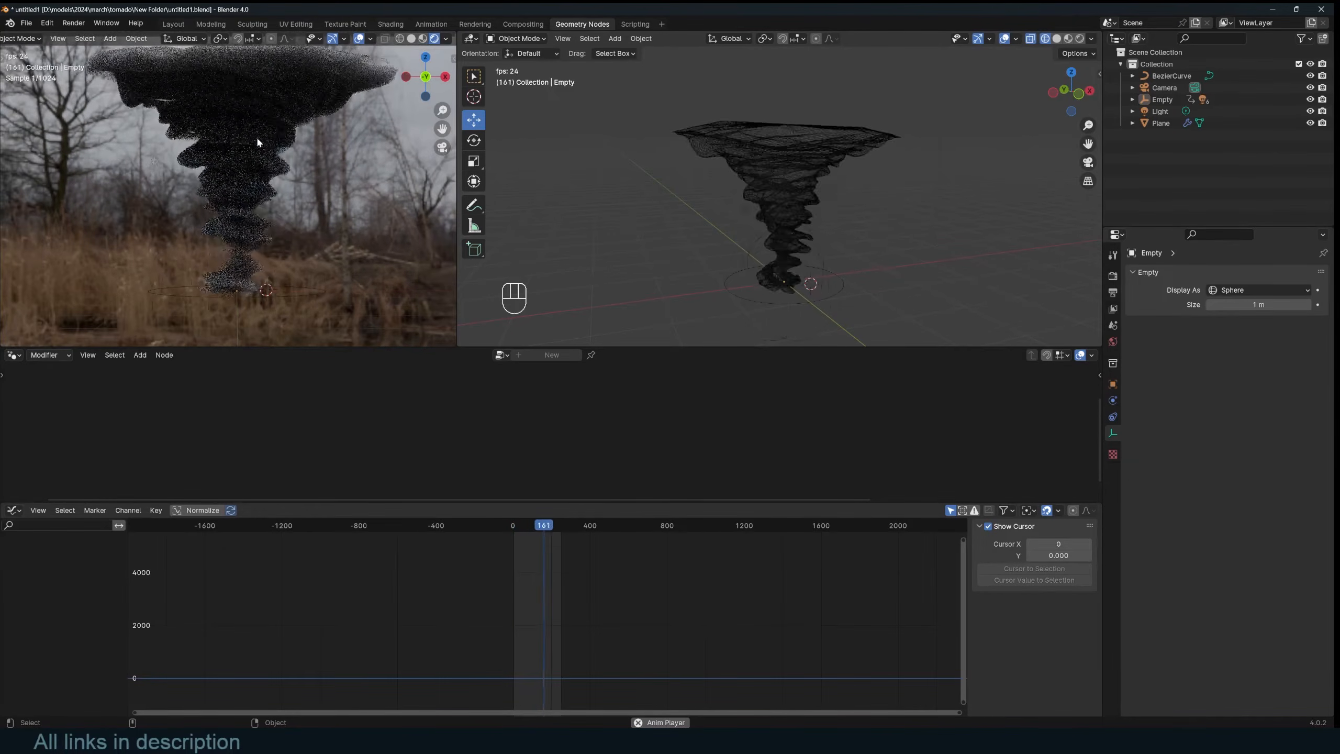
Step: Stop the playback to save the file and show the asset library sidebar in the 3D viewport
key("Escape")
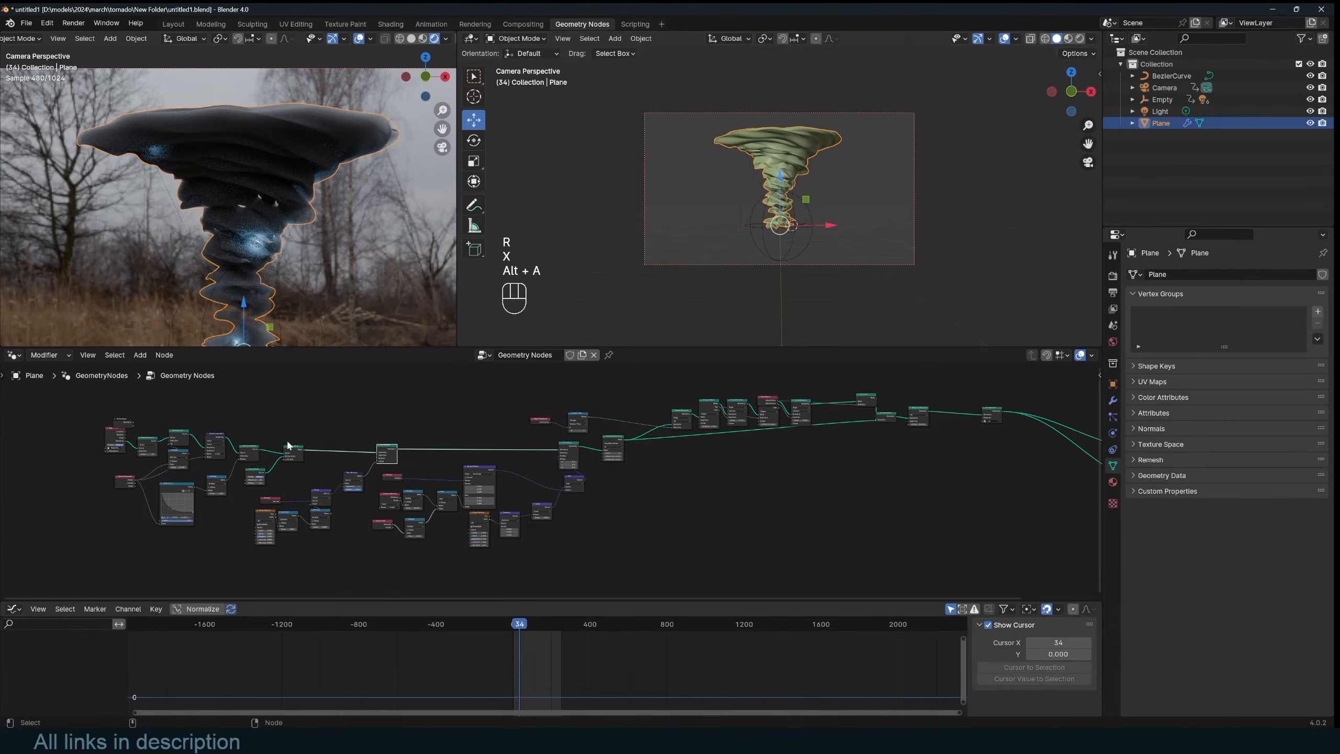
key("ctrl+s")
scroll(796, 196, "up", 3)
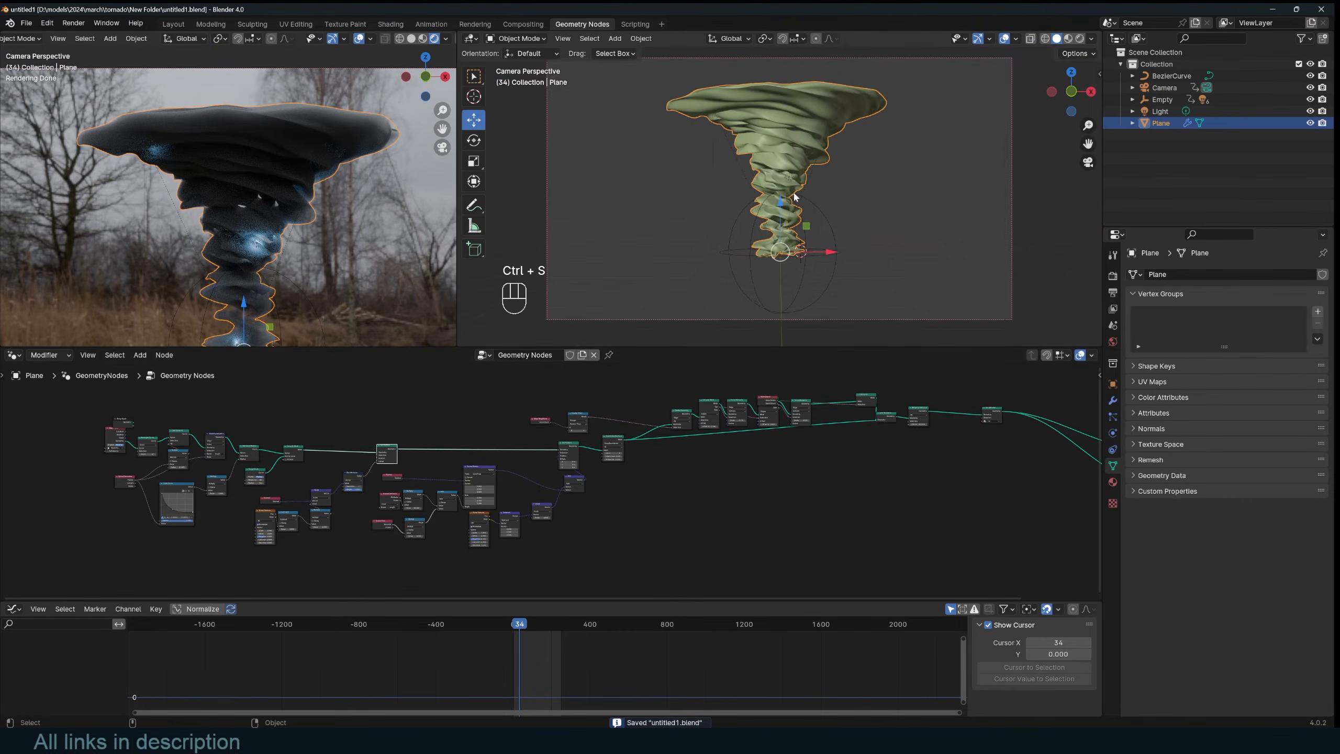
scroll(698, 482, "up", 2)
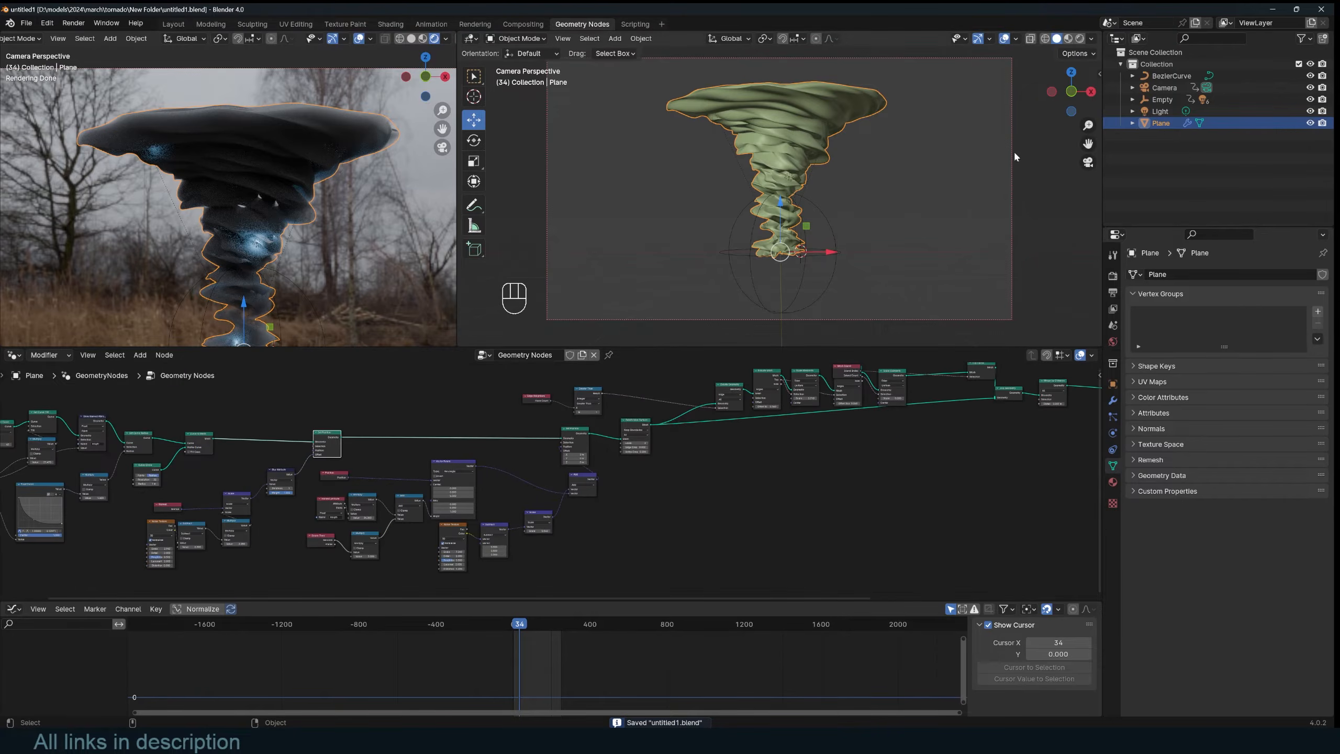
key("n")
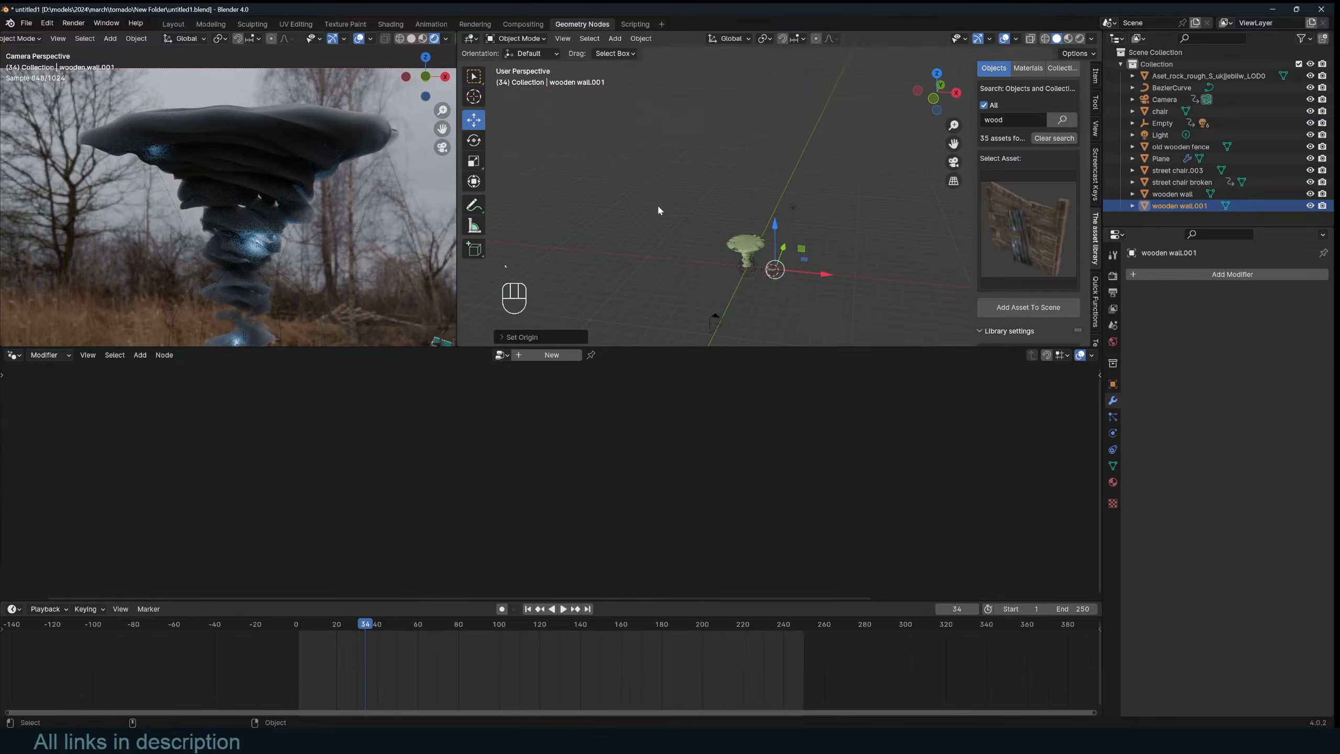
Step: Move the rock, chairs, old wooden fence and wooden walls into a new collection named c
key("KP_0")
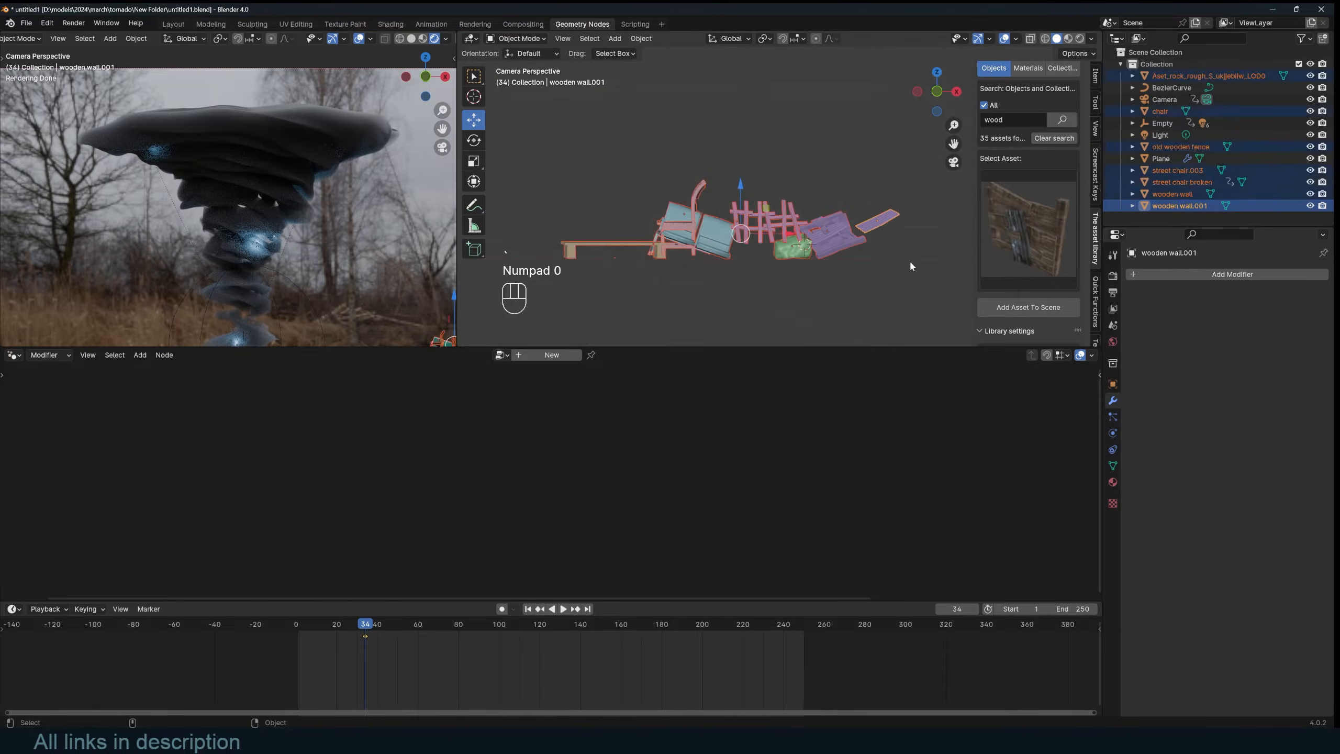
key("ctrl+s")
left_click(251, 199)
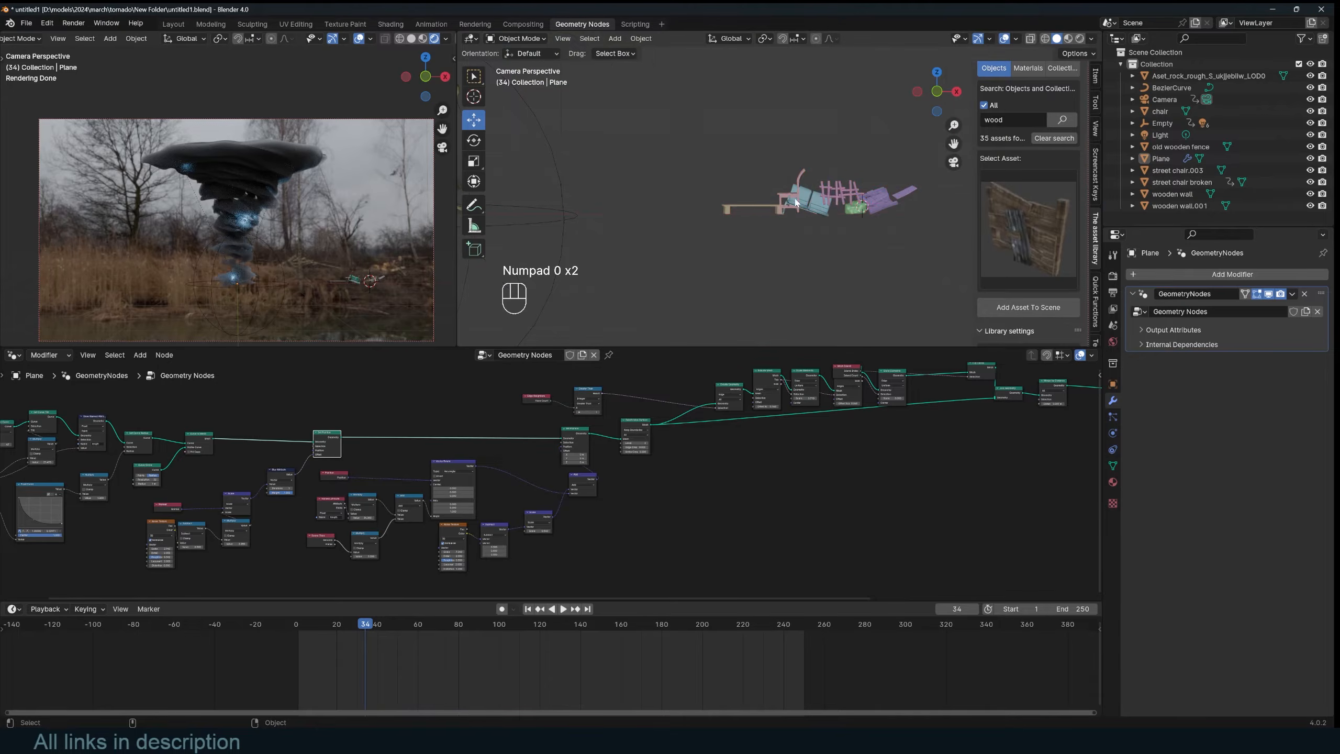
left_click_drag(712, 148, 917, 237)
key("m")
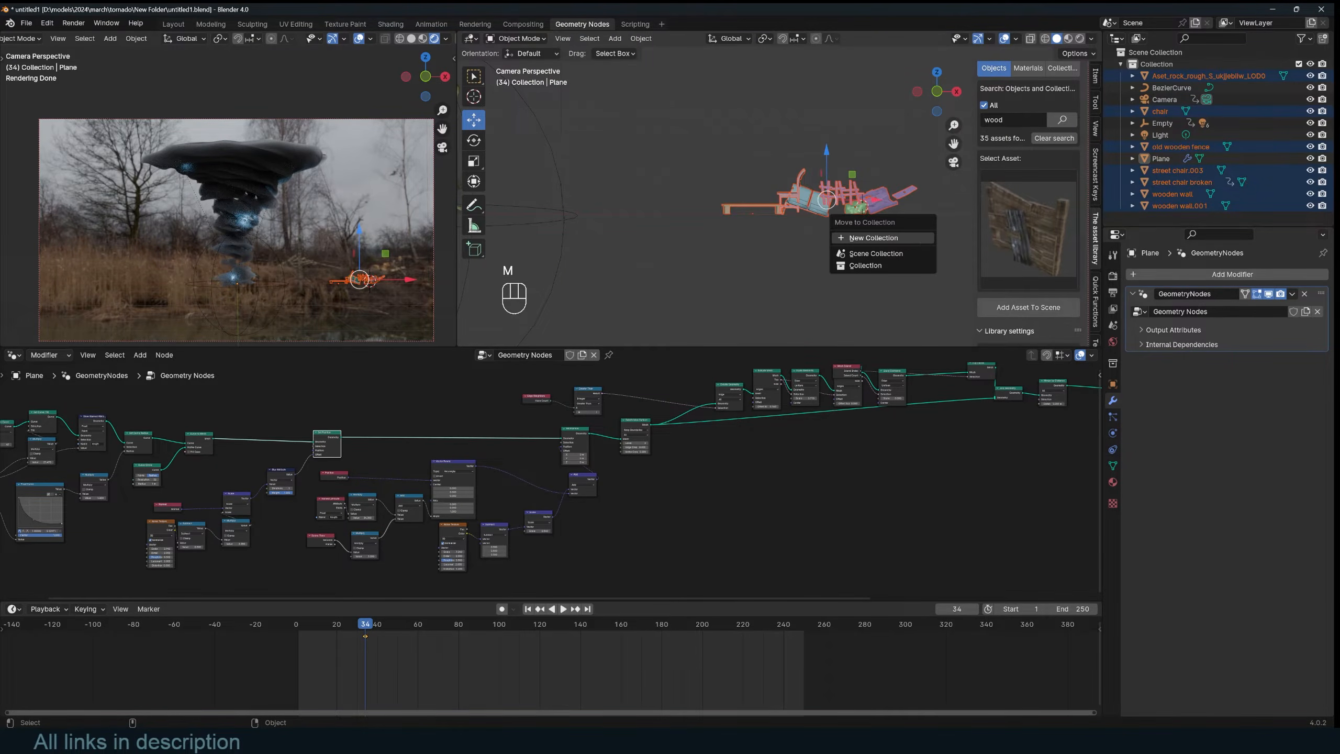
left_click(897, 264)
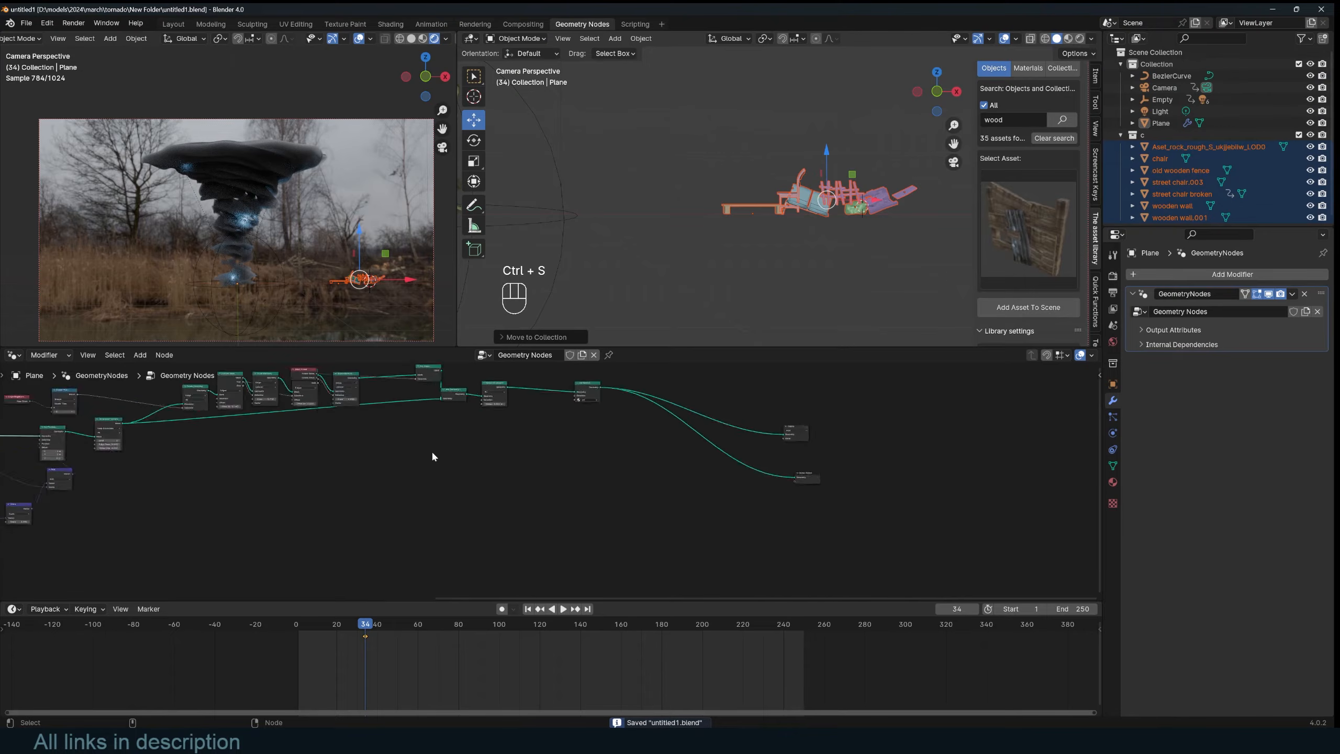
Step: Save the file and preview the Subdivision Surface node's output on the tornado in the camera view
scroll(668, 439, "up", 4)
middle_click_drag(369, 450, 600, 472)
key("ctrl+s")
left_click(519, 403, "ctrl+shift")
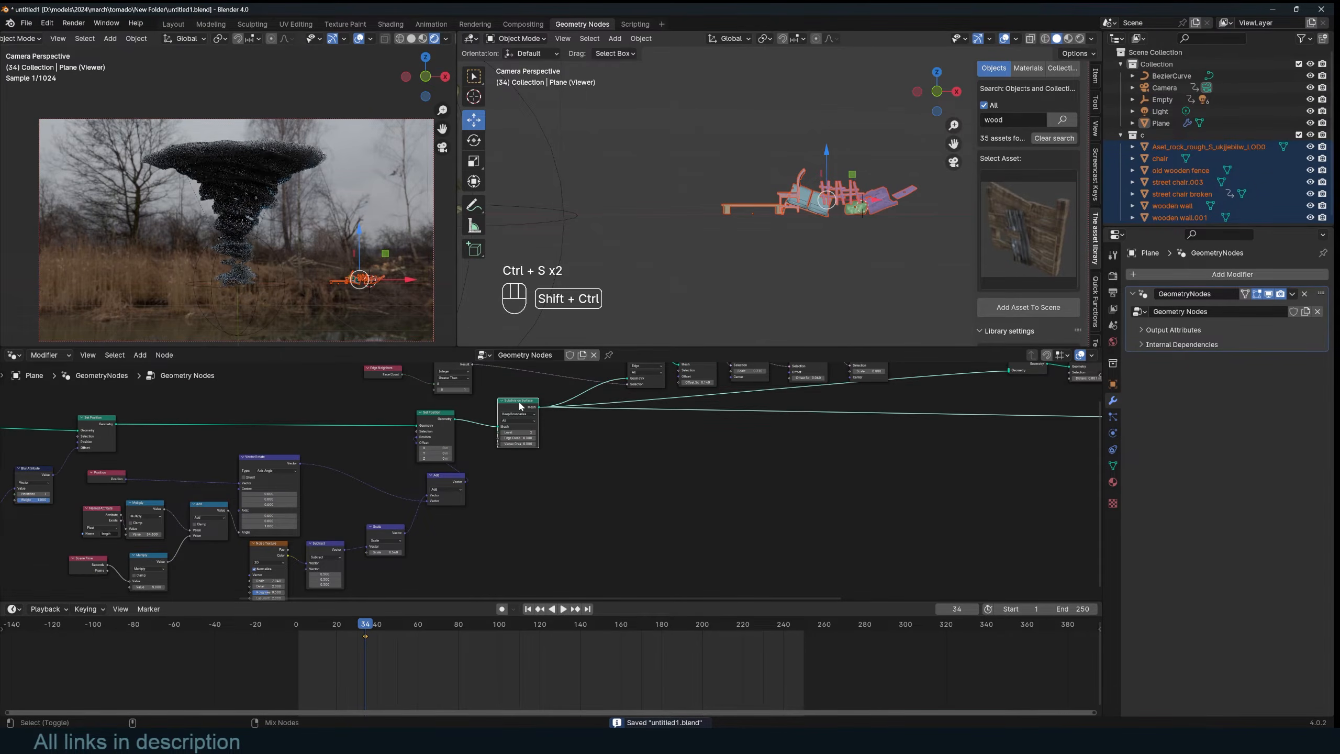
left_click(444, 415, "ctrl+shift")
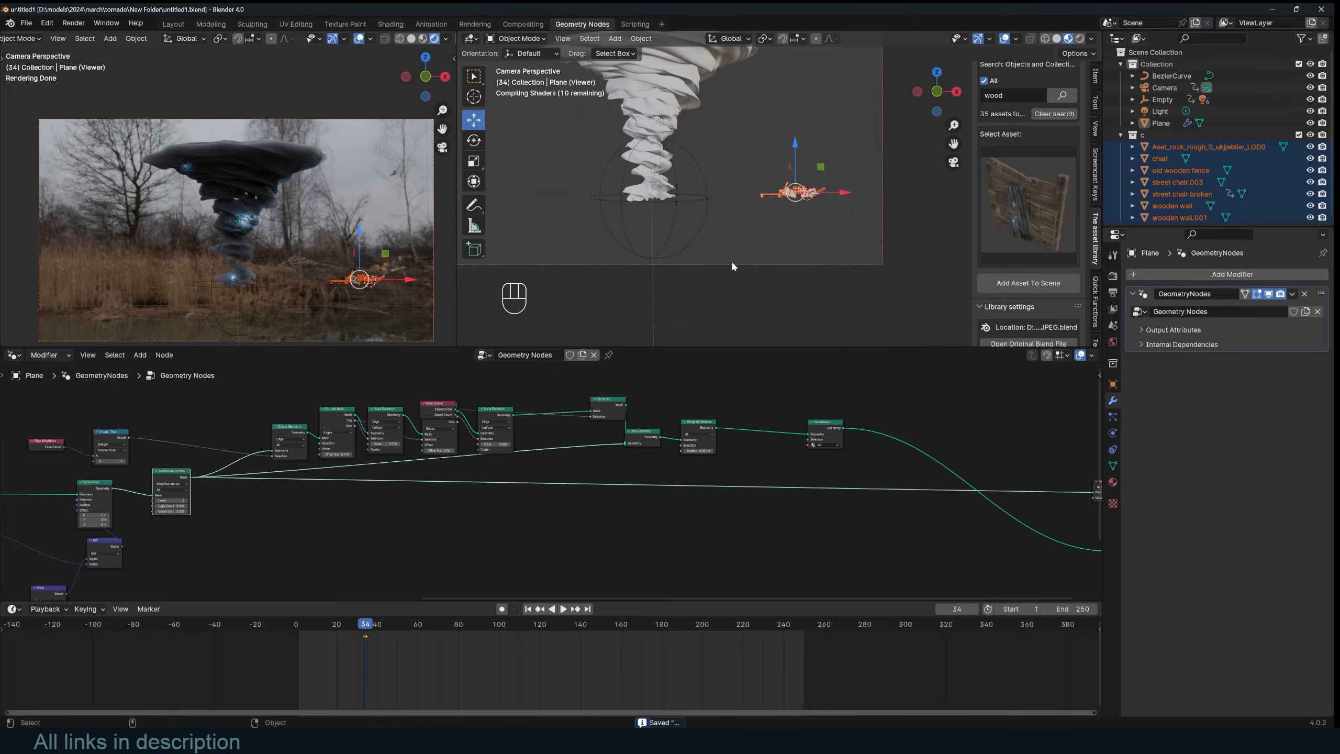
key("KP_Decimal")
key("KP_Decimal")
key("KP_0")
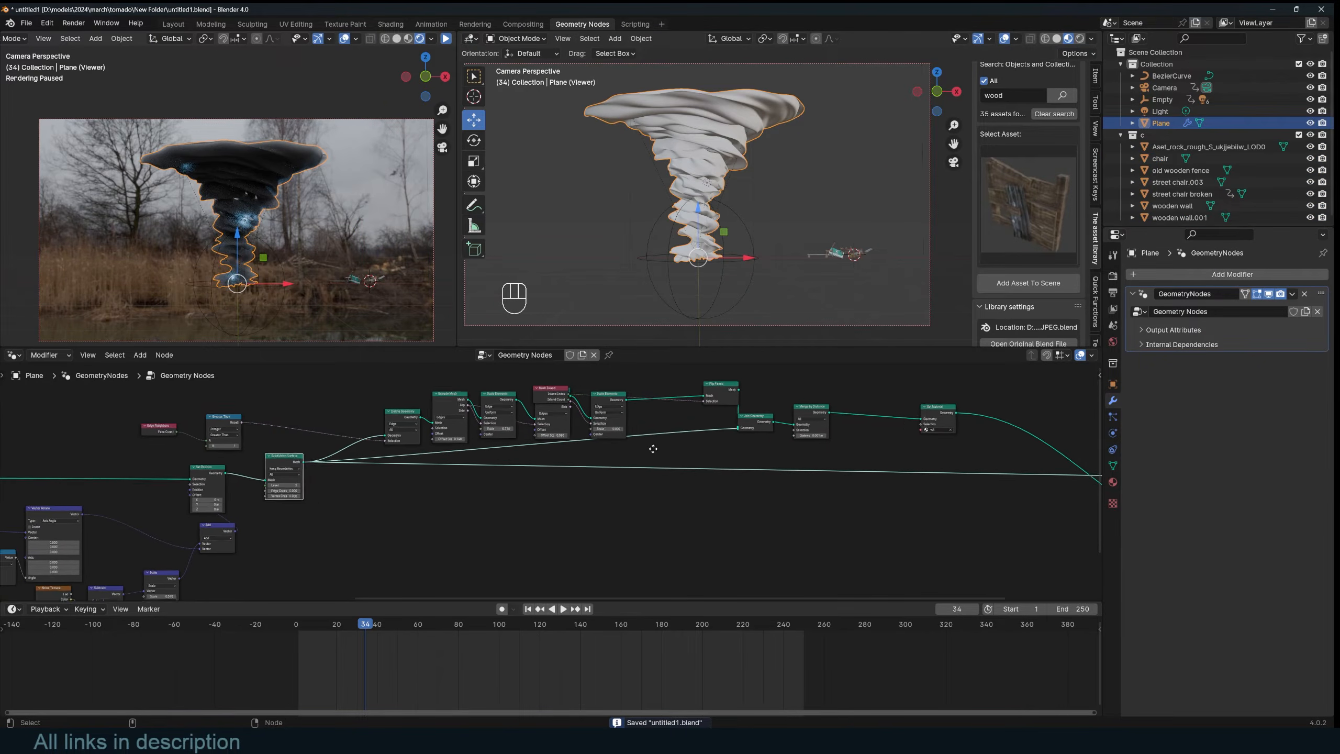
Step: Preview the outputs of the two Set Position nodes and the node feeding them in the tornado's geometry node tree
middle_click_drag(338, 447, 520, 417)
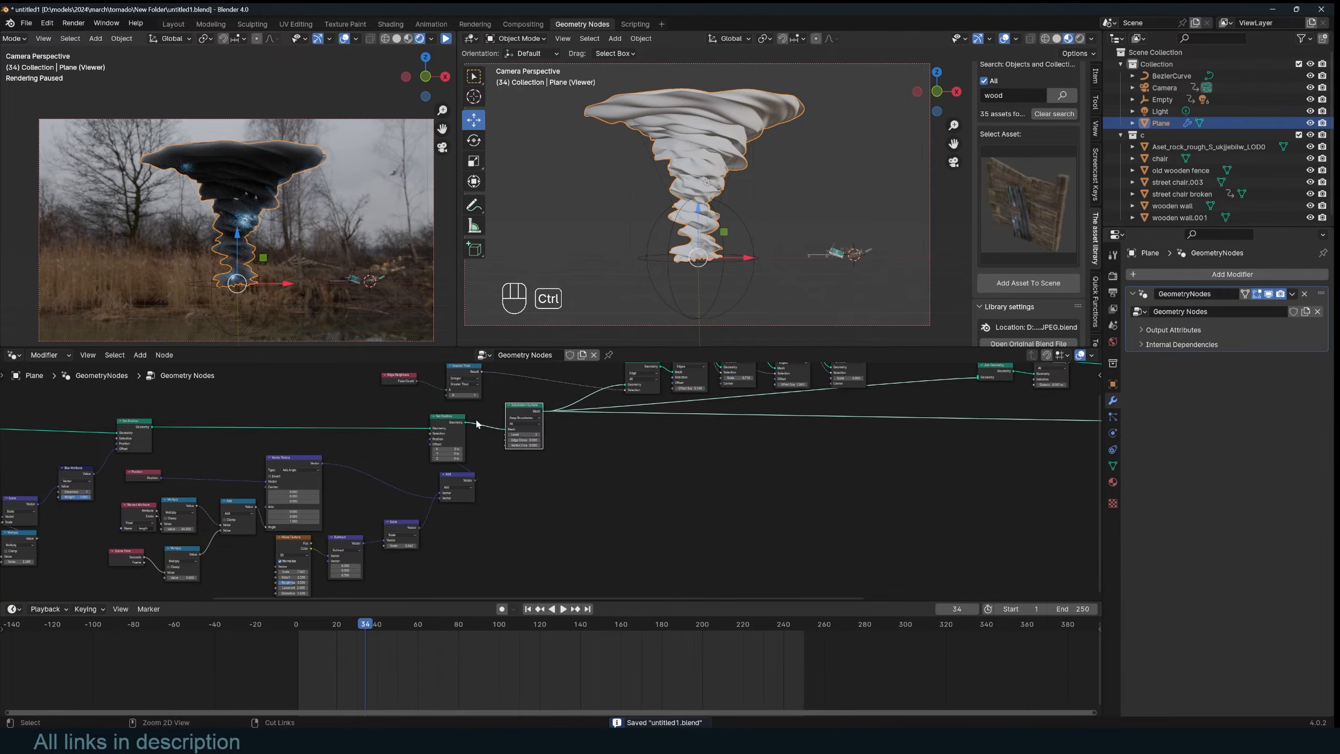
left_click(462, 422, "ctrl+shift")
middle_click_drag(293, 448, 333, 438)
left_click(182, 416, "ctrl+shift")
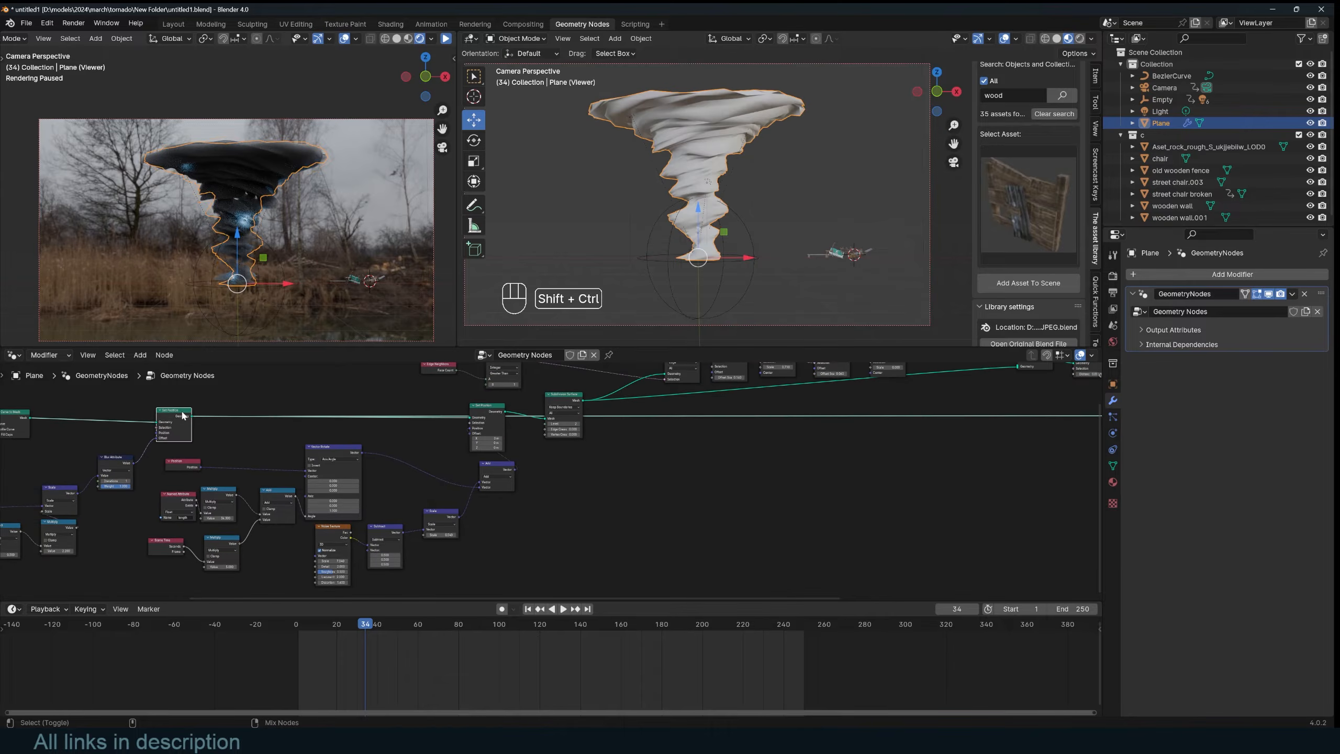
middle_click_drag(16, 419, 243, 419)
left_click(202, 421, "ctrl+shift")
left_click(402, 418, "ctrl+shift")
middle_click_drag(525, 460, 449, 450)
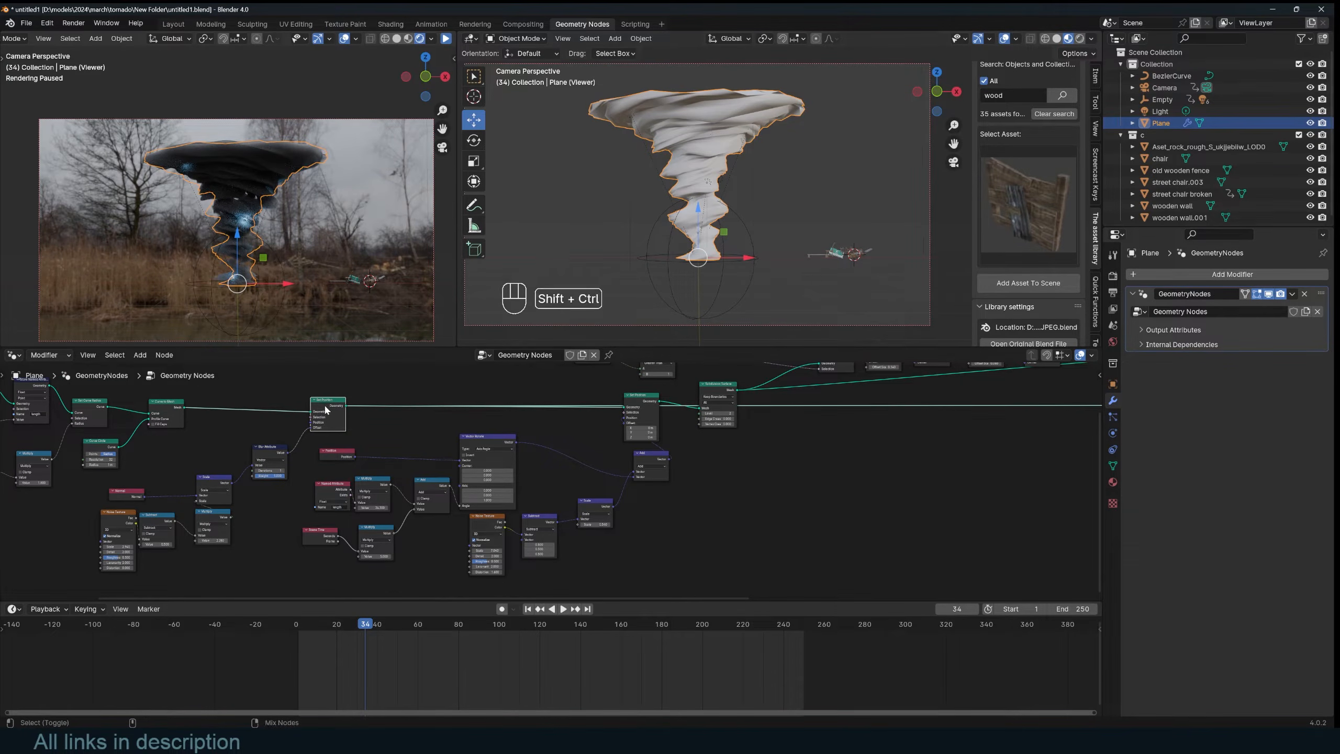
Step: Play the animation to compare the tornado's motion at the first and second Set Position nodes
key("space")
key("Escape")
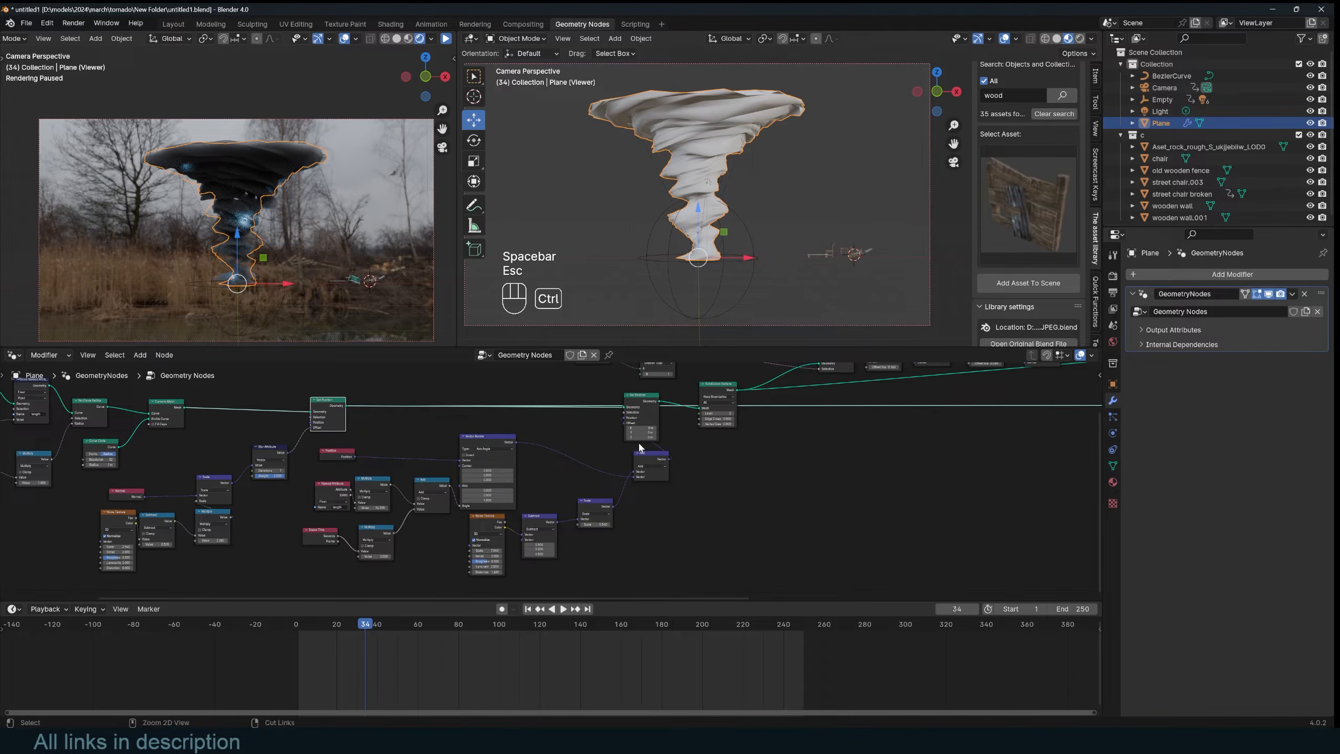
left_click(648, 399, "ctrl+shift")
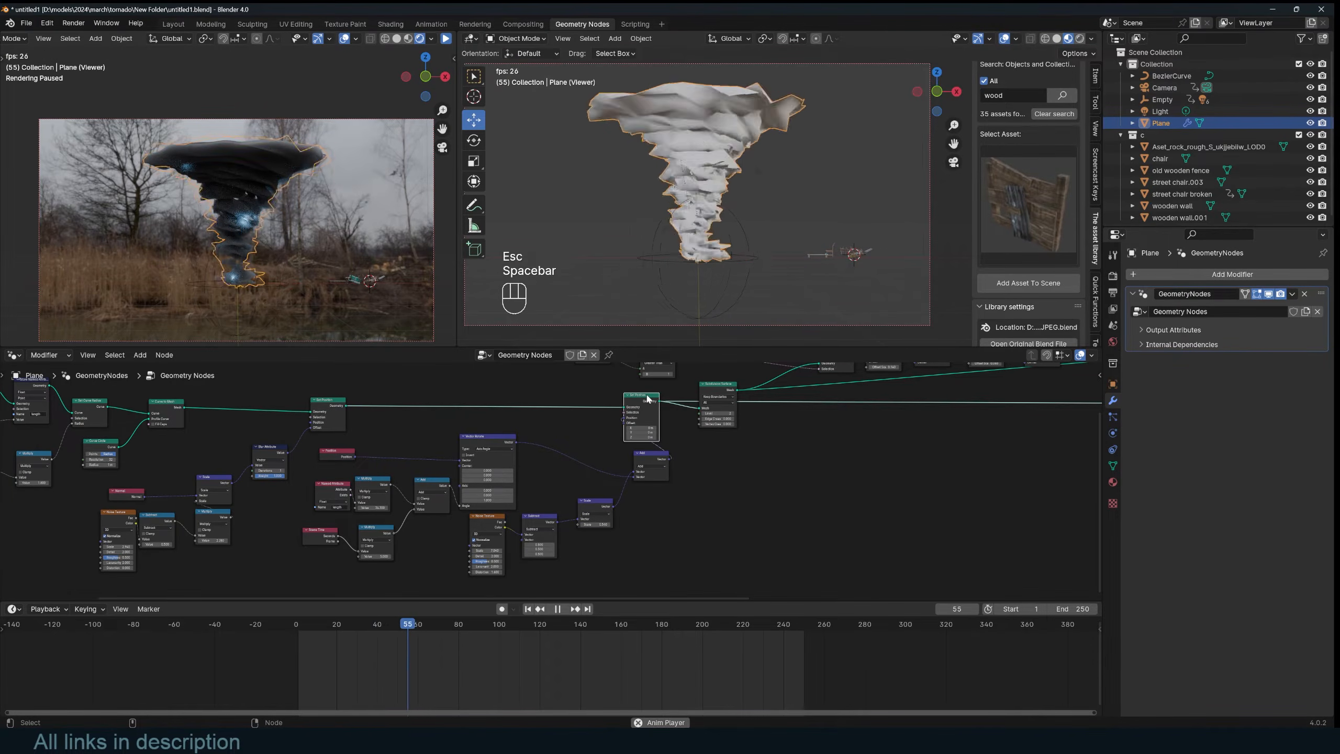
Step: Add a Distribute Points on Faces node between the second Set Position node and the Viewer
middle_click_drag(648, 399, 559, 402)
key("shift+a")
type("d")
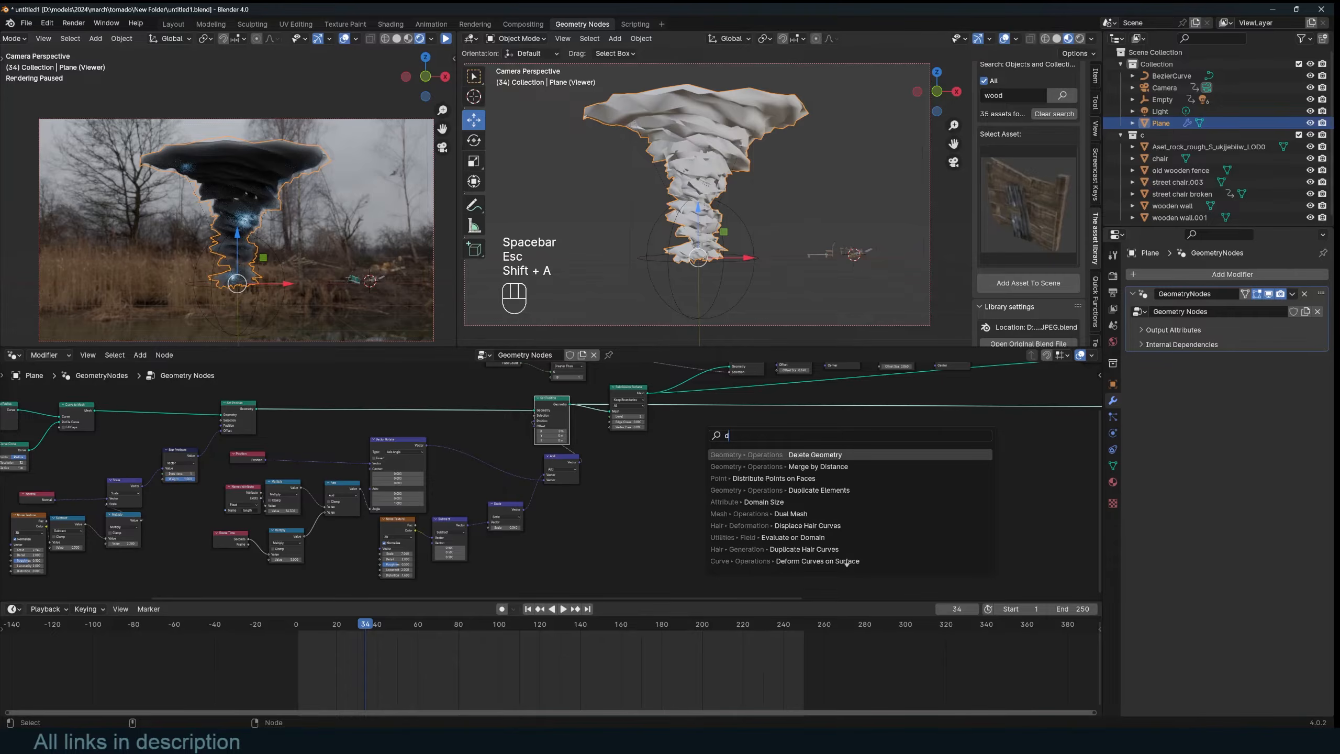
key("Down")
key("Down")
key("Return")
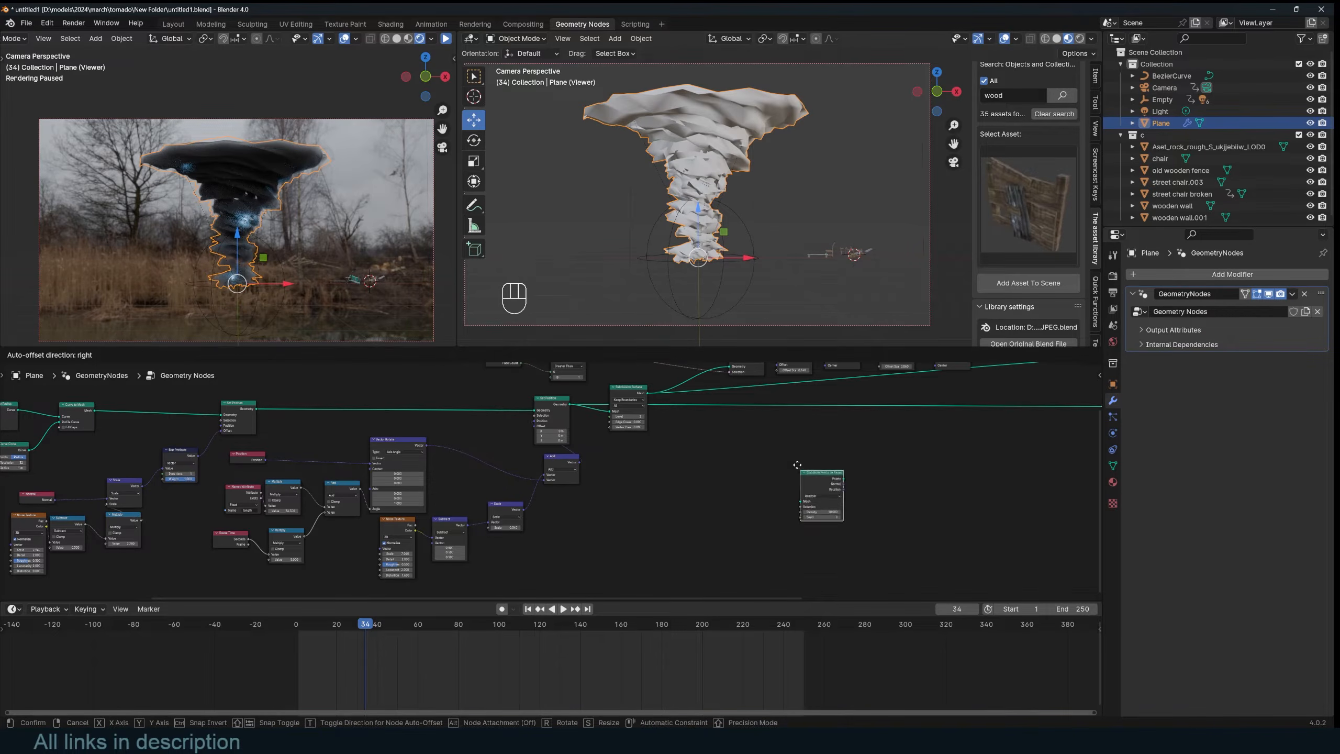
left_click(769, 402)
left_click_drag(770, 404, 765, 448)
Step: Add an Instance on Points node after the Distribute Points on Faces node
scroll(767, 450, "up", 1)
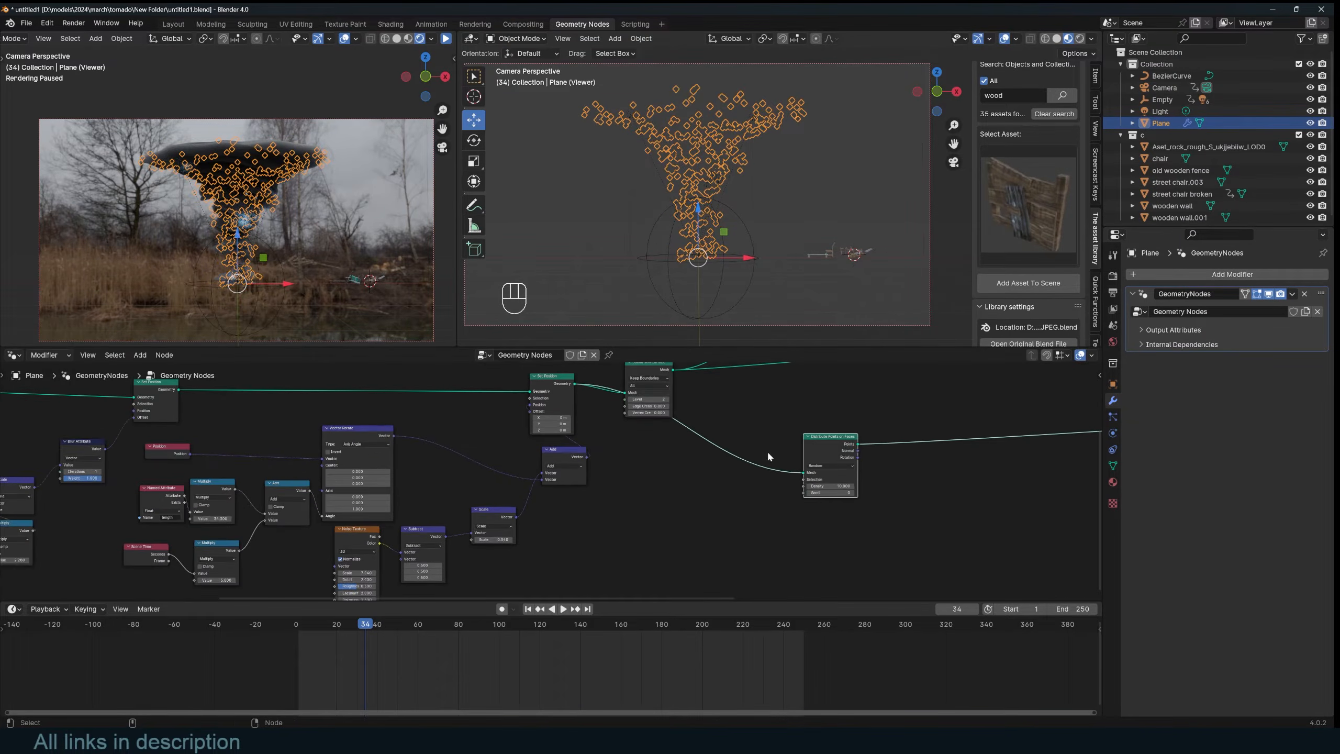
middle_click_drag(820, 426, 636, 419)
key("shift+a")
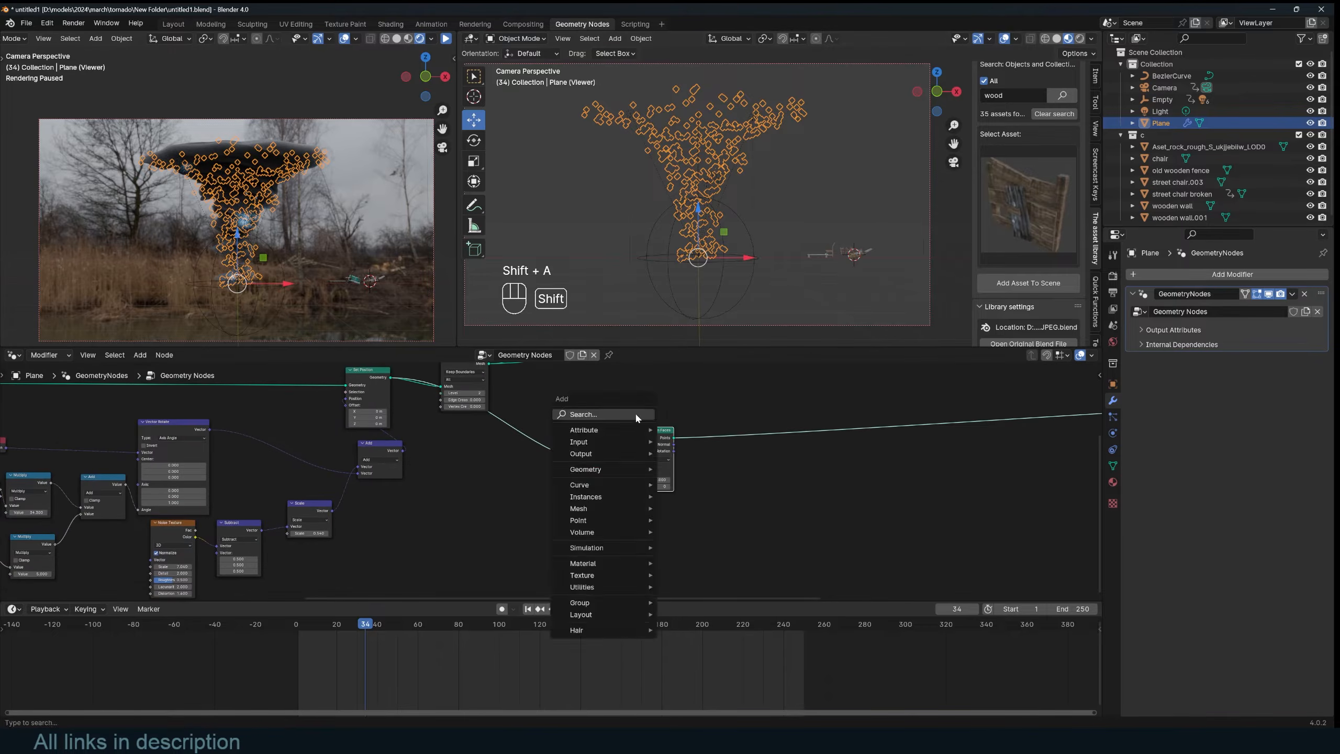
type("on")
key("Down")
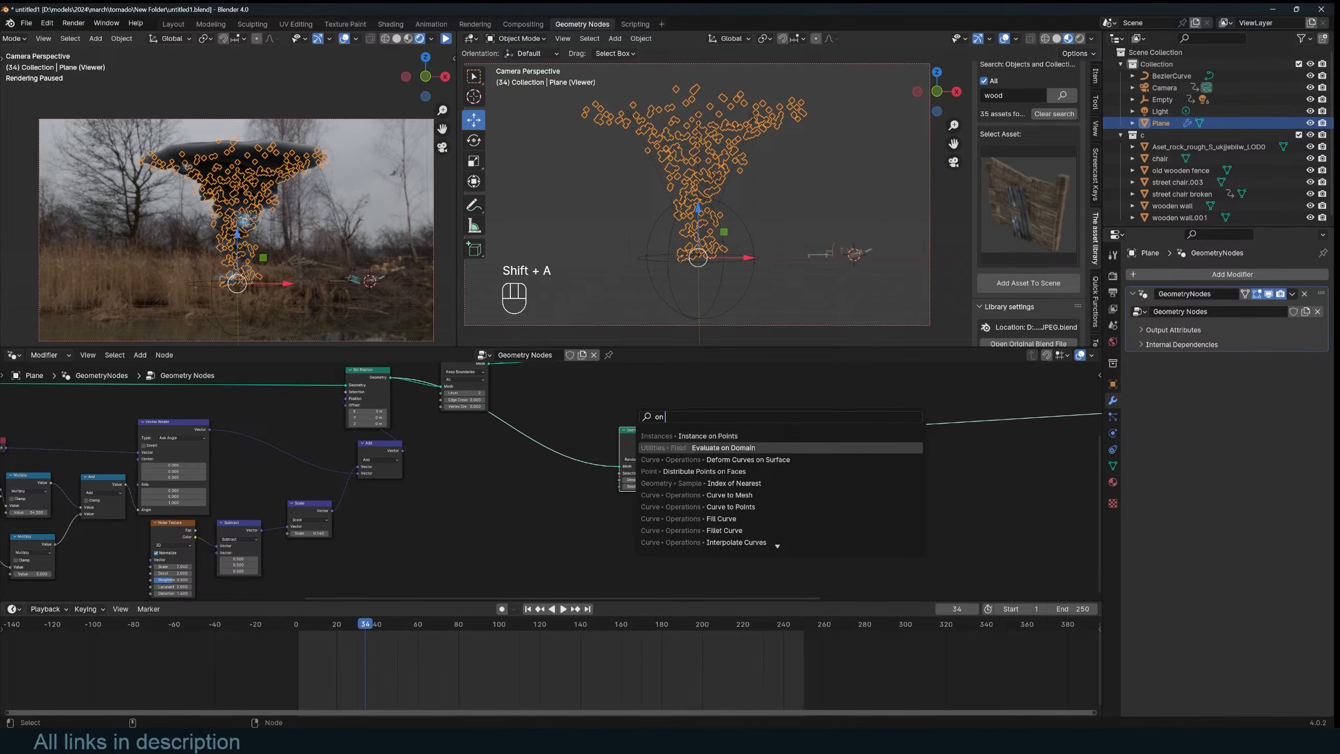
key("Up")
key("Return")
left_click(804, 449)
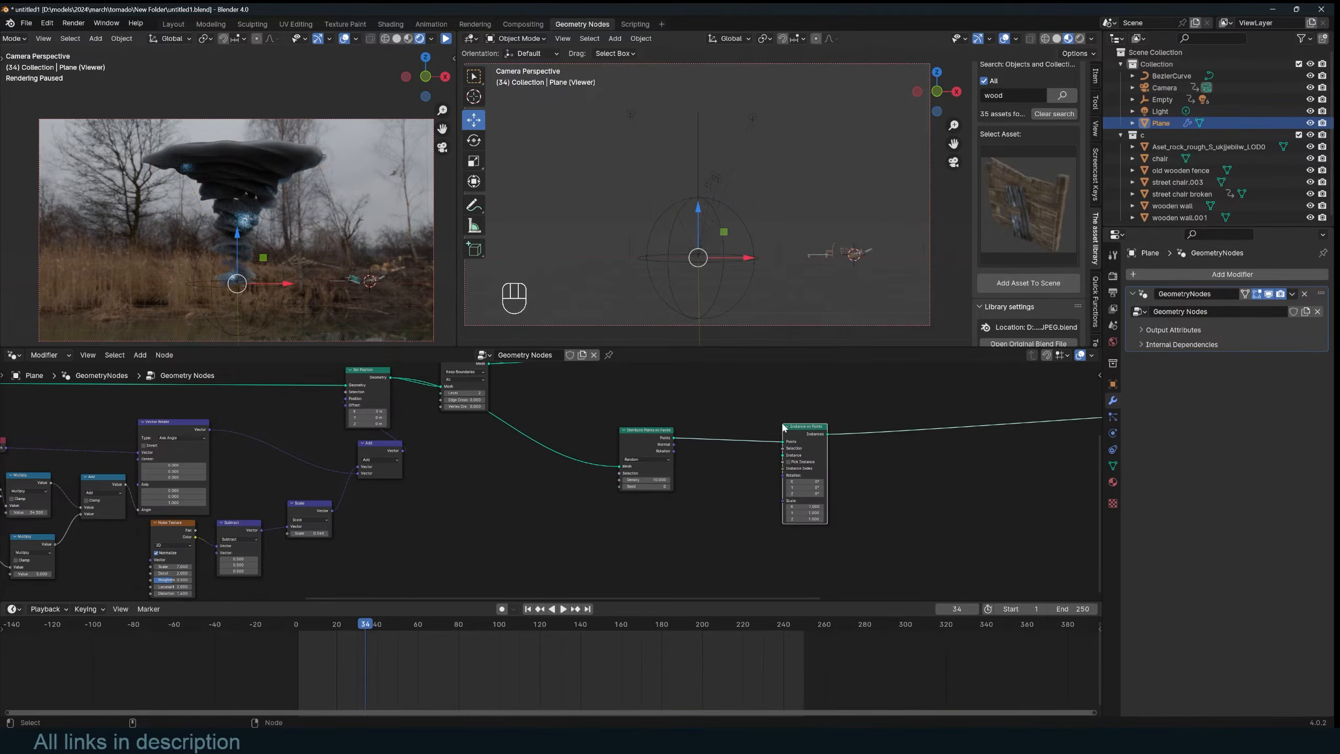
Step: Feed collection c into the Instance input through a Collection Info node with Separate Children and Reset Children on, and enable Pick Instance
left_click_drag(1151, 140, 644, 565)
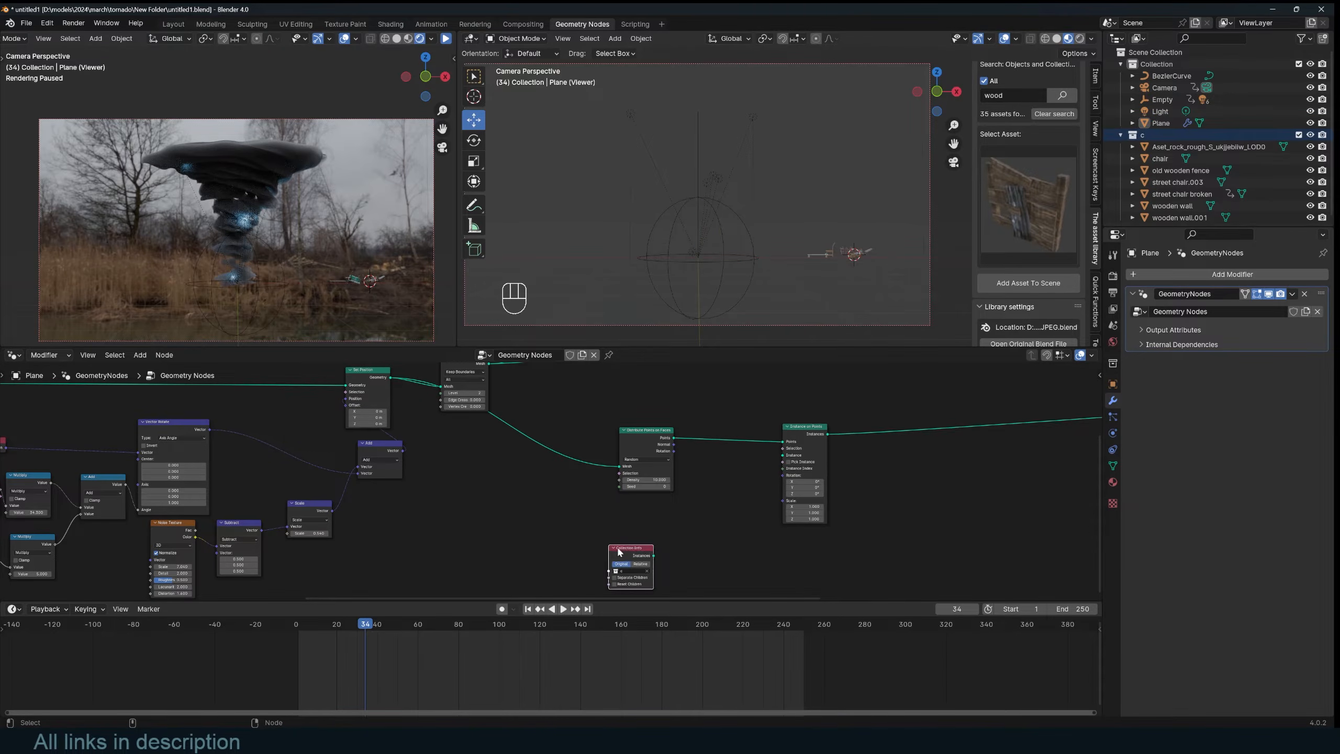
scroll(680, 510, "up", 2)
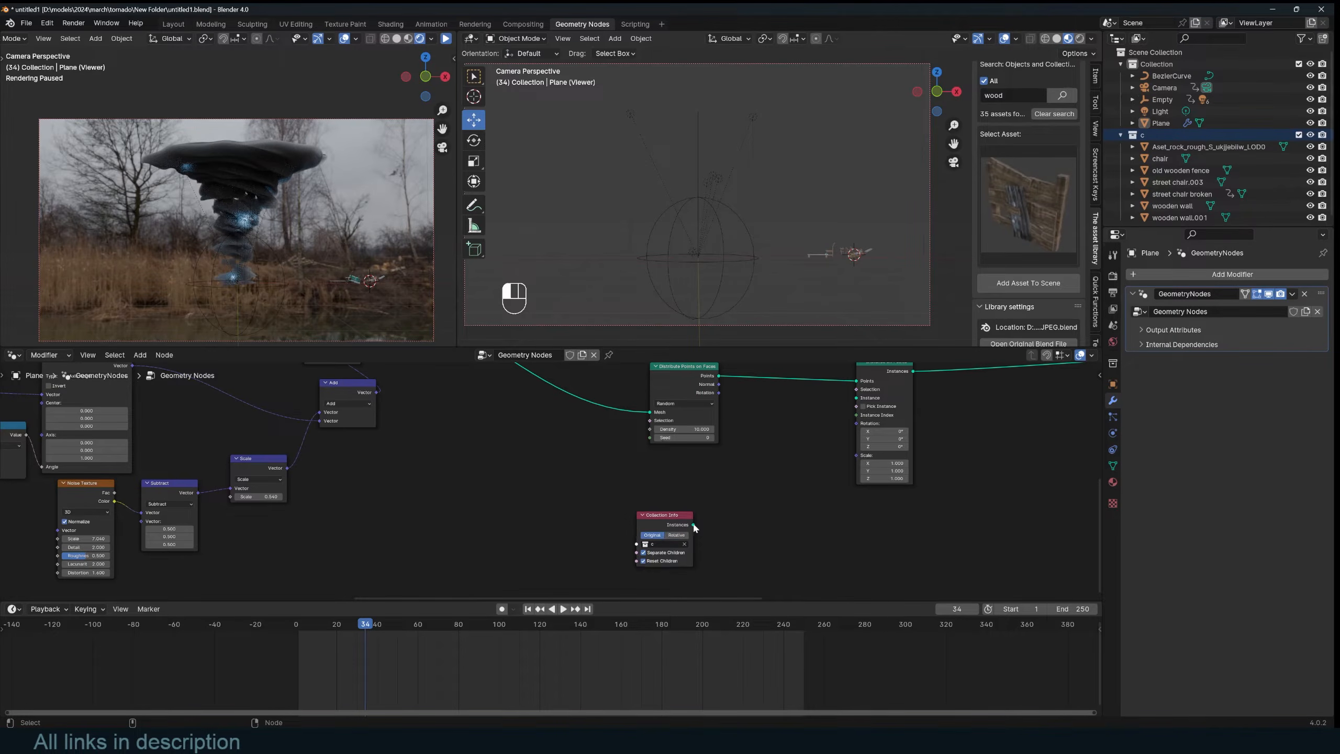
left_click_drag(693, 525, 862, 401)
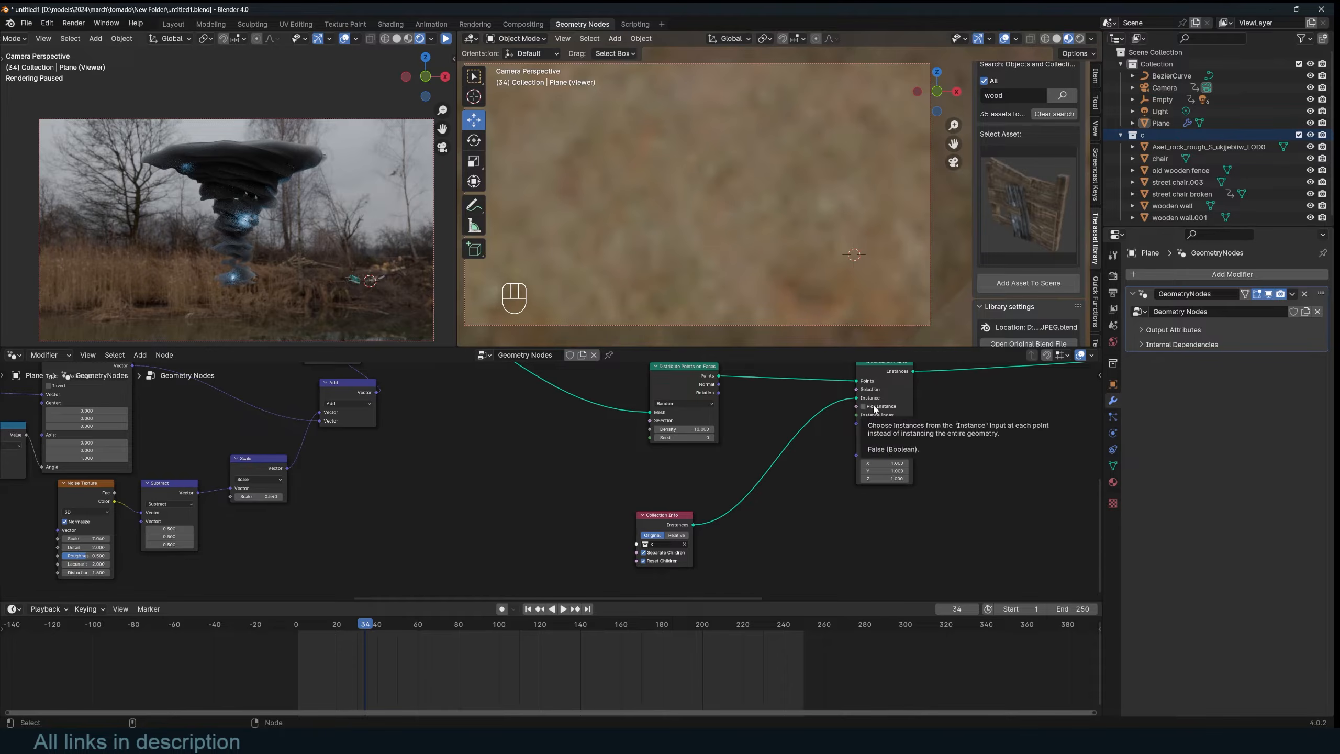
left_click(874, 407)
Step: Select every object in collection c, from the rough rock to wooden wall.001, and apply their object transforms
scroll(783, 266, "down", 3)
middle_click_drag(783, 266, 679, 310)
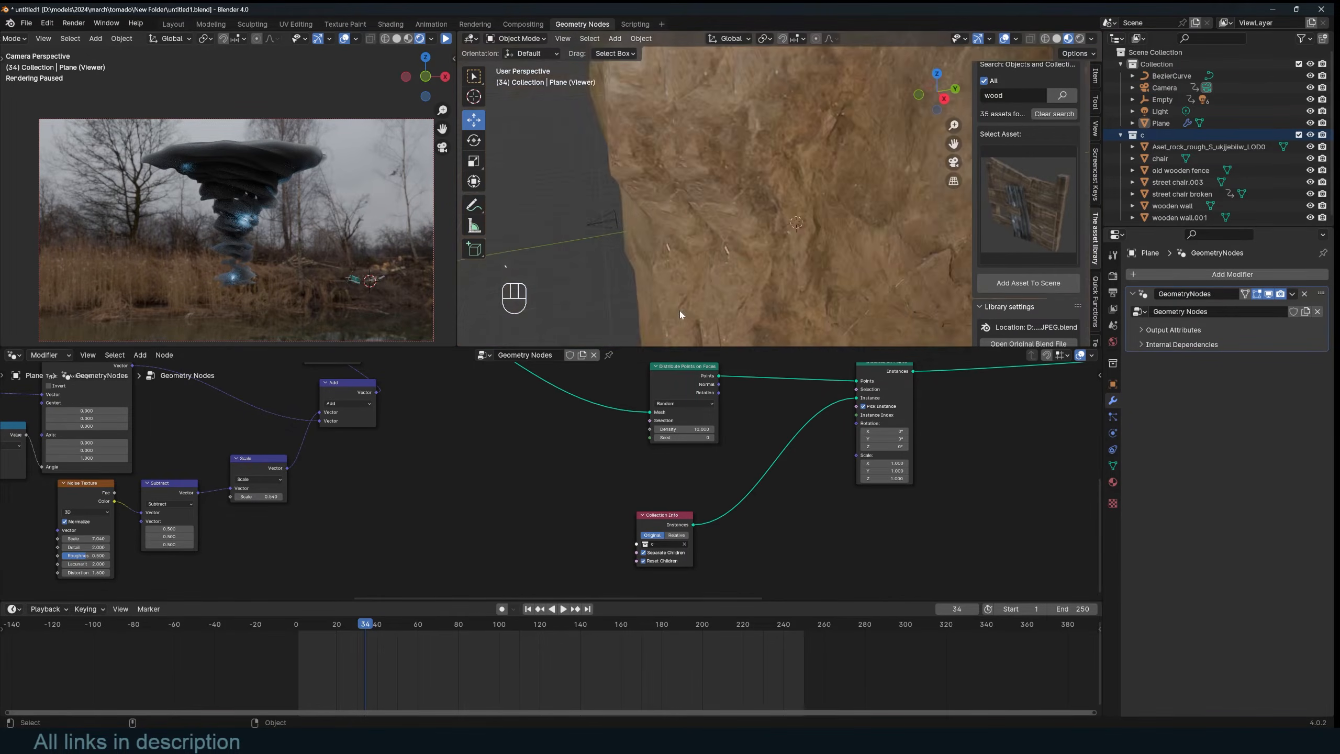
scroll(681, 313, "down", 10)
key("grave")
key("grave")
scroll(682, 316, "up", 5)
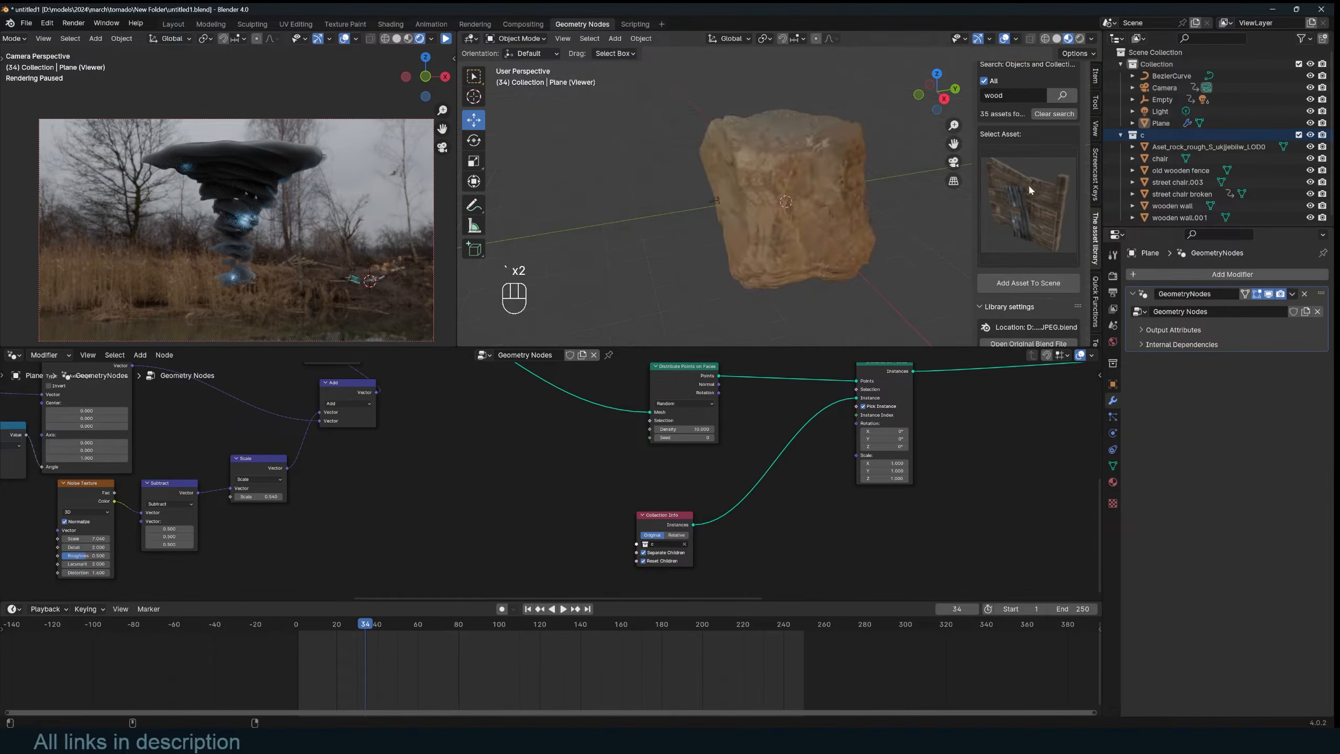
left_click(1208, 147)
left_click(1180, 217, "shift")
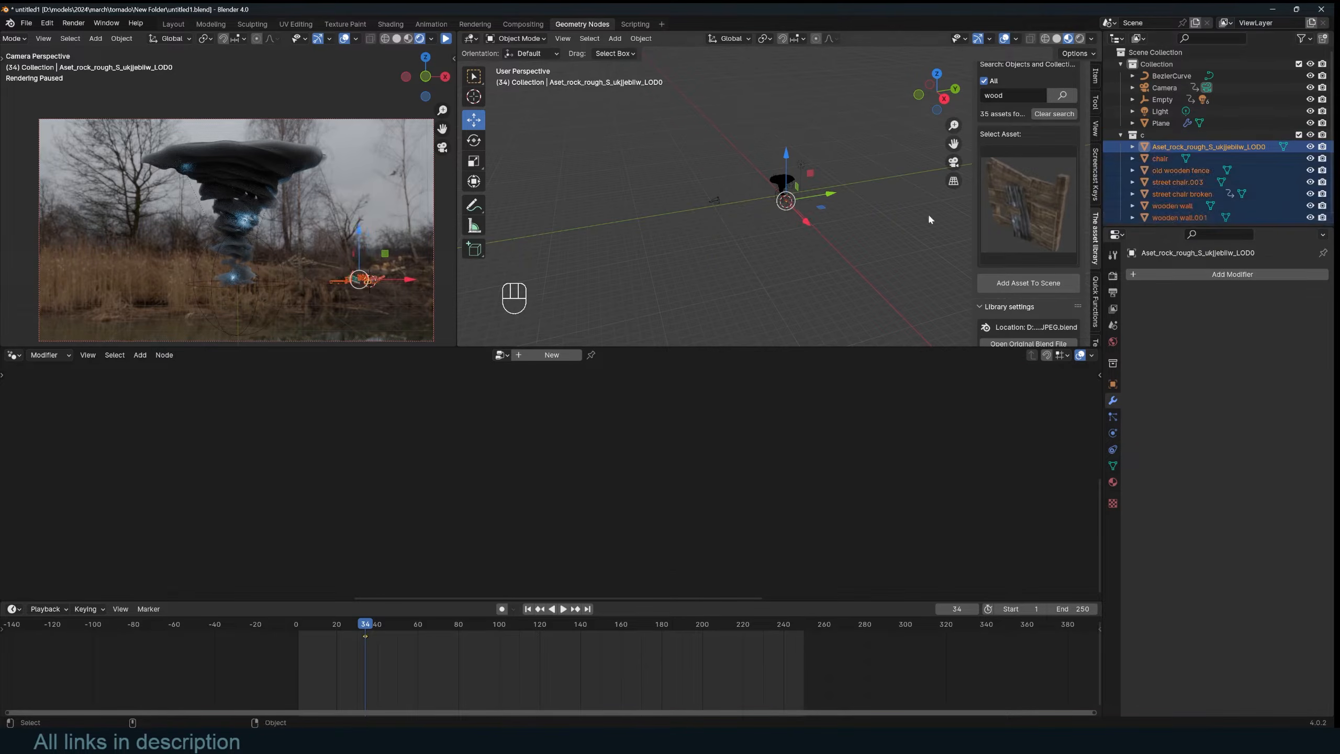
key("ctrl+a")
left_click(851, 214)
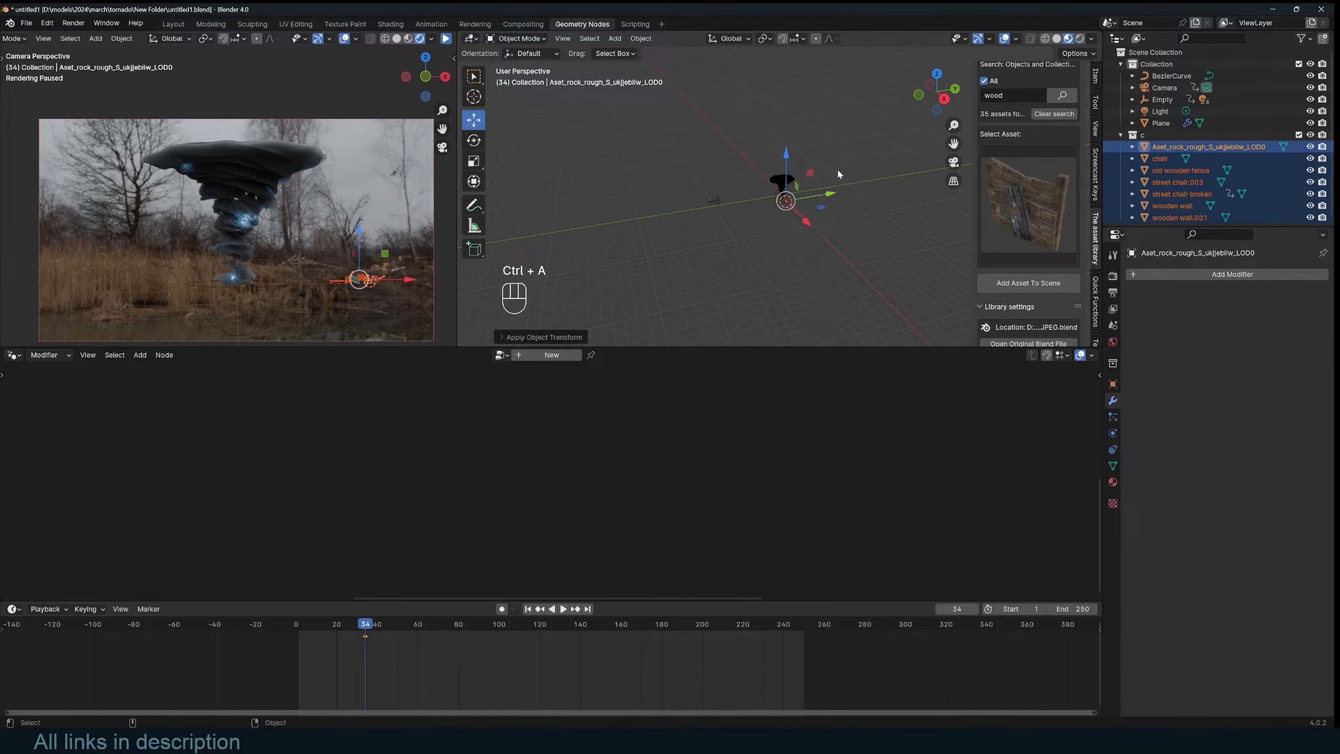
Step: Switch the camera view to Solid shading and link the tornado's Instance on Points node to the Group Output
key("KP_0")
left_click(715, 151)
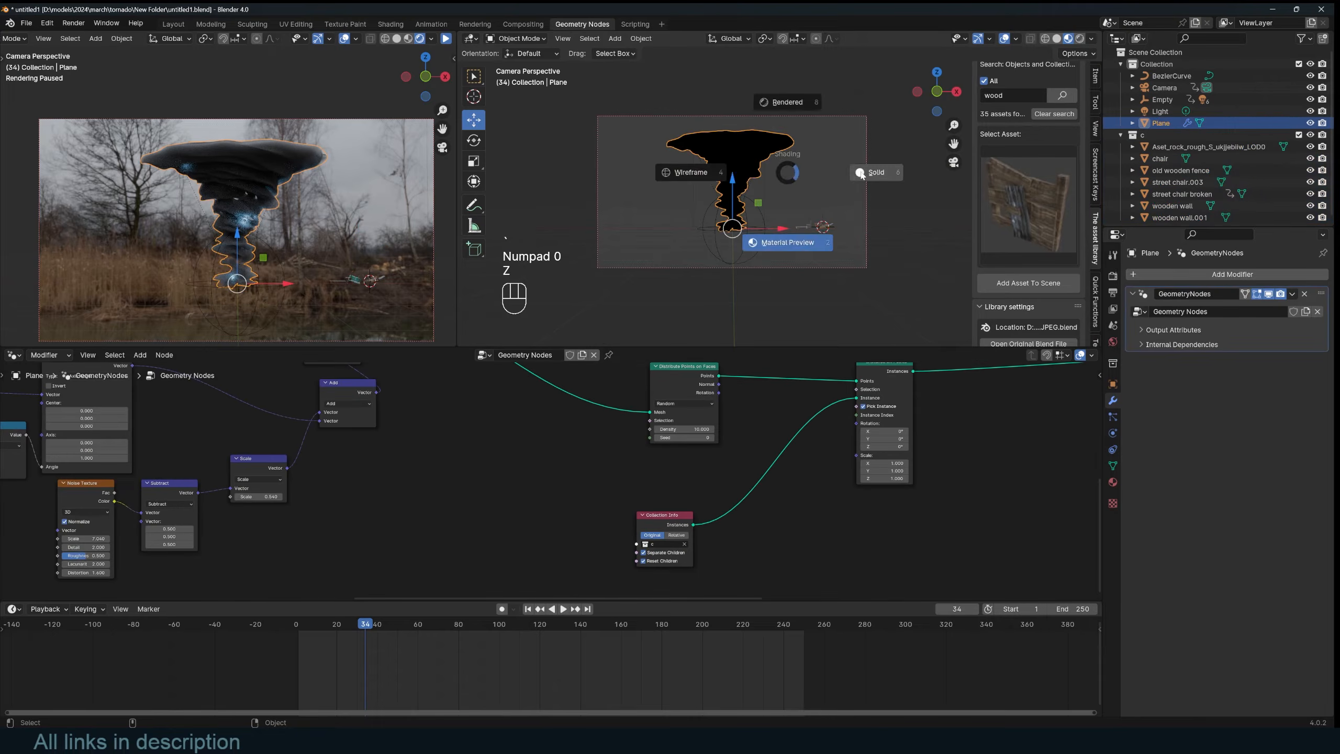
middle_click_drag(804, 447, 714, 477)
left_click(784, 406, "ctrl+shift")
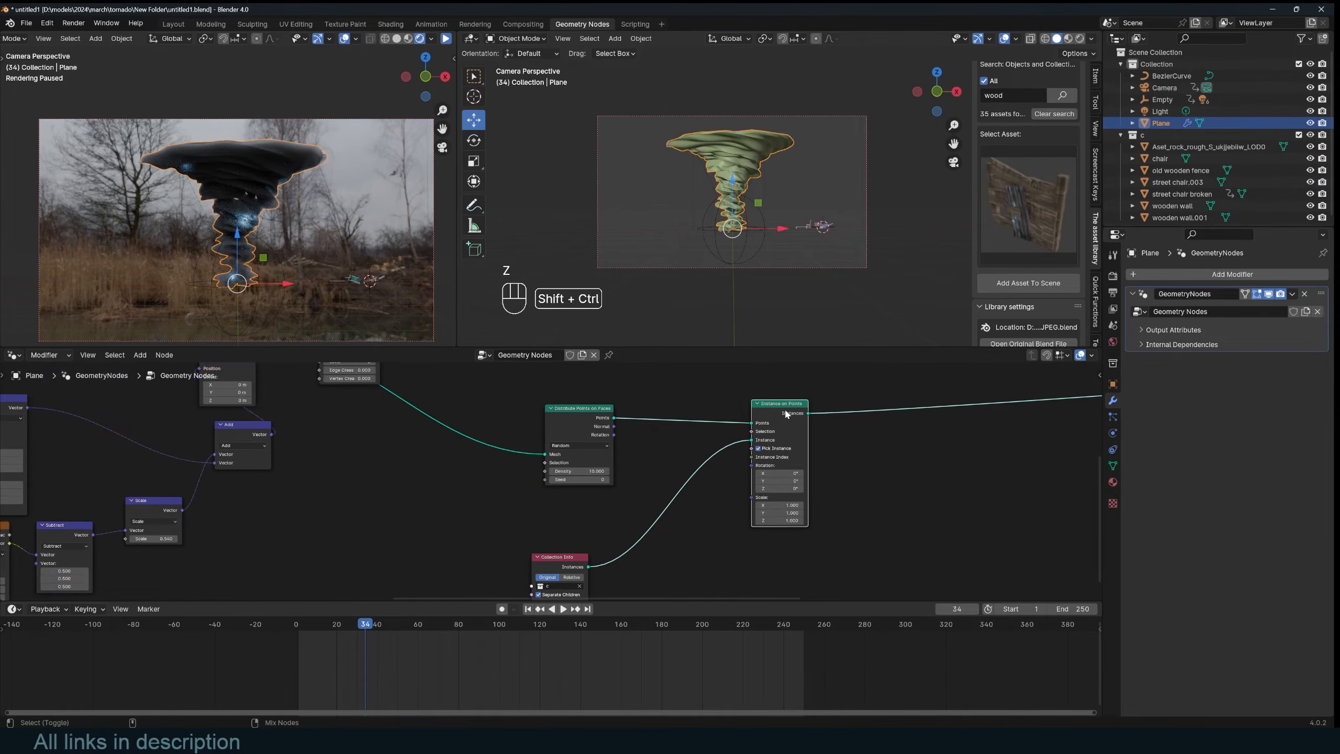
scroll(841, 438, "down", 5)
middle_click_drag(814, 437, 685, 444)
left_click(584, 441, "alt+shift")
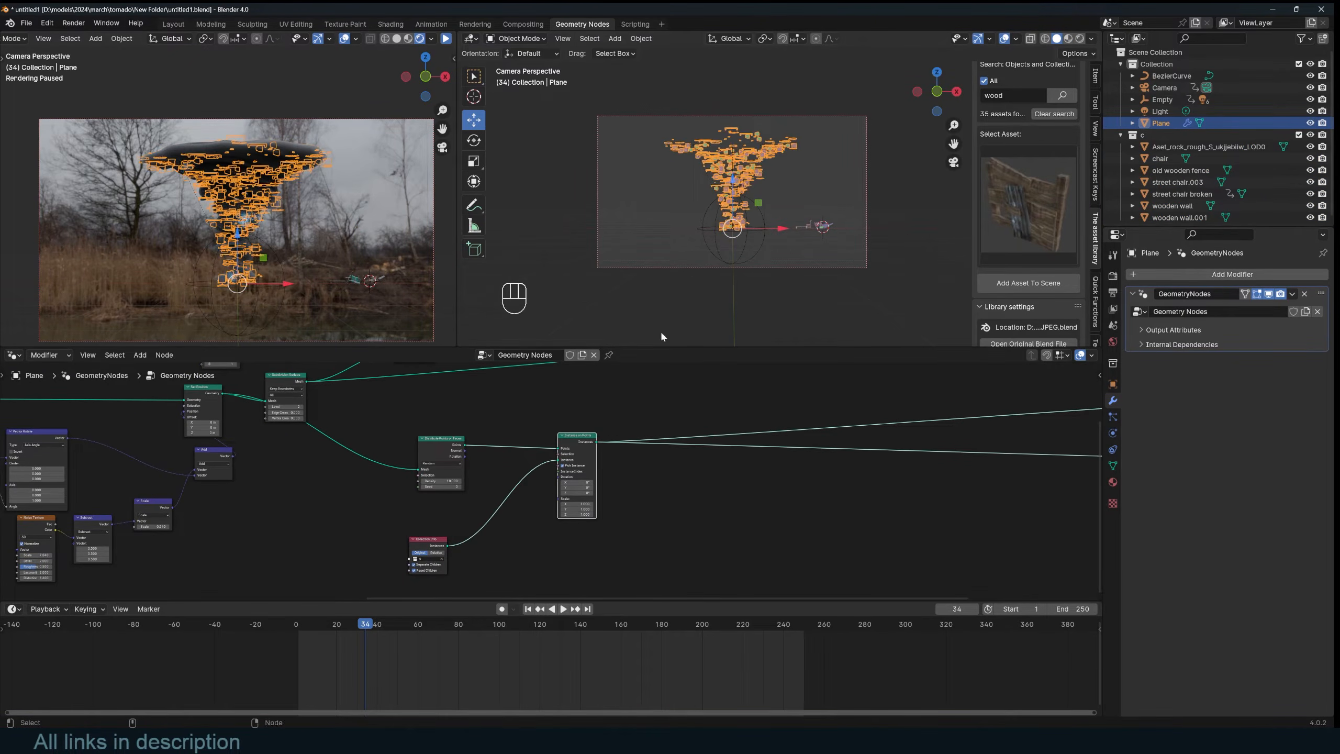
Step: Play the animation and examine close up how the instanced debris moves around the tornado
scroll(730, 193, "up", 2)
key("alt+a")
scroll(728, 205, "up", 3)
key("space")
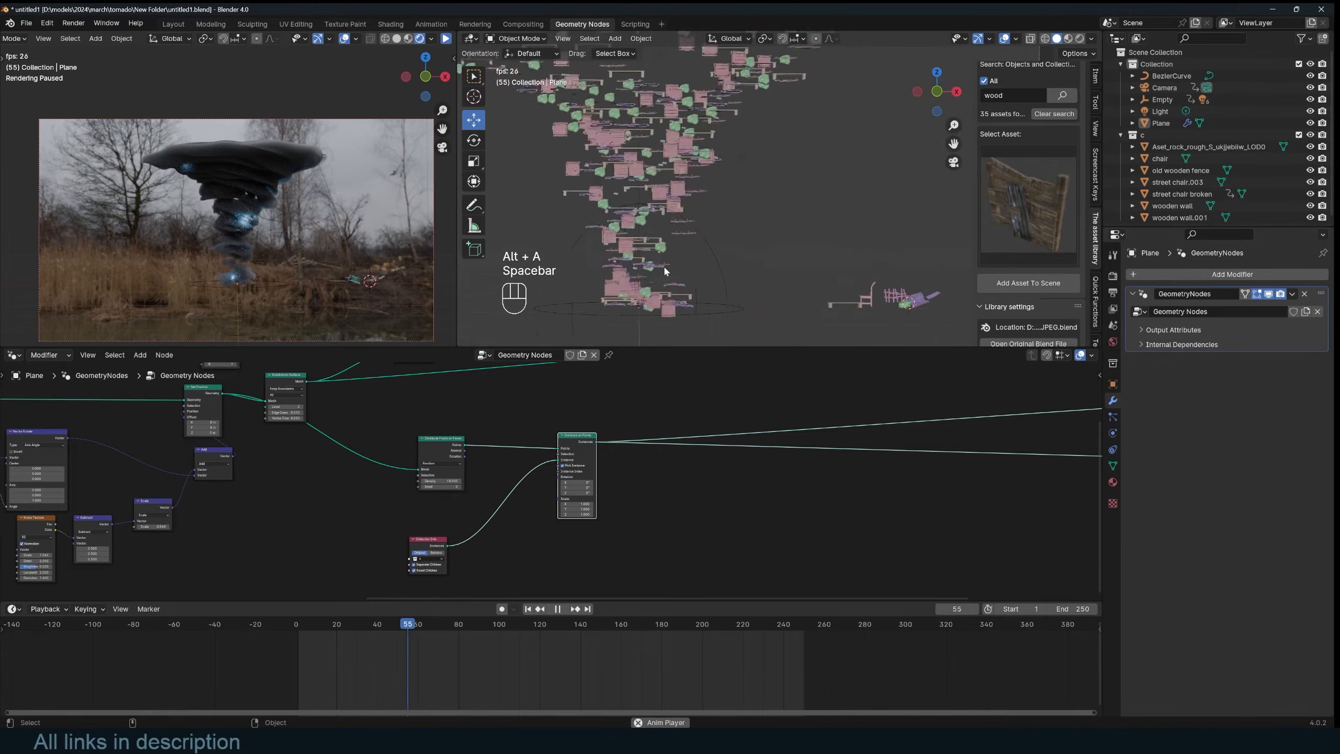
scroll(801, 256, "up", 4)
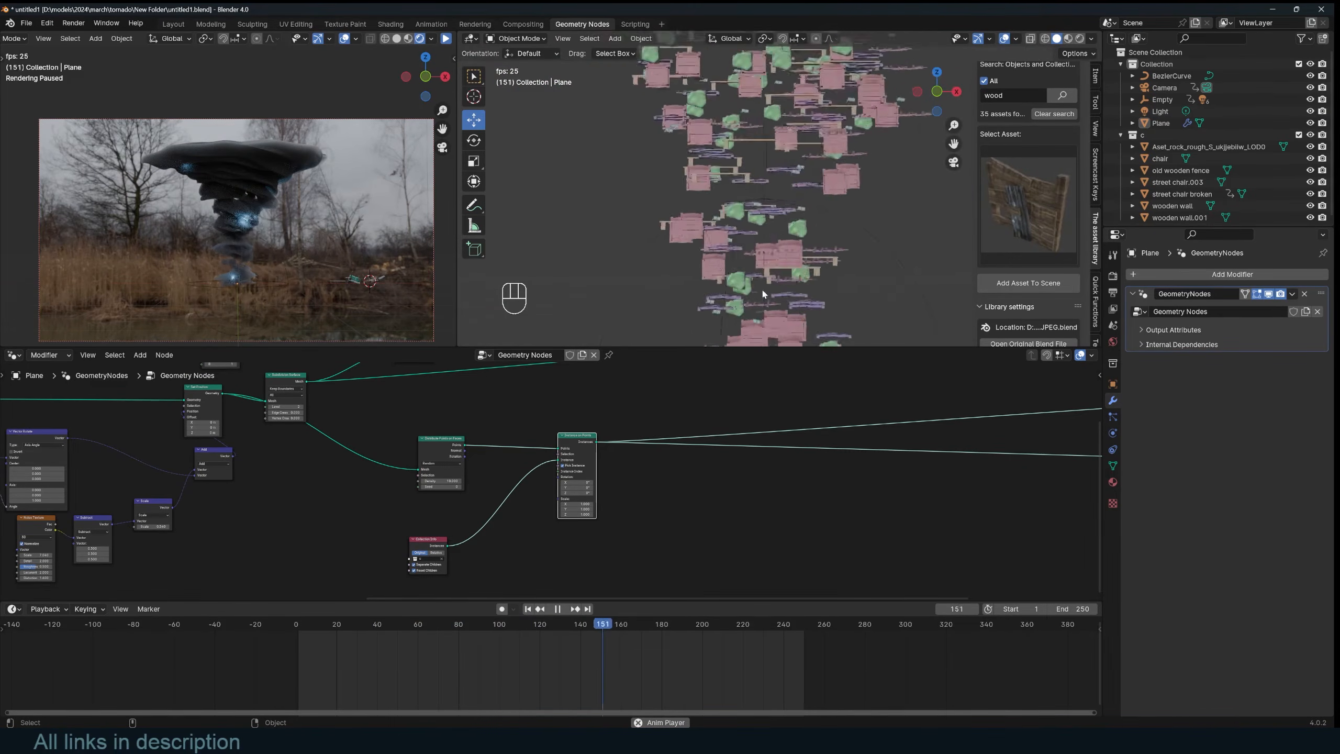
key("Escape")
key("space")
scroll(761, 287, "down", 2)
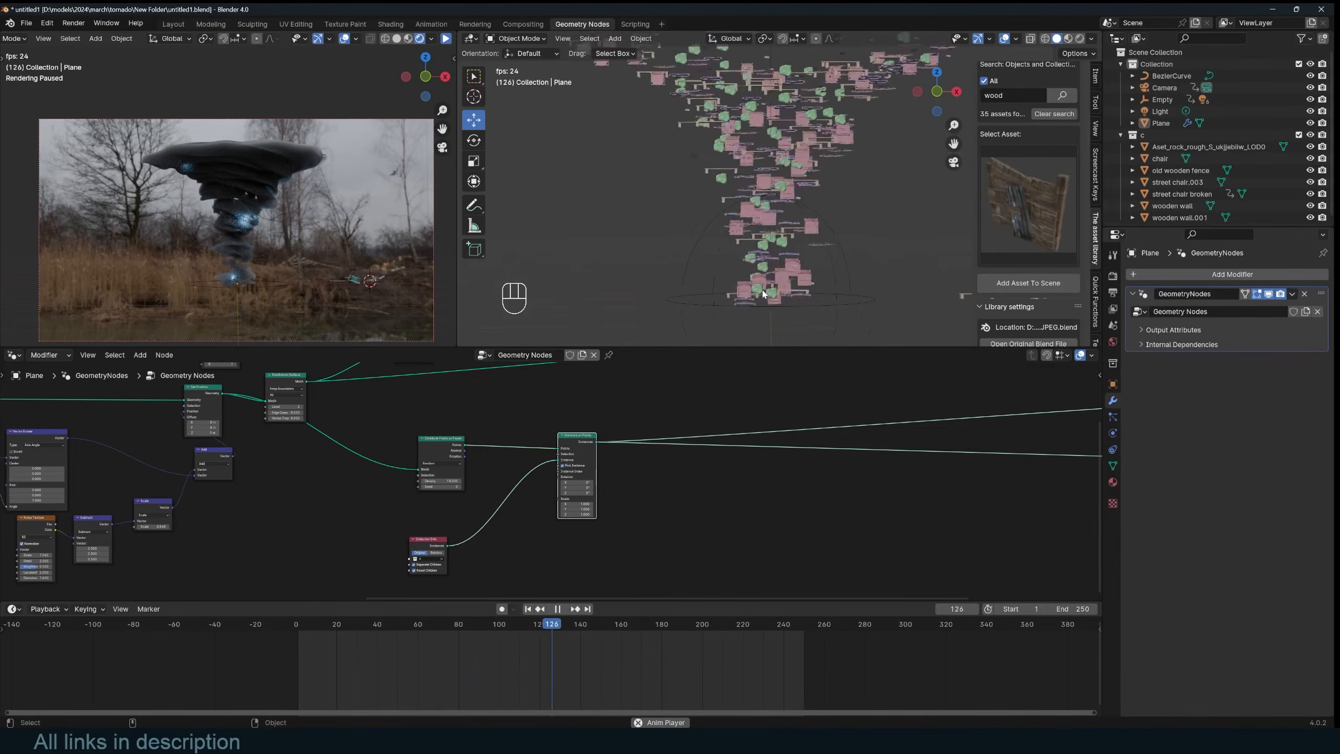
Step: Replay the animation and inspect the instanced debris around the tornado from farther away and close up
key("Escape")
key("space")
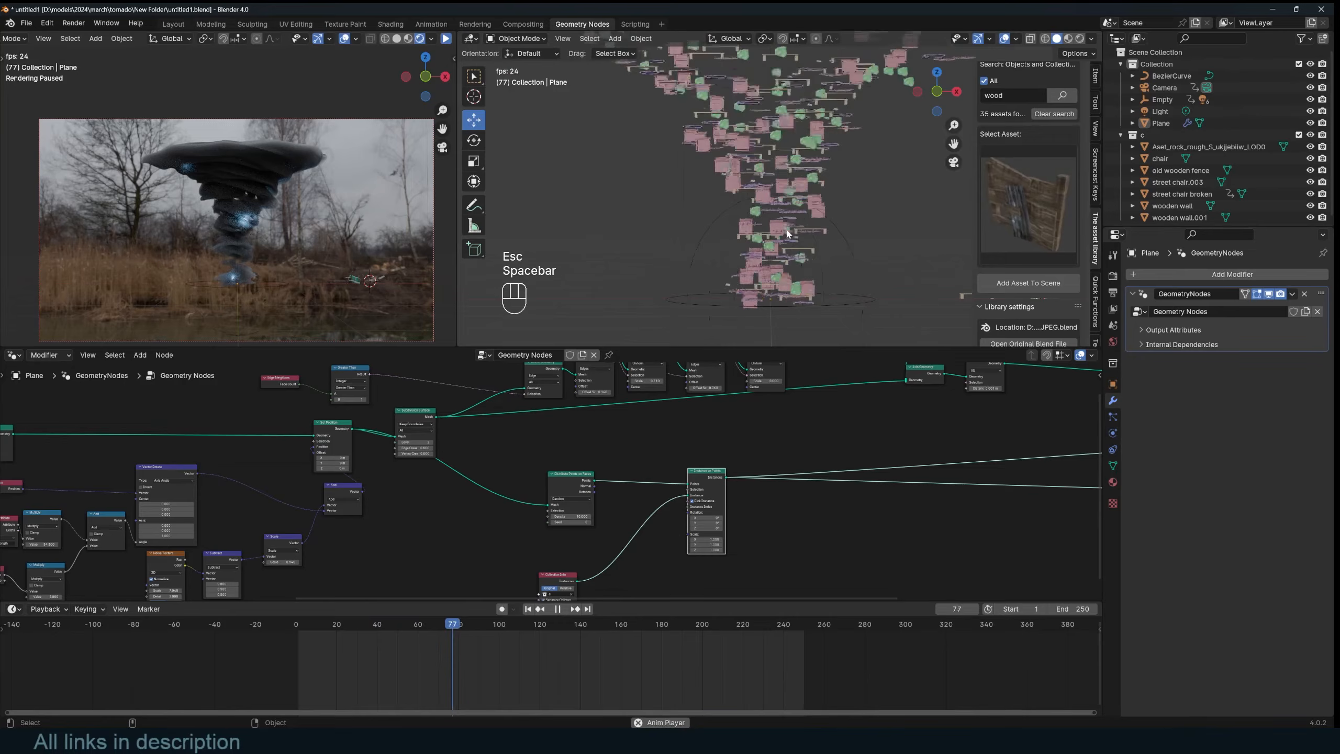
scroll(779, 190, "down", 3)
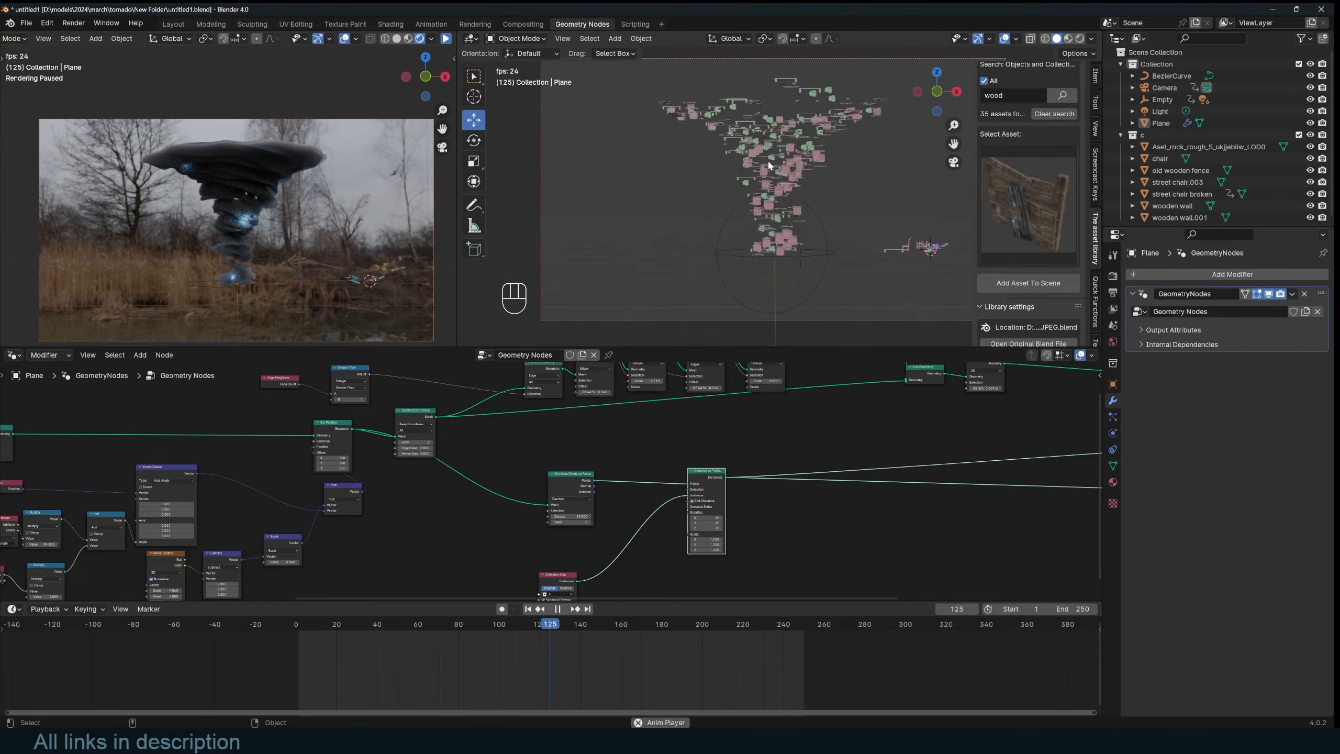
scroll(767, 159, "up", 5)
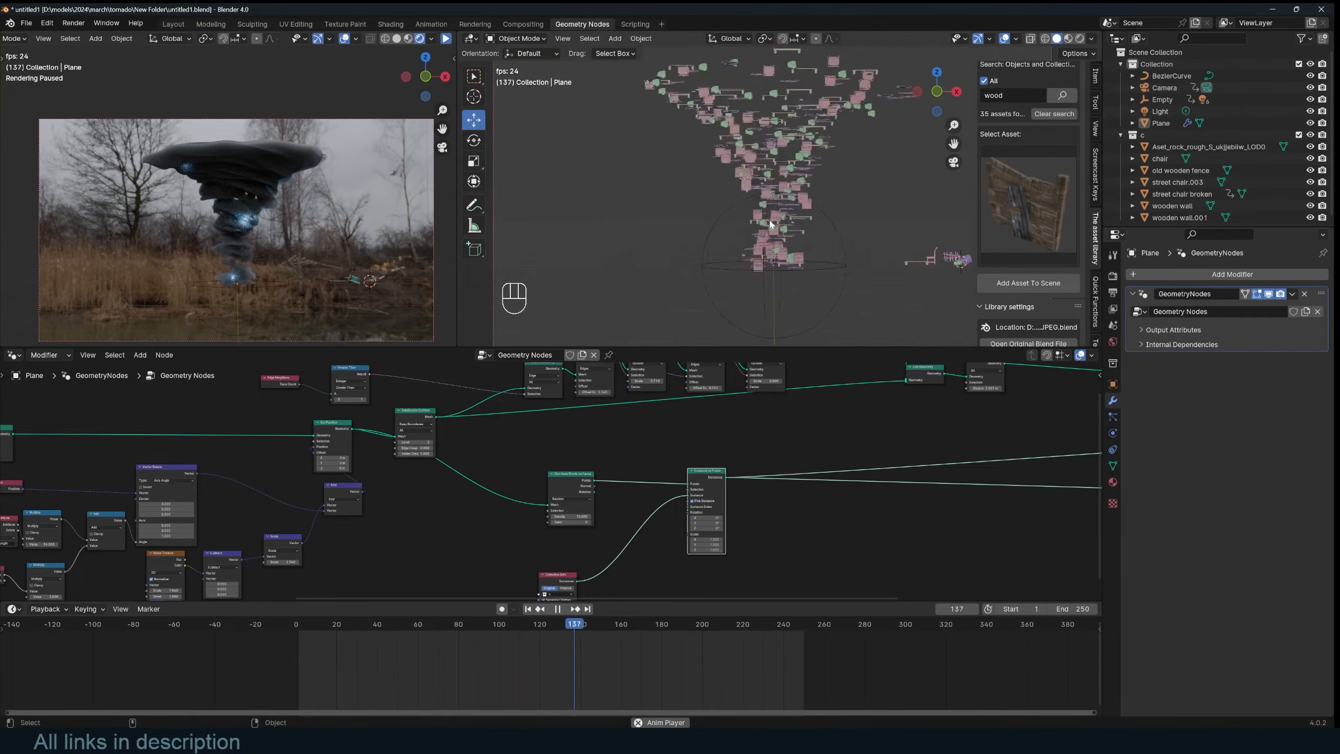
key("space")
scroll(565, 420, "down", 5)
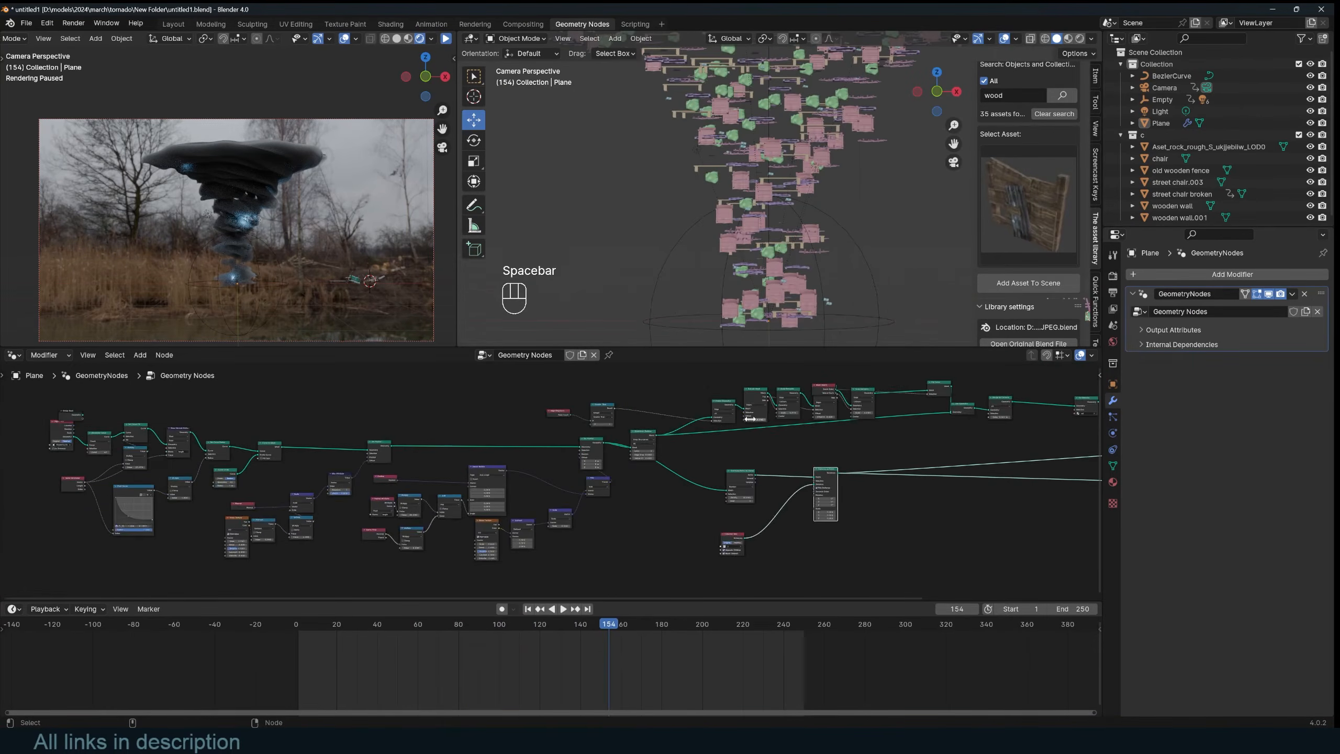
Step: Preview the Distribute Points on Faces output and play the animation to check how the points move
scroll(765, 429, "up", 5)
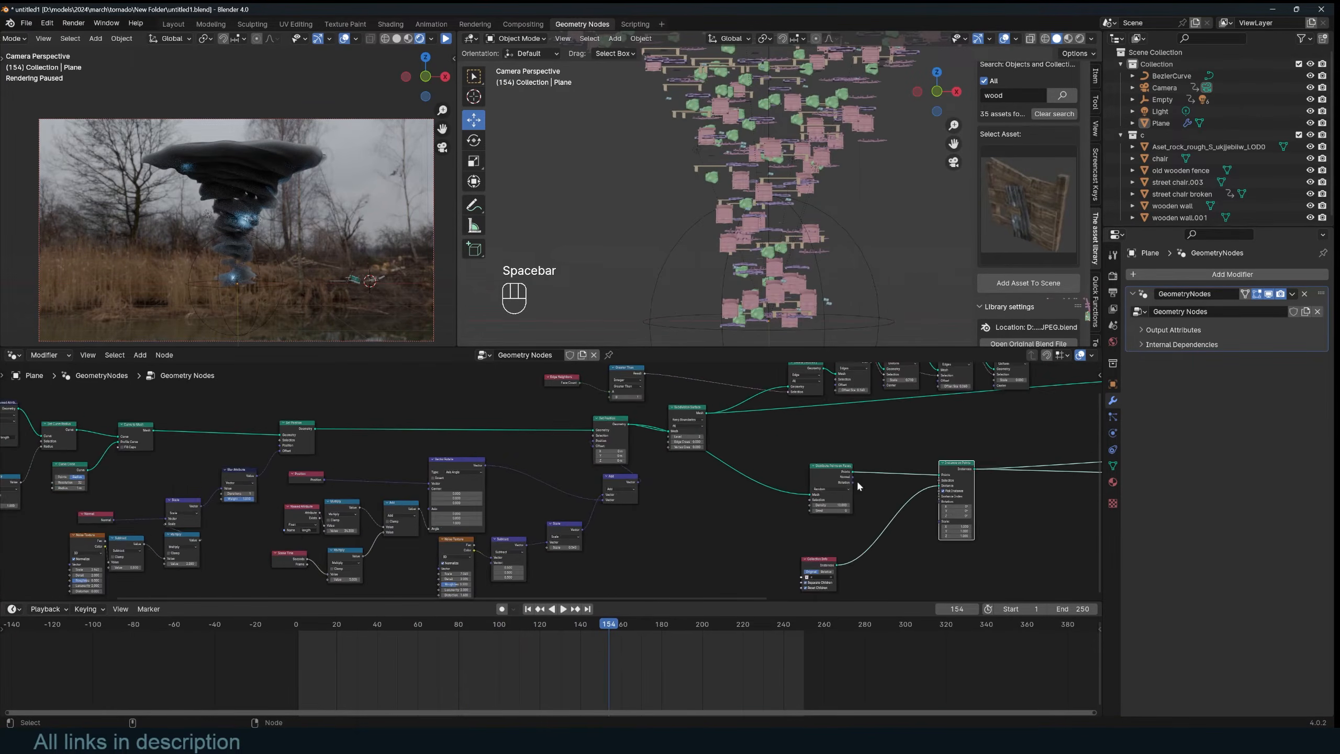
middle_click_drag(845, 475, 698, 453)
scroll(712, 451, "up", 1)
left_click(743, 446, "ctrl+shift")
key("space")
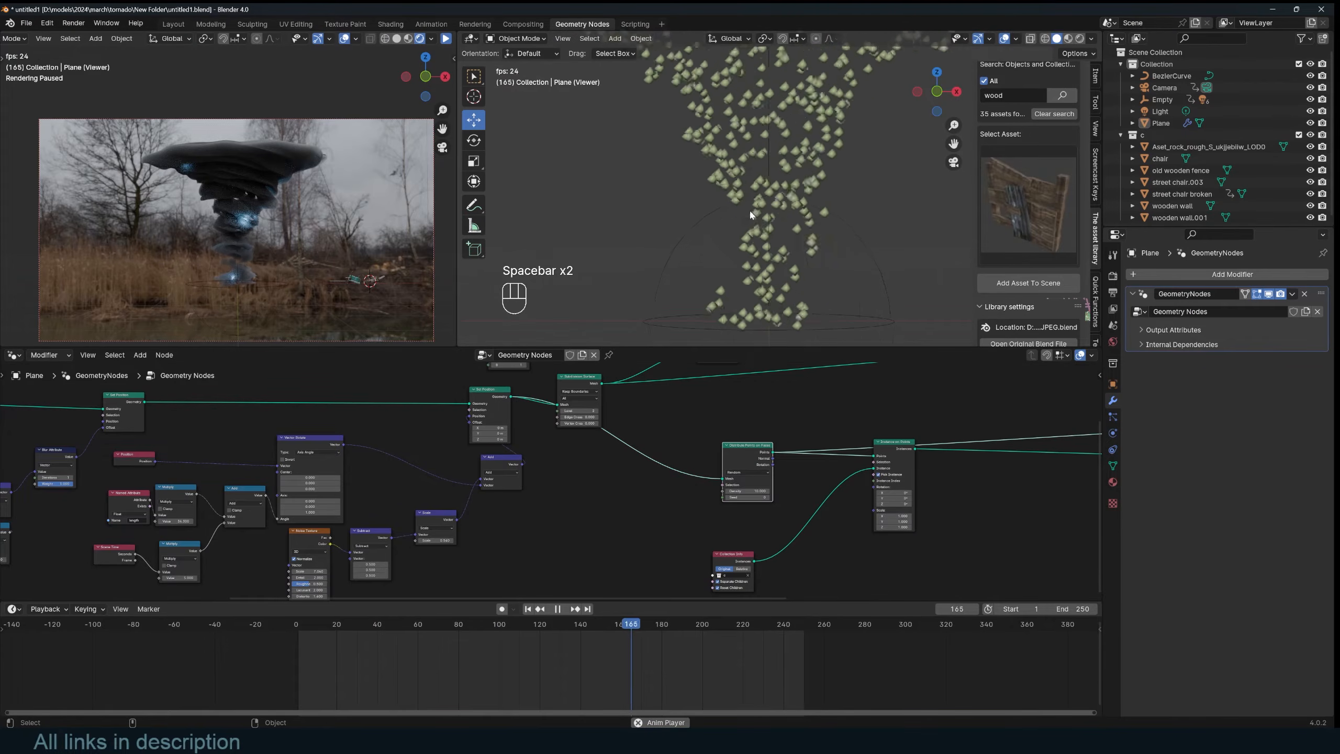
key("space")
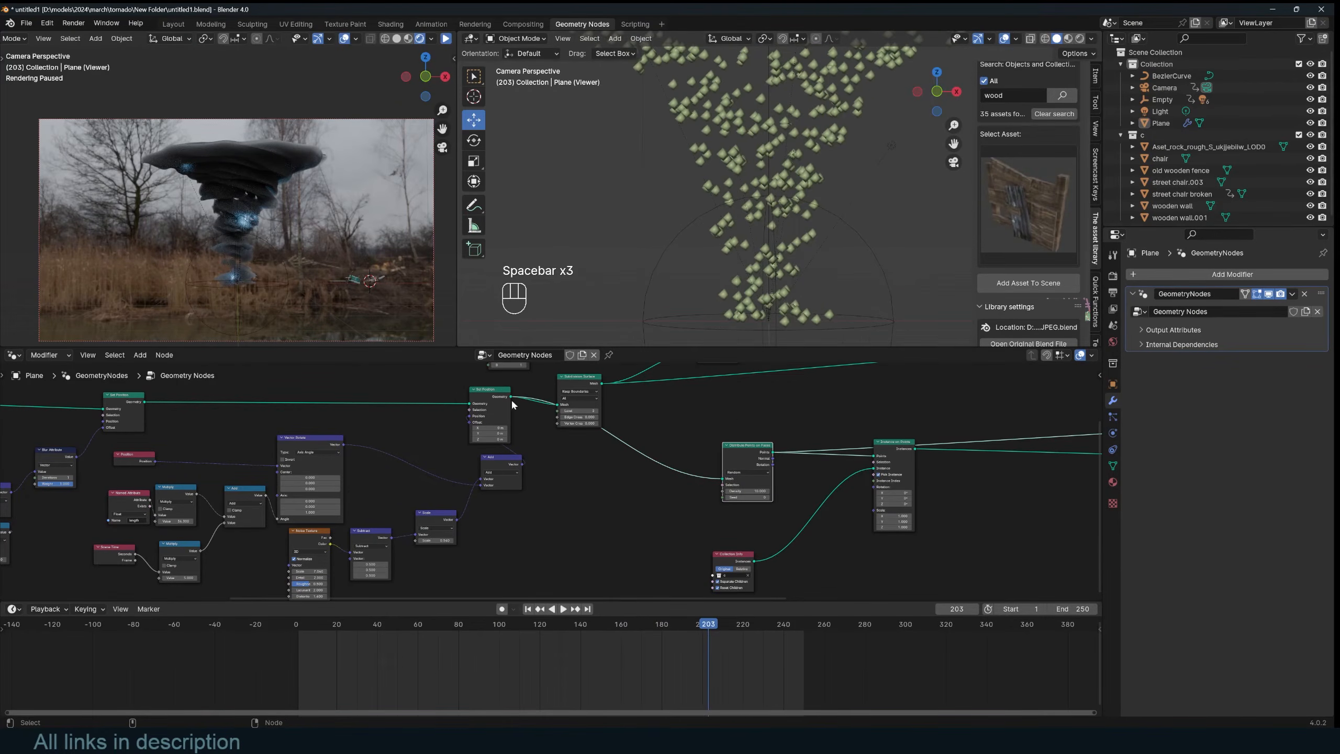
Step: Compare the displaced mesh from the Set Position node before the subdivision with the distributed points, and play the mesh's animation
left_click(510, 399, "ctrl+shift")
left_click_drag(746, 457, 738, 462)
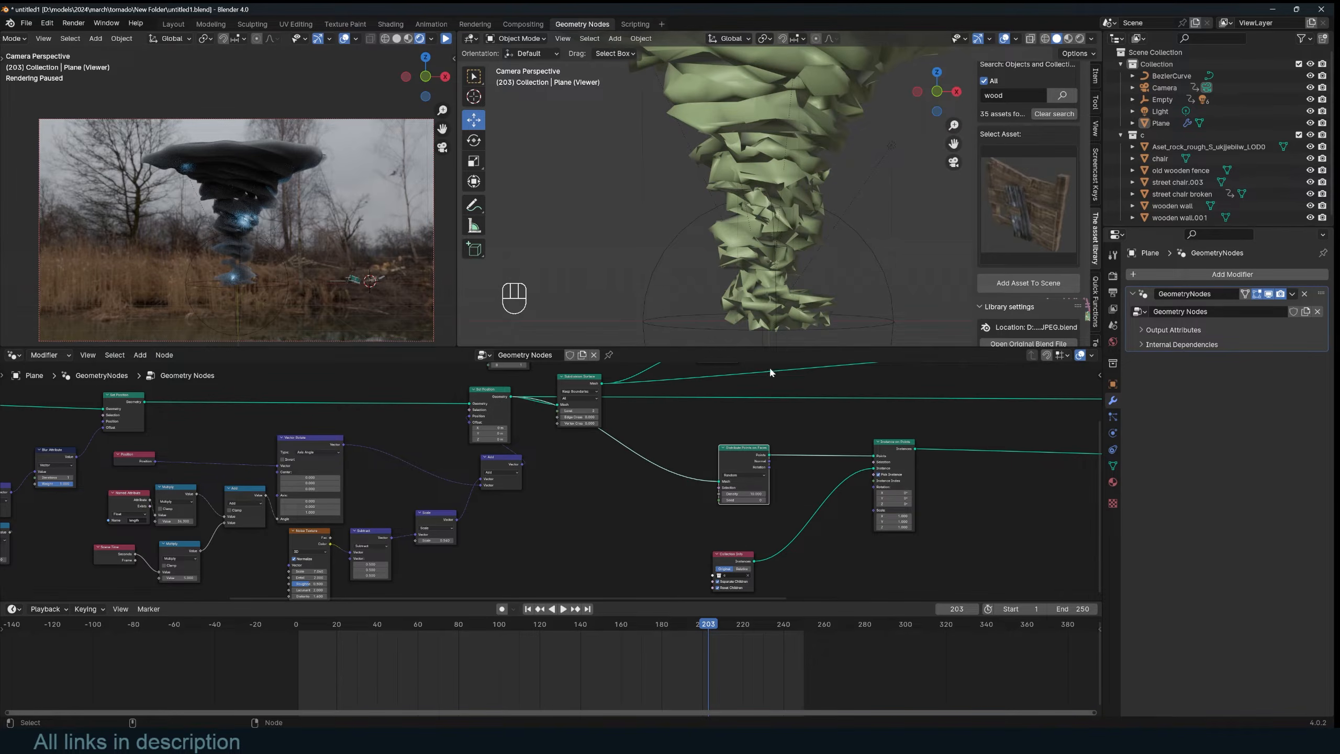
left_click(738, 459, "ctrl+shift")
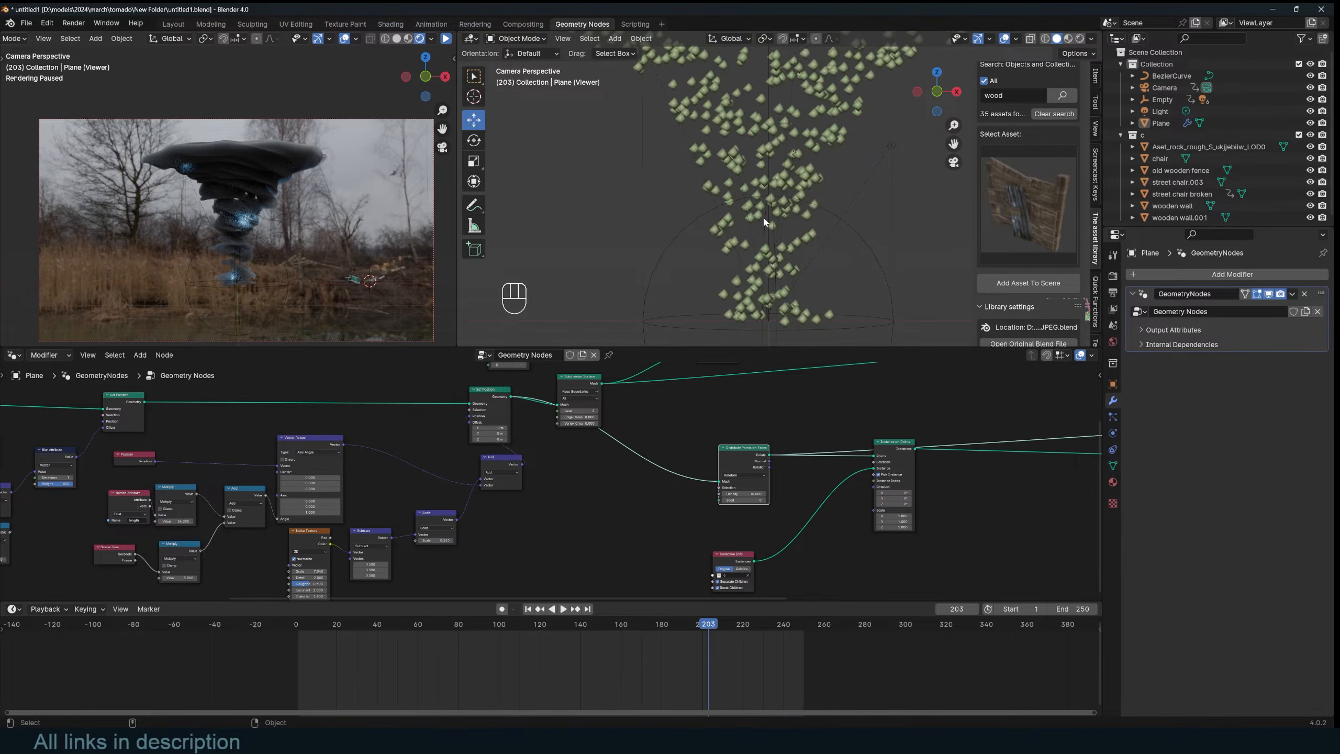
left_click(480, 397, "ctrl+shift")
key("space")
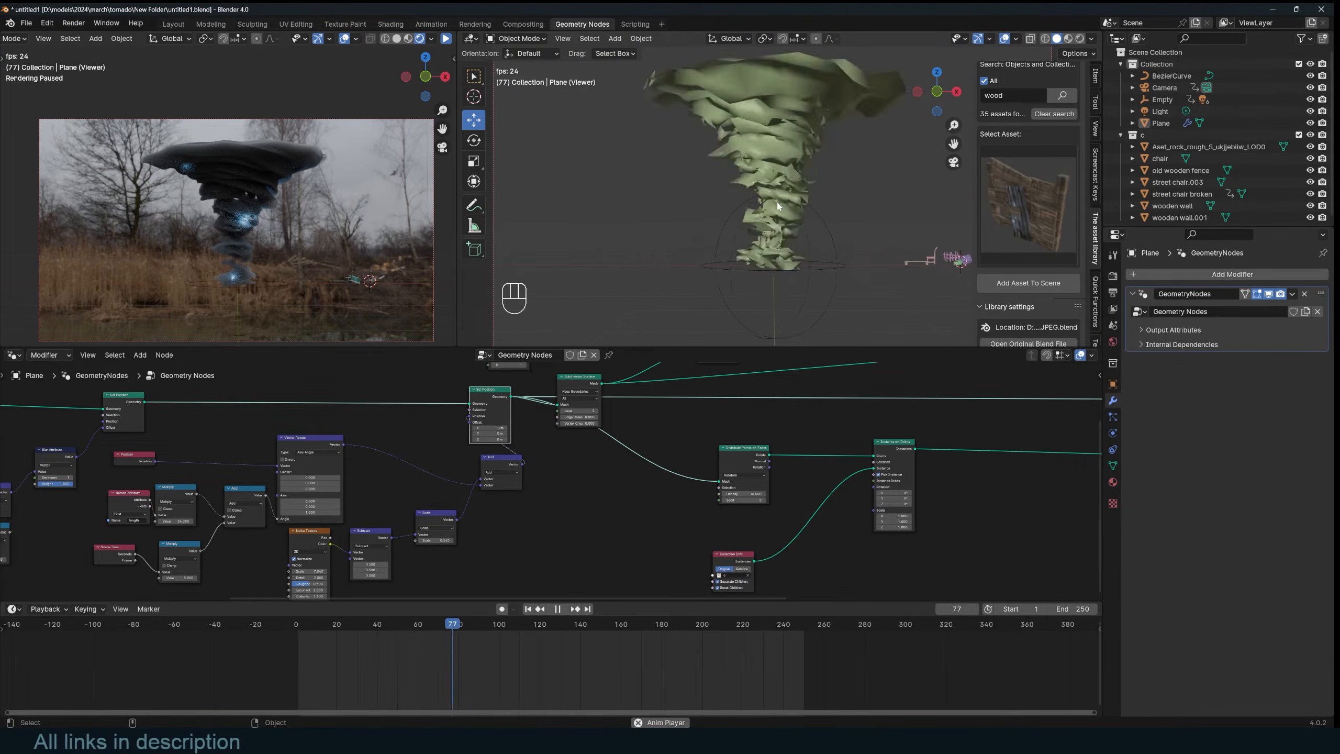
key("Escape")
Step: Play the animation while previewing the distributed points and the Instance on Points output in turn
left_click(749, 453, "ctrl+shift")
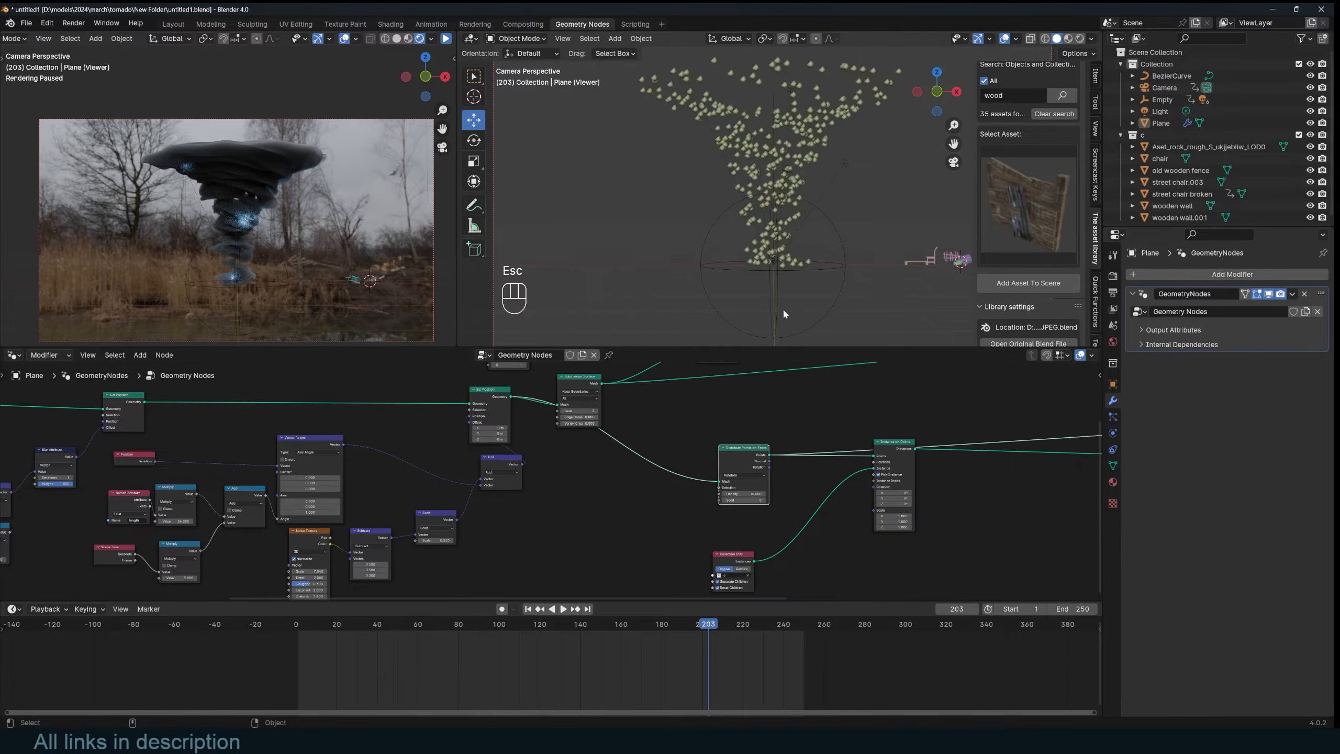
key("space")
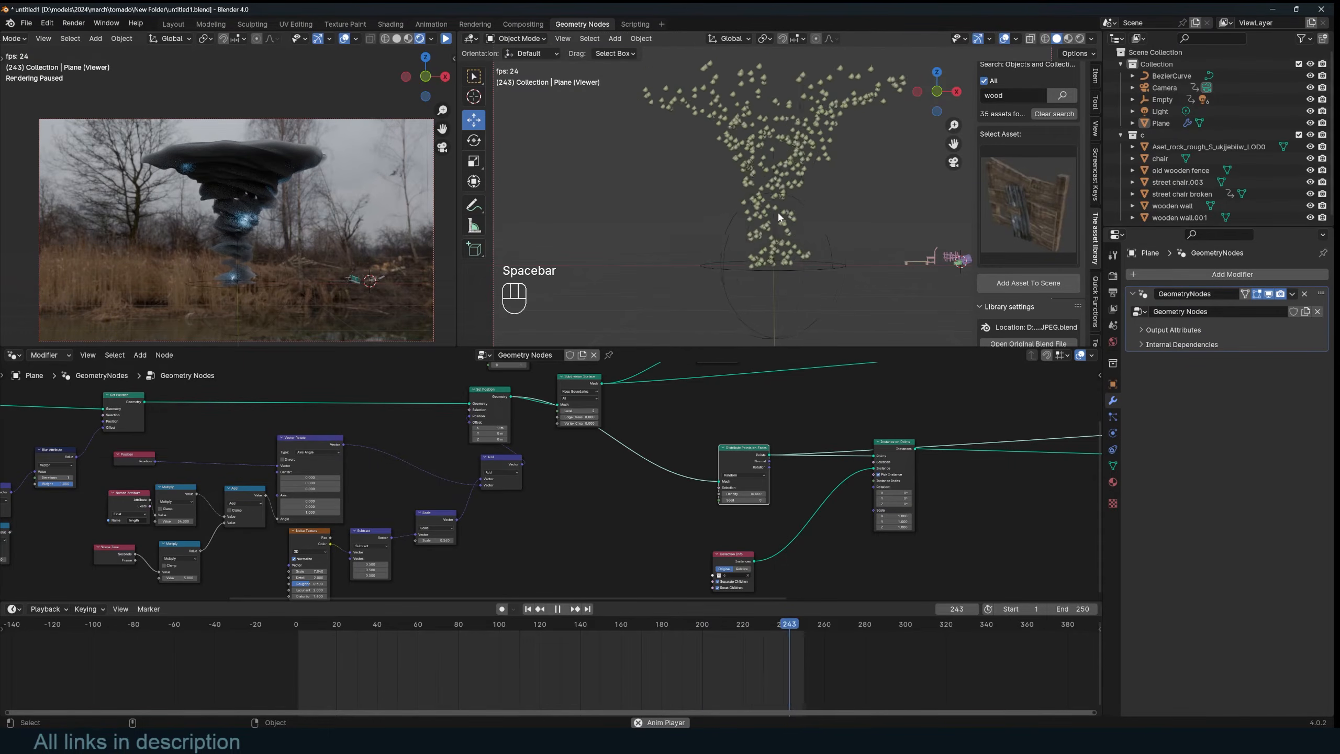
key("space")
left_click(896, 444, "ctrl+shift")
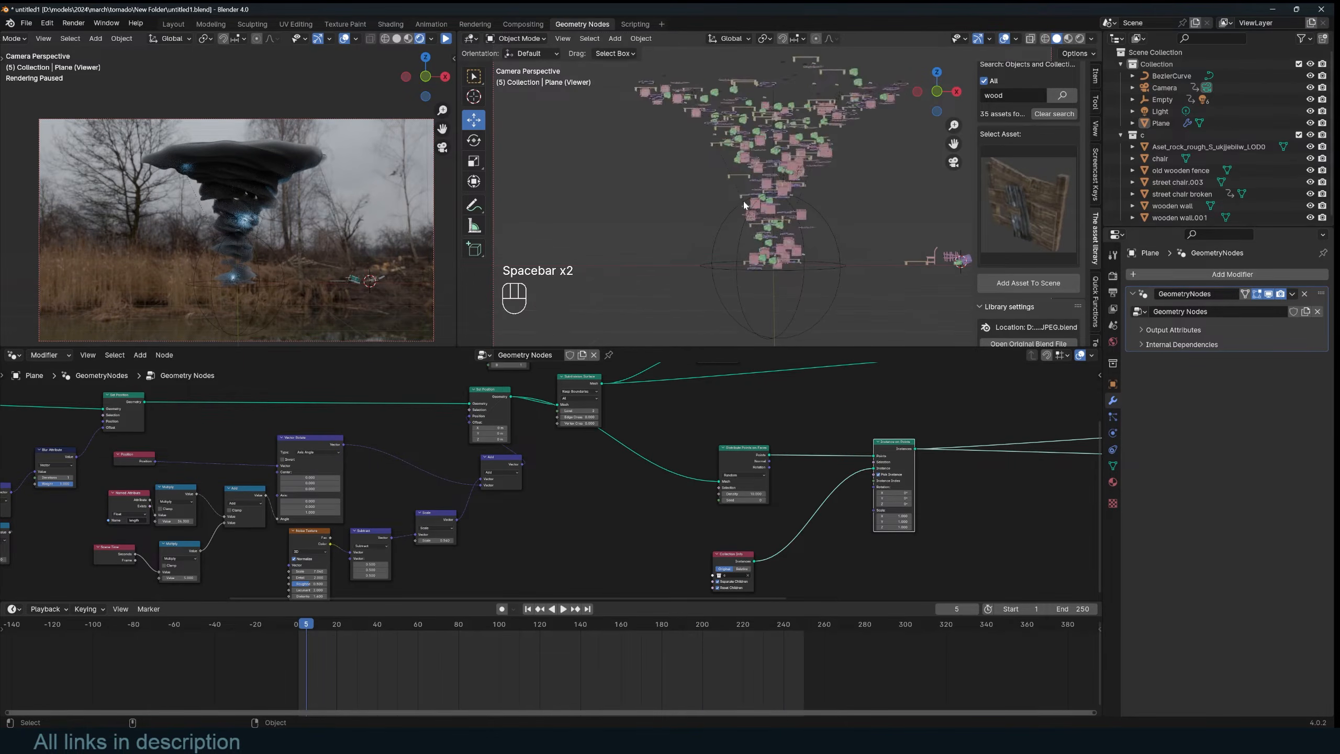
key("space")
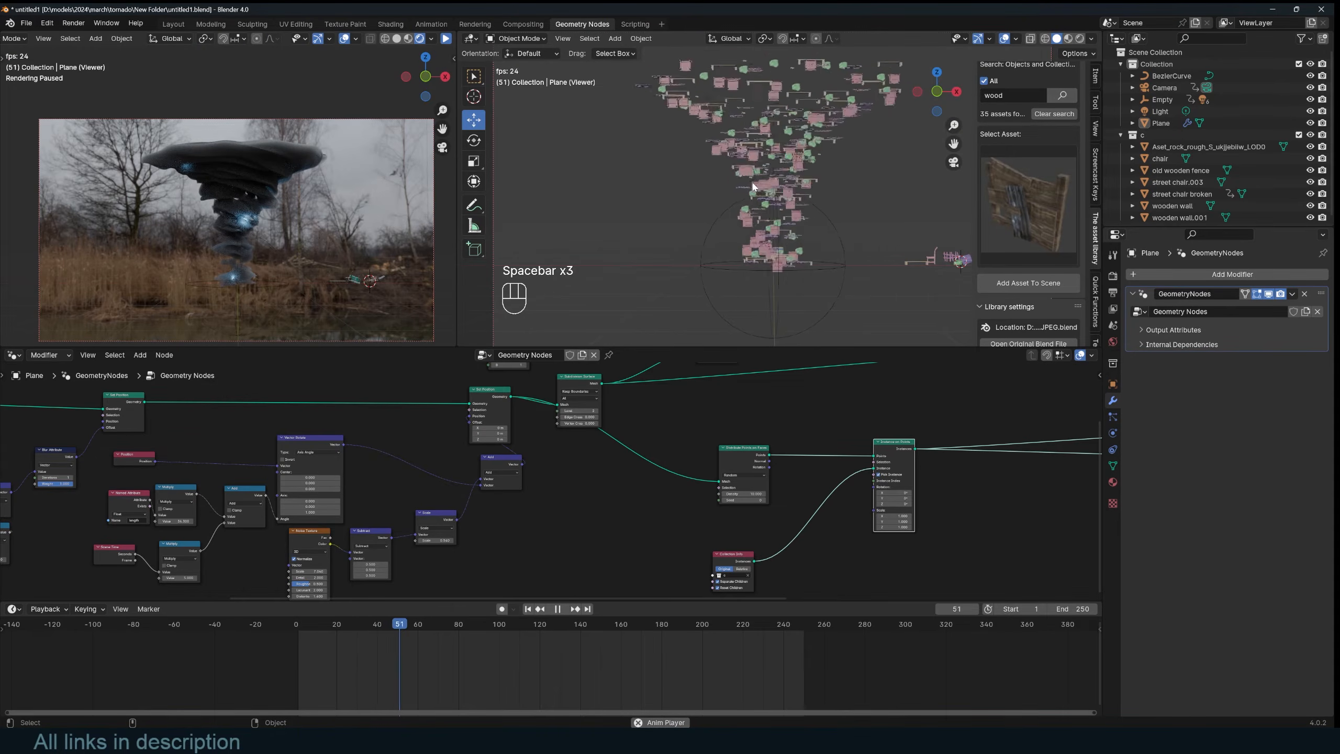
key("Escape")
Step: Preview the earlier Set Position node in the tornado chain and play its animation
scroll(584, 443, "down", 3)
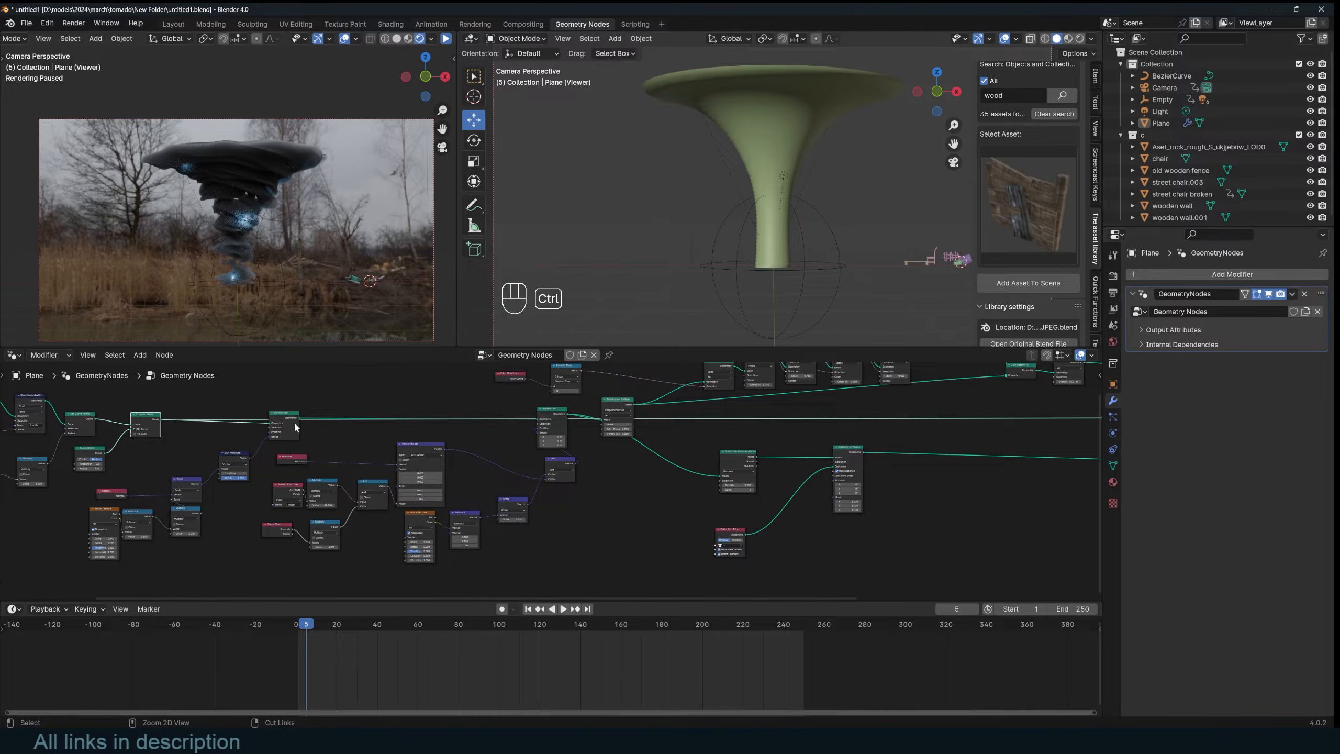
left_click(293, 421, "ctrl+shift")
key("space")
key("Escape")
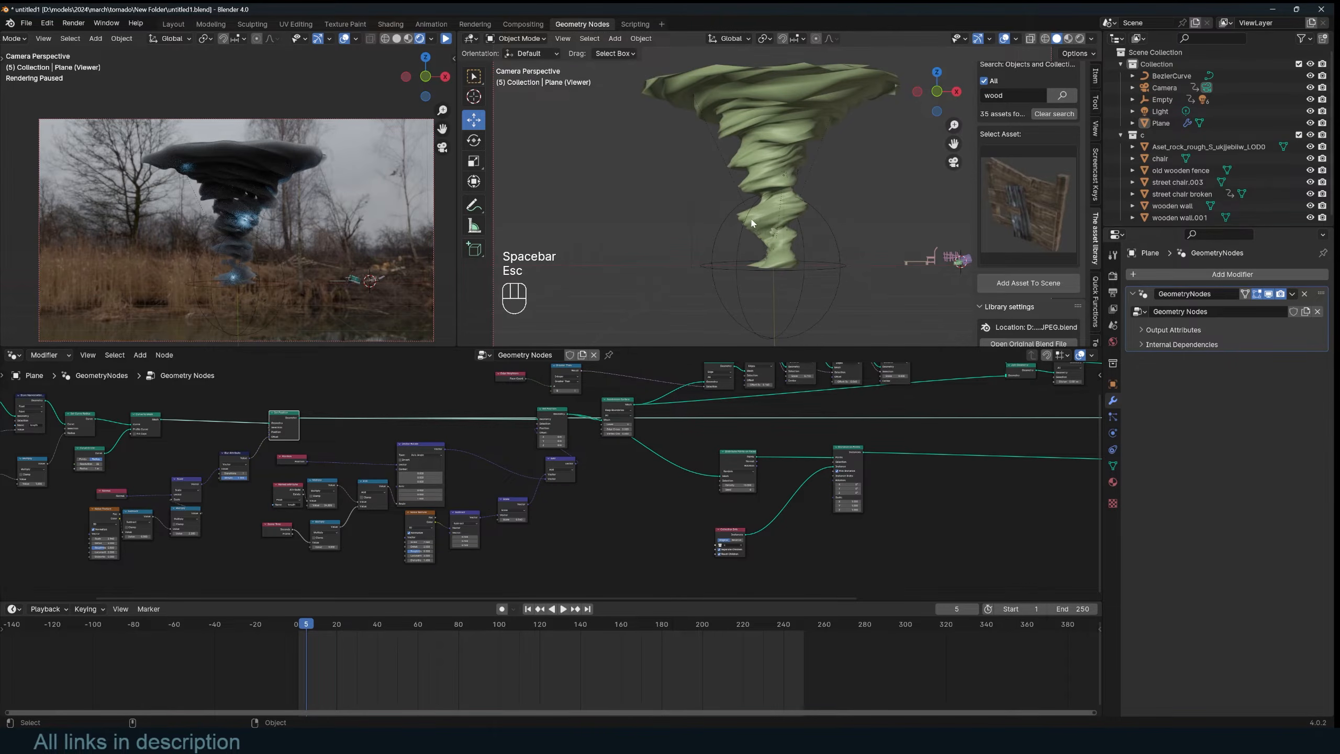
Step: Link the earlier Set Position node's geometry to the Distribute Points on Faces Mesh input and shift the debris nodes nearer the chain
left_click_drag(456, 476, 710, 480)
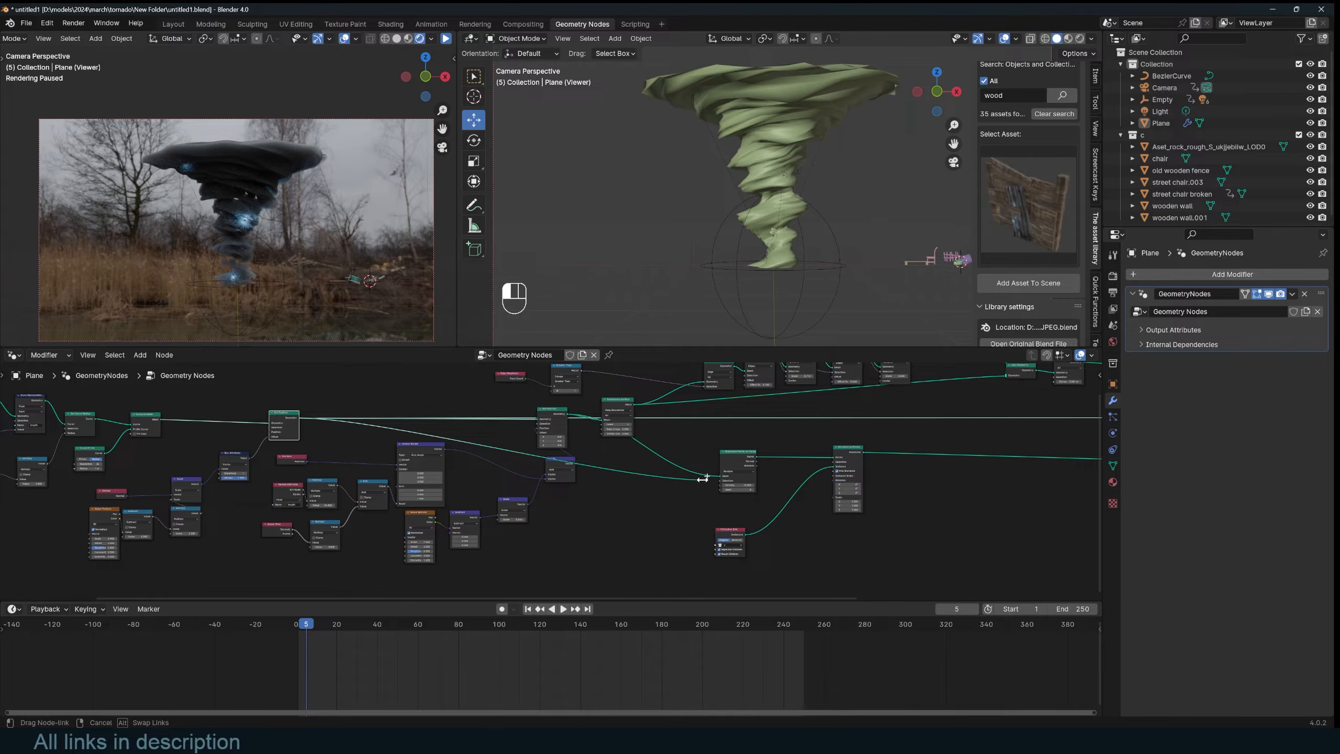
left_click_drag(721, 482, 722, 480)
left_click_drag(742, 460, 653, 472)
left_click_drag(834, 449, 793, 460)
left_click_drag(730, 530, 677, 532)
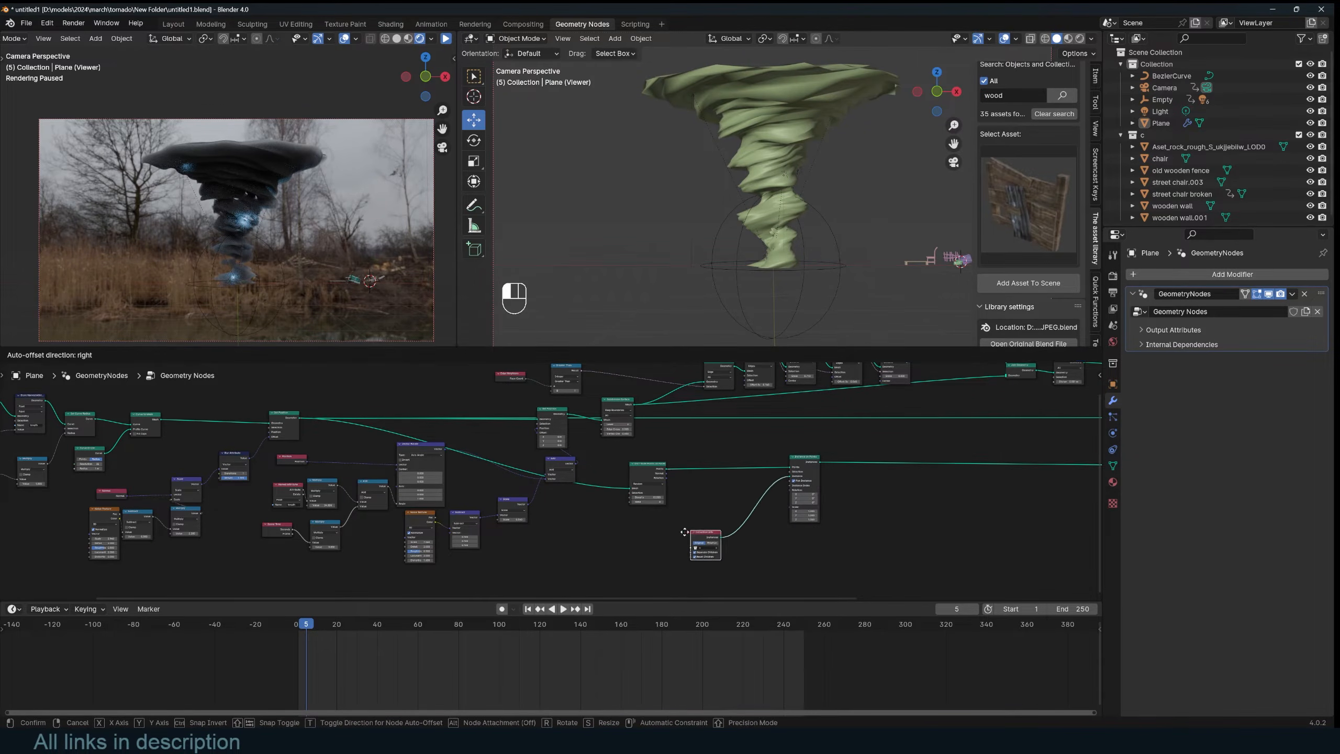
Step: Preview the Instance on Points output and play the animation to check the debris on its new source mesh
left_click(816, 463, "ctrl+shift")
key("space")
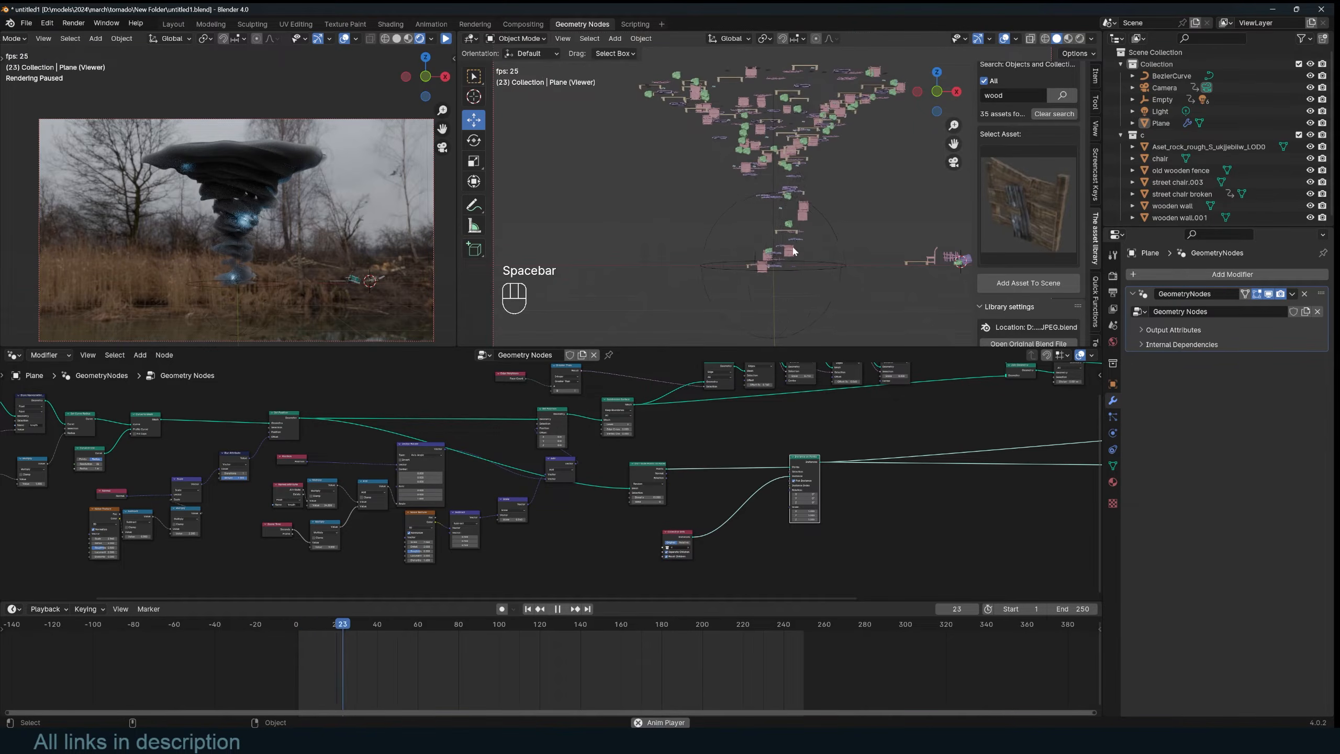
key("Escape")
key("space")
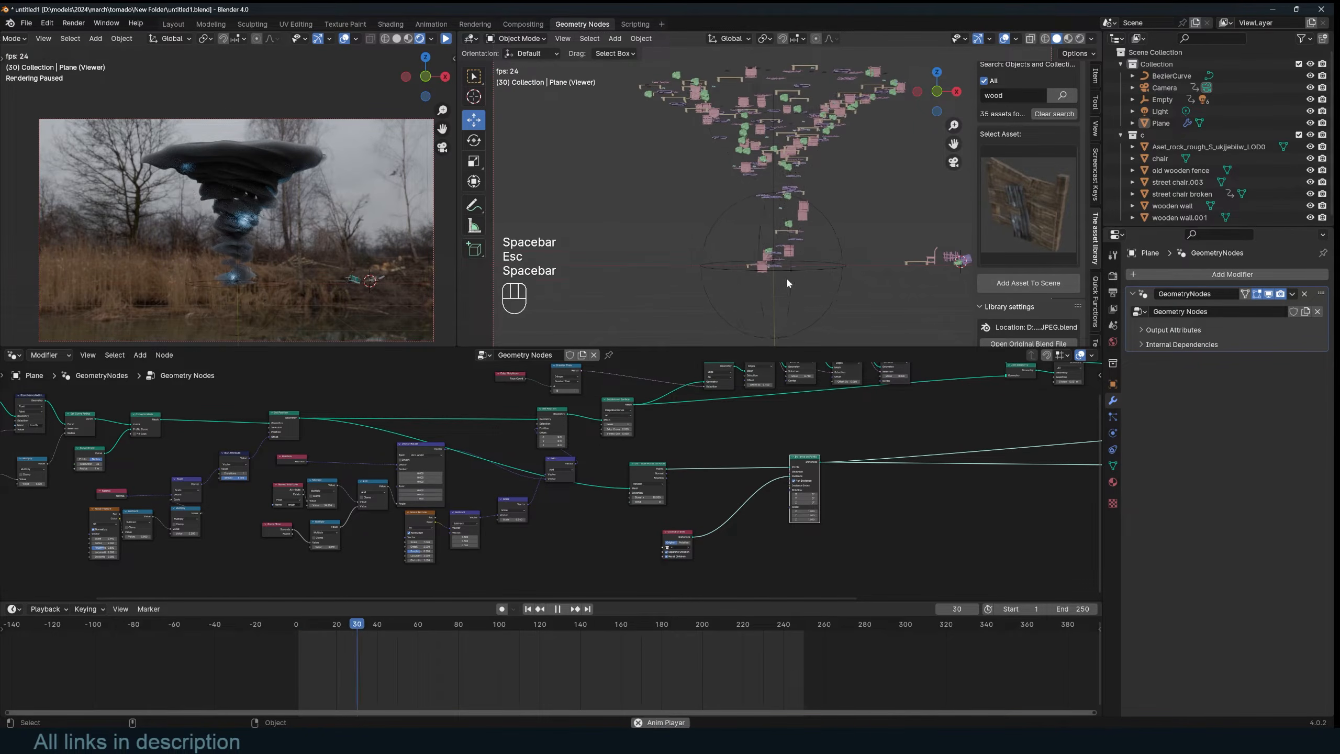
key("Escape")
Step: Link the Distribute Points on Faces Rotation output to the Instance on Points Rotation input and check the playback
scroll(682, 468, "up", 3)
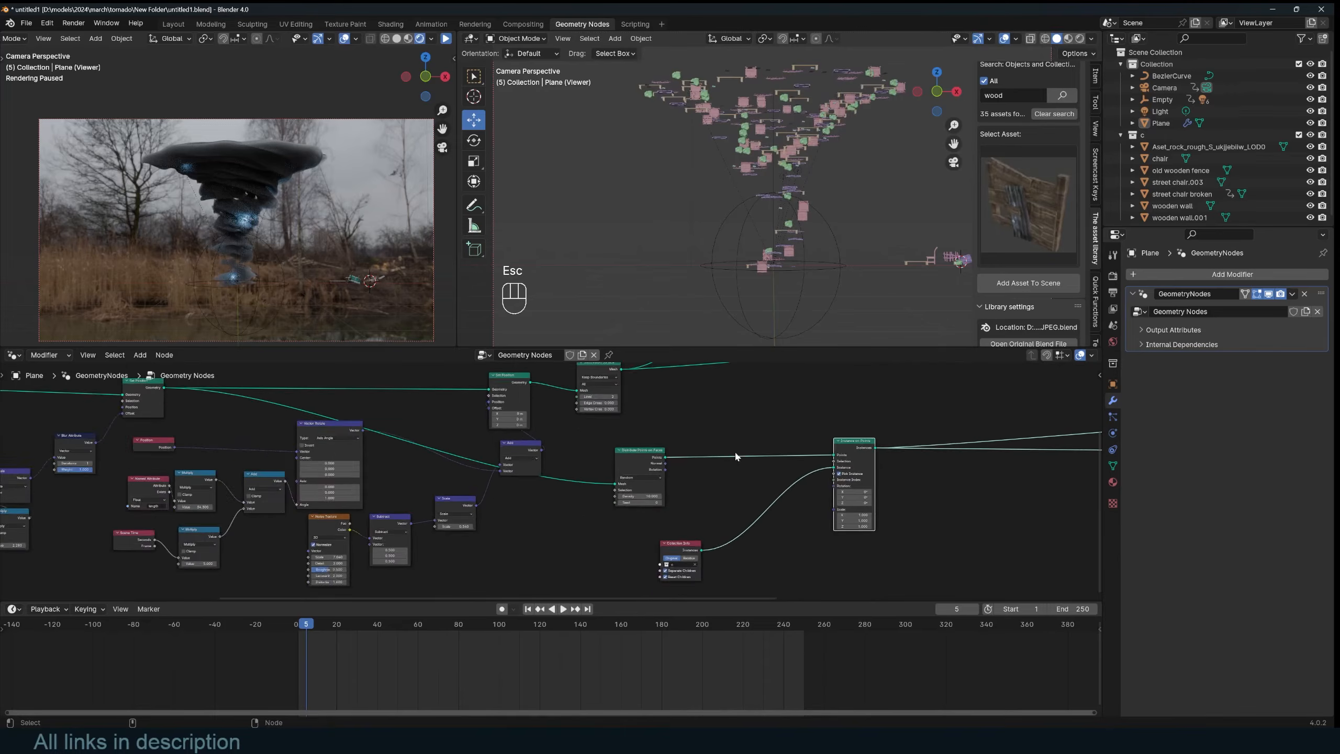
middle_click_drag(682, 469, 664, 471)
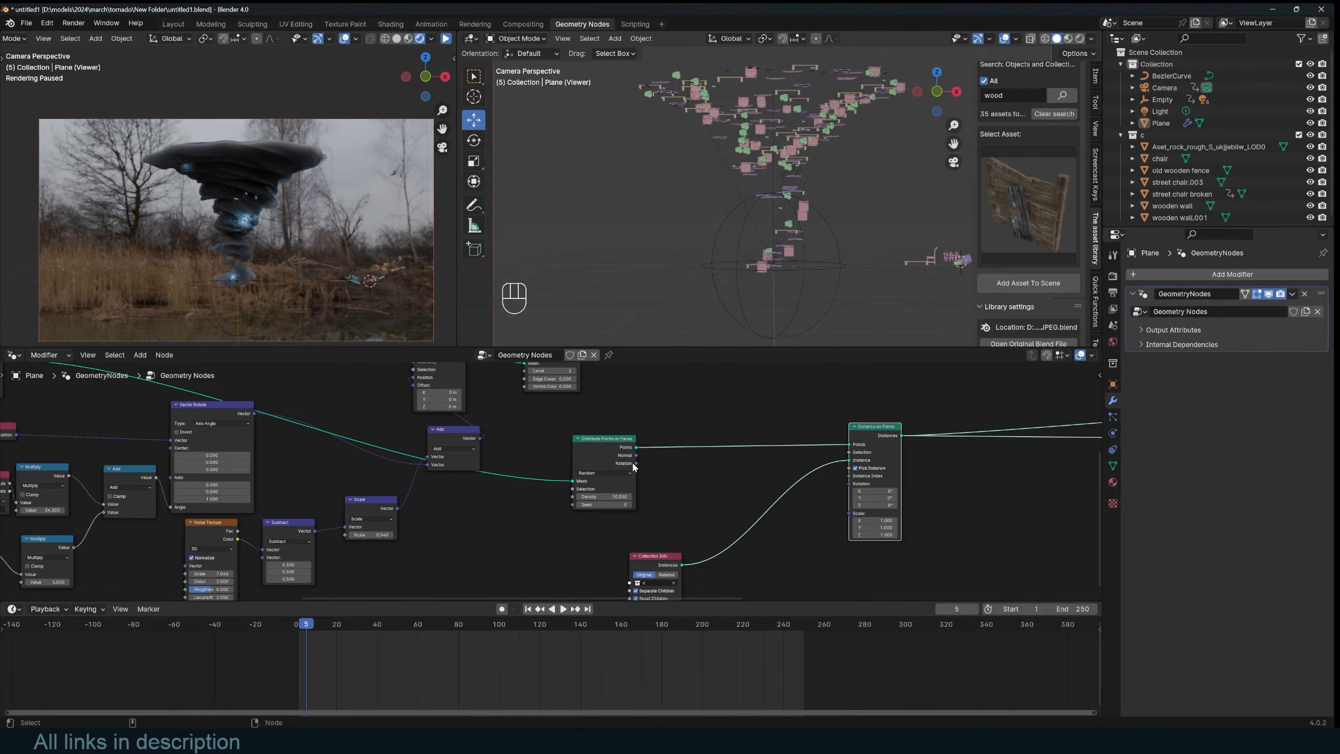
left_click_drag(635, 462, 847, 486)
key("space")
key("Escape")
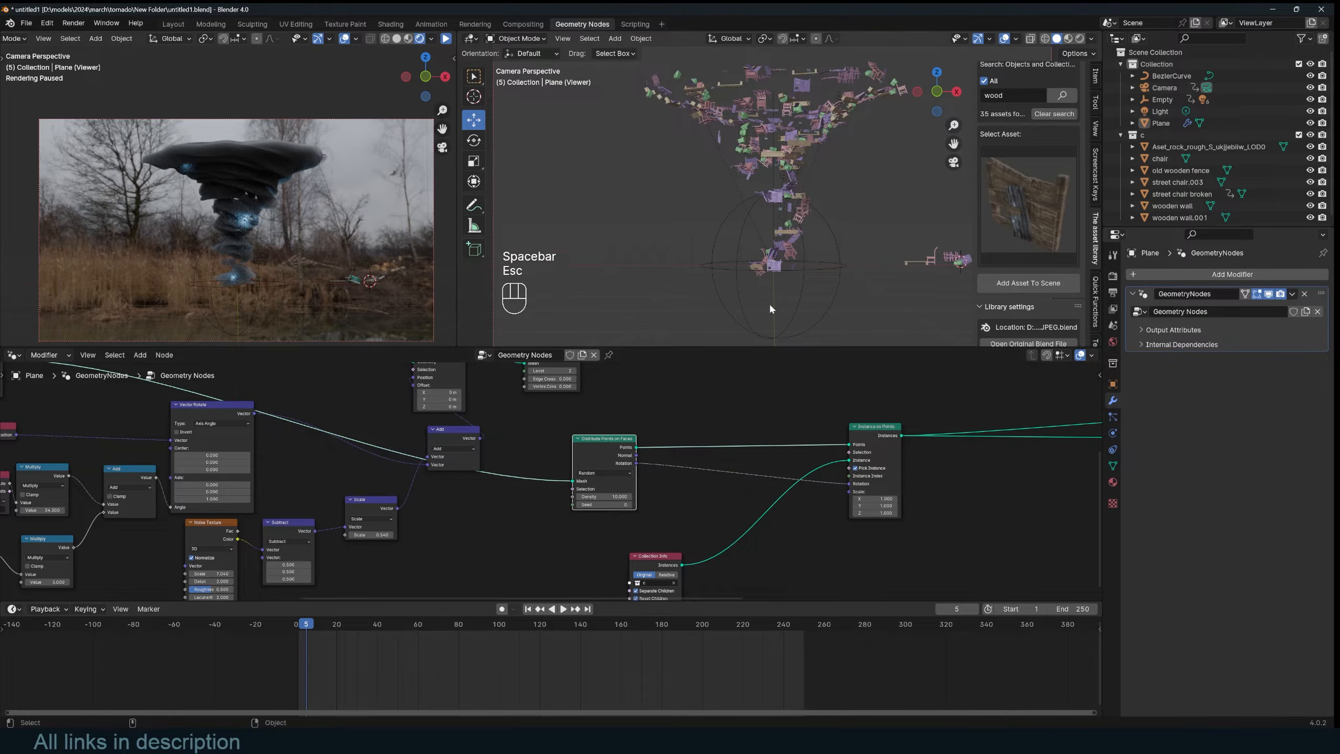
Step: Save the file and move the Instance on Points and Collection Info nodes closer to Distribute Points on Faces
key("ctrl+s")
left_click_drag(856, 431, 780, 460)
left_click_drag(645, 558, 597, 551)
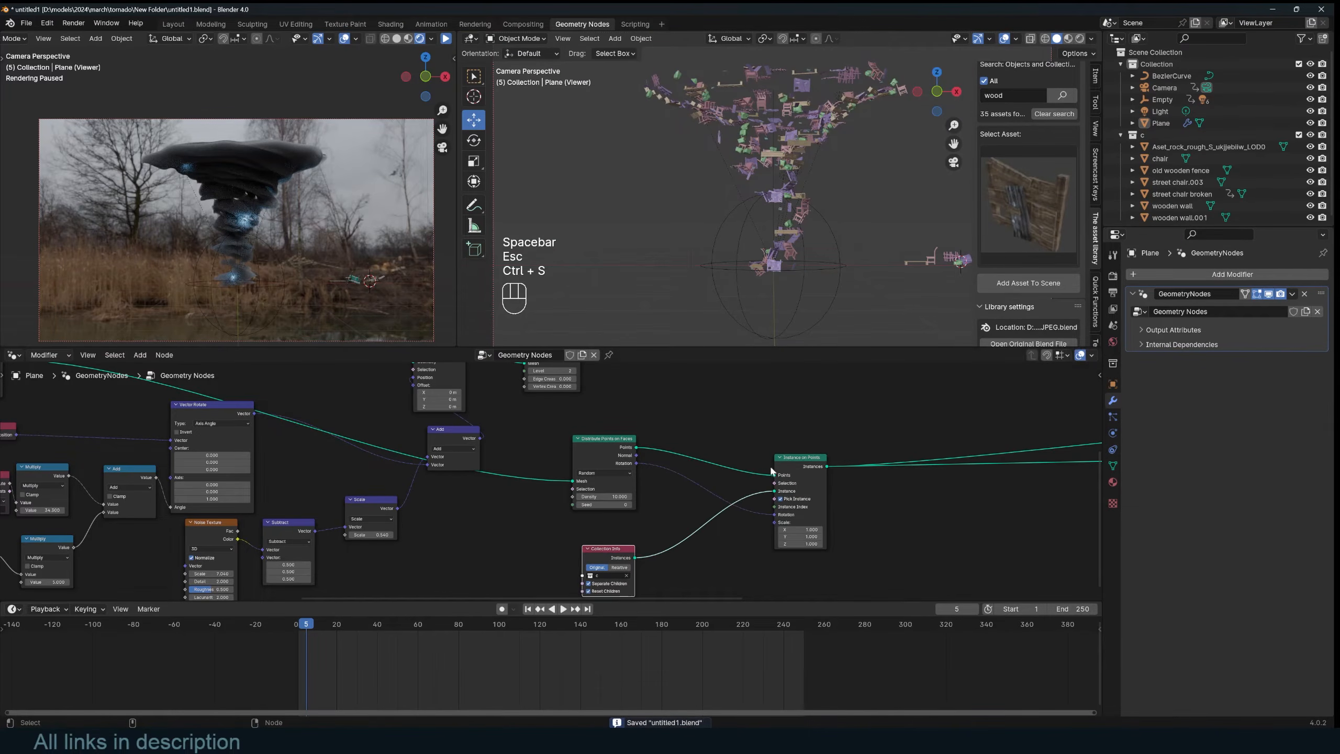
left_click_drag(774, 464, 700, 442)
Step: Insert a Set Position node after the debris Instance on Points node
key("shift+a")
type("set")
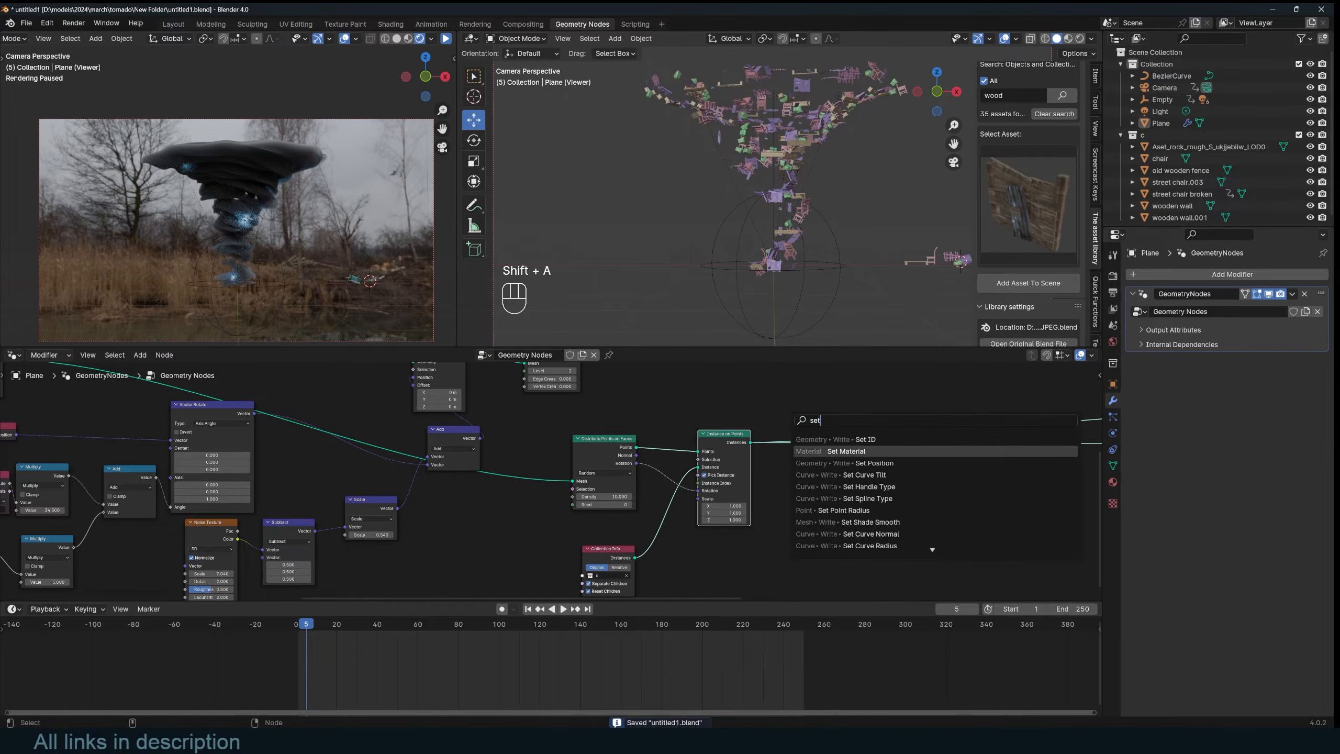
left_click(882, 462)
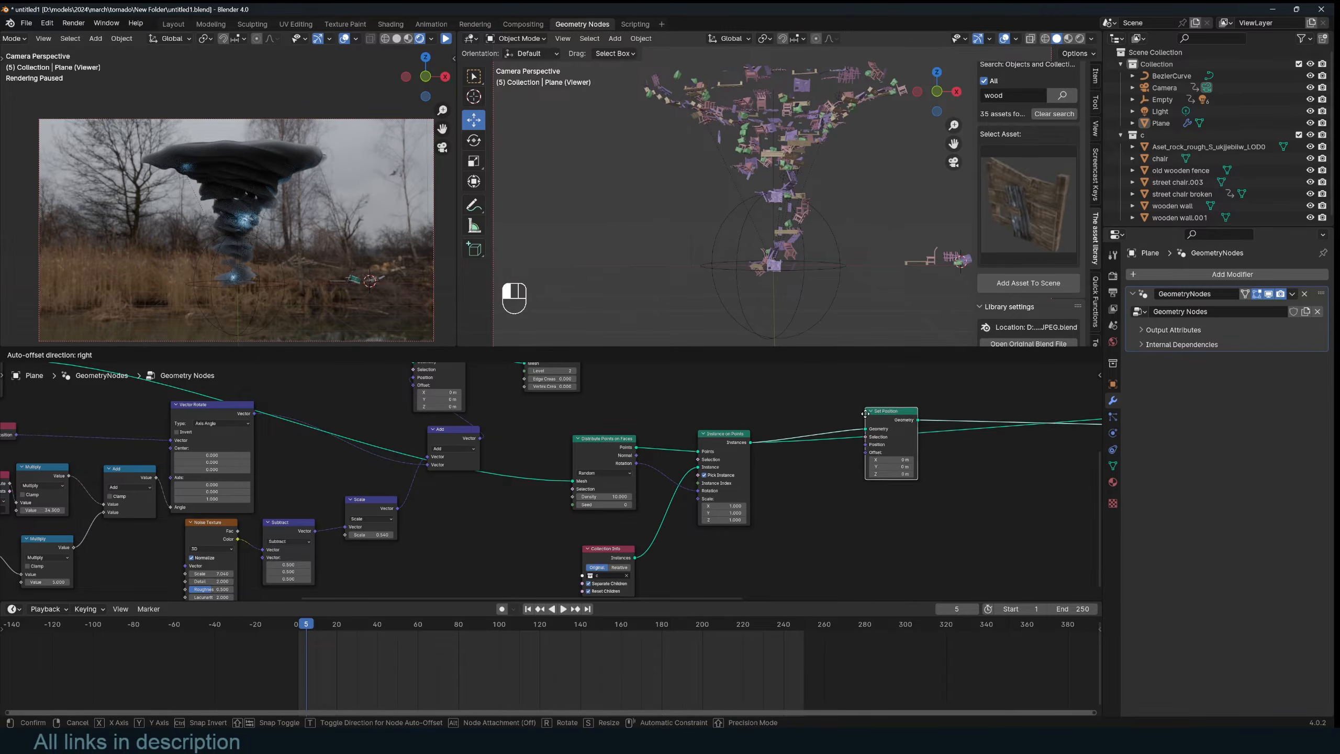
left_click(891, 425)
Step: Try driving the new Set Position node's Offset with the Add vector output and preview the animated debris
left_click_drag(464, 432, 867, 452)
key("space")
key("Escape")
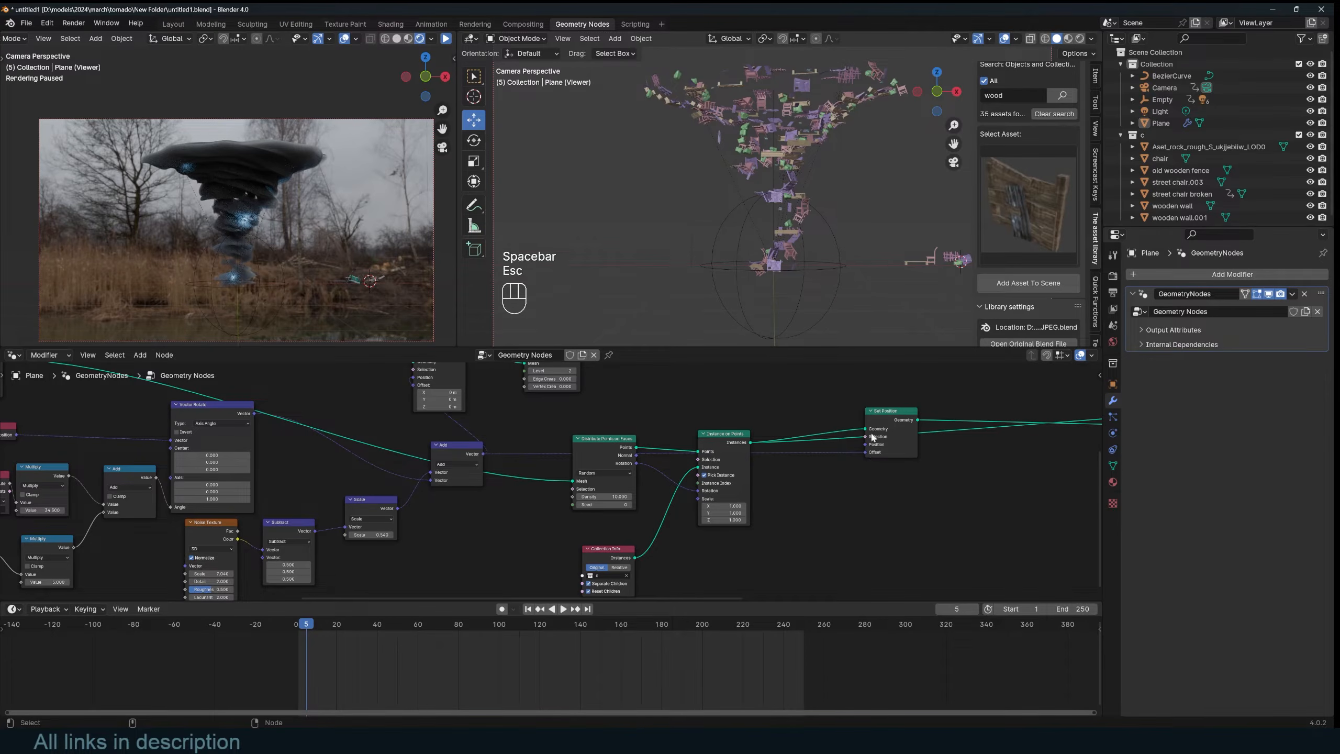
left_click(885, 417, "ctrl+shift")
key("space")
scroll(766, 225, "down", 3)
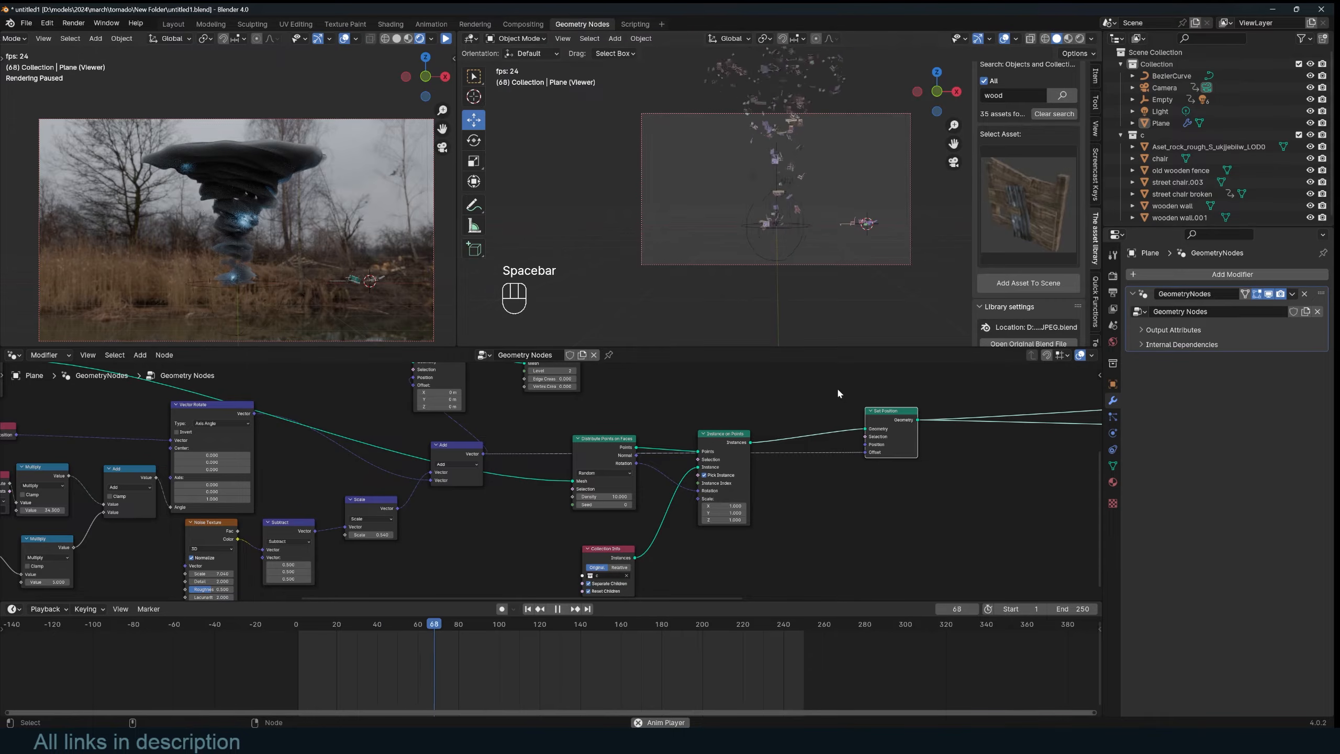
Step: Move the Add vector link to the Set Position node's Position input and play the animation to check the debris
left_click_drag(887, 421, 868, 461)
key("space")
key("space")
scroll(753, 210, "up", 3)
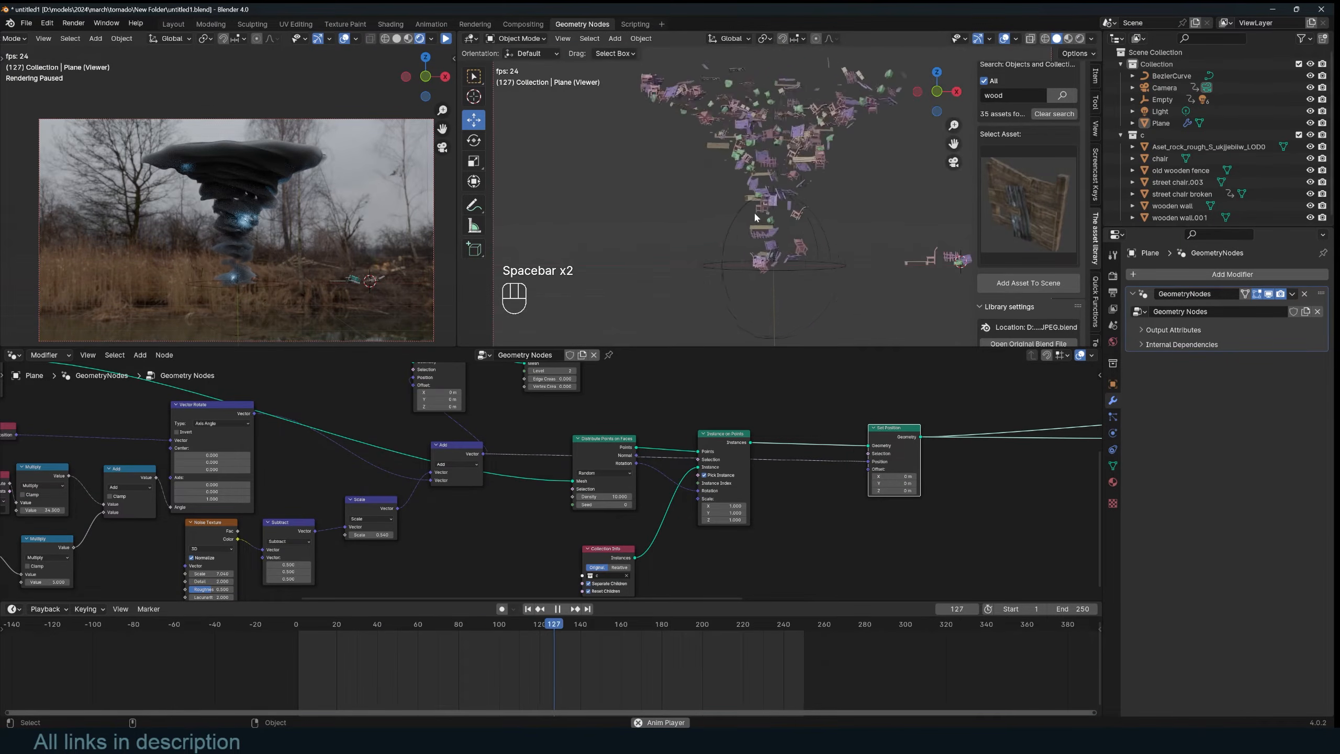
key("space")
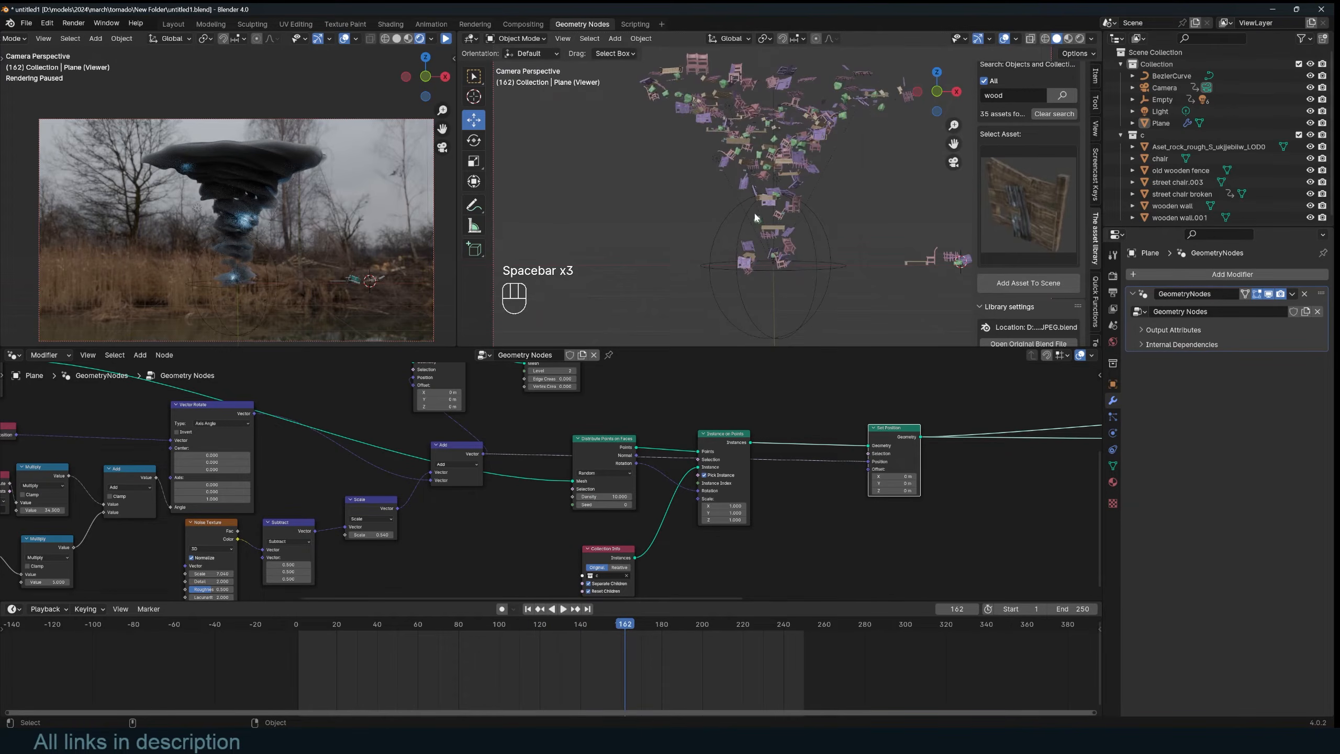
Step: Preview the last two nodes of the main tornado branch and move them closer together
scroll(855, 433, "down", 1)
scroll(865, 427, "down", 3)
left_click(841, 419, "ctrl+shift")
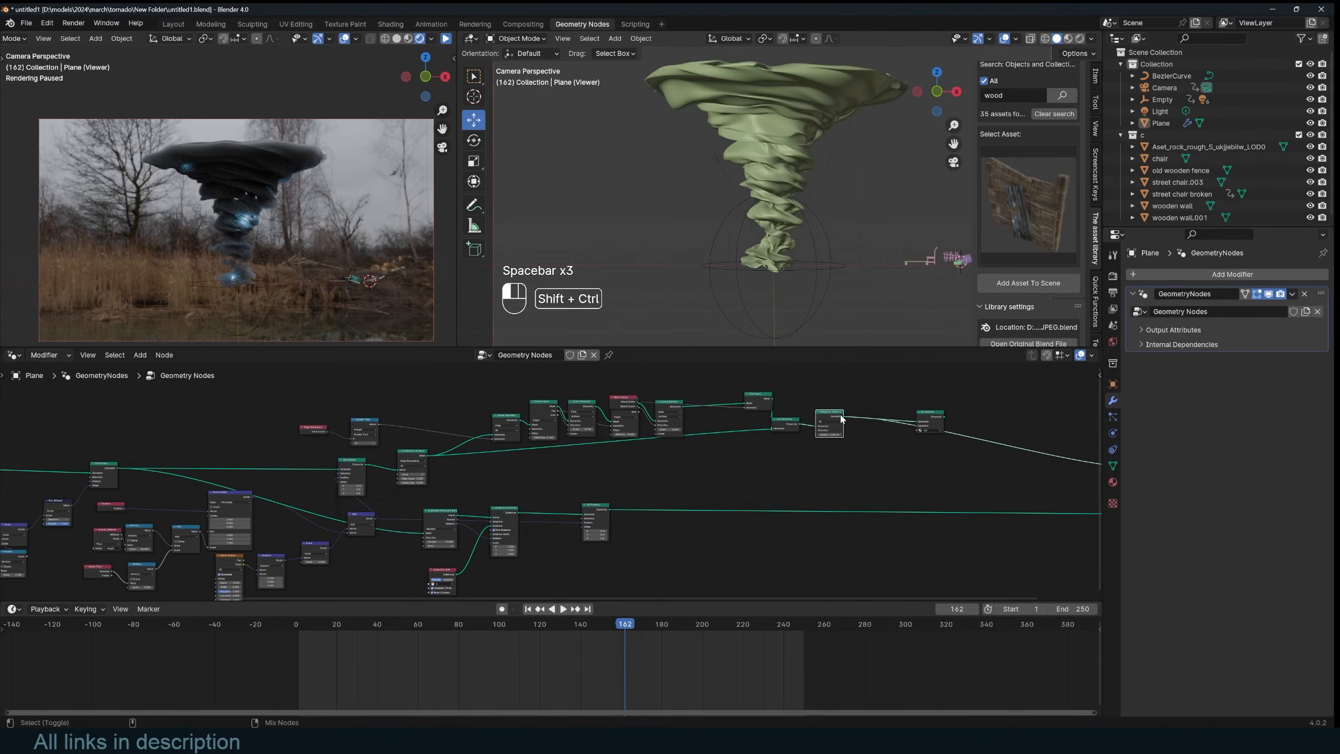
left_click(929, 419, "ctrl+shift")
left_click_drag(930, 418, 818, 420)
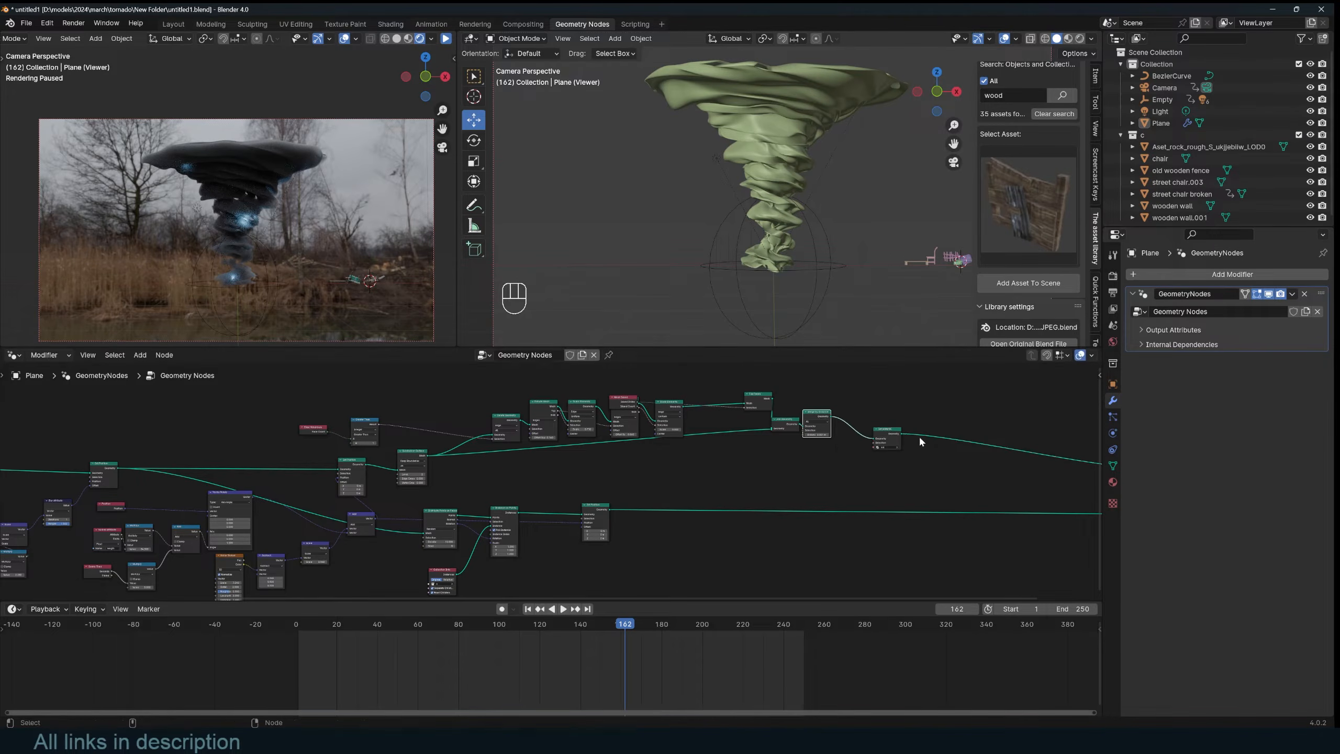
Step: Add a Join Geometry node after the tornado branch, link the debris Set Position geometry into it, and play the combined result
key("shift+a")
type("join")
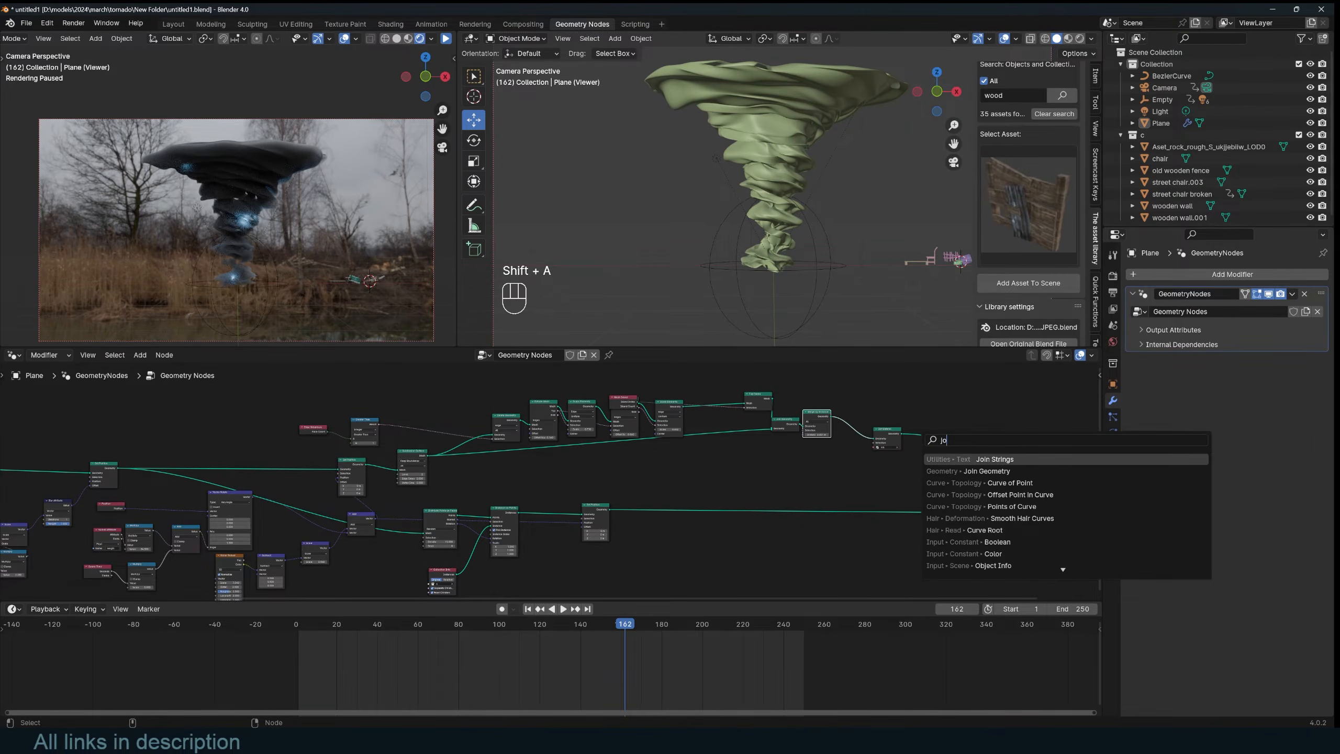
left_click(971, 469)
left_click(965, 444)
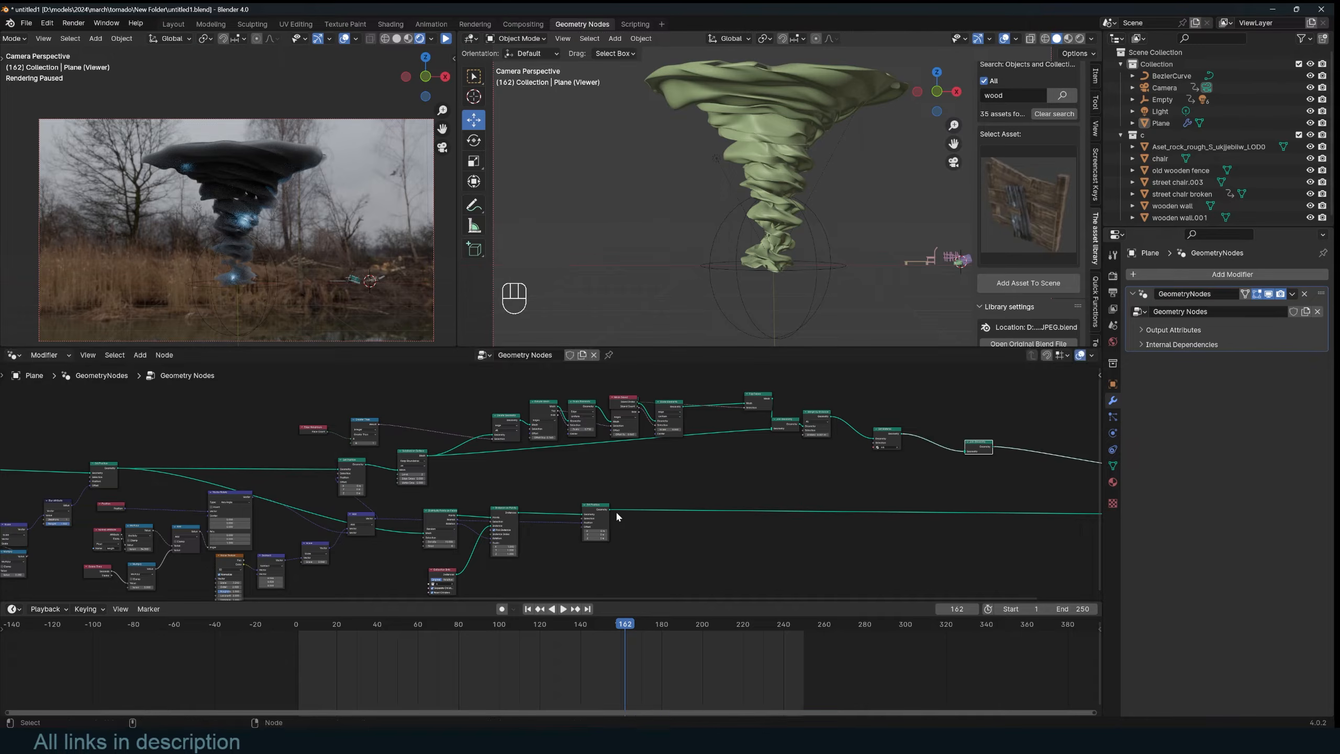
left_click_drag(610, 509, 964, 452)
key("space")
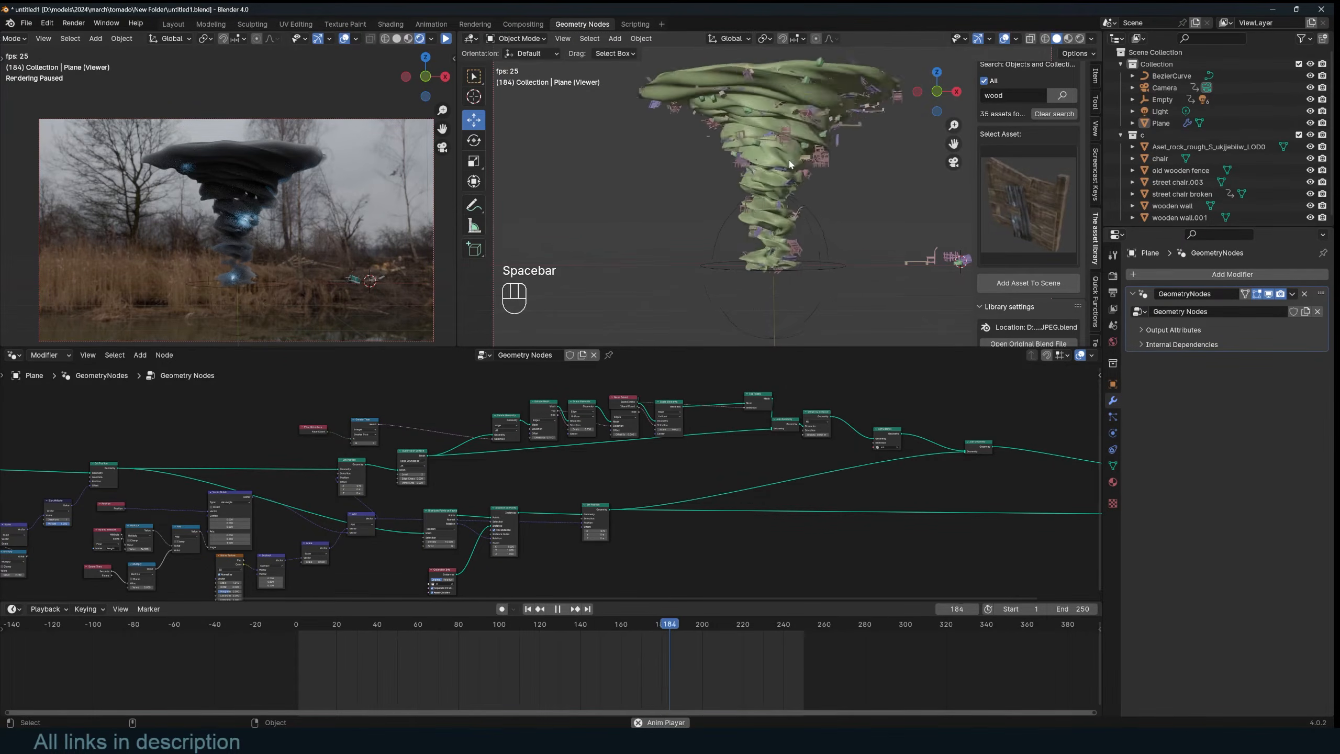
Step: Stop playback, resume the paused rendered preview, and briefly play the animation to check the rendered debris
key("space")
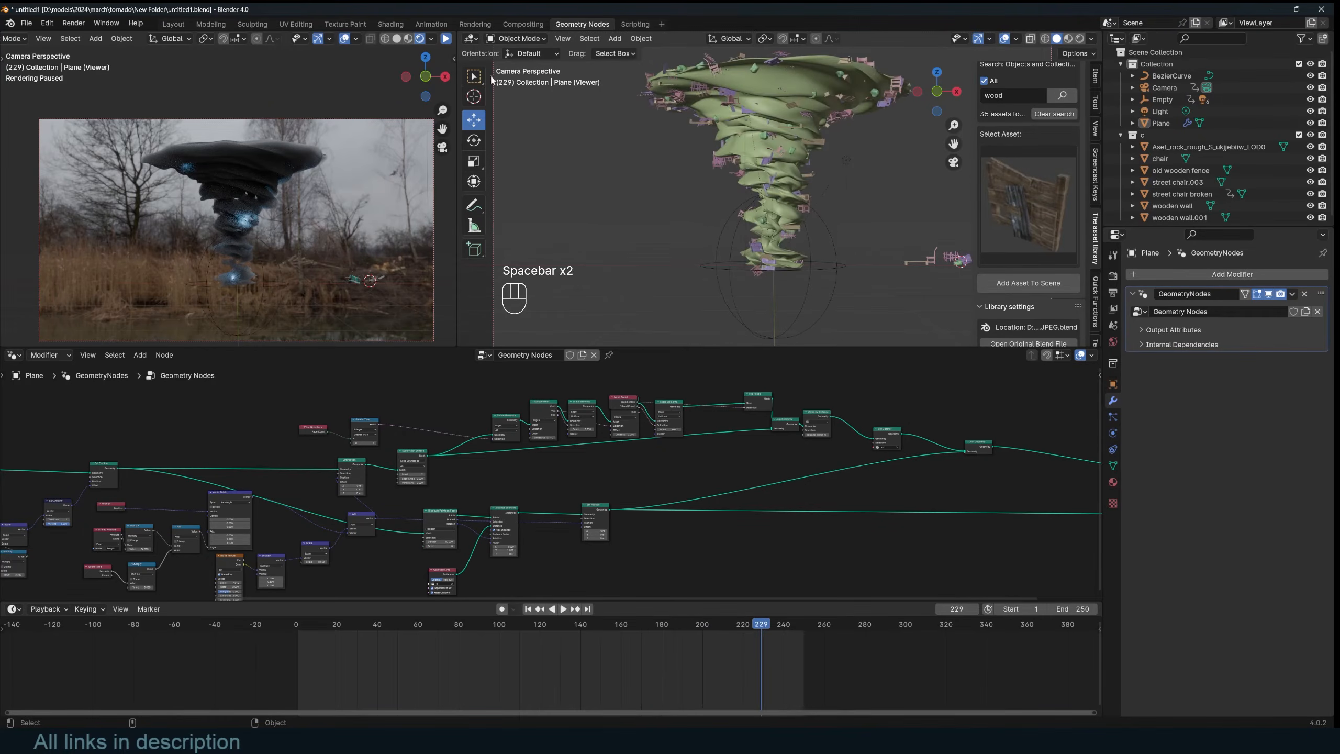
left_click(446, 38)
key("space")
key("space")
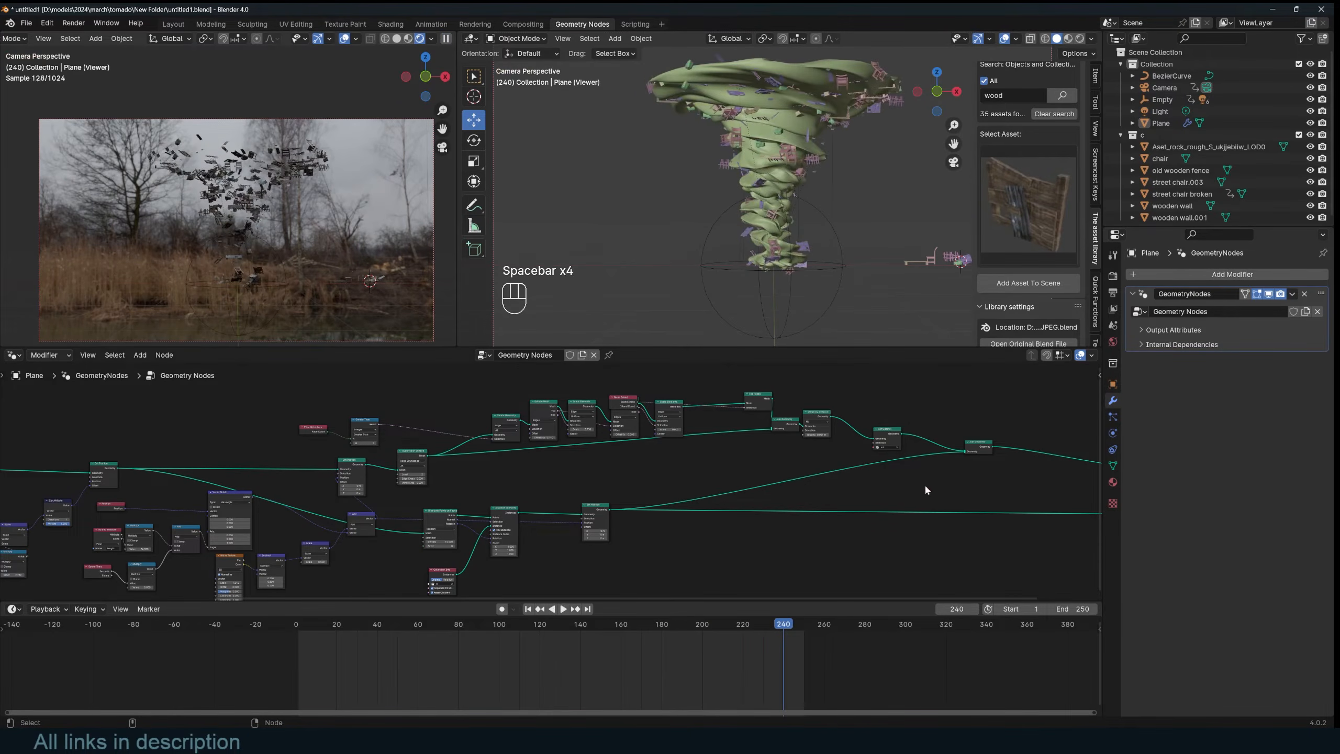
Step: Send the Join Geometry result to the group output and viewer, check it in playback, and save the file
scroll(919, 486, "down", 2)
scroll(865, 465, "up", 2)
key("ctrl+s")
left_click(874, 437, "alt+shift")
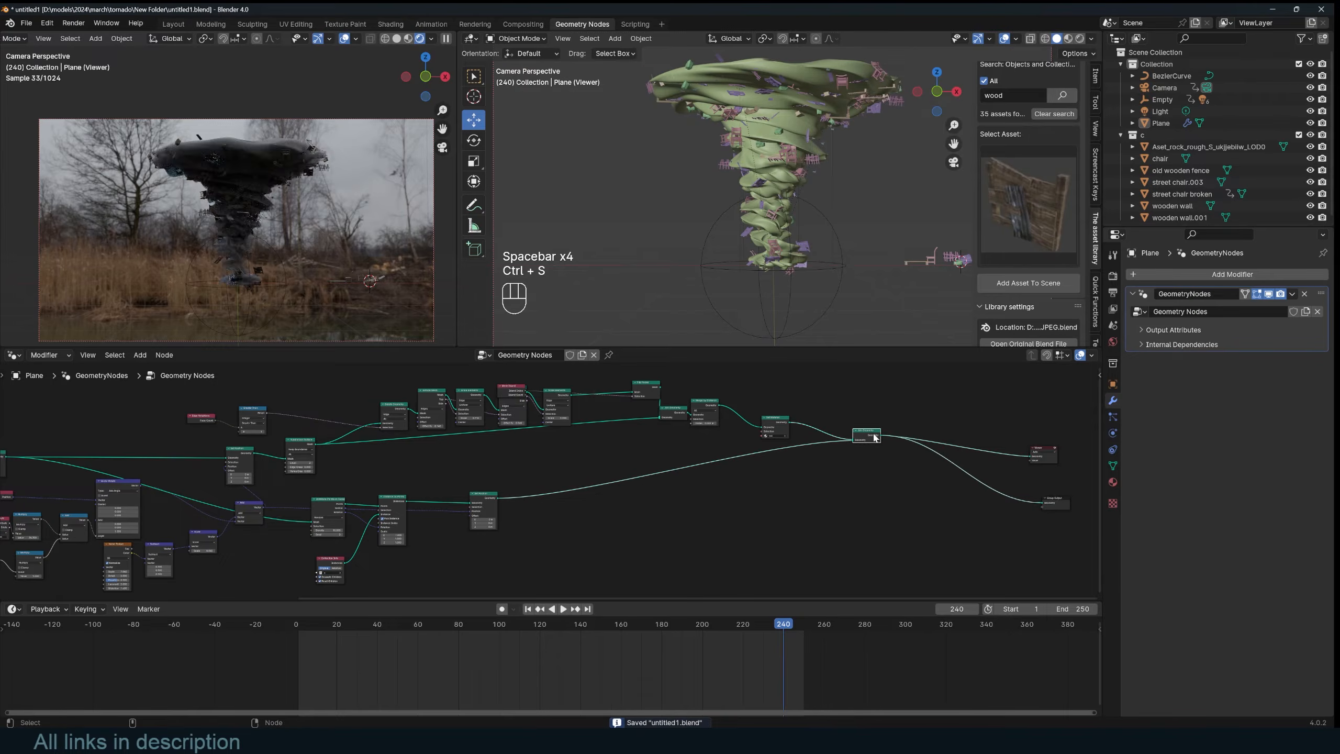
key("space")
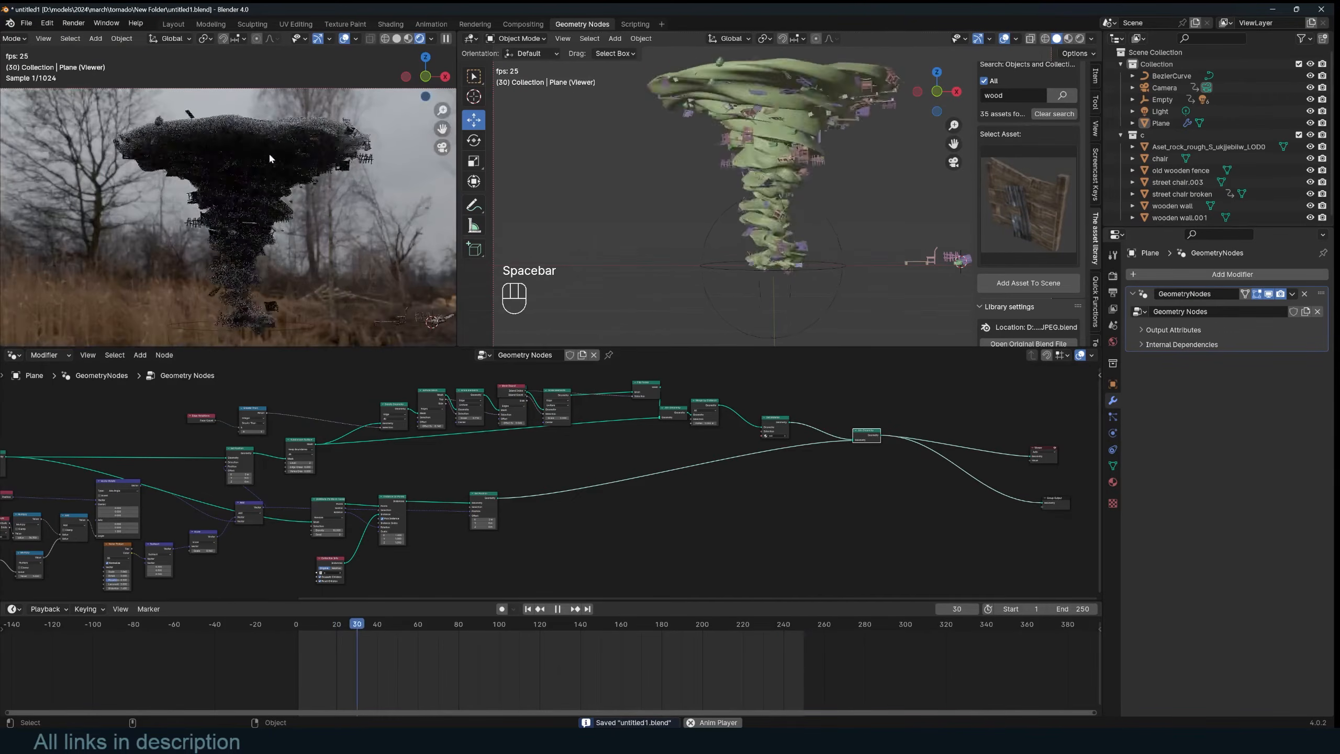
key("space")
key("ctrl+s")
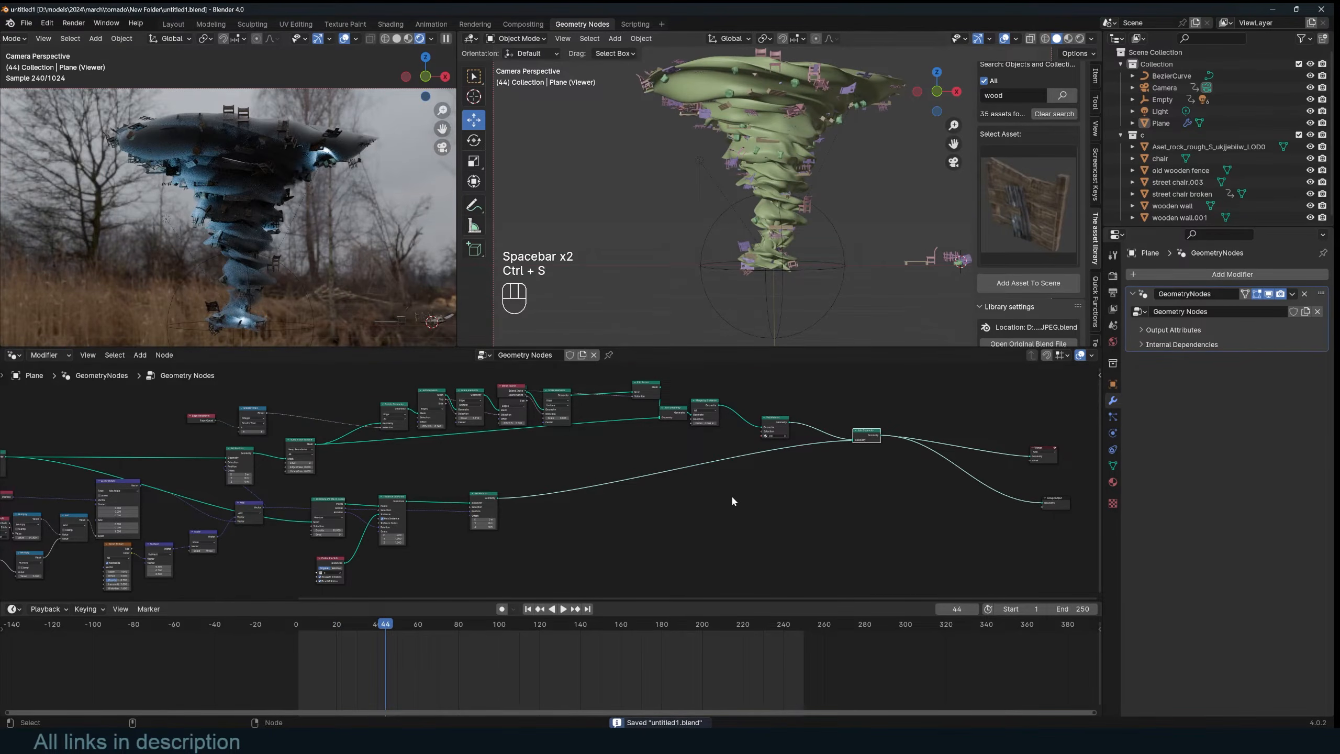
Step: Tidy the debris instancing nodes and insert a duplicate of the Set Position node after the existing one
scroll(731, 468, "up", 2)
scroll(665, 519, "down", 4)
scroll(606, 529, "up", 6)
middle_click_drag(485, 524, 693, 447)
left_click_drag(655, 433, 717, 433)
scroll(607, 461, "up", 1)
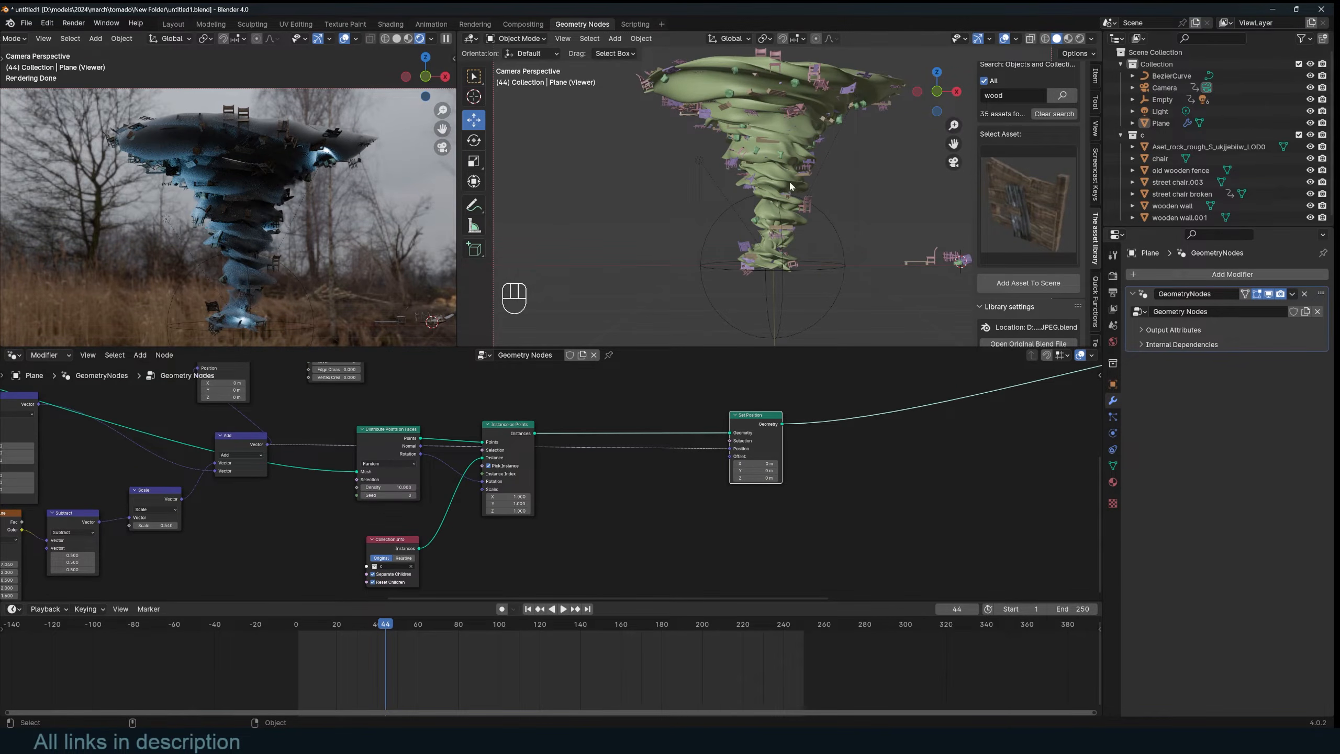
left_click_drag(754, 420, 756, 419)
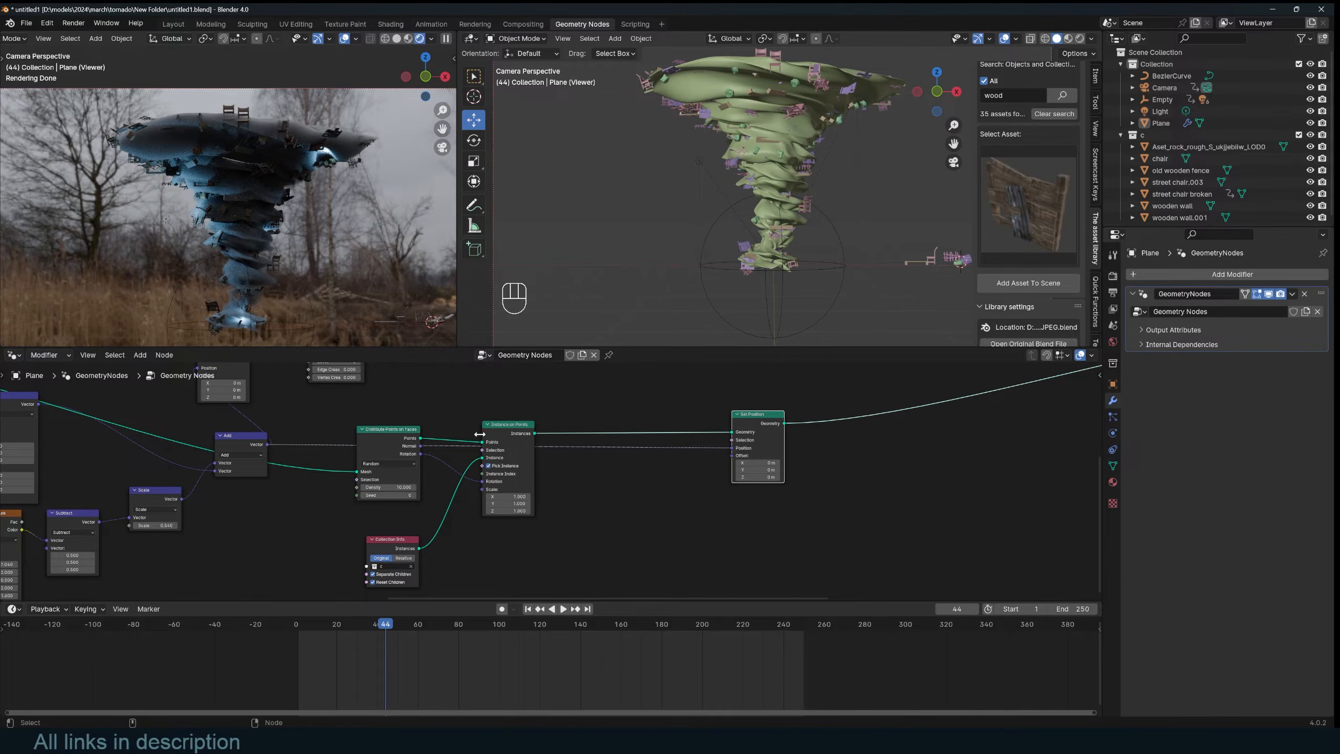
left_click_drag(500, 429, 503, 413)
left_click_drag(752, 428, 621, 442)
key("shift+d")
left_click(742, 437)
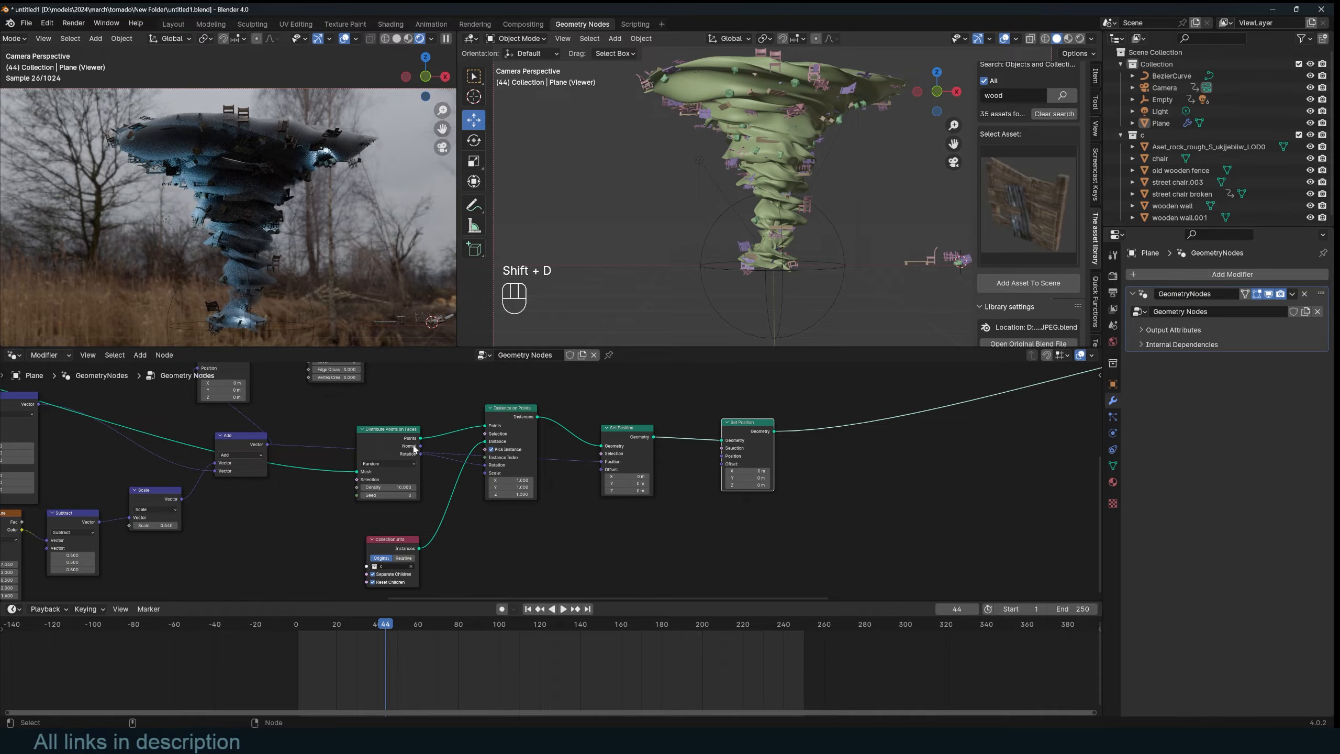
Step: Link the Normal output of Distribute Points on Faces to the duplicated Set Position's Offset and play the animation
left_click_drag(415, 448, 408, 421)
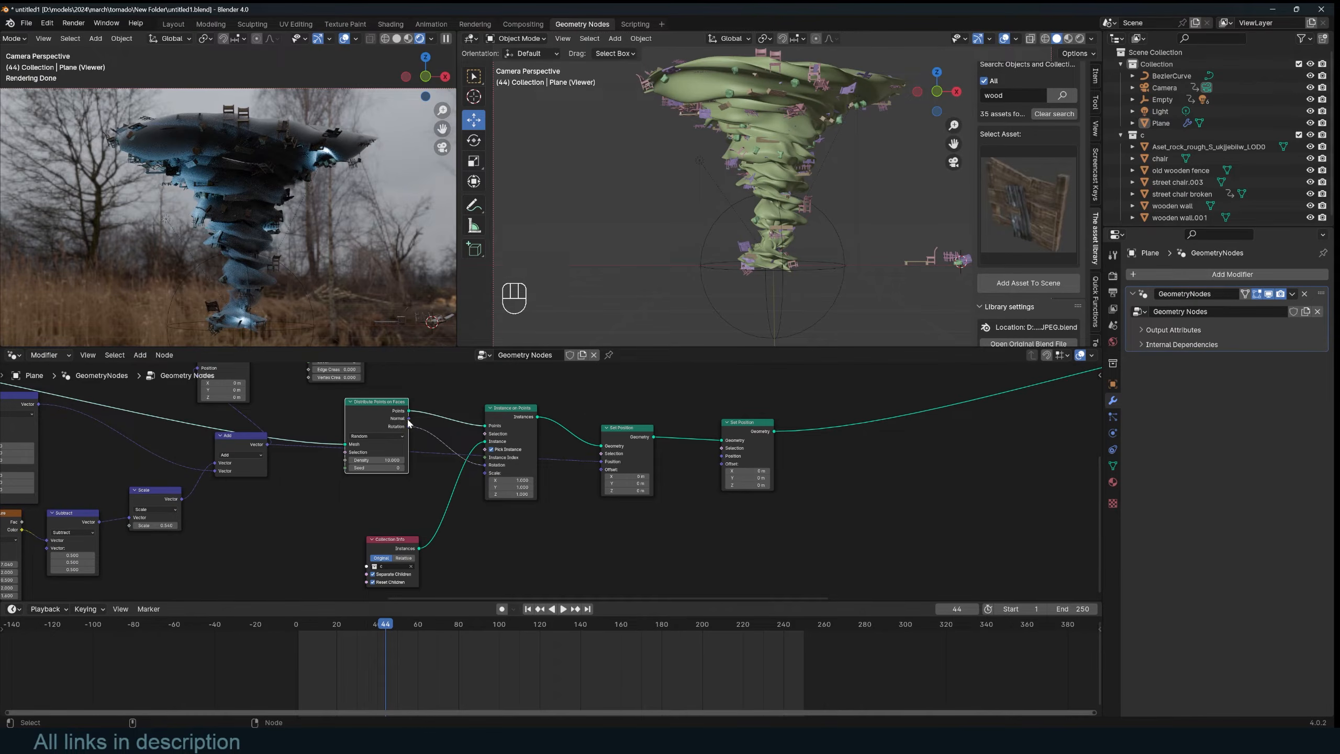
left_click_drag(409, 418, 722, 464)
scroll(786, 239, "down", 1)
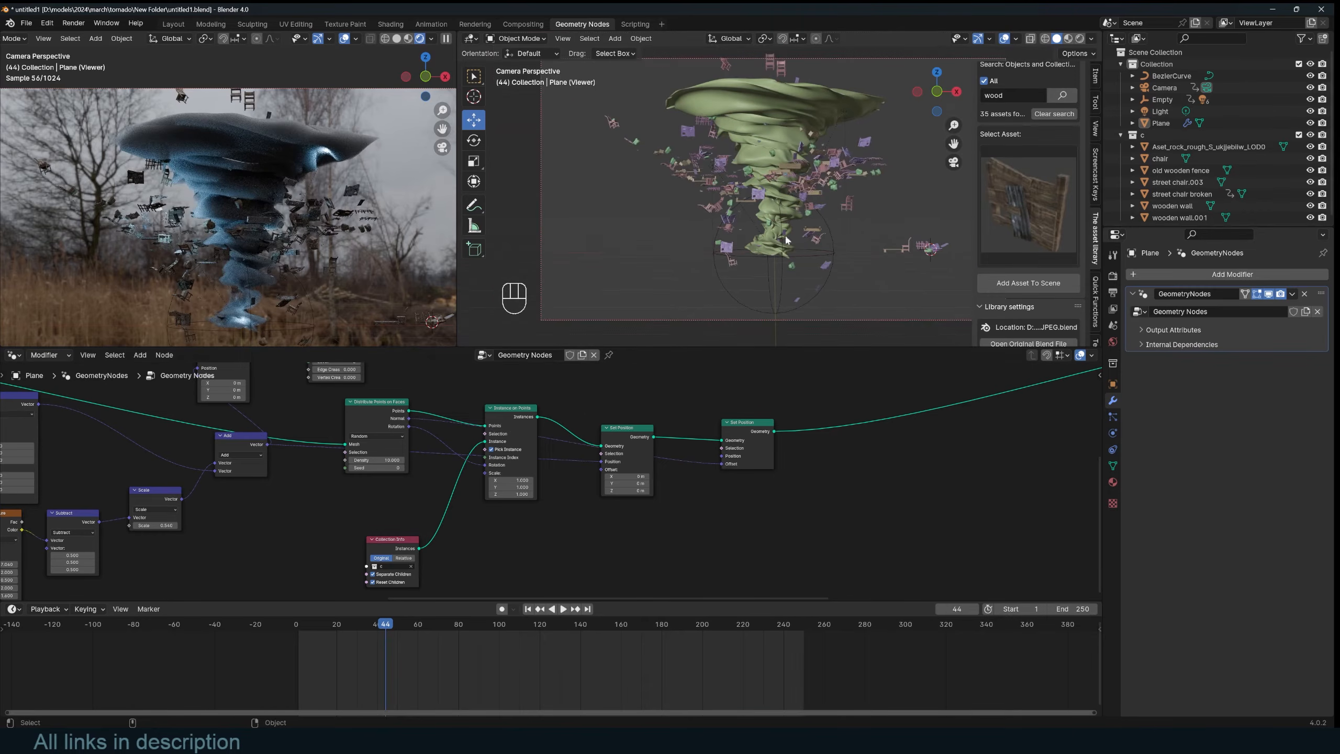
key("space")
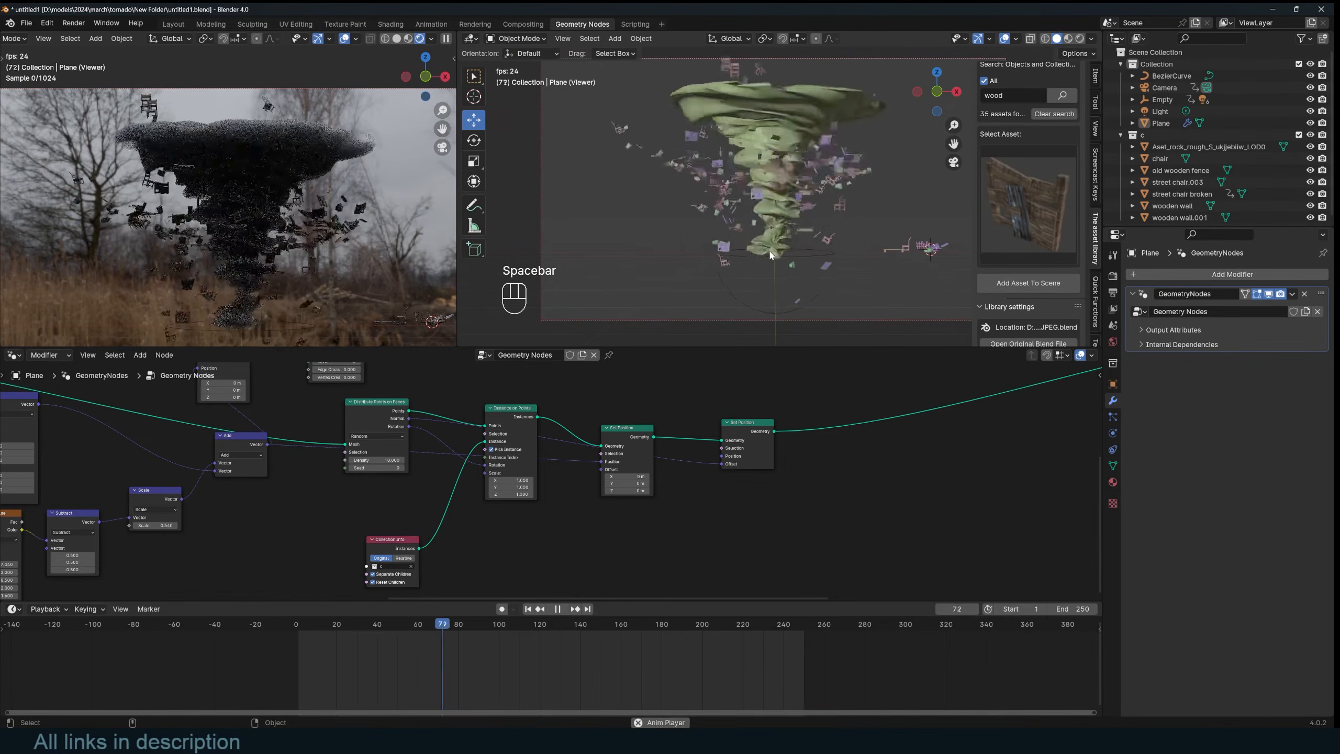
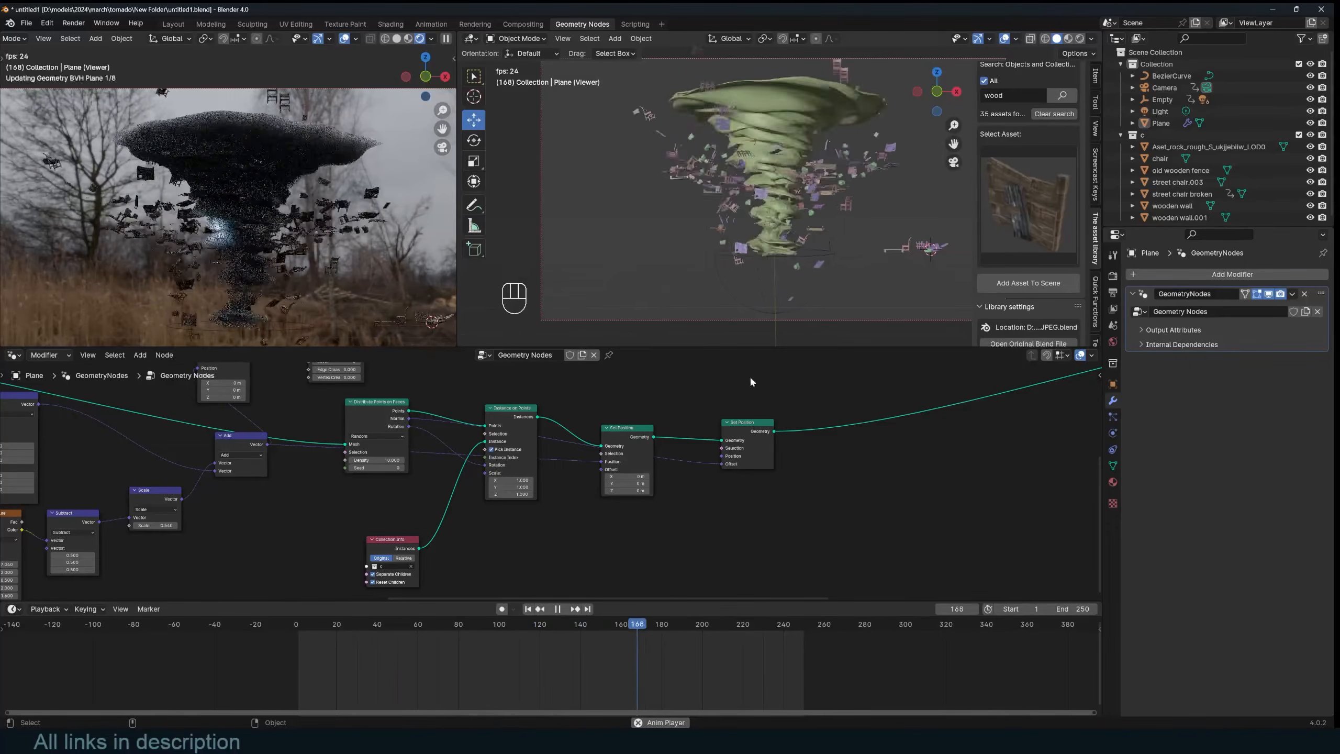
key("Escape")
Step: Insert a Vector Math node set to Scale on the link between Normal and the second Set Position's Offset
key("shift+a")
type("math")
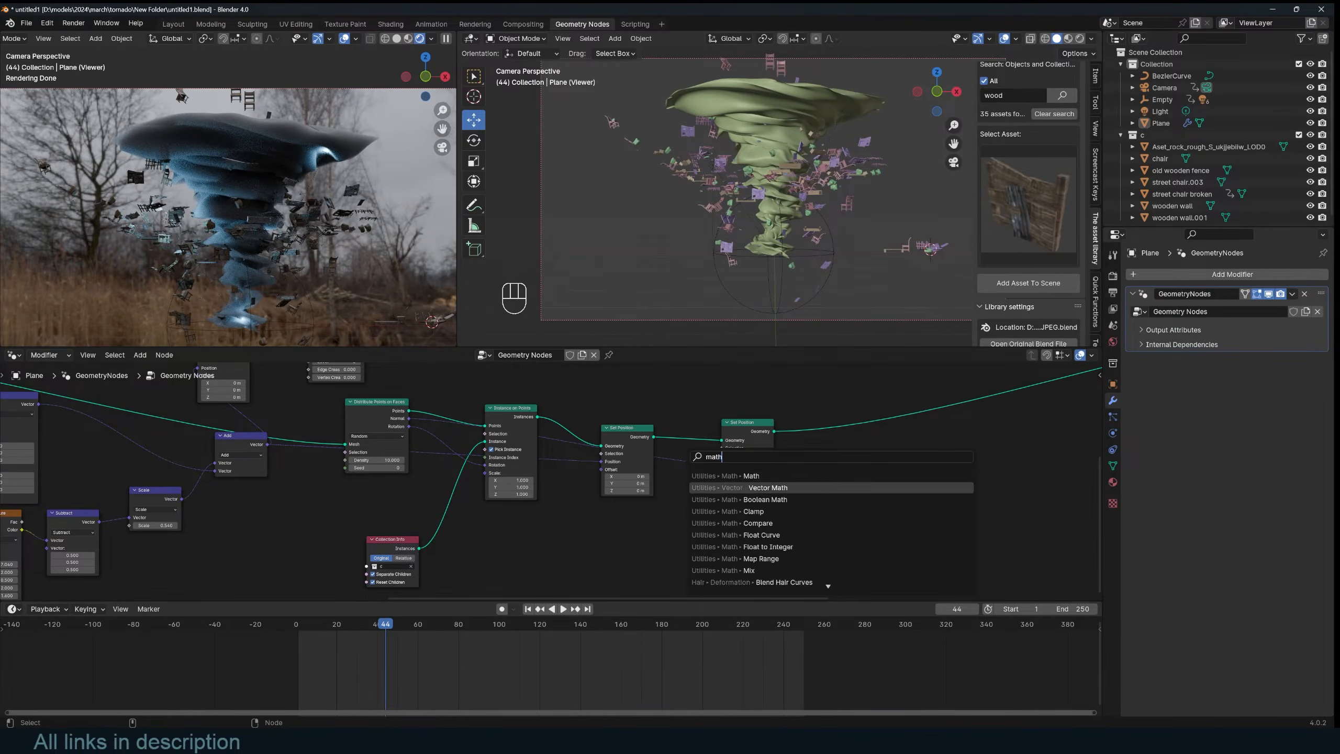
left_click(767, 488)
left_click(686, 468)
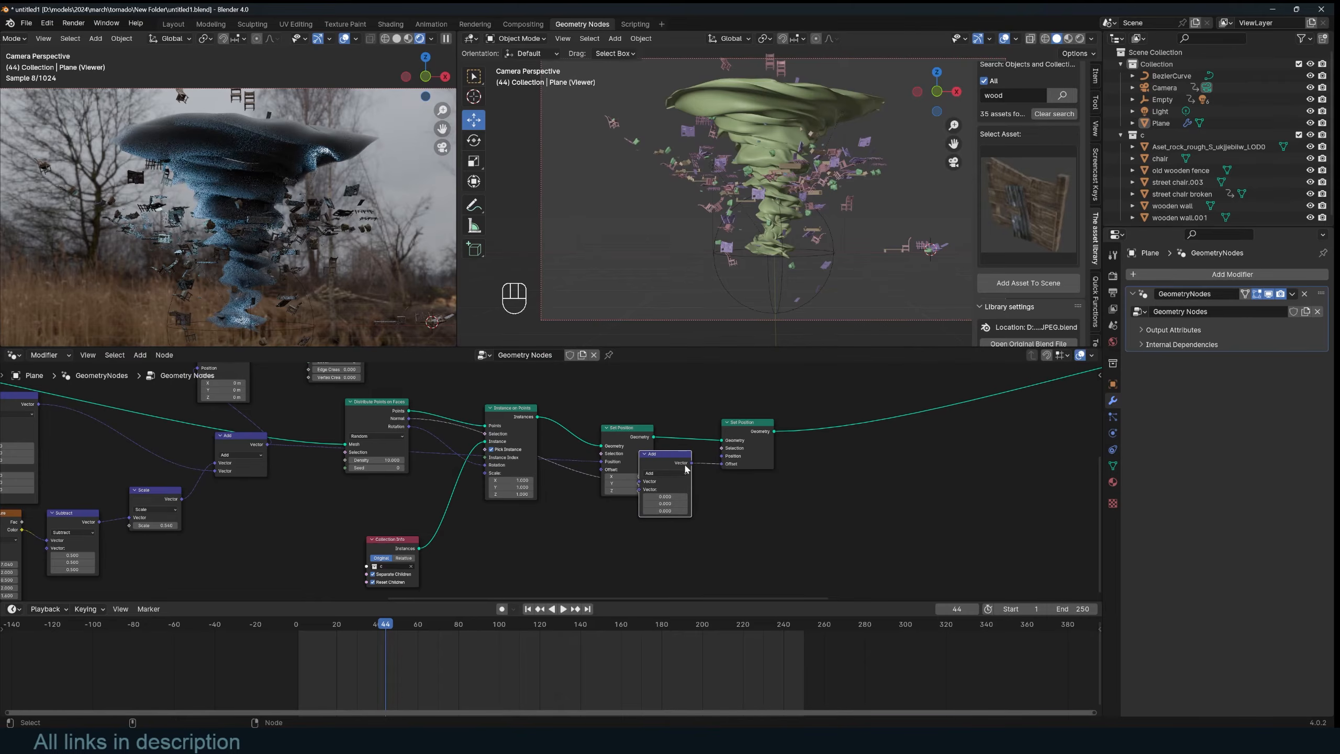
left_click(667, 474)
left_click(653, 598)
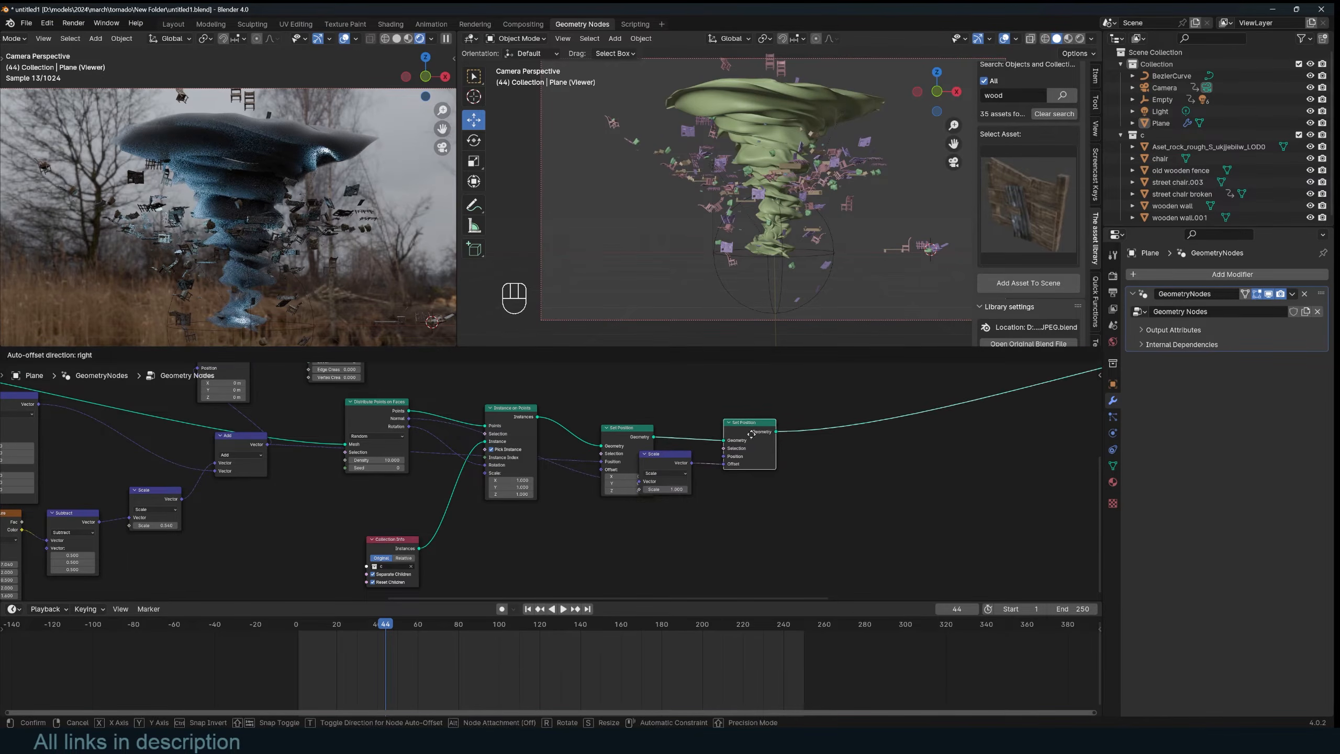
Step: Make room for the Scale node, set its scale to 2, and play the animation to check the debris spread
left_click_drag(679, 457, 749, 488)
key("space")
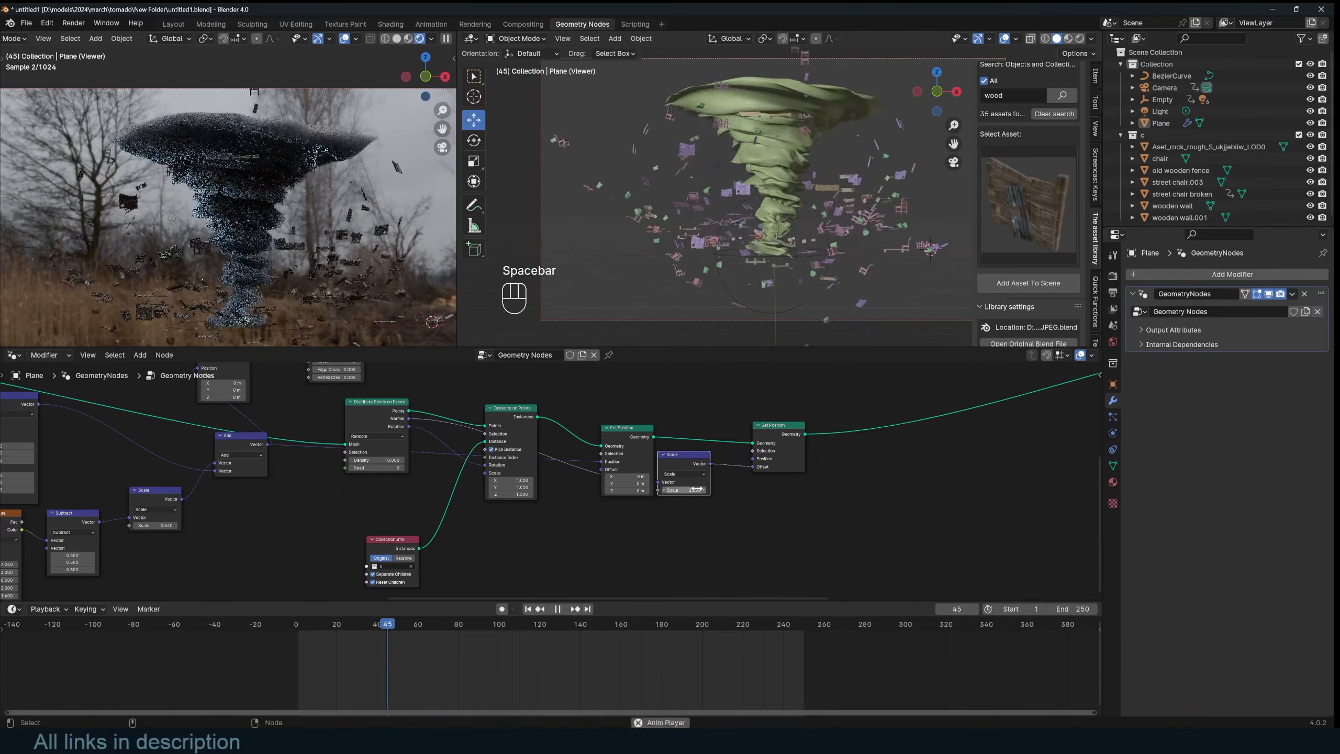
key("Escape")
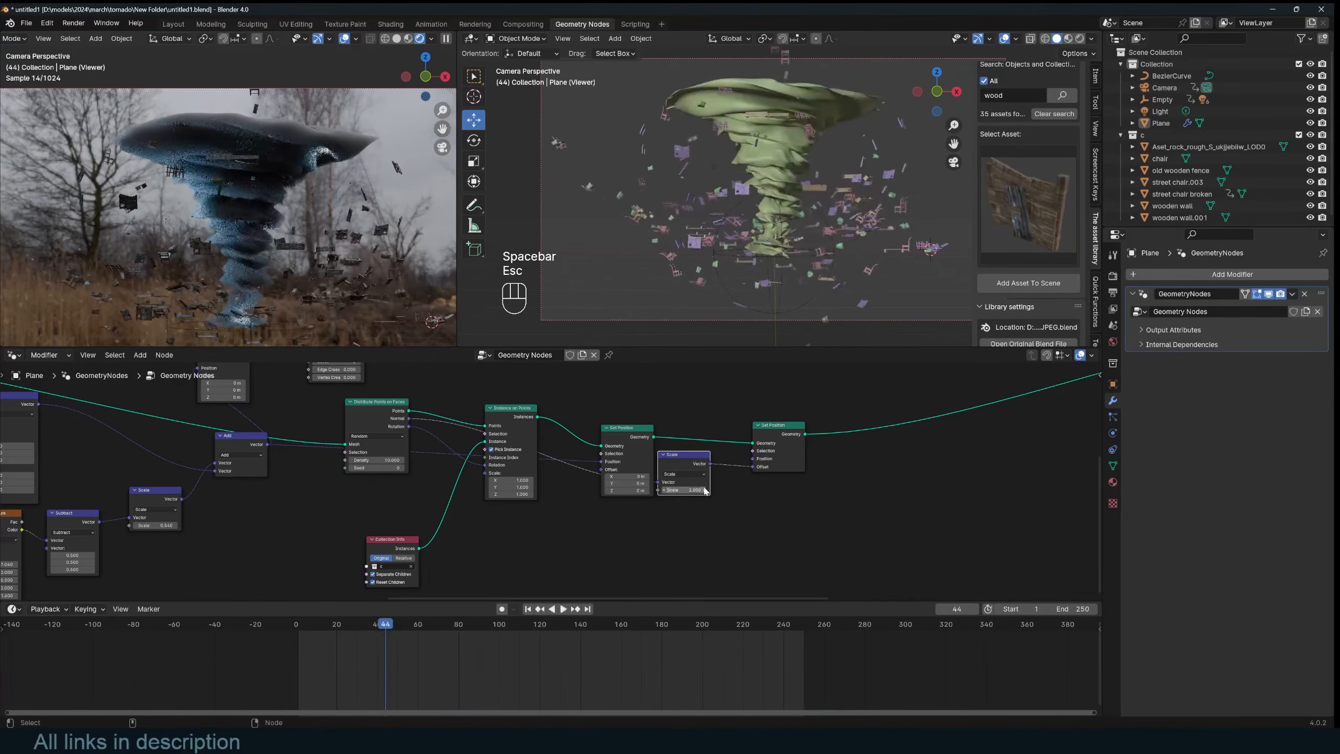
key("space")
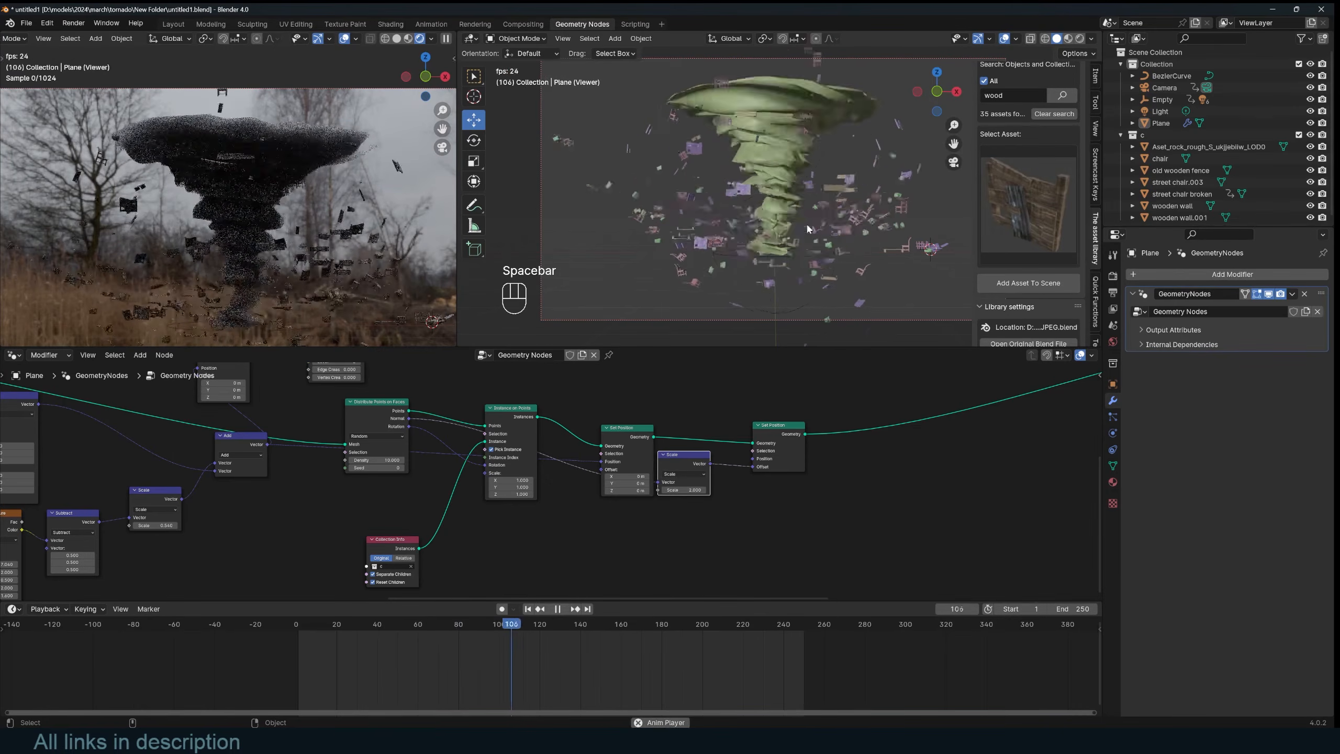
key("Escape")
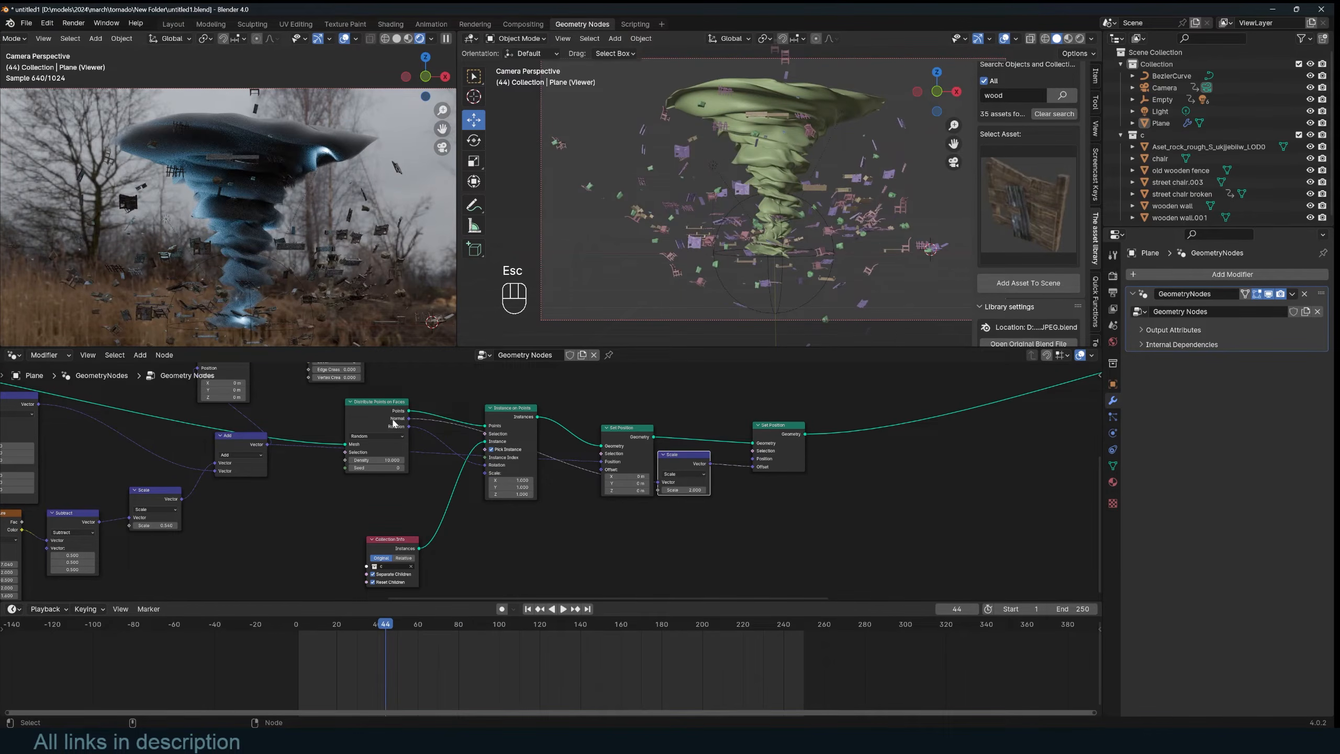
Step: Move the Scale node clear of the Set Position nodes, save the file, and replay the animation briefly
left_click_drag(394, 422, 388, 416)
left_click_drag(674, 466, 685, 495)
key("ctrl+s")
key("space")
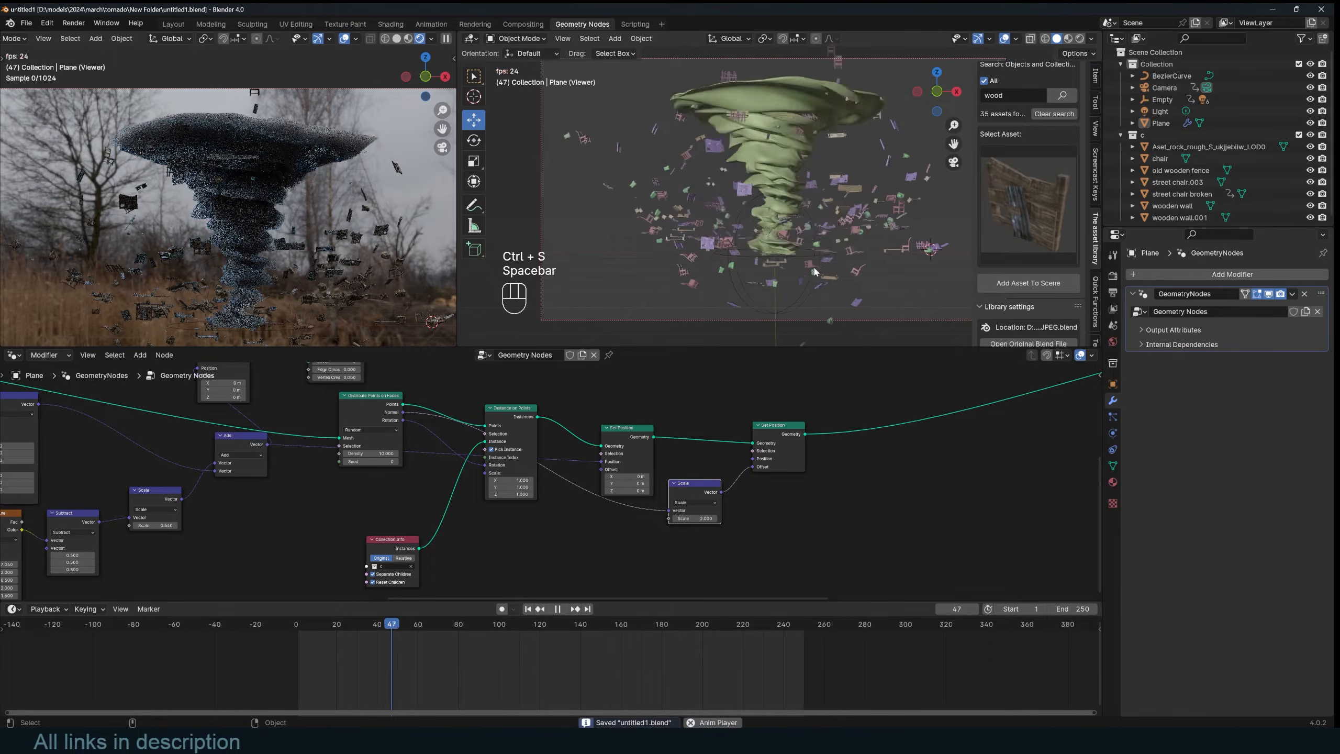
key("space")
Step: Add a mesh plane, clear its location to the world origin, and scale it up as ground under the tornado
key("shift+a")
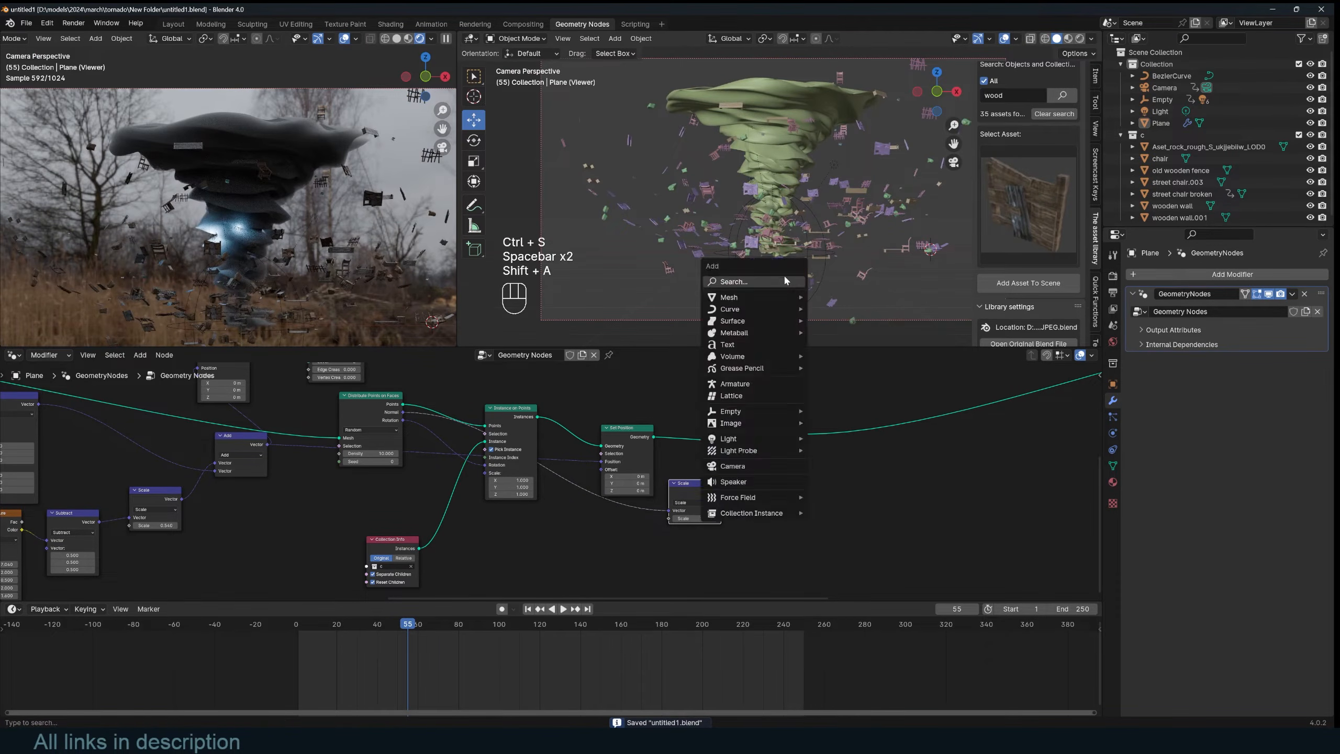
key("shift+a")
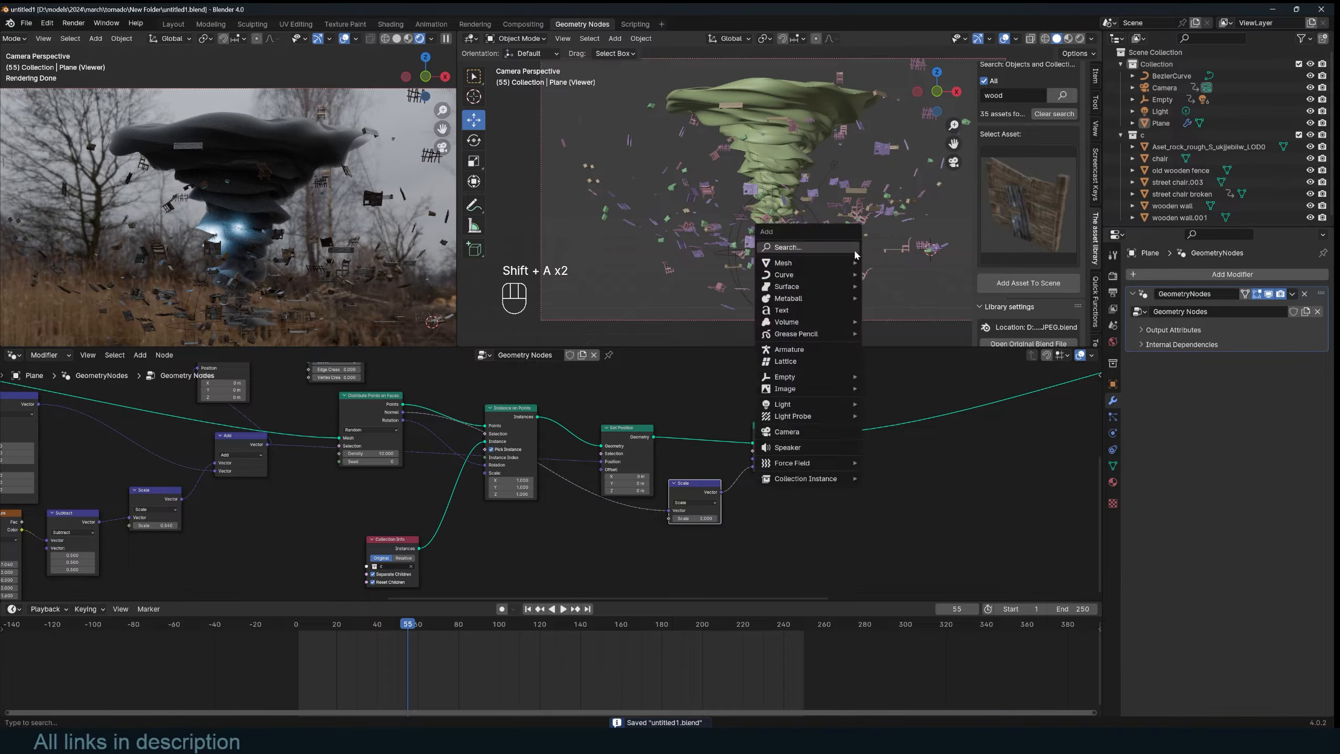
mouse_move(811, 260)
left_click(891, 262)
key("alt+g")
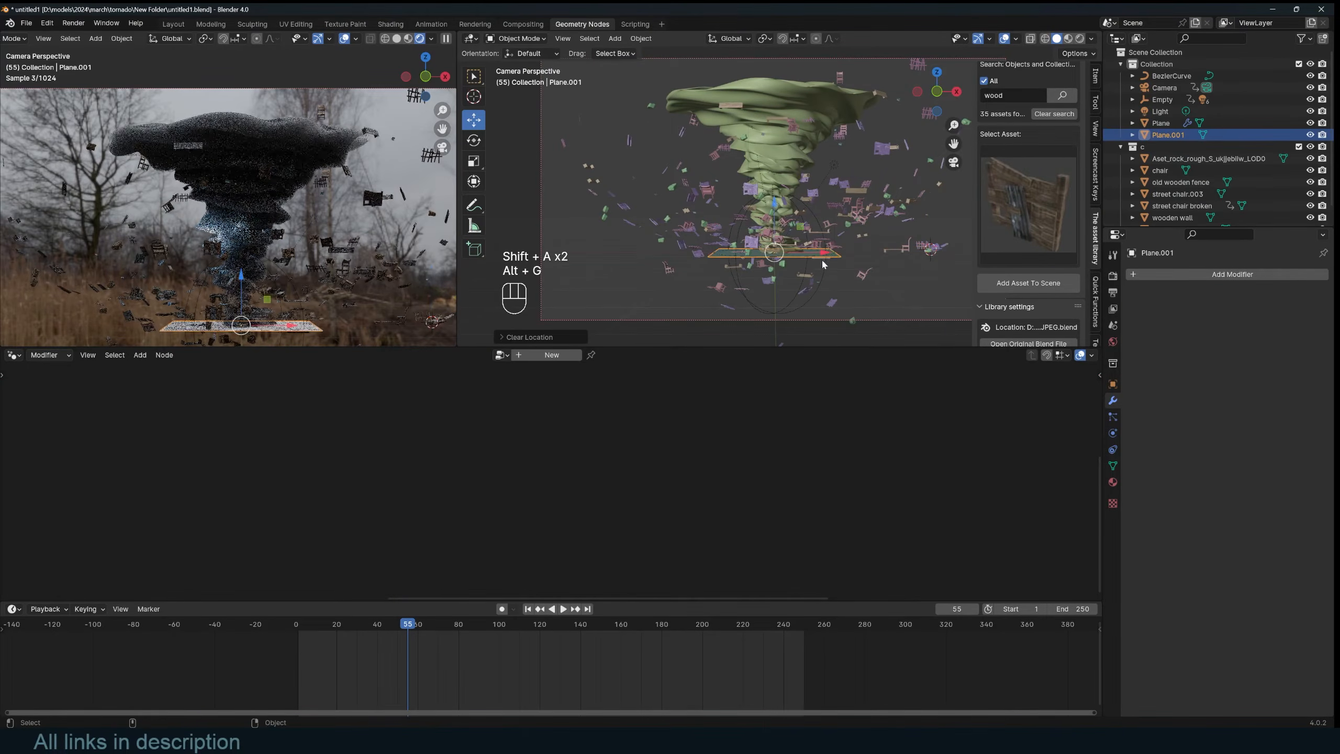
key("s")
left_click(909, 279)
Step: Subdivide the ground plane's mesh three times in Edit Mode and return to Object Mode
key("Tab")
right_click(890, 258)
left_click(890, 259)
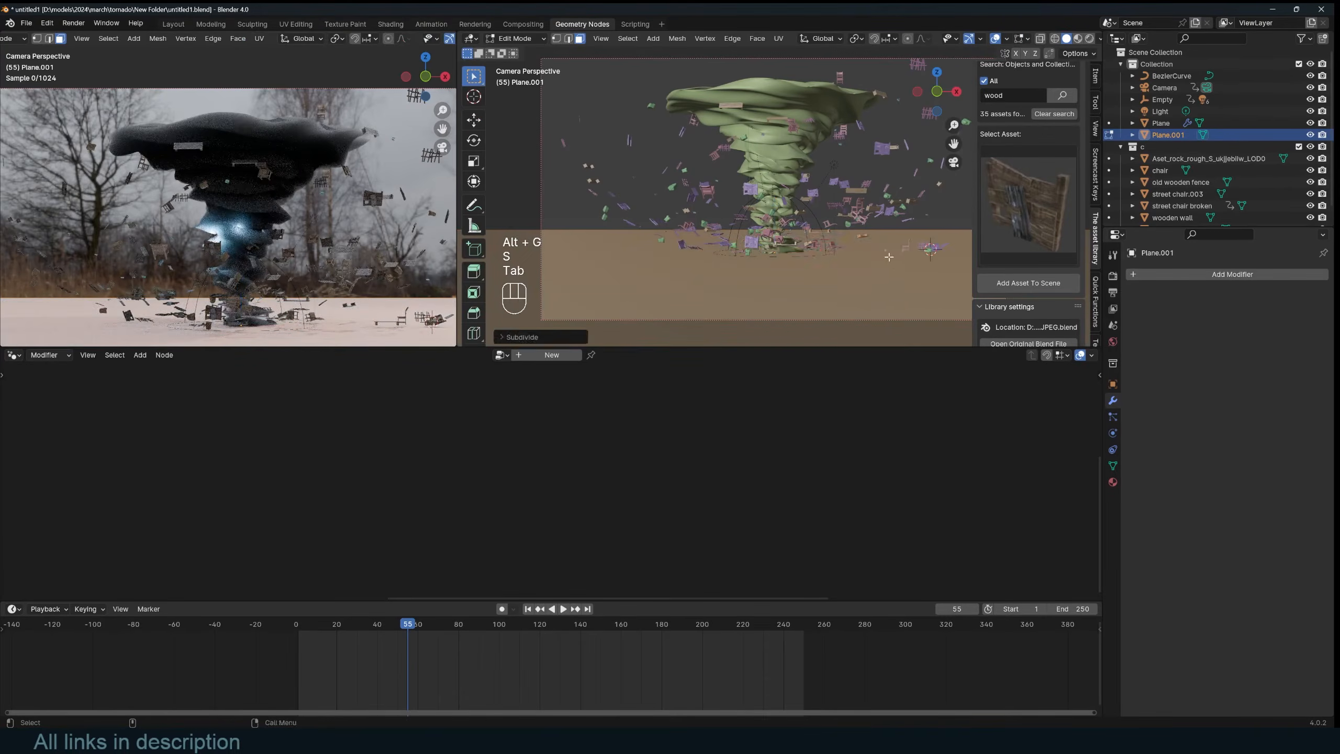
right_click(890, 258)
left_click(890, 258)
right_click(890, 258)
left_click(887, 255)
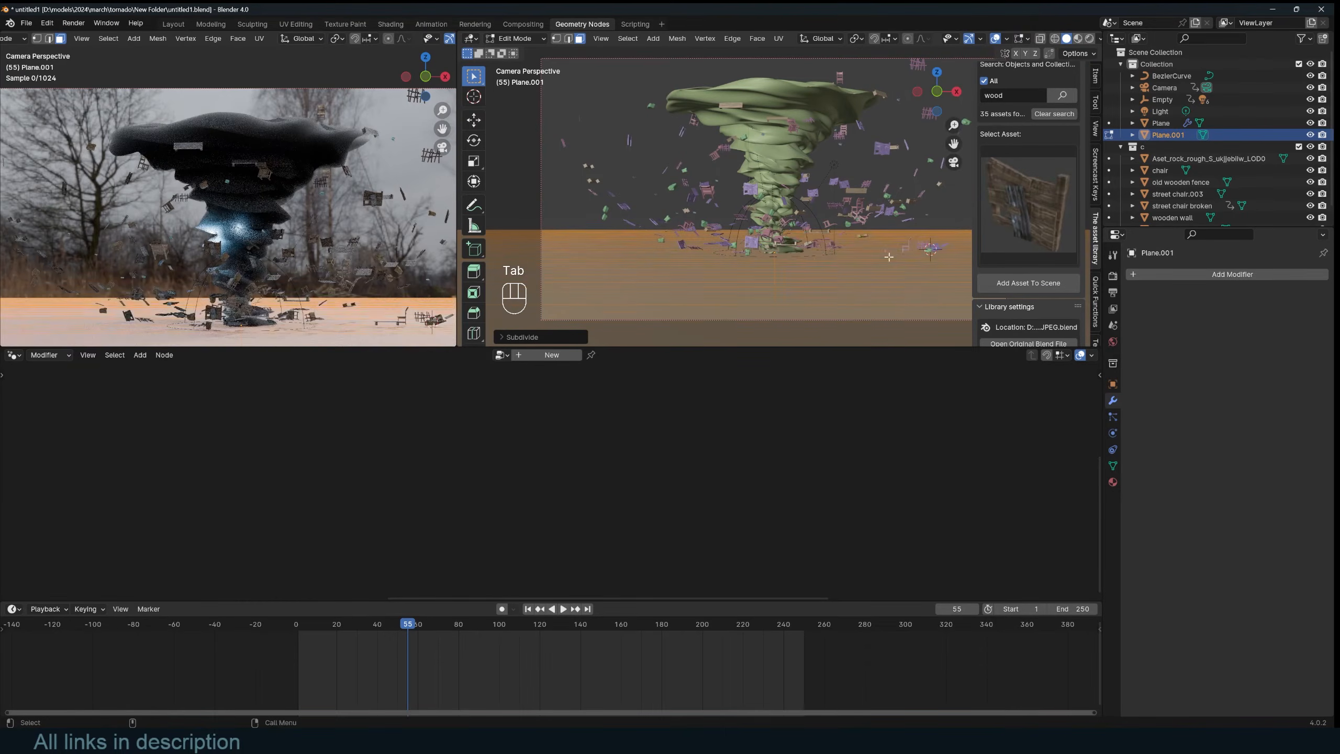
key("Tab")
Step: Adjust the ground plane's overall size by scaling it and apply its object transform
key("s")
left_click(859, 277)
key("s")
left_click(891, 276)
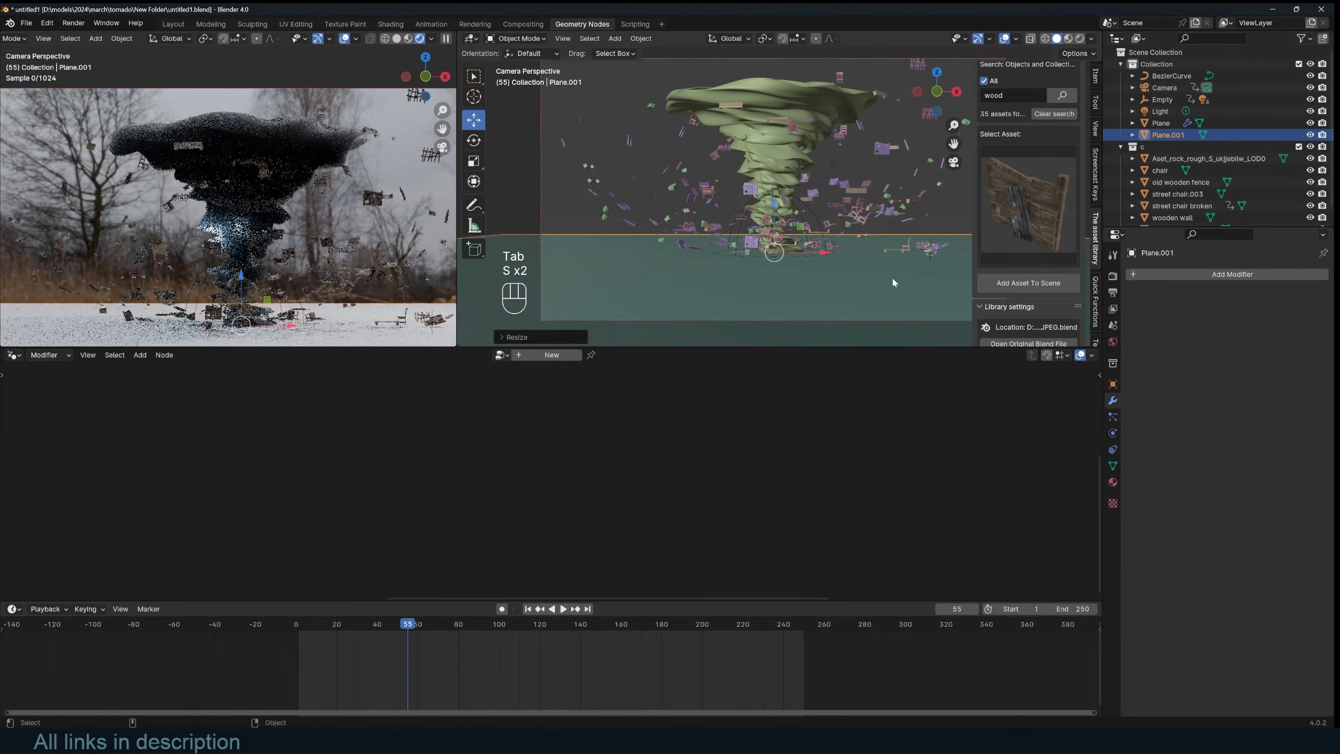
key("ctrl+a")
left_click(892, 275)
Step: Search the texture folders for "ground", choose Ground20_col.jpg, and assign it to the plane with the BSDF shader
scroll(1095, 317, "down", 4)
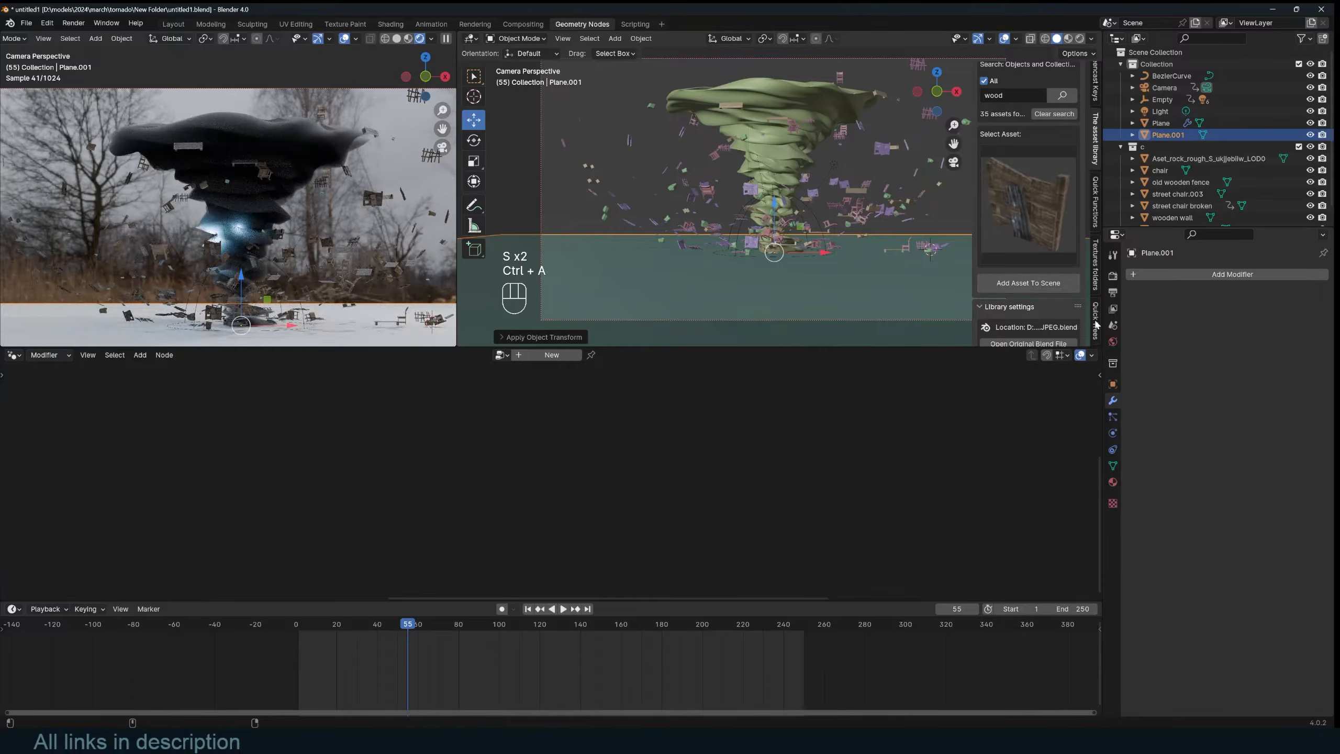
left_click(1095, 274)
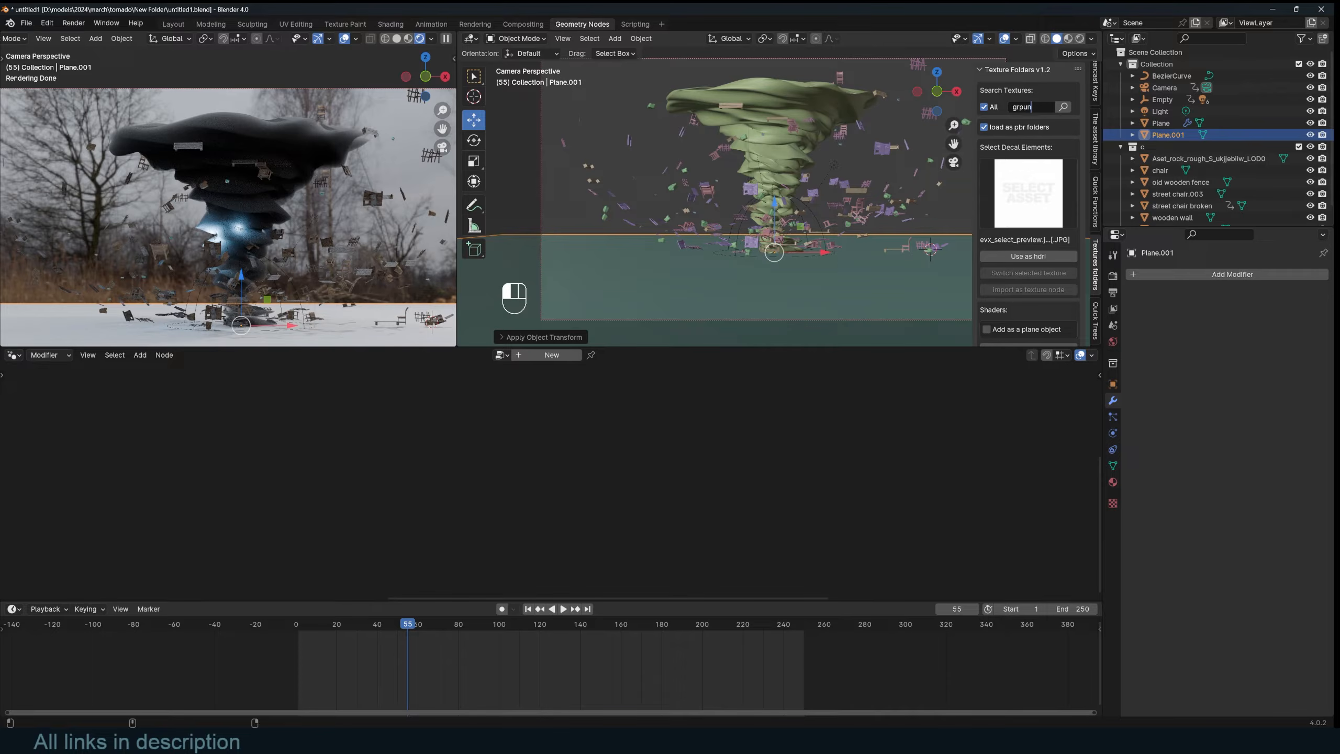
key("Return")
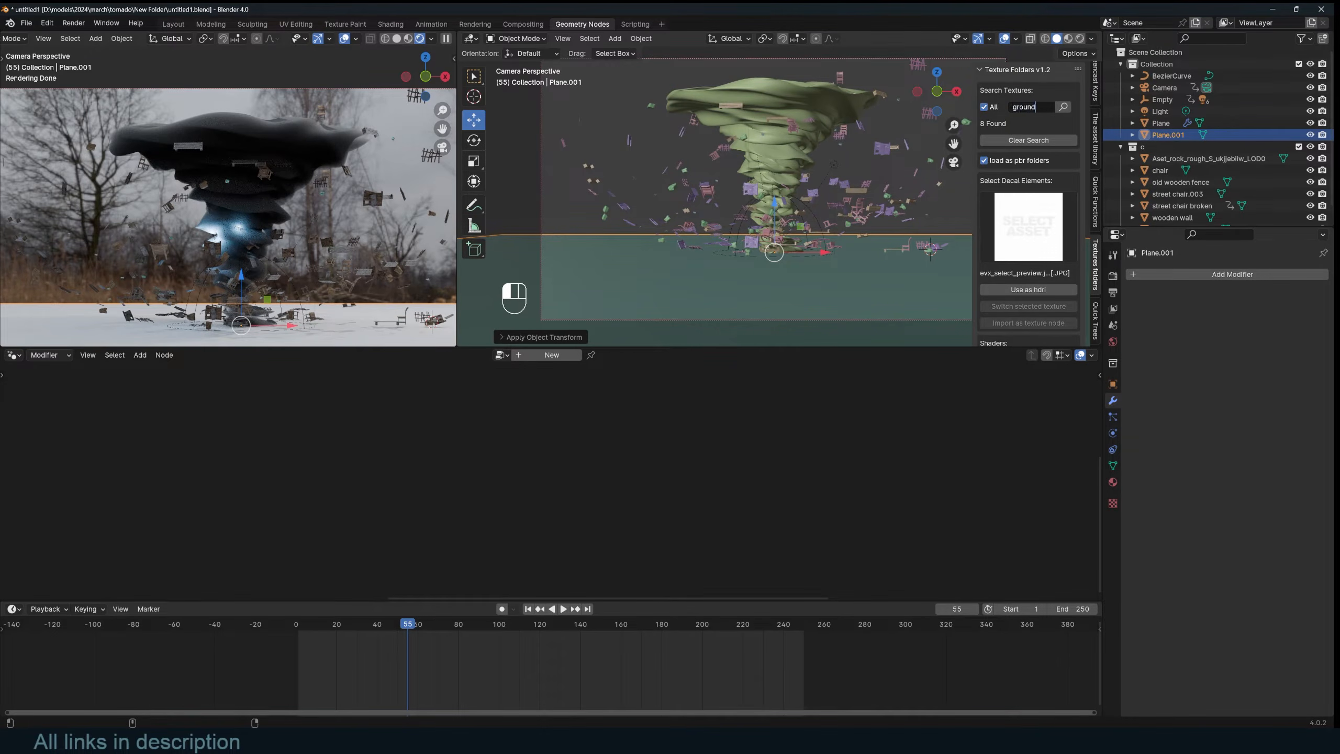
left_click(1028, 227)
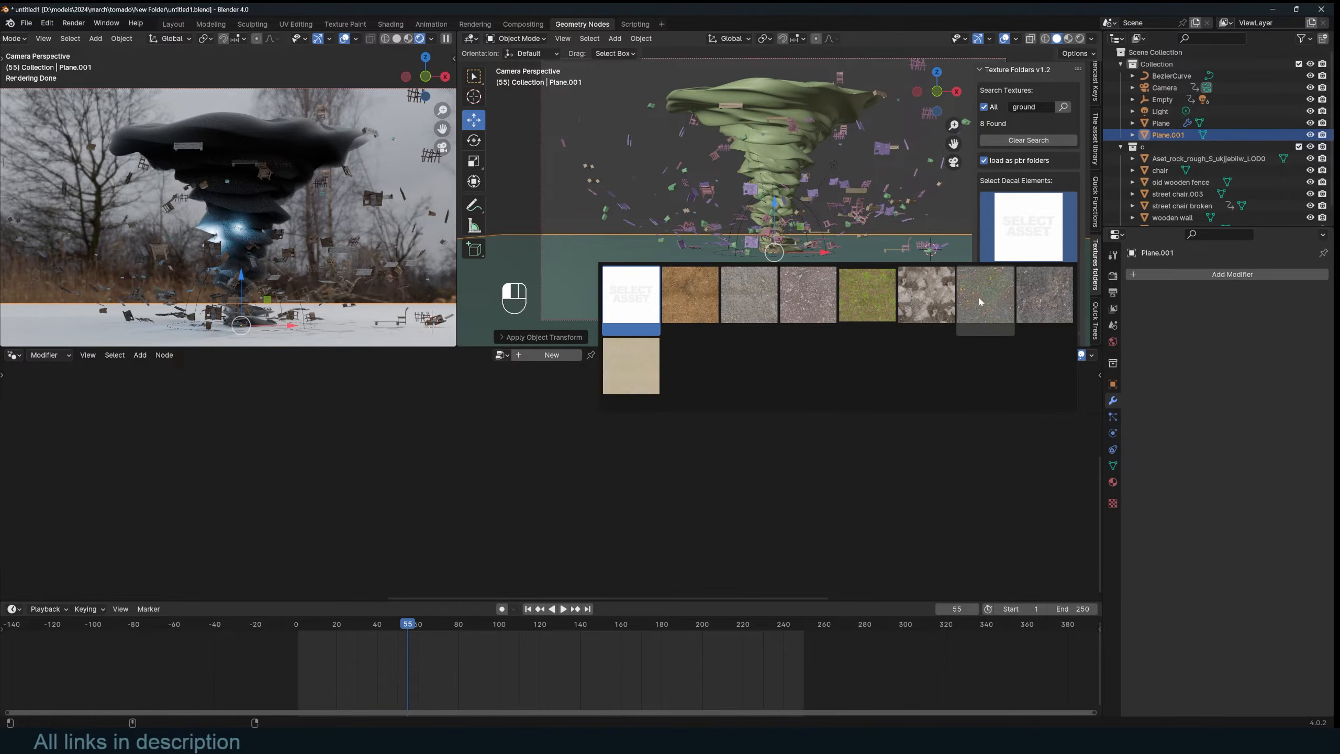
left_click(978, 299)
scroll(1035, 340, "down", 2)
scroll(1033, 337, "down", 1)
left_click(1039, 311)
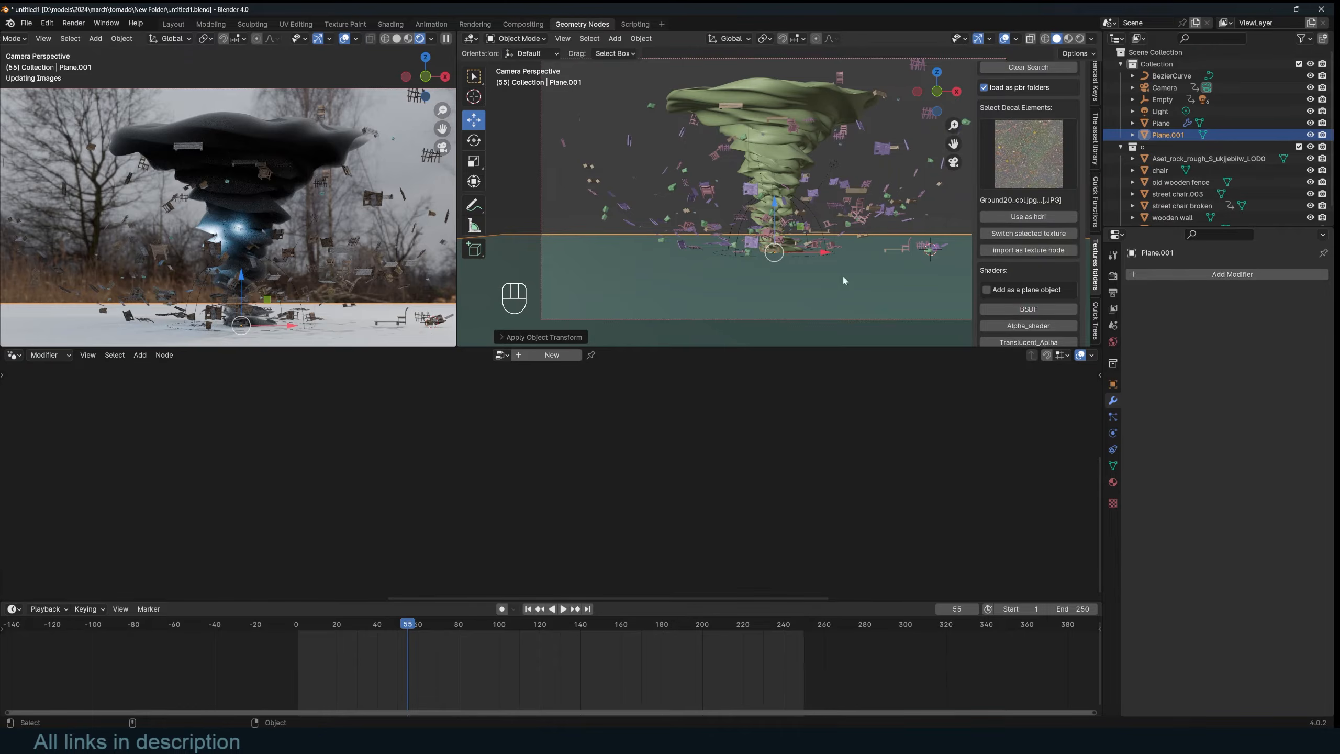
Step: Add a Displace modifier to the ground plane, create a new texture for it, and show the texture's settings
left_click(1184, 273)
mouse_move(1208, 312)
left_click(1240, 334)
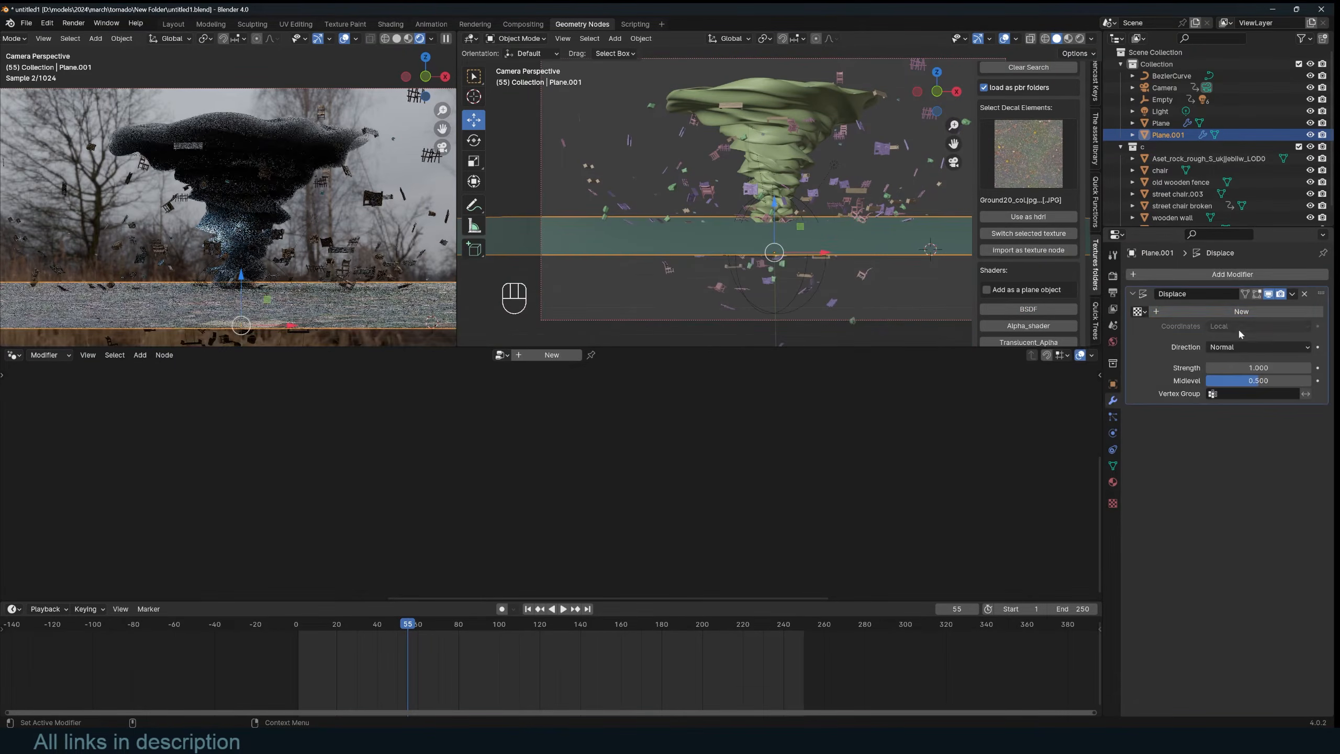
left_click(1240, 311)
left_click(1317, 312)
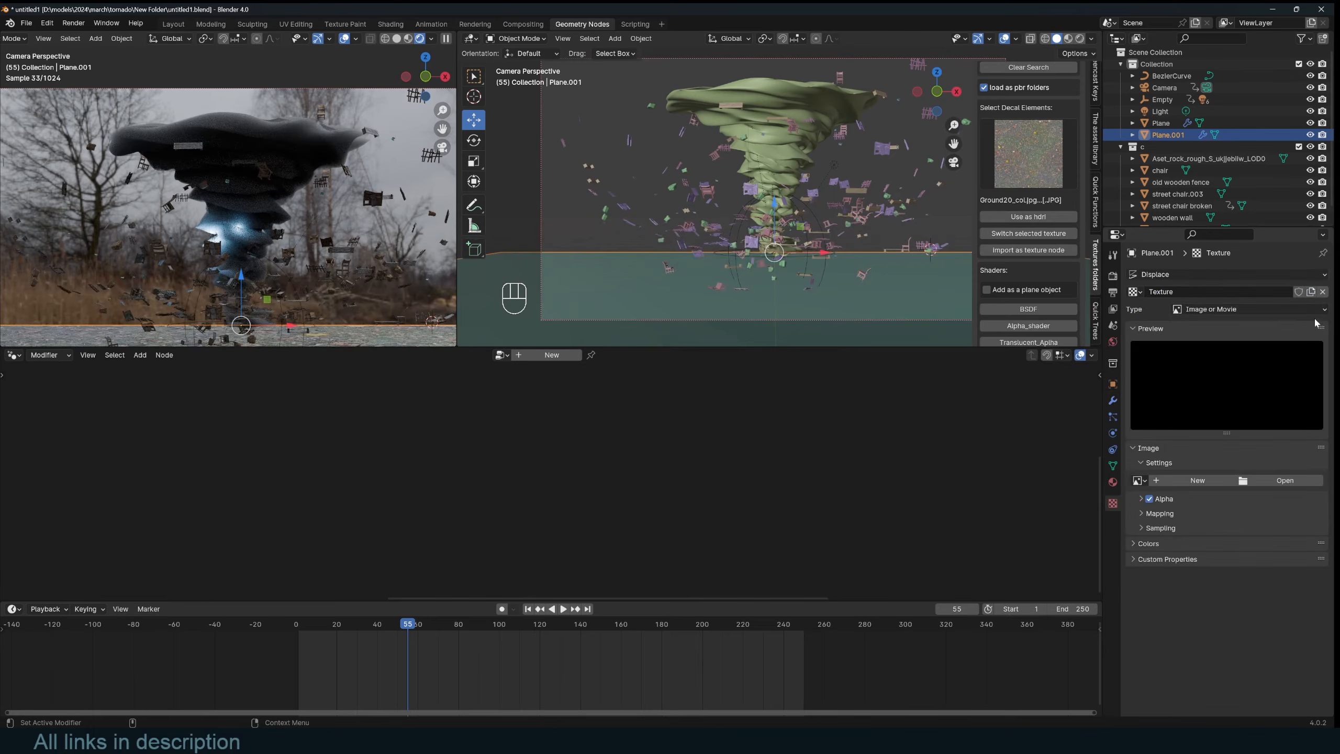
Step: Load the height map hm_himalaya.jpg as the image for the ground plane's displacement texture
left_click(1285, 309)
left_click(1265, 481)
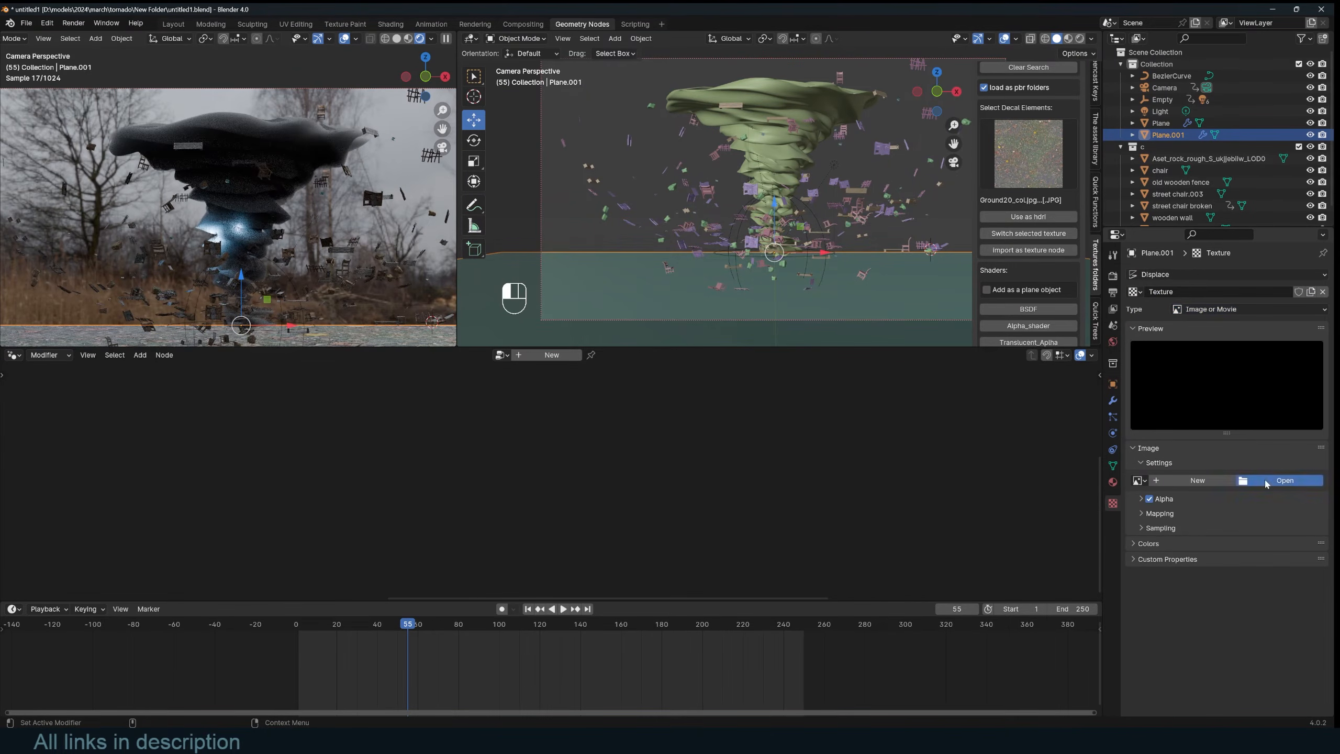
left_click(412, 259)
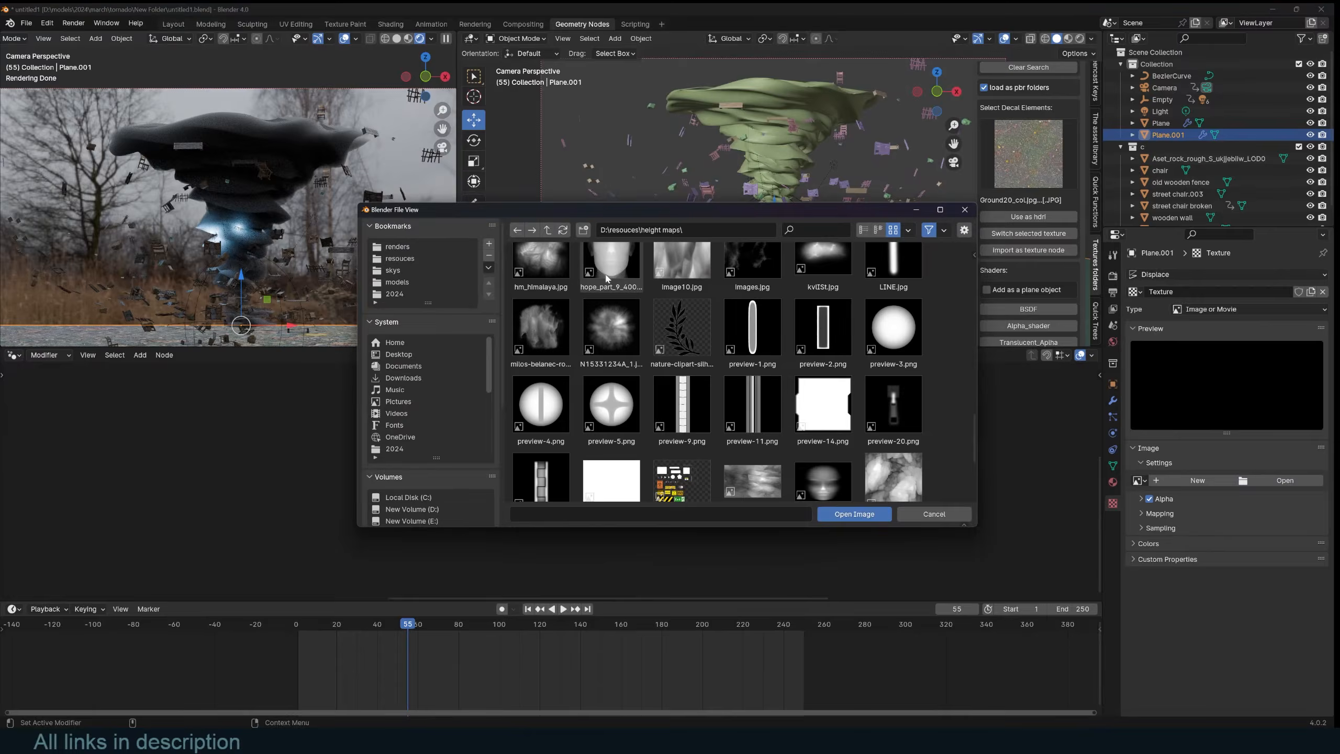
double_click(664, 272)
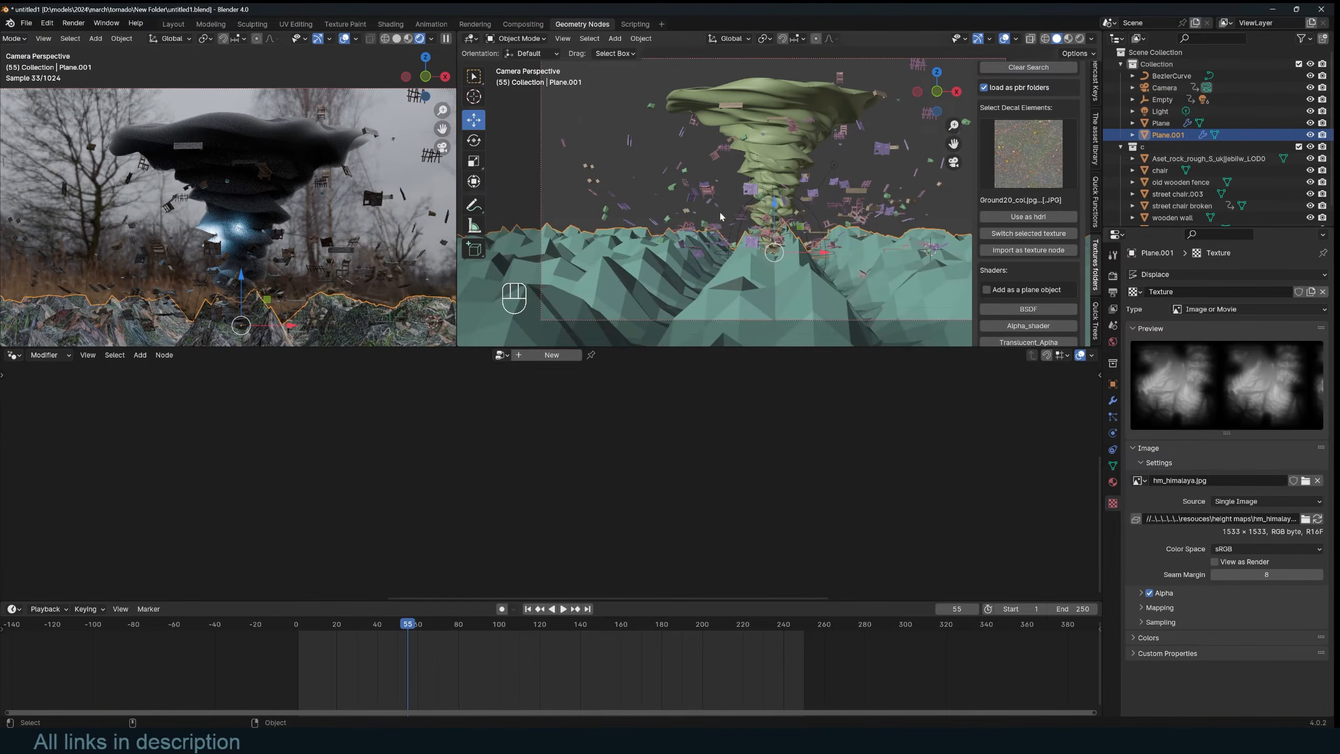
Step: Add a cube empty and clear its location so it sits at the world origin beneath the tornado
middle_click_drag(721, 216, 760, 225)
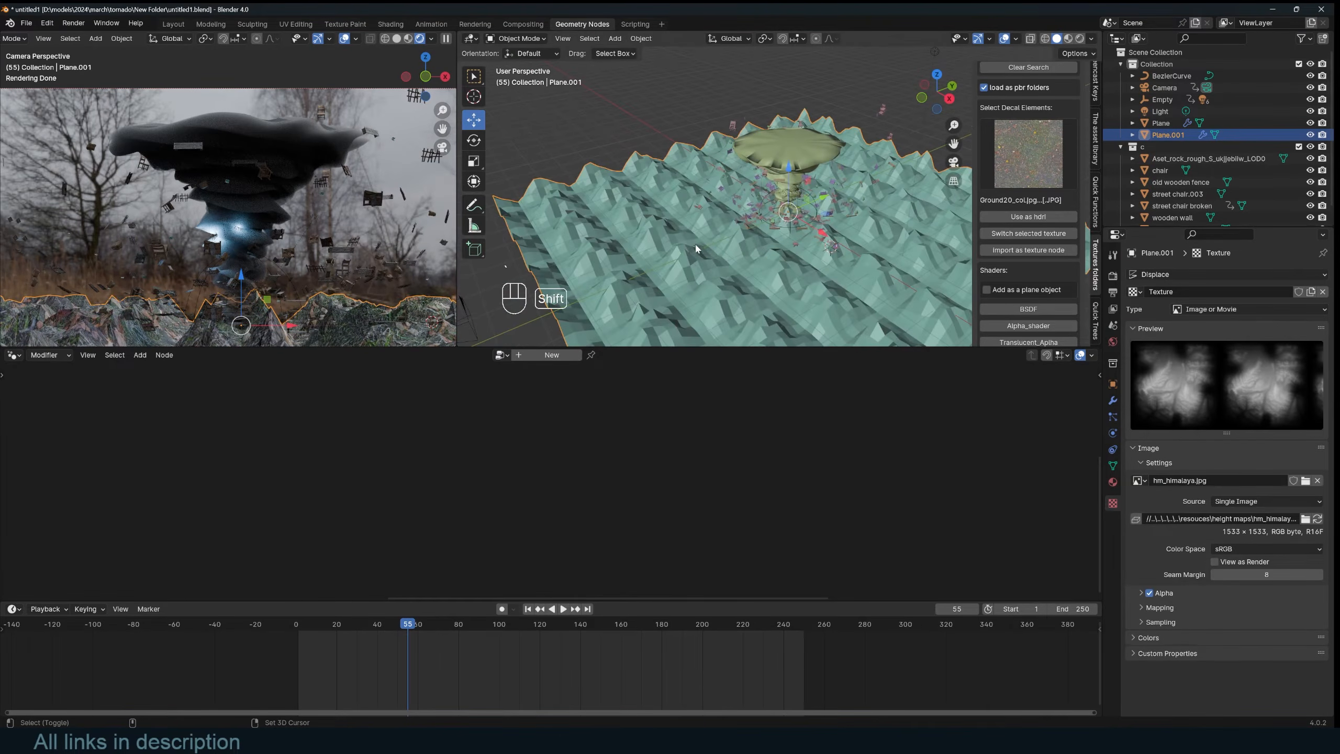
key("shift+a")
mouse_move(680, 371)
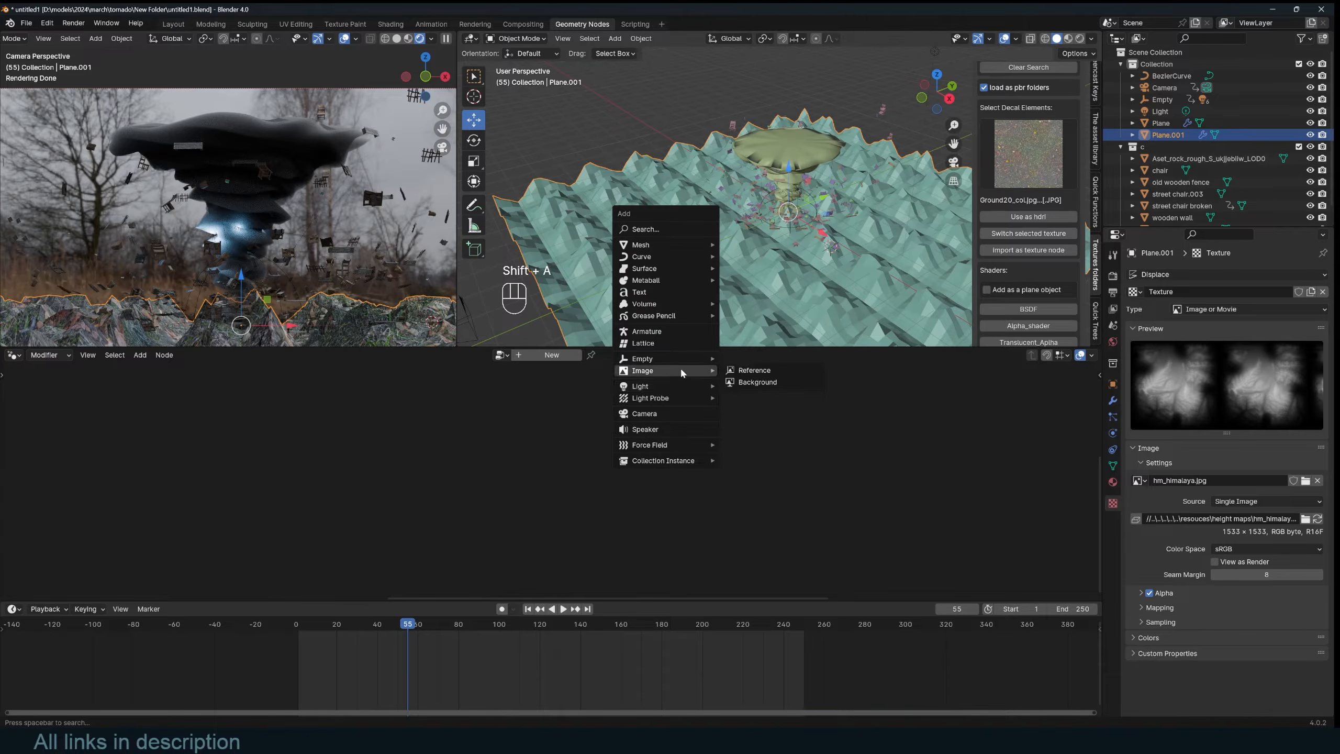
left_click(755, 411)
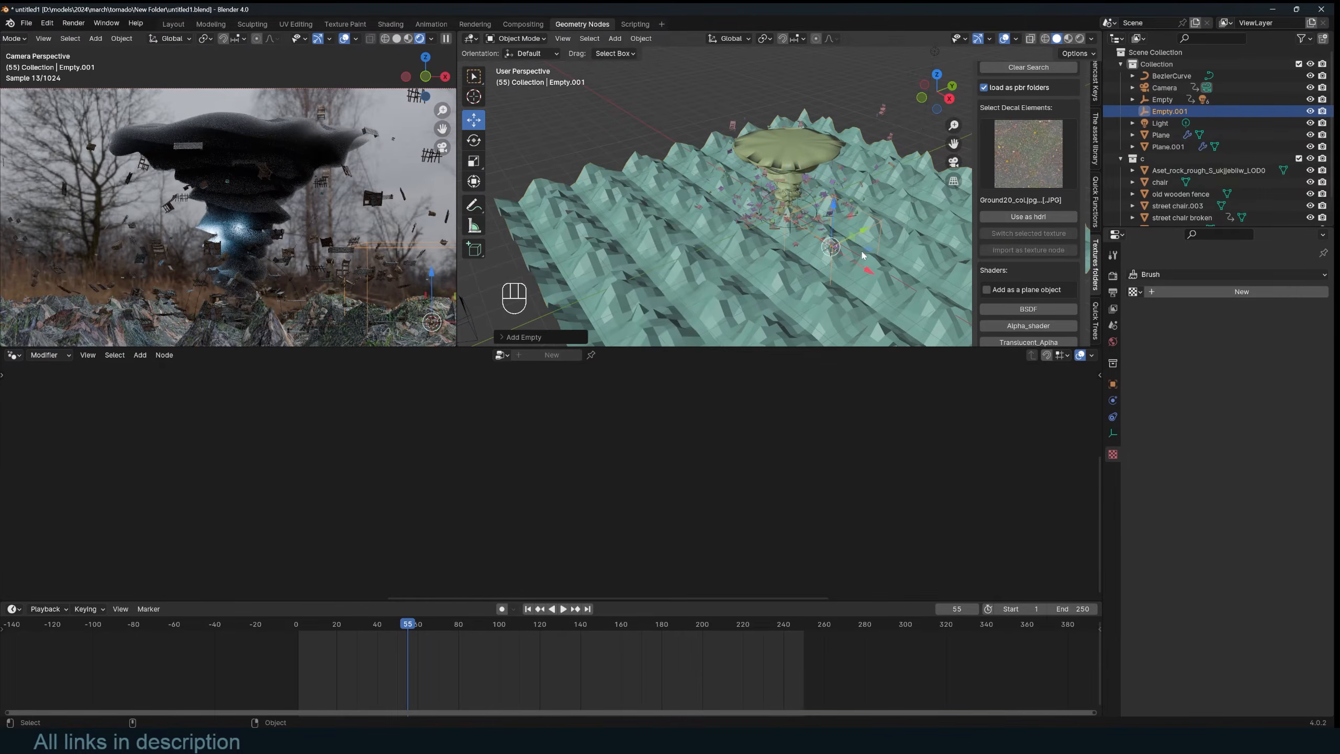
key("alt+g")
key("grave")
middle_click_drag(856, 254, 852, 237)
scroll(851, 237, "up", 2)
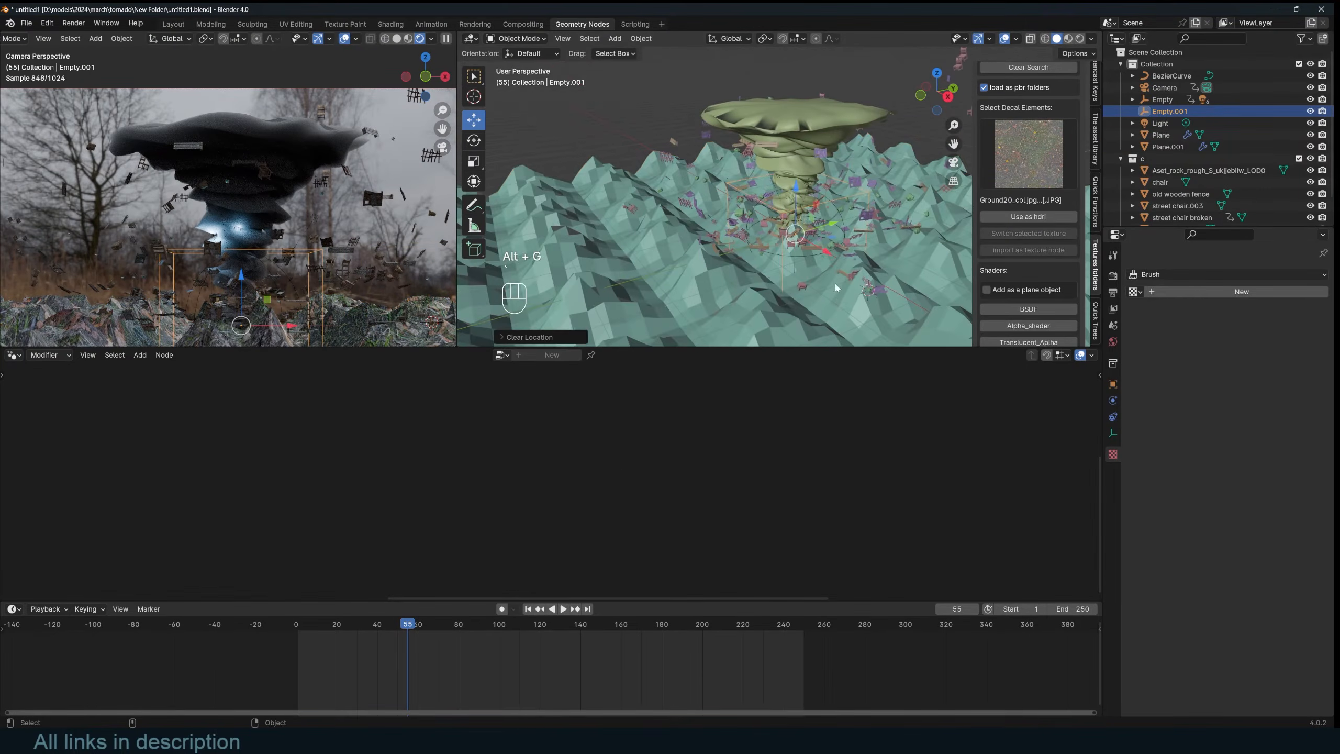
Step: Set the ground plane's Displace texture coordinates to Object and pick the new cube empty, Empty.001, as the reference object
left_click(875, 274)
left_click_drag(1122, 401, 1118, 400)
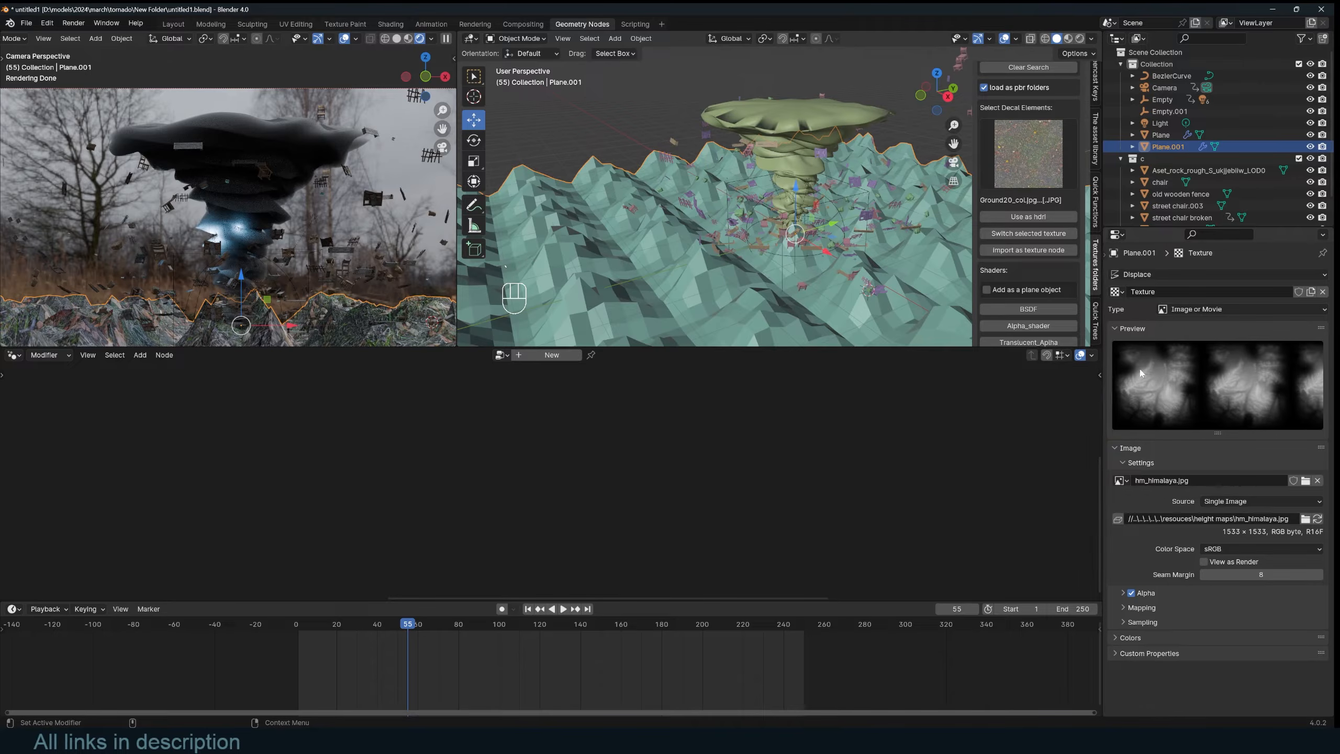
left_click_drag(1104, 253, 1107, 257)
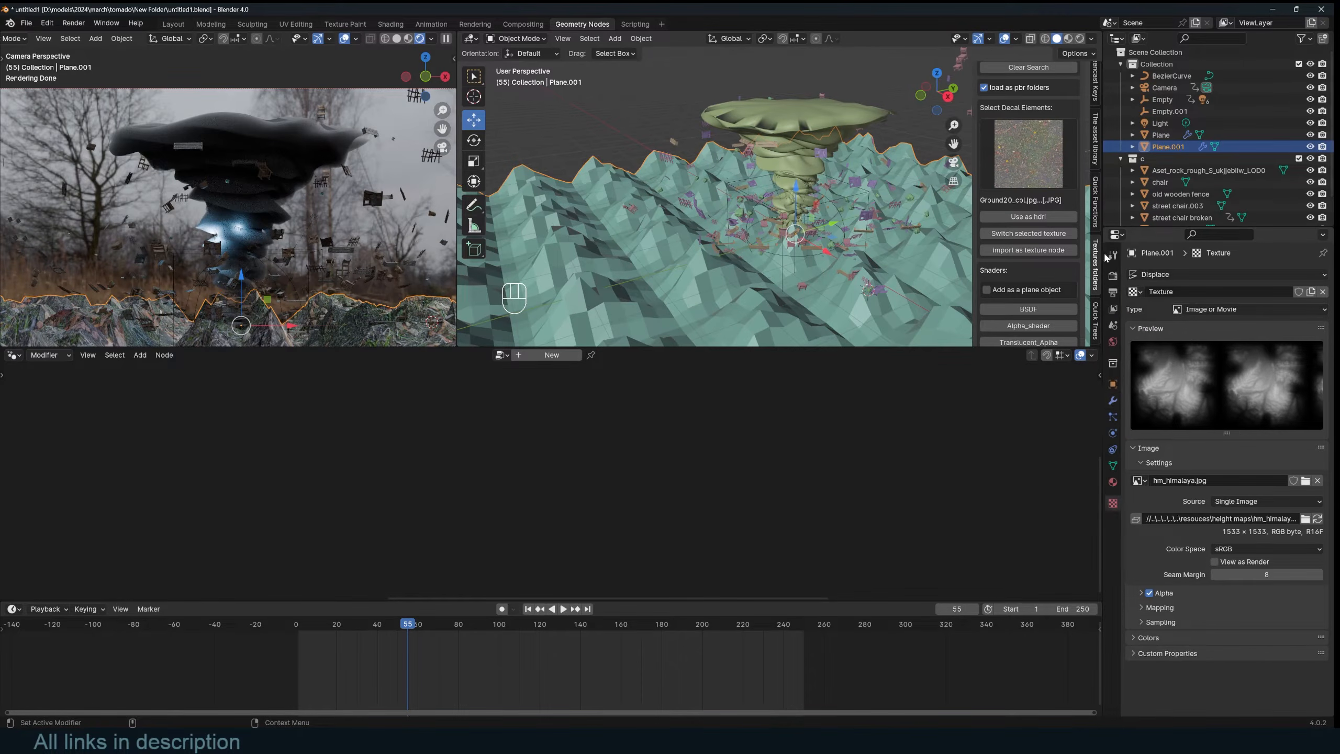
left_click(1112, 400)
left_click(1250, 326)
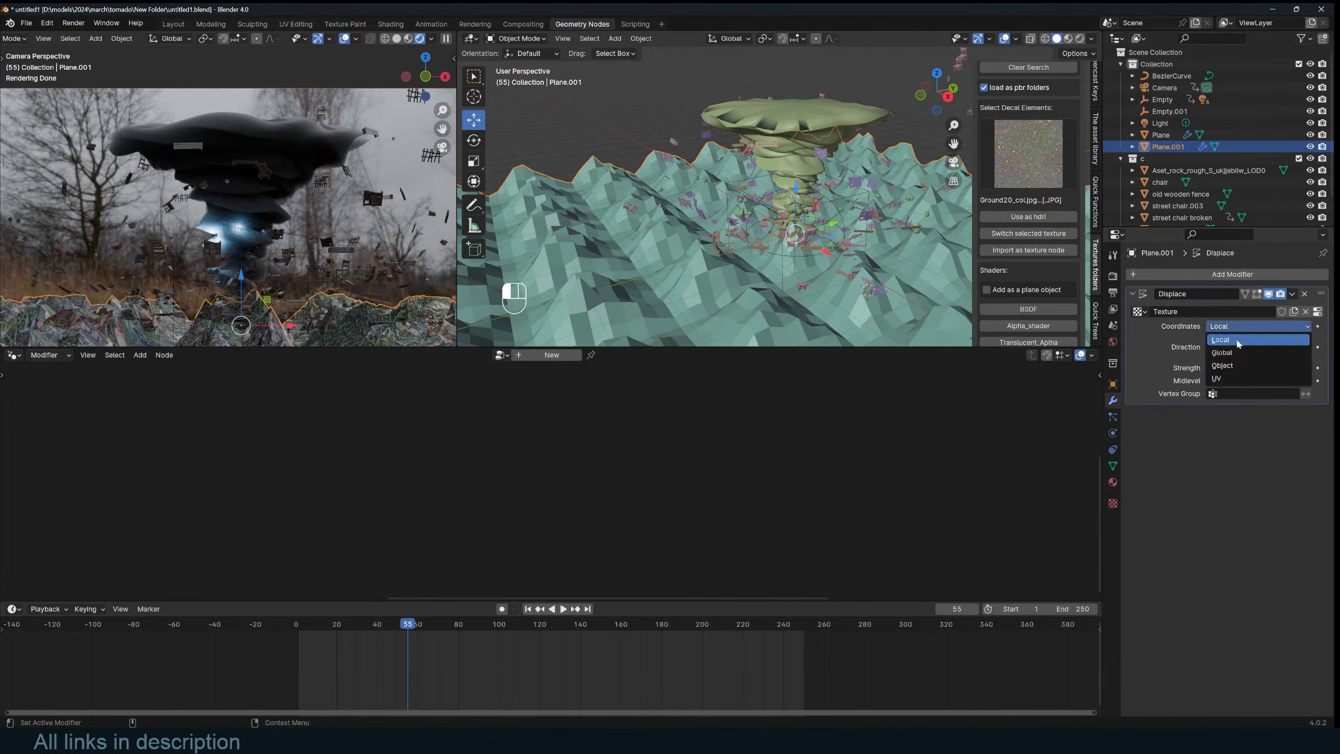
left_click(1240, 368)
left_click(1304, 338)
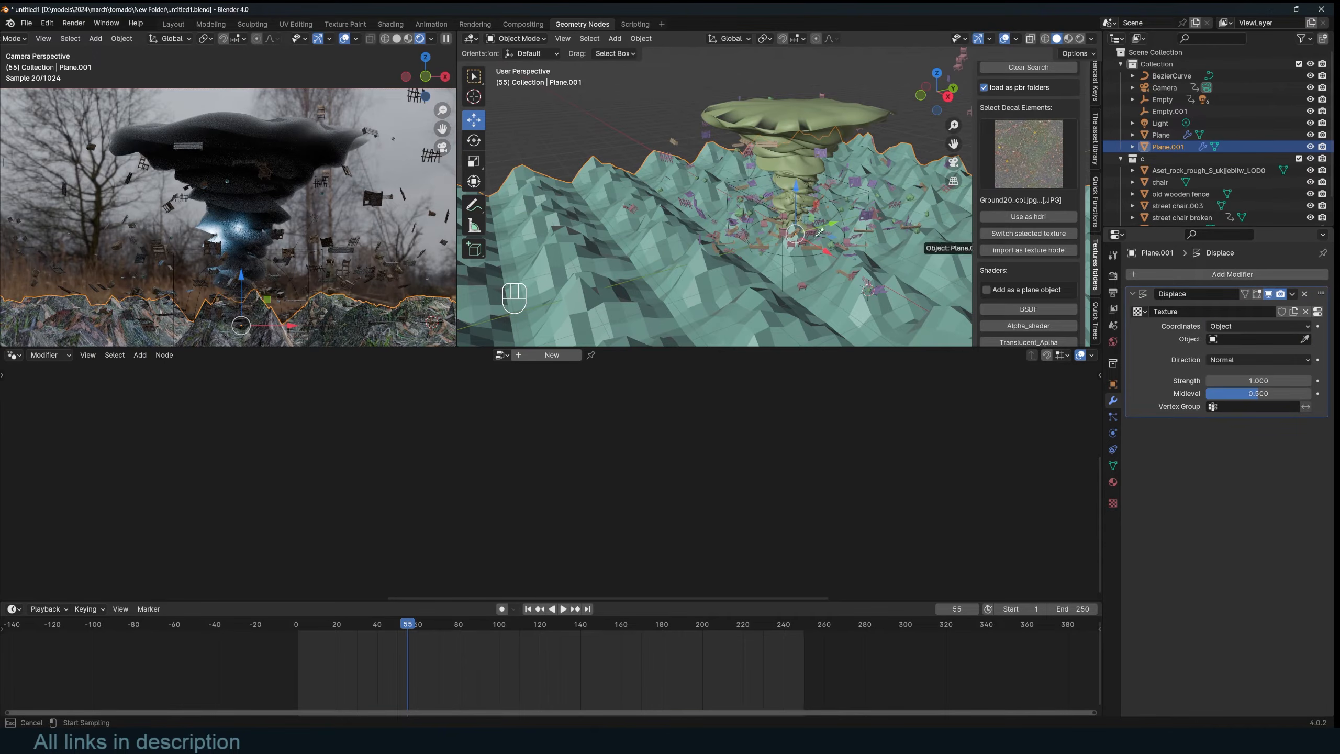
left_click(734, 181)
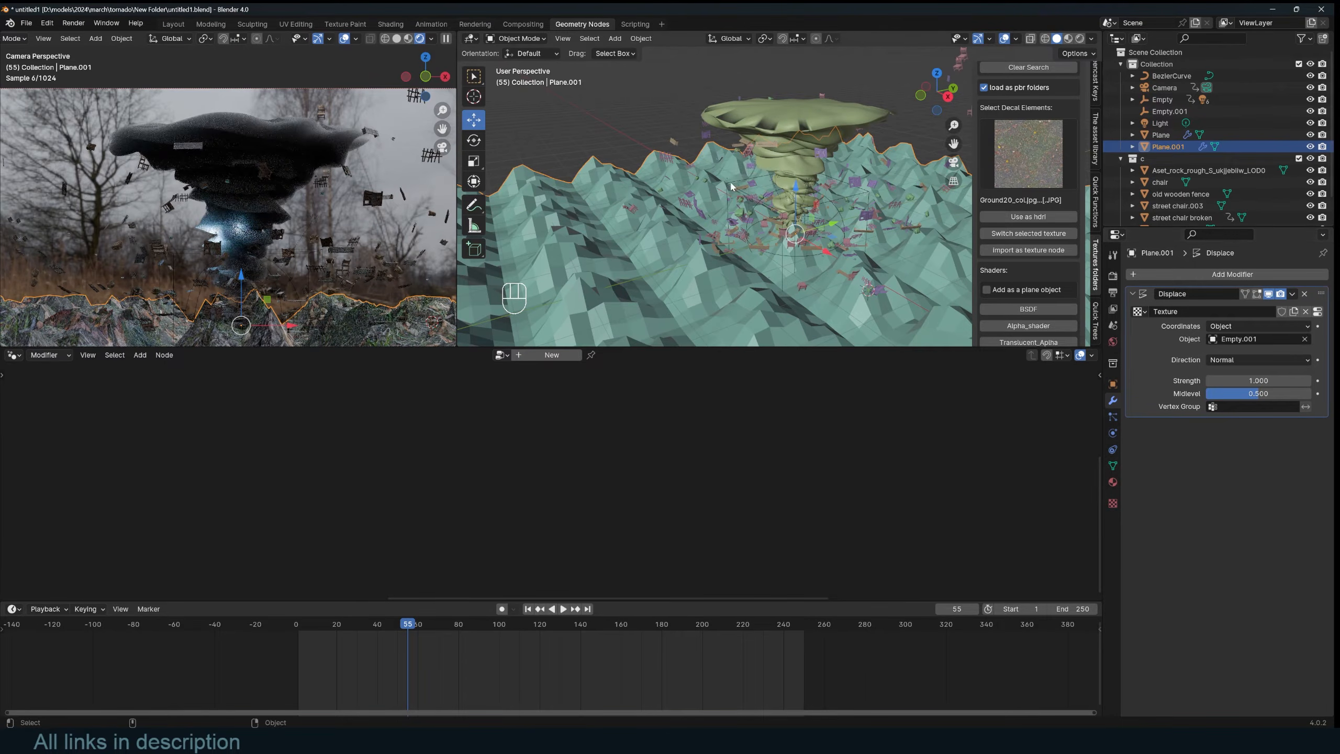
Step: Scale up Empty.001 to about 9.3 to stretch the ground displacement
left_click(731, 182)
key("s")
left_click(858, 288)
key("s")
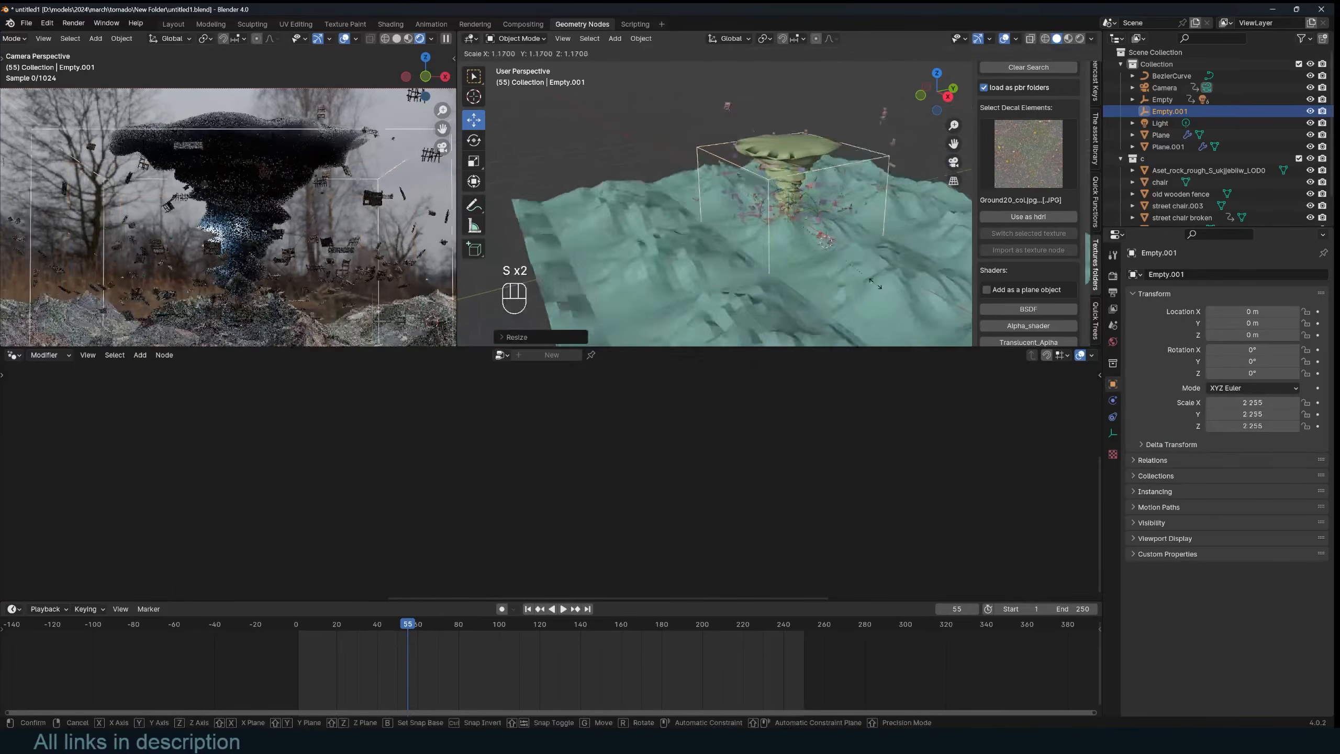
left_click(557, 62)
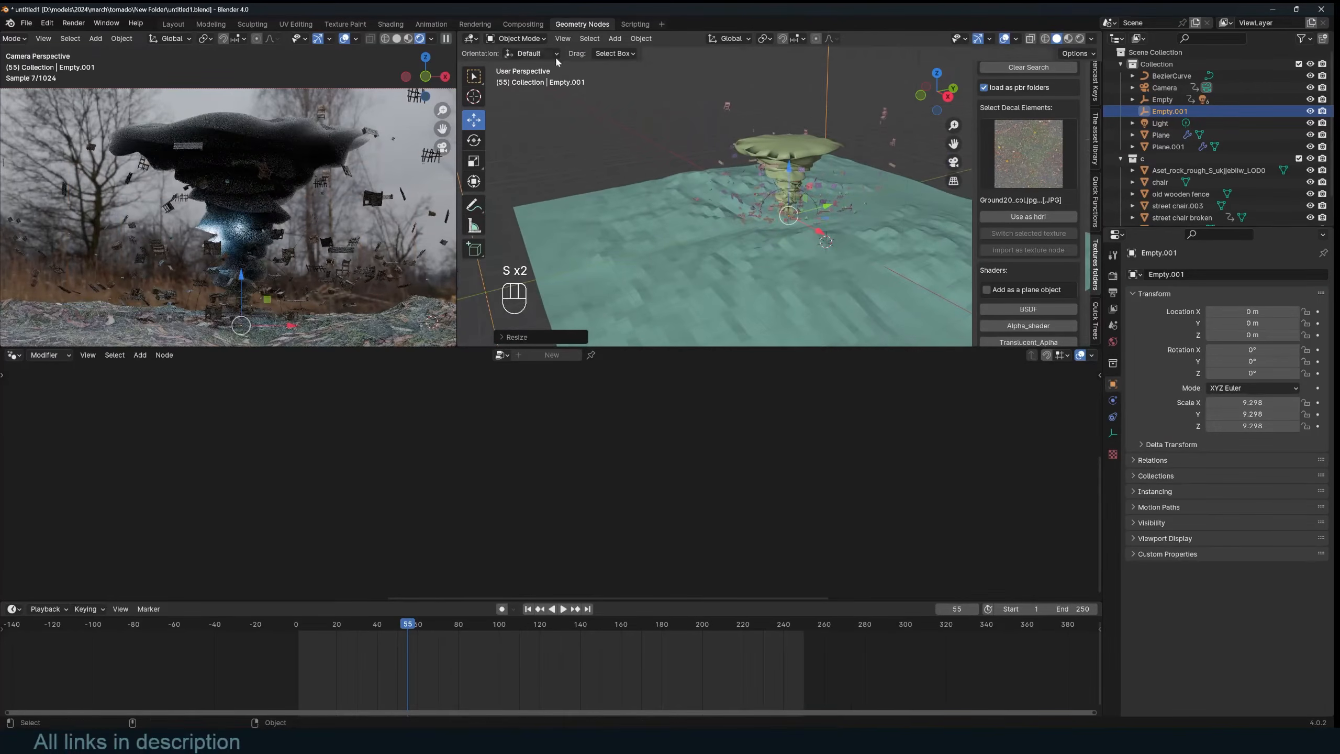
Step: Shade the ground plane smooth and return to the camera view
left_click(686, 180)
right_click(665, 179)
left_click(562, 229)
right_click(563, 229)
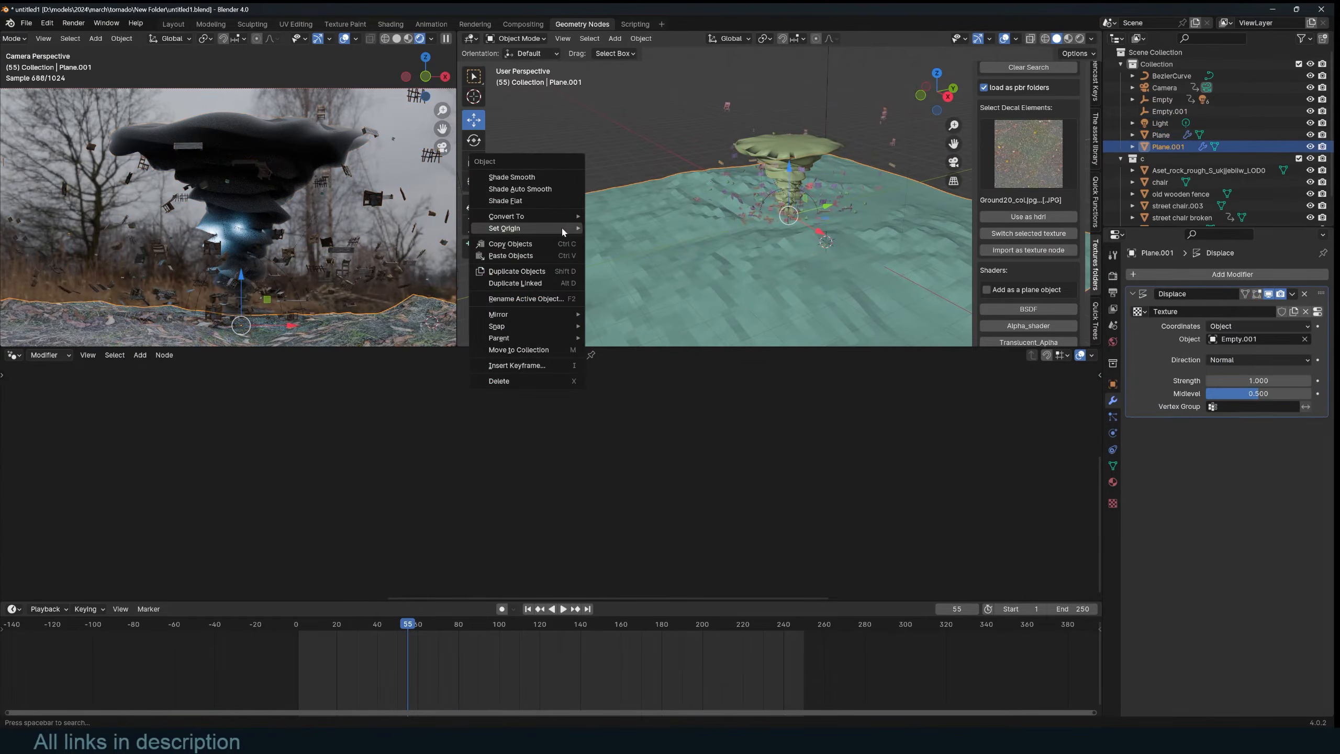
left_click(551, 176)
middle_click_drag(791, 172, 863, 168)
key("KP_0")
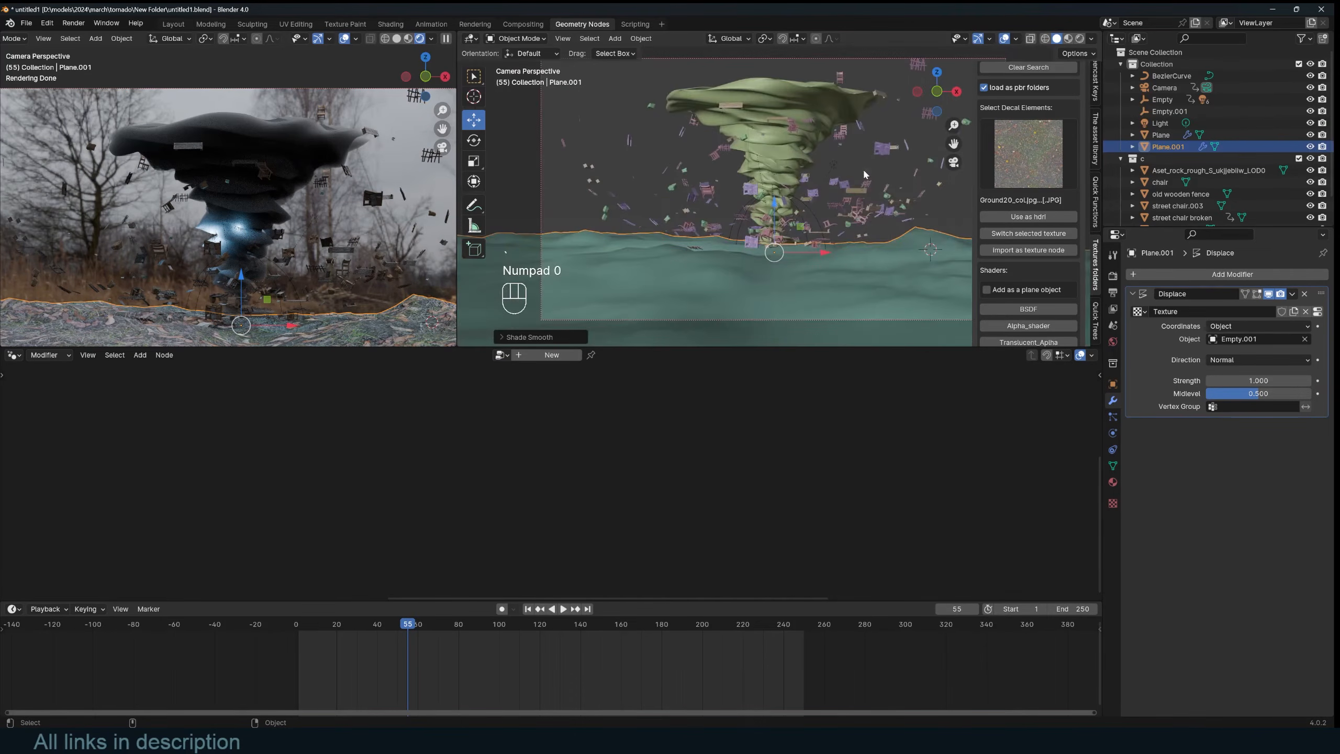
Step: Add a Multiresolution modifier to the ground plane and place it above the Displace modifier
left_click(1177, 275)
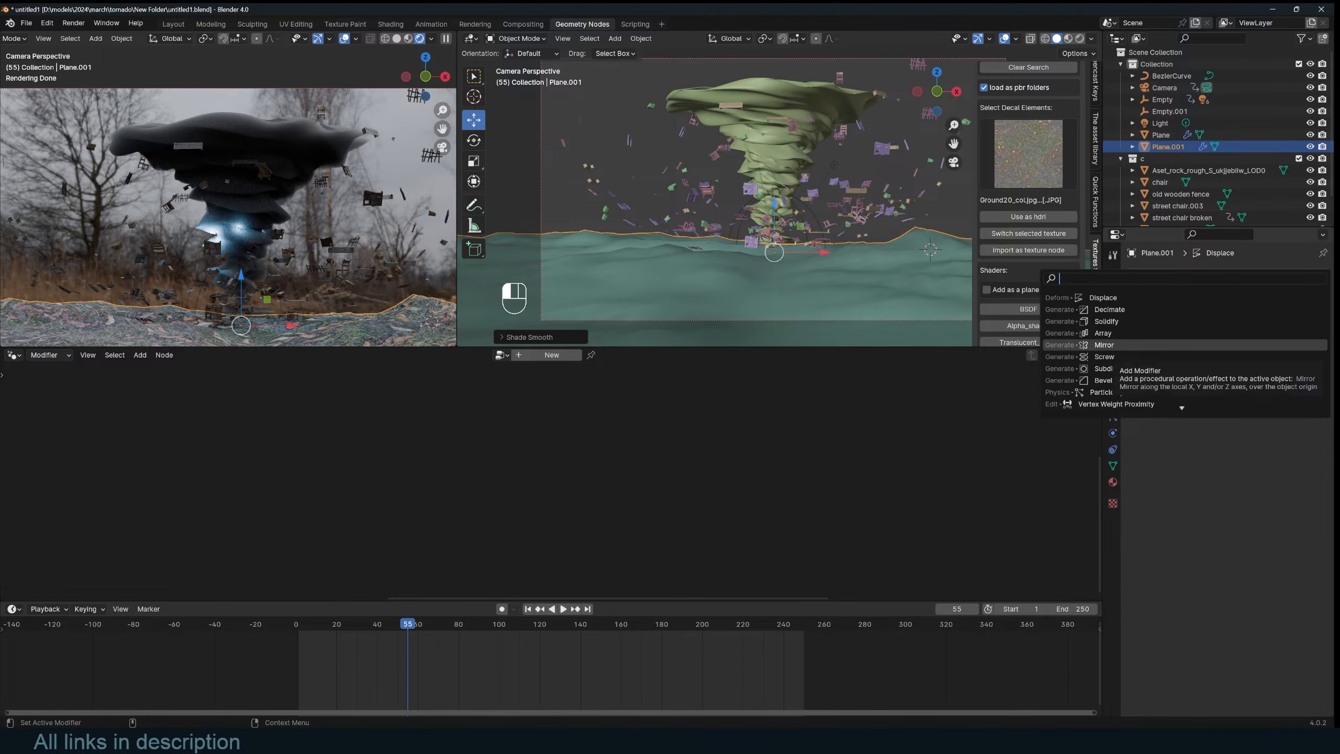
type("mul")
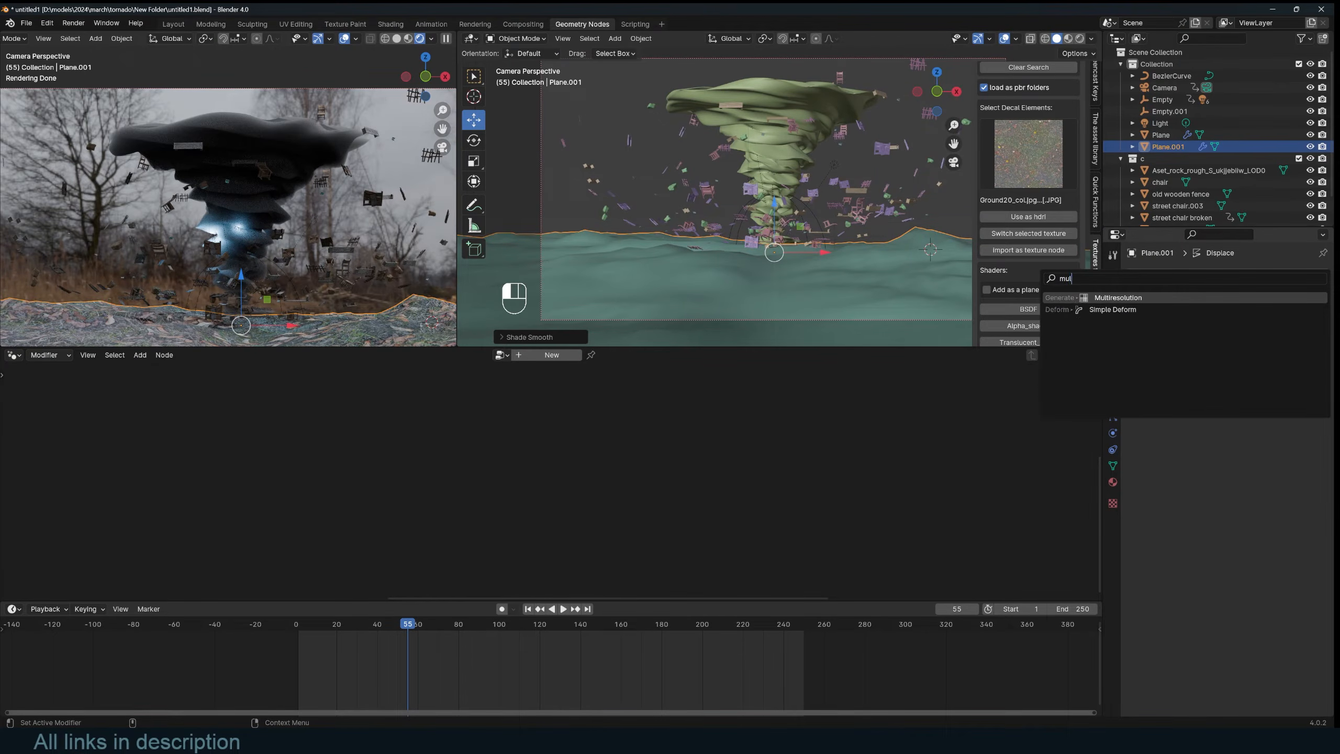
key("Return")
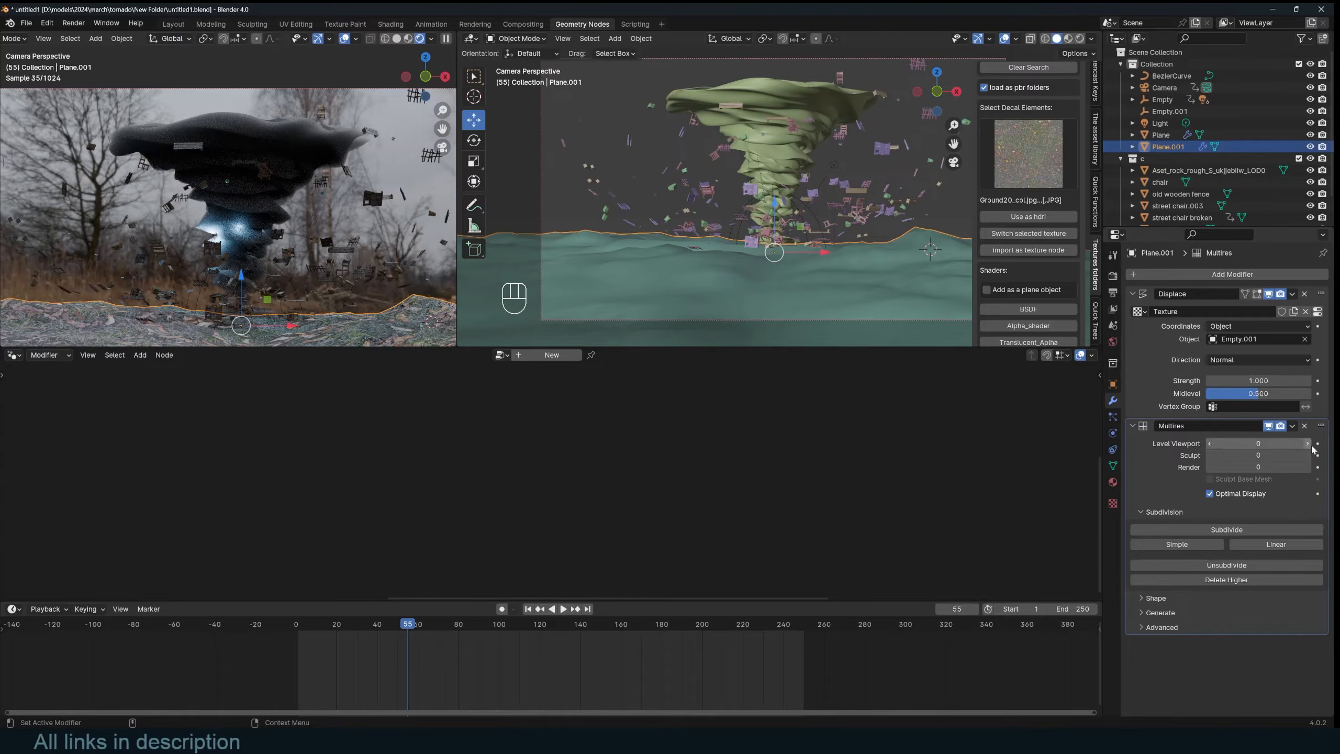
left_click_drag(1327, 429, 1321, 296)
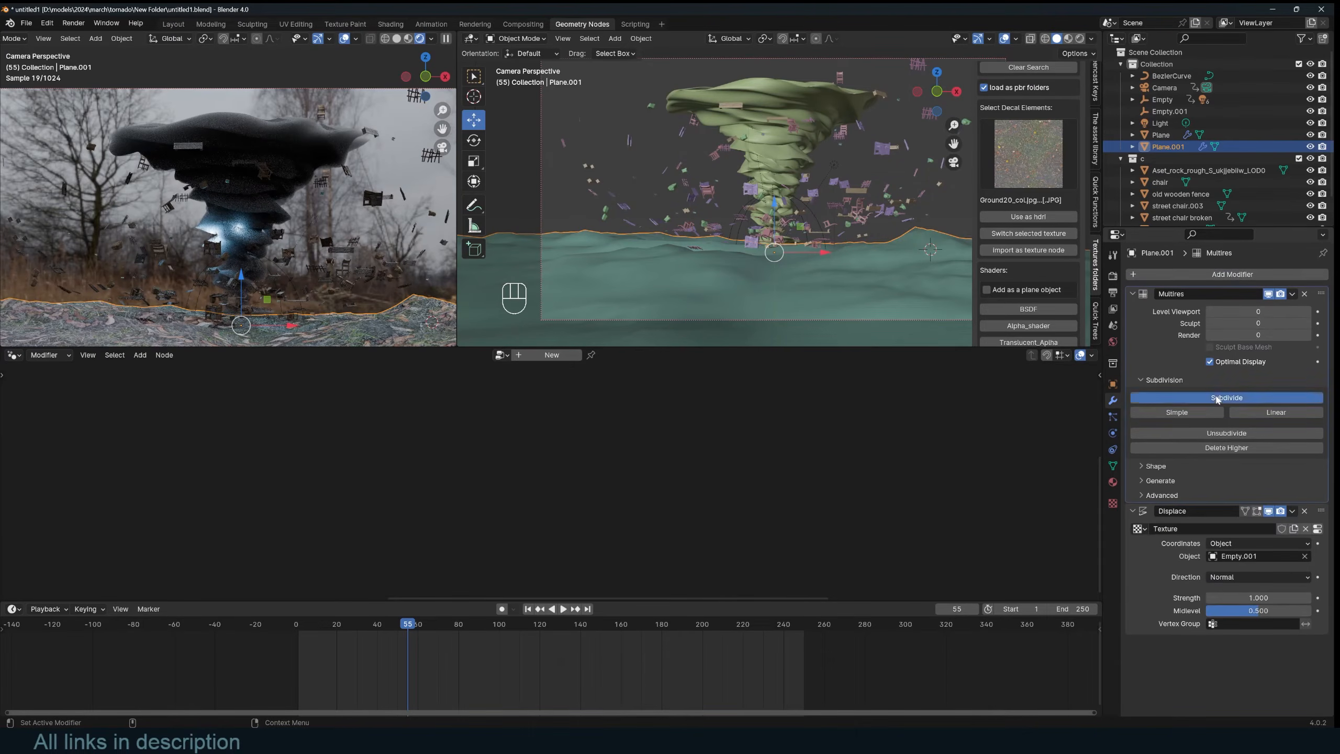
Step: Subdivide the Multires modifier twice and set the Displace strength to 0.42
left_click(1217, 397)
left_click(1217, 397)
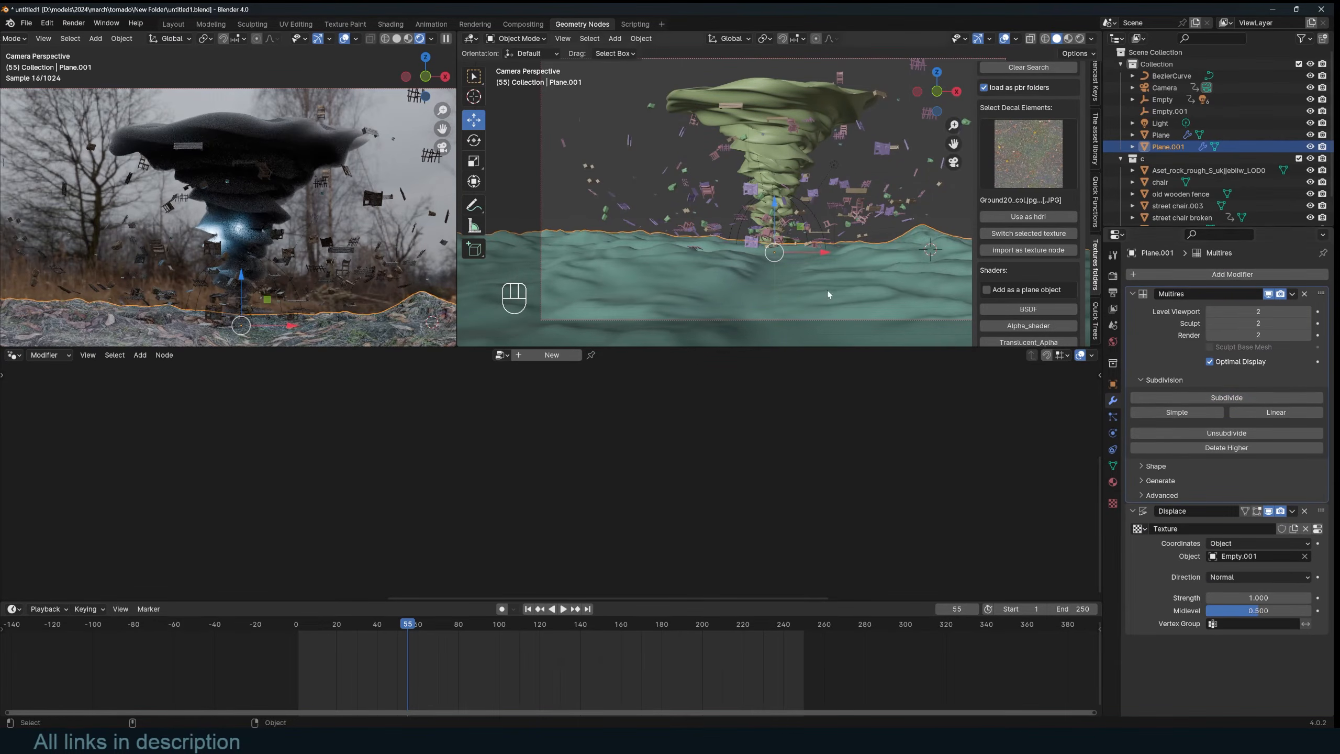
left_click(1146, 294)
left_click_drag(1273, 390, 1218, 396, "shift")
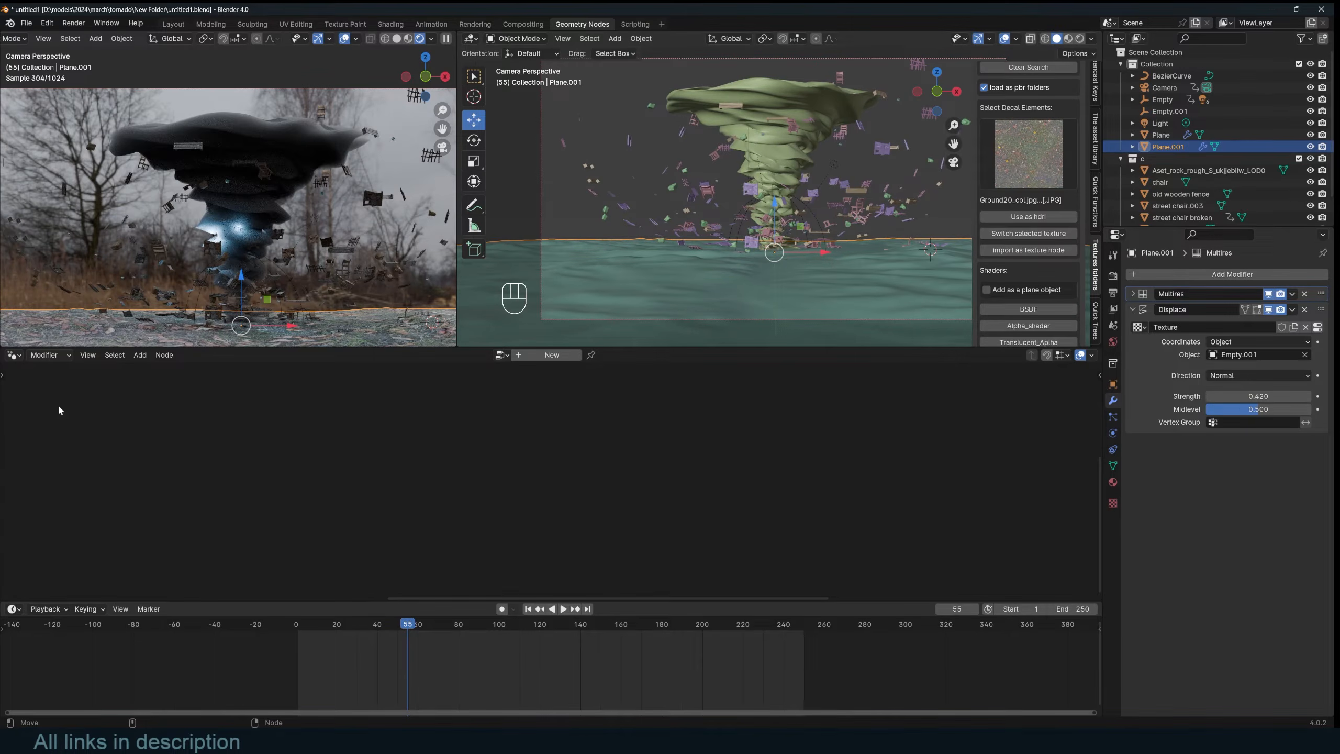
Step: Display the ground plane's material in the Shader Editor and change the scale in its texture Mapping node
left_click(13, 355)
left_click(28, 463)
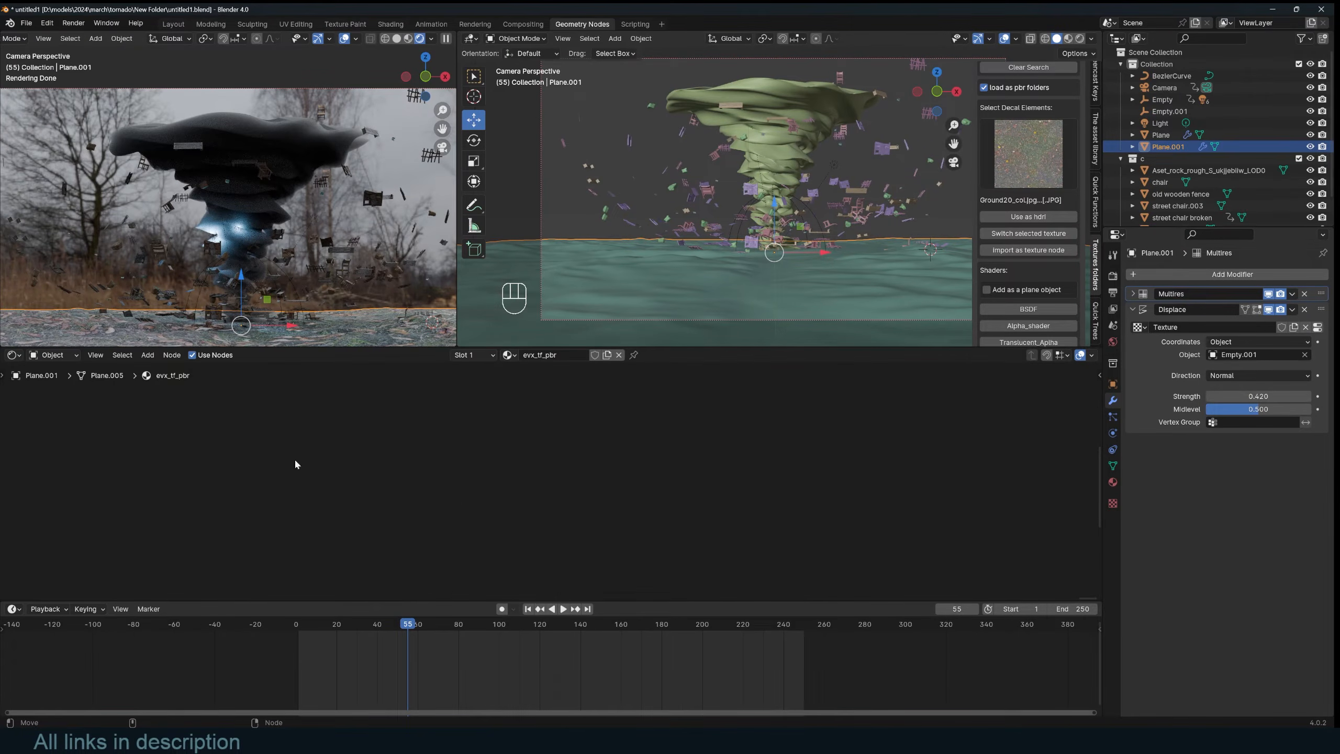
key("KP_Decimal")
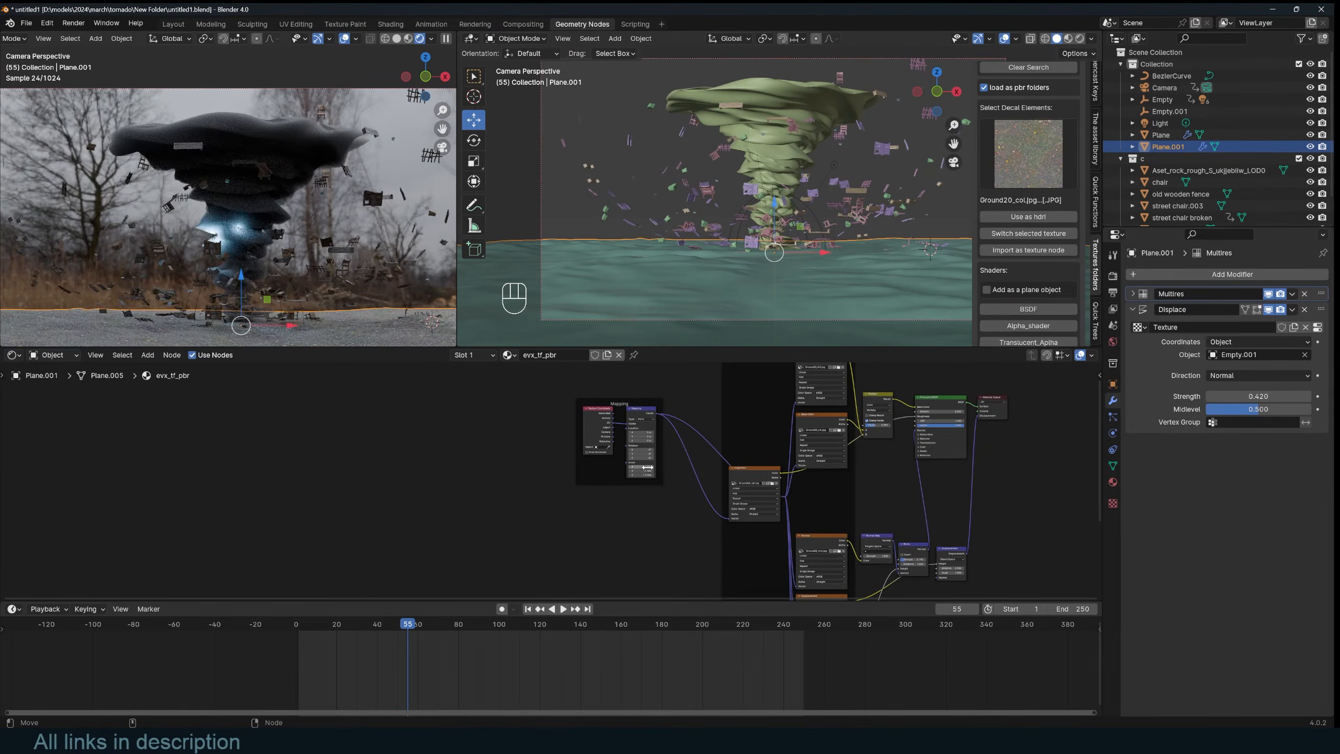
key("Return")
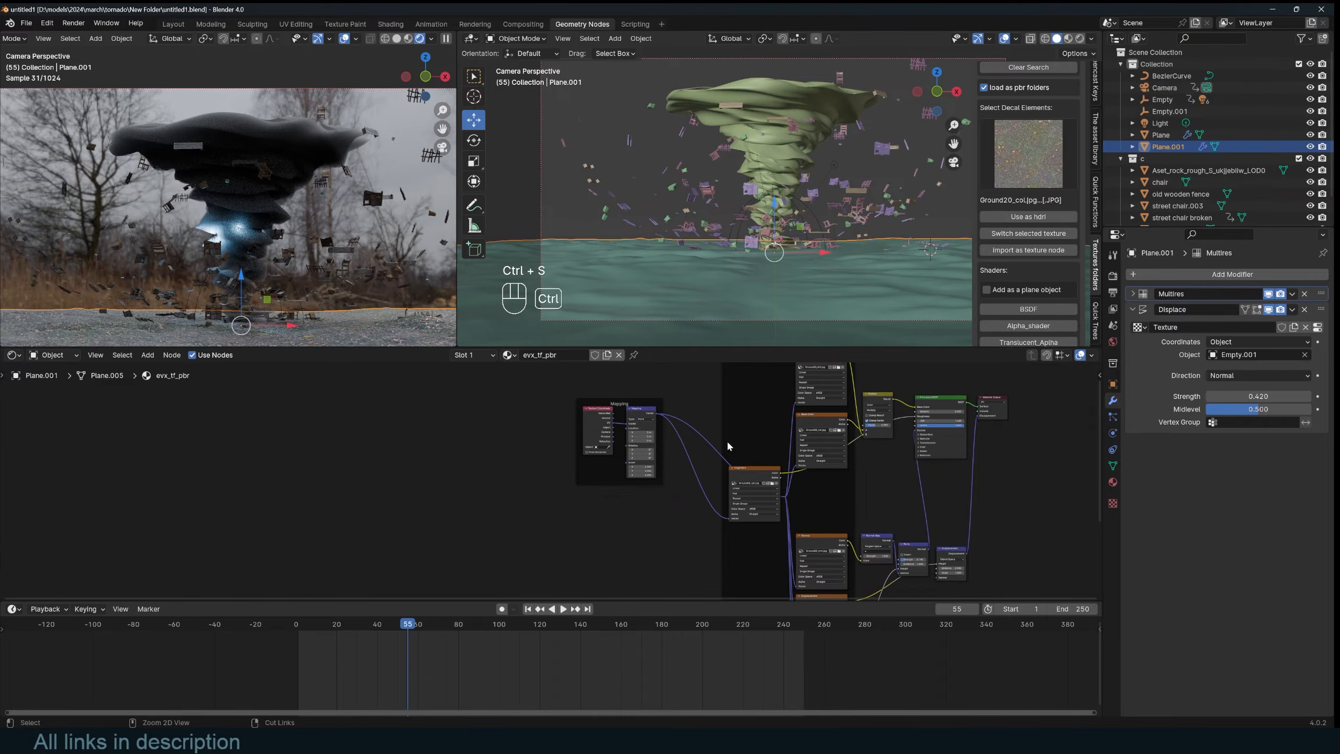
Step: Delete the Displacement node from the ground material, save the file, and switch back to the Geometry Node Editor
left_click(14, 358)
key("ctrl+s")
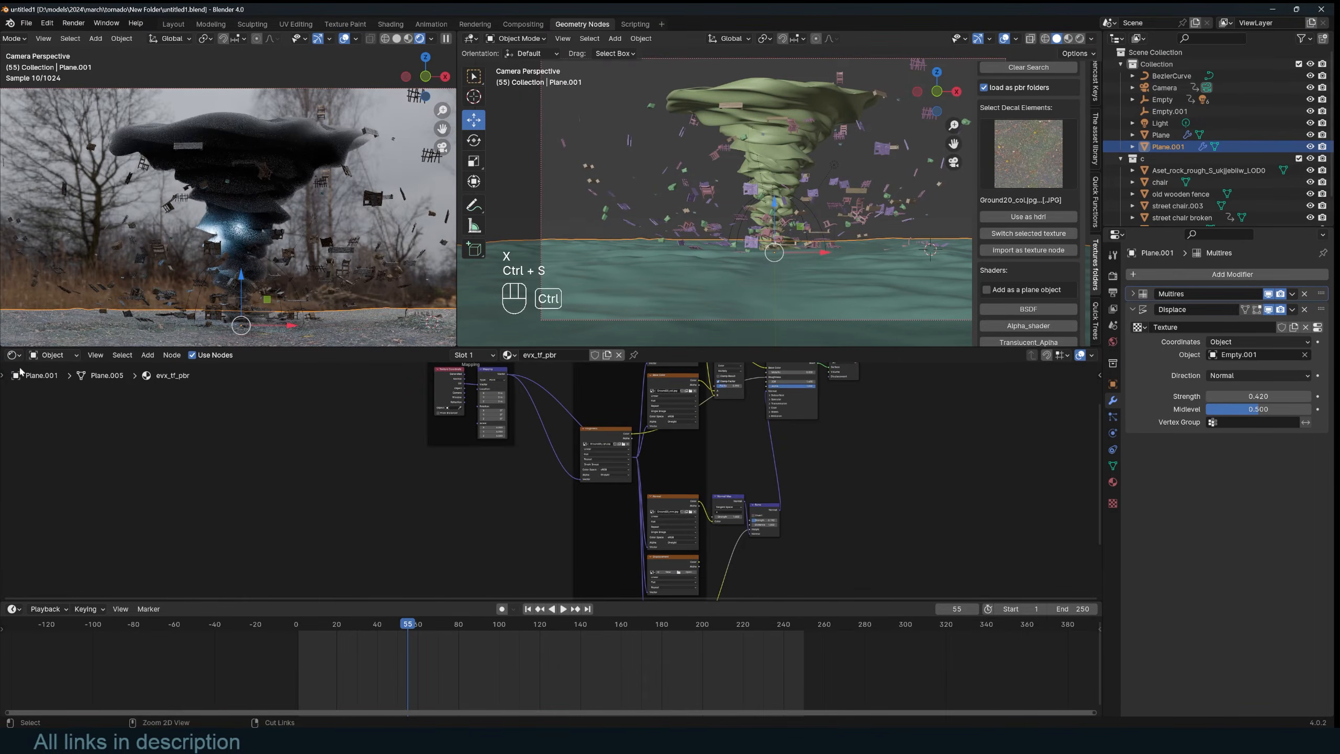
left_click(14, 357)
left_click(47, 456)
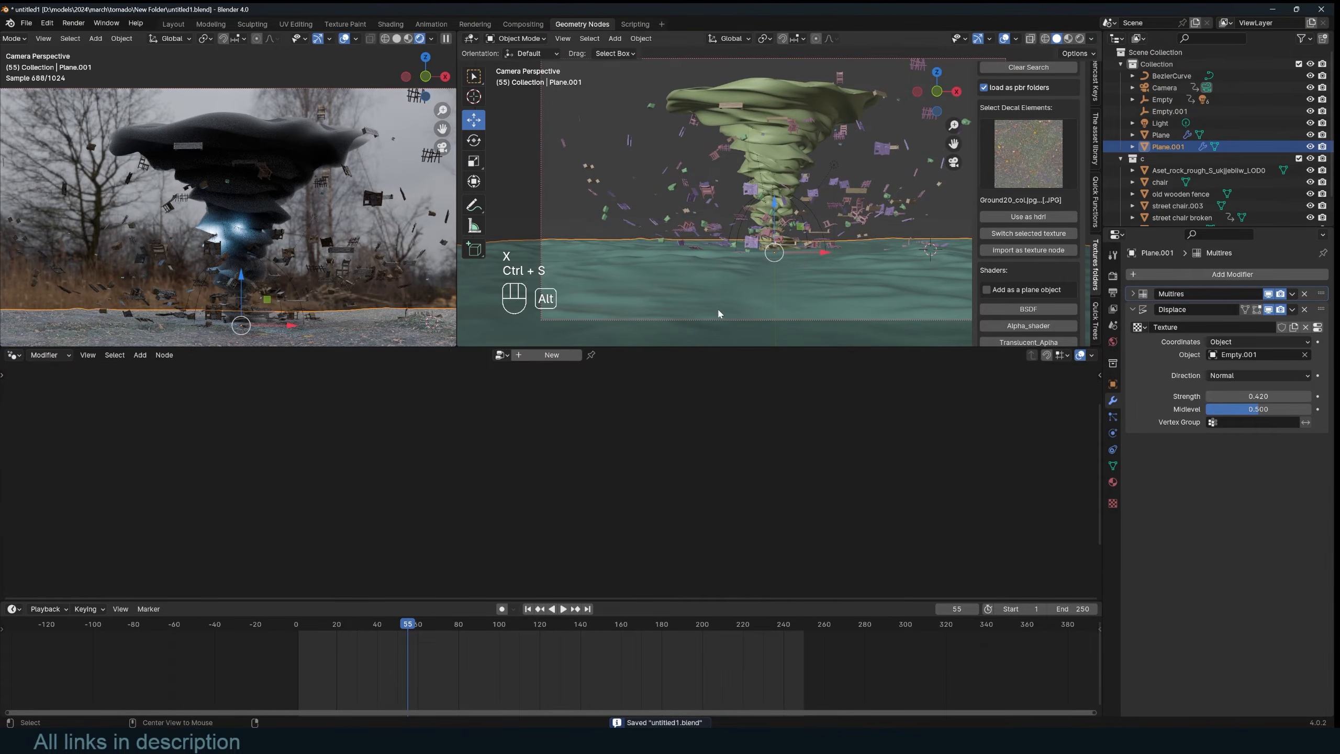
Step: Play the animation briefly, cancel playback to return to frame 55, and save the file
key("alt+a")
key("space")
key("Escape")
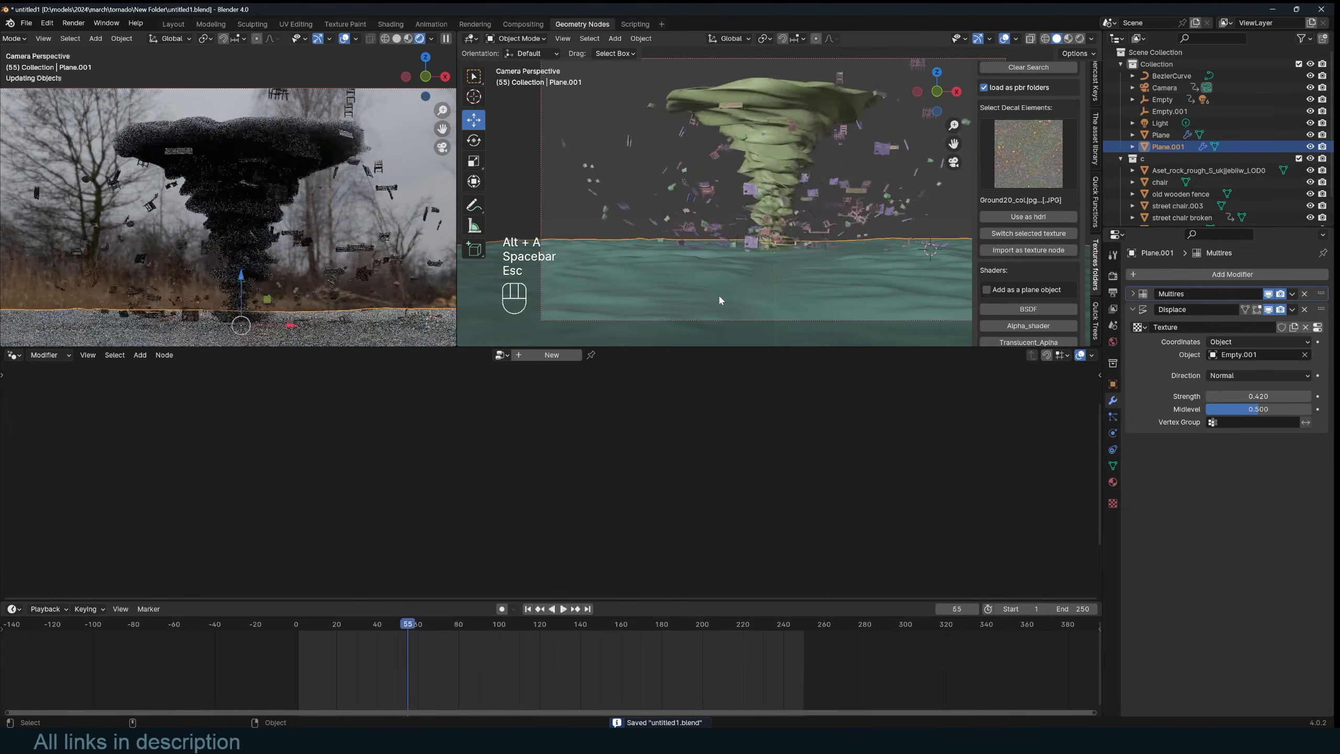
key("ctrl+s")
key("alt+a")
Step: Select the tornado and set the Scale node driving the debris instances' position offset to 1.050
left_click(847, 237)
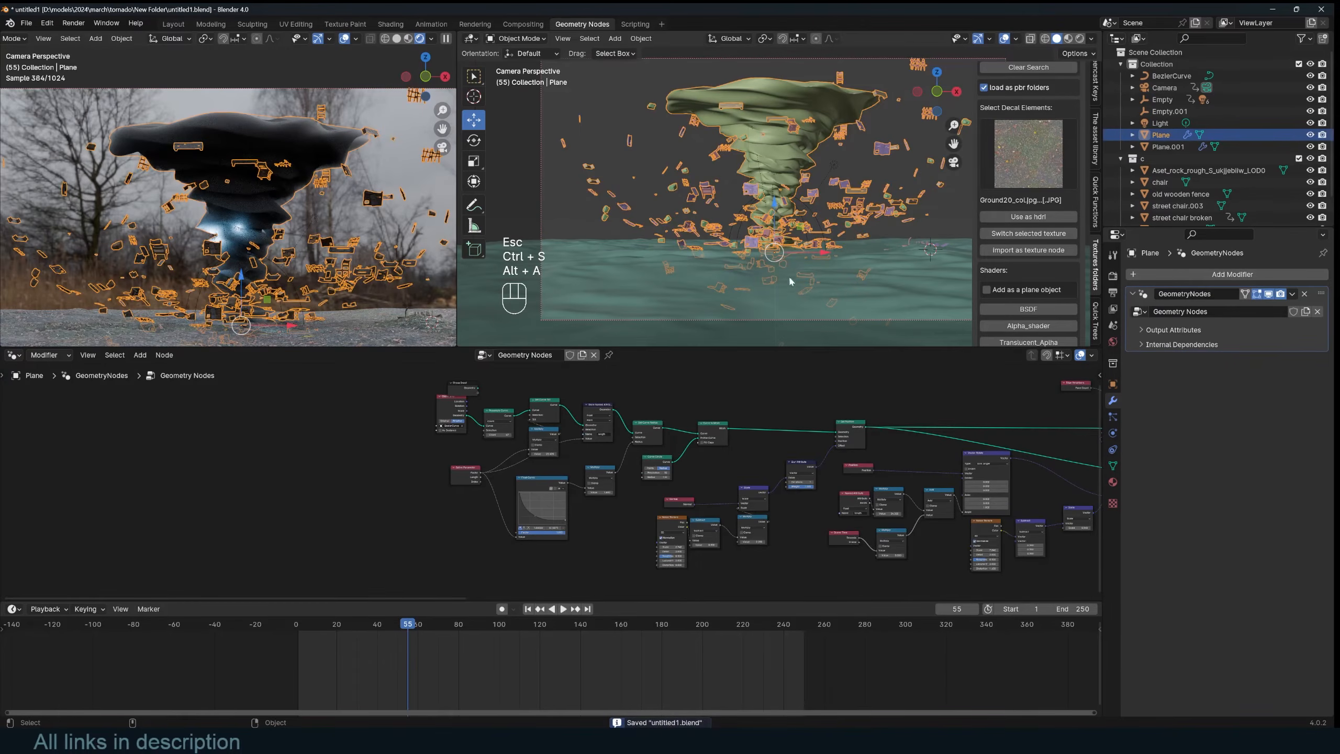
scroll(934, 466, "down", 5)
middle_click_drag(1087, 472, 756, 473)
scroll(866, 467, "up", 7)
middle_click_drag(994, 515, 883, 503)
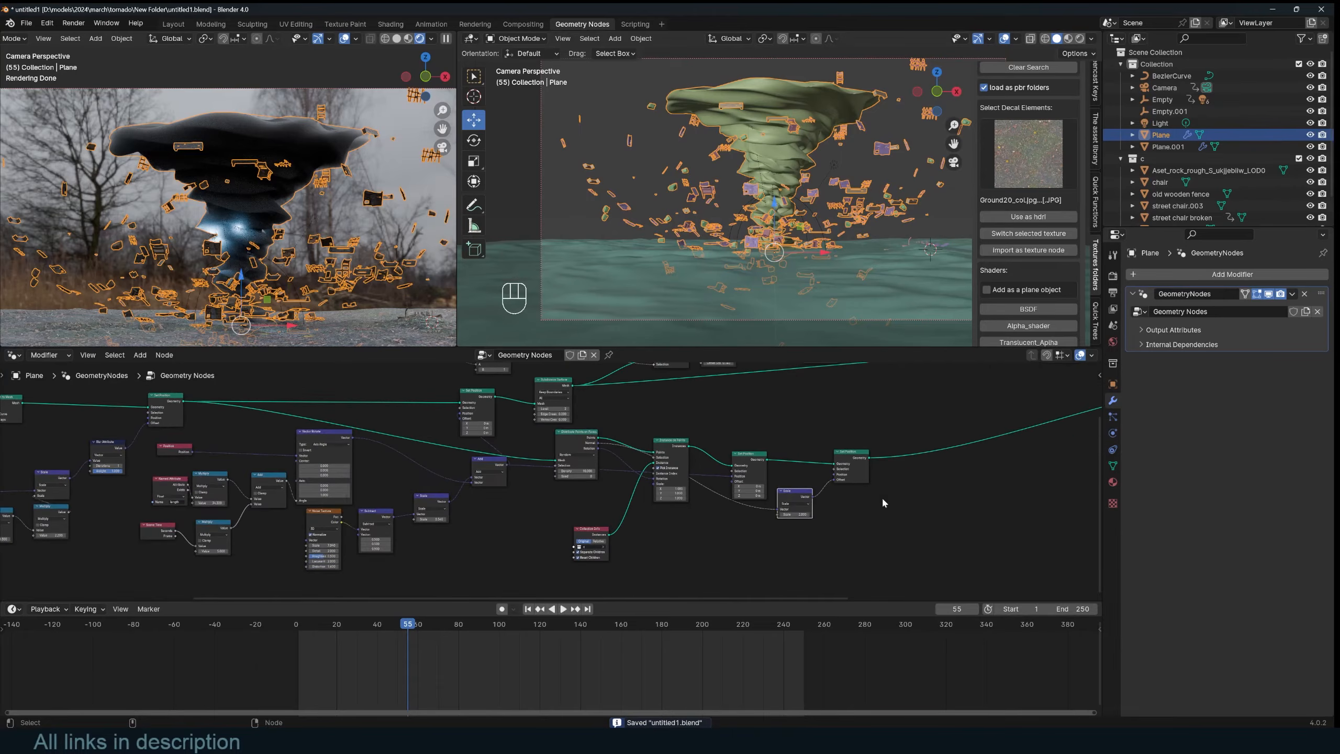
left_click_drag(801, 514, 747, 515, "shift")
scroll(886, 516, "up", 5)
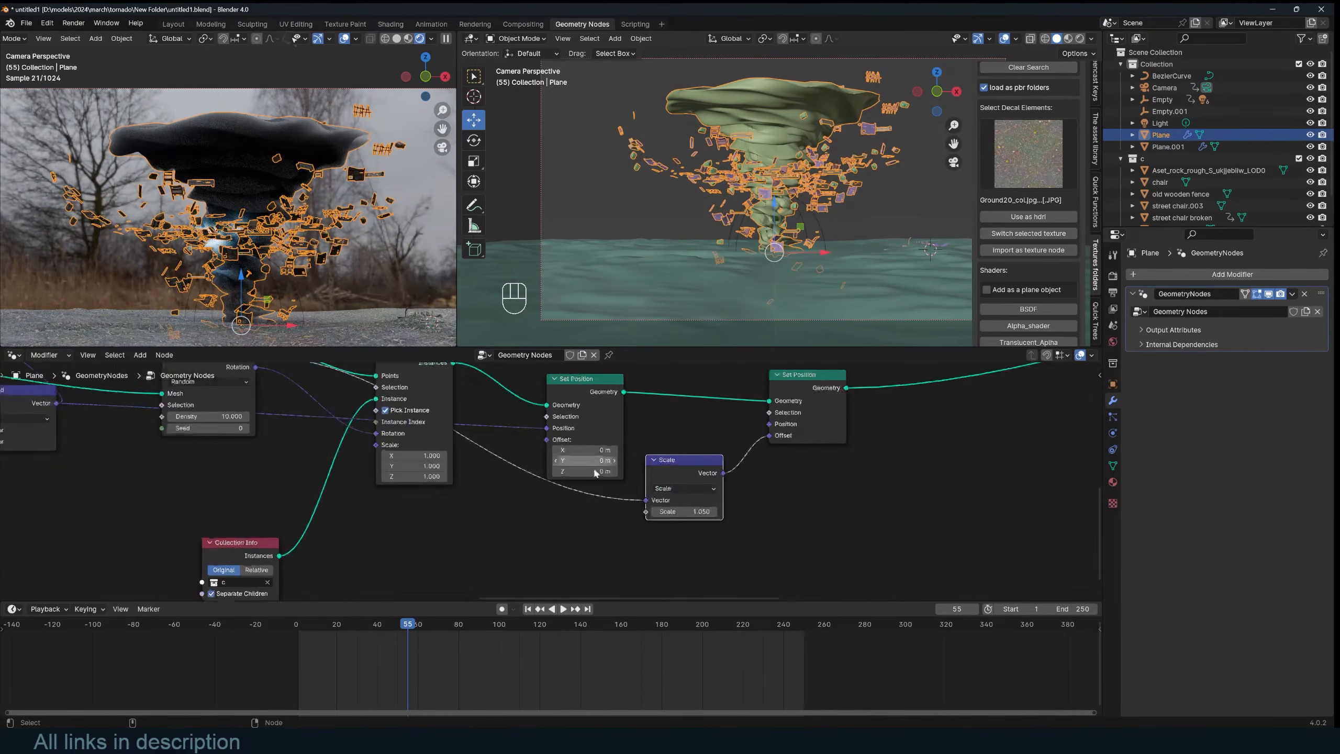
Step: Save the file, change the debris offset's Scale node to Multiply with X and Y at 1.3, and play the animation
key("ctrl+s")
left_click(667, 489)
left_click(668, 538)
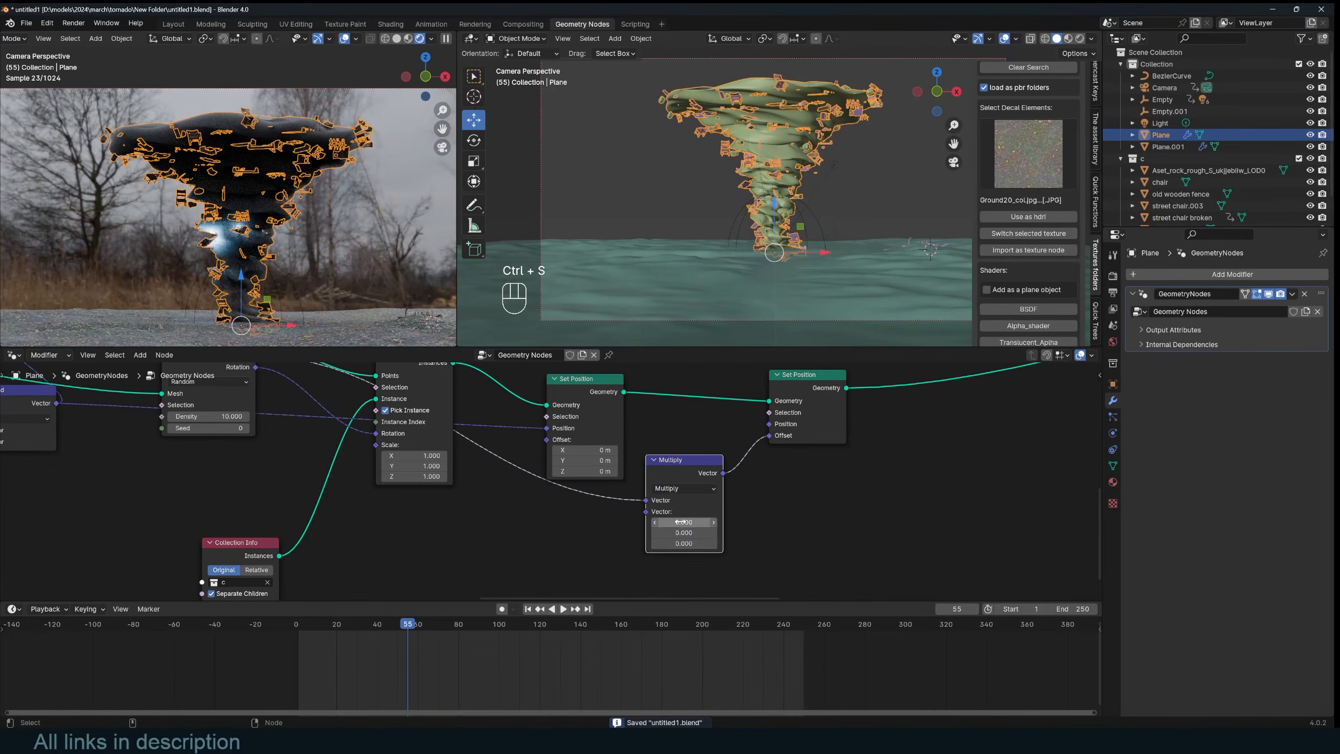
left_click_drag(684, 522, 718, 523)
key("ctrl+z")
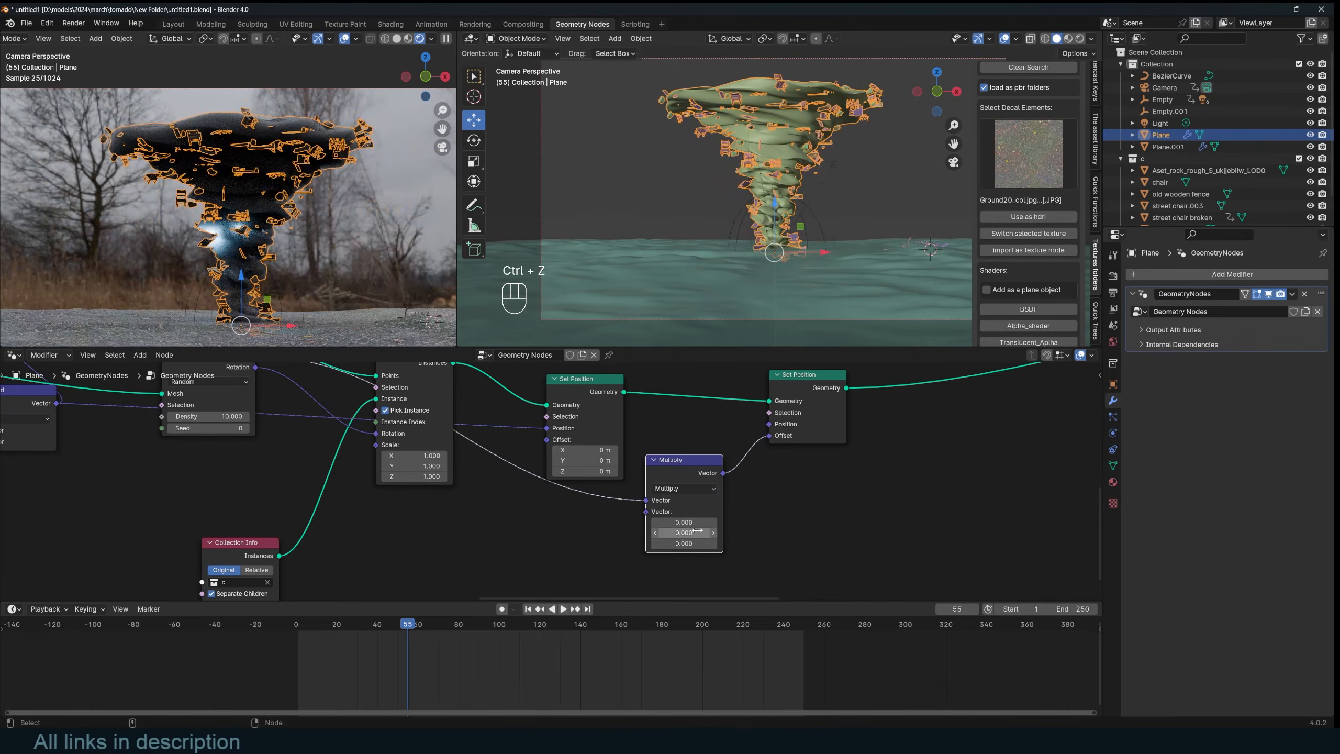
left_click_drag(684, 530, 731, 531)
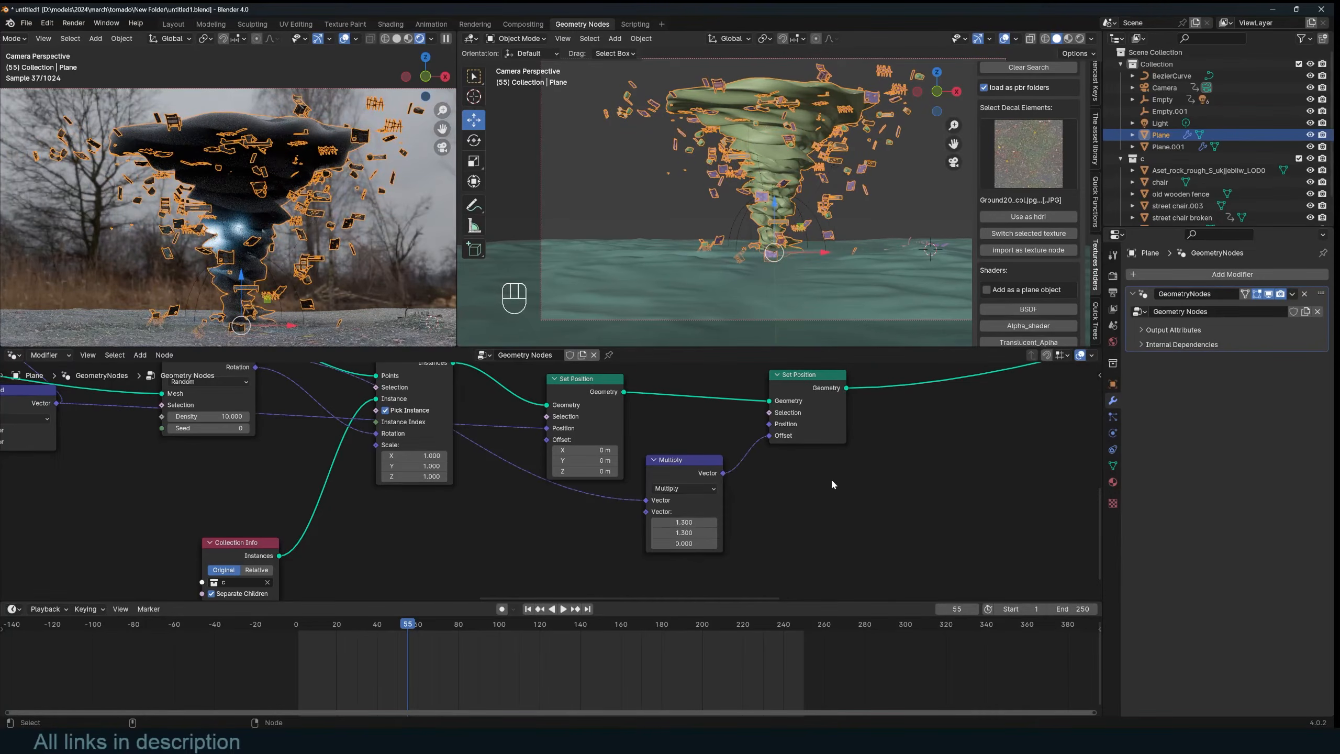
key("space")
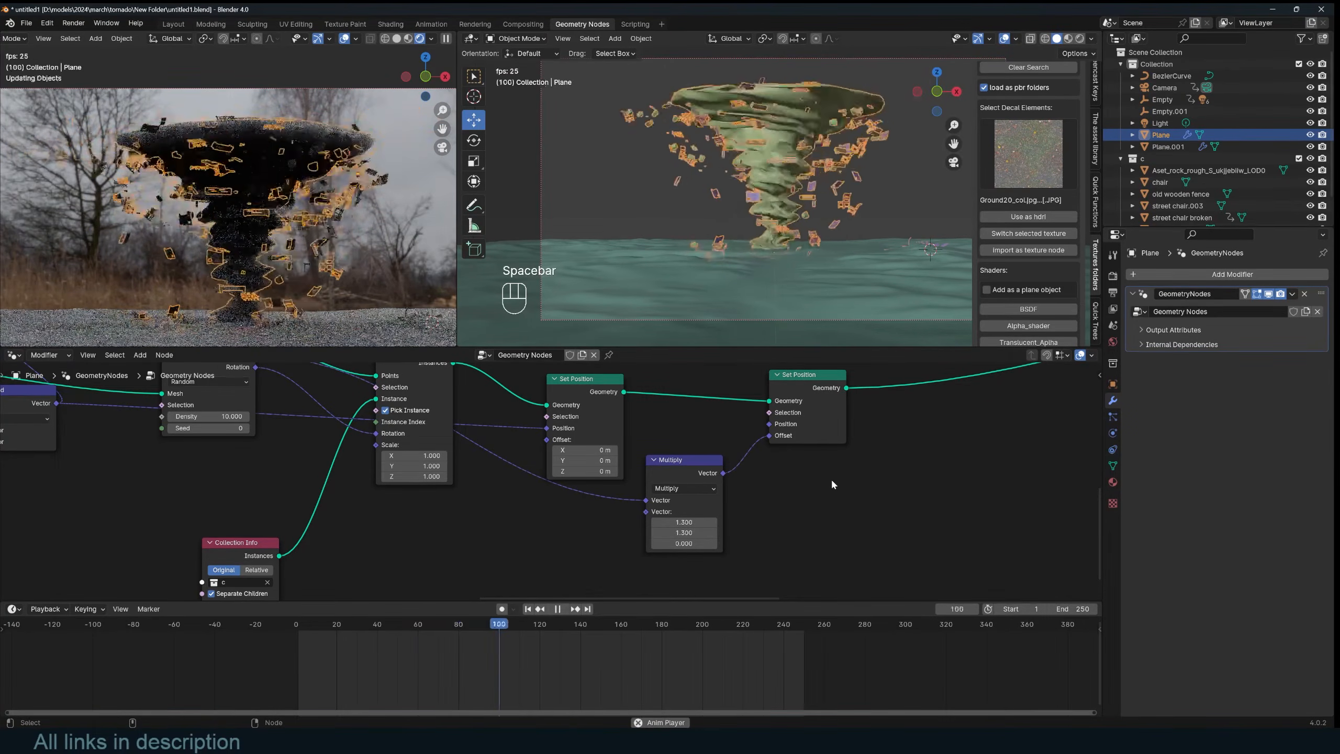
Step: Deselect everything, save the file, and play the tornado debris animation to check its motion
key("space")
key("alt+a")
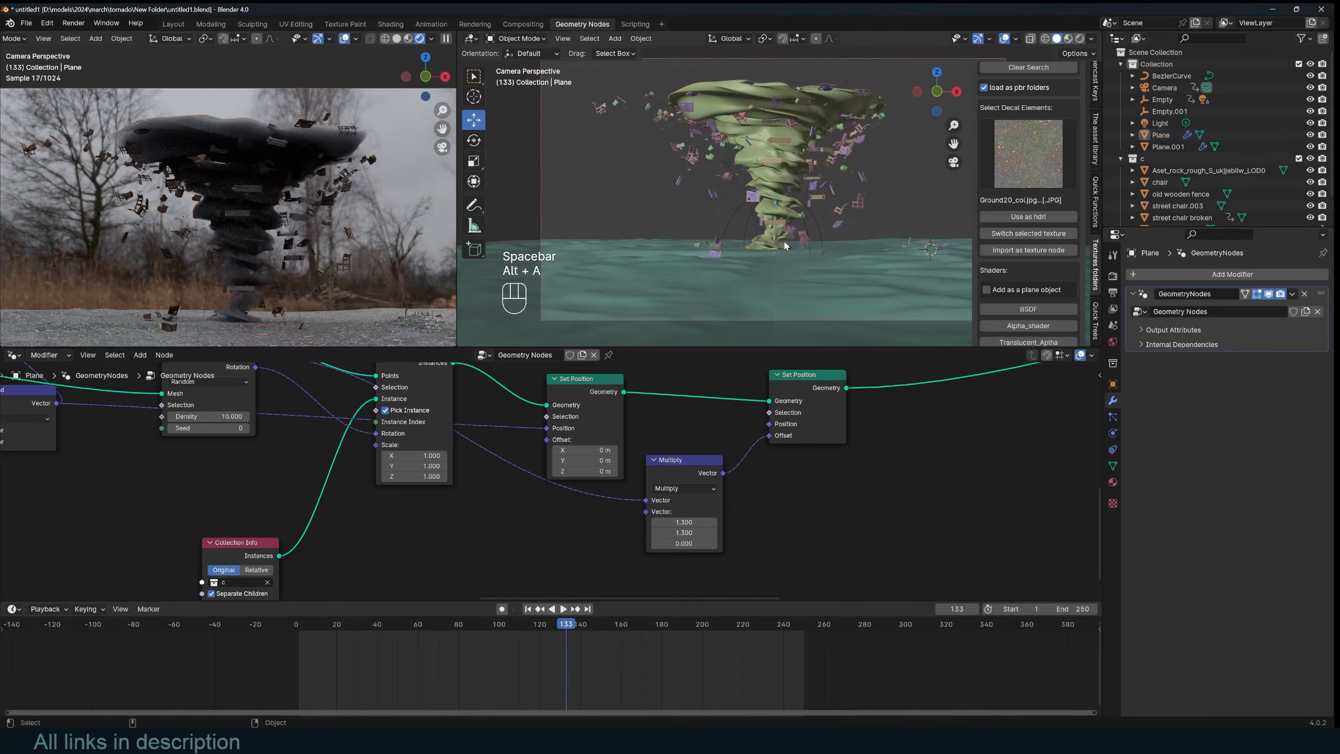
key("ctrl+s")
key("space")
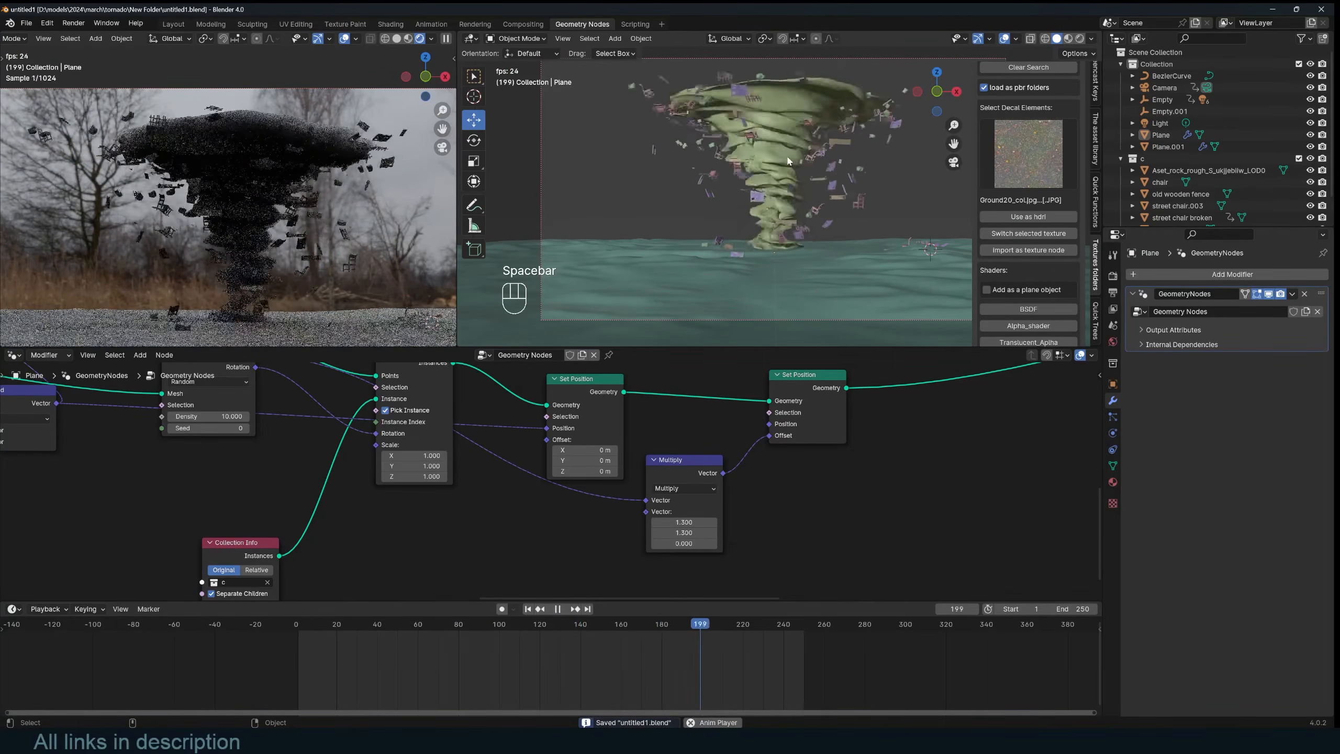
key("space")
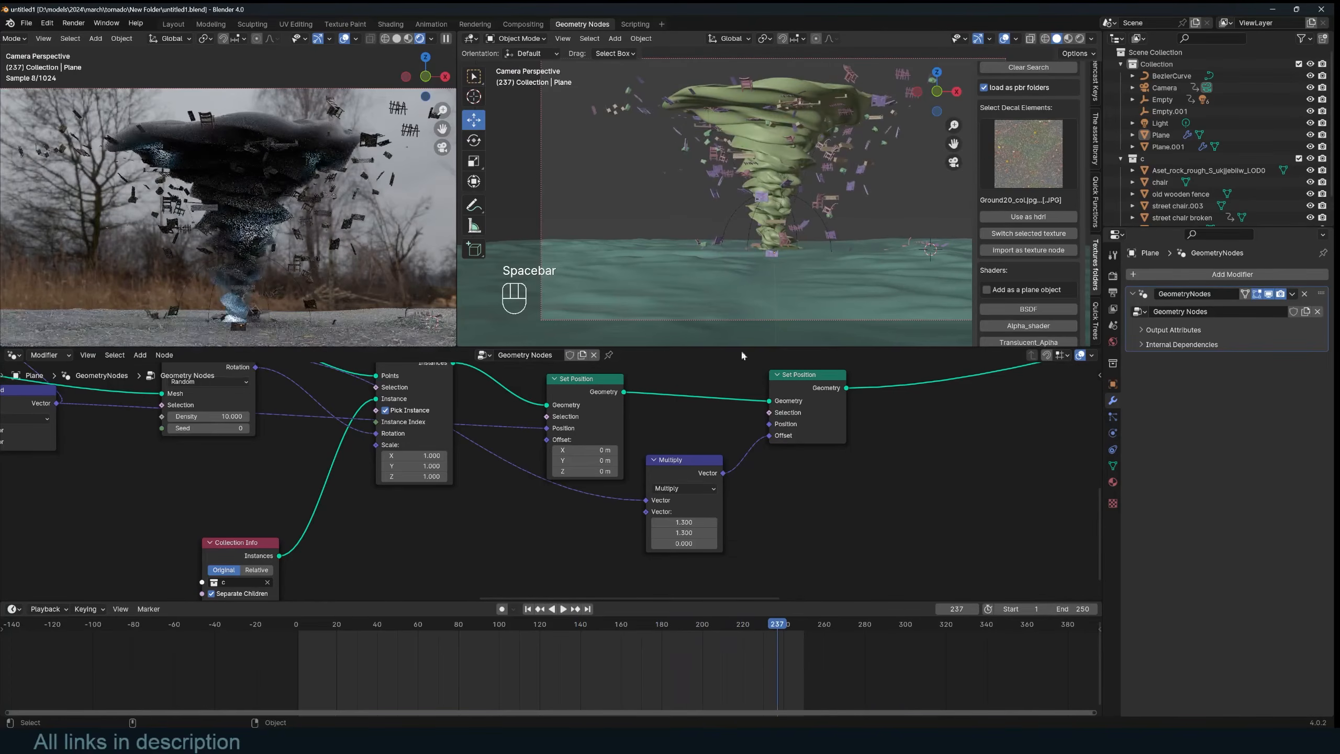
Step: Move the Distribute Points on Faces and Instance on Points nodes farther apart, and save the file
middle_click_drag(678, 445, 793, 443)
middle_click_drag(546, 469, 716, 469)
middle_click_drag(543, 433, 584, 464)
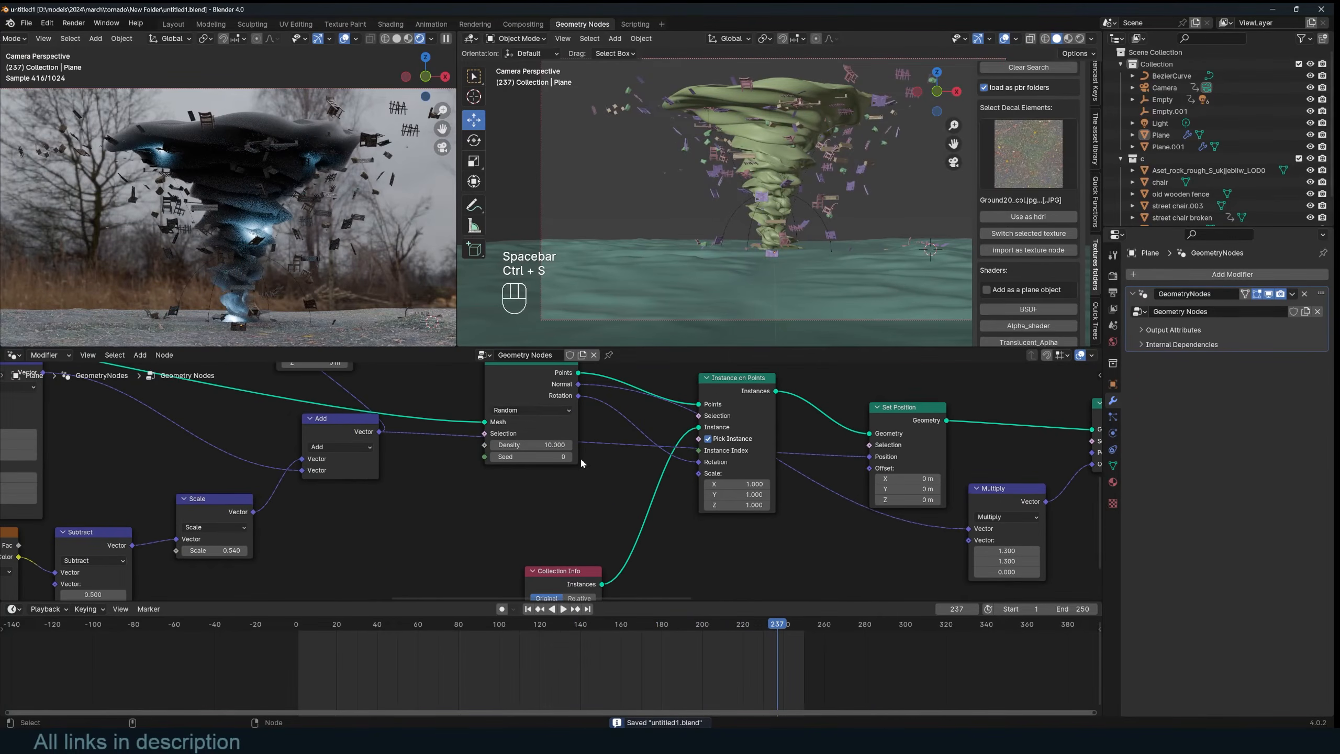
left_click_drag(506, 395, 441, 400)
key("ctrl+s")
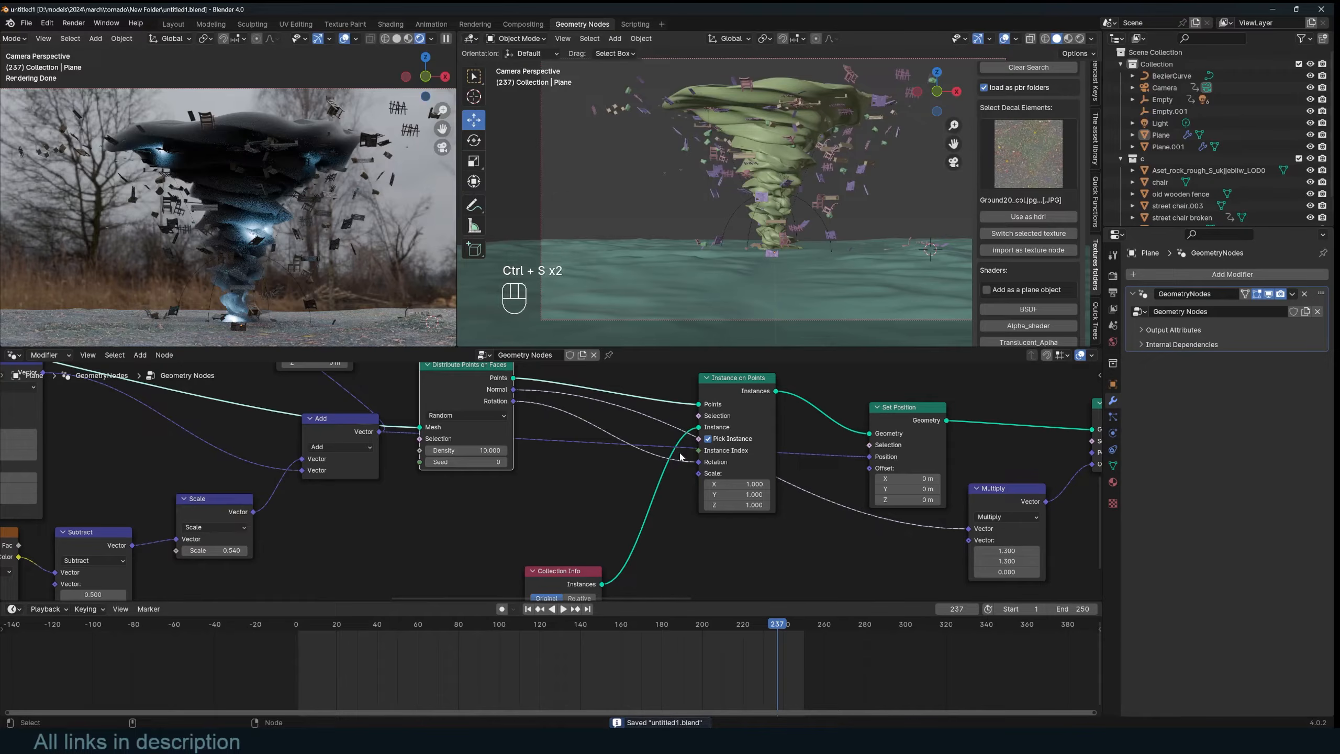
left_click_drag(731, 446, 739, 446)
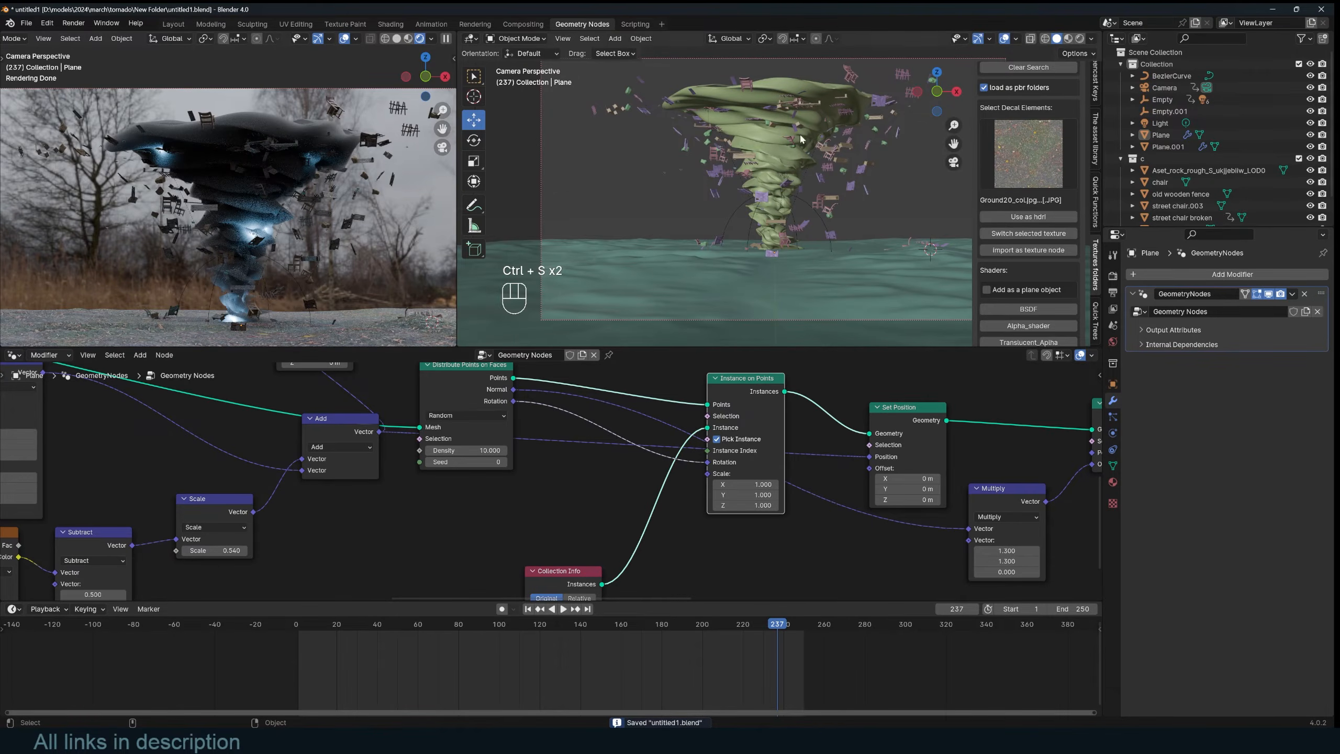
key("shift+a")
left_click(611, 421)
type("va")
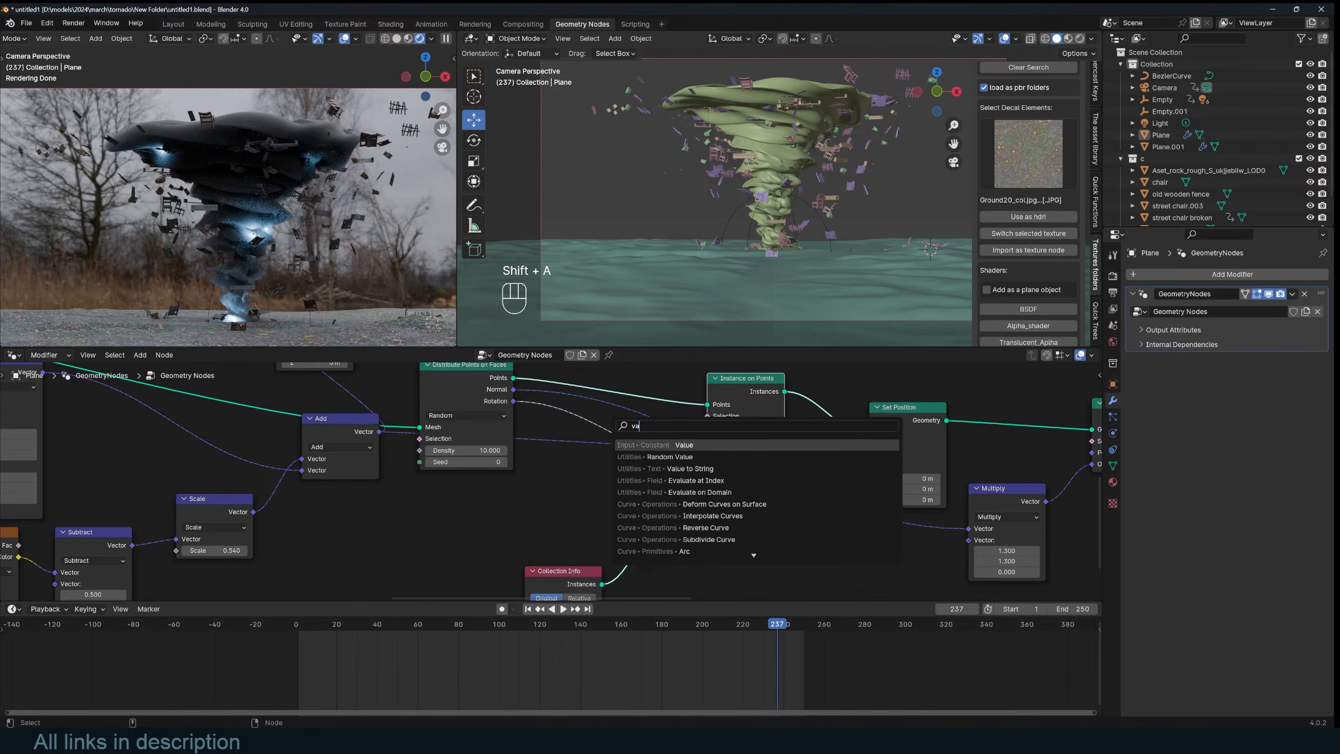
key("Escape")
Step: Duplicate the vector Multiply node, switch the copy to Add, and insert it into the Rotation link feeding Instance on Points
key("shift+d")
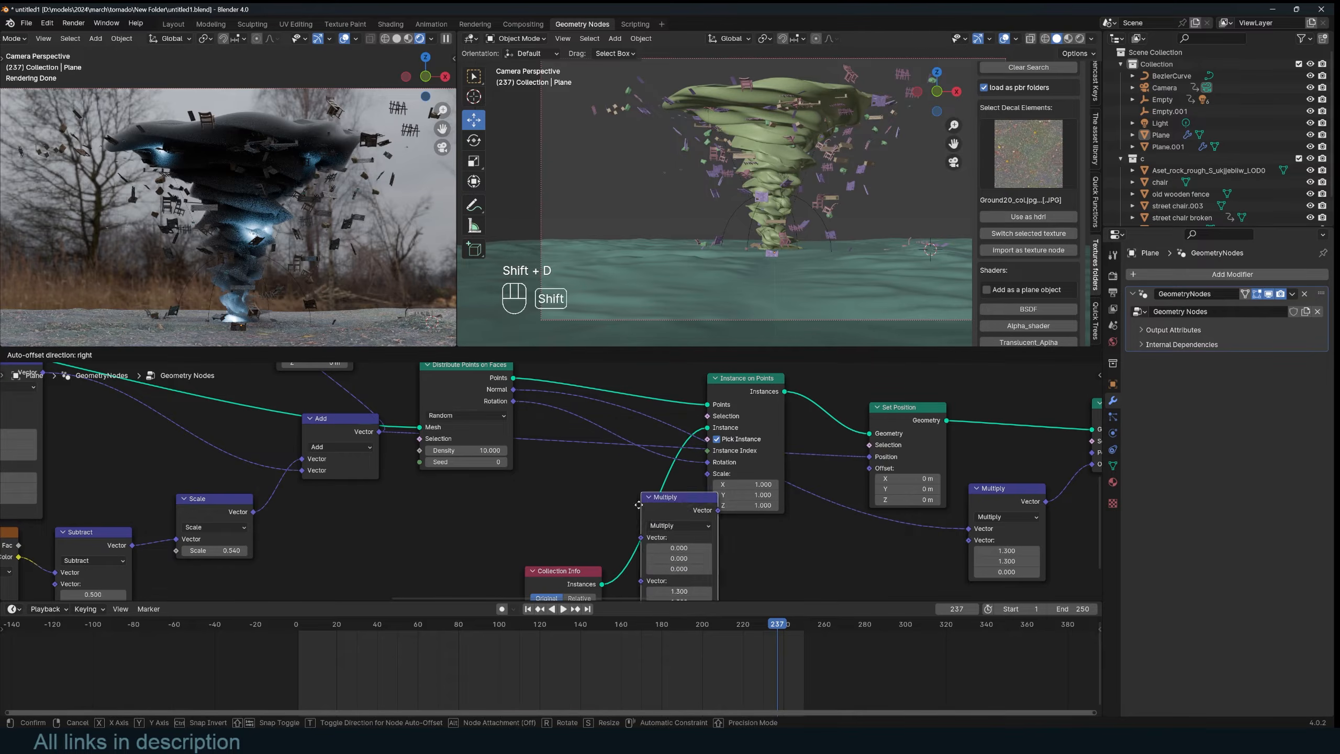
left_click(439, 552)
left_click(436, 542)
left_click(387, 370)
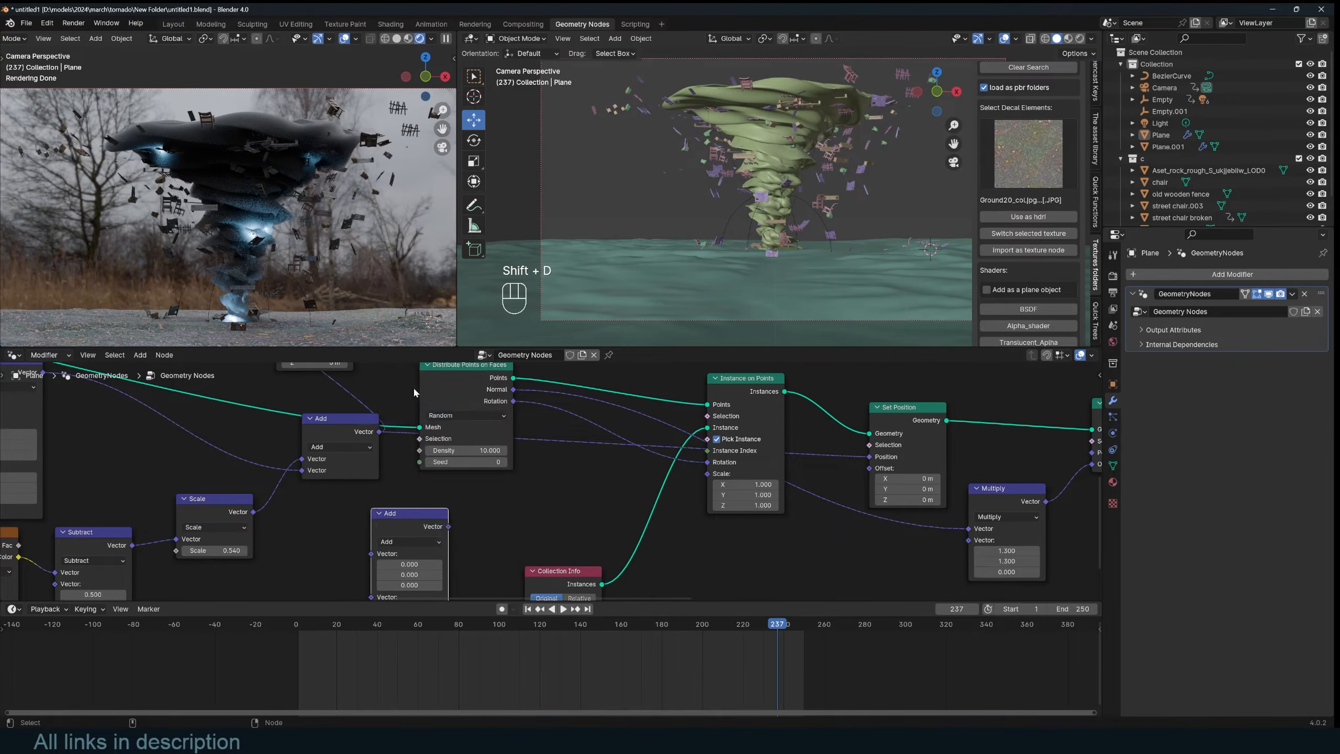
left_click_drag(411, 529, 591, 440)
Step: Set the rotation Add node's second vector to 1.000 on all three axes and move the node slightly lower
left_click_drag(592, 510, 679, 510)
left_click(591, 501)
key("ctrl+z")
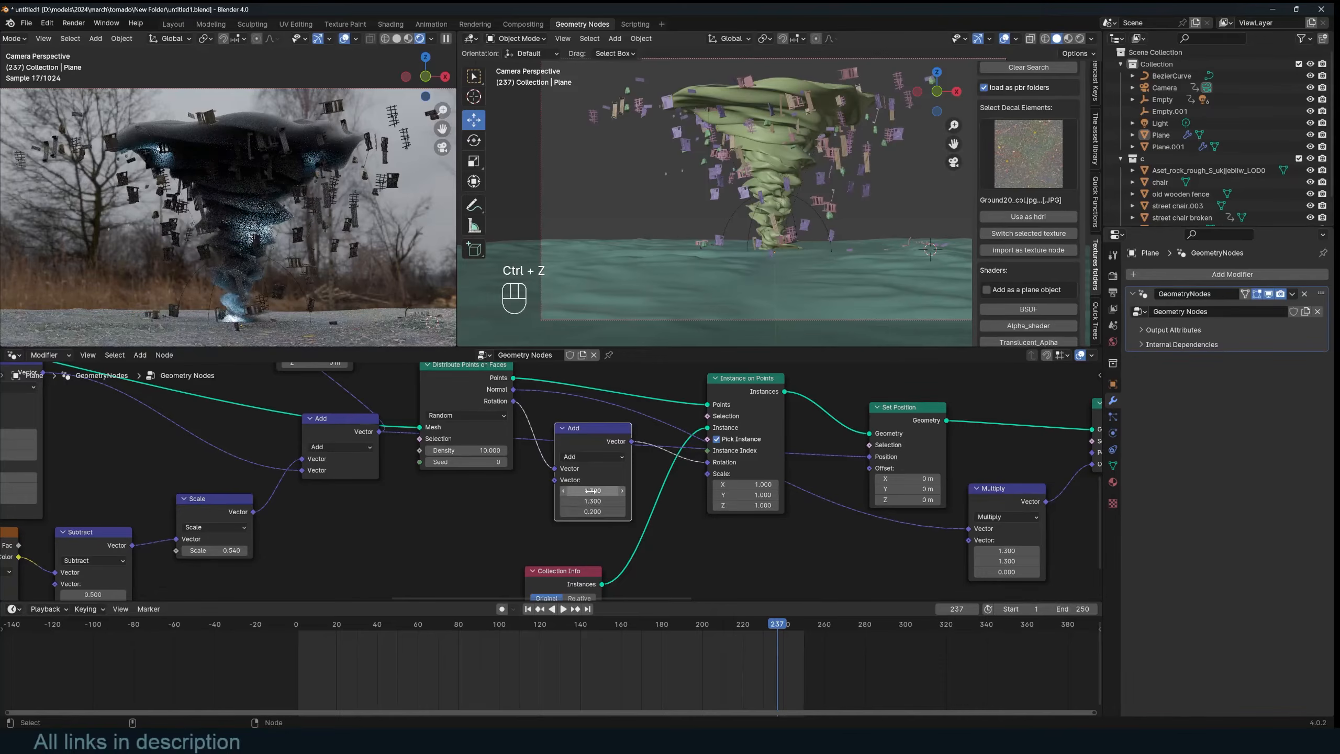
key("Return")
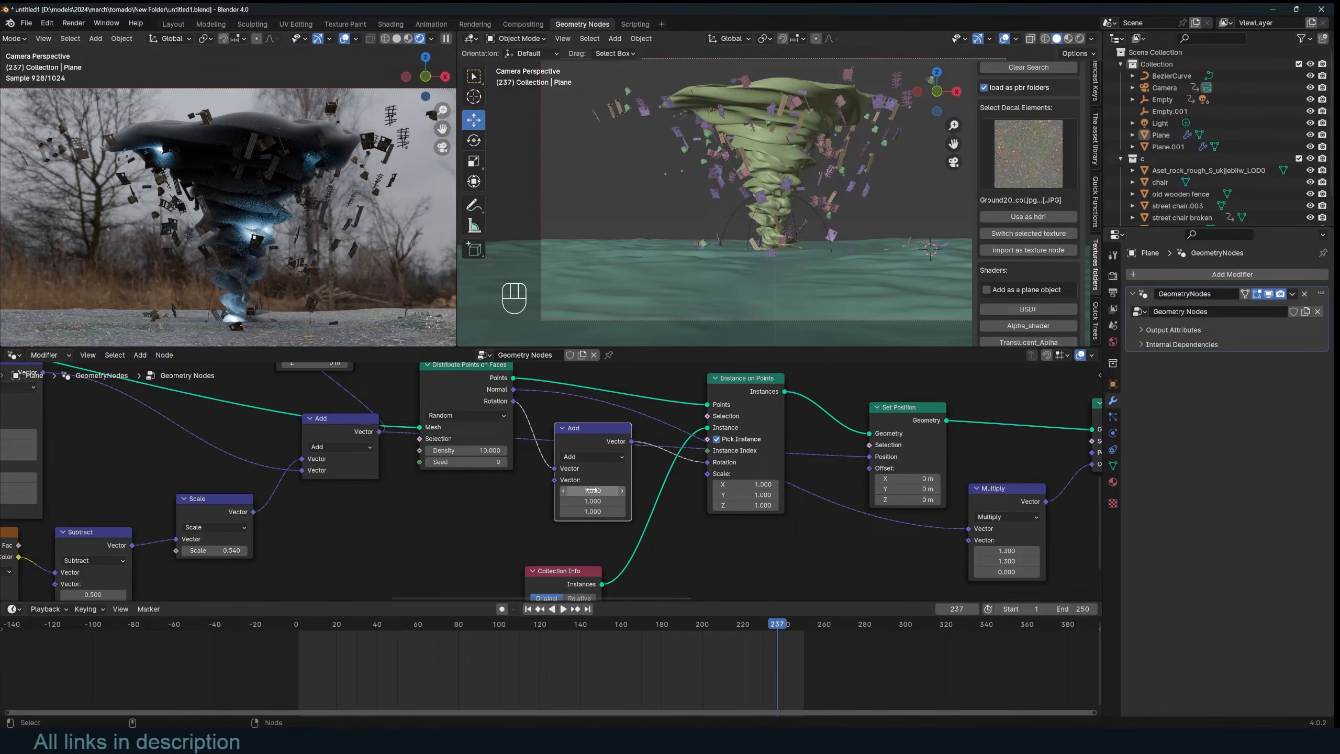
left_click_drag(581, 429, 579, 452)
Step: Add a Scene Time node, connect its Seconds output to the rotation Add node's second vector, and preview the animation
key("shift+a")
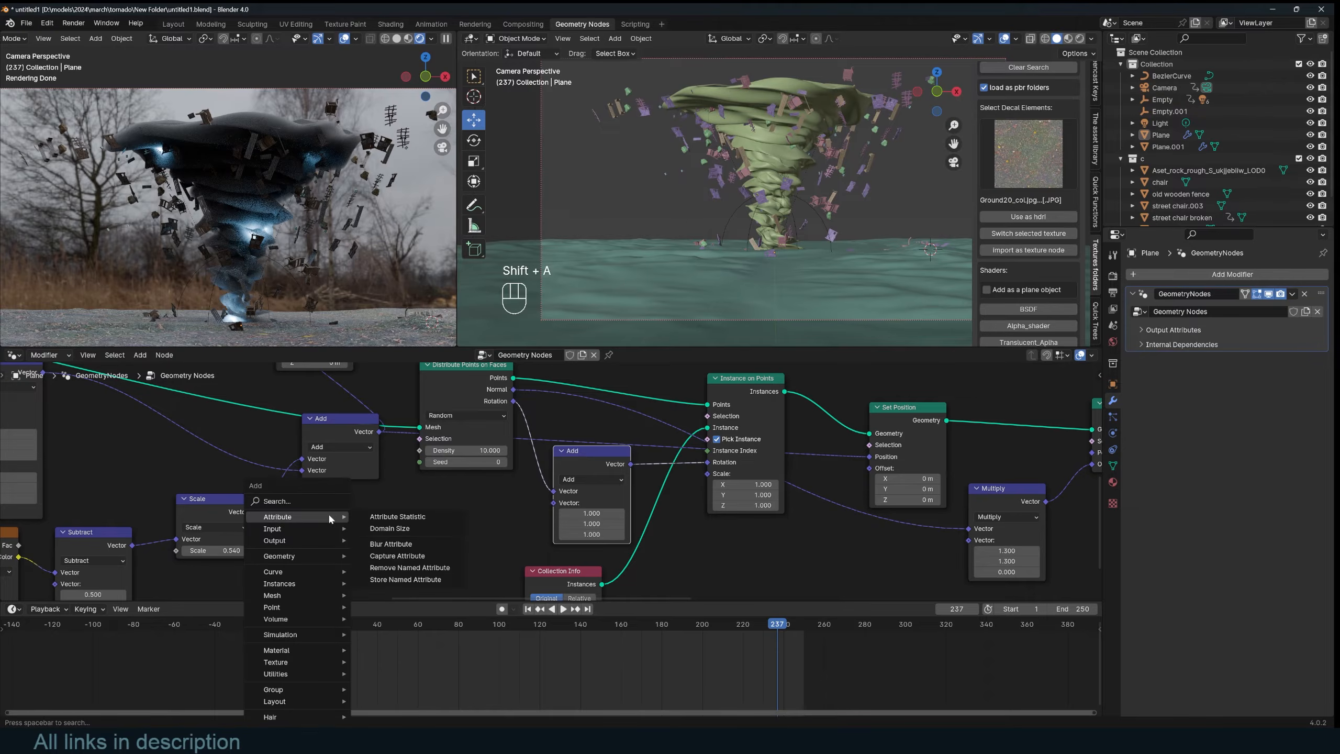
type("time")
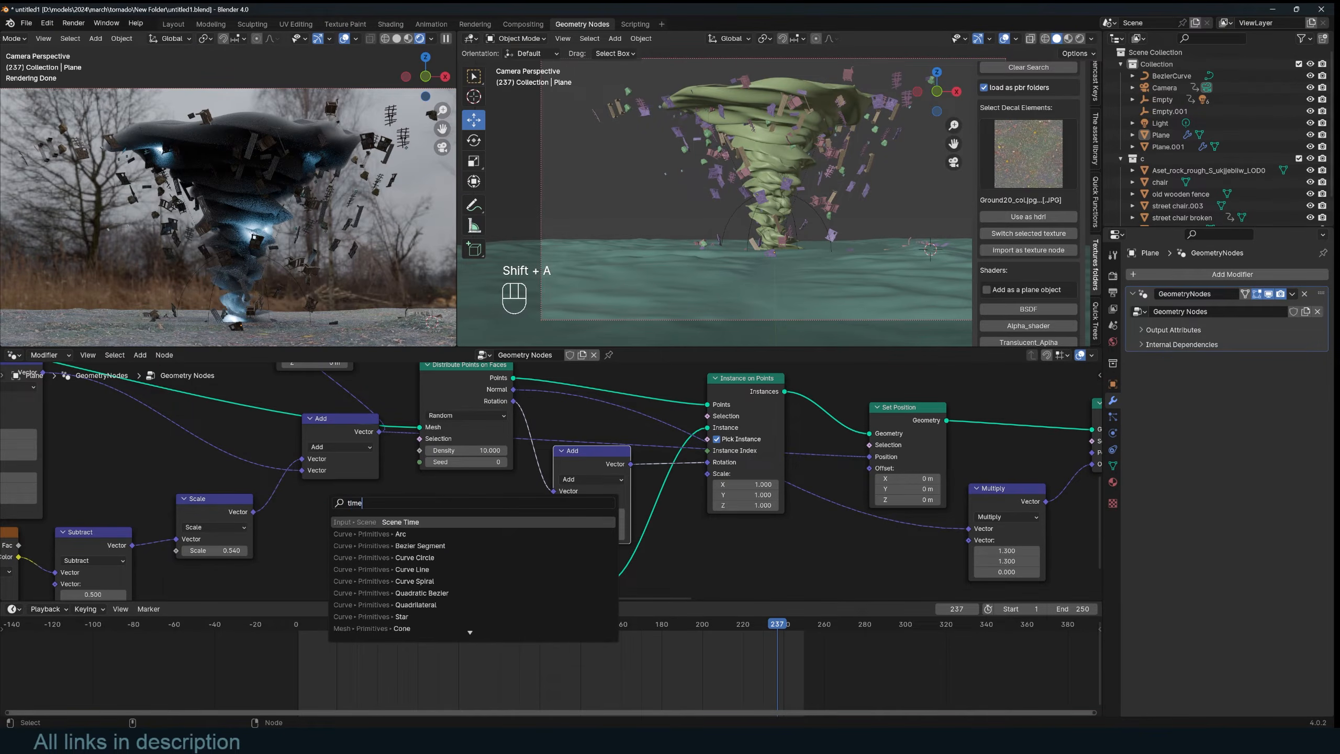
key("Return")
left_click(330, 535)
scroll(394, 538, "up", 4)
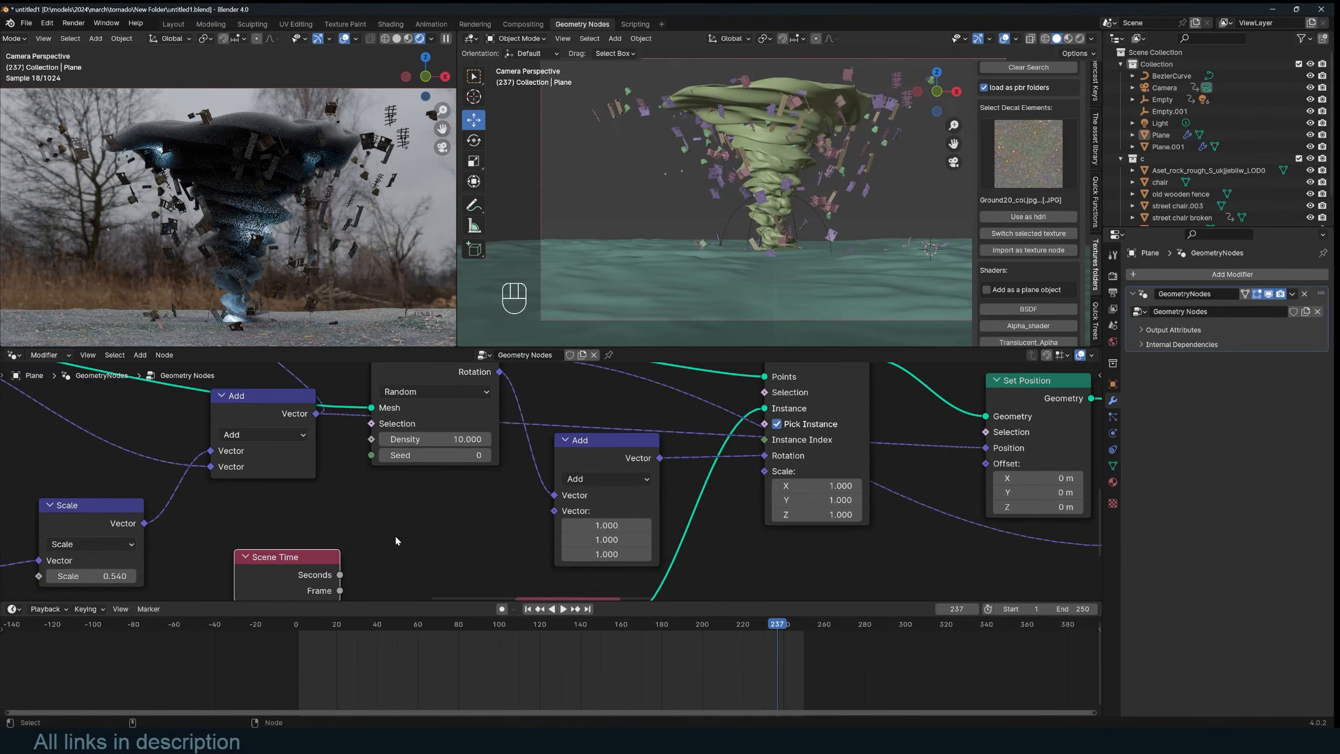
middle_click_drag(457, 537, 464, 525)
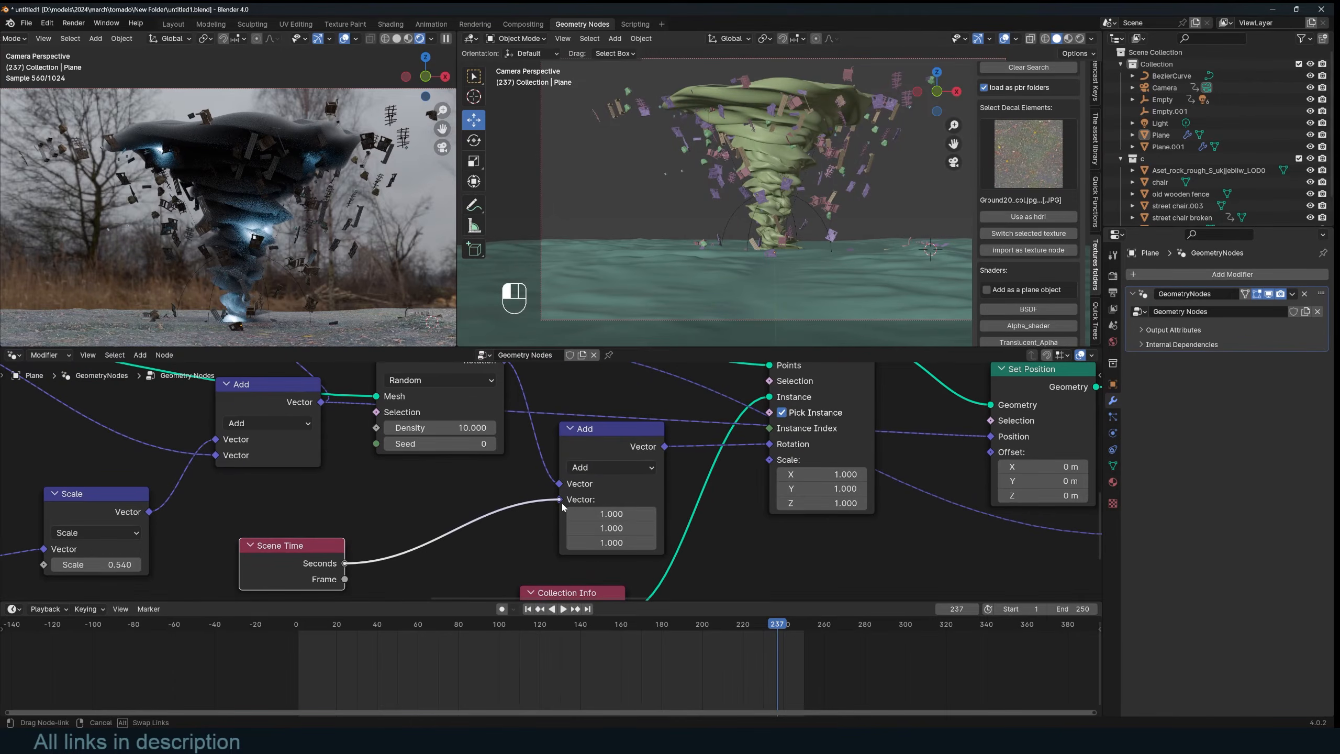
left_click_drag(561, 500, 562, 504)
key("space")
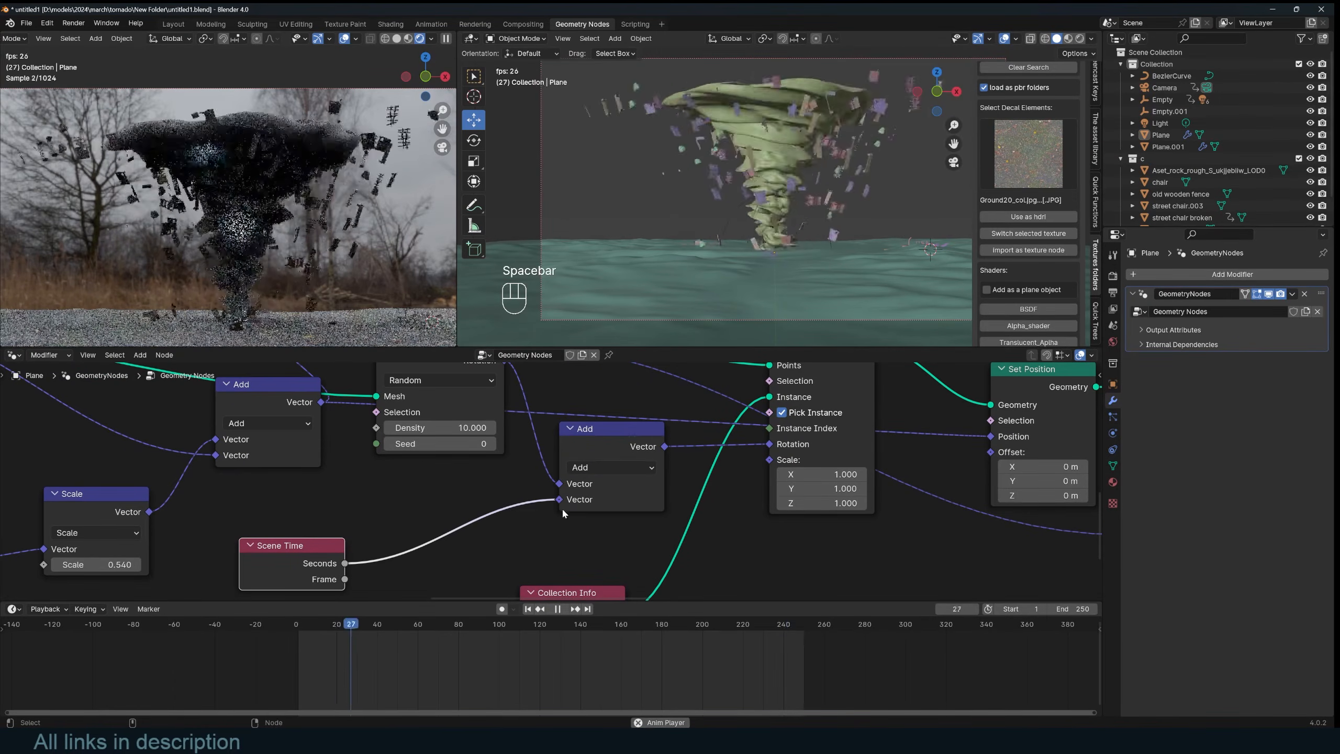
key("space")
Step: Insert a Math node into the link between Scene Time's Seconds output and the rotation Add node
middle_click_drag(501, 514, 545, 489)
key("shift+a")
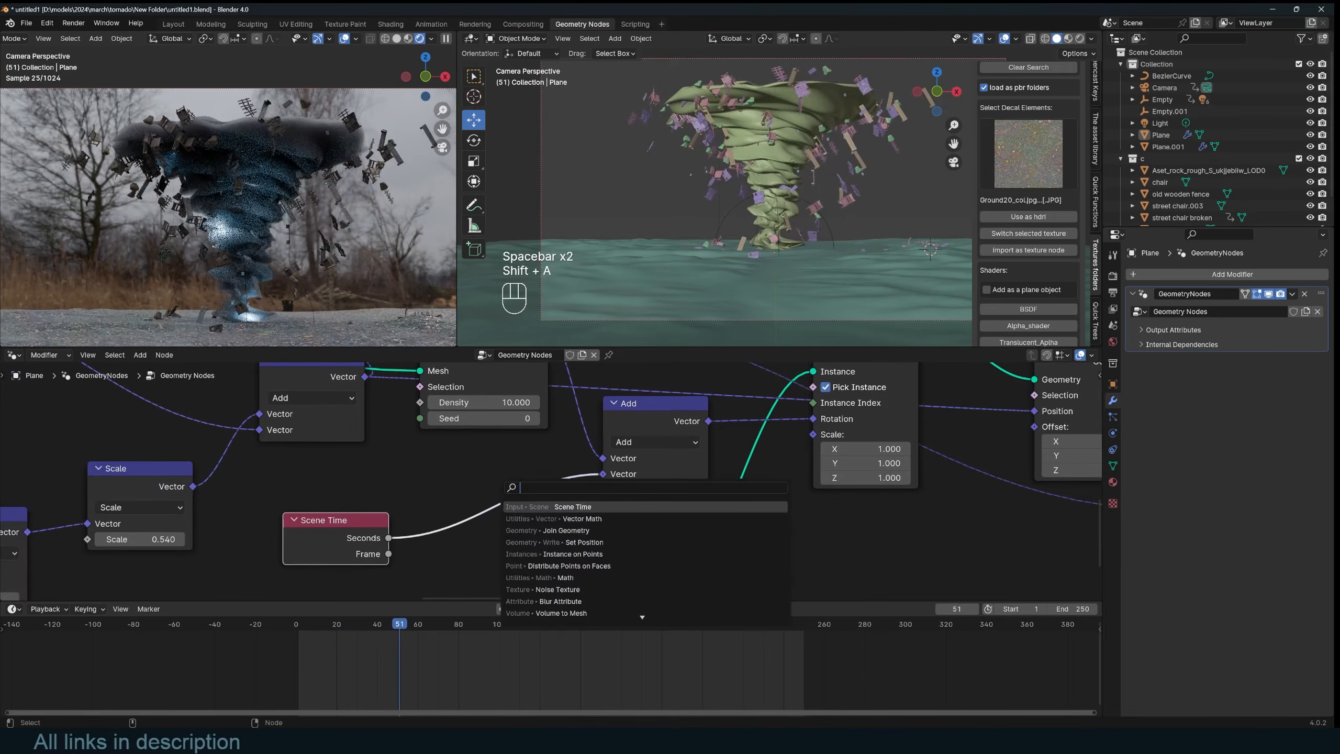
type("am")
type("math")
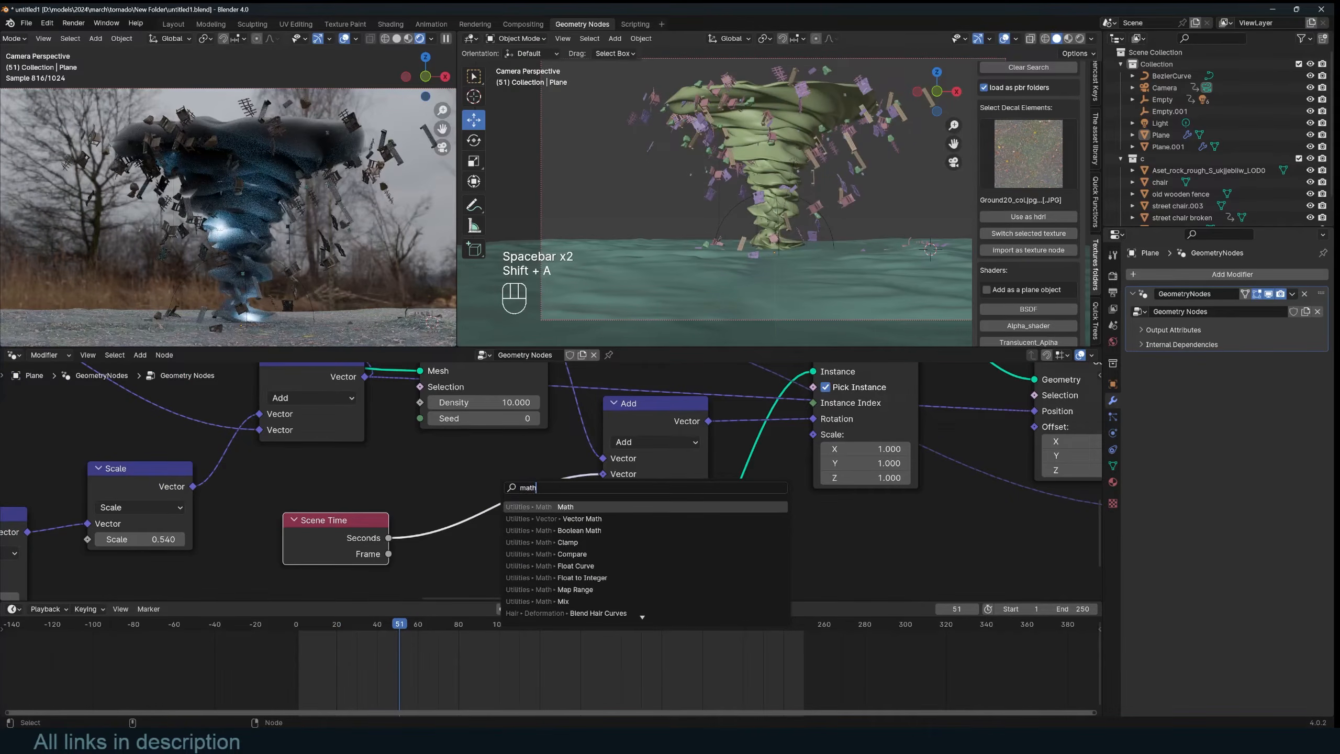
key("Return")
left_click(485, 519)
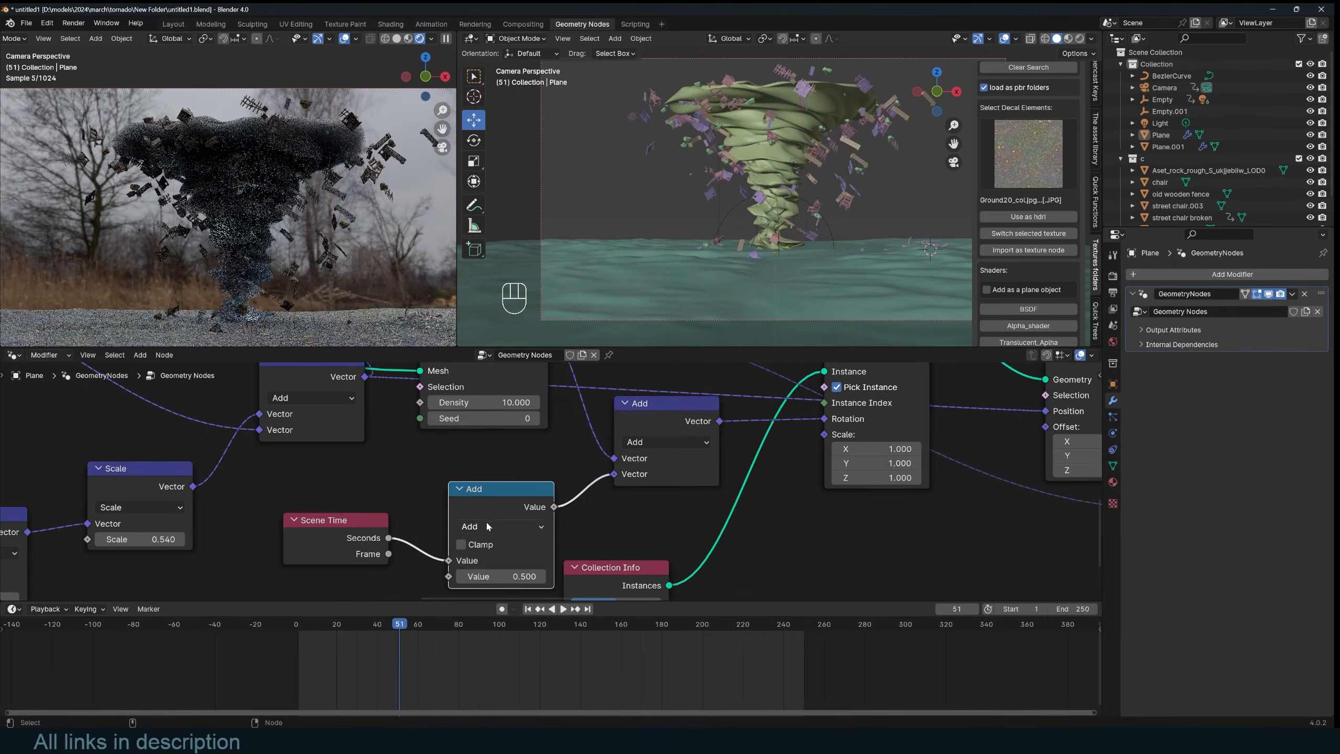
Step: Switch the Math node to Multiply with a value of 3.900 and play the animation to check the spin speed
left_click(487, 526)
left_click(496, 378)
left_click_drag(500, 577, 576, 577)
right_click(270, 654, "shift")
key("space")
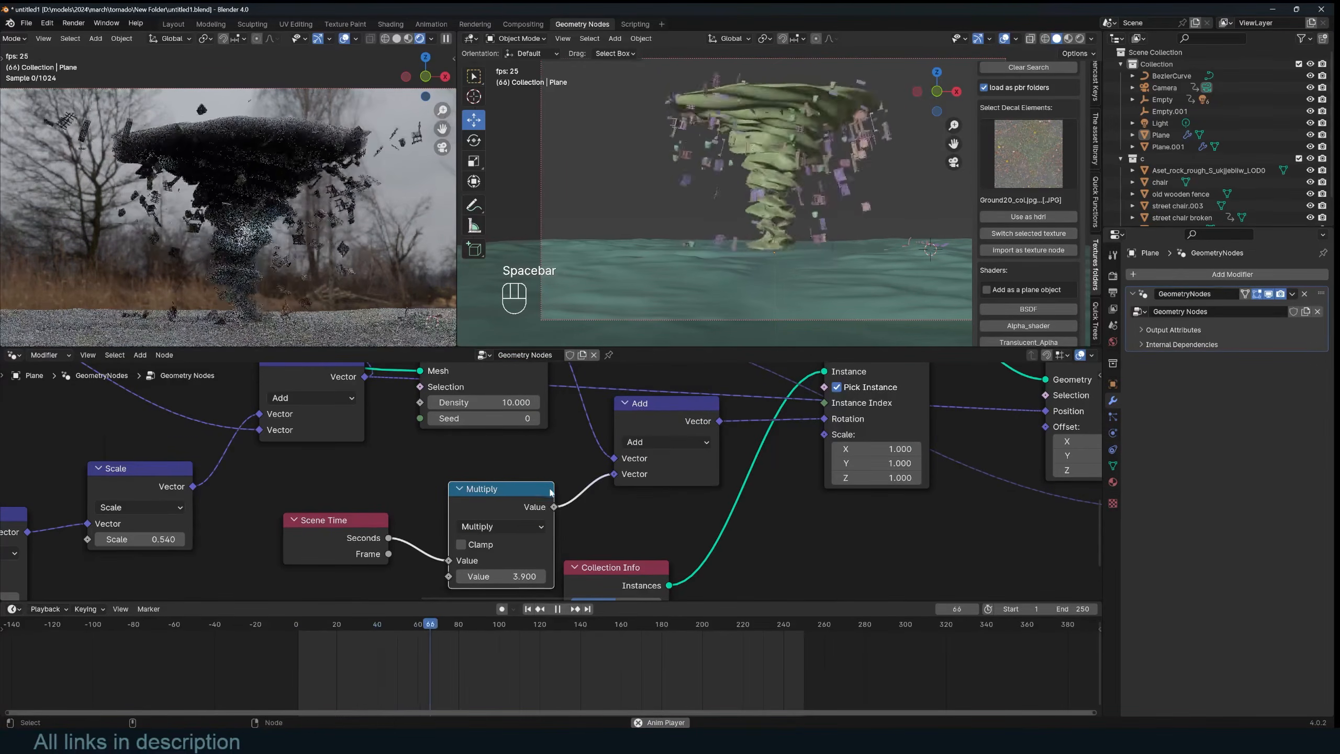
key("space")
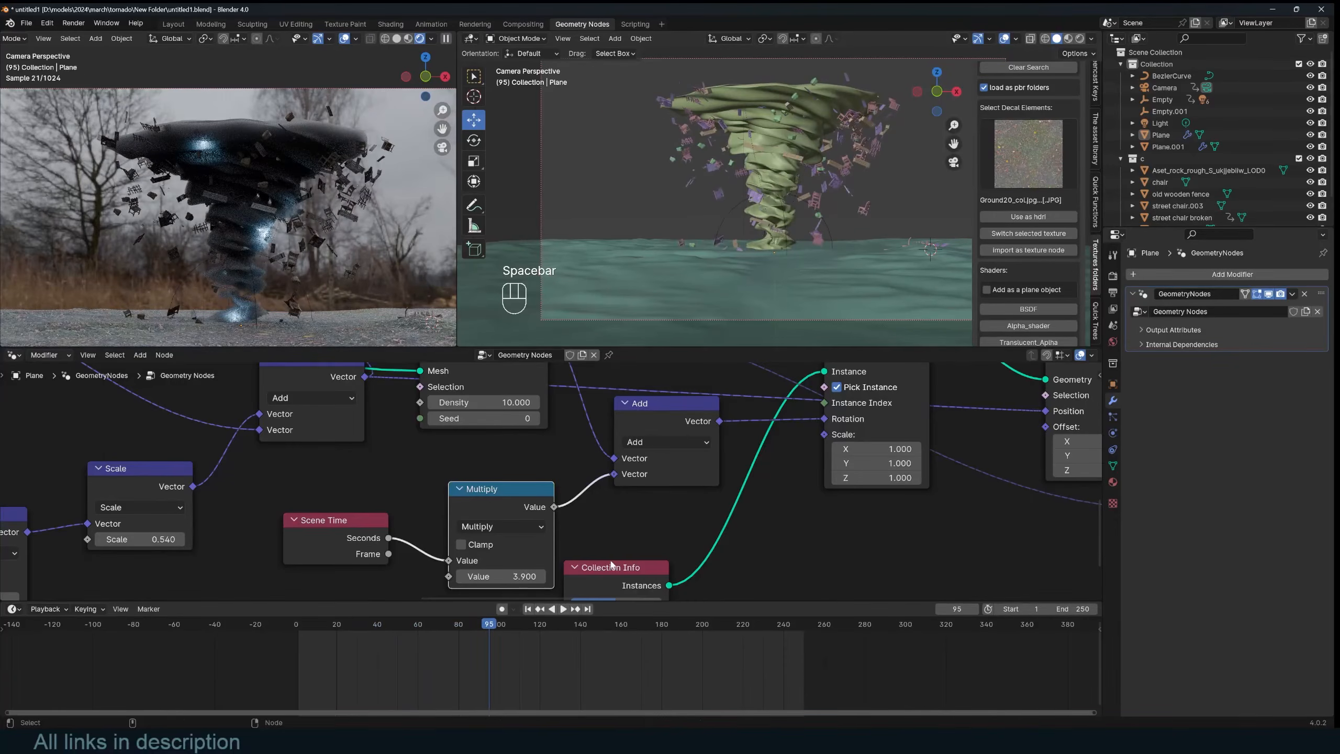
Step: Move the Collection Info node clear of the Scene Time branch and switch the Math node from Multiply to Add
left_click_drag(610, 565, 799, 525)
middle_click_drag(636, 517, 813, 460)
scroll(660, 459, "down", 3)
left_click_drag(659, 453, 663, 440)
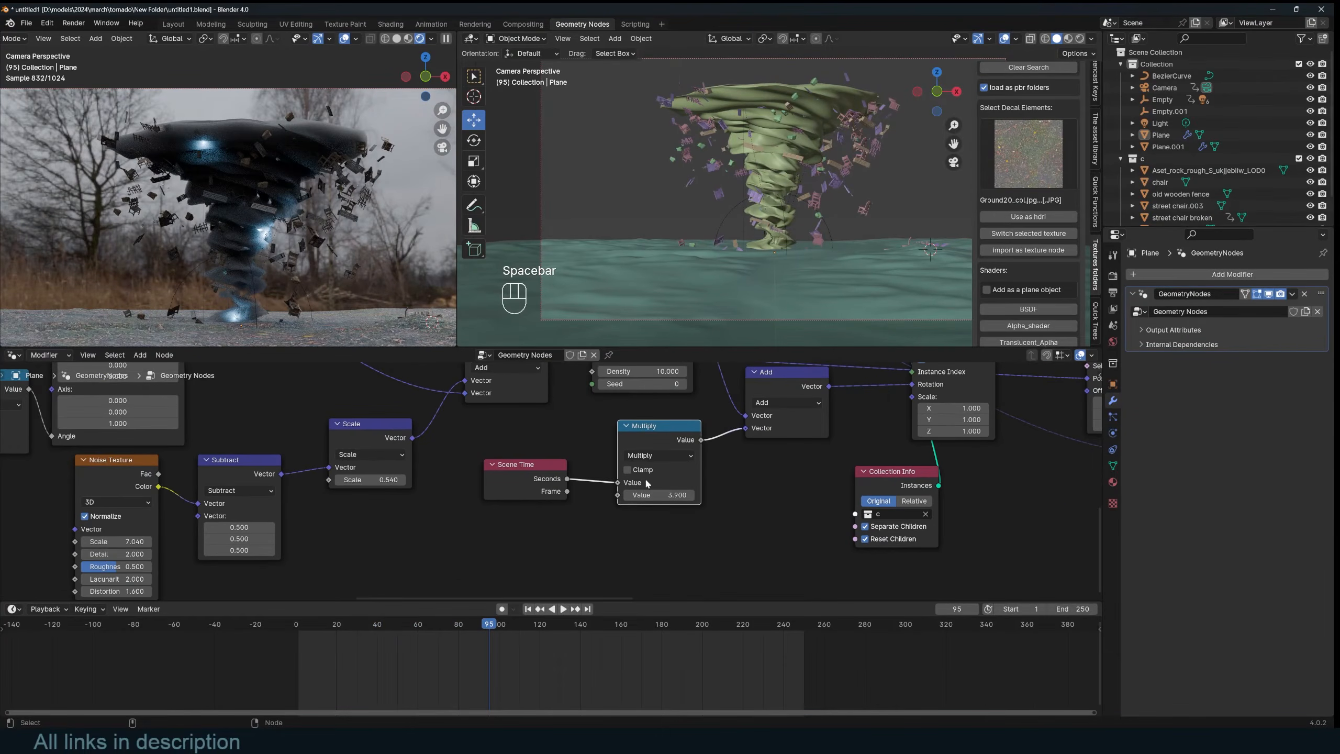
left_click(666, 454)
left_click(657, 484)
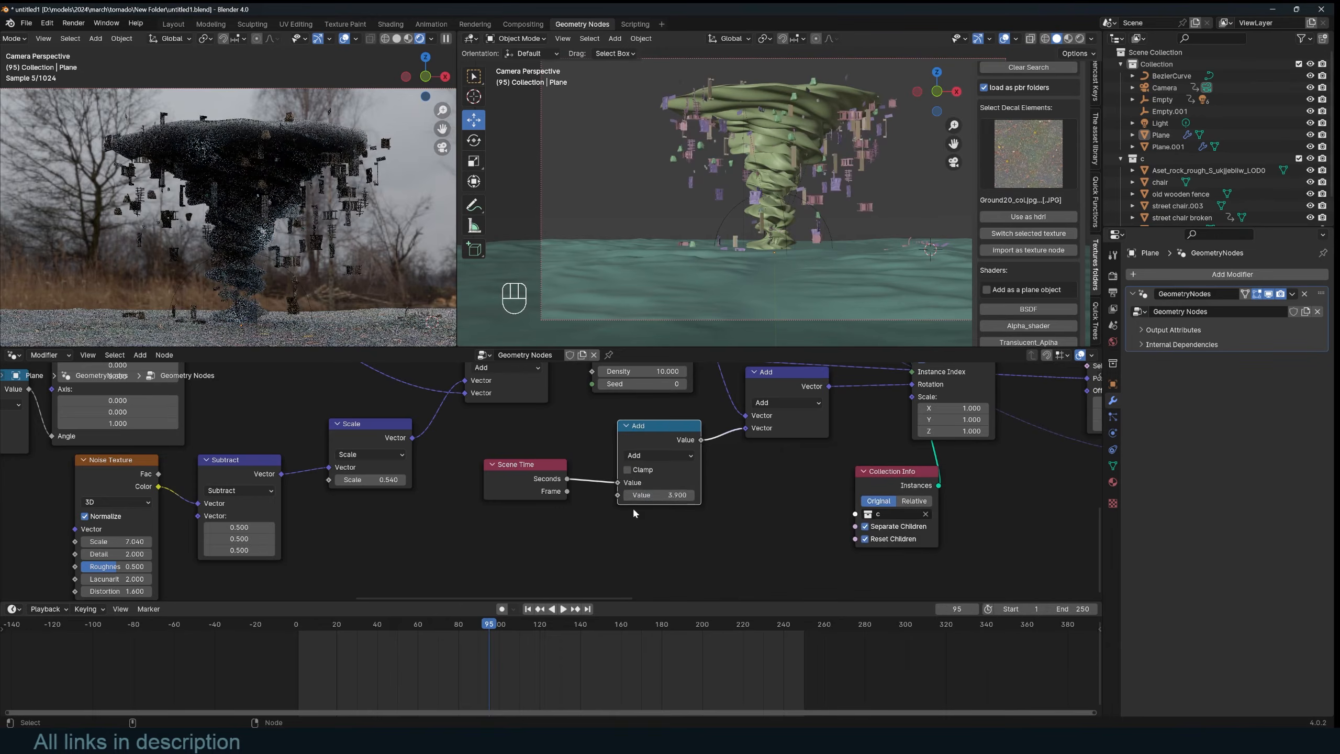
Step: Try feeding a Curve Info node's Random output into the Math node's second value, then delete the Curve Info node
middle_click_drag(619, 498, 653, 473)
left_click_drag(595, 516, 595, 518)
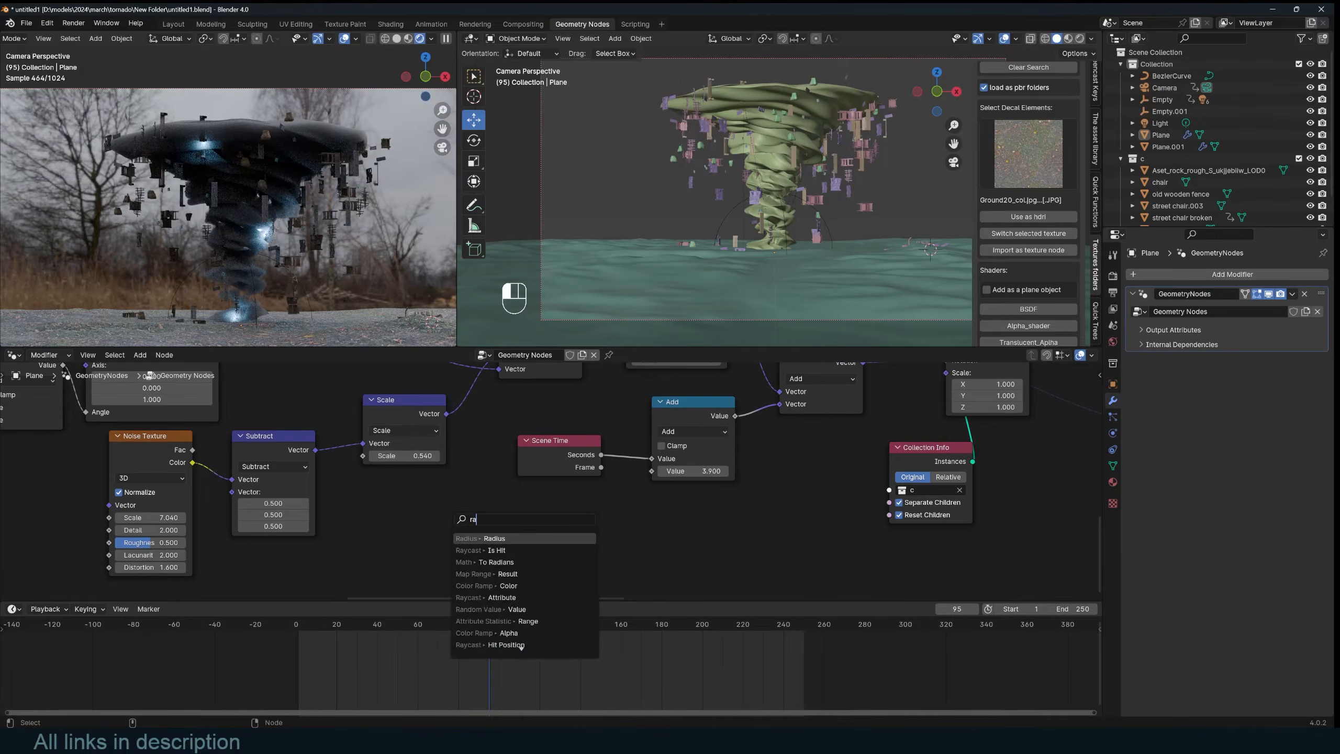
key("Return")
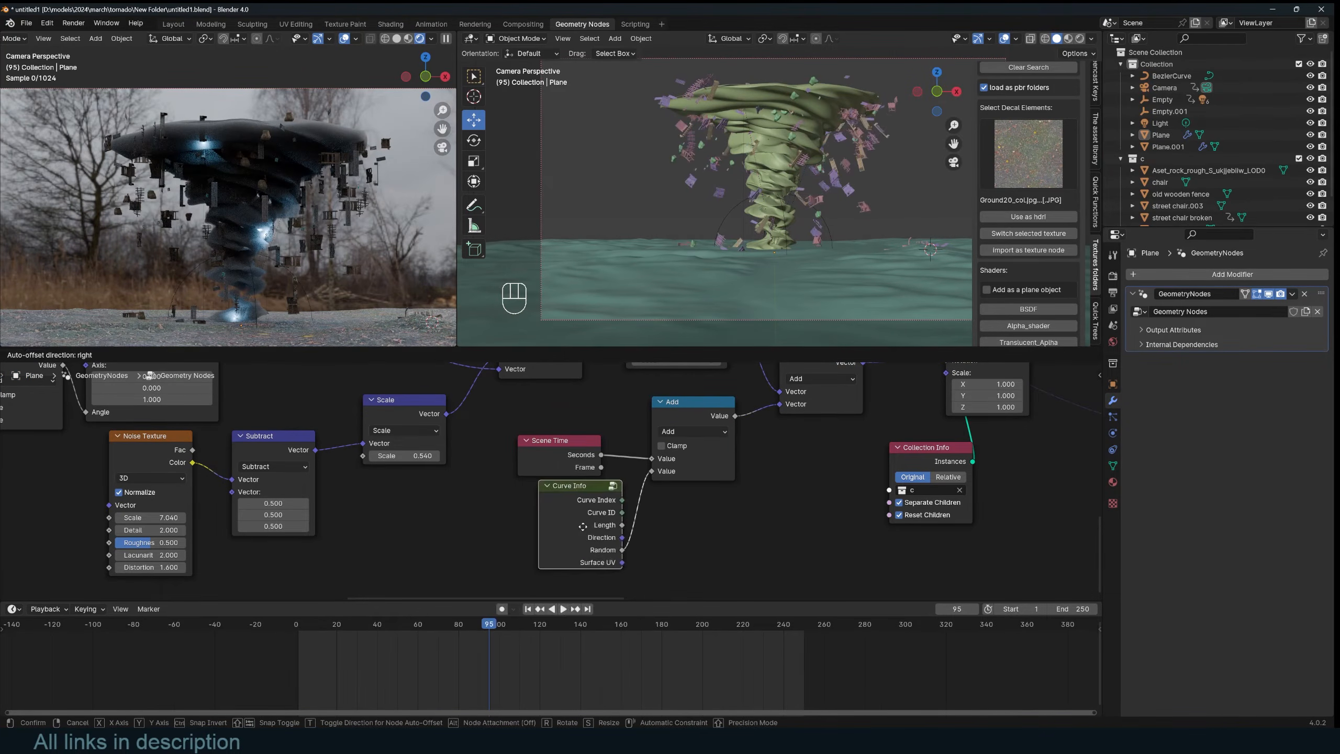
left_click(558, 536)
key("x")
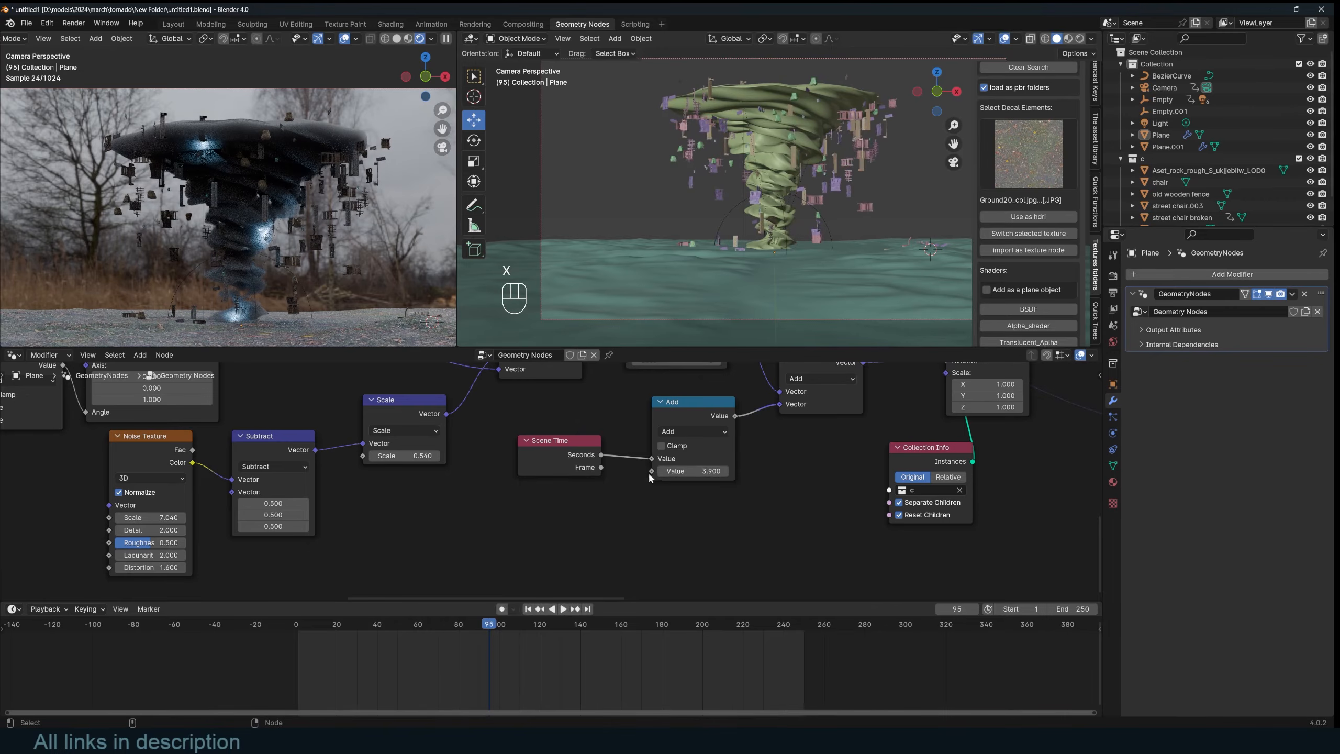
left_click_drag(594, 505, 594, 508)
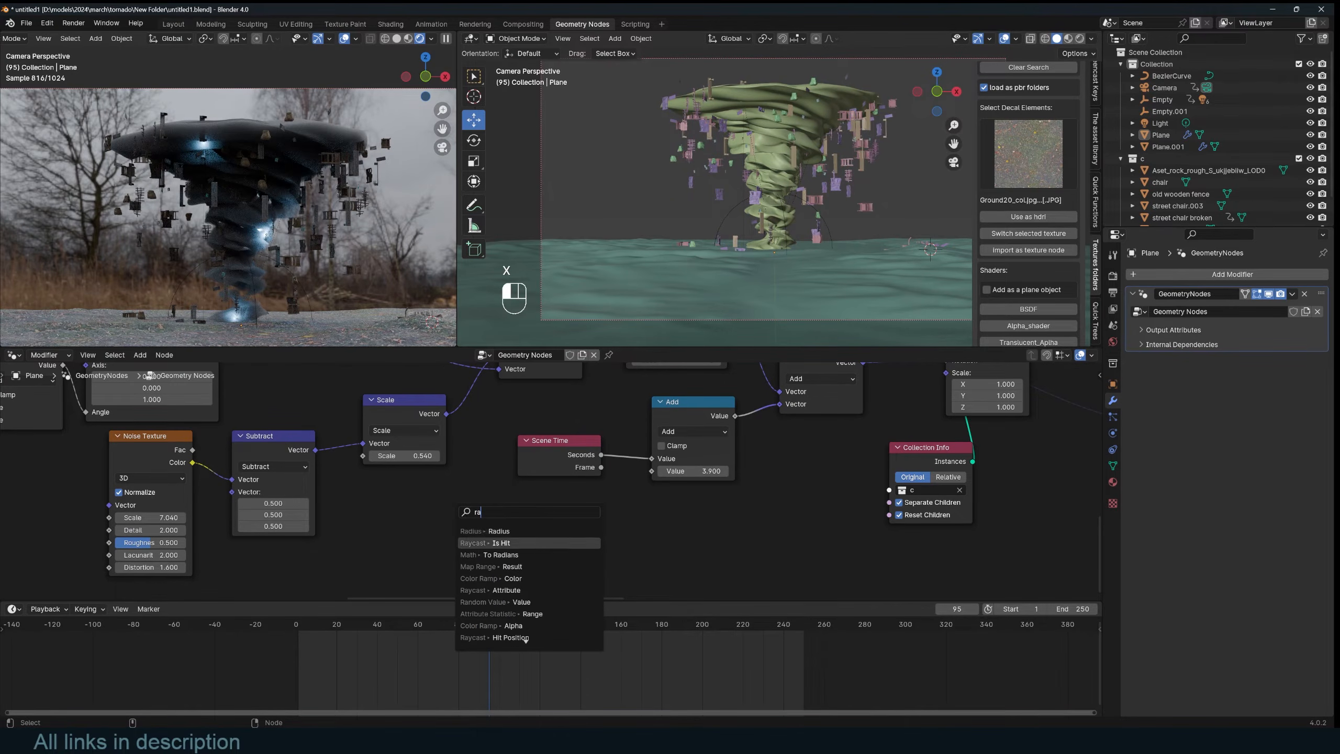
key("Down")
key("Escape")
Step: Add a Random Value node with Min 2.400 and Max 30.000 feeding the Math node's second value, and preview the animation
key("shift+a")
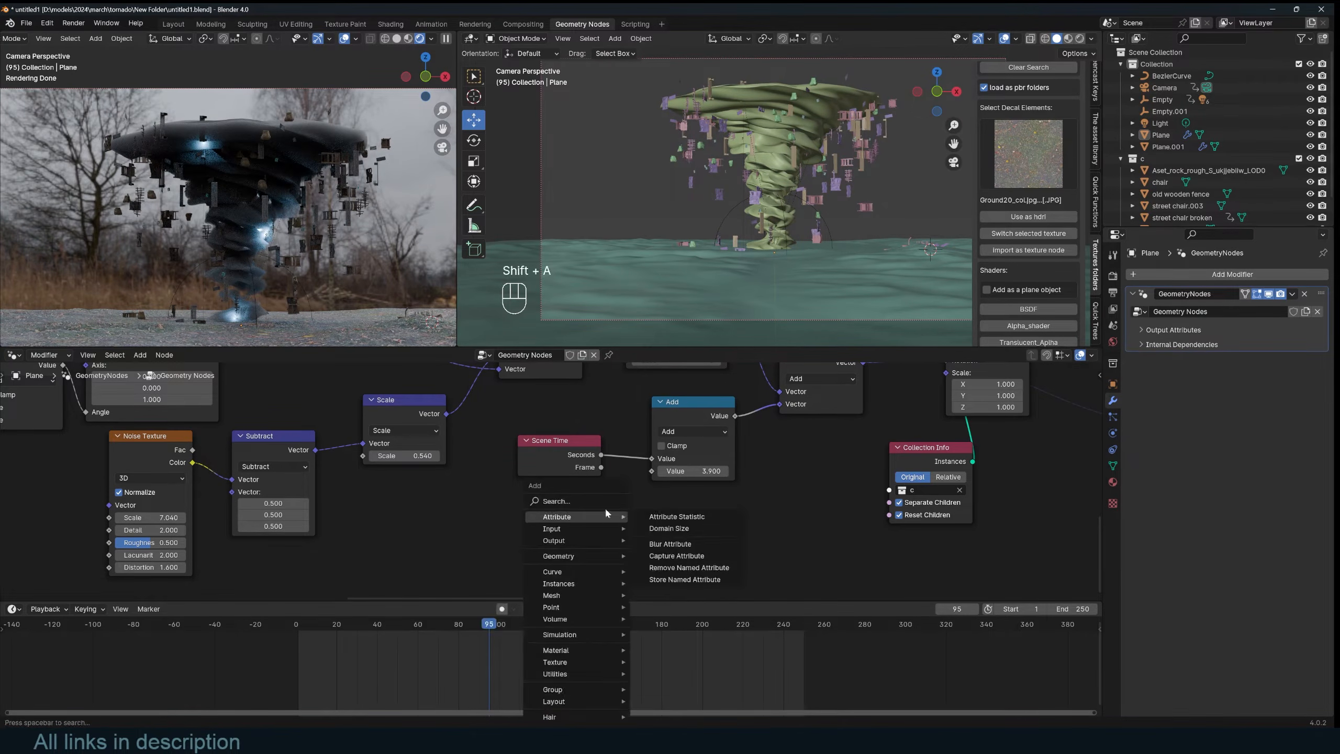
type("ra")
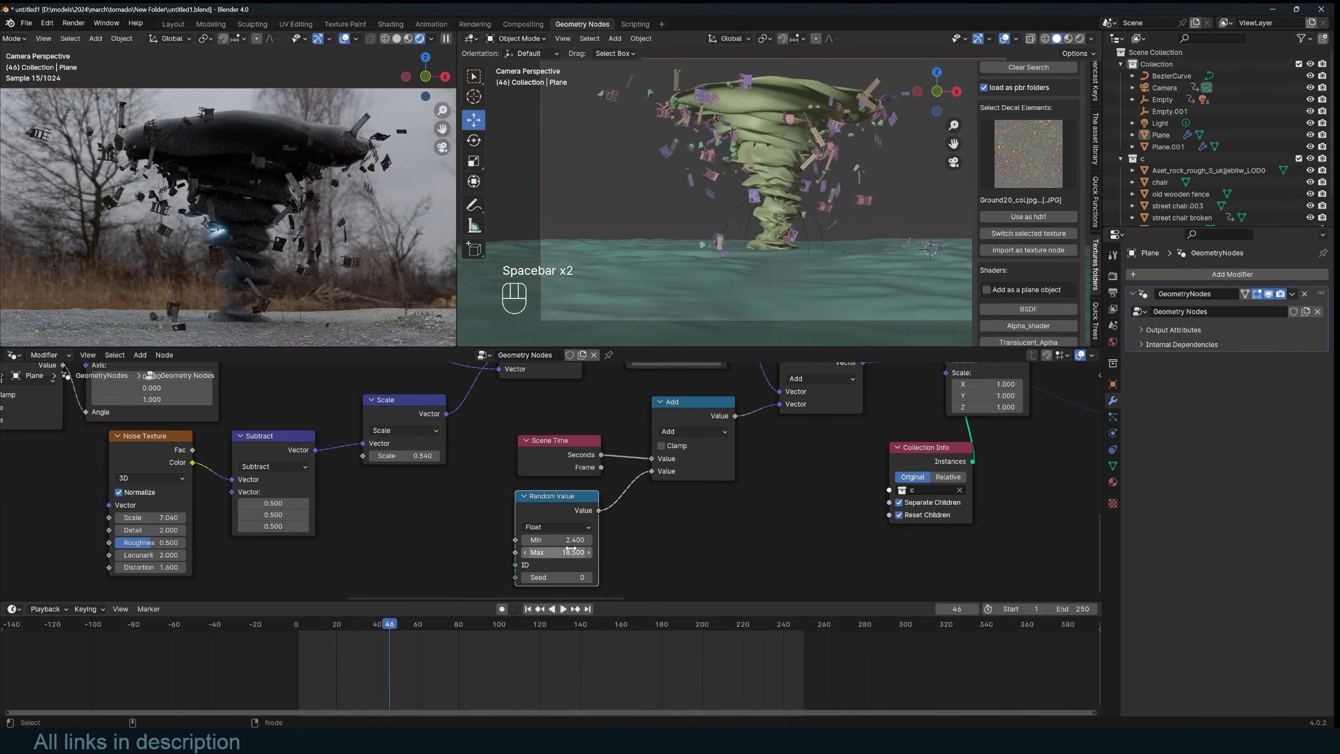
key("Return")
key("space")
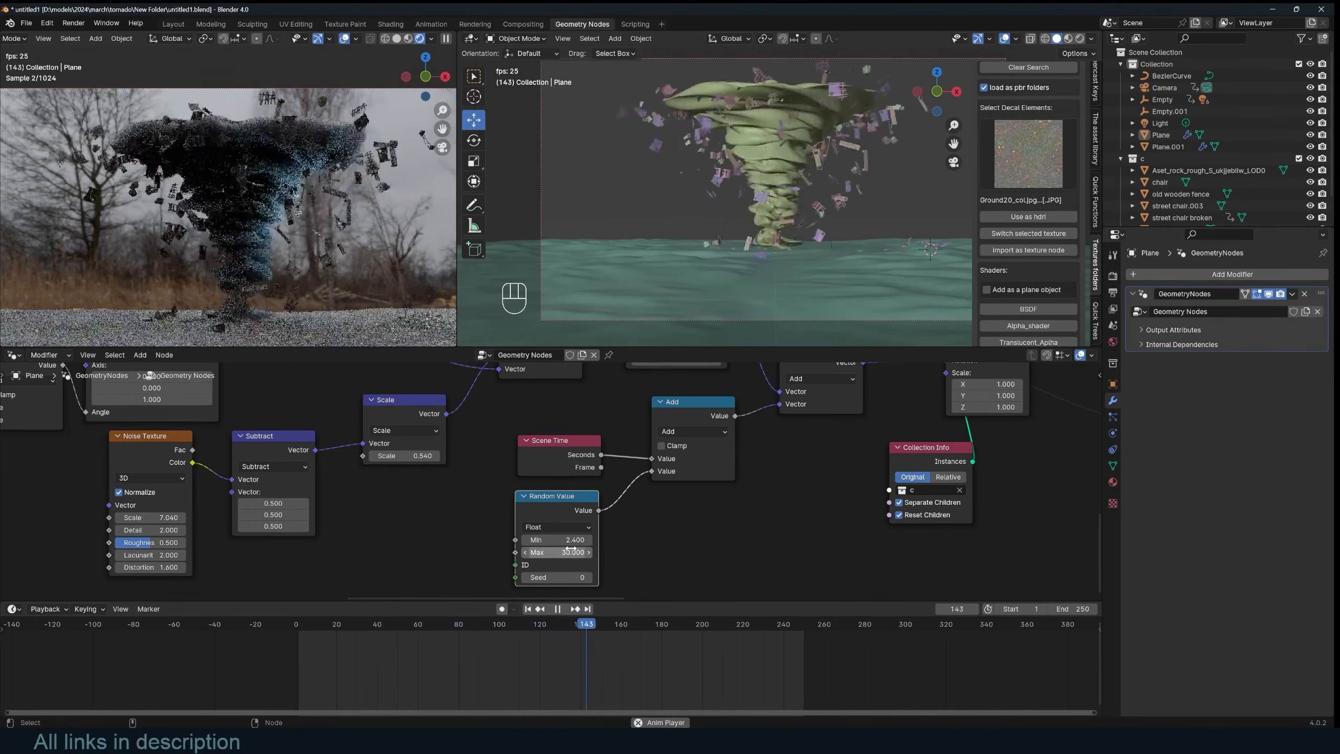
key("space")
Step: Switch the Math node combining Scene Time and Random Value to Multiply and start playback
left_click(687, 432)
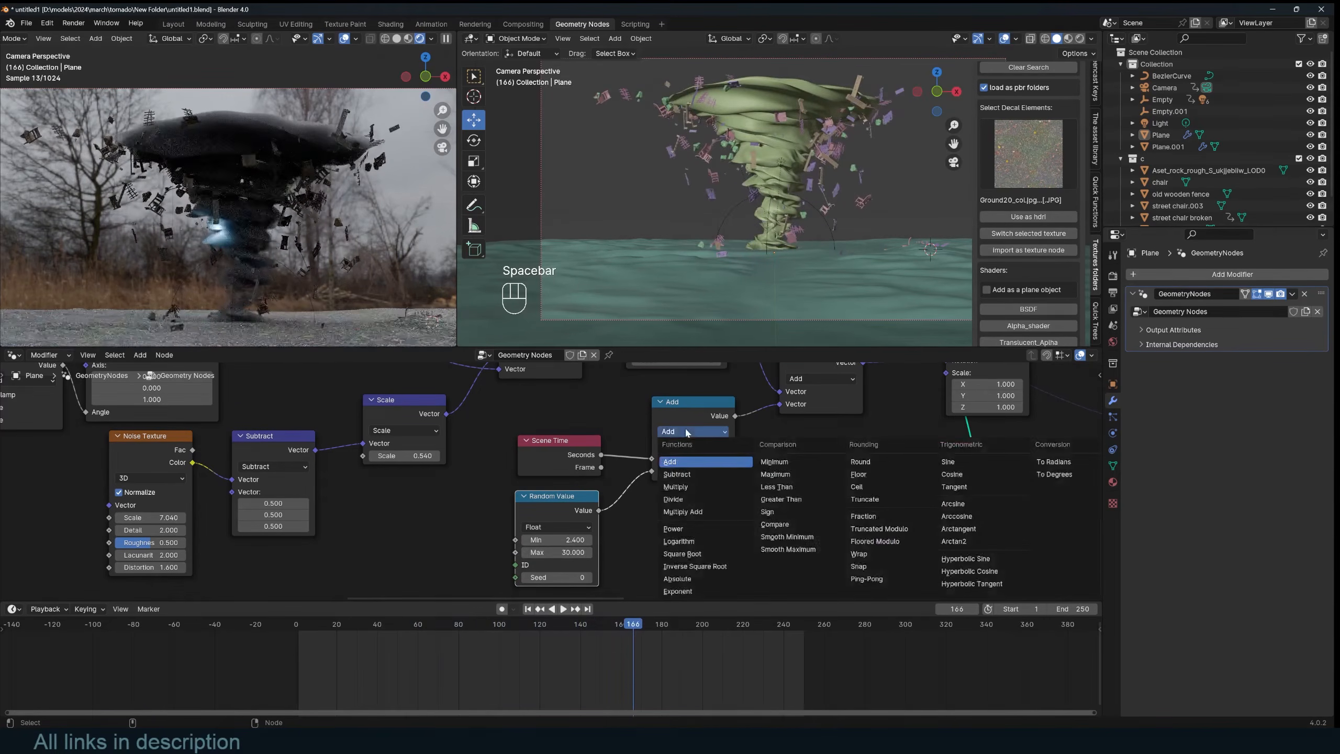
left_click(684, 488)
key("space")
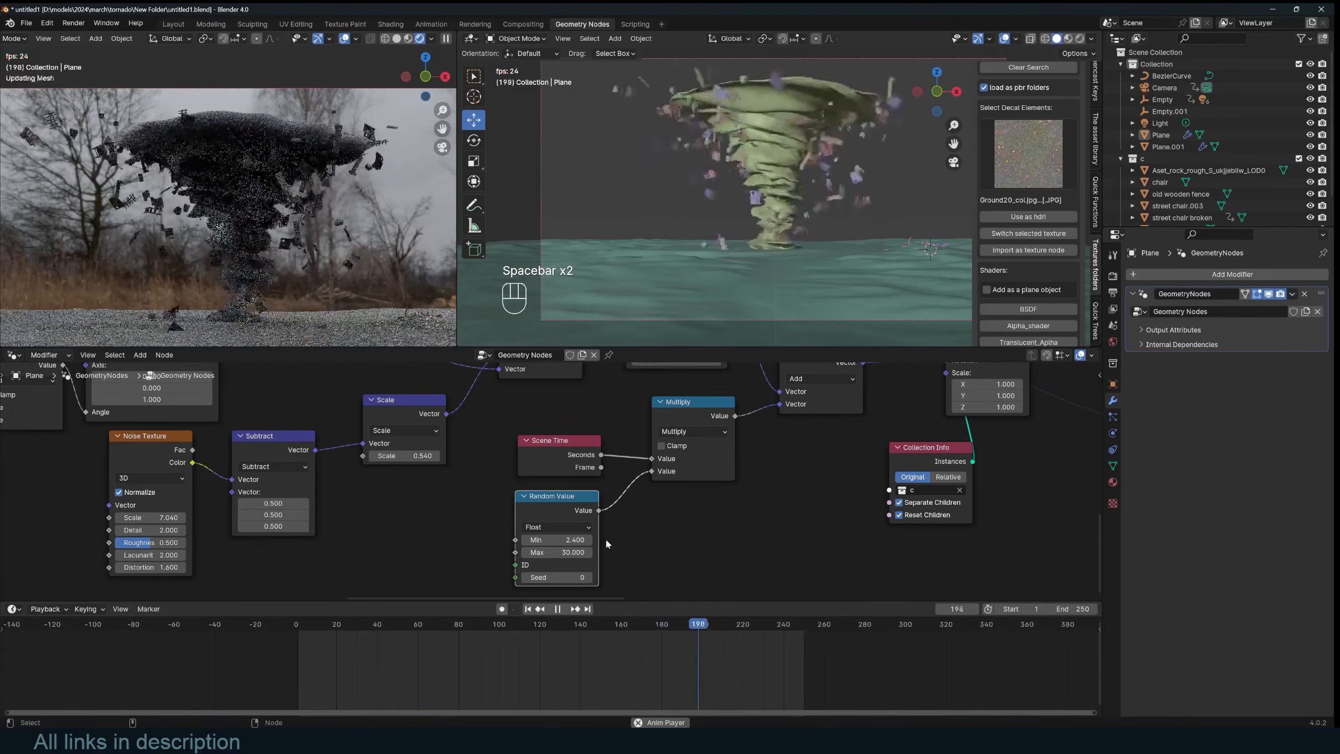
Step: Set the Random Value node's Max to 6.400, save the file, and check the debris rotation in playback
left_click_drag(576, 552, 606, 551)
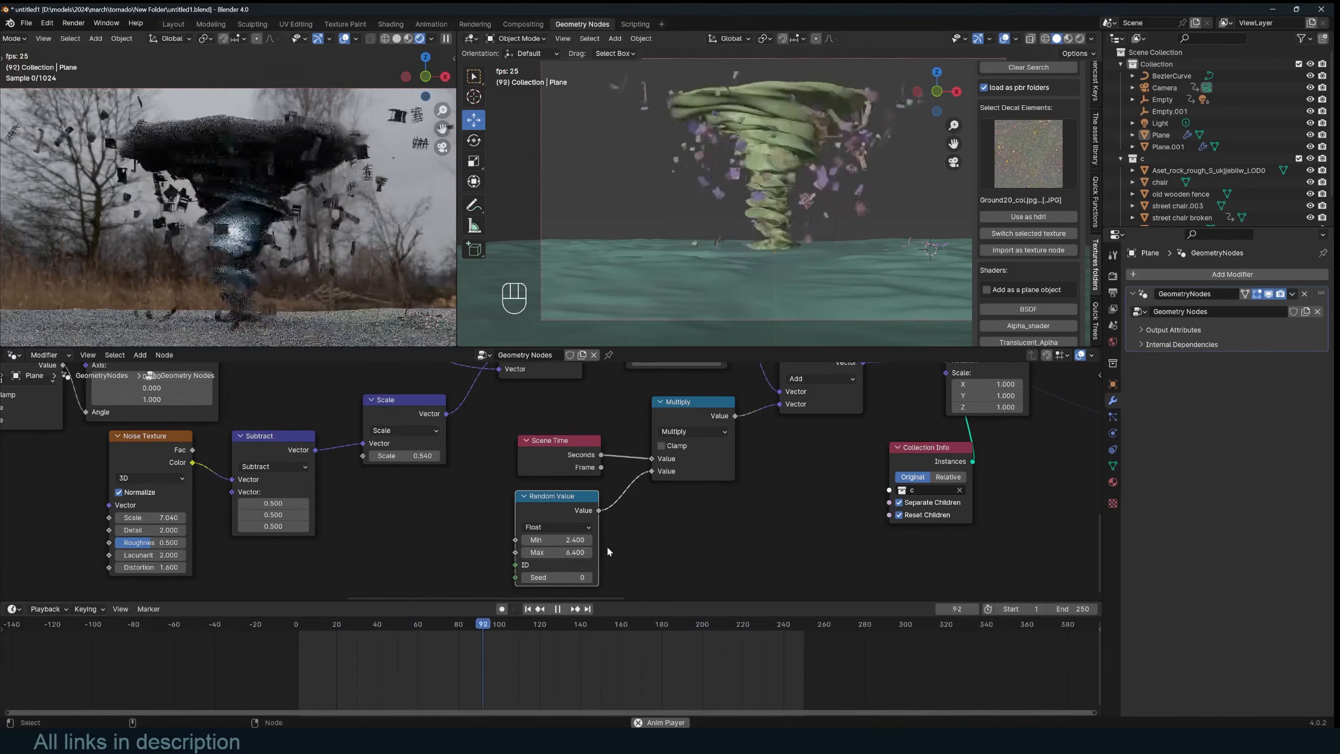
key("space")
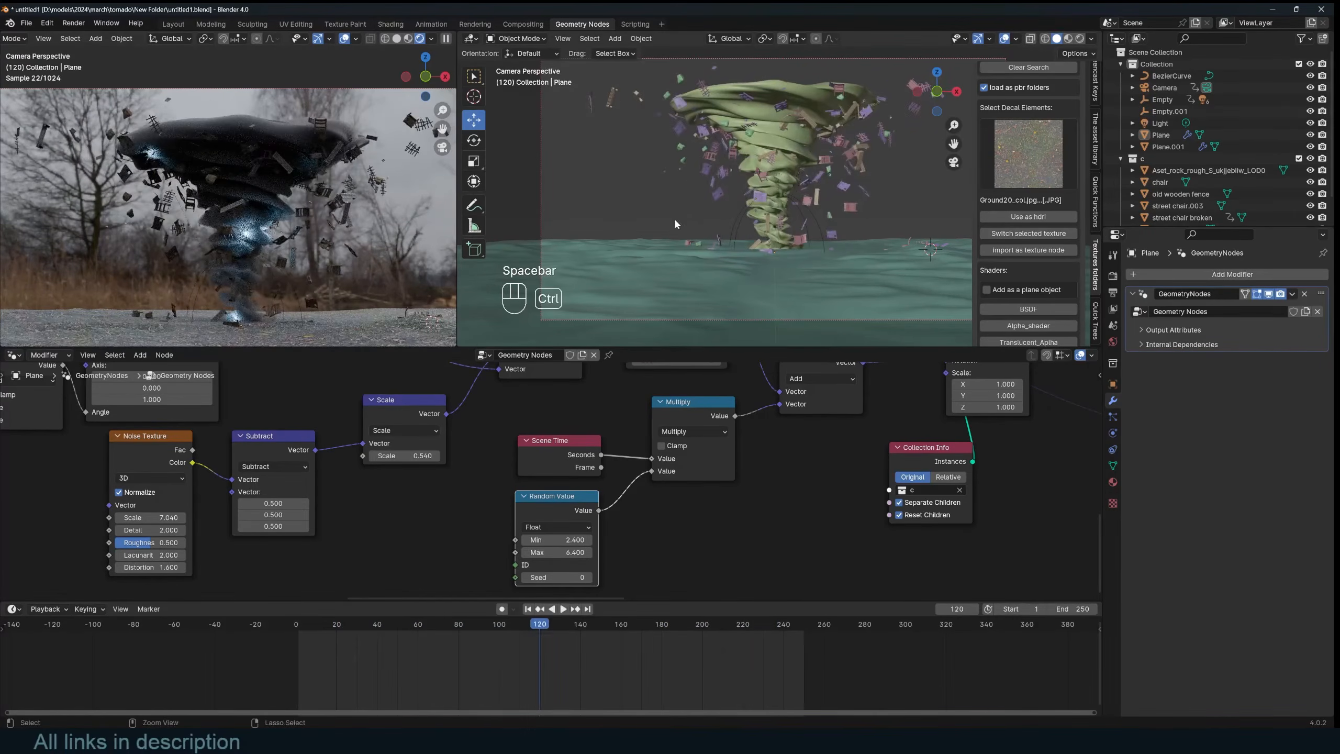
key("ctrl+s")
scroll(675, 224, "down", 2)
key("space")
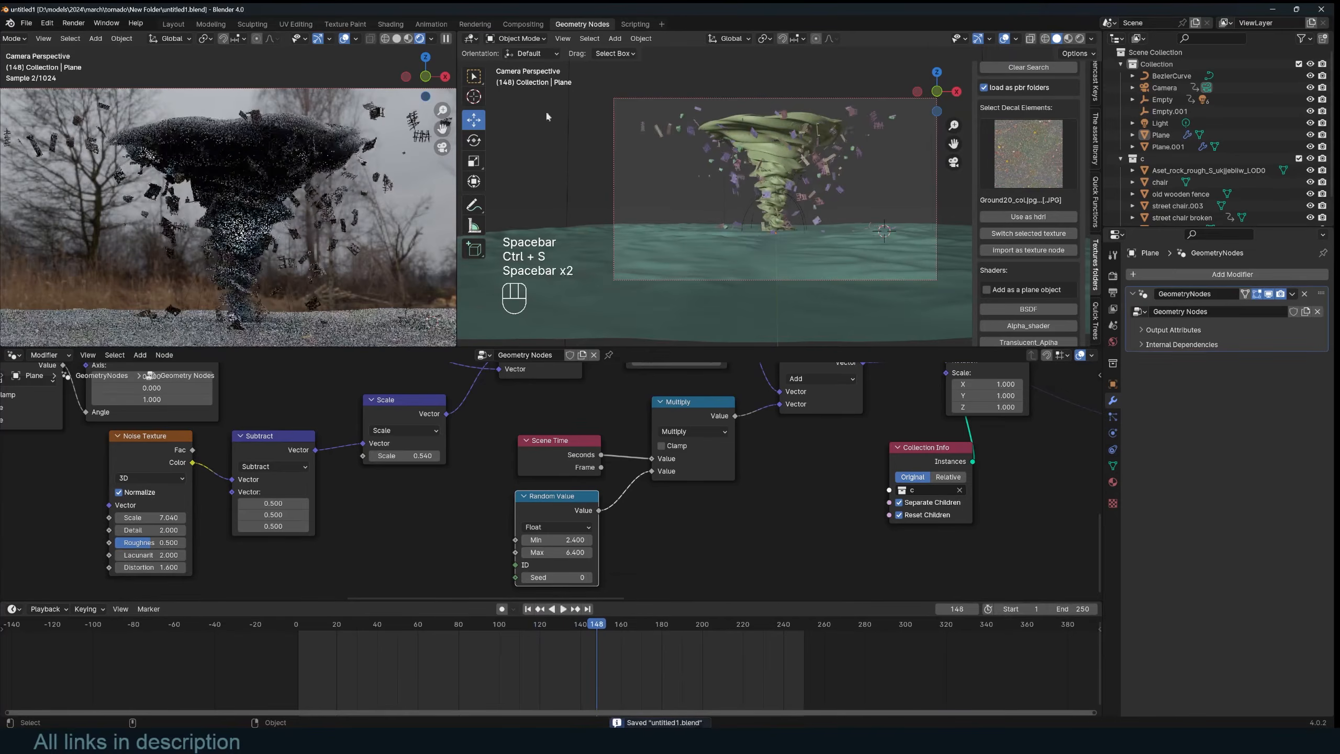
Step: Save the file, and set the Distribute Points on Faces node's Density to about 37.8
key("ctrl+s")
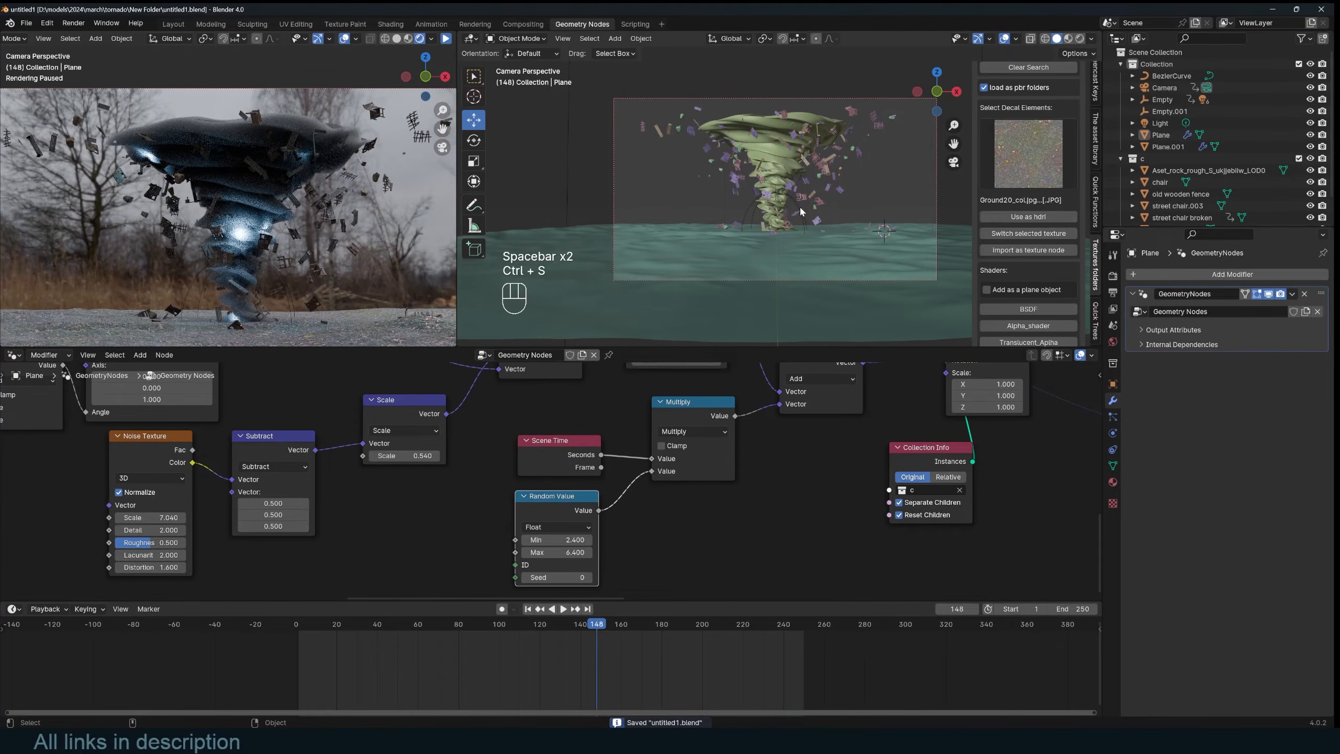
scroll(815, 481, "down", 6)
middle_click_drag(796, 437, 808, 522)
scroll(661, 486, "up", 1)
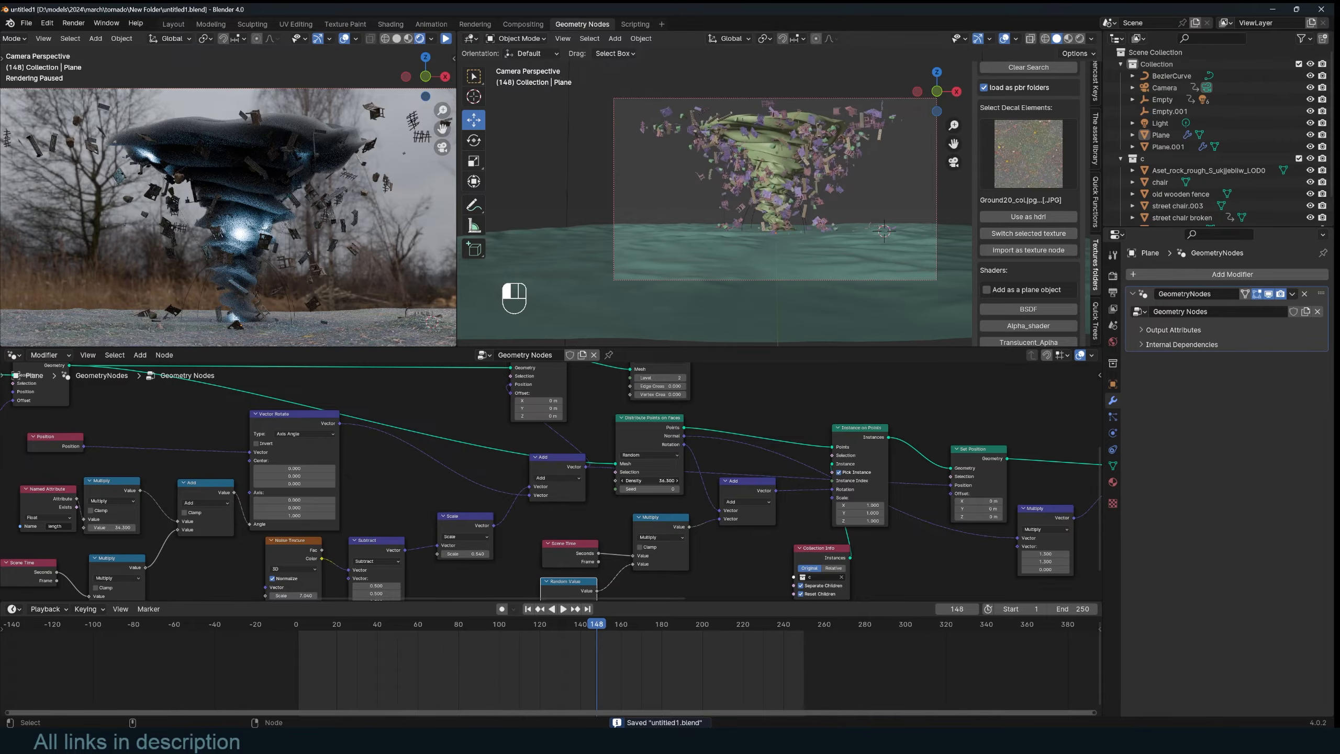
Step: Play the animation to check the denser debris, refreshing the rendered viewport and stopping at frame 240
key("space")
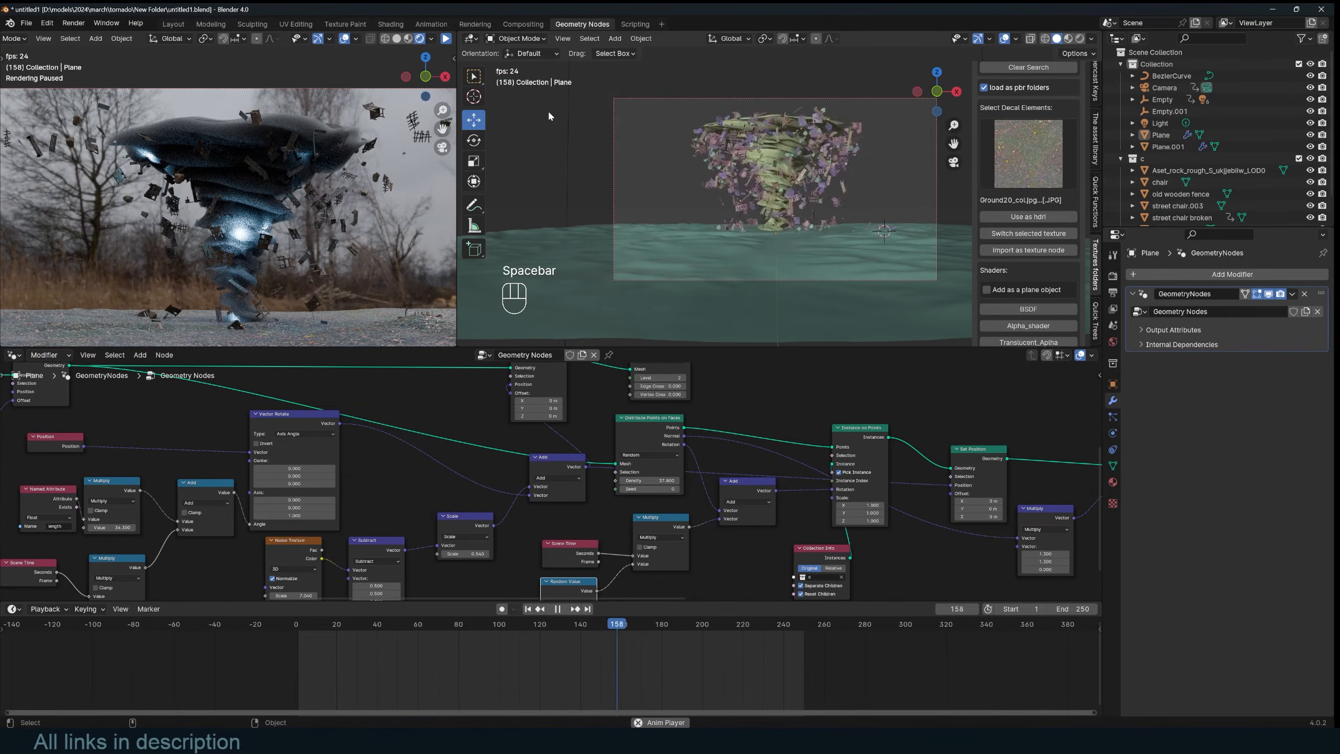
key("space")
left_click(446, 39)
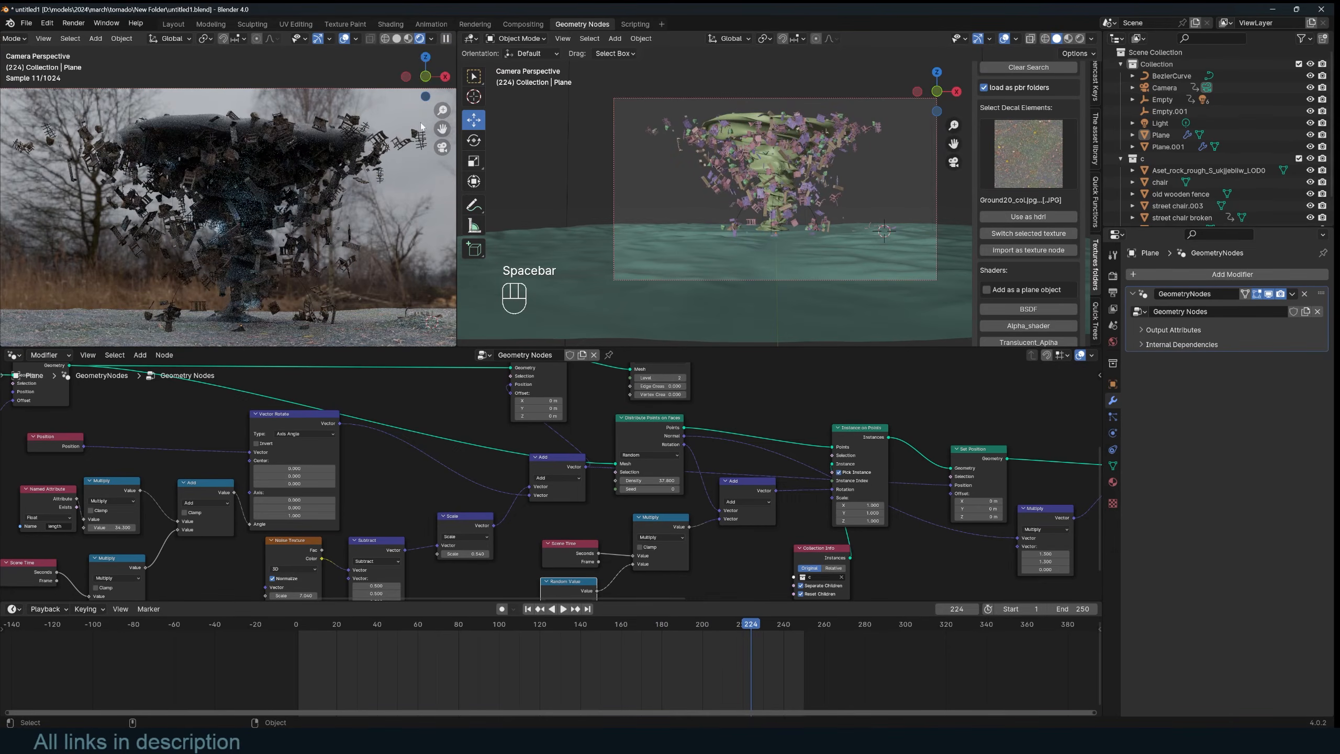
key("space")
key("space")
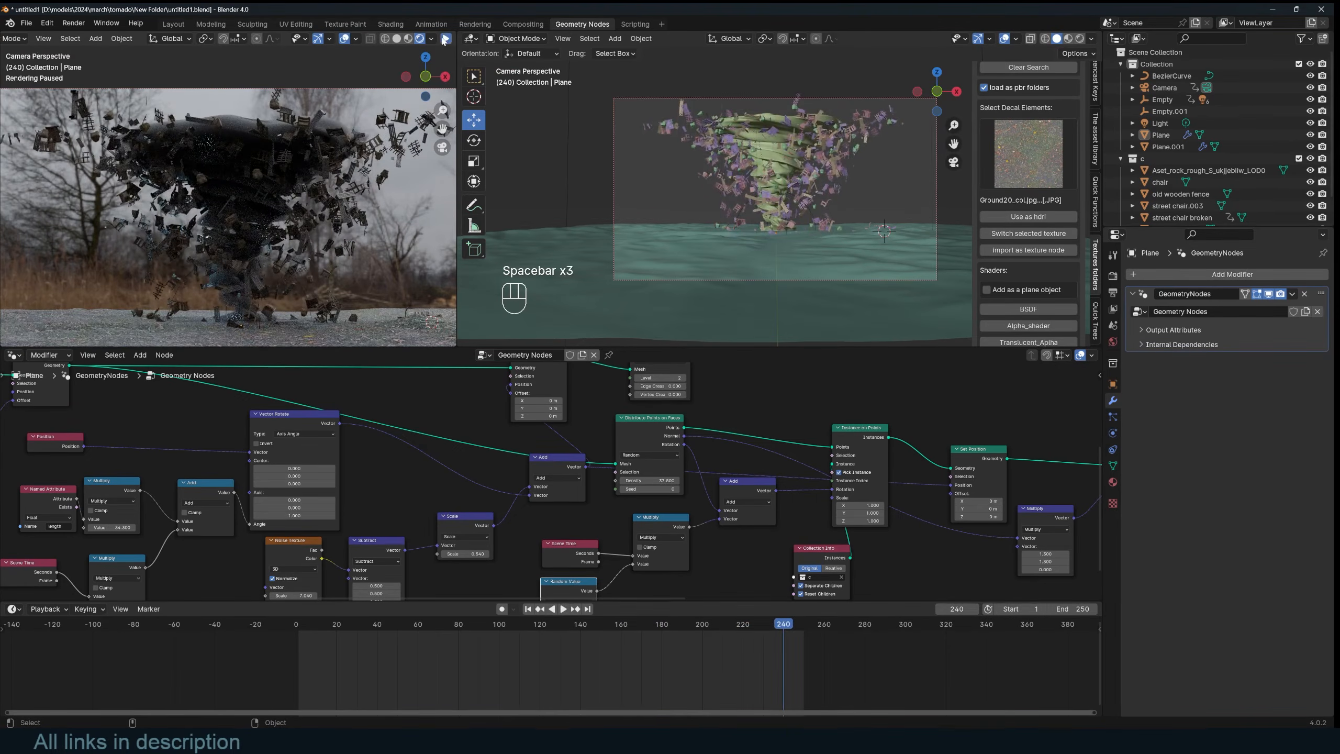
Step: Examine the mix of debris objects around the tornado up close and save the file
scroll(838, 212, "up", 8)
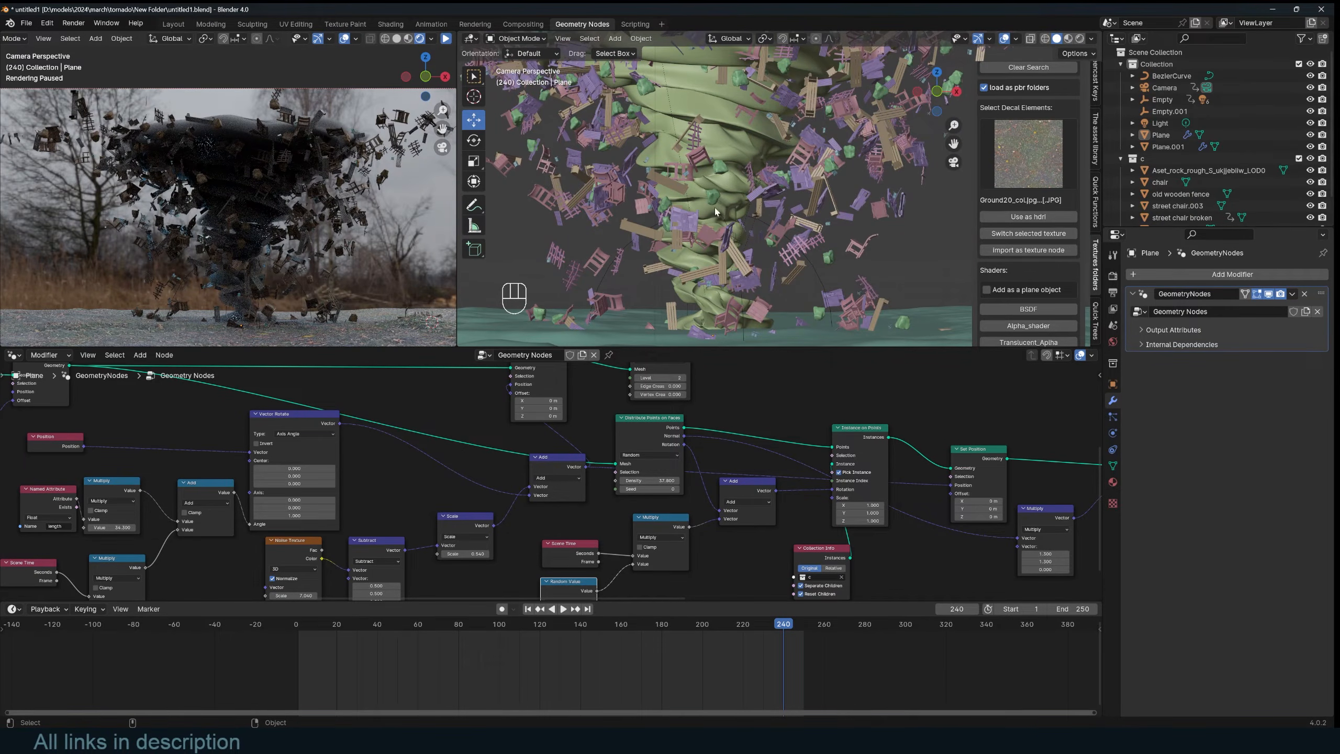
scroll(728, 249, "down", 4)
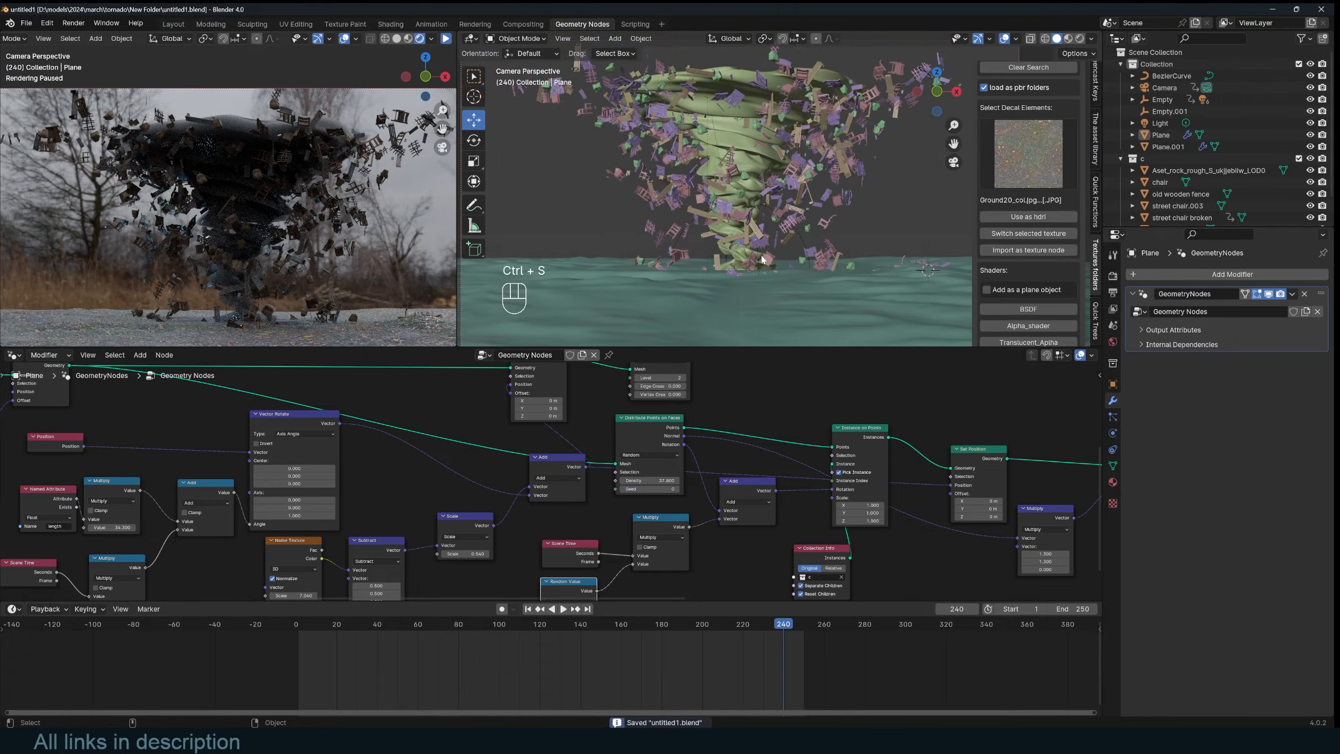
scroll(824, 257, "down", 2)
middle_click_drag(823, 257, 787, 233, "shift")
scroll(787, 234, "up", 2)
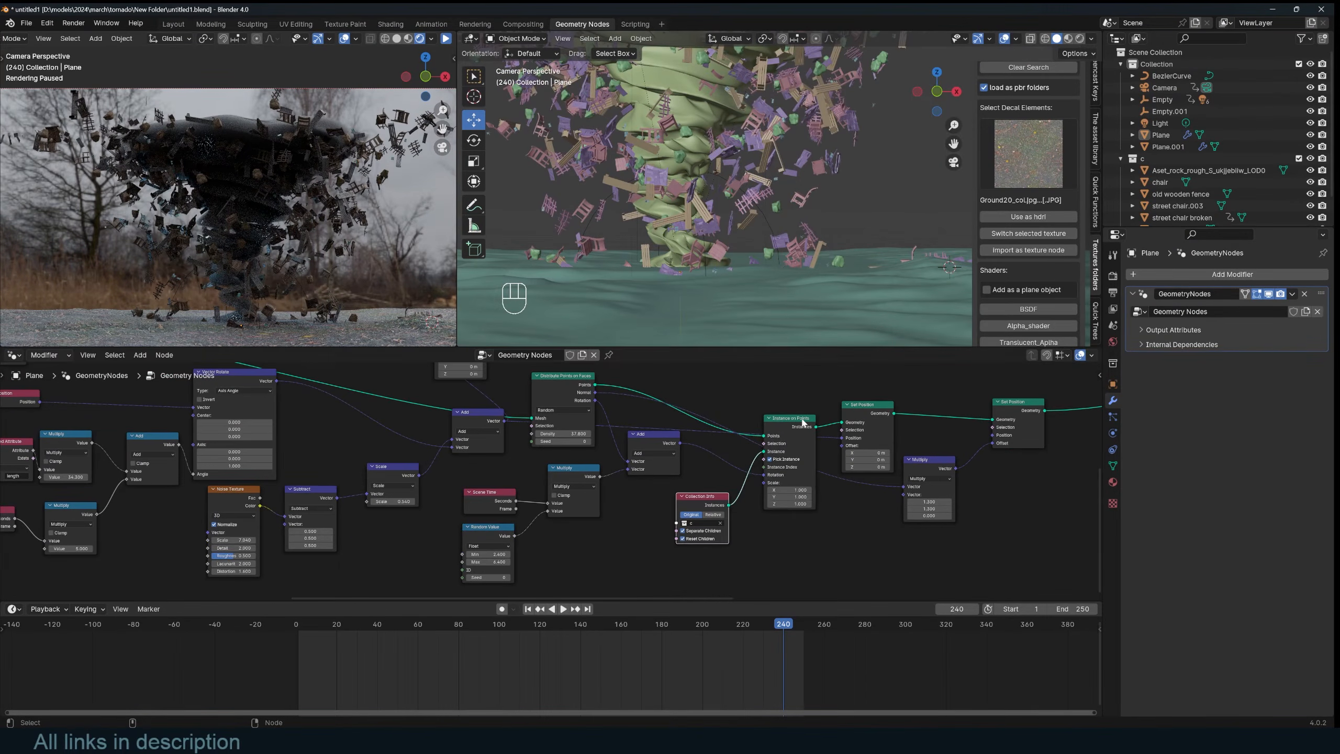
Step: Delete the Collection Info node that feeds the Instance on Points node
left_click_drag(802, 423, 796, 403)
left_click_drag(525, 382, 890, 550)
middle_click_drag(878, 470, 889, 457)
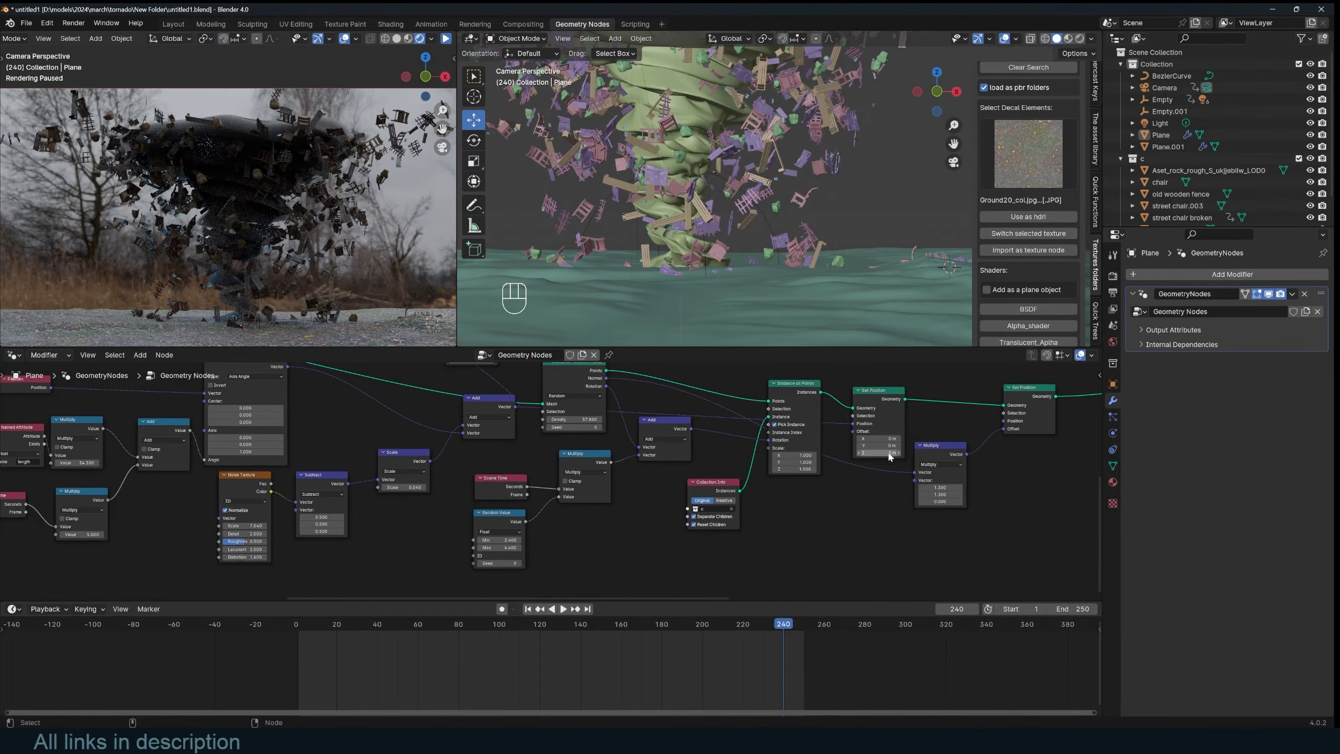
scroll(825, 502, "up", 2)
middle_click_drag(825, 502, 845, 462)
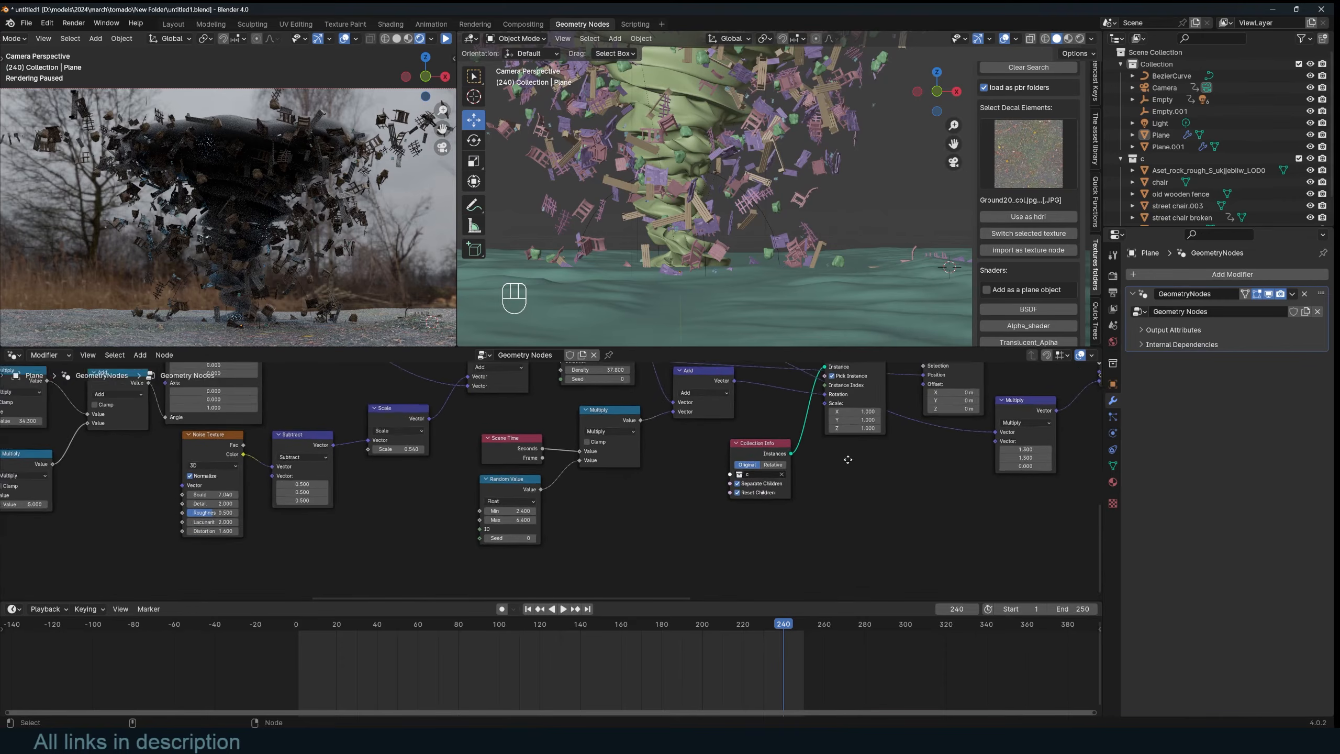
scroll(847, 475, "up", 1)
scroll(744, 550, "down", 4)
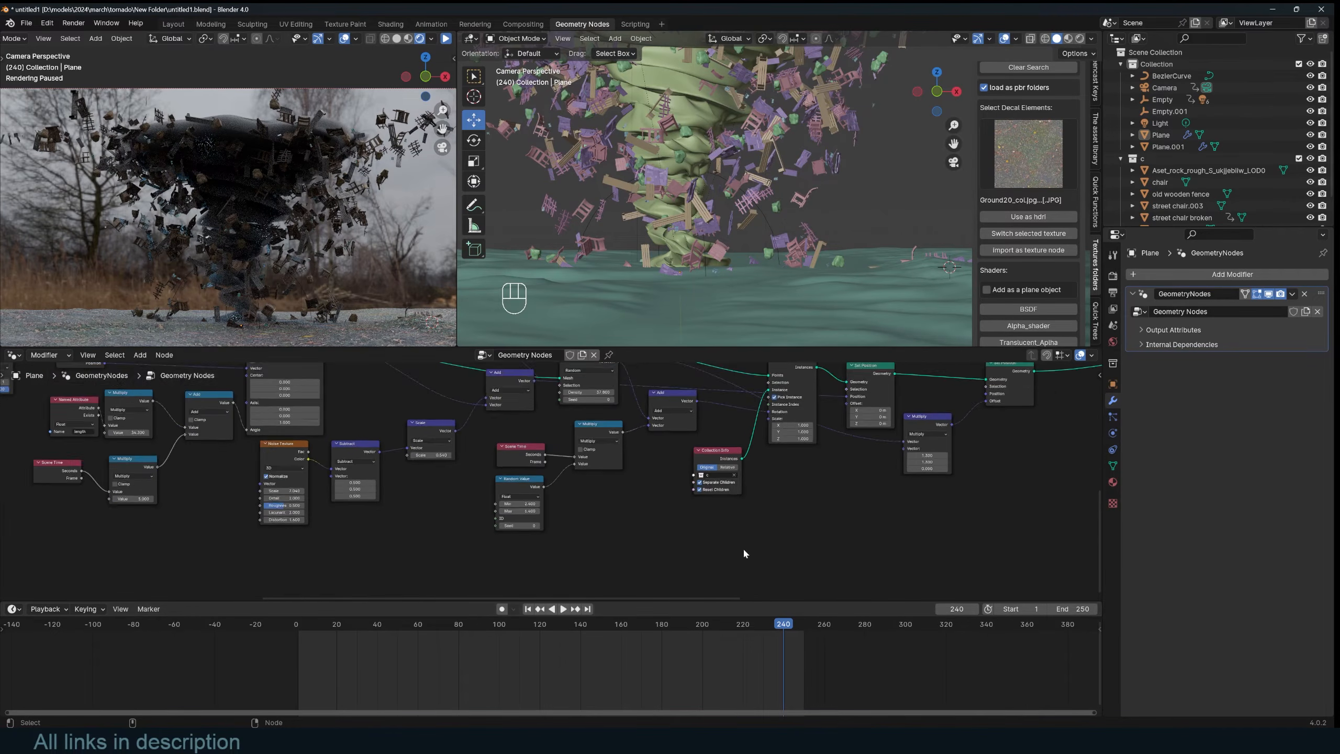
middle_click_drag(744, 550, 740, 518)
scroll(732, 471, "up", 3)
key("ctrl+x")
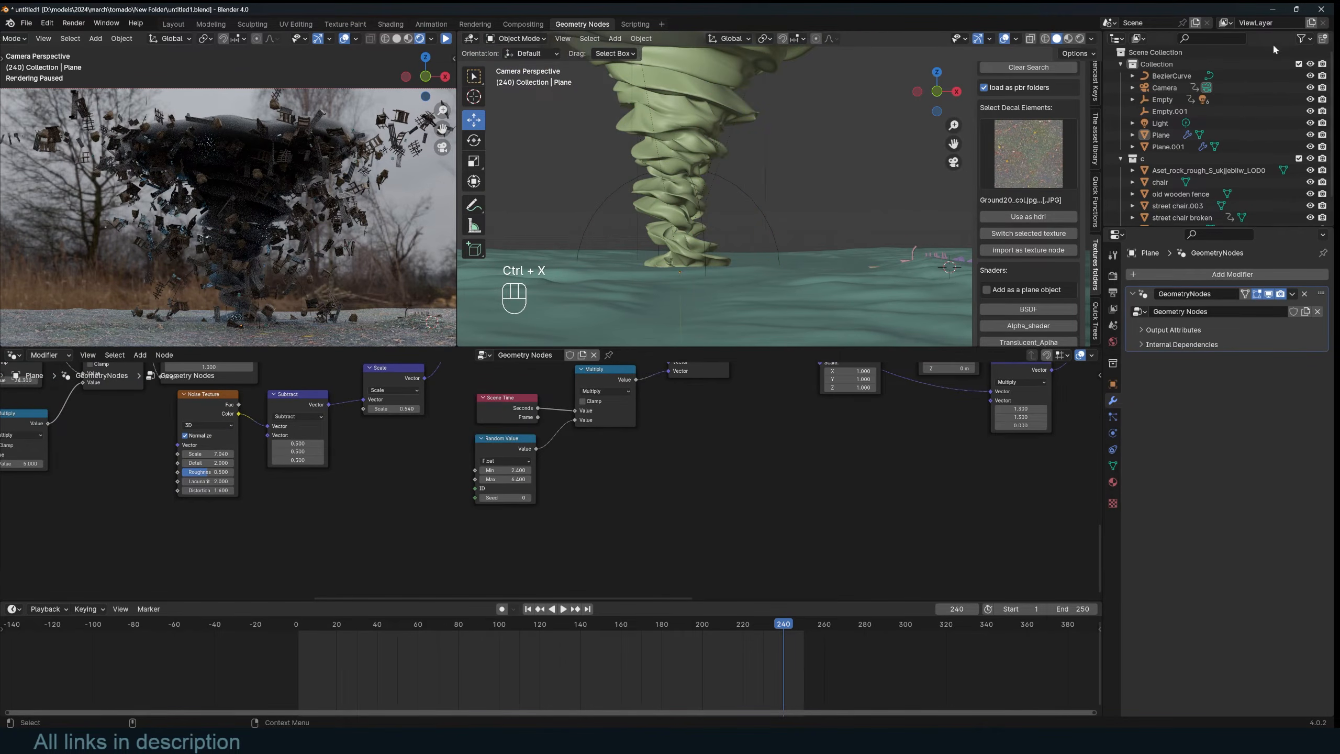
Step: Add an Object Info node for the rock object from the outliner and move the Instance on Points node clear
scroll(1213, 147, "down", 2)
left_click_drag(1213, 144, 600, 494)
middle_click_drag(685, 471, 616, 481)
scroll(747, 467, "down", 3)
scroll(746, 397, "up", 3)
scroll(747, 432, "down", 3)
middle_click_drag(776, 380, 772, 422)
left_click_drag(775, 383, 780, 419)
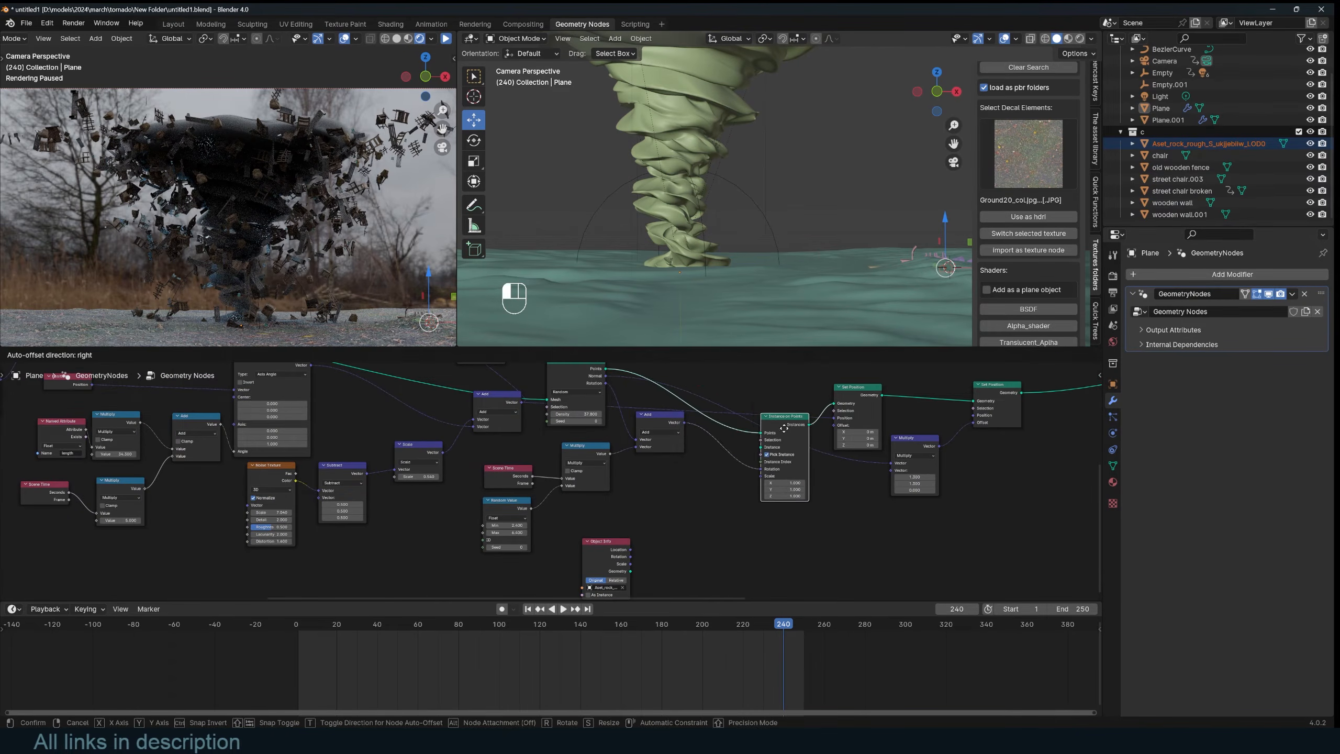
middle_click_drag(735, 528, 762, 469)
scroll(632, 489, "up", 1)
Step: Enable As Instance on the rock's Object Info node and connect its Geometry output to Instance on Points' Instance input
left_click_drag(630, 495, 613, 483)
scroll(612, 479, "up", 1)
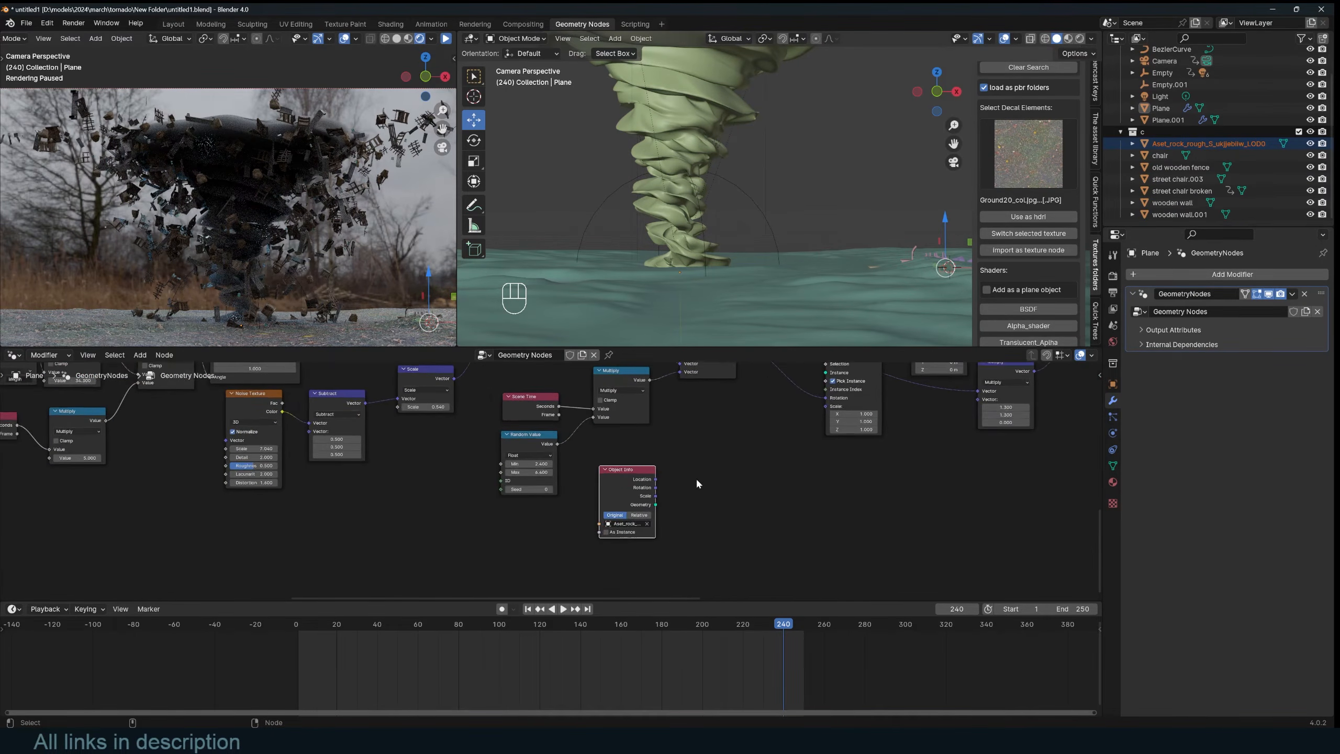
middle_click_drag(696, 479, 679, 500)
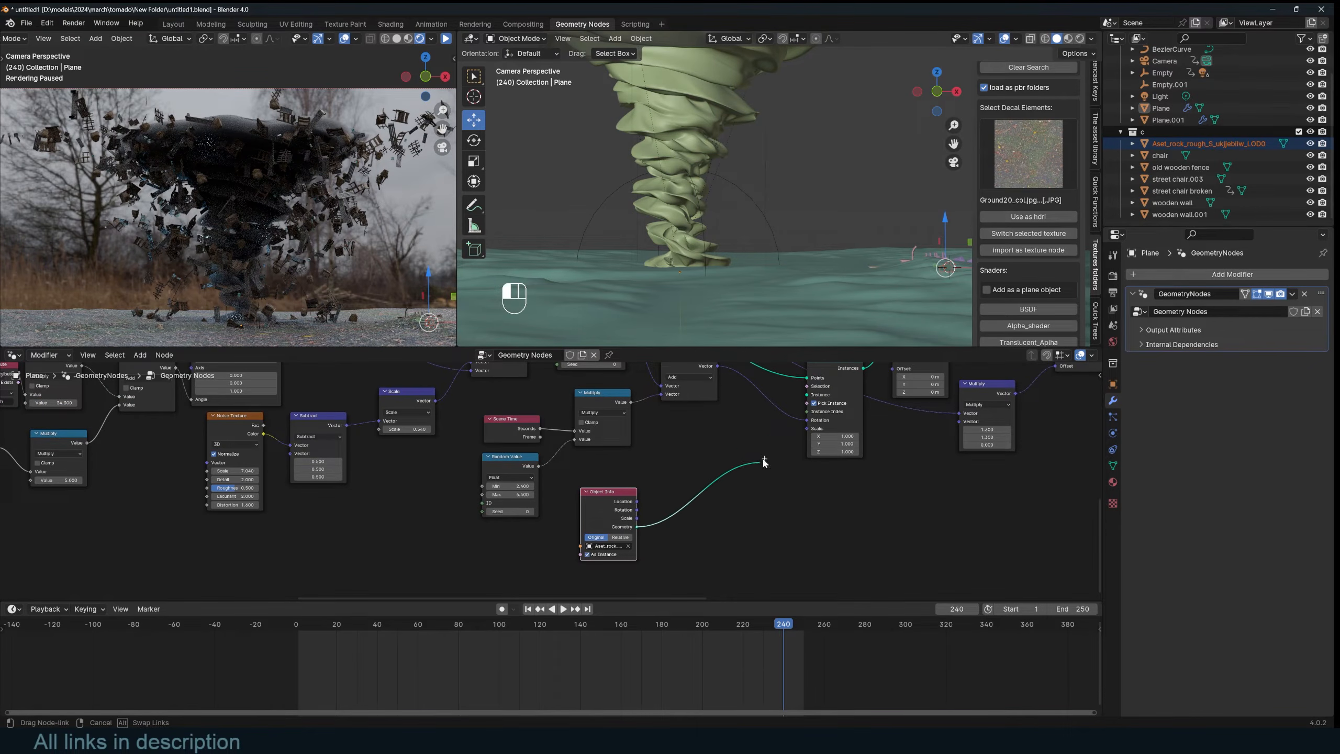
left_click_drag(813, 397, 812, 396)
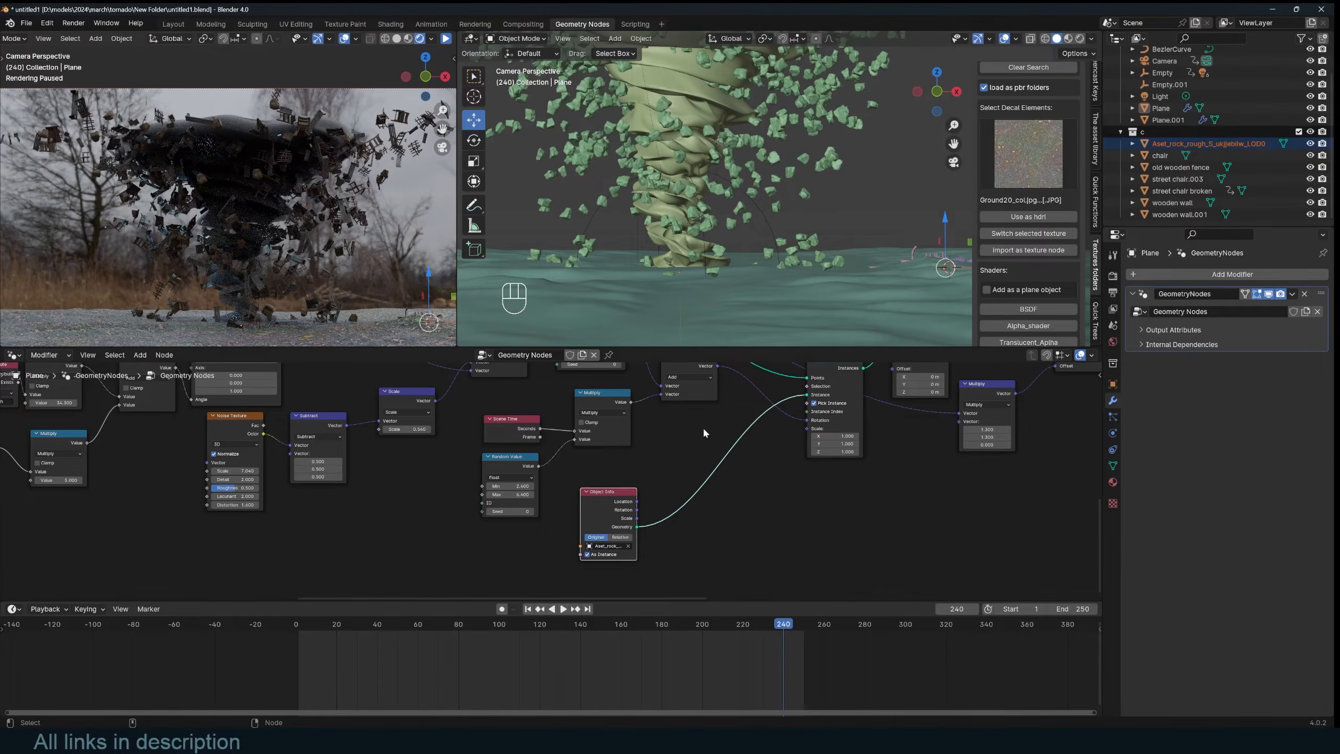
Step: Add an Object Info node for the chair object below the rock's node and enable As Instance
scroll(703, 429, "down", 3)
mouse_move(702, 445)
middle_mouse_down()
mouse_move(702, 422)
mouse_move(705, 443)
middle_mouse_up()
scroll(703, 422, "up", 5)
scroll(699, 446, "down", 4)
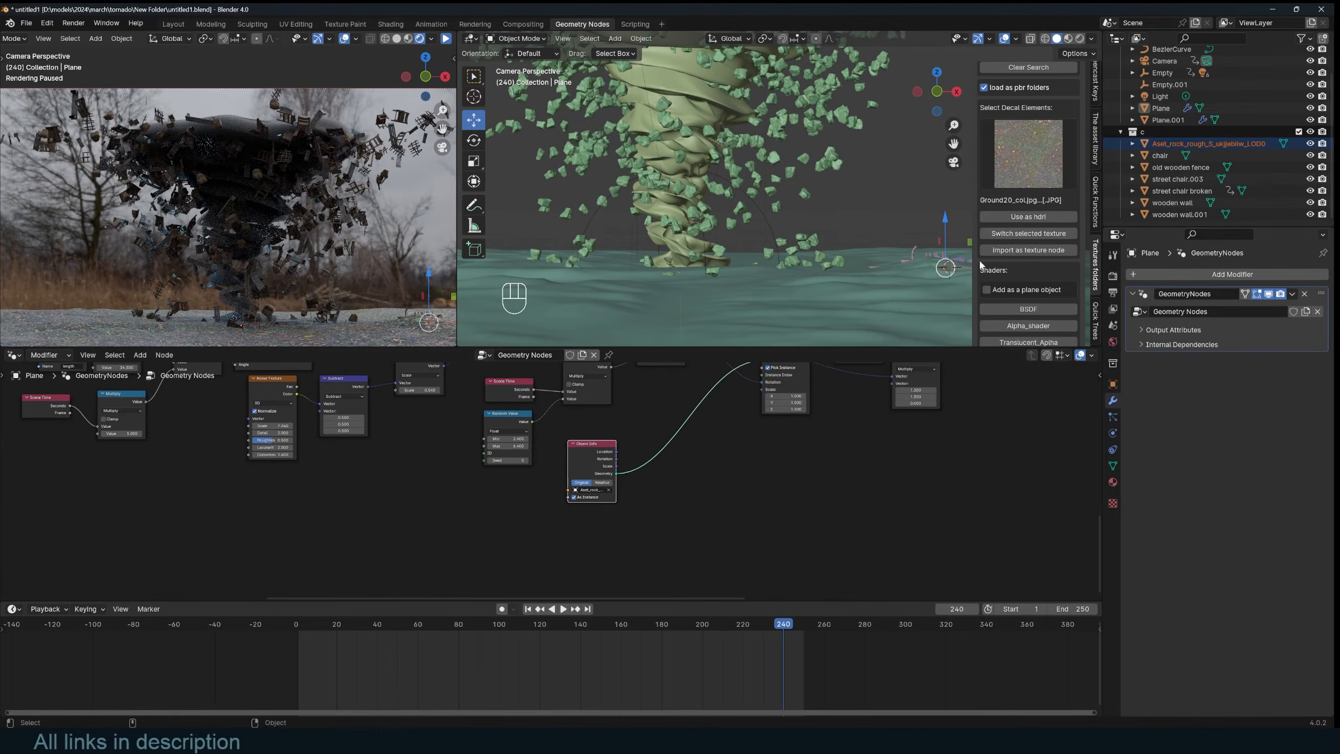
left_click_drag(1159, 155, 954, 348)
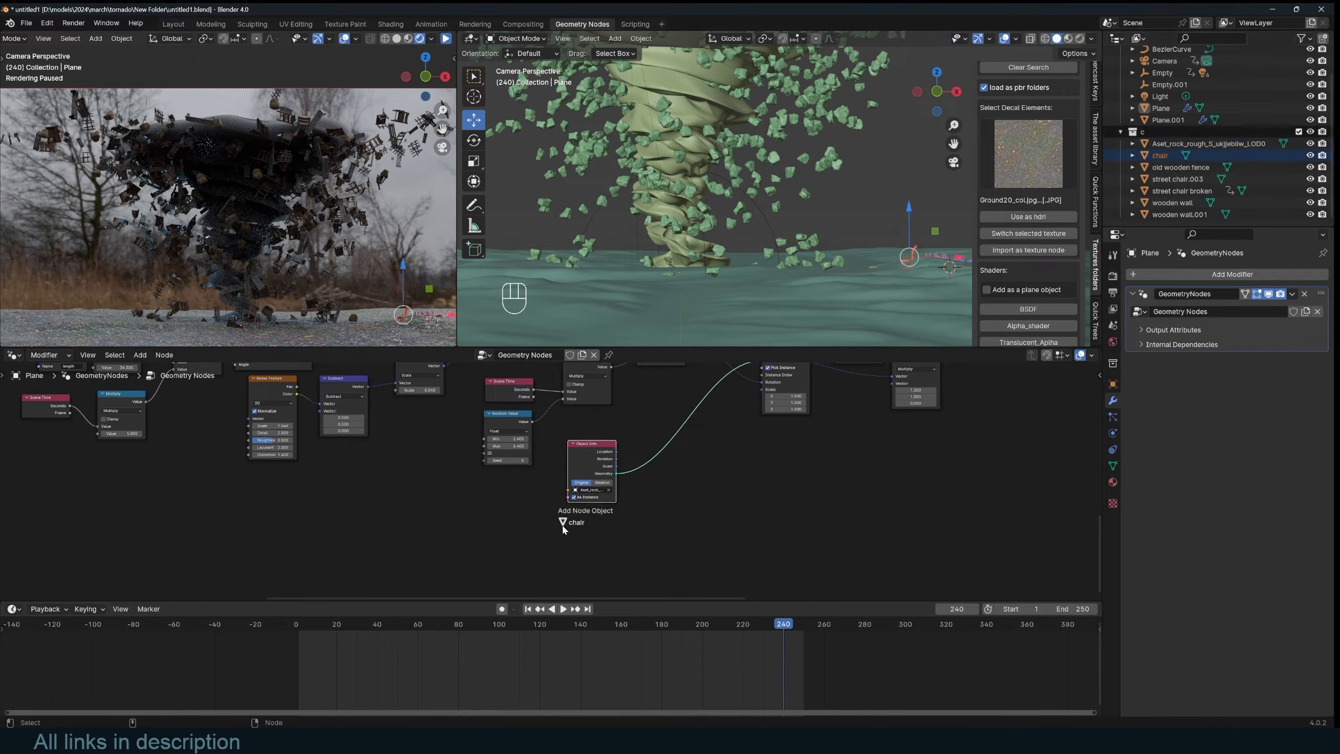
middle_click_drag(608, 546, 596, 512)
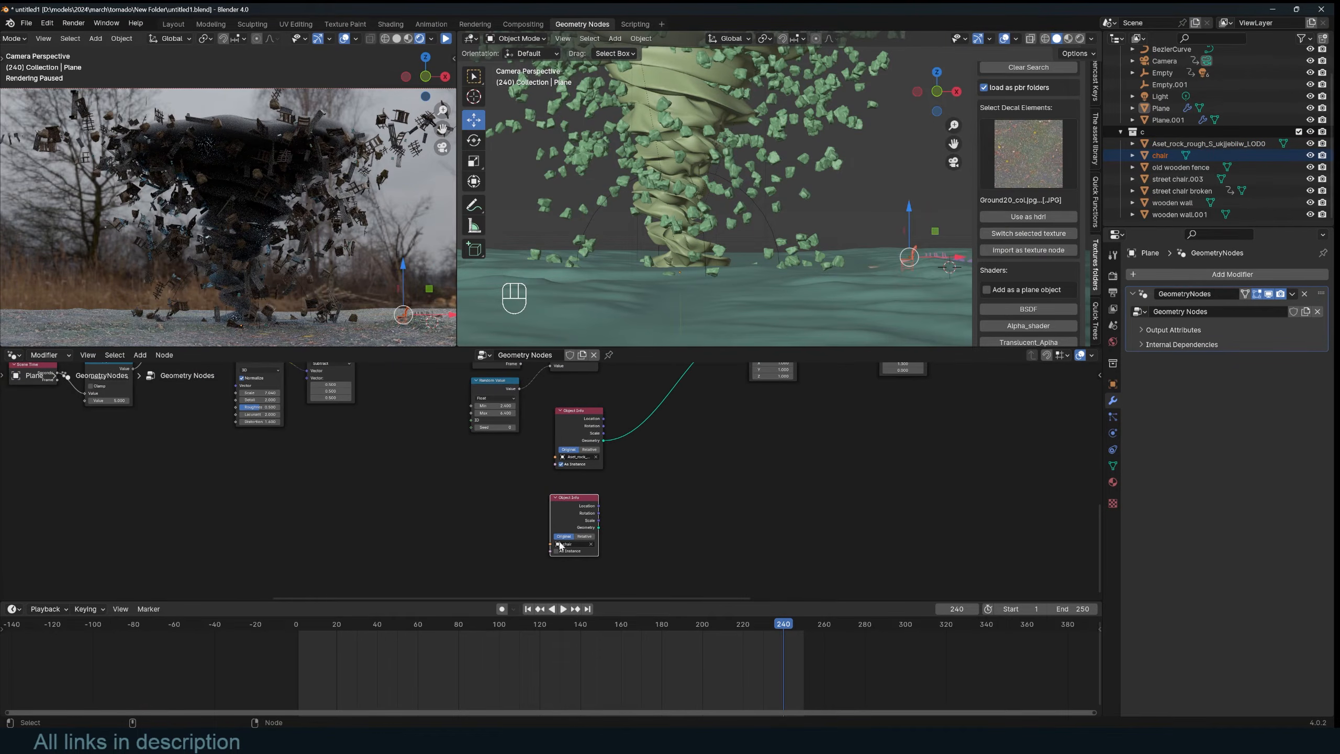
scroll(597, 501, "down", 2)
middle_click_drag(642, 447, 599, 468)
scroll(600, 466, "up", 3)
Step: Insert a Join Geometry node on the rock's link to Instance on Points and connect the chair's Geometry output into it
key("shift+a")
left_click(624, 424)
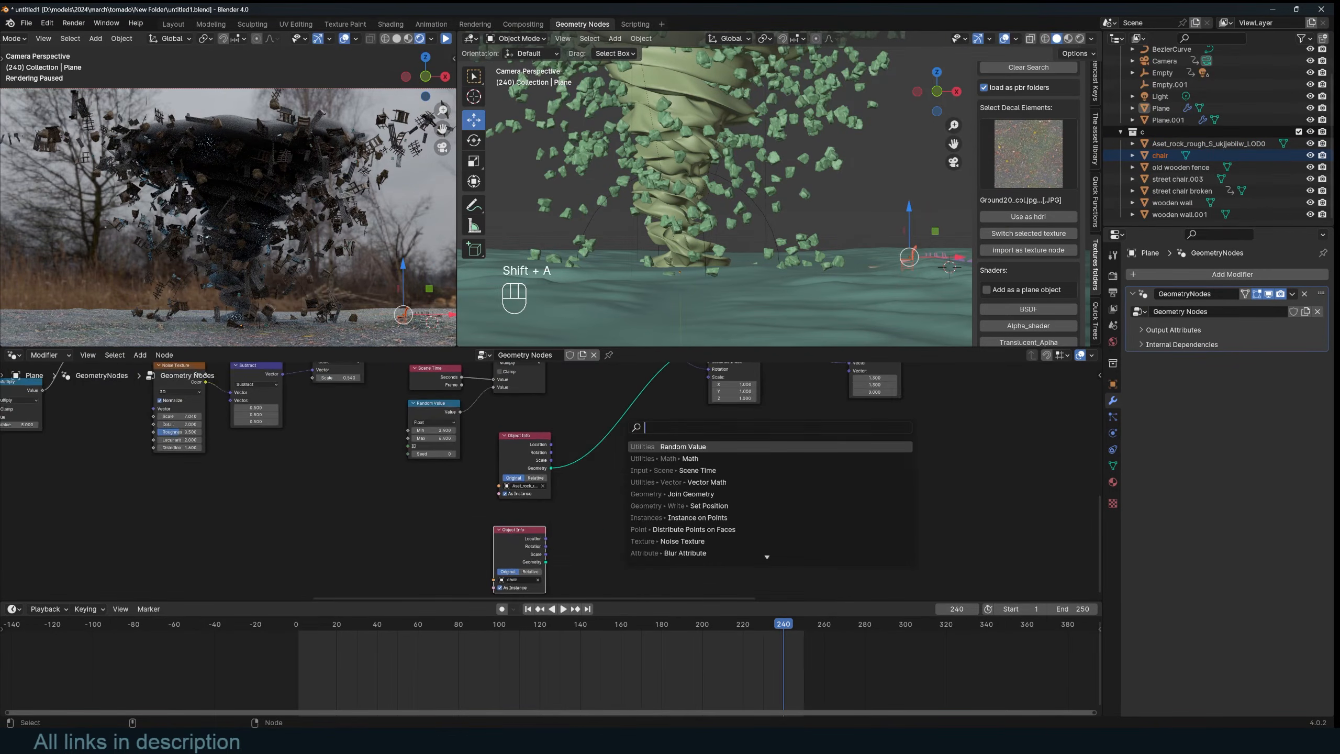
type("jo")
key("Down")
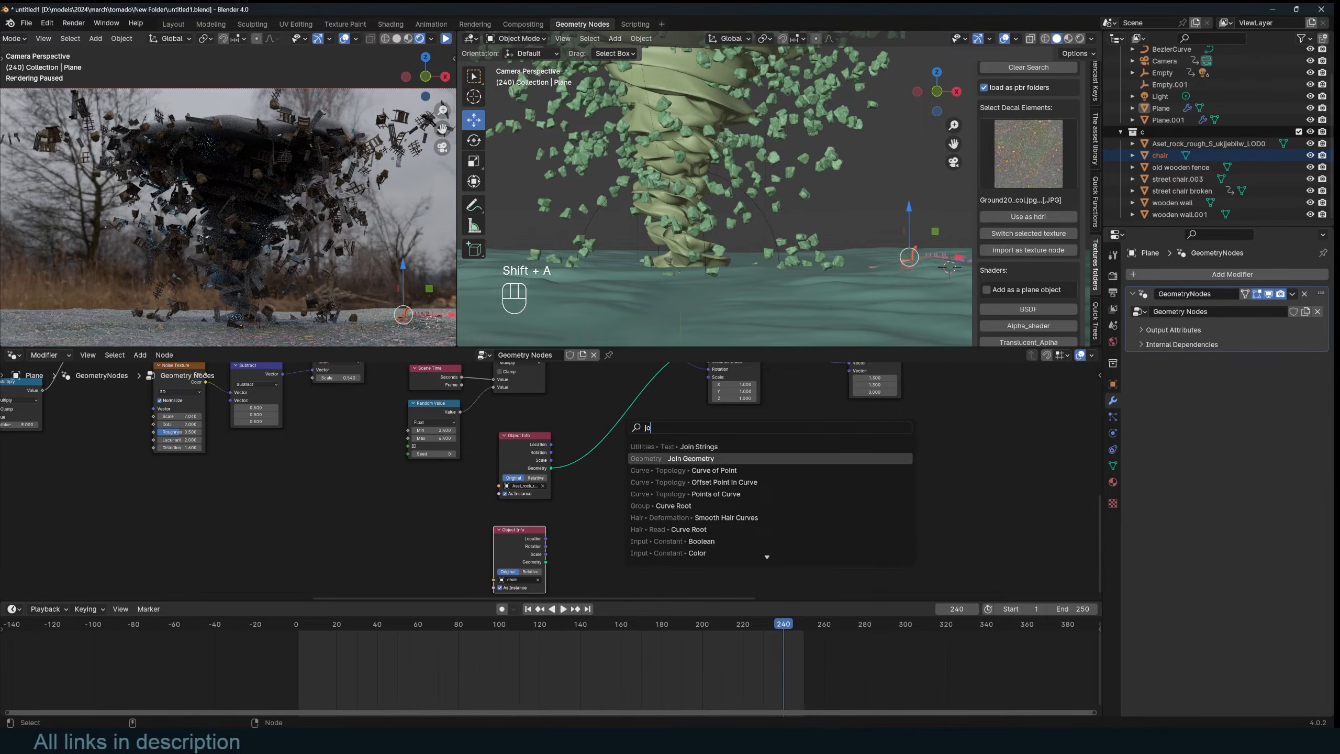
key("Return")
left_click(588, 422)
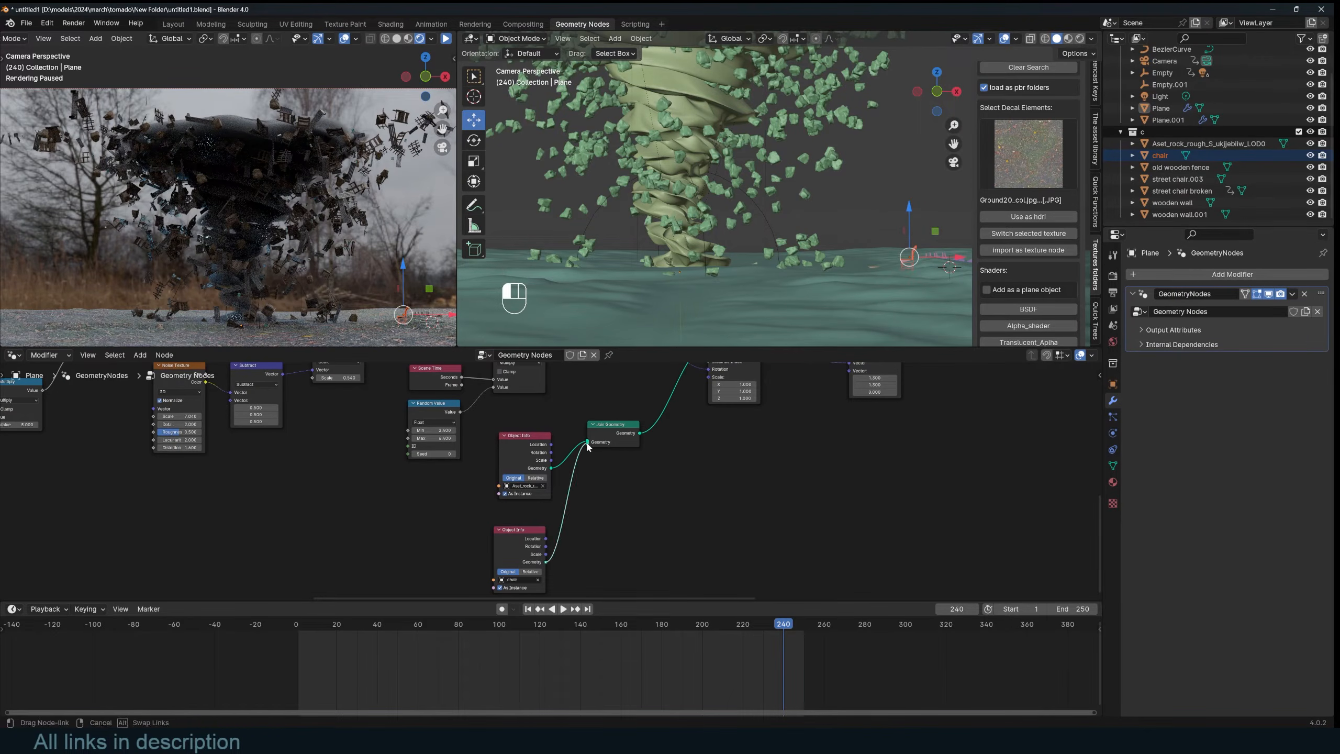
left_click_drag(587, 447, 588, 444)
middle_click_drag(639, 146, 627, 188, "shift")
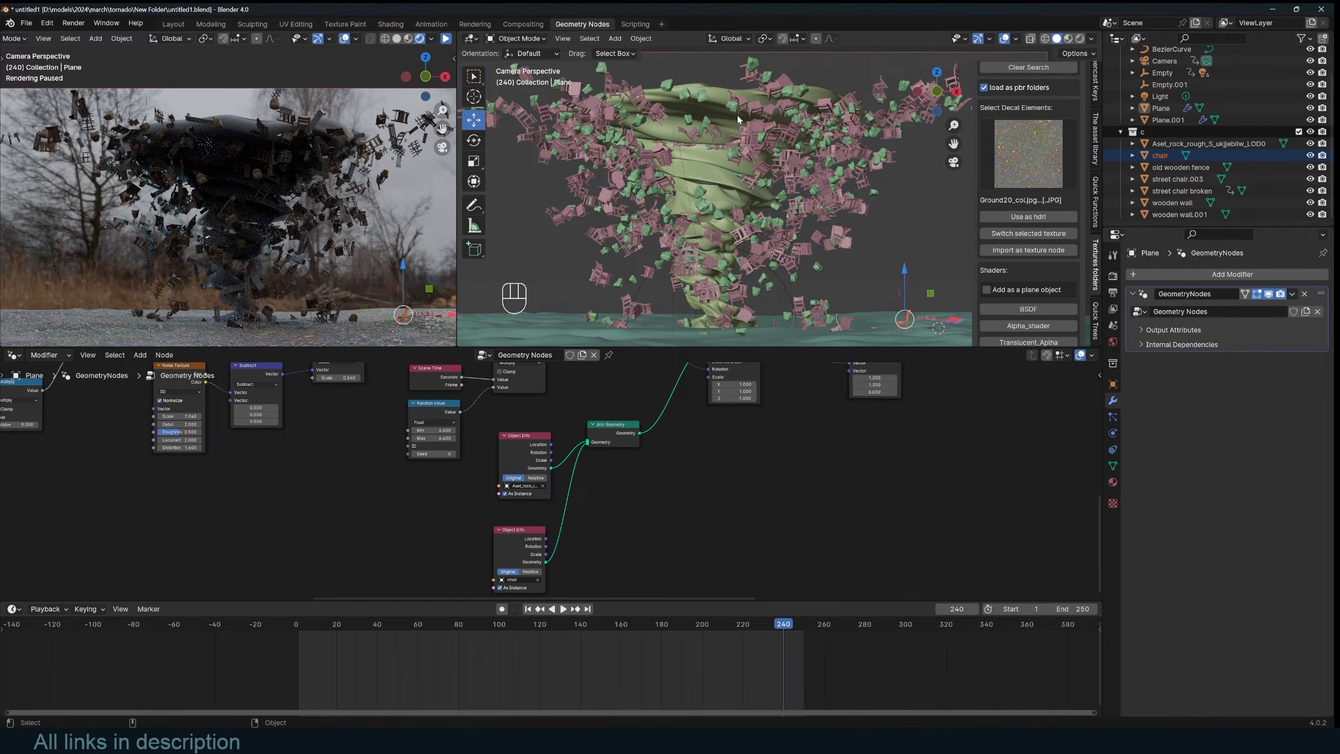
Step: Insert a Duplicate Elements node set to Instance between the rock's Object Info and Join Geometry nodes
middle_click_drag(580, 475, 603, 462)
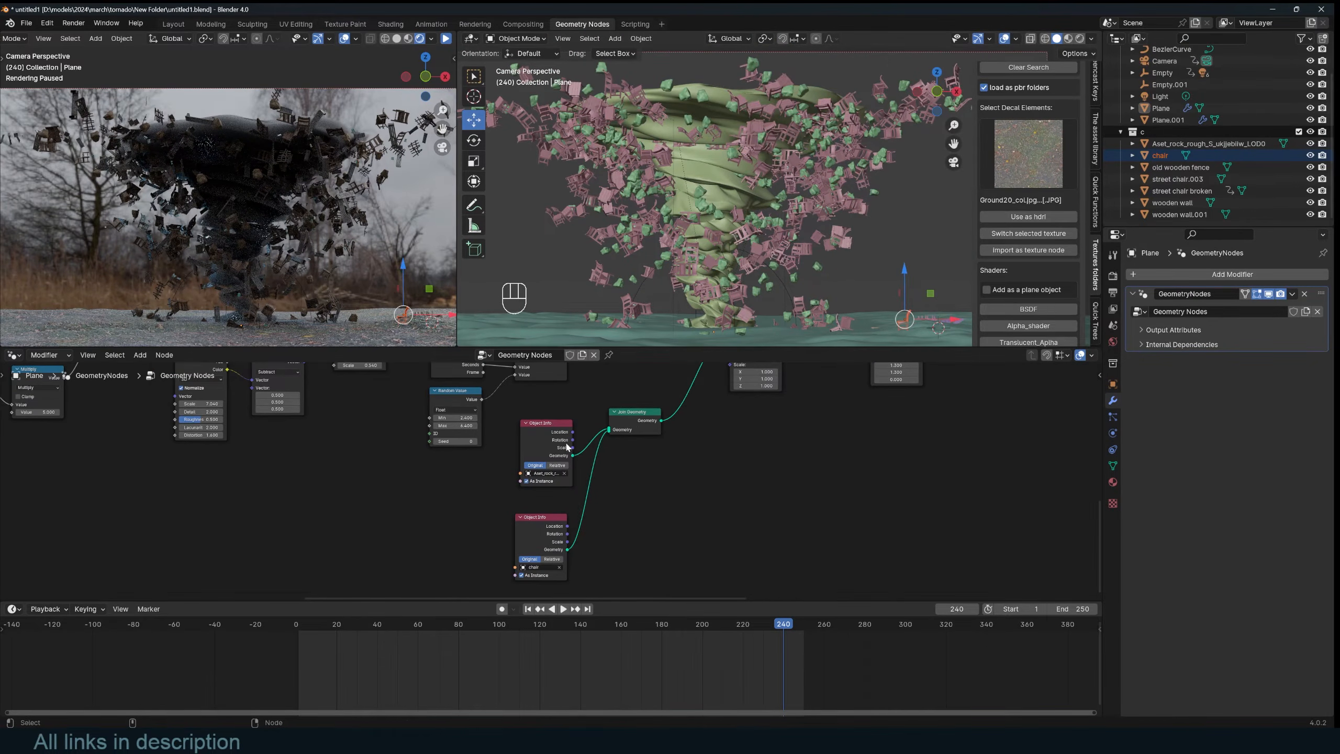
left_click_drag(633, 414, 674, 470)
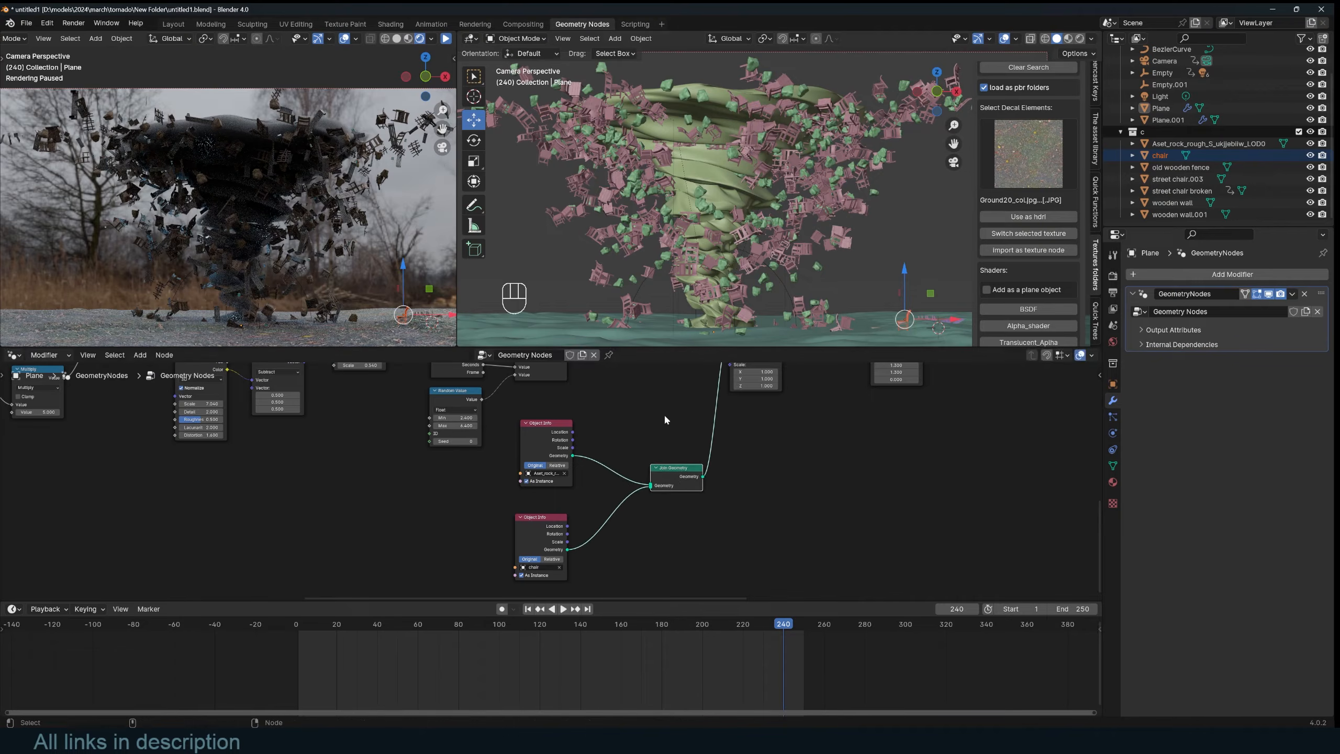
scroll(664, 424, "up", 2)
key("shift+a")
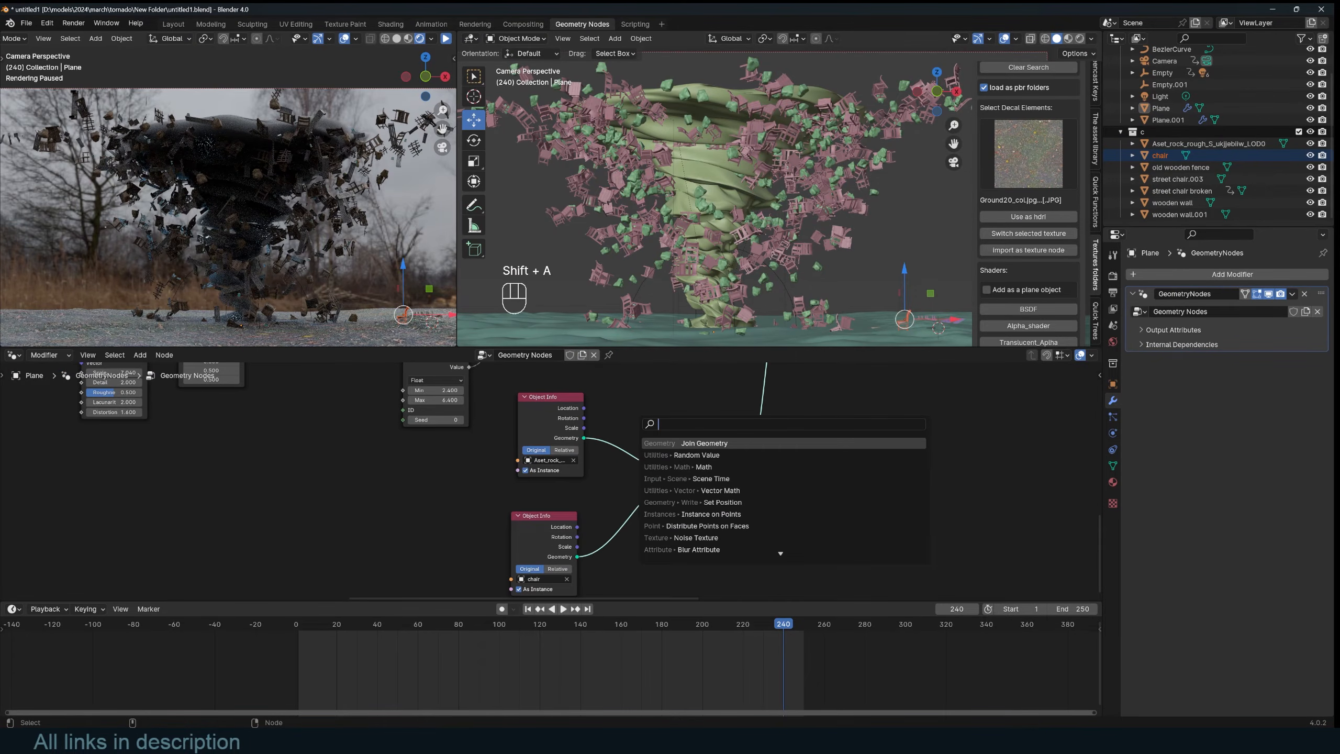
type("du")
key("Down")
key("Return")
left_click(618, 414)
scroll(701, 413, "up", 4)
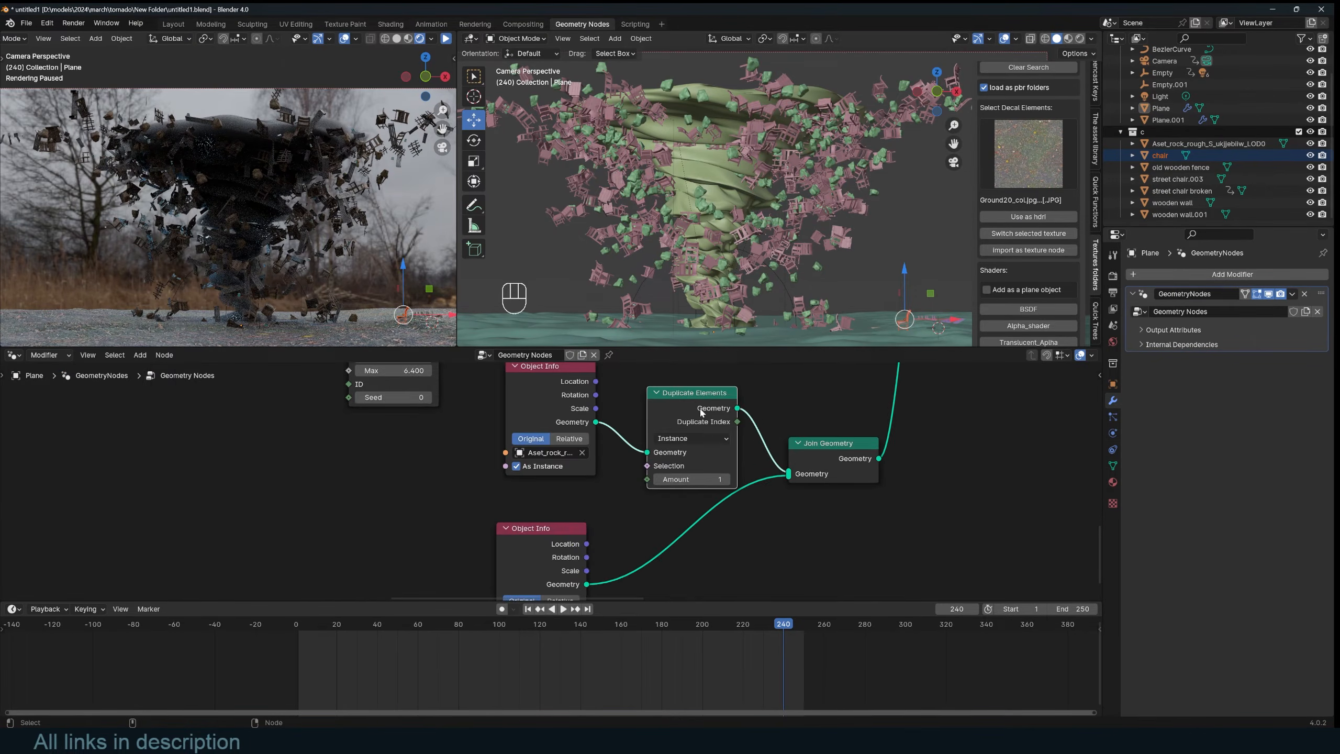
Step: Set the Duplicate Elements Amount to 4 and move the Join Geometry node farther from it
left_click(726, 480)
left_click(726, 480)
left_click(727, 480)
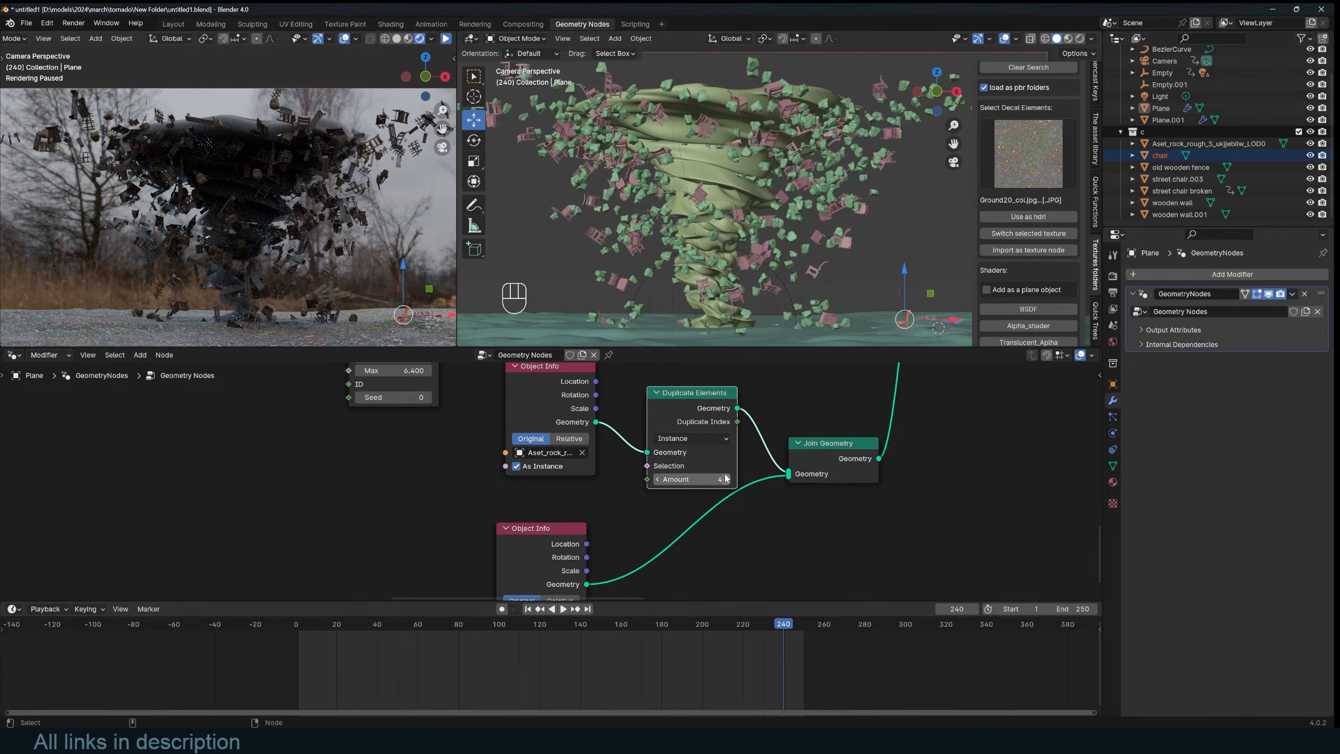
left_click_drag(811, 474, 840, 491)
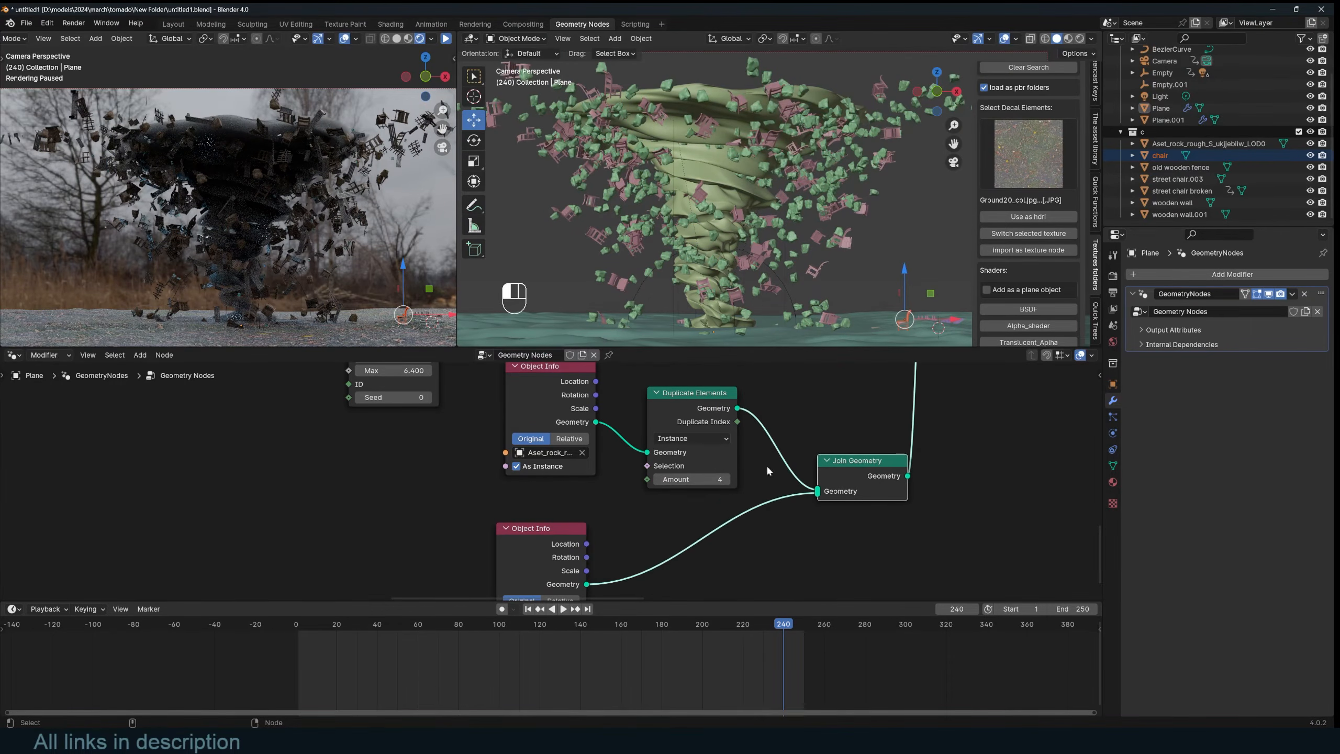
middle_click_drag(554, 576, 547, 514)
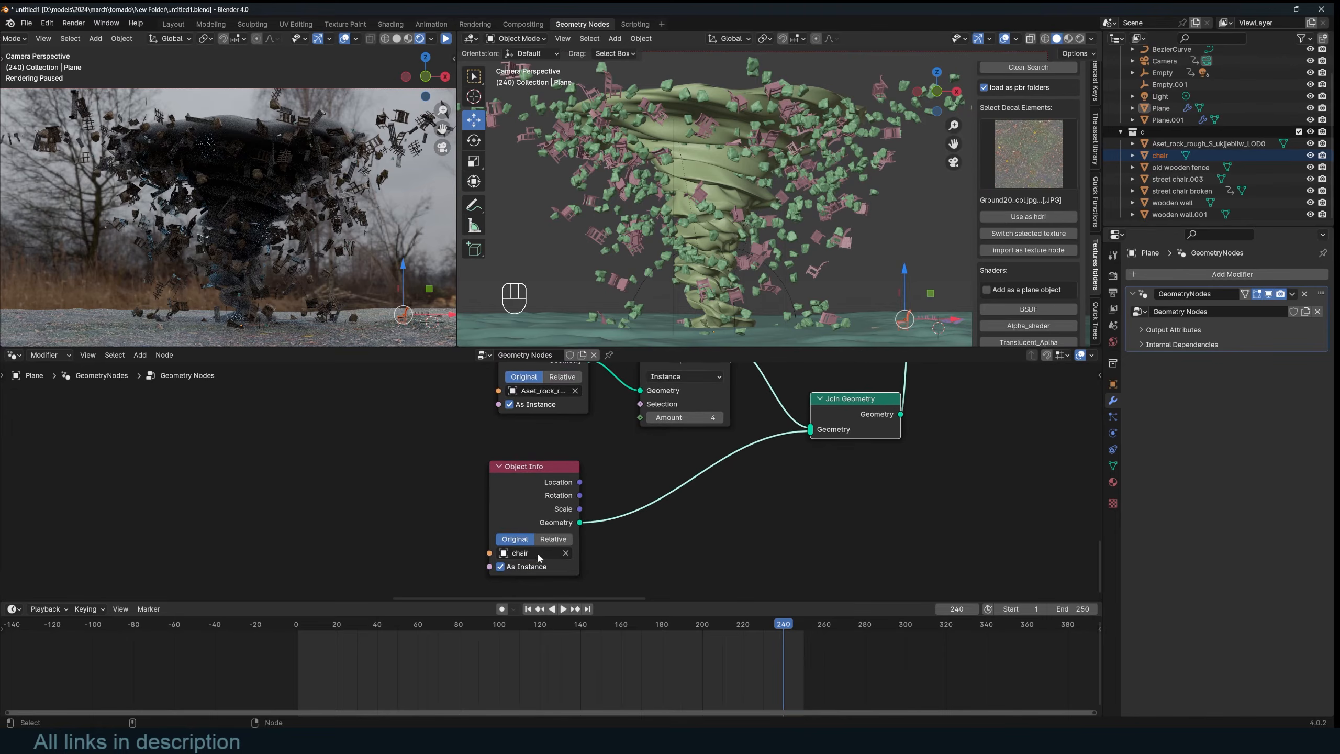
Step: Set the Duplicate Elements Amount to 7 and preview the debris animation
left_click(720, 417)
left_click(720, 417)
left_click(719, 417)
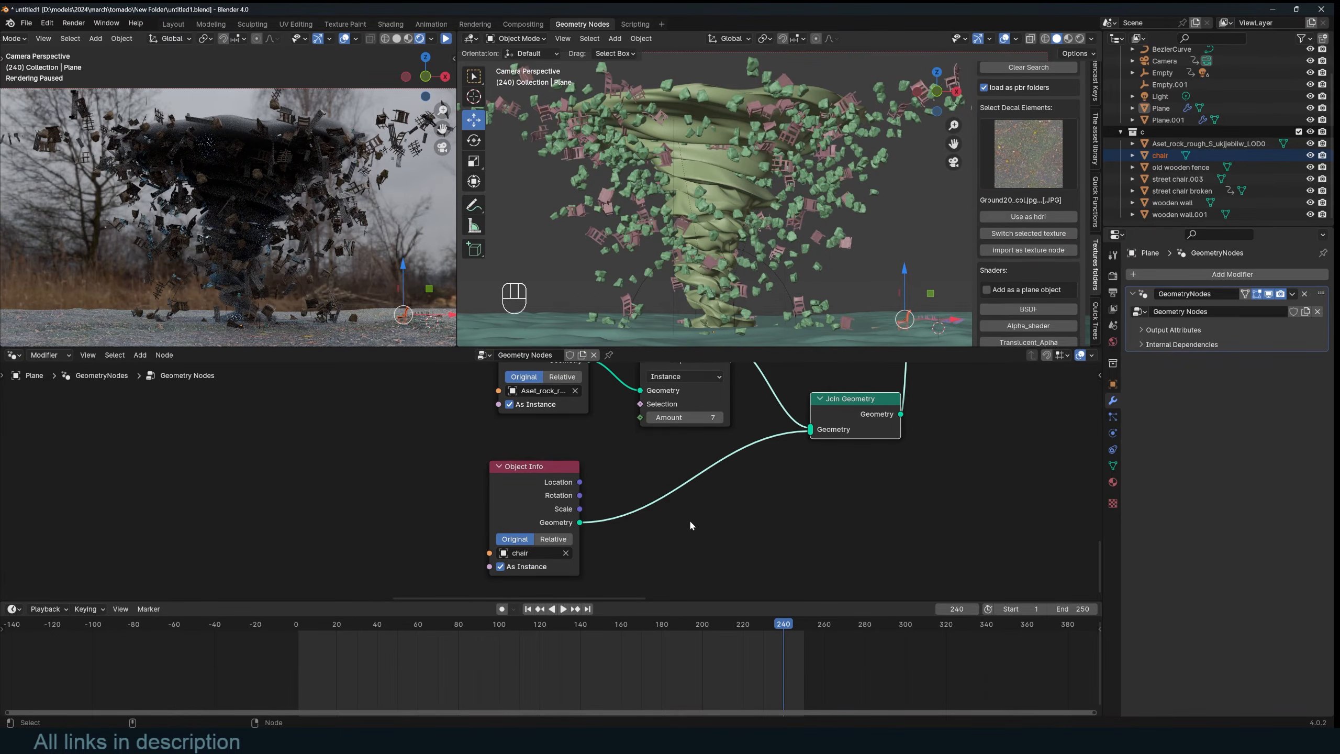
key("space")
key("space")
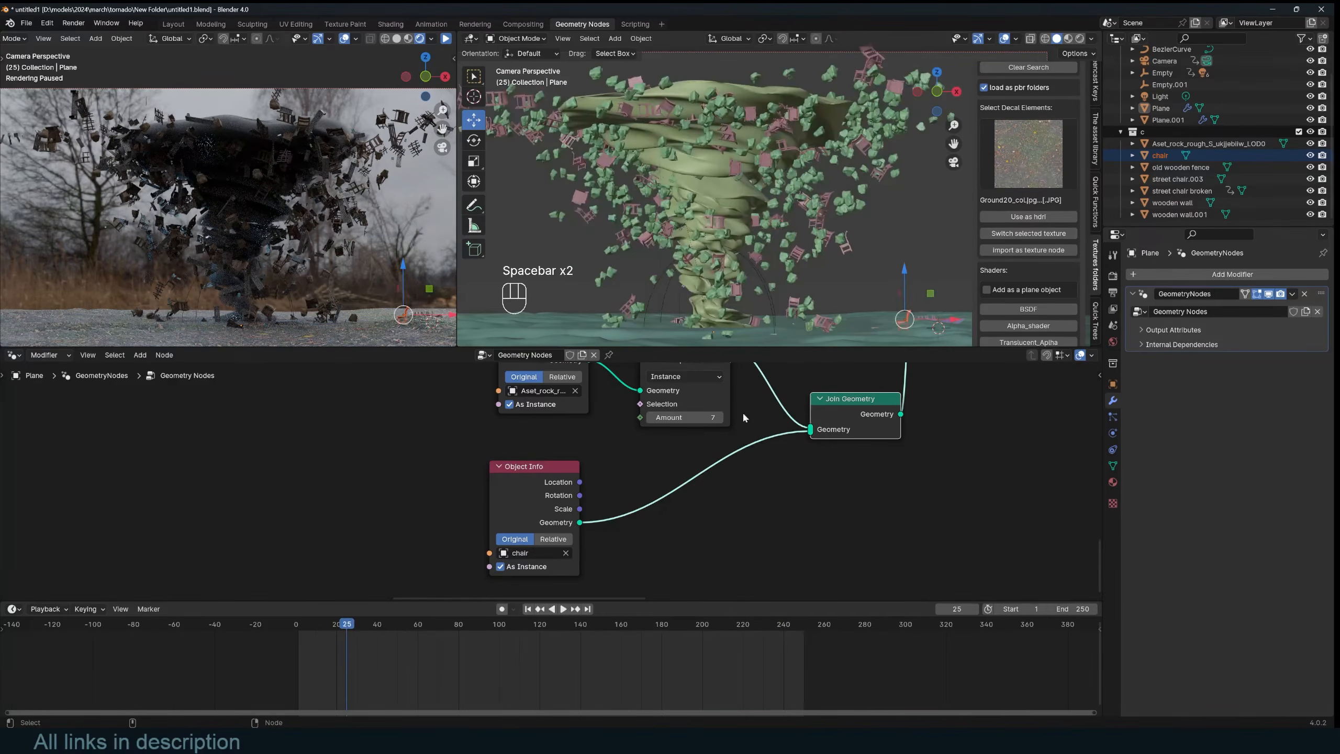
Step: Add an Object Info node for the old wooden fence below the chair's node and enable As Instance
scroll(742, 411, "down", 1)
left_click_drag(1181, 167, 614, 559)
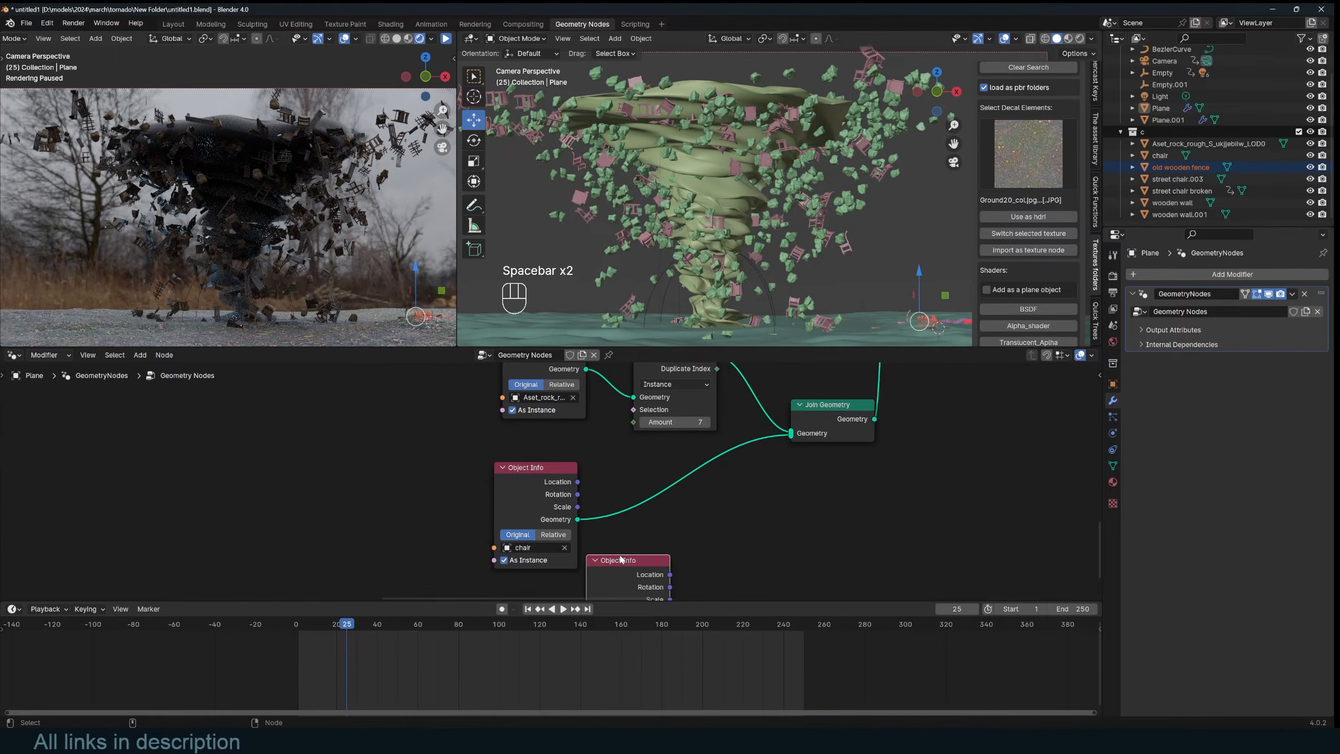
scroll(621, 560, "down", 1)
middle_click_drag(621, 559, 626, 486)
left_click_drag(615, 504, 536, 522)
scroll(559, 518, "down", 3)
scroll(568, 545, "up", 2)
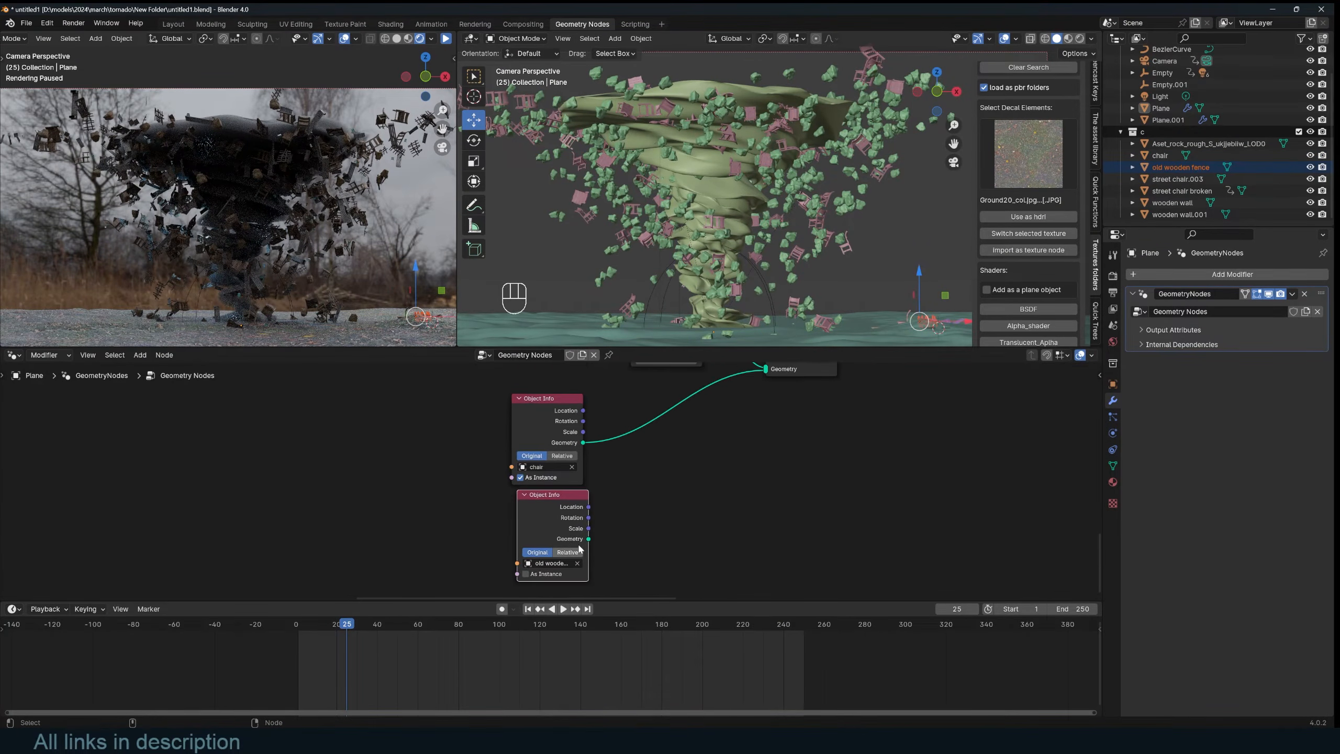
middle_click_drag(559, 555, 496, 536)
scroll(491, 552, "down", 4)
scroll(496, 537, "up", 2)
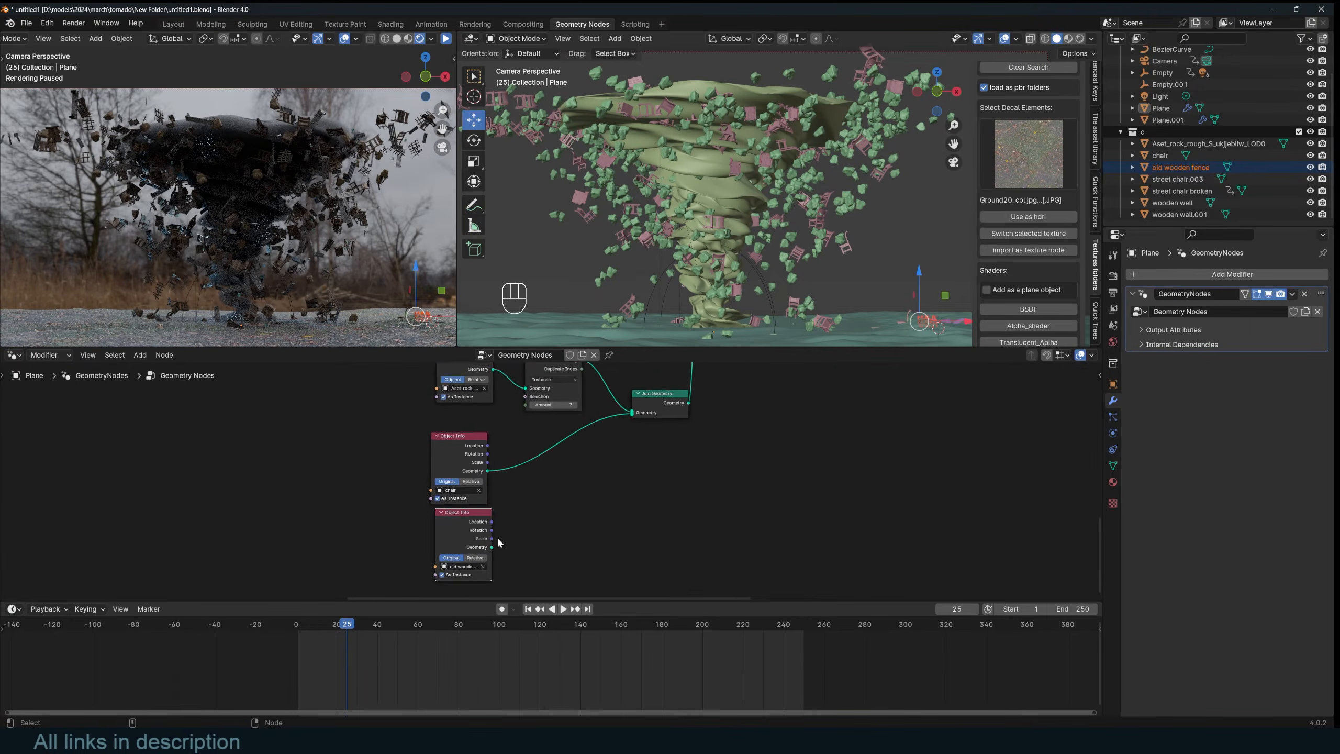
Step: Connect the old wooden fence's Object Info geometry to the Join Geometry node
left_click_drag(487, 552, 638, 407)
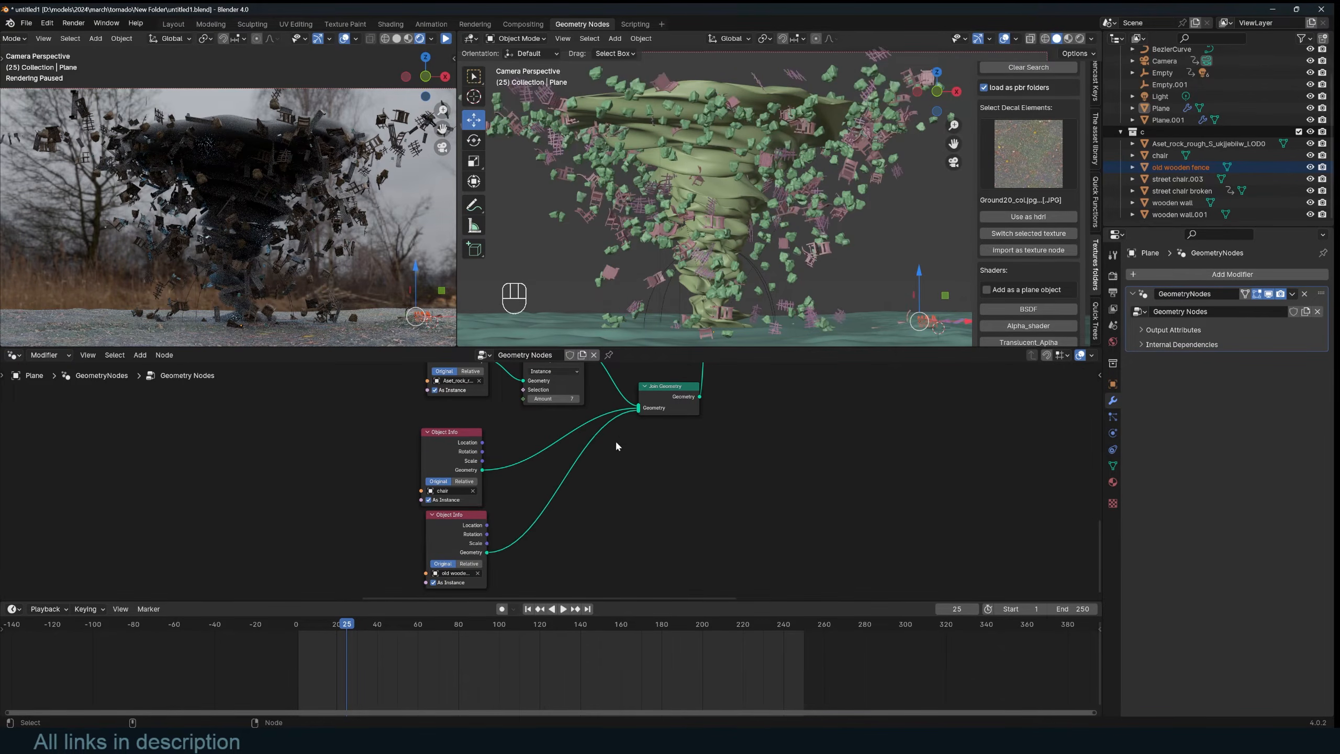
scroll(615, 440, "down", 1)
scroll(504, 474, "up", 1)
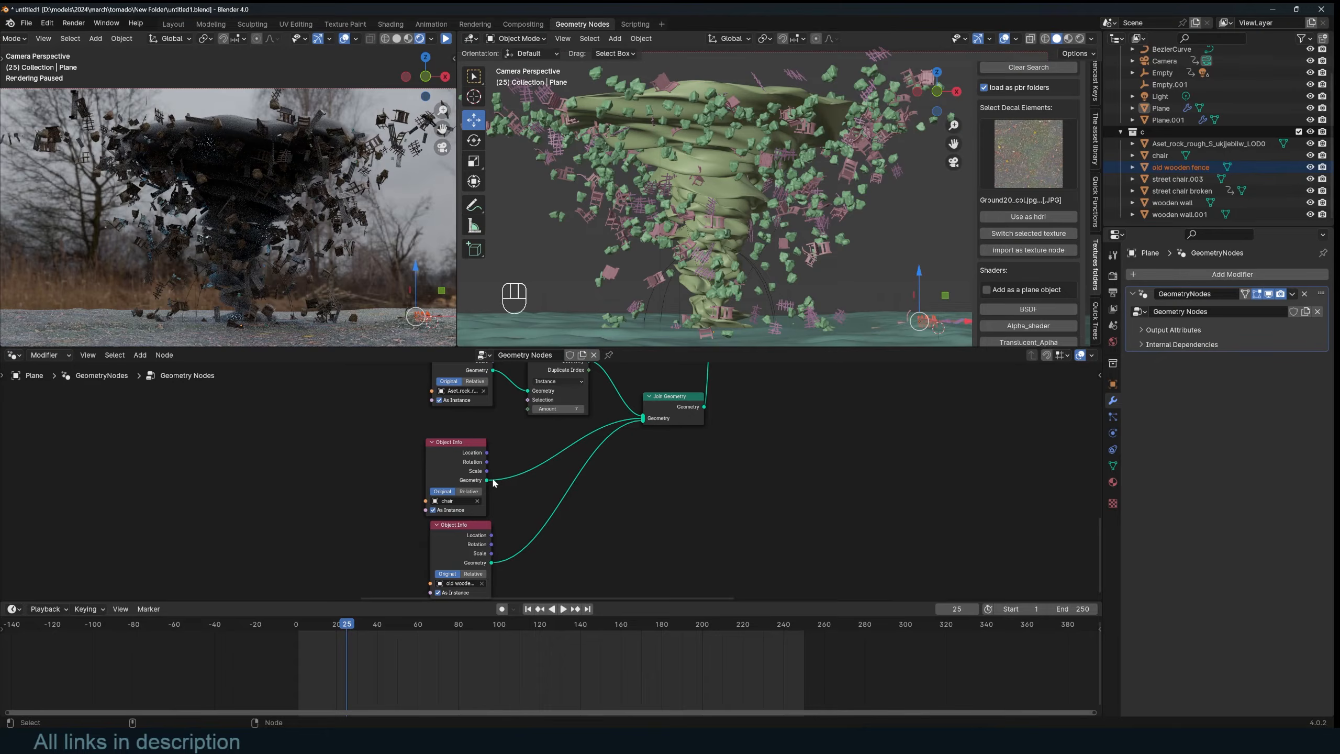
Step: Insert a copy of the rock's Duplicate Elements node between the chair's Object Info and Join Geometry, with Amount 2
left_click(551, 372)
key("shift+d")
left_click(542, 452)
double_click(566, 489)
type("2")
key("Return")
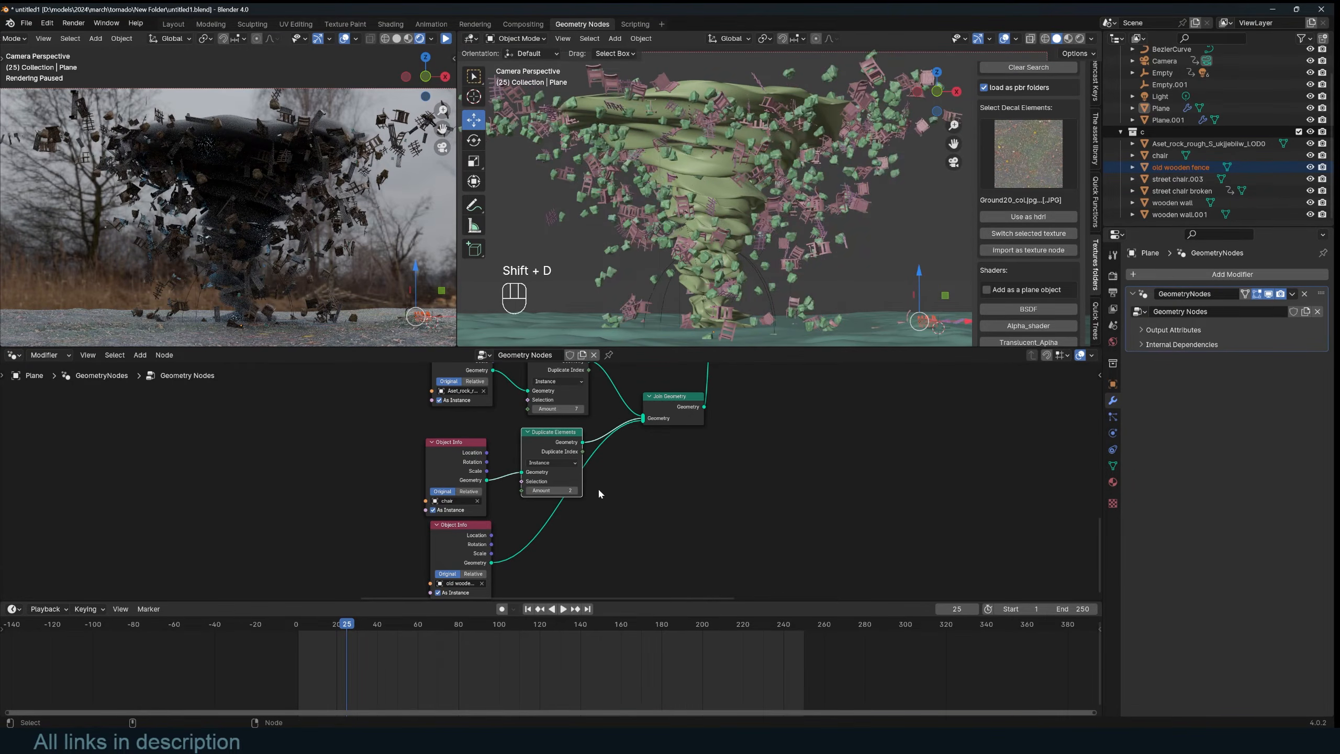
Step: Insert another Duplicate Elements copy after the fence's Object Info node, set its Amount to 1 and save the file
key("shift+d")
left_click(534, 554)
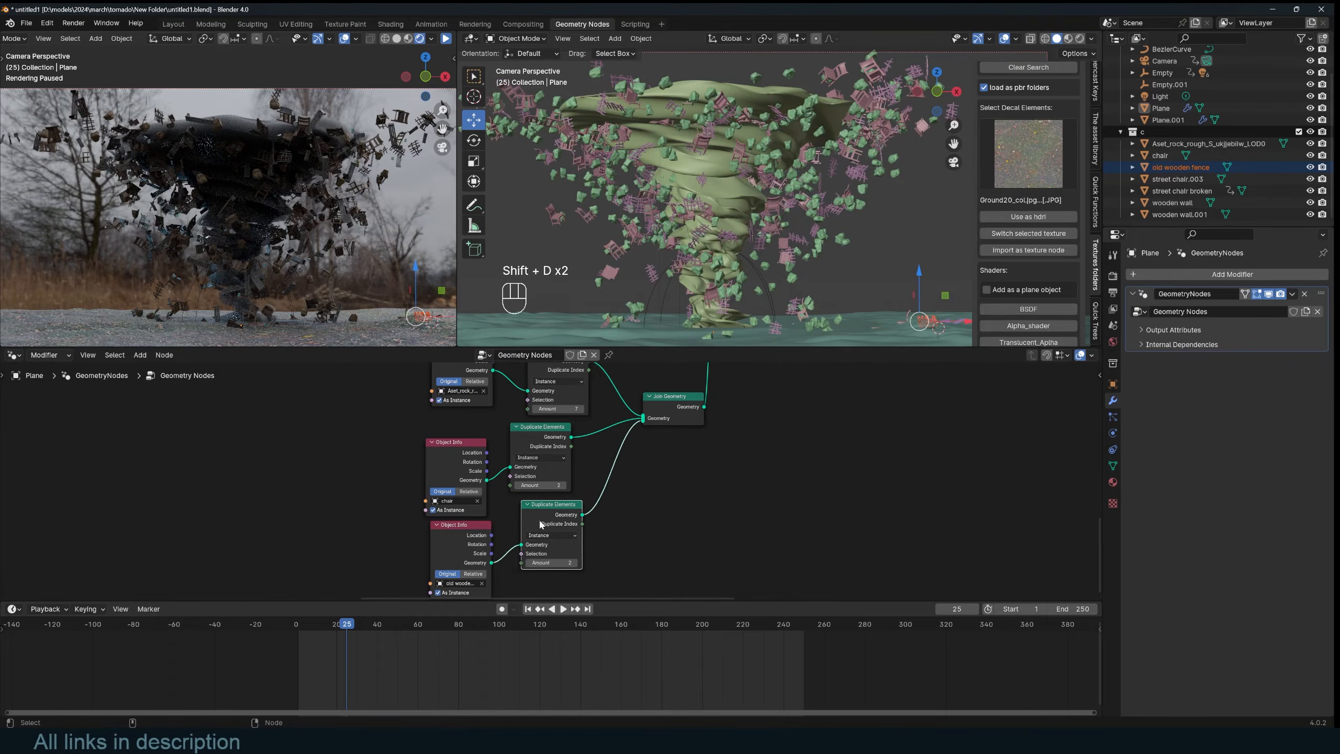
left_click(533, 563)
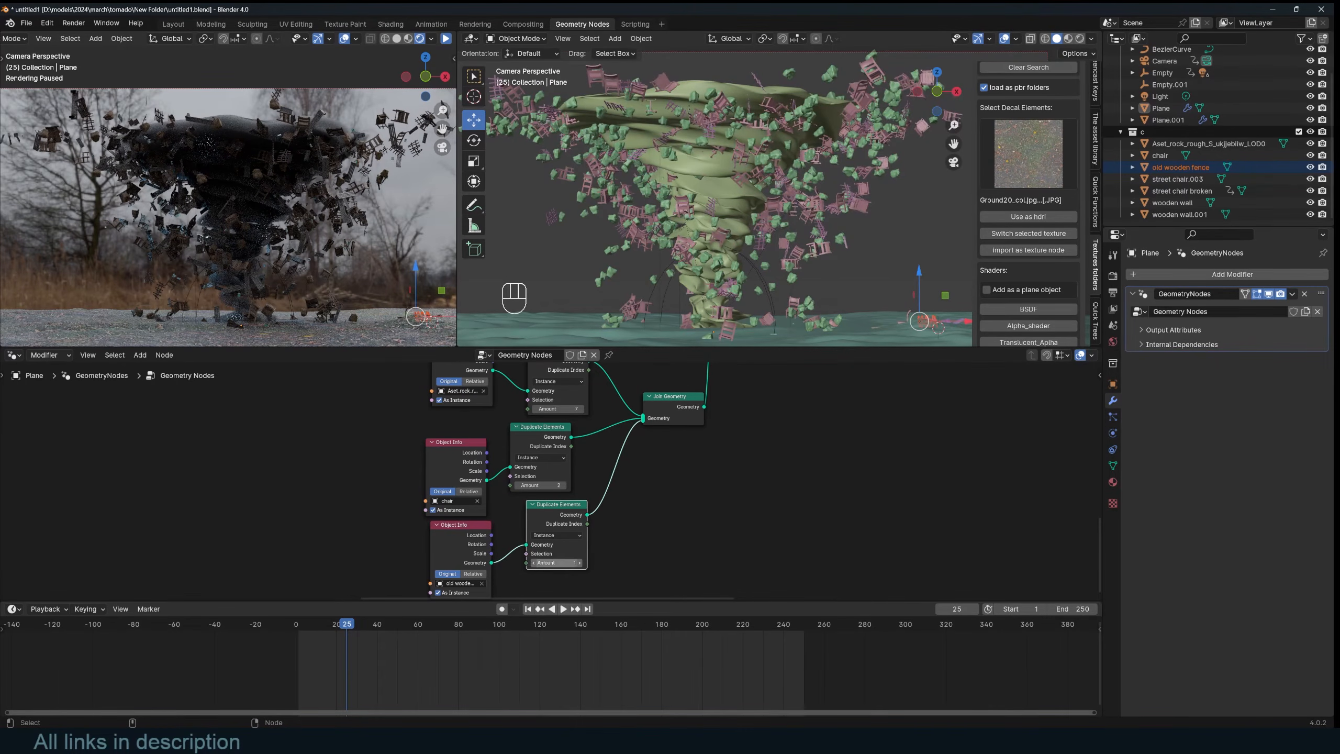
left_click_drag(554, 563, 590, 563)
double_click(554, 562)
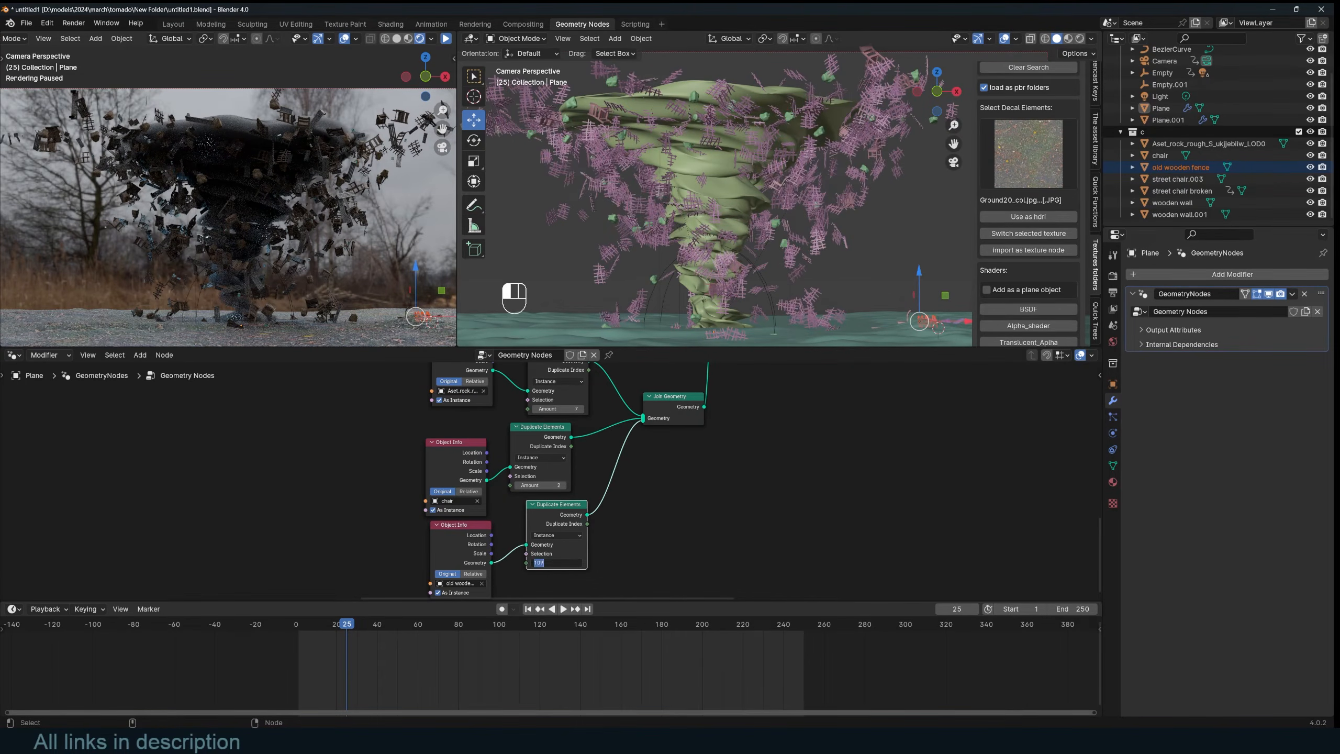
key("Return")
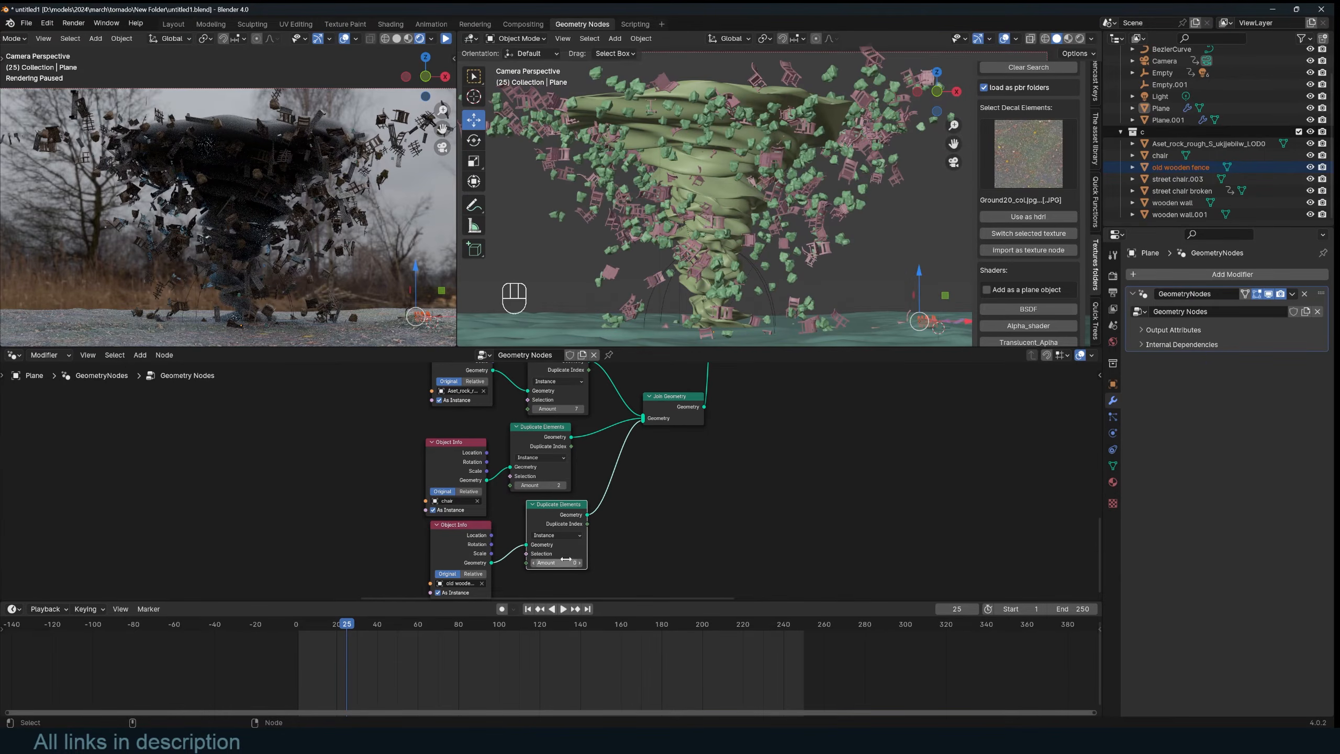
left_click(578, 563)
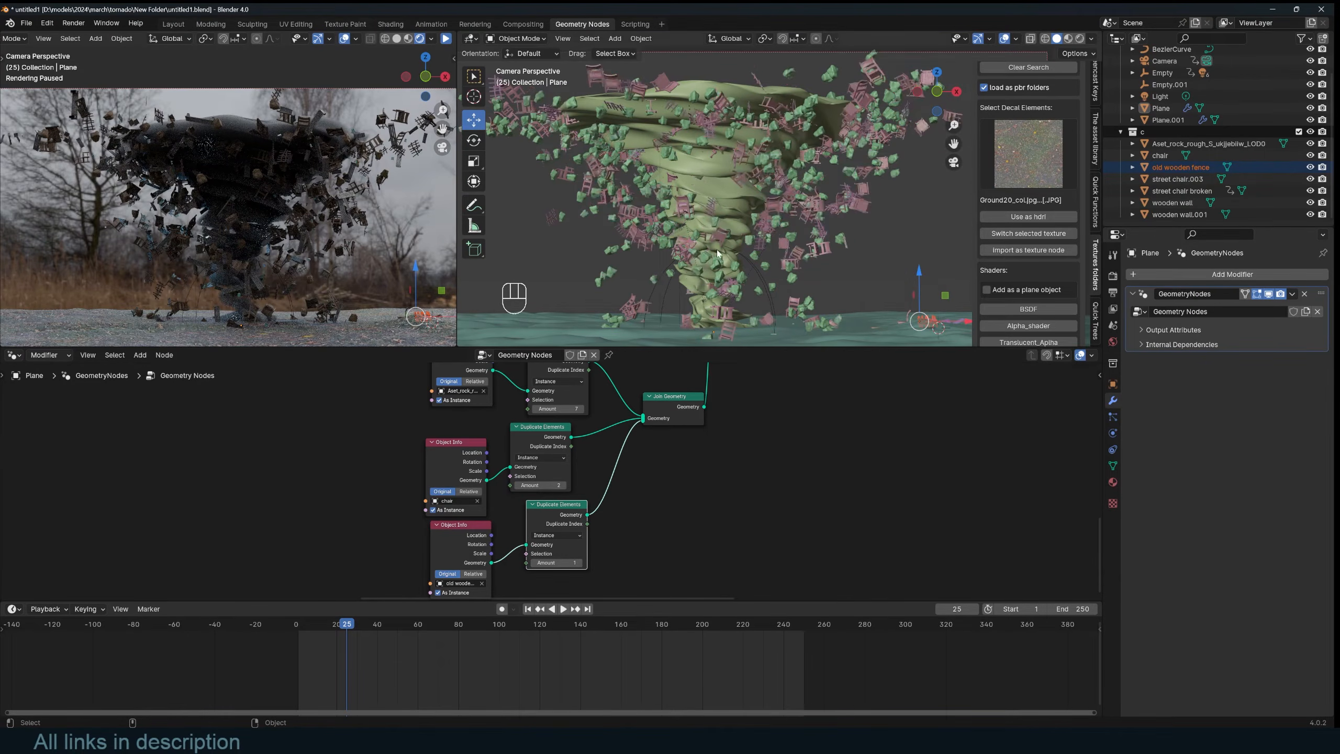
scroll(634, 427, "down", 2)
middle_click_drag(633, 426, 640, 462)
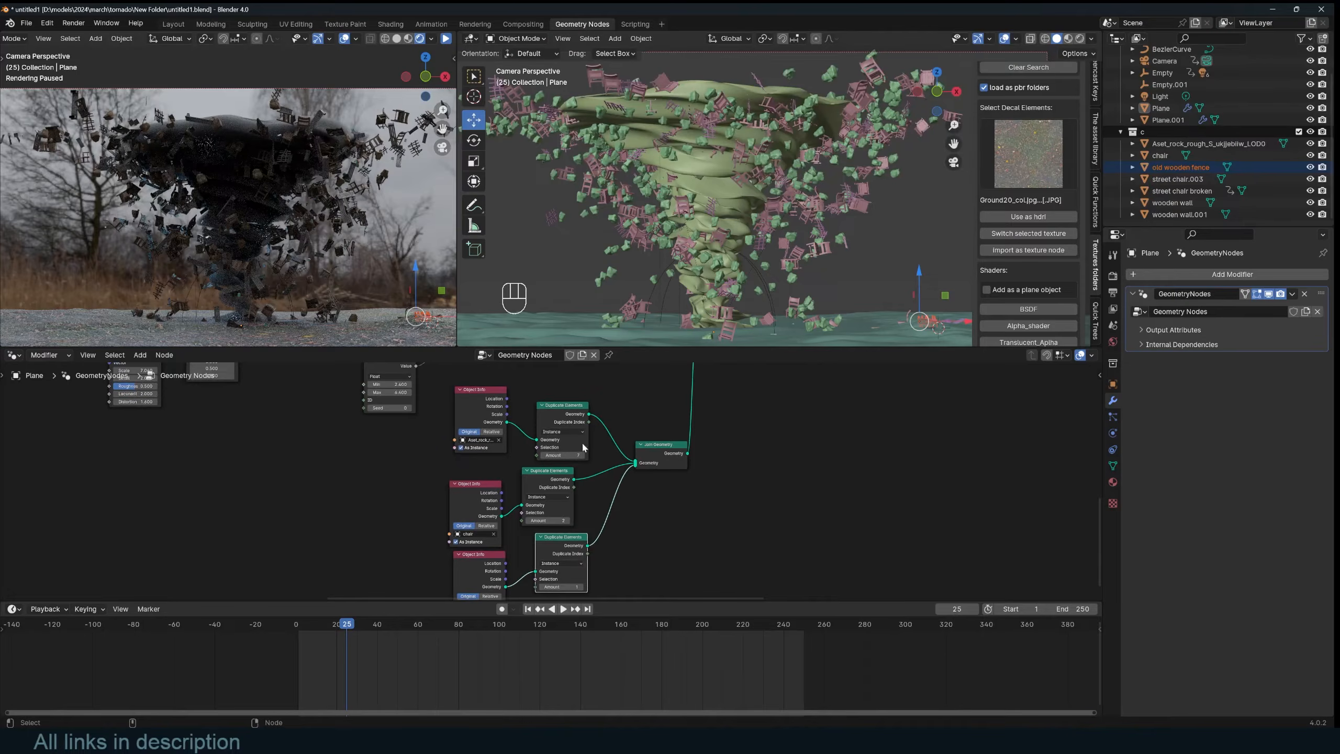
key("ctrl+s")
Step: Examine the mix of rocks, chairs and fences up close around the tornado with everything deselected
scroll(672, 196, "up", 5)
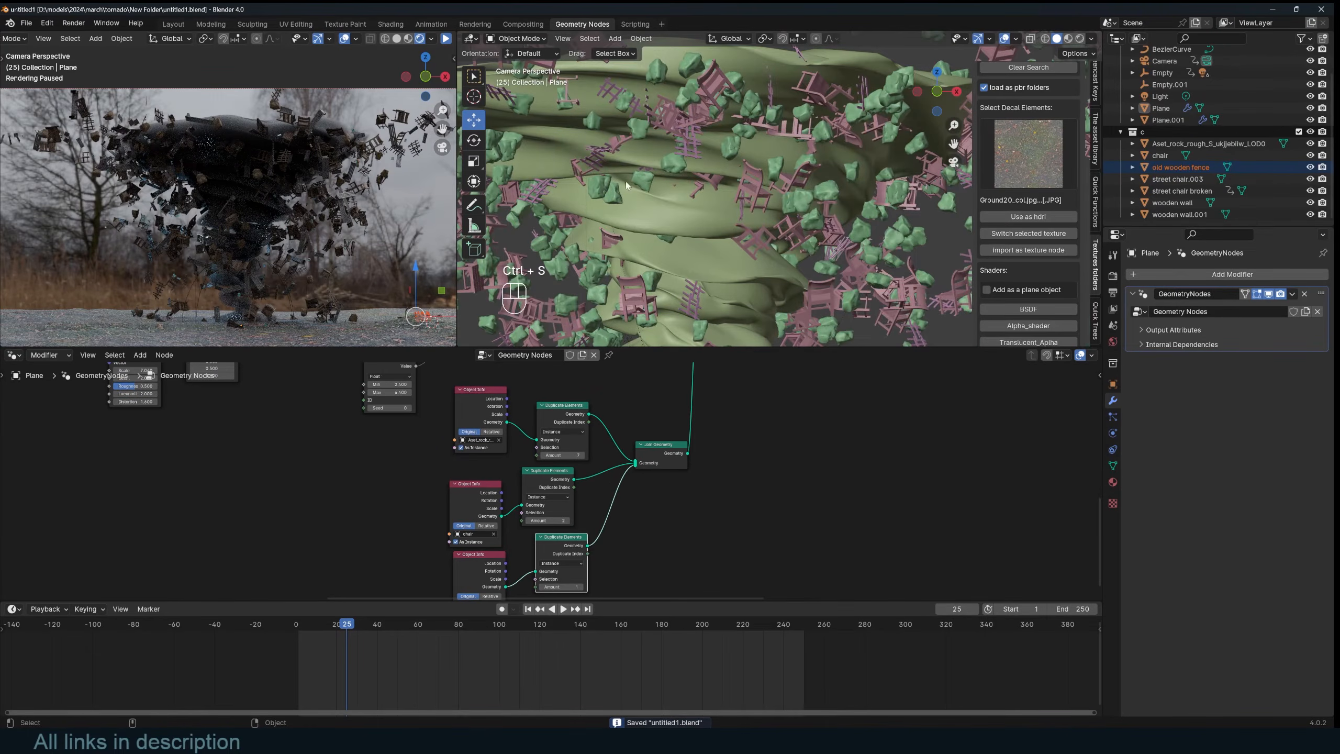
middle_click_drag(627, 417, 648, 445)
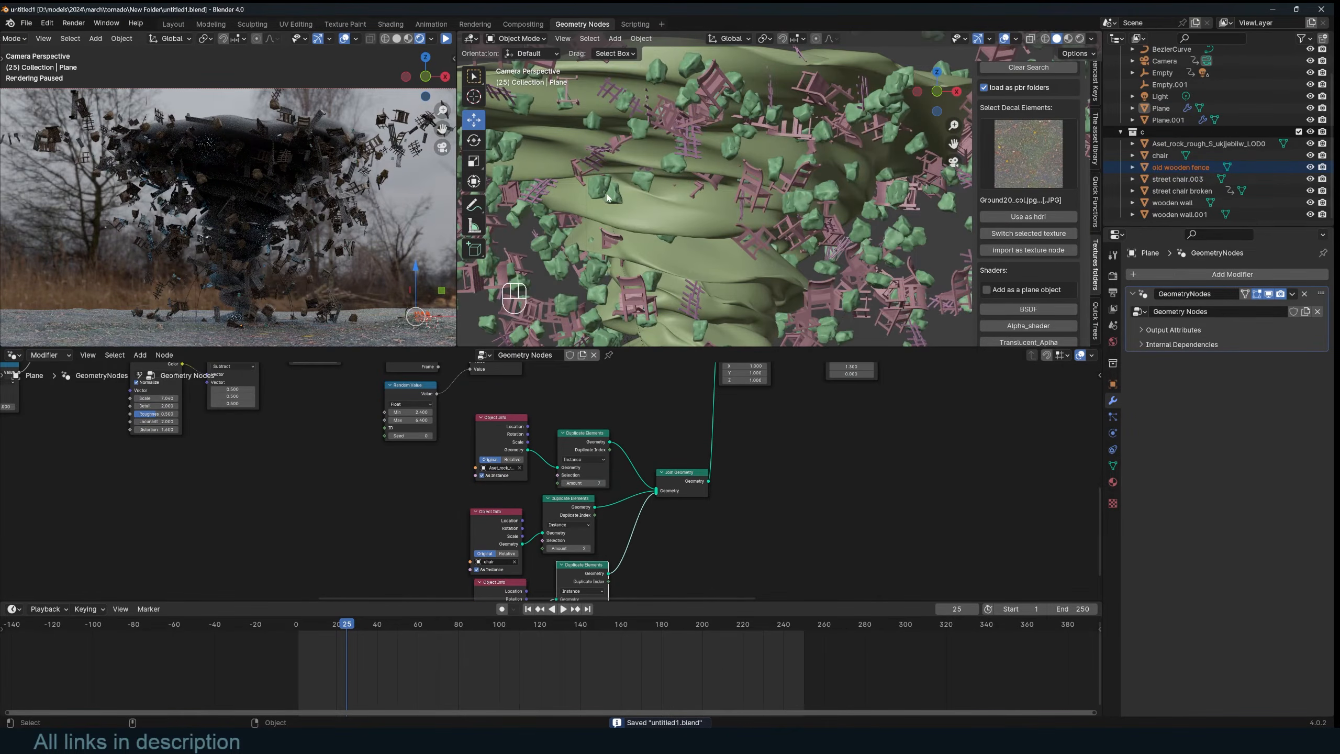
scroll(607, 198, "up", 4)
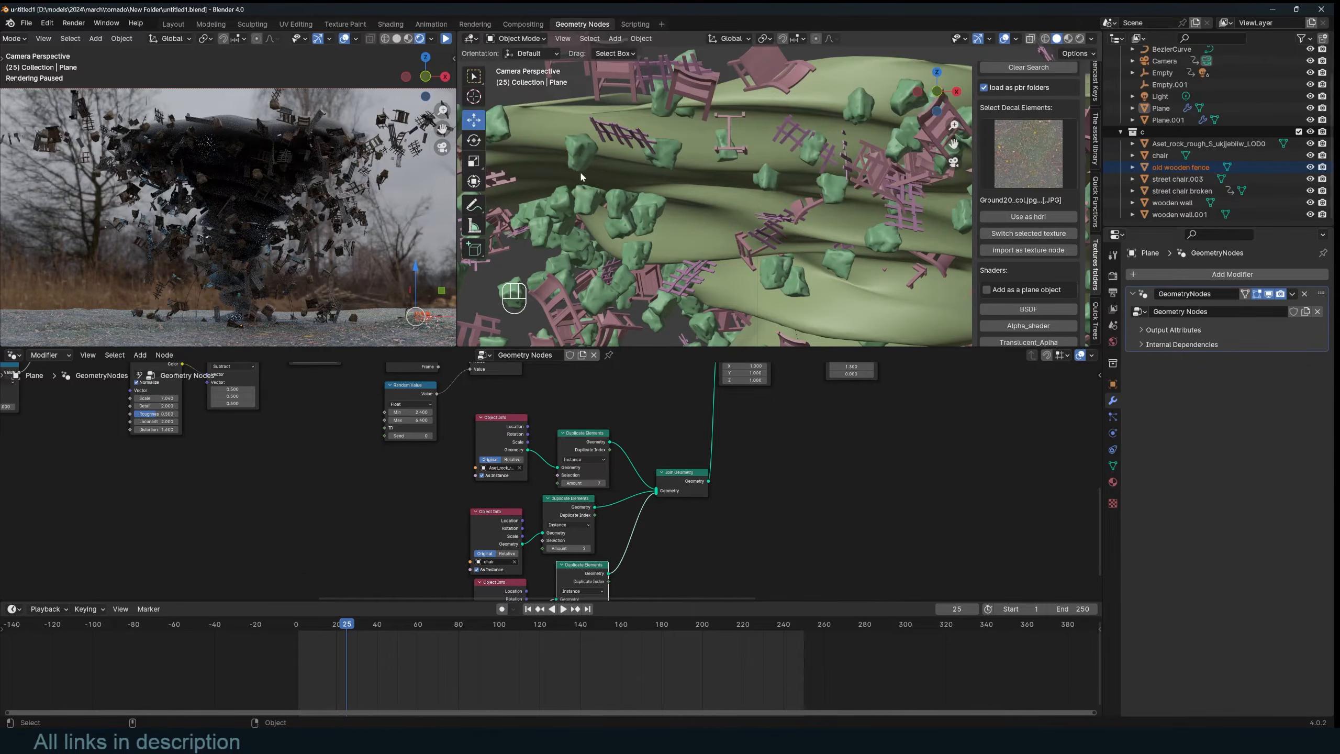
middle_click_drag(618, 133, 652, 196, "shift")
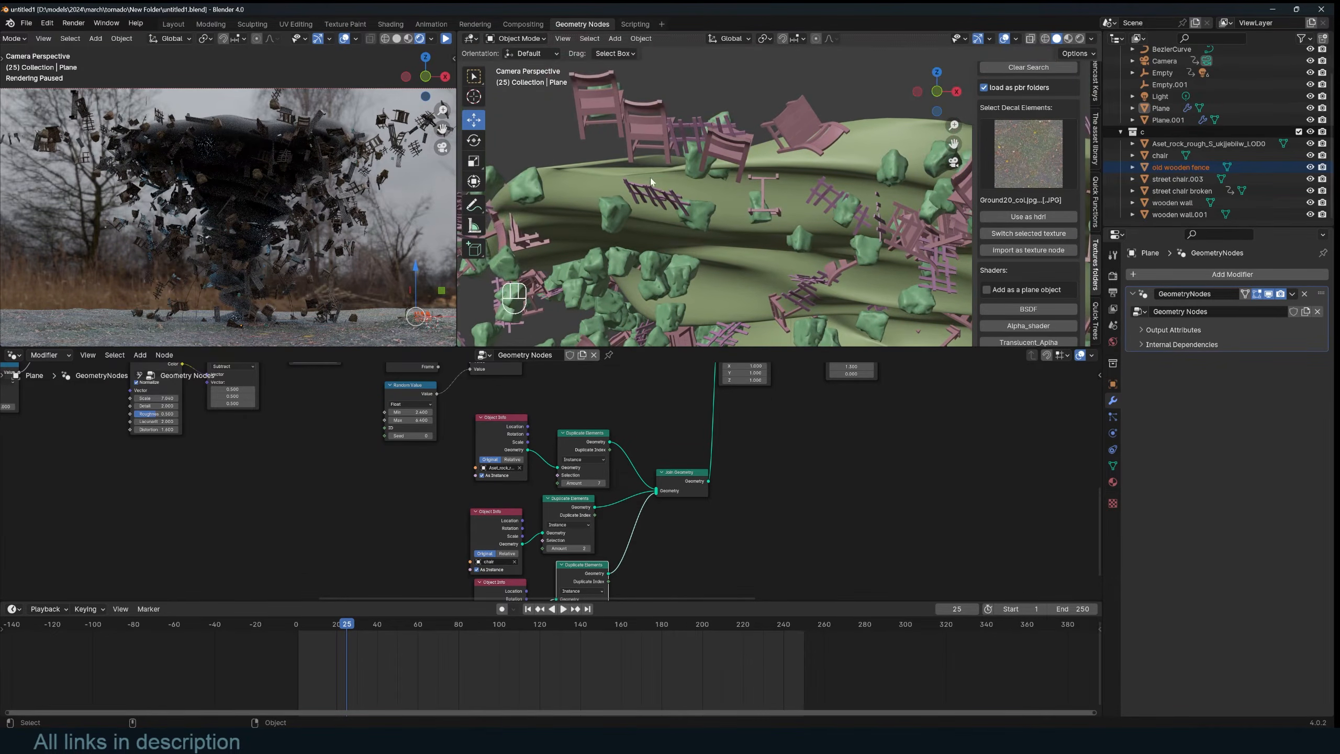
left_click(650, 146)
key("alt+a")
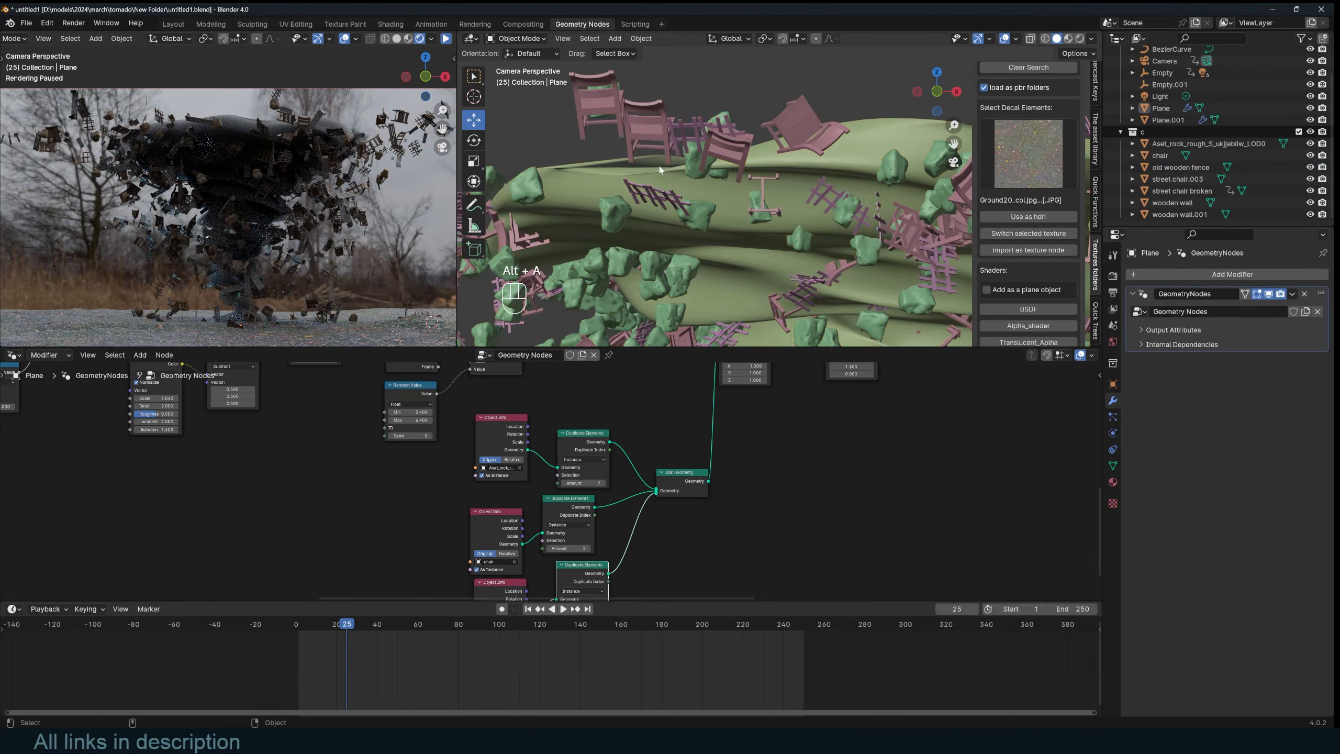
Step: Move the Join Geometry and Duplicate Elements nodes apart to make room in the rock's branch, and save the file
scroll(757, 412, "up", 2)
left_click_drag(783, 402, 855, 431)
left_click_drag(665, 445, 684, 456)
left_click_drag(666, 517, 687, 547)
scroll(698, 446, "up", 3)
key("ctrl+s")
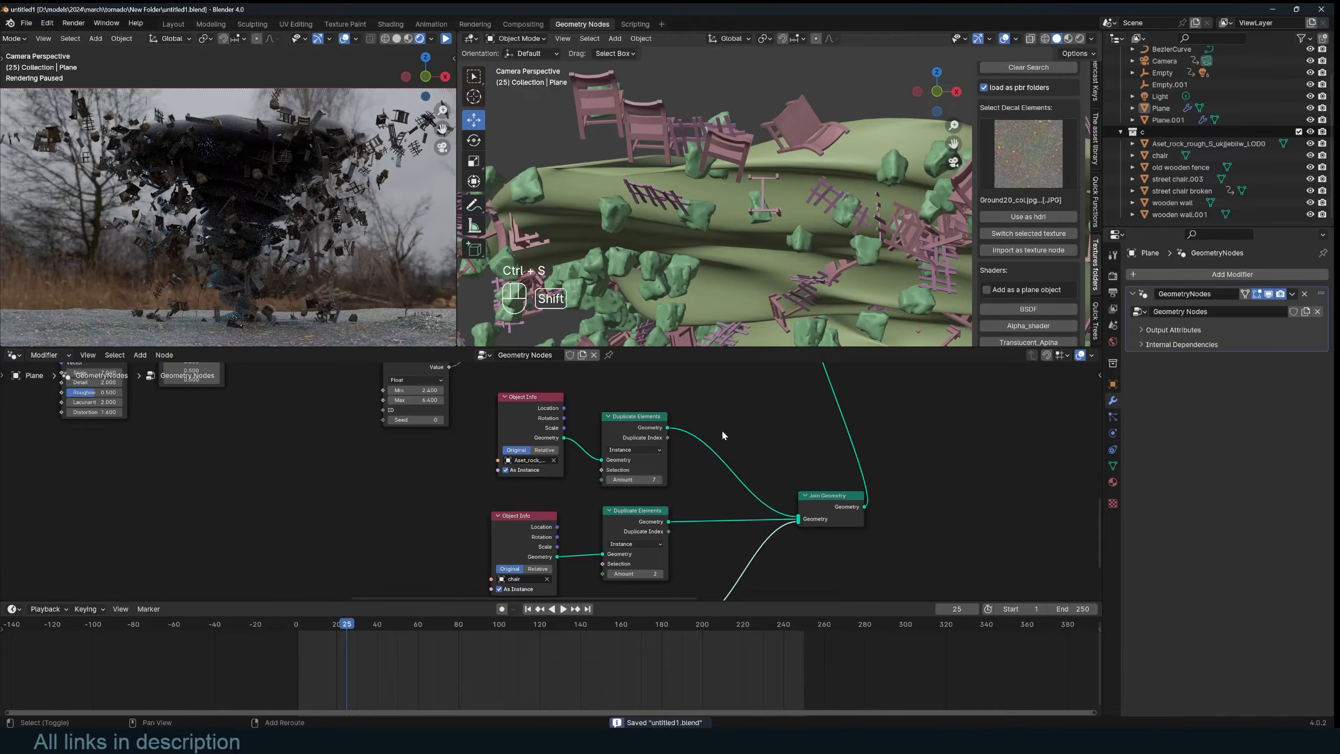
Step: Insert a Scale Instances node between the rock's Duplicate Elements and Join Geometry nodes
key("shift+a")
type("sca")
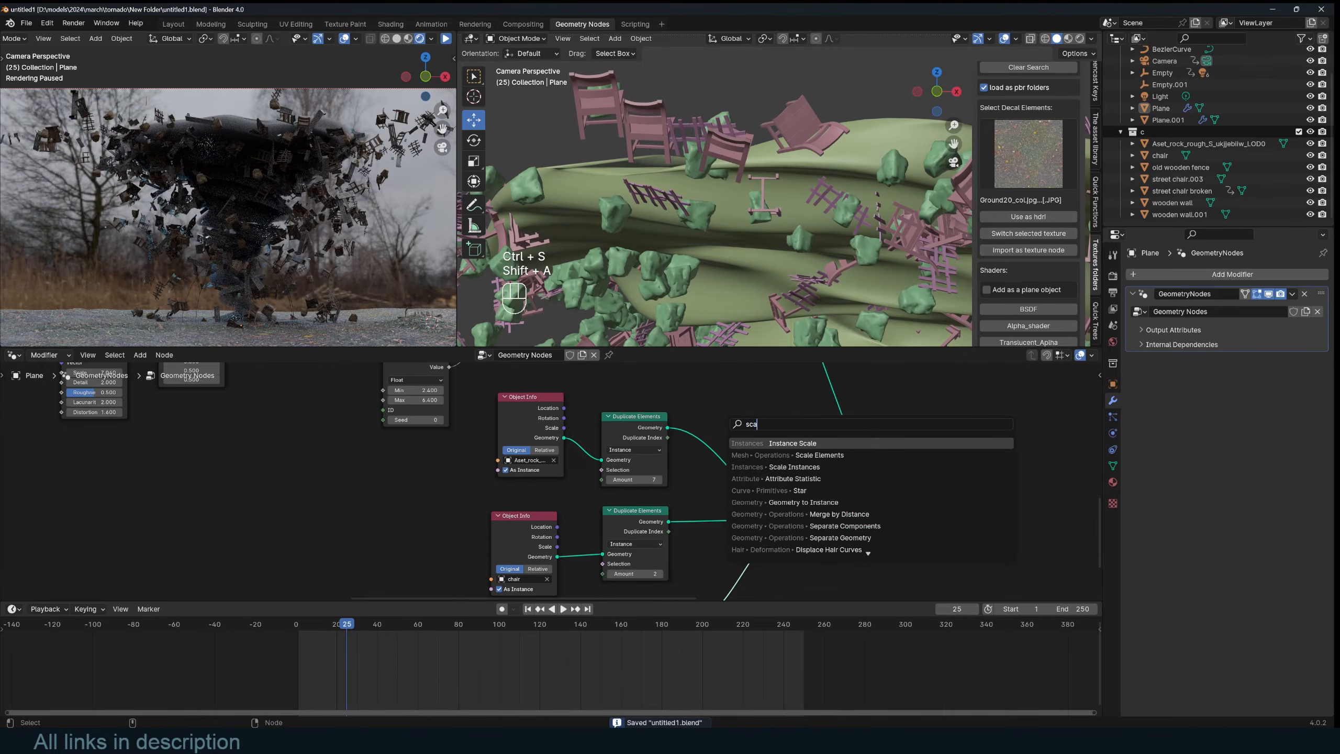
key("Down")
key("Down")
key("Down")
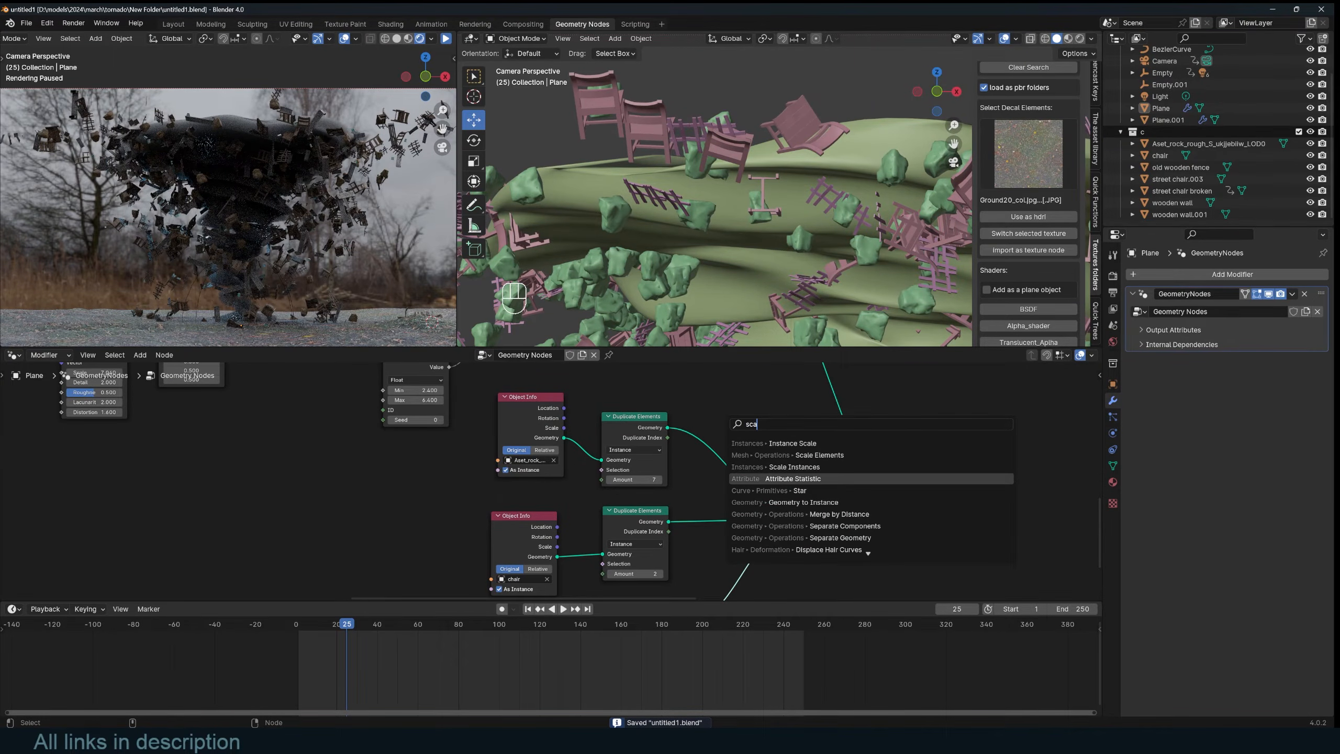
type("le ins")
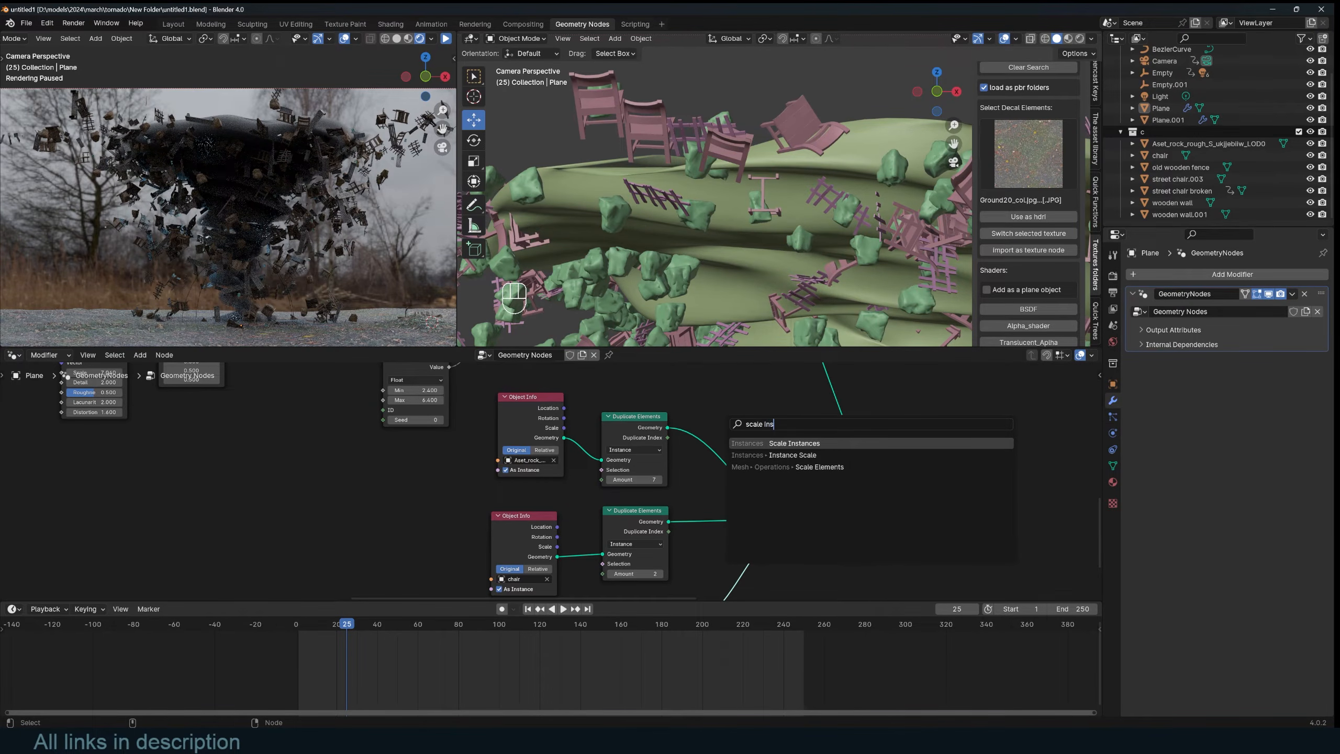
key("Return")
left_click(730, 432)
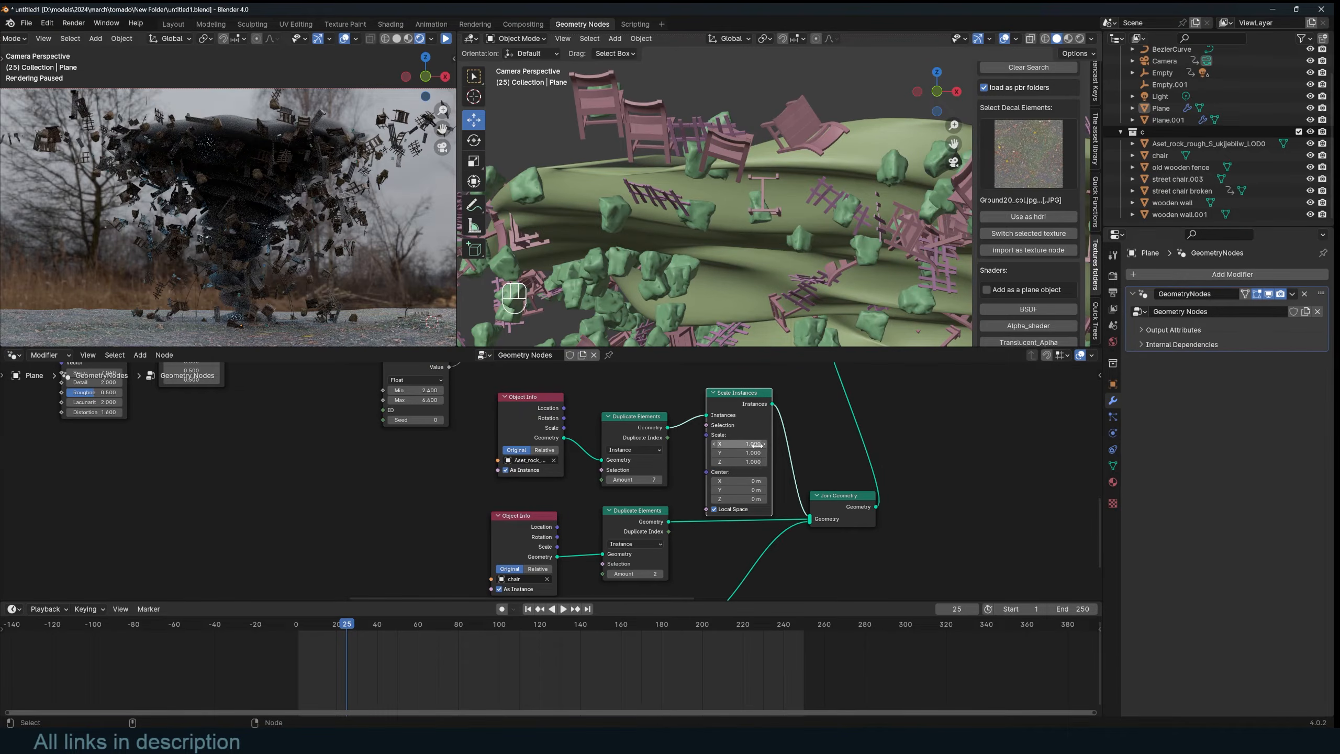
left_click_drag(756, 445, 745, 414)
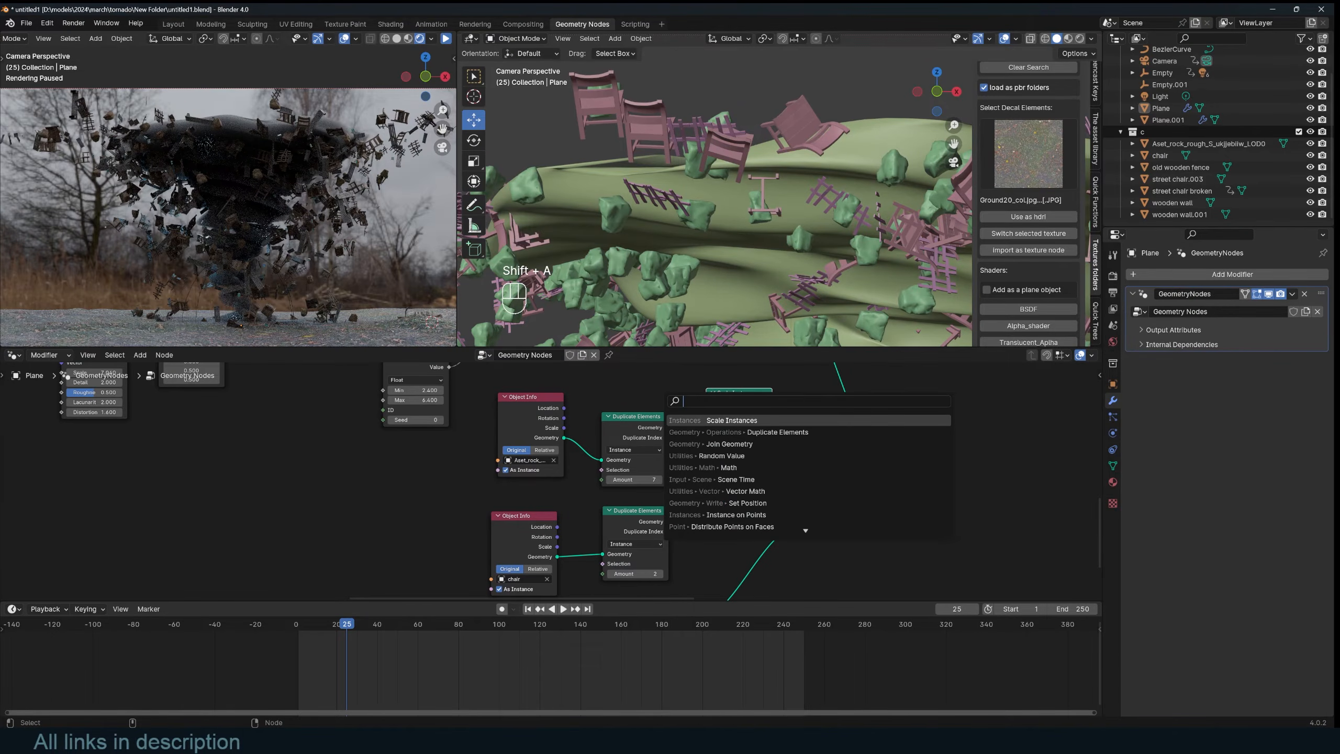
Step: Add a Random Value node, connect it to the Scale of the rock's Scale Instances node and adjust its Max value
key("shift+a")
type("rando")
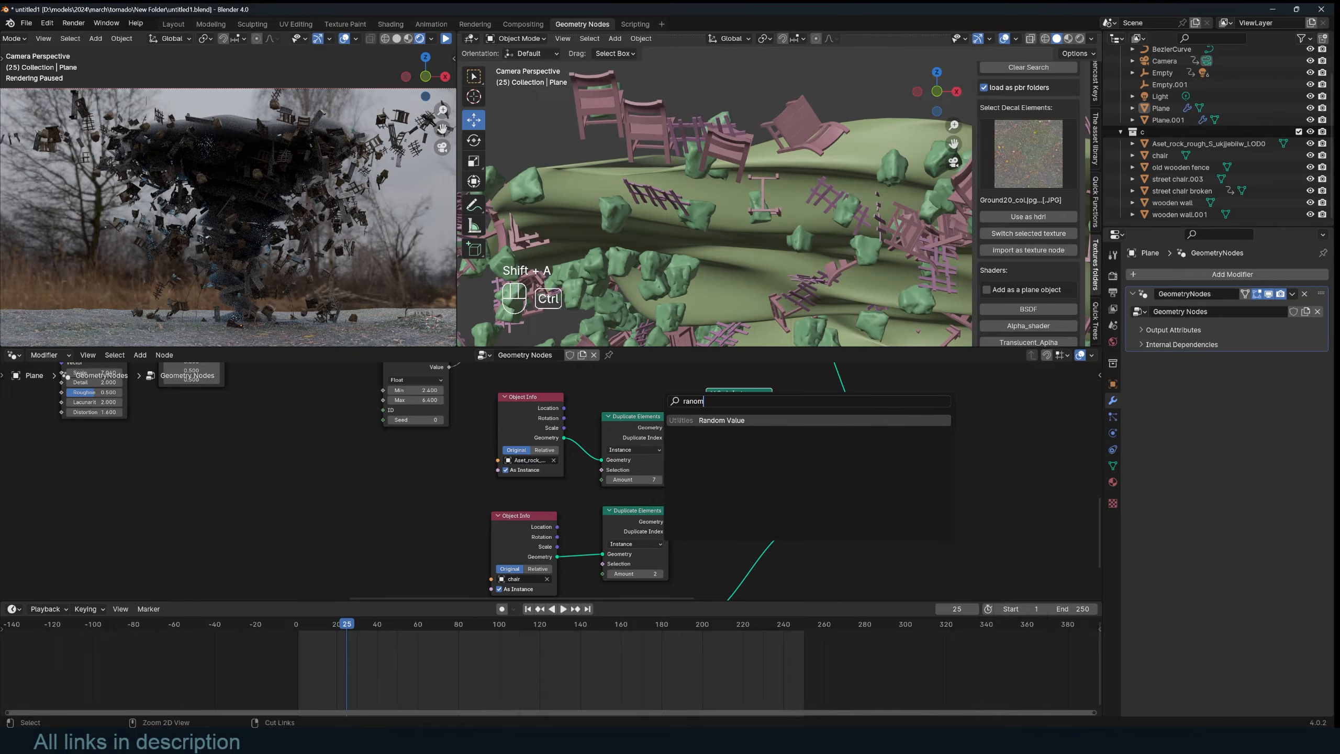
key("ctrl+a")
type("a")
key("BackSpace")
key("BackSpace")
type("random")
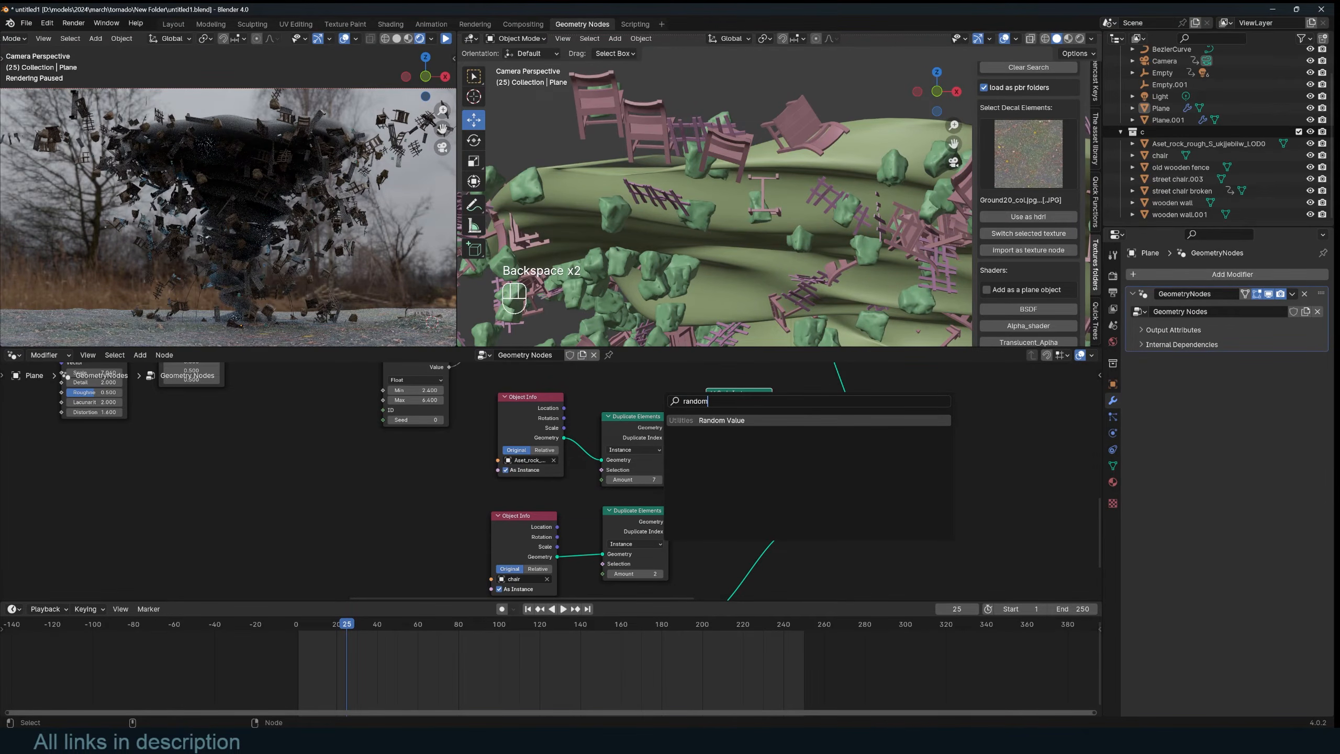
key("Return")
left_click(604, 422)
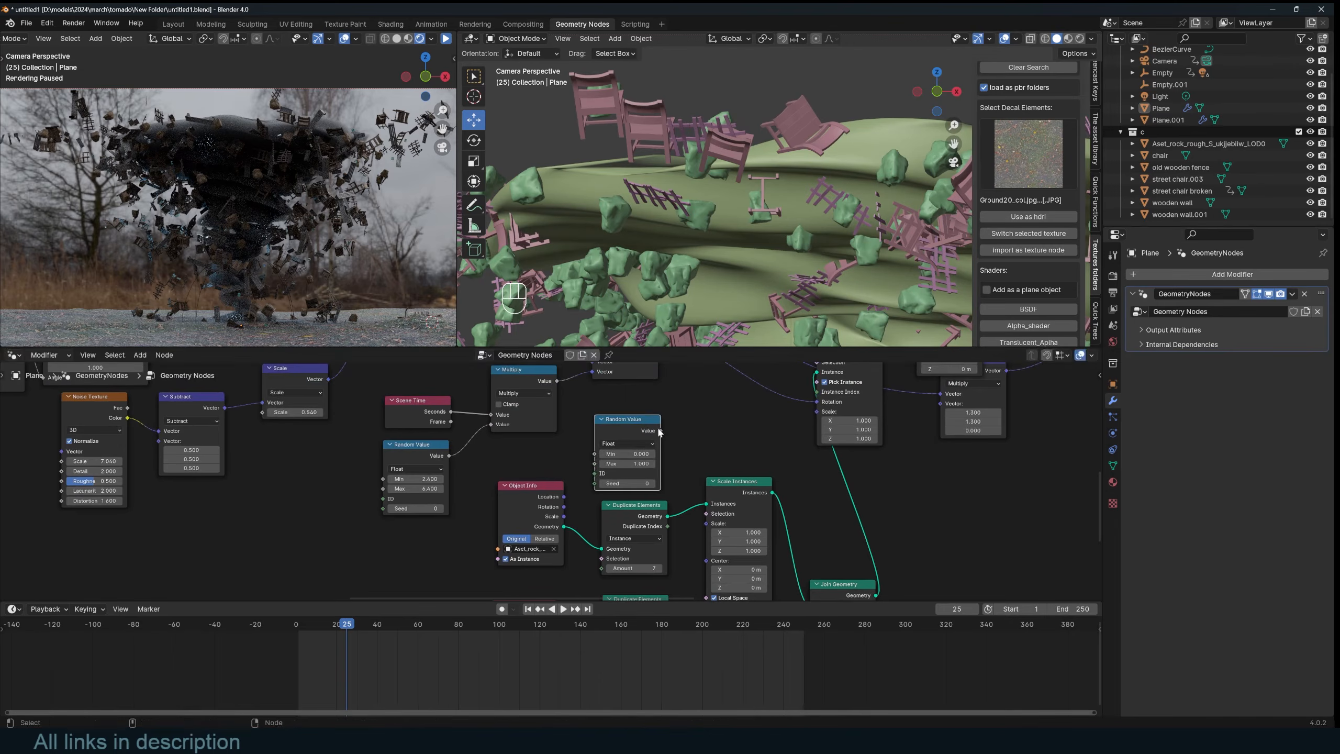
left_click_drag(659, 430, 706, 524)
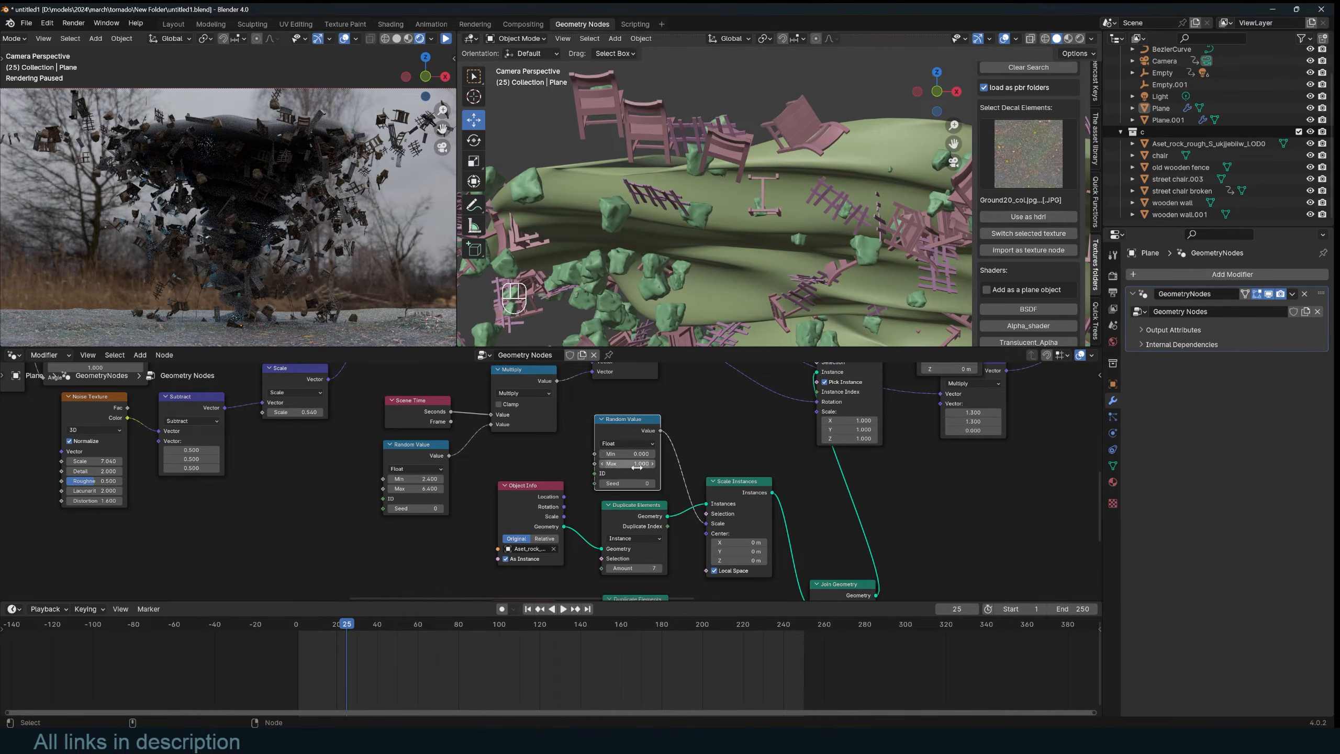
mouse_move(637, 465)
left_mouse_down("shift")
mouse_move(580, 464)
mouse_move(665, 465)
mouse_move(636, 463)
mouse_move(647, 463)
left_mouse_up("shift")
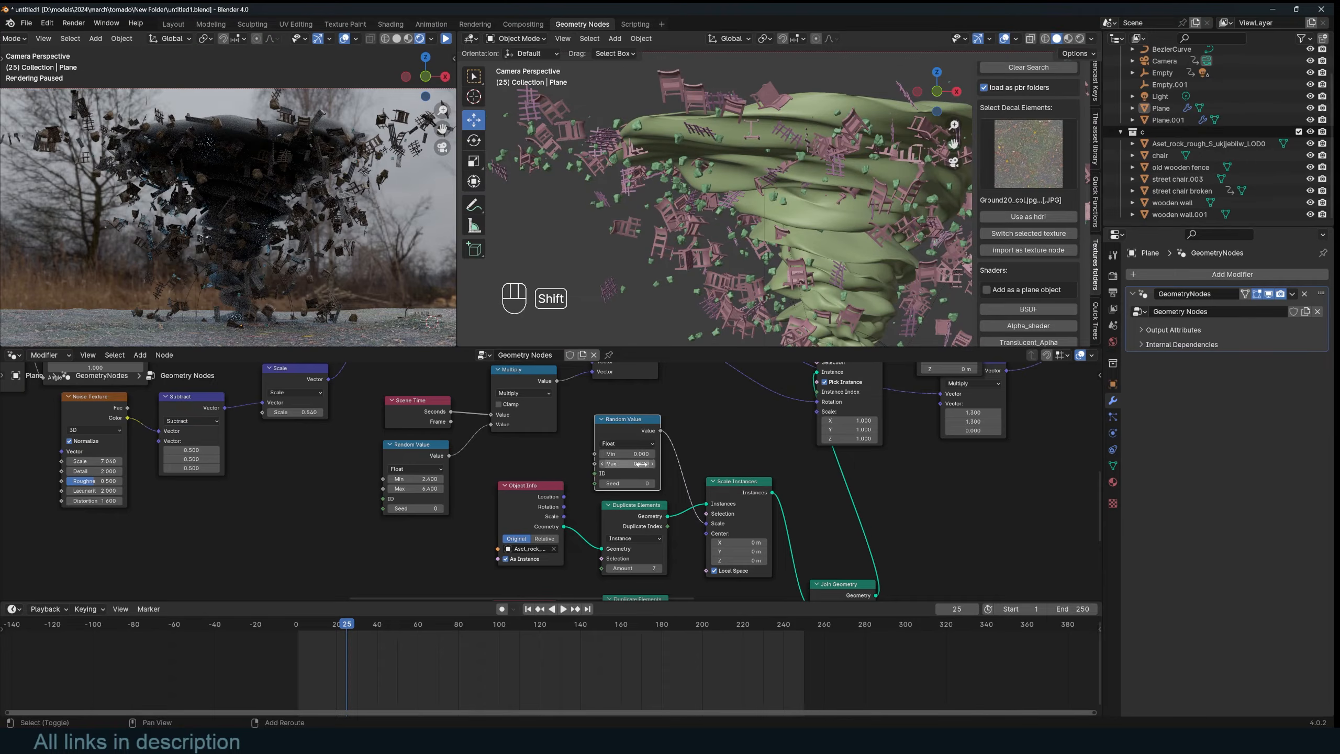
scroll(612, 475, "down", 2)
Step: Raise the rock's Duplicate Elements Amount, set the Distribute Points on Faces density to 100 and save the file
left_click_drag(622, 556, 670, 556)
scroll(674, 487, "down", 4)
middle_click_drag(681, 508, 662, 538)
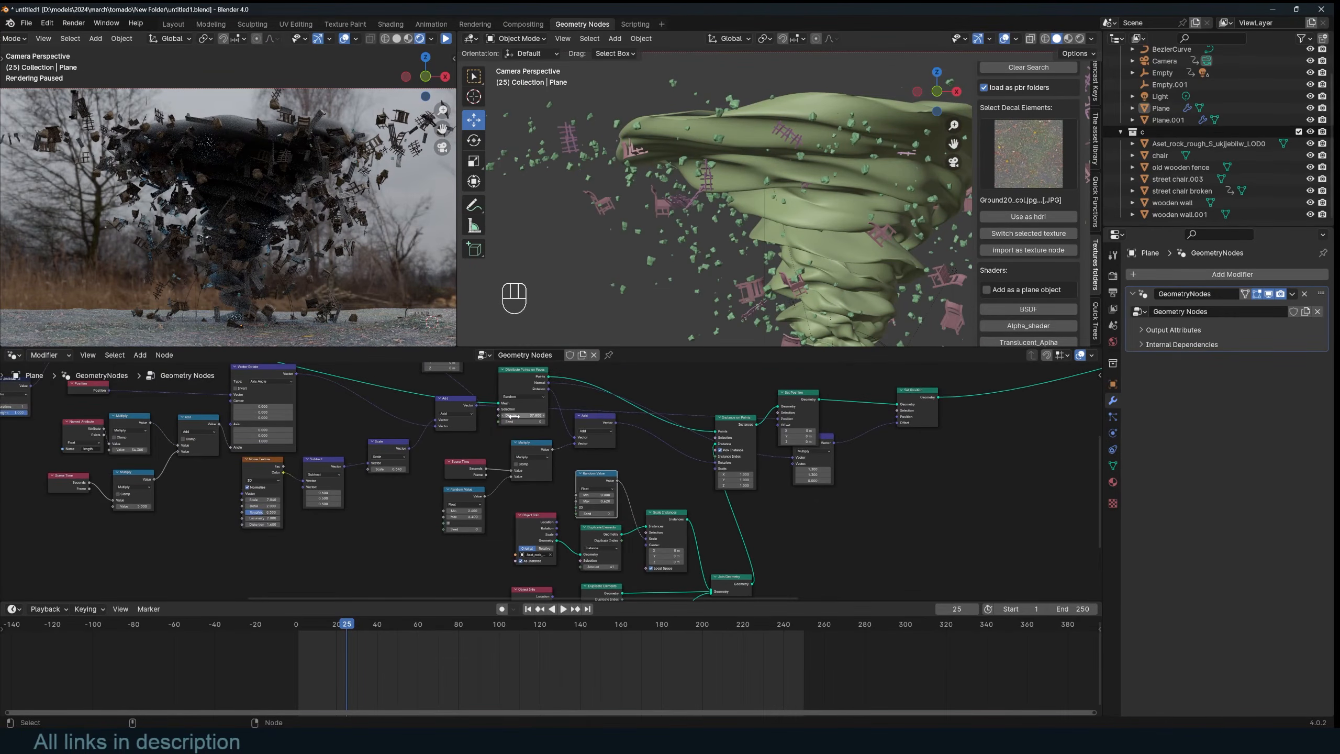
type("100")
key("Return")
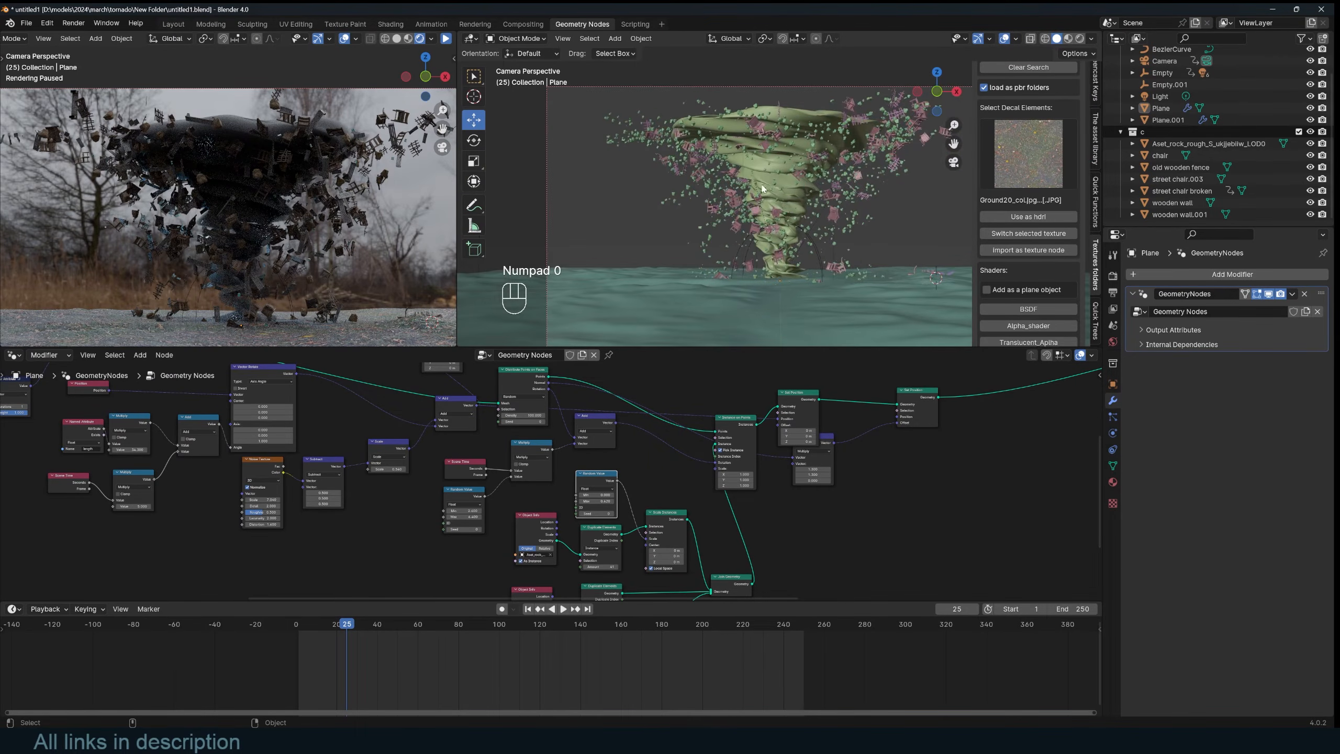
key("ctrl+s")
Step: Add an Object Info node for the street chair broken object below the fence's node, with As Instance enabled
middle_click_drag(645, 448, 624, 412)
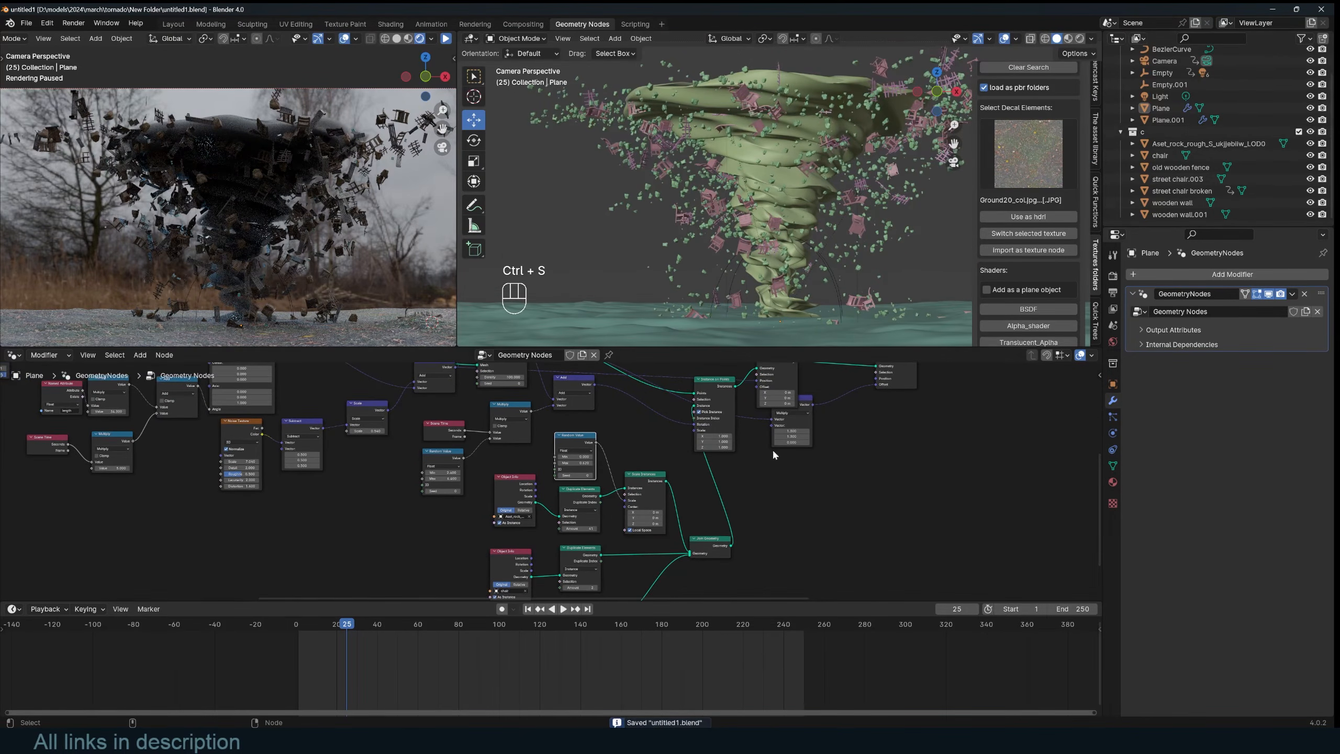
middle_click_drag(758, 481, 673, 395)
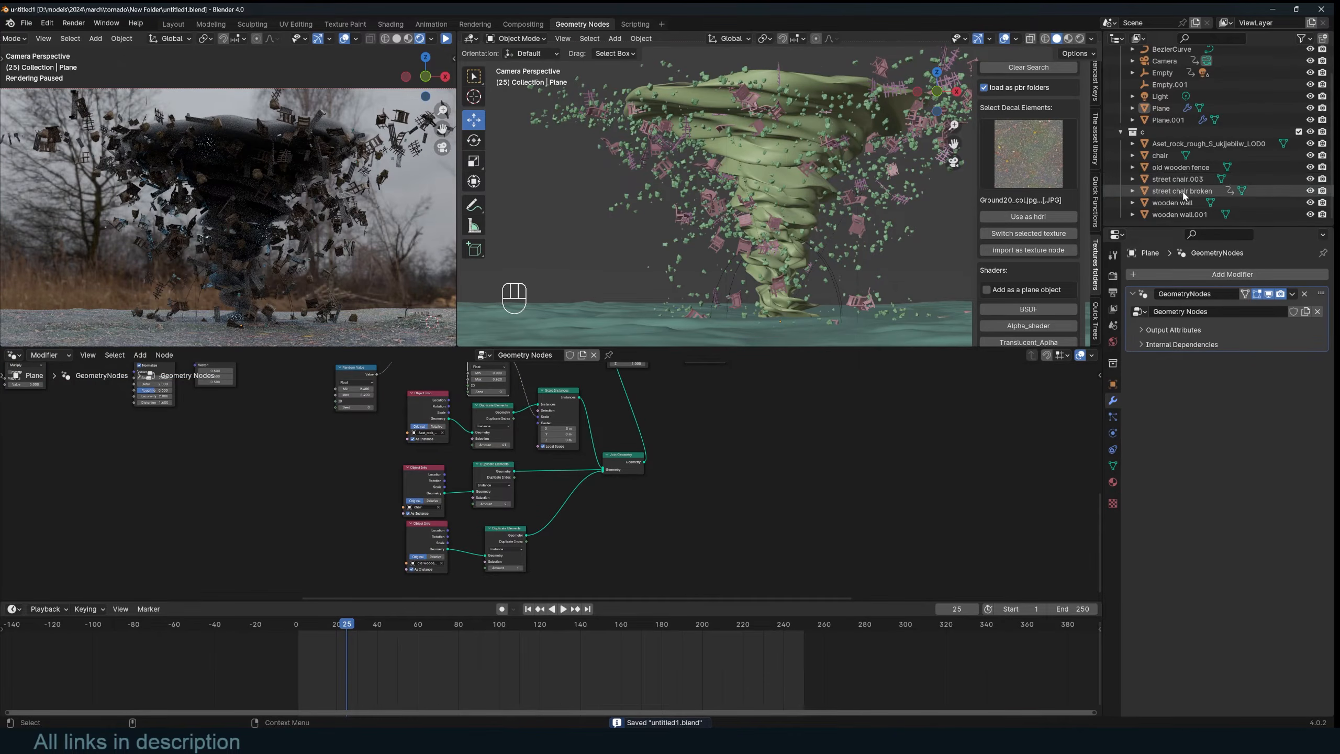
left_click_drag(1182, 190, 567, 566)
middle_click_drag(567, 566, 577, 499)
left_click_drag(576, 499, 426, 513)
scroll(546, 469, "up", 3)
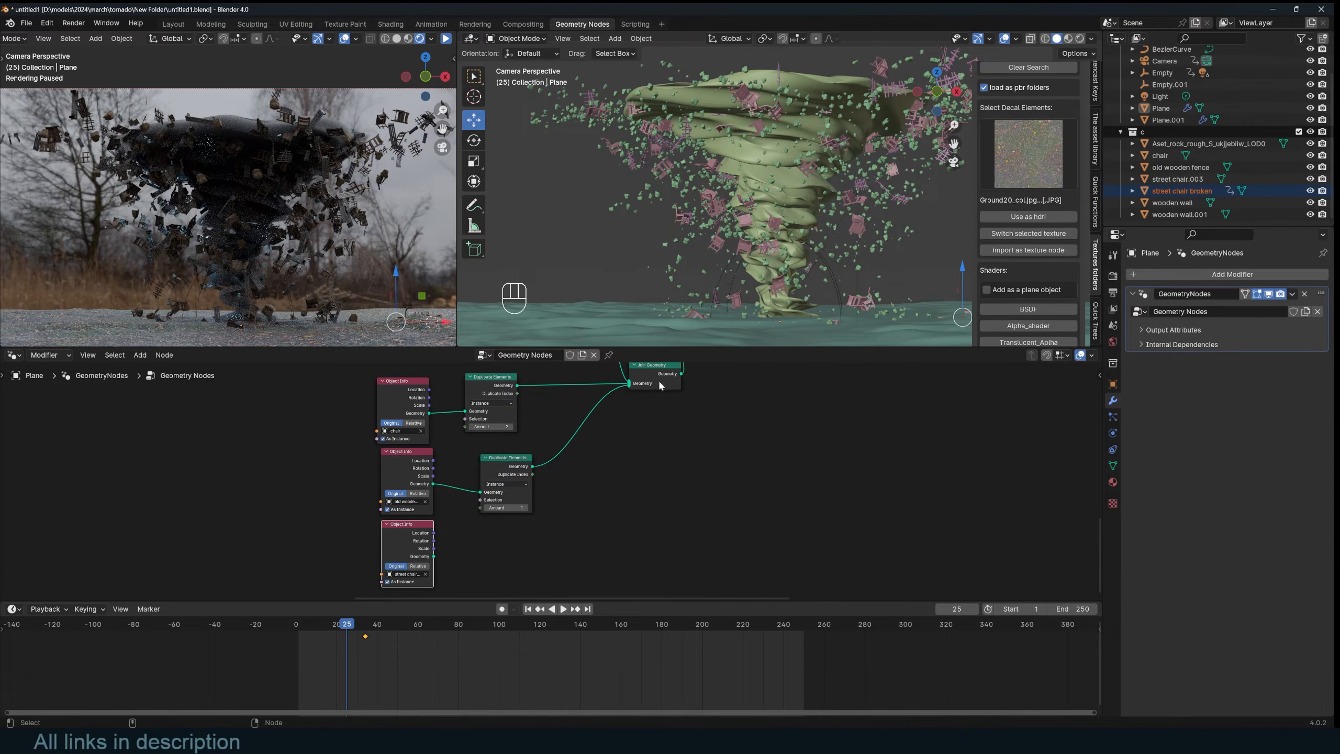
Step: Connect the broken street chair's Object Info to Join Geometry through a copied Duplicate Elements node and raise its Amount
left_click_drag(430, 557, 629, 397)
middle_click_drag(615, 467, 646, 429)
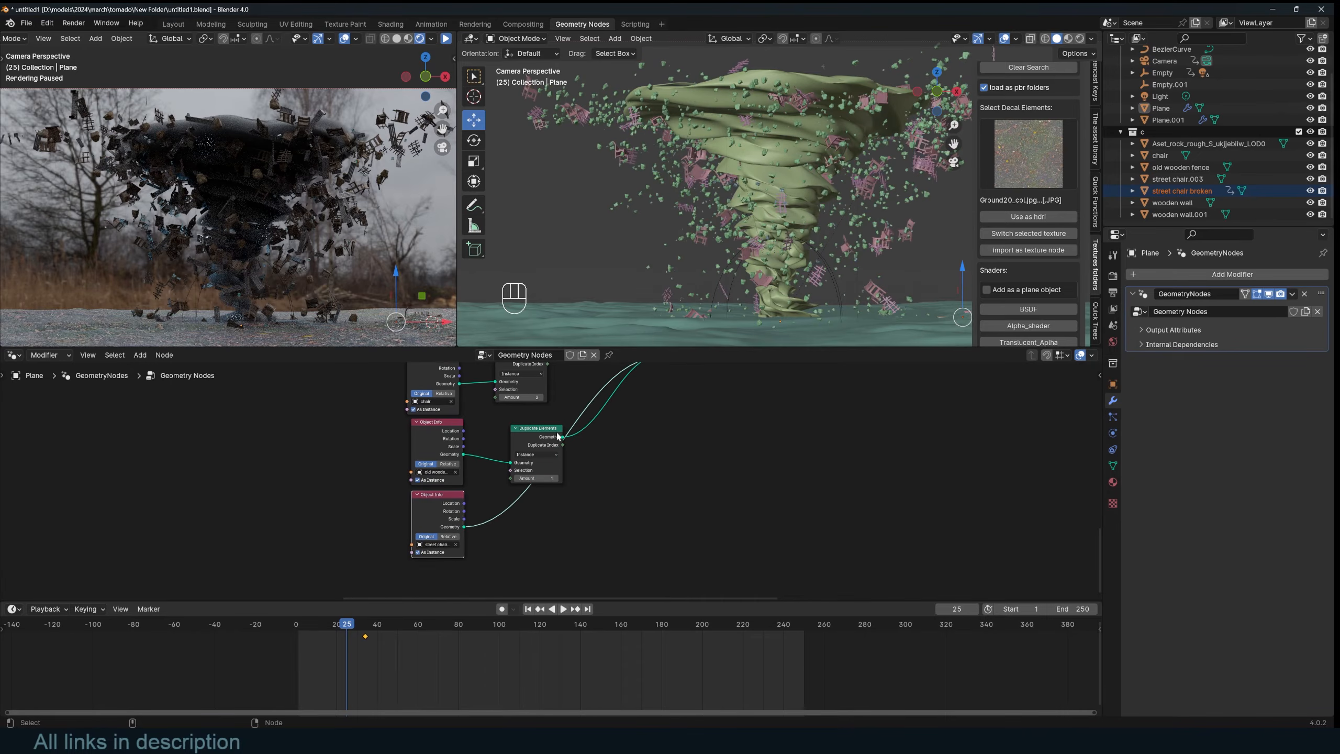
key("shift+d")
left_click(521, 505)
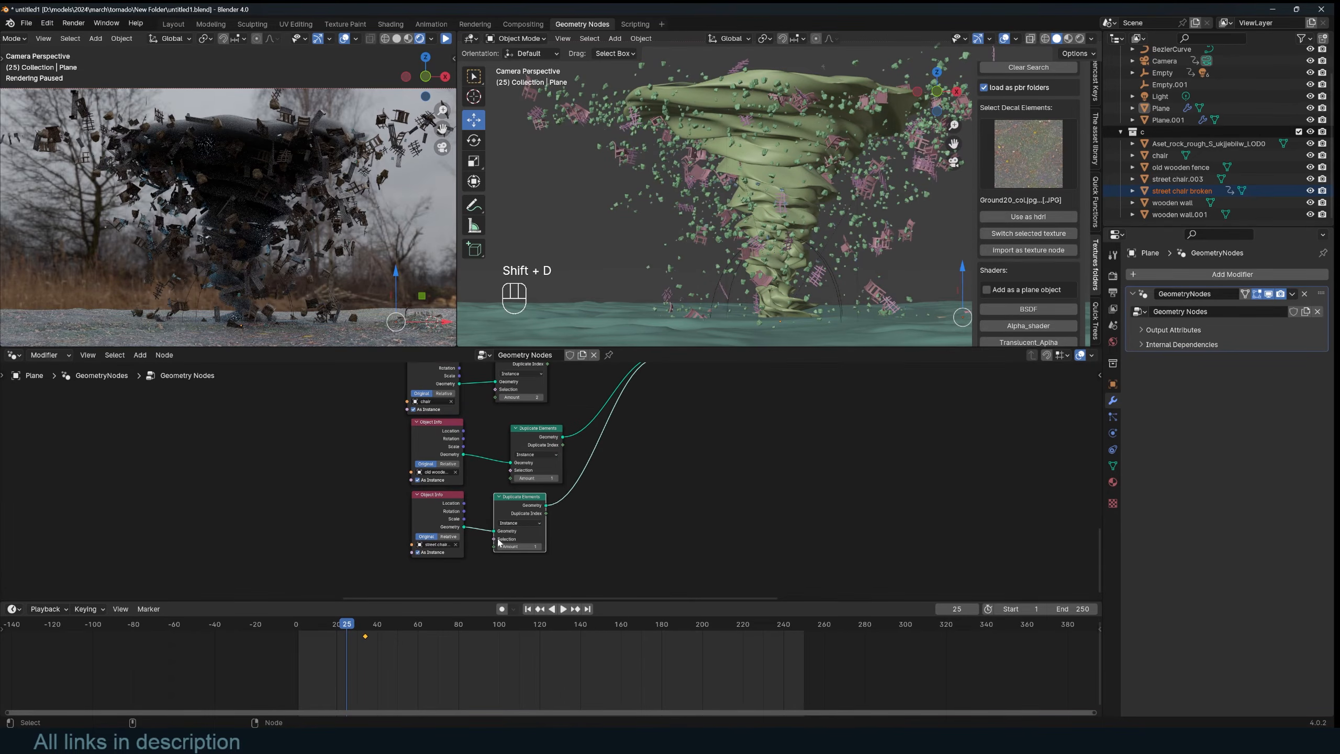
left_click_drag(509, 546, 583, 509)
Step: Insert a copy of the rock's Scale Instances node between the broken street chair's Object Info and Duplicate Elements nodes
scroll(758, 147, "up", 3)
scroll(759, 145, "up", 3)
middle_click_drag(527, 500, 547, 492)
scroll(595, 418, "down", 2)
middle_click_drag(595, 417, 587, 466)
scroll(586, 467, "down", 1)
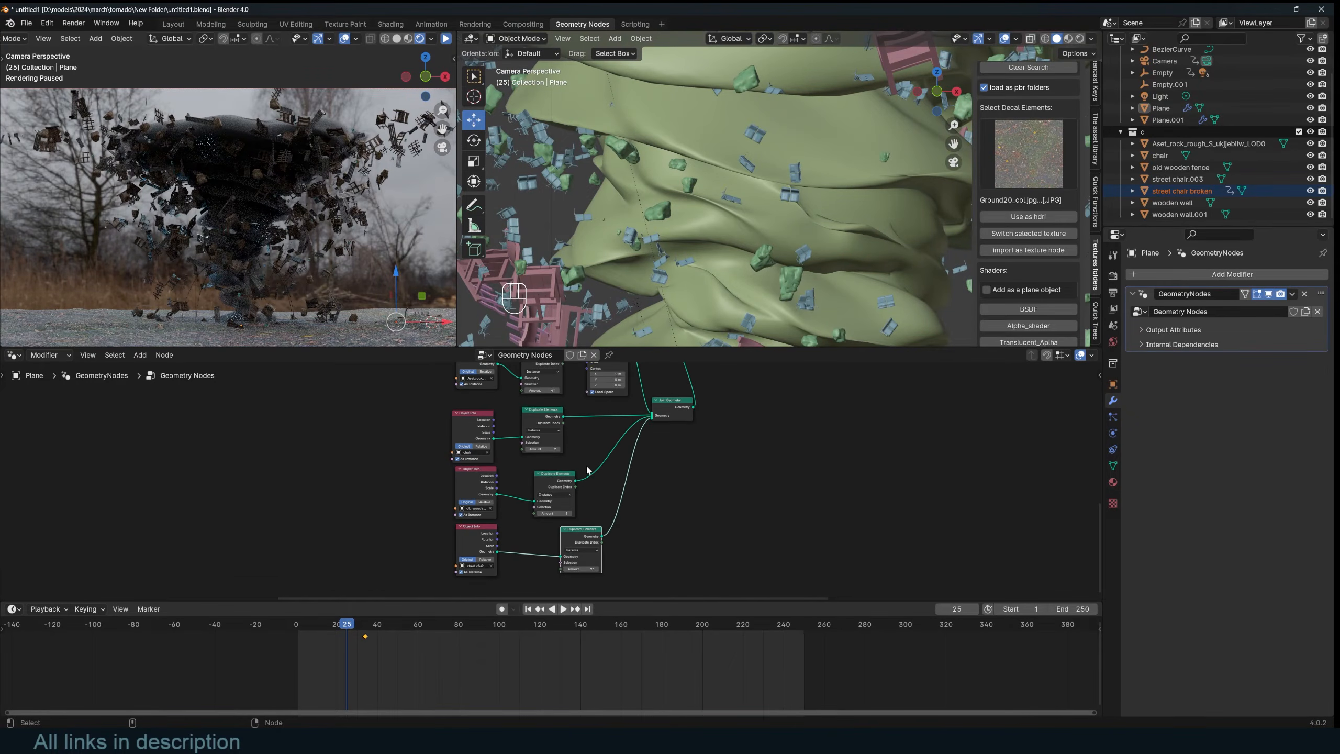
scroll(587, 464, "up", 1)
scroll(595, 444, "down", 3)
middle_click_drag(596, 418, 600, 428)
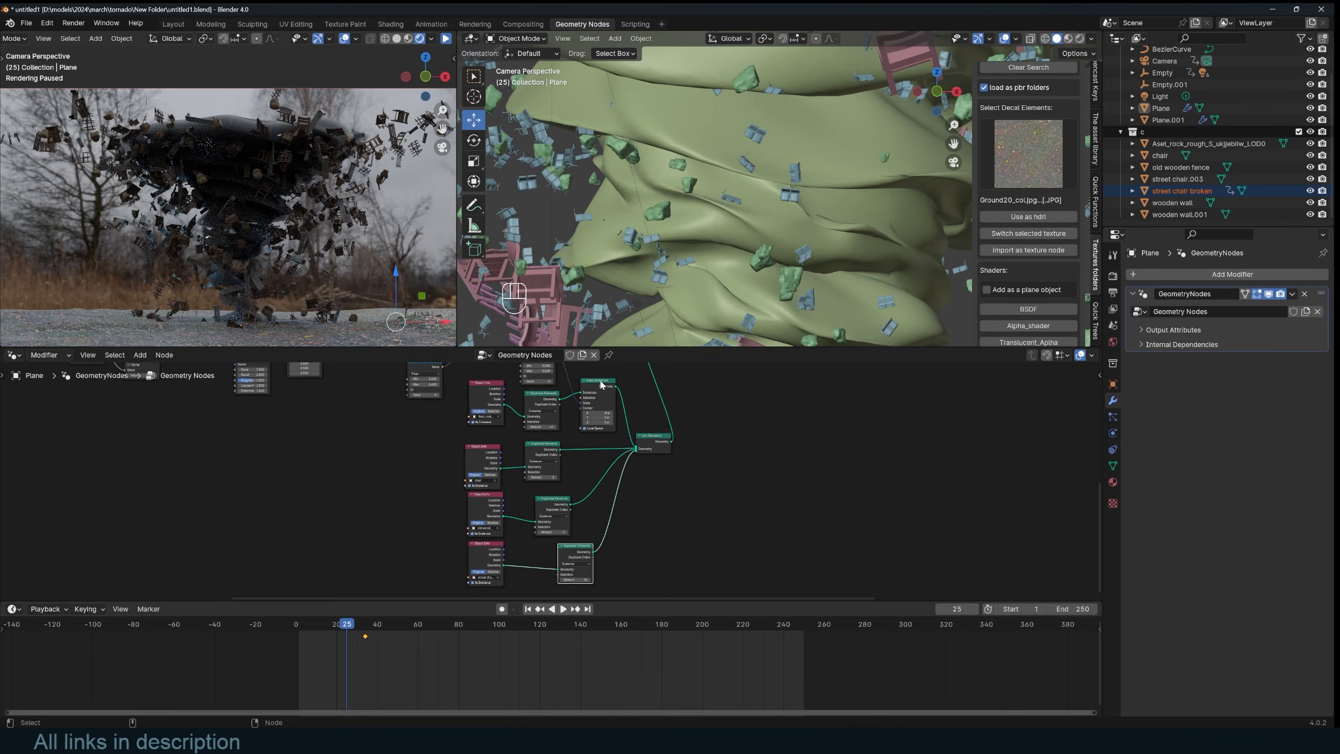
left_click(600, 380)
key("shift+d")
left_click(634, 517)
scroll(635, 517, "up", 2)
middle_click_drag(635, 517, 631, 489)
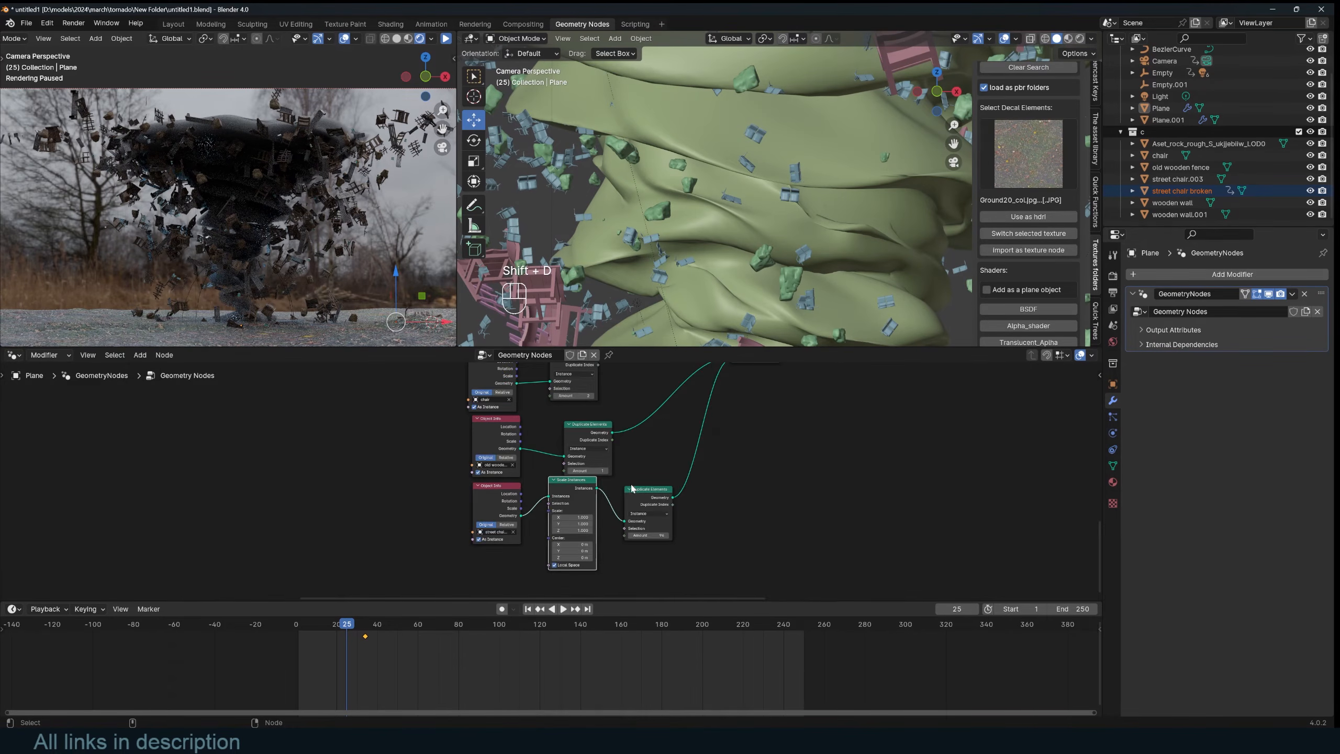
Step: Increase the broken street chair's Scale Instances values on all three axes and adjust its Duplicate Elements Amount
left_click_drag(575, 521, 610, 535)
left_click(649, 533)
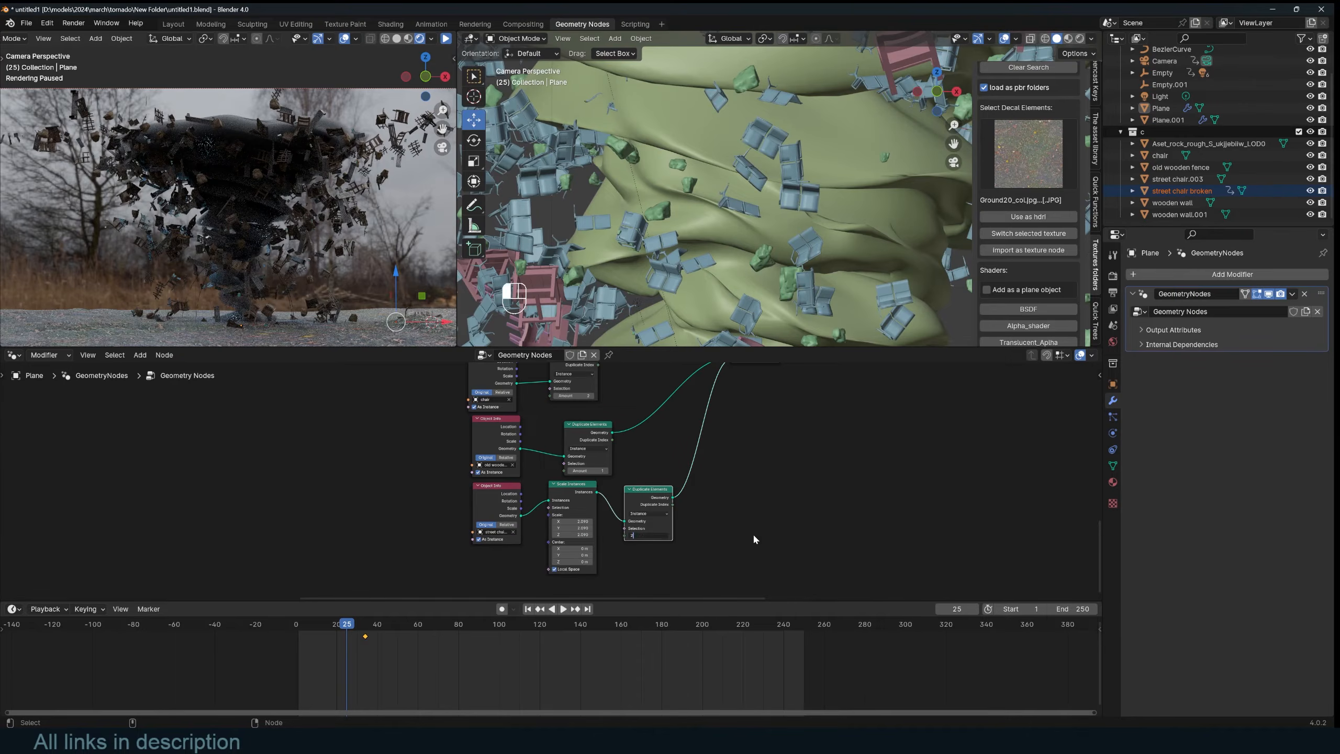
key("Return")
scroll(706, 260, "down", 3)
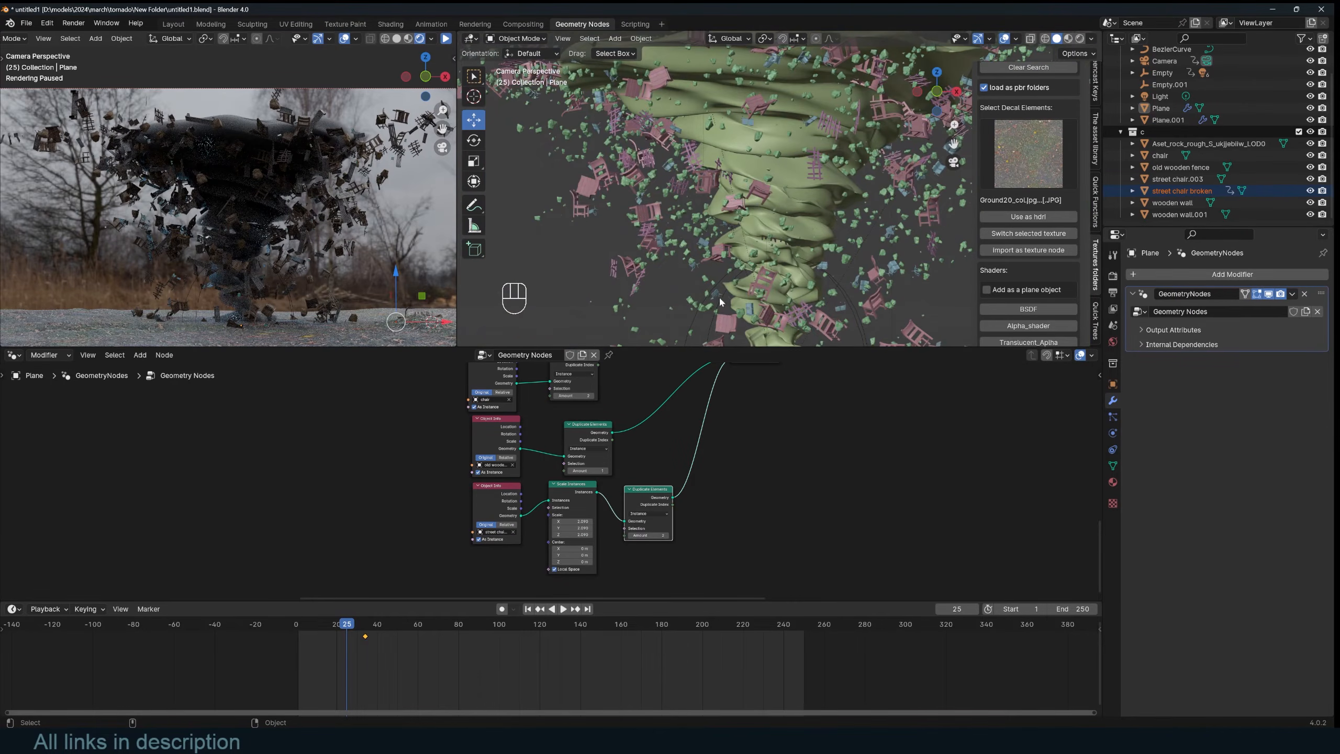
left_click(667, 535)
left_click(667, 536)
left_click(666, 535)
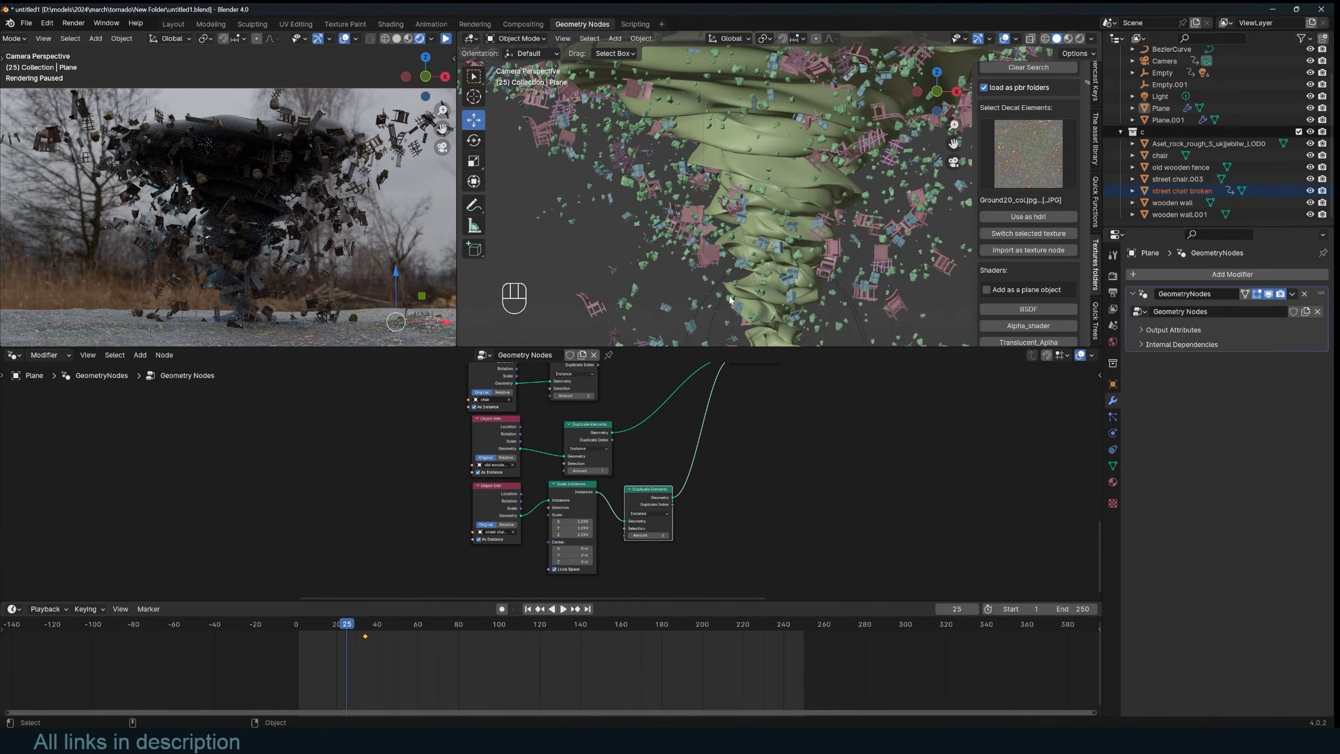
Step: Fine-tune the broken street chair's instance scale uniformly while viewing the whole tornado through the camera
key("KP_0")
key("KP_0")
left_click_drag(580, 521, 620, 535, "shift")
scroll(783, 203, "down", 3)
key("alt+a")
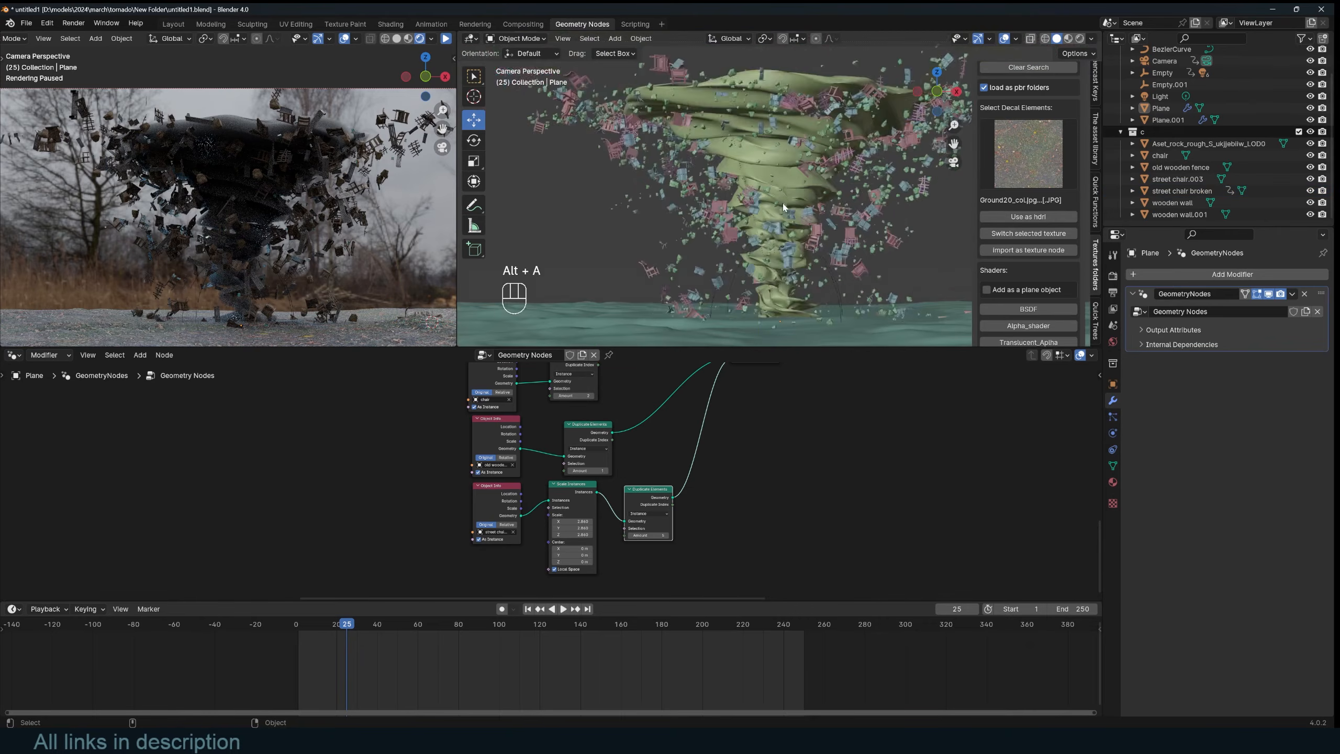
Step: Play the tornado animation briefly and resume the paused rendered preview of the scene
key("space")
key("space")
left_click(446, 40)
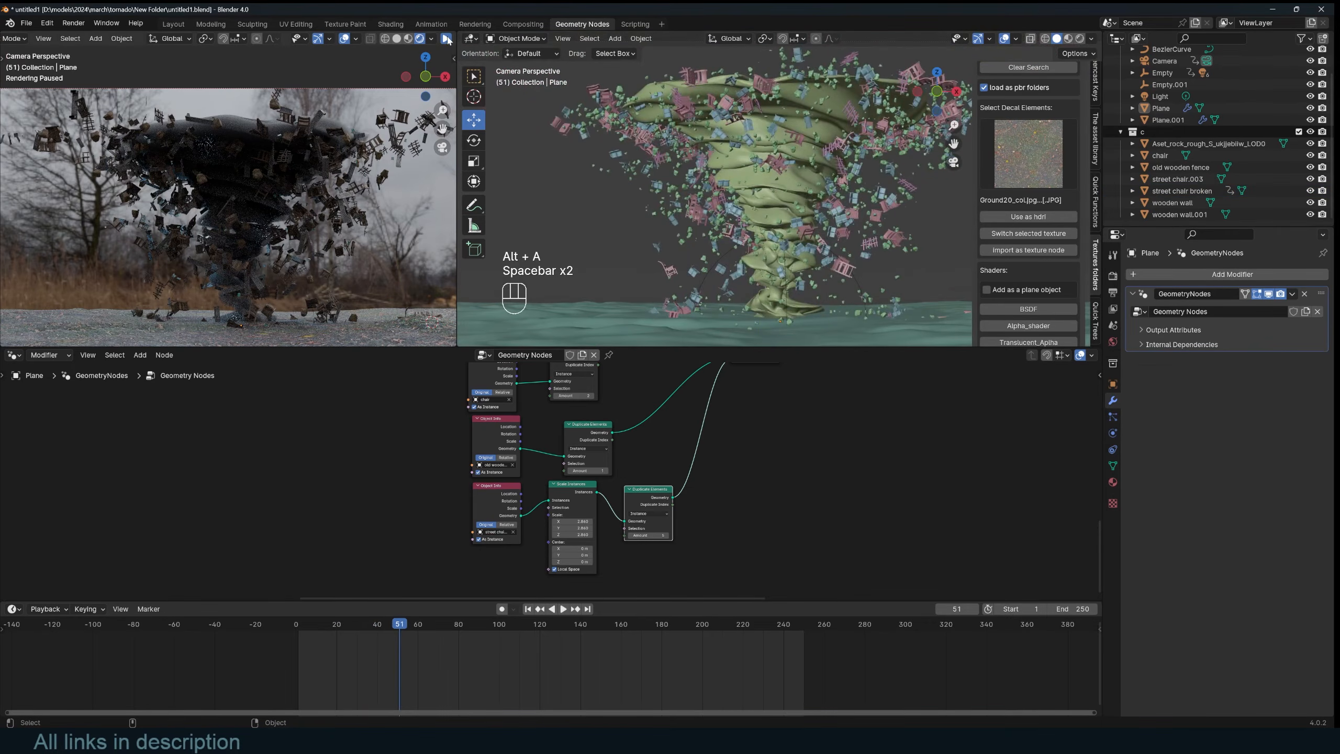
key("space")
key("space")
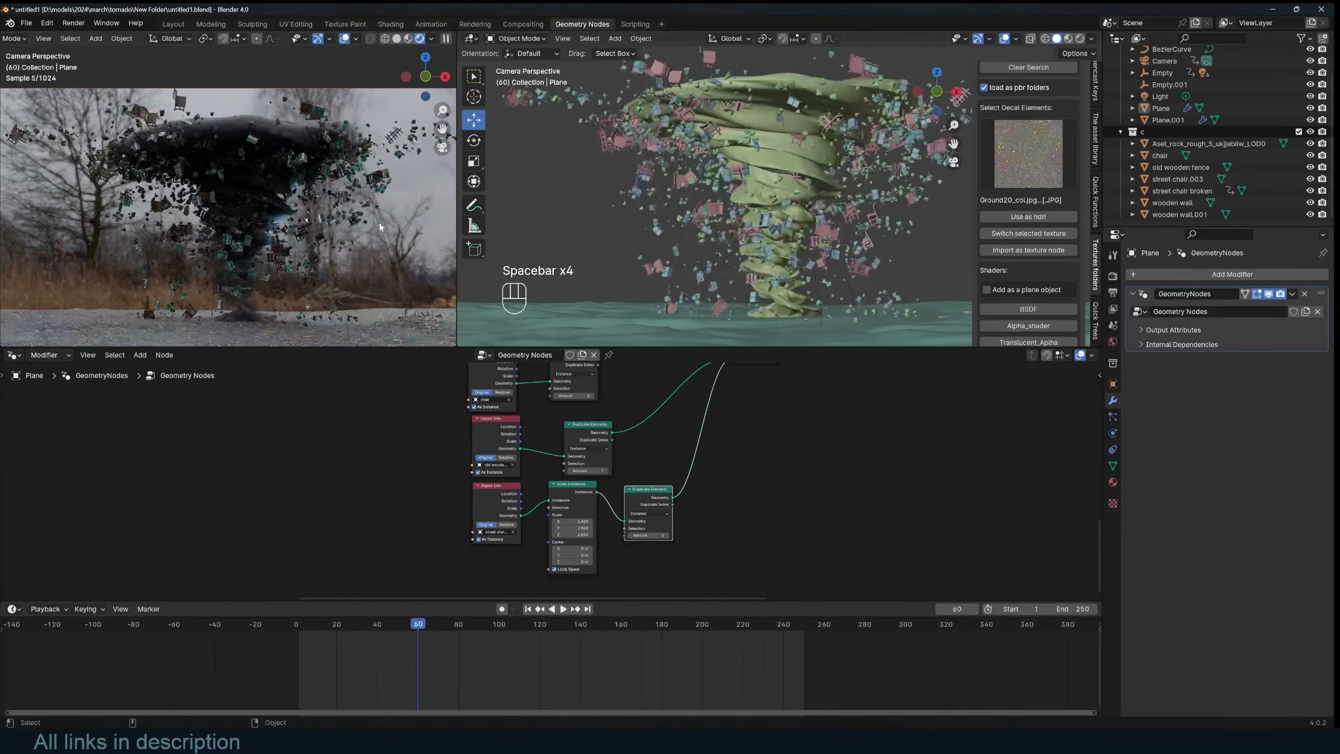
Step: Adjust the broken street chair's Duplicate Elements Amount and save the file
key("Return")
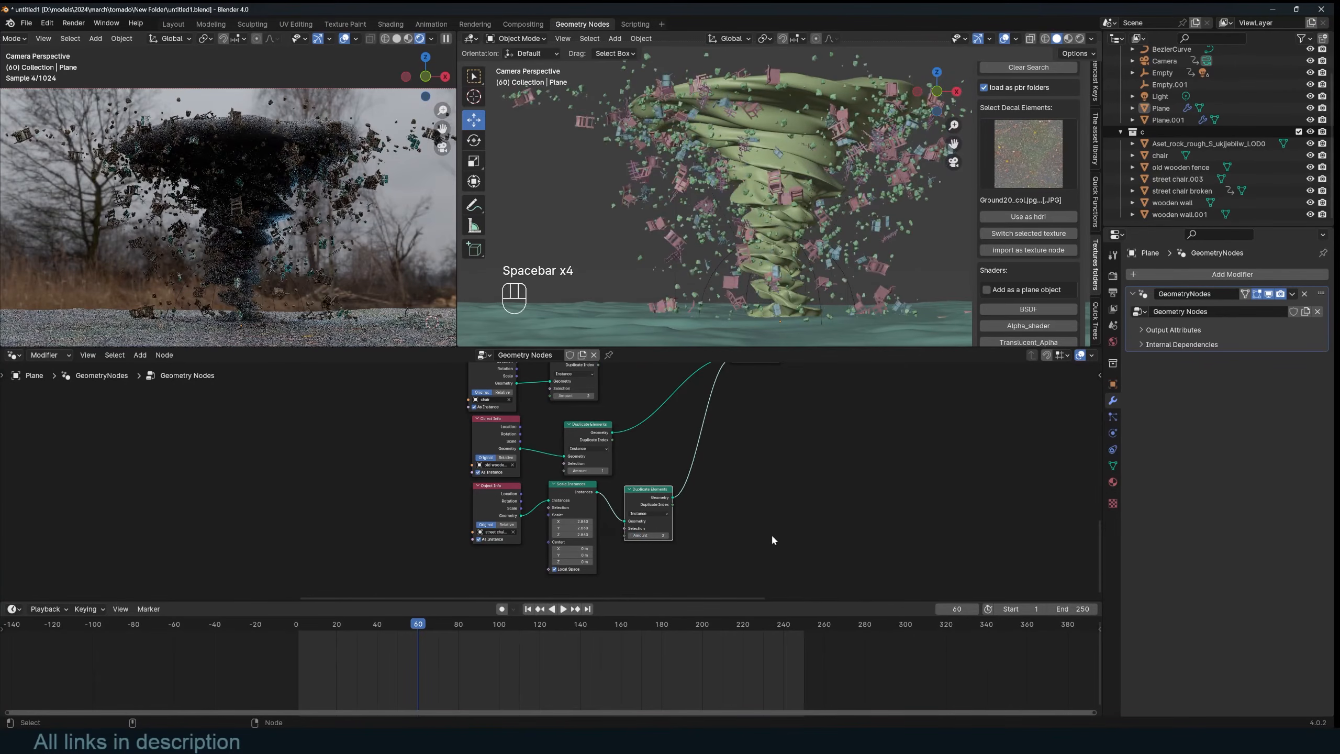
key("ctrl+s")
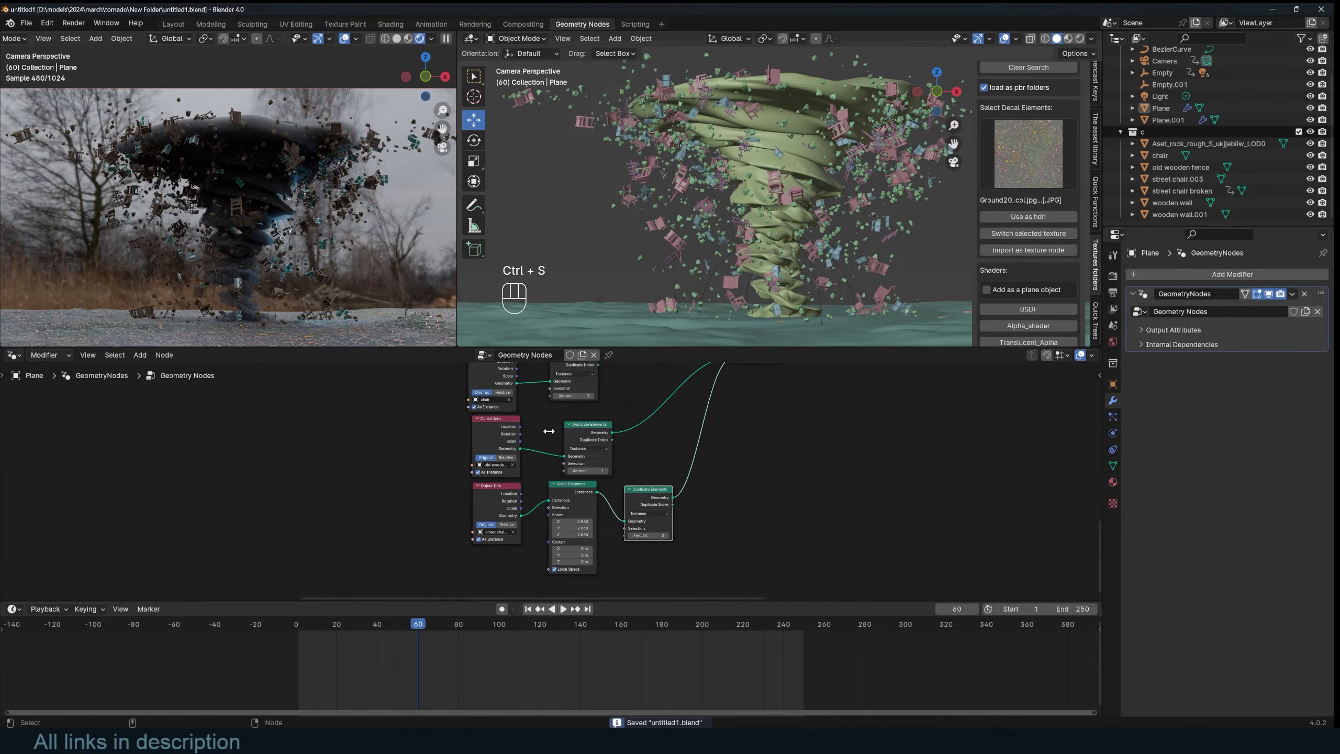
Step: Raise the rock's Duplicate Elements Amount so that rocks make up more of the debris
scroll(581, 464, "down", 3)
scroll(582, 467, "up", 2)
middle_click_drag(582, 467, 602, 486)
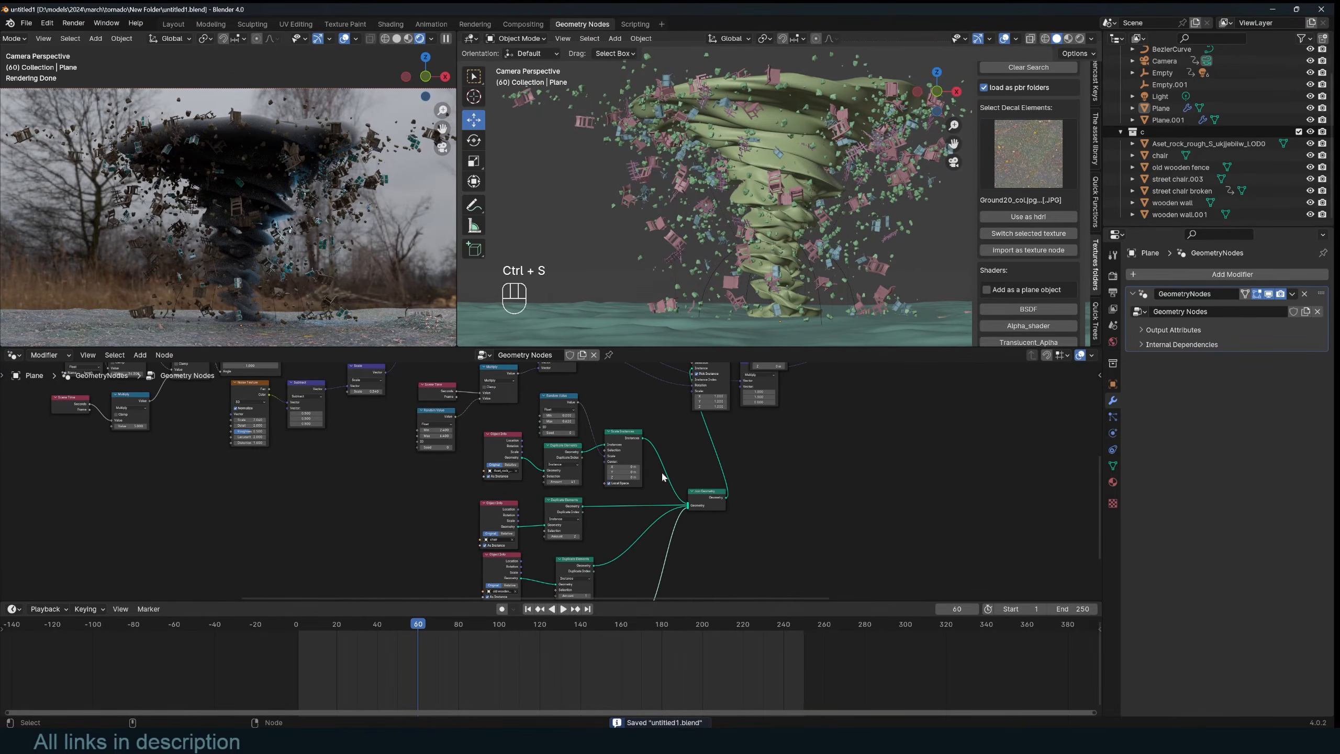
scroll(603, 242, "up", 5)
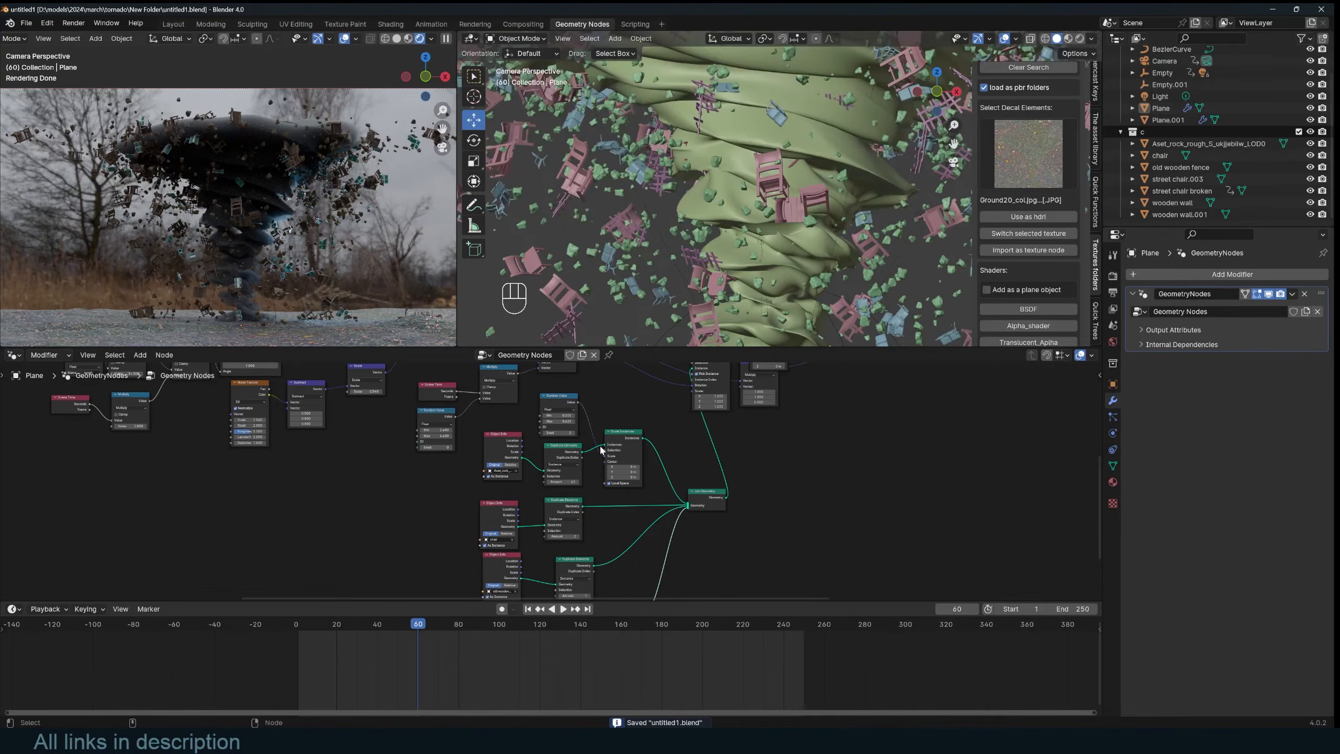
middle_click_drag(559, 483, 574, 496)
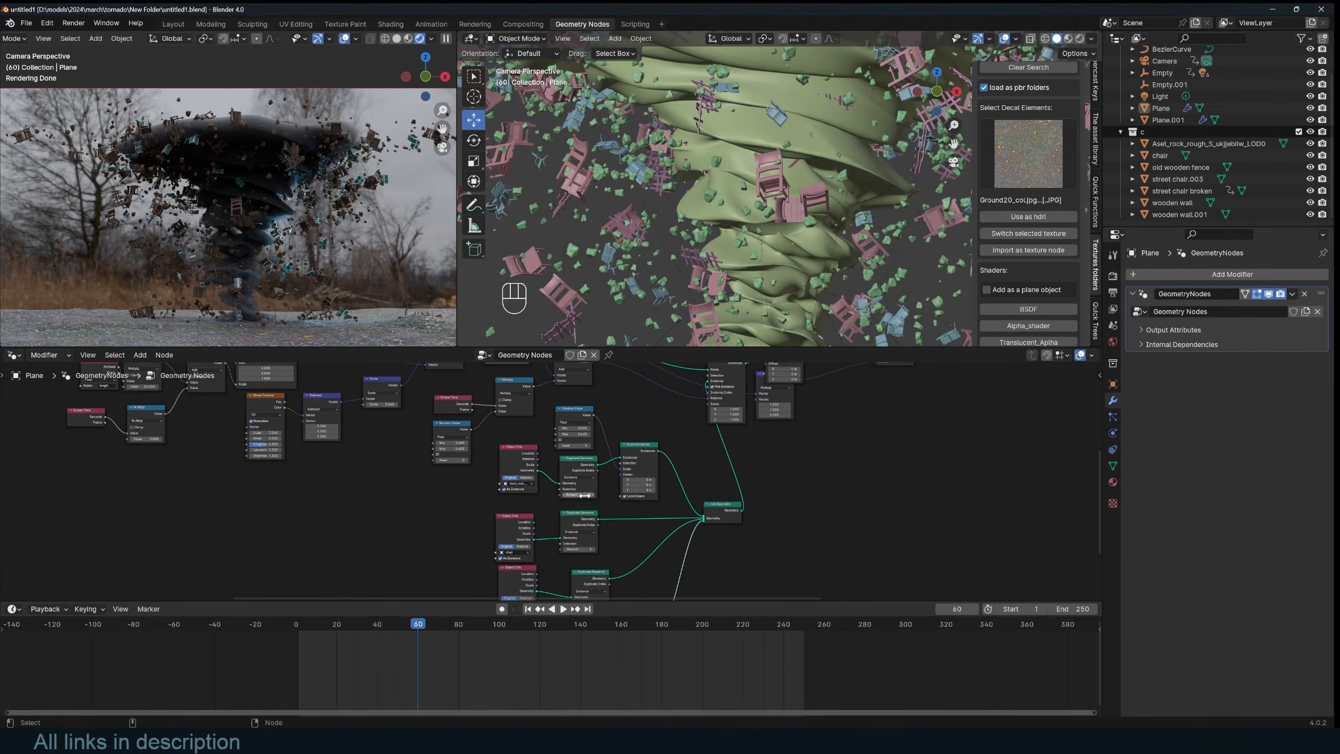
left_click_drag(584, 495, 574, 495)
Step: Try a much higher Distribute Points on Faces density and save the file
middle_click_drag(686, 443, 746, 492)
scroll(607, 433, "up", 1)
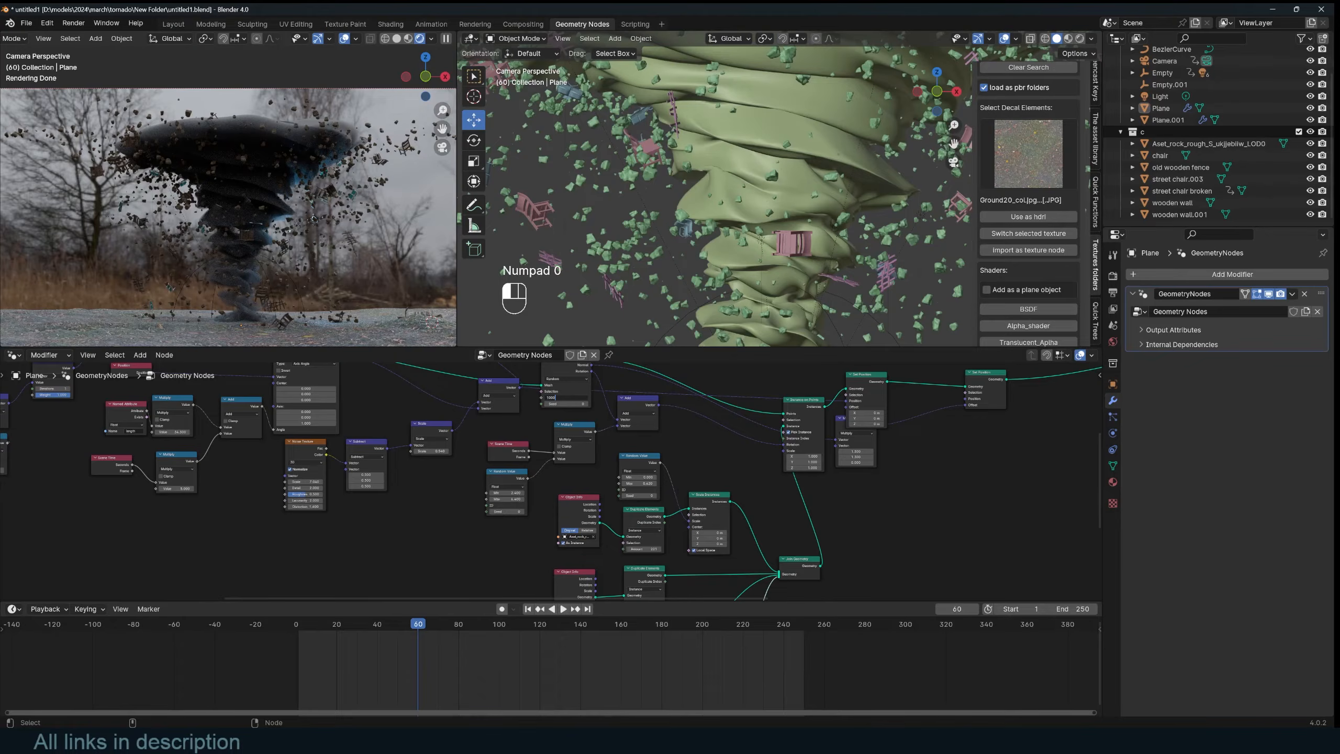
key("Return")
key("ctrl+s")
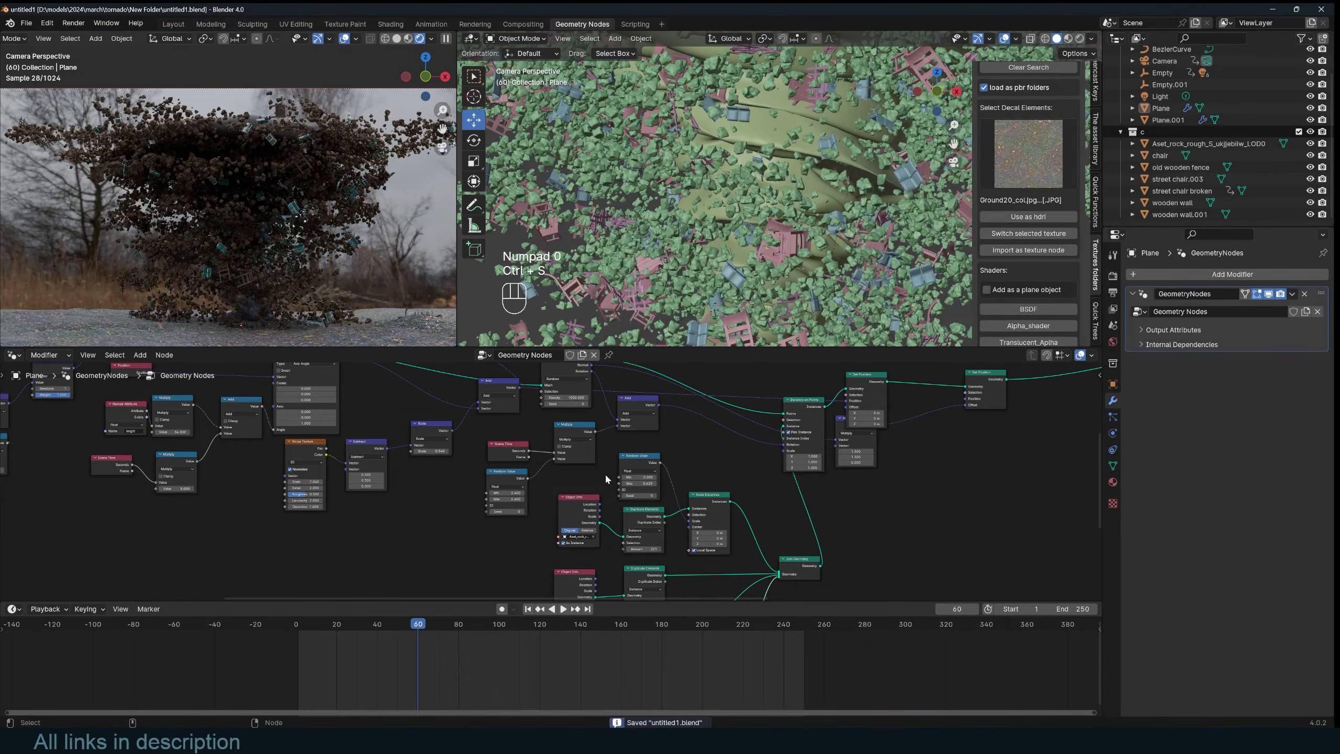
Step: Play the animation briefly and set the Distribute Points on Faces density to 500
scroll(614, 473, "down", 1)
key("space")
key("space")
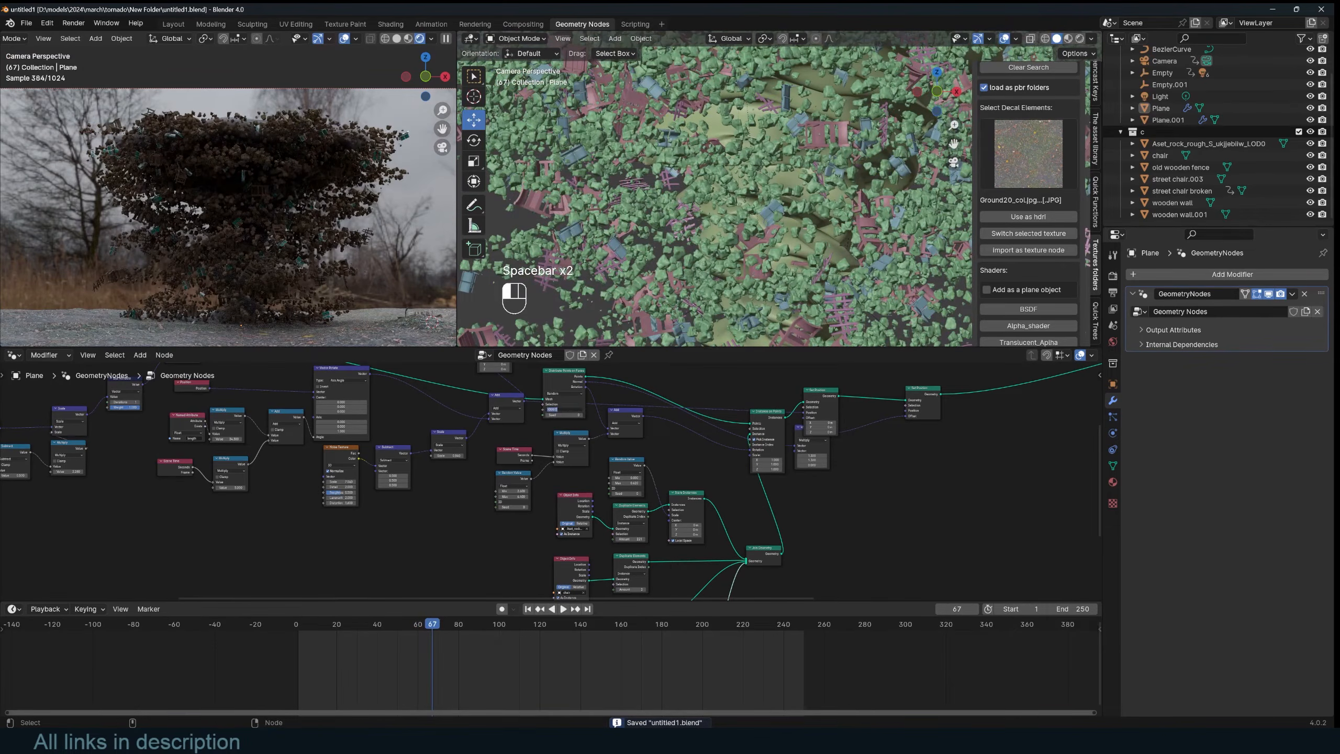
type("500")
key("Return")
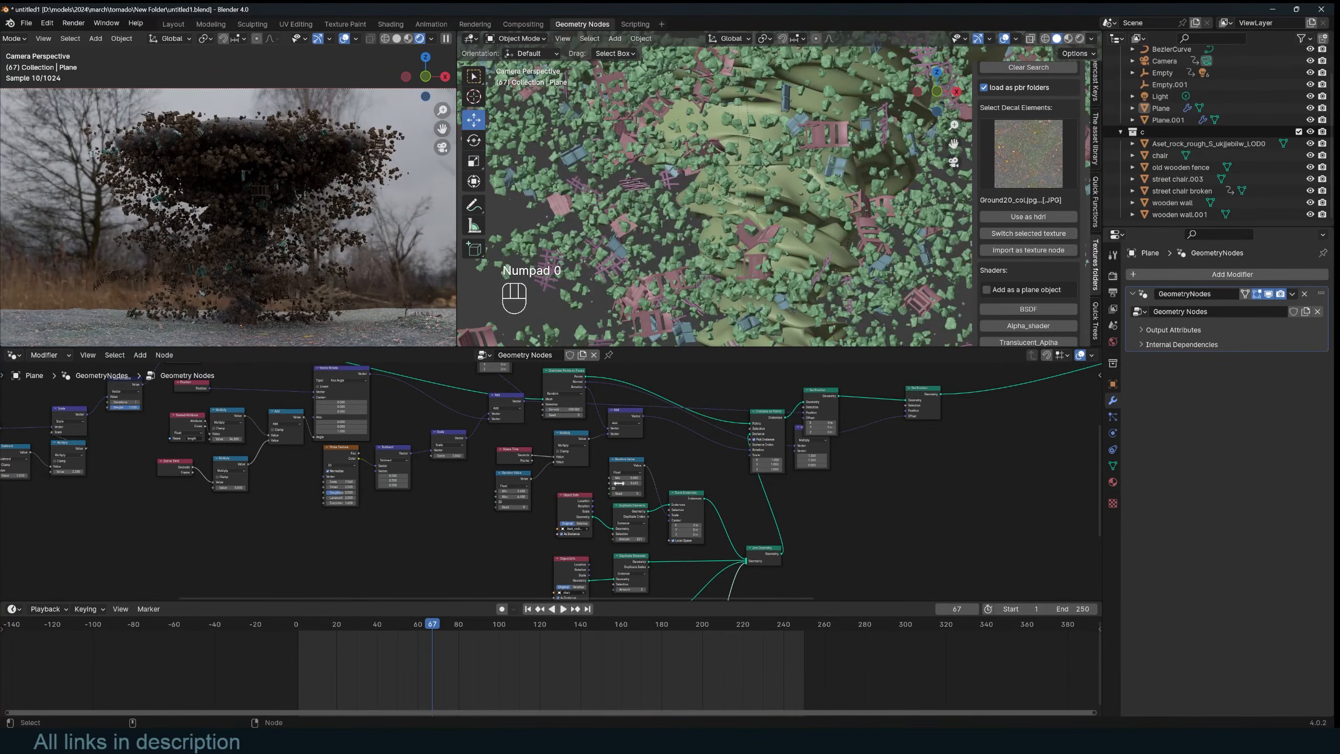
Step: Move the chair, fence and broken street chair node rows down to free space below the rock's nodes
middle_click_drag(651, 546, 494, 432)
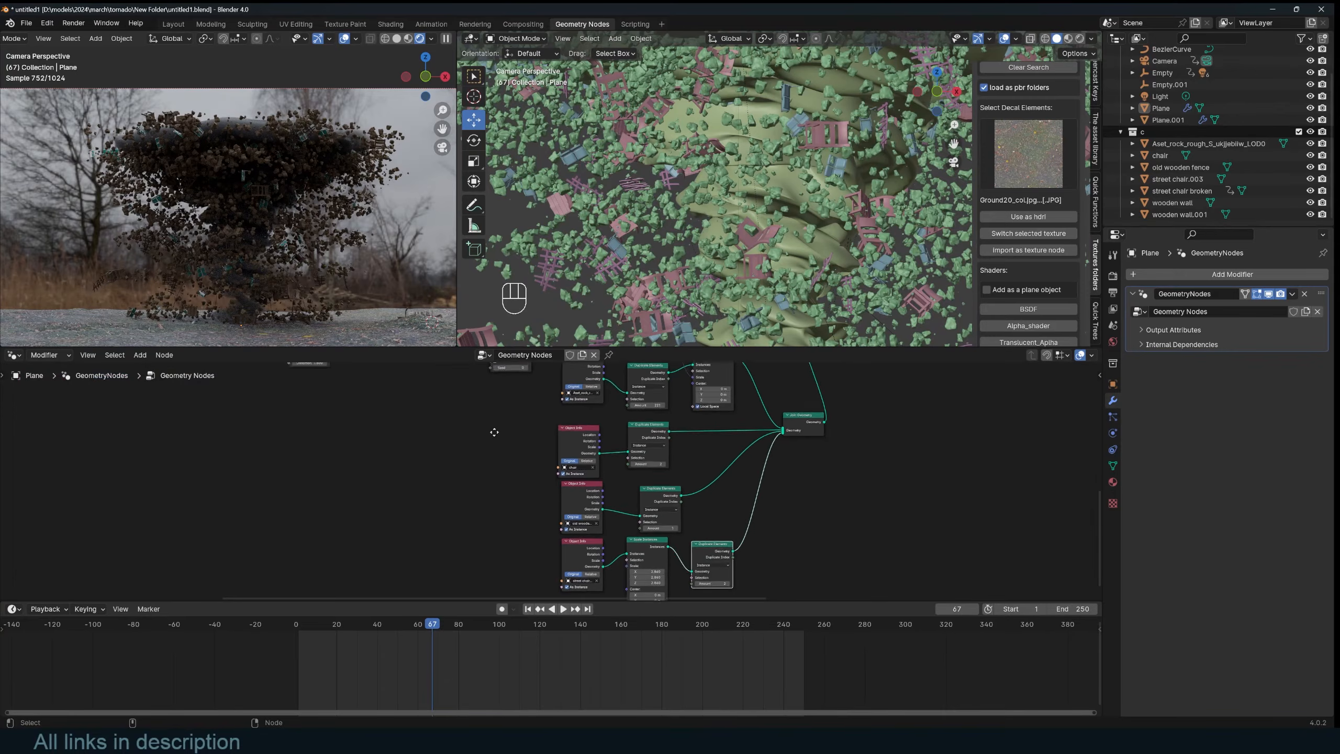
left_click_drag(486, 406, 729, 567)
key("g")
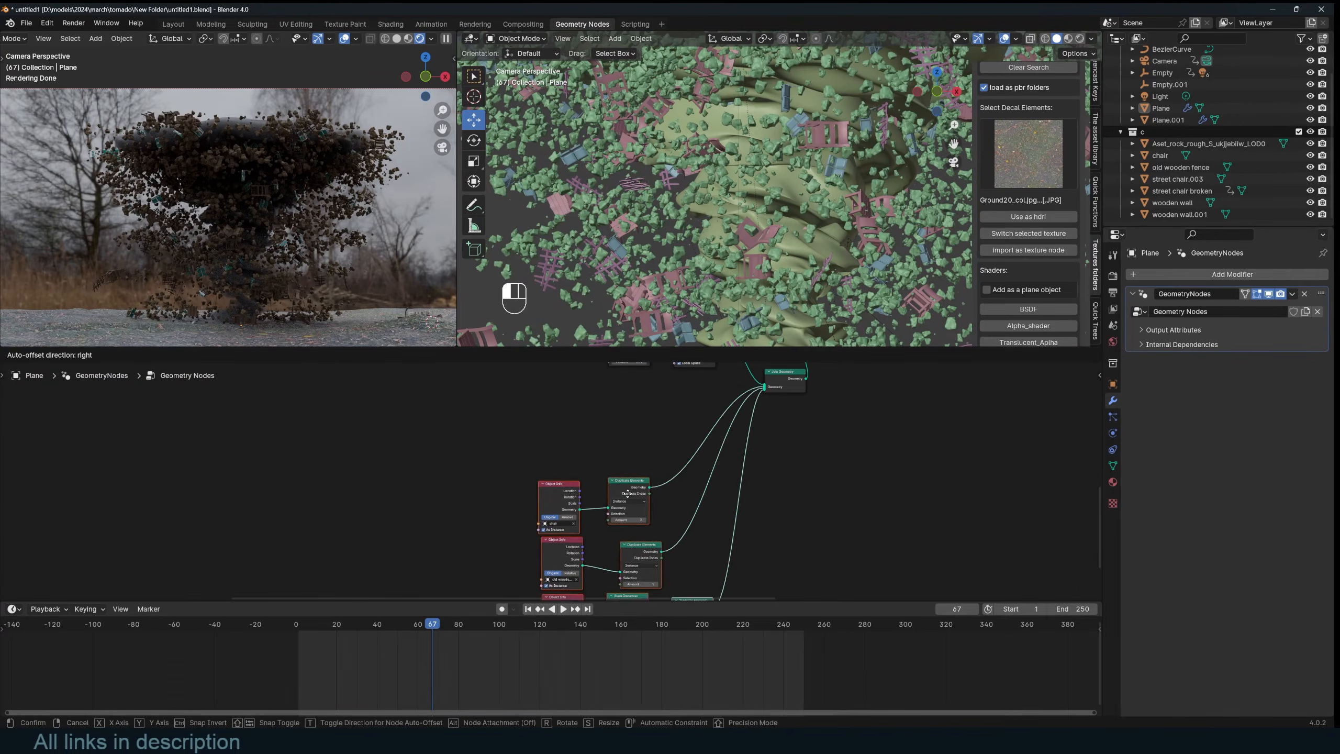
left_click_drag(627, 493, 629, 506)
left_click(646, 429)
middle_click_drag(646, 422, 636, 530)
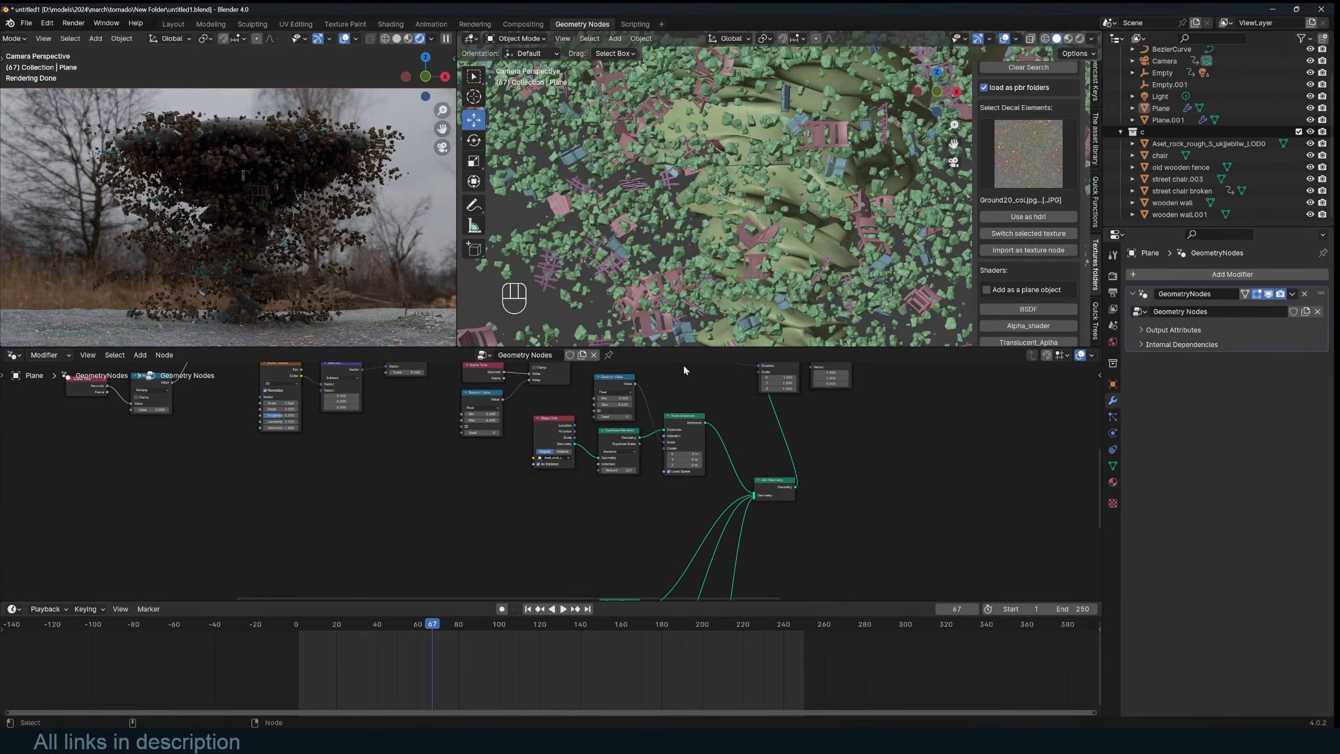
Step: Duplicate the rock's Object Info, Duplicate Elements, Random Value and Scale Instances nodes into the free space and connect the copy to Join Geometry
scroll(644, 385, "up", 1)
left_click_drag(538, 525, 718, 396)
key("shift+d")
left_click(597, 520)
middle_click_drag(597, 519, 578, 479)
left_click_drag(589, 483, 751, 456)
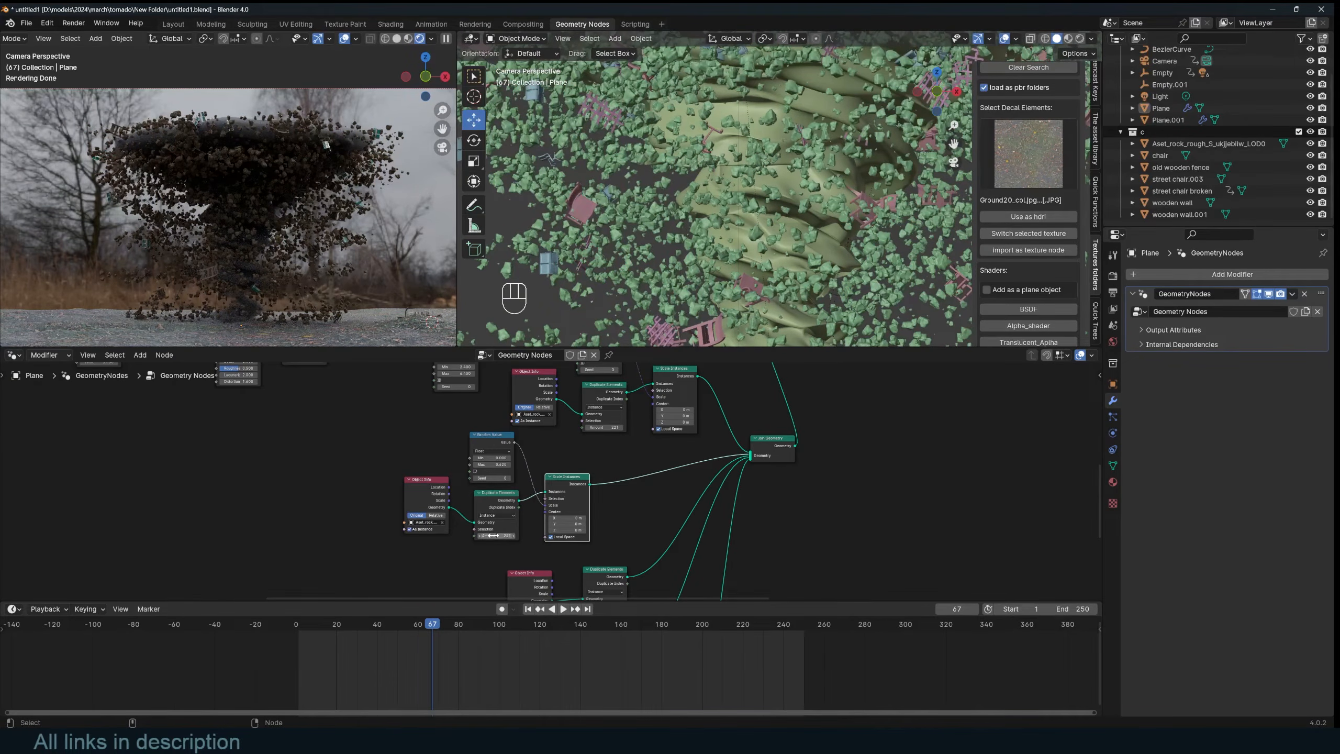
Step: Lower the copied rock branch's Duplicate Elements Amount and reduce the Max of the original rock's Random Value scale
key("Return")
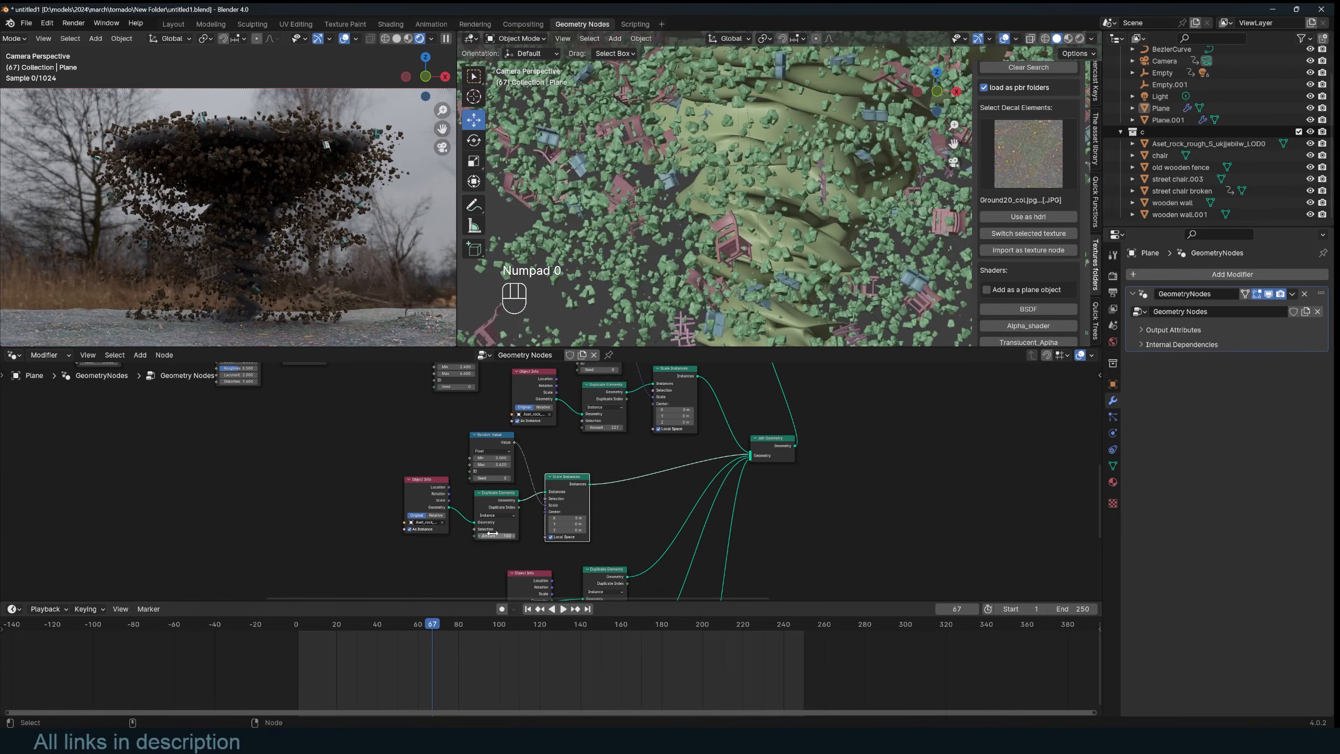
scroll(675, 468, "up", 2)
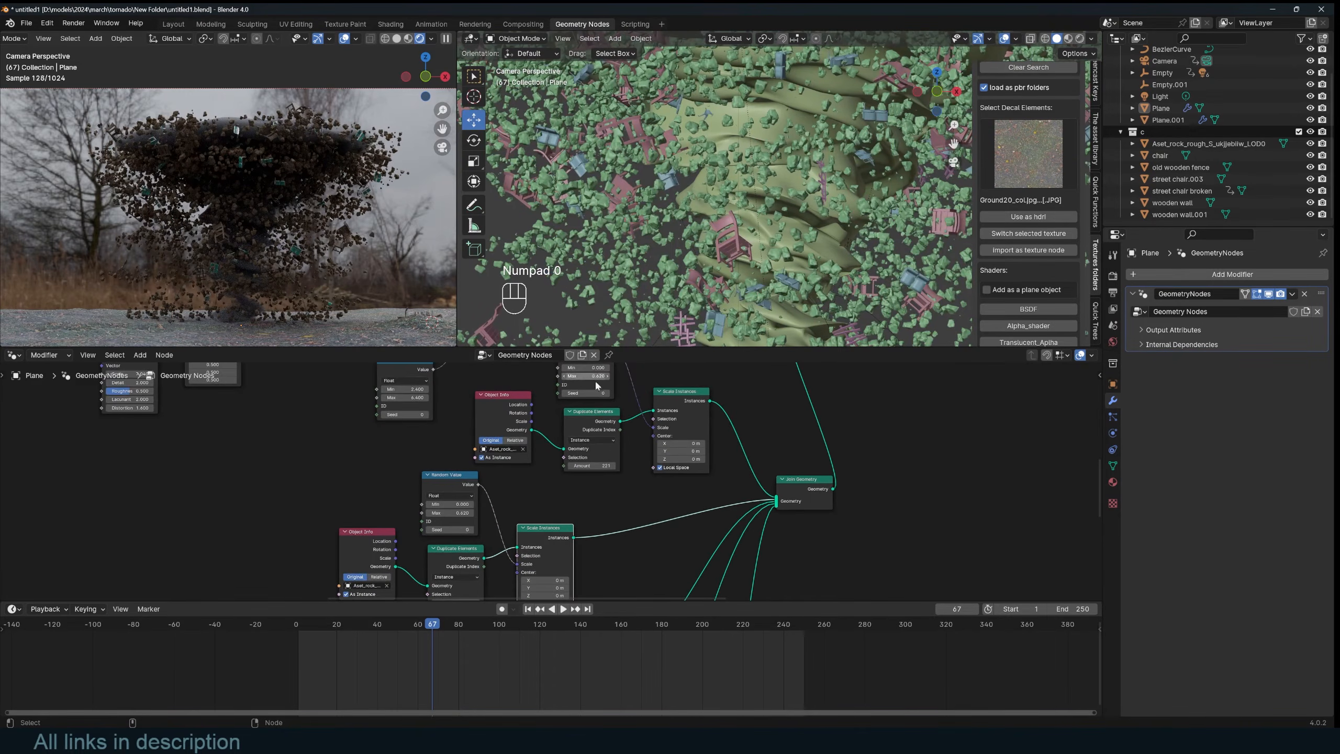
middle_click_drag(594, 376, 609, 422)
left_click_drag(608, 421, 579, 422, "shift")
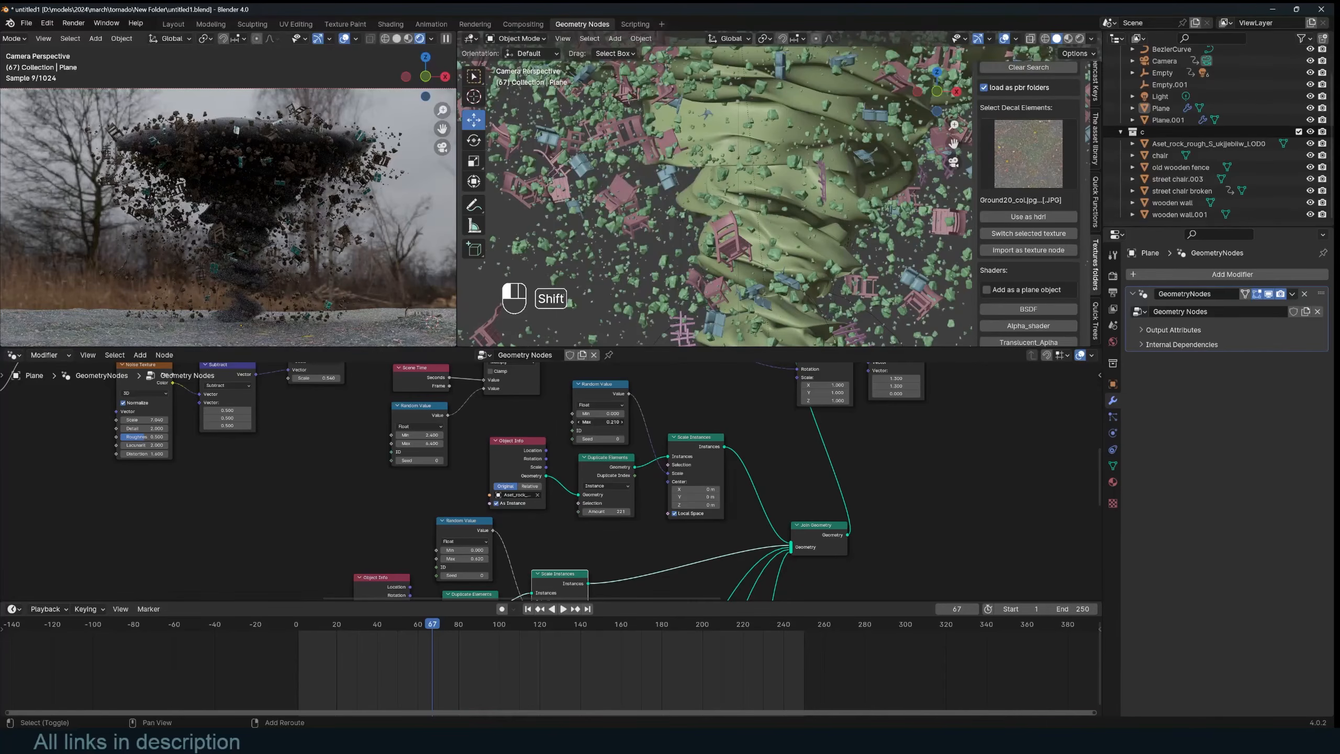
Step: Play the tornado animation from the camera view to check the two rock sizes, and save the file
scroll(732, 259, "down", 5)
key("KP_0")
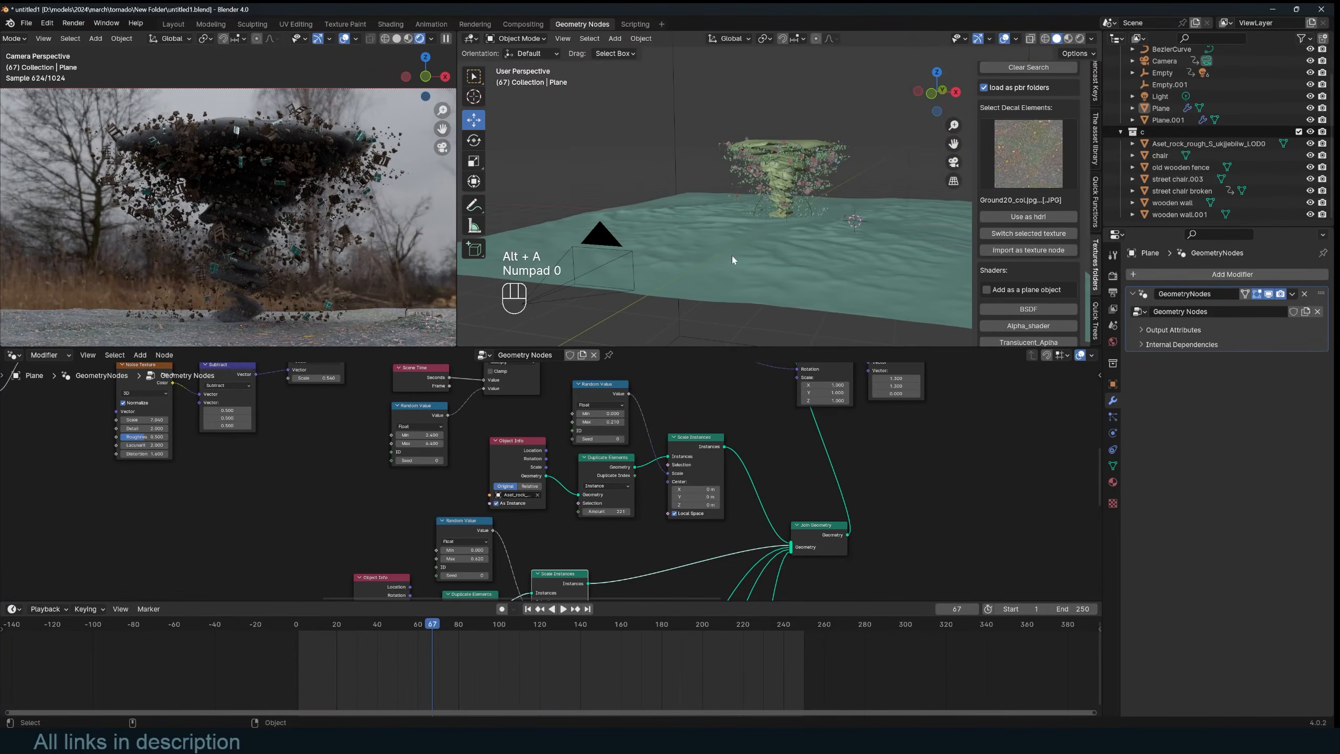
key("ctrl+s")
key("KP_0")
key("space")
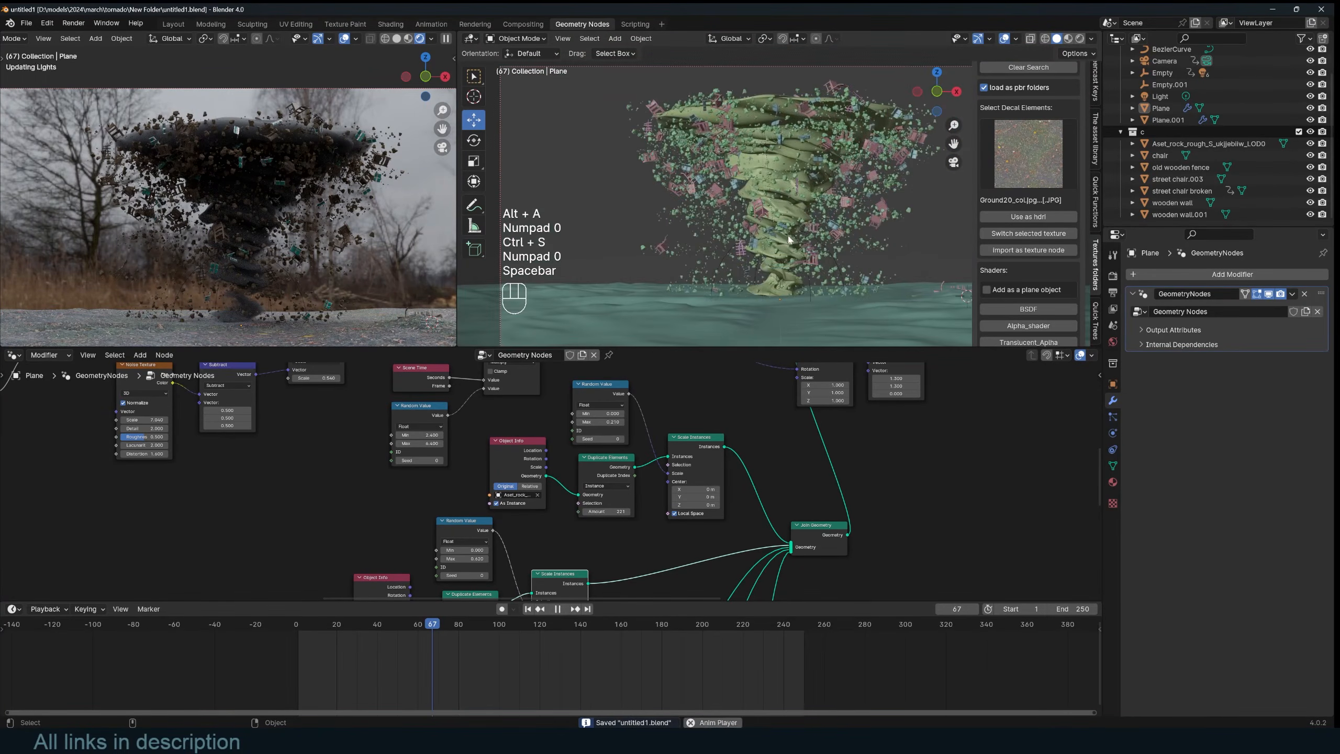
key("space")
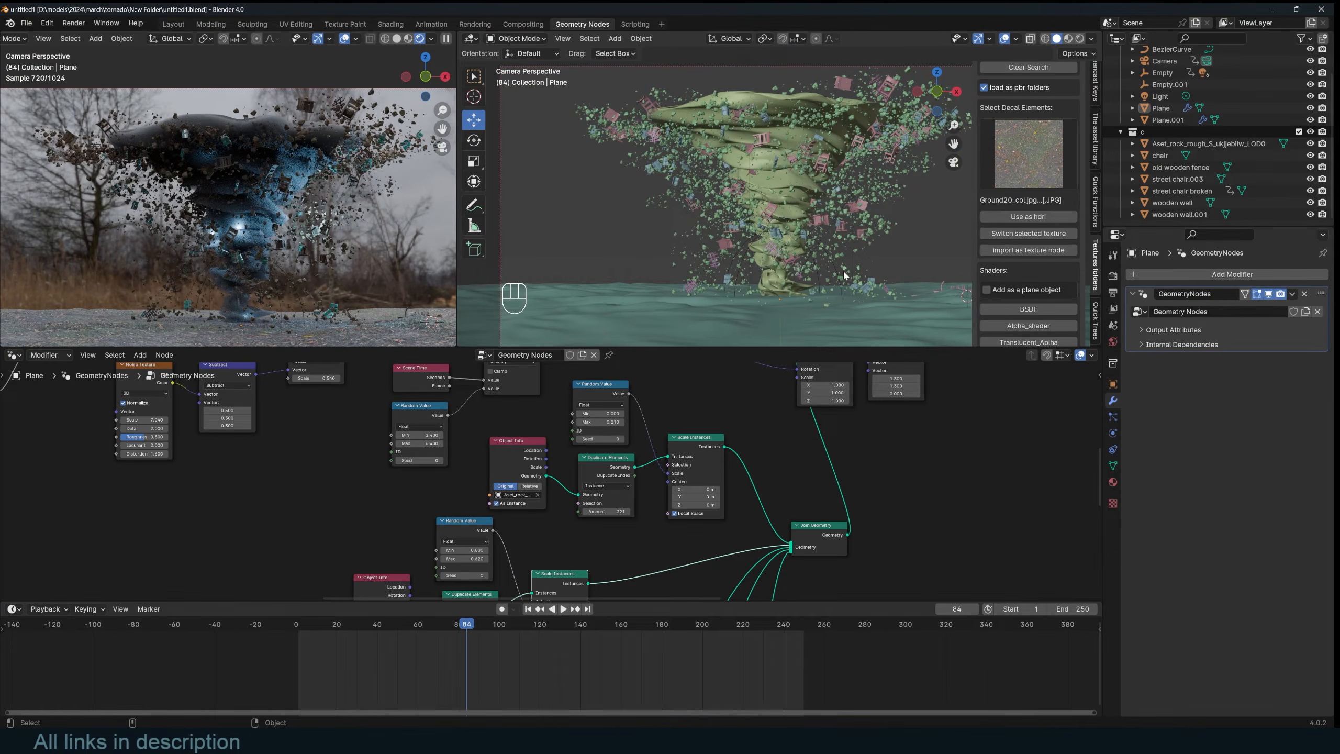
key("a")
key("ctrl+s")
key("alt+a")
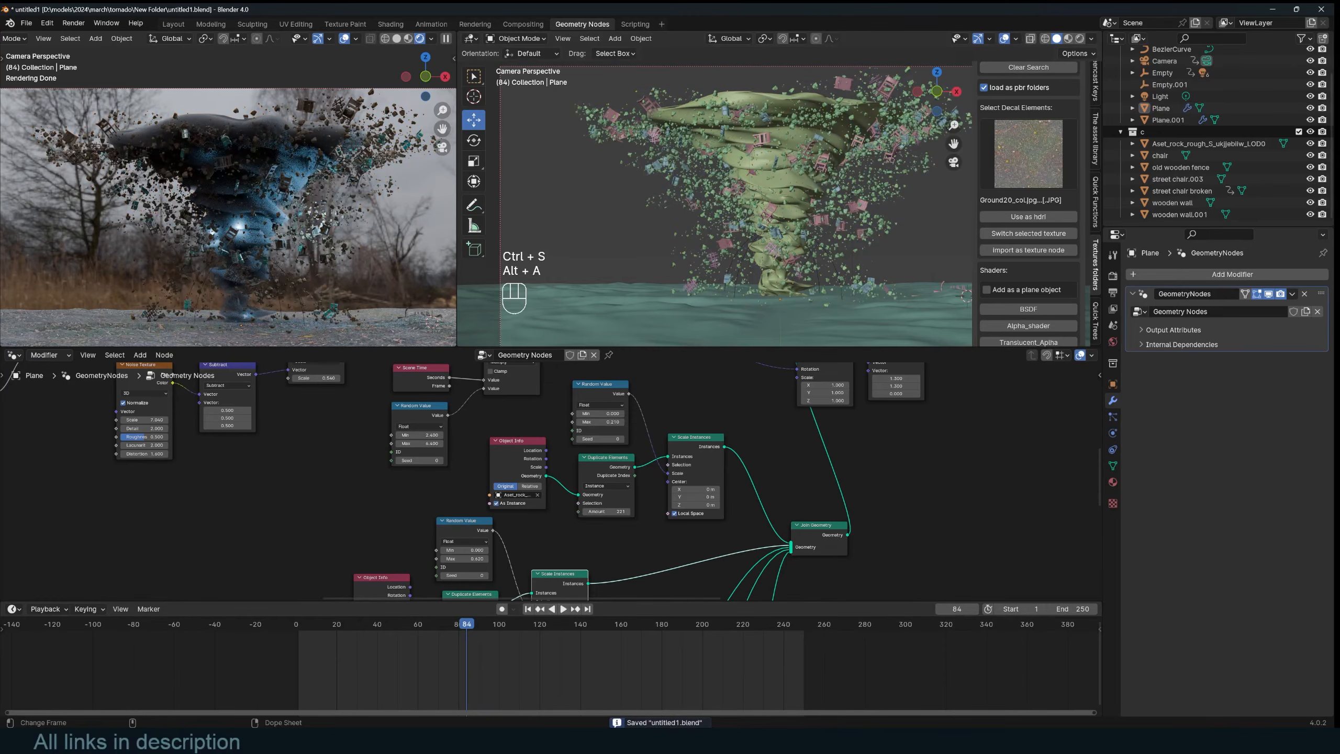
Step: Switch to VLC and review the reference video storm and tornado generator.mp4 from its beginning for the debris look
mouse_move(524, 742)
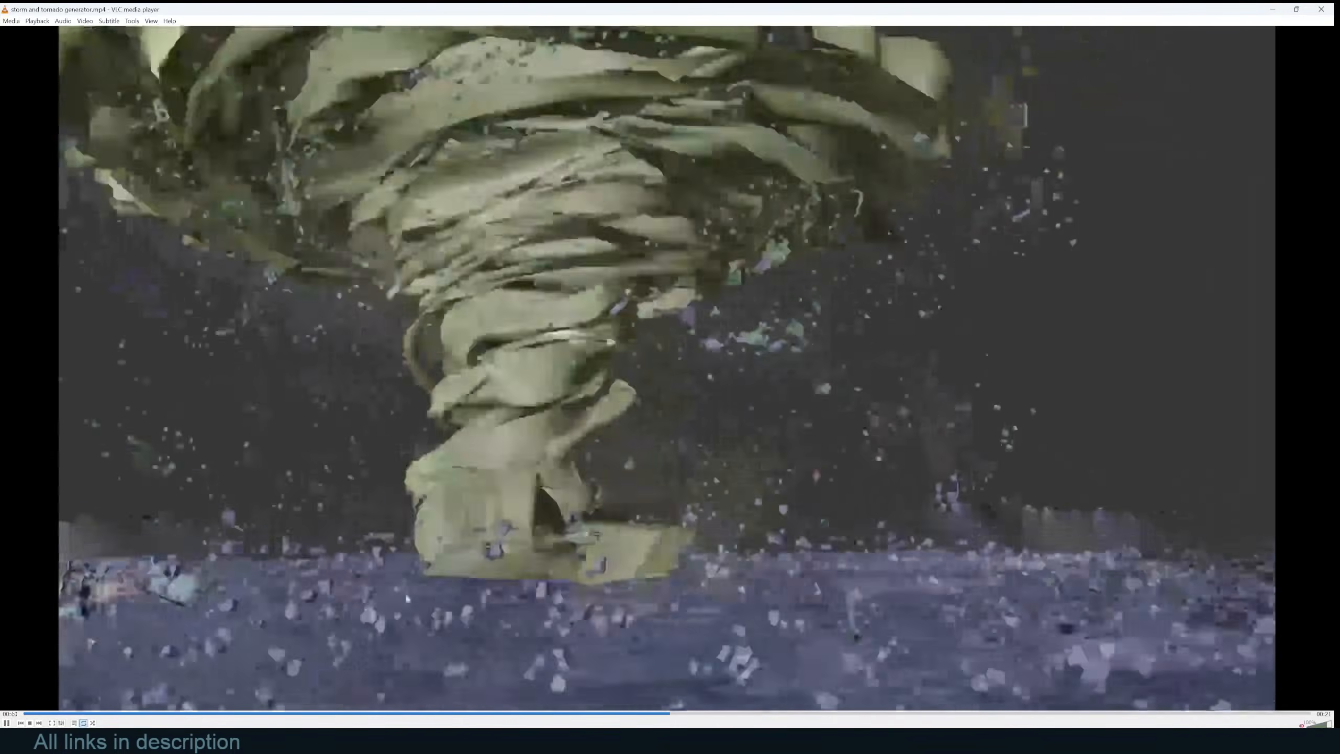
key("space")
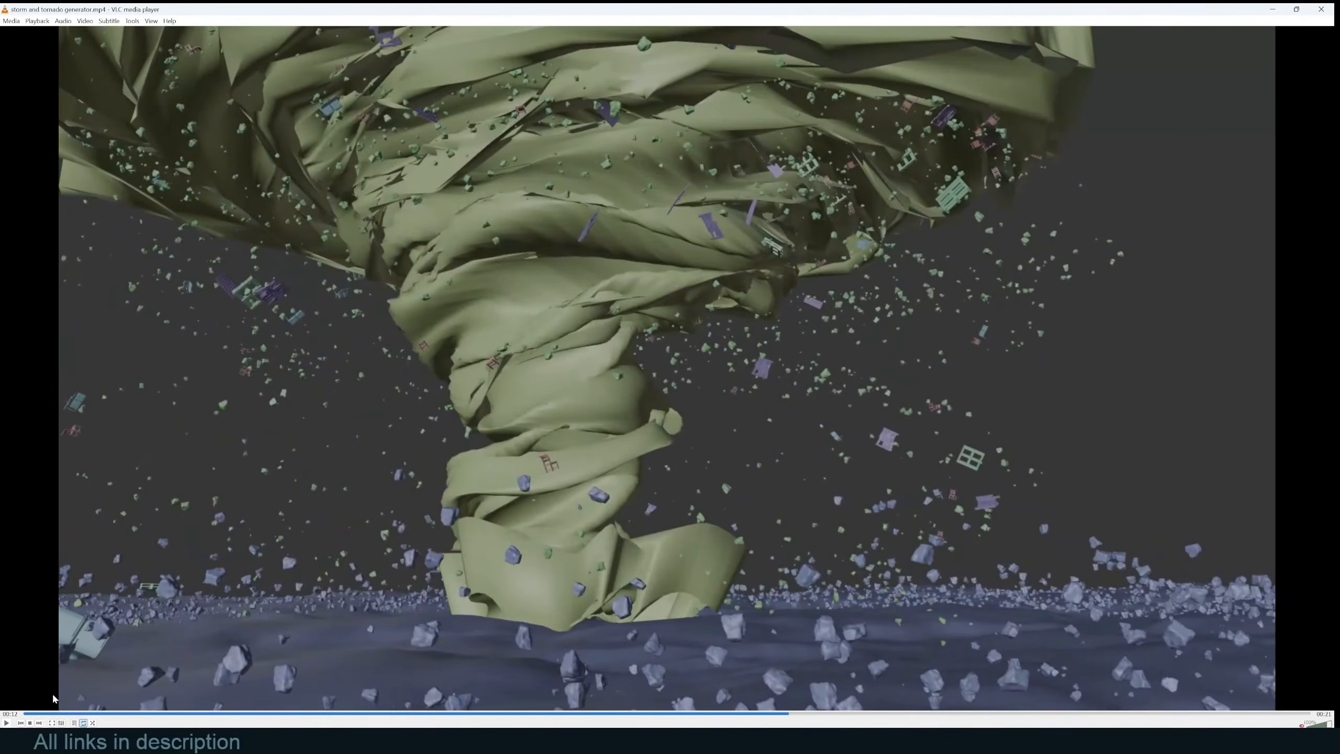
left_click(28, 714)
key("space")
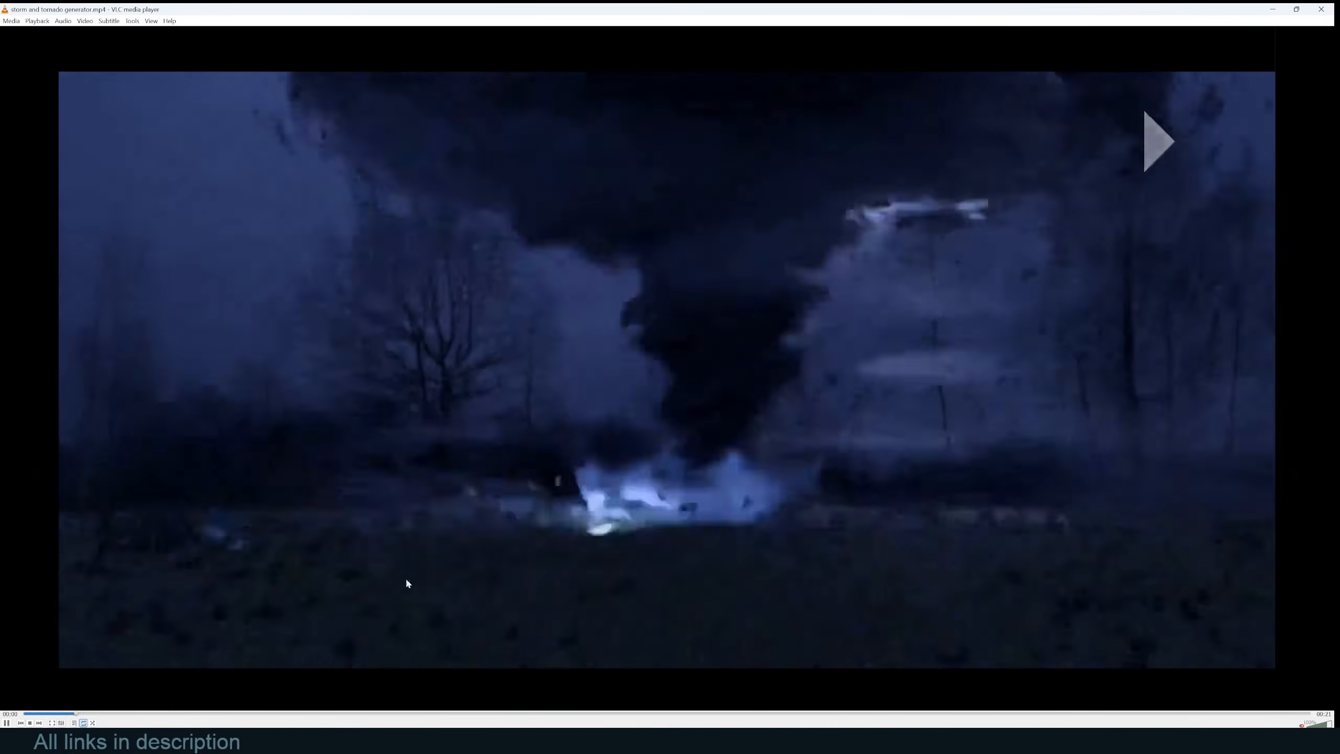
key("space")
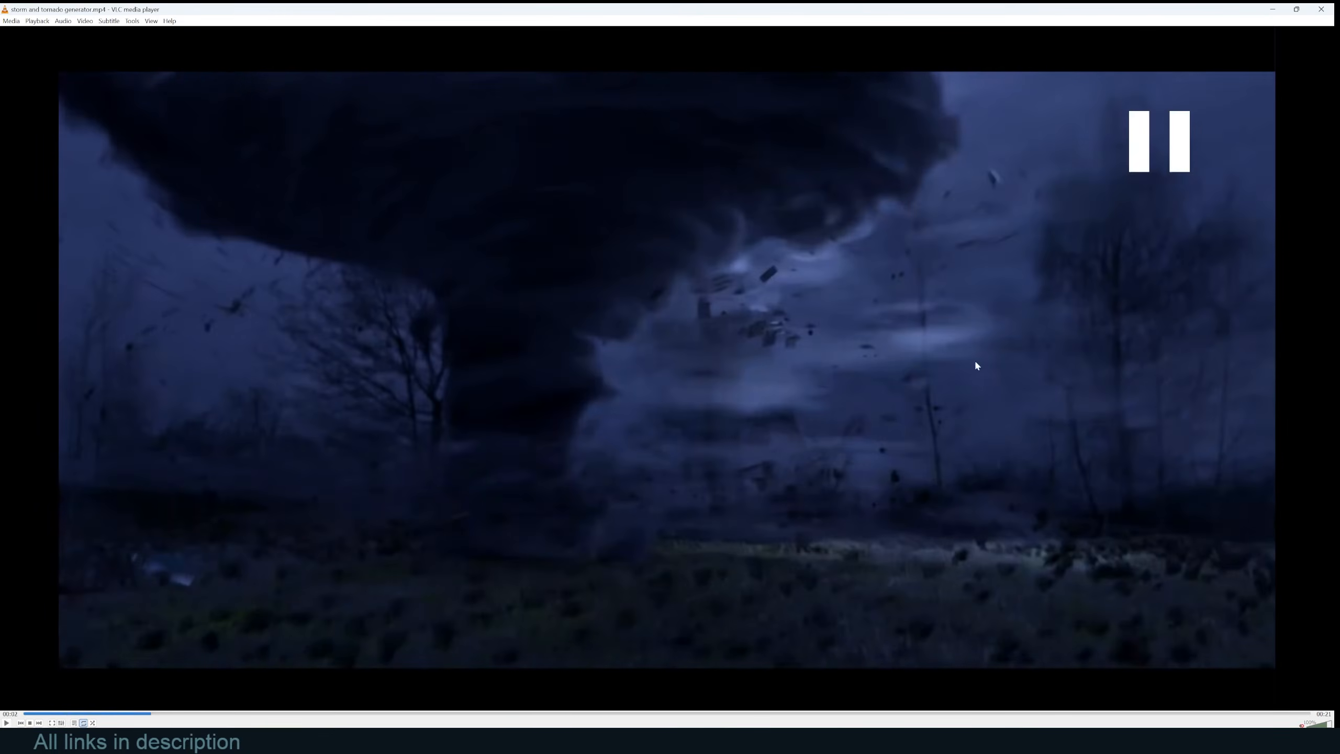
key("space")
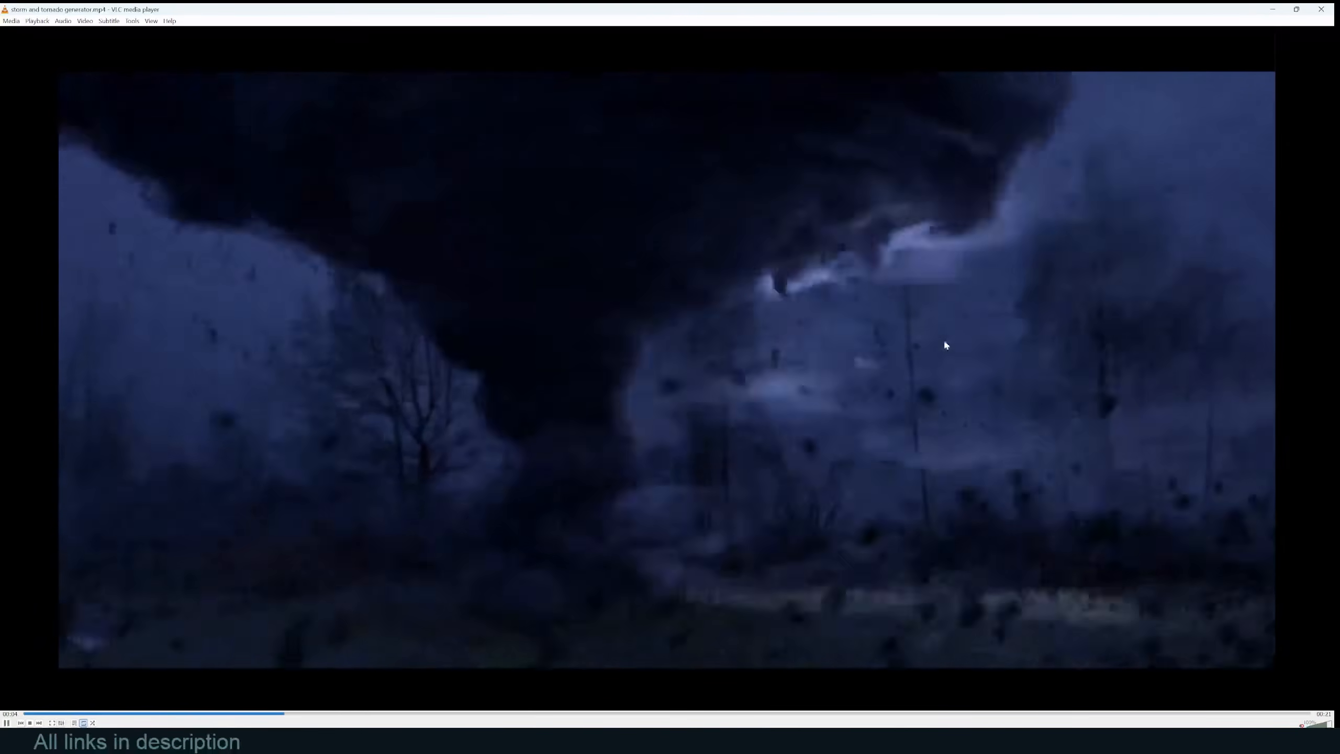
key("space")
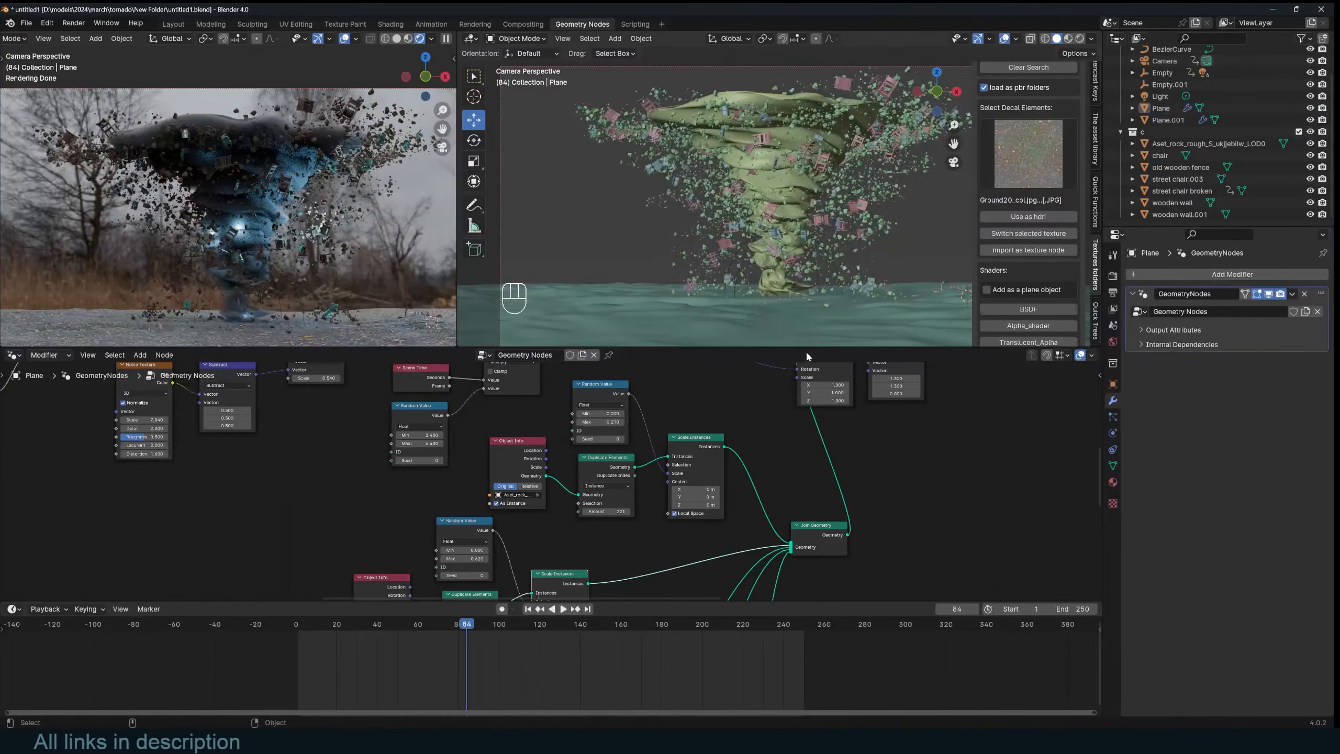
Step: Switch back to Blender, save the file and create a new geometry node tree on the ground object Plane.001
key("a")
key("ctrl+s")
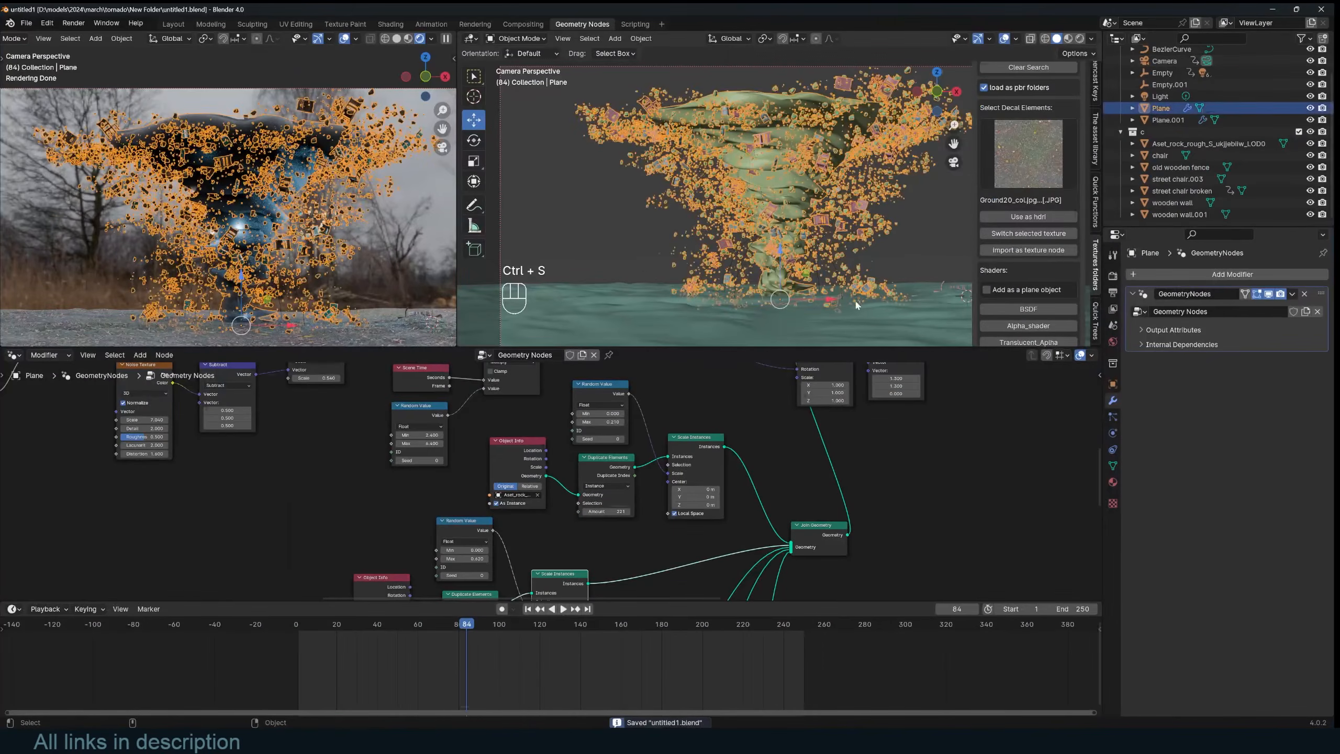
key("alt+a")
scroll(749, 311, "down", 3)
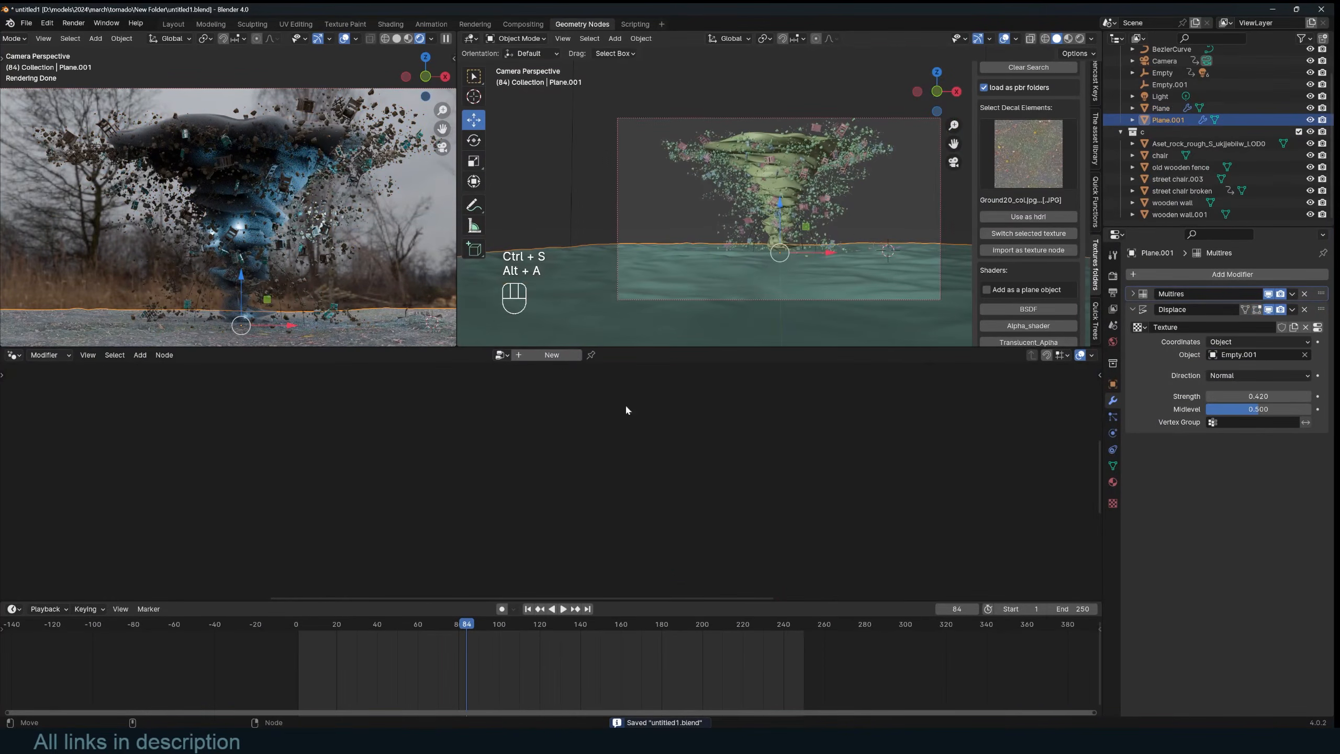
left_click(559, 358)
key("a")
key("KP_Decimal")
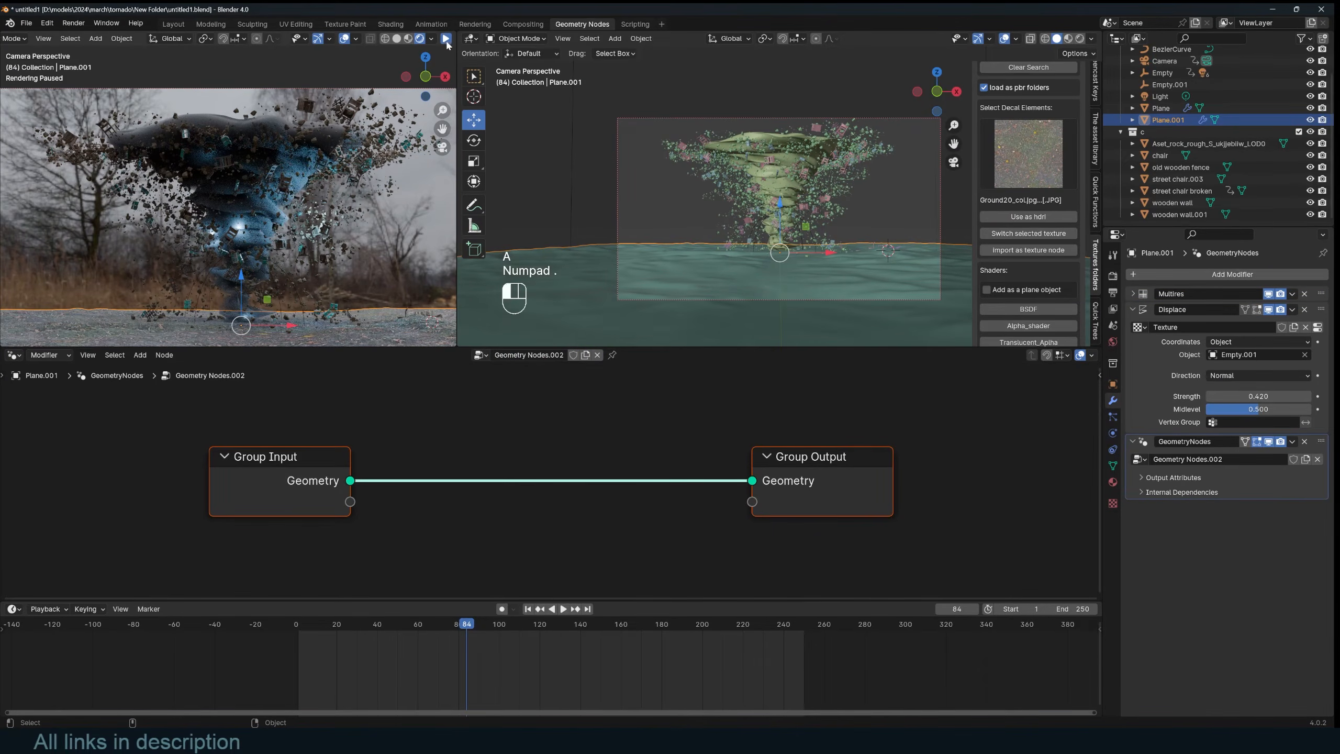
Step: Save the file and insert a Distribute Points on Faces node between Group Input and Group Output on Plane.001
key("ctrl+s")
scroll(636, 490, "down", 4)
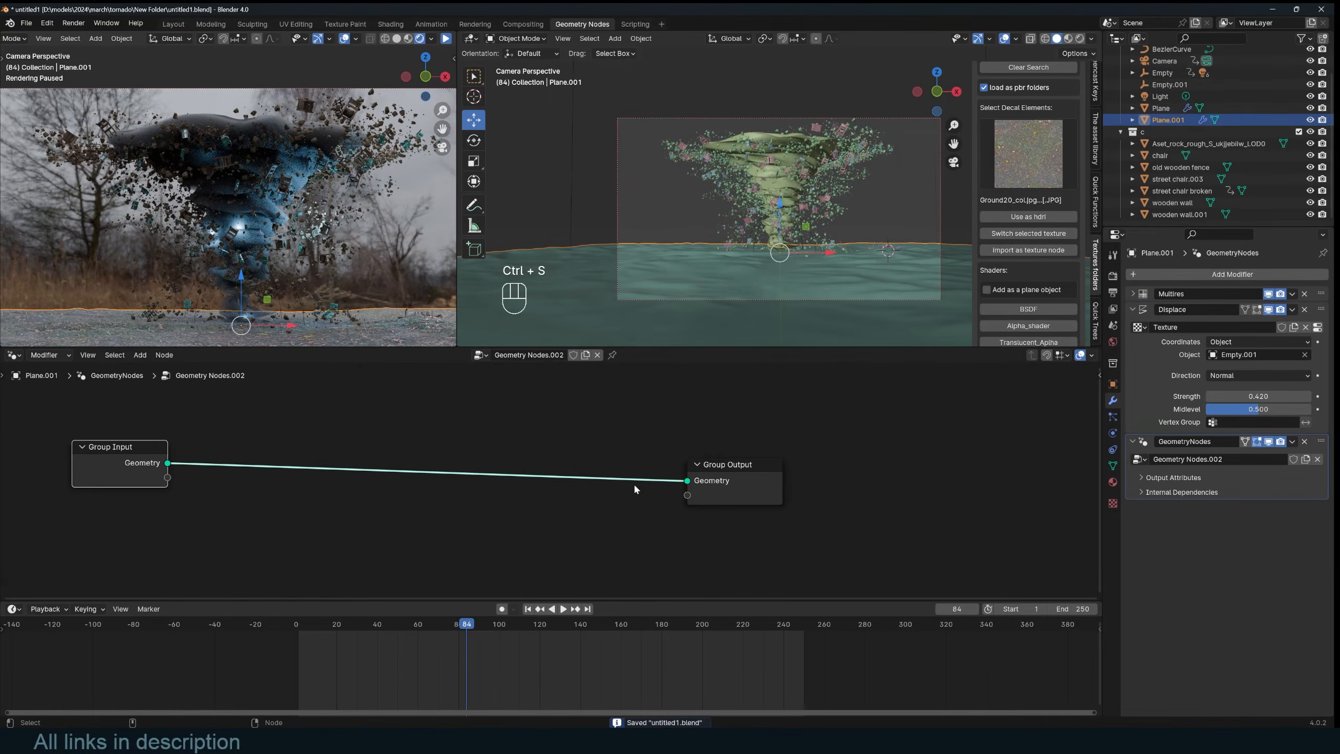
left_click_drag(734, 464, 818, 451)
key("shift+a")
type("dist")
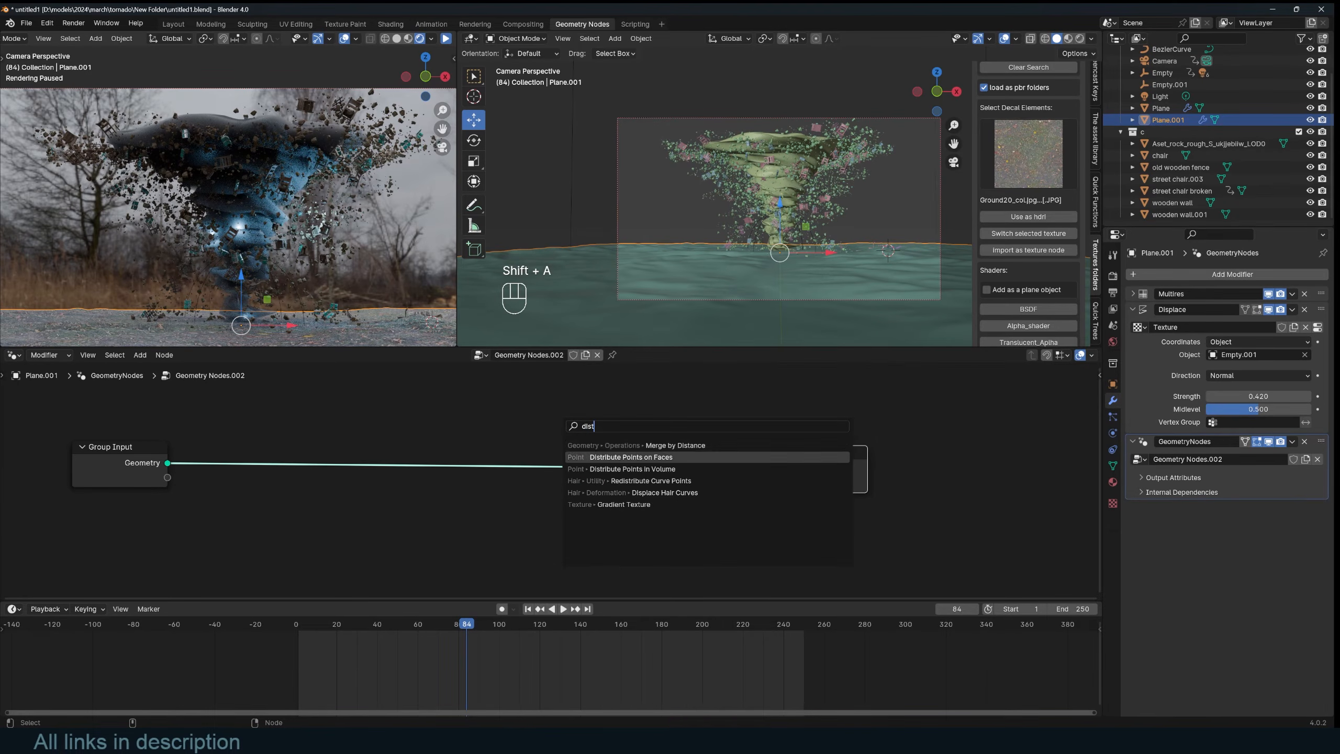
left_click(623, 457)
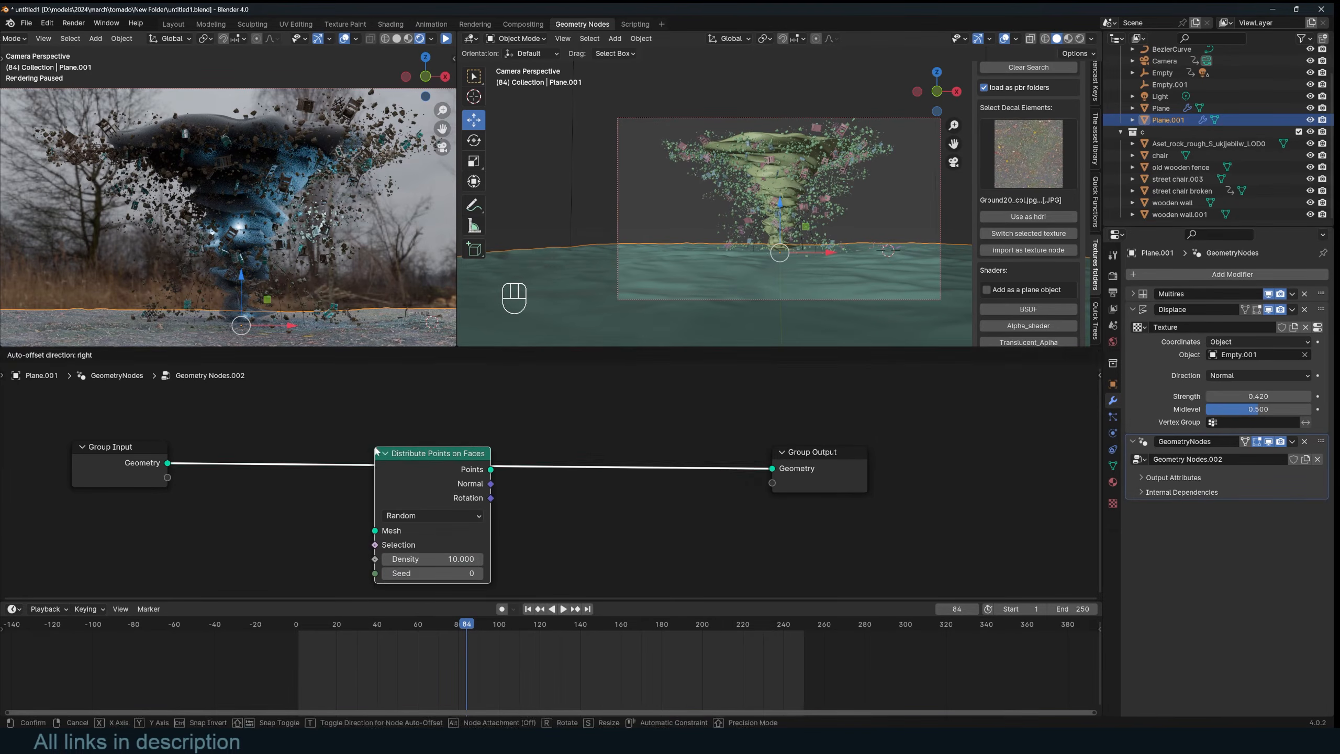
left_click(463, 500)
middle_click_drag(463, 500, 500, 481)
middle_click_drag(746, 235, 707, 328)
middle_click_drag(673, 453, 751, 413)
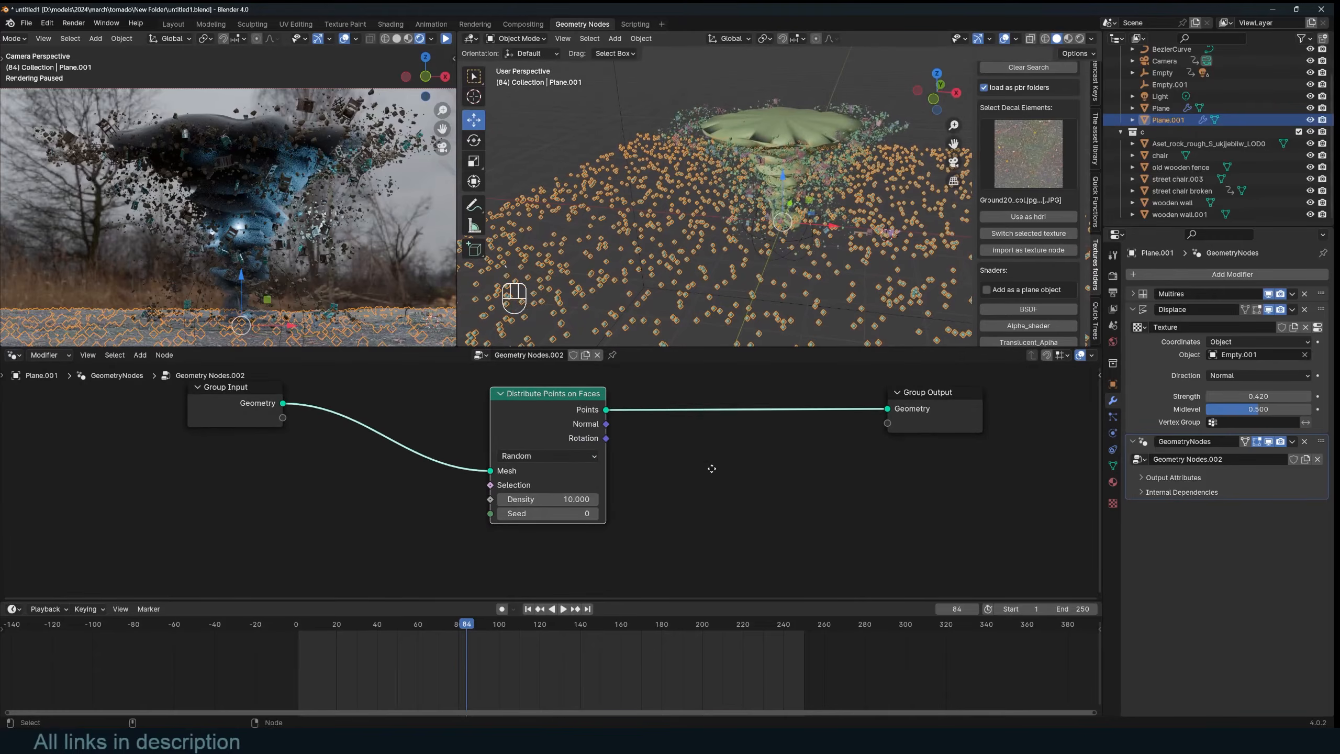
key("shift+a")
key("shift+a")
left_click(751, 438)
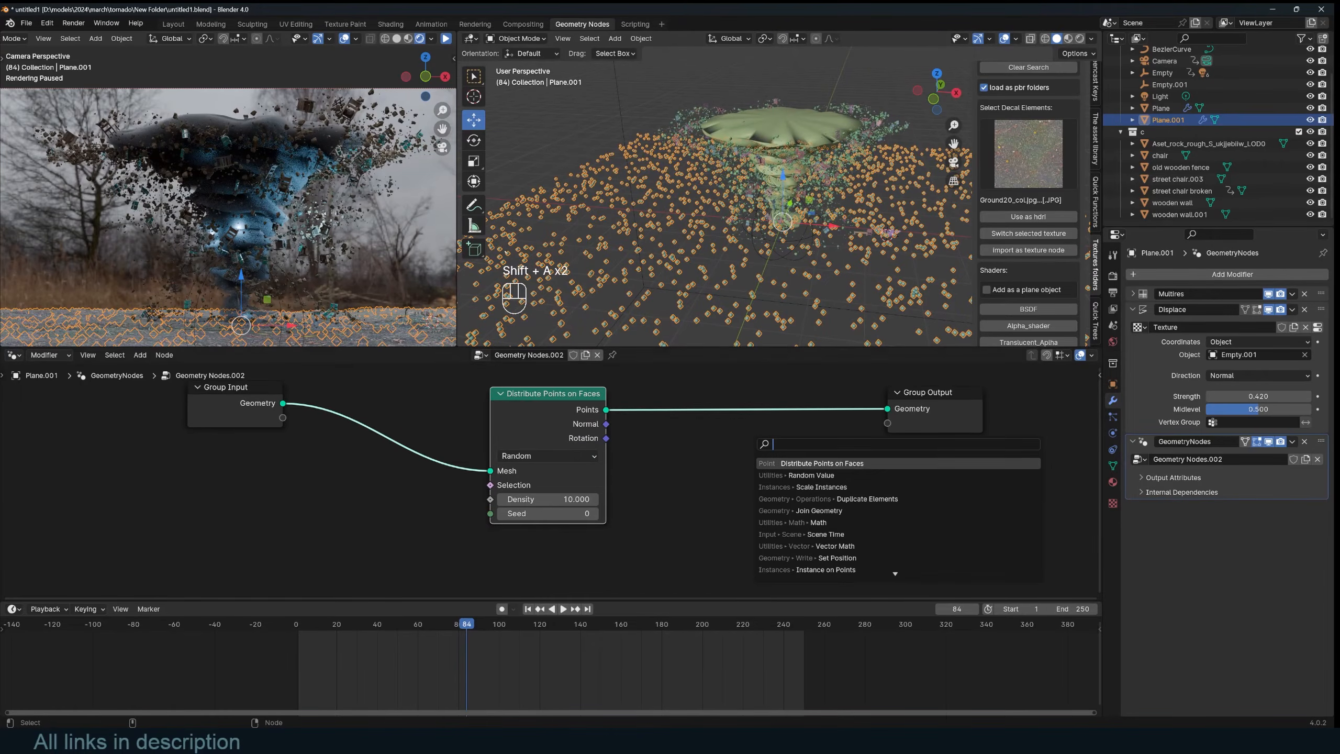
type("insta")
key("Down")
key("Down")
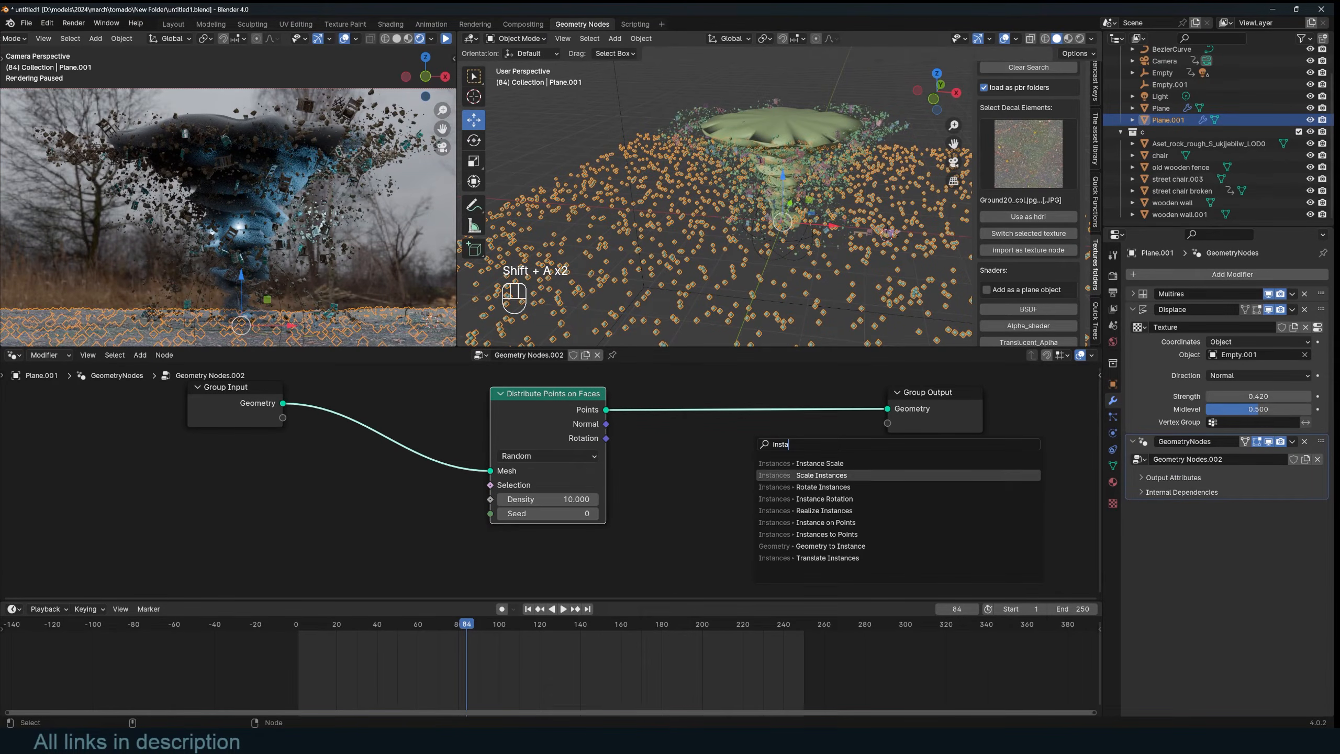
key("Down")
key("Down")
key("Down")
key("Down")
key("Down")
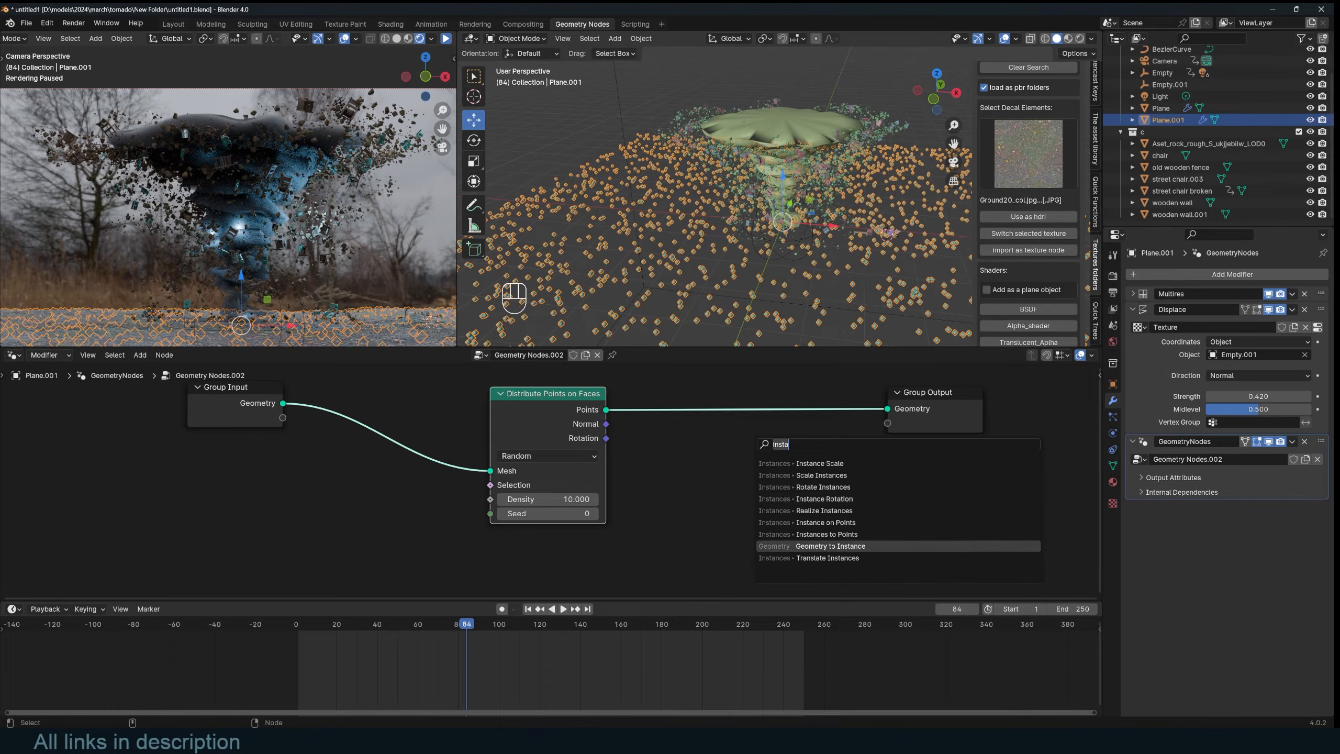
left_click(838, 532)
left_click(740, 393)
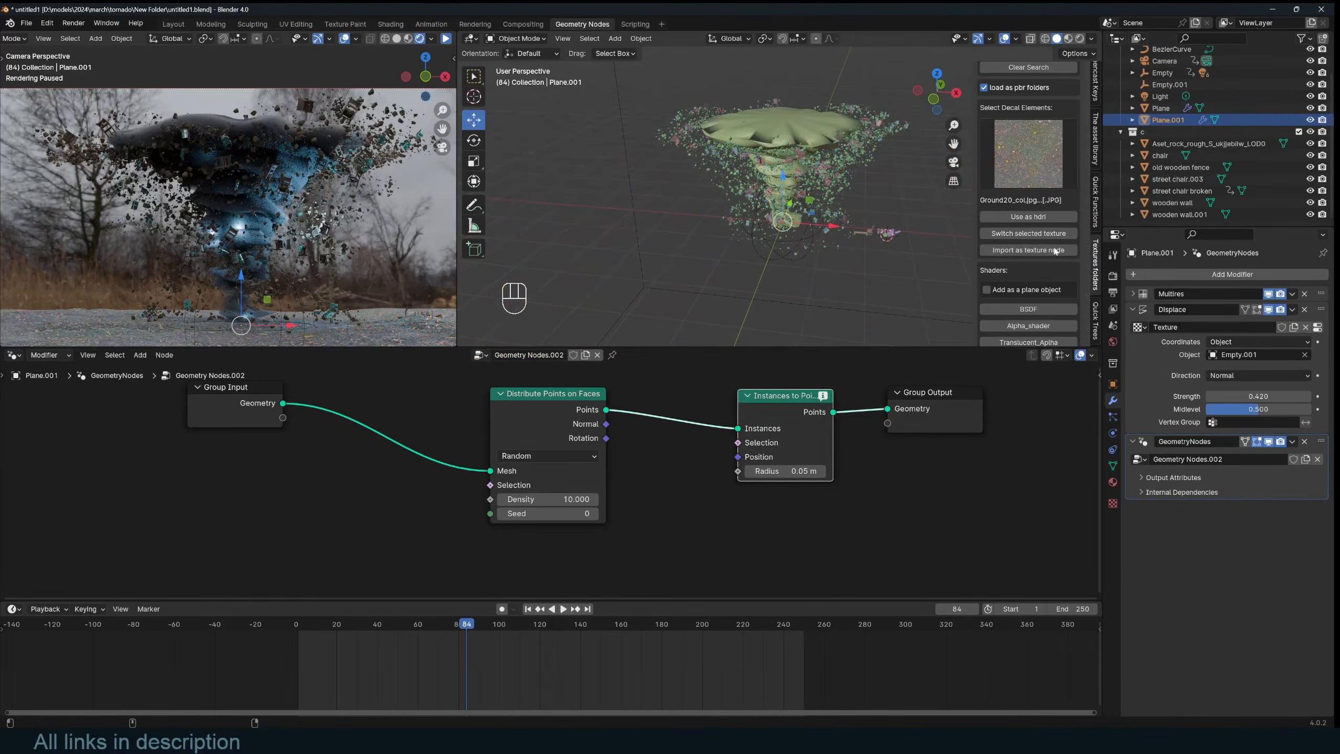
key("ctrl+x")
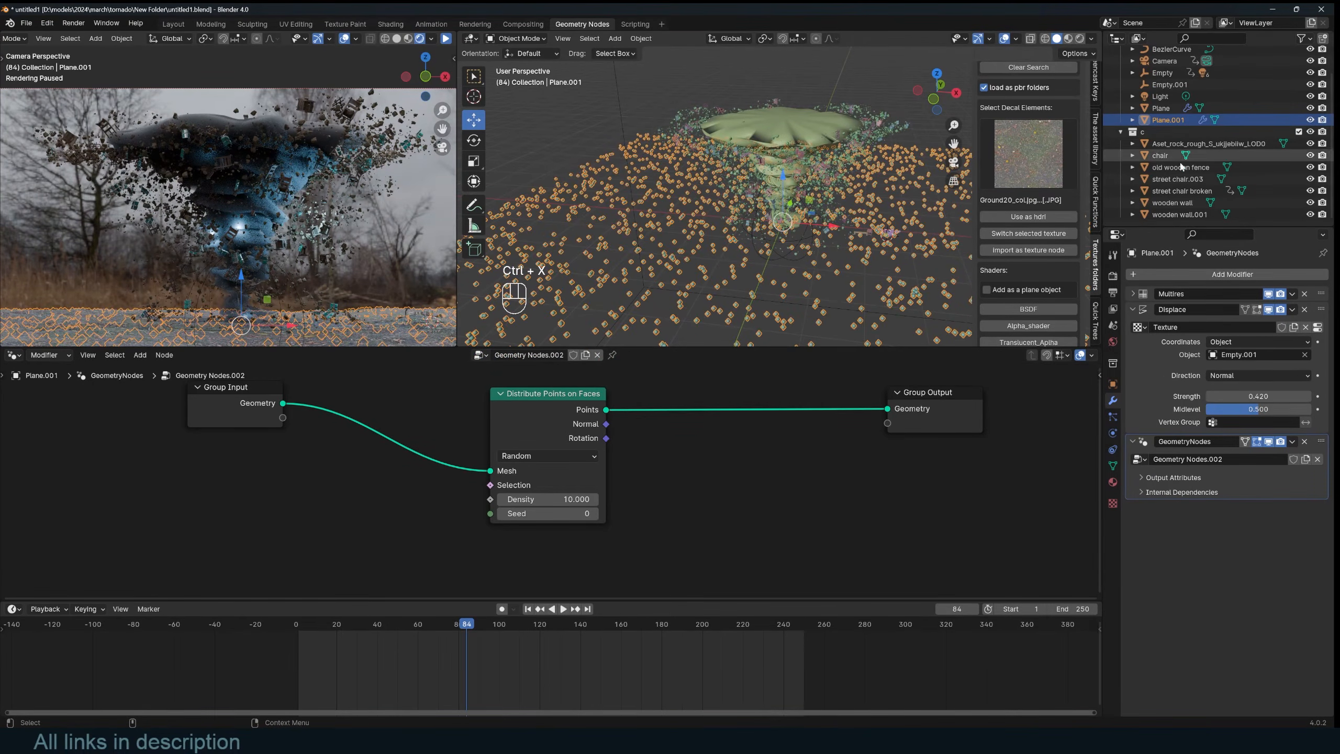
Step: Instance the Aset_rock_rough object on the distributed points with Object Info and Instance on Points, link the points' Rotation output, and save
left_click_drag(1182, 144, 667, 512)
key("shift+a")
left_click(725, 472)
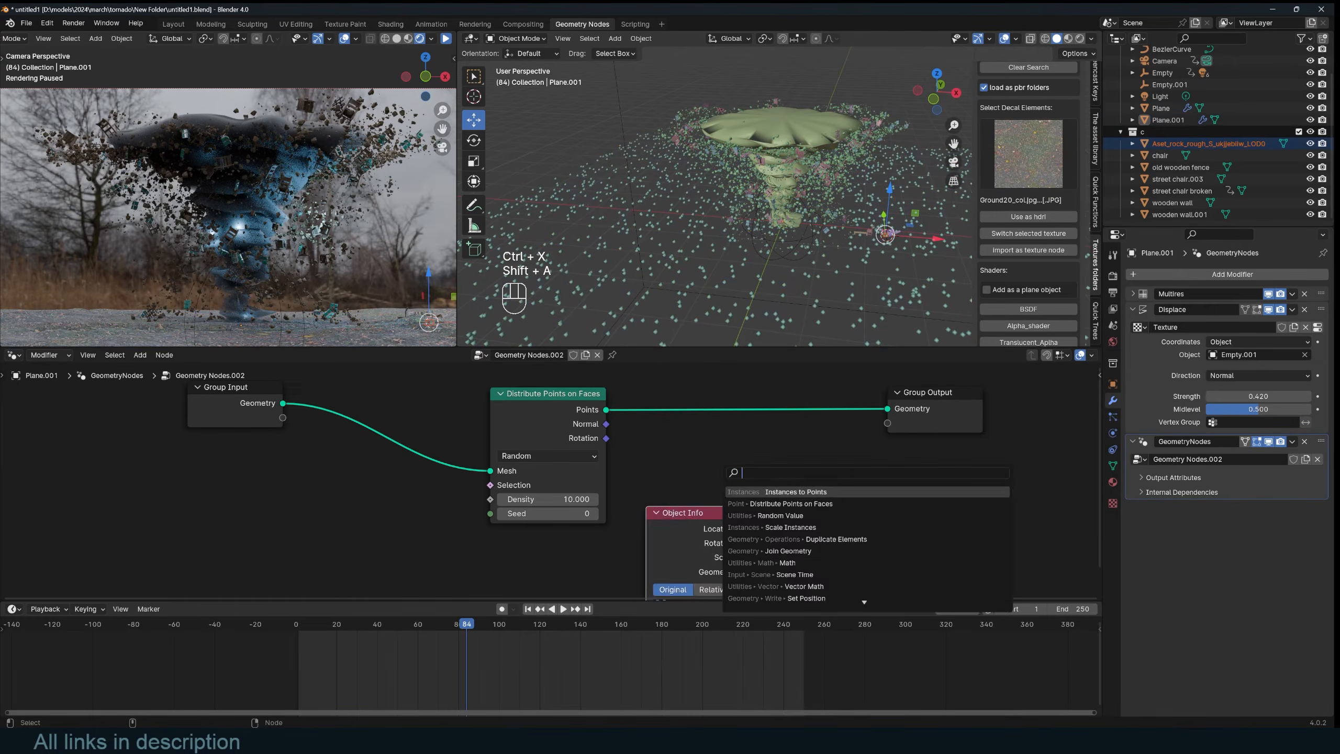
left_click_drag(685, 513, 583, 528)
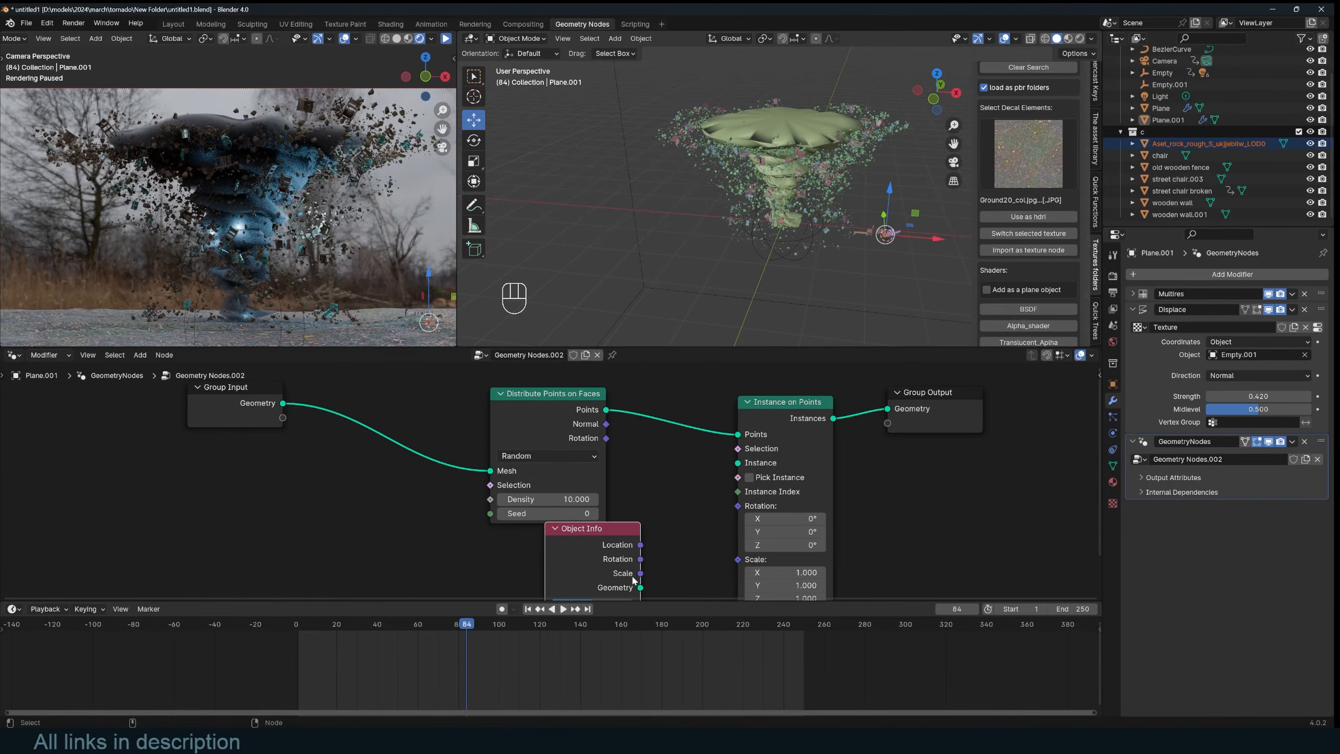
left_click_drag(641, 587, 736, 462)
key("KP_0")
key("ctrl+s")
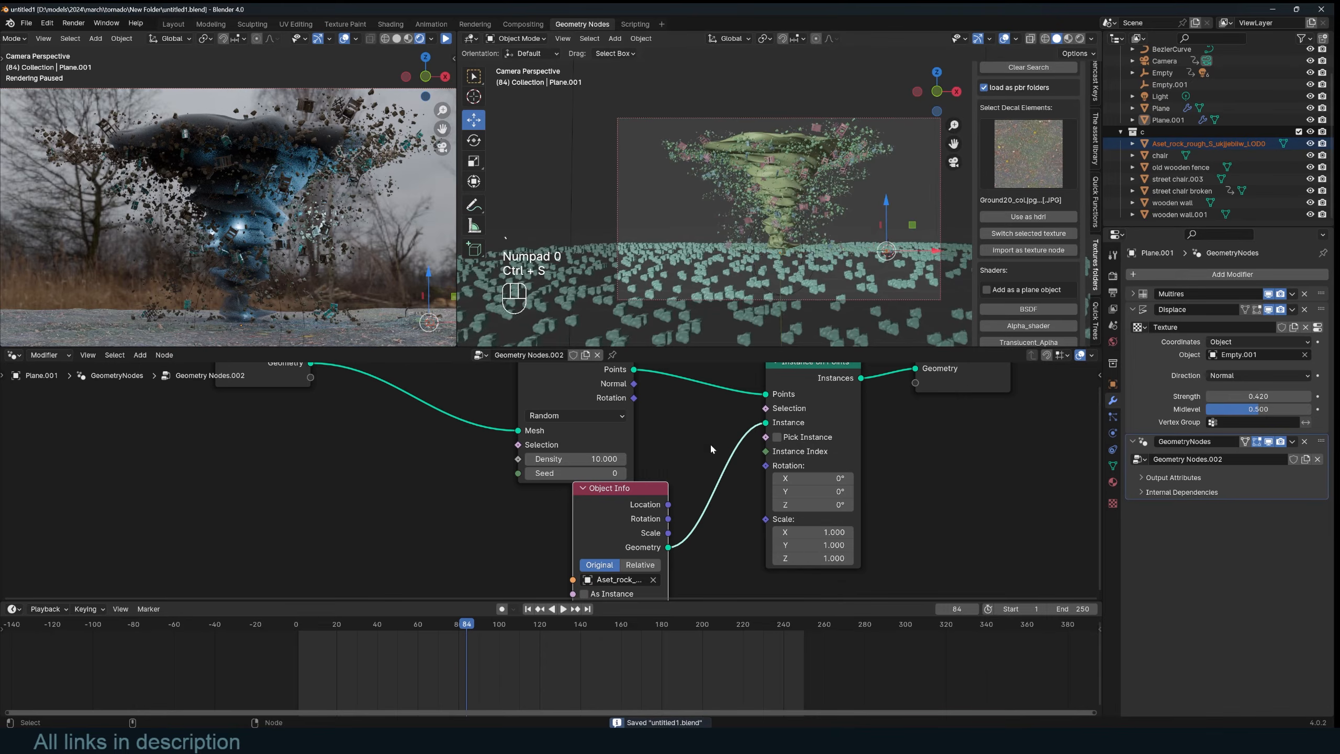
left_click_drag(634, 398, 761, 473)
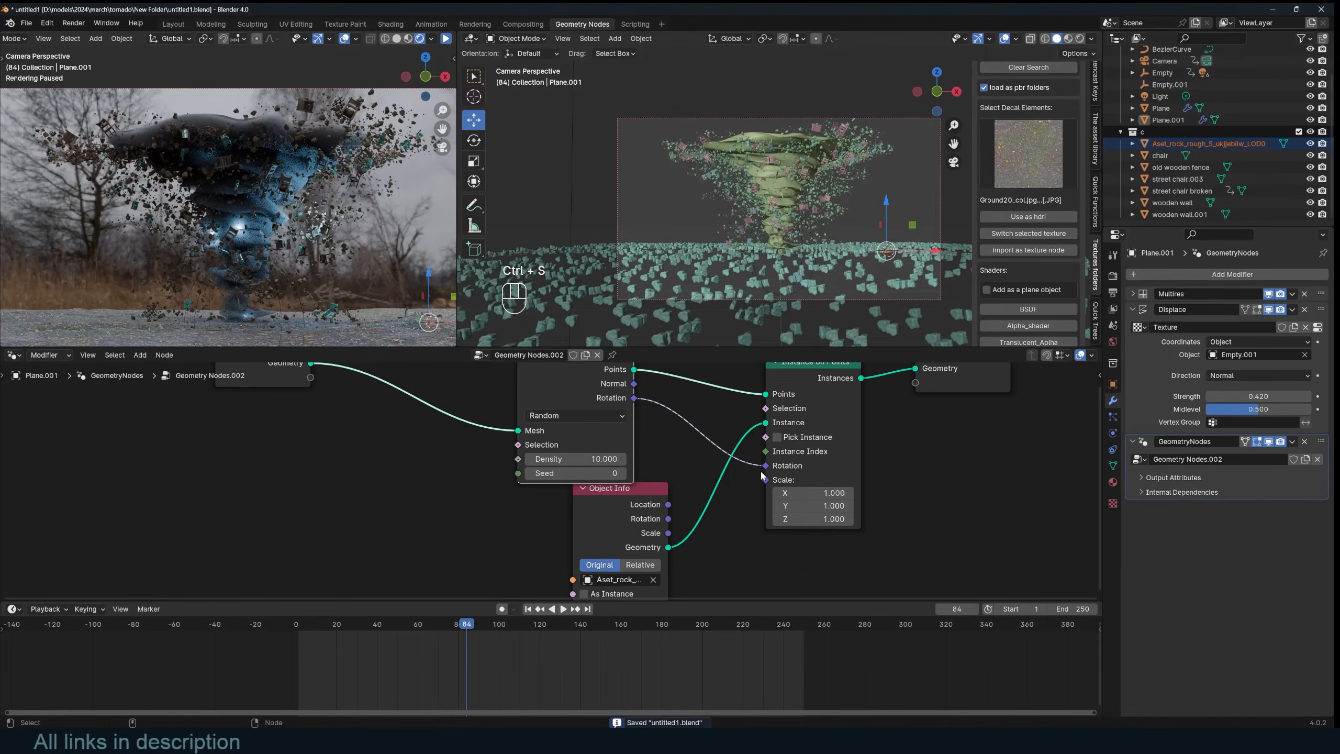
key("ctrl+s")
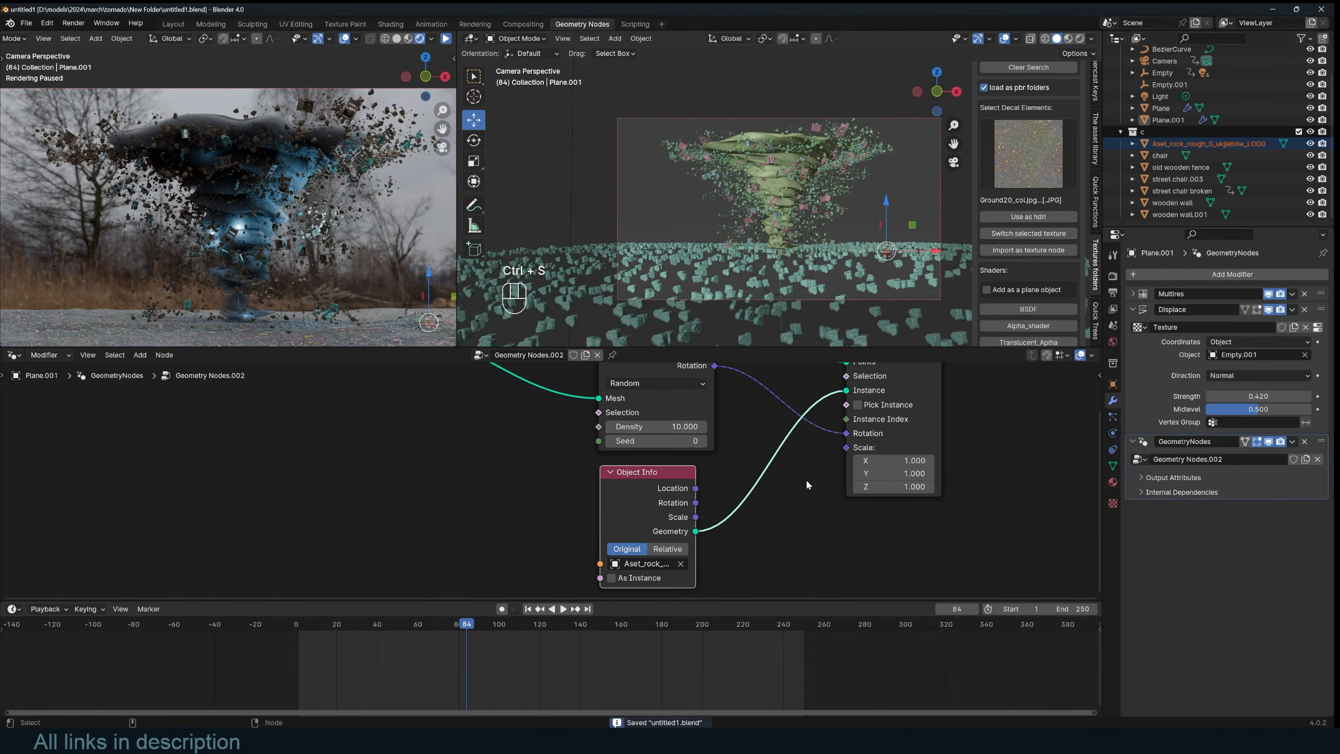
Step: Drive the rock instances' Scale with a float Random Value node, setting Min to 0.280 and Max to 1.180
middle_click_drag(806, 479, 779, 479)
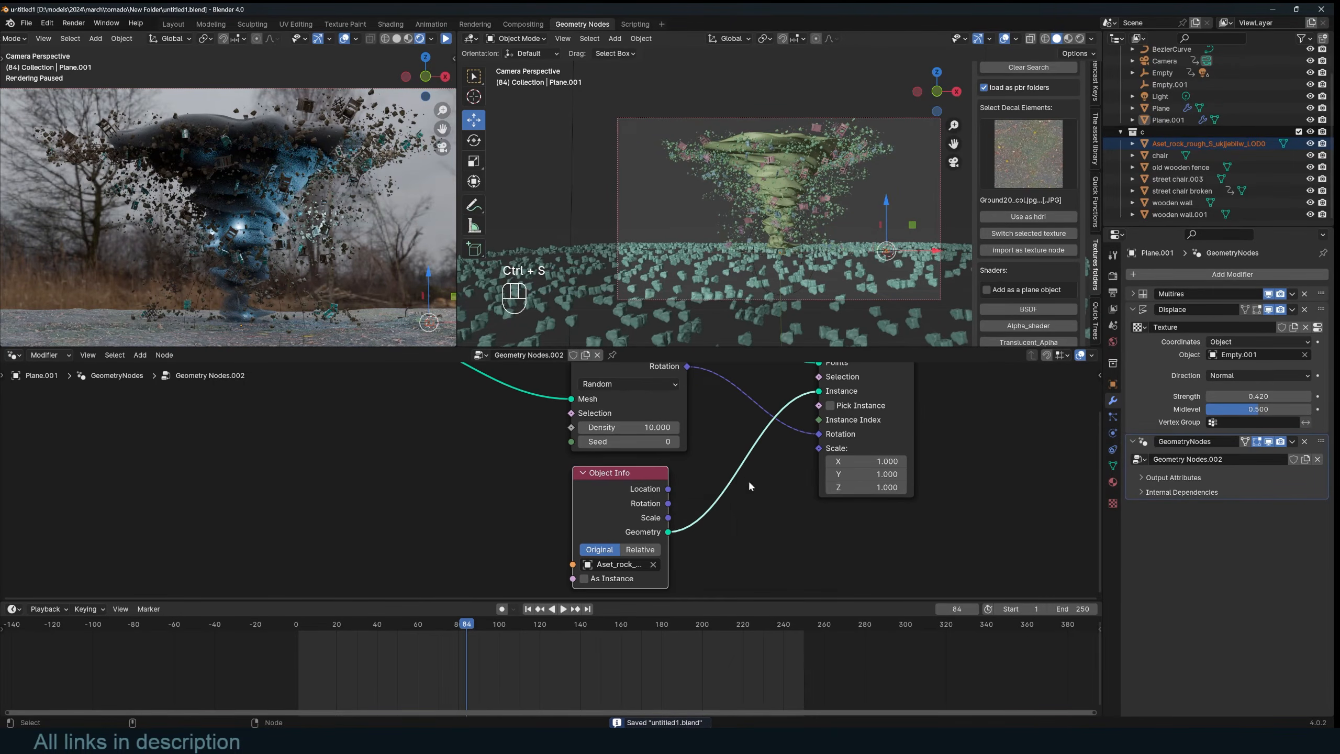
key("shift+a")
left_click(746, 481)
type("rand")
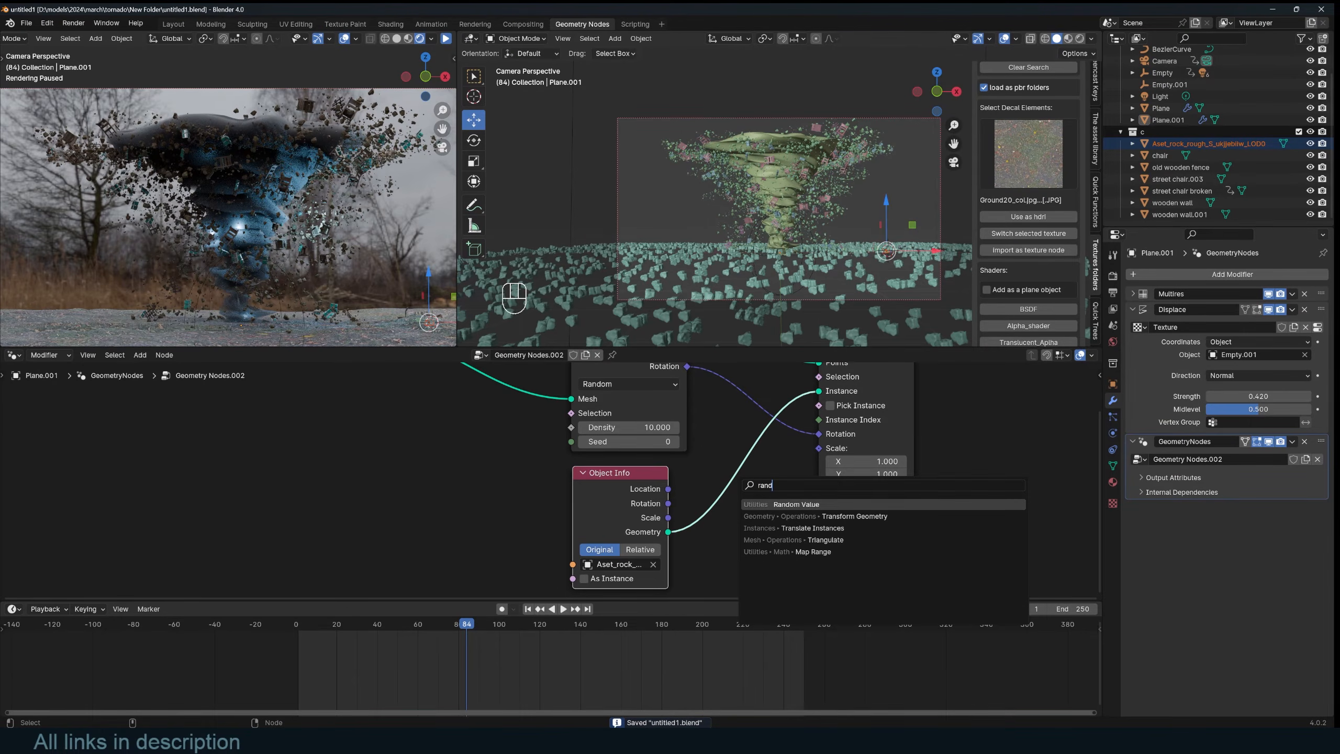
key("Return")
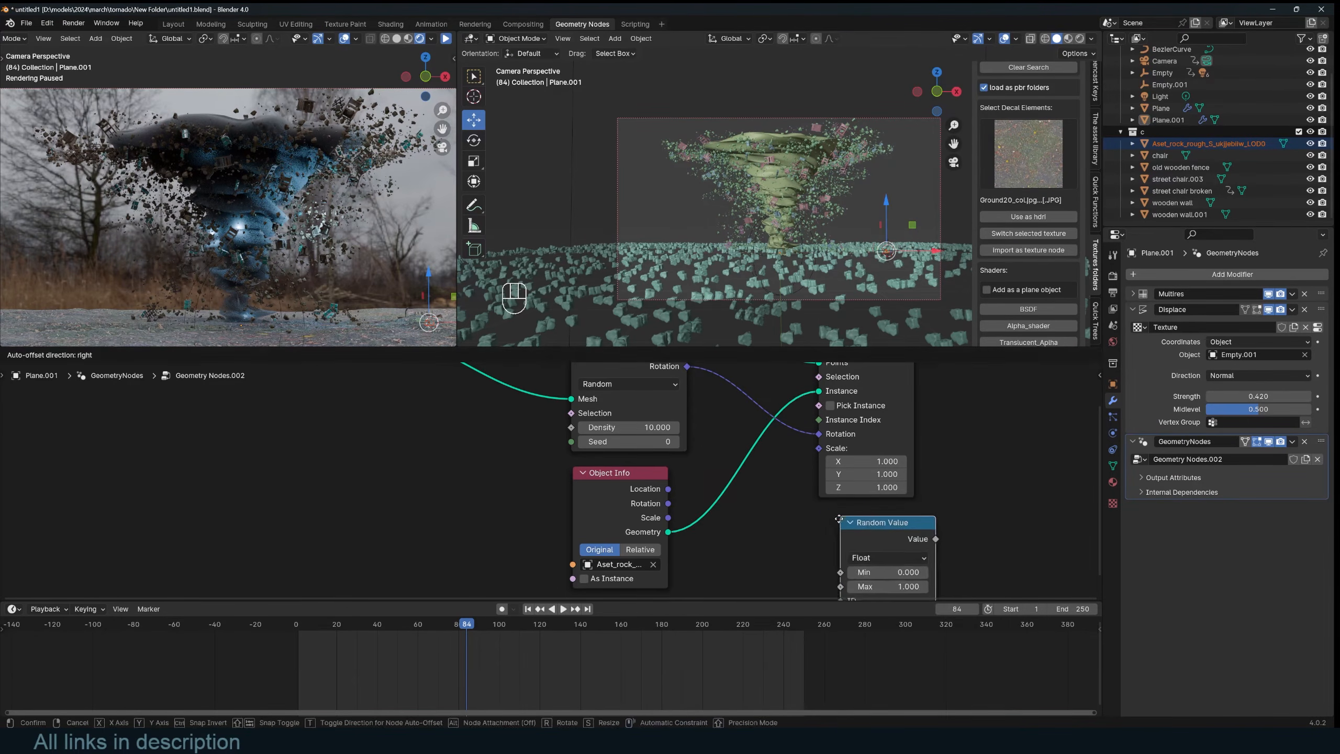
left_click_drag(924, 535, 819, 449)
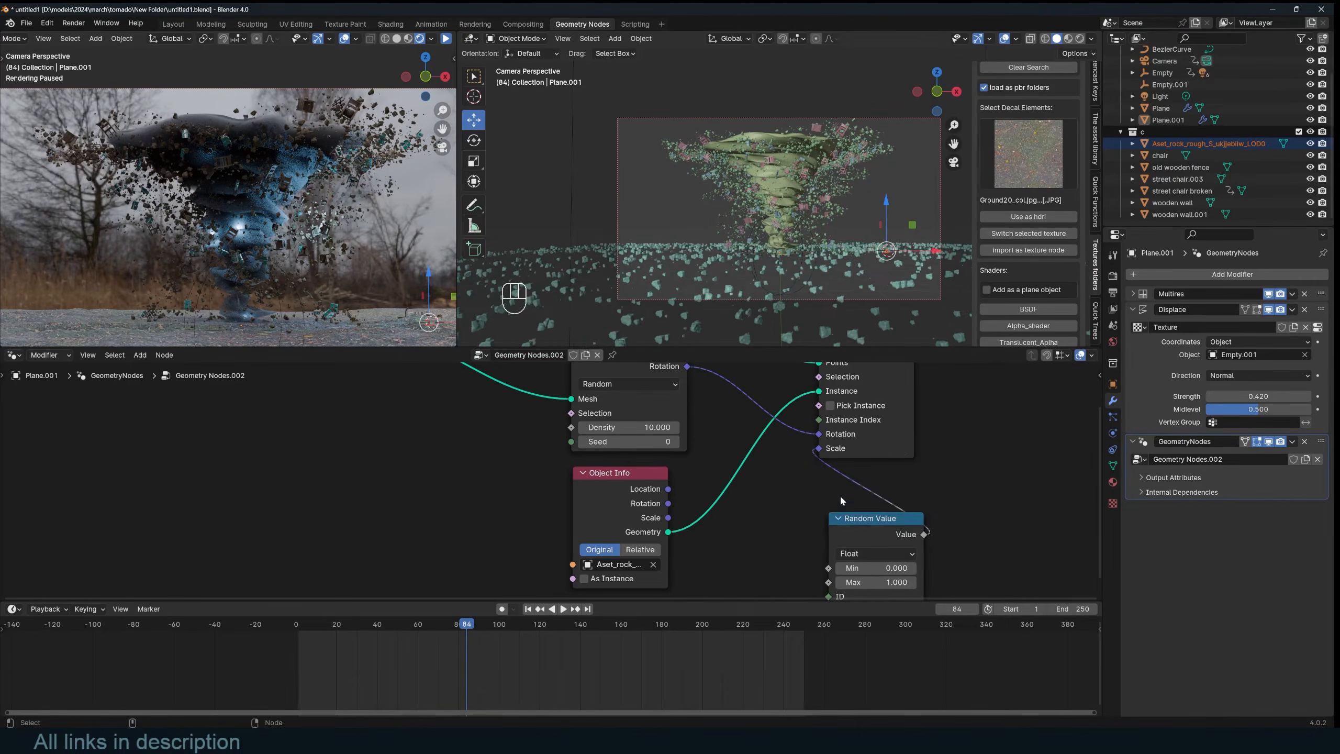
middle_click_drag(836, 526, 810, 462)
left_click_drag(839, 502, 865, 518)
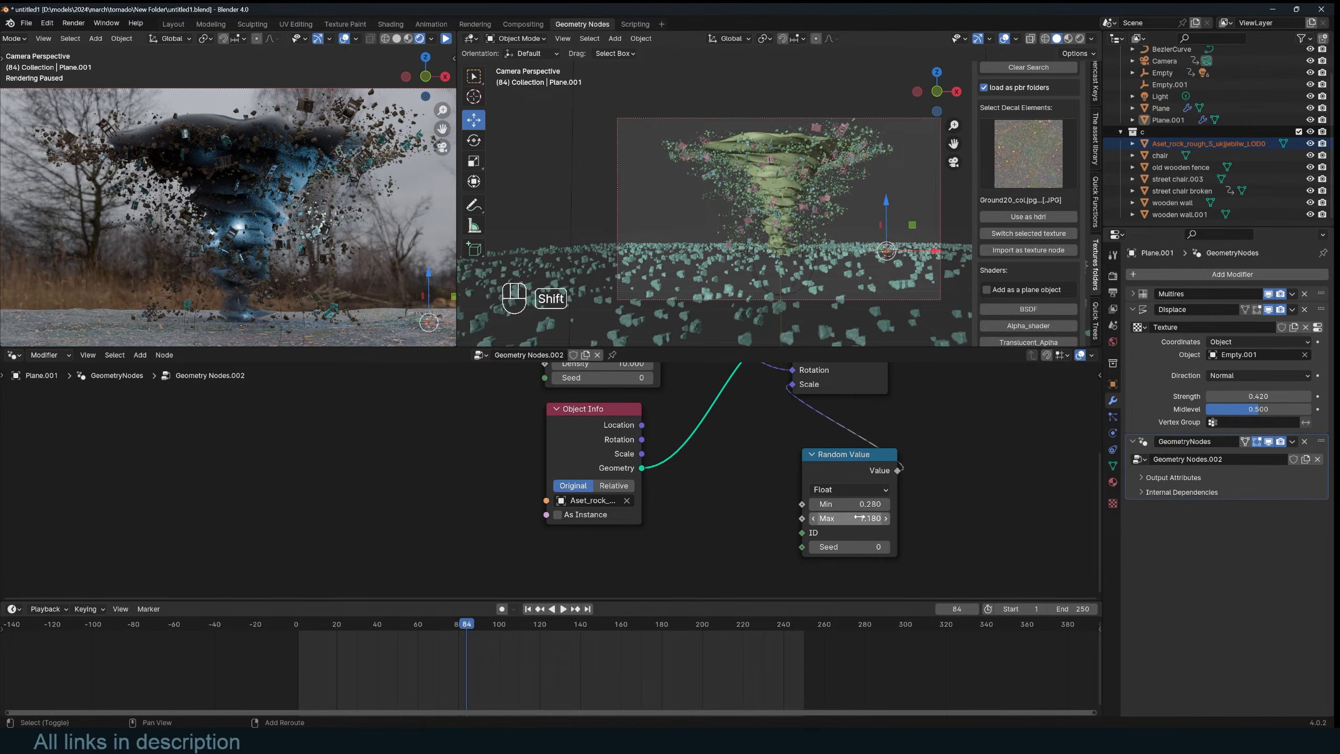
Step: Drive the rock instances' Rotation with a Vector Random Value node ranging from -10 to 10 on all axes
middle_click_drag(619, 440, 677, 531)
key("shift+a")
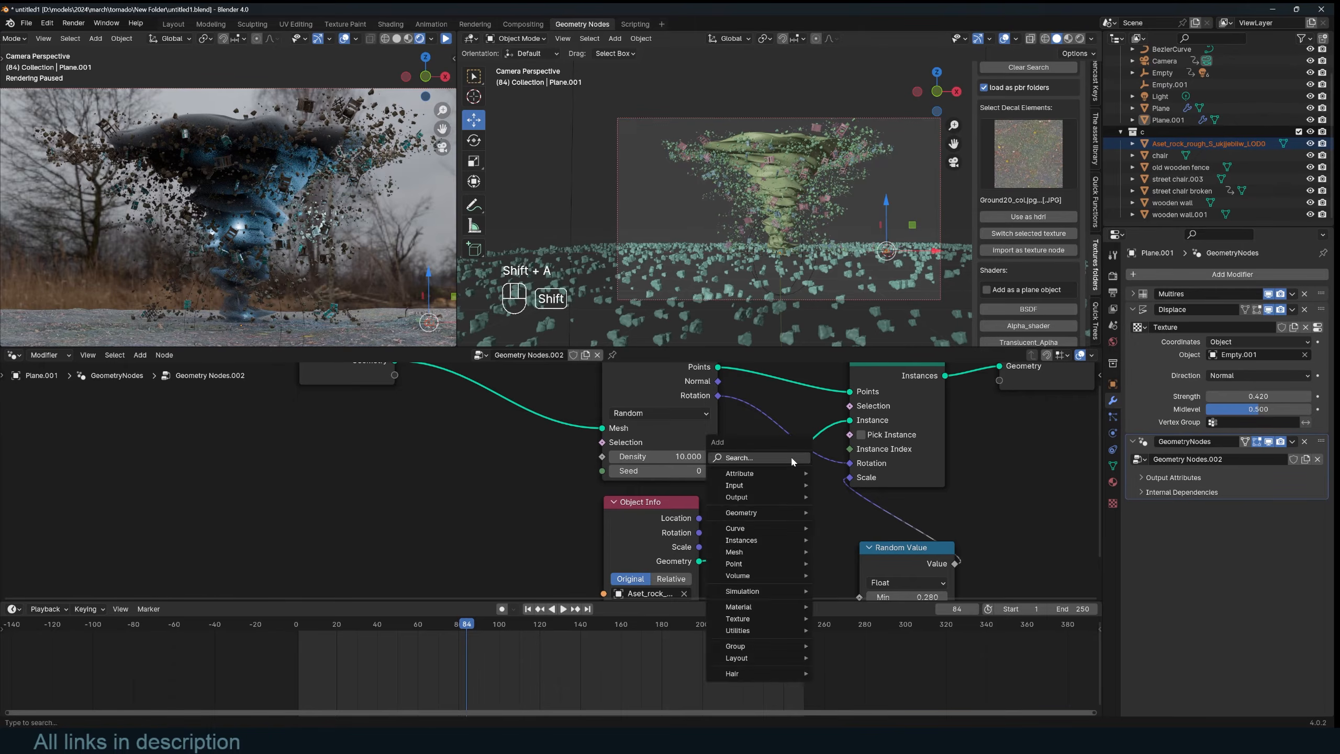
type("randm")
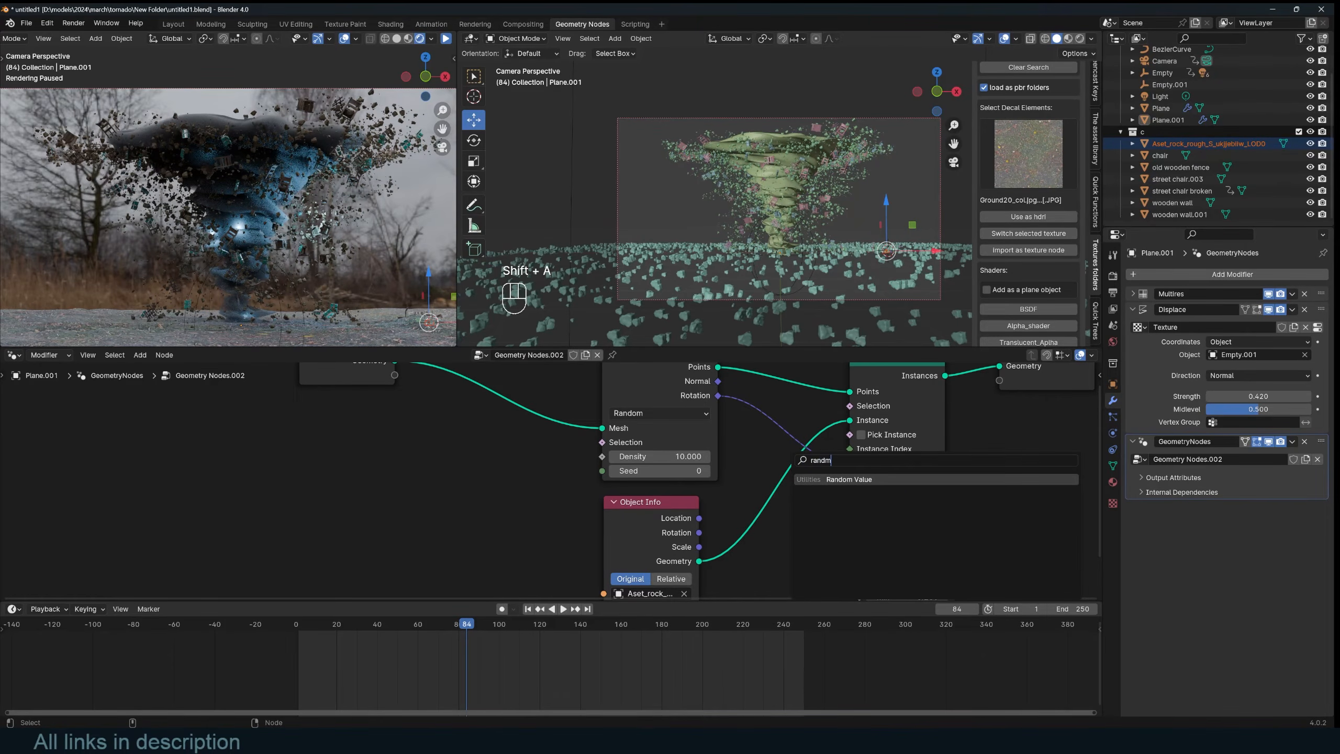
left_click(823, 478)
left_click(475, 462)
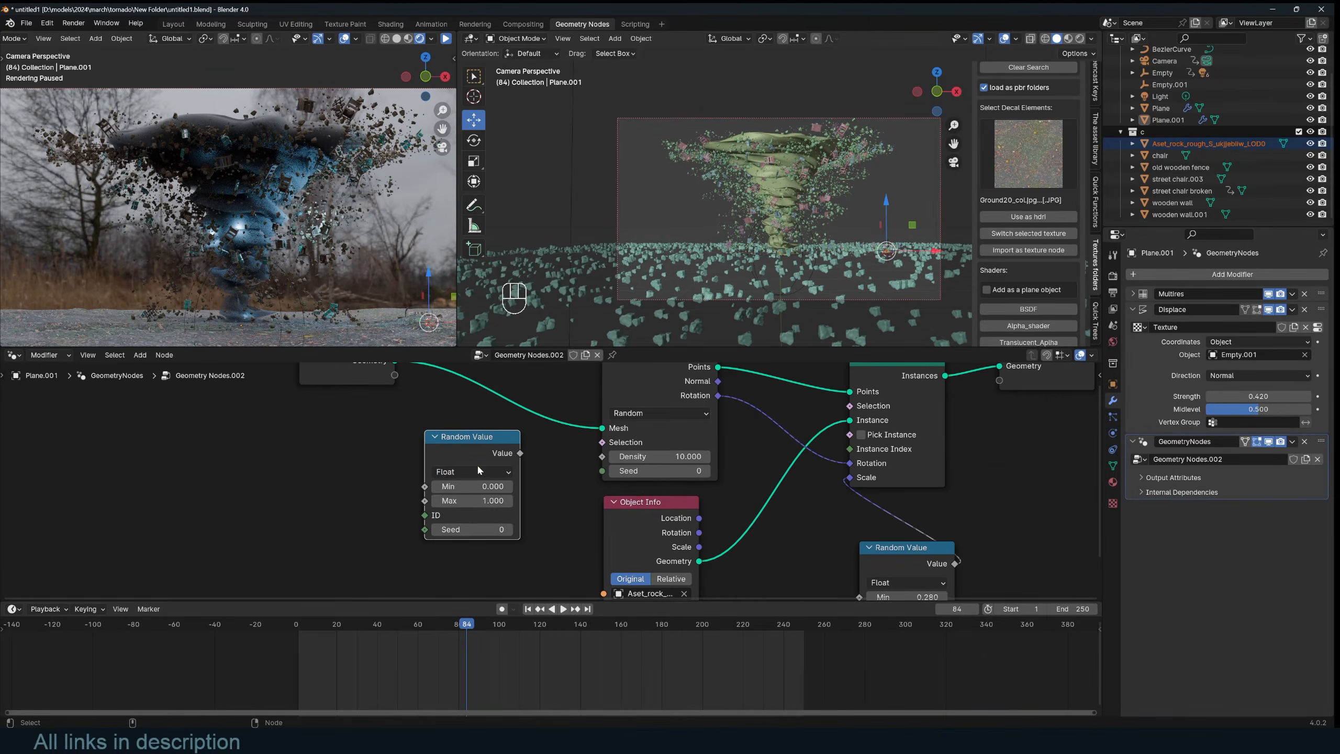
left_click(474, 471)
left_click(469, 525)
left_click_drag(482, 500, 473, 579)
key("Return")
type("10")
key("Return")
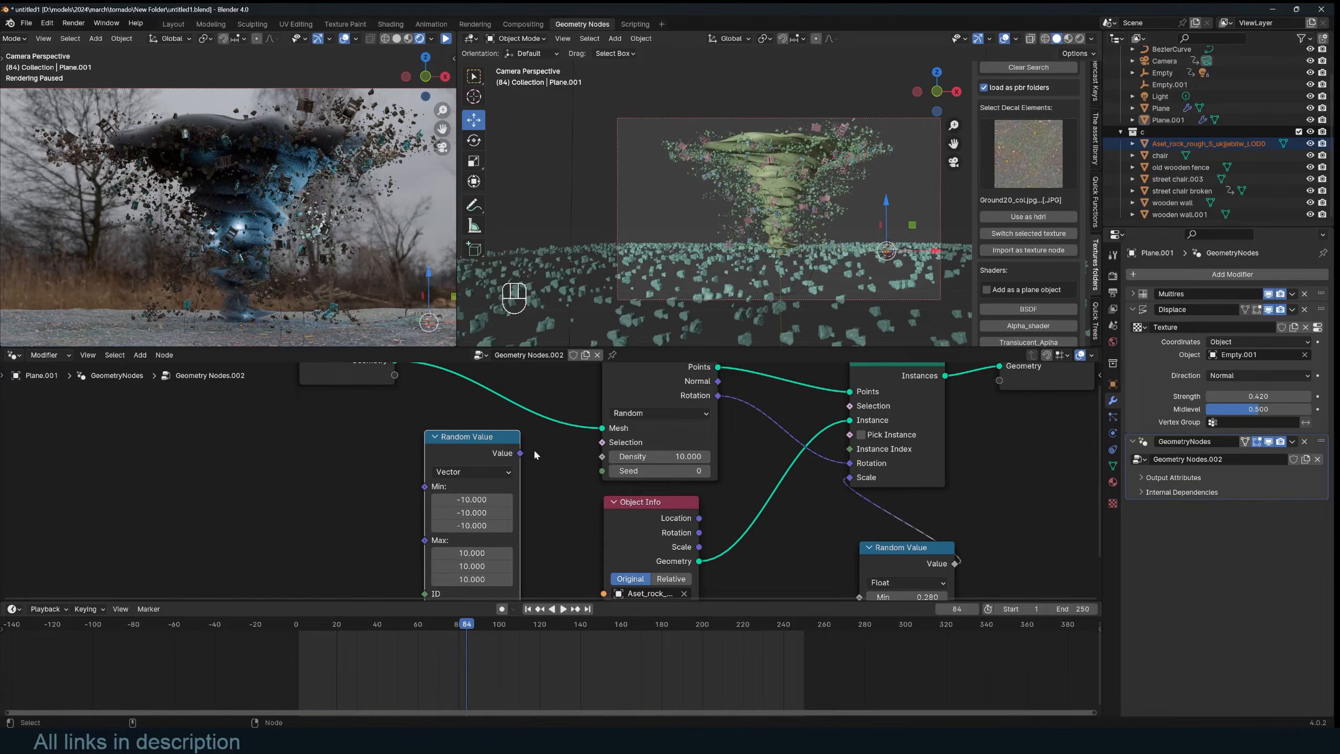
left_click_drag(530, 455, 852, 465)
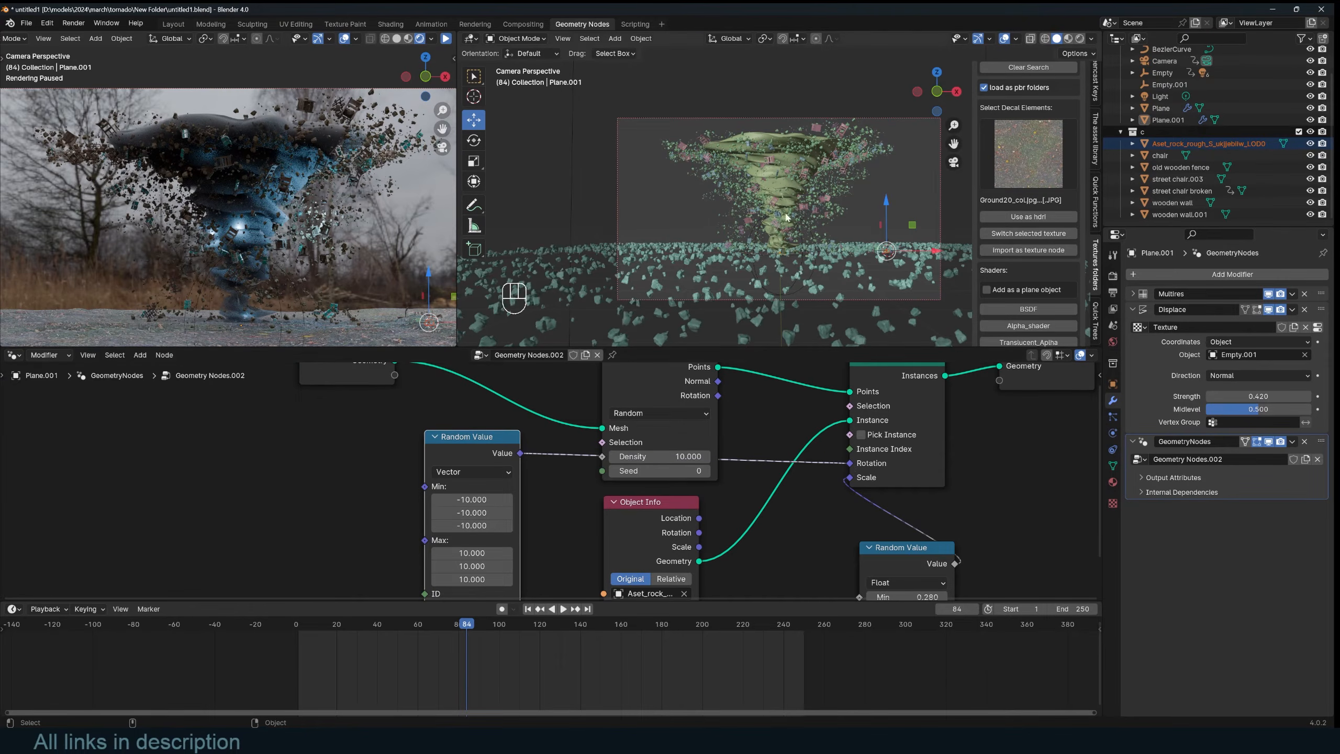
Step: Save the file and play the animation to check the rocks scattered on the ground around the tornado
key("Home")
key("ctrl+s")
middle_click_drag(770, 232, 758, 263)
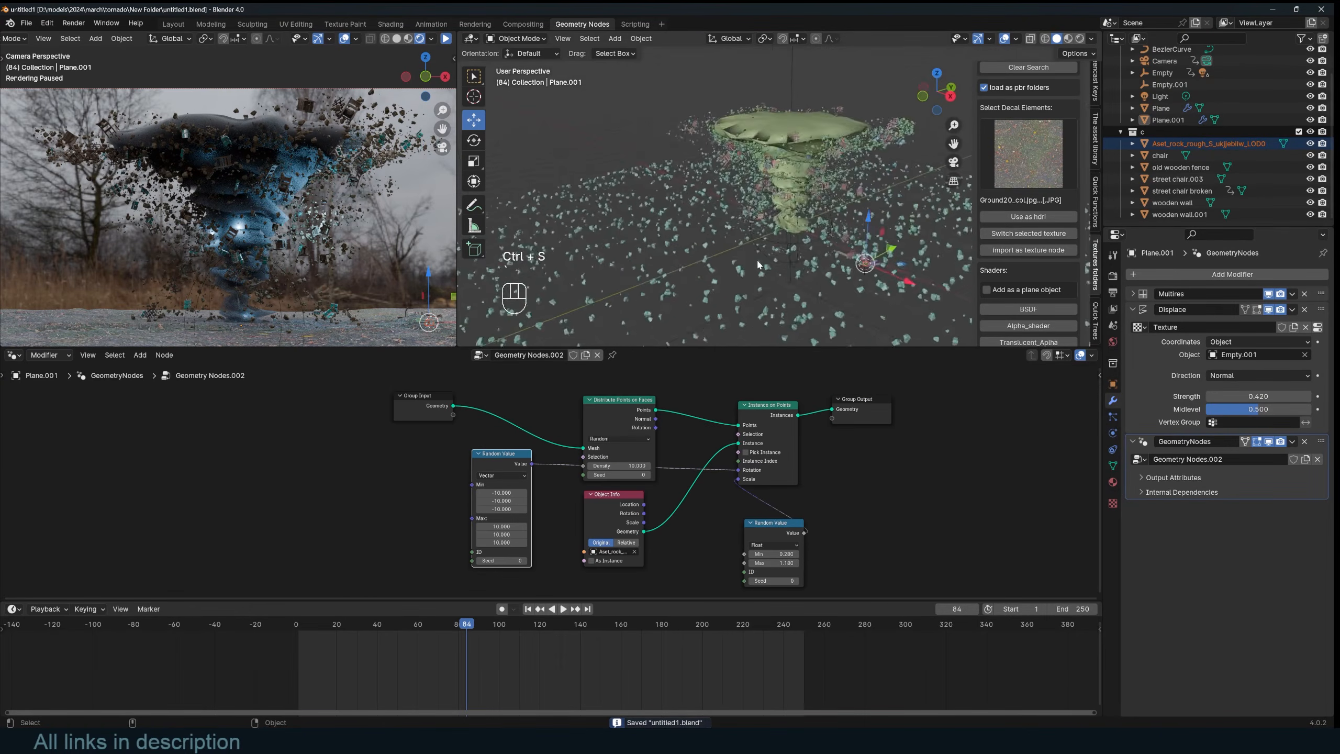
key("space")
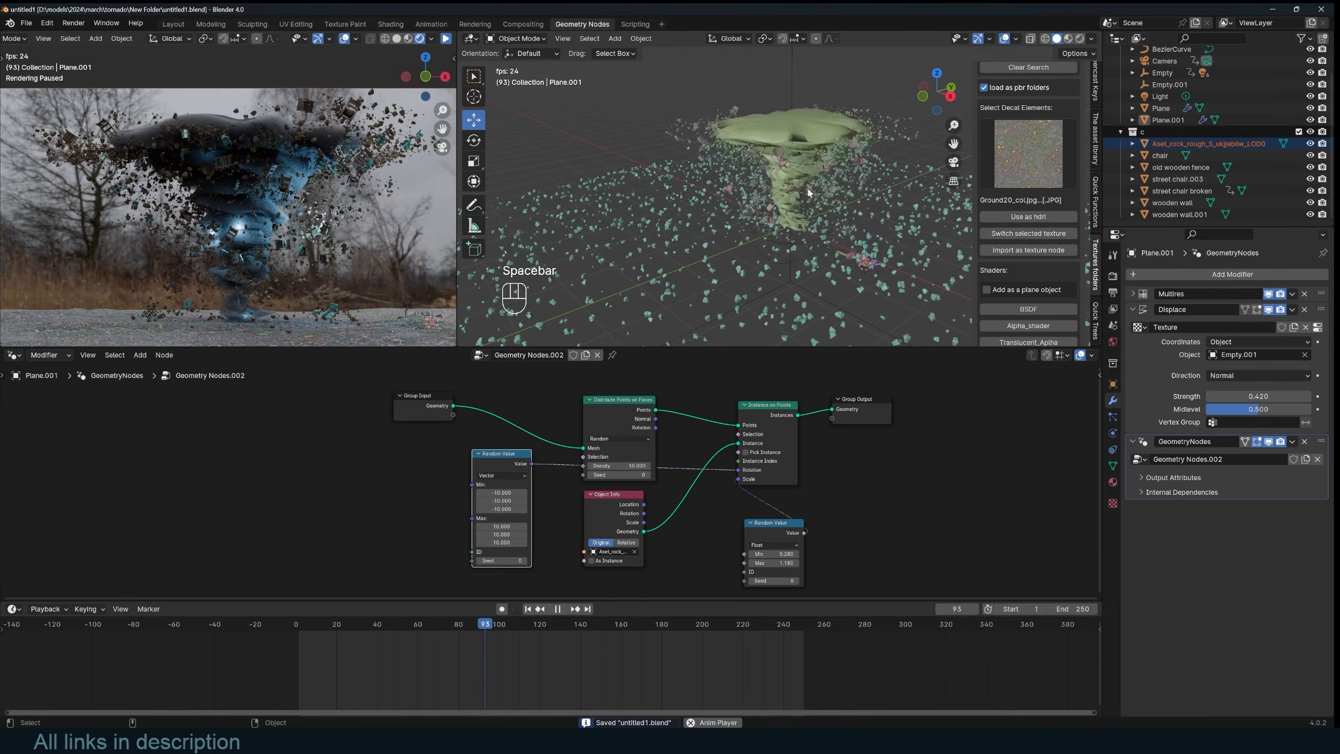
key("Escape")
Step: Space Group Output away from the Instance on Points setup to make room between them, and save the file
scroll(788, 382, "down", 6)
middle_click_drag(788, 382, 706, 479)
scroll(726, 499, "up", 6)
key("ctrl+s")
left_click_drag(728, 503, 925, 480)
middle_click_drag(748, 489, 723, 451)
key("ctrl+s")
left_click_drag(636, 482, 624, 479)
key("ctrl+s")
middle_click_drag(723, 456, 712, 413)
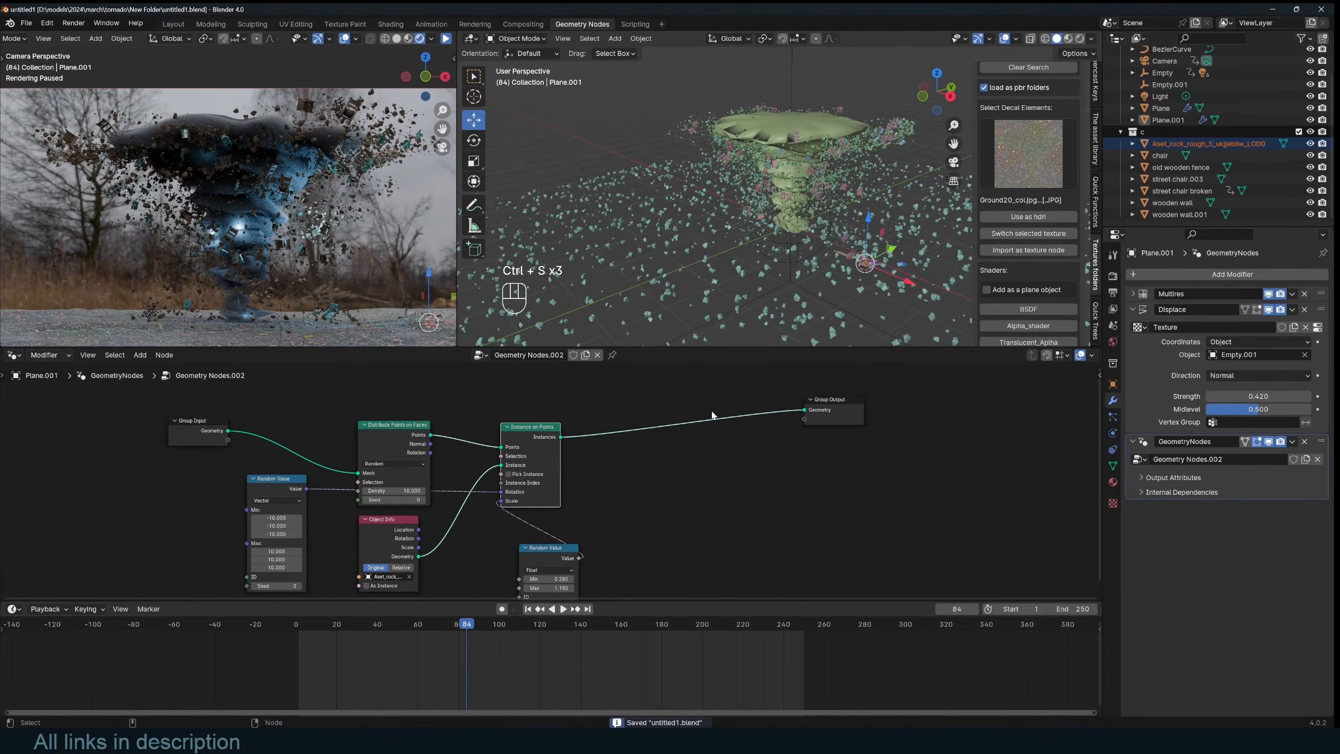
key("ctrl+s")
Step: Add a Simulation Zone between Instance on Points and Group Output
key("shift+a")
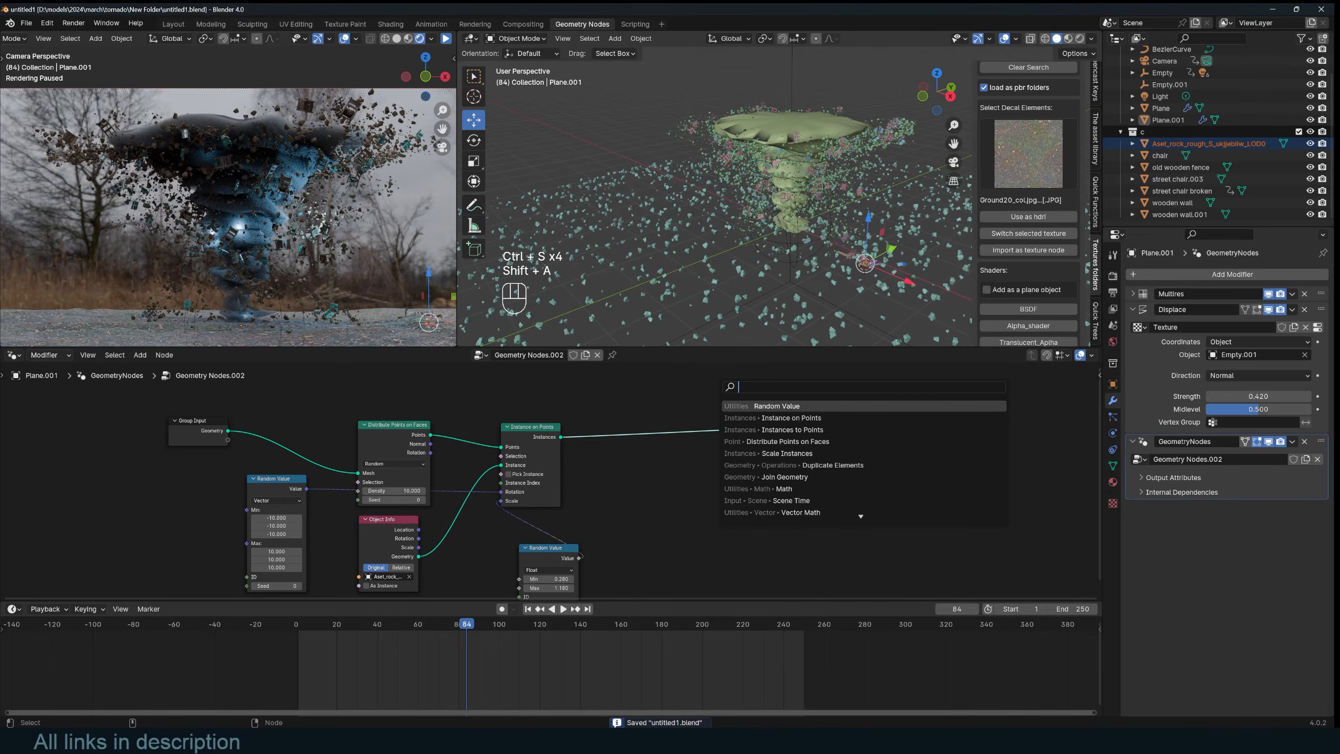
type("simula")
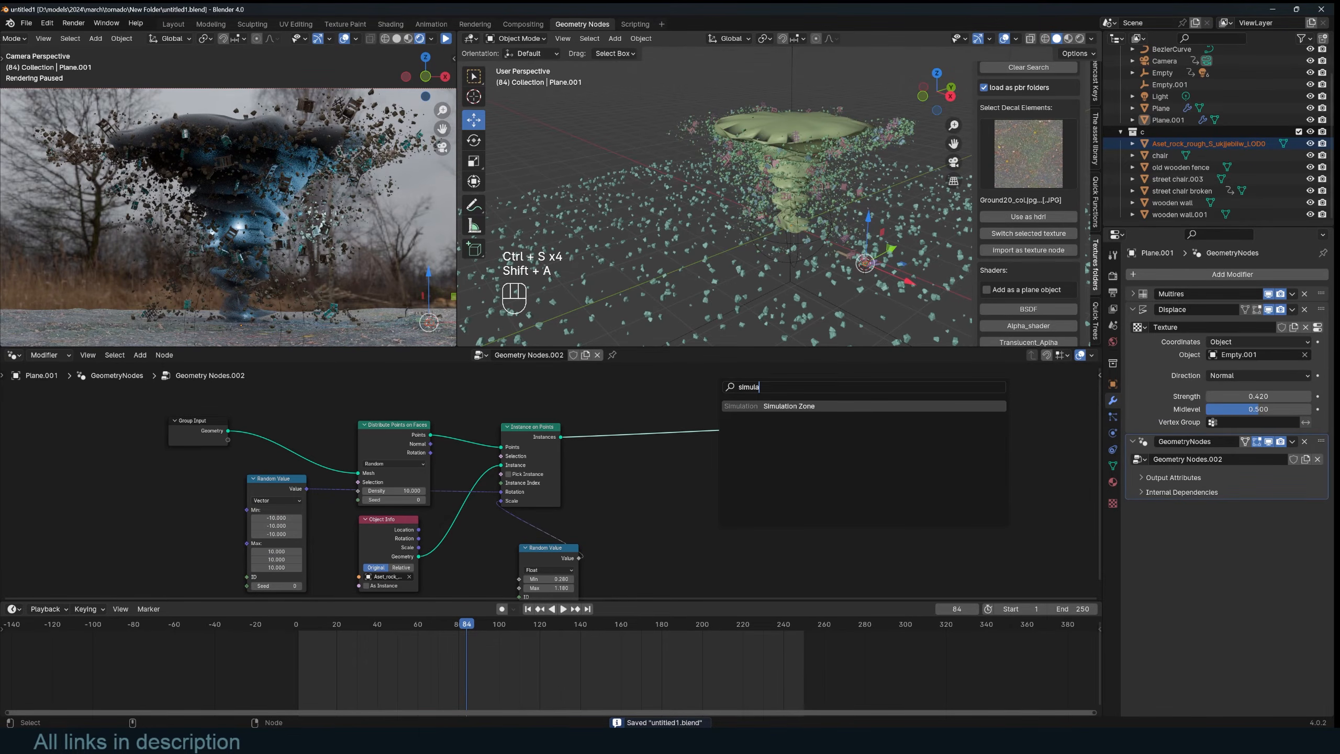
key("Return")
left_click(753, 400)
scroll(791, 253, "up", 3)
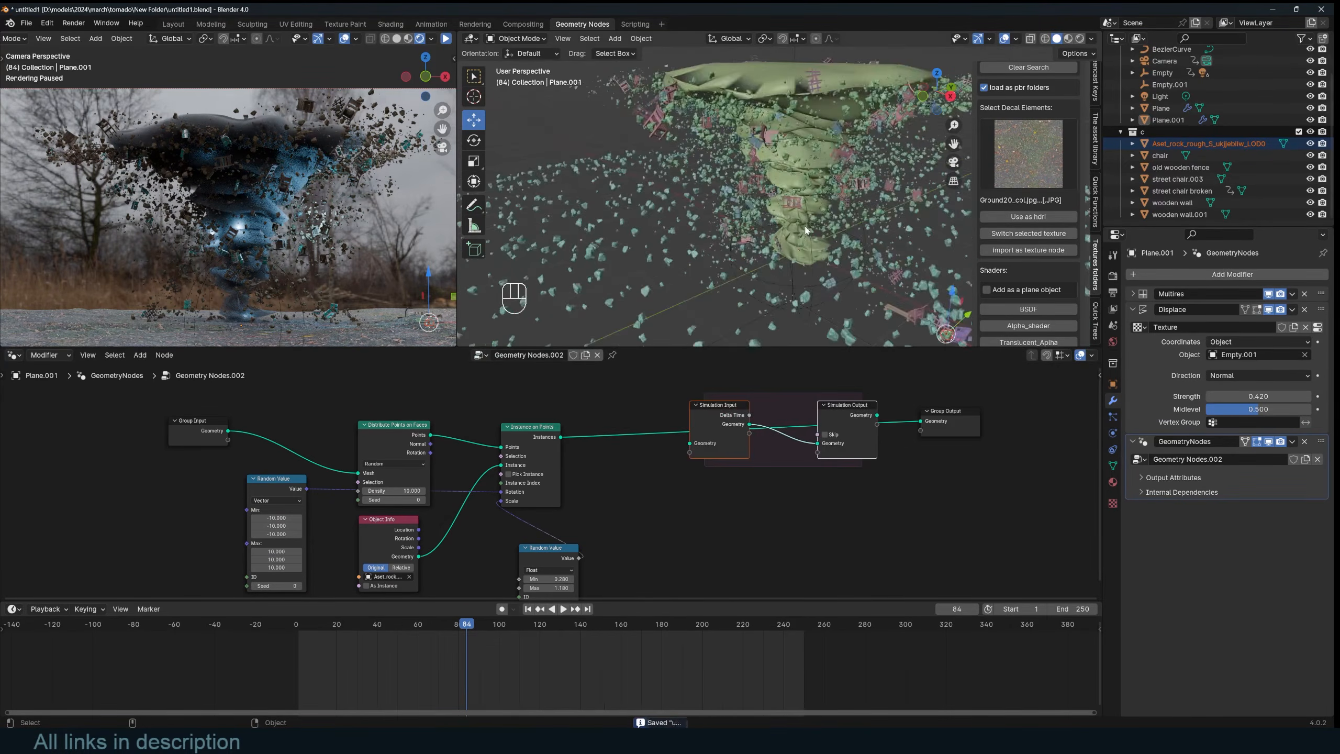
middle_click_drag(688, 219, 706, 216)
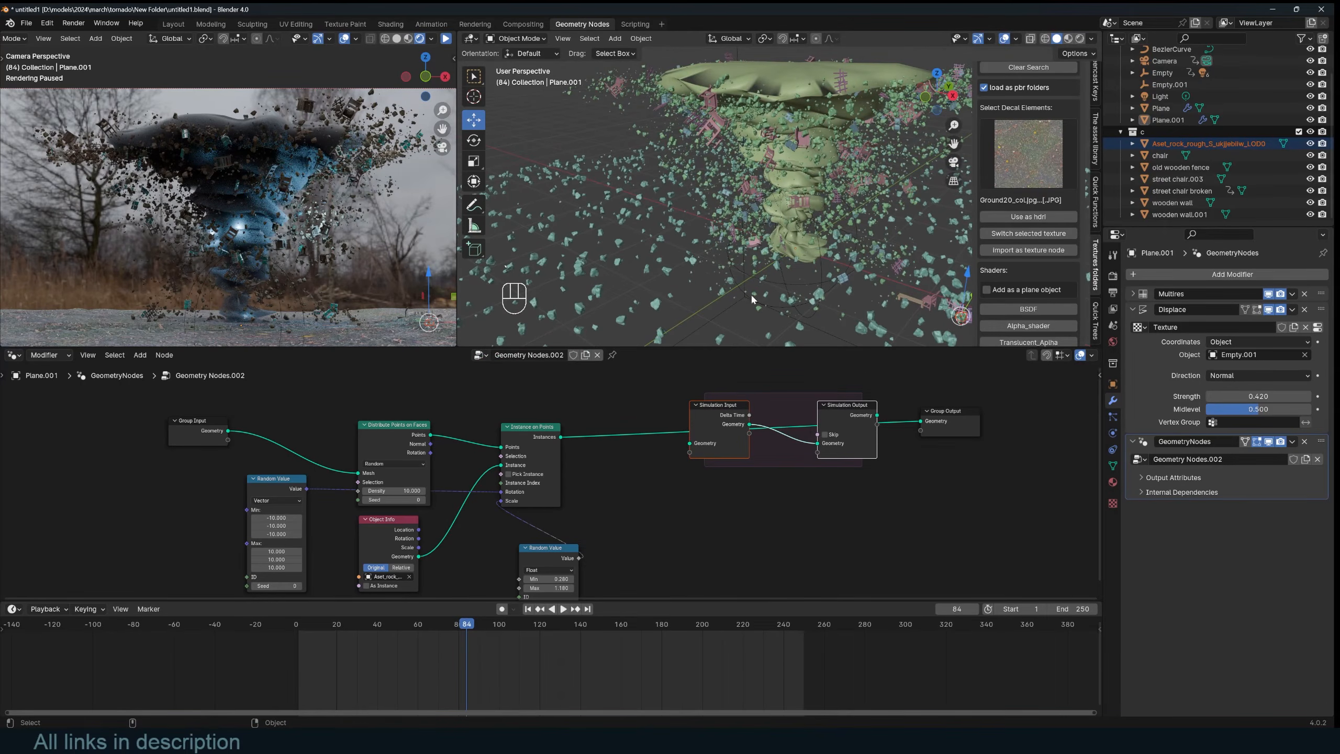
left_click_drag(707, 450, 682, 462)
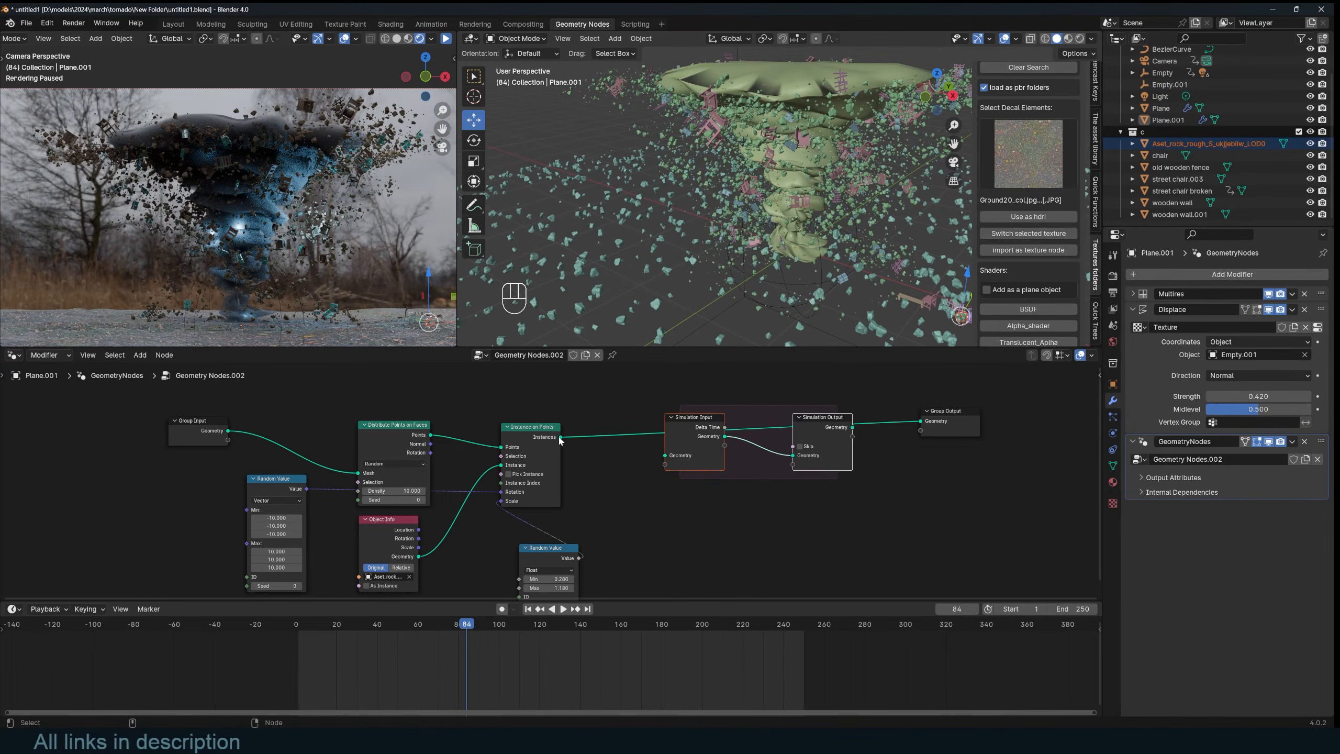
Step: Route the rock instances through the Simulation Zone to Group Output and a Viewer, and widen the zone
left_click_drag(560, 437, 720, 449)
left_click(845, 431, "ctrl+shift")
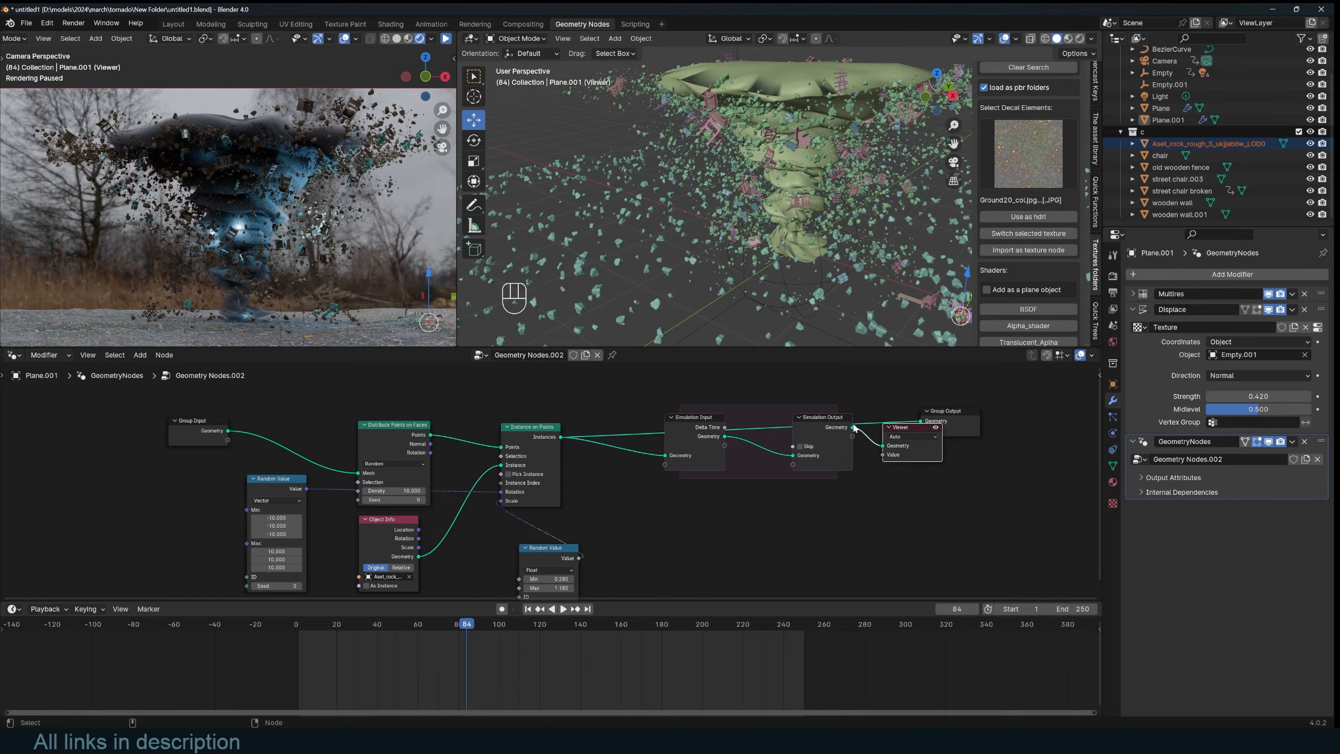
left_click(840, 428, "alt+shift")
left_click_drag(959, 400, 931, 427)
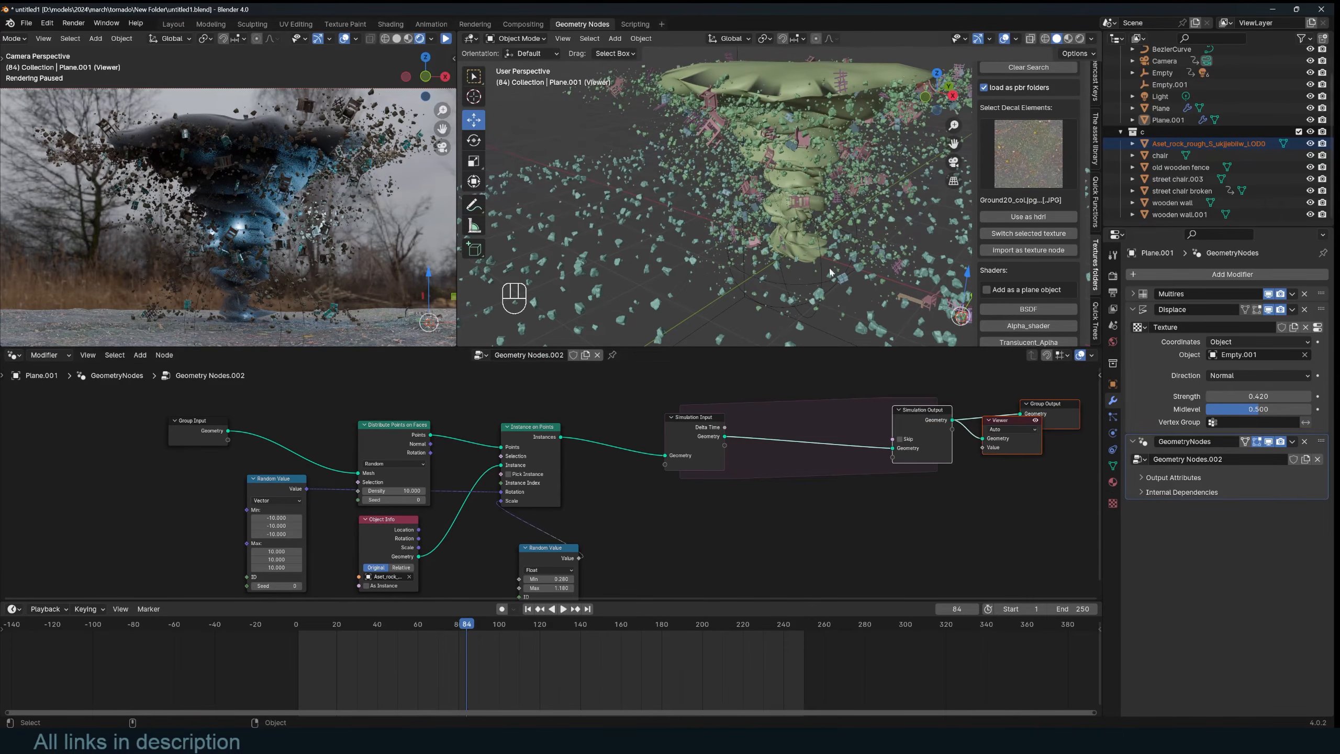
scroll(812, 417, "up", 2)
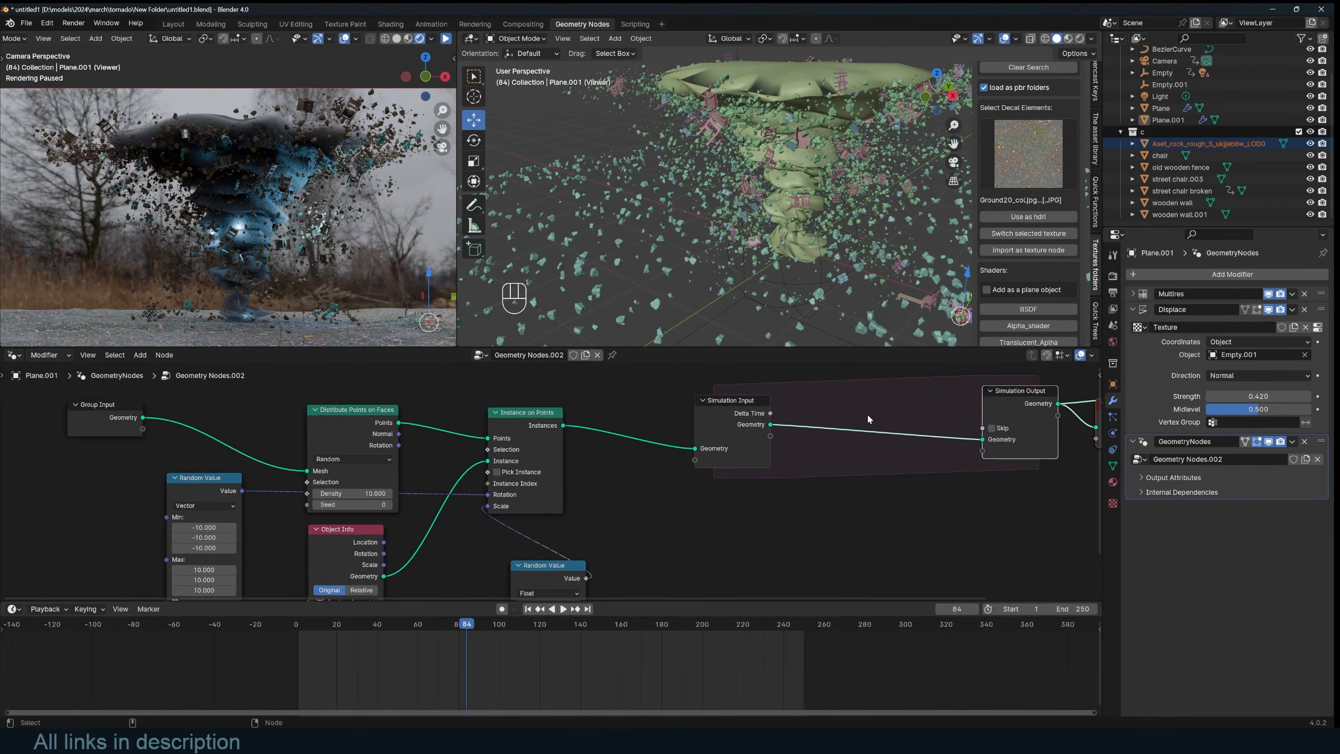
Step: Return to the start frame, move Simulation Input away from Simulation Output, and insert a Set Position node between them
left_click(296, 647)
left_click_drag(719, 426, 648, 431)
key("shift+a")
type("set")
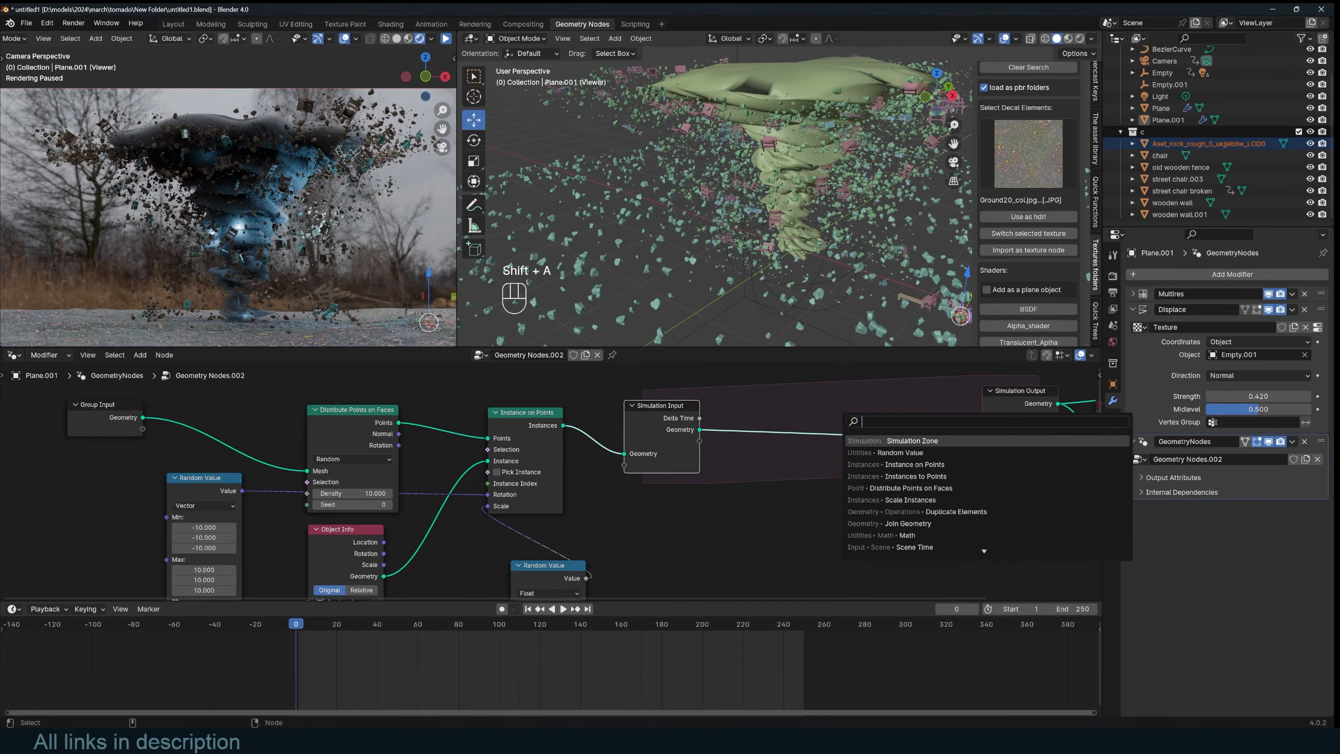
key("Return")
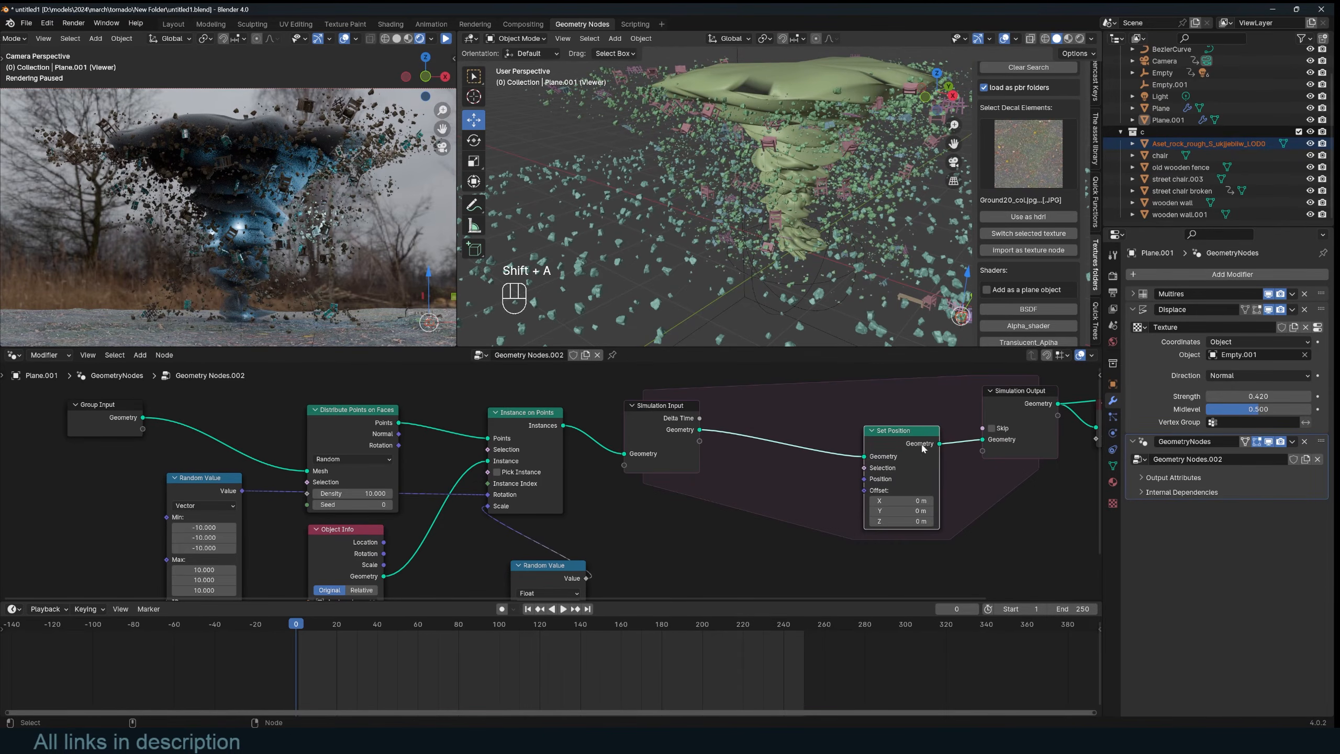
left_click(915, 438)
scroll(810, 473, "up", 1)
Step: Add a Position node below the simulation link and feed it into a new Cross Product vector math node
key("shift+a")
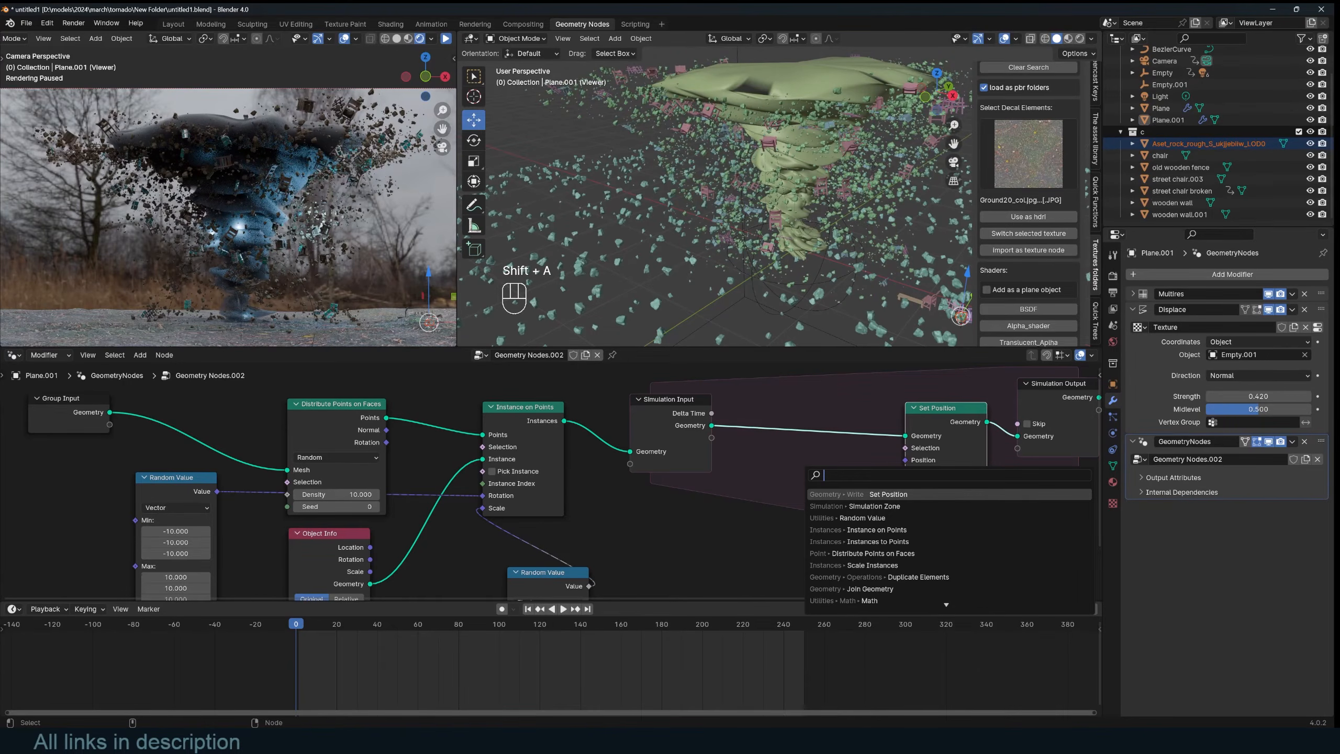
type("pos")
key("Return")
left_click(698, 494)
left_click_drag(760, 506, 813, 486)
type("cro")
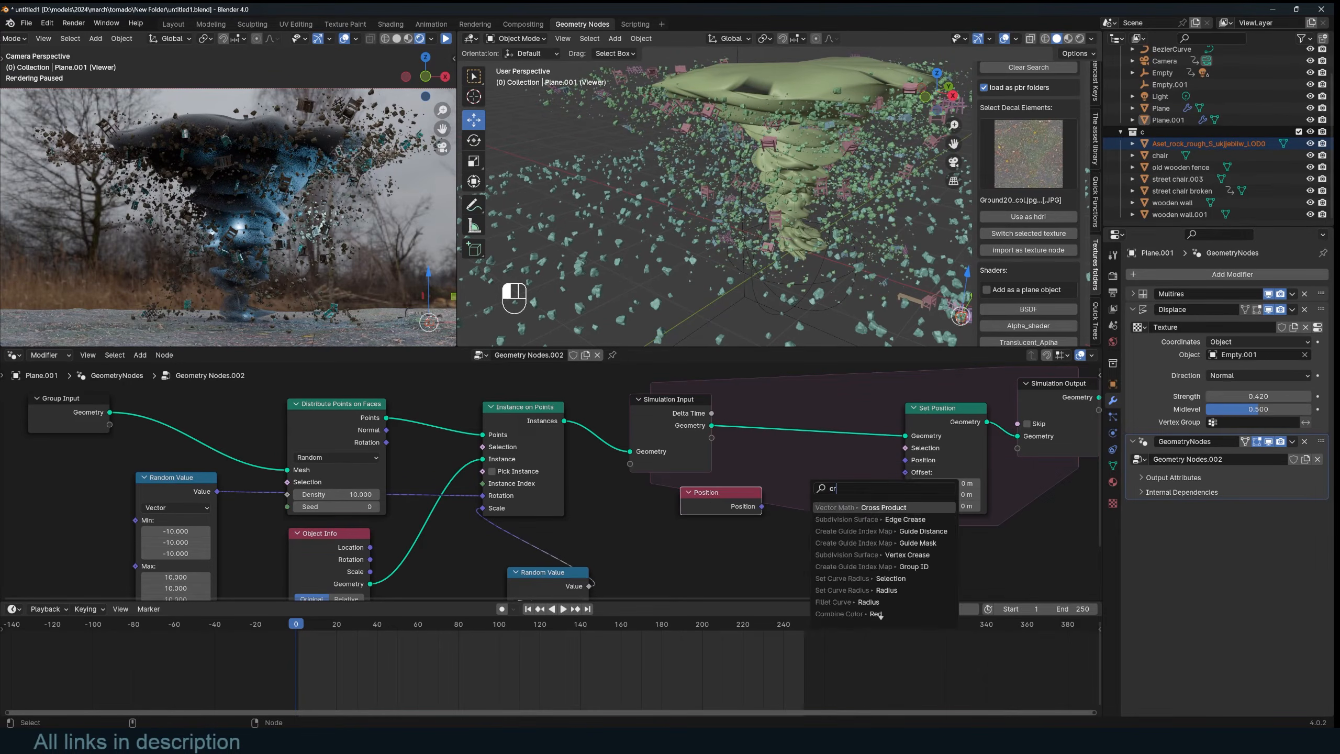
key("Return")
left_click(836, 488)
middle_click_drag(872, 505, 820, 451)
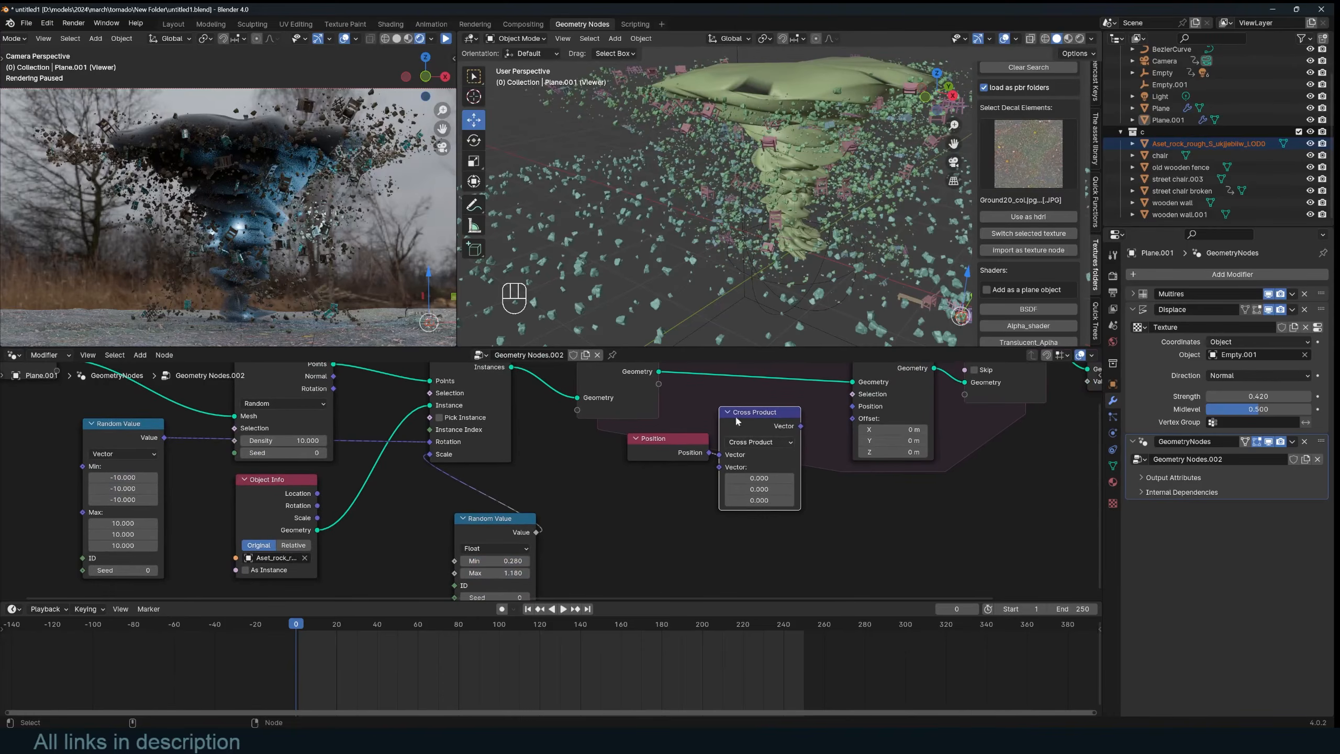
key("shift+a")
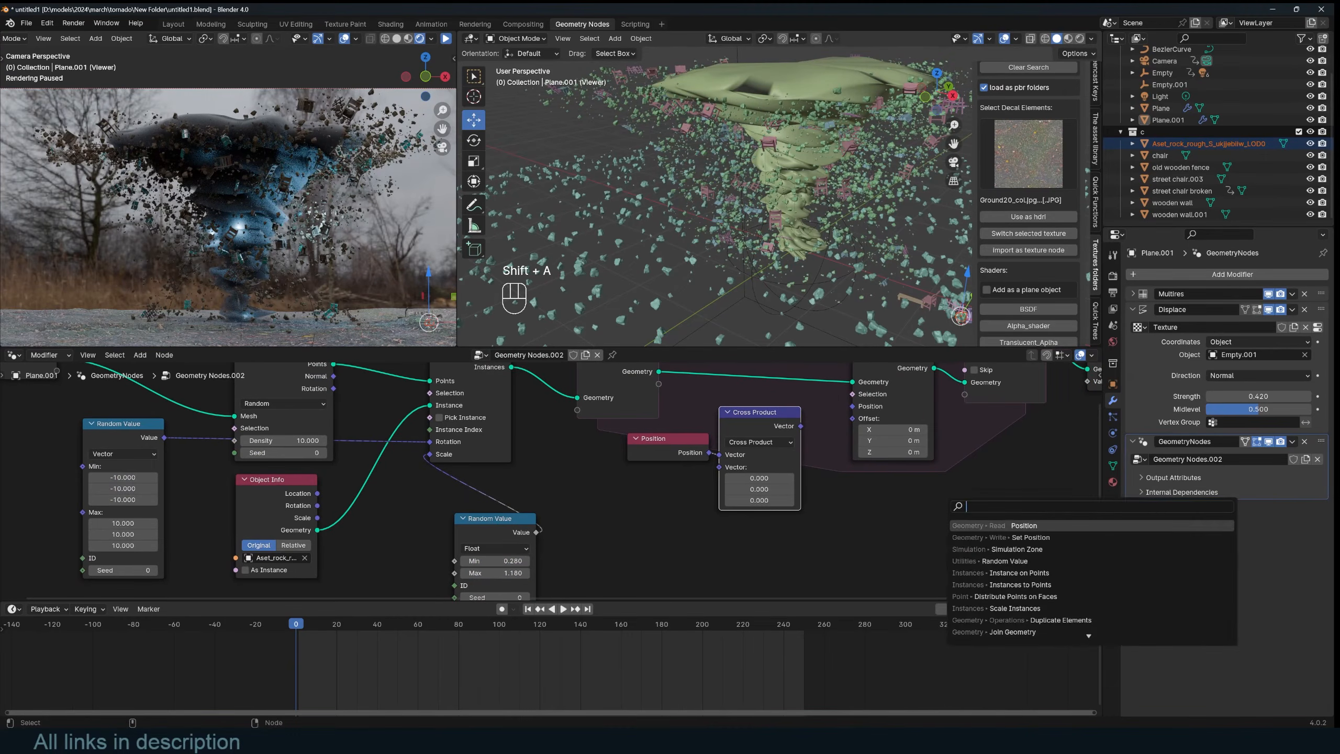
type("vec")
left_click(987, 549)
left_click(981, 507)
left_click(990, 535)
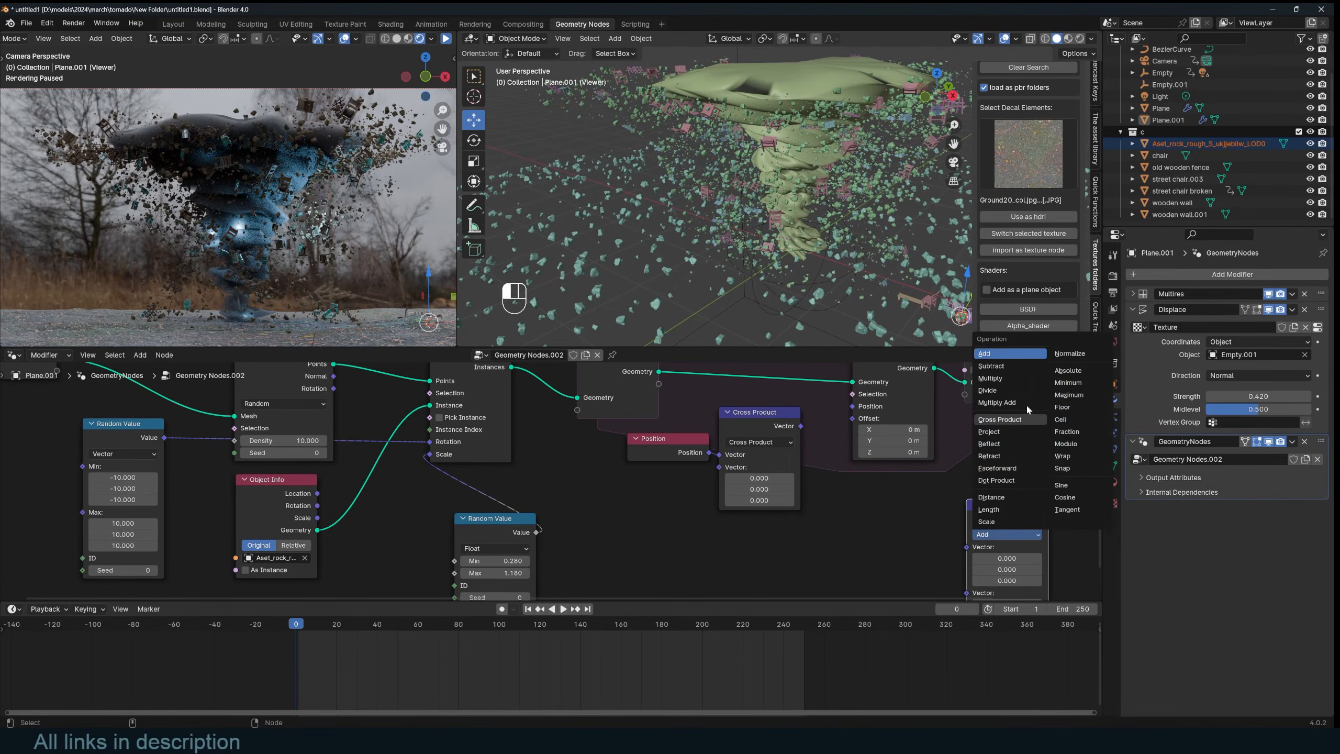
left_click(1002, 420)
key("x")
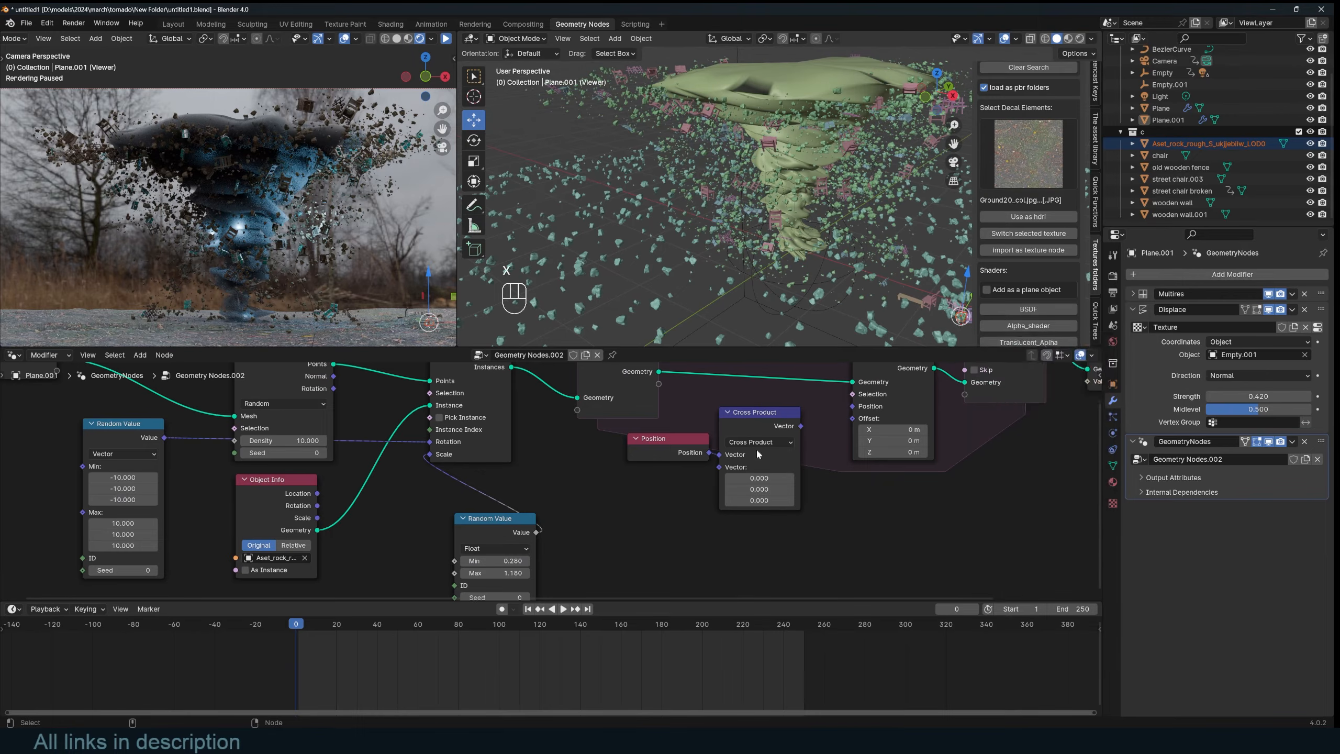
left_click_drag(712, 455, 870, 517)
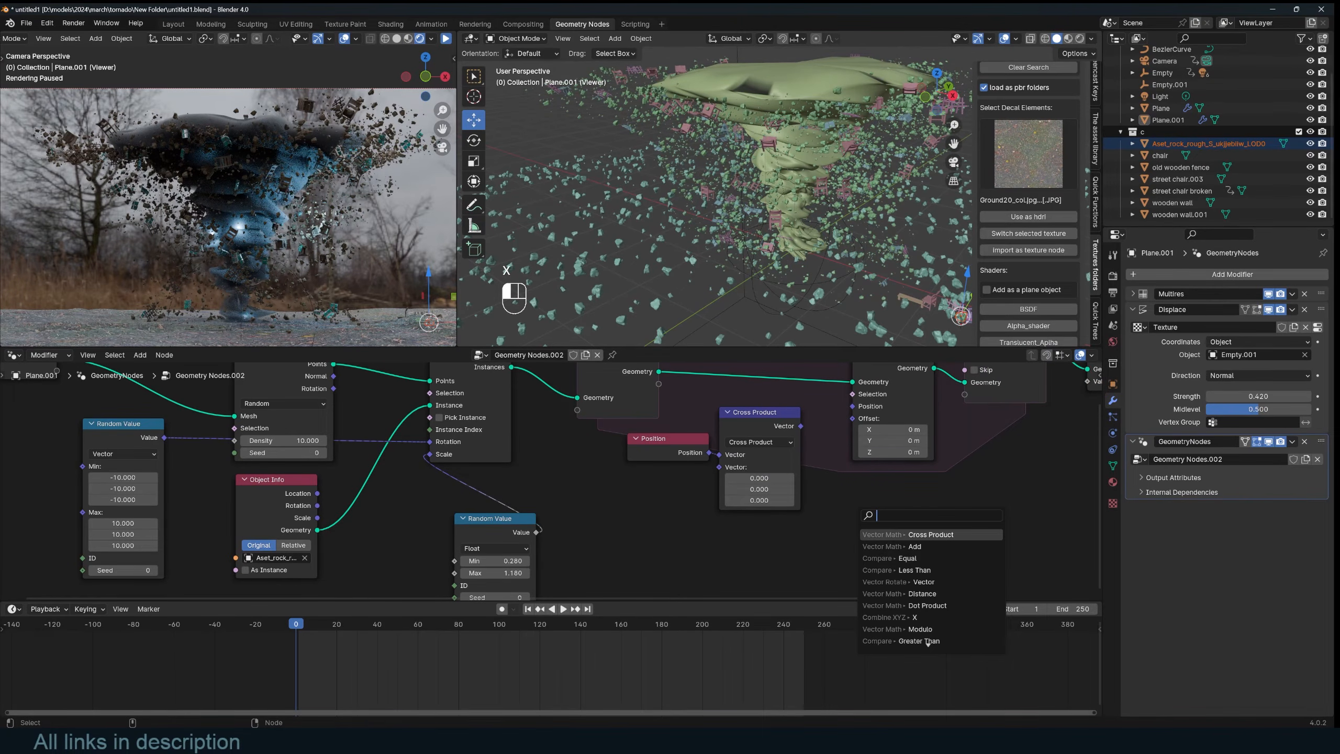
type("c")
key("Escape")
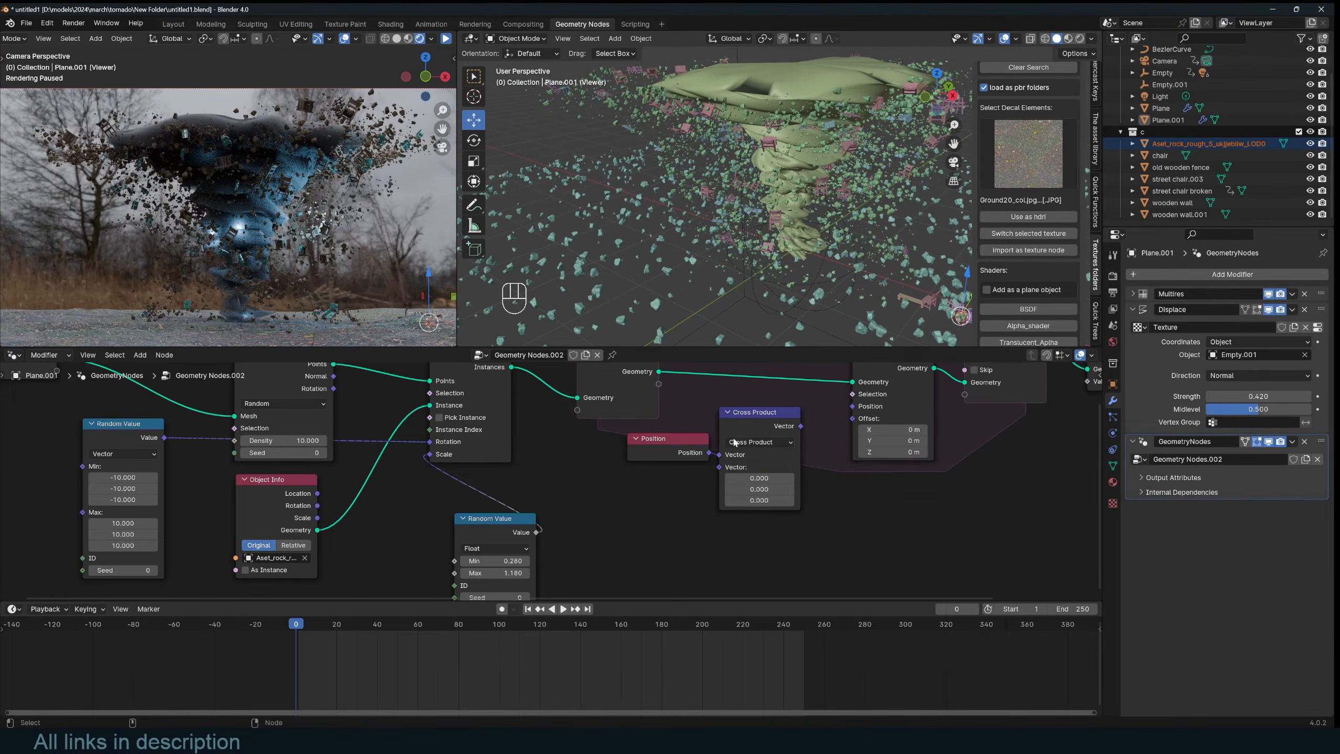
Step: Connect Cross Product to Set Position's Position input, set the second vector's Z to 1, and play the animation briefly
left_click_drag(662, 450, 611, 456)
left_click_drag(802, 426, 860, 414)
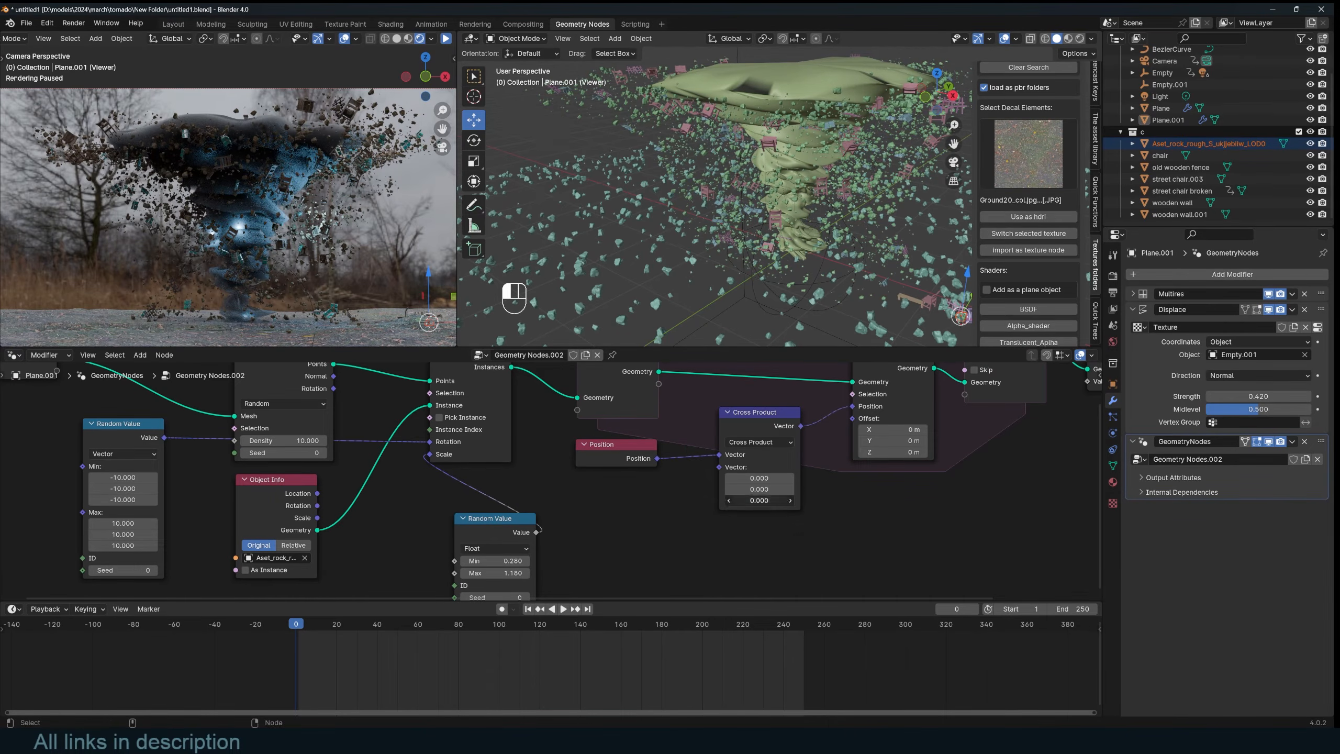
key("Return")
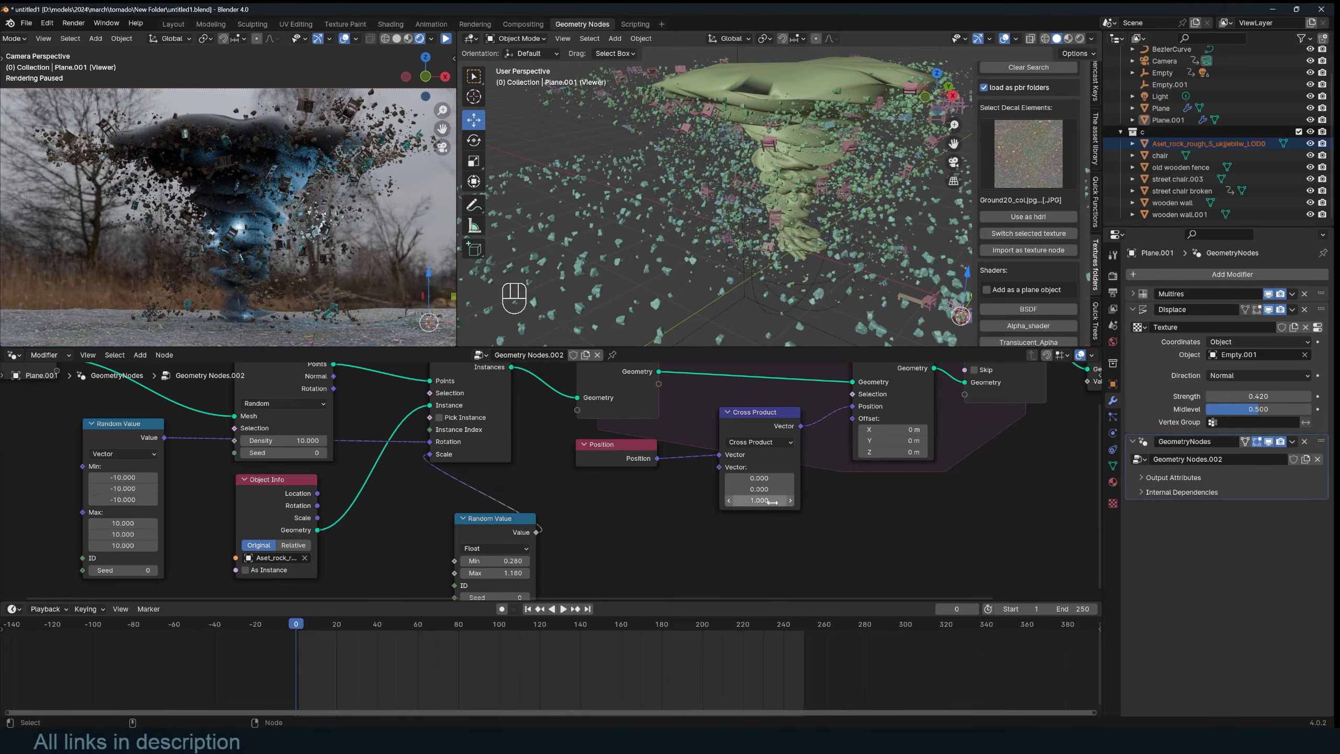
key("space")
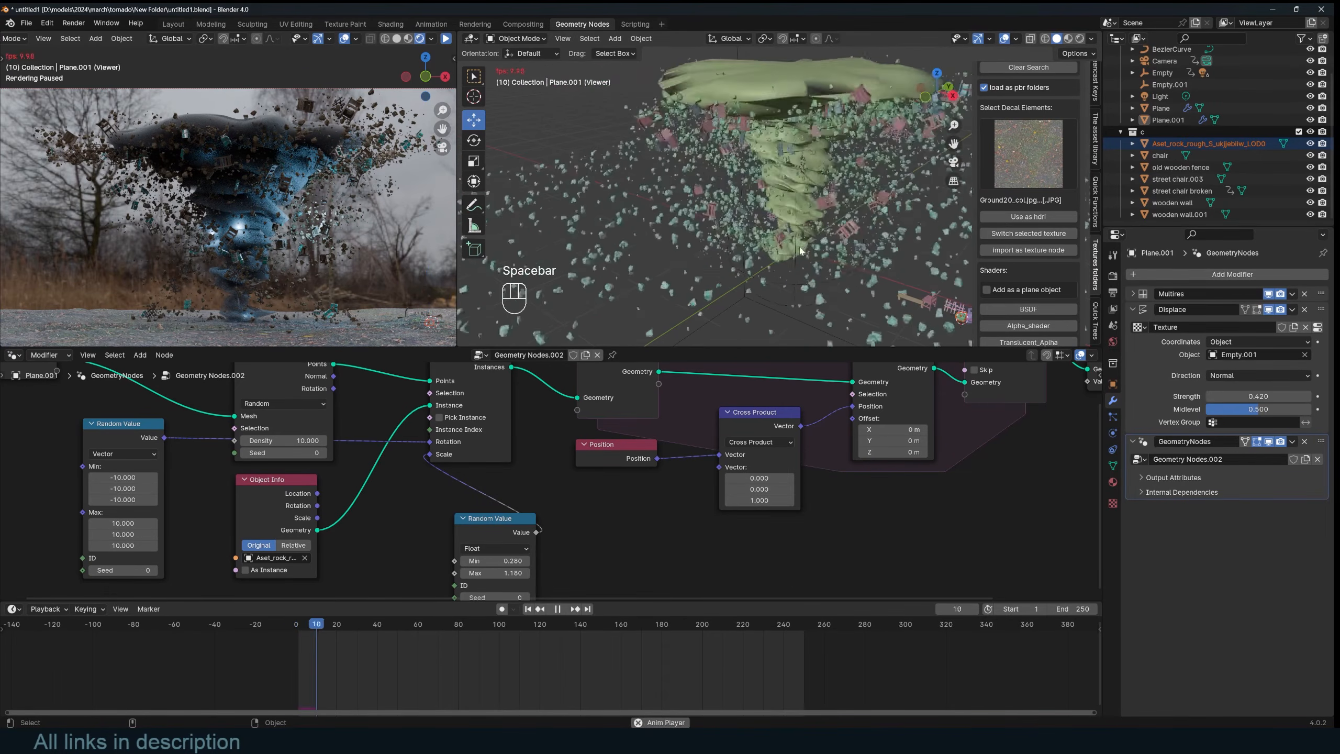
key("space")
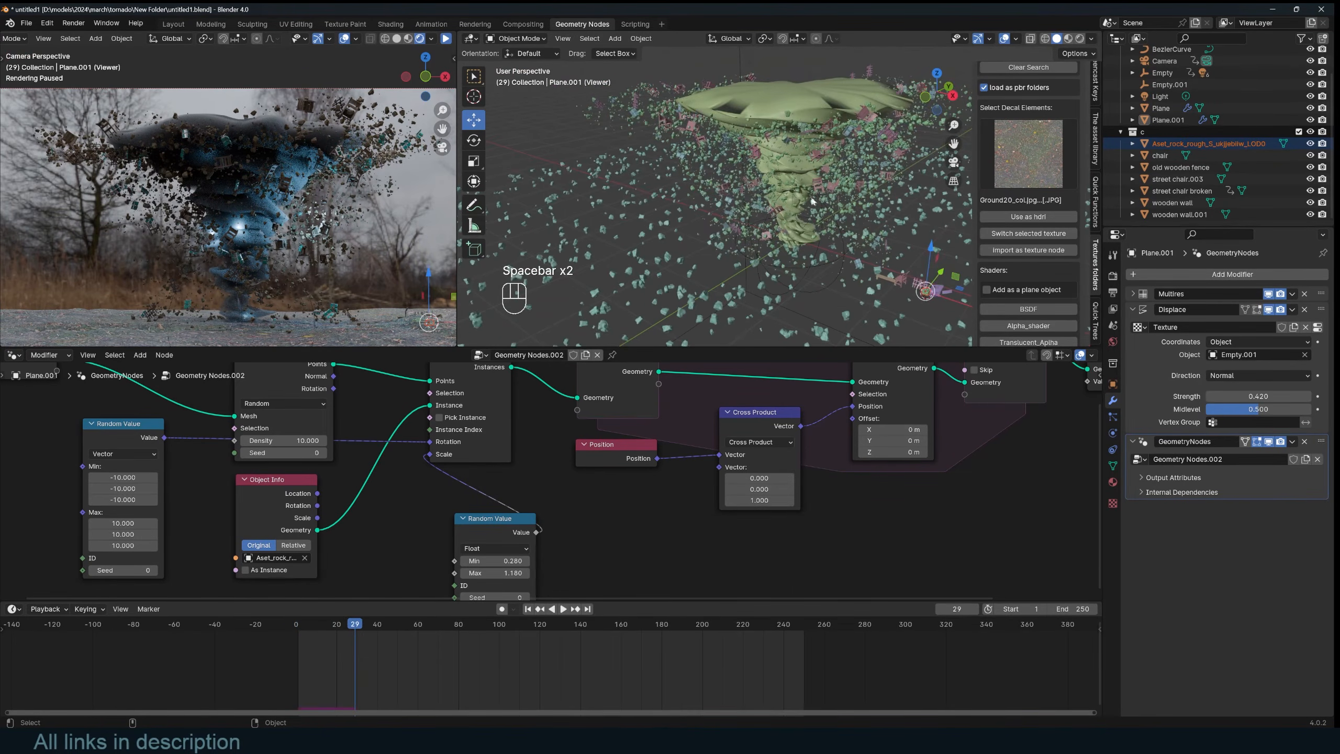
Step: On the tornado object, set Distribute Points on Faces' Density to 100, deselect everything, and play the animation
left_click(799, 126)
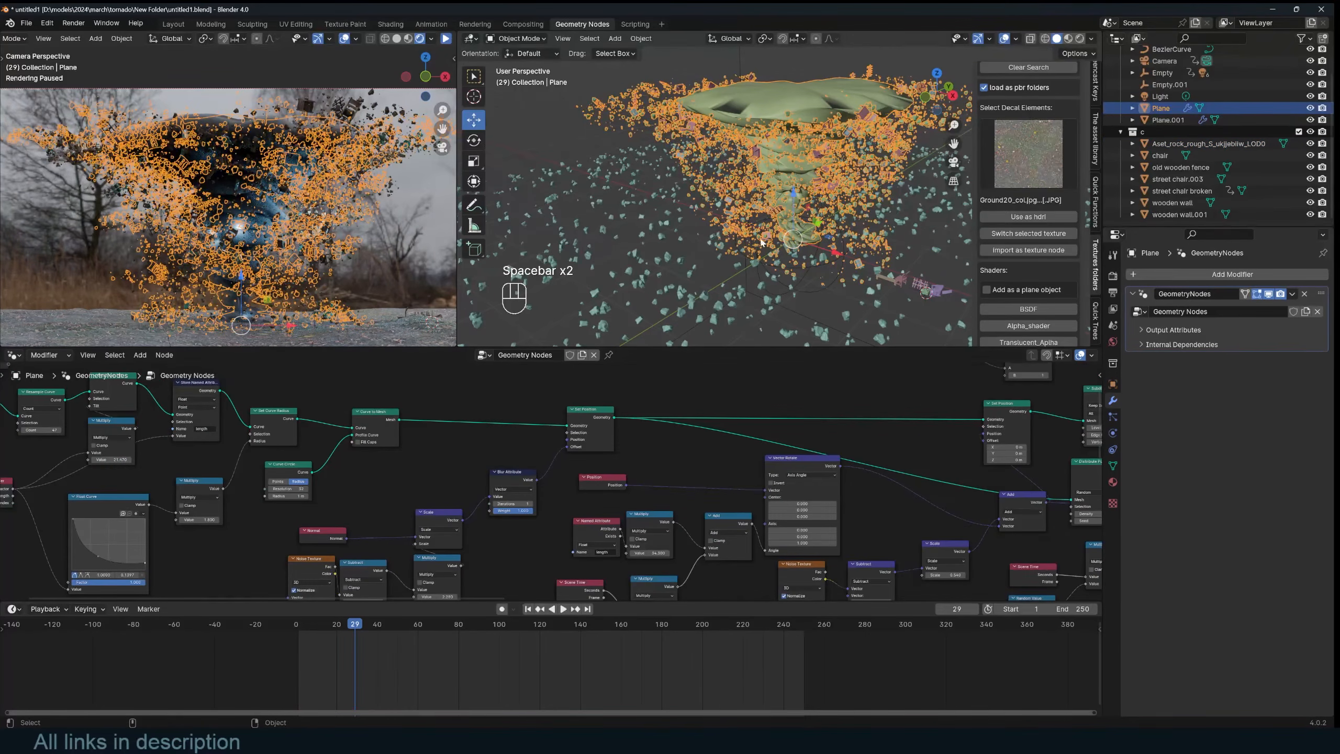
middle_click_drag(878, 499, 466, 482)
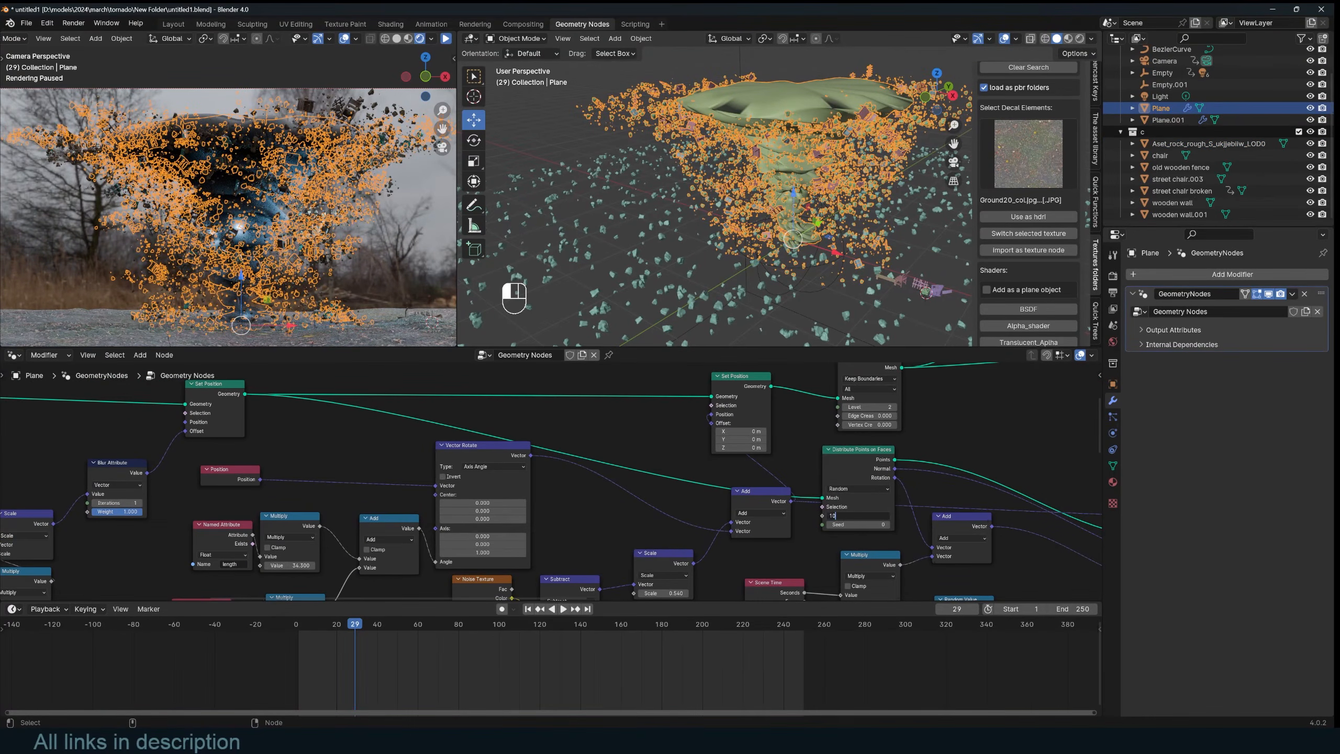
key("Return")
key("alt+a")
key("space")
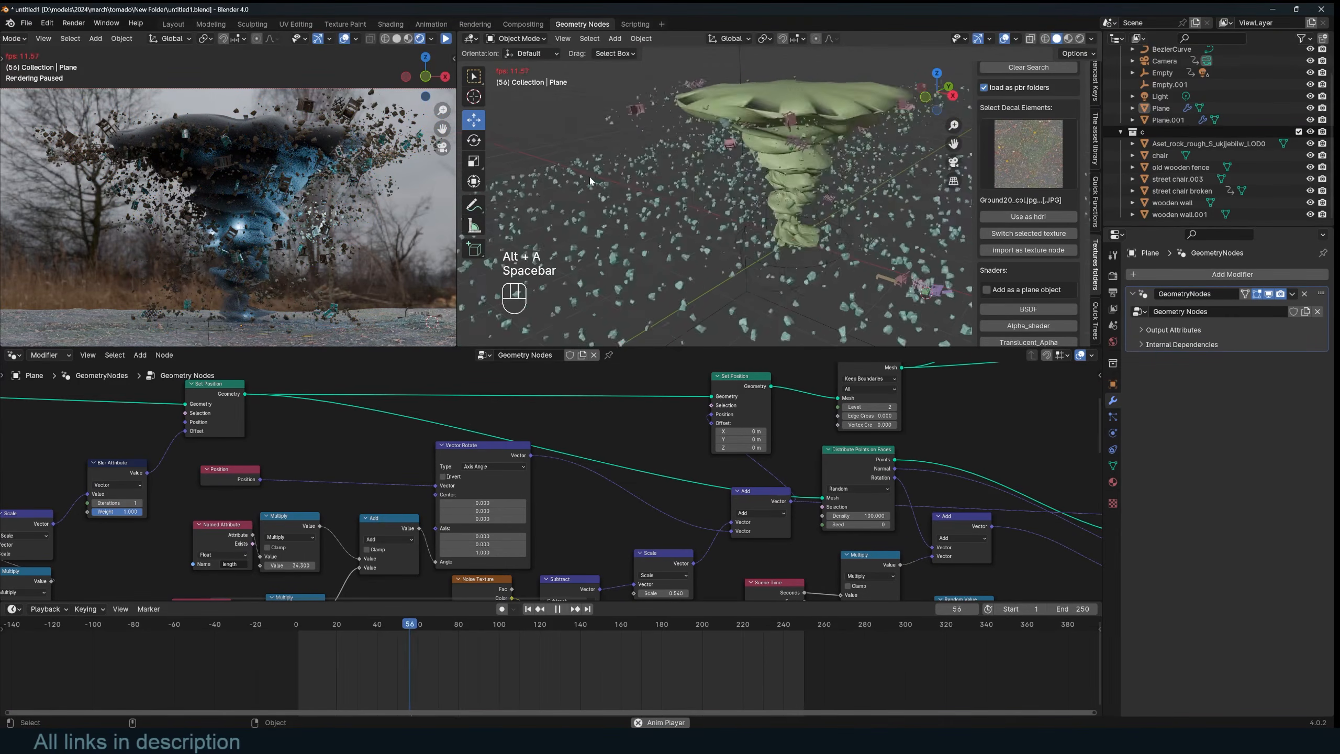
key("space")
Step: Select the ground rocks object to show its node tree, and save the file
left_click(651, 213)
key("alt+a")
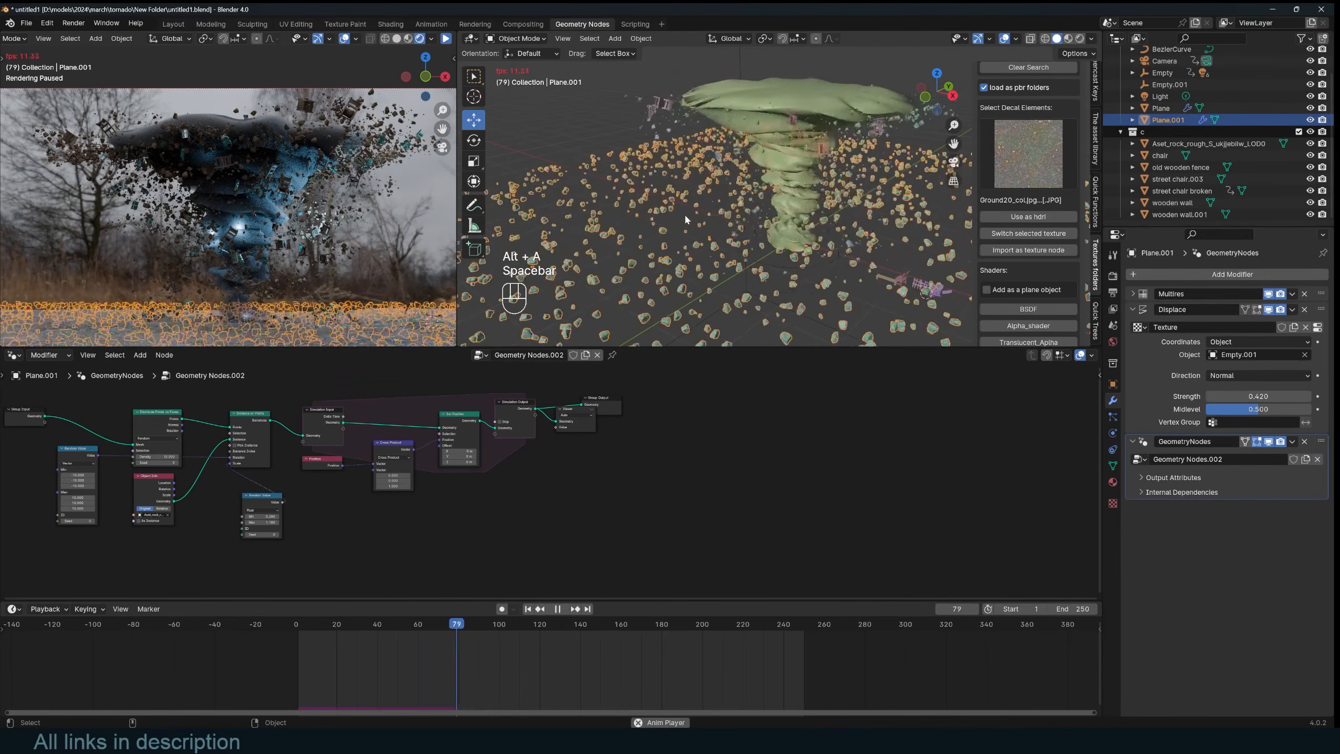
scroll(668, 449, "down", 6)
middle_click_drag(666, 451, 784, 493)
scroll(784, 493, "up", 7)
key("ctrl+s")
scroll(784, 492, "up", 3)
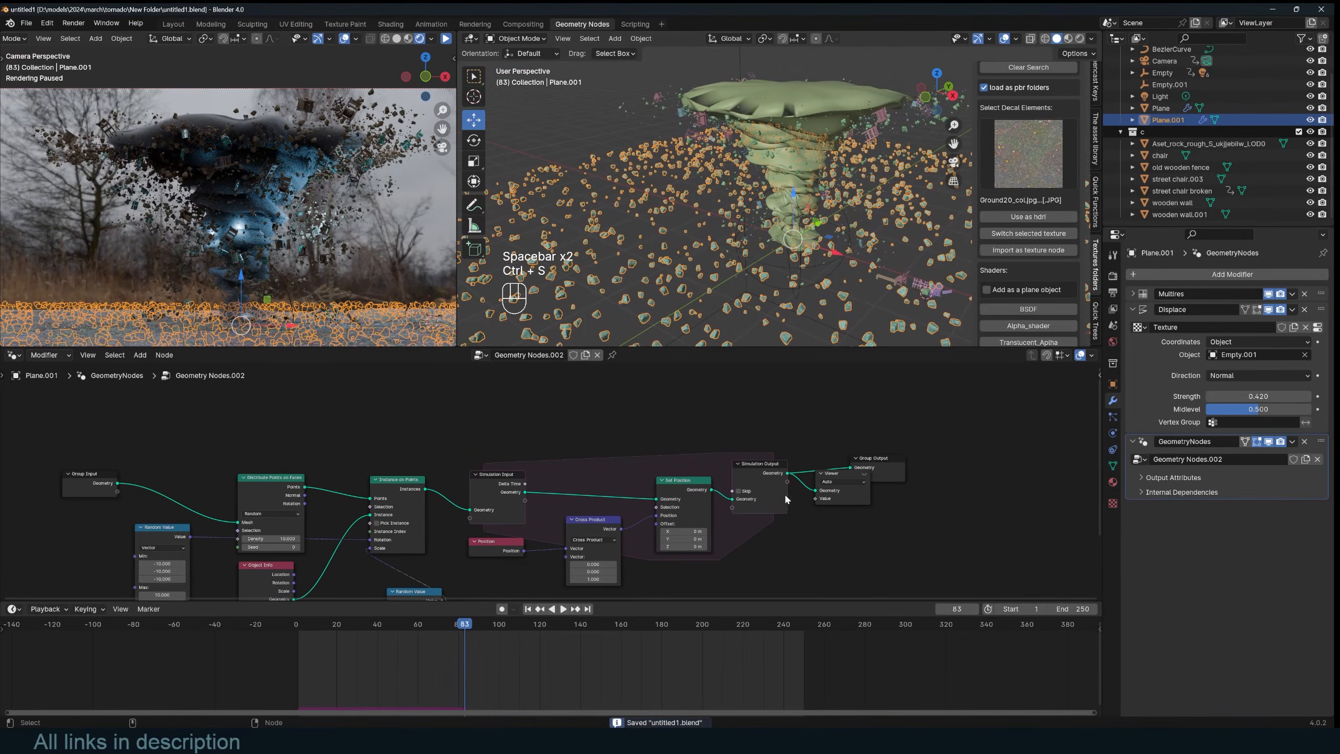
Step: Play the animation and examine how the ground rocks move around the tornado from several angles
middle_click_drag(836, 214, 700, 257)
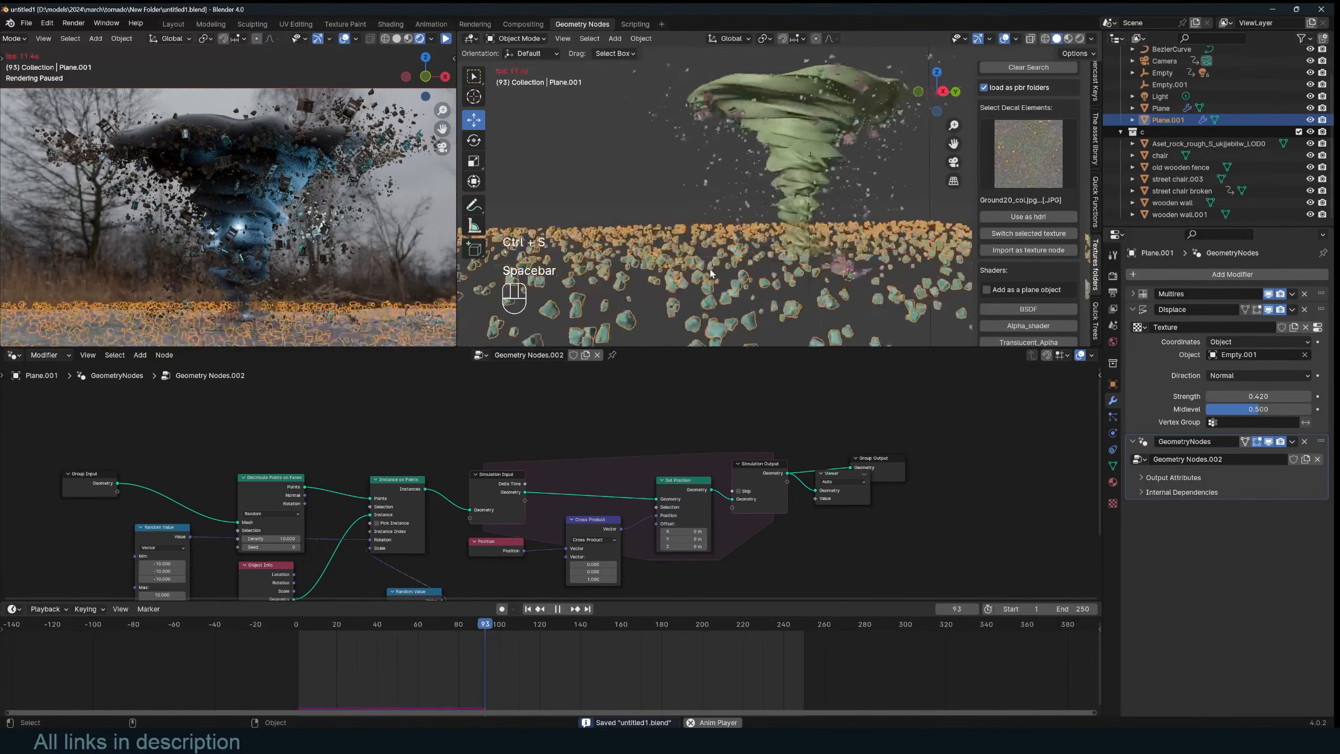
key("space")
key("space")
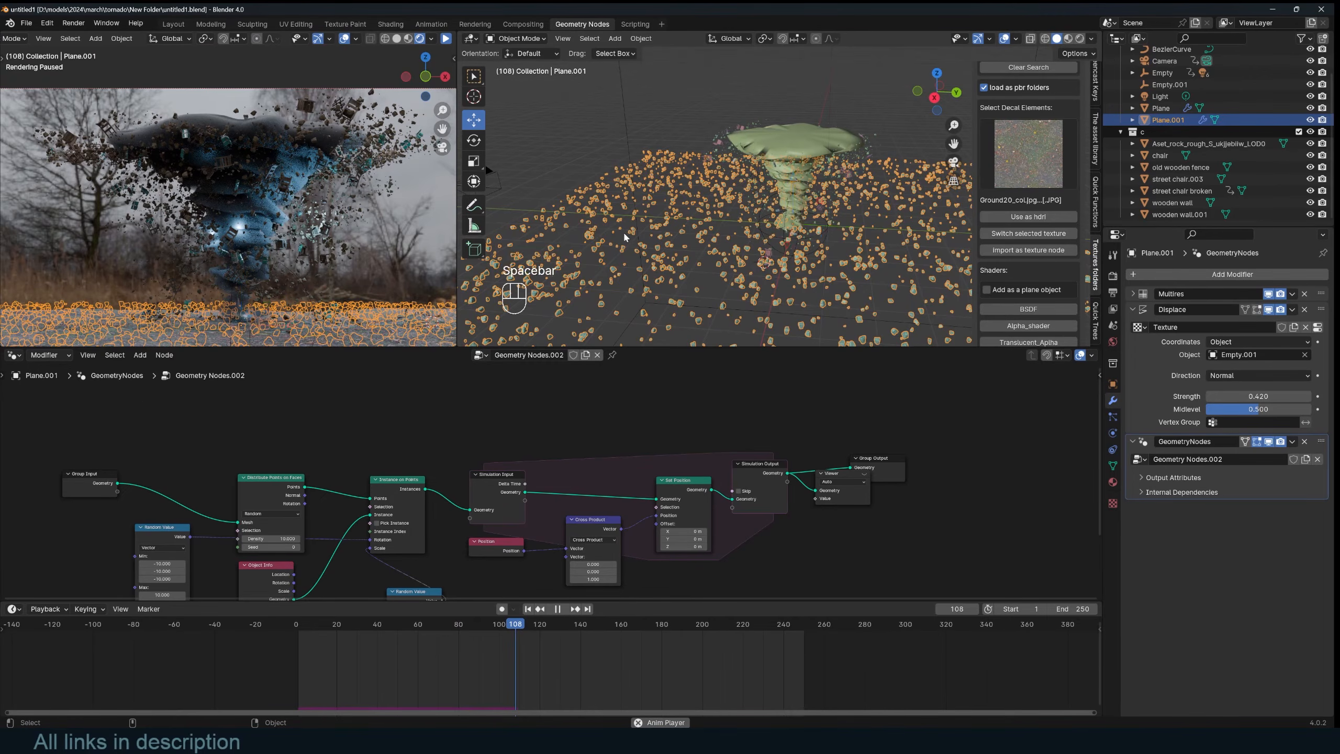
mouse_move(791, 227)
middle_mouse_down()
mouse_move(807, 224)
mouse_move(787, 223)
middle_mouse_up()
key("alt+a")
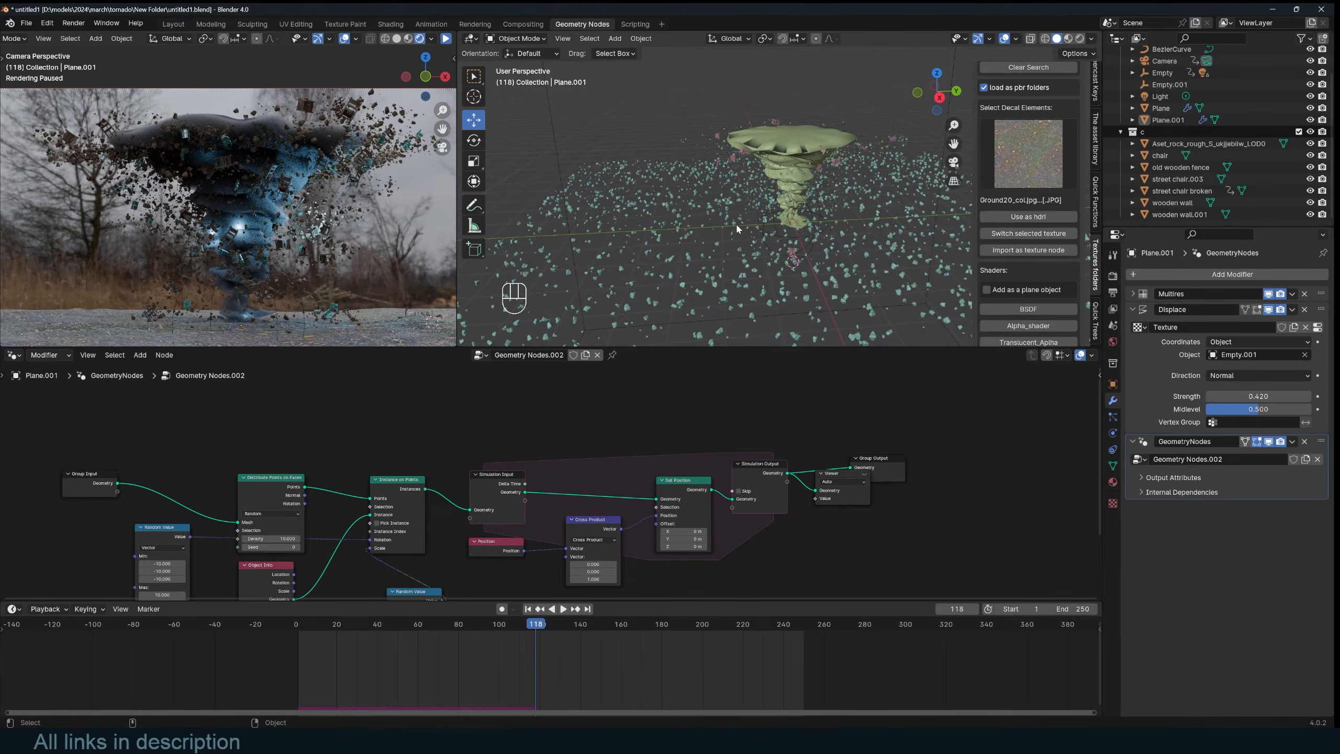
left_click(714, 231)
left_click(714, 231)
key("alt+a")
scroll(764, 246, "up", 3)
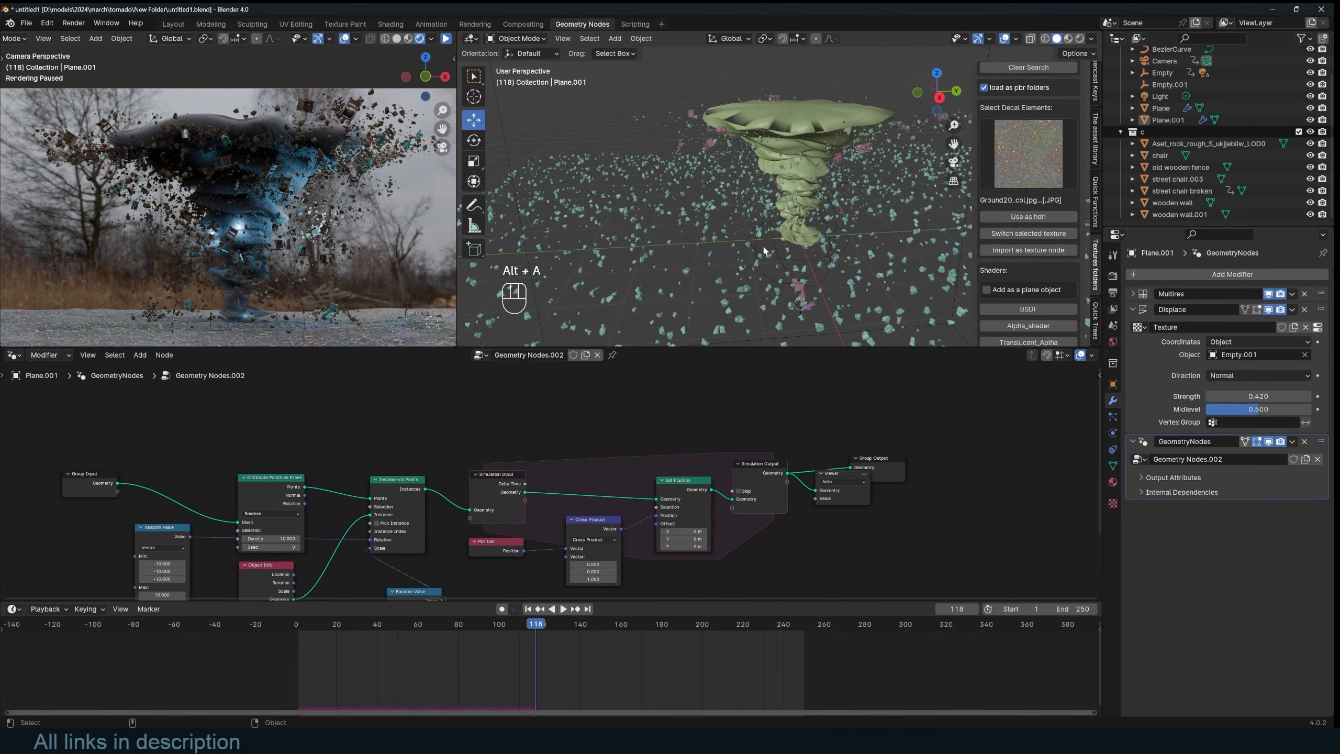
Step: Save the file and add a second Position node above the Simulation Zone
scroll(721, 501, "down", 5)
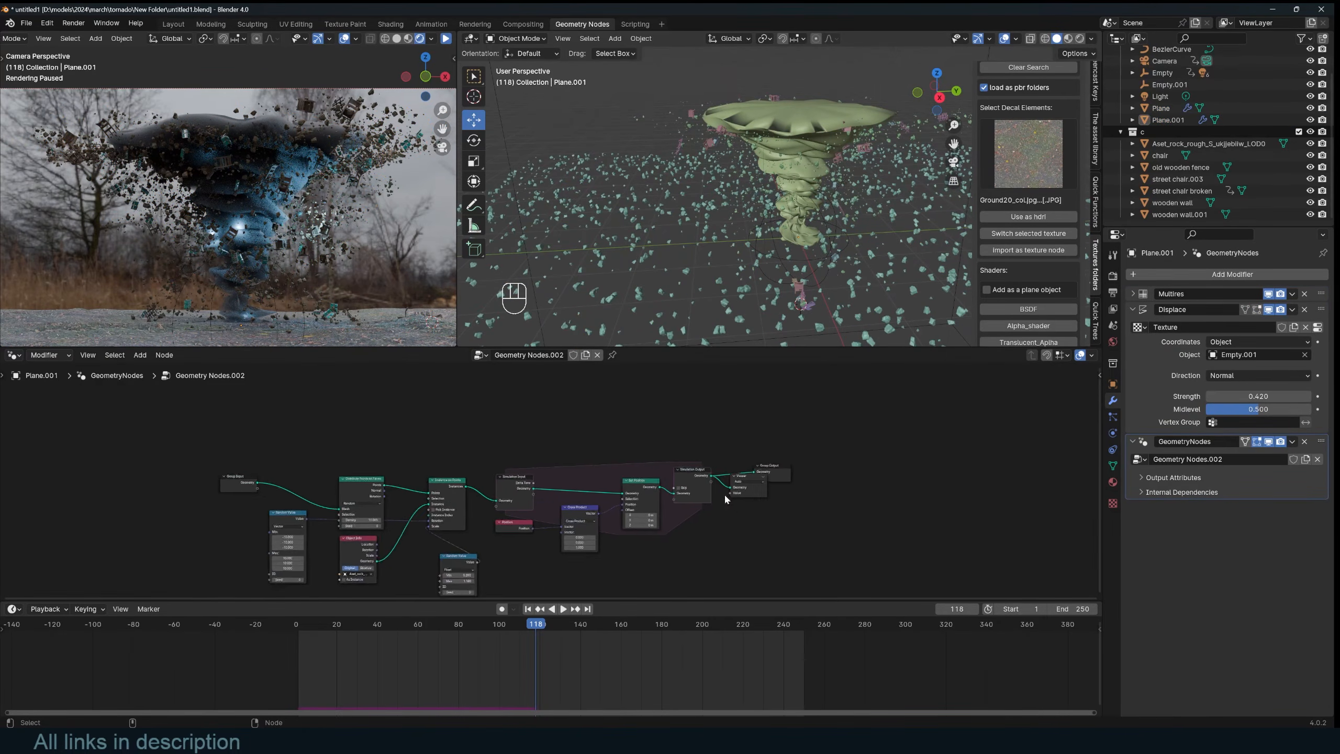
scroll(696, 459, "up", 5)
key("ctrl+s")
scroll(780, 250, "up", 2)
middle_click_drag(781, 251, 815, 245)
key("grave")
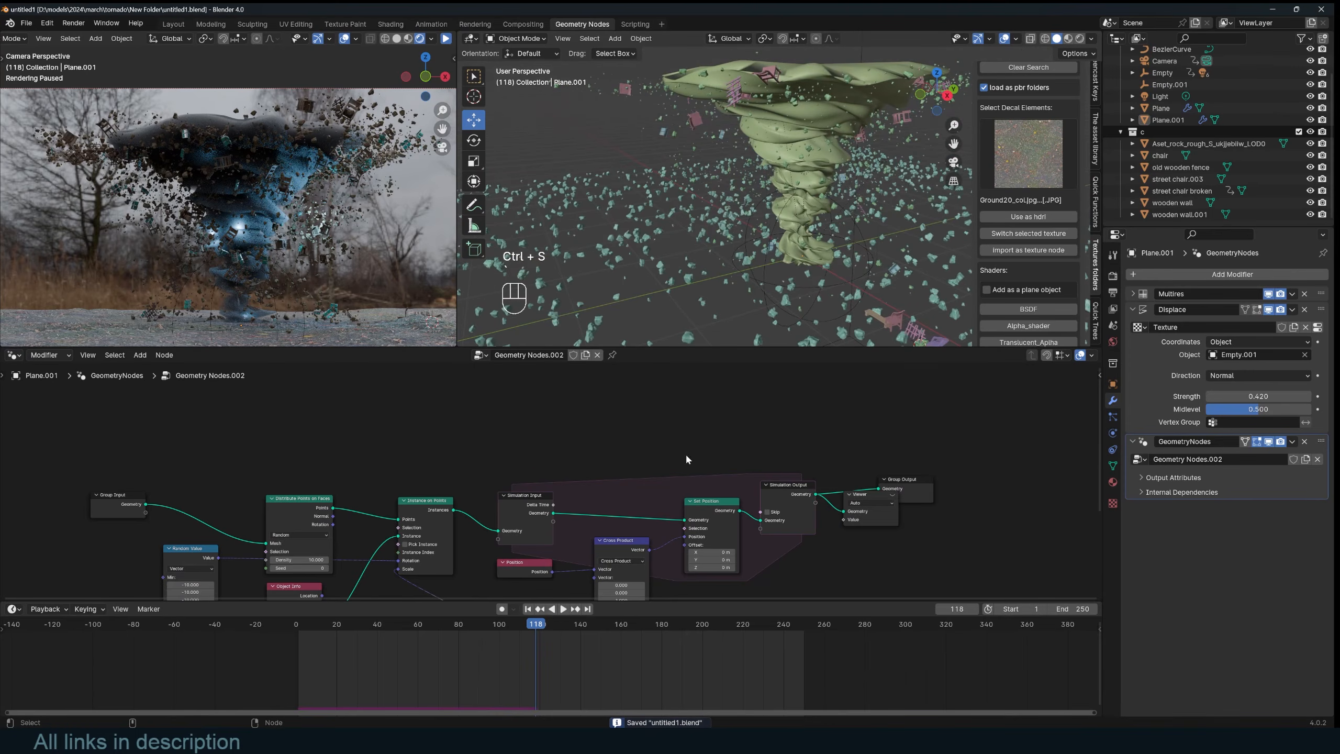
middle_click_drag(666, 464, 702, 441)
scroll(702, 438, "up", 1)
key("shift+a")
left_click(661, 409)
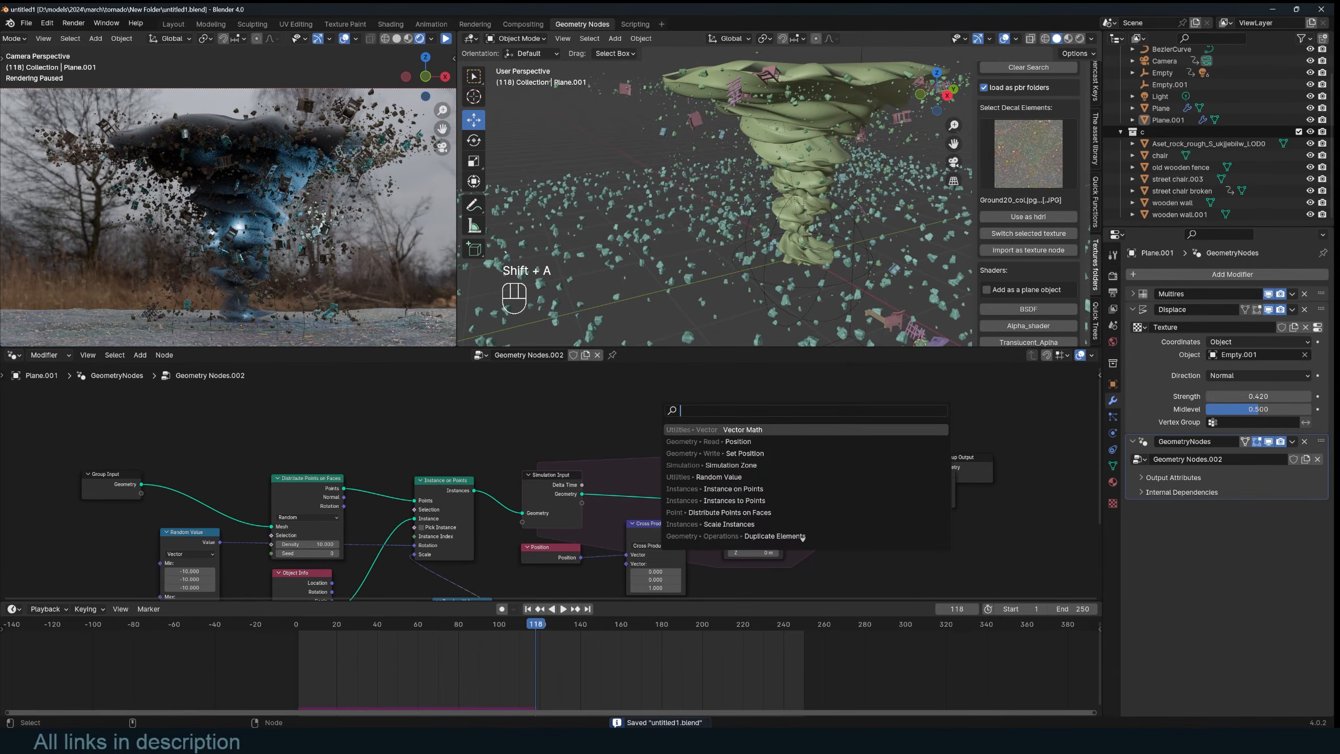
type("pos")
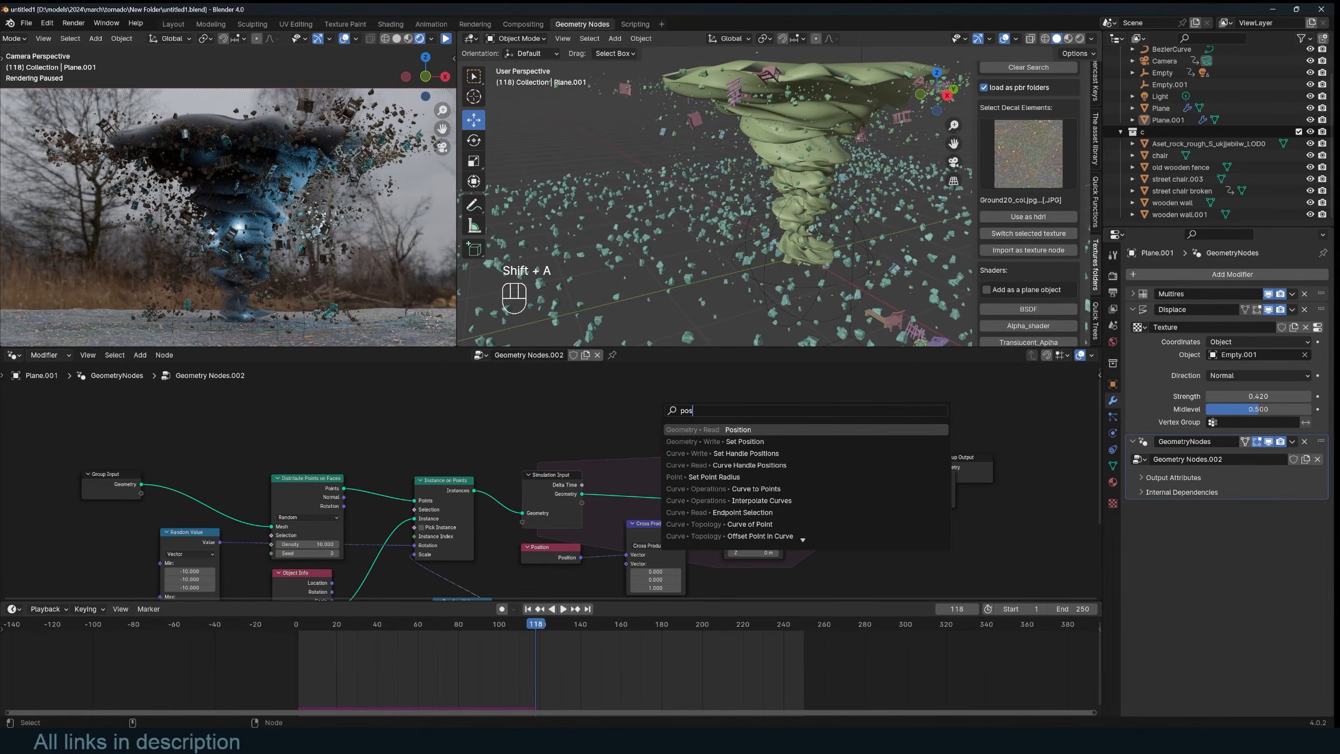
key("Return")
left_click(560, 393)
scroll(605, 402, "up", 4)
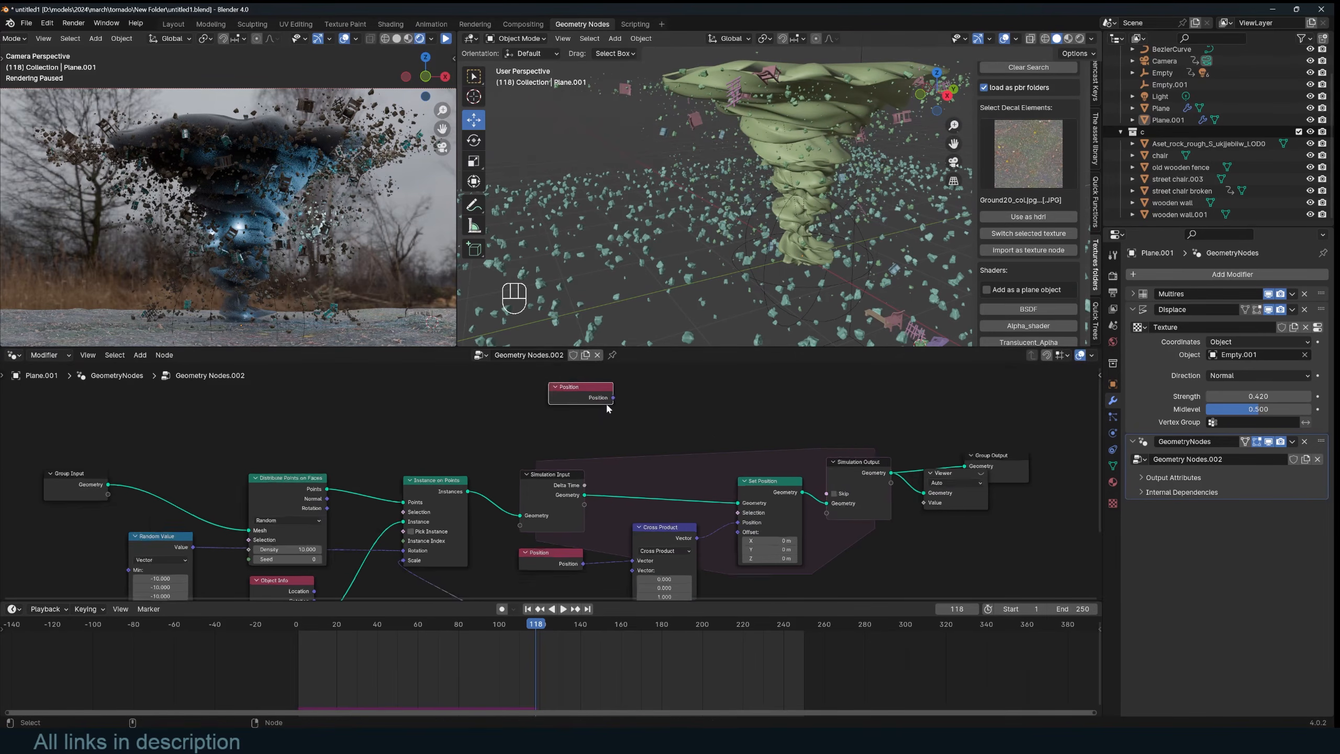
Step: Add a Combine XYZ node and join it with the upper Position node in a Vector Math node set to Distance
middle_click_drag(605, 402, 591, 442)
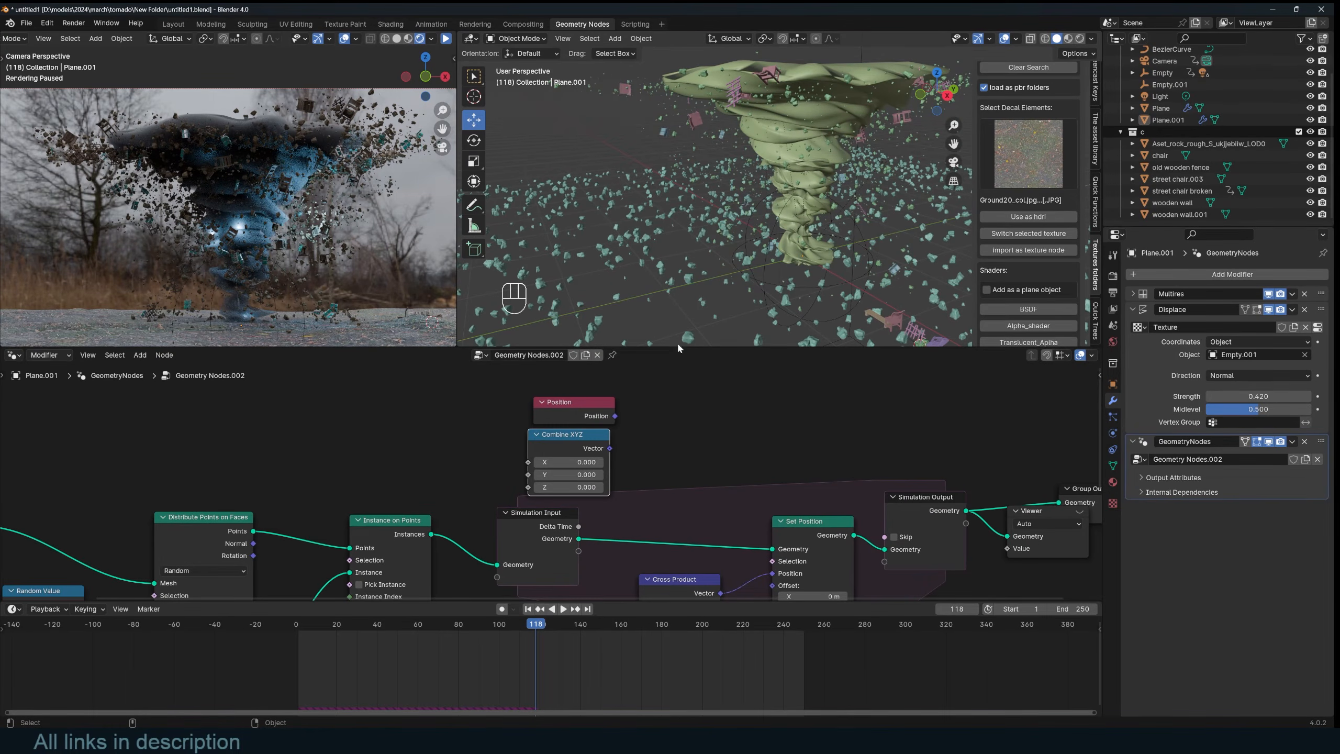
right_click_drag(587, 442, 579, 410, "ctrl+shift")
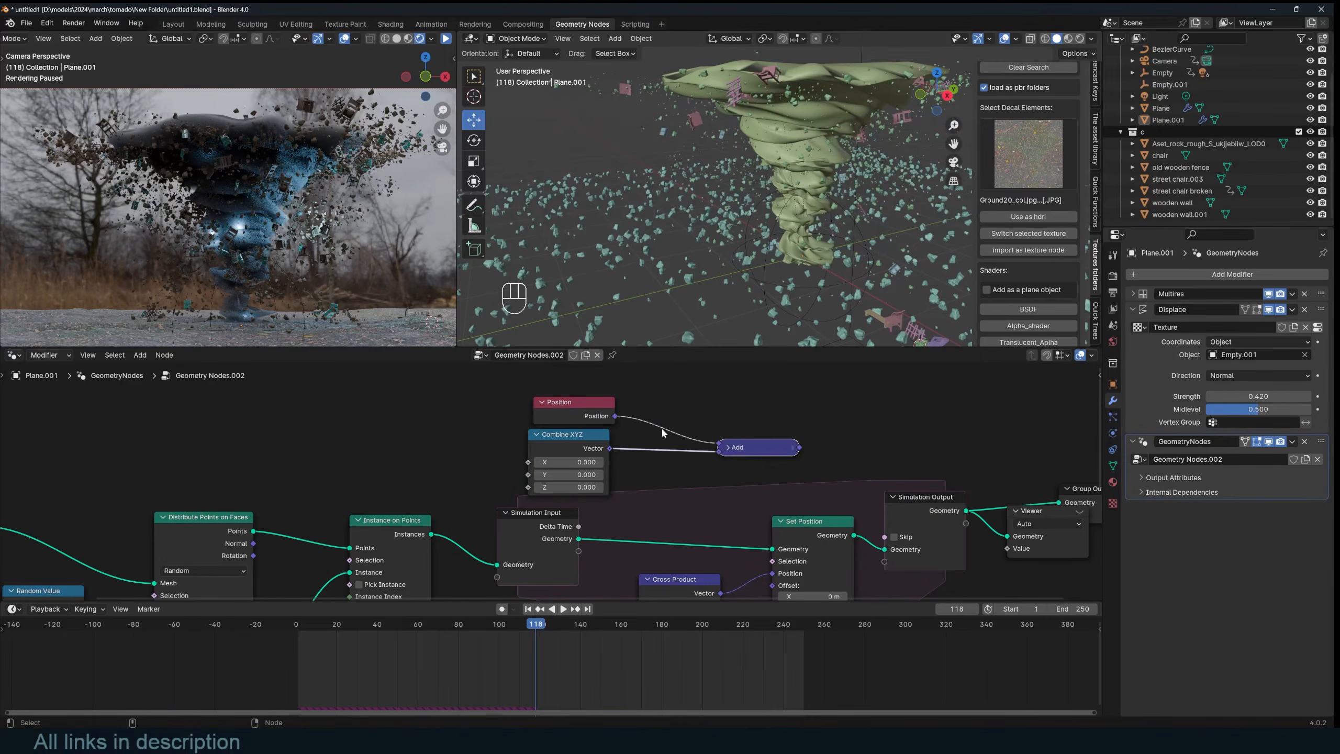
left_click(727, 448)
left_click_drag(735, 447, 695, 417)
left_click(744, 425)
left_click(744, 595)
Step: Preview the Distance value in the Viewer on the points from Distribute Points on Faces
left_click(695, 417, "ctrl+shift")
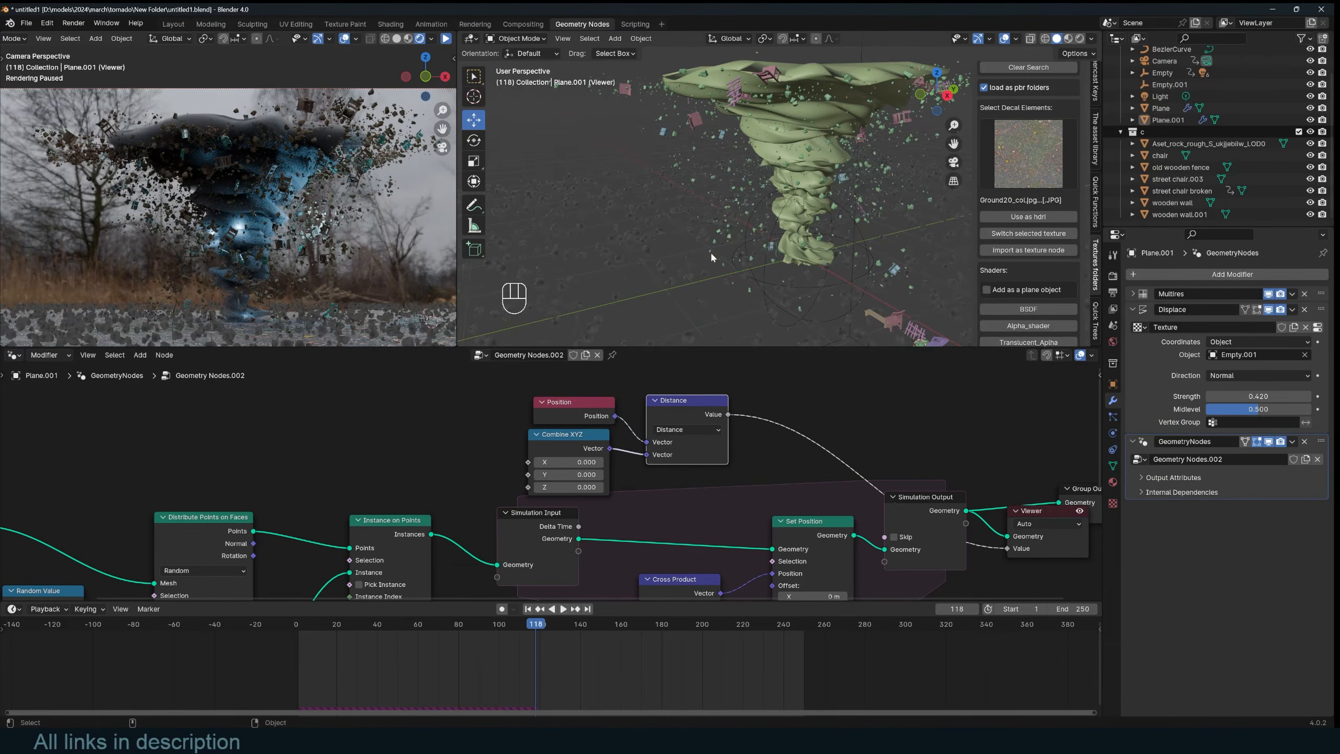
middle_click_drag(710, 252, 688, 268)
scroll(593, 483, "down", 2)
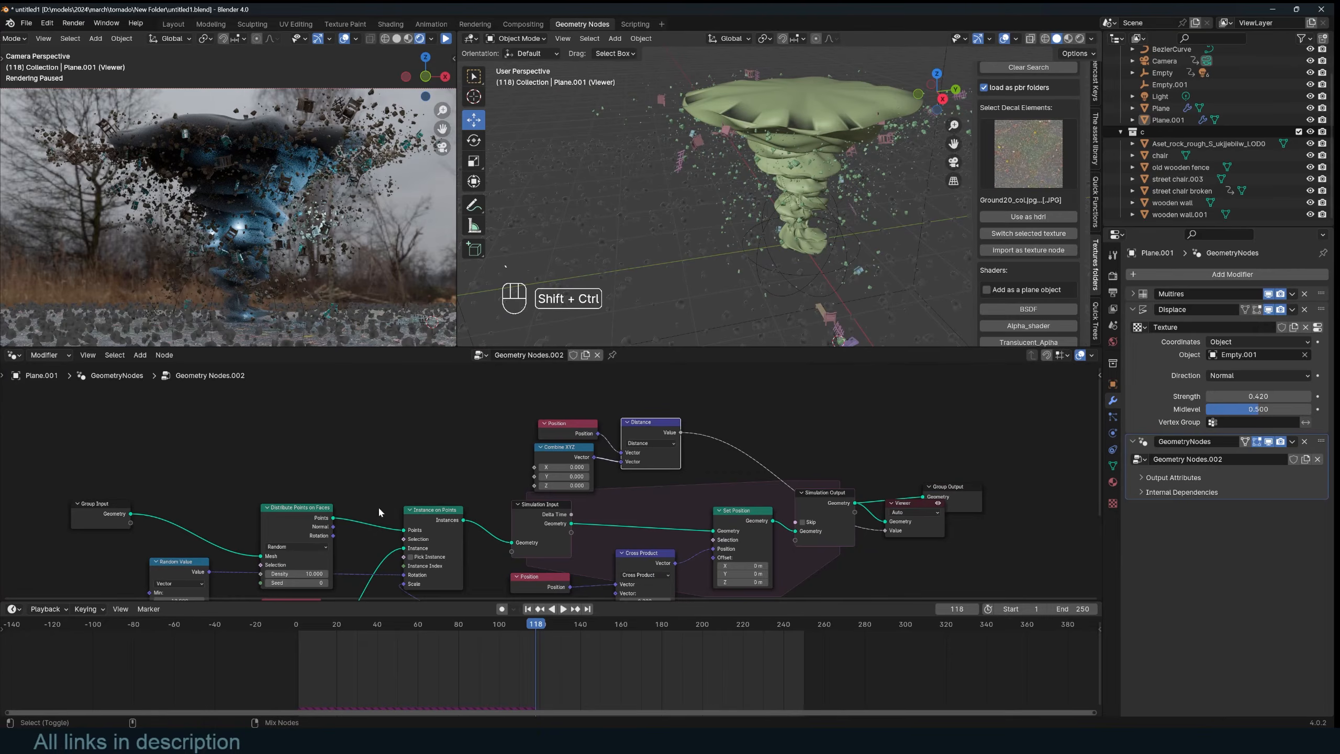
left_click(325, 519, "ctrl+shift")
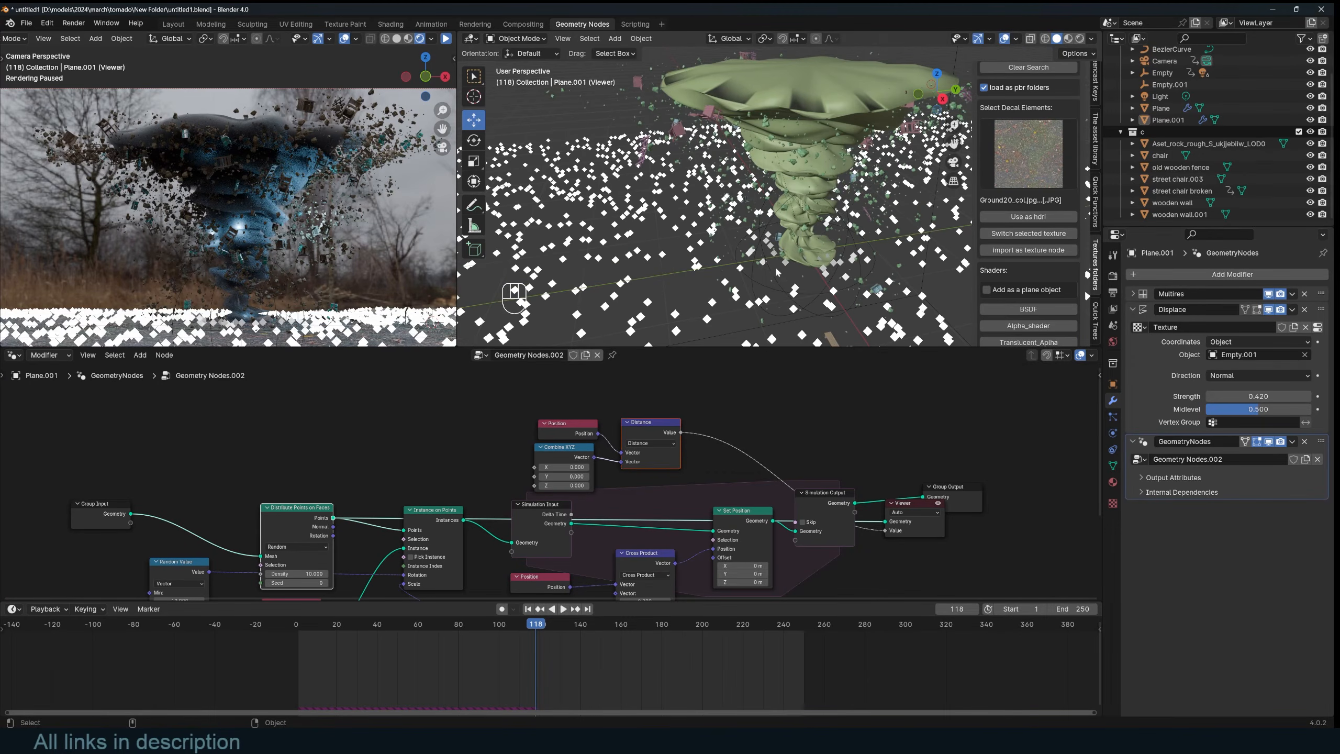
Step: Insert a Map Range node between Distance and the Viewer's Value input
key("shift+a")
mouse_move(724, 410)
type("map")
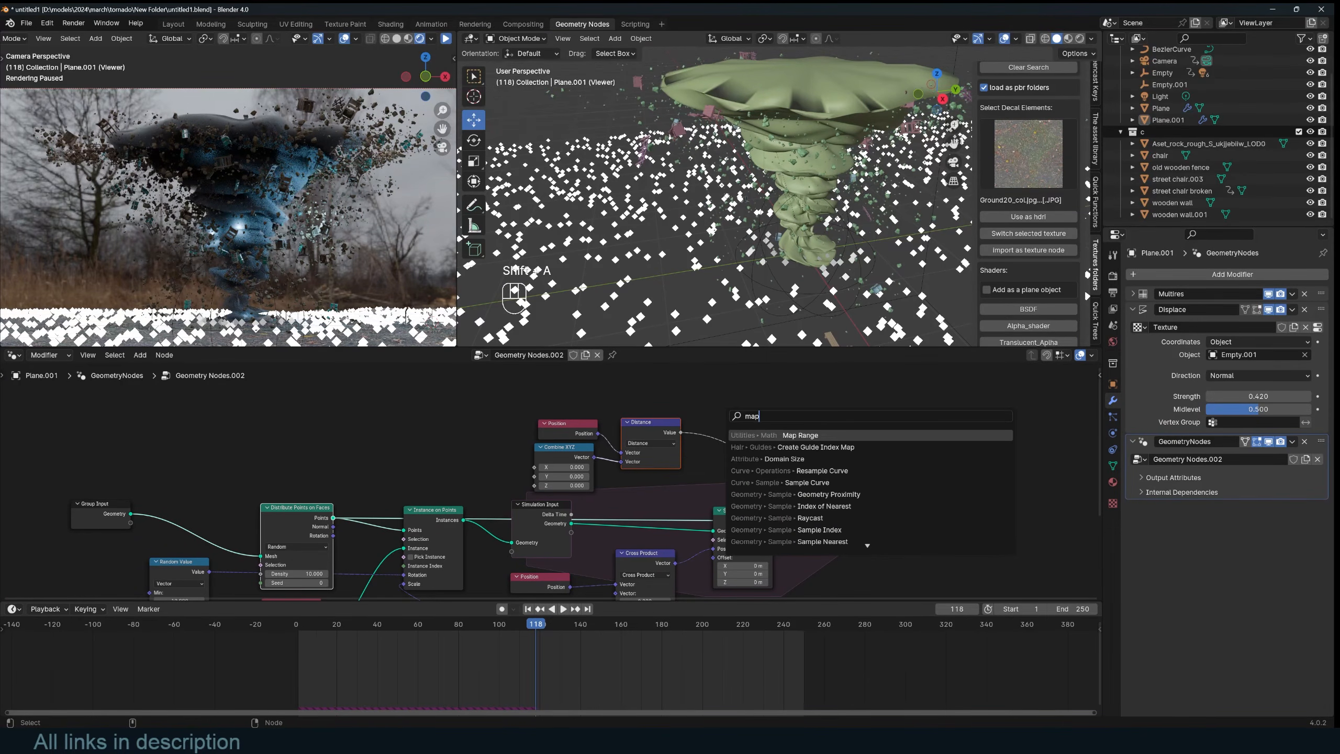
key("Return")
left_click(753, 457)
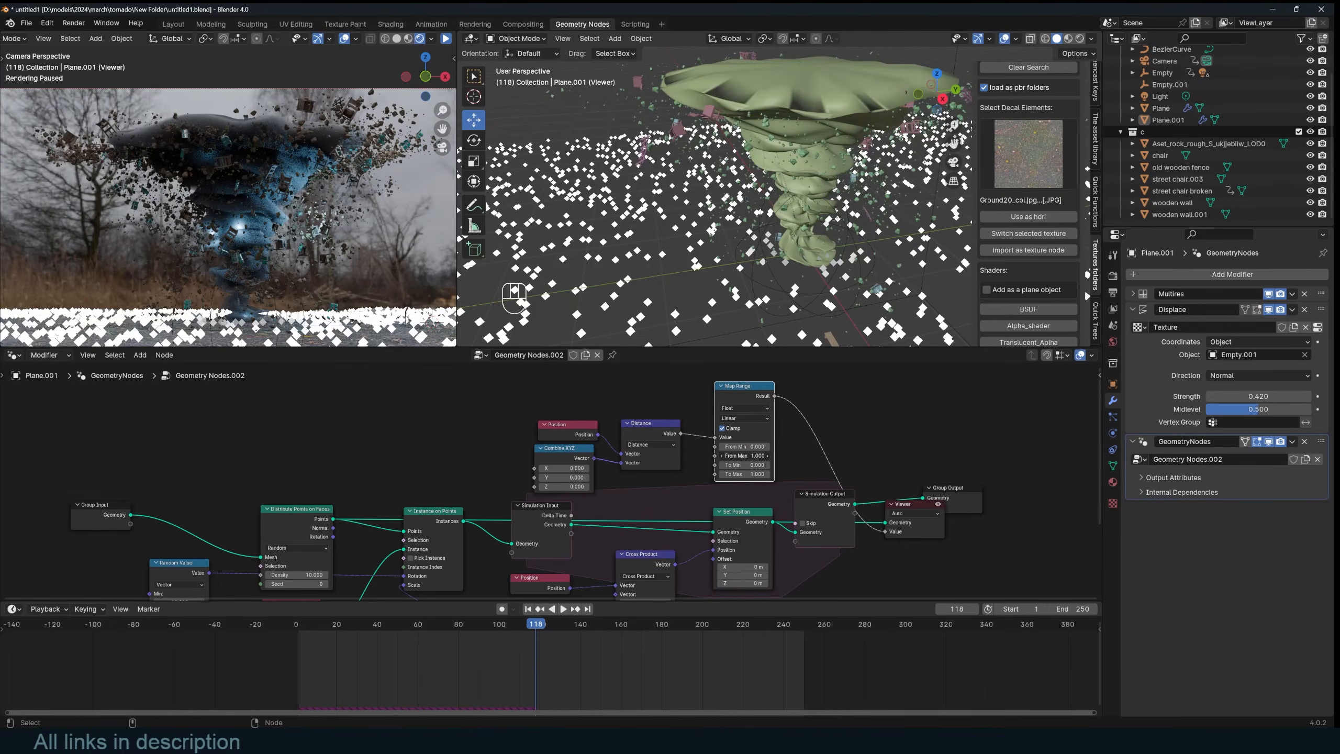
Step: Set the Map Range node's From Max to about 14.3 and check the mask across the whole plane
left_click_drag(750, 456, 820, 456)
scroll(756, 251, "down", 4)
middle_click_drag(756, 251, 586, 270)
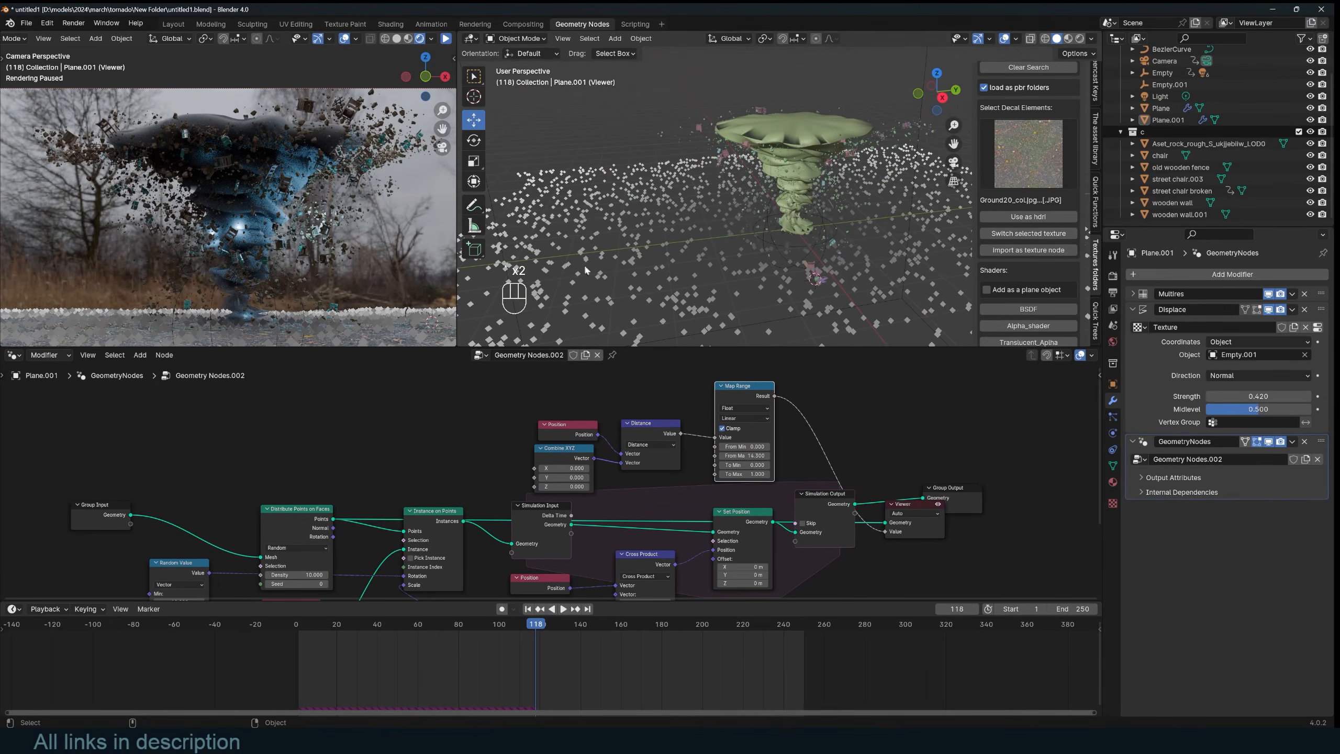
scroll(753, 227, "down", 3)
middle_click_drag(754, 227, 696, 251)
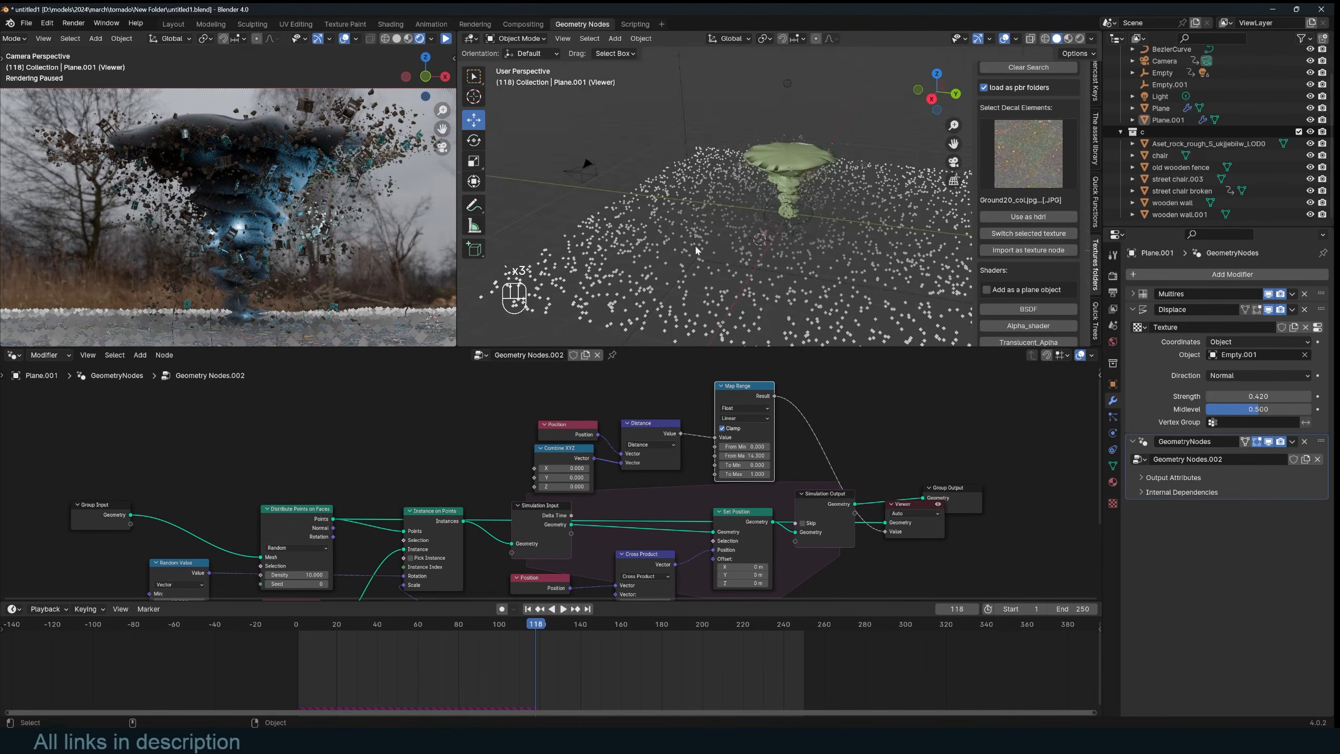
Step: Insert a Float Curve node between Map Range and the Viewer's Value input
left_click_drag(742, 389, 731, 389)
key("shift+a")
type("flap")
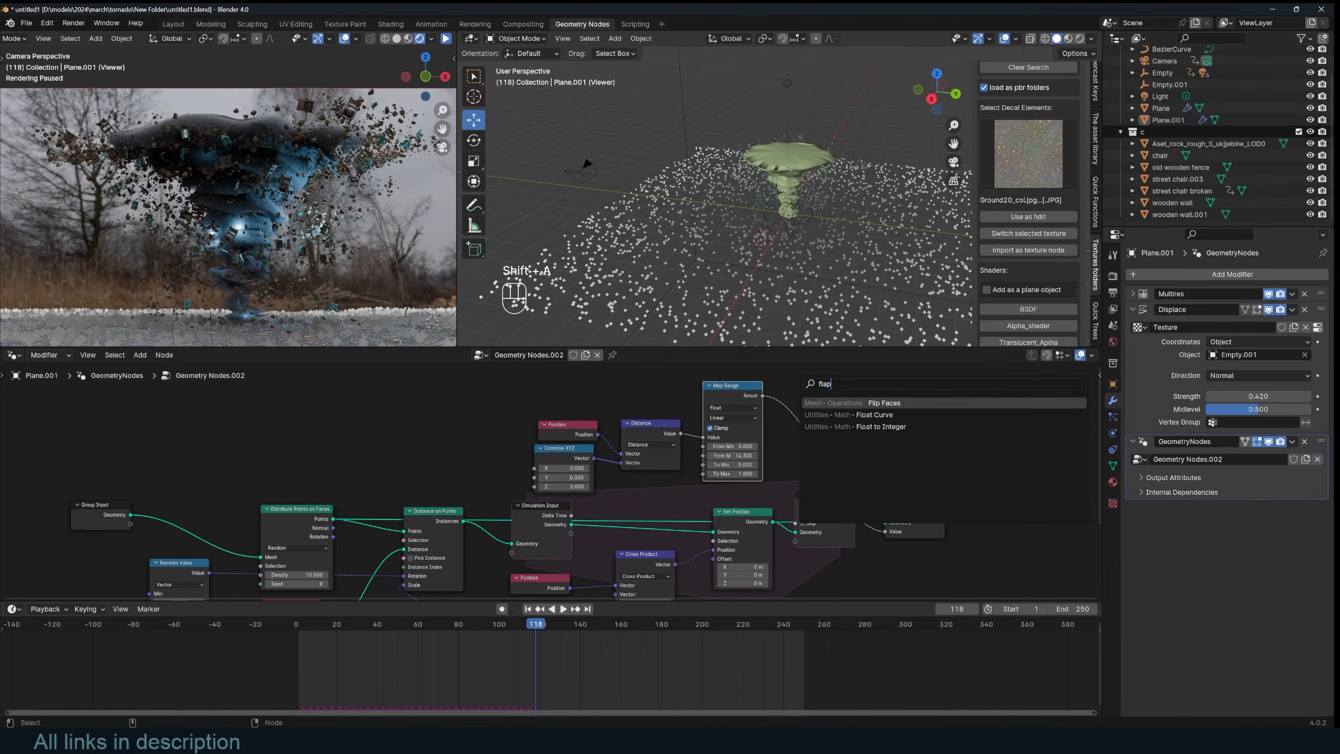
key("Return")
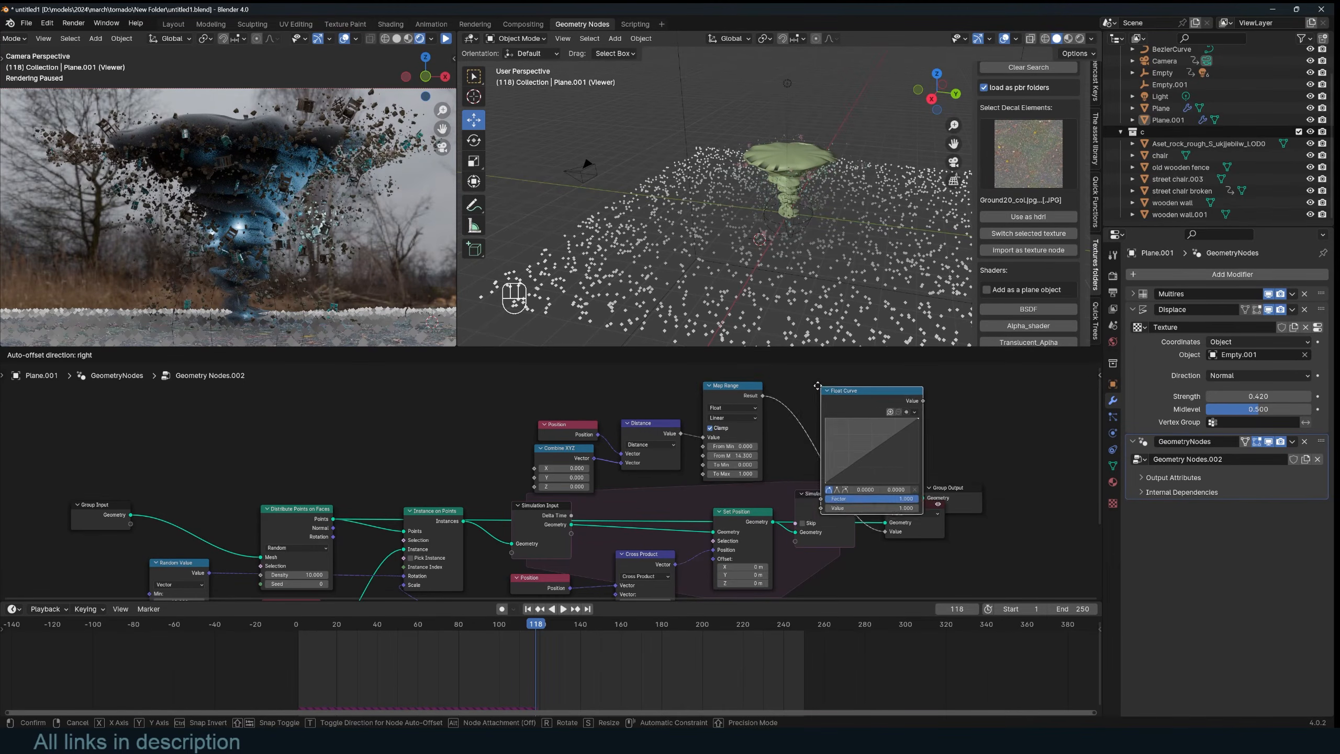
left_click(815, 451)
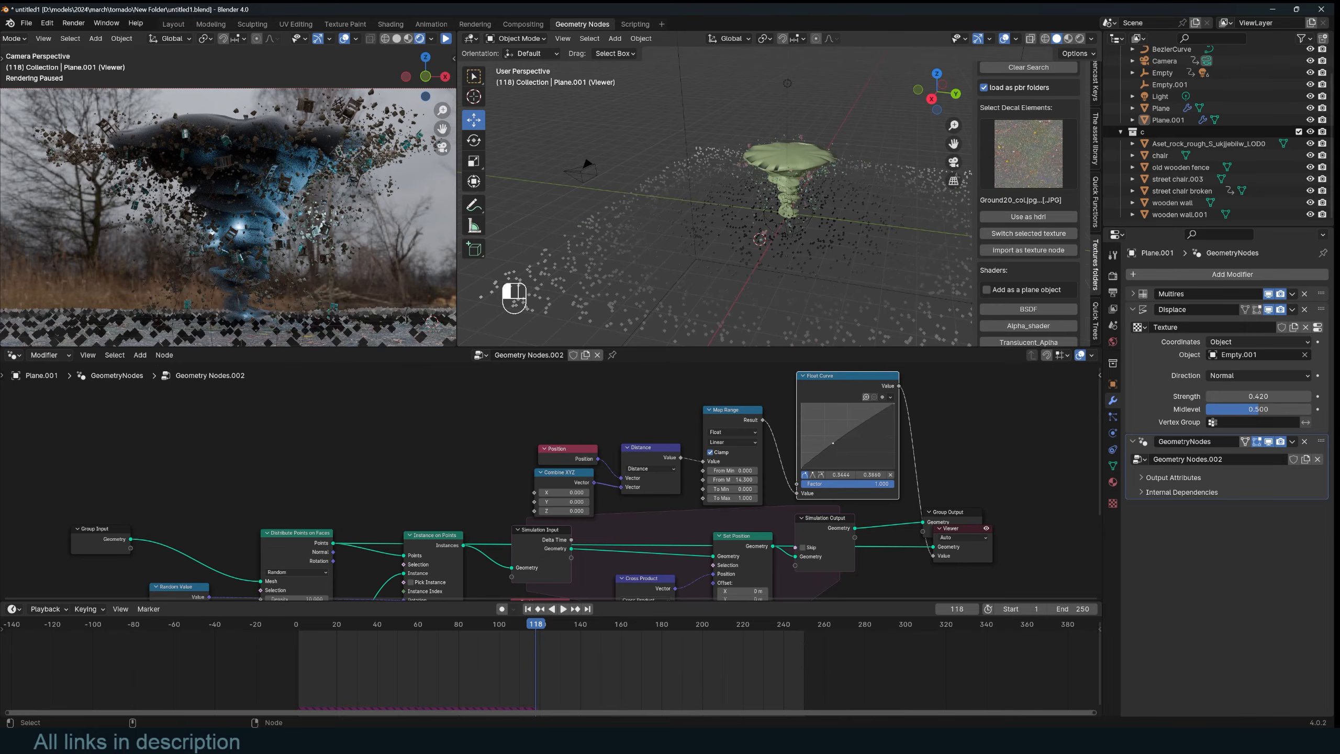
Step: Shape the Float Curve into a sagging falloff that starts high near zero and drops to almost 0 at its far end
left_click_drag(832, 443, 827, 436)
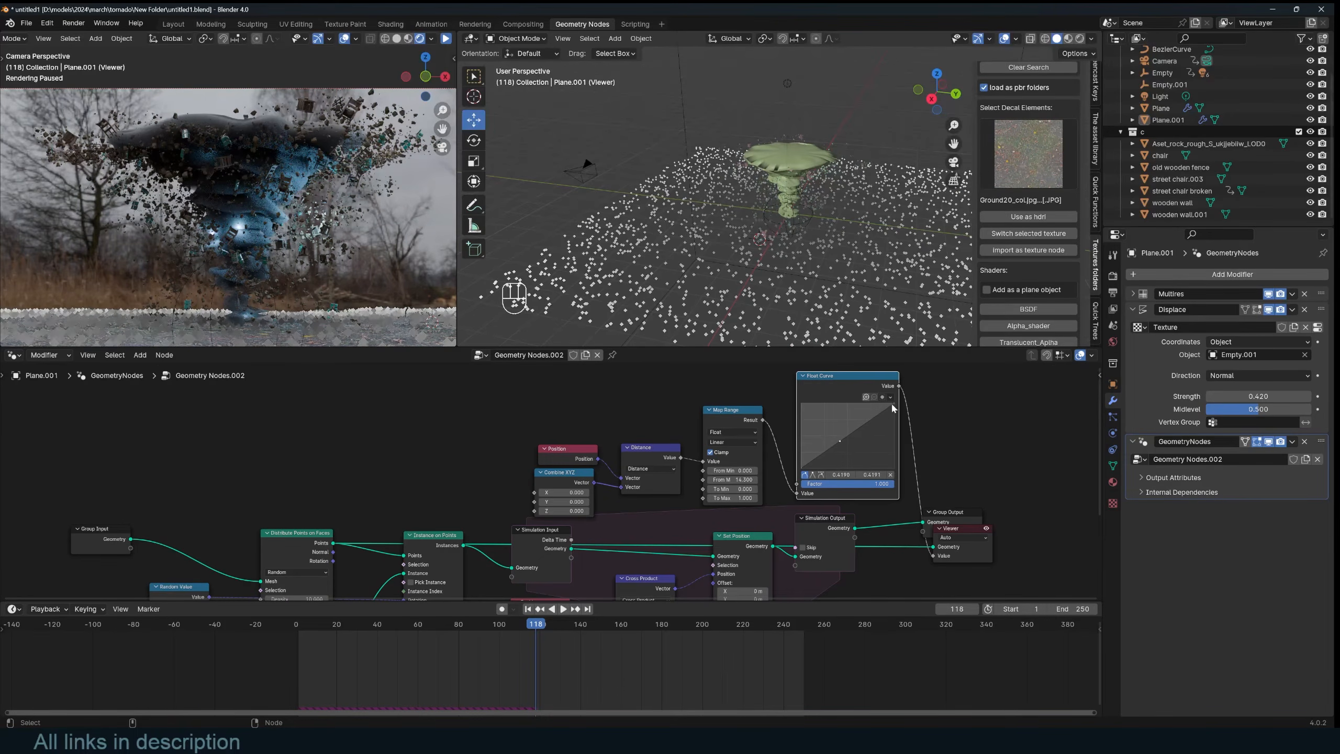
left_click_drag(800, 463, 805, 486)
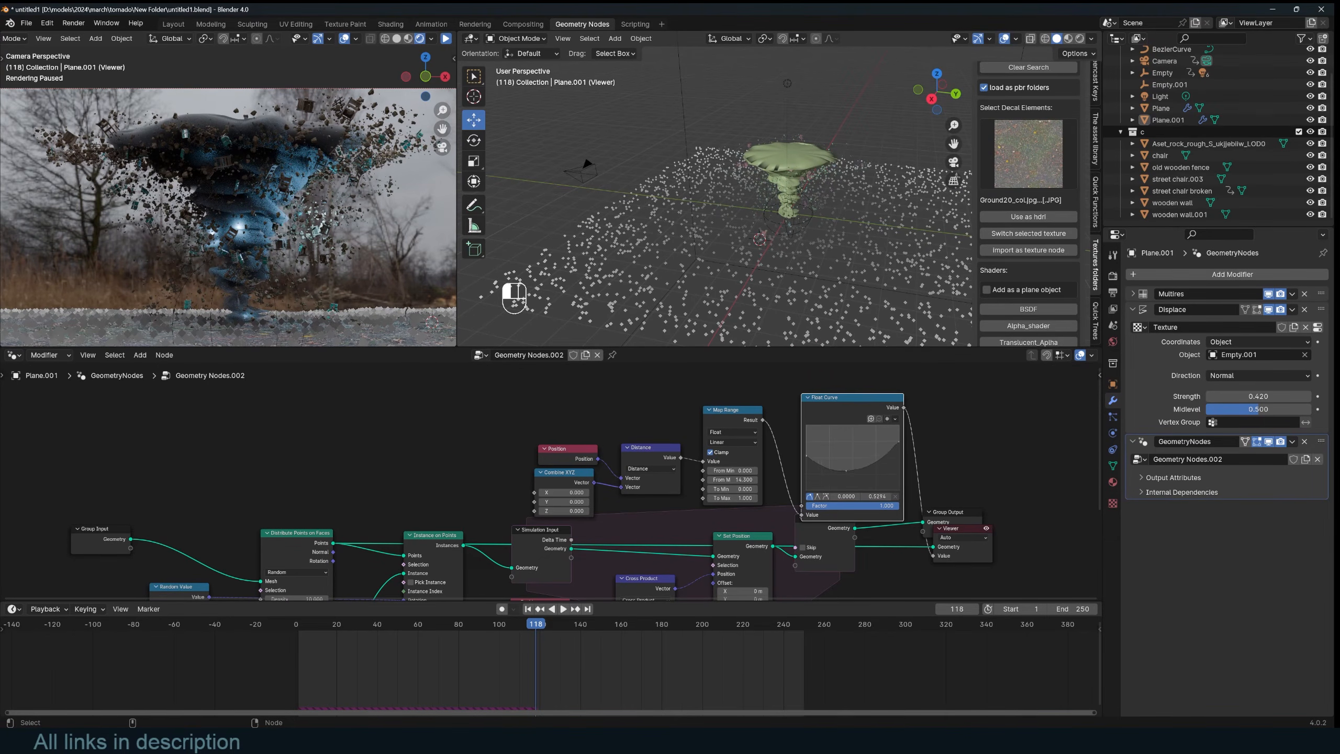
mouse_move(899, 441)
left_mouse_down()
mouse_move(898, 427)
mouse_move(896, 490)
mouse_move(867, 452)
mouse_move(806, 443)
mouse_move(835, 474)
left_mouse_up()
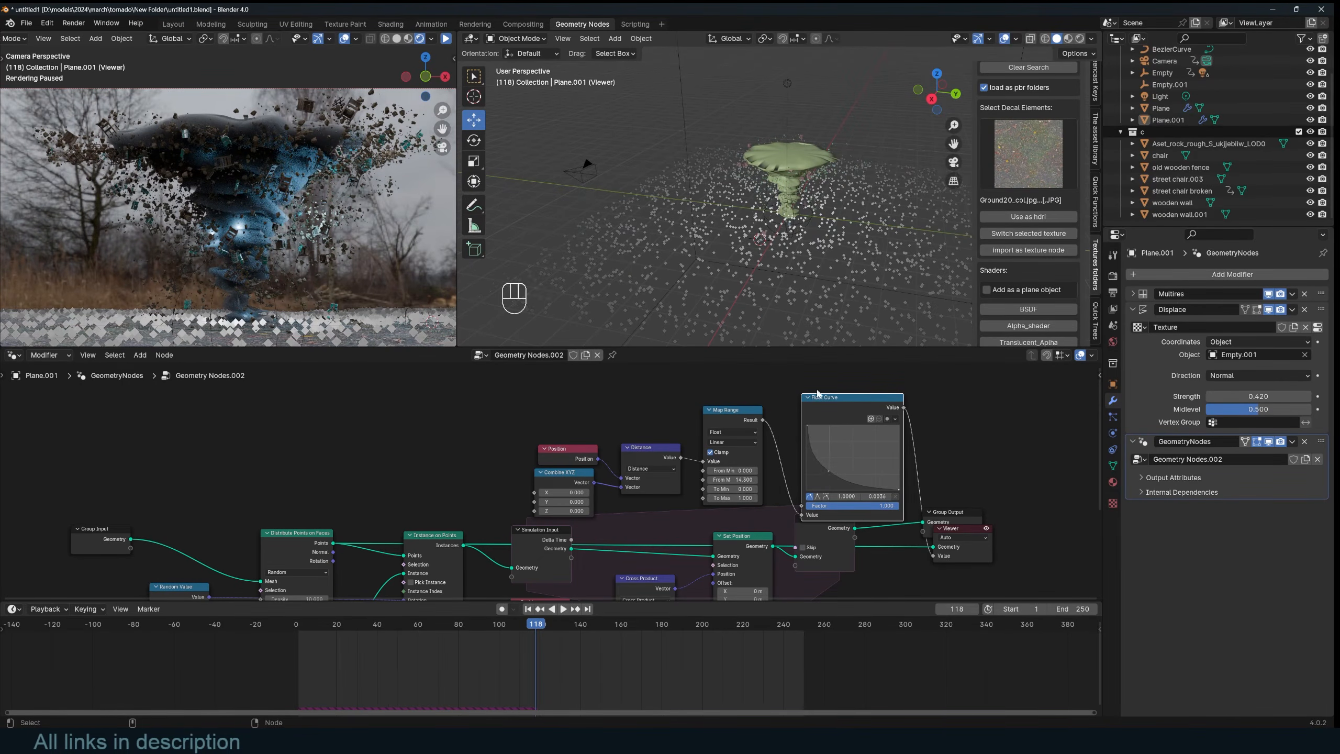
Step: Shift Set Position, Simulation Output, Group Output and Viewer away from the Cross Product node to make room
scroll(786, 470, "down", 1)
left_click_drag(726, 432, 528, 505)
left_click_drag(527, 505, 527, 507)
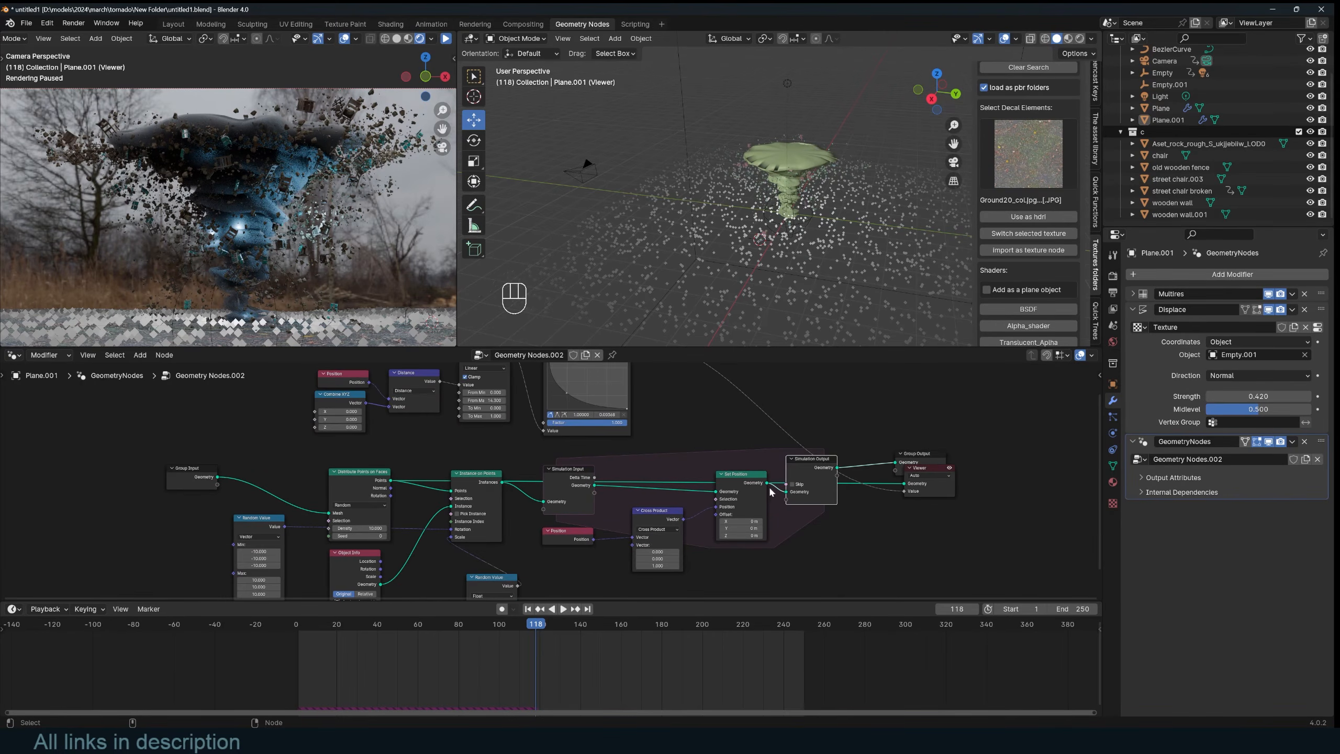
left_click_drag(1009, 458, 810, 493)
left_click(669, 496)
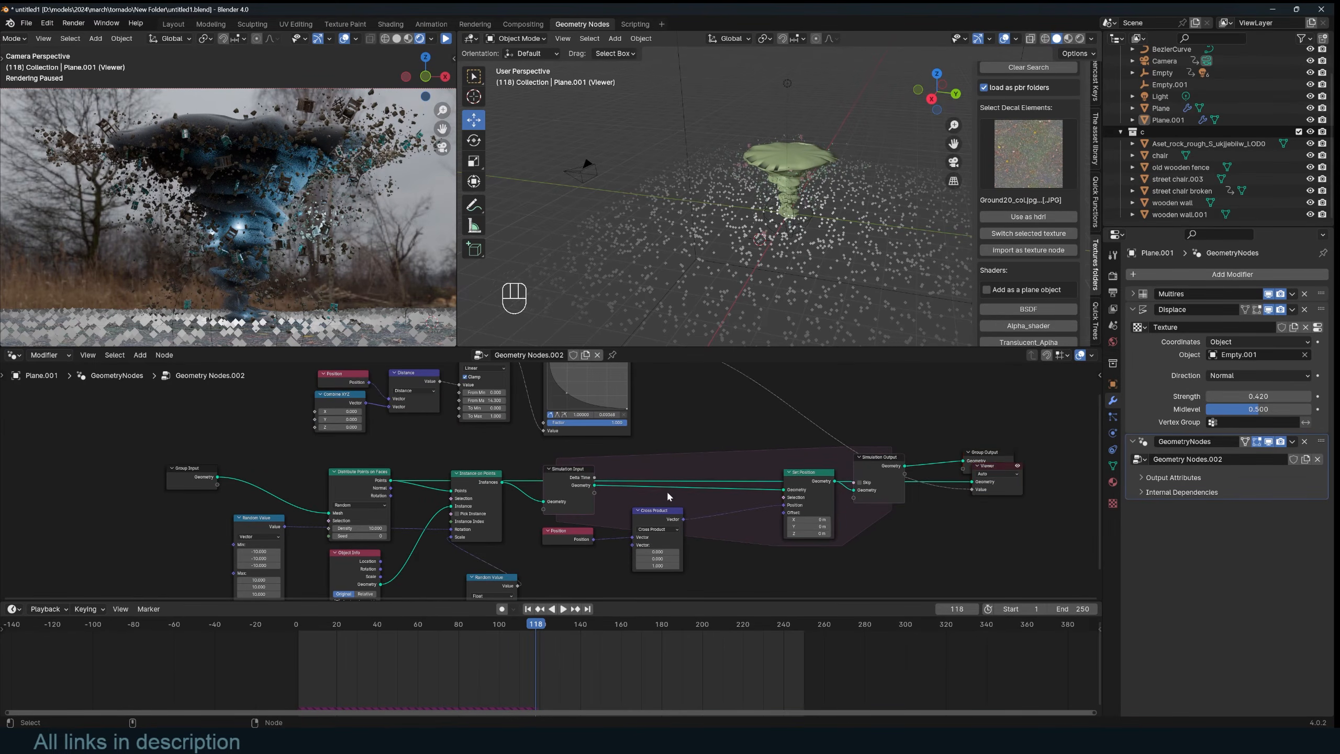
Step: Feed the Viewer's geometry from the Simulation Output instead of the distributed points, and save the file
scroll(668, 532, "up", 3)
left_click(667, 532)
key("space")
key("space")
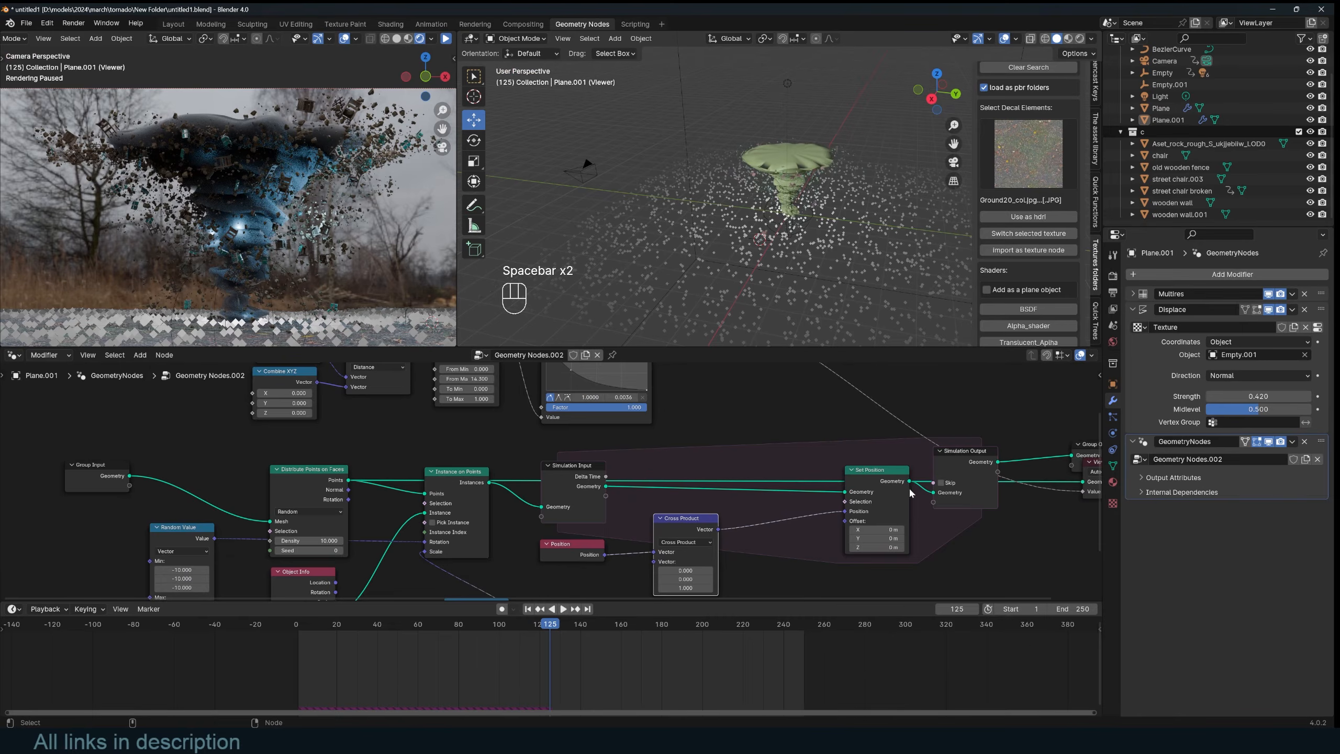
scroll(910, 492, "down", 1)
key("space")
key("Escape")
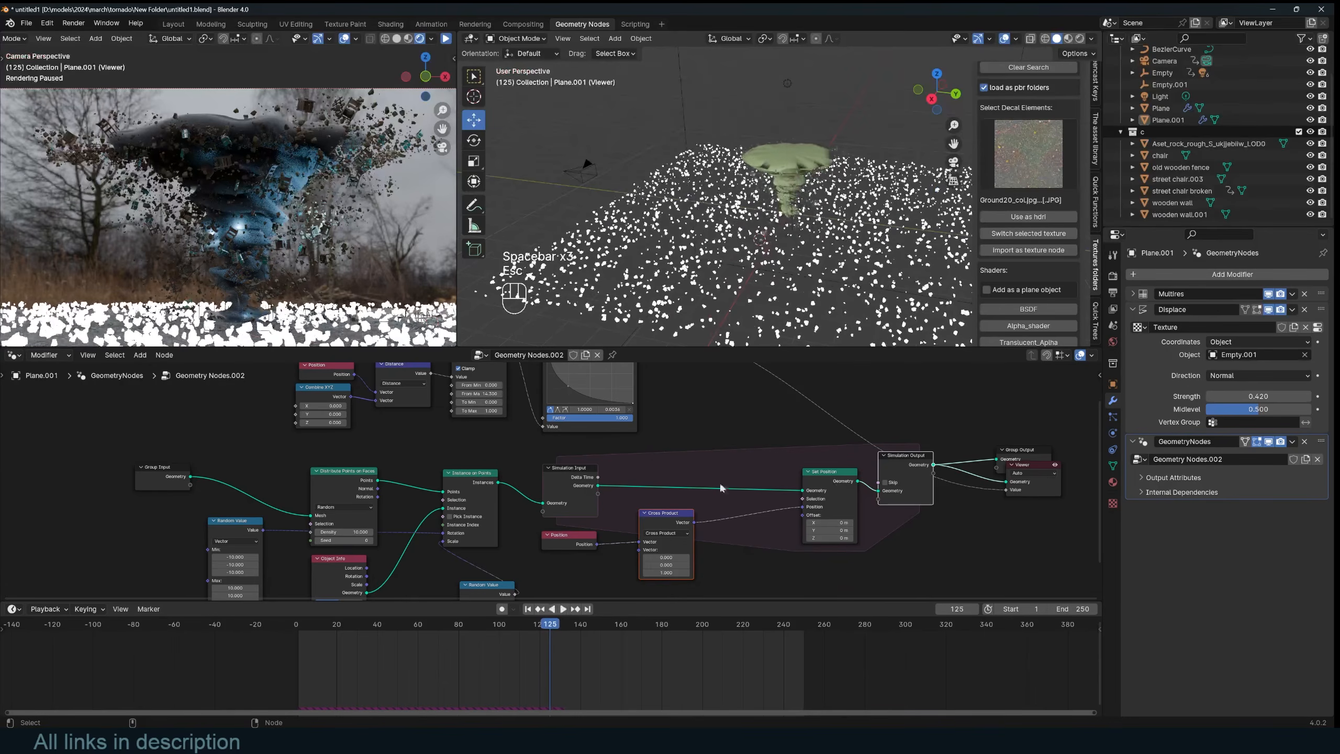
scroll(680, 482, "down", 2)
key("ctrl+s")
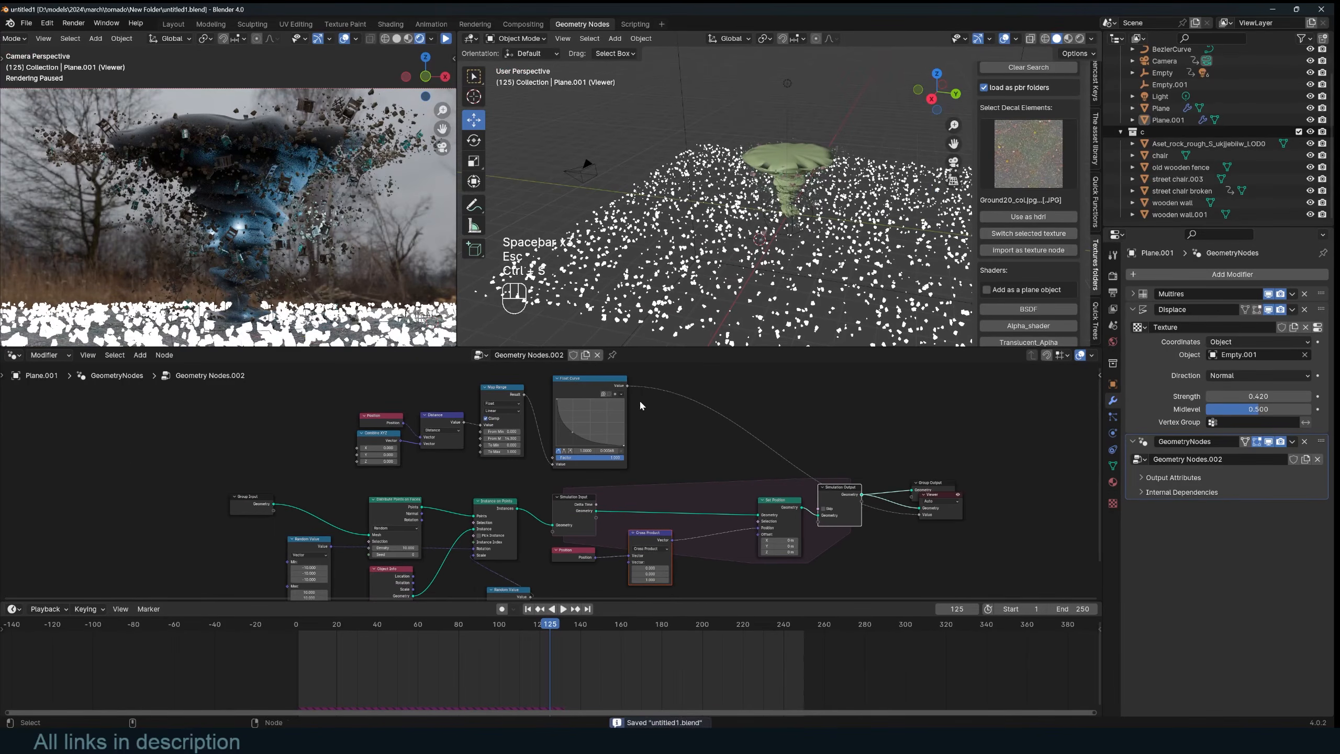
Step: Insert a duplicate of the Cross Product node set to Scale before Set Position, driving its factor from the Float Curve instead of the Viewer
key("shift+a")
left_click(690, 483)
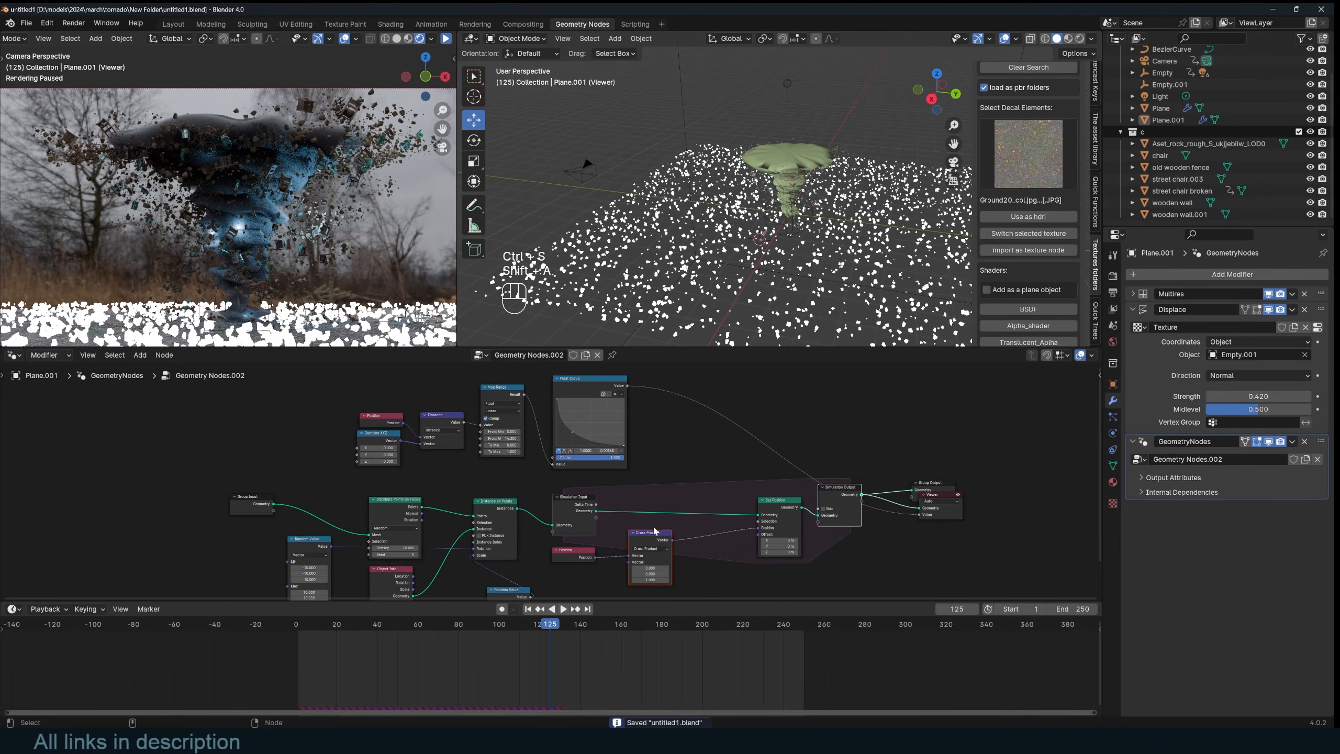
middle_click_drag(653, 524, 639, 462)
key("shift+d")
left_click(703, 486)
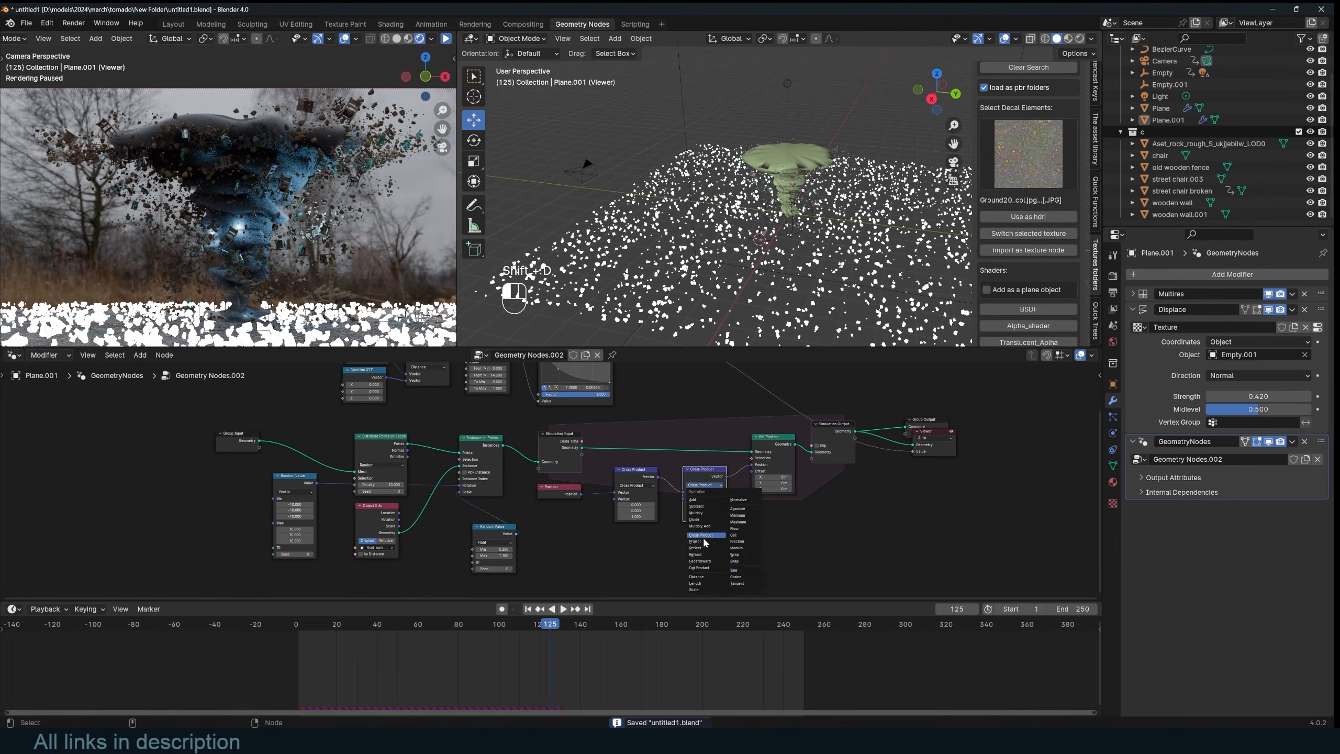
left_click(701, 589)
middle_click_drag(632, 366, 676, 424)
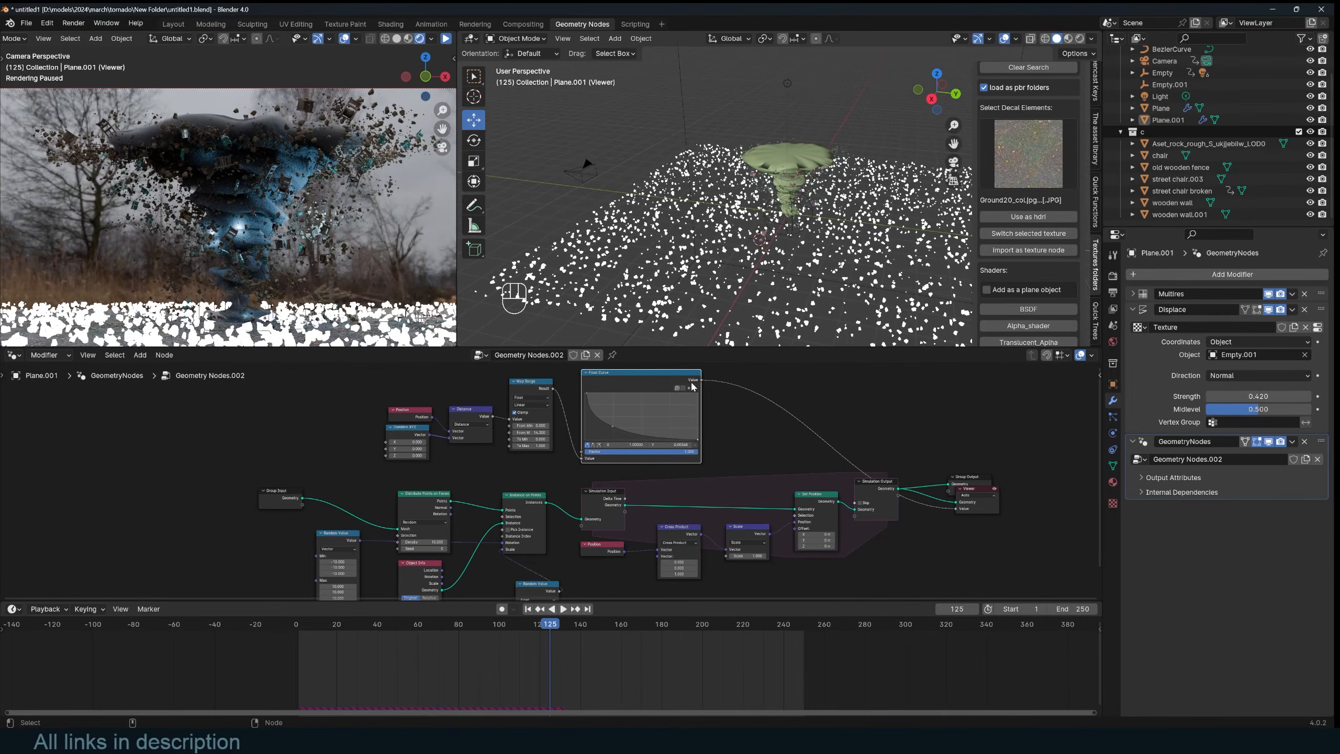
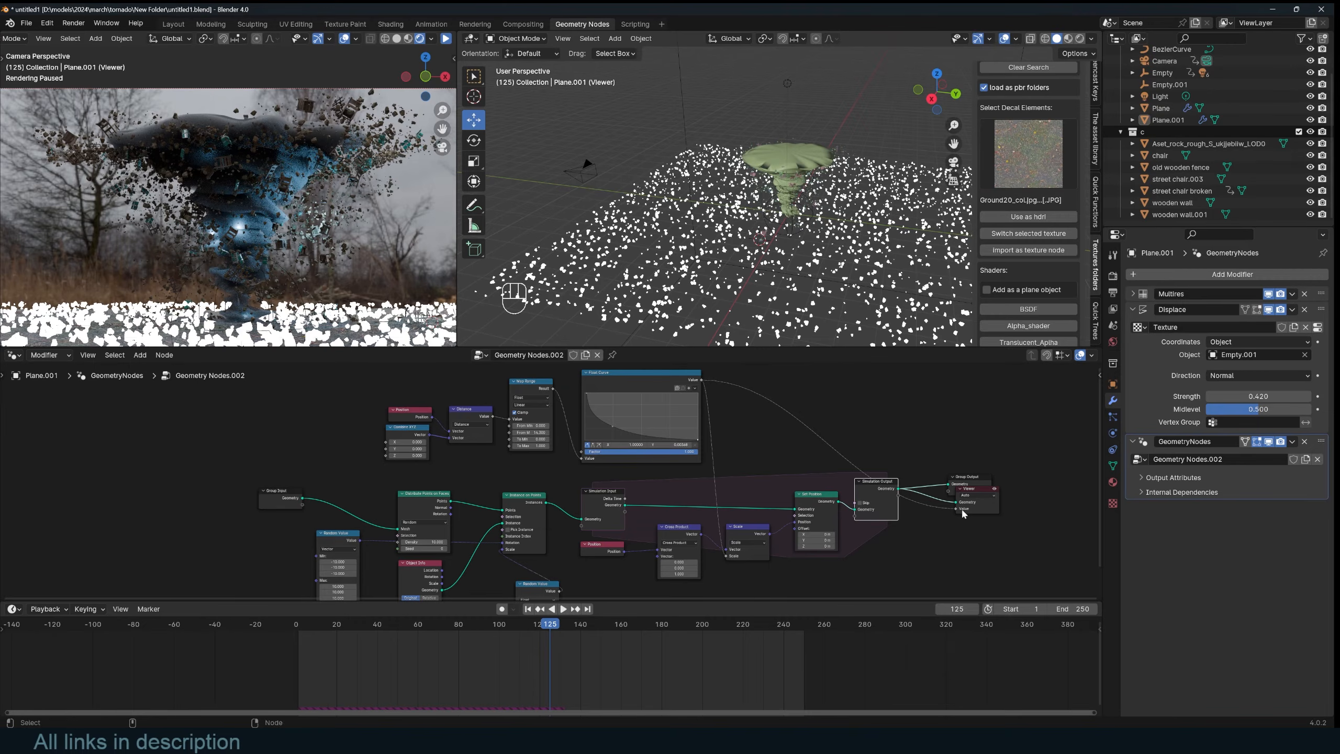
left_click_drag(933, 513, 933, 513)
Step: Relink the Scale result to Set Position's Offset and replay the rock simulation from frame 0
key("space")
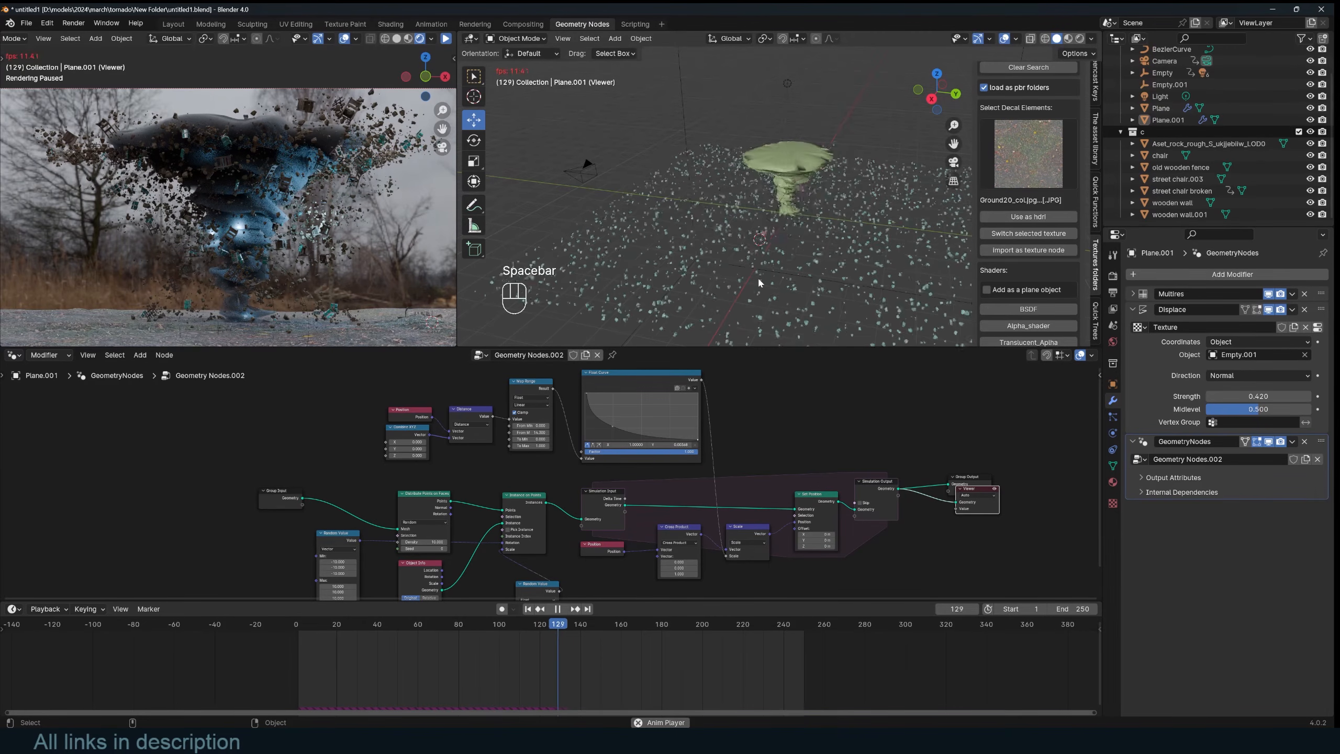
key("Escape")
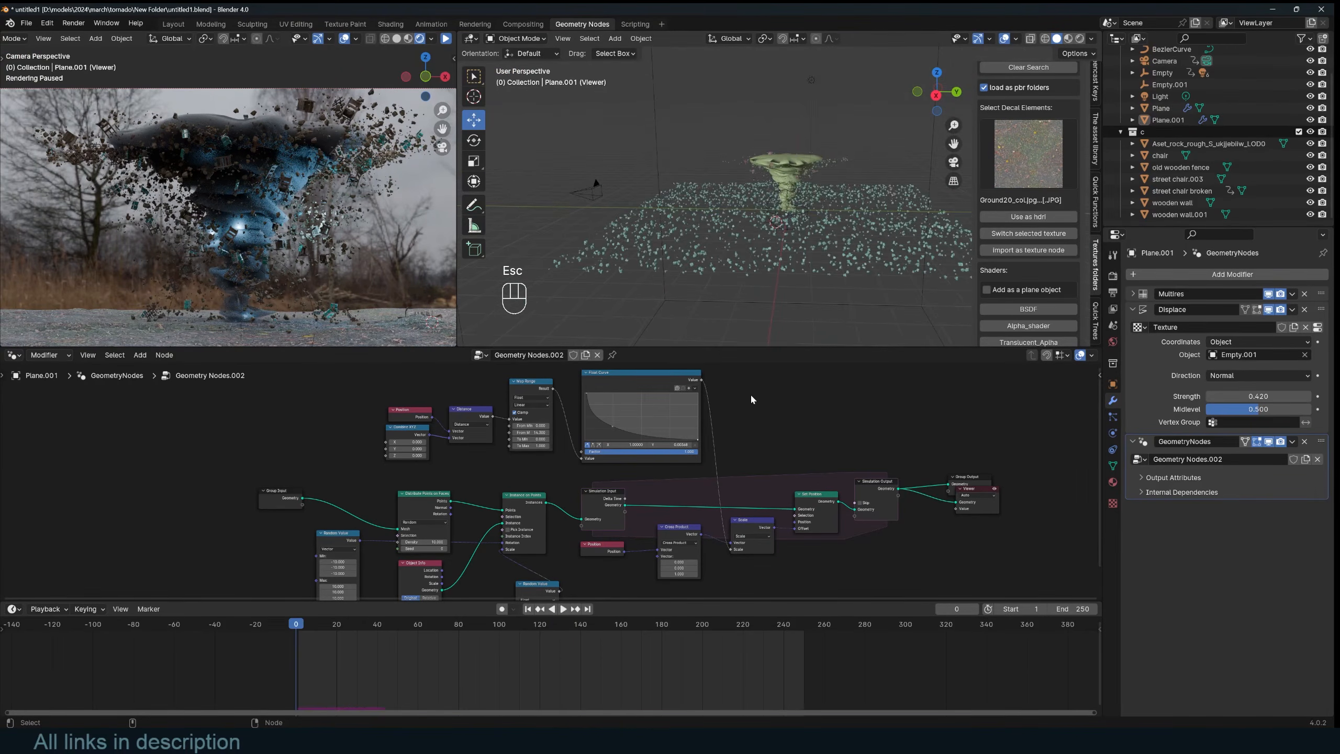
key("space")
key("Escape")
scroll(758, 482, "up", 1)
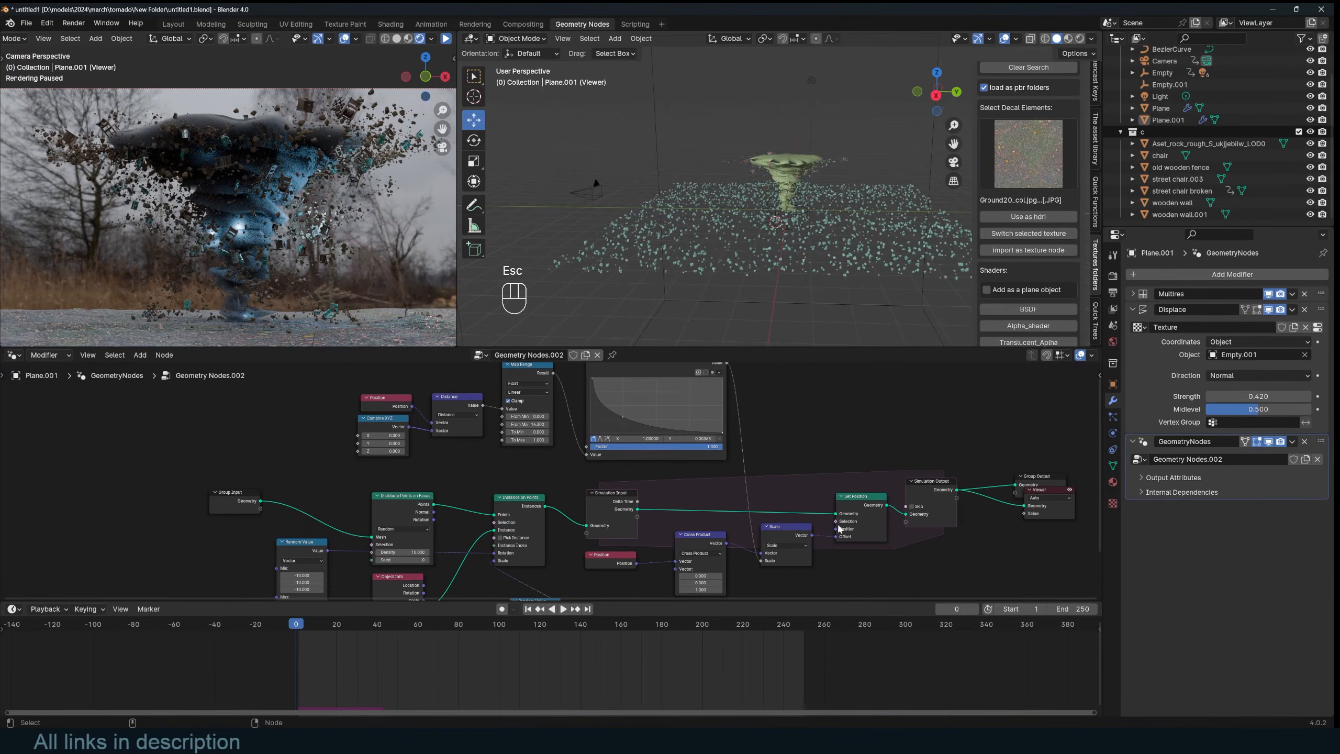
key("space")
middle_click_drag(766, 290, 714, 292)
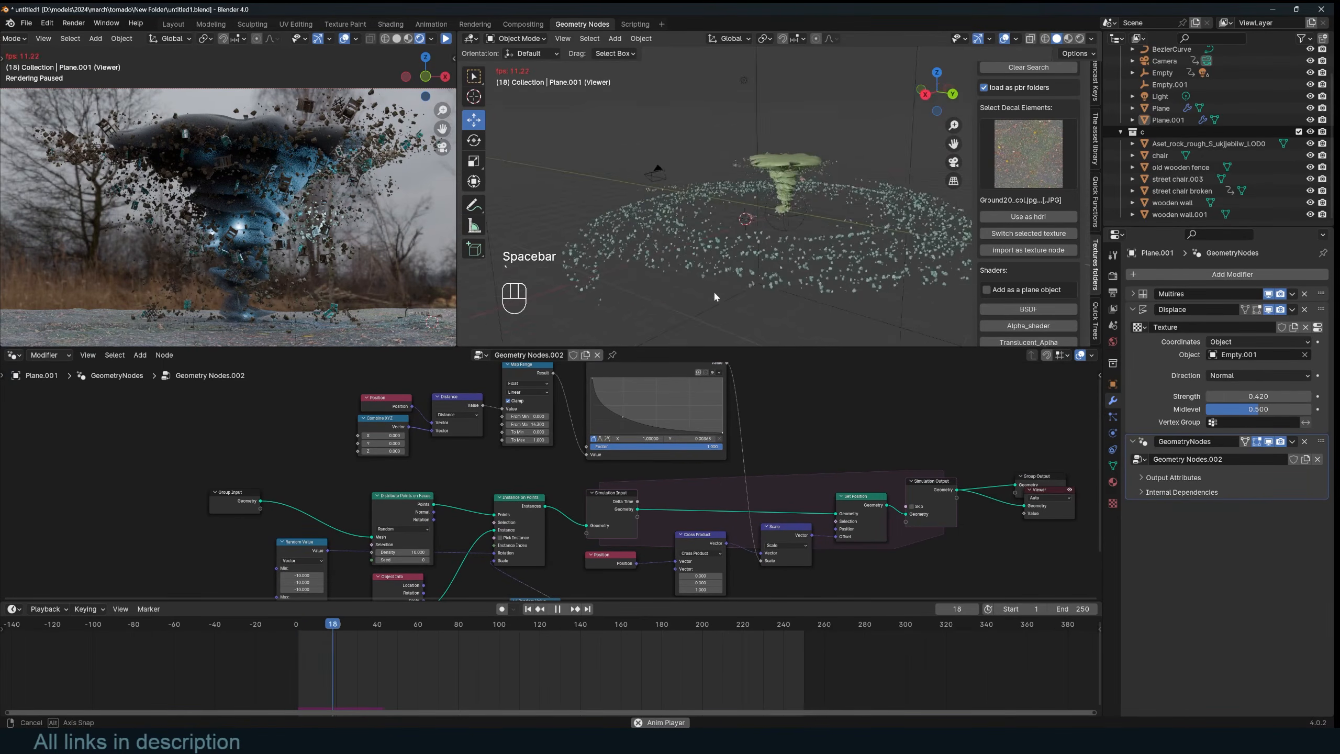
key("space")
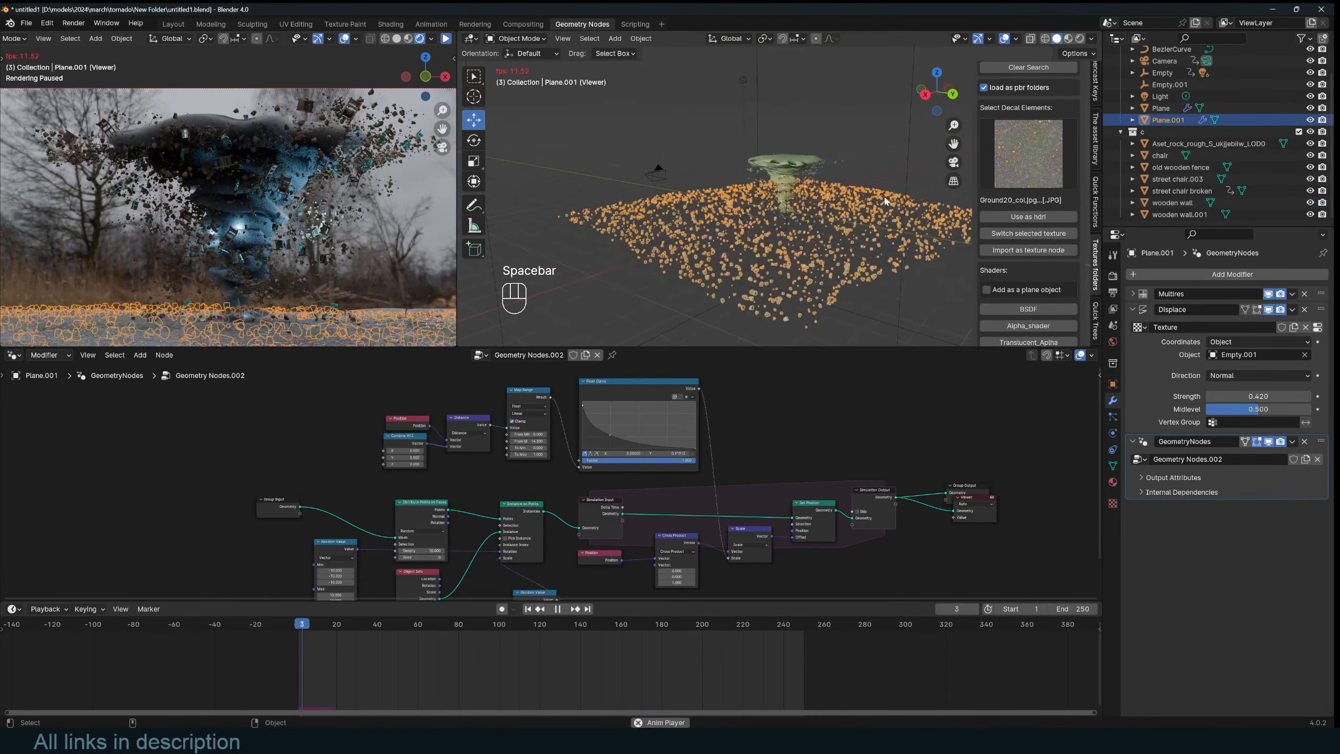
key("alt+a")
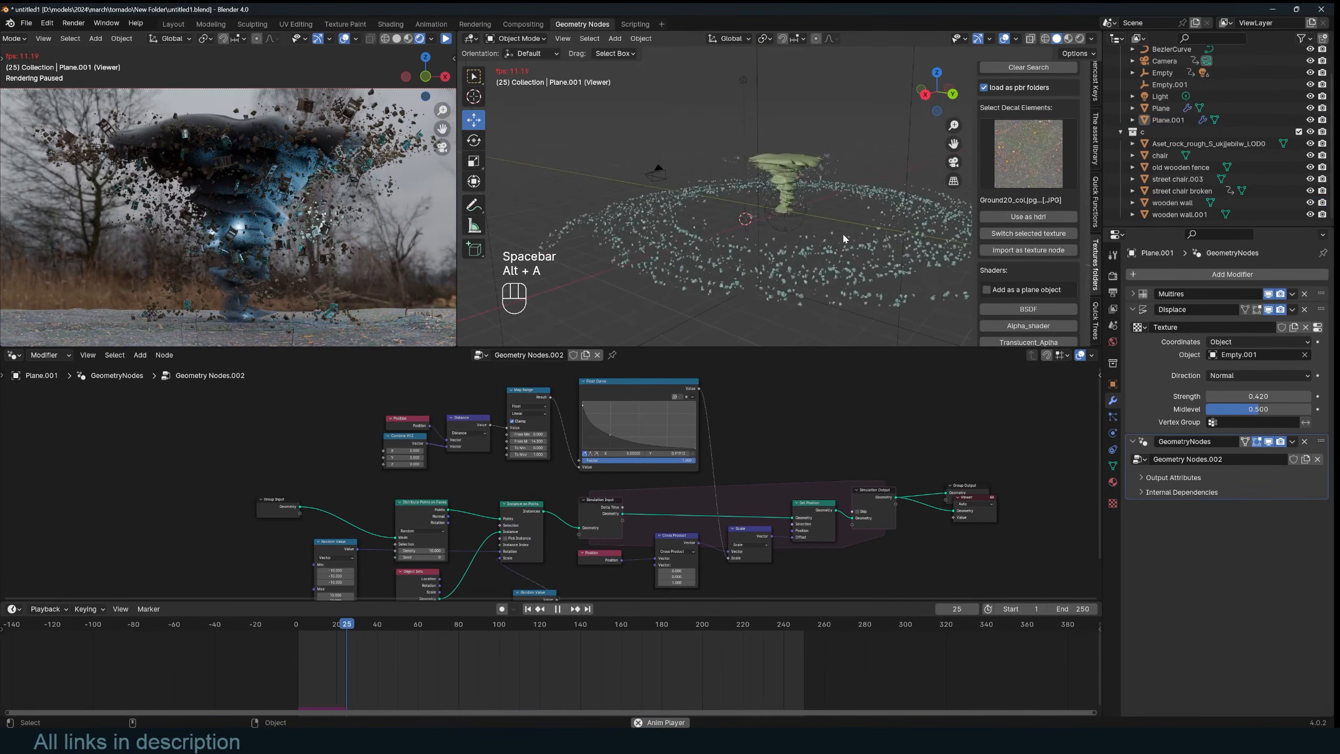
key("space")
Step: Remove the Float Curve, link the Map Range Result straight to the Scale node's factor, and replay the simulation
scroll(749, 465, "down", 2)
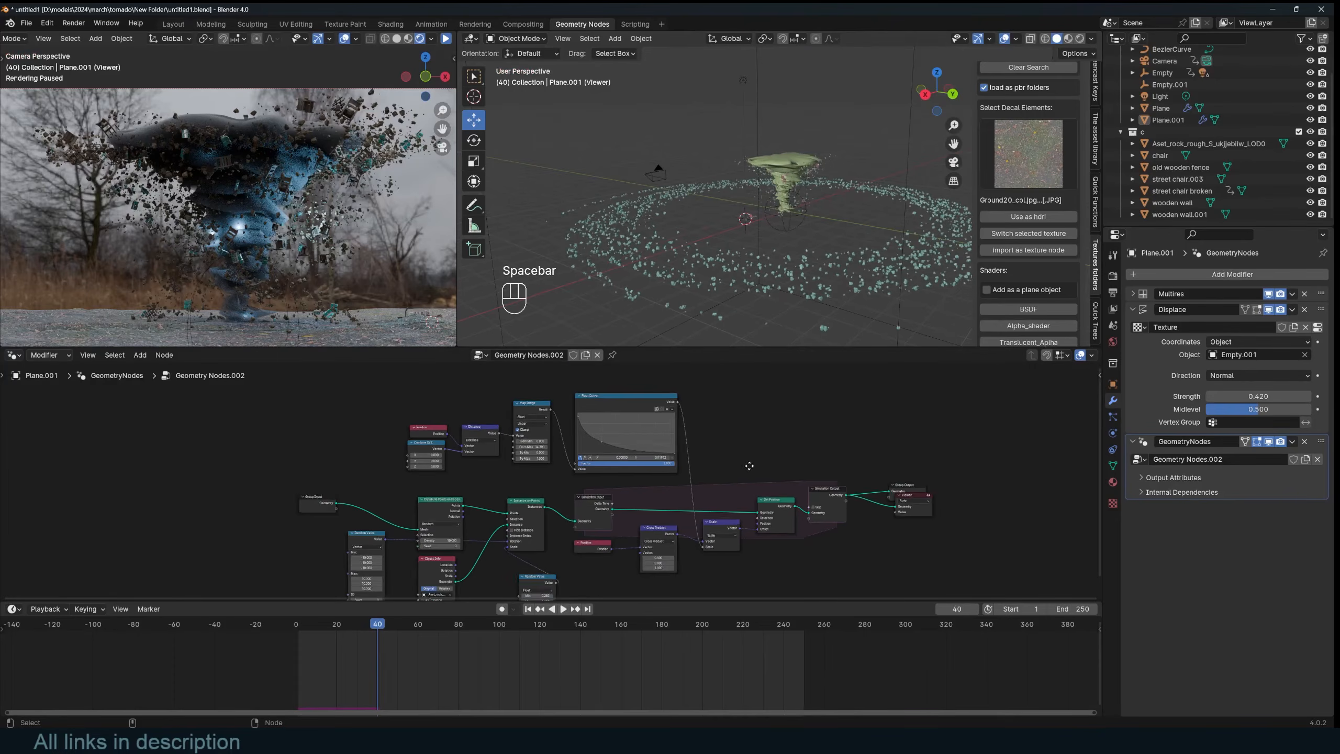
scroll(772, 458, "up", 2)
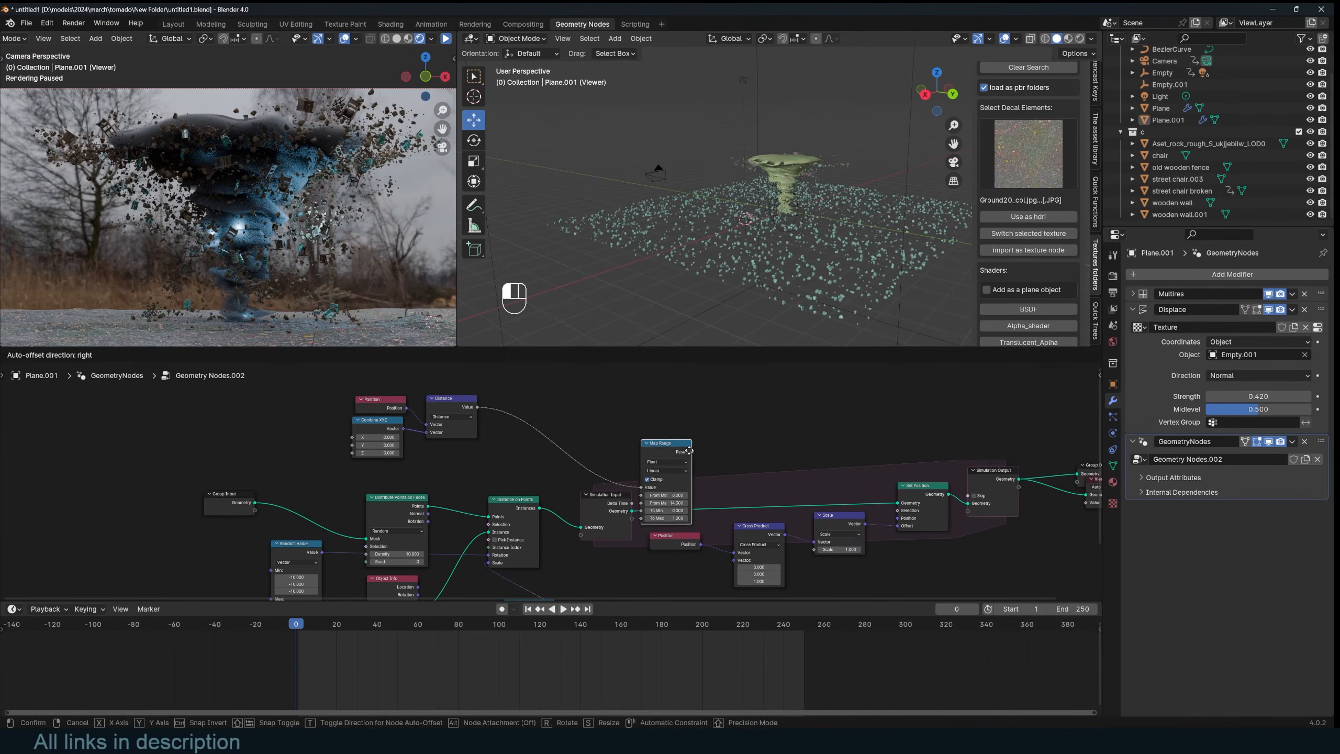
left_click_drag(689, 450, 678, 402)
left_click_drag(819, 554, 817, 549)
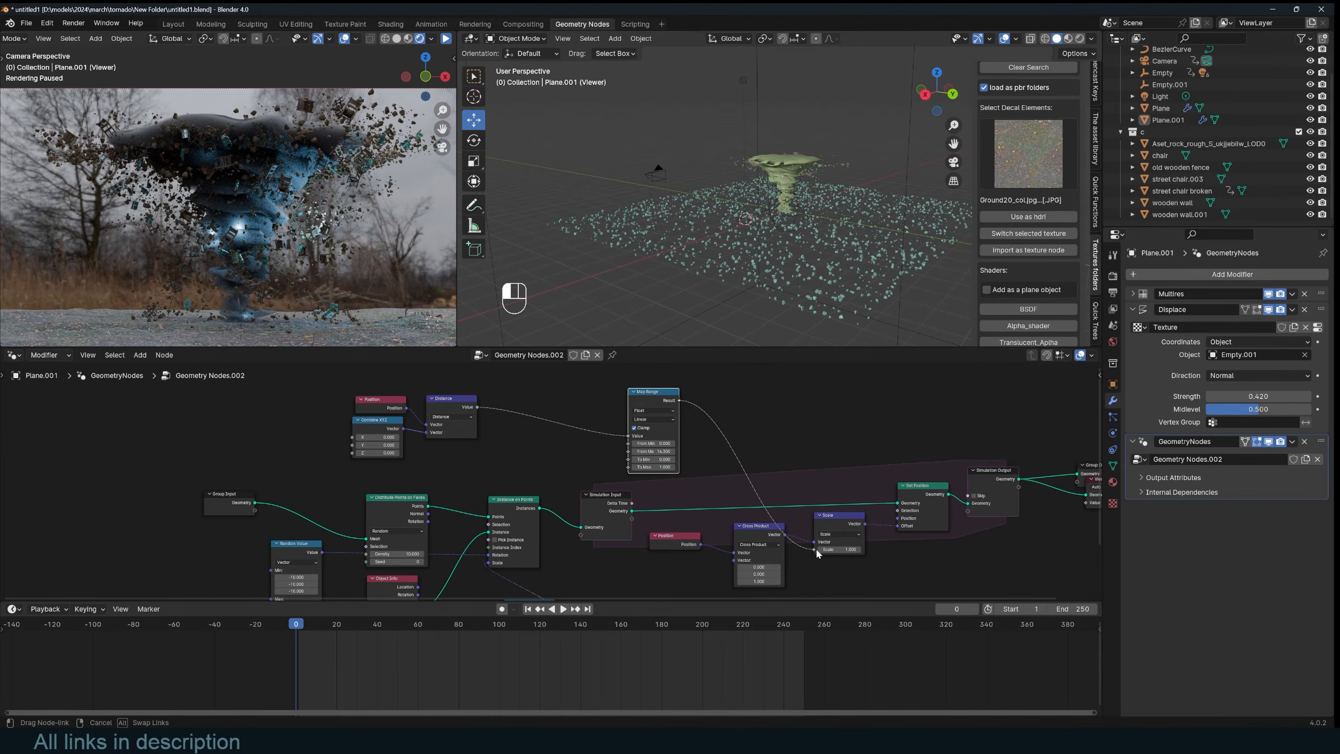
key("space")
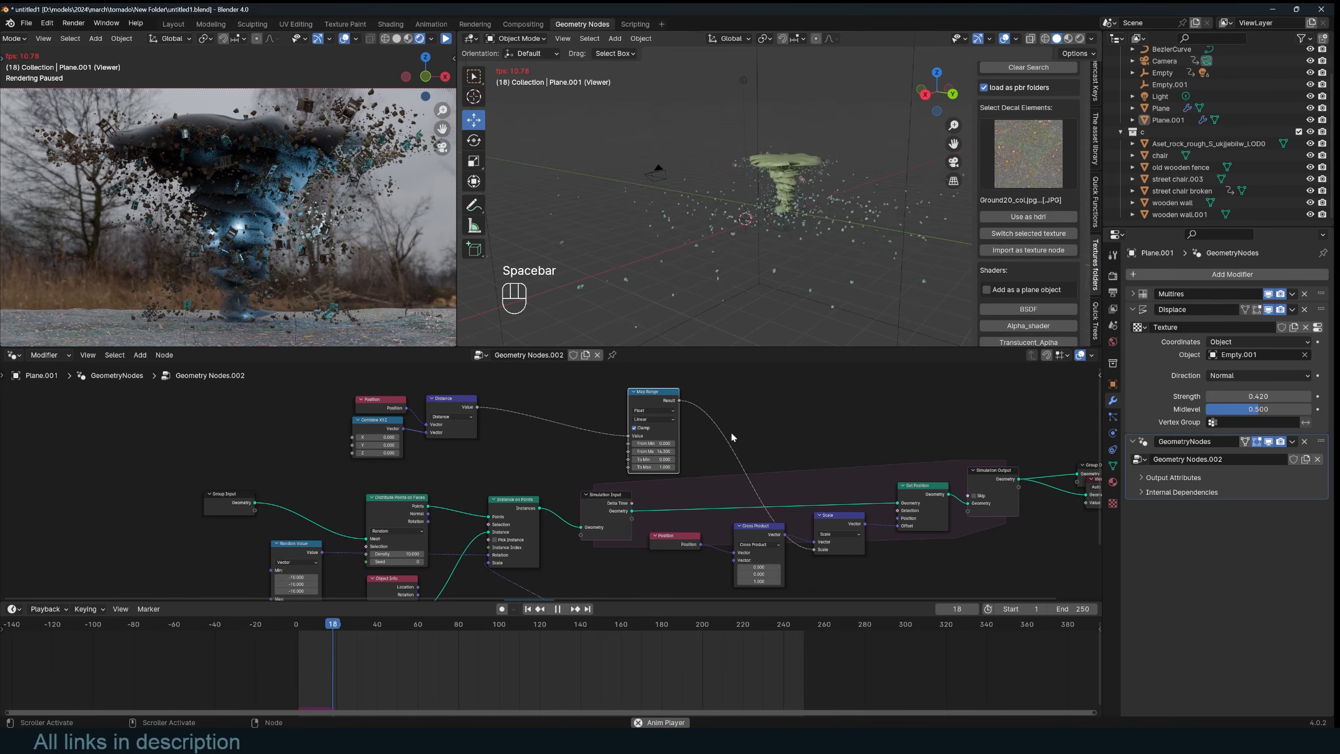
key("Escape")
key("space")
key("Escape")
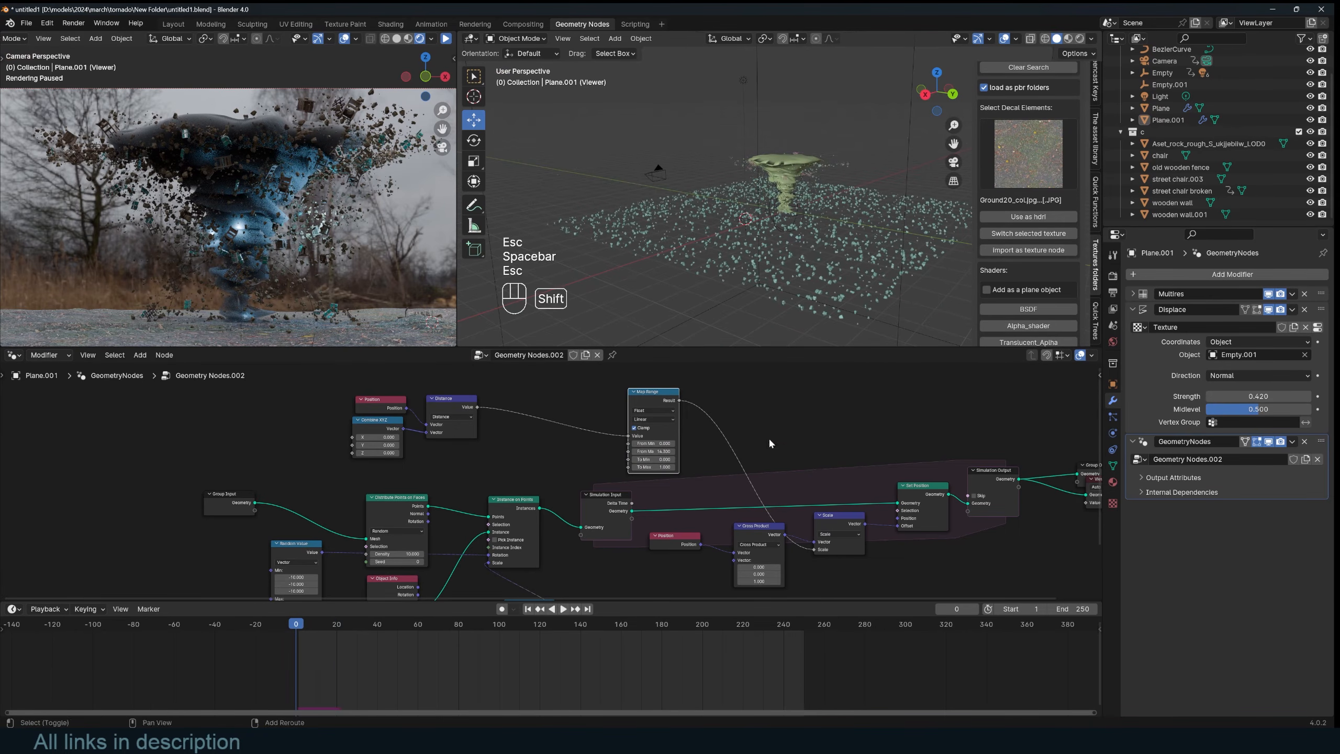
Step: Invert the Map Range output by setting To Min to 1 and To Max to 0, and replay the simulation
scroll(768, 444, "up", 2)
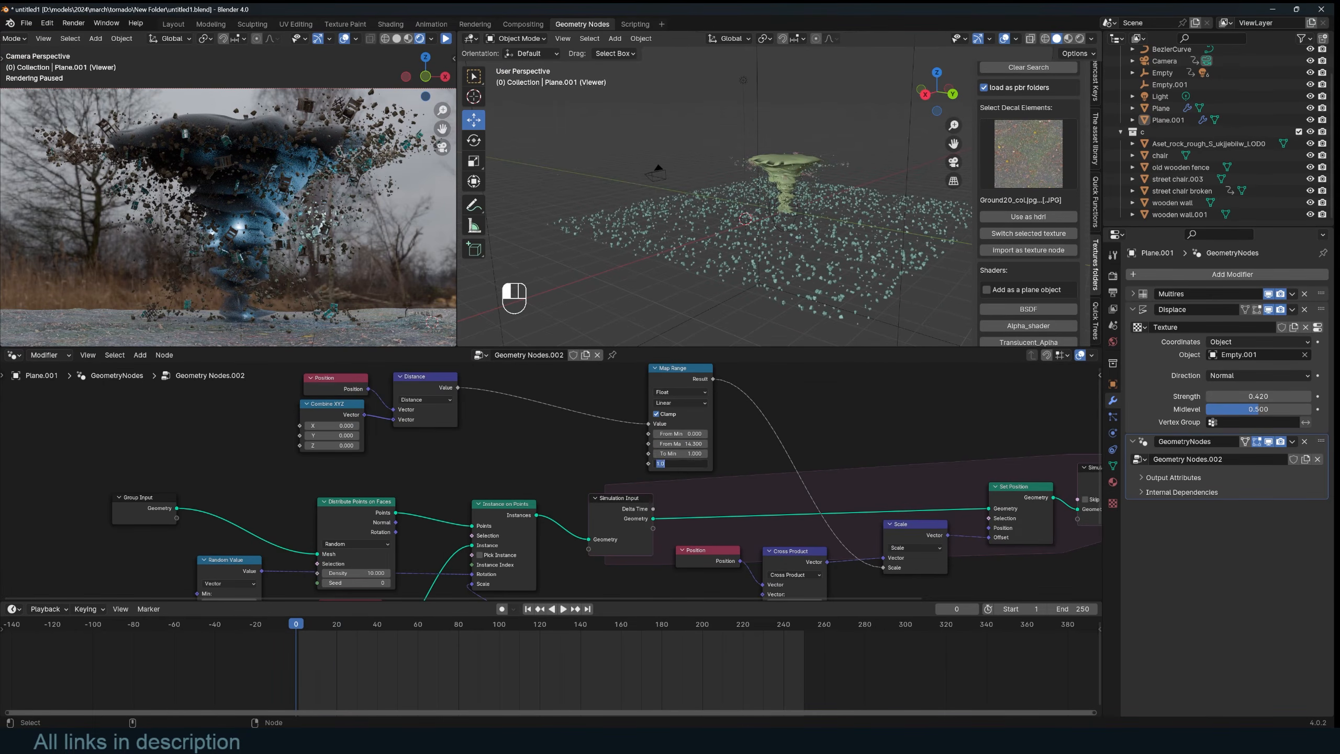
left_click(819, 451)
key("space")
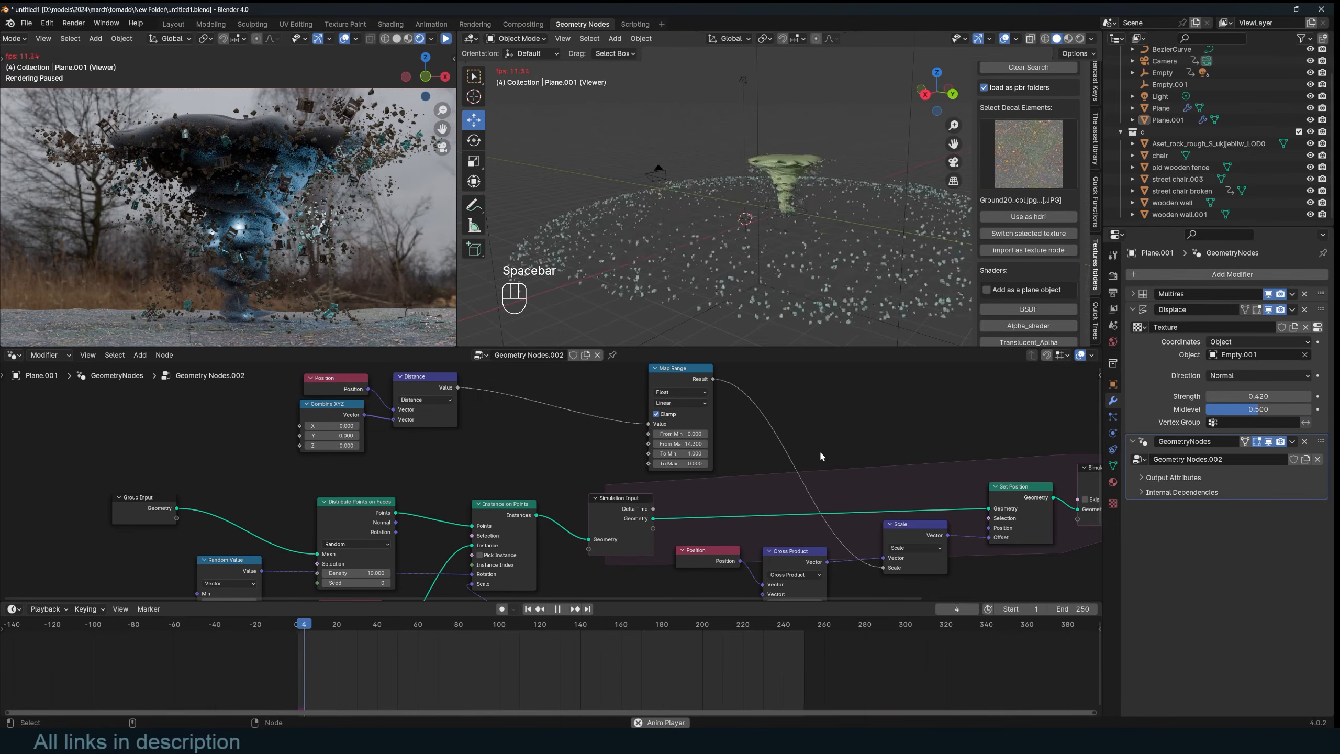
key("Escape")
key("space")
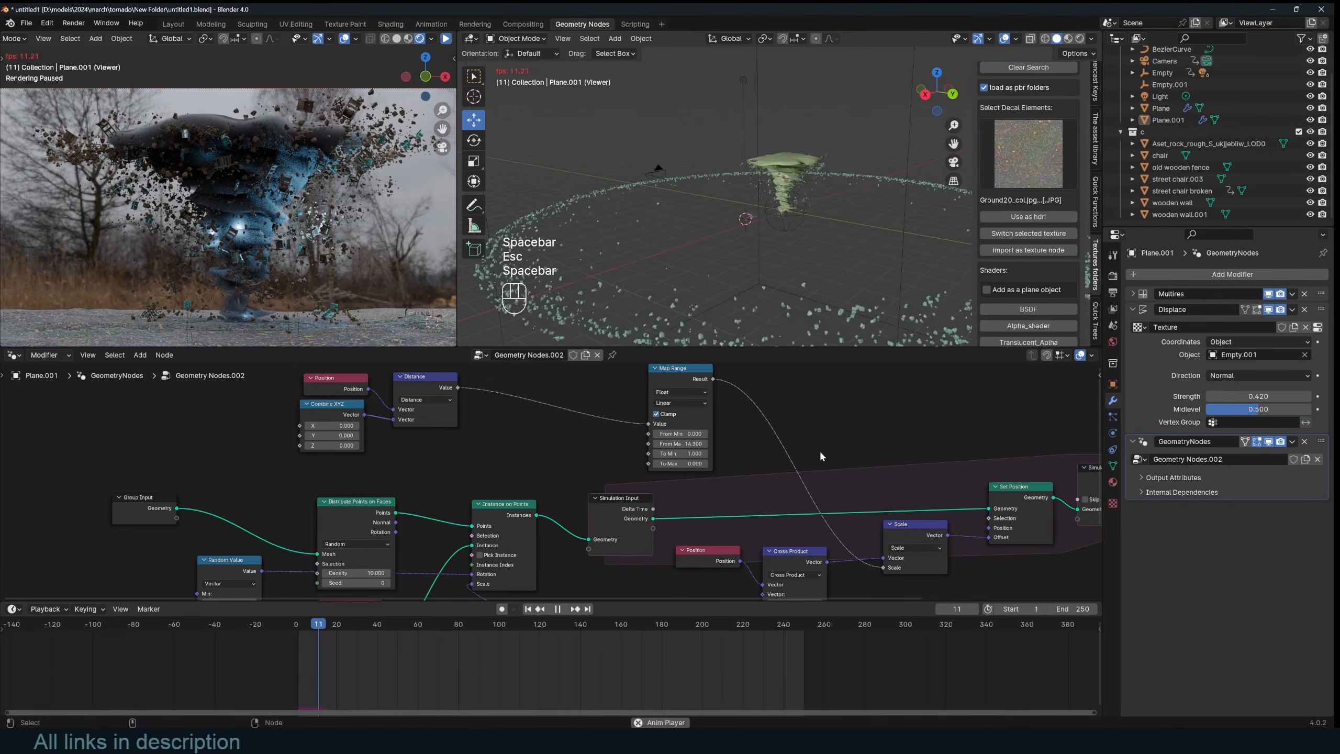
key("Escape")
Step: Insert a second Scale node with a factor of 0.2 after the Cross Product and replay the simulation
middle_click_drag(854, 564, 775, 460)
left_click_drag(677, 448, 611, 469)
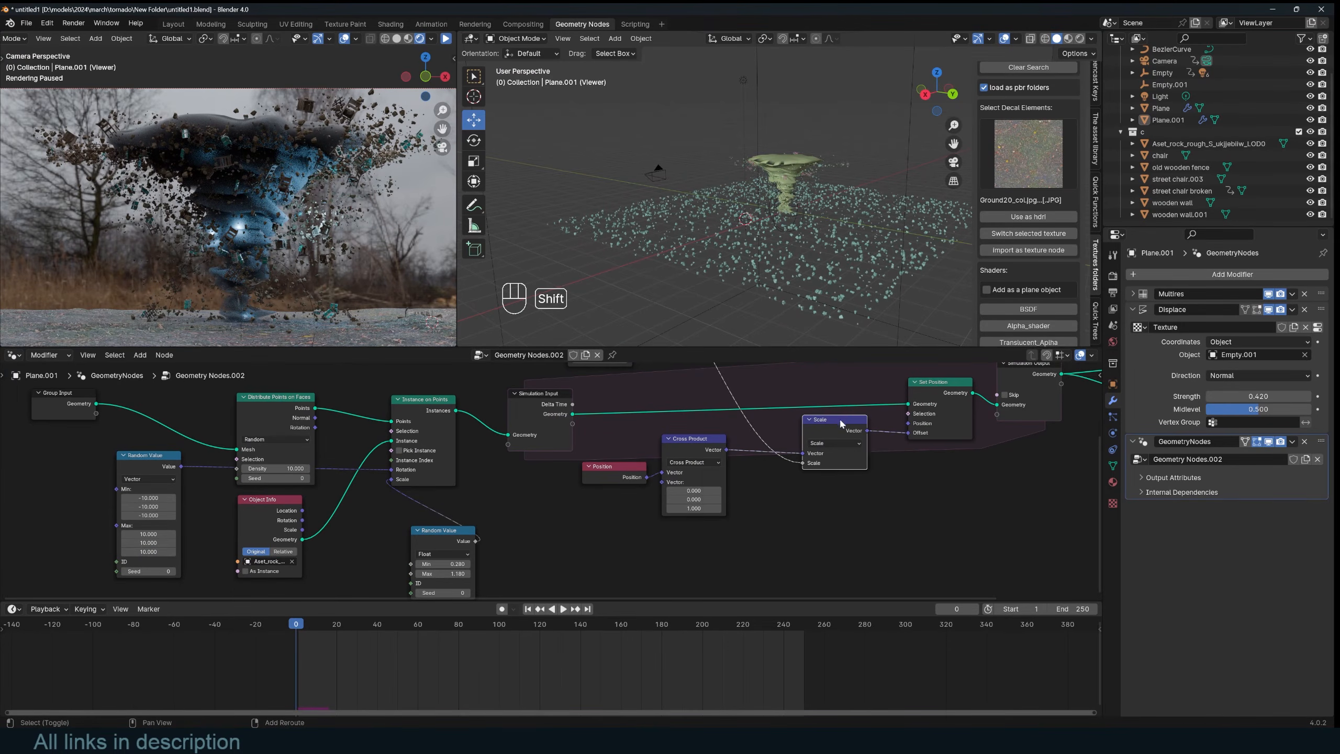
key("shift+d")
left_click(800, 448)
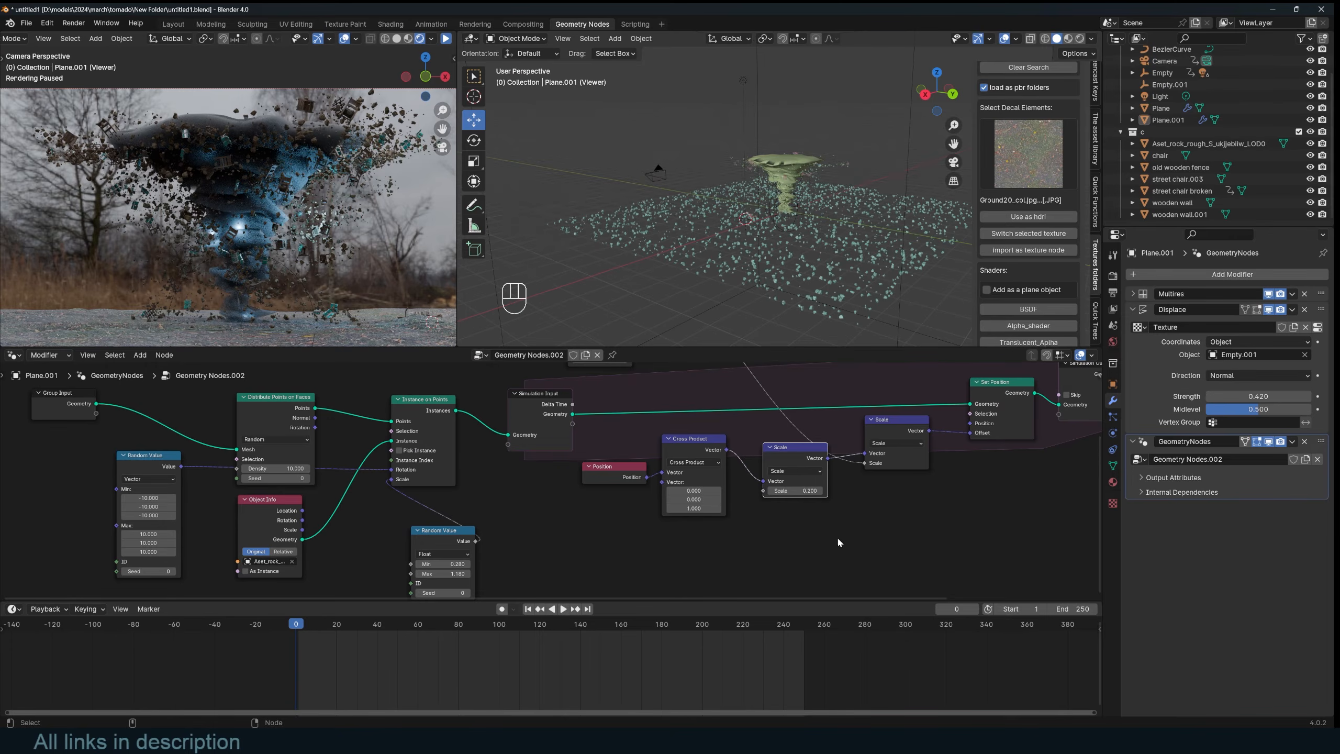
key("space")
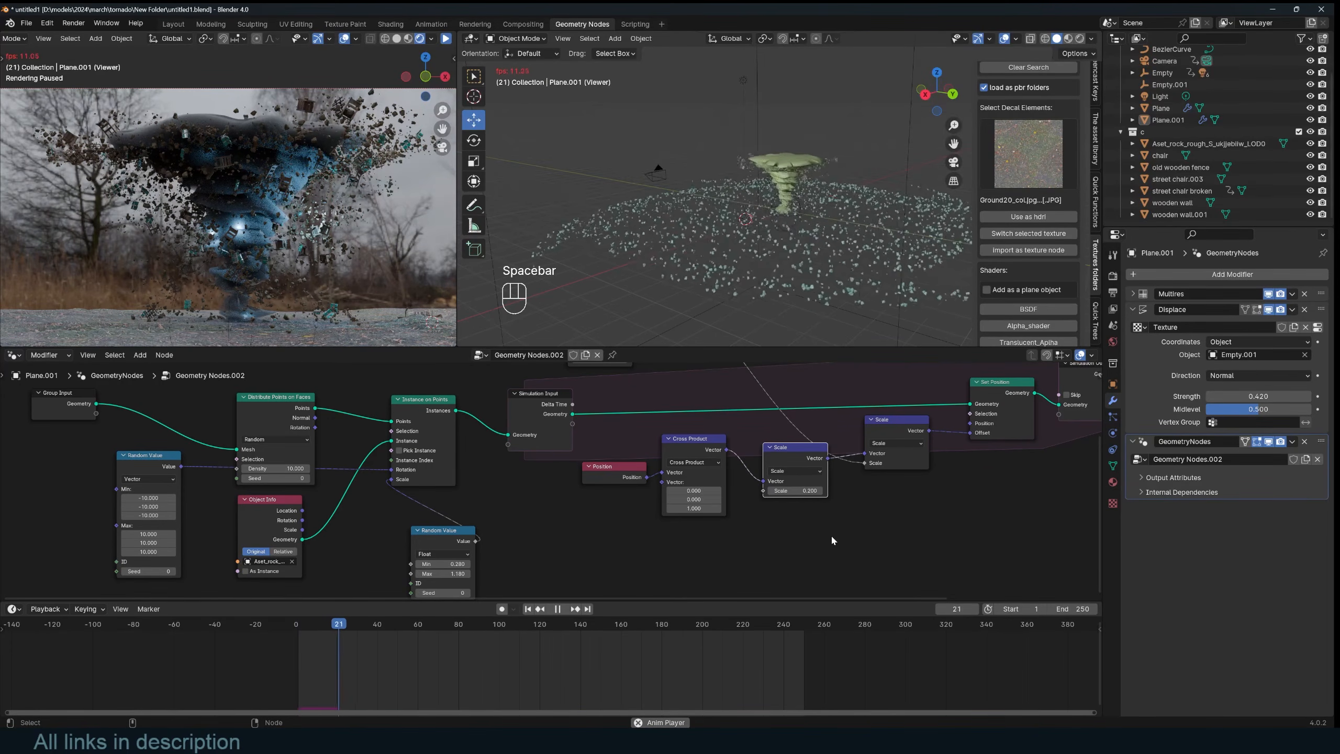
key("Escape")
middle_click_drag(694, 388, 702, 497)
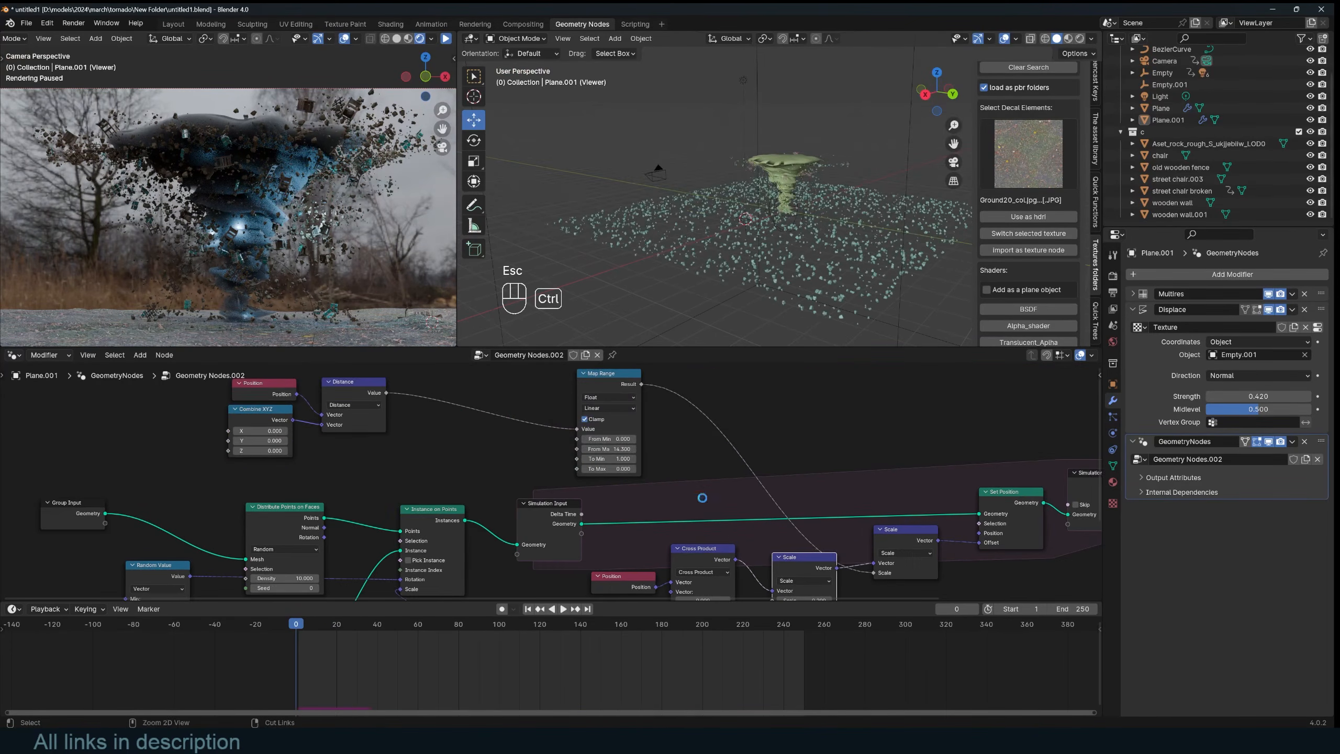
Step: Insert a Color Ramp between the Map Range and the final Scale node's factor, with its black stop at 0.496, and play the simulation
left_click_drag(606, 373, 554, 380)
key("shift+a")
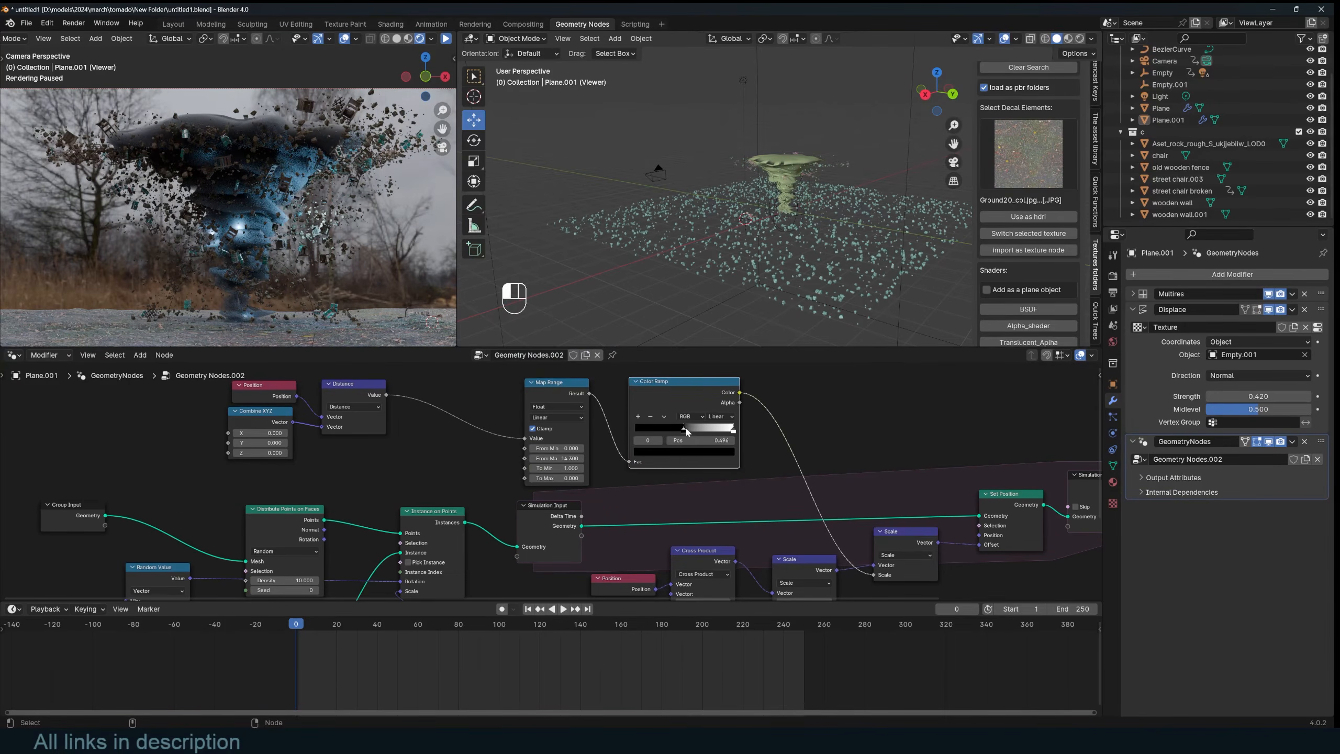
key("space")
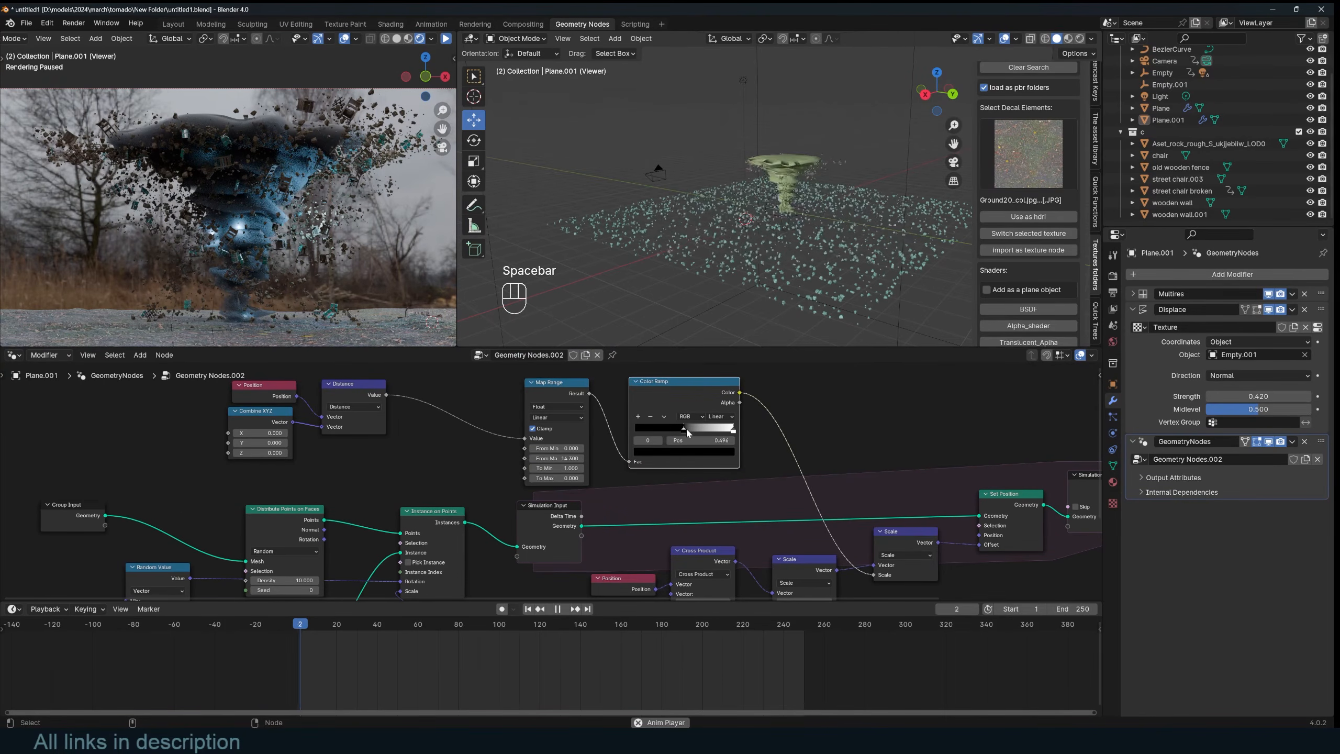
key("Escape")
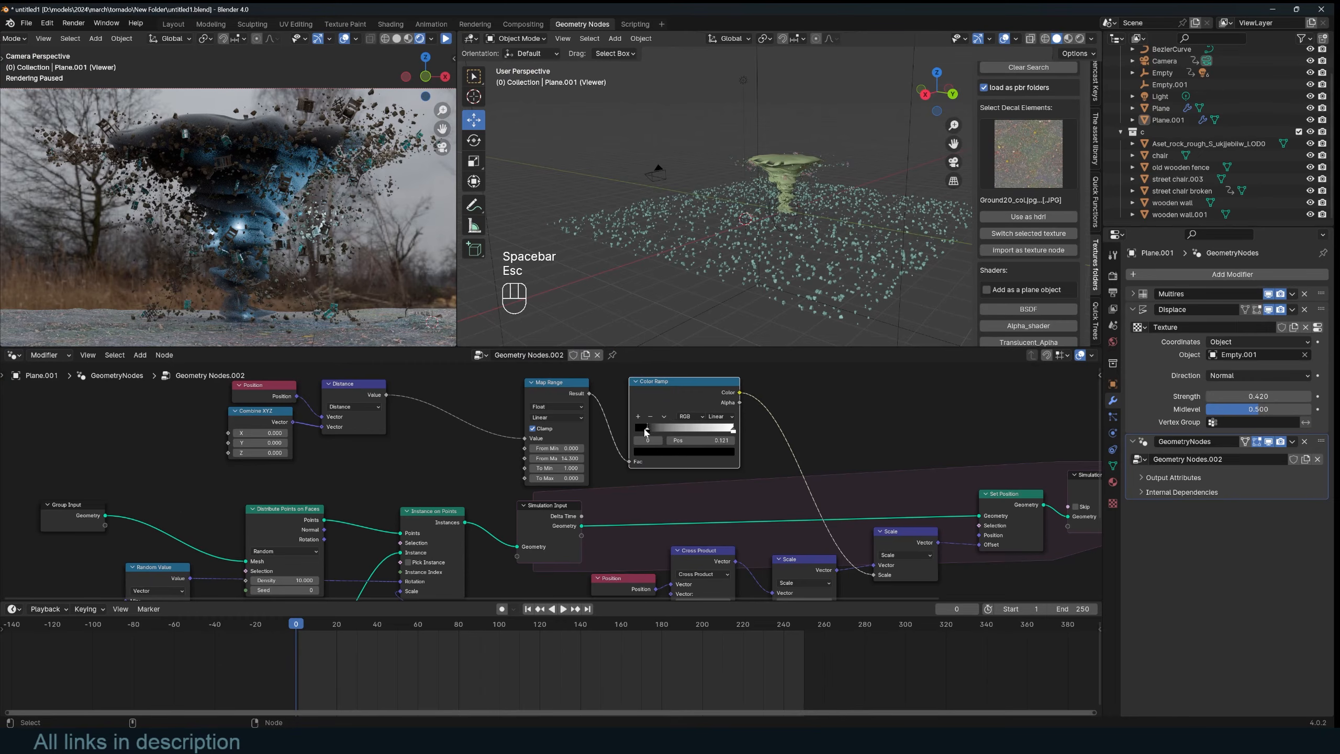
Step: Set the Color Ramp's black stop to 0.532, replay the simulation, and view it through the camera
key("space")
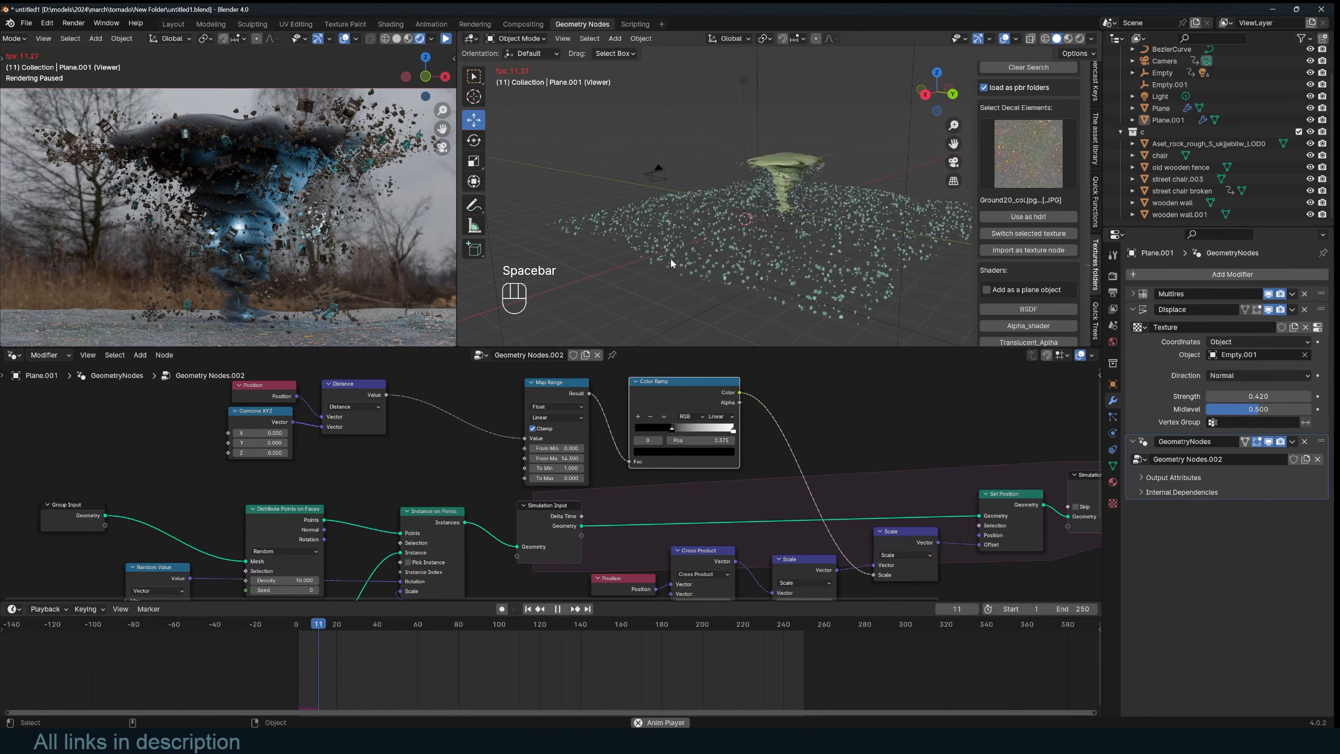
key("space")
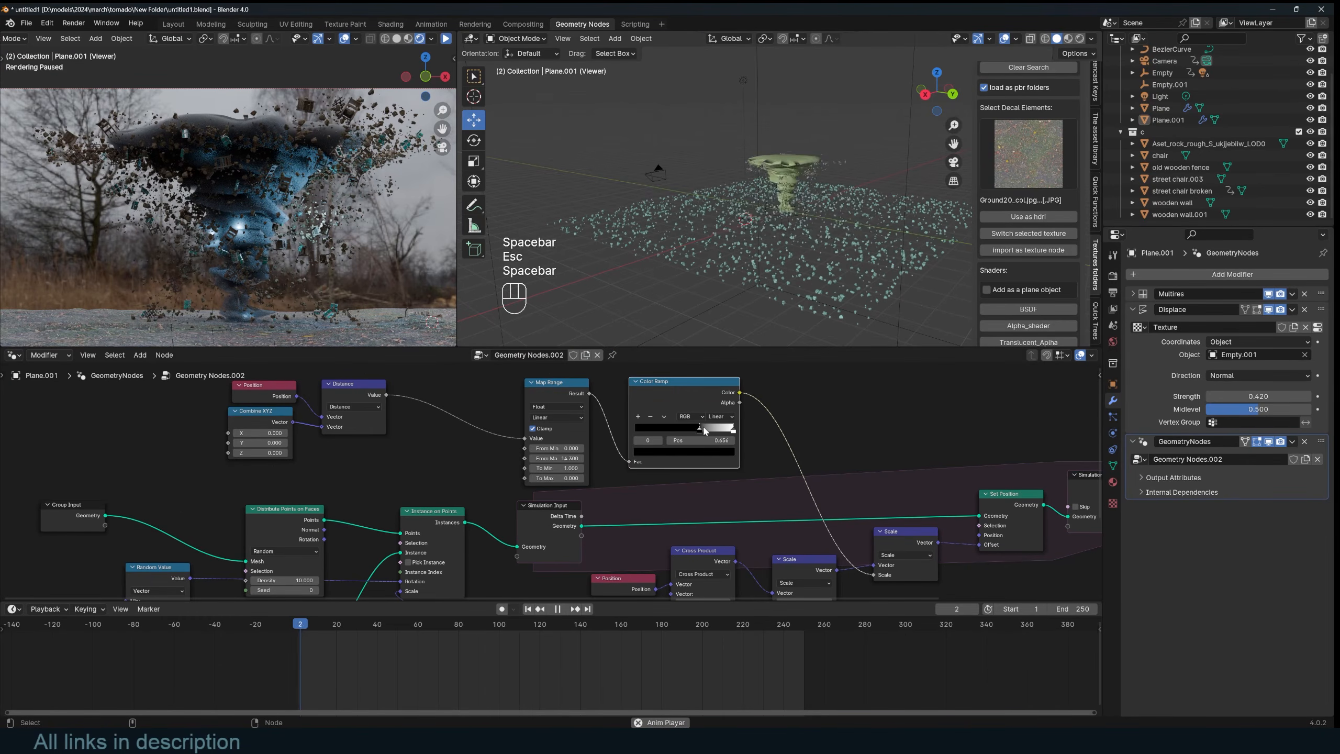
left_click_drag(702, 427, 689, 427)
middle_click_drag(806, 223, 696, 231)
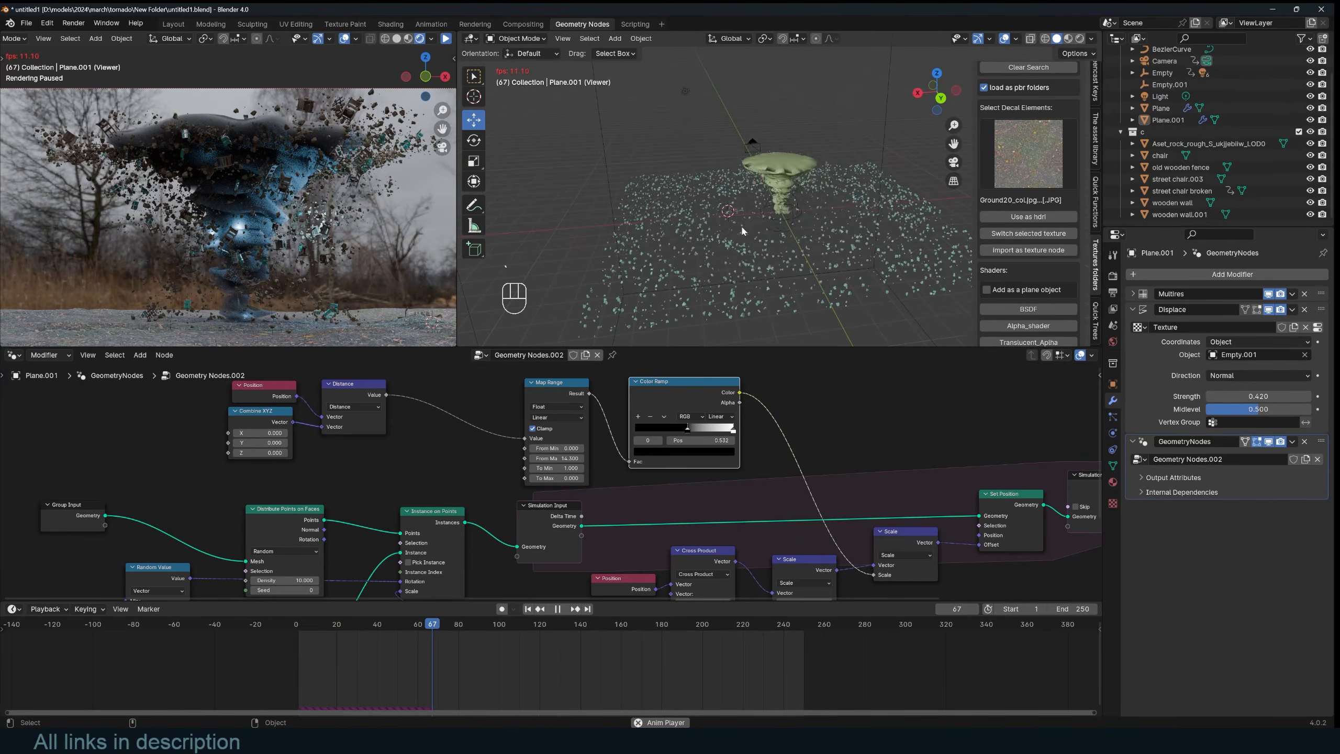
key("KP_0")
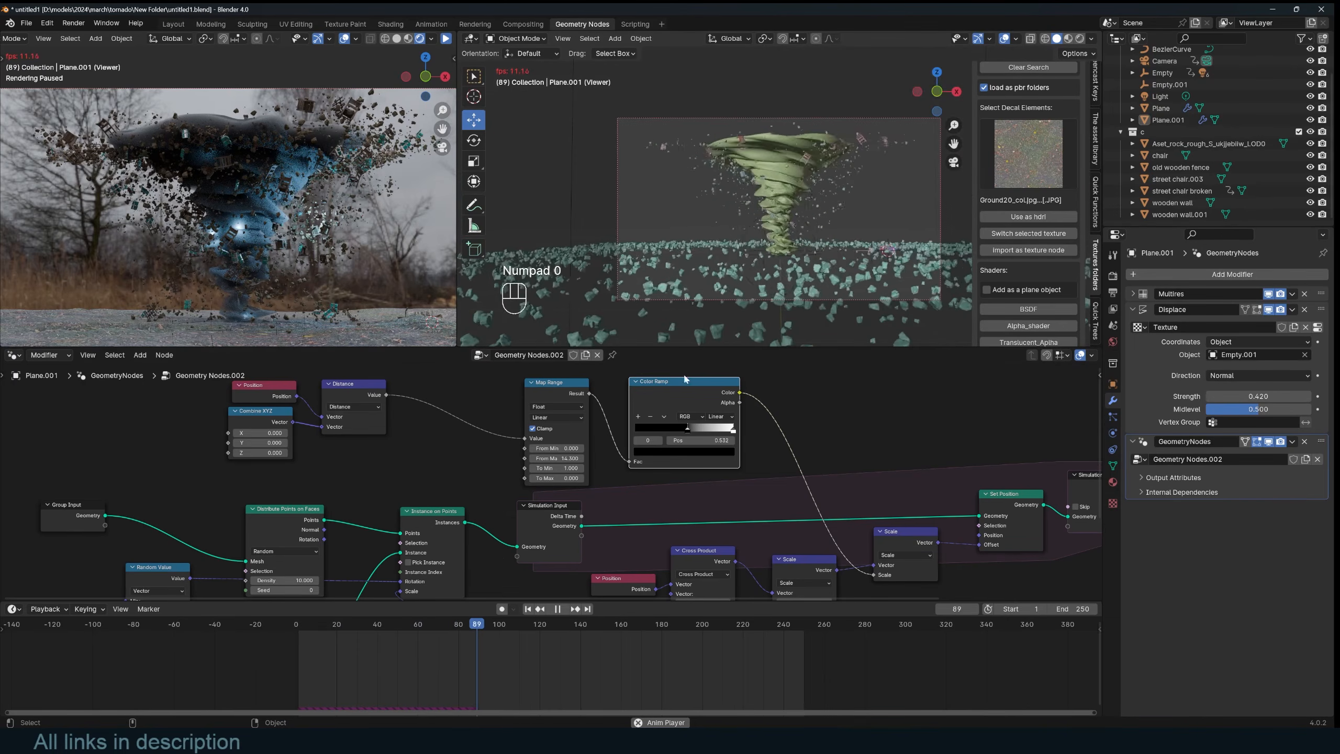
Step: Move the Color Ramp's black stop to about 0.64 and briefly play the simulation
key("space")
left_click_drag(691, 429, 704, 426)
key("space")
key("space")
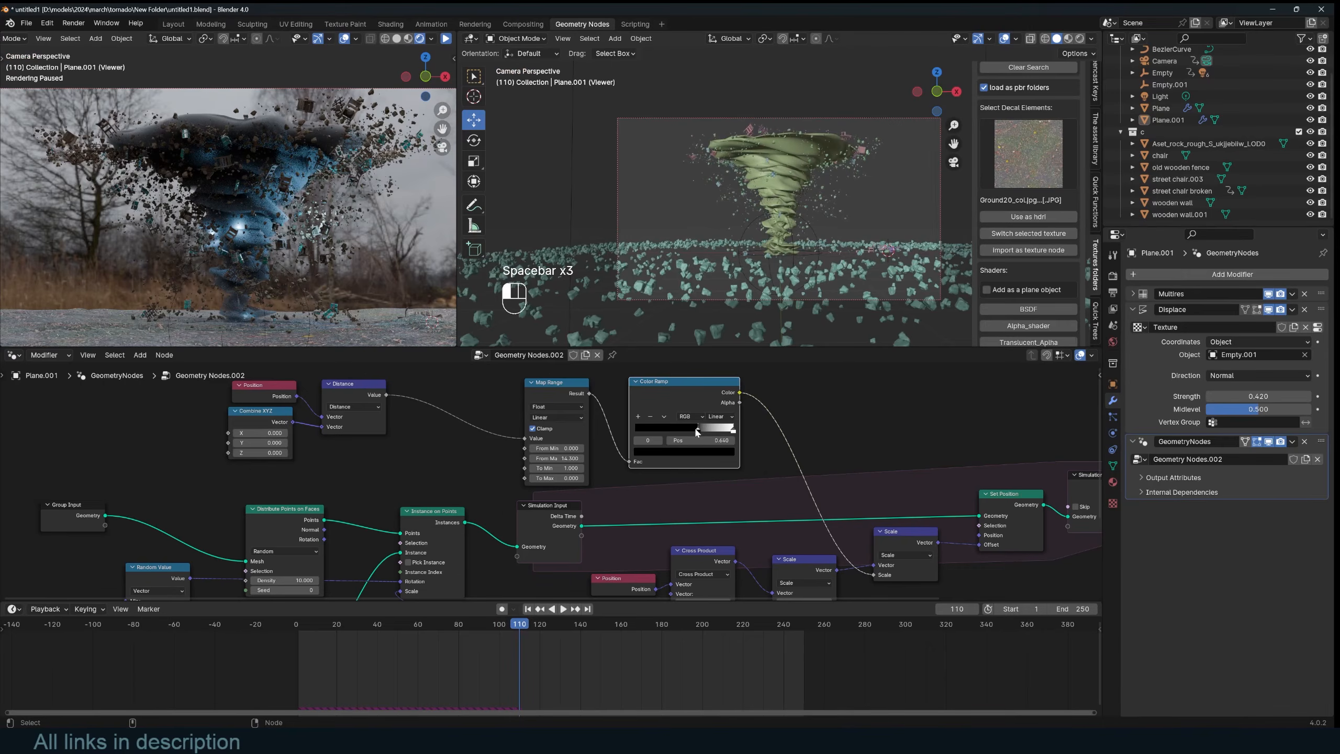
Step: Switch the Color Ramp to B-Spline interpolation with its black stop at 0.602, and review the playback from an orbited view
left_click(728, 468)
key("space")
middle_click_drag(799, 220, 681, 231)
key("space")
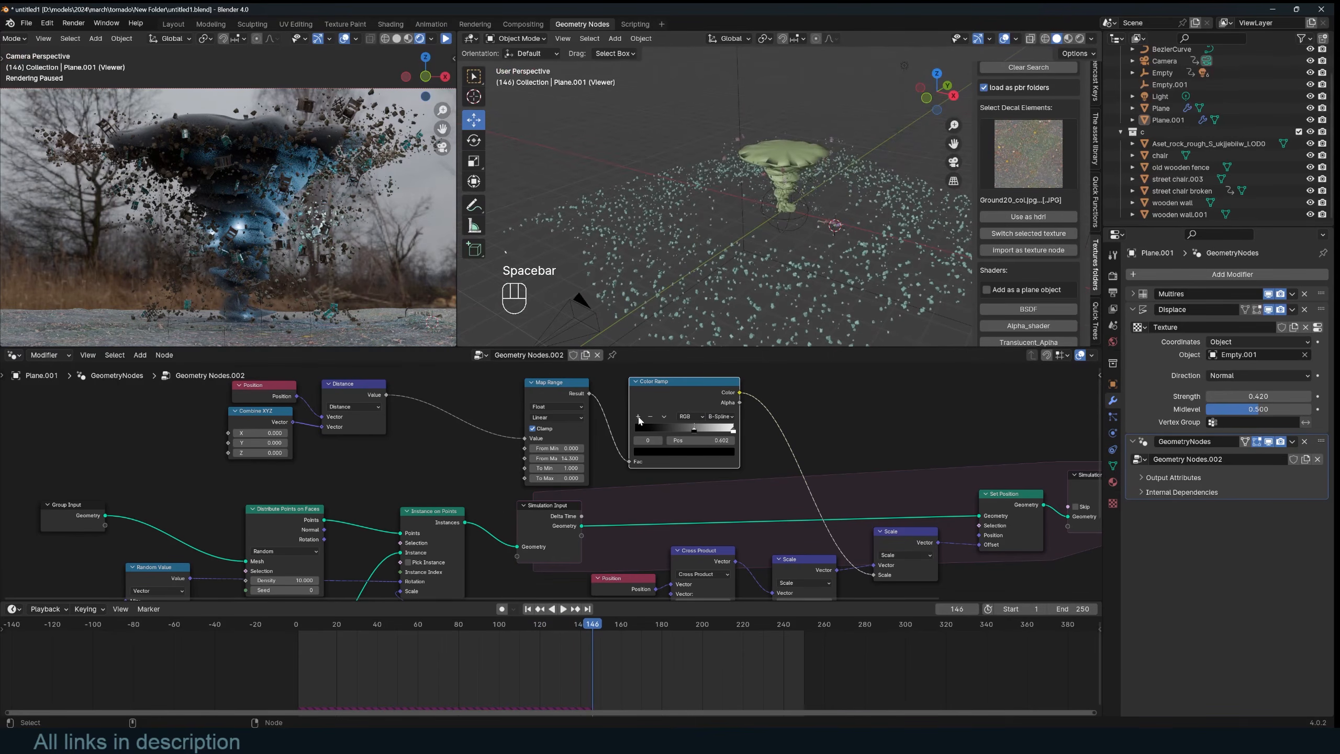
Step: Add a stop to the Color Ramp, place the first stop at 0.418, and replay the simulation from the start
left_click(679, 451)
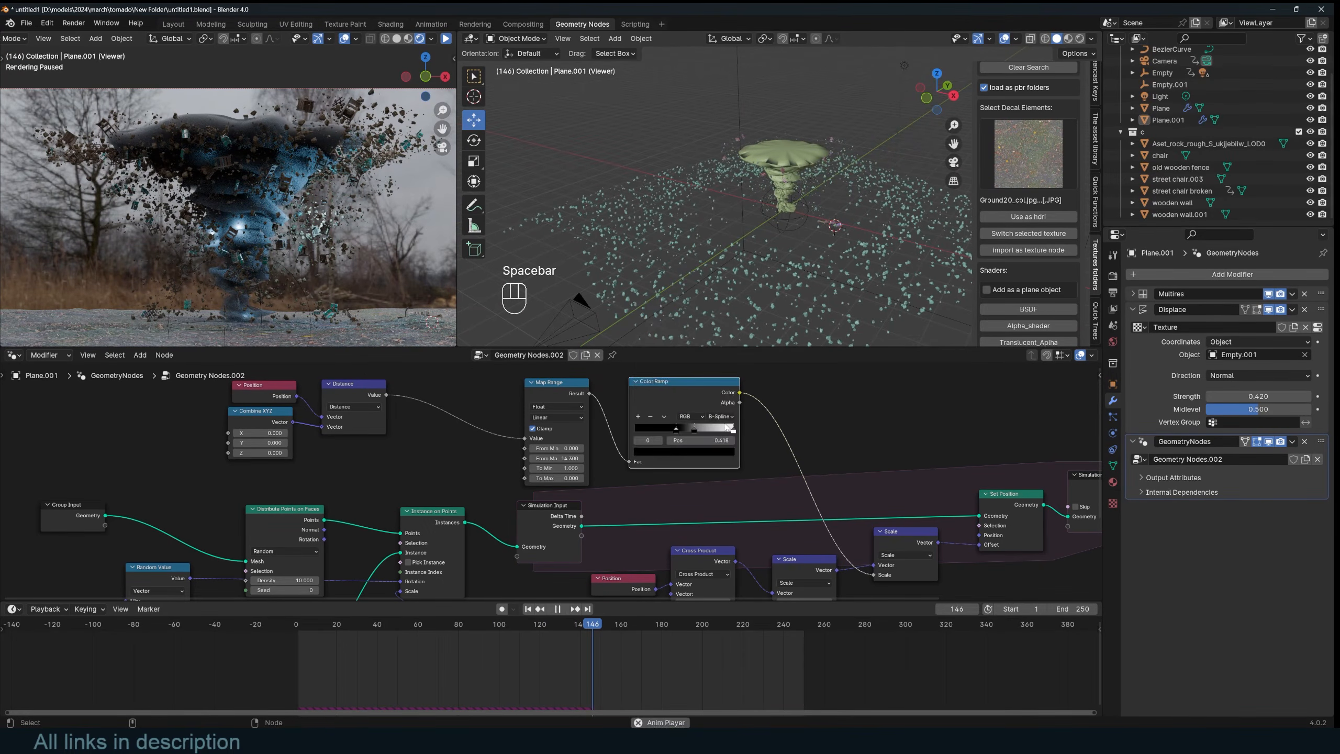
key("space")
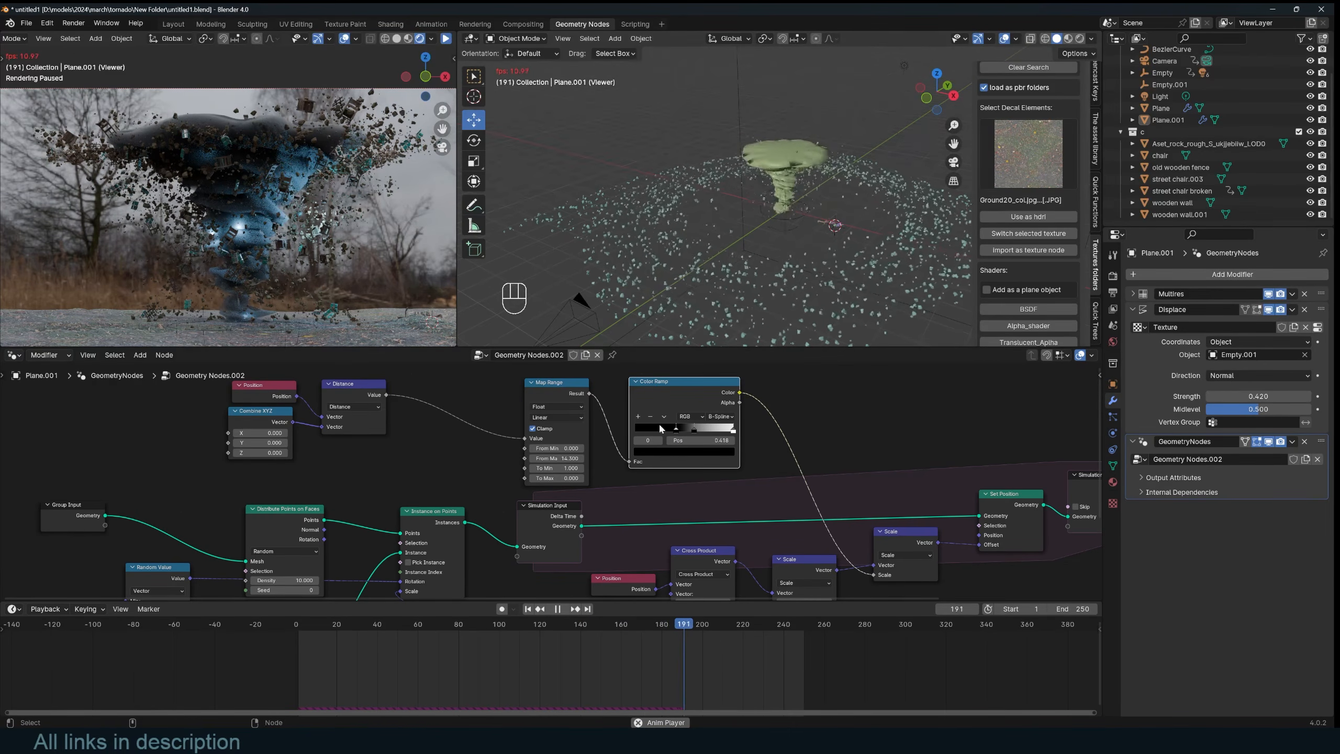
key("Escape")
key("shift+Left")
key("space")
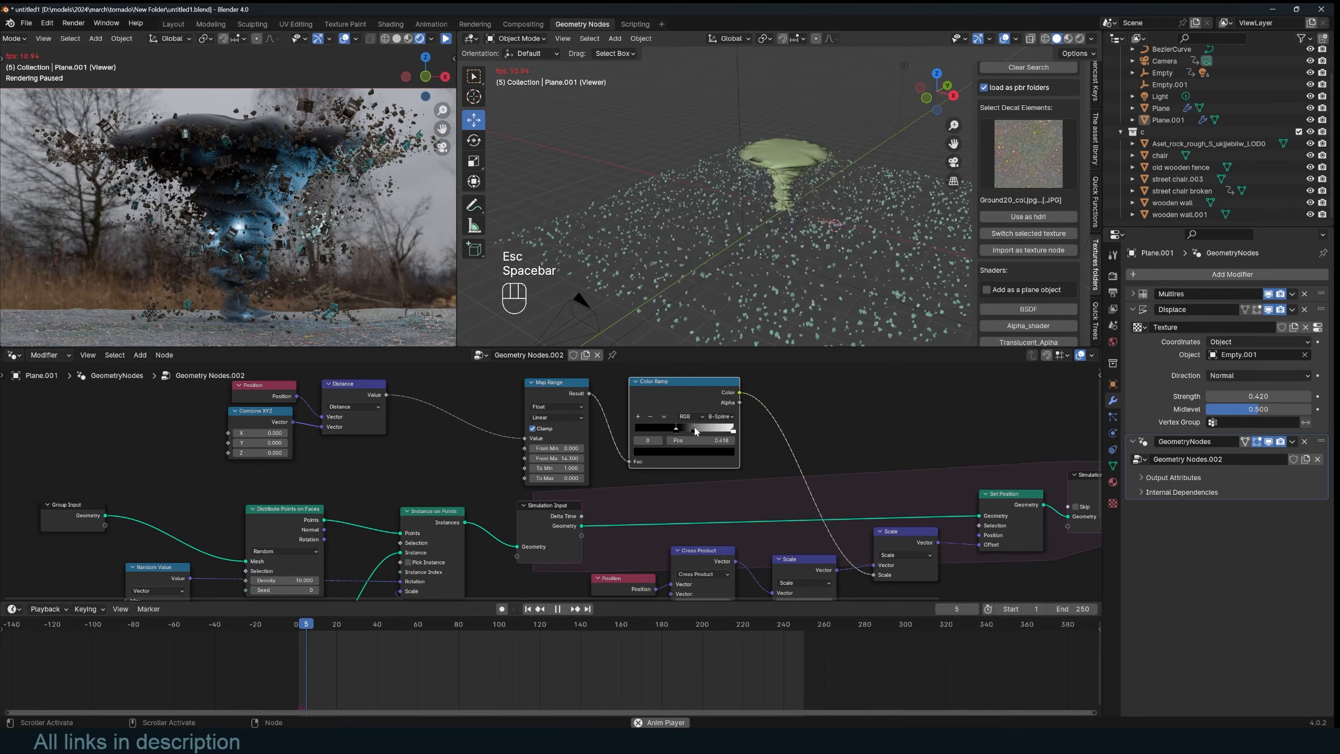
key("Escape")
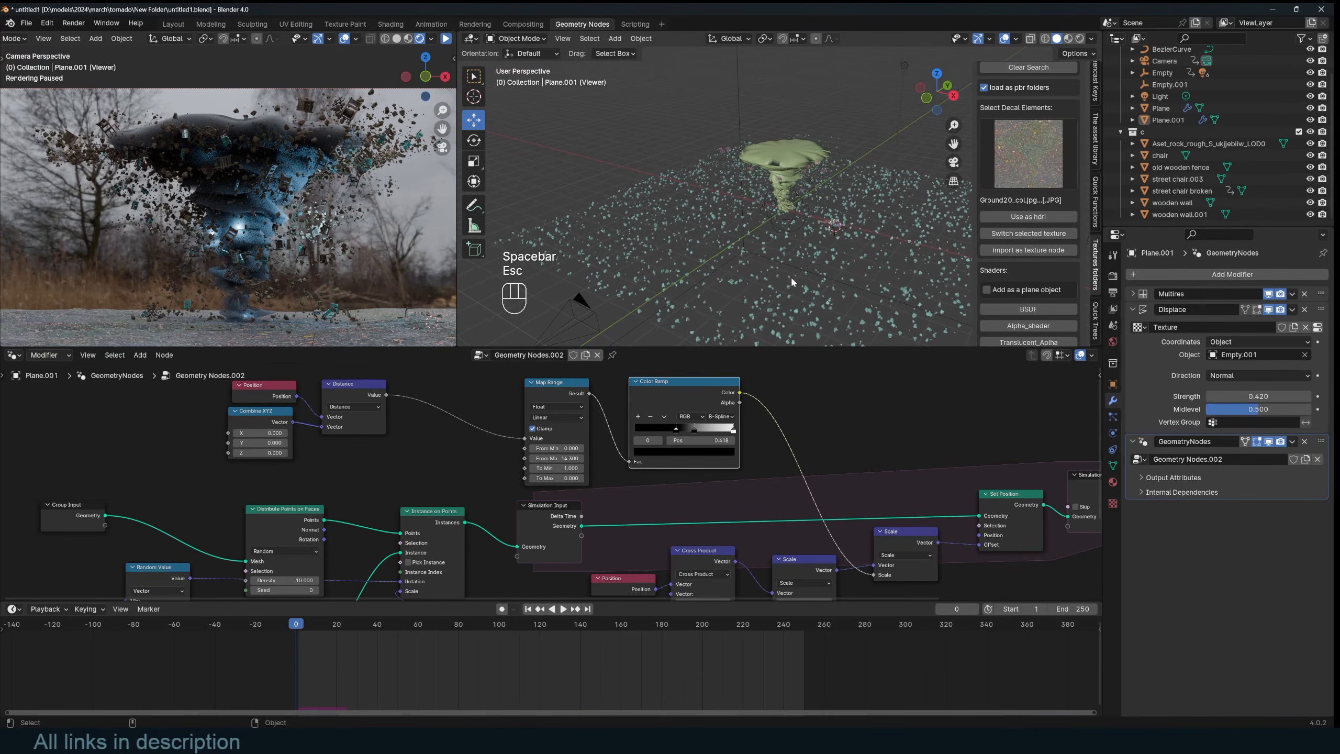
Step: Save the file and replay the simulation through the camera view
key("KP_0")
key("space")
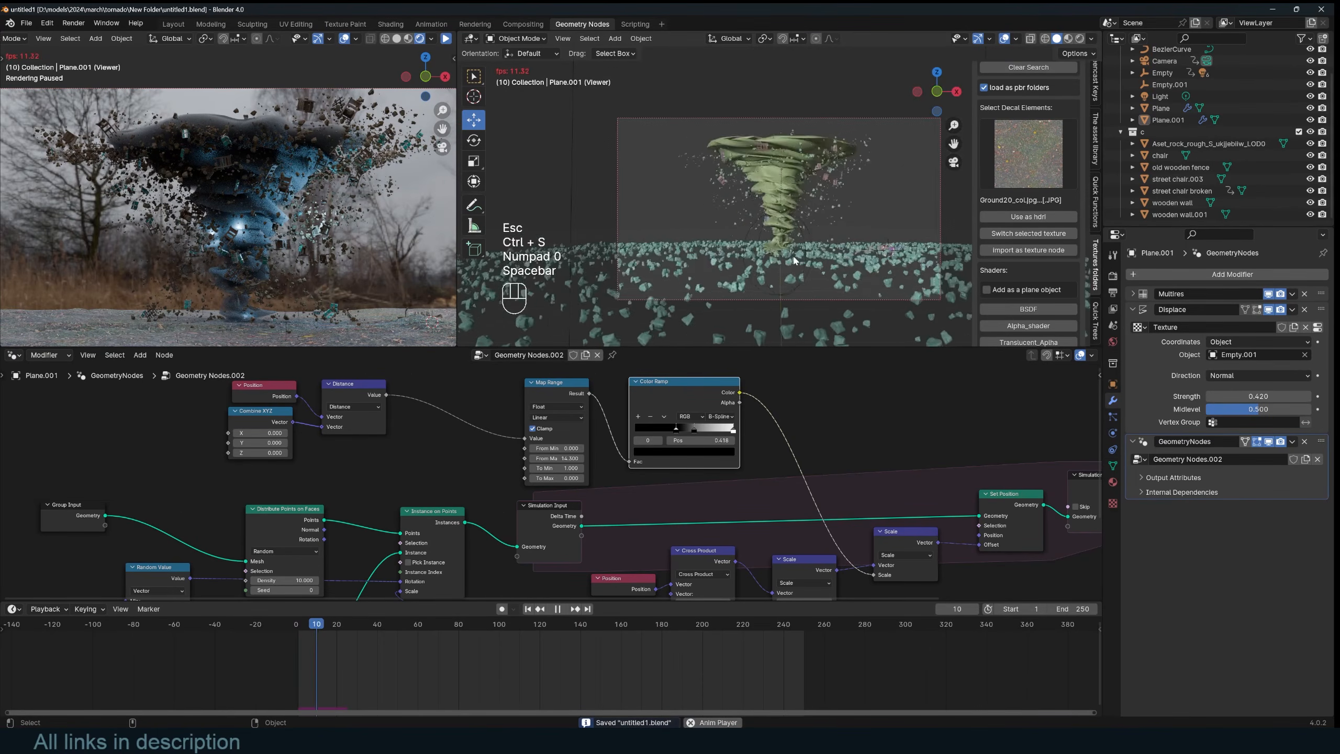
key("Escape")
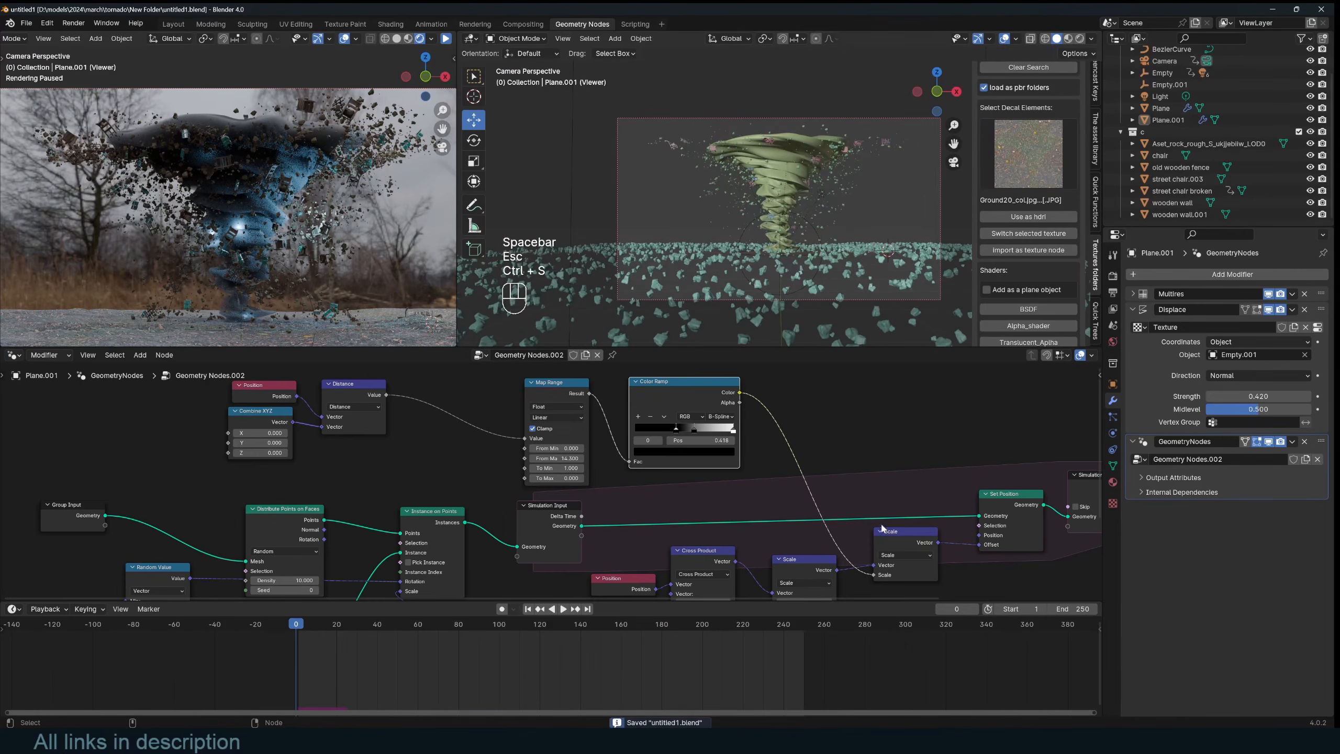
Step: Make room before the Simulation Output and insert a duplicate Set Position node after the existing one
middle_click_drag(884, 525, 725, 481)
left_click_drag(834, 474, 806, 475)
middle_click_drag(908, 460, 751, 483)
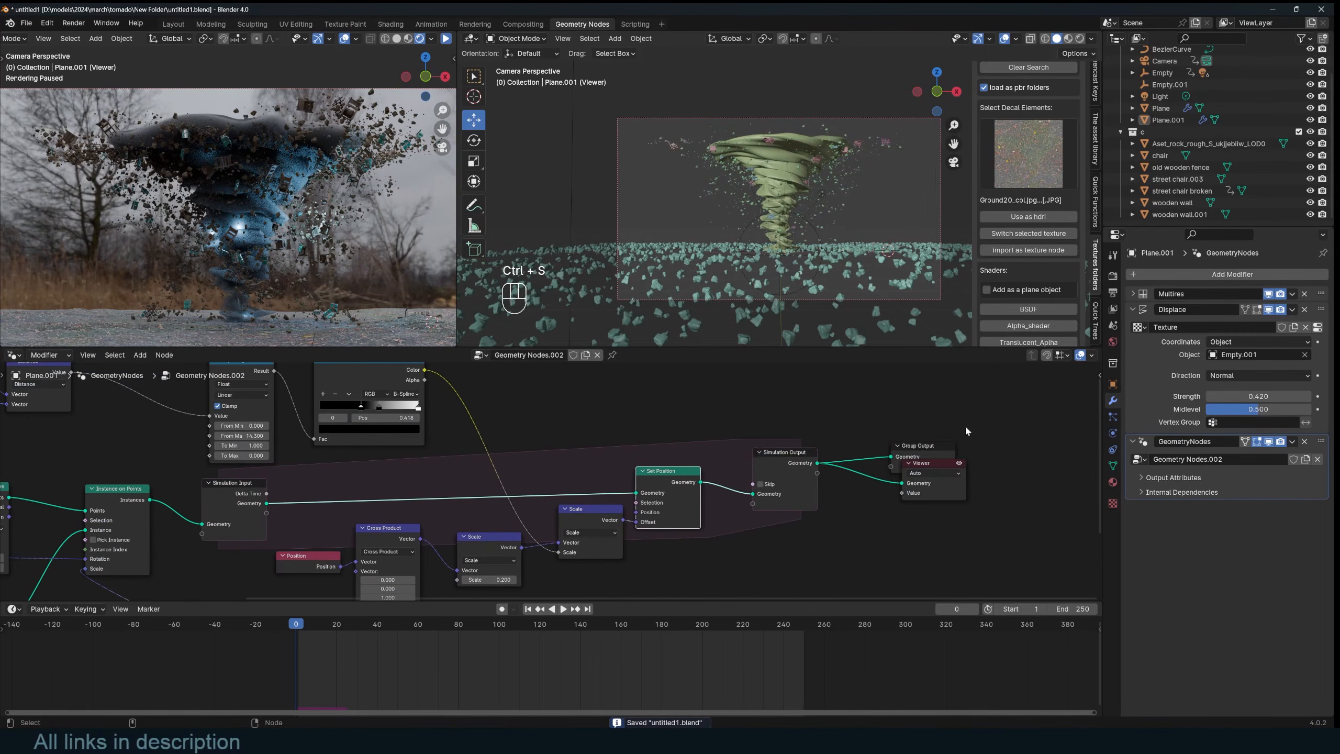
left_click_drag(969, 428, 764, 488)
left_click_drag(765, 488, 946, 483)
key("shift+d")
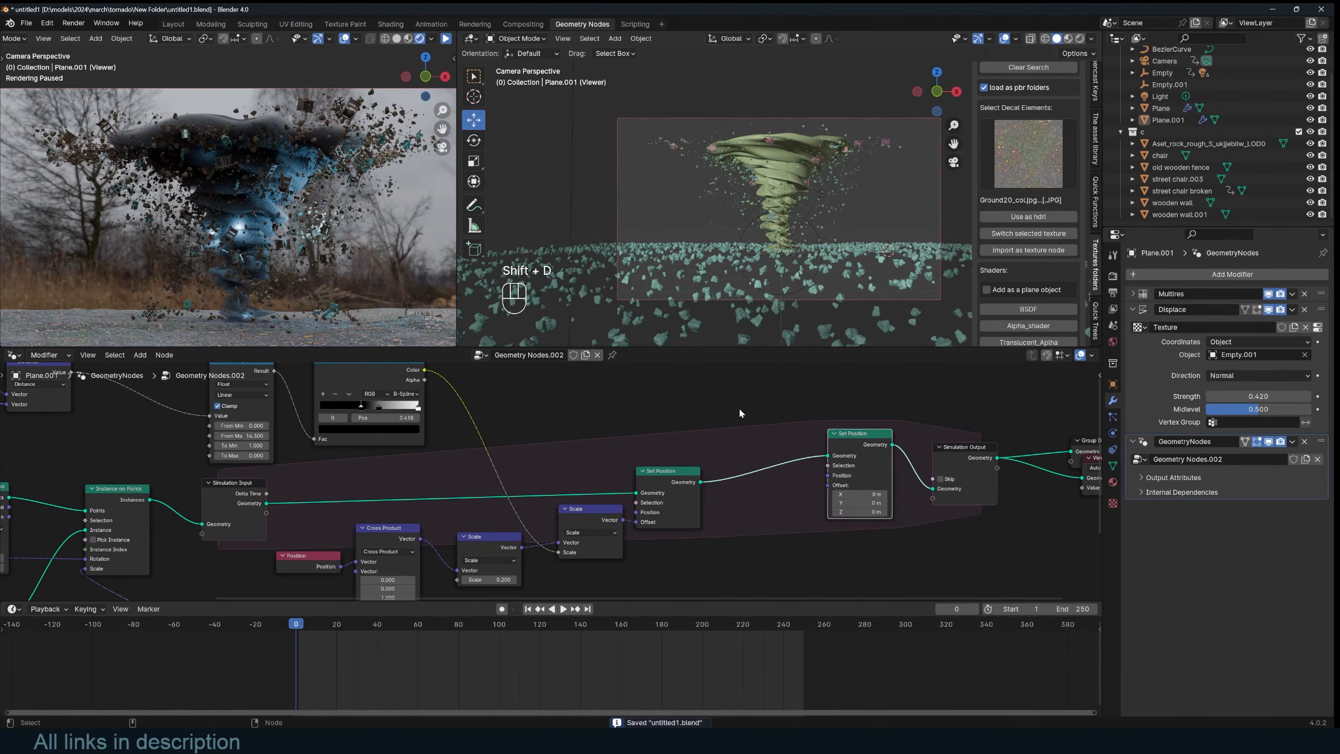
Step: Add a Combine XYZ node and link its Vector to the second Set Position's Offset
key("shift+a")
left_click(739, 408)
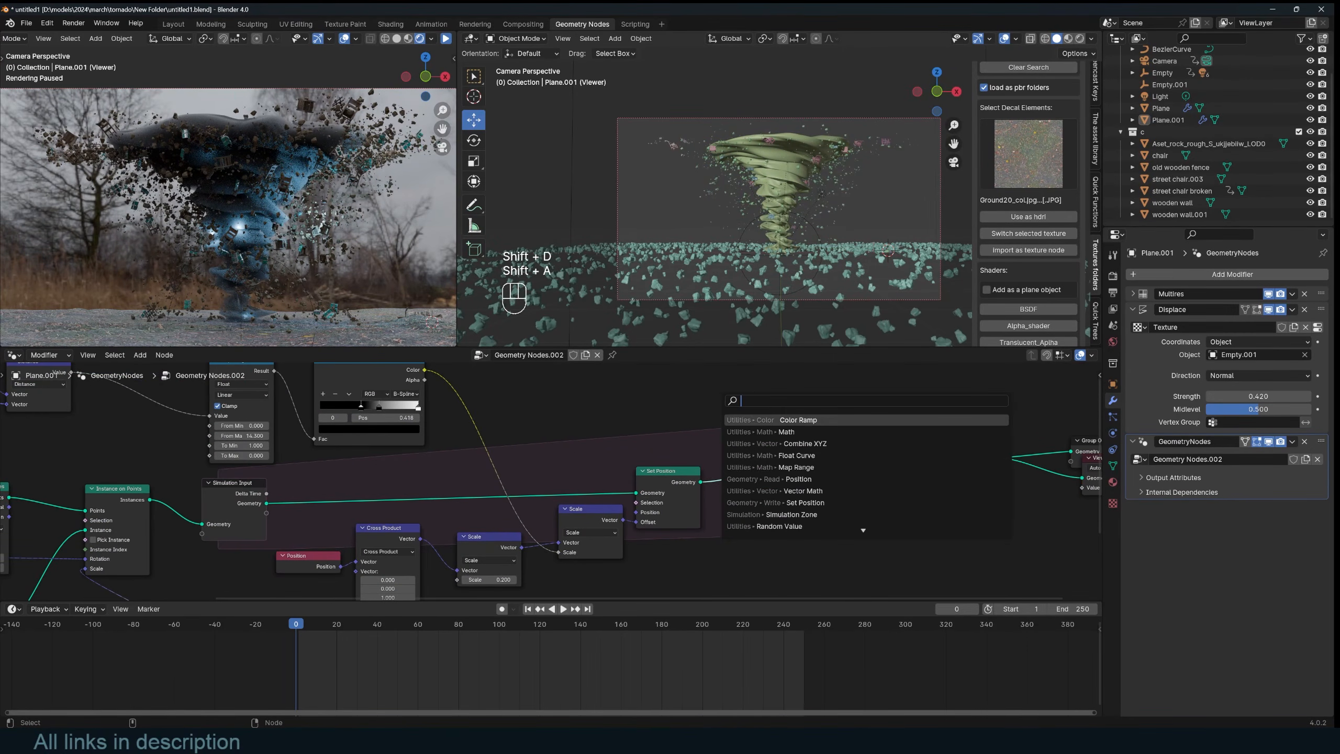
type("x")
key("Return")
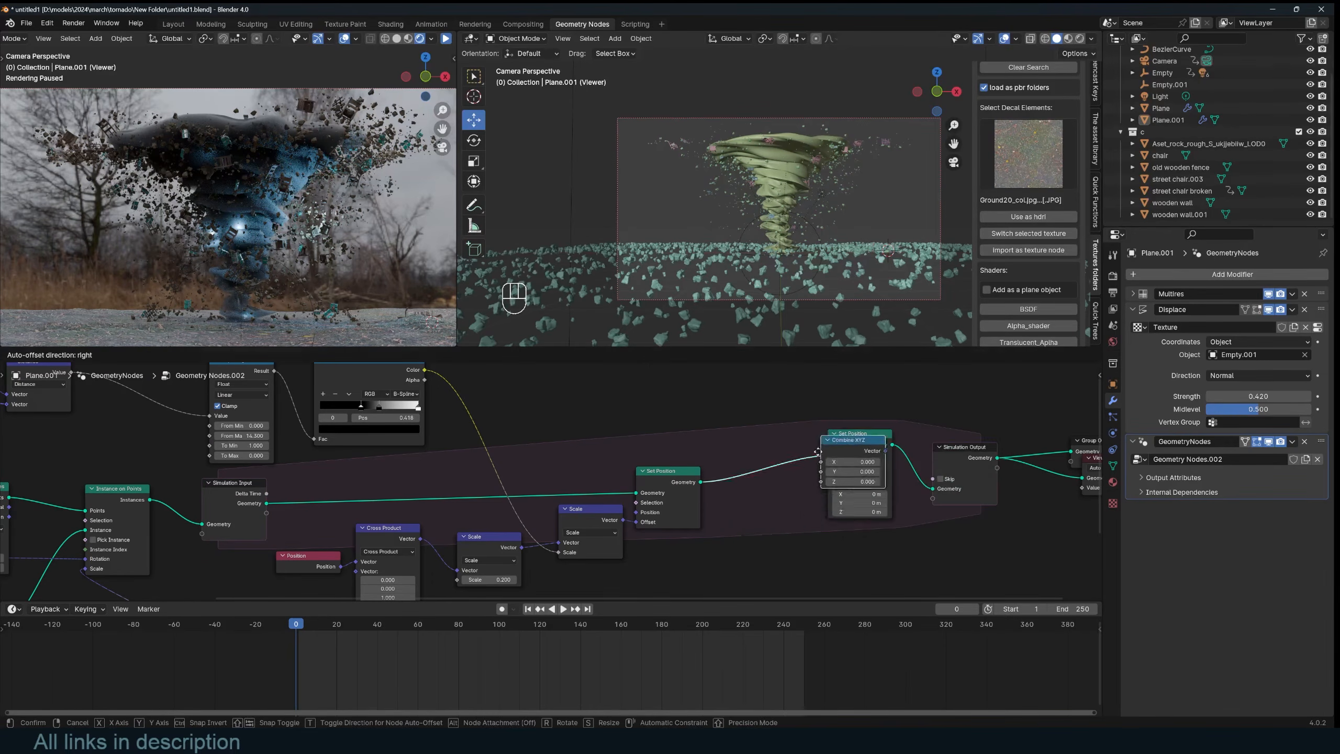
left_click(764, 505)
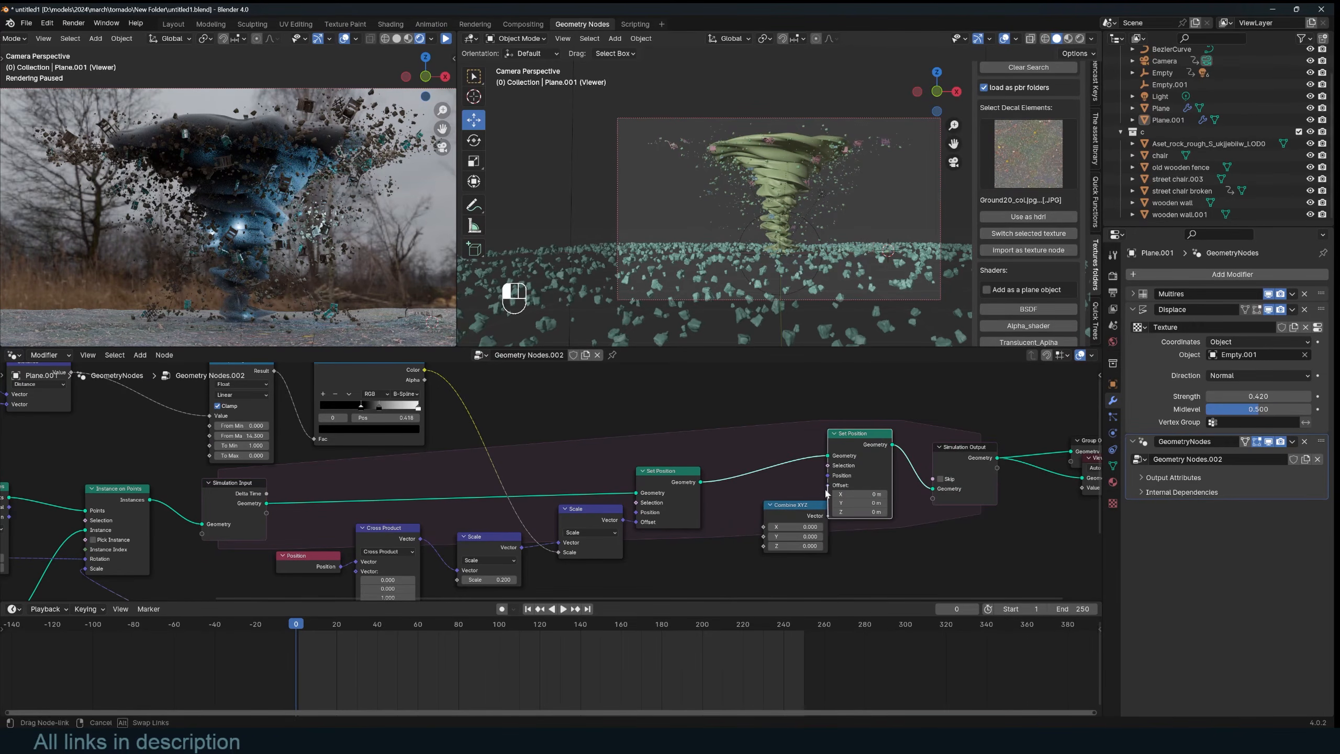
left_click_drag(825, 493, 827, 485)
Step: Link the Color Ramp's Color to the Combine XYZ node's Z and play the simulation
left_click_drag(791, 512, 774, 509)
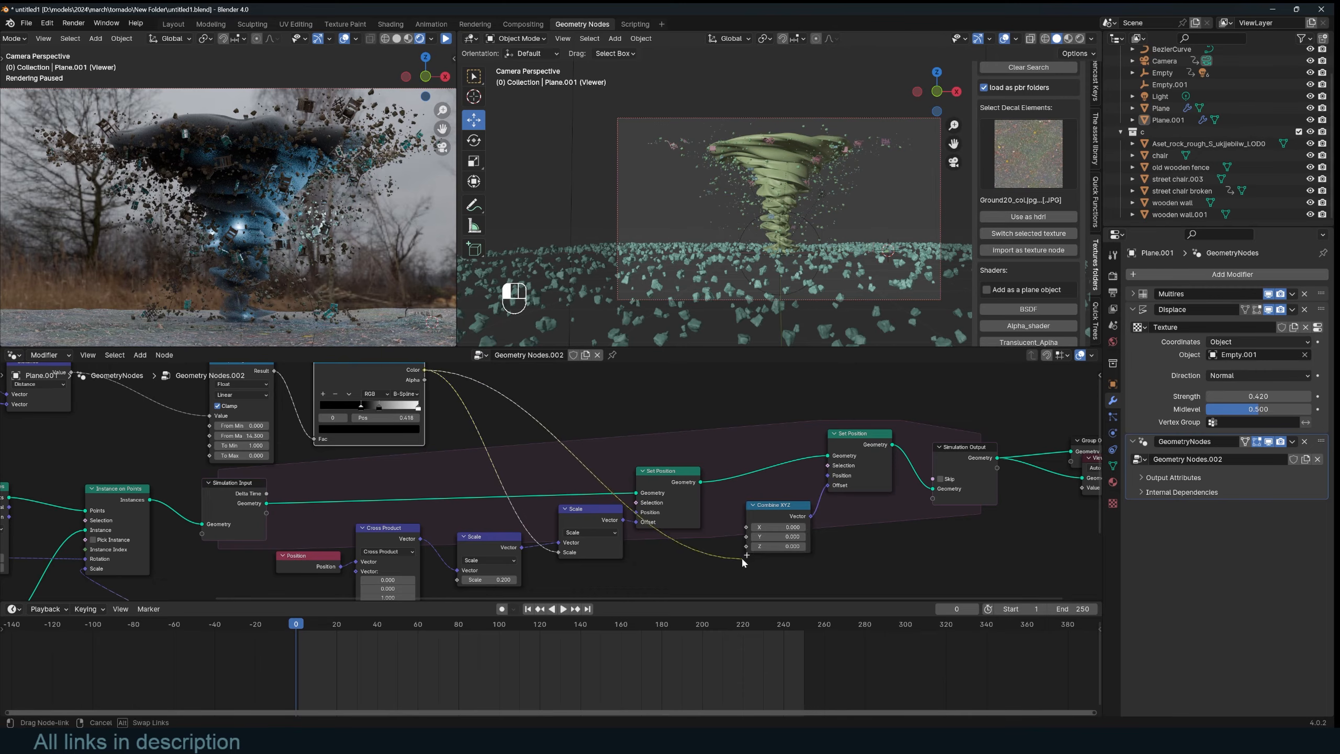
key("space")
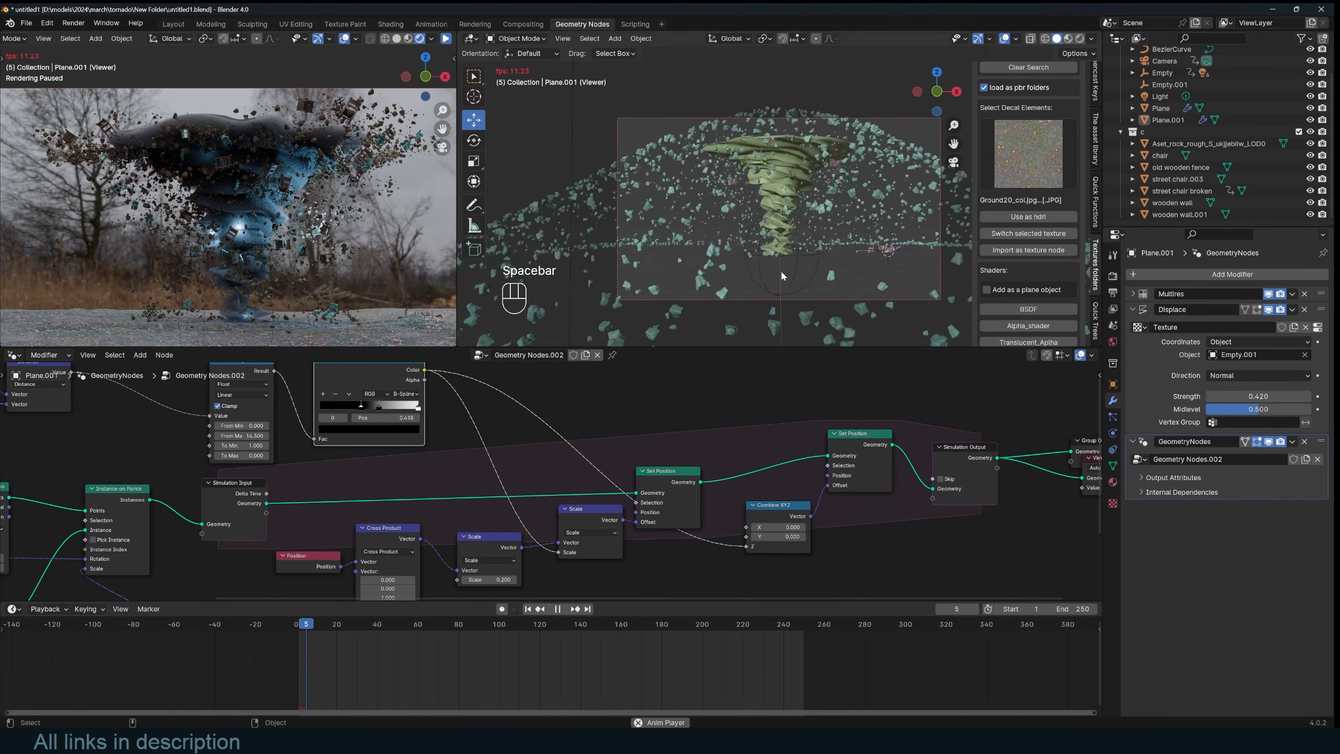
key("Escape")
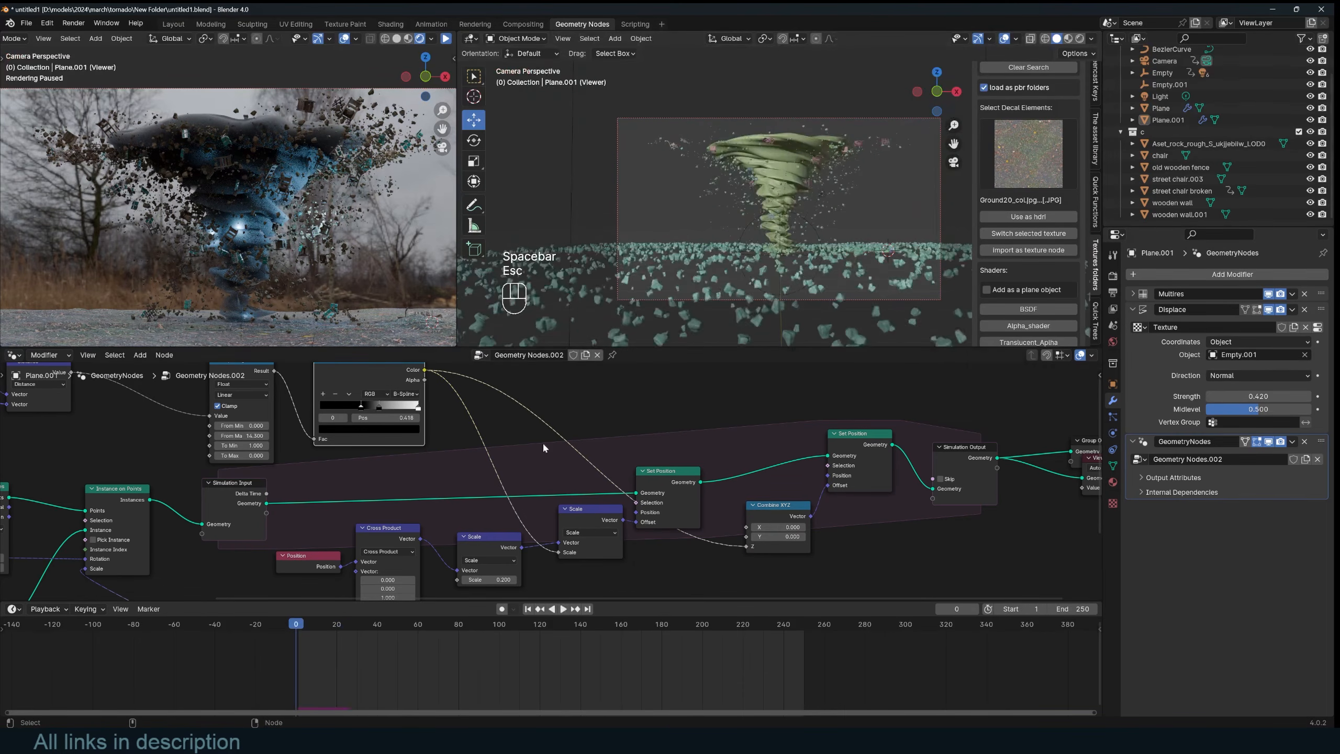
Step: Insert a Float Curve between the Color Ramp and Combine XYZ's Z, bend its curve downward, and play the simulation
middle_click_drag(542, 442, 585, 464)
key("shift+a")
type("fl")
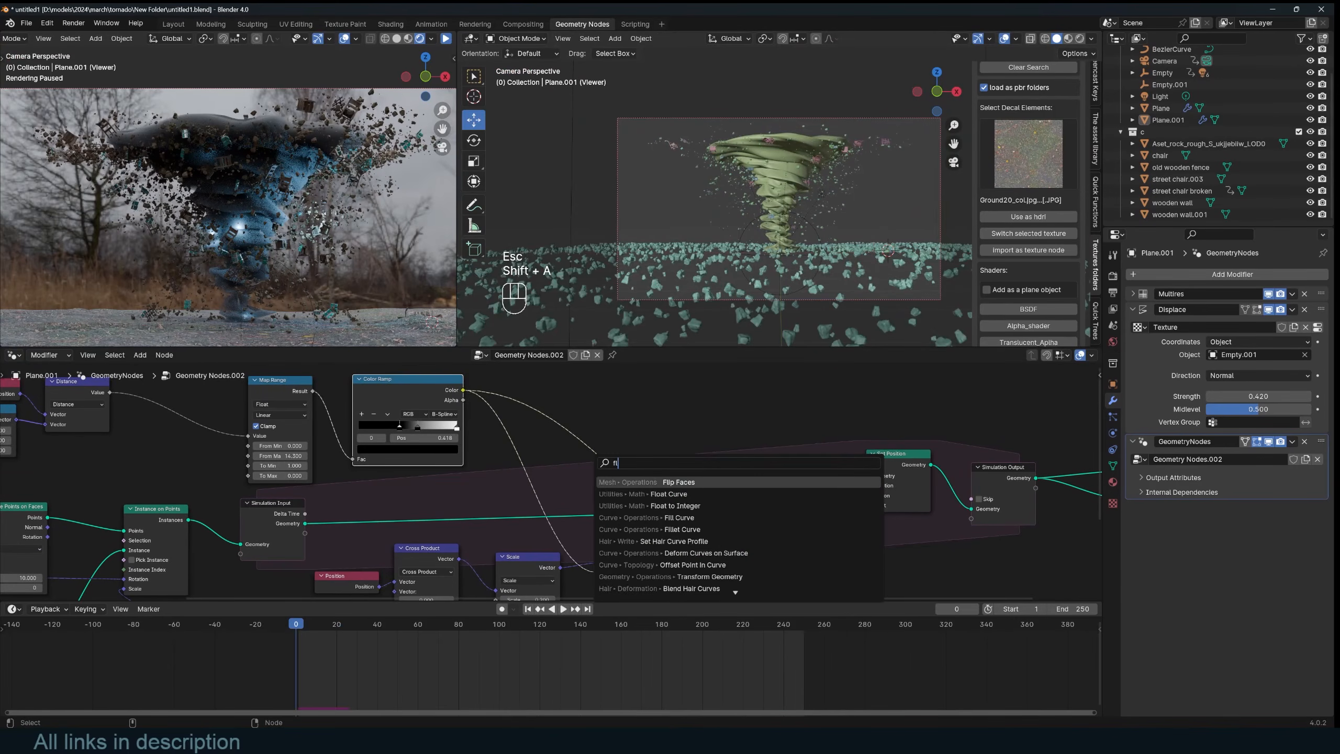
type("o")
key("Return")
left_click(602, 396)
key("space")
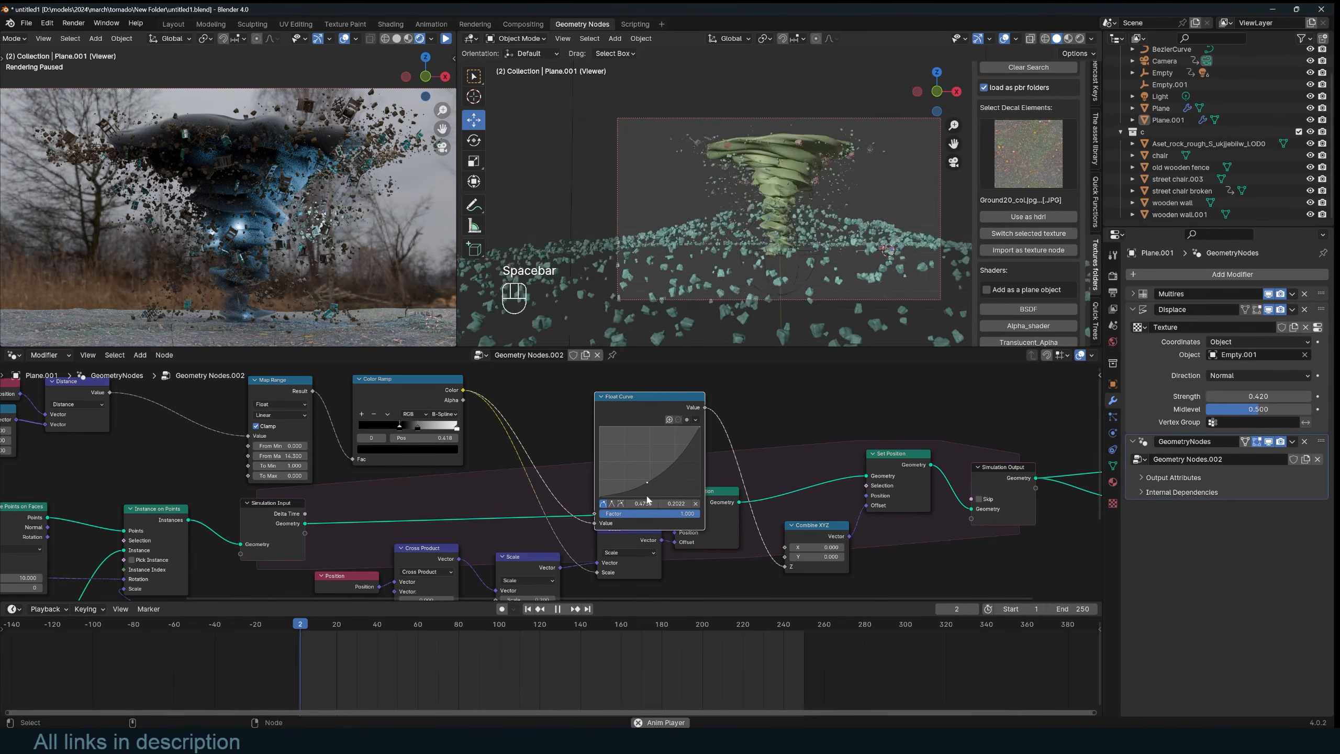
Step: Reshape the Float Curve with its point at about 0.82, 0.16 and replay the simulation from camera and perspective views
key("Escape")
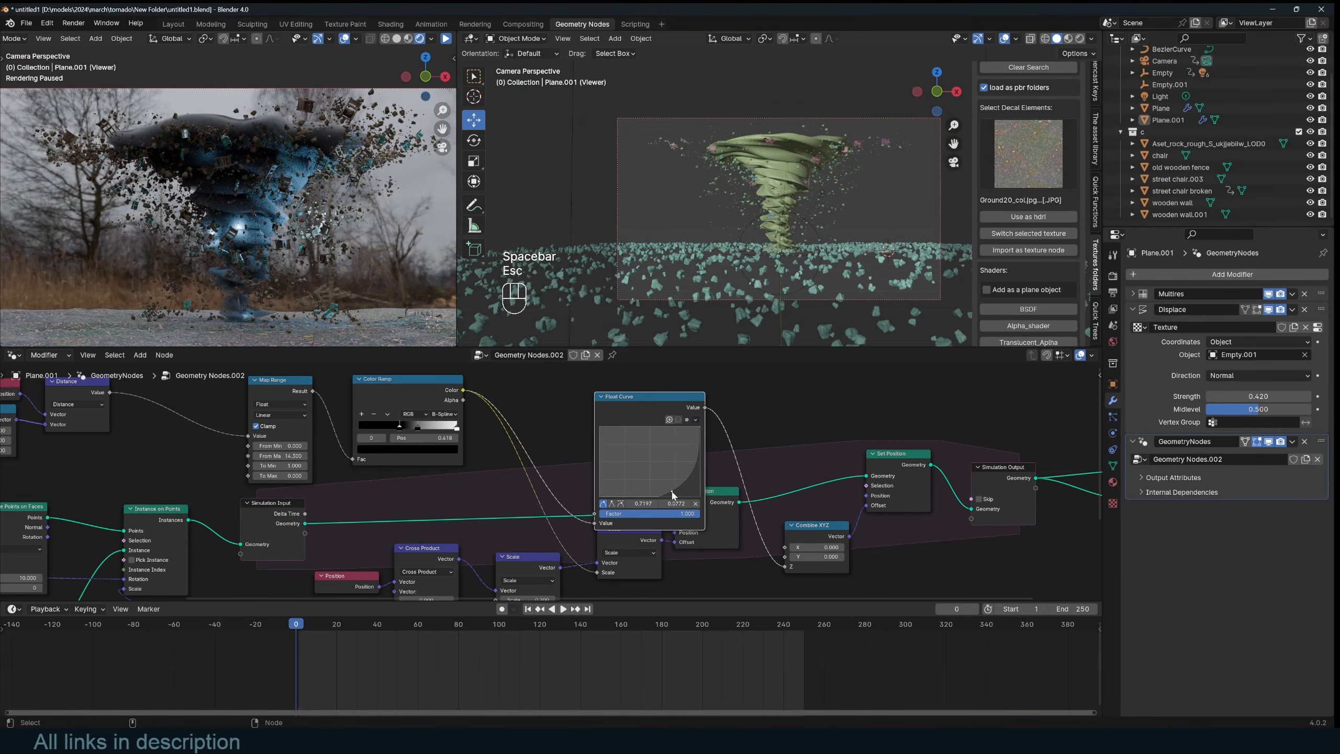
key("space")
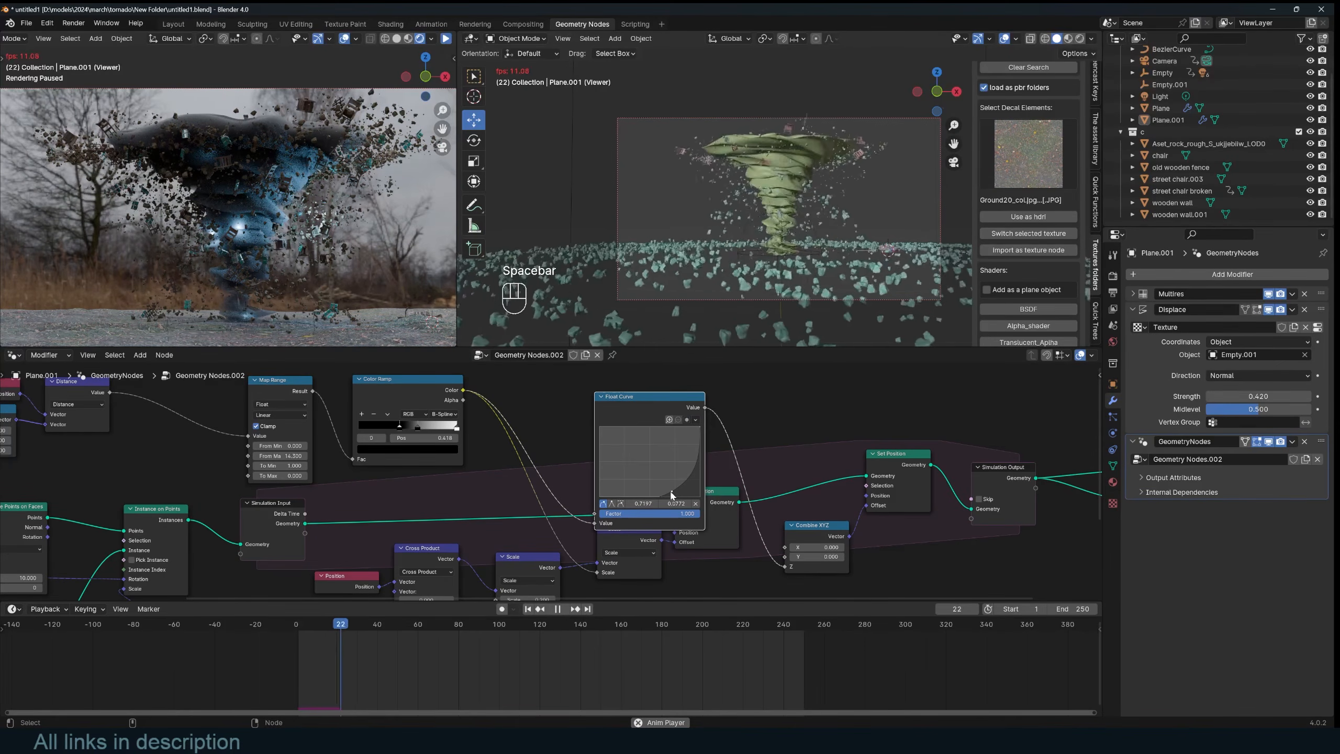
key("Escape")
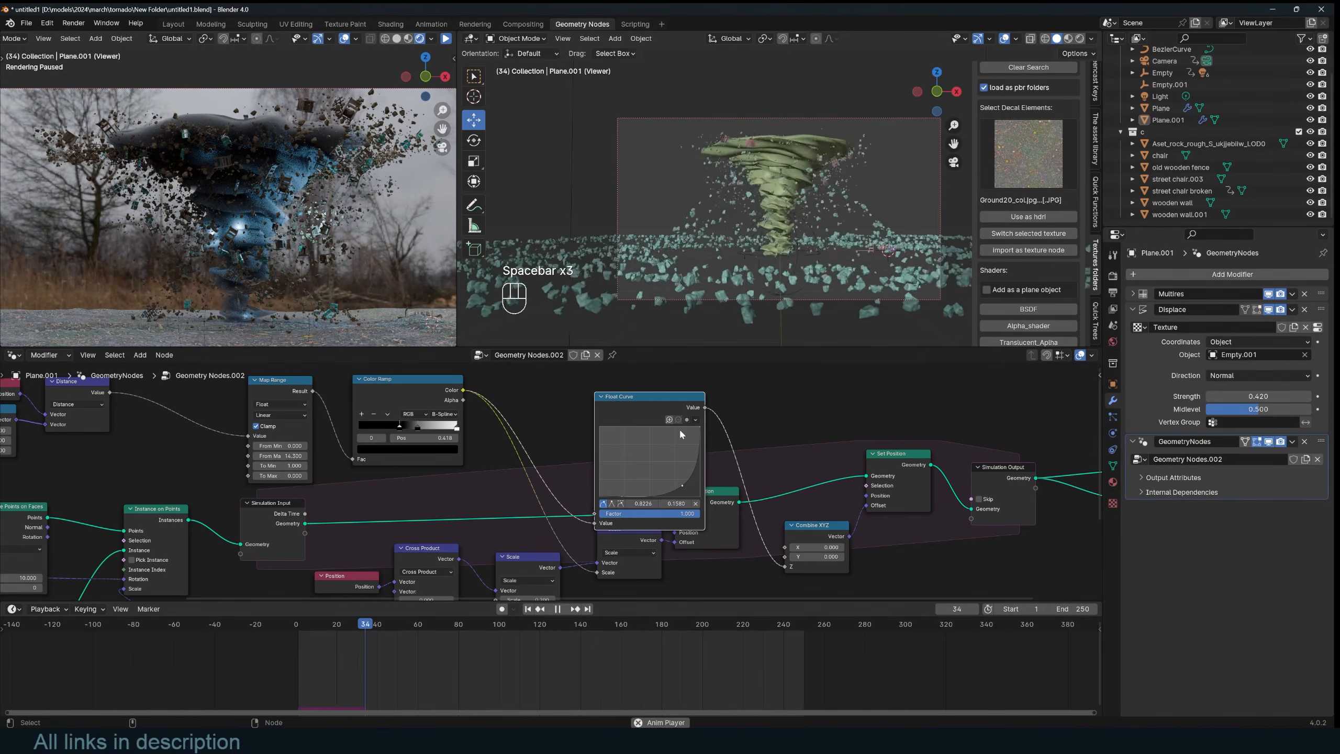
key("space")
key("grave")
key("space")
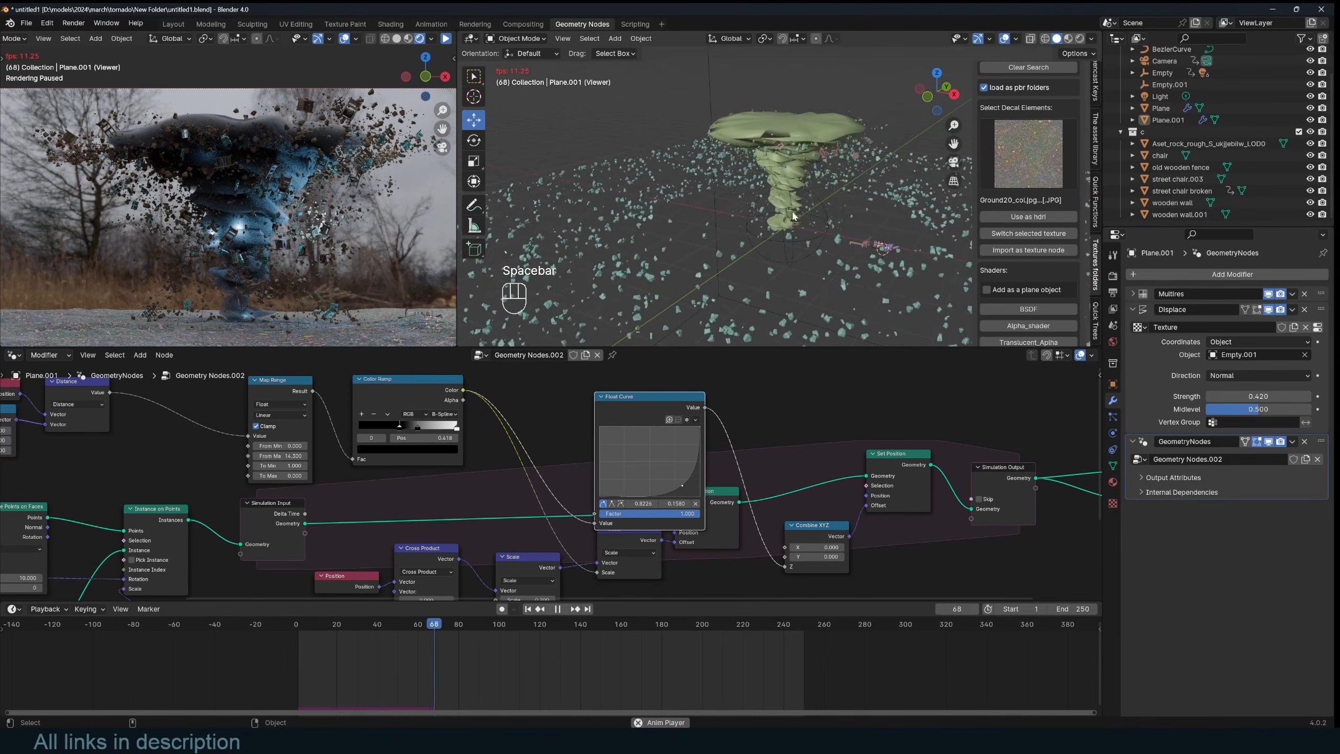
key("Escape")
Step: Set the Cross Product's second vector Z to -1 and replay the simulation from frame 0 through the camera
middle_click_drag(546, 591, 602, 552)
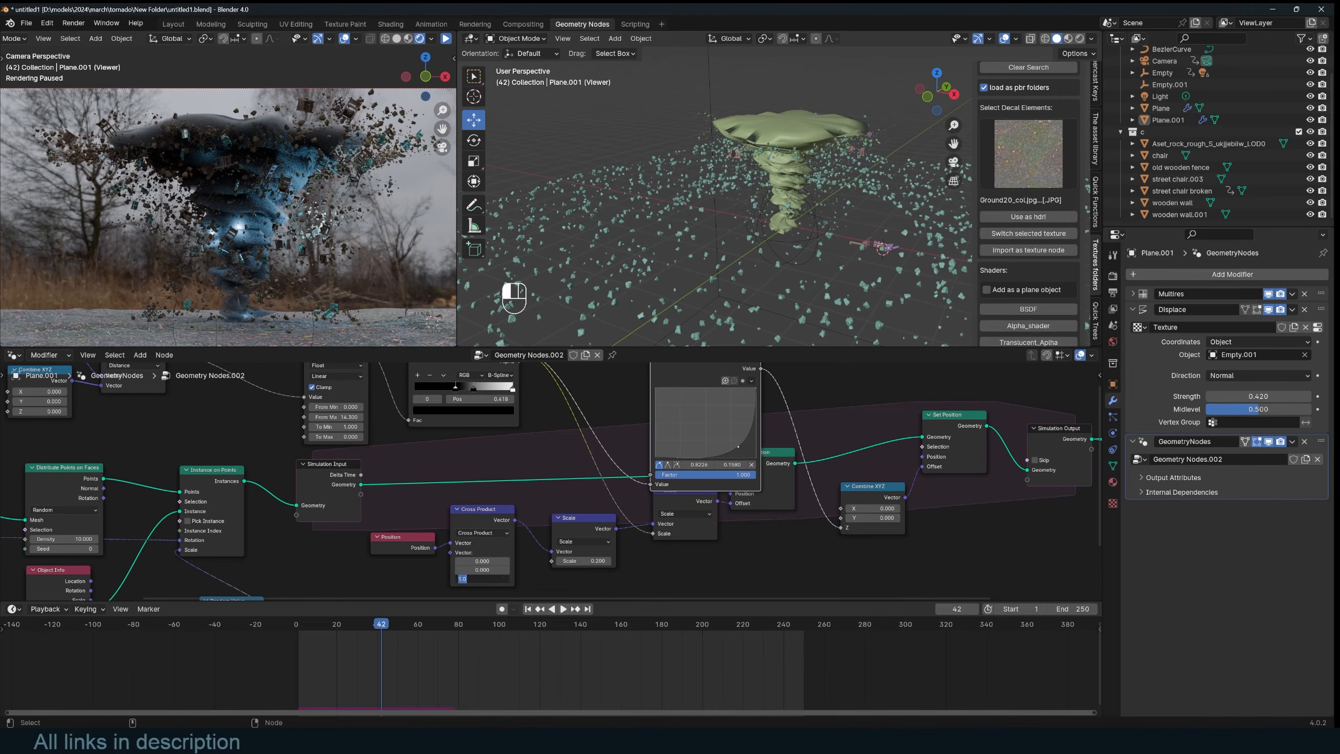
left_click(287, 653)
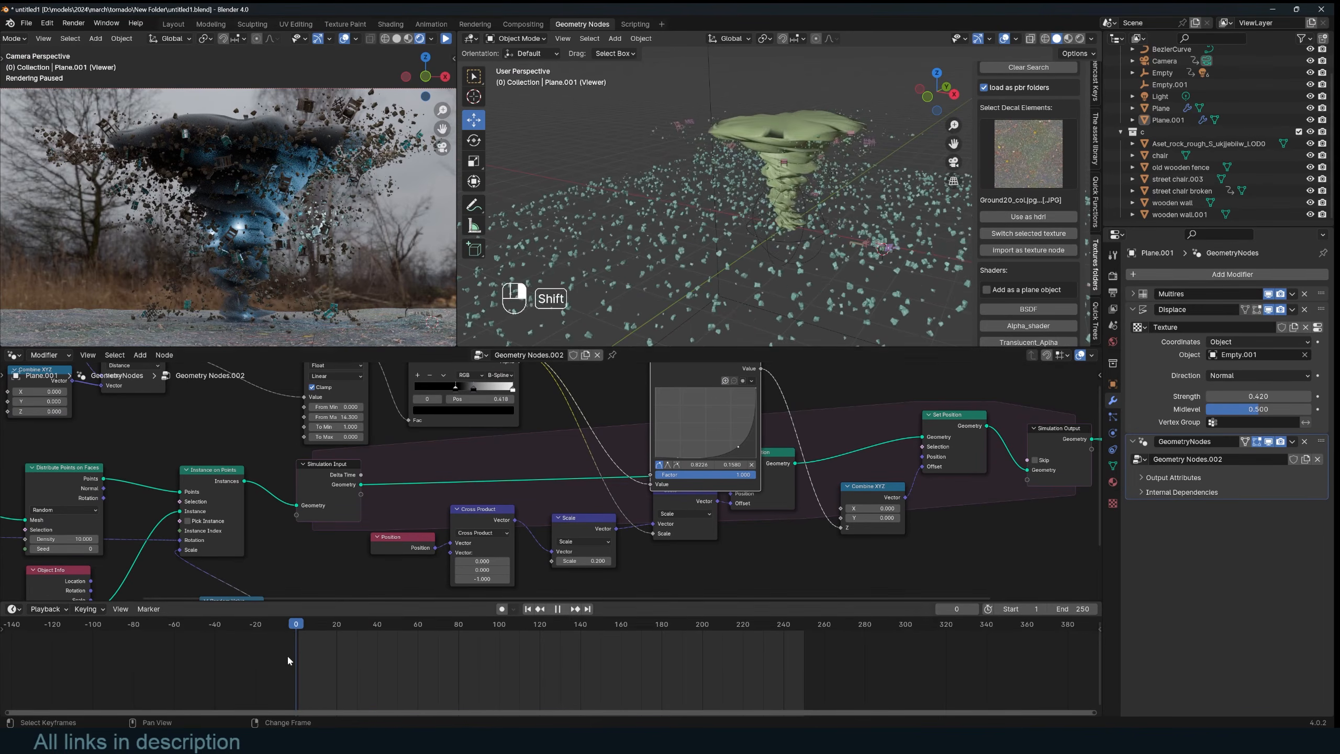
key("space")
key("KP_0")
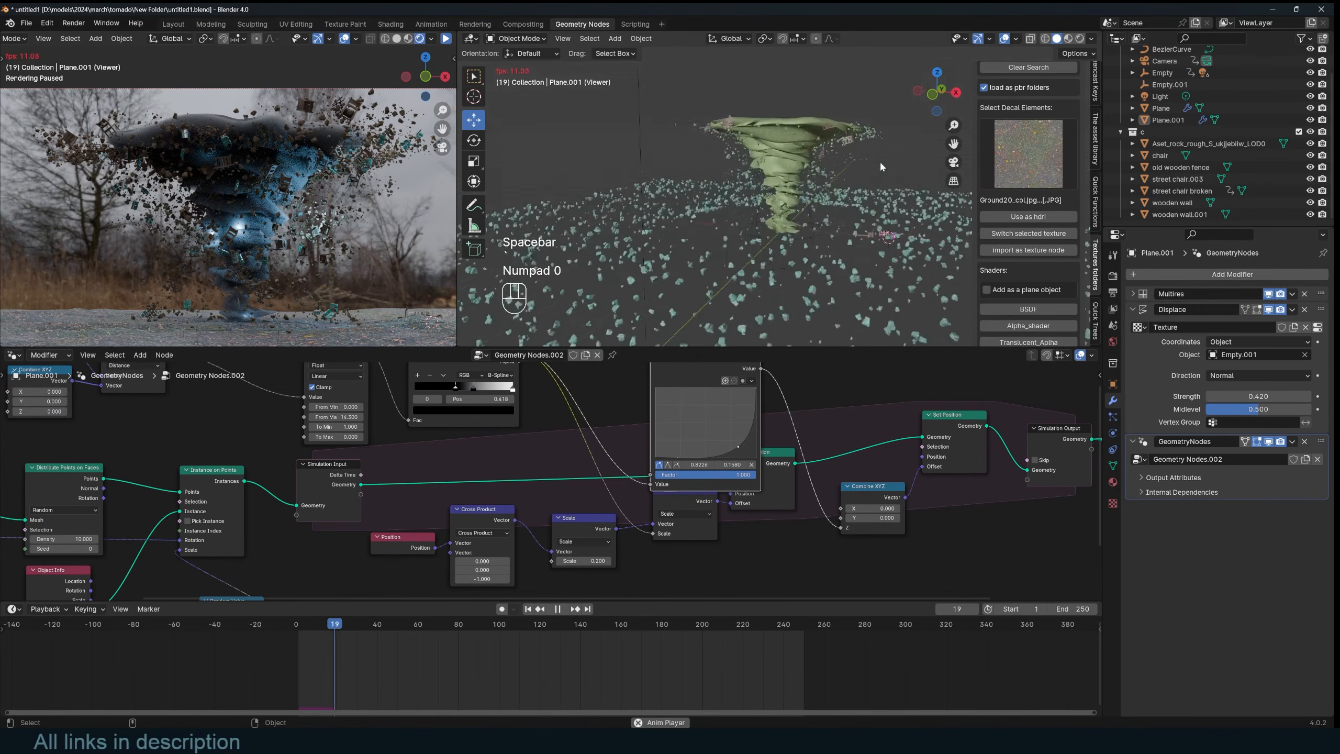
Step: Replace the Float Curve with a duplicate of the Color Ramp feeding Combine XYZ's Z, and play the simulation
key("space")
middle_click_drag(705, 380, 725, 427)
left_click_drag(724, 425, 713, 391)
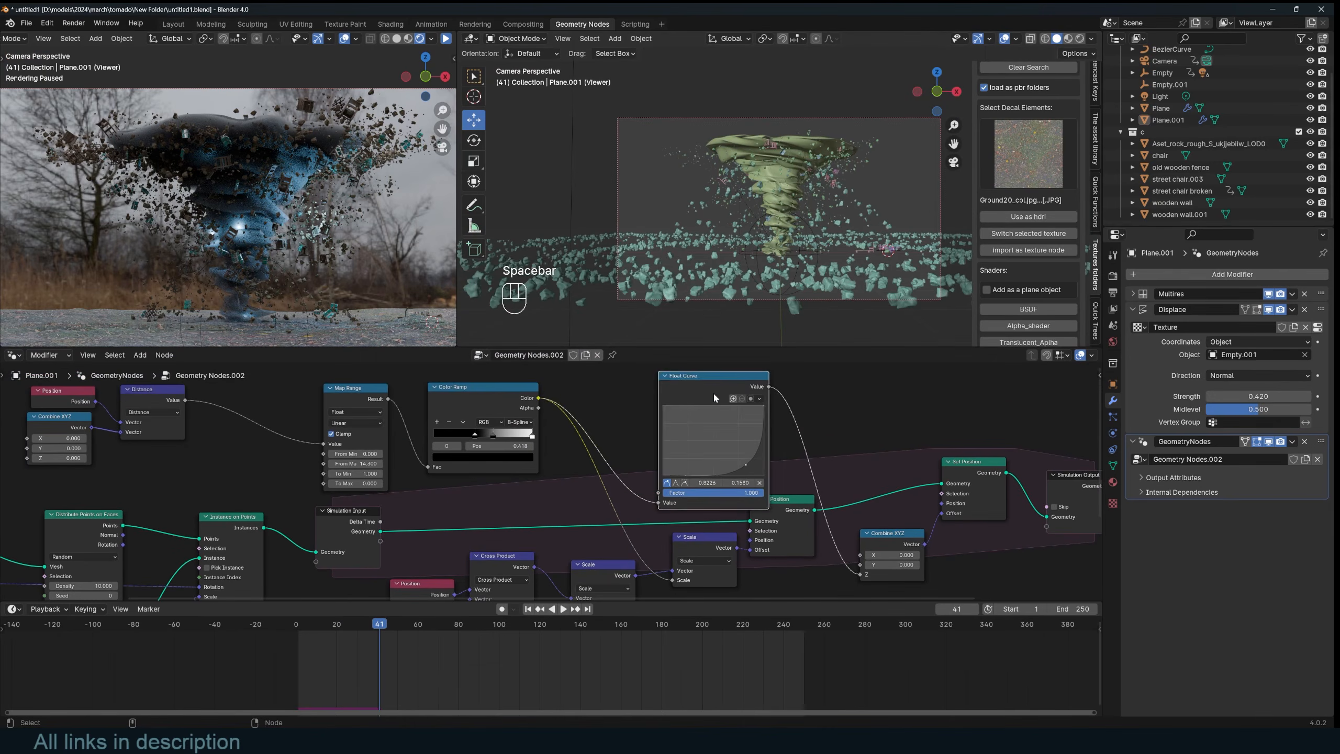
key("ctrl+x")
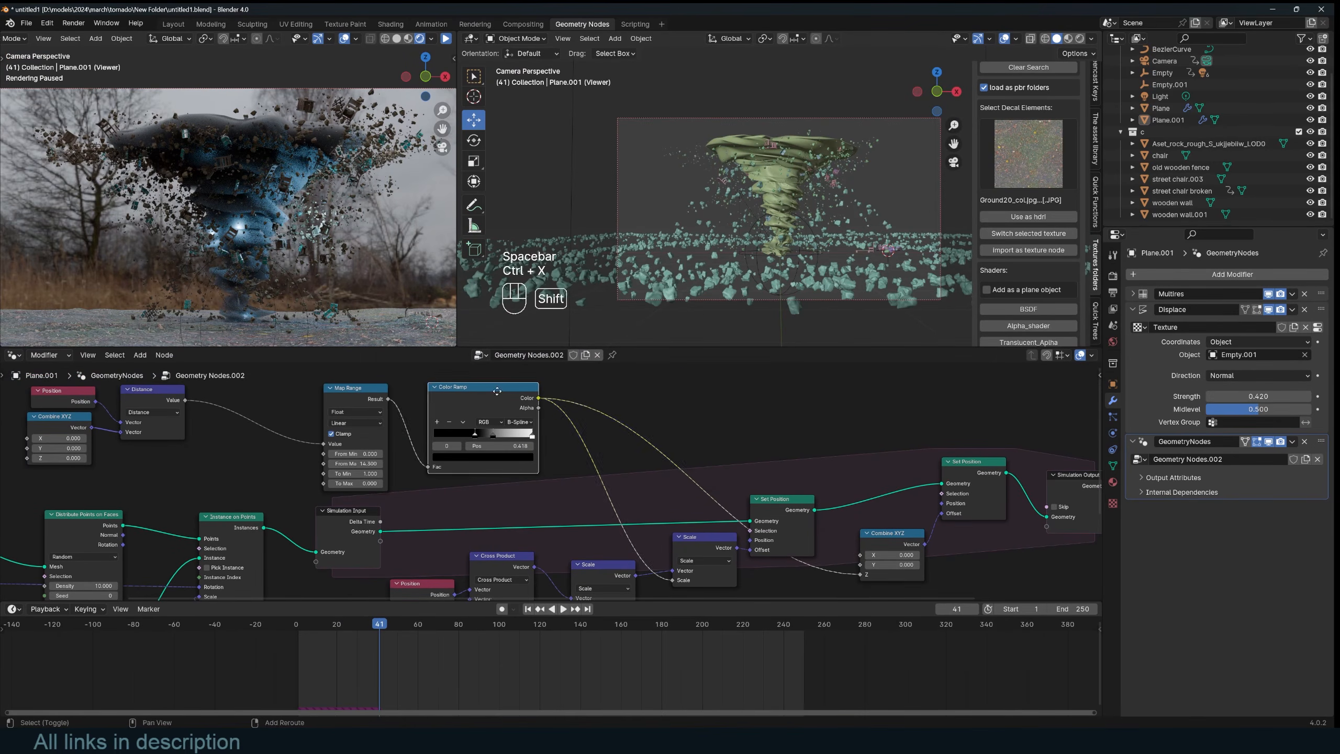
key("shift+d")
left_click(716, 395)
key("space")
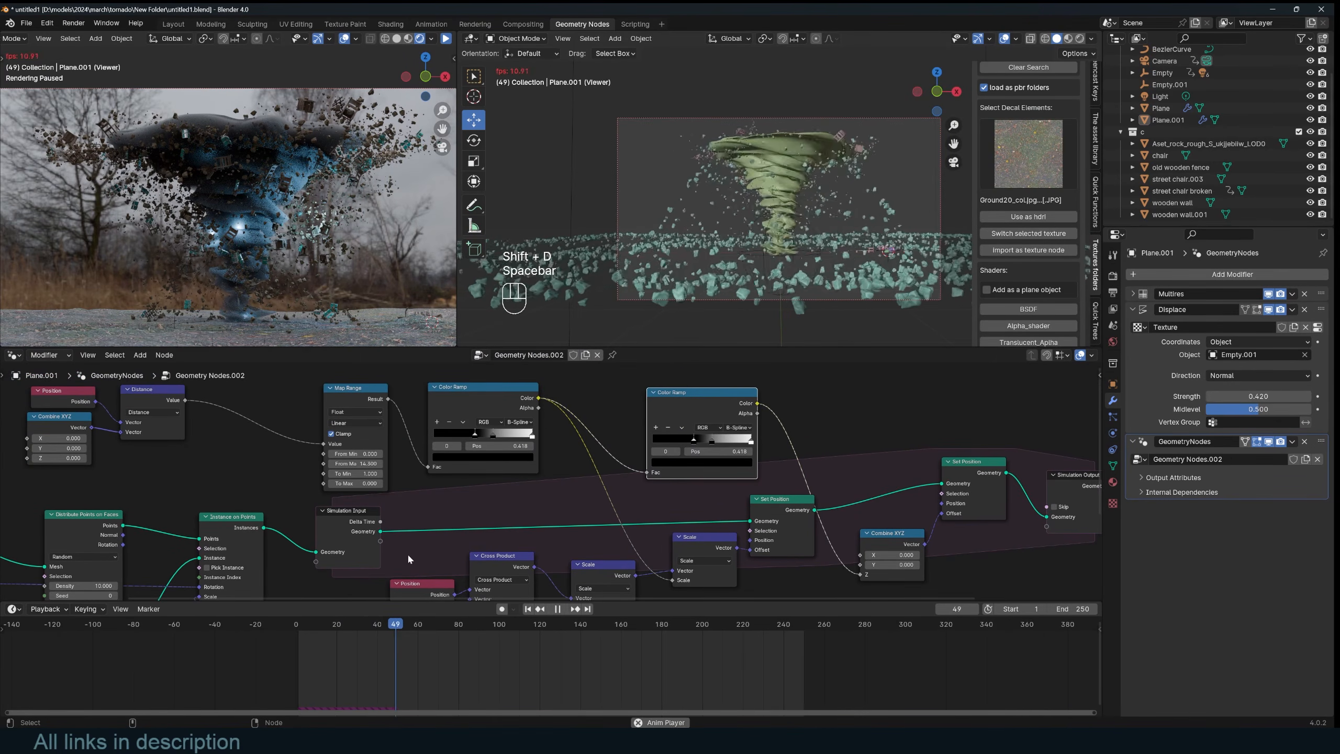
Step: Stop the simulation playback, review the storm and tornado reference clip in VLC media player from its start, and return to Blender
key("Escape")
key("space")
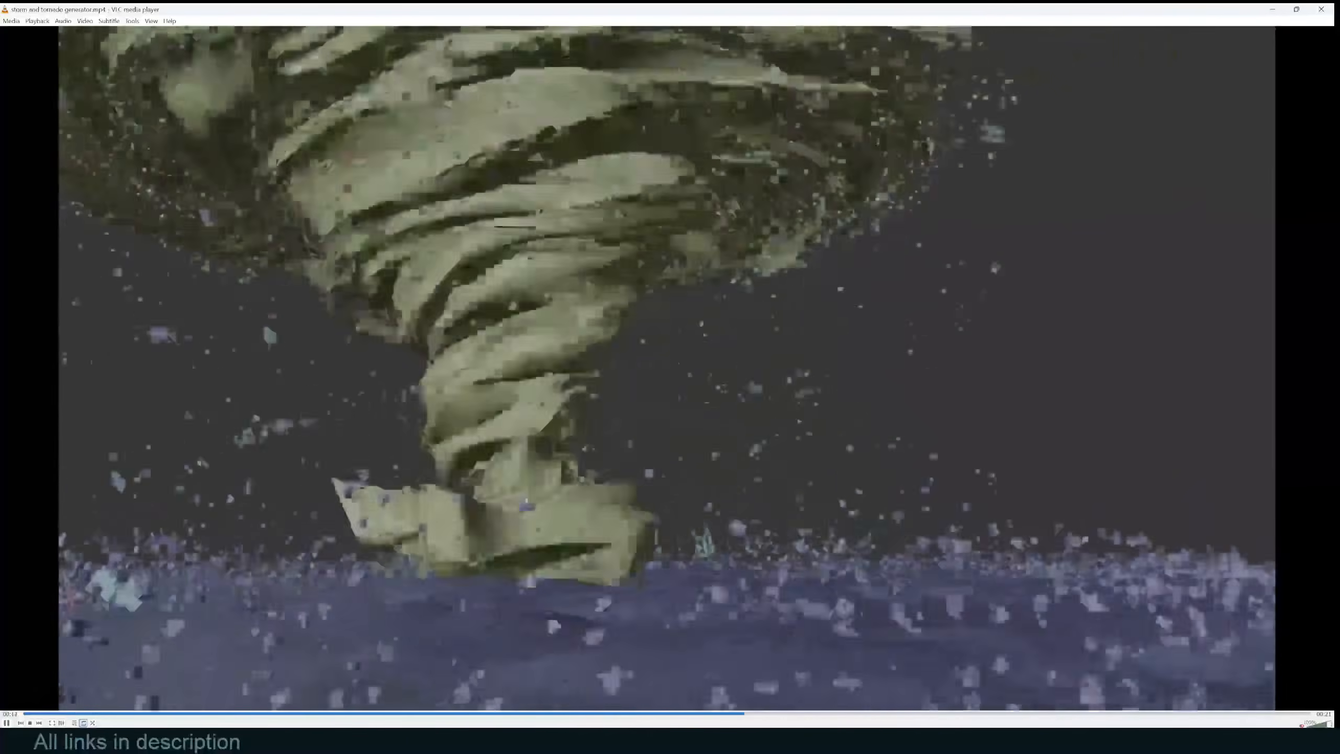
key("space")
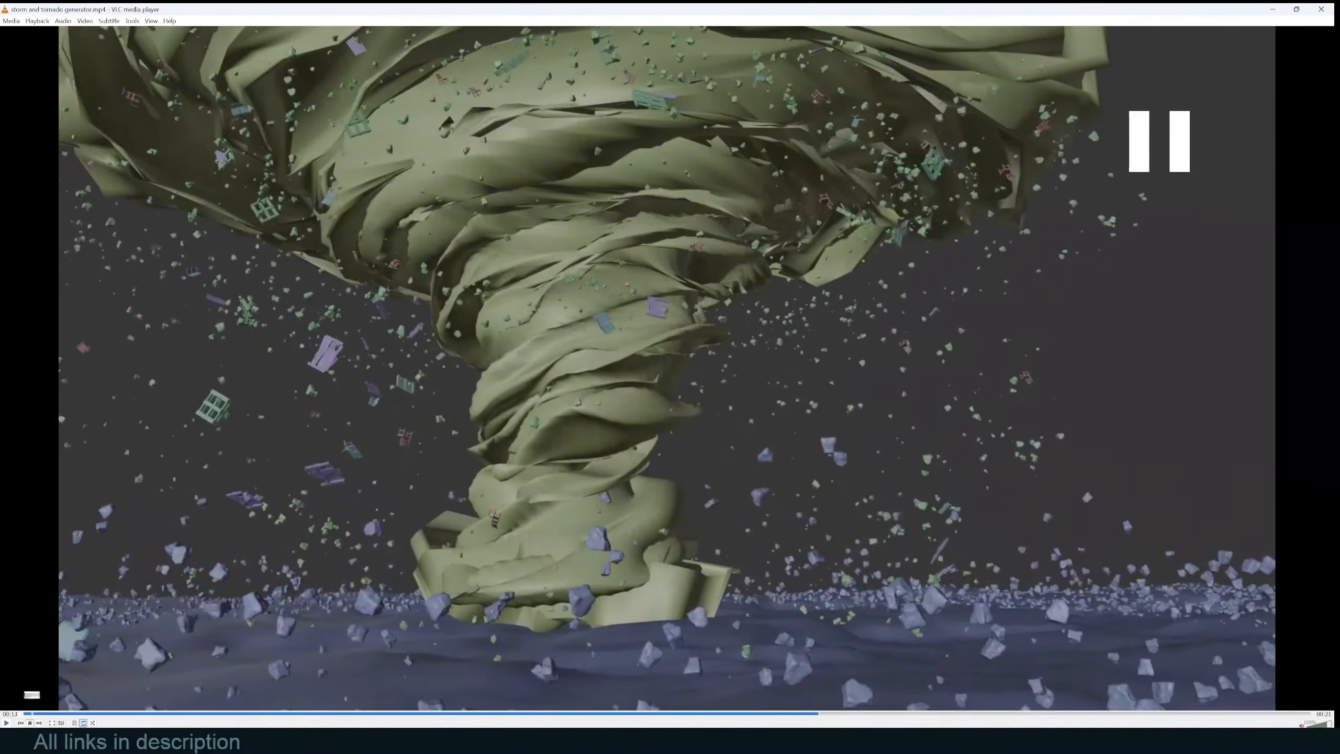
left_click(23, 714)
key("space")
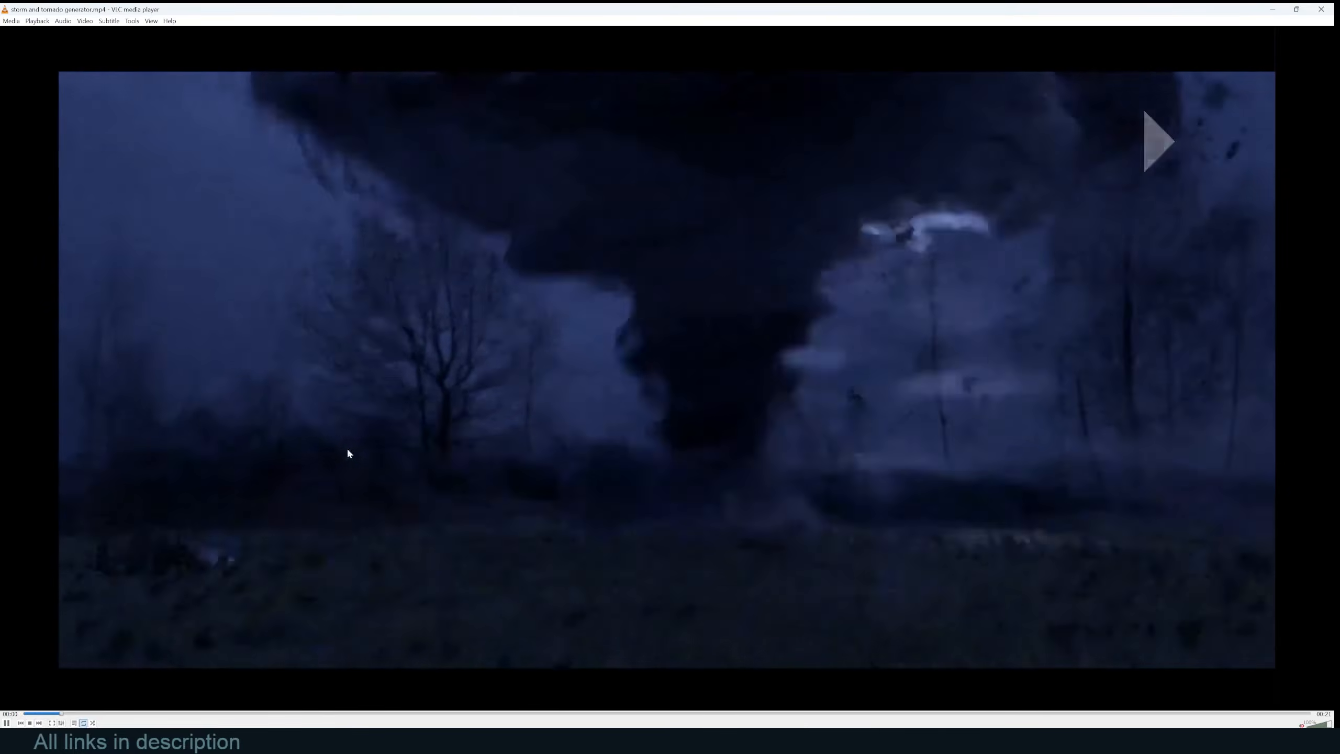
key("space")
key("space")
key("space")
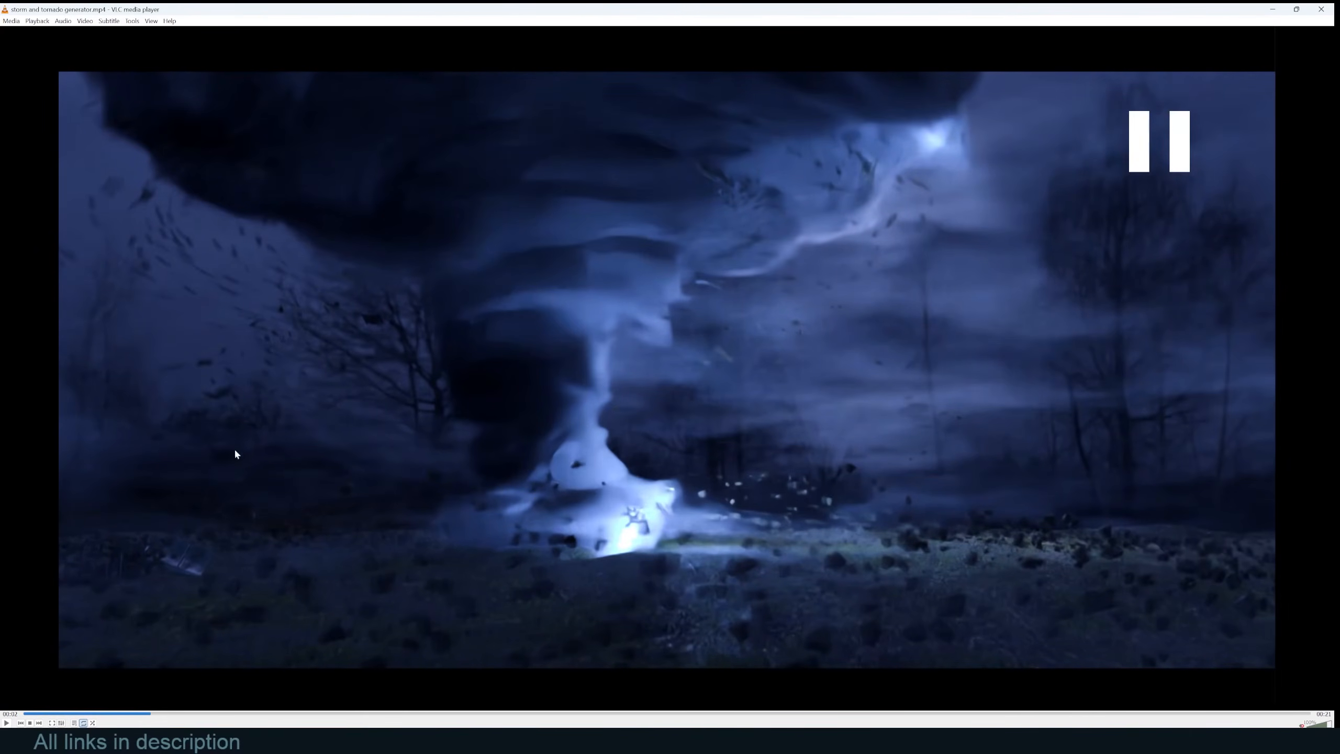
left_click(1274, 11)
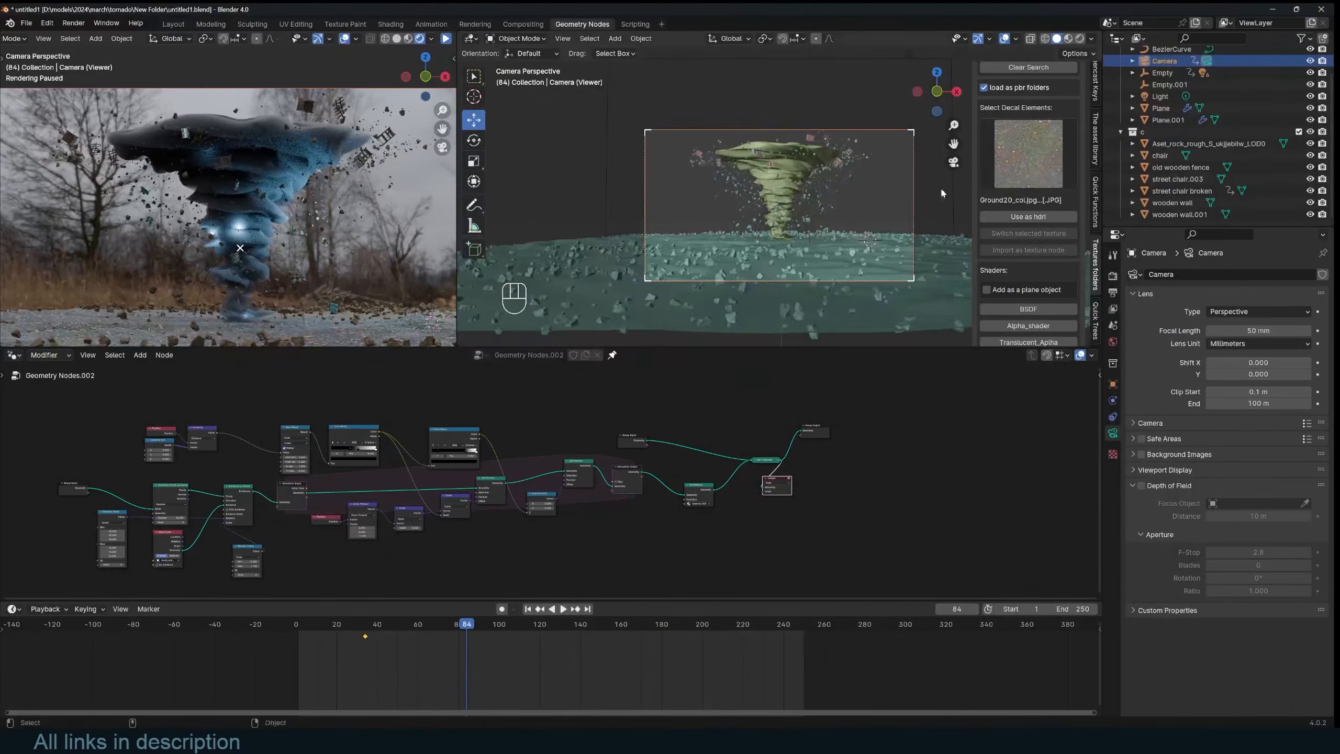
Step: Add a cube, clear its location to the world origin, and scale it up uniformly to about 4.83 around the tornado
middle_click_drag(940, 187, 835, 243)
scroll(835, 243, "down", 5)
key("shift+a")
mouse_move(749, 153)
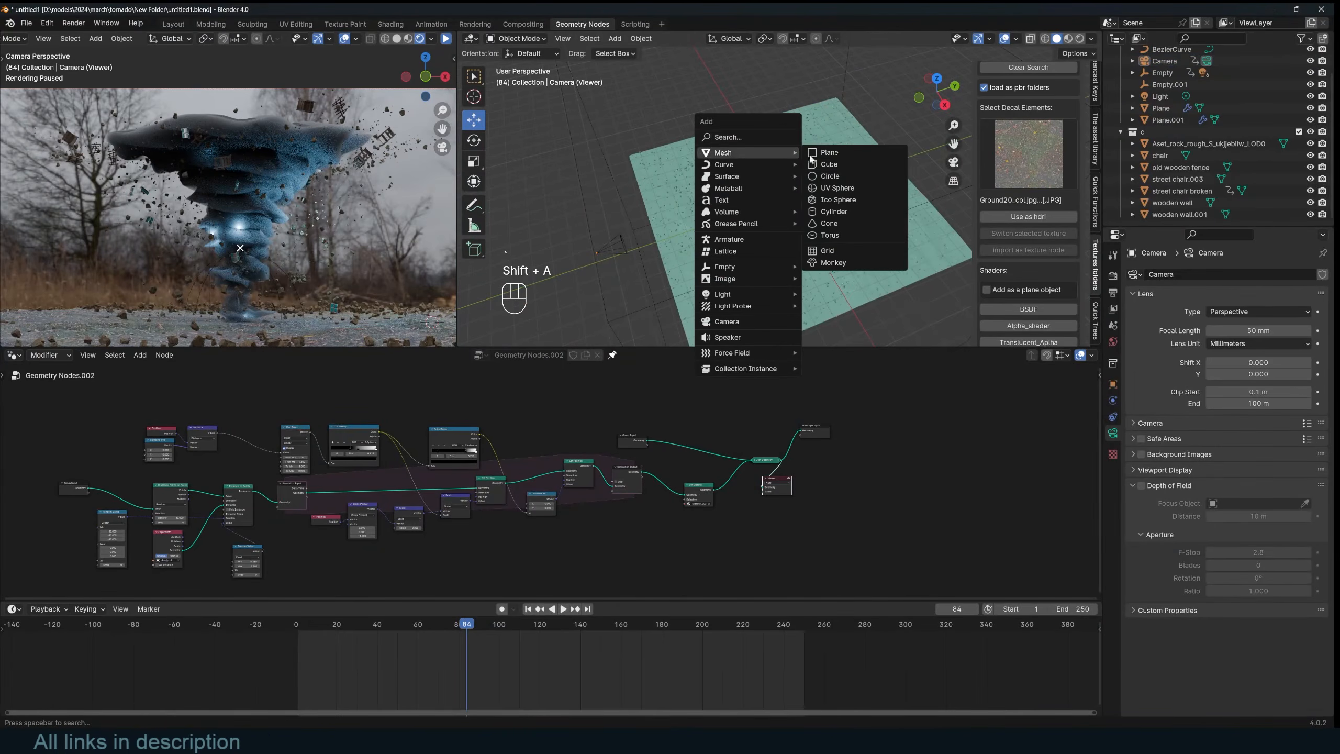
left_click(821, 172)
key("alt+g")
key("KP_1")
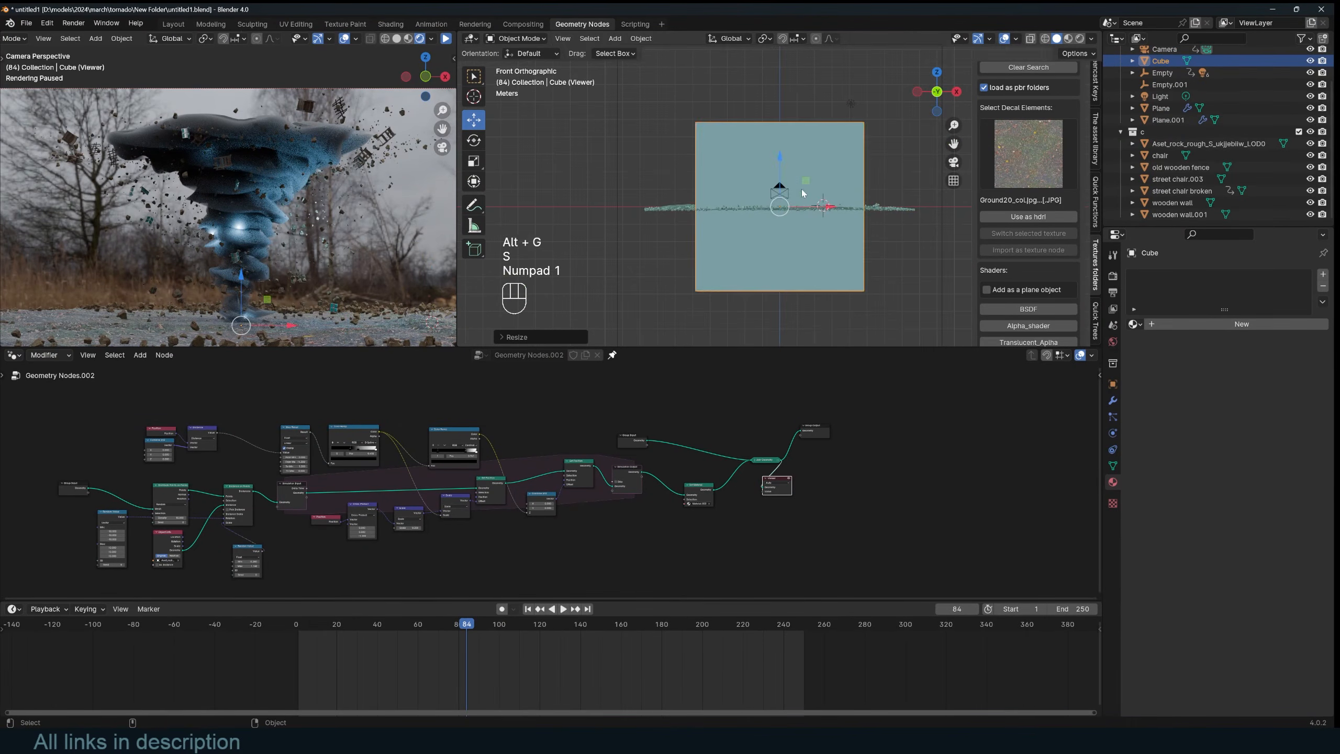
Step: Flatten the cube vertically to a Z scale of about 1.95 and raise it to about 1.43 m above the origin
key("s")
key("z")
left_click(787, 189)
key("g")
key("z")
key("z")
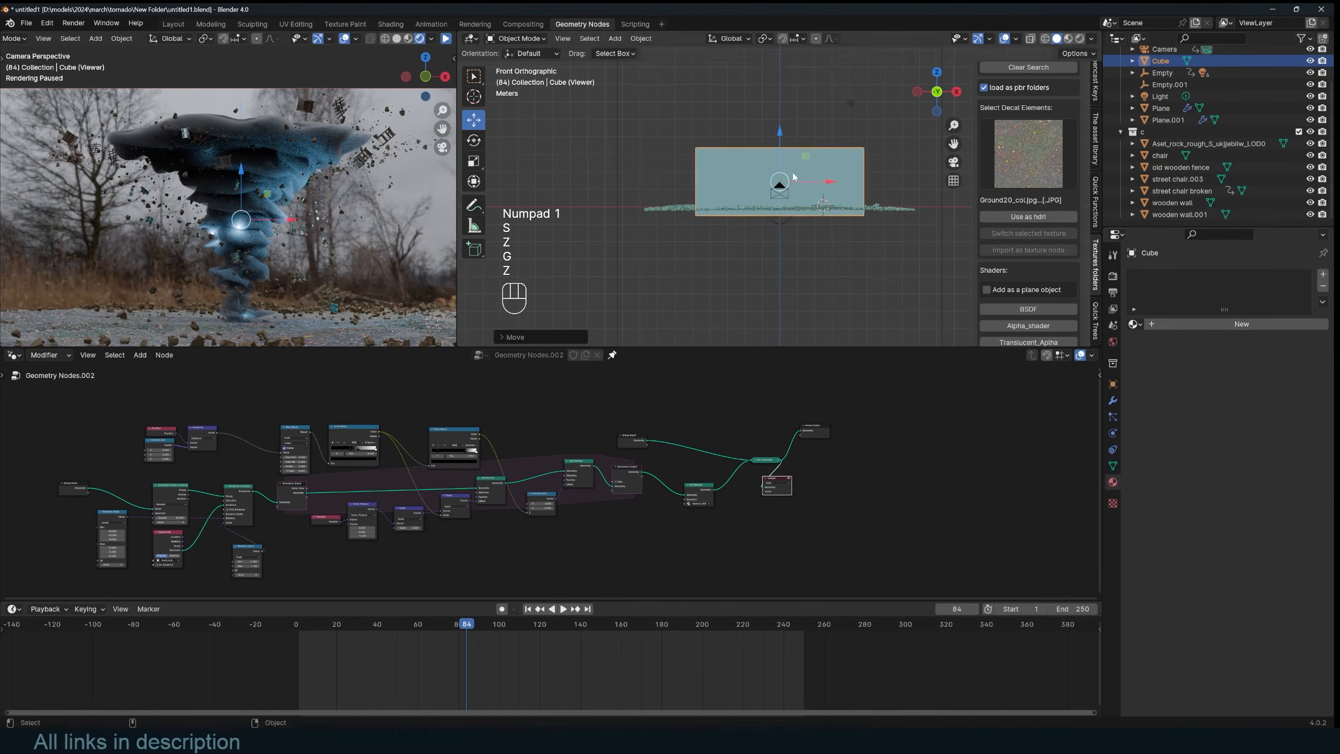
left_click(650, 174)
middle_click_drag(676, 176, 632, 223)
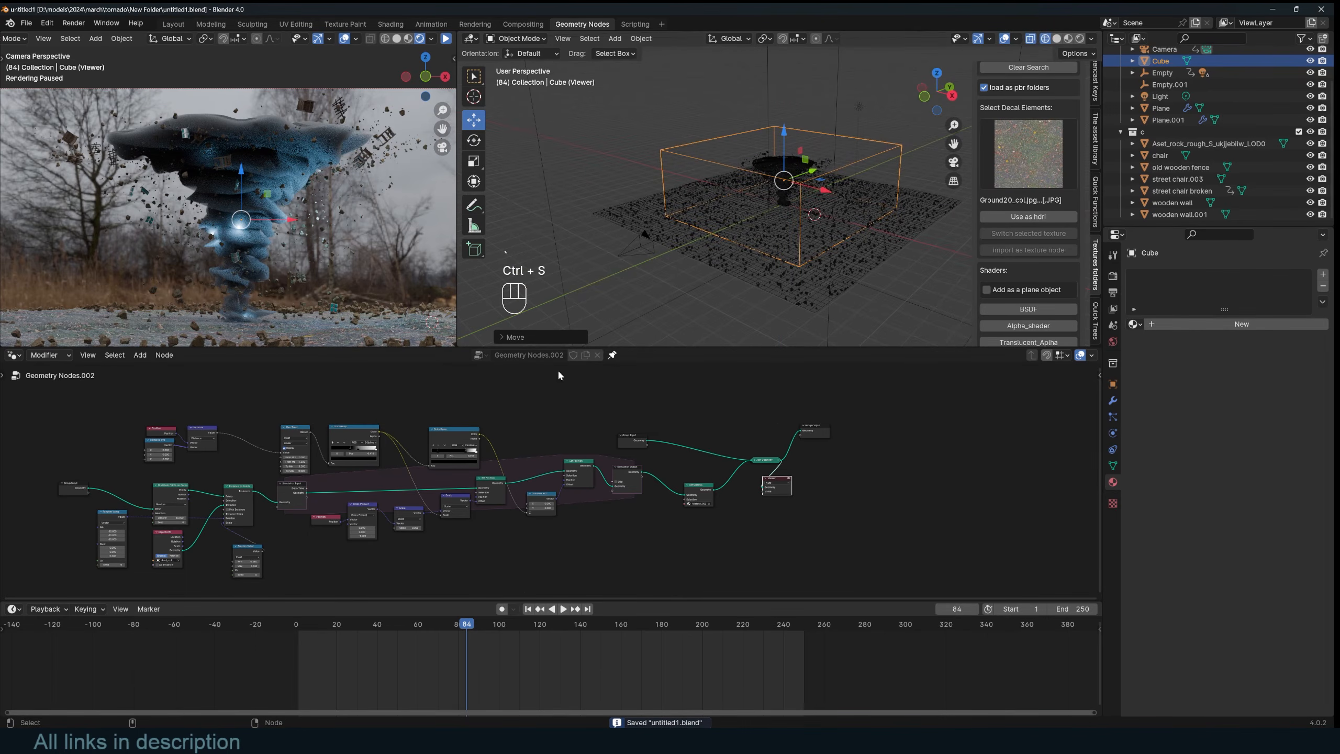
Step: Unpin the geometry node tree, create a new shader material for the cube, and return the viewport to solid shading
left_click(597, 355)
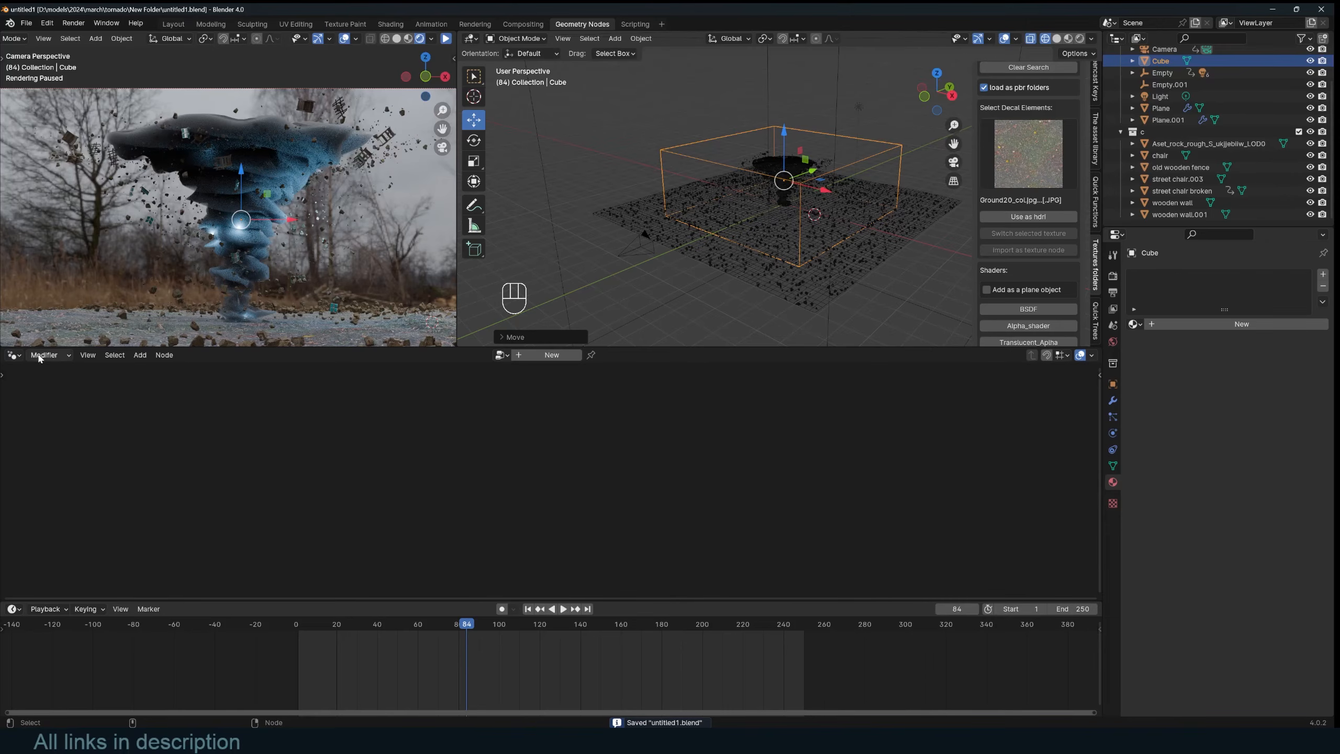
left_click(570, 357)
key("z")
left_click(891, 244)
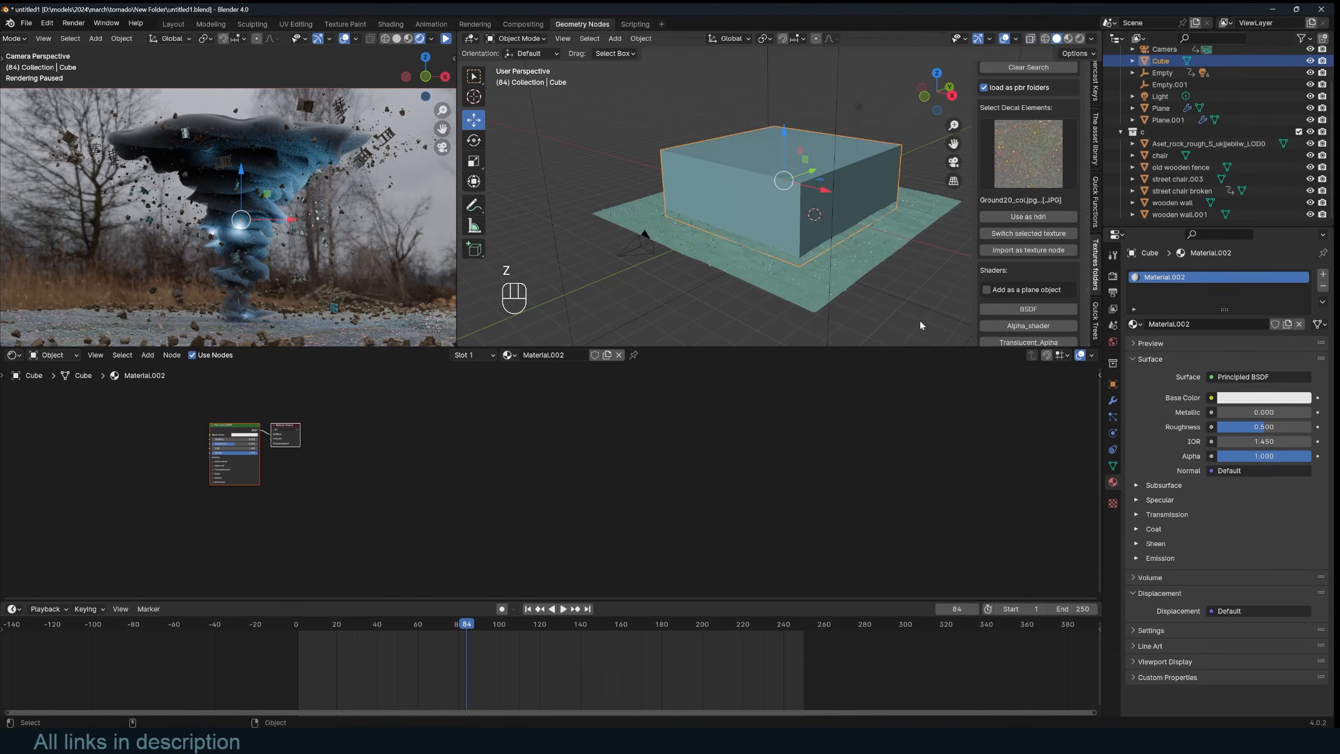
Step: Set the cube's viewport display to Wire and save the file
left_click(1113, 385)
left_click(1184, 569)
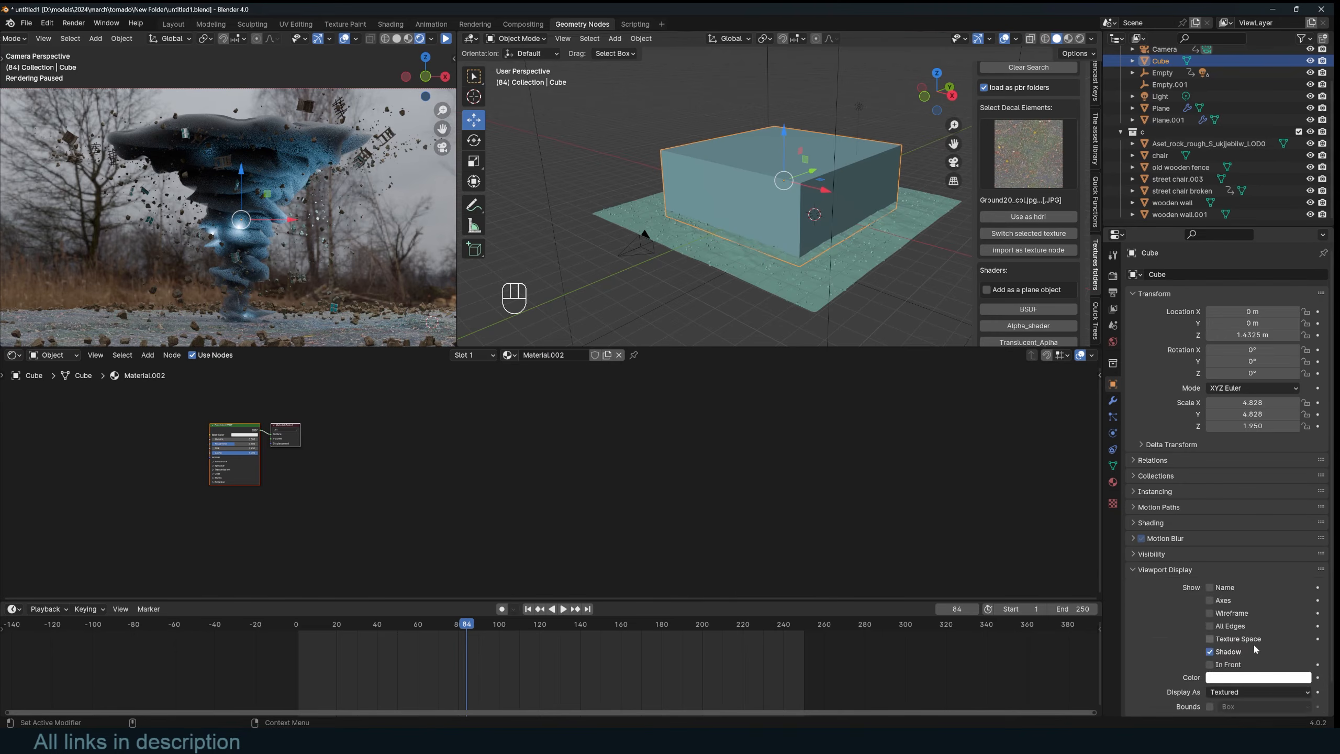
left_click(1262, 691)
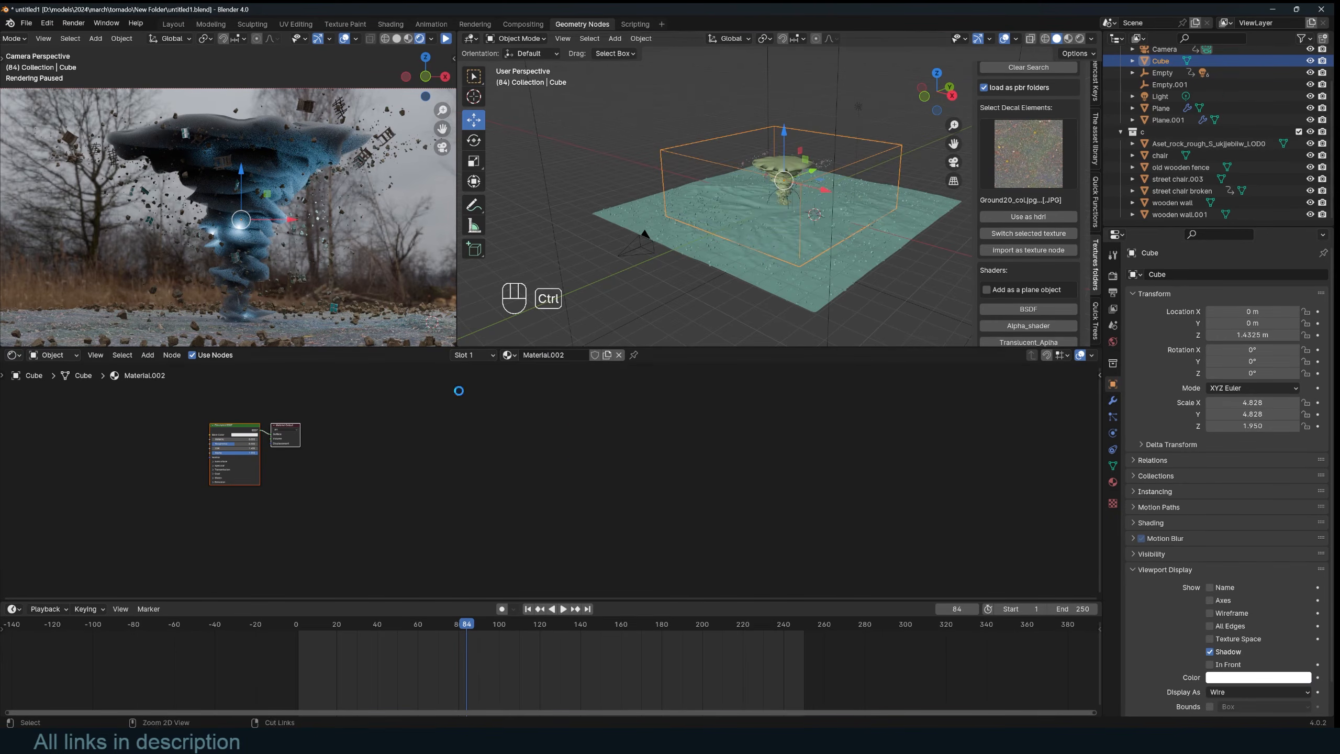
key("ctrl+s")
Step: Replace the cube material's Principled BSDF with a Principled Volume feeding the Material Output's Volume
key("Home")
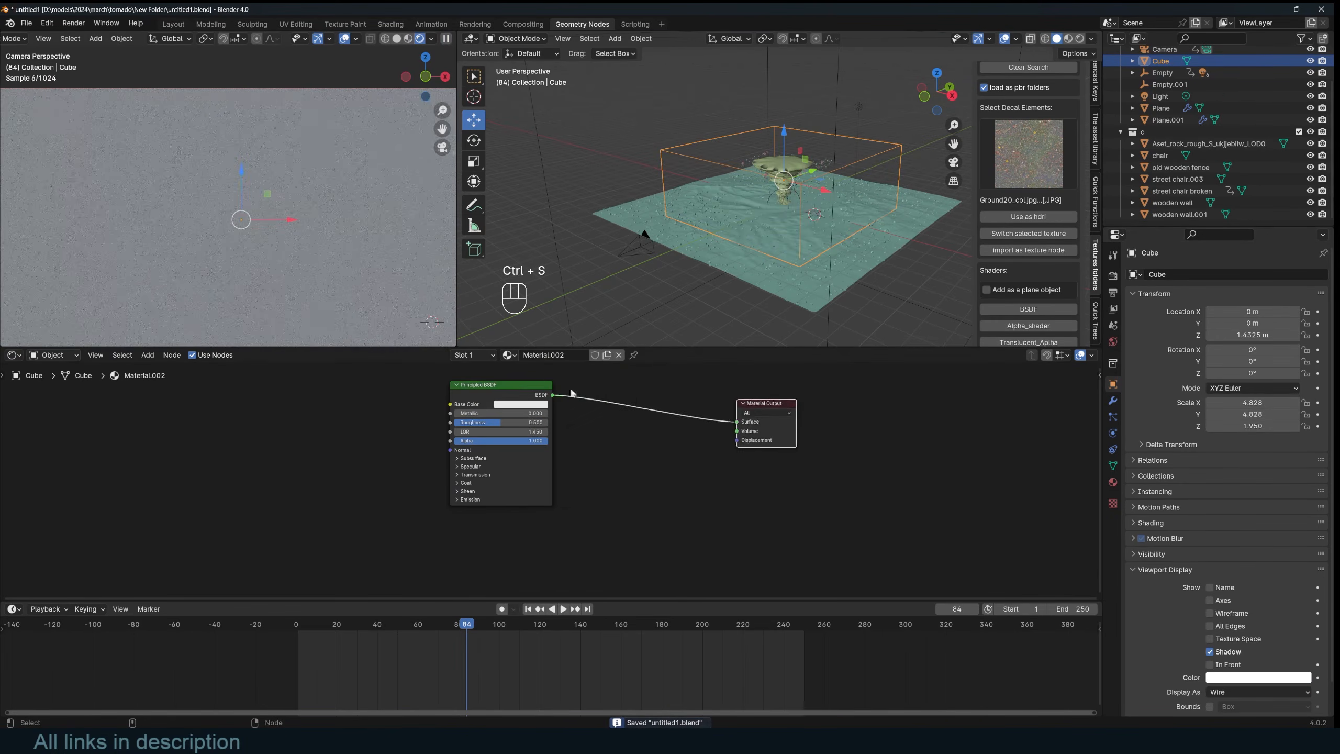
key("x")
key("shift+a")
left_click(496, 390)
type("v")
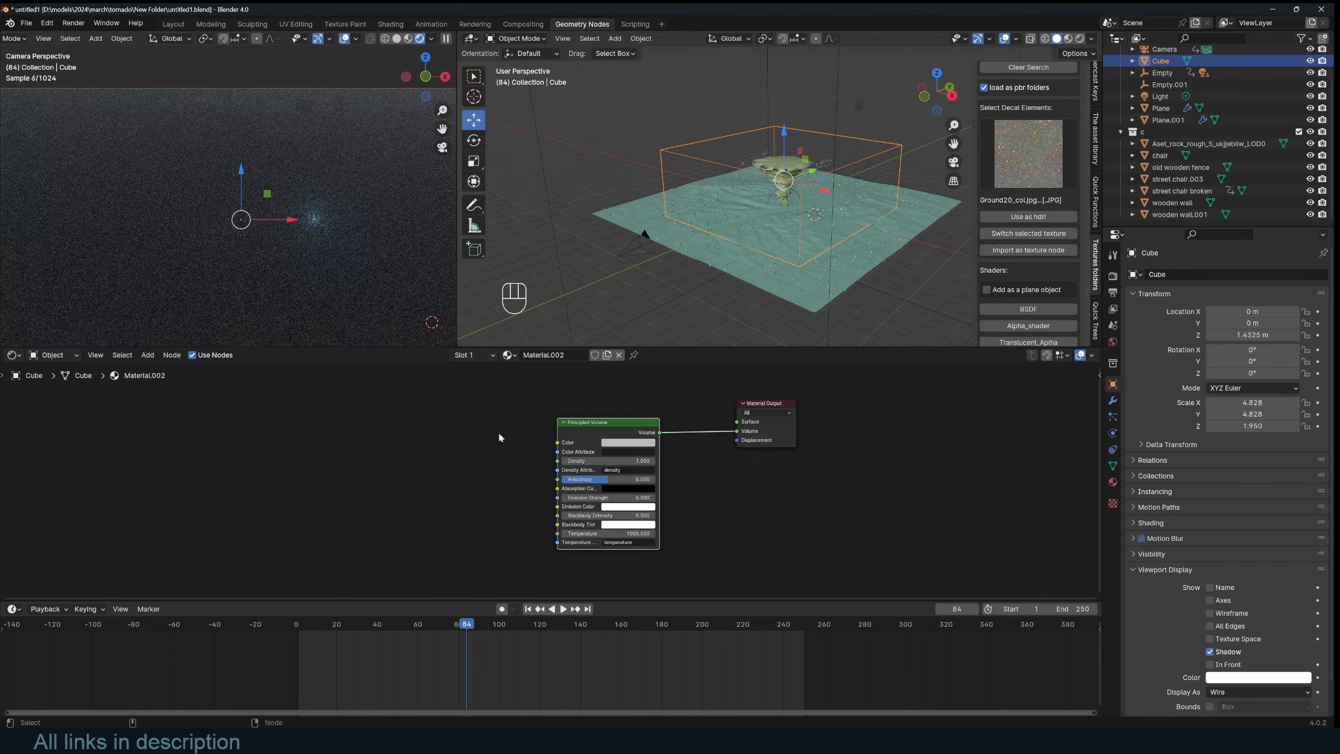
Step: Add a Noise Texture and connect its Fac to the Principled Volume's Density
key("shift+a")
left_click(498, 422)
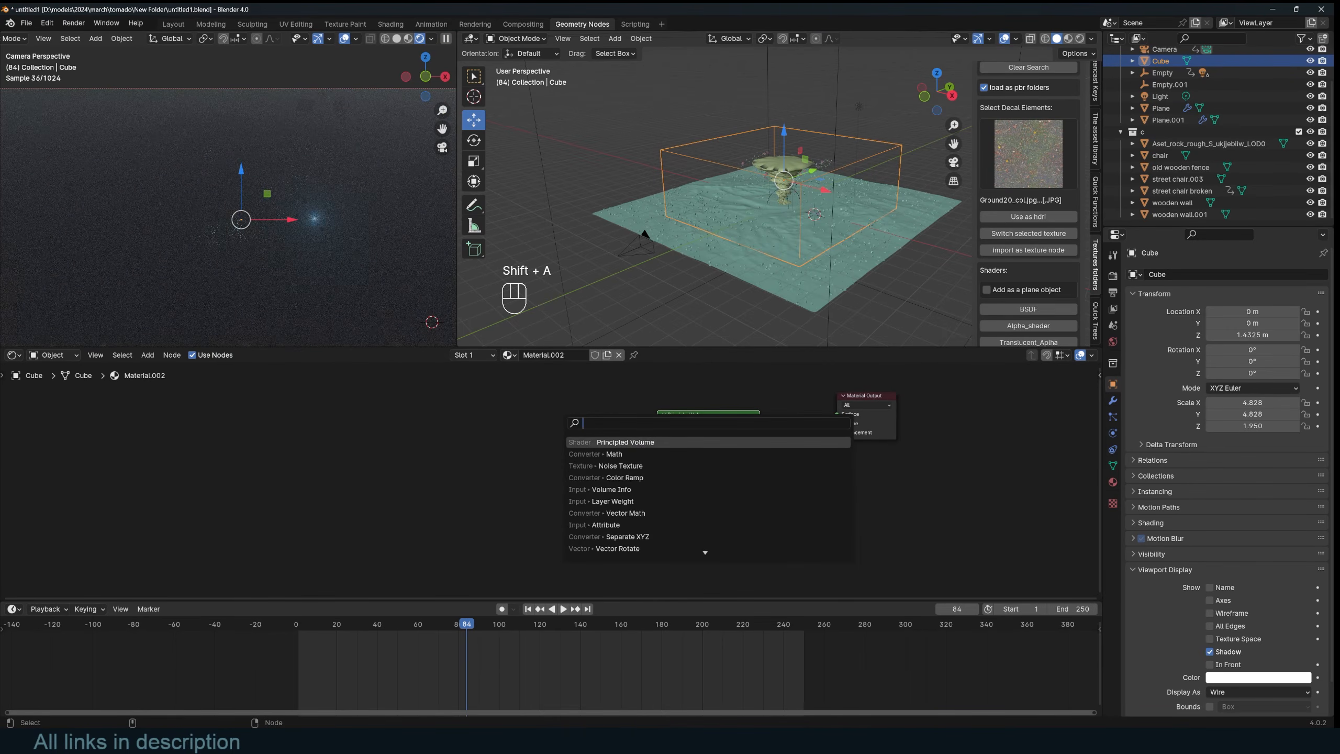
type("npp")
key("BackSpace")
key("BackSpace")
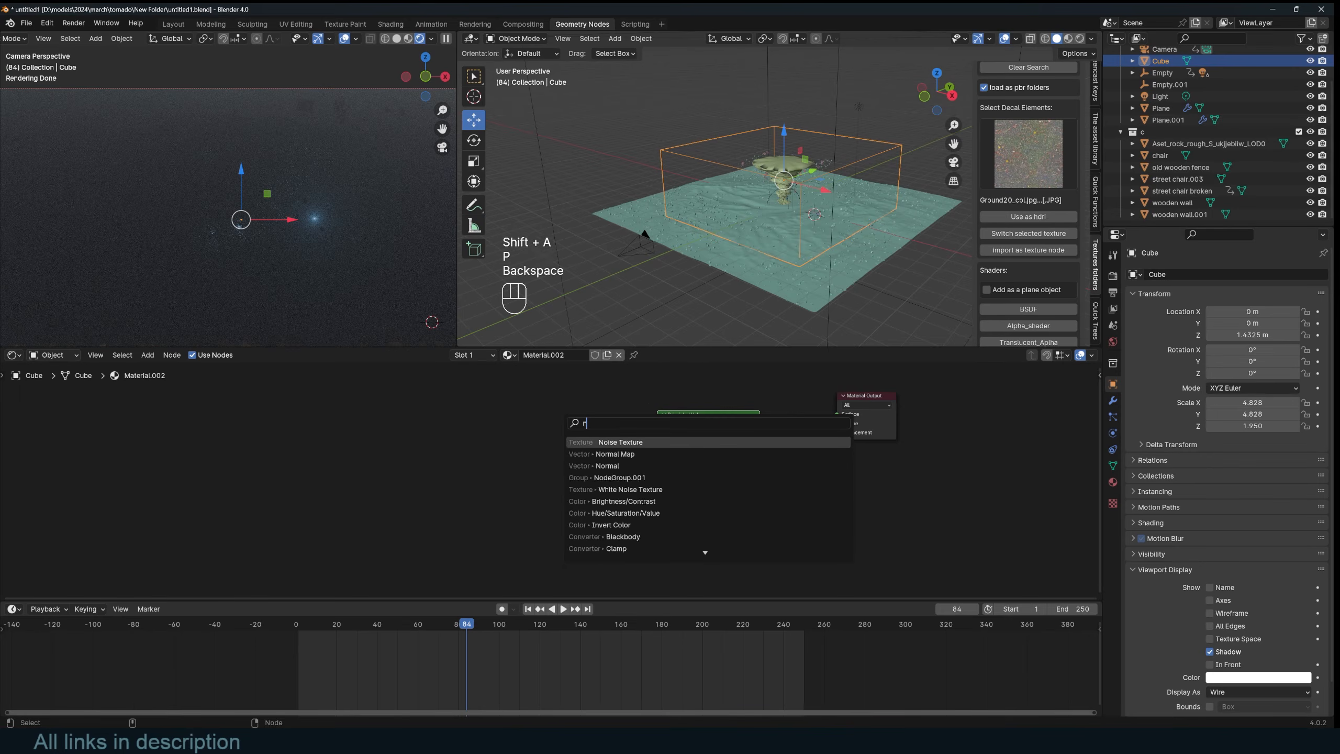
type("oise")
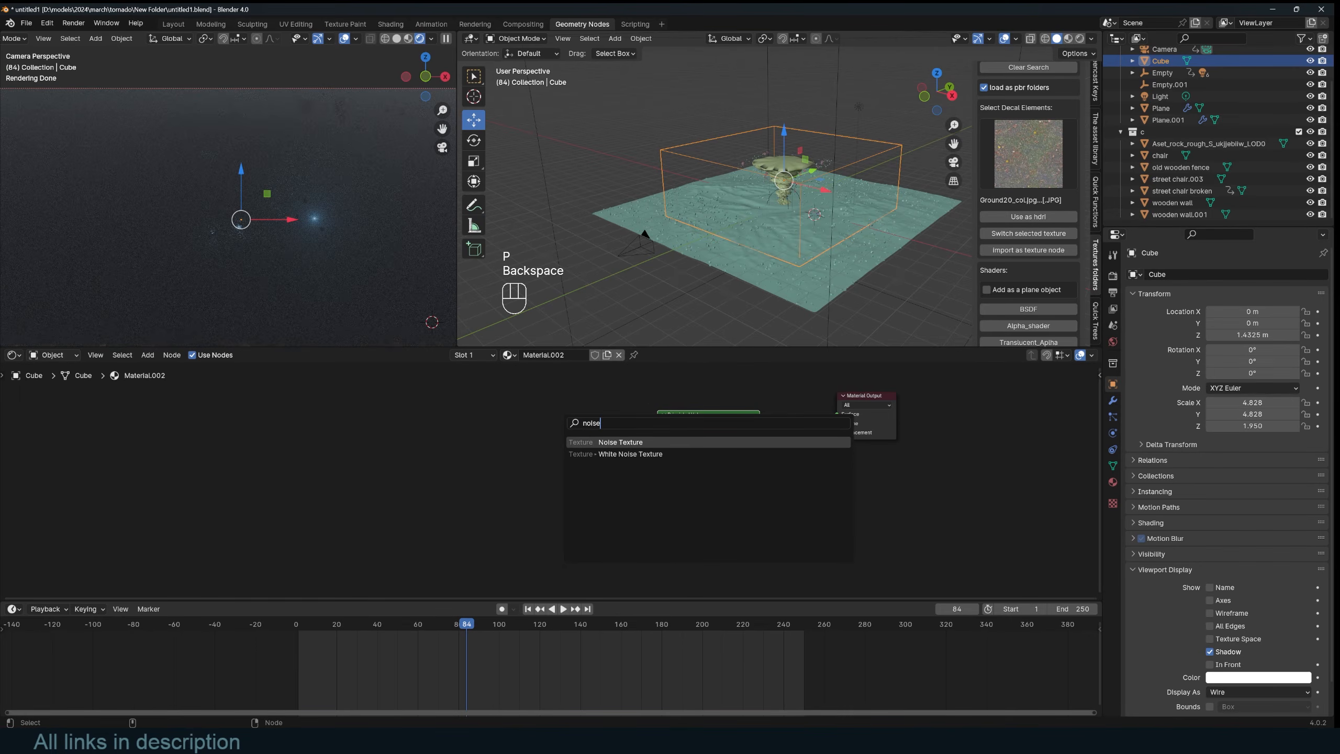
key("Return")
left_click(444, 431)
scroll(468, 436, "up", 4)
left_click_drag(462, 429, 695, 444)
Step: Insert a Color Ramp between the Noise Texture and the Principled Volume's Density
key("shift+a")
type("rame")
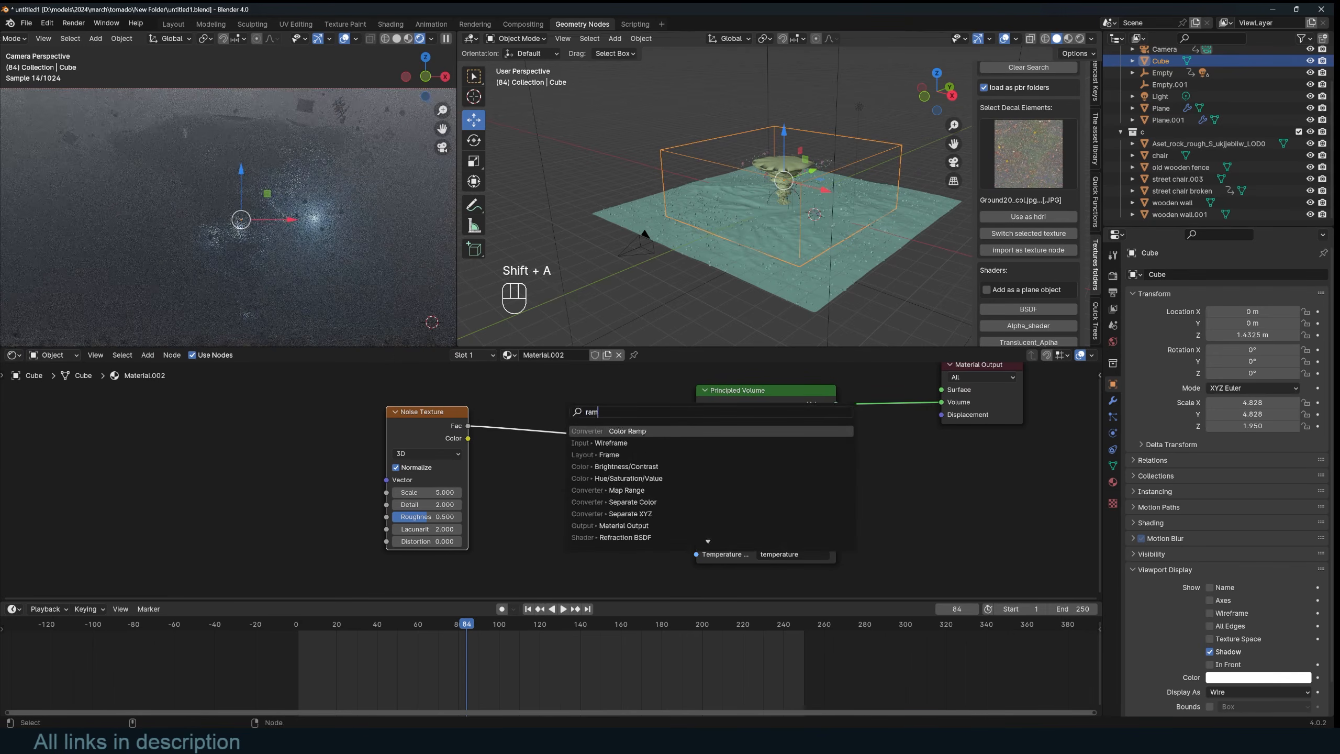
key("BackSpace")
type("p")
key("Return")
left_click(549, 438)
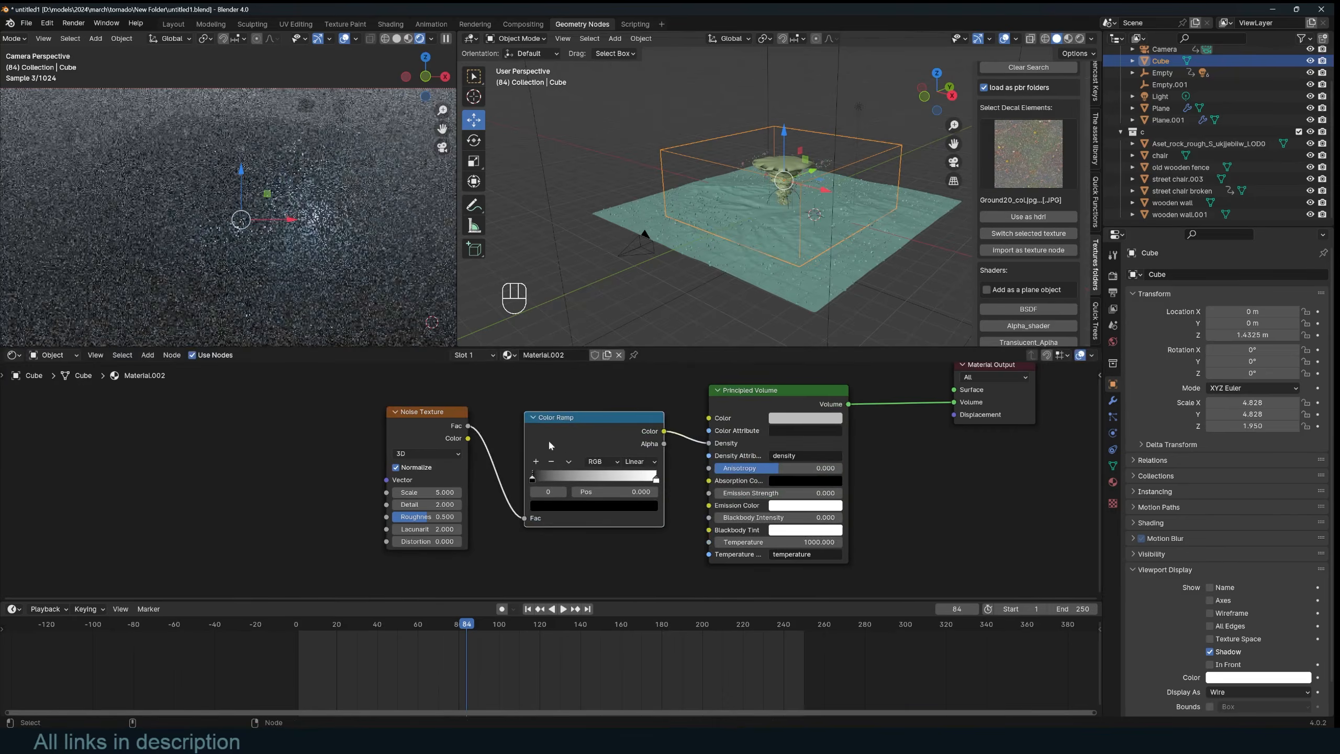
Step: Move the ramp's black stop to about the middle and its white stop to 0.807, set the noise scale to 12, and save
left_click_drag(536, 476, 632, 478)
left_click_drag(424, 492, 462, 492)
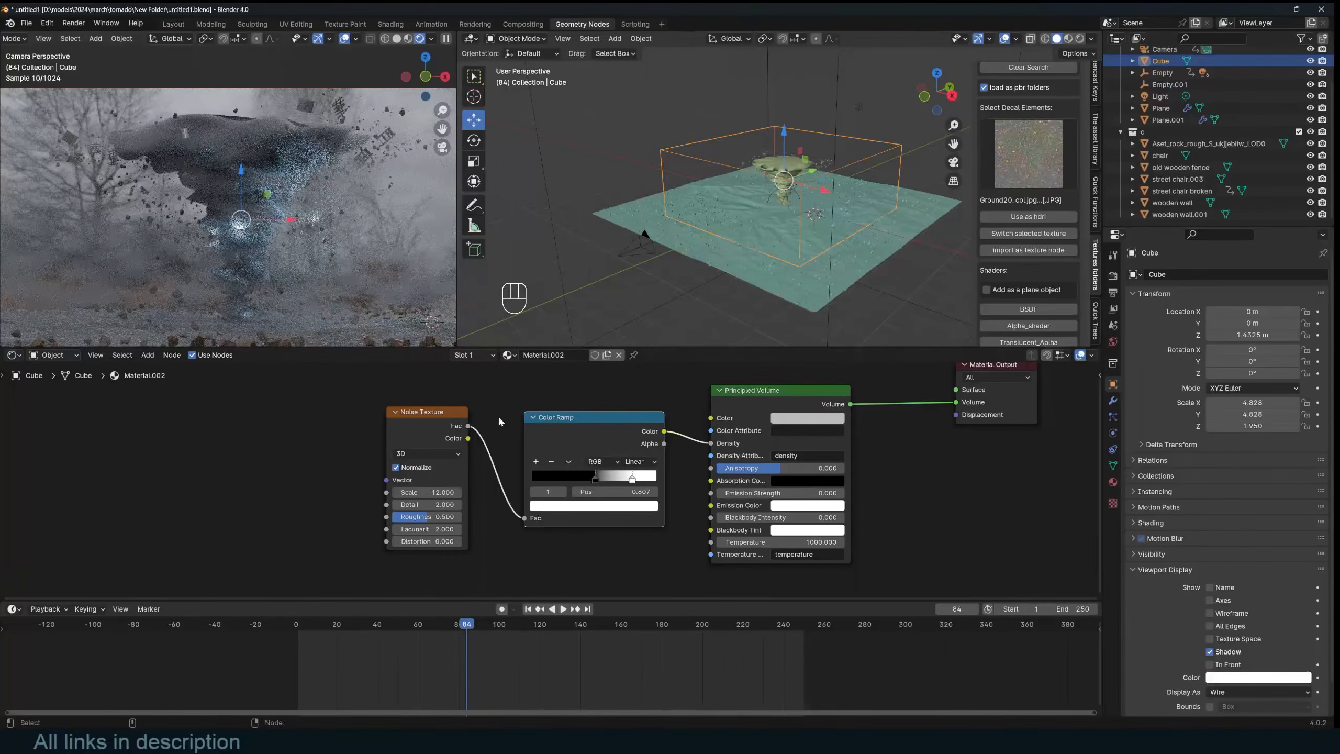
key("ctrl+s")
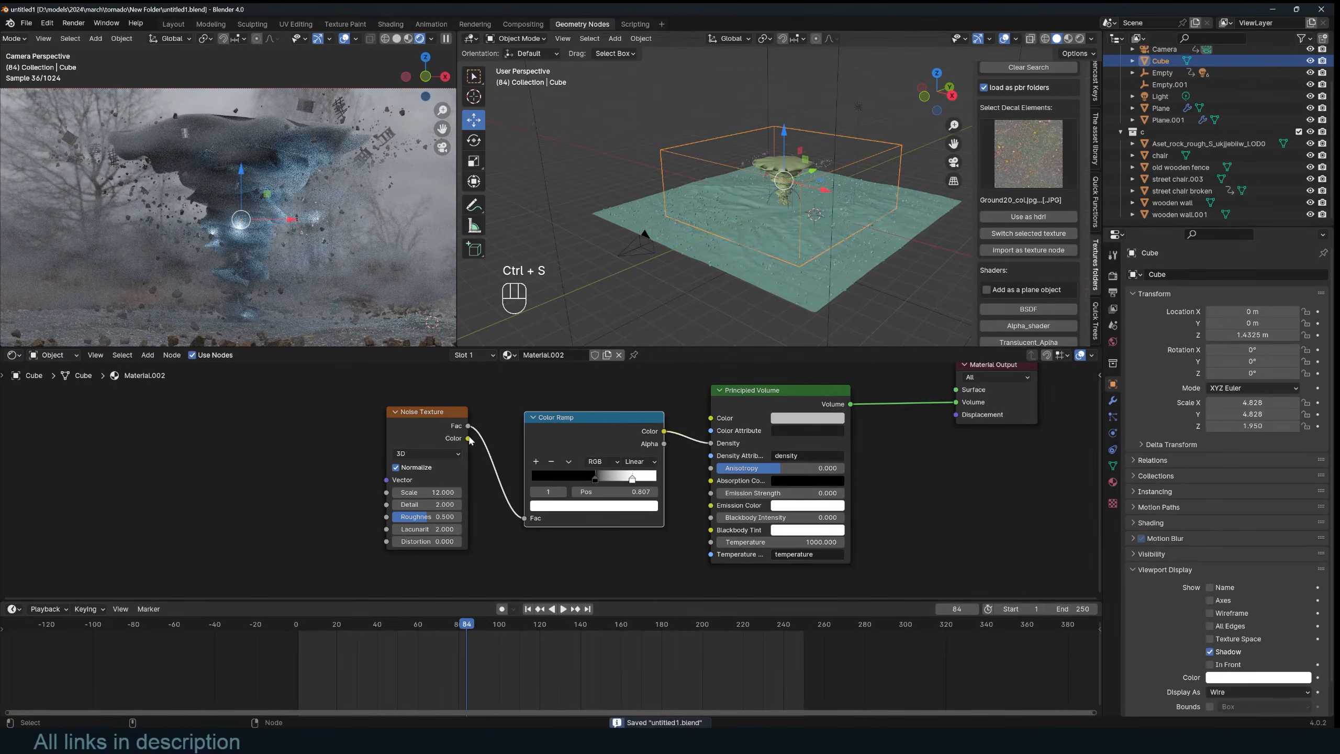
Step: Add Texture Coordinate and Mapping nodes driving the Noise Texture's Vector
left_click(405, 419)
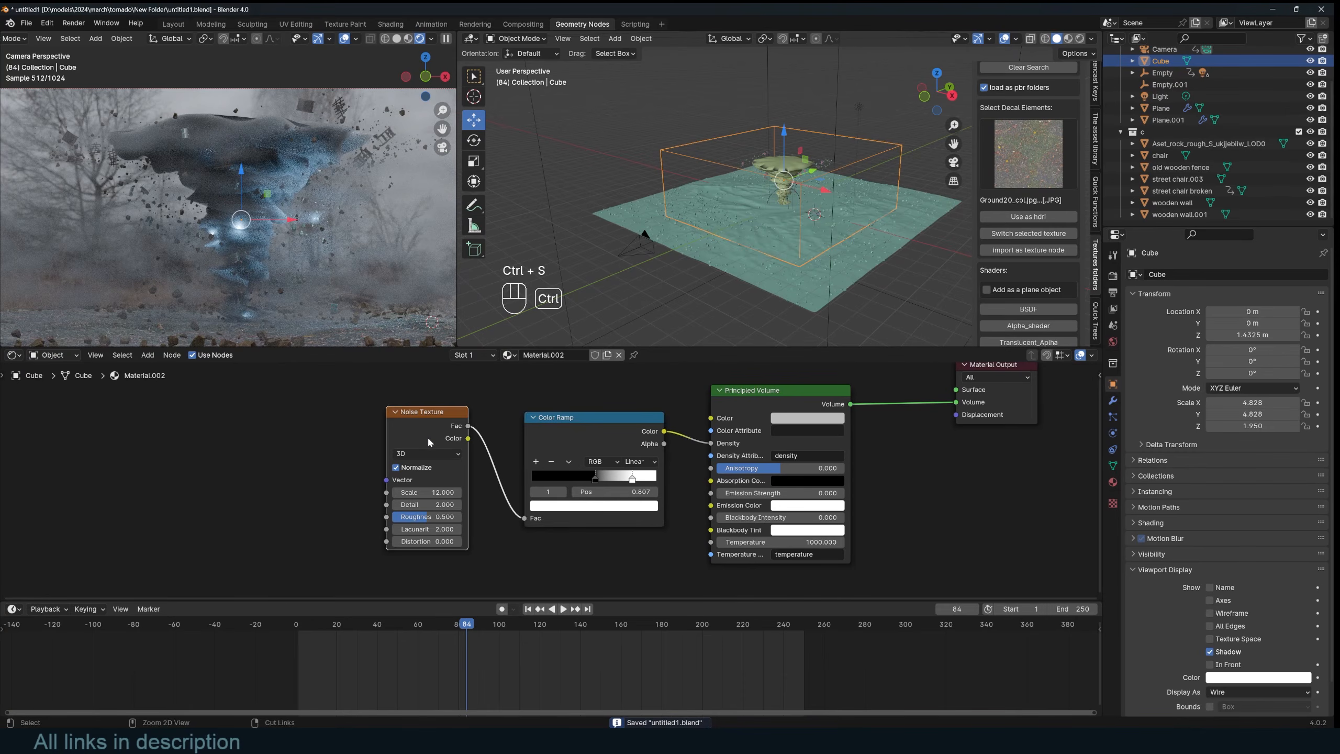
key("ctrl+t")
middle_click_drag(338, 475, 582, 425)
left_click(696, 564)
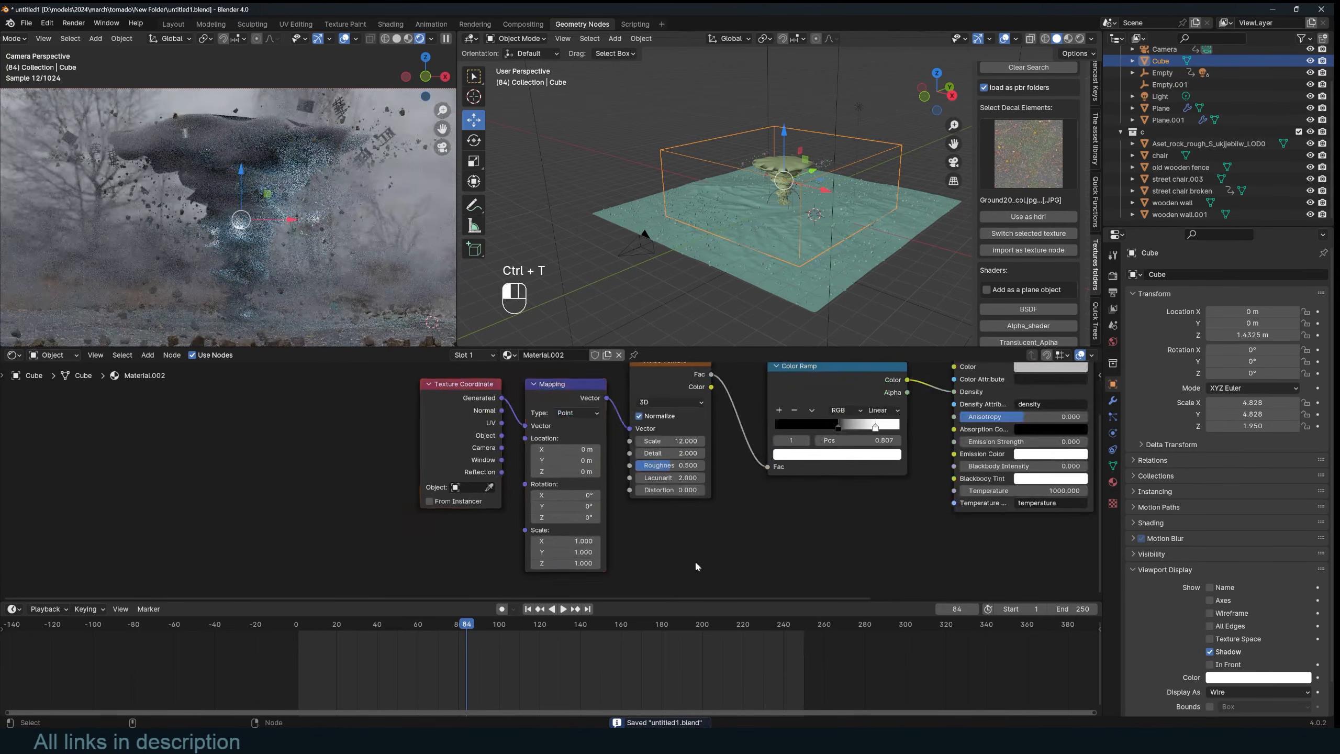
middle_click_drag(690, 562, 702, 563)
Step: Space the texture nodes away from the Color Ramp and feed the Mapping node with Object coordinates instead of Generated
left_click_drag(694, 568, 498, 487)
left_click_drag(593, 390, 482, 391)
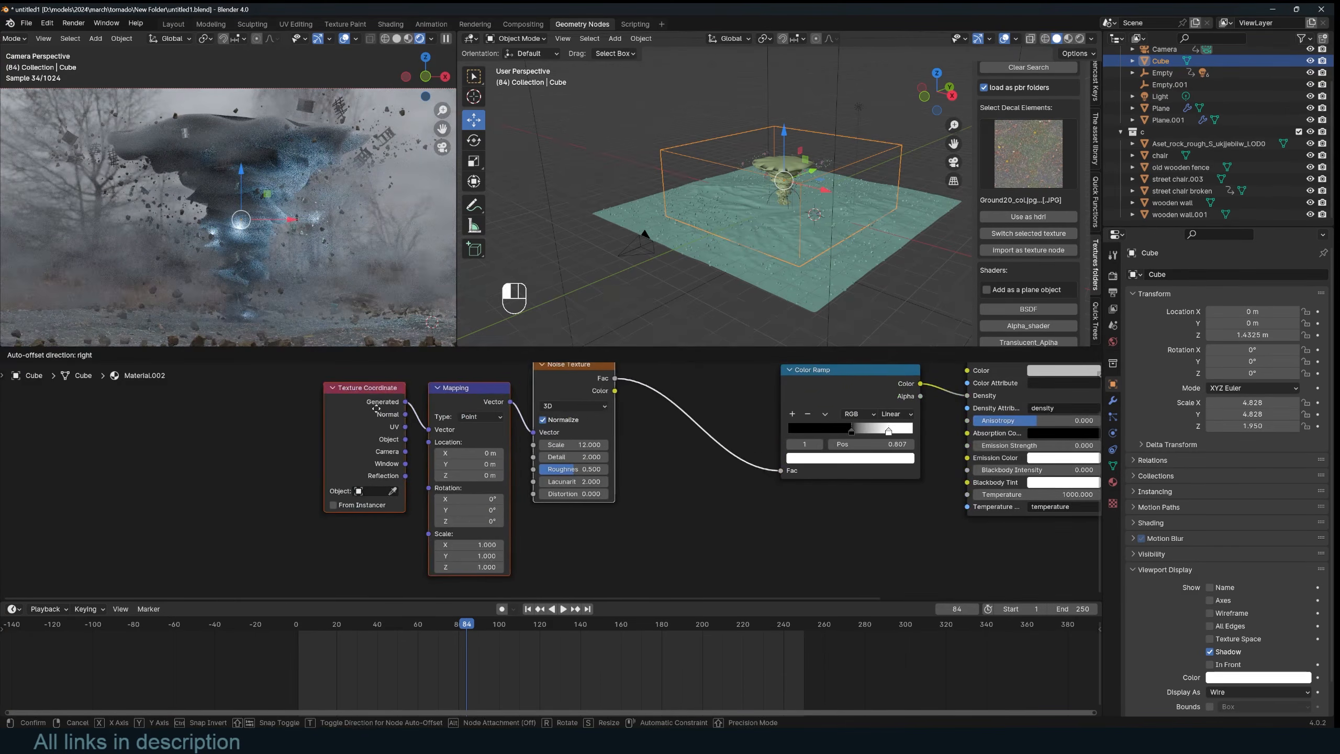
left_click(482, 391)
middle_click_drag(484, 394, 543, 429)
left_click_drag(417, 461, 311, 454)
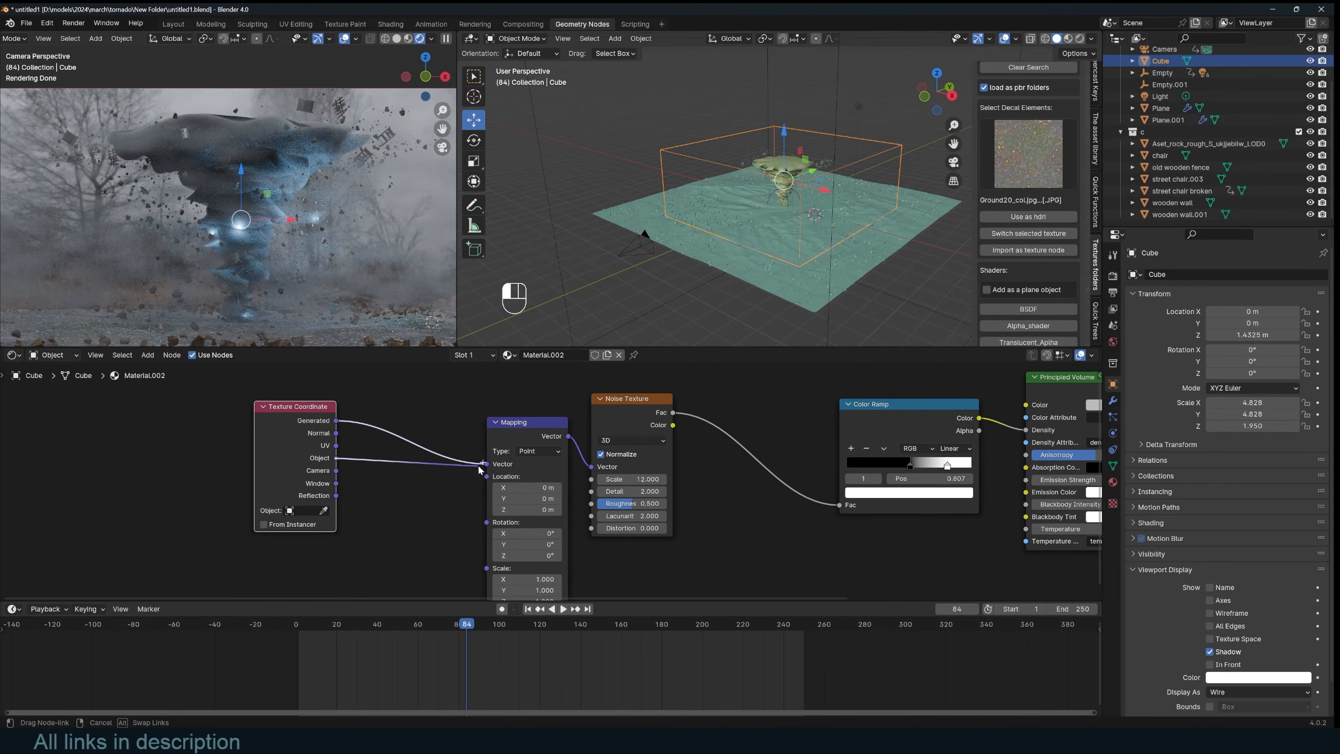
left_click_drag(483, 469, 482, 475)
middle_click_drag(579, 556, 585, 507)
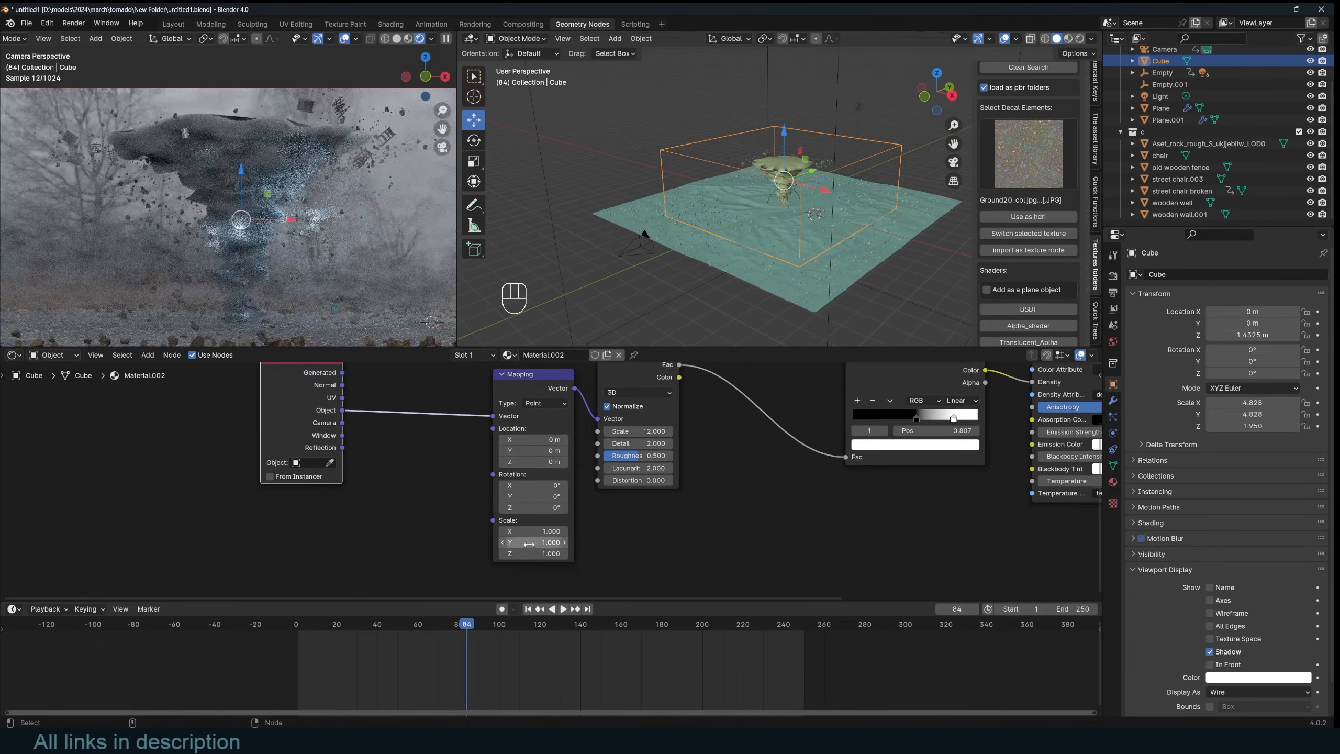
mouse_move(546, 510)
left_mouse_down()
mouse_move(627, 509)
mouse_move(554, 509)
mouse_move(573, 510)
mouse_move(553, 498)
left_mouse_up()
key("ctrl+z")
Step: Darken the Principled Volume's color to a mid grey and set the Color Ramp's black stop to 0.524
scroll(750, 235, "up", 3)
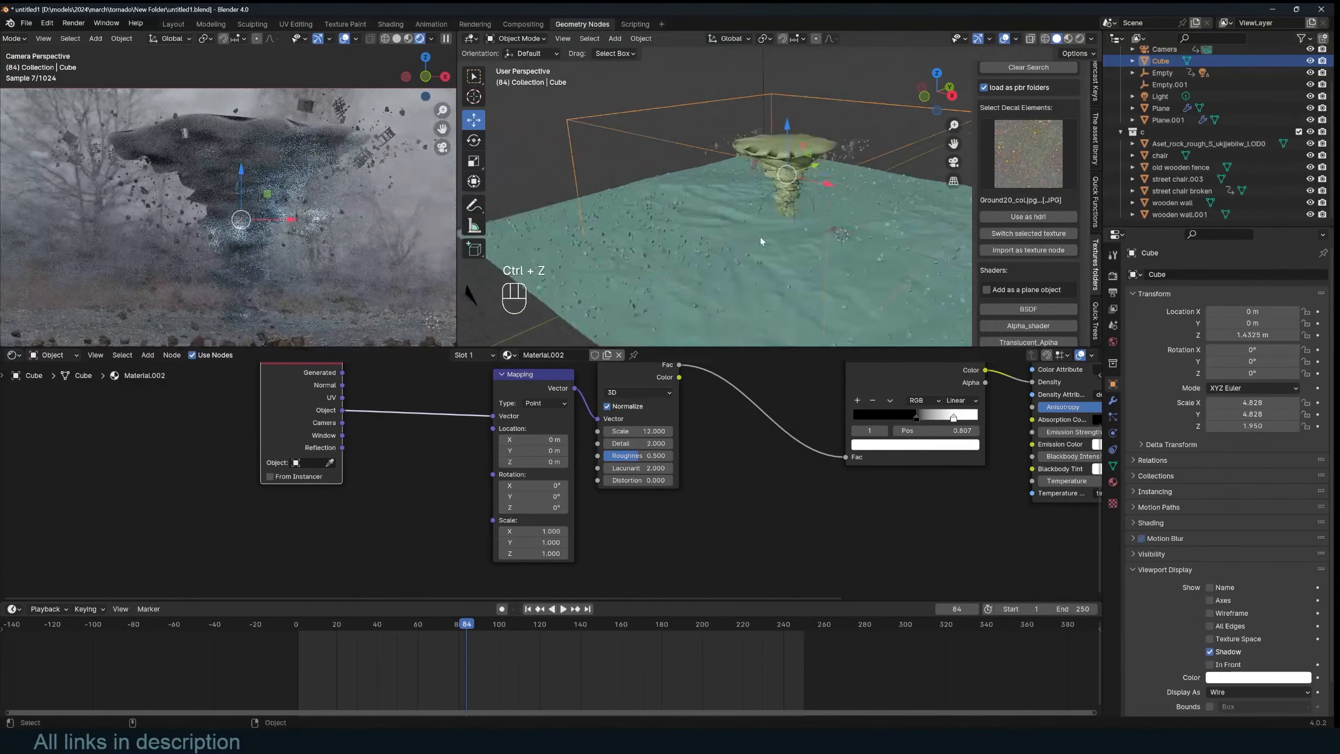
key("grave")
middle_click_drag(760, 237, 731, 226)
middle_click_drag(778, 493, 521, 550)
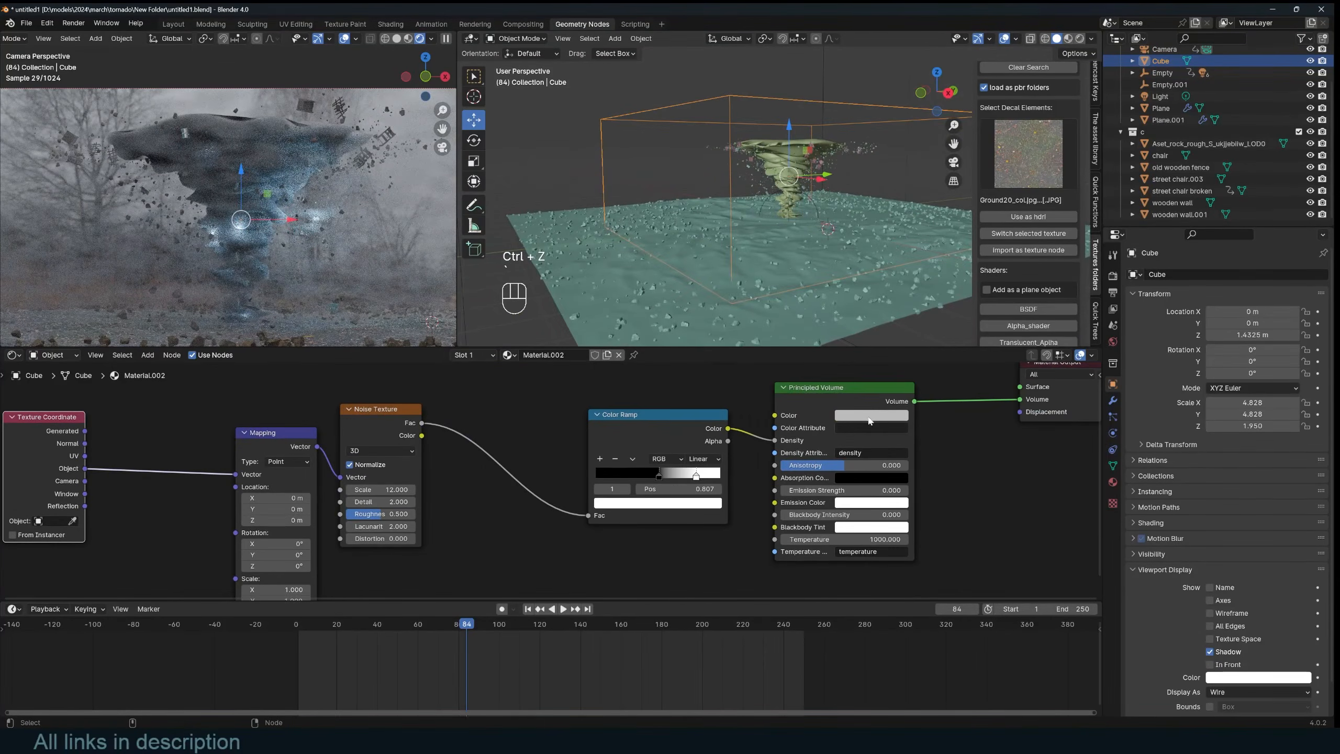
left_click(869, 417)
left_click(952, 278)
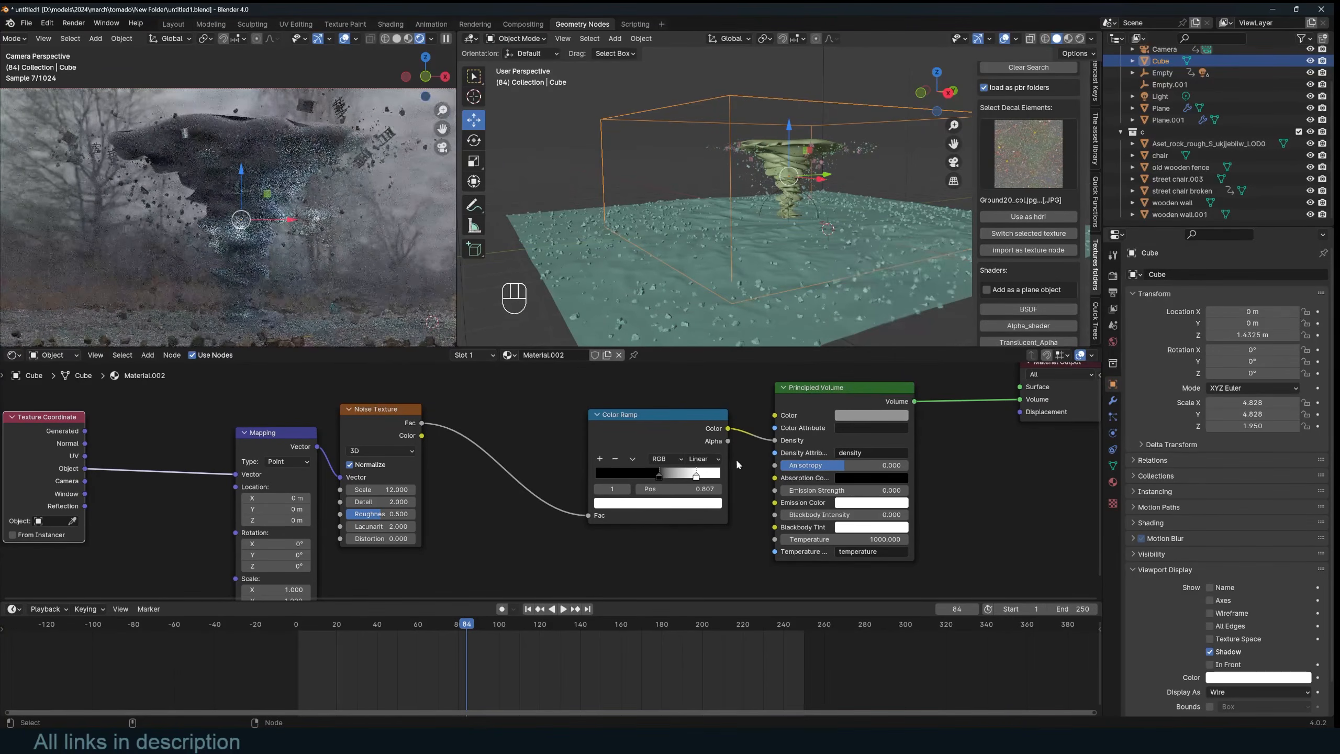
mouse_move(663, 474)
left_mouse_down()
mouse_move(712, 475)
mouse_move(661, 477)
left_mouse_up()
Step: Set the Mapping node's Z scale to 2.8 and the Noise Texture's scale to 2
middle_click_drag(528, 549, 633, 515)
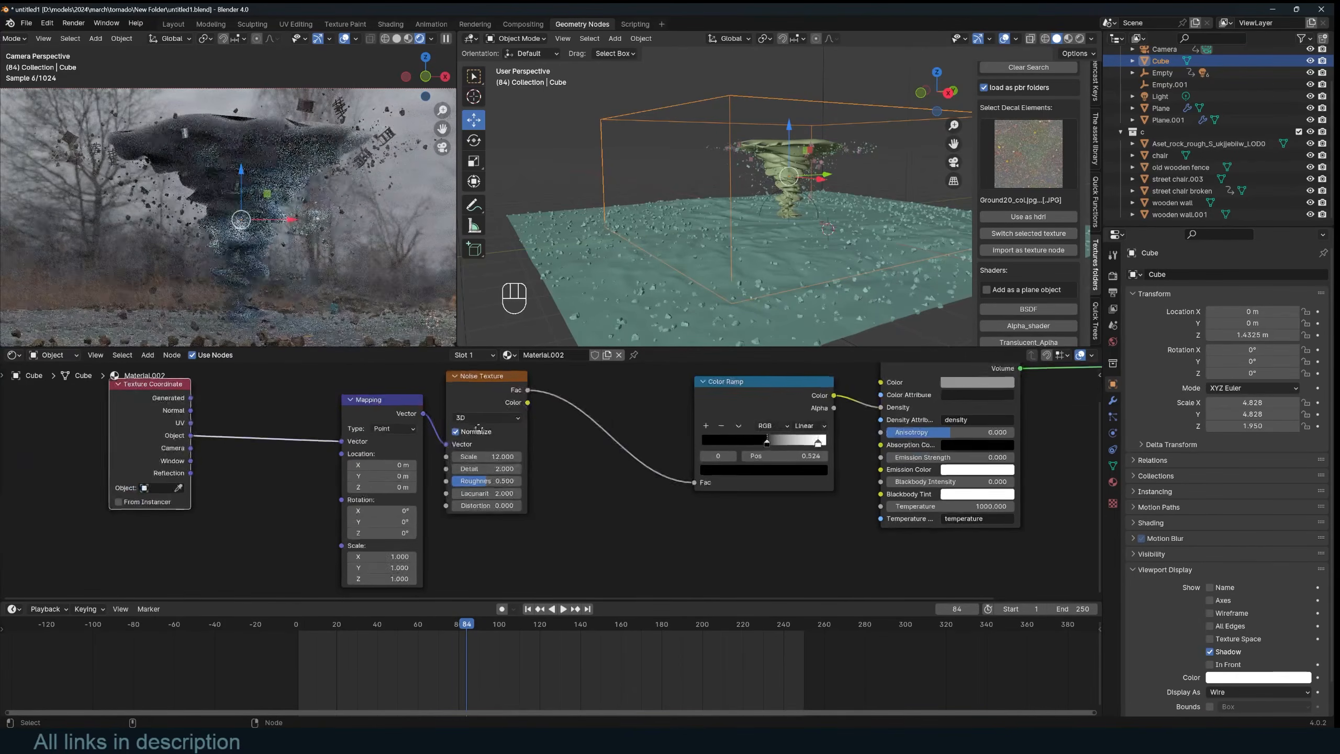
left_click(382, 578)
type("2.8")
key("Return")
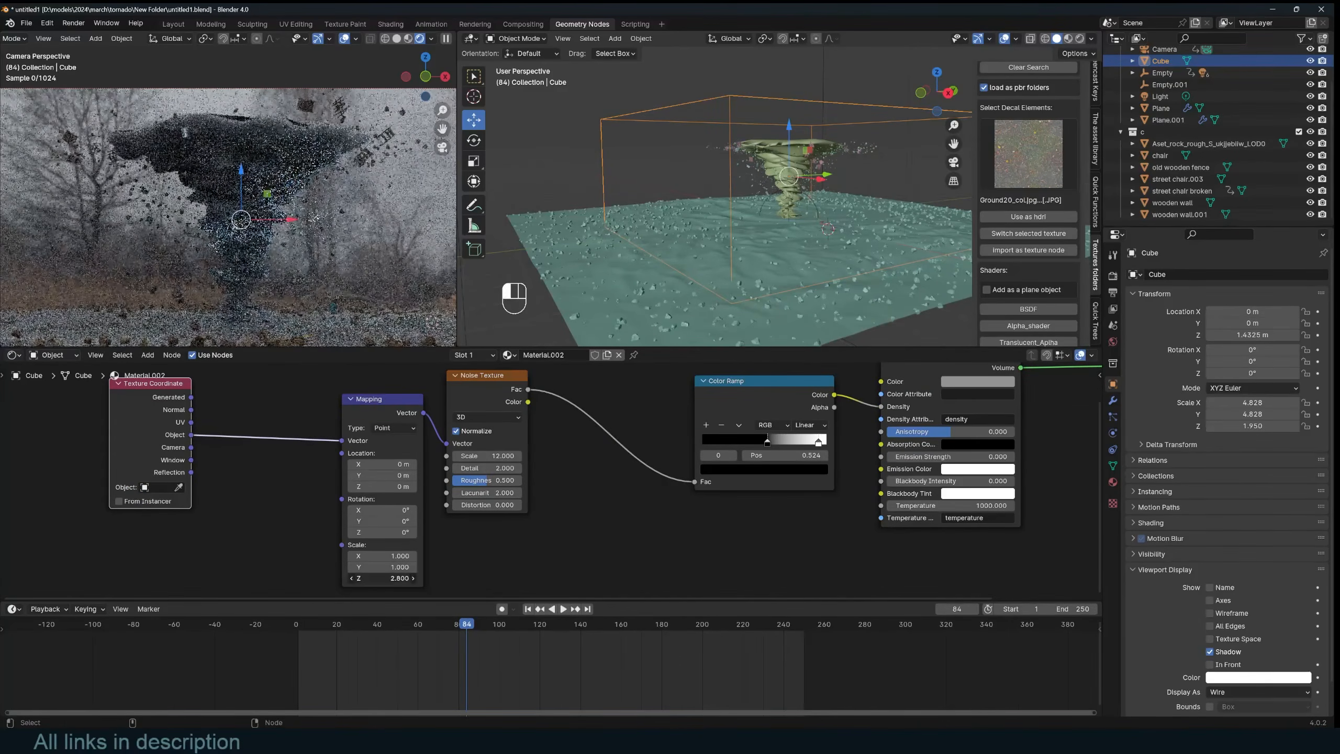
left_click_drag(486, 456, 448, 456)
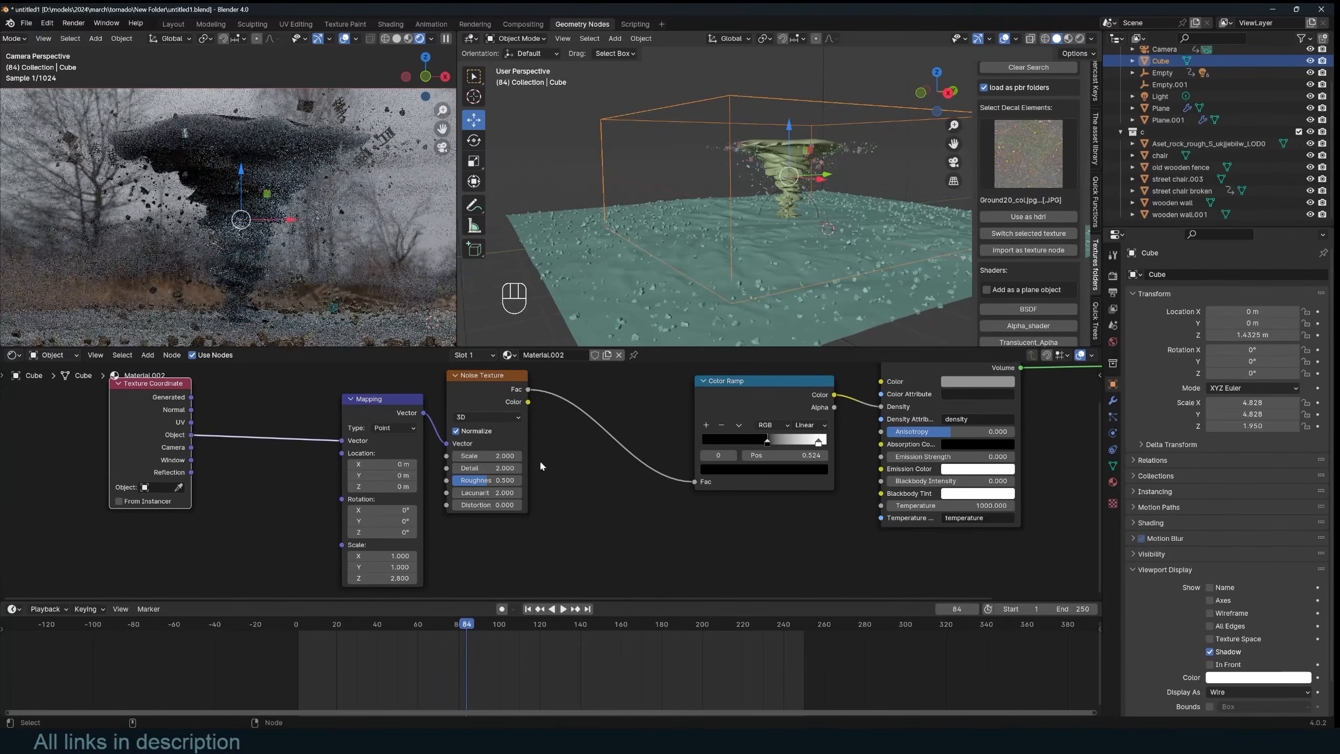
Step: Drive the Mapping node's Z rotation with the expression #frame/10
scroll(296, 244, "down", 2)
scroll(300, 245, "down", 1)
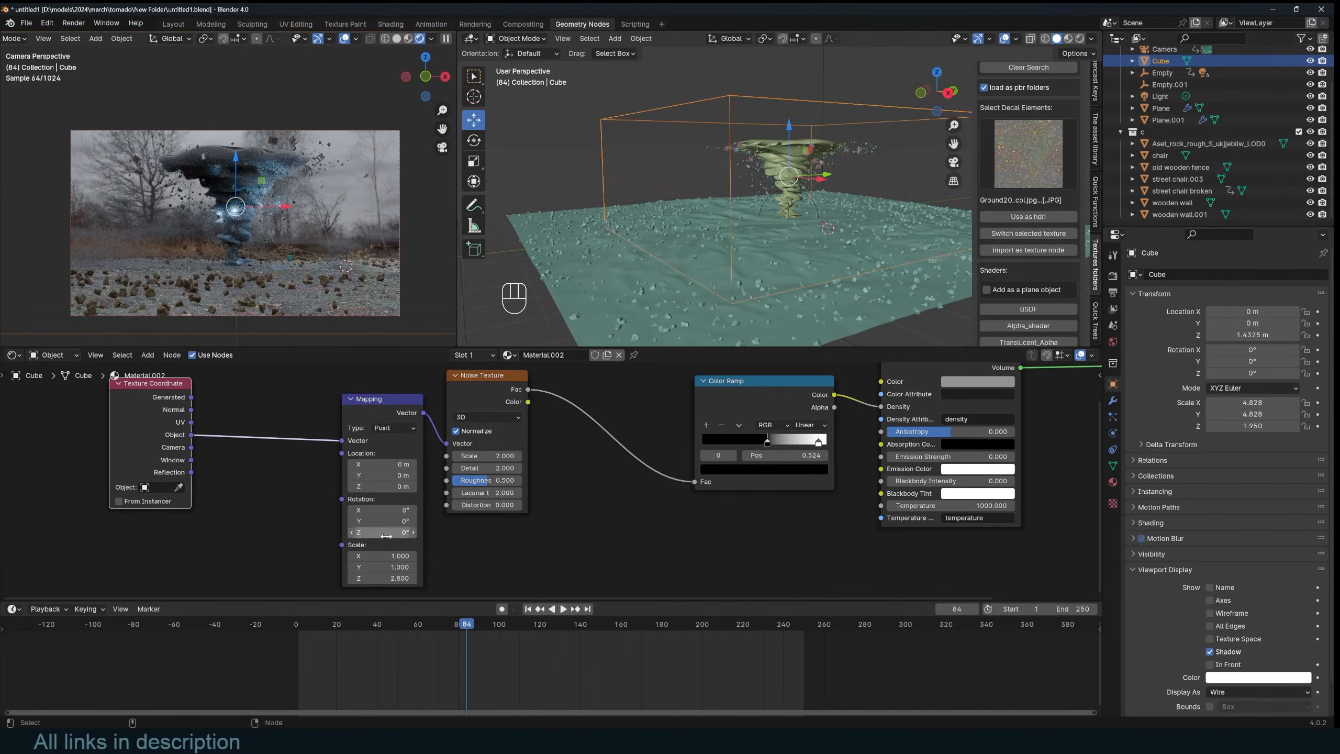
middle_click_drag(383, 529, 463, 491)
left_click_drag(464, 495, 474, 495)
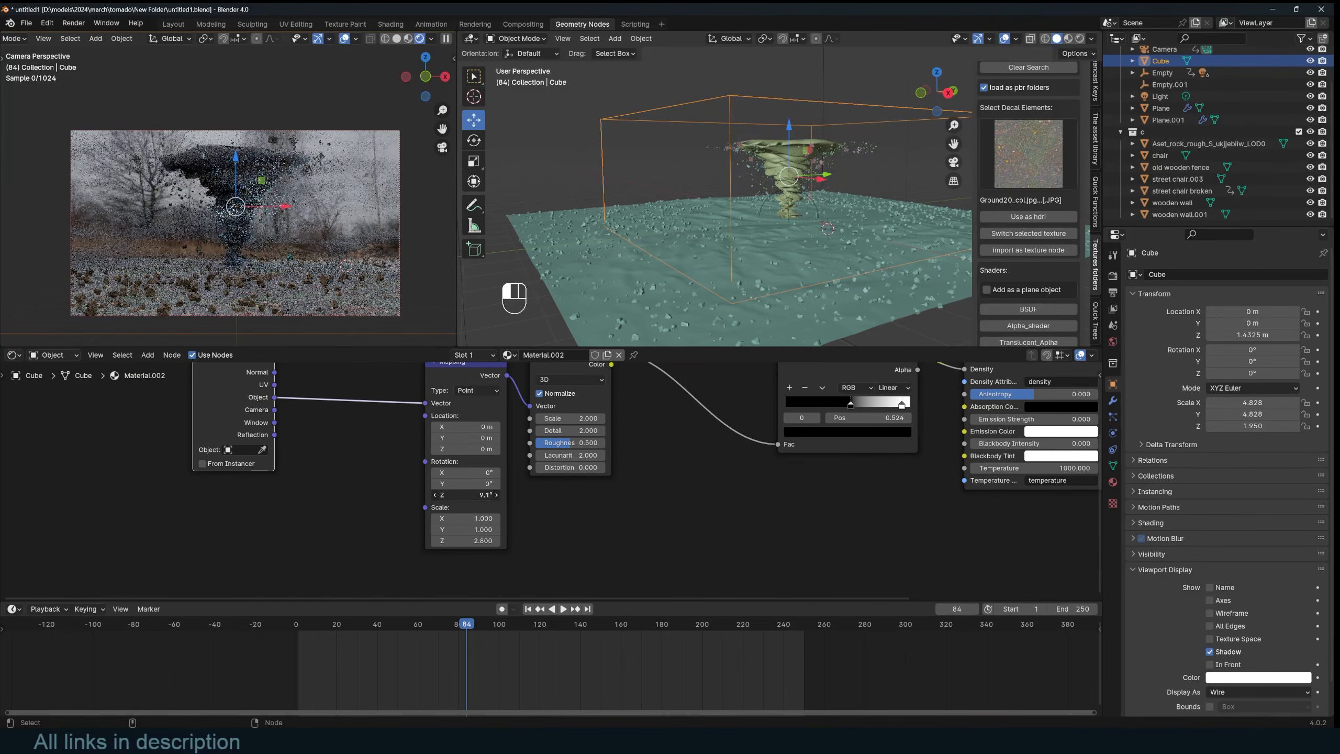
left_click(464, 495)
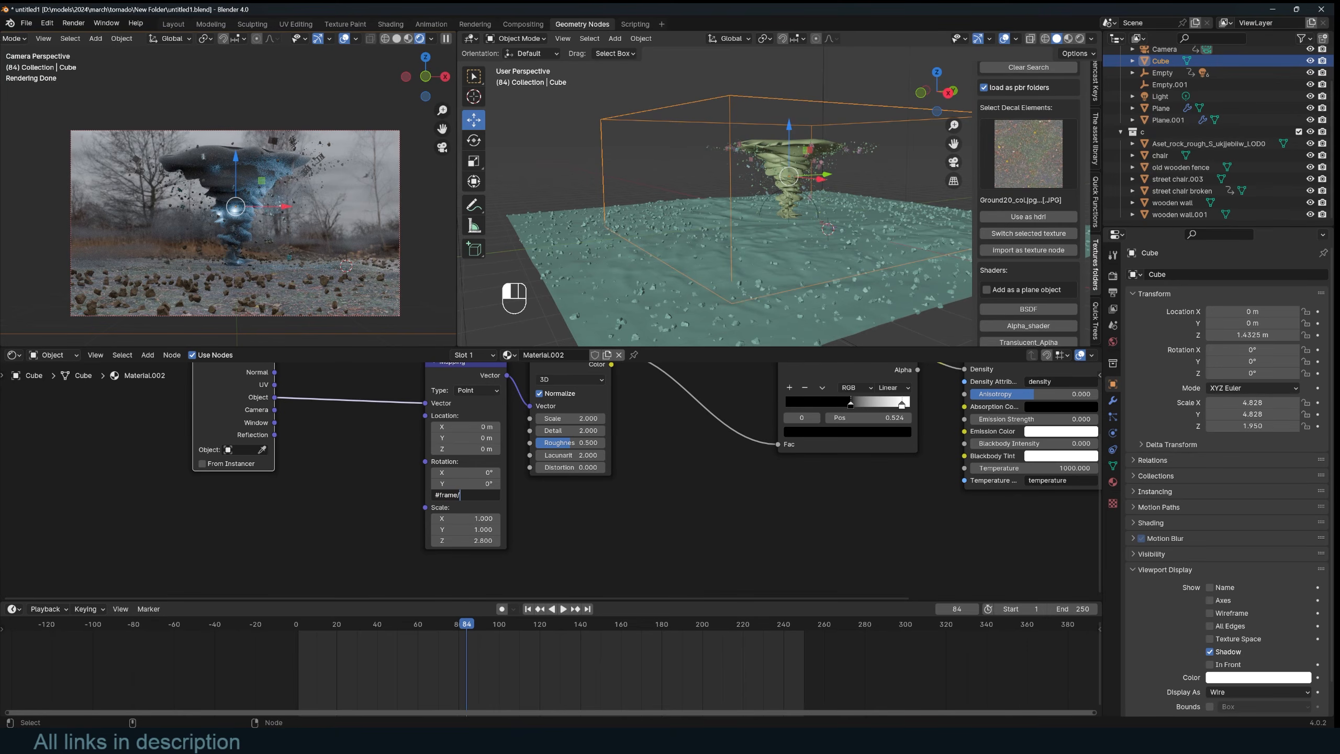
type("#frame/10")
key("Return")
Step: Play the animation in short bursts to check the rotating fog in the rendered preview
key("space")
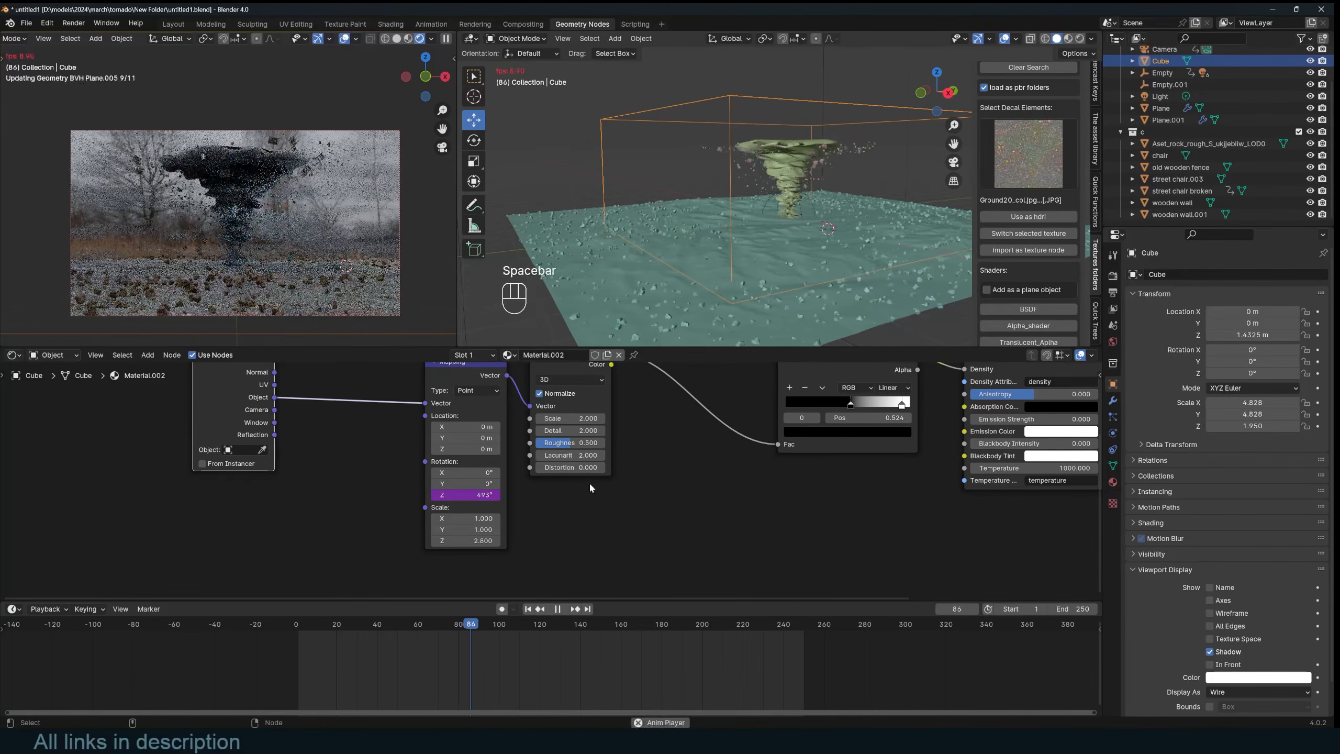
key("space")
key("space")
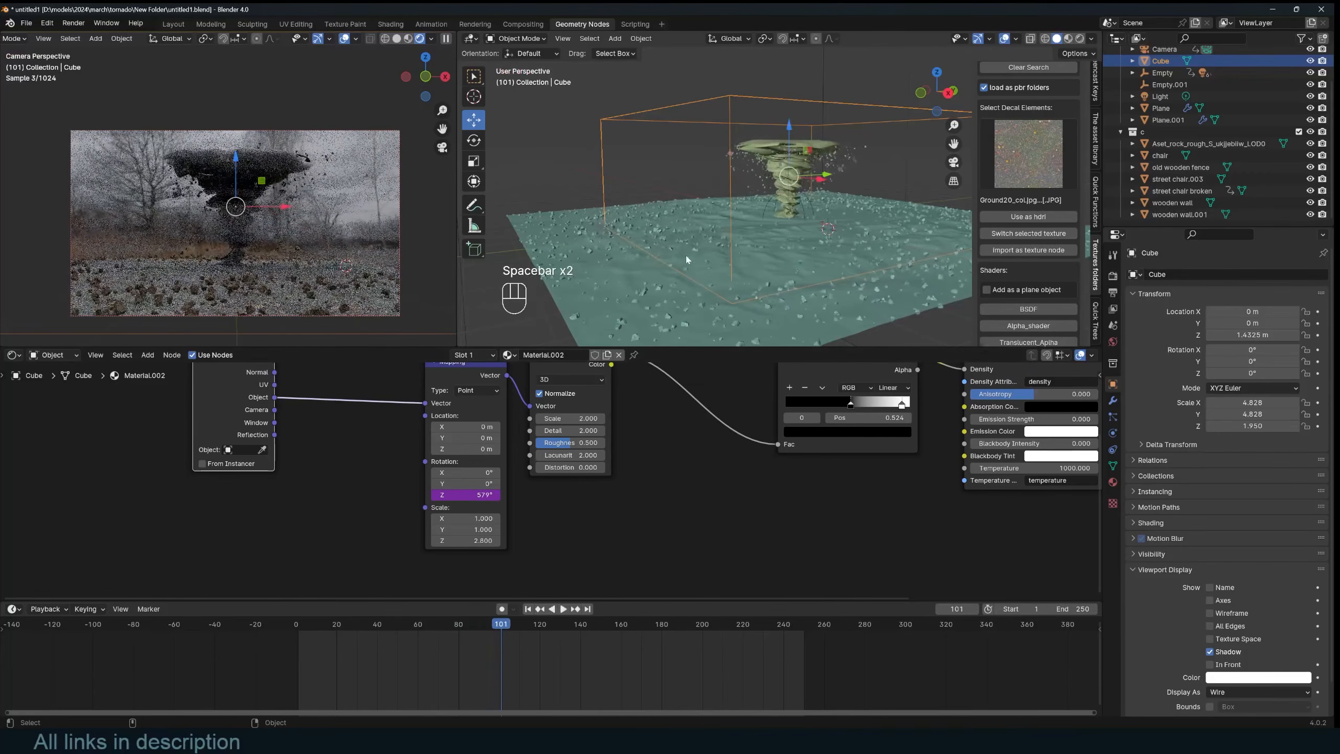
key("space")
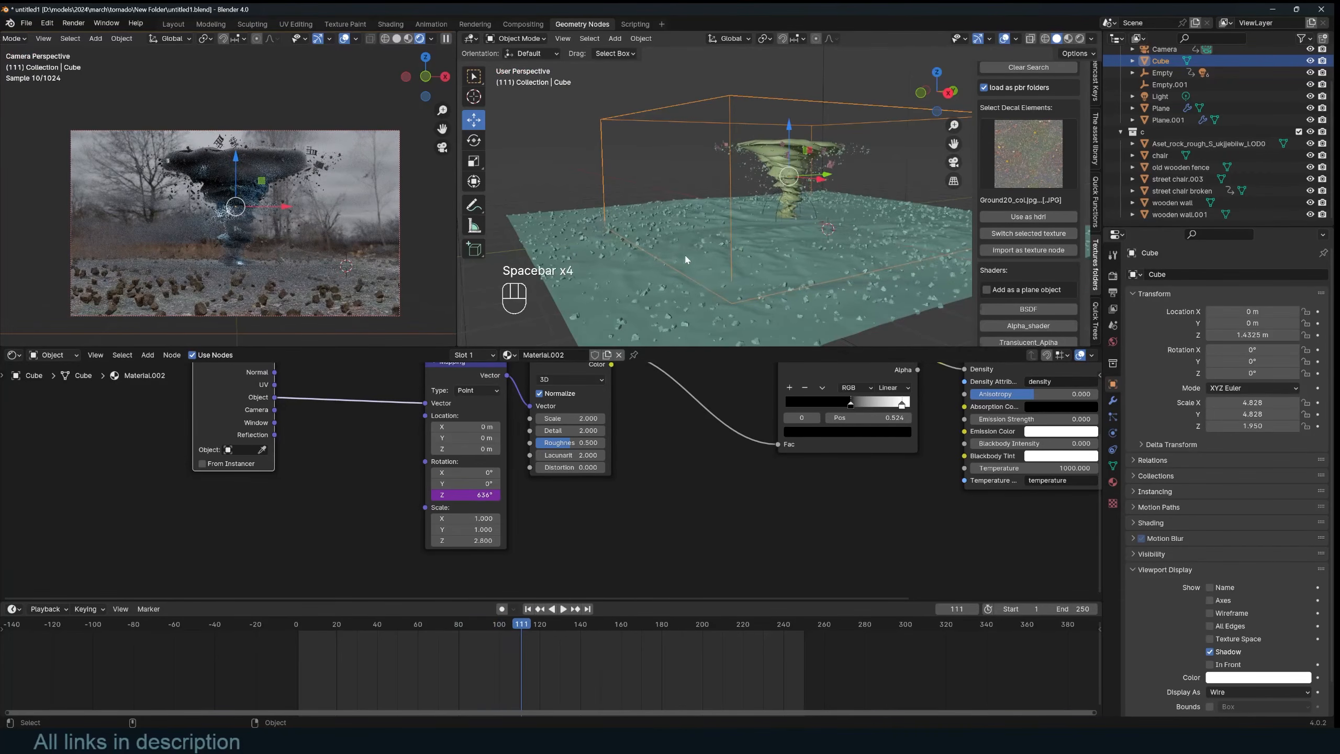
Step: Look through the camera with nothing selected, set the World background strength to 0.3, and save the file
key("KP_0")
key("ctrl+s")
key("alt+a")
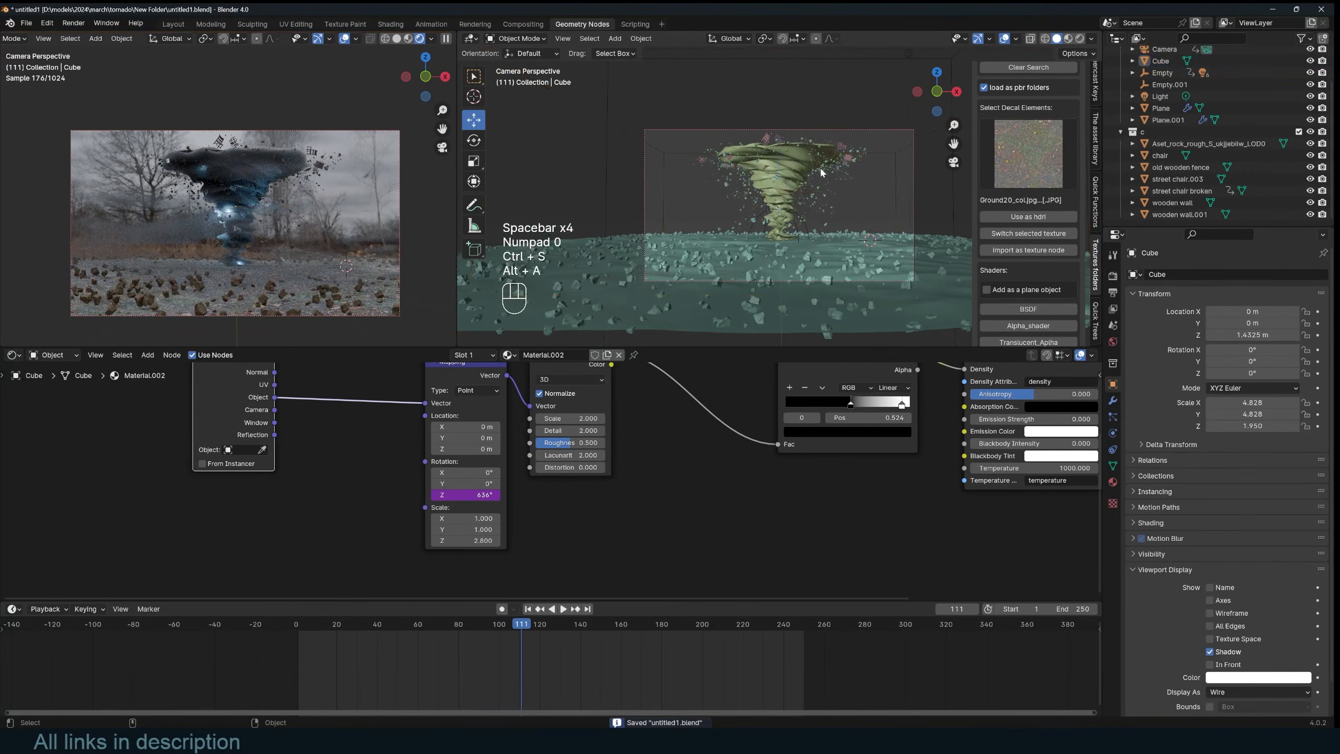
left_click(1114, 341)
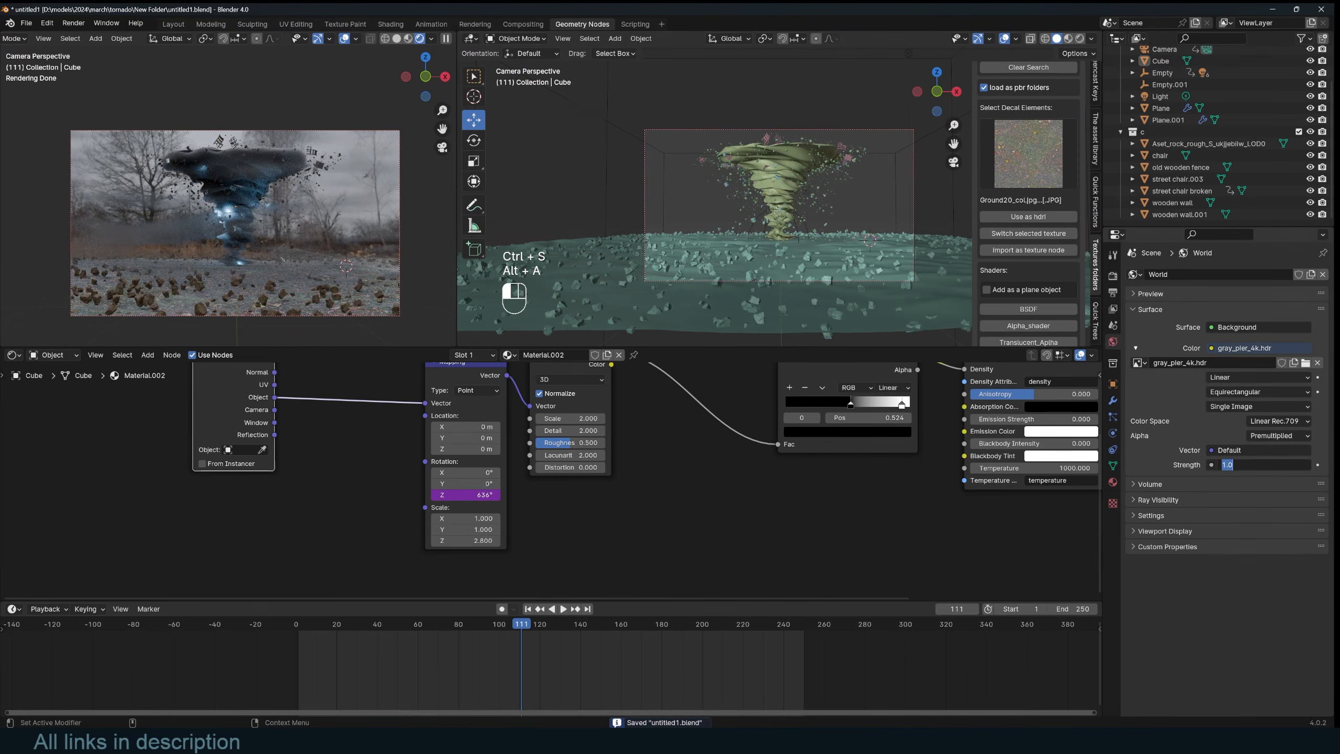
type("0.3")
key("Return")
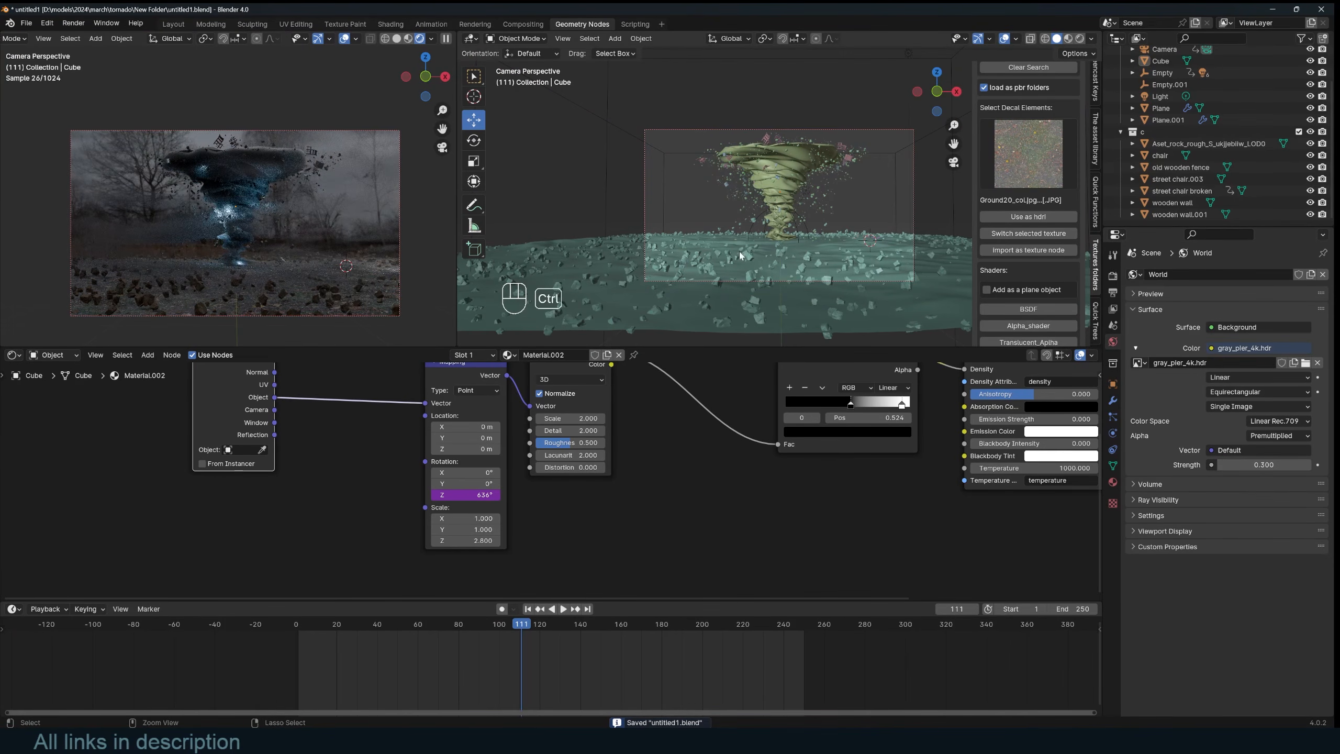
key("ctrl+s")
Step: Move the point light slightly beside the tornado's top, change it to an Area light, and rotate it
left_click(852, 168)
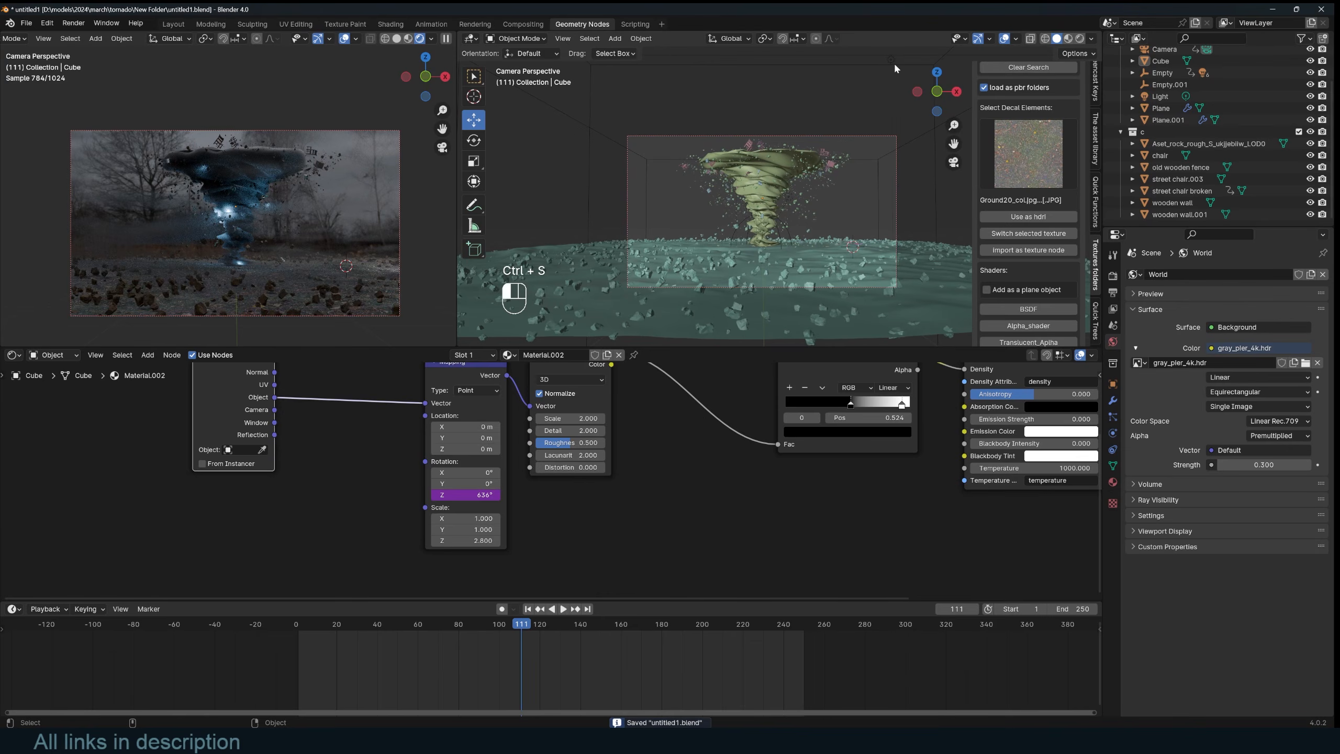
key("g")
left_click(874, 160)
left_click(1112, 434)
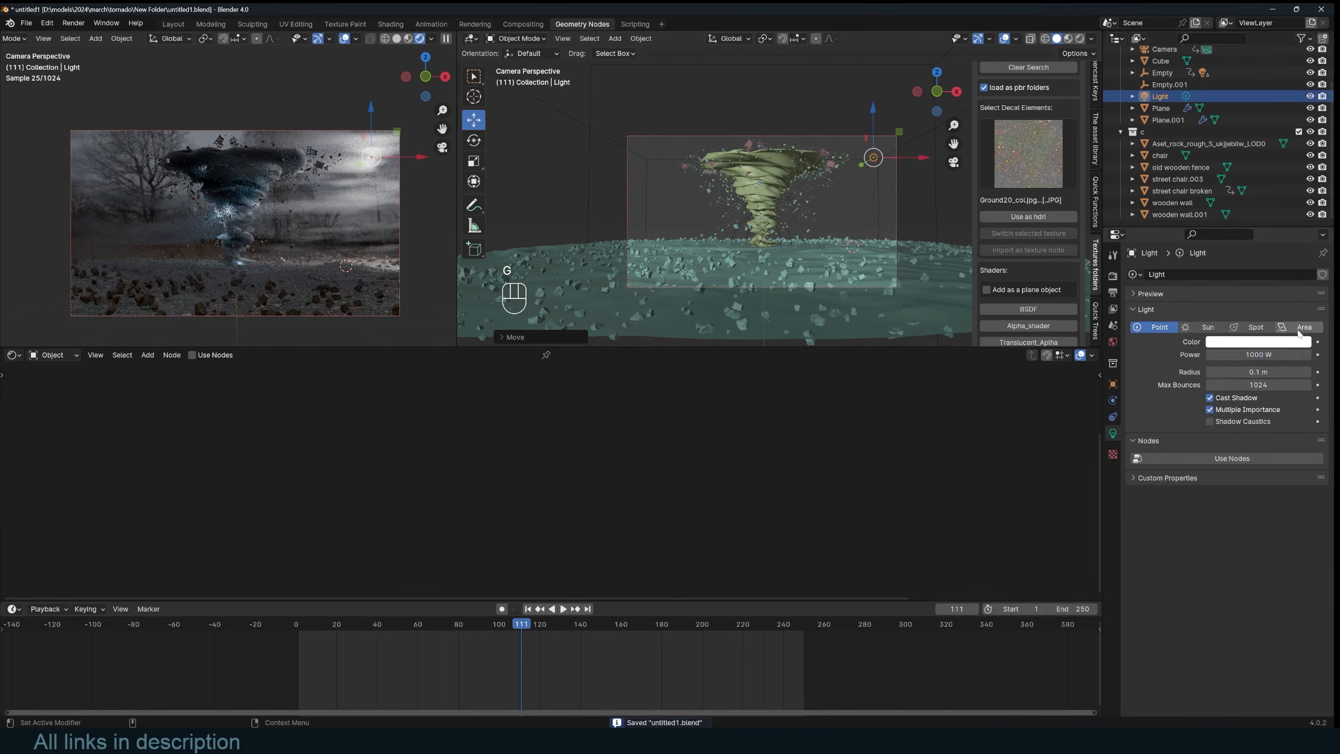
key("r")
left_click(866, 253)
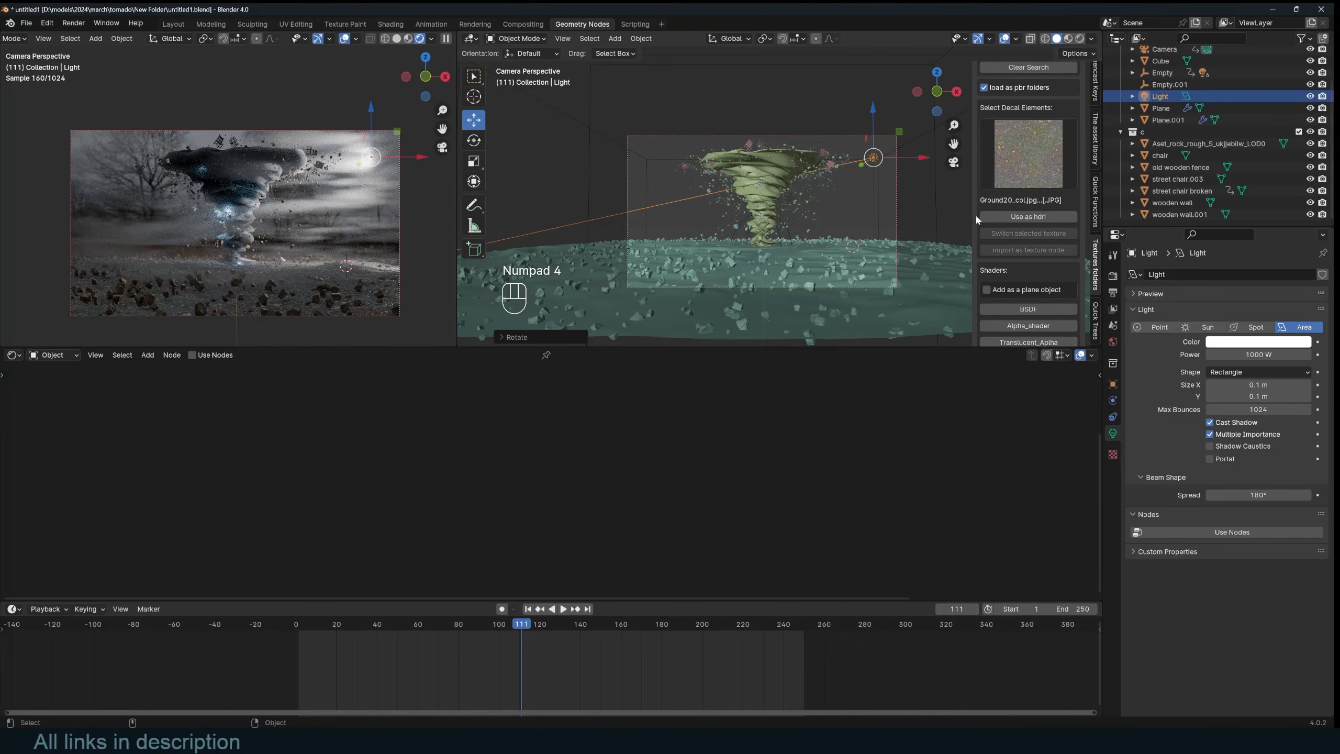
Step: Give the area light a Square shape with a size of 2.51 m and move it just outside the camera frame
left_click(1249, 373)
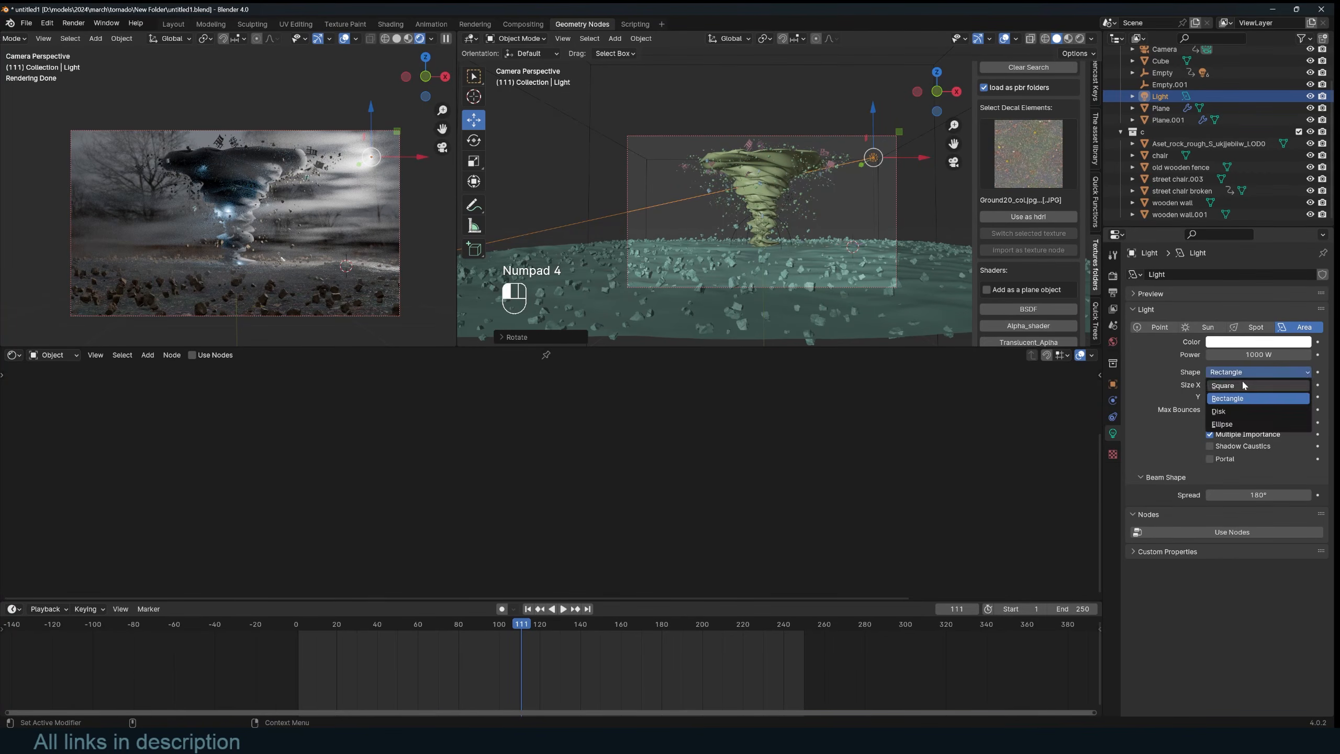
left_click(1246, 385)
left_click_drag(1255, 386, 1334, 386)
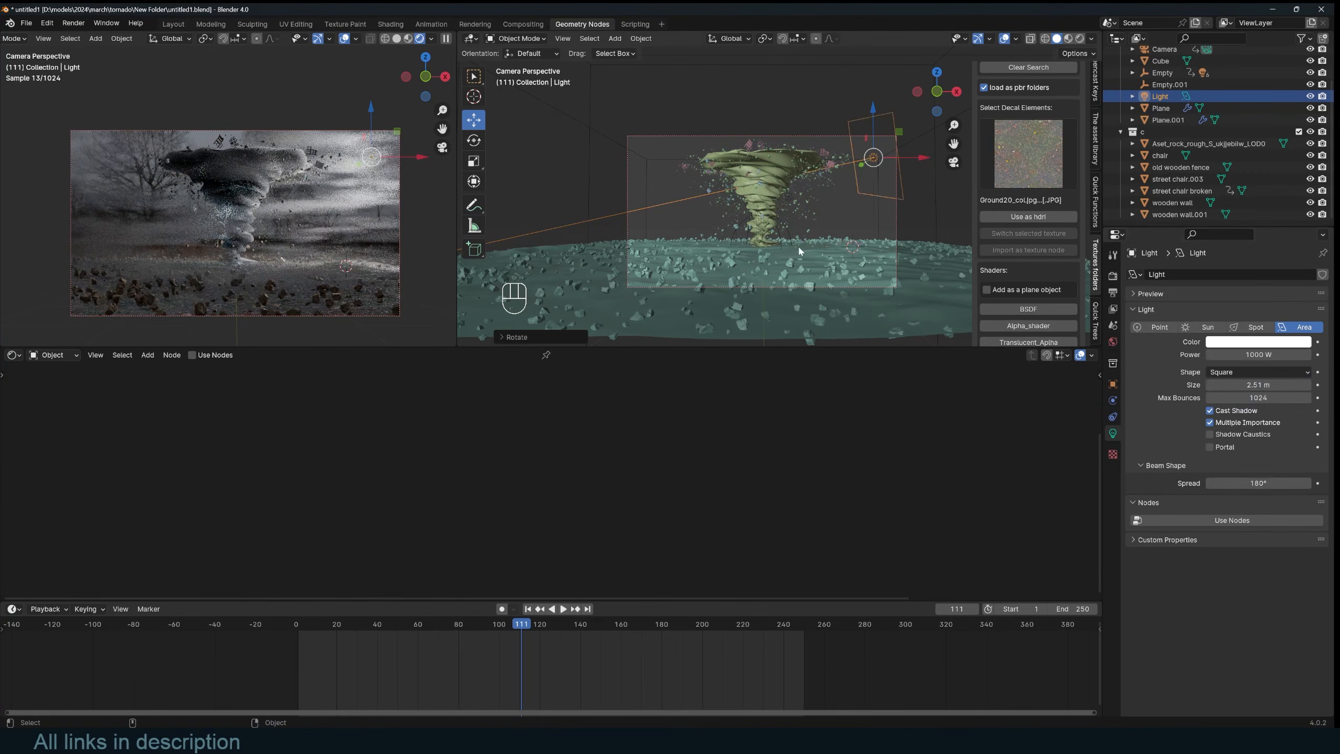
key("g")
left_click(918, 225)
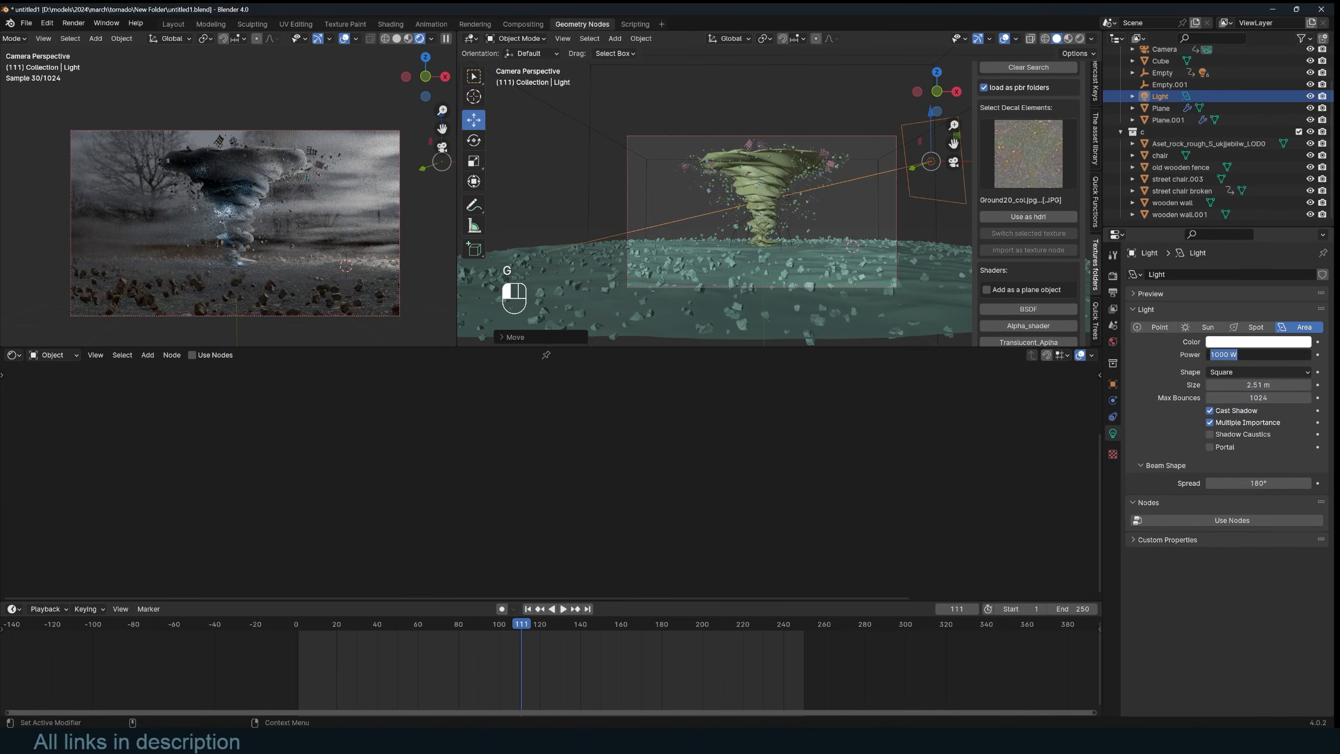
Step: Try the area light at 50 W, then settle its power at 100 W
type("50")
key("Return")
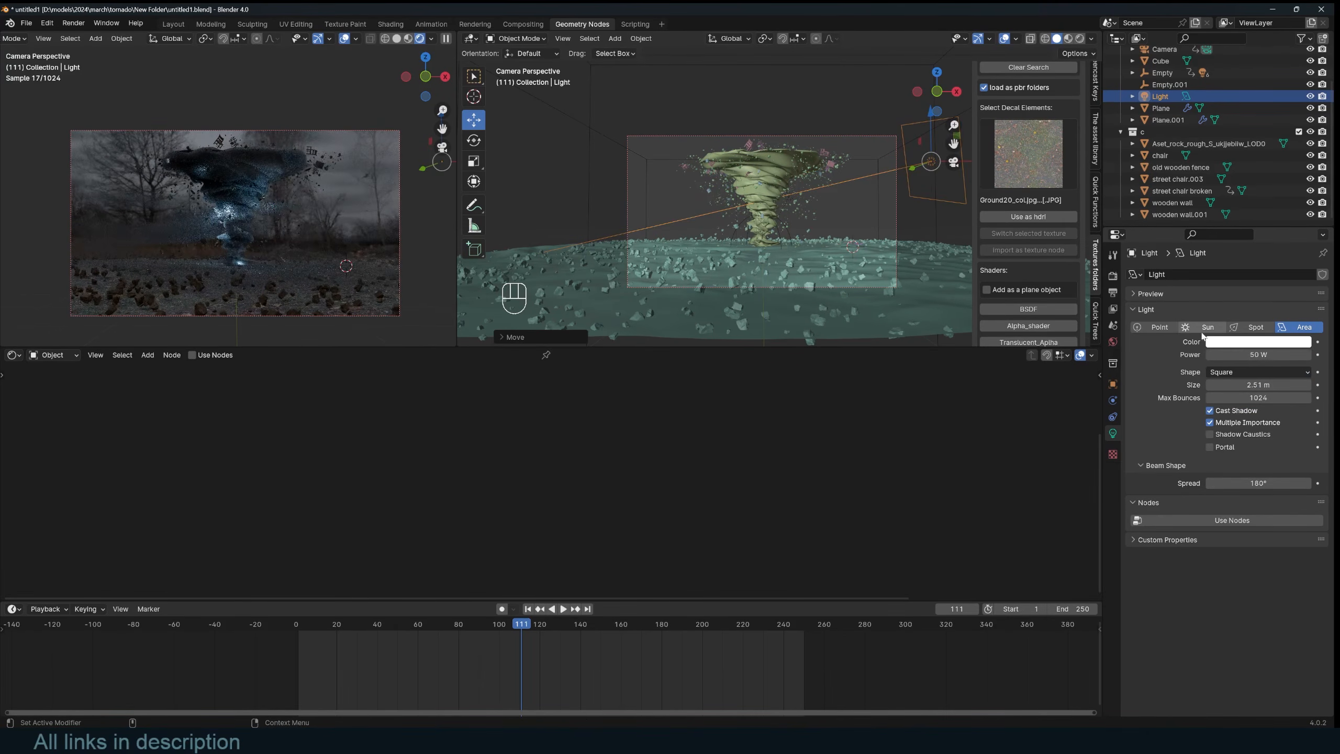
left_click_drag(1248, 355, 1262, 354)
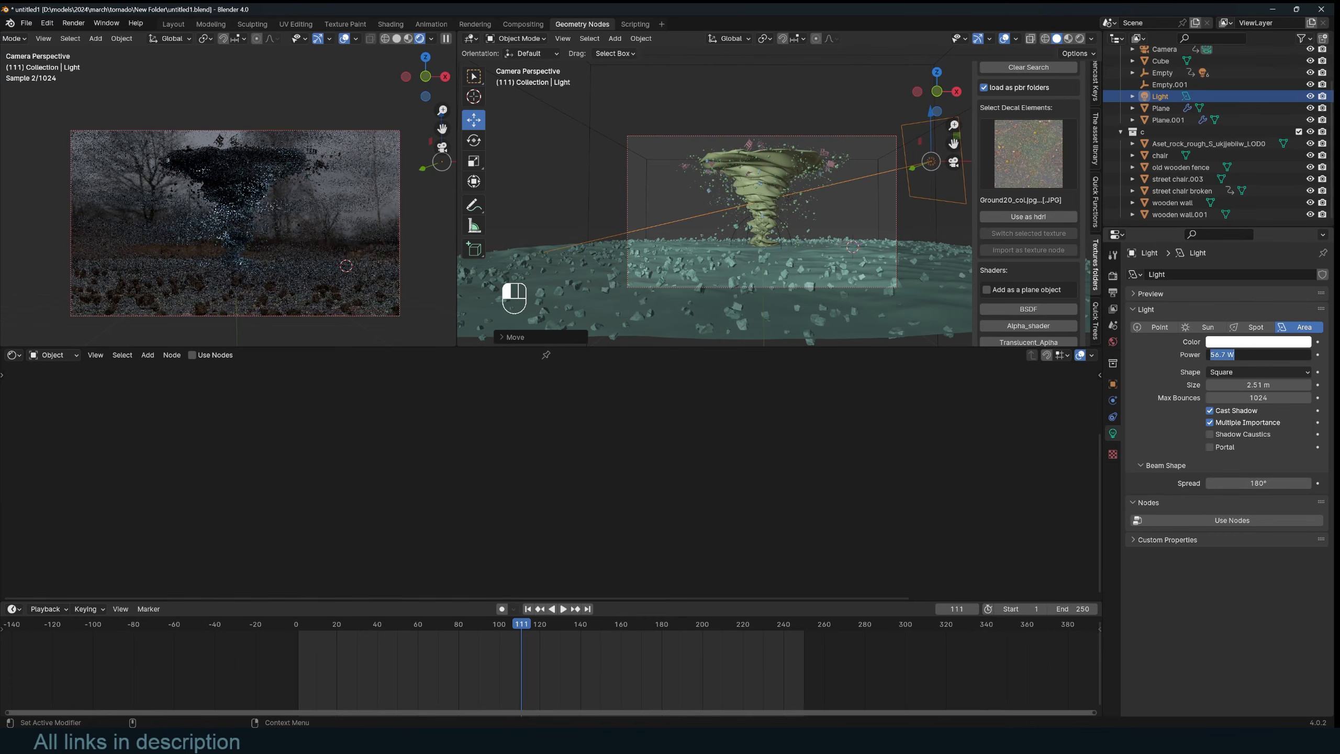
key("Return")
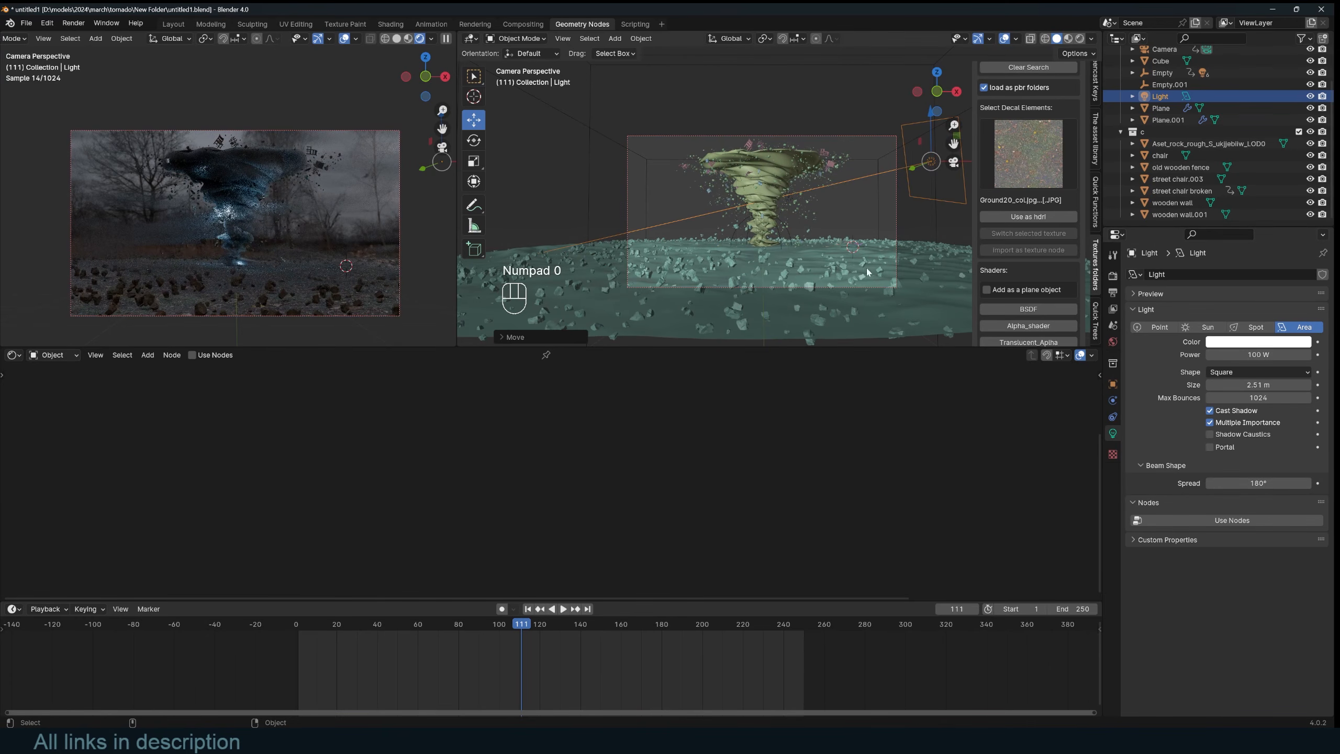
Step: Duplicate the area light in top view, place the copy on the tornado's opposite side, and adjust its rotation and position
key("KP_7")
key("shift+d")
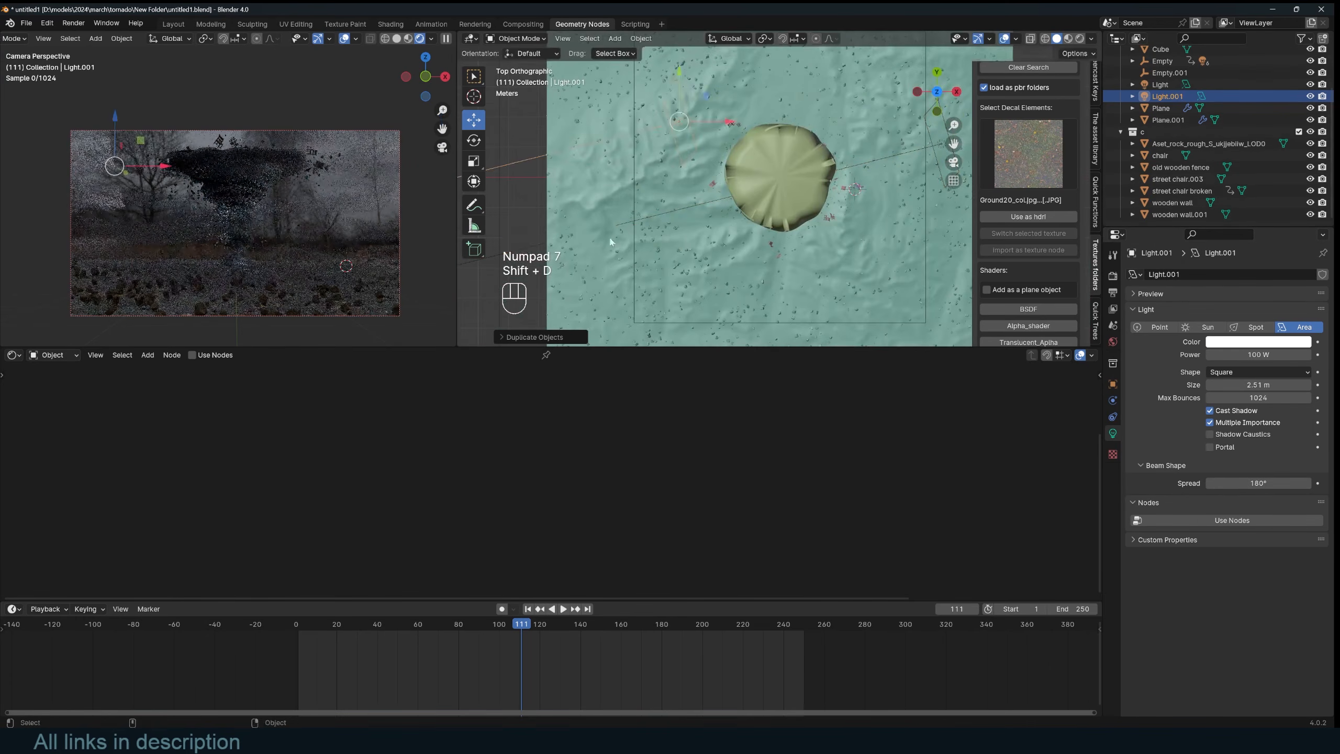
key("r")
left_click(842, 151)
key("KP_0")
key("g")
key("g")
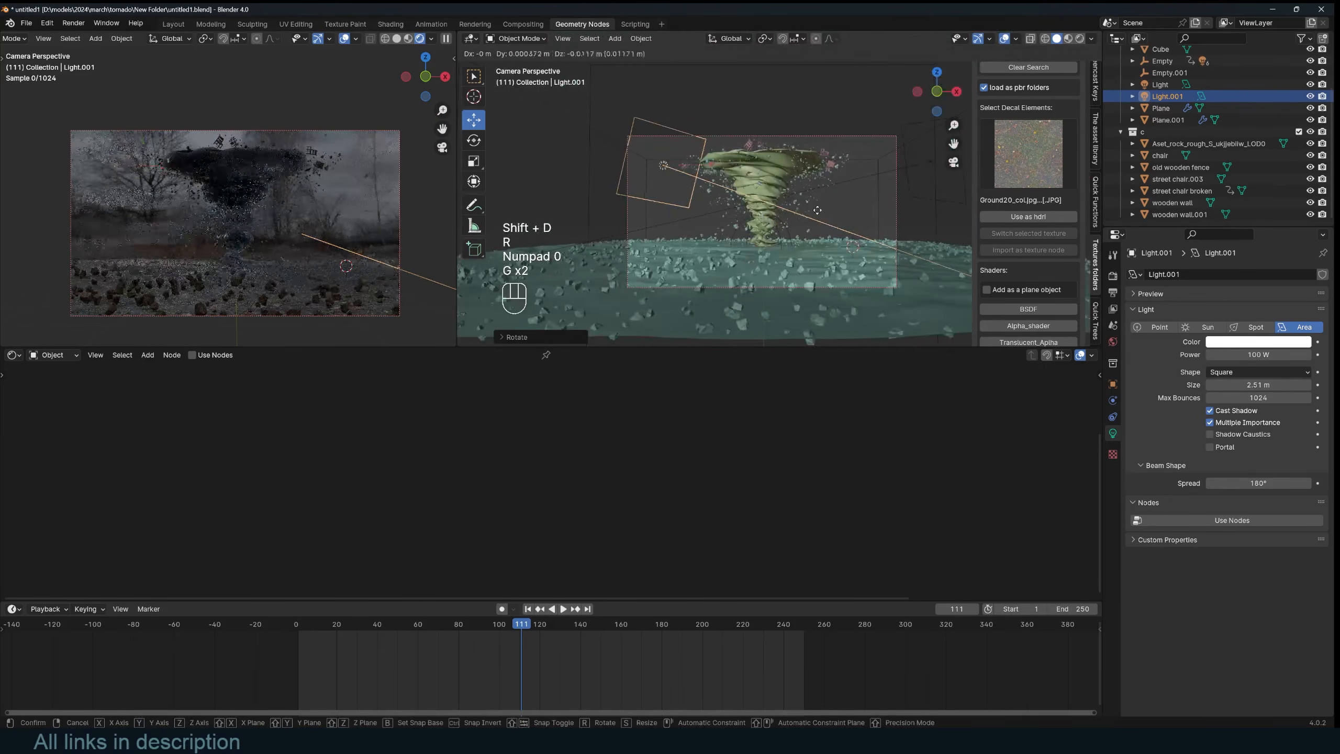
left_click(811, 138)
Step: Aim the duplicated area light at the tornado with trackball rotations, reposition it near the camera frame's upper corner, and save the file
key("r")
key("r")
left_click(816, 197)
key("g")
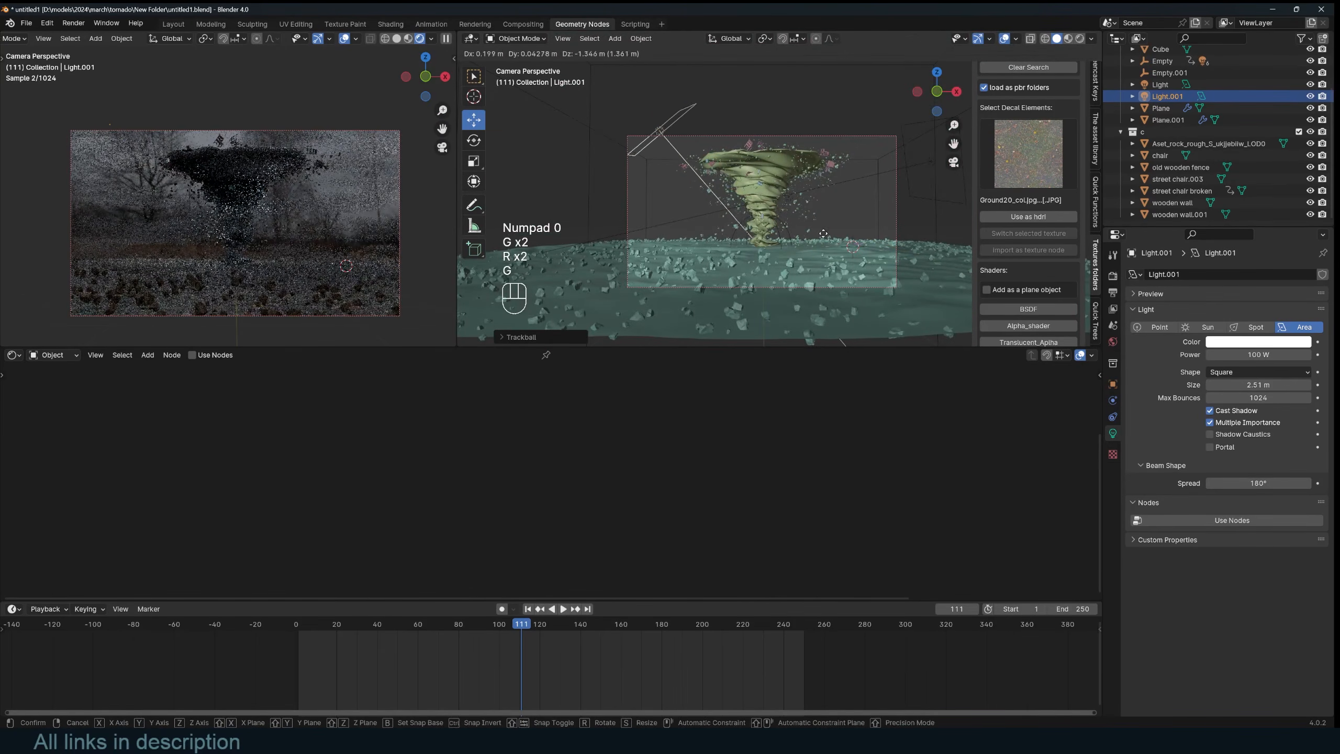
left_click(811, 235)
key("r")
key("r")
left_click(795, 219)
scroll(793, 218, "up", 3)
key("ctrl+s")
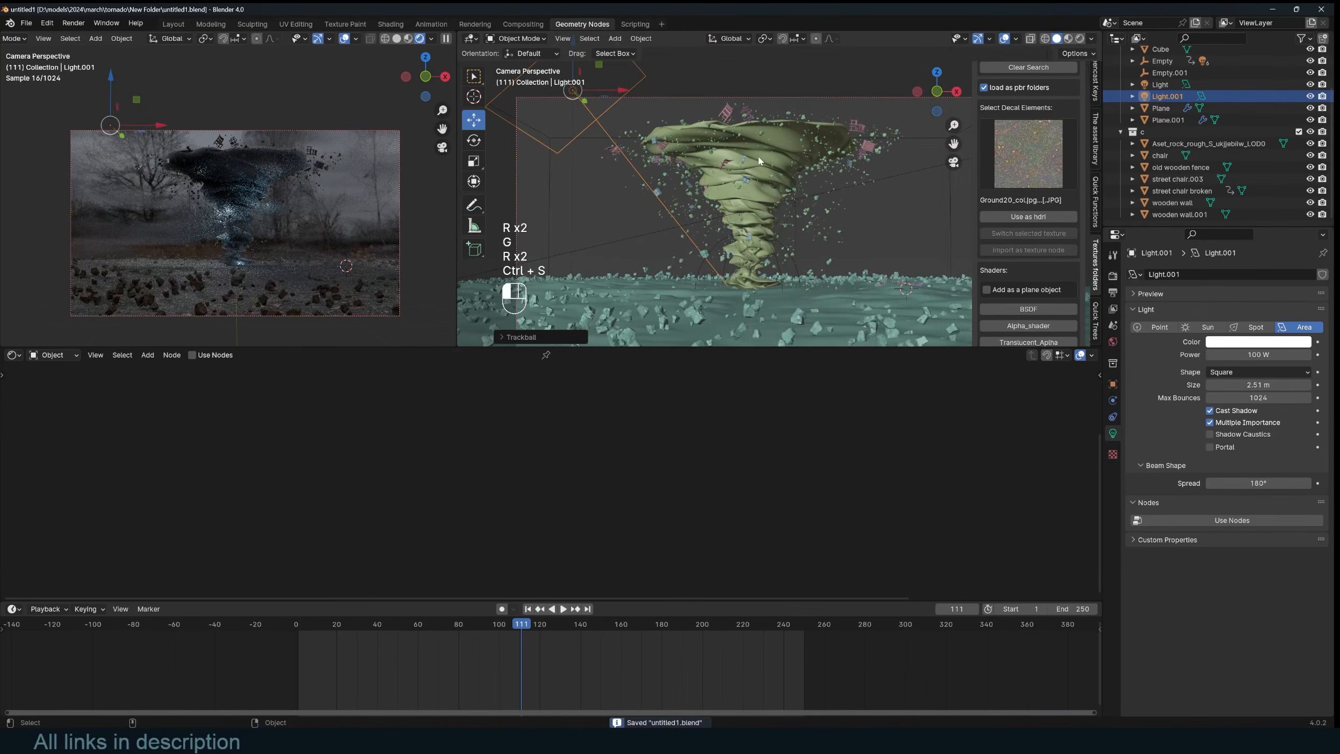
Step: Select the tornado's Plane object and switch the node area to the Geometry Node Editor
left_click(752, 193)
scroll(564, 446, "down", 6)
left_click(13, 356)
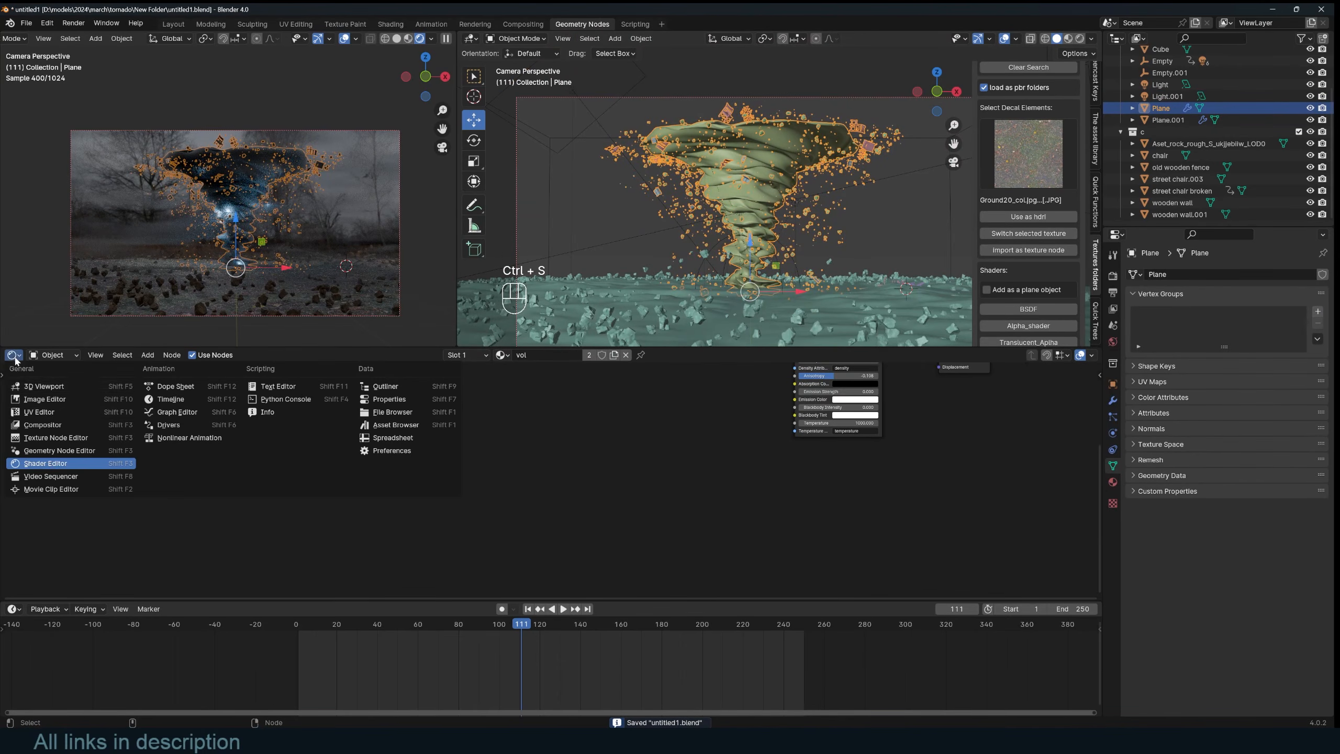
left_click(46, 452)
Step: Undo the trial change to the curve tilt multiplier and set the Multiply value after the Float Curve to 3.6
scroll(446, 464, "up", 5)
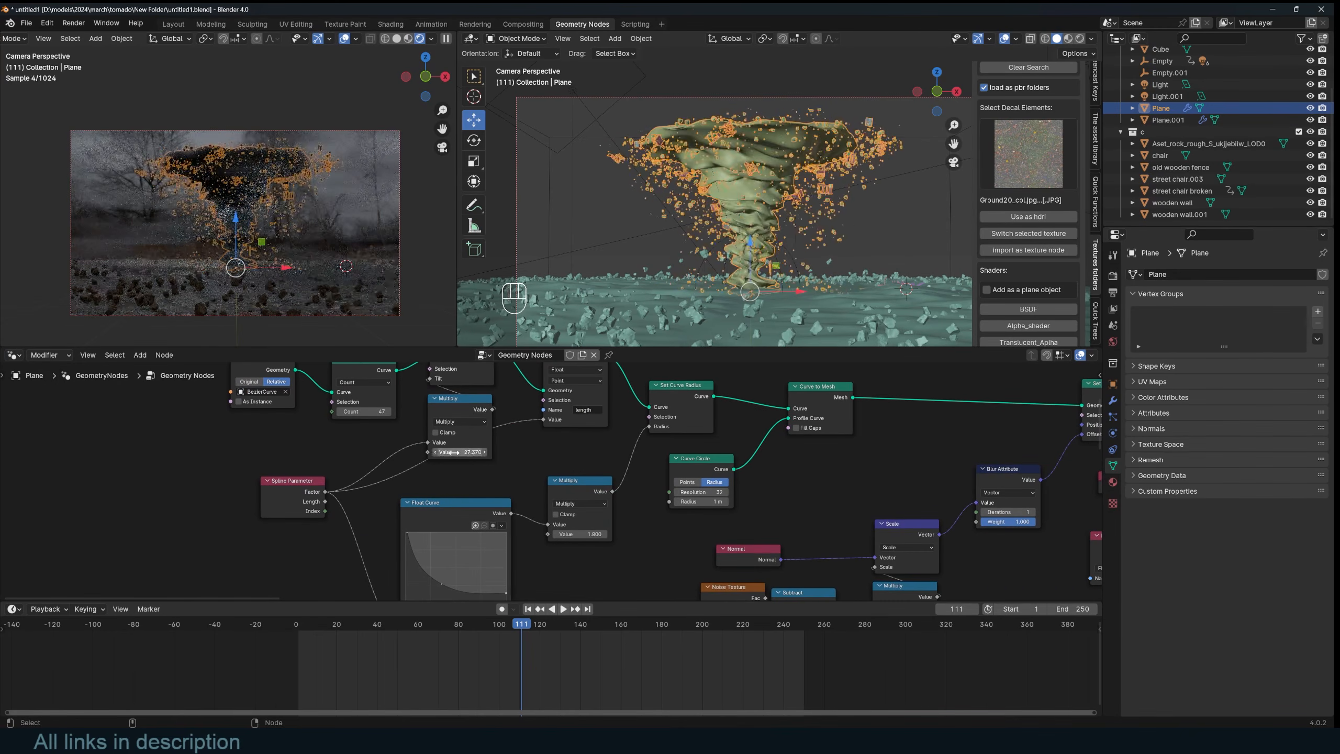
key("ctrl+z")
middle_click_drag(489, 533, 480, 478)
left_click_drag(577, 478, 622, 479)
key("alt+a")
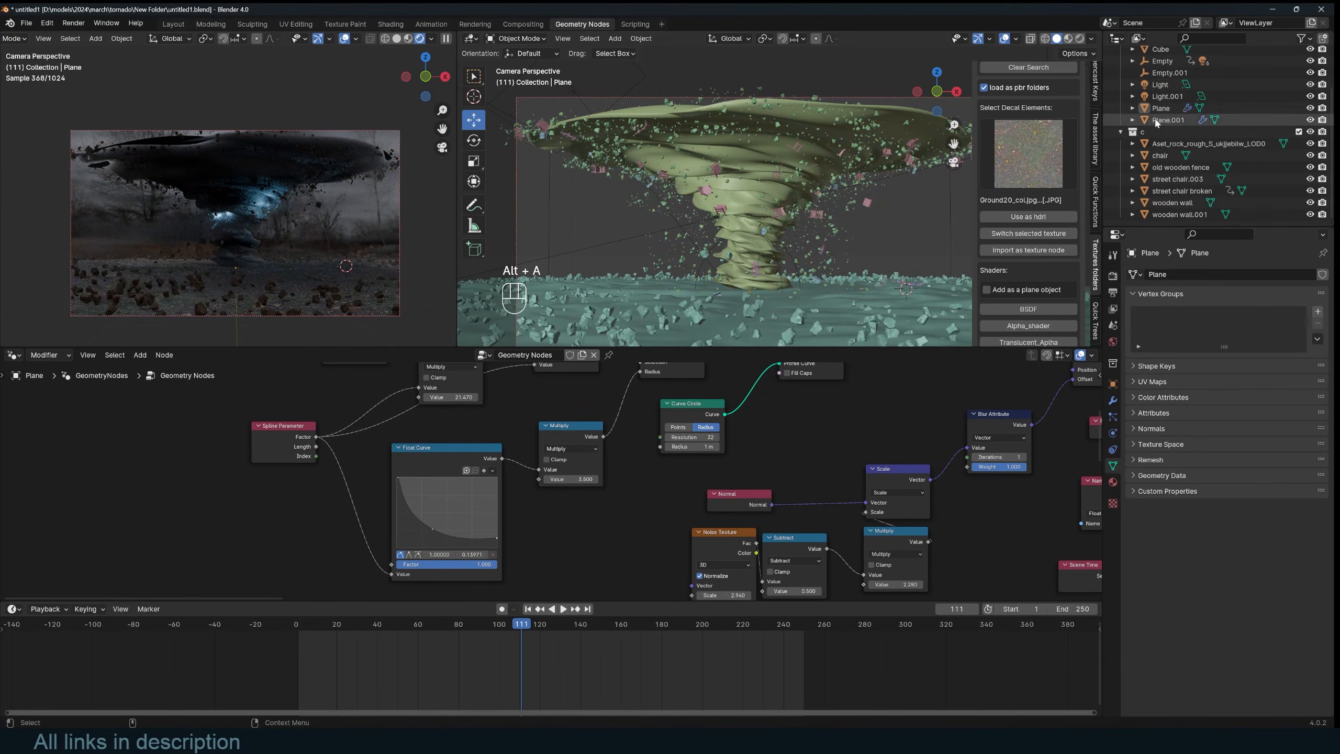
Step: Inspect the BezierCurve object's modifiers and reselect the tornado's Plane object
scroll(1176, 85, "up", 3)
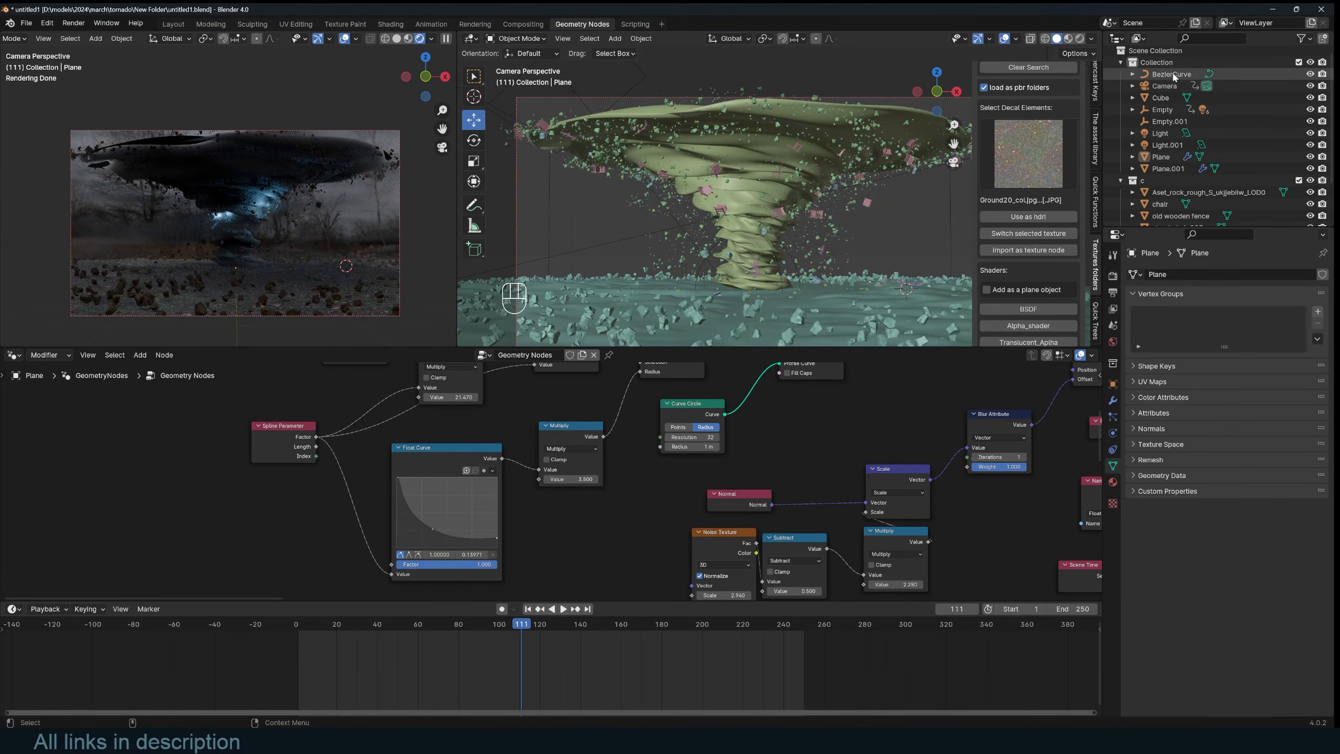
left_click(1171, 74)
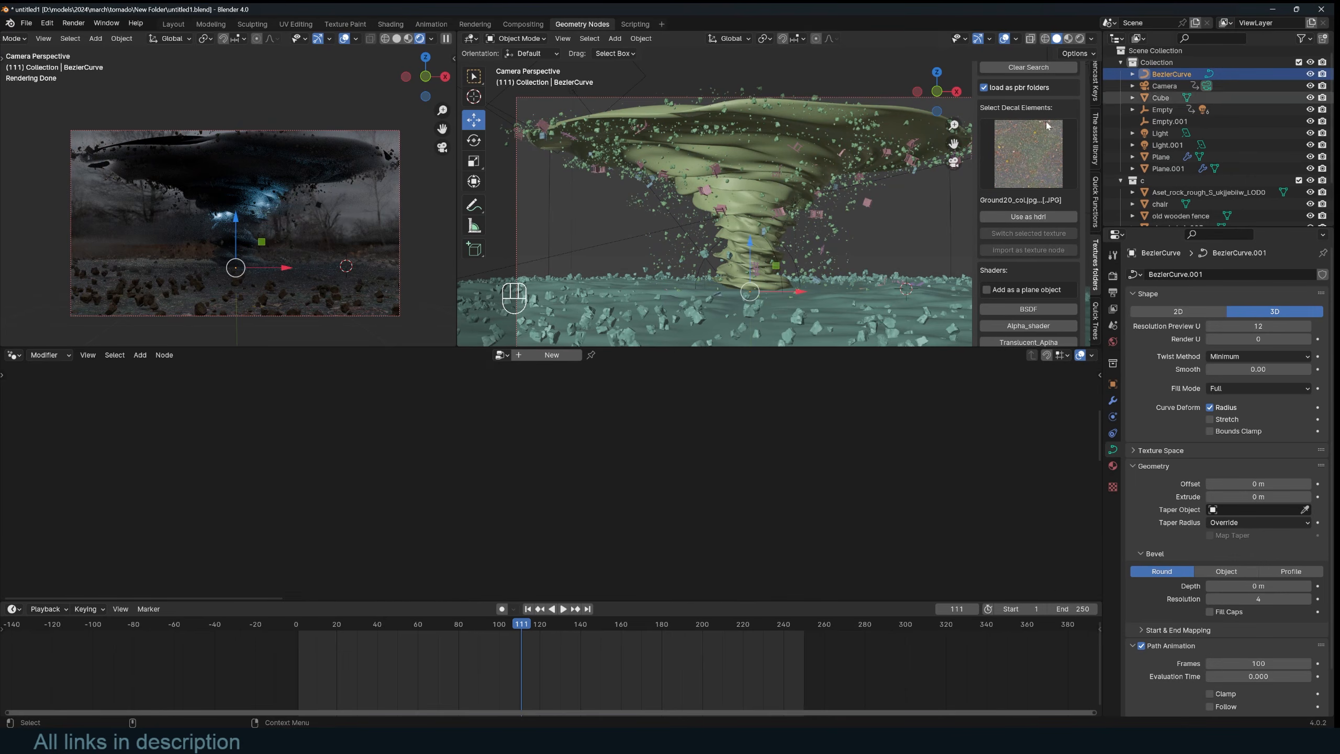
left_click(1112, 401)
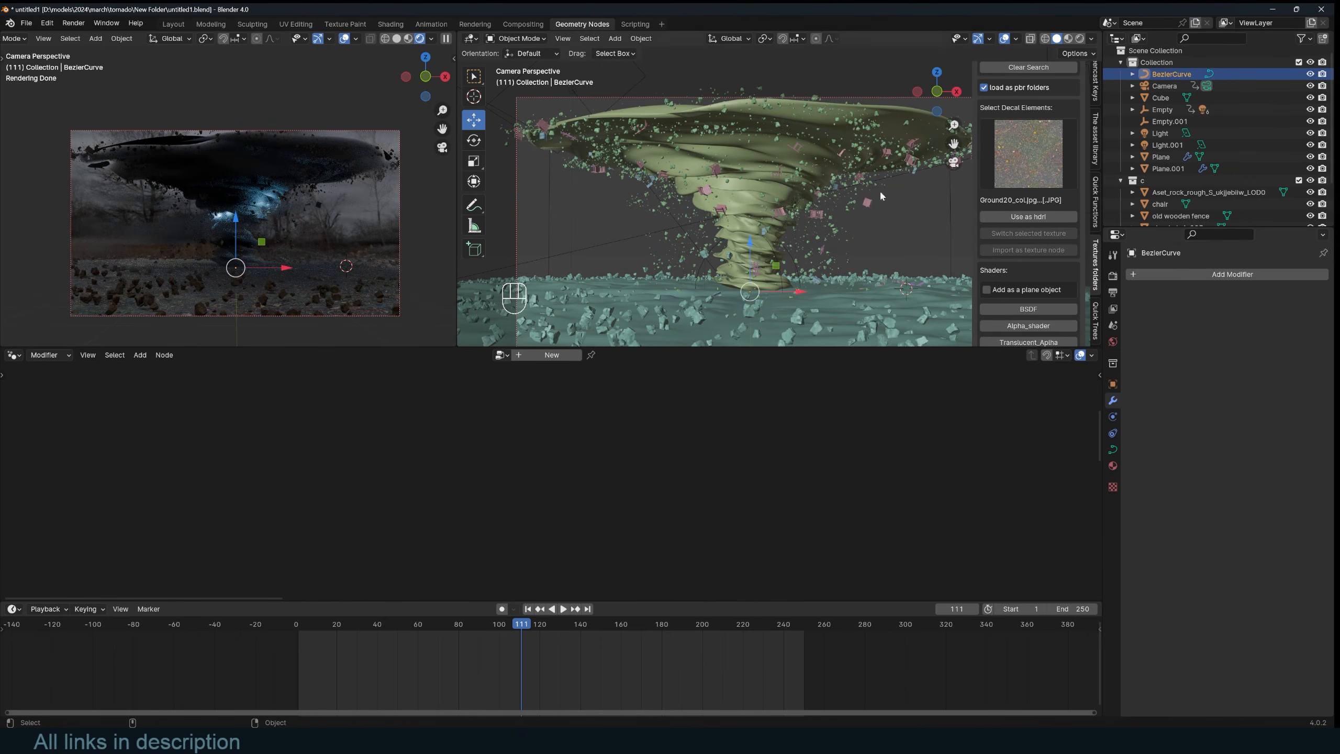
left_click(1160, 157)
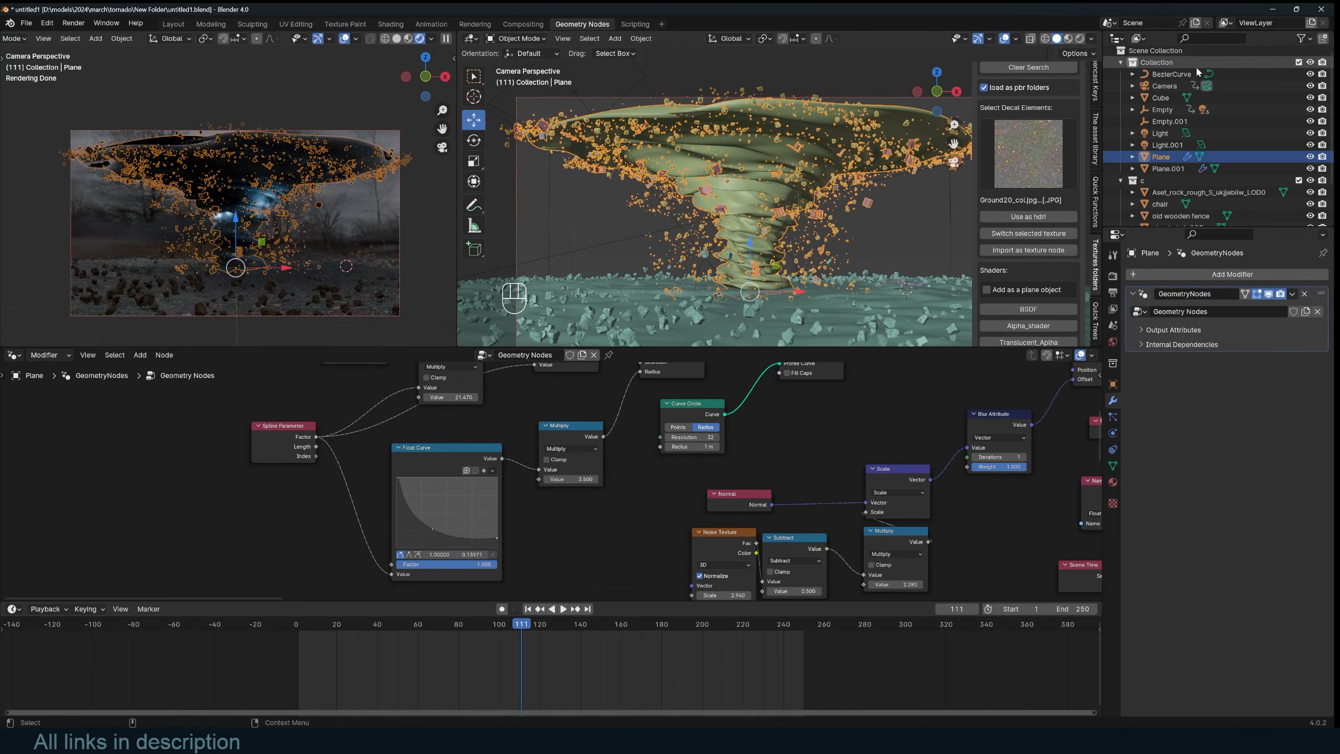
Step: Add a Curve Line node beside the Object Info node at the start of the tornado's node tree
scroll(660, 470, "down", 3)
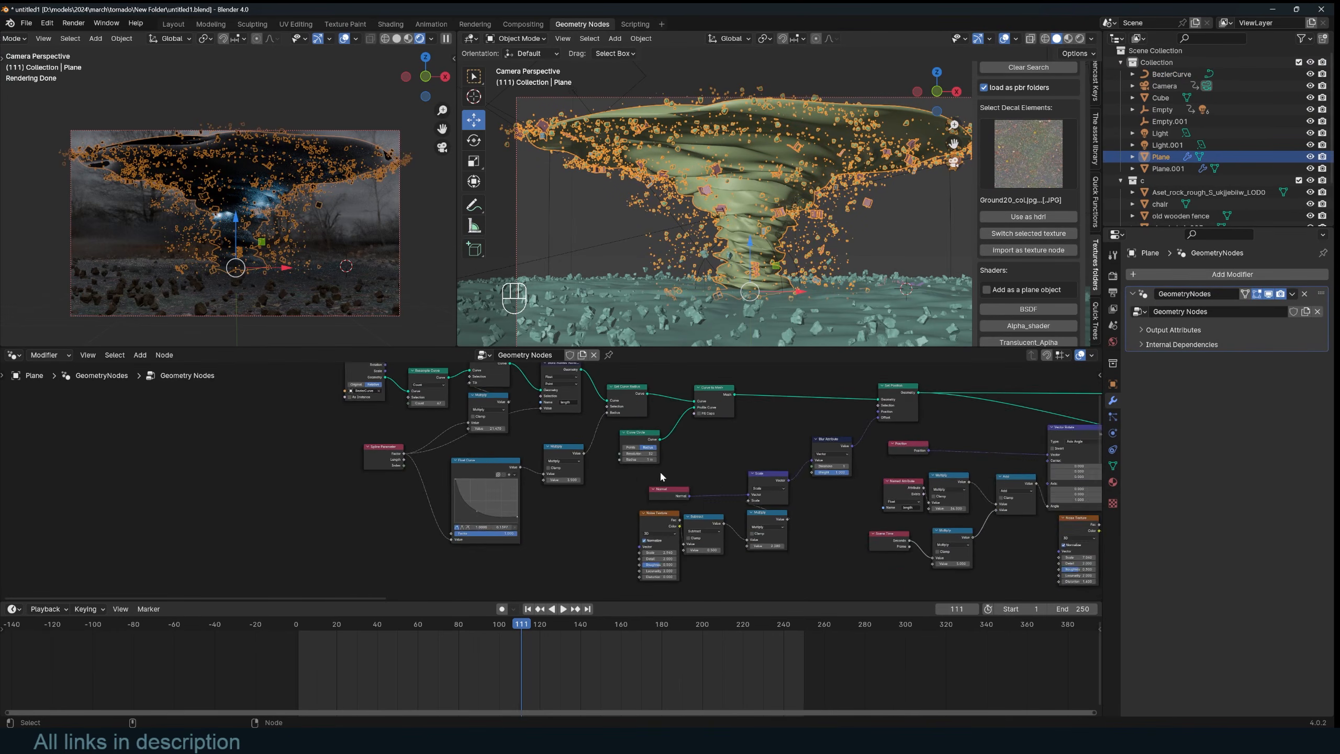
middle_click_drag(660, 470, 788, 514)
middle_click_drag(560, 433, 678, 465)
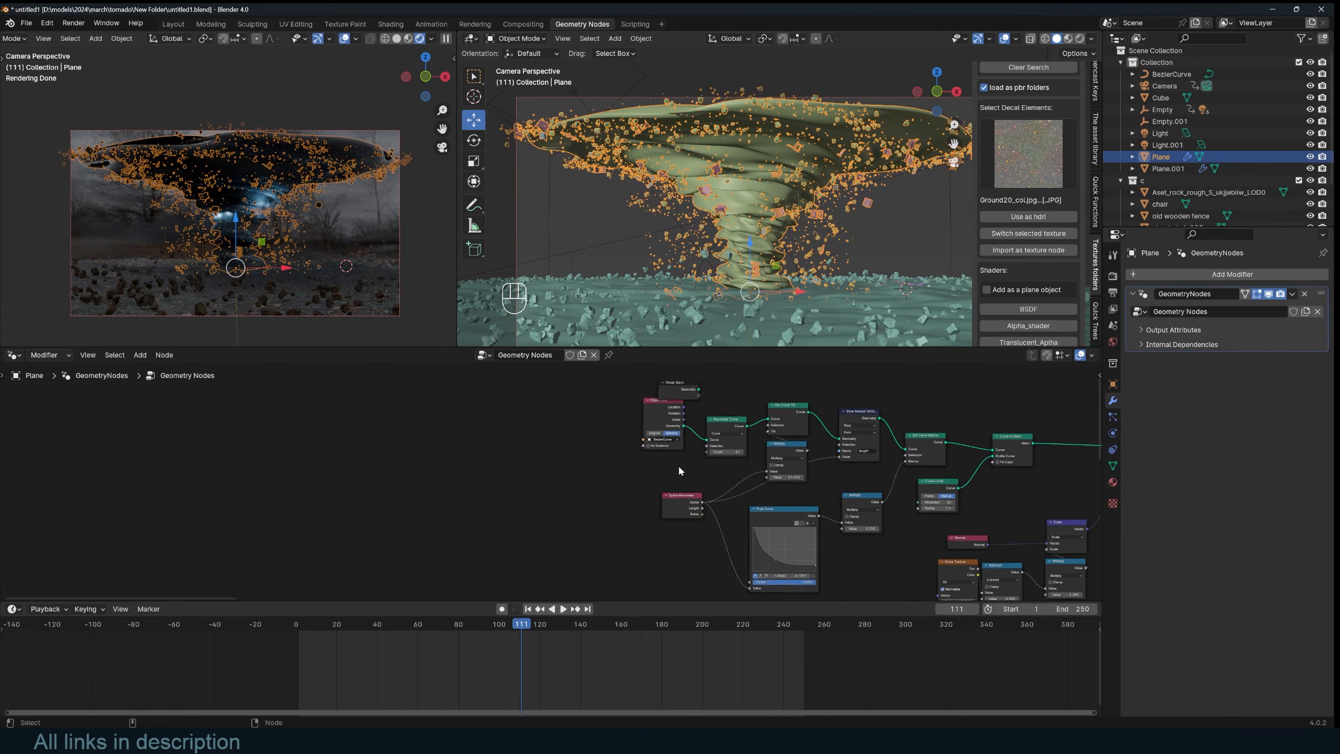
key("shift+a")
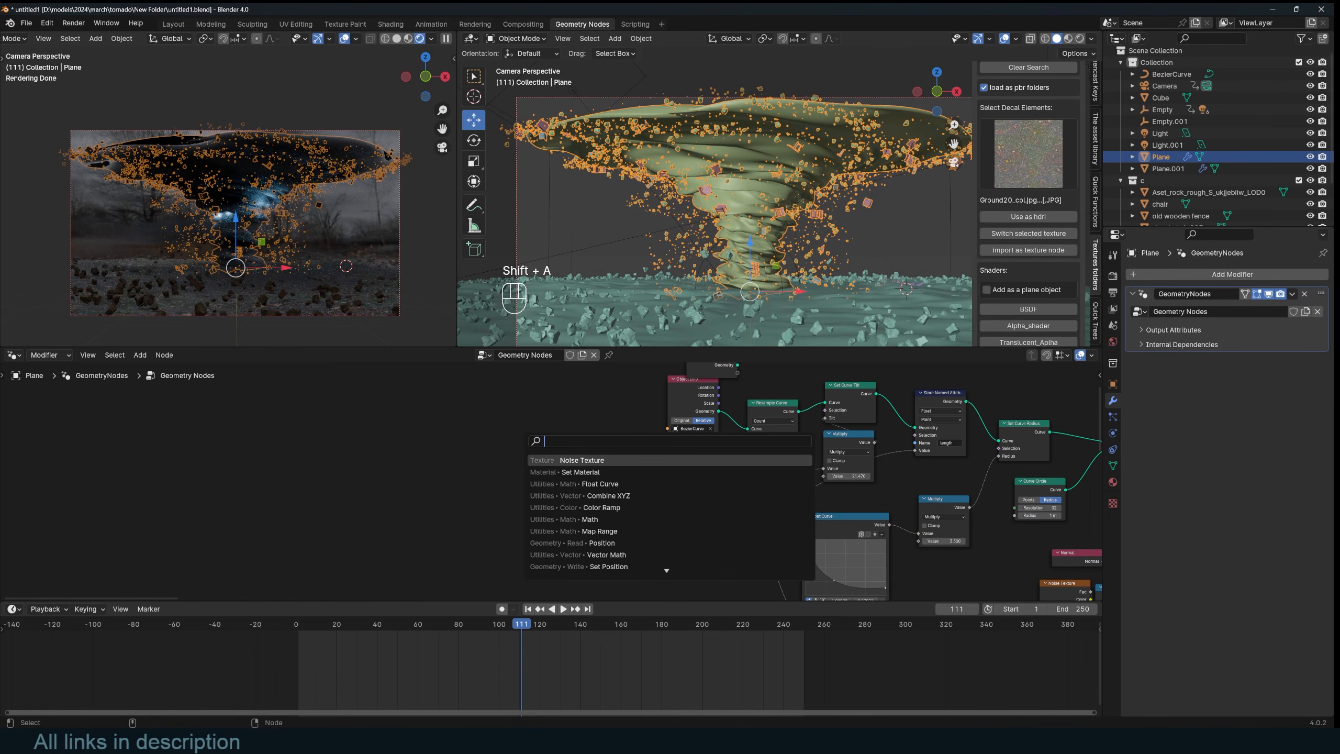
type("cur")
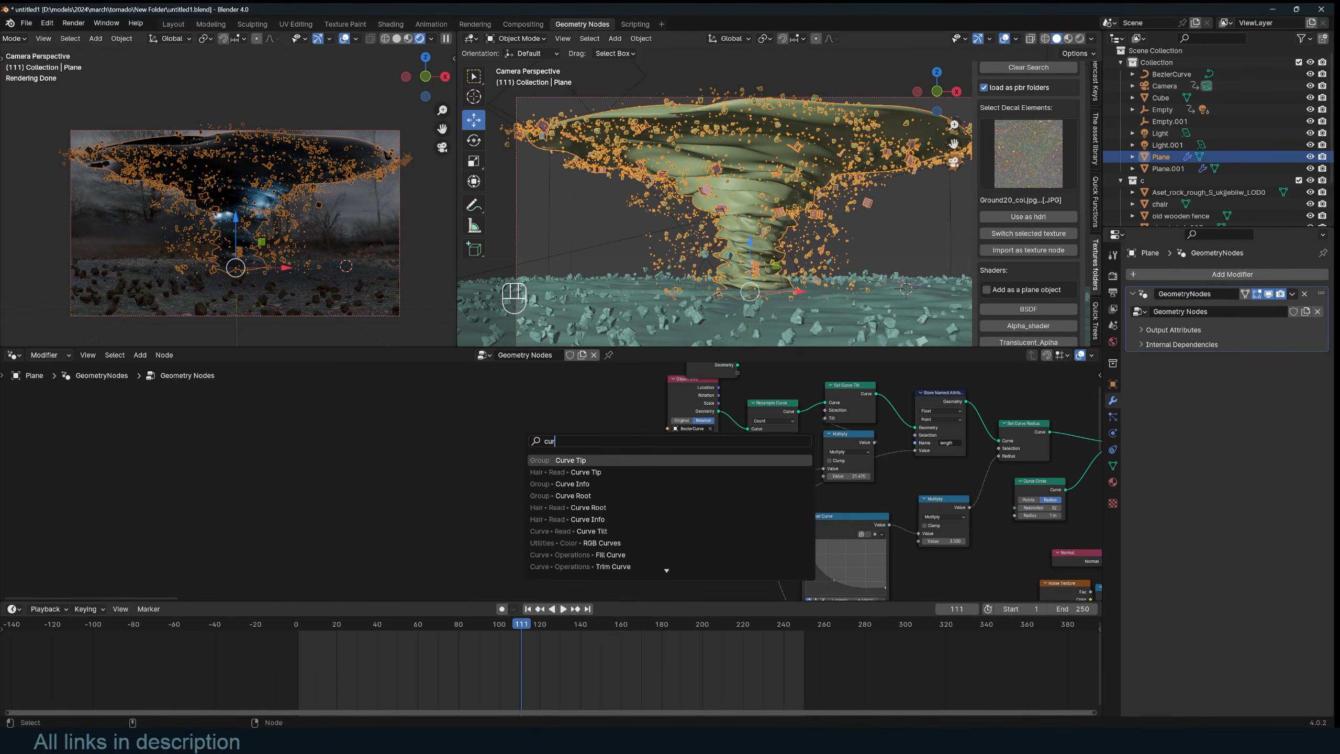
type("le")
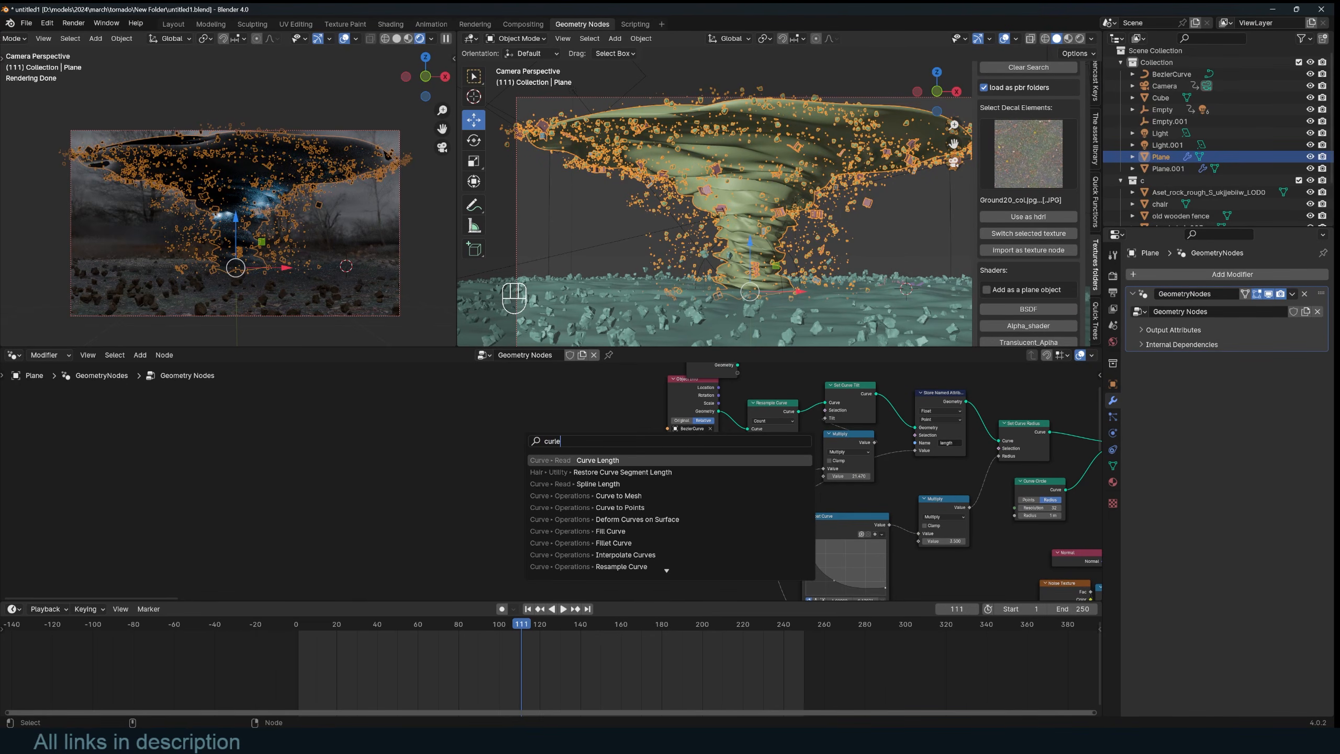
key("BackSpace")
key("BackSpace")
key("BackSpace")
key("BackSpace")
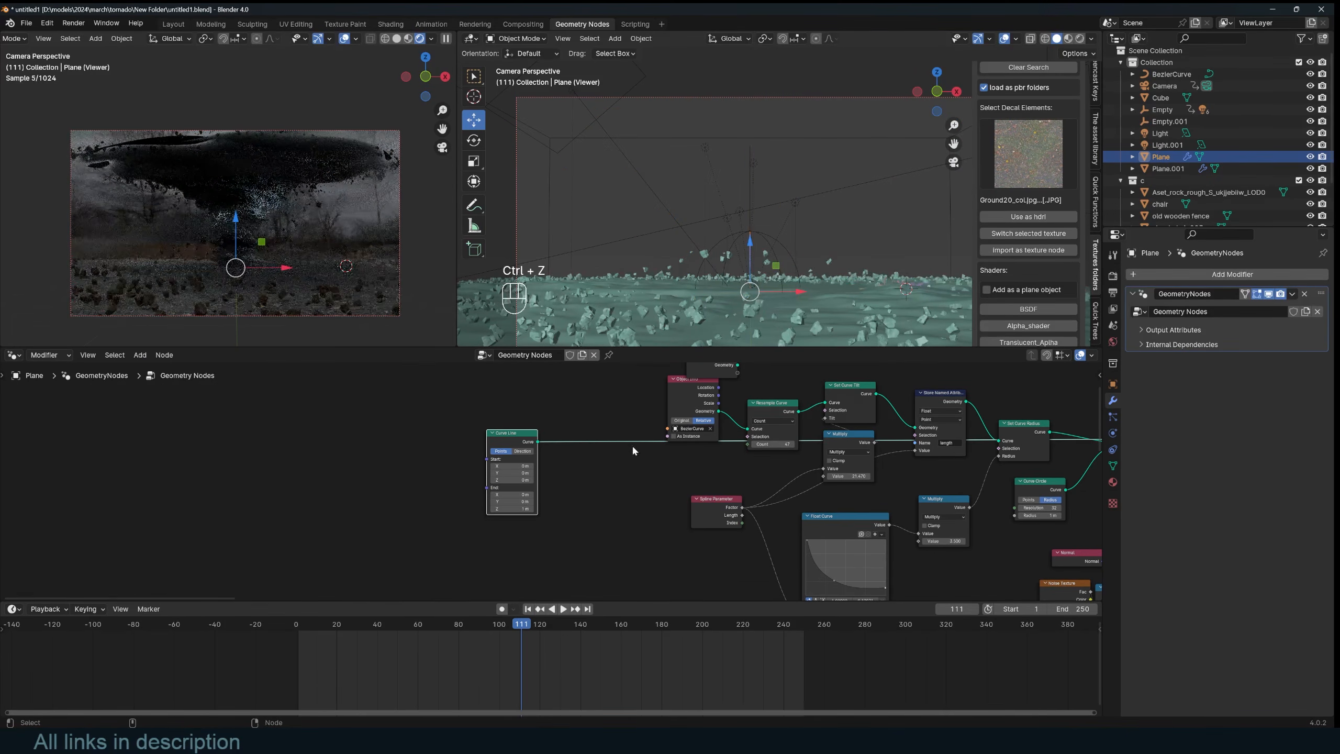
Step: Feed the Curve Line node into Resample Curve in place of the Object Info node, delete that node and preview the Join Geometry output
key("ctrl+z")
left_click_drag(517, 442, 735, 443)
left_click(668, 412)
key("x")
scroll(801, 489, "down", 8)
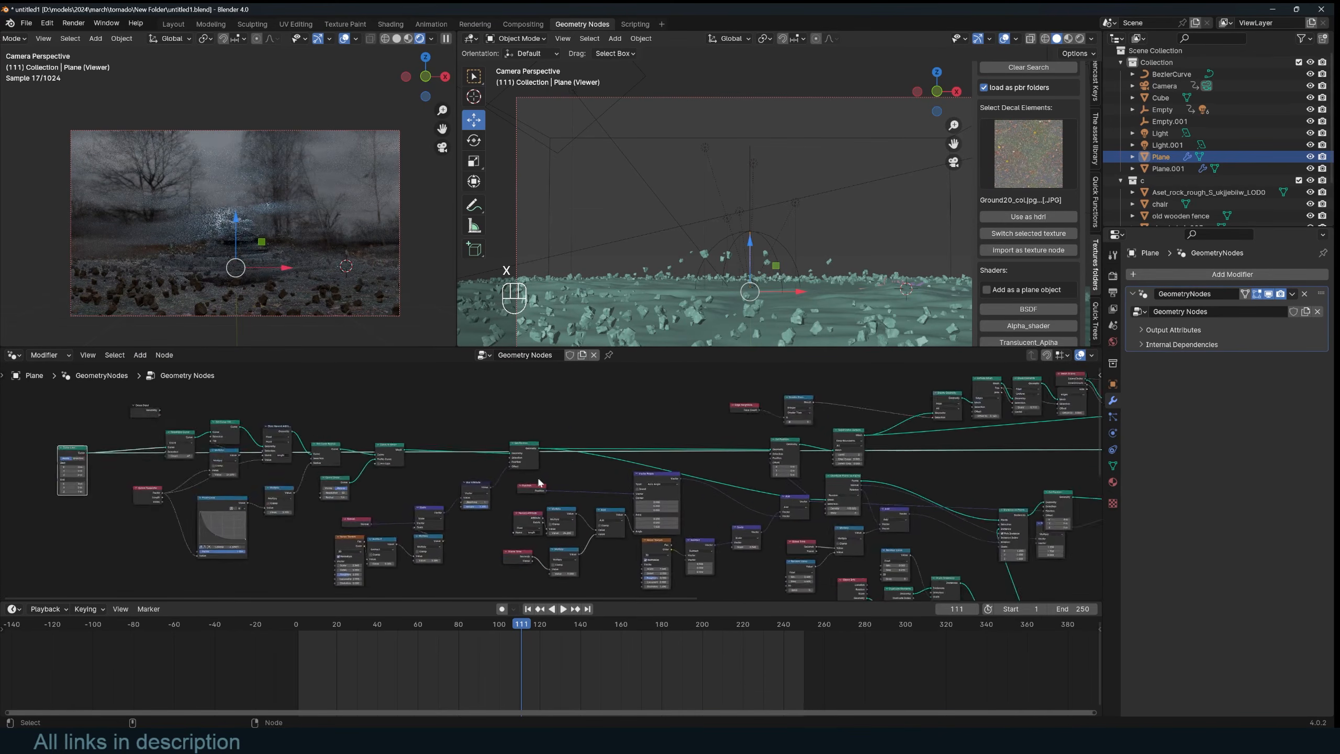
scroll(960, 446, "up", 3)
left_click(922, 442, "ctrl+shift")
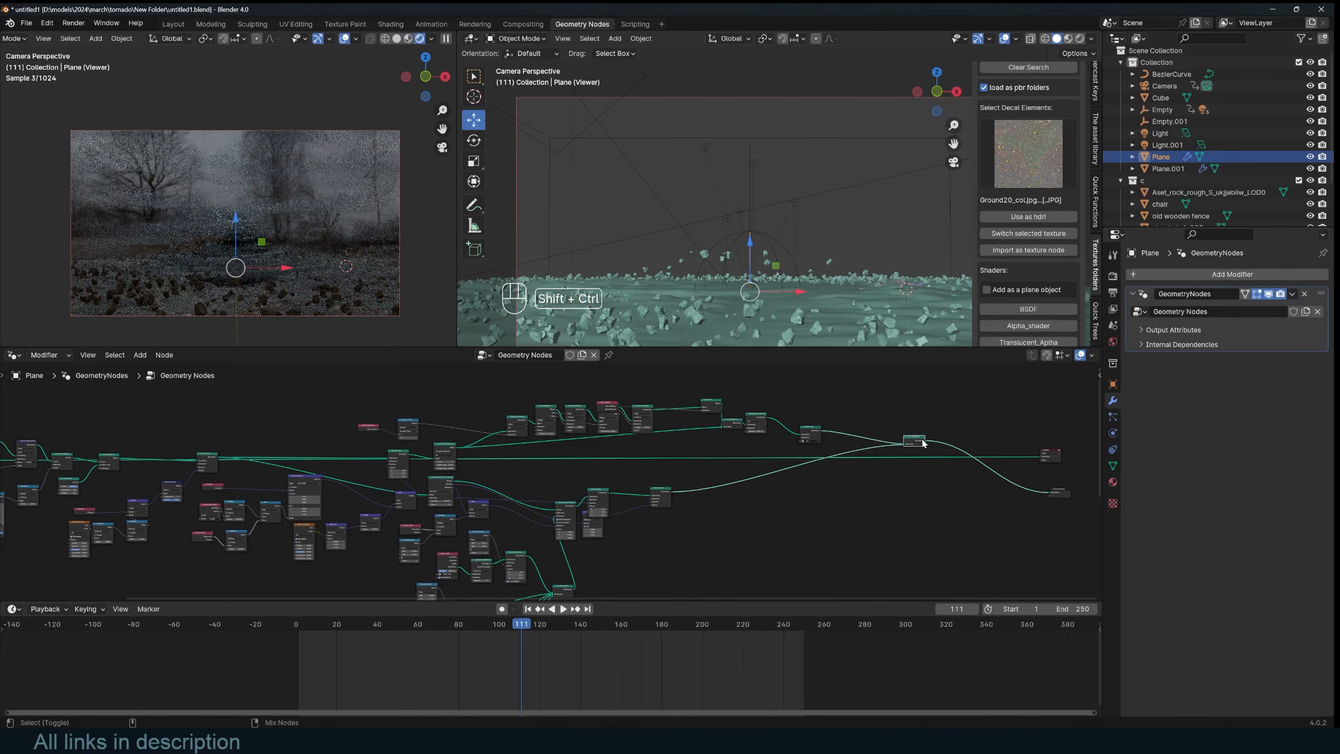
Step: Raise the Curve Line node's End Z to 3.5 m
middle_click_drag(70, 469, 539, 470)
scroll(540, 471, "up", 6)
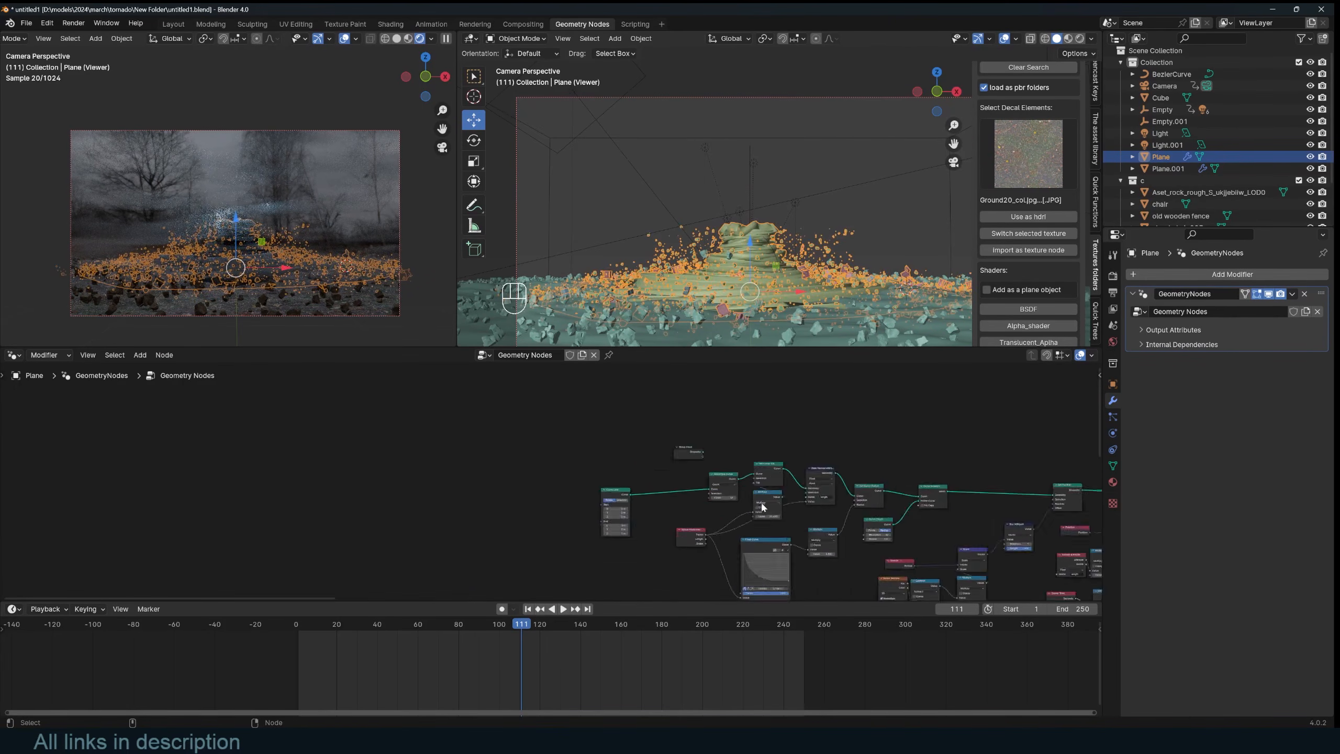
left_click_drag(692, 585, 770, 584)
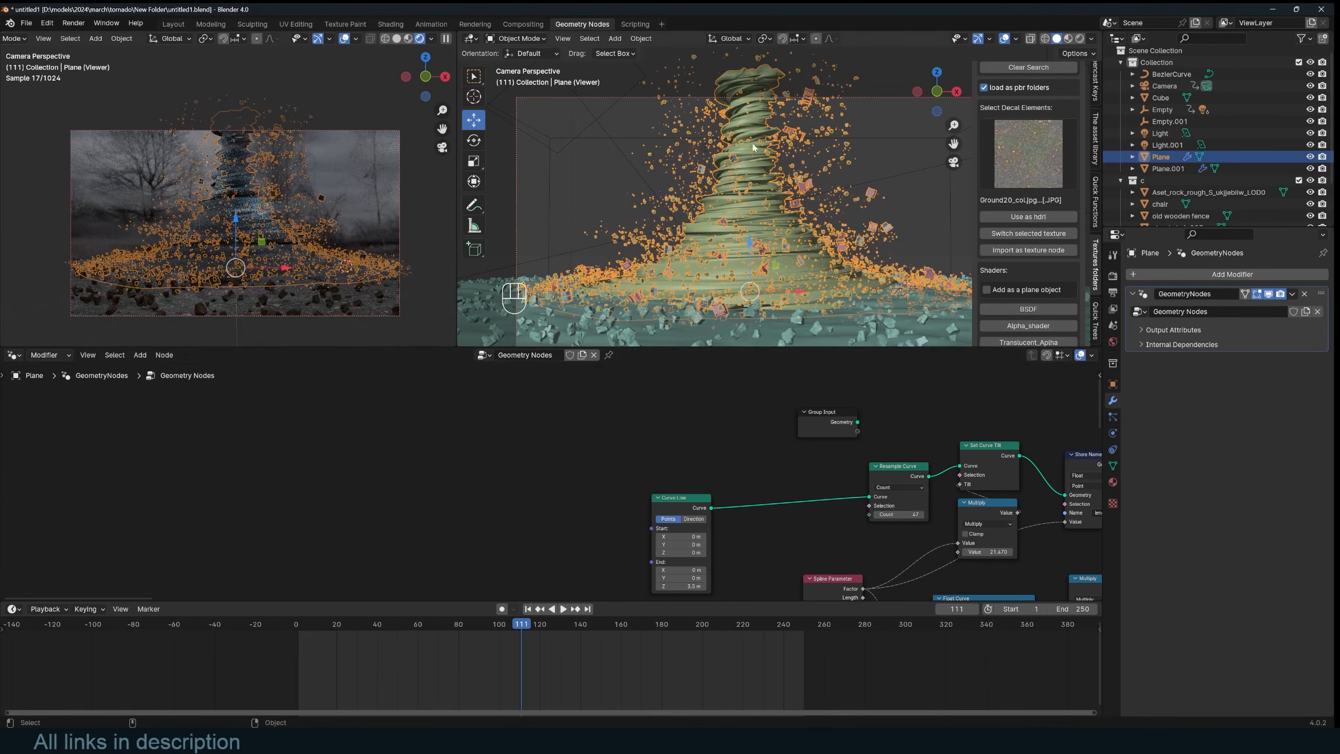
Step: Insert a Reverse Curve node between the Curve Line and Resample Curve nodes
scroll(680, 460, "up", 2)
middle_click_drag(724, 474, 674, 458)
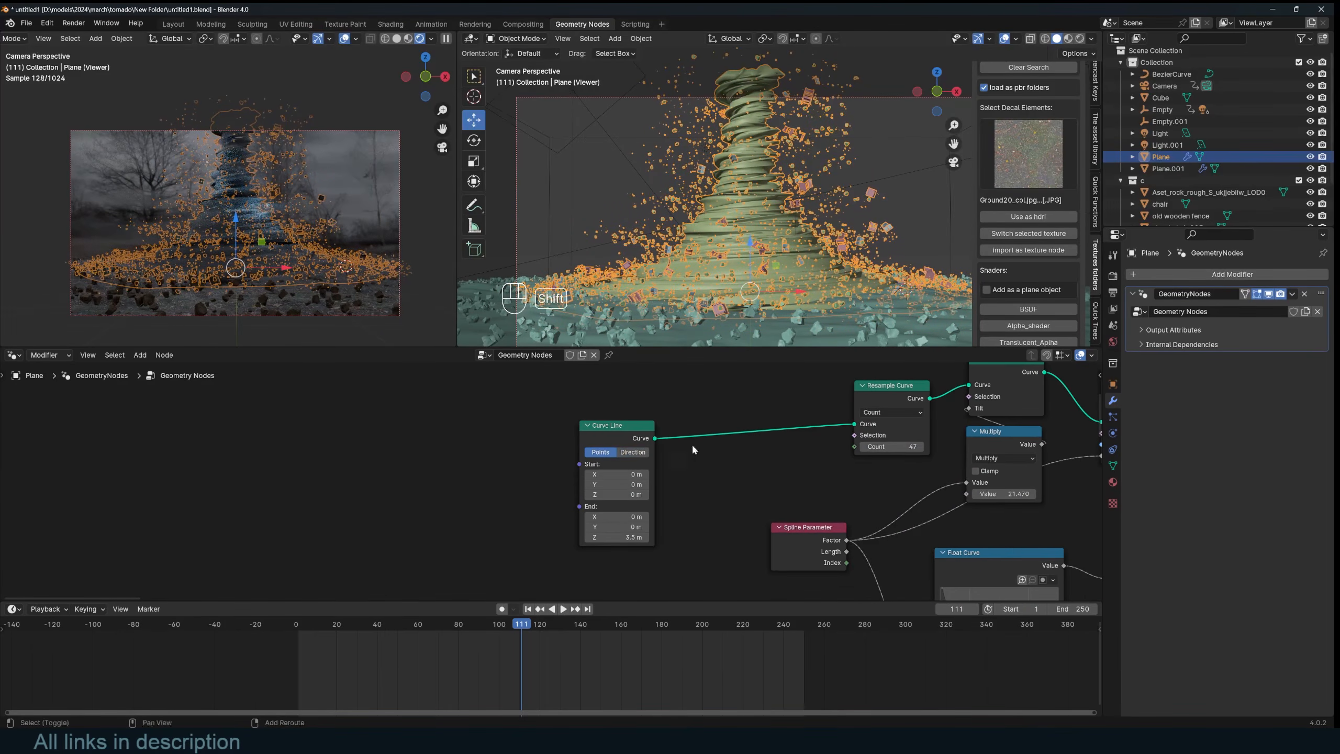
key("shift+a")
type("rev")
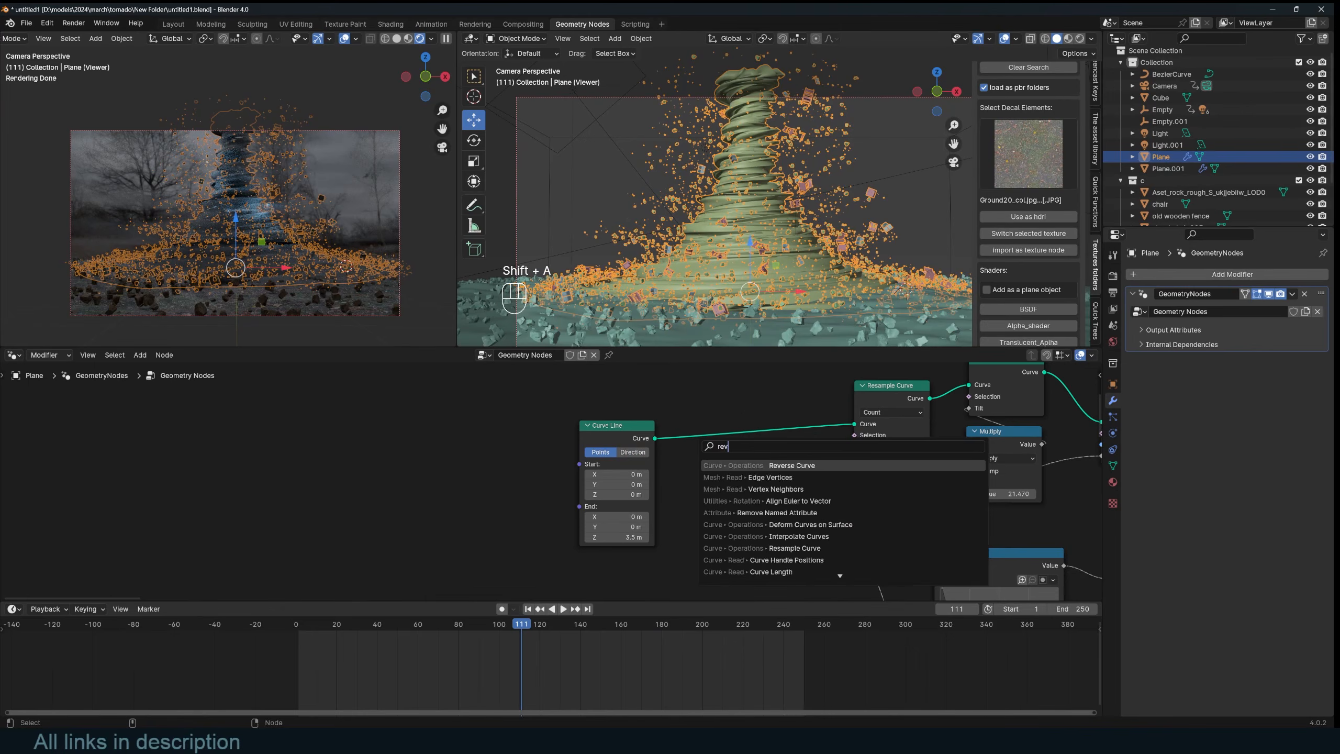
key("Return")
left_click(739, 427)
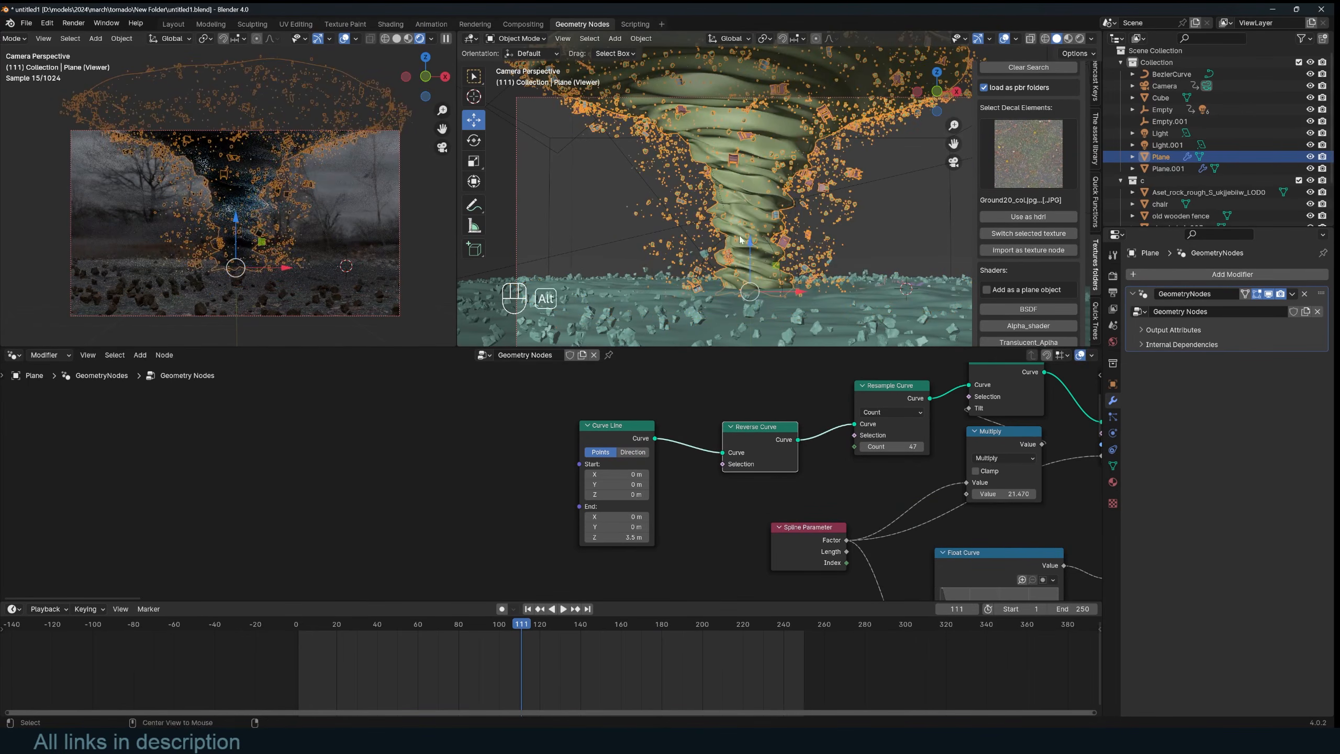
Step: Deselect everything, set the Curve Line node's End Z to 3.02 m and save the file
key("alt+a")
mouse_move(626, 539)
left_mouse_down("shift")
mouse_move(647, 539)
mouse_move(607, 539)
mouse_move(630, 539)
left_mouse_up("shift")
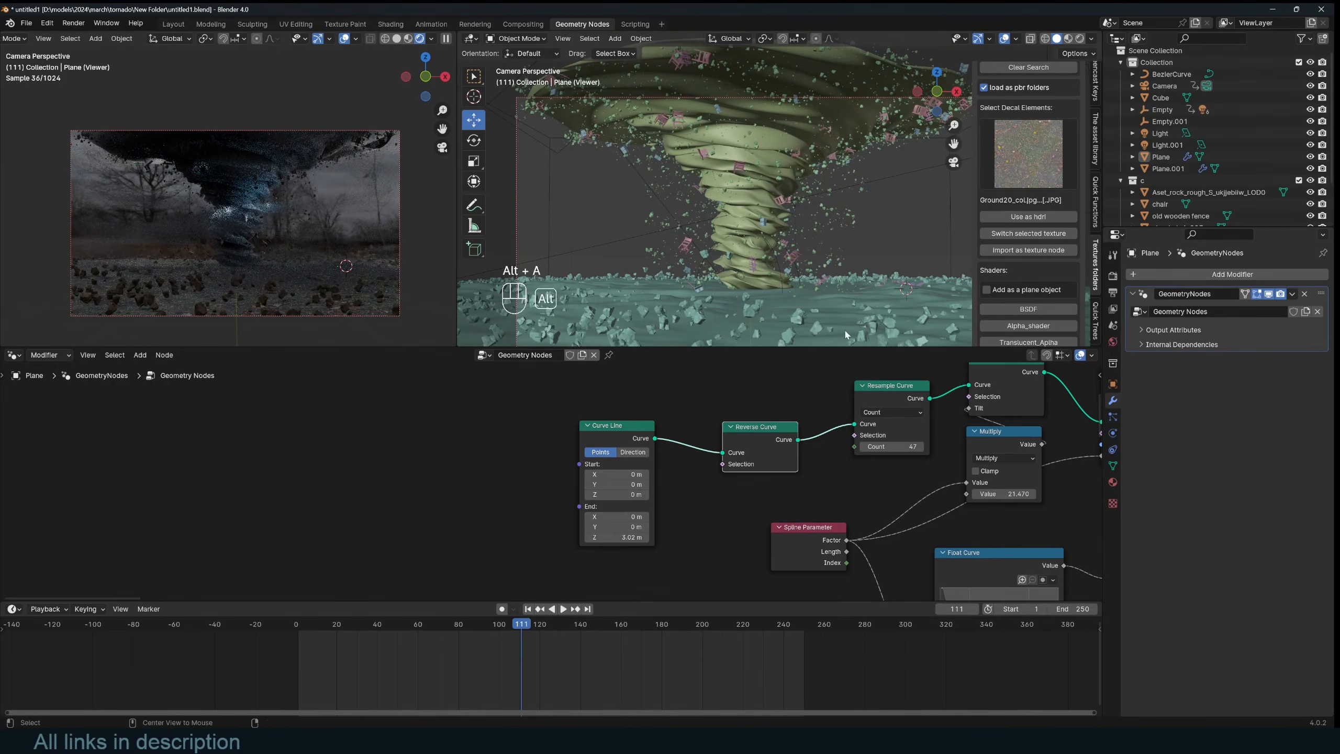
key("ctrl+s")
Step: Select the camera in the scene and play the animation briefly
left_click(867, 312)
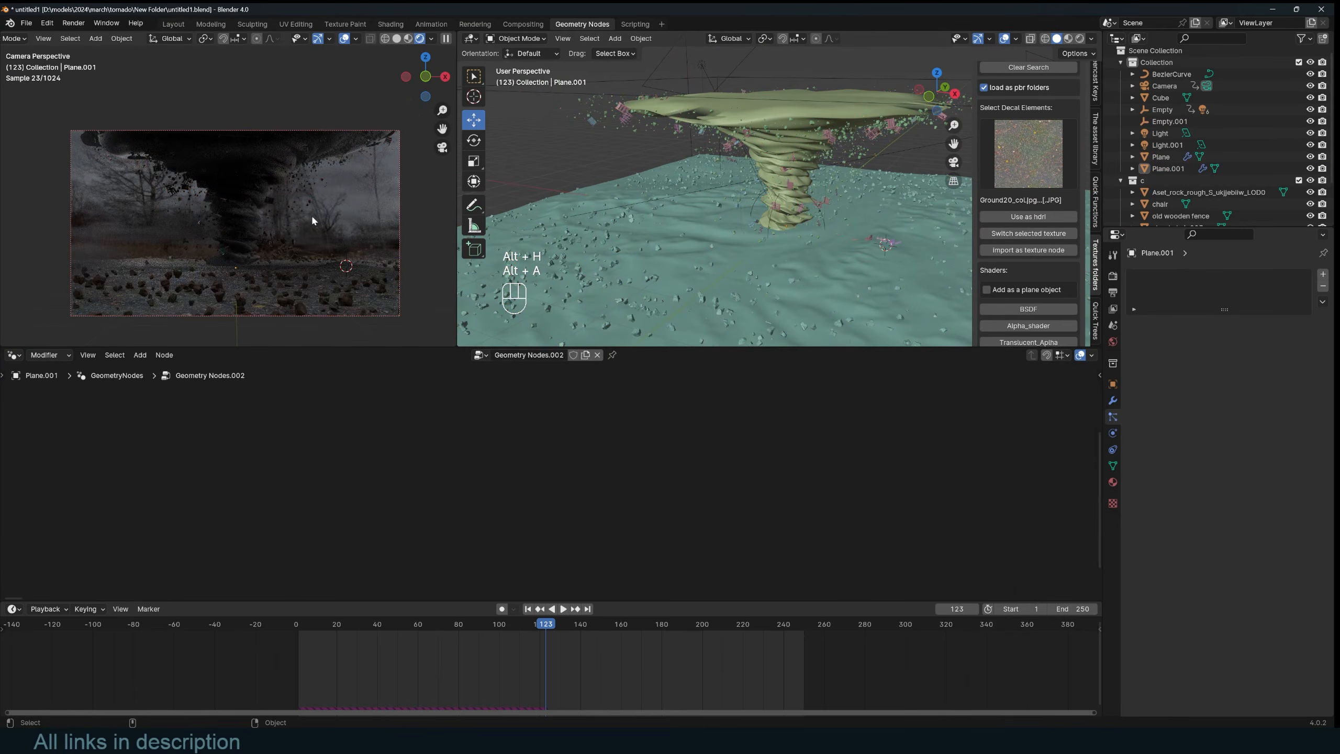
scroll(730, 191, "down", 3)
left_click(608, 279)
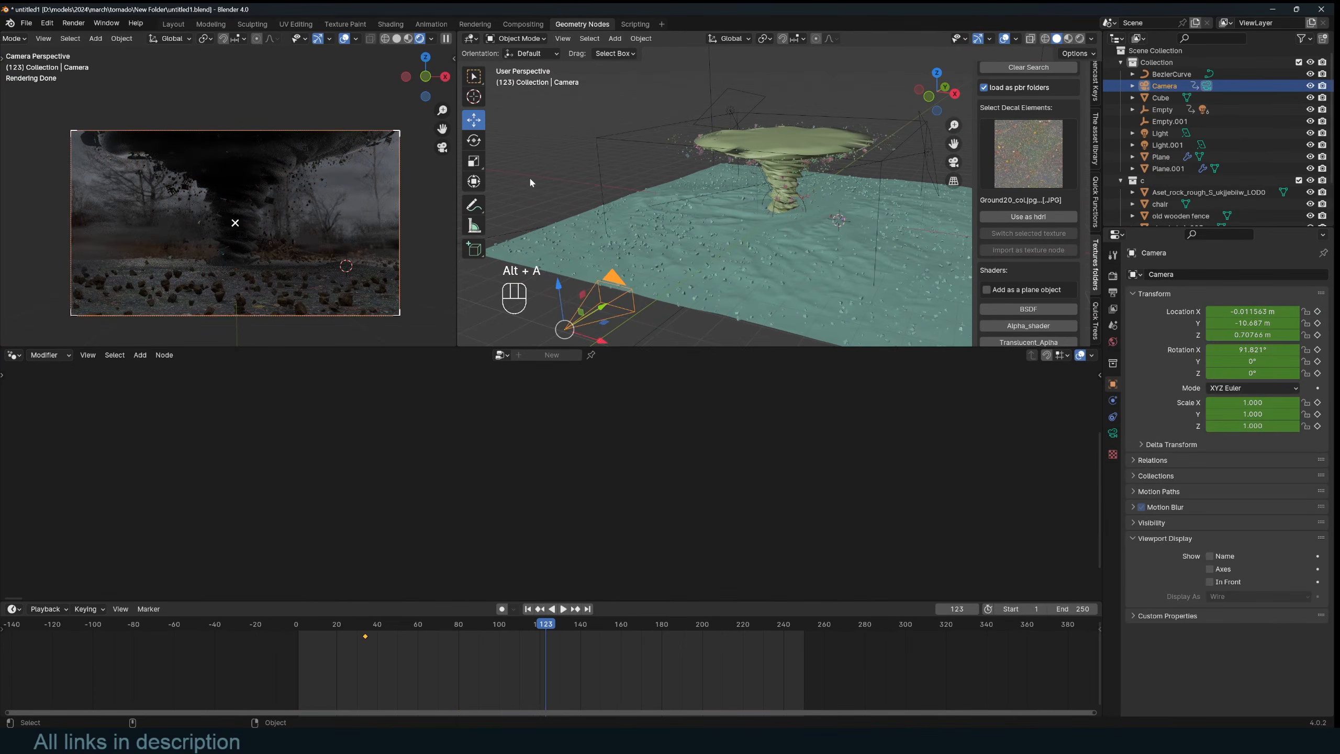
key("space")
key("space")
middle_click_drag(683, 236, 748, 237)
Step: Go to frame 1, clean the camera's keyframes, then enable auto keying and key the camera at its current position
left_click(298, 625)
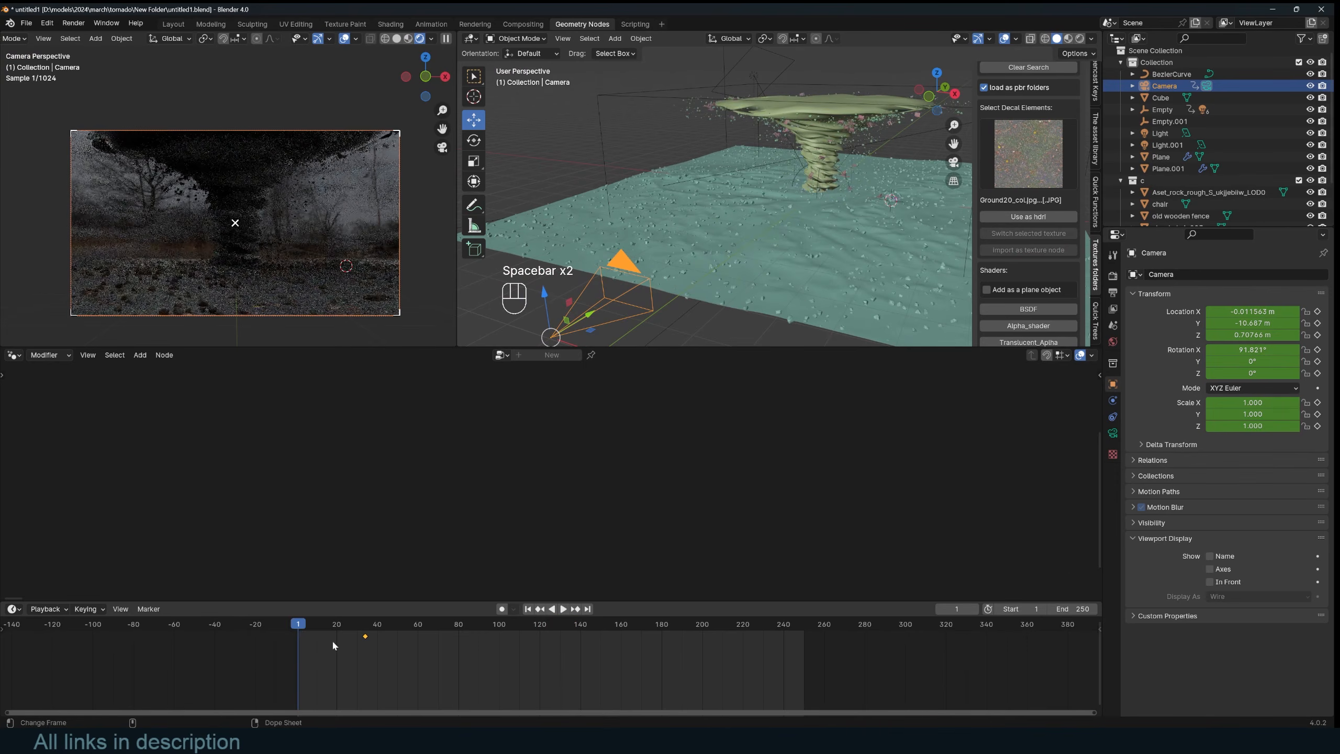
key("x")
left_click(366, 638)
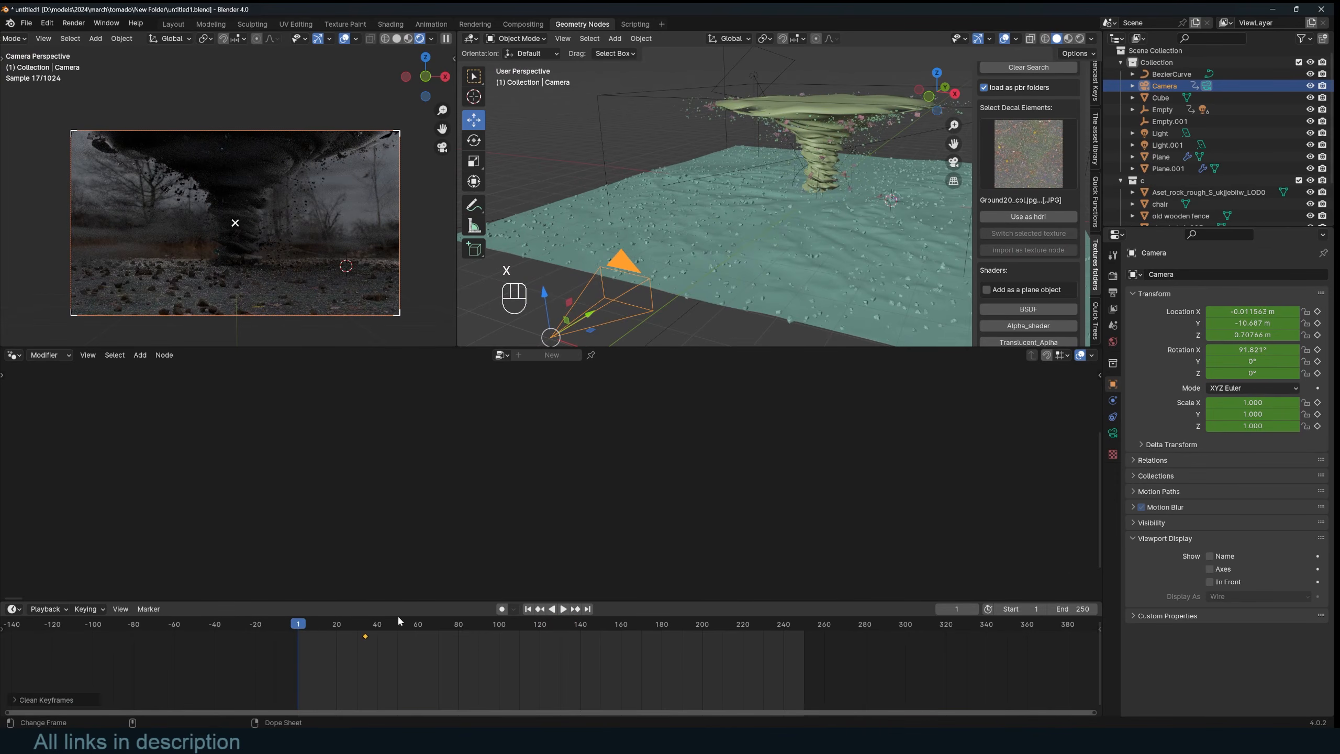
left_click(501, 608)
key("g")
left_click(614, 558, "shift")
Step: Move to frame 247 and delete the camera's old keyframe between frames 20 and 40
left_click(799, 635)
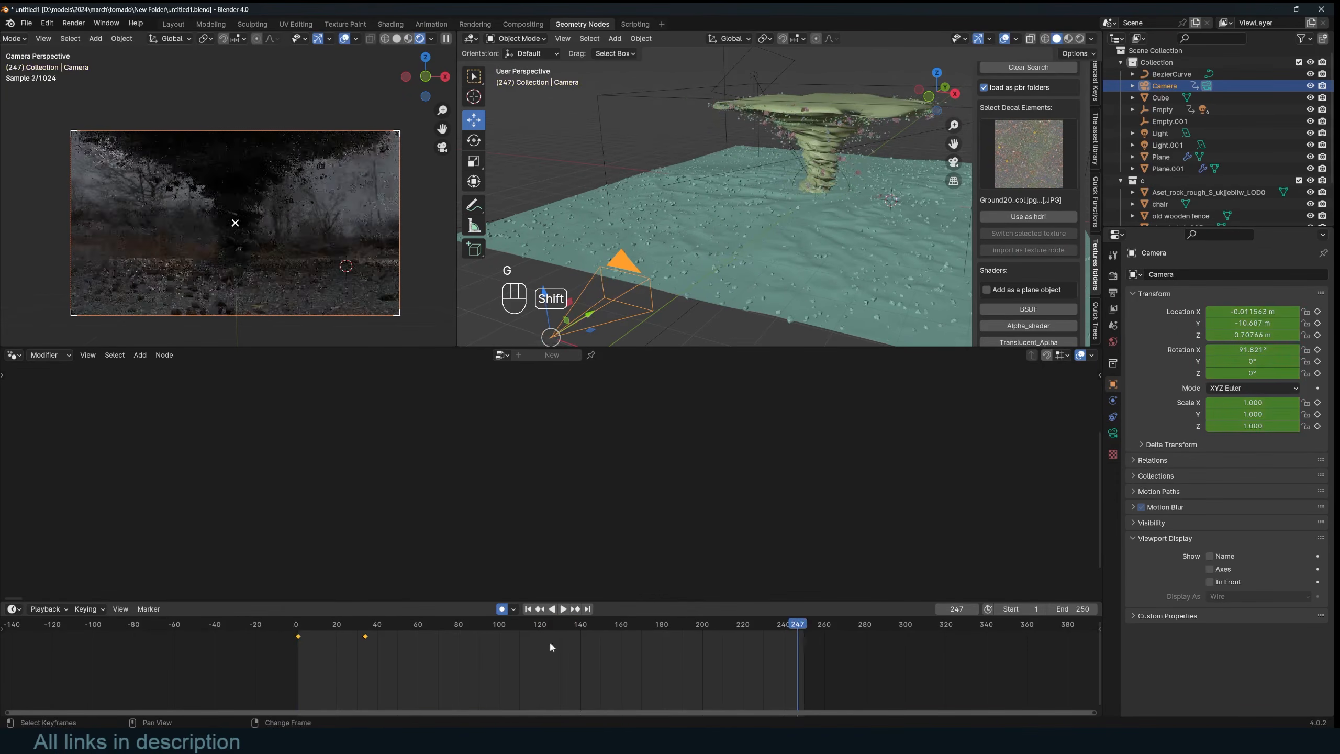
key("x")
left_click(373, 628)
key("x")
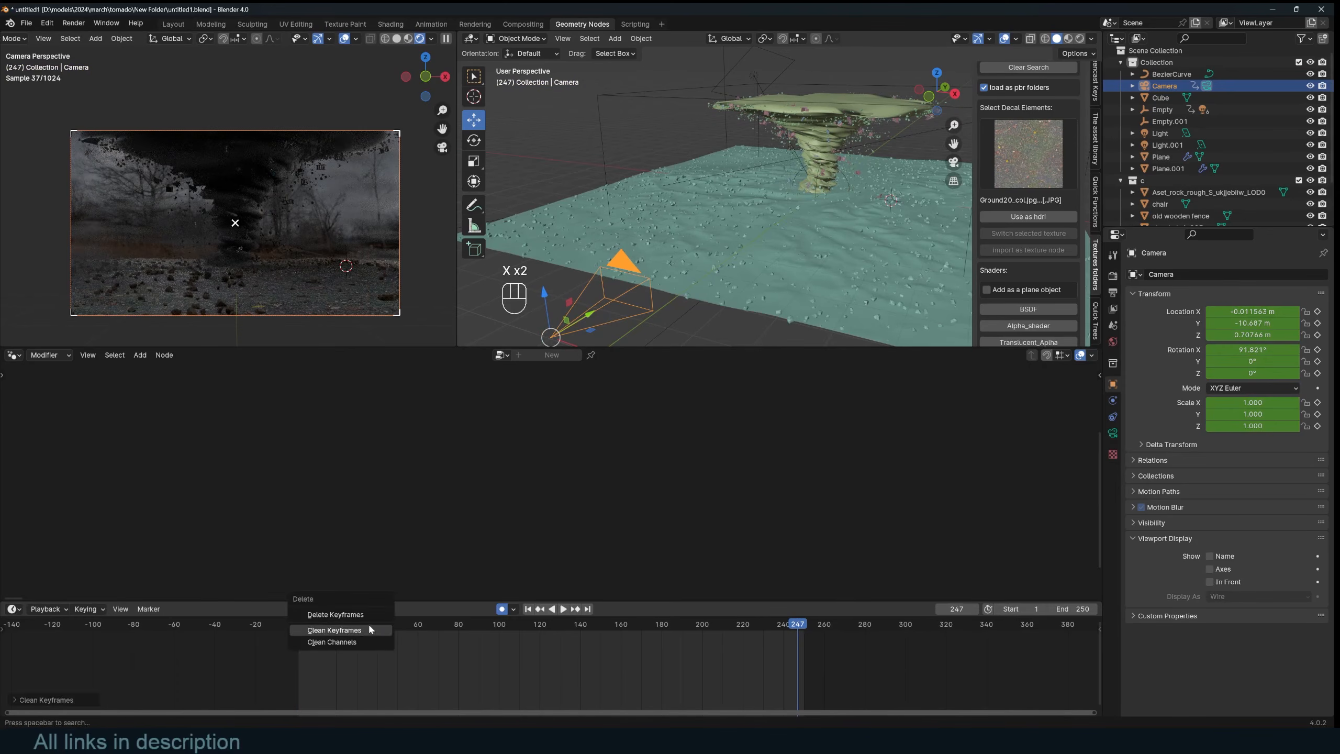
left_click(370, 624)
Step: Key the camera at frame 247 by moving it along Y to -7.7977 m and tilting it about X to 96.352°
key("g")
key("y")
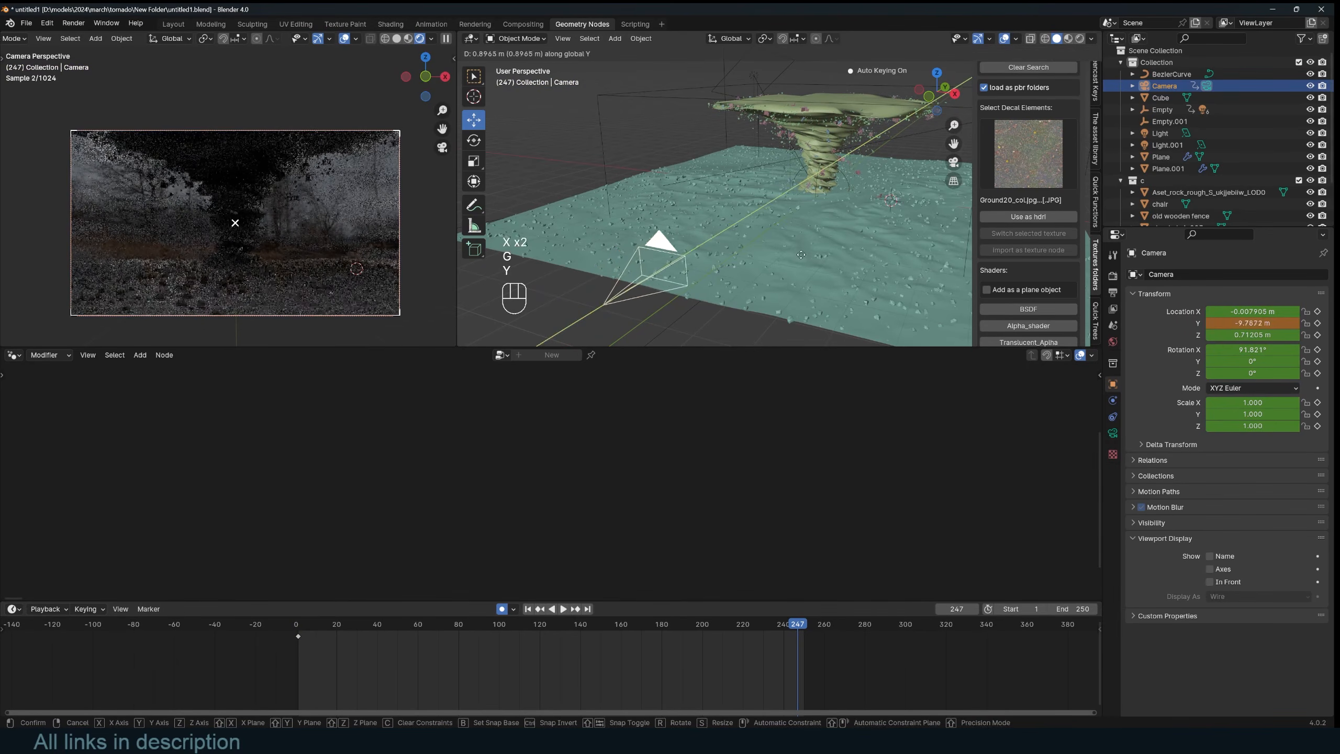
left_click(877, 203)
key("r")
key("x")
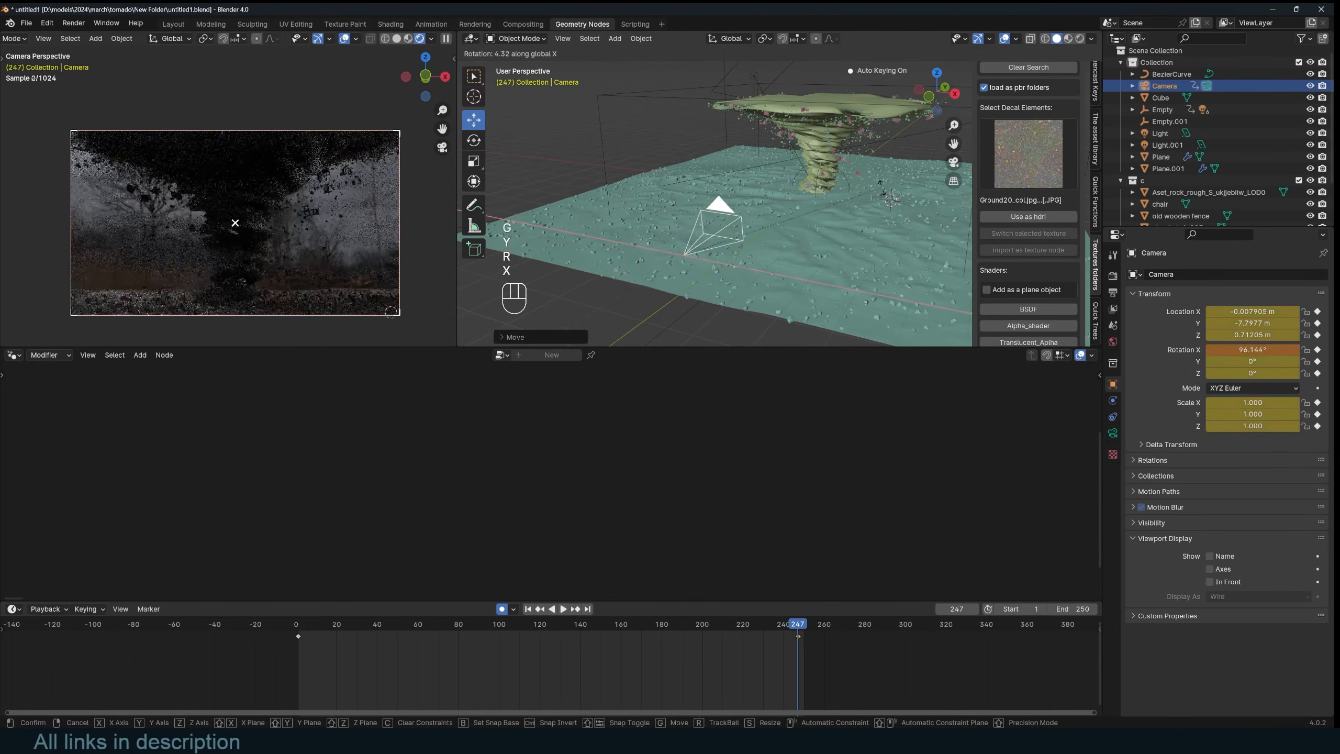
left_click(839, 267)
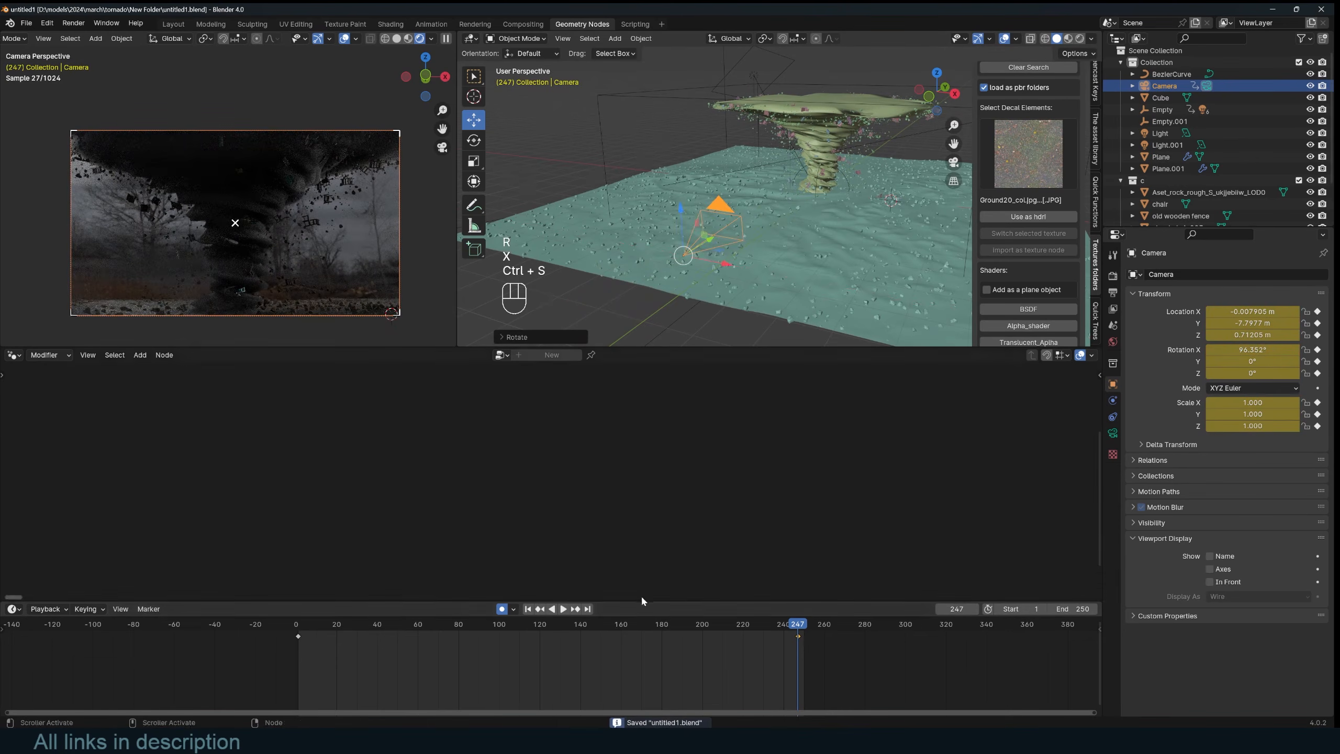
Step: Enlarge the timeline area, switch it to the Graph Editor and expand the camera's Object Transforms channels
left_click_drag(671, 600, 685, 522)
key("ctrl+Tab")
left_click(13, 578)
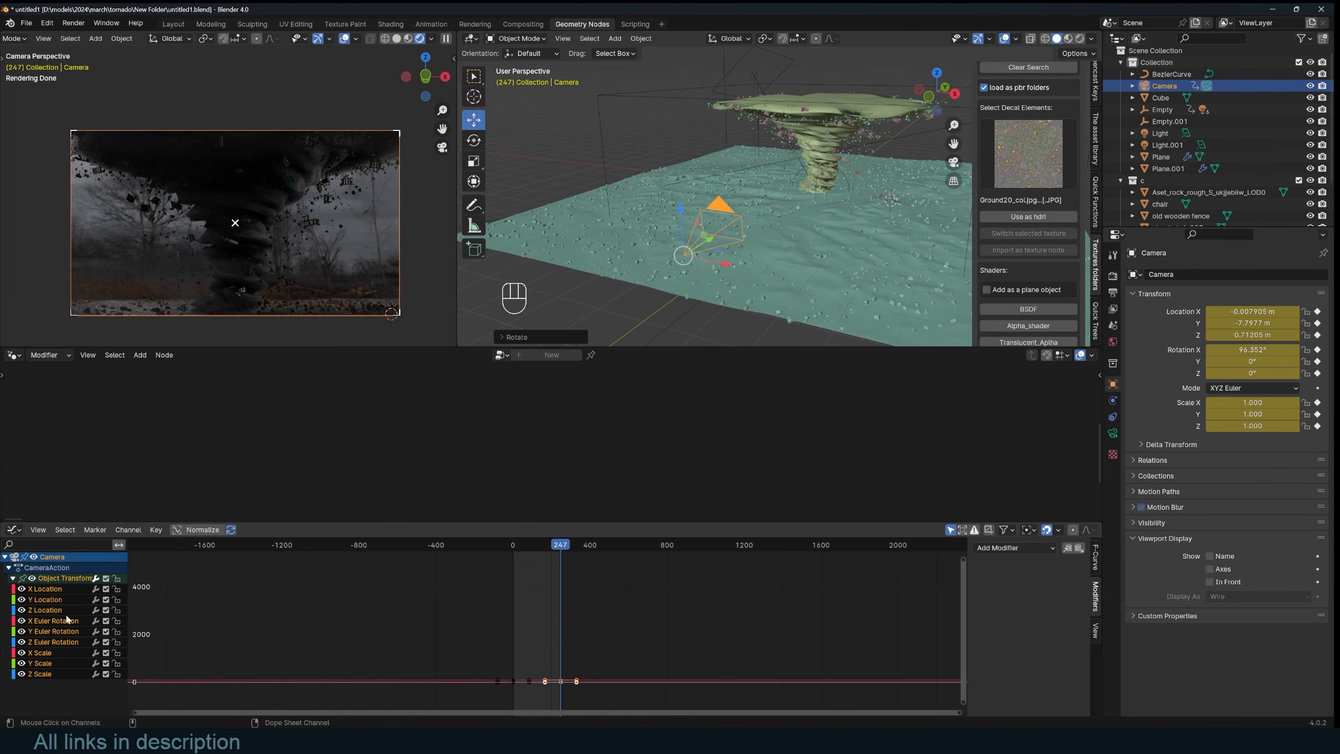
Step: Add a Noise modifier to the camera's Z Location curve
left_click(63, 611)
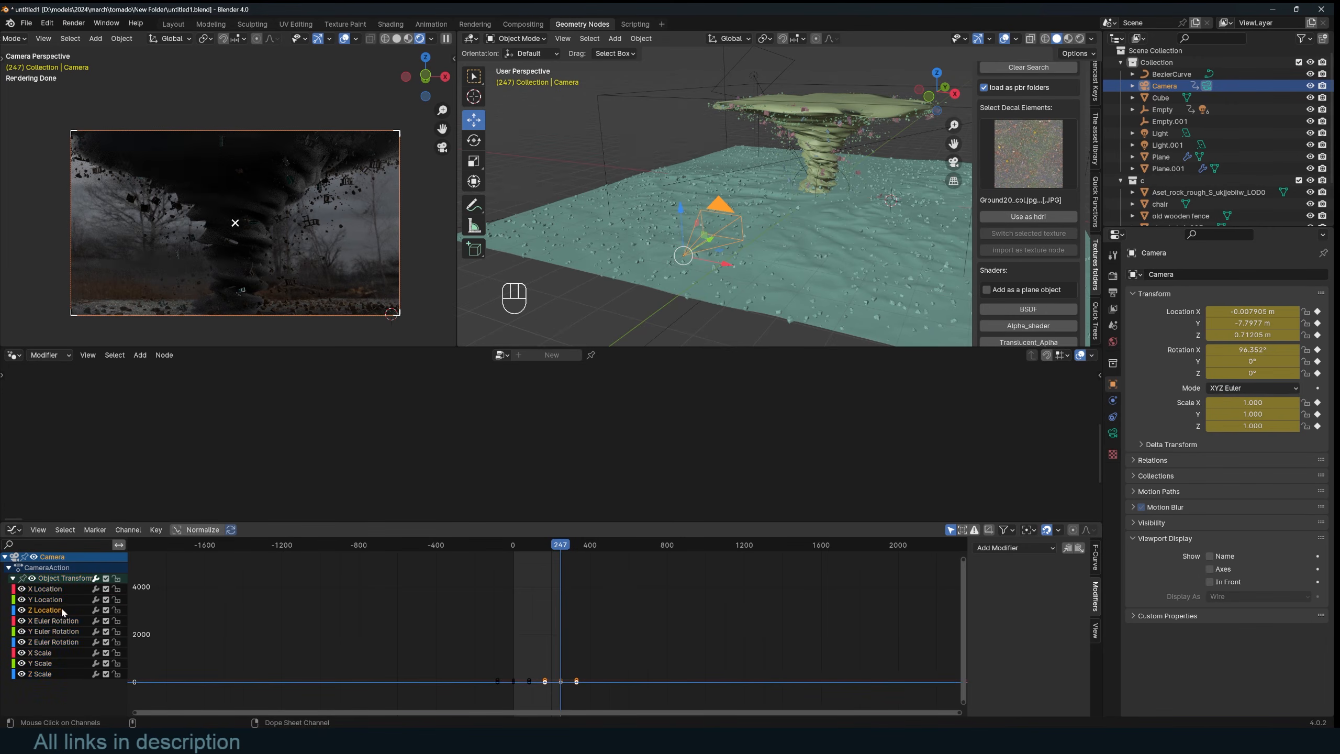
left_click(1005, 548)
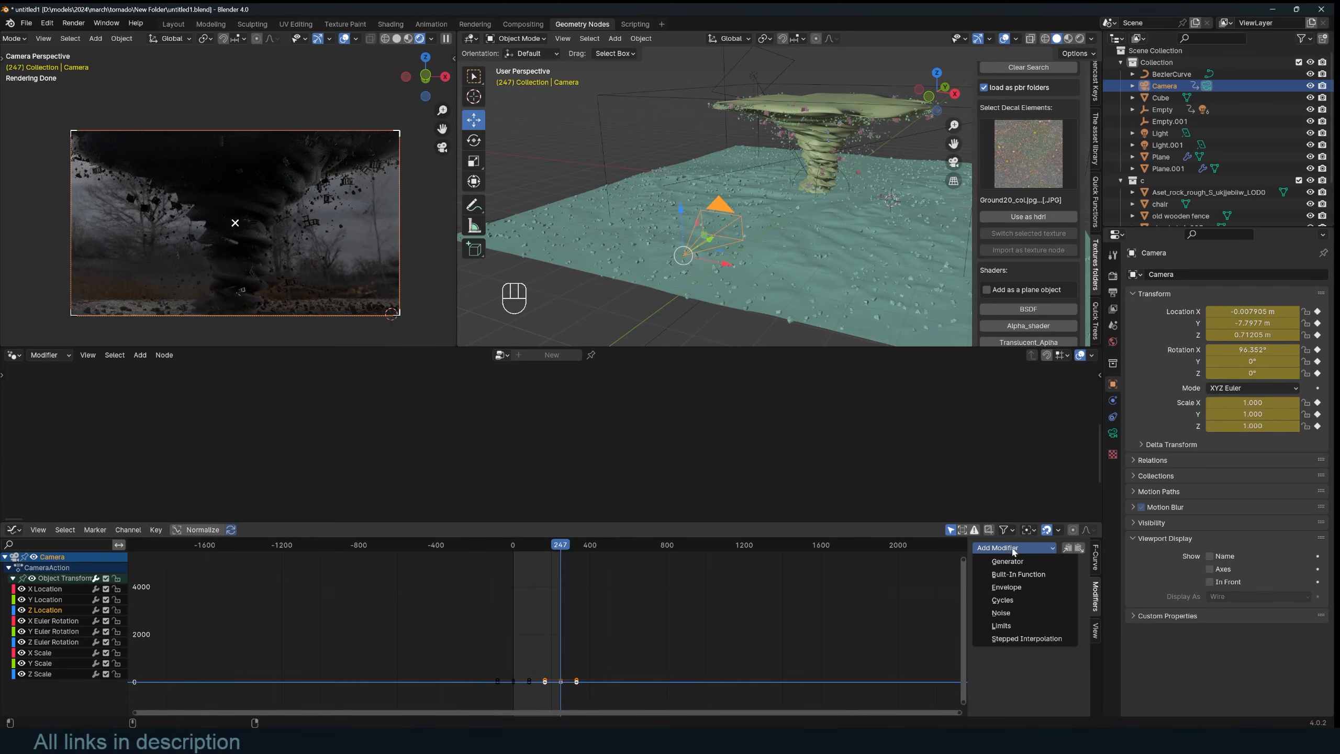
left_click(1001, 612)
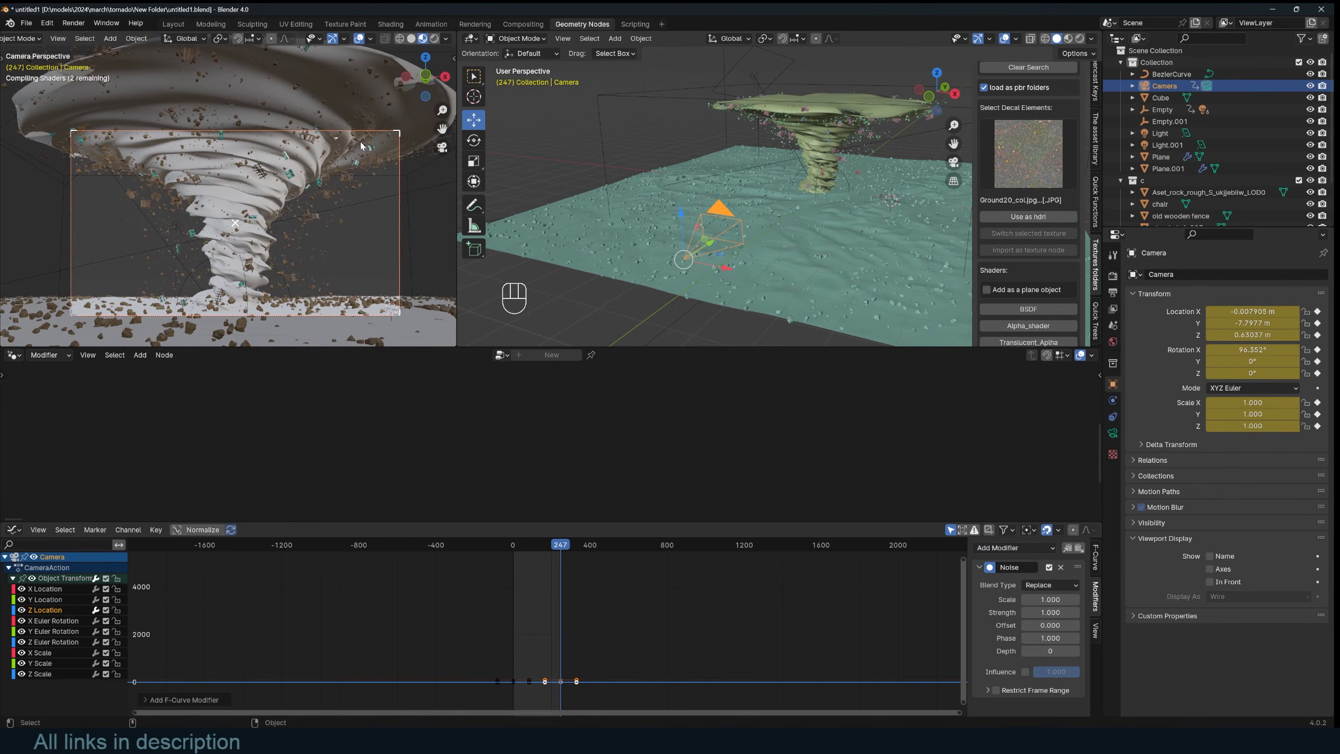
Step: Play the animation to examine the camera's vertical shake in the camera view
scroll(359, 278, "down", 1)
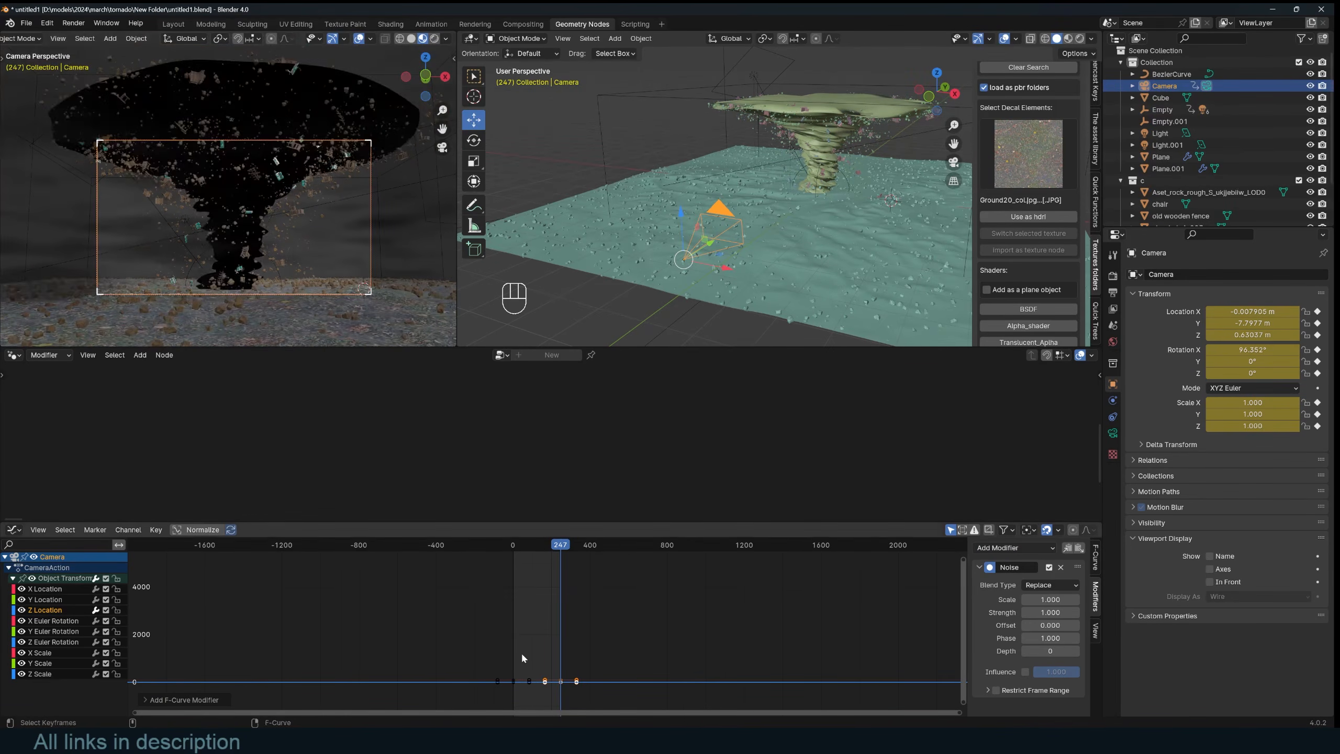
scroll(519, 653, "up", 2)
scroll(518, 651, "up", 2)
key("space")
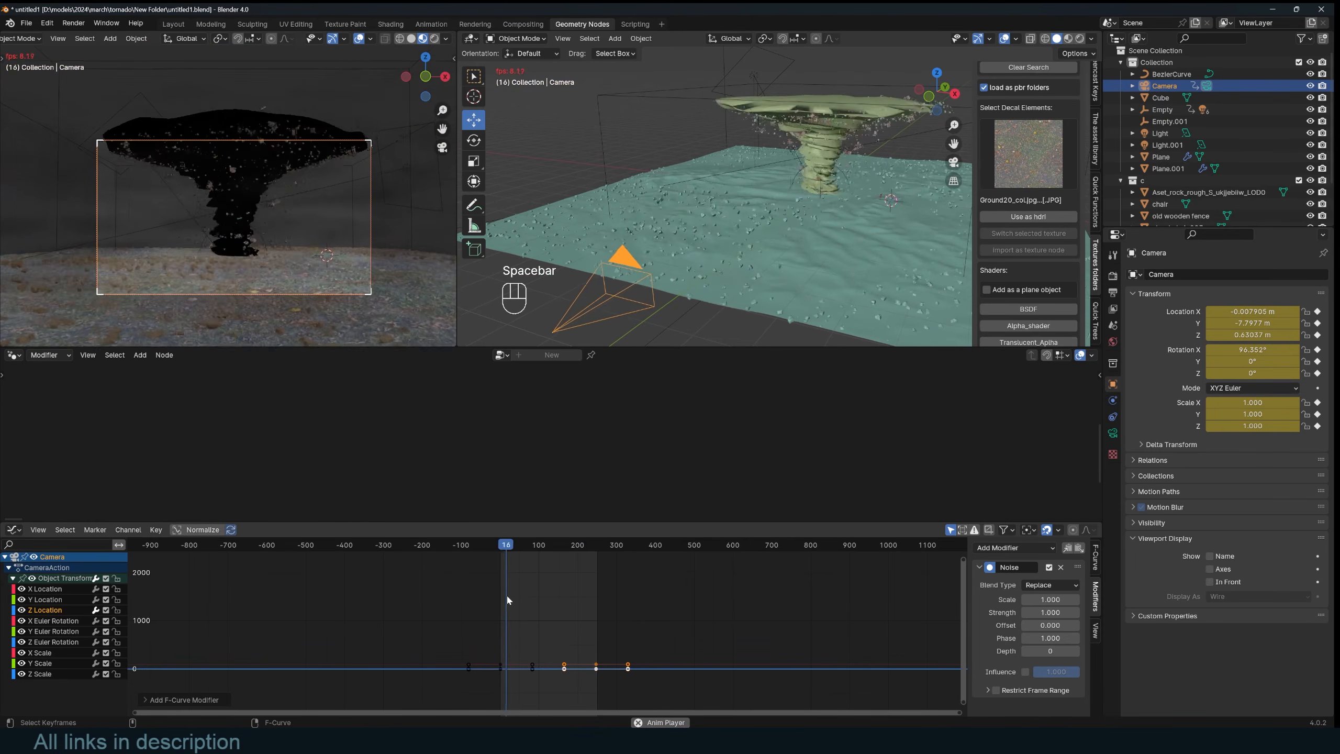
key("space")
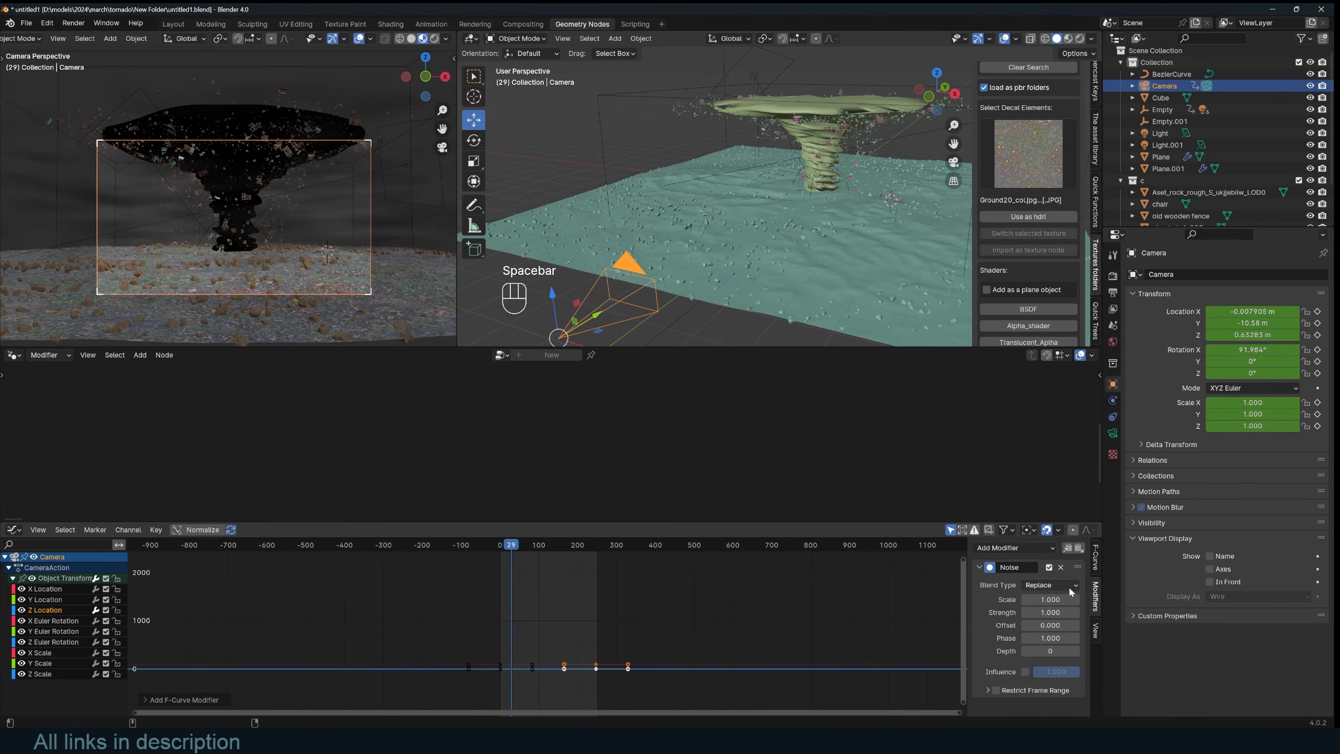
Step: Set the Noise modifier's Strength to 0.5 on the camera's Z Location curve
left_click(1062, 608)
type(".5")
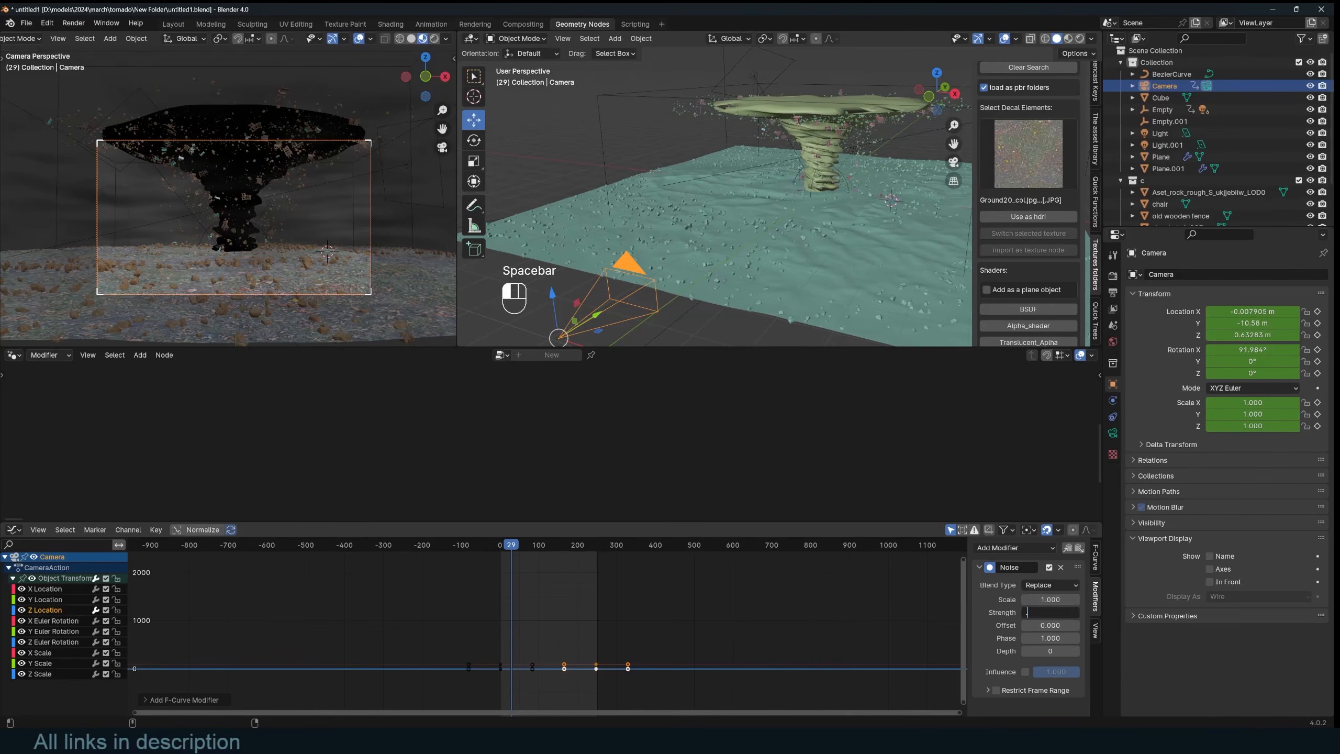
key("Return")
Step: Play back the camera motion with the reduced noise and save the file
key("space")
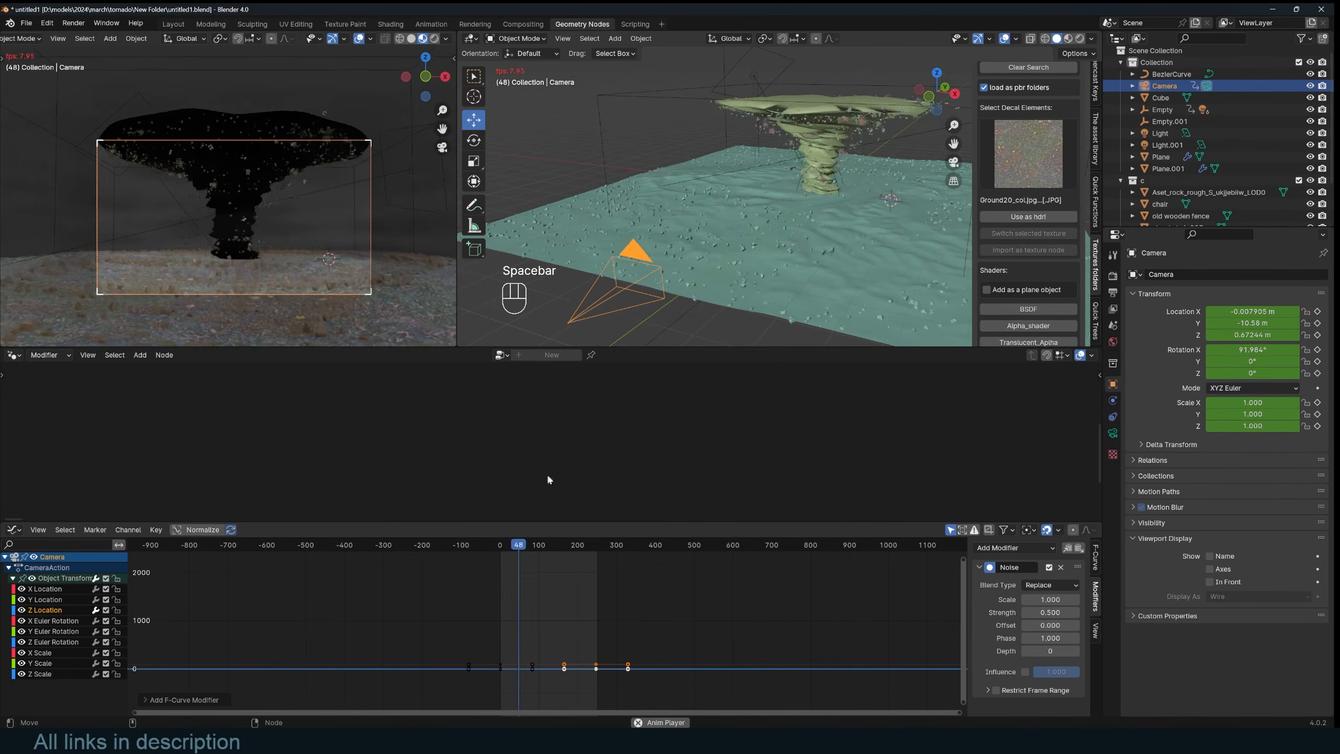
key("space")
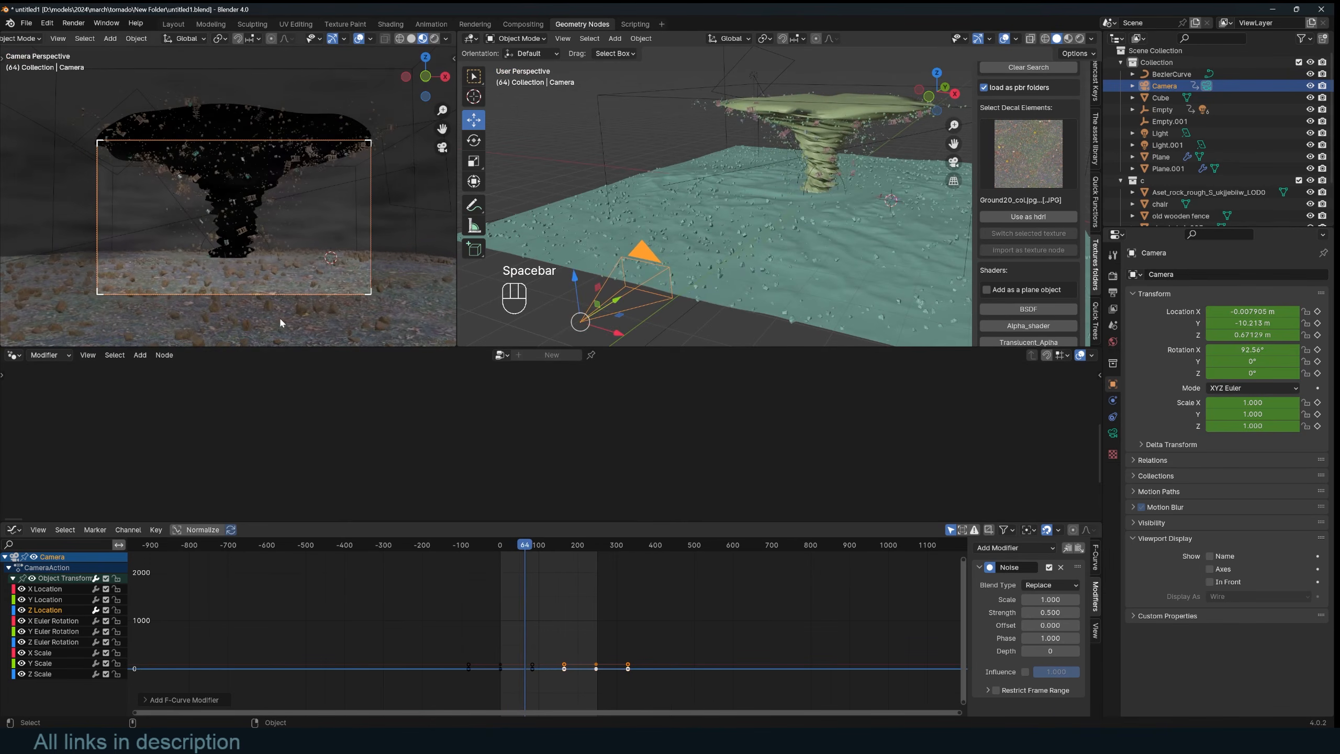
key("ctrl+s")
key("ctrl+s")
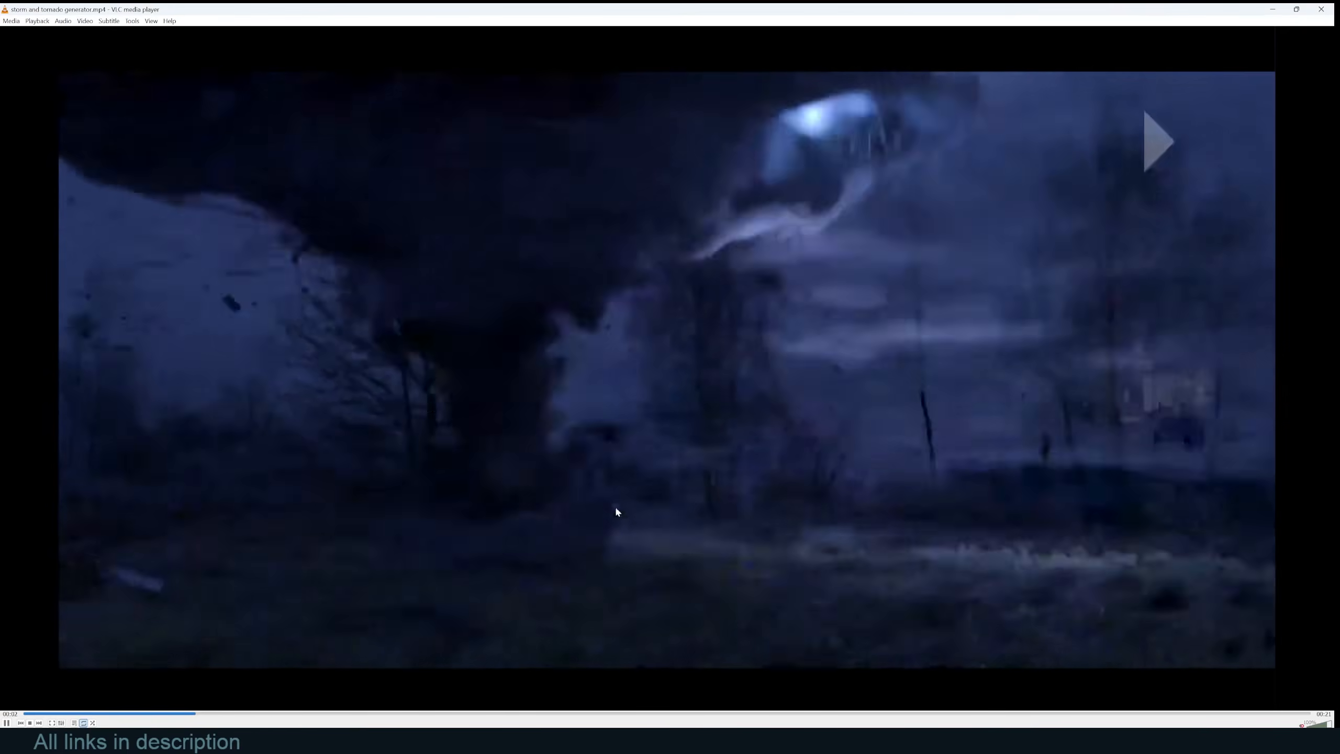
Step: Pause the storm and tornado reference video in VLC and minimize it to return to Blender
key("space")
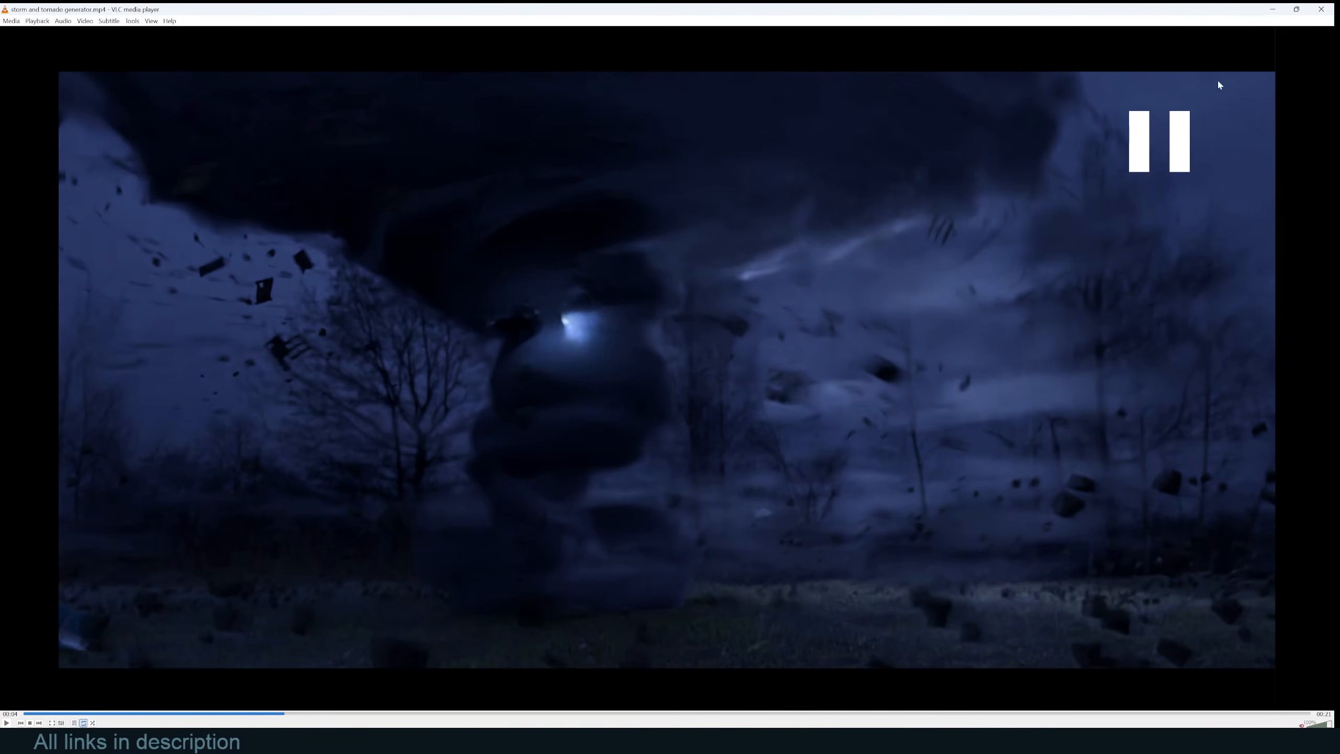
left_click(1271, 12)
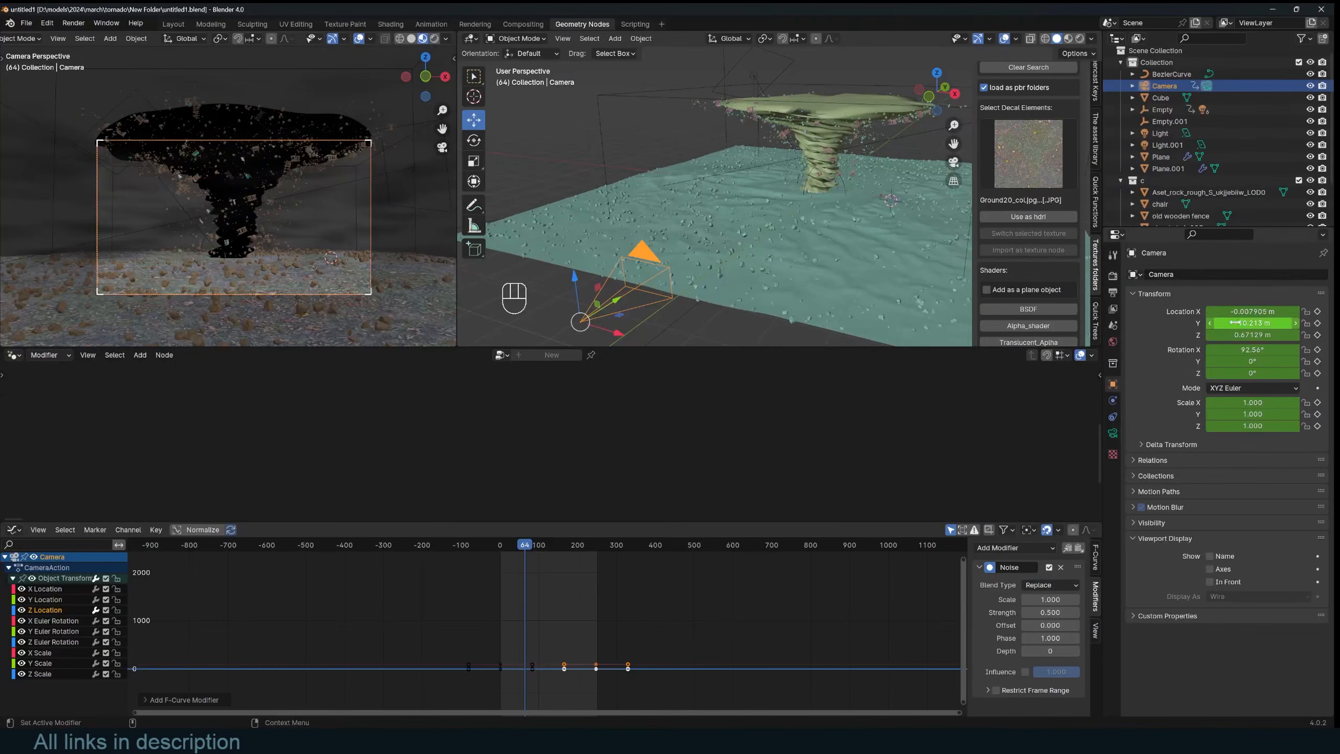
Step: Enable Motion Blur in the Cycles render settings and deselect the camera
left_click(1113, 274)
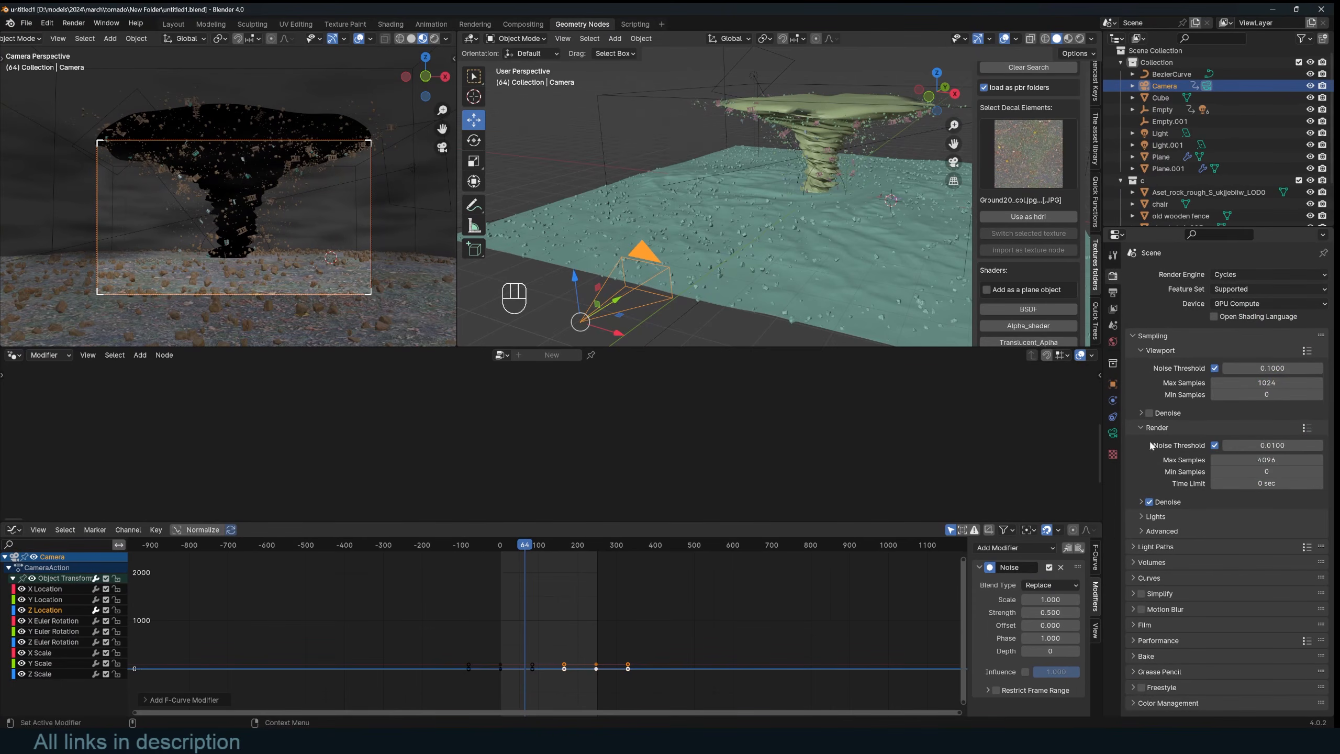
left_click(1147, 610)
left_click(567, 183)
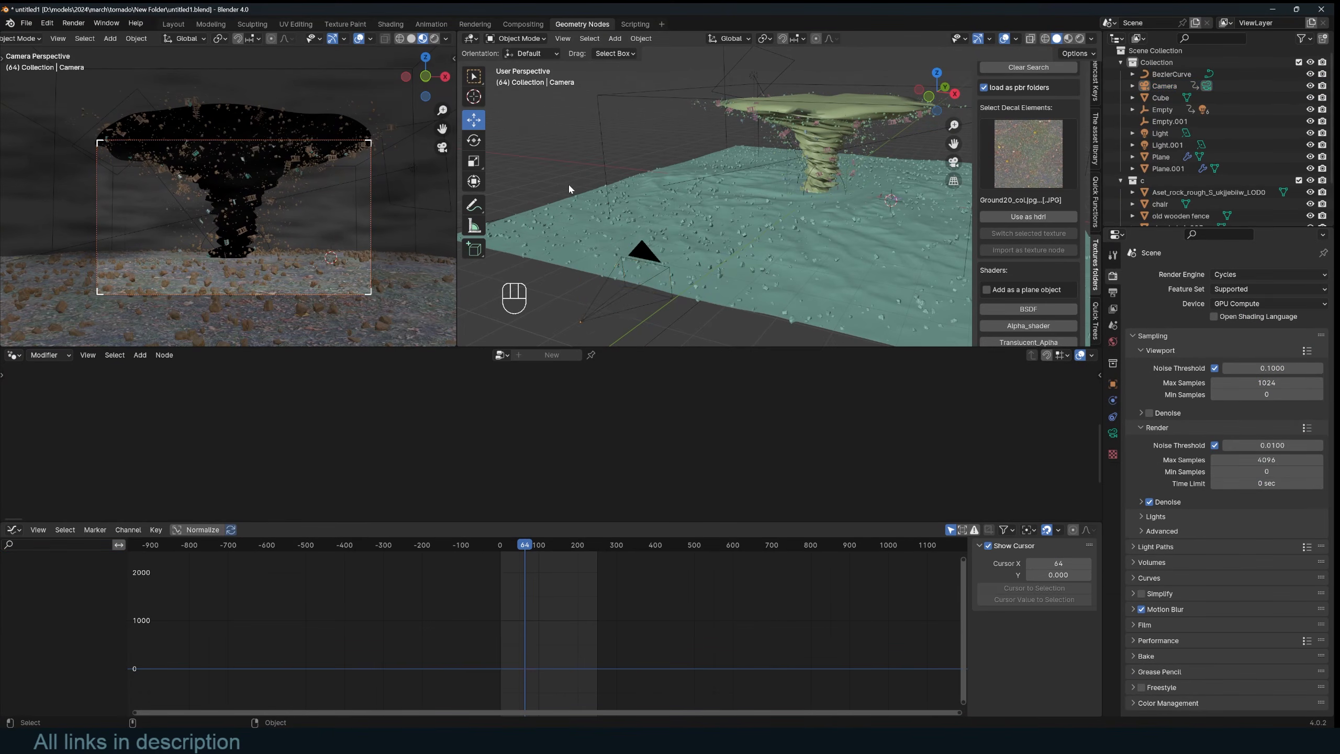
Step: Play the animation briefly with nothing selected and save the file
key("space")
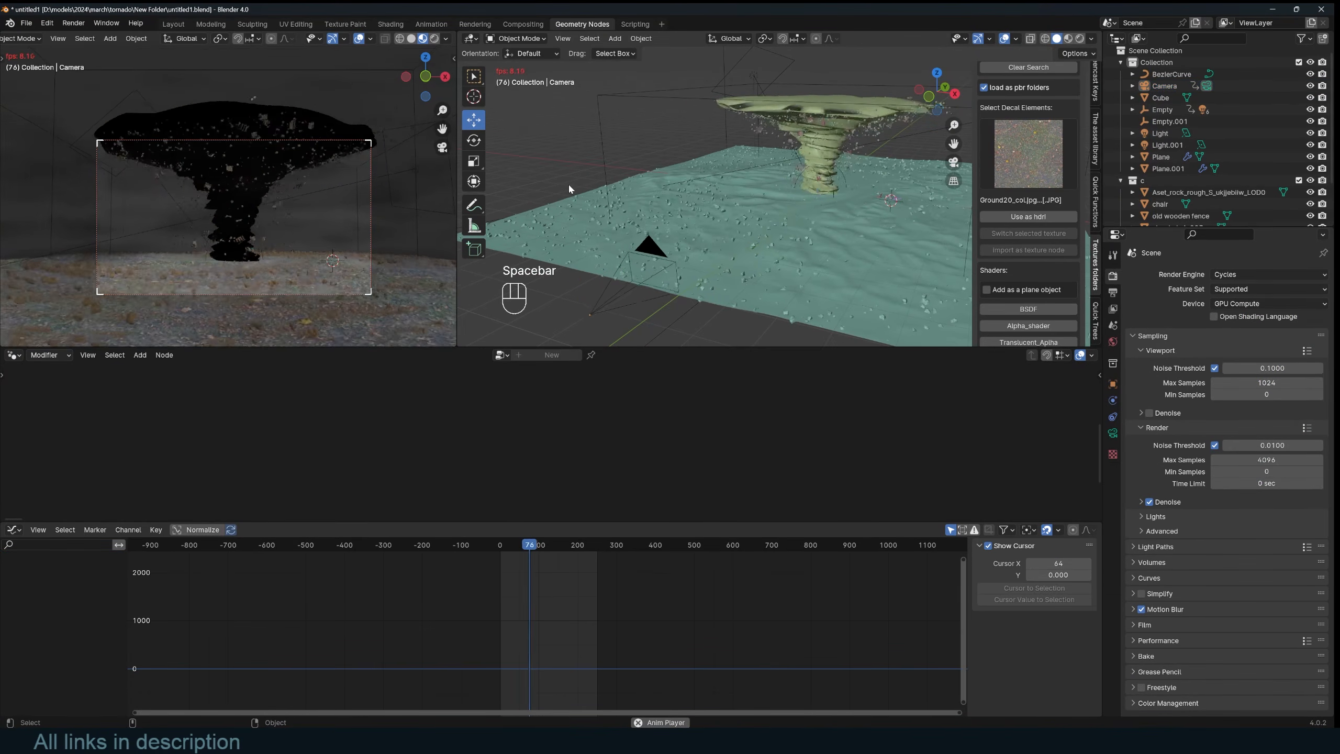
key("space")
key("ctrl+s")
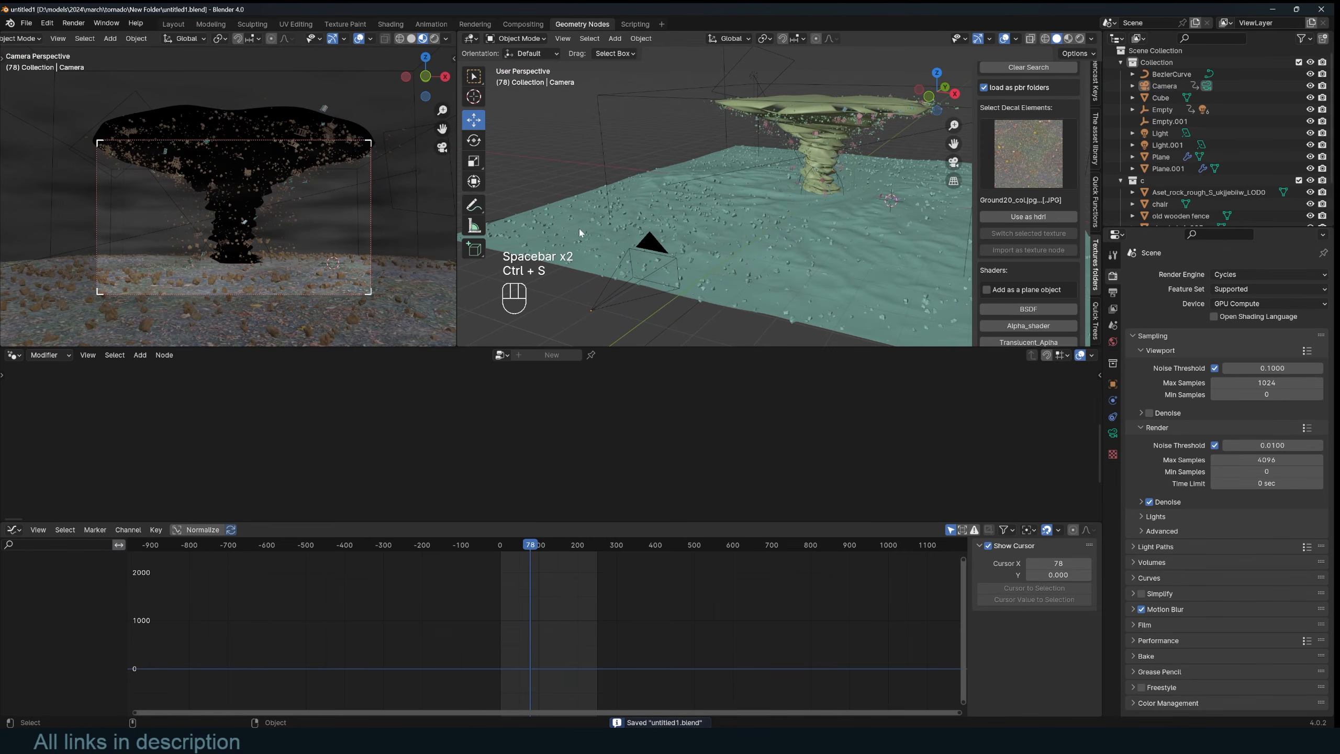